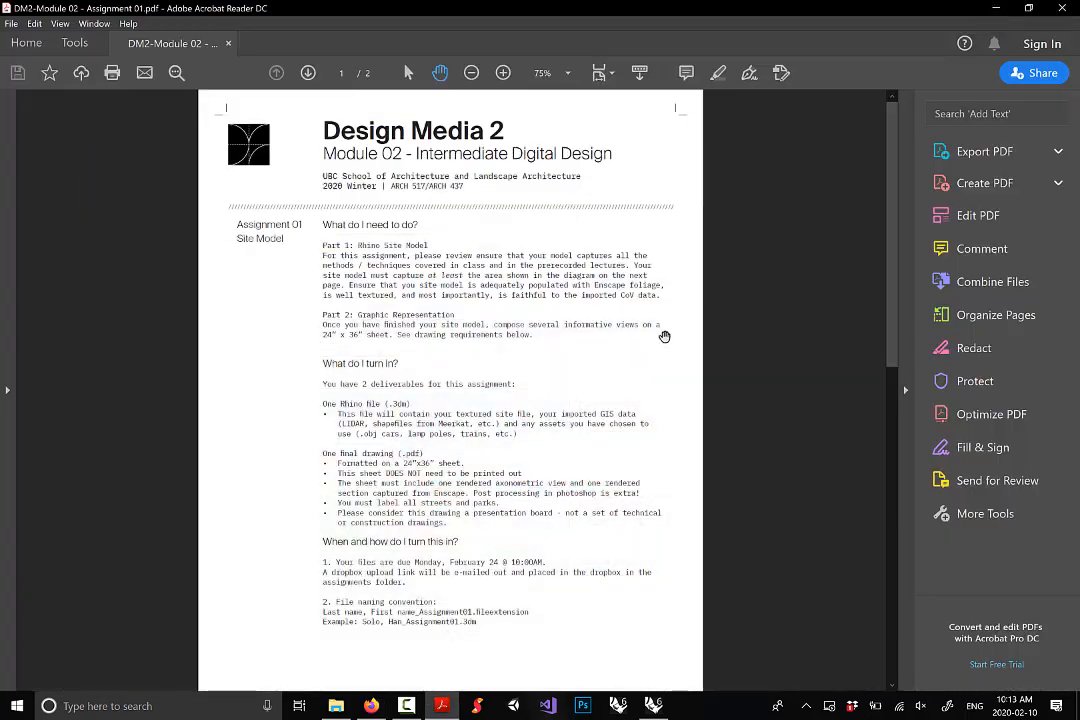
# Put the assignment PDF away and browse Dropbox to the Class Files folder inside Media 2 - mod 02 - 2020
pyautogui.click(996, 12)
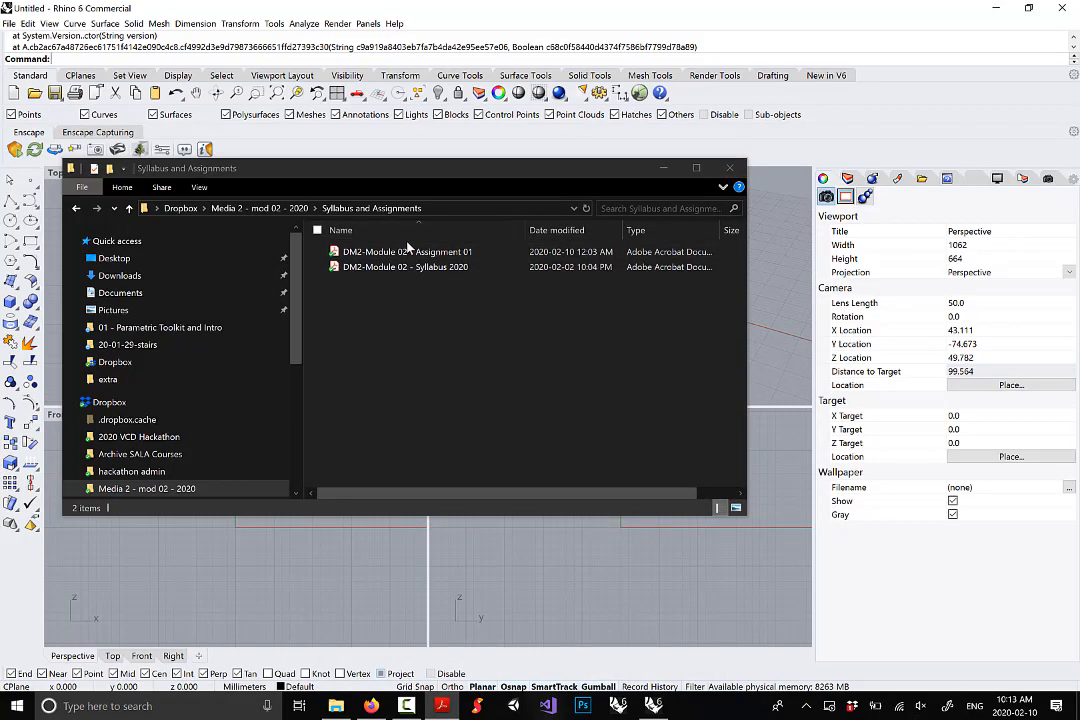
pyautogui.click(181, 208)
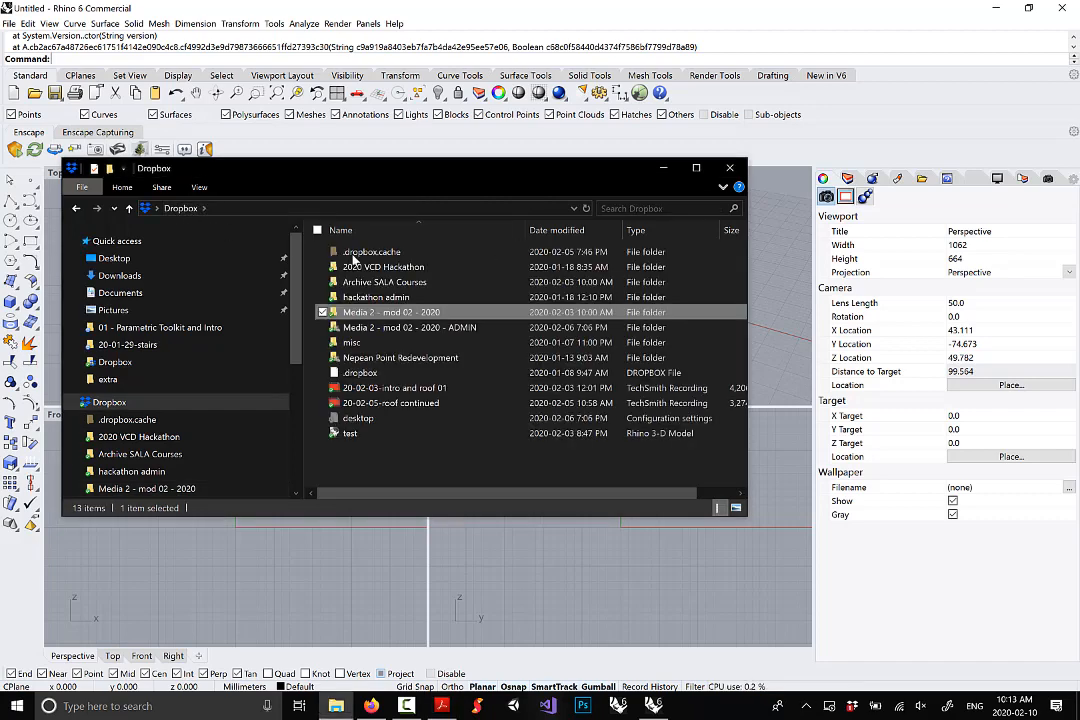
pyautogui.doubleClick(430, 314)
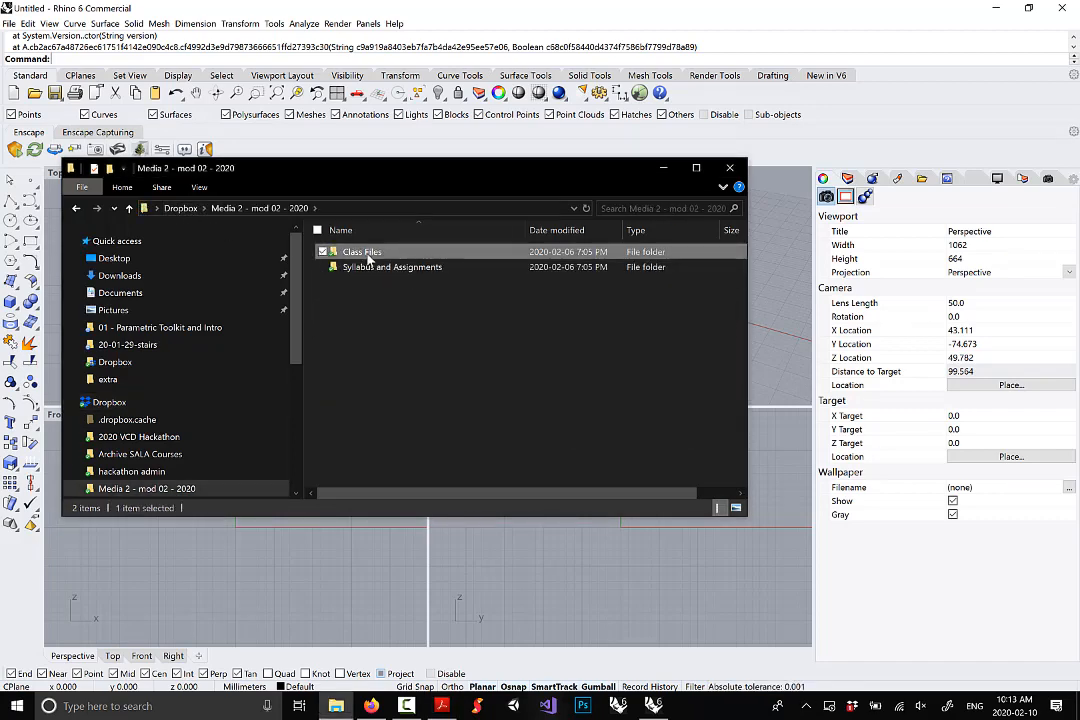
pyautogui.doubleClick(345, 251)
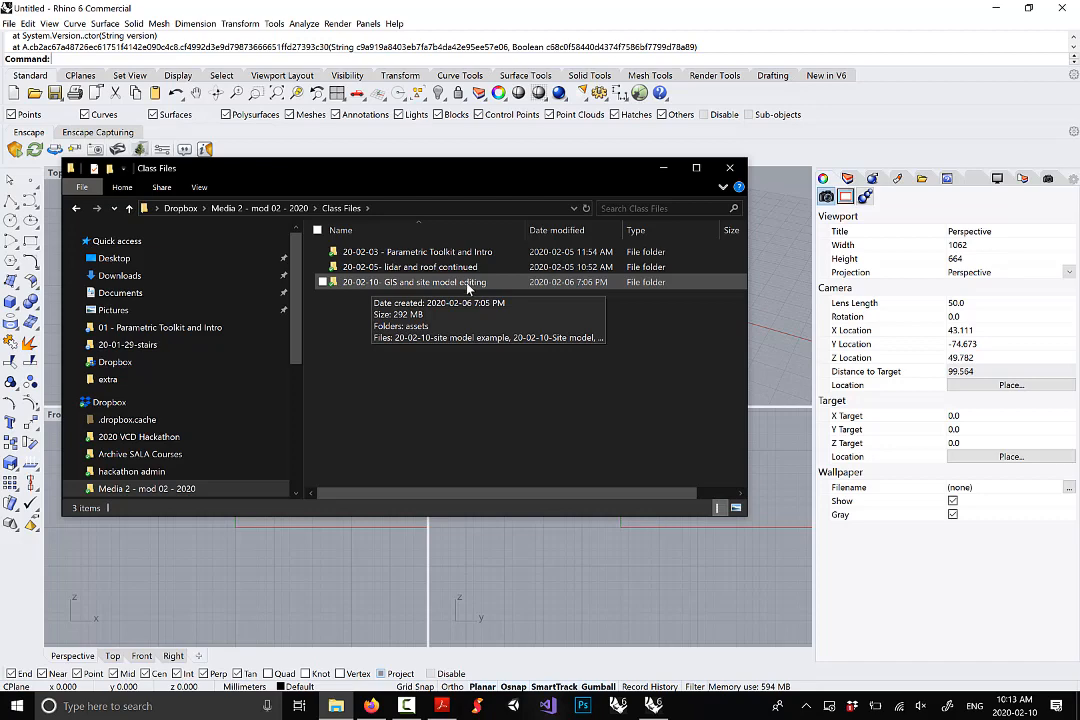
# Switch to Firefox and check the date in the title of the Working with LIDAR data video
pyautogui.click(371, 705)
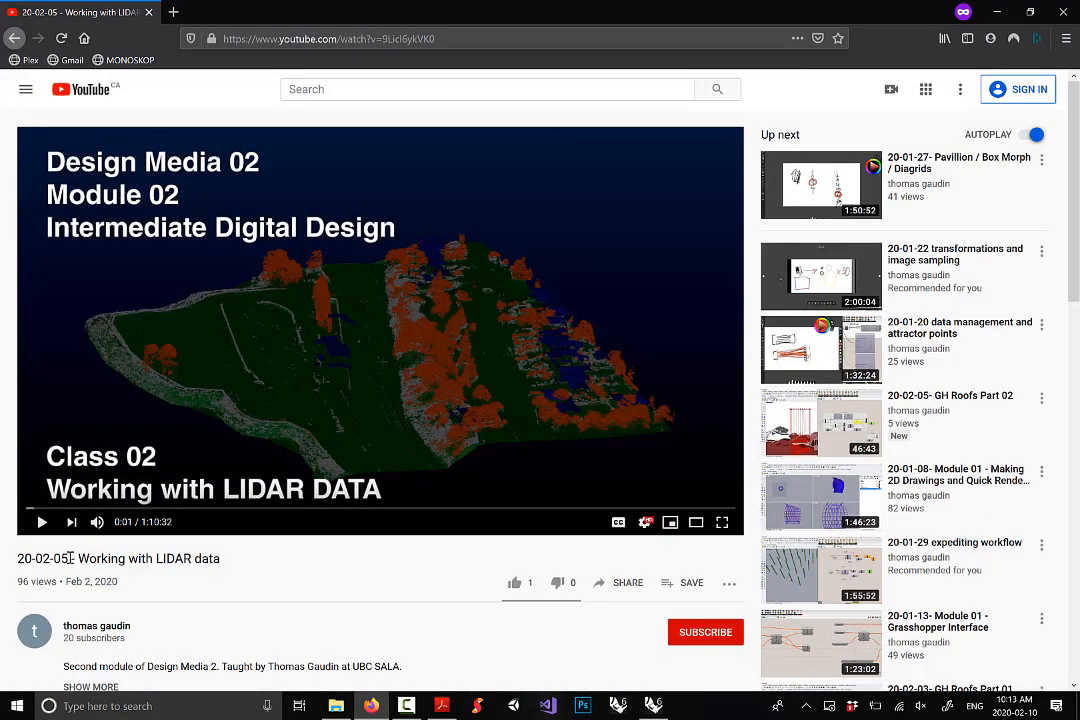
pyautogui.moveTo(70, 558); pyautogui.dragTo(13, 562)
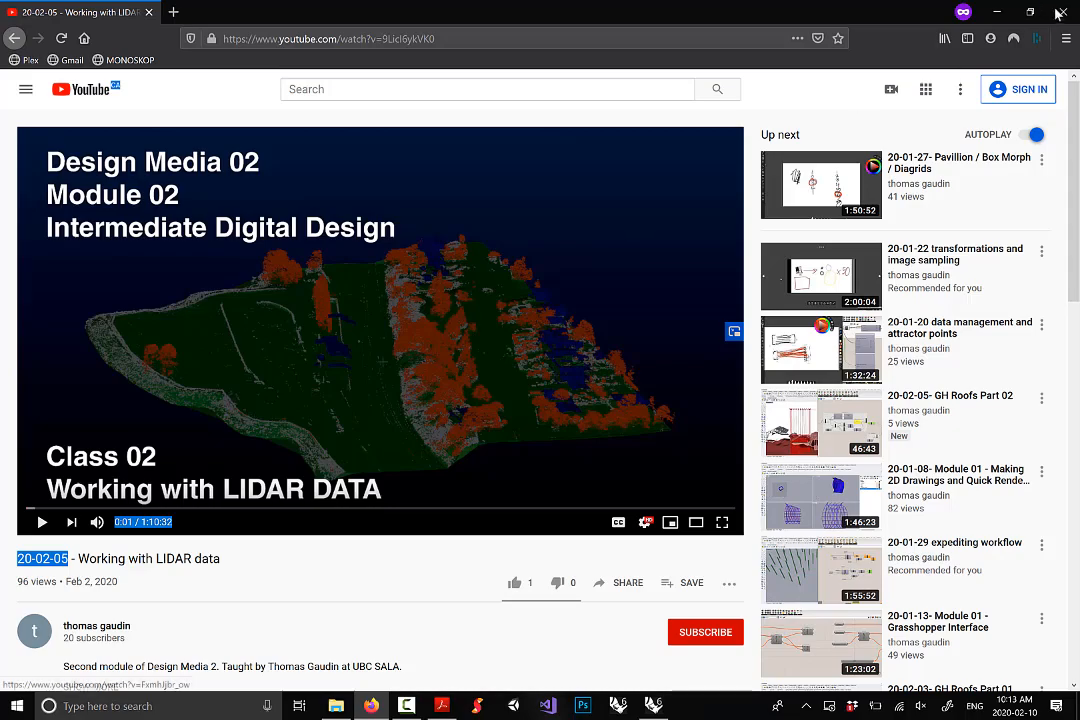
pyautogui.click(997, 12)
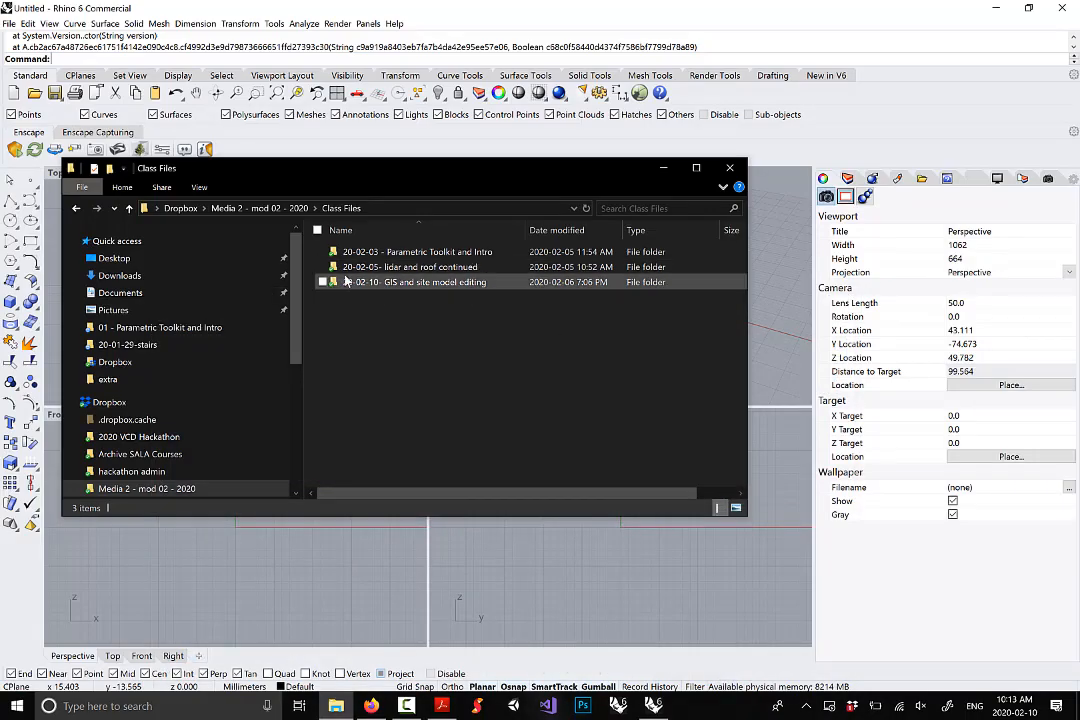
# Open the Rhino model 20-02-10-Site model from the 20-02-10- GIS and site model editing folder
pyautogui.doubleClick(420, 285)
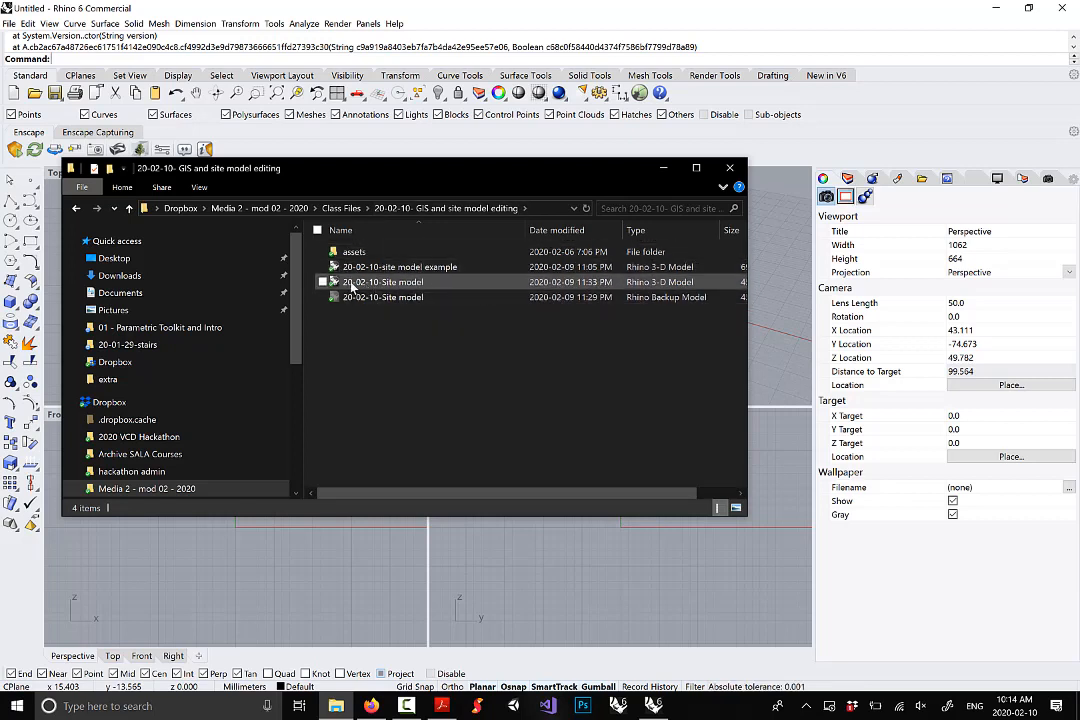
pyautogui.click(410, 285)
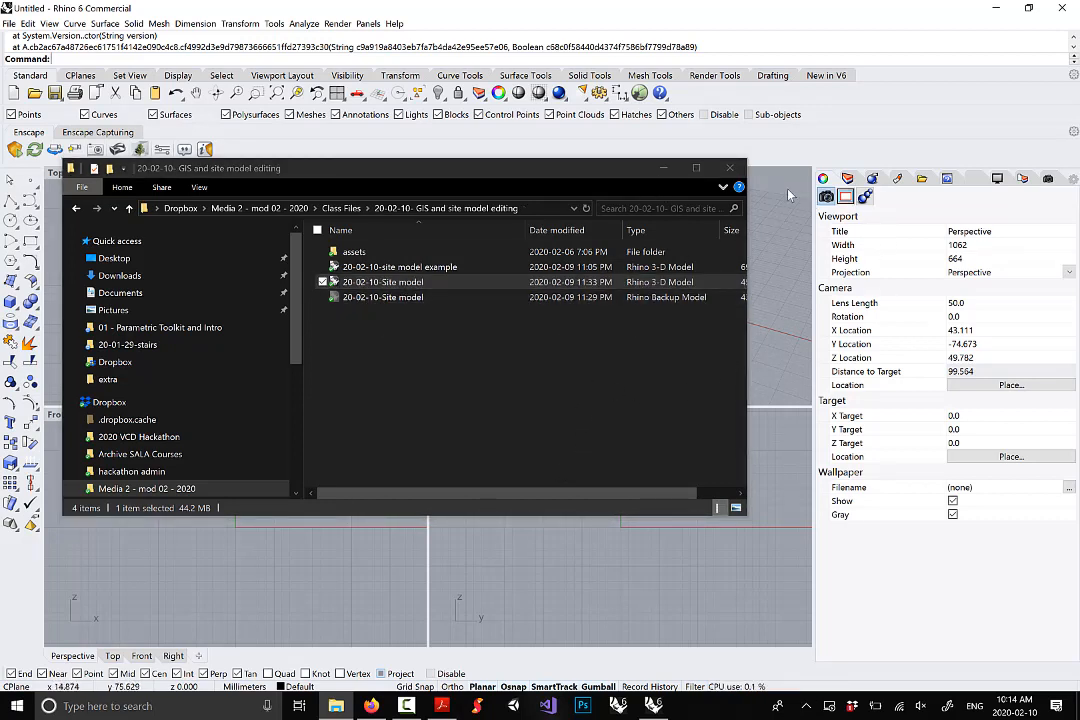
pyautogui.click(674, 175)
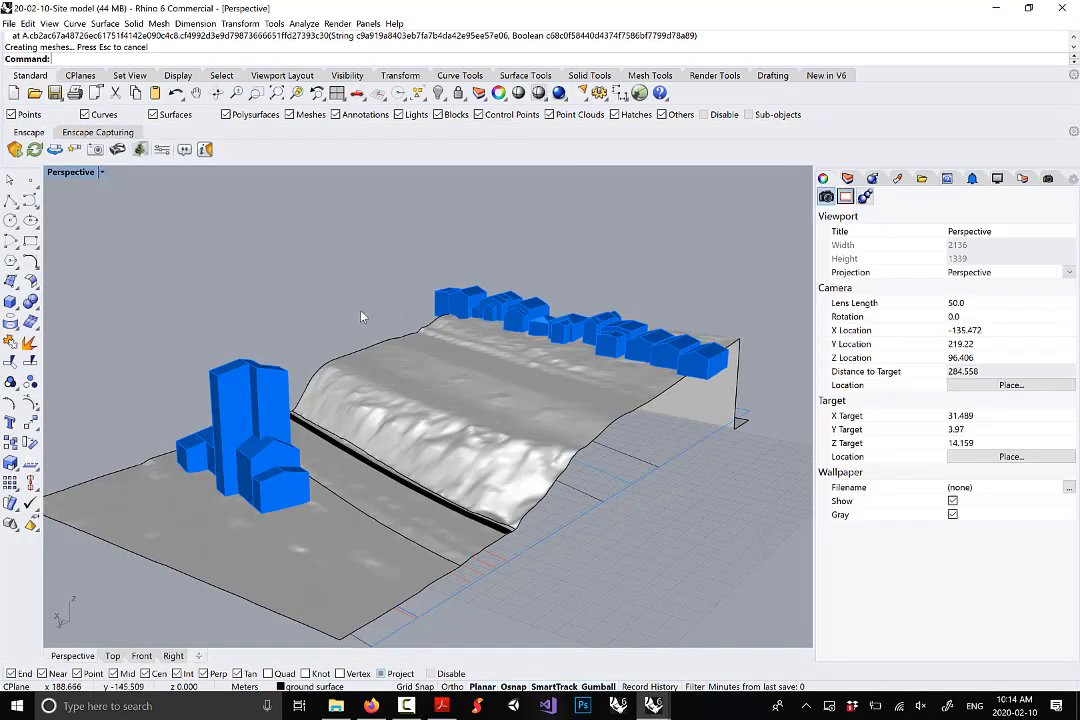
# Examine the site model from several sides, including its terrain surface, row of houses, rail strip and tower
pyautogui.moveTo(361, 315); pyautogui.dragTo(646, 441, button='right')
pyautogui.scroll(-4, 528, 332)
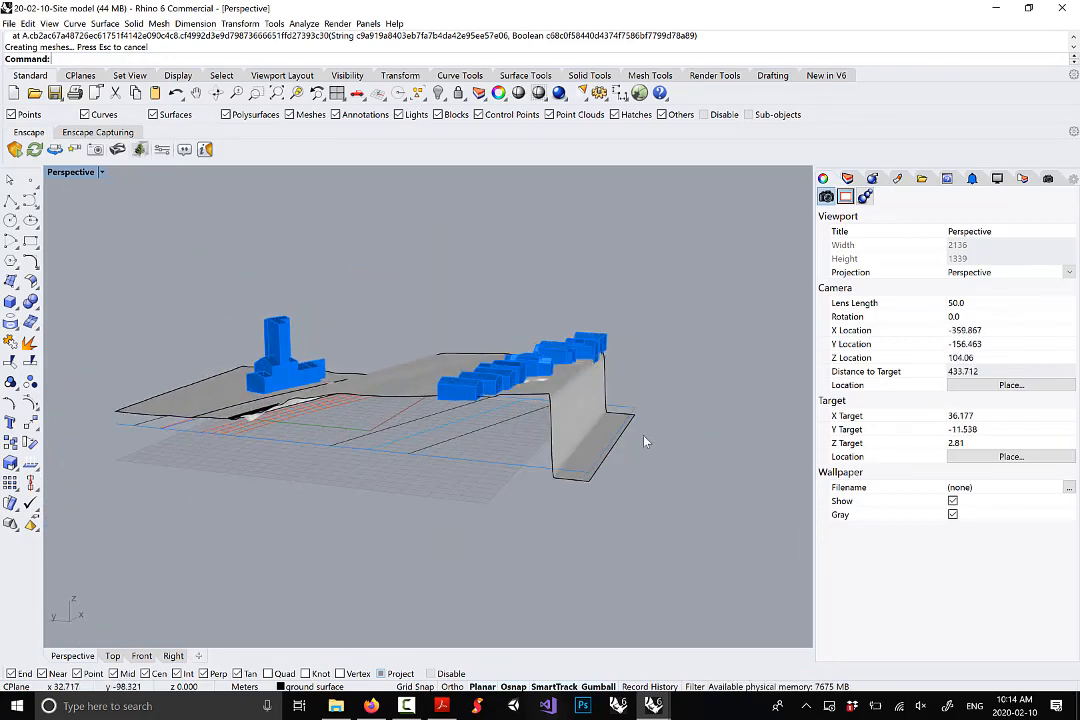
pyautogui.moveTo(436, 344); pyautogui.dragTo(197, 316, button='right')
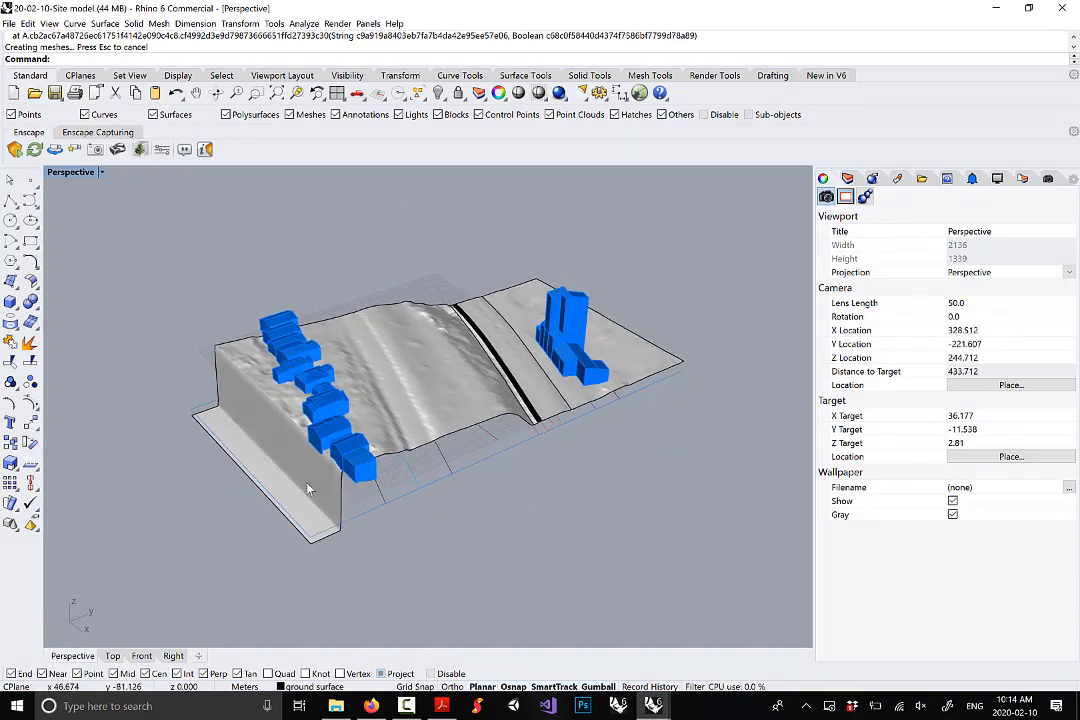
pyautogui.moveTo(524, 402); pyautogui.dragTo(658, 428, button='right')
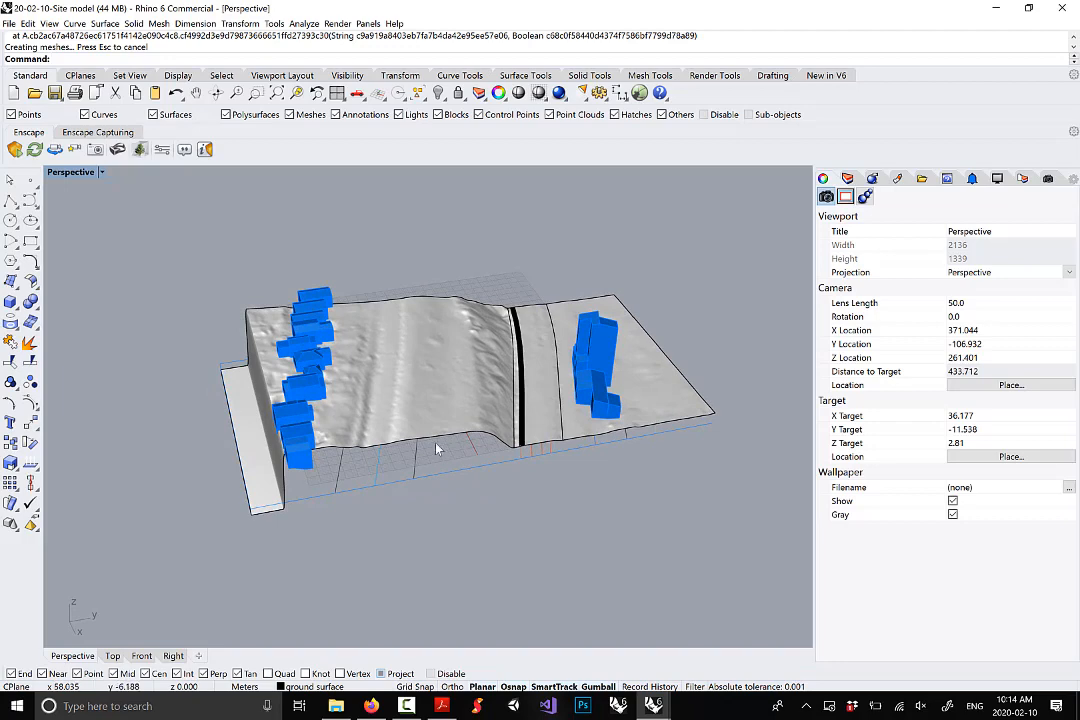
pyautogui.moveTo(436, 449); pyautogui.dragTo(488, 460, button='right')
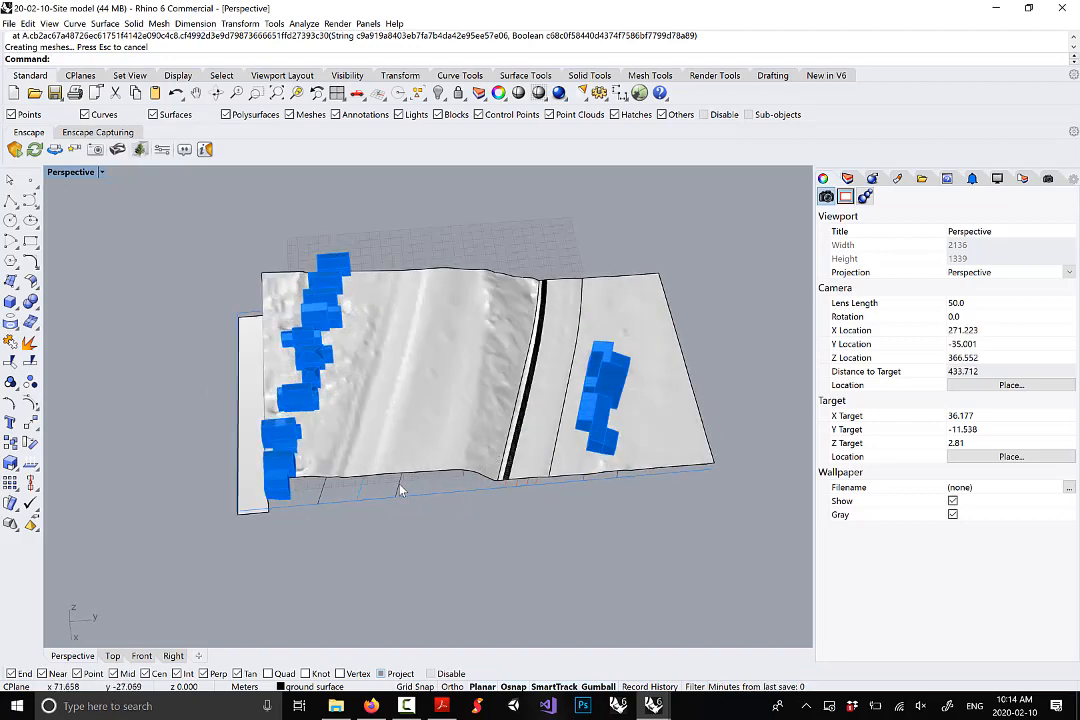
pyautogui.moveTo(400, 487); pyautogui.dragTo(403, 453, button='right')
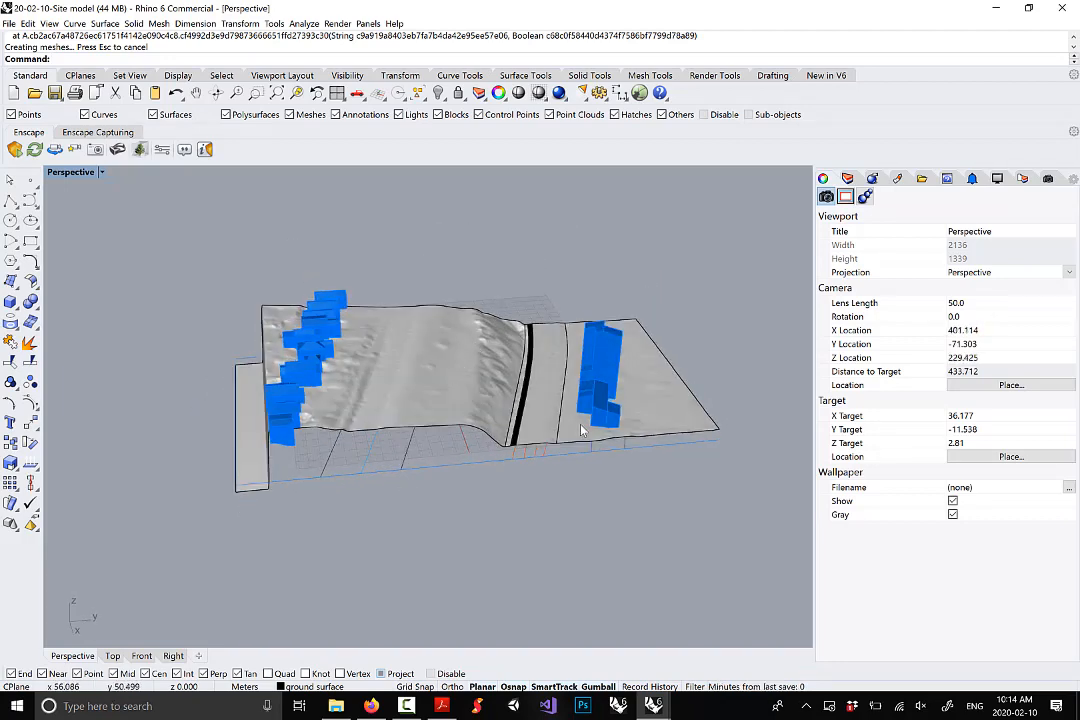
pyautogui.moveTo(582, 430); pyautogui.dragTo(532, 399, button='right')
pyautogui.scroll(6, 509, 456)
pyautogui.scroll(-8, 545, 428)
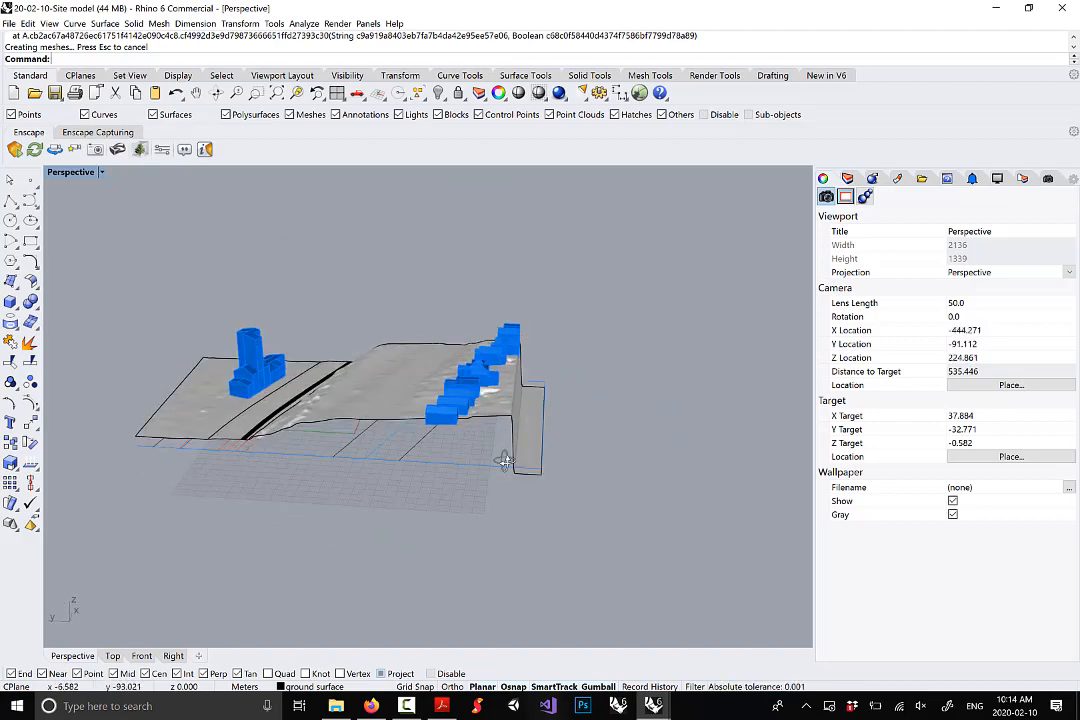
pyautogui.moveTo(505, 461); pyautogui.dragTo(432, 482, button='right')
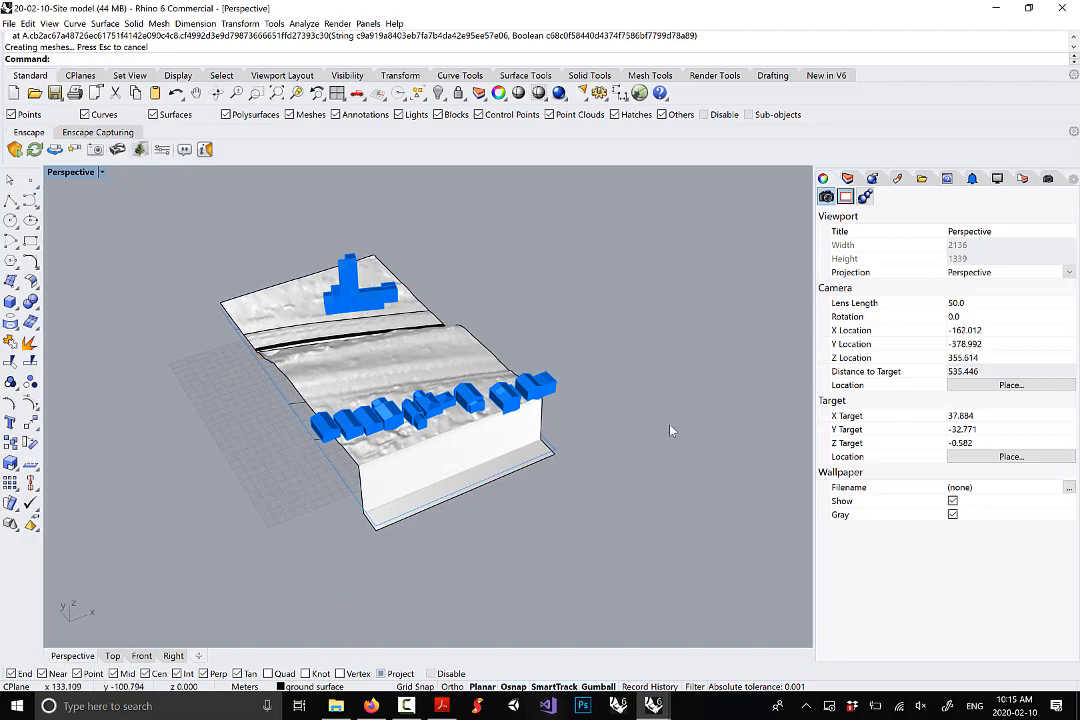
pyautogui.moveTo(263, 233); pyautogui.dragTo(381, 369, button='right')
pyautogui.scroll(5, 447, 388)
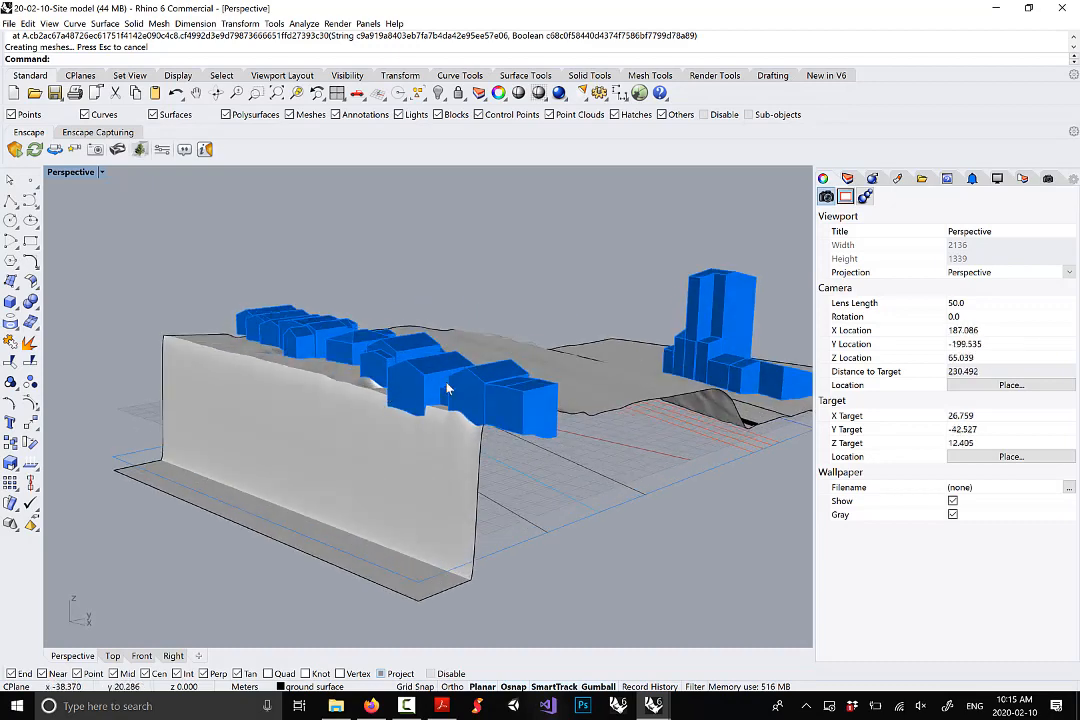
pyautogui.scroll(-5, 122, 429)
pyautogui.scroll(9, 518, 410)
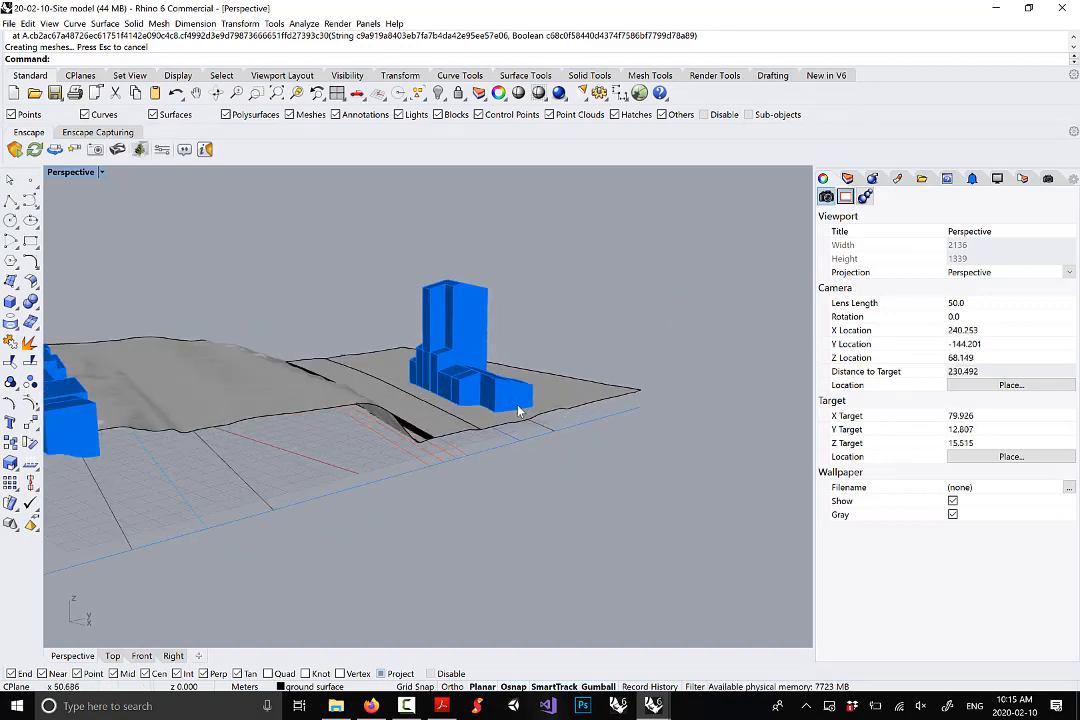
pyautogui.scroll(-4, 571, 386)
pyautogui.moveTo(571, 386); pyautogui.dragTo(495, 383, button='right')
pyautogui.scroll(-4, 495, 383)
pyautogui.moveTo(513, 488); pyautogui.dragTo(433, 457, button='right')
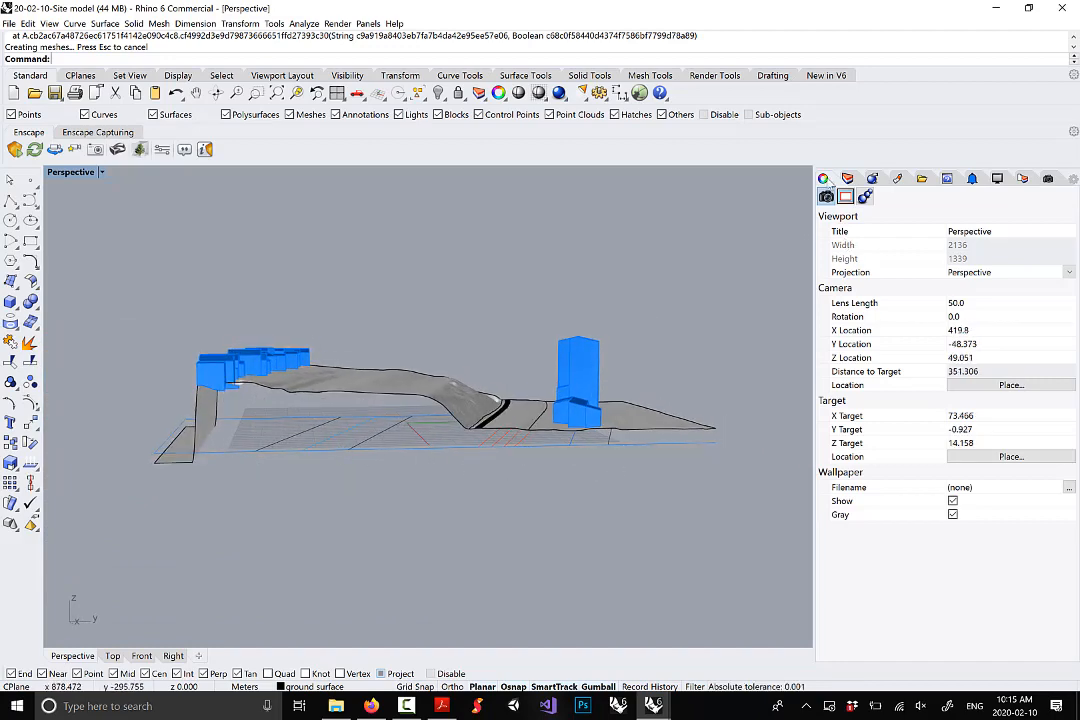
# Display the site model's layers and run ShowSelected to check for hidden objects
pyautogui.click(850, 181)
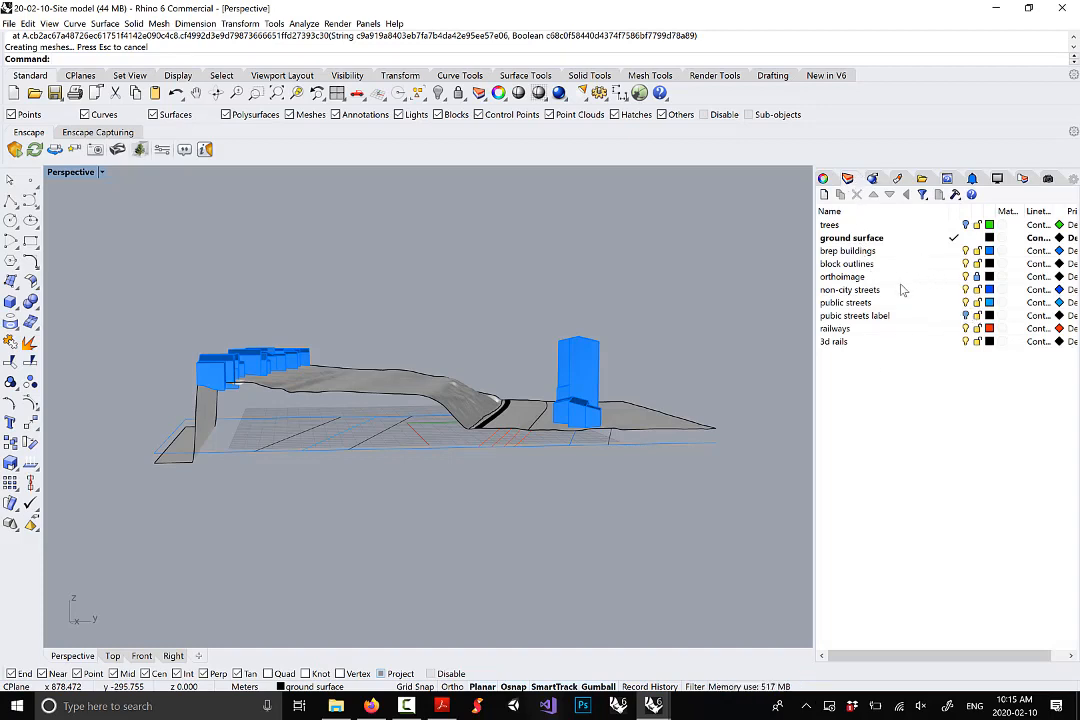
pyautogui.moveTo(548, 355); pyautogui.dragTo(533, 451, button='right')
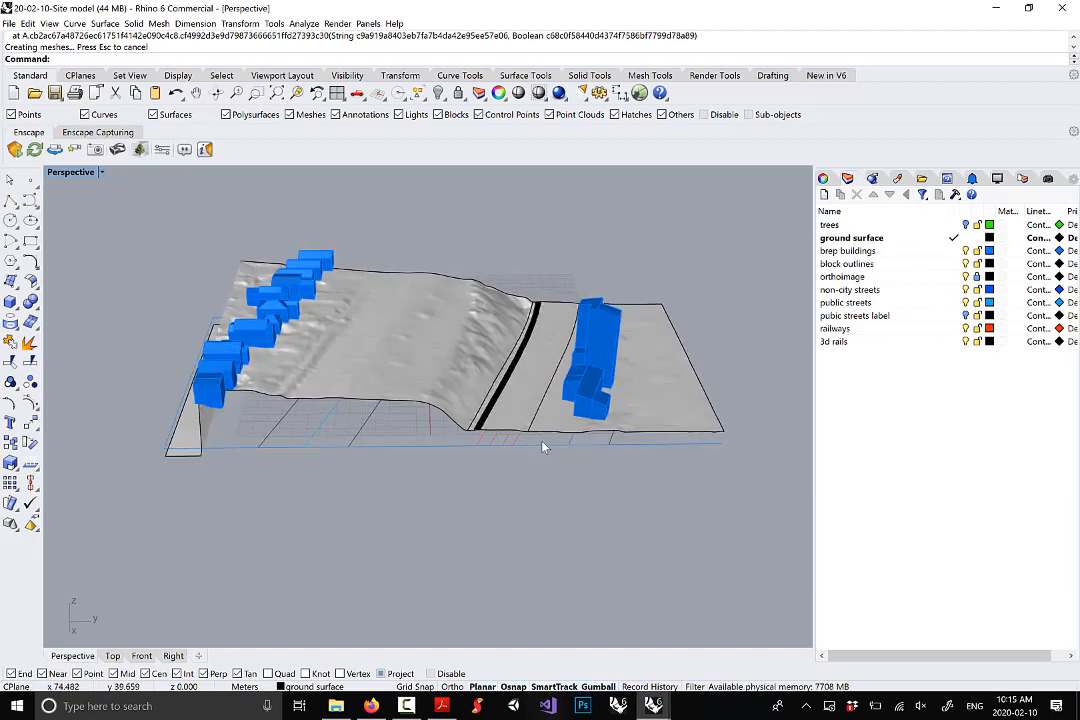
pyautogui.hotkey('ctrl', 'shift', 'h')
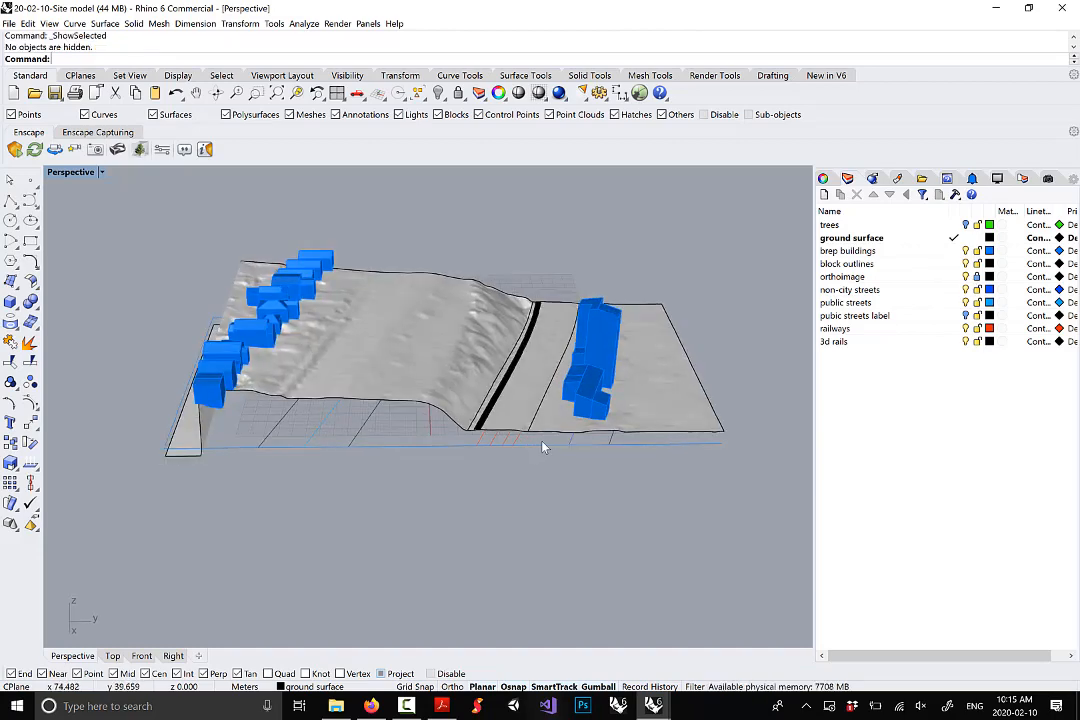
pyautogui.hotkey('ctrl', 'shift', 'l')
pyautogui.hotkey('ctrl', 'shift', 'h')
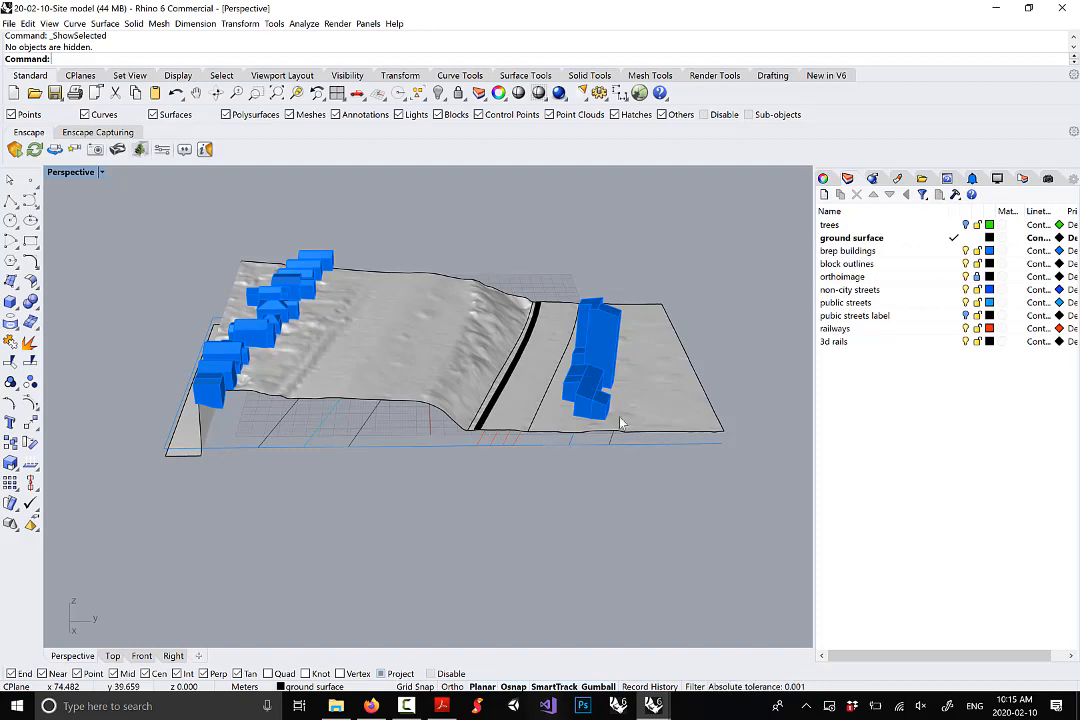
pyautogui.moveTo(372, 316); pyautogui.dragTo(630, 395, button='right')
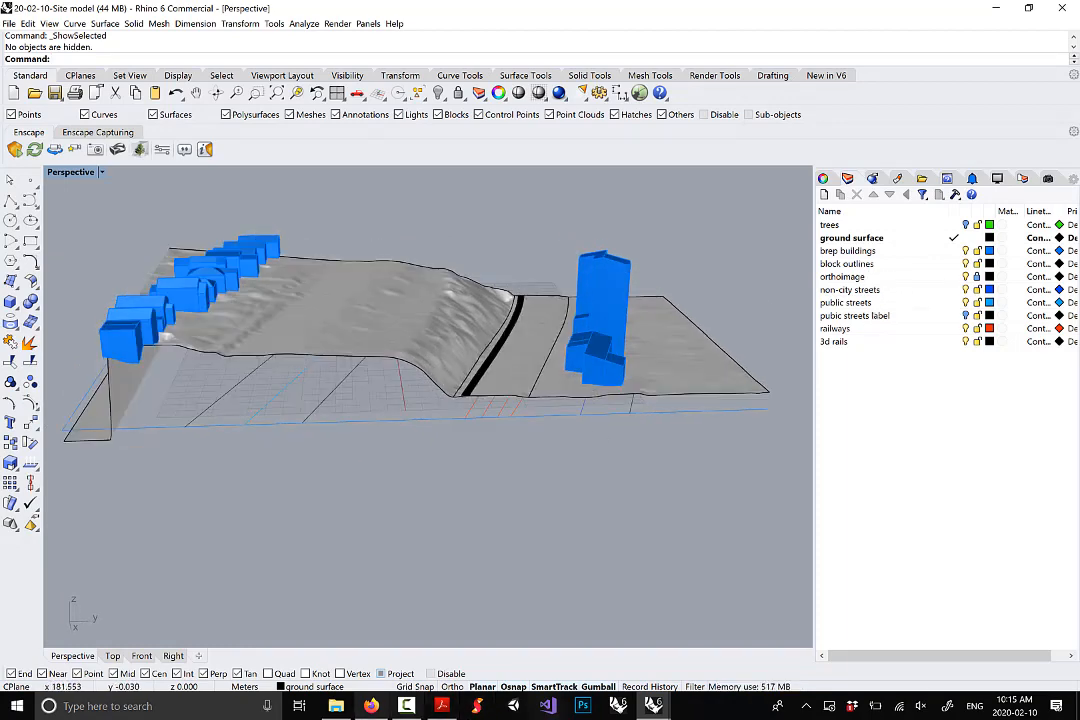
# Switch to Firefox, go back to the 20-02-10 working with GIS data video and pause it
pyautogui.click(371, 706)
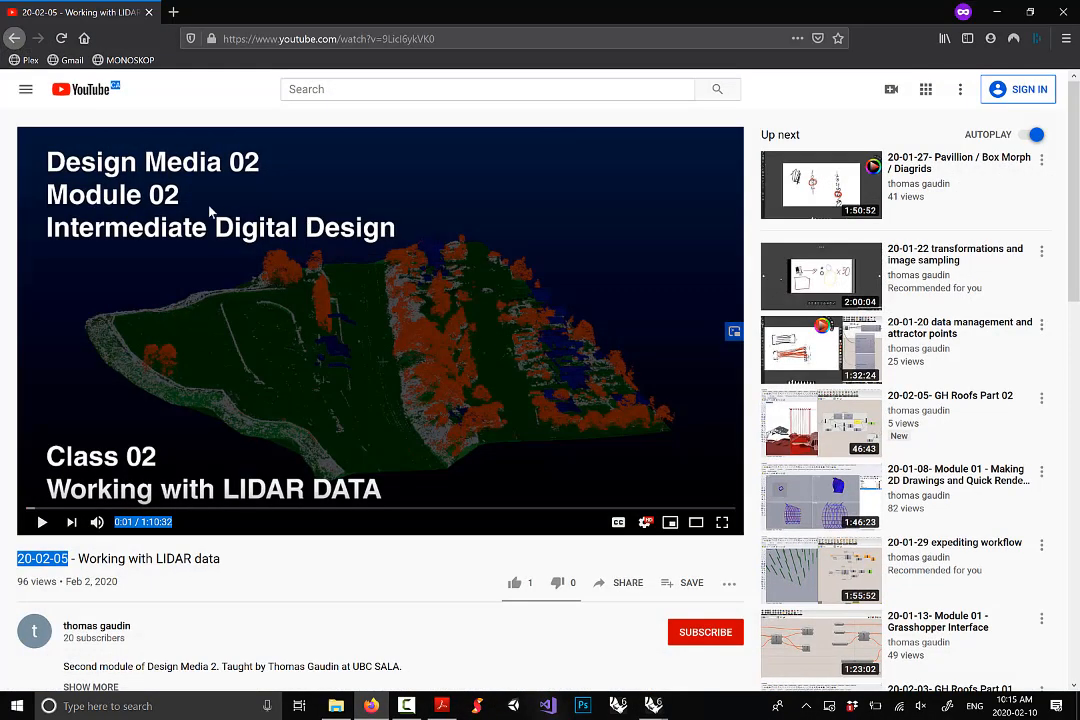
pyautogui.click(14, 38)
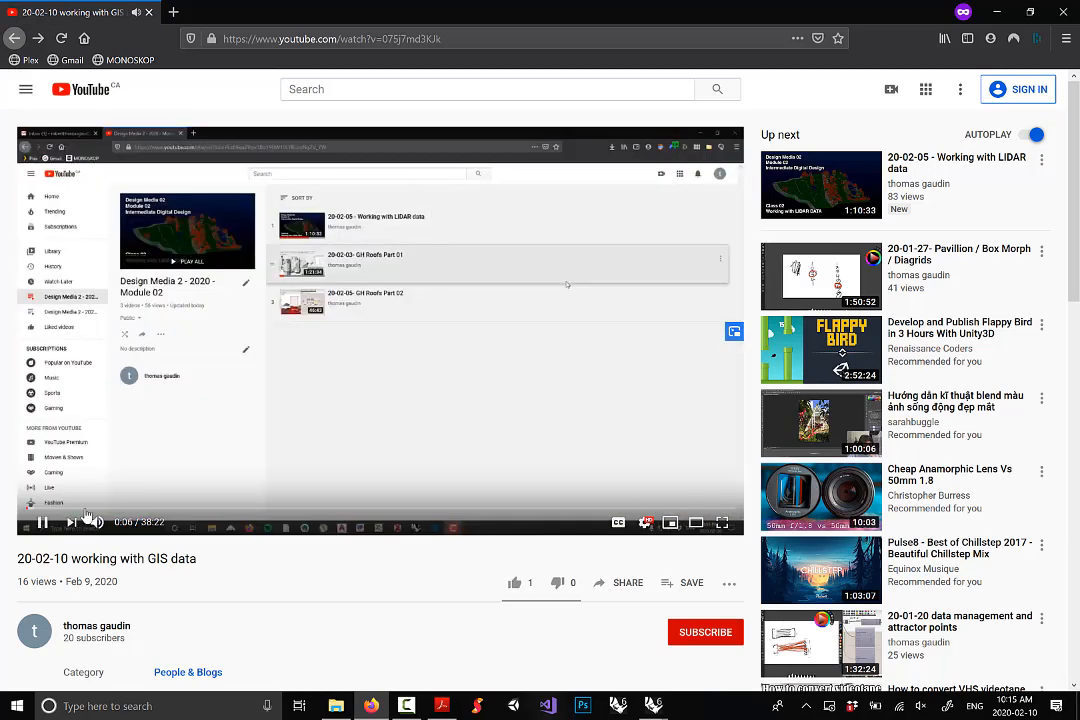
pyautogui.click(43, 521)
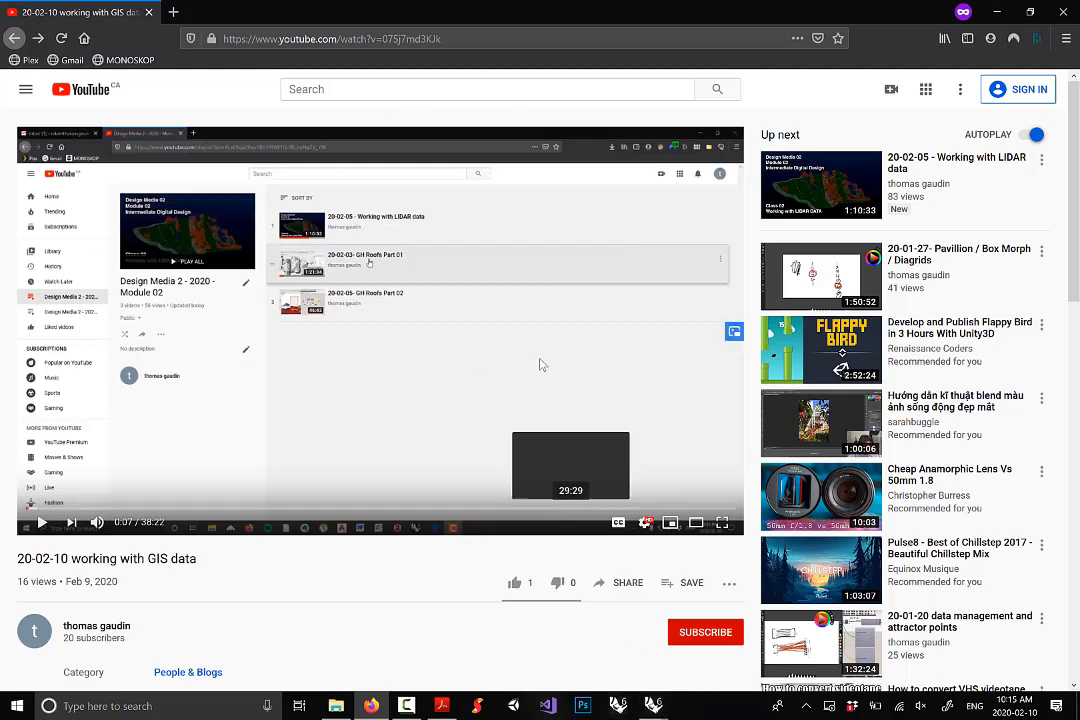
# Search the web for "google map 2d" and open the Google Maps Help article on other versions of Google Maps
pyautogui.click(490, 37)
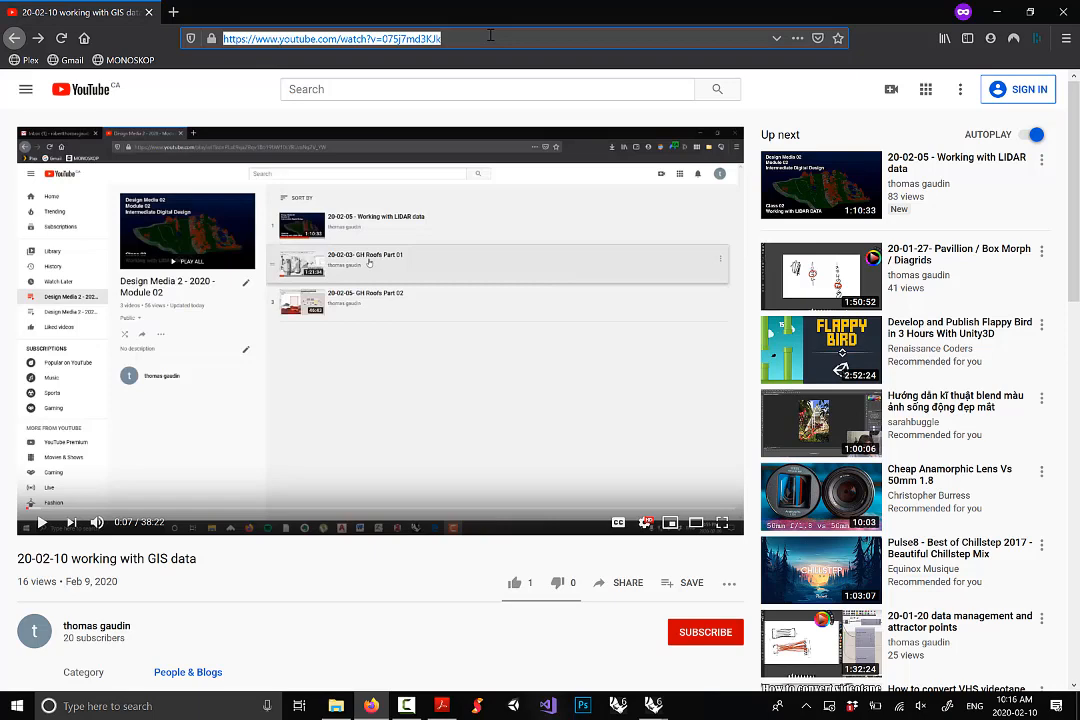
pyautogui.write('googl')
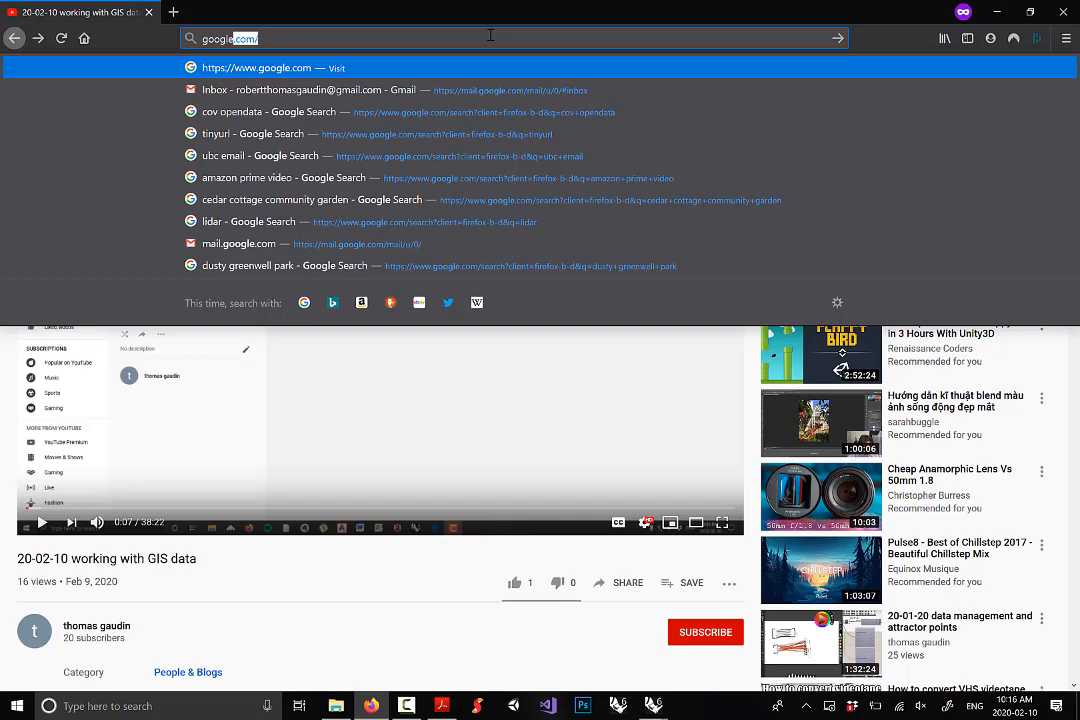
pyautogui.press('BackSpace')
pyautogui.write('2d')
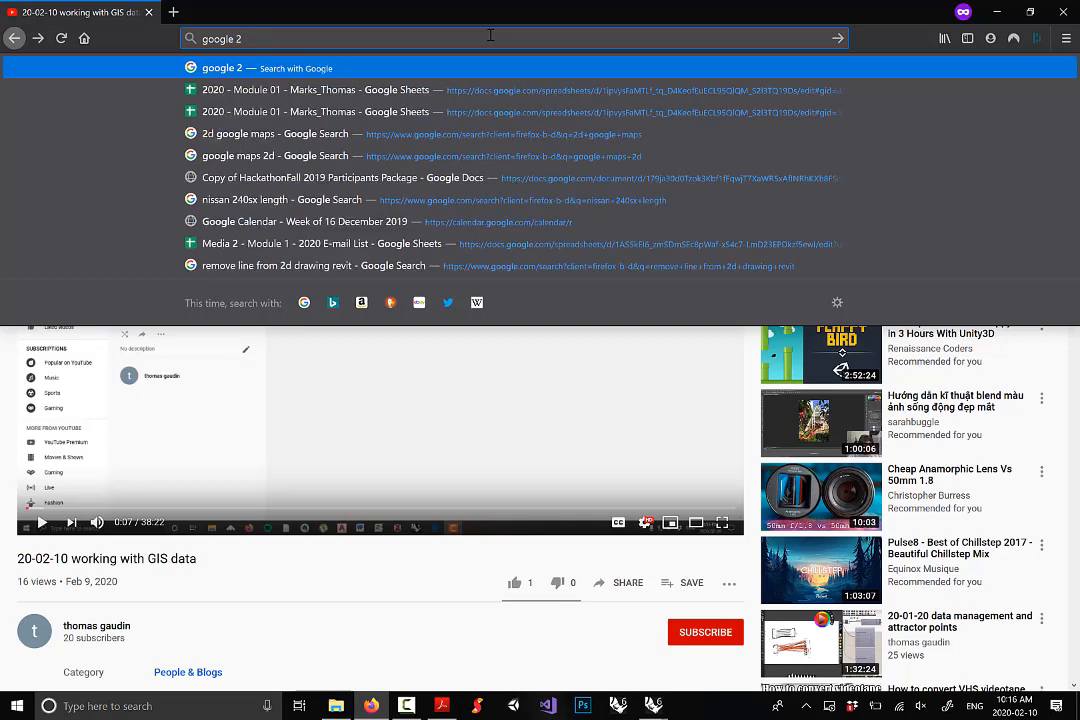
pyautogui.press('BackSpace')
pyautogui.press('BackSpace')
pyautogui.press('BackSpace')
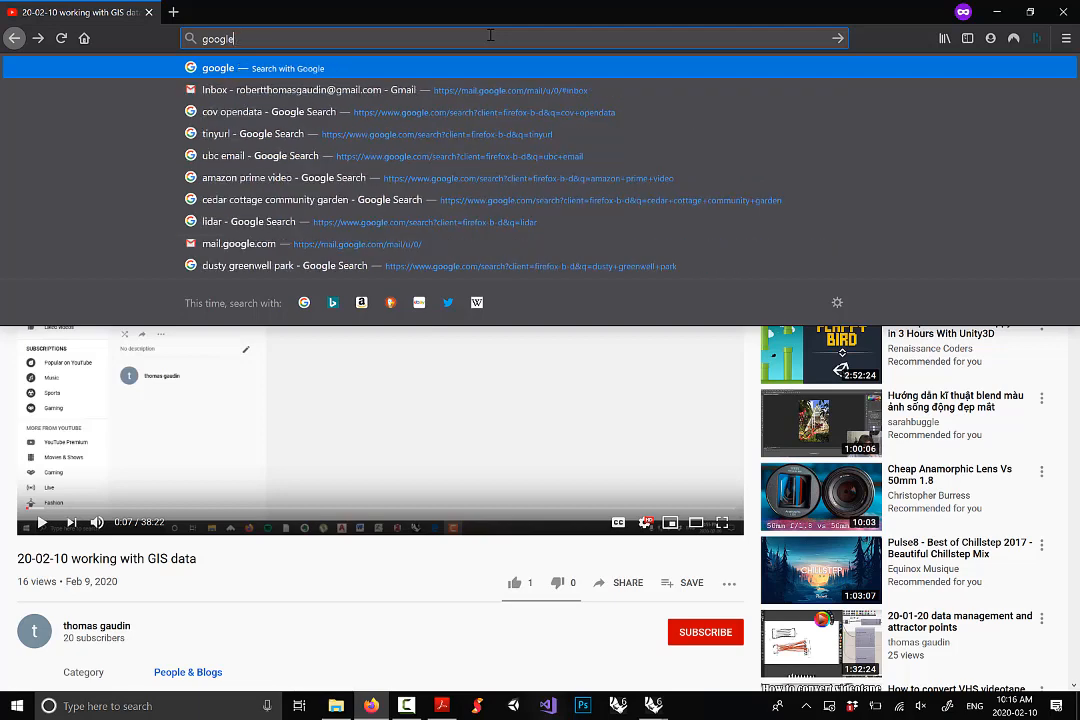
pyautogui.write('map 2d')
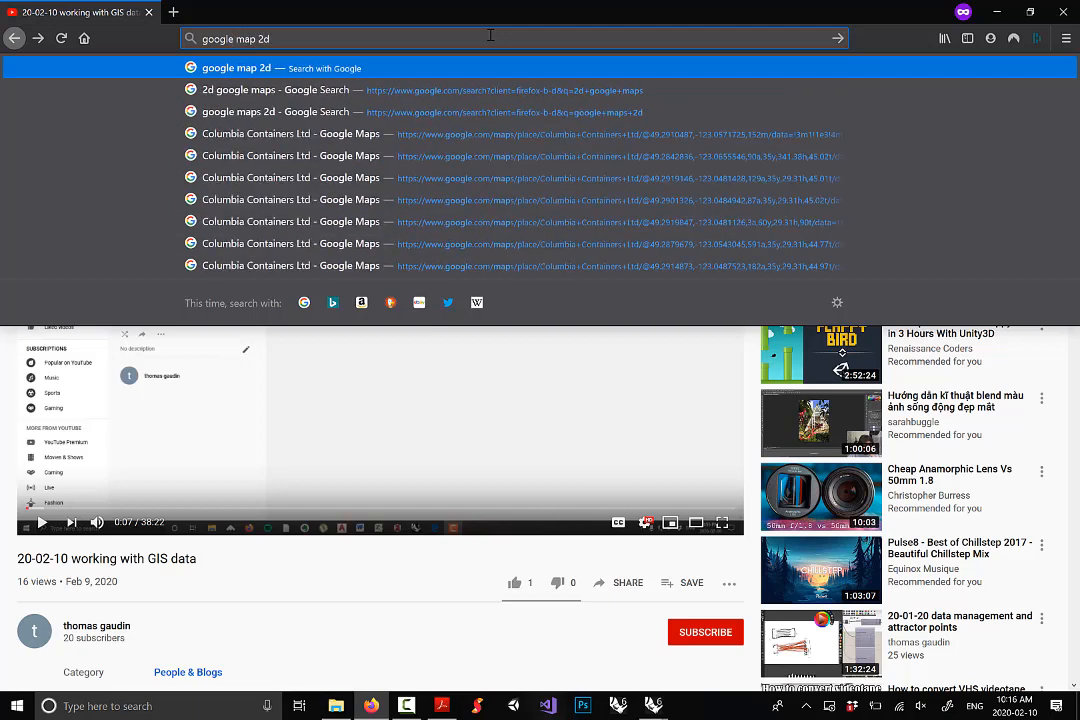
pyautogui.press('Return')
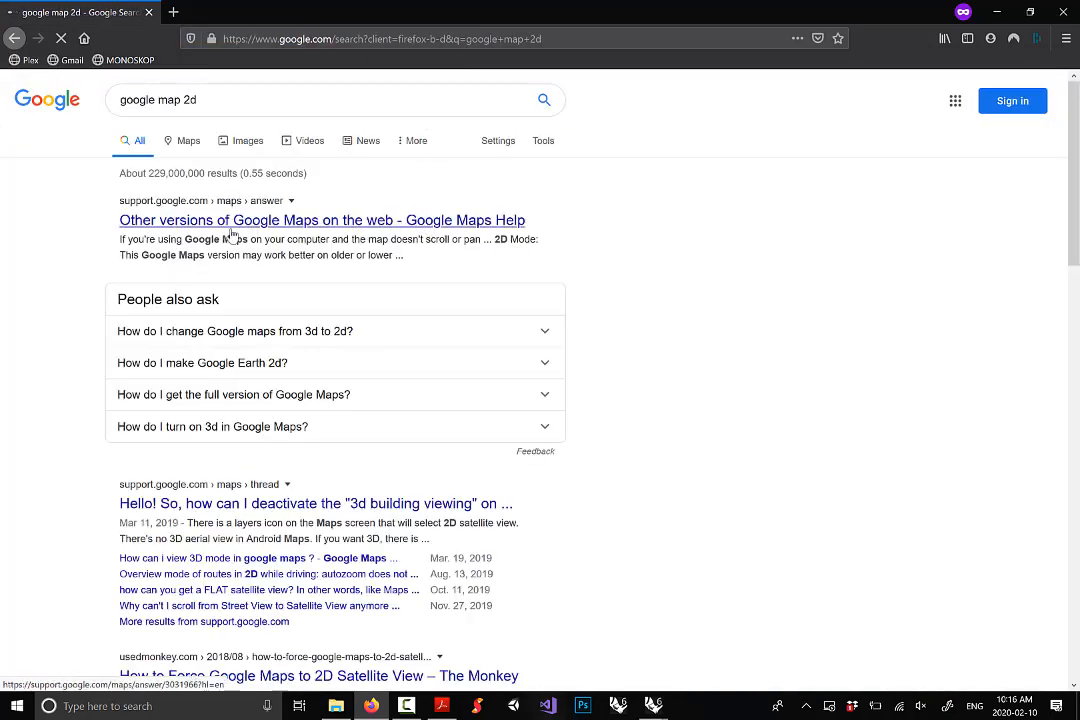
pyautogui.click(415, 221)
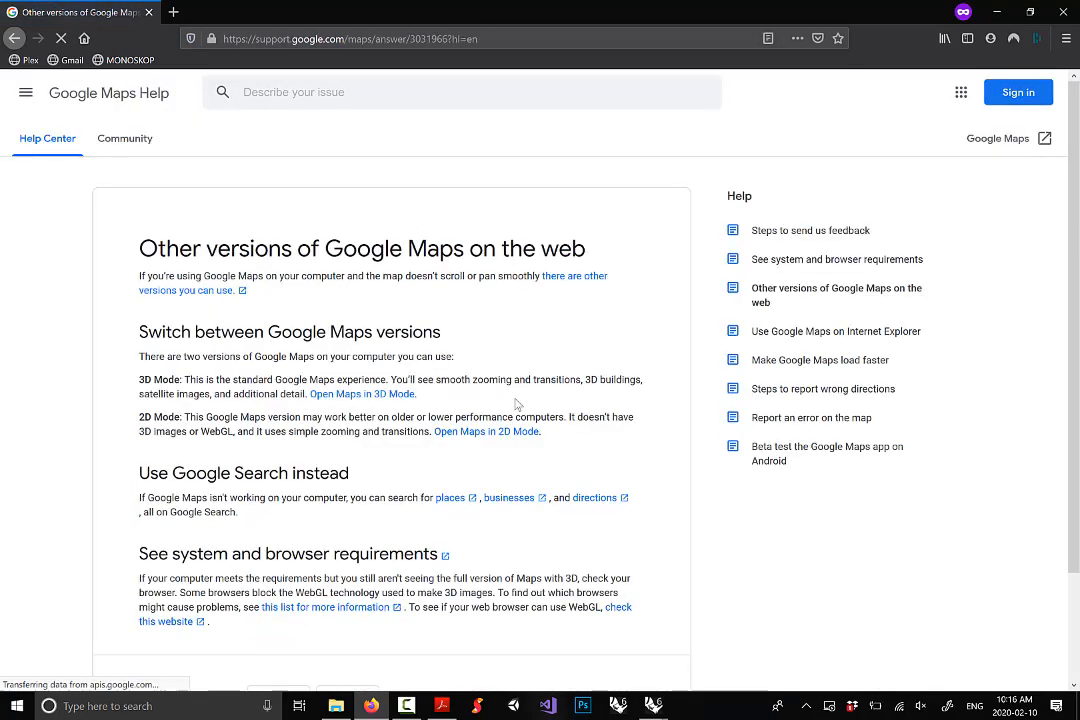
# Open Google Maps in 2D mode and switch the map to satellite imagery
pyautogui.click(474, 433)
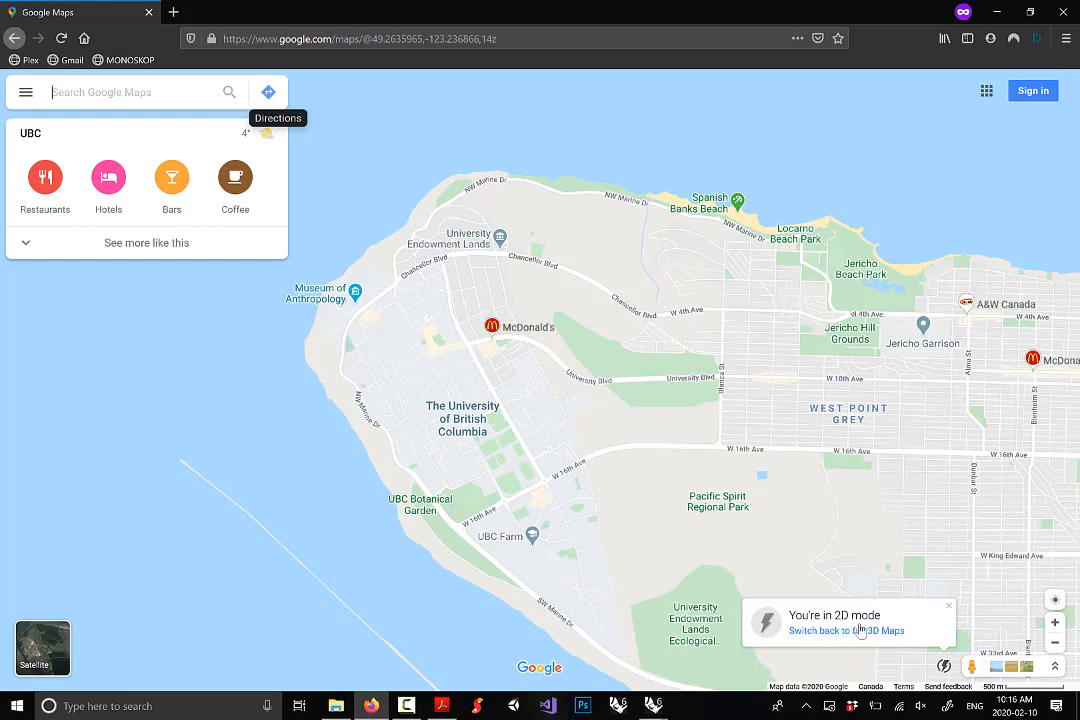
pyautogui.click(43, 645)
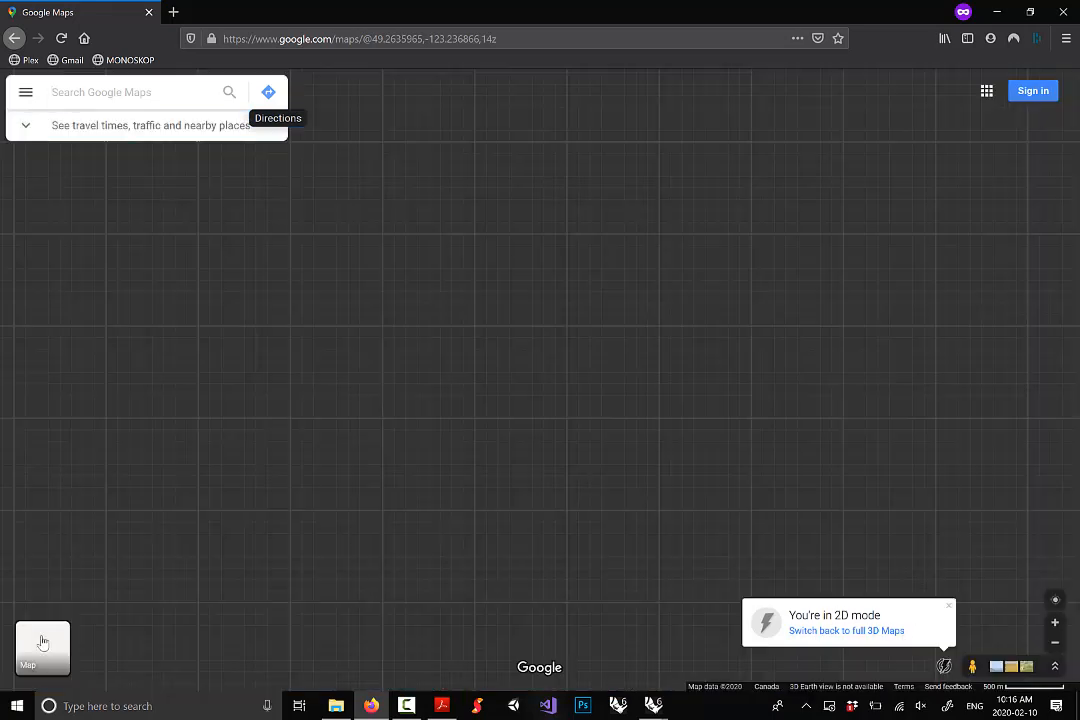
pyautogui.scroll(-4, 337, 420)
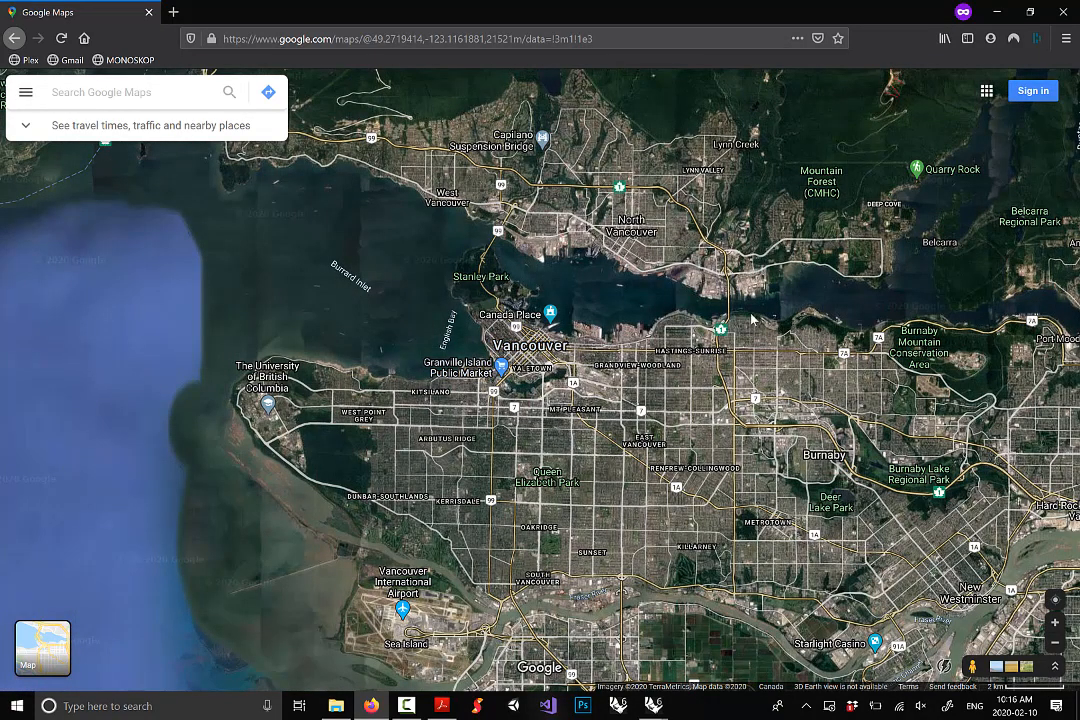
# Frame the Vancouver waterfront site between the three silos near Commissioner St and the houses along Wall St
pyautogui.scroll(4, 752, 318)
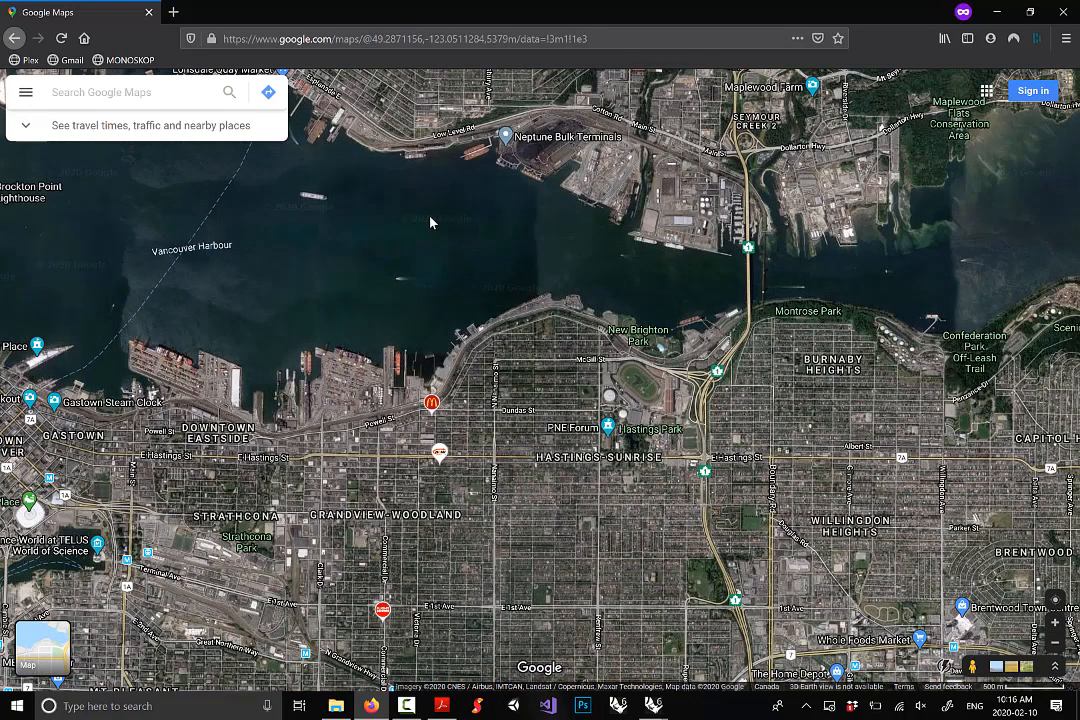
pyautogui.scroll(1, 659, 322)
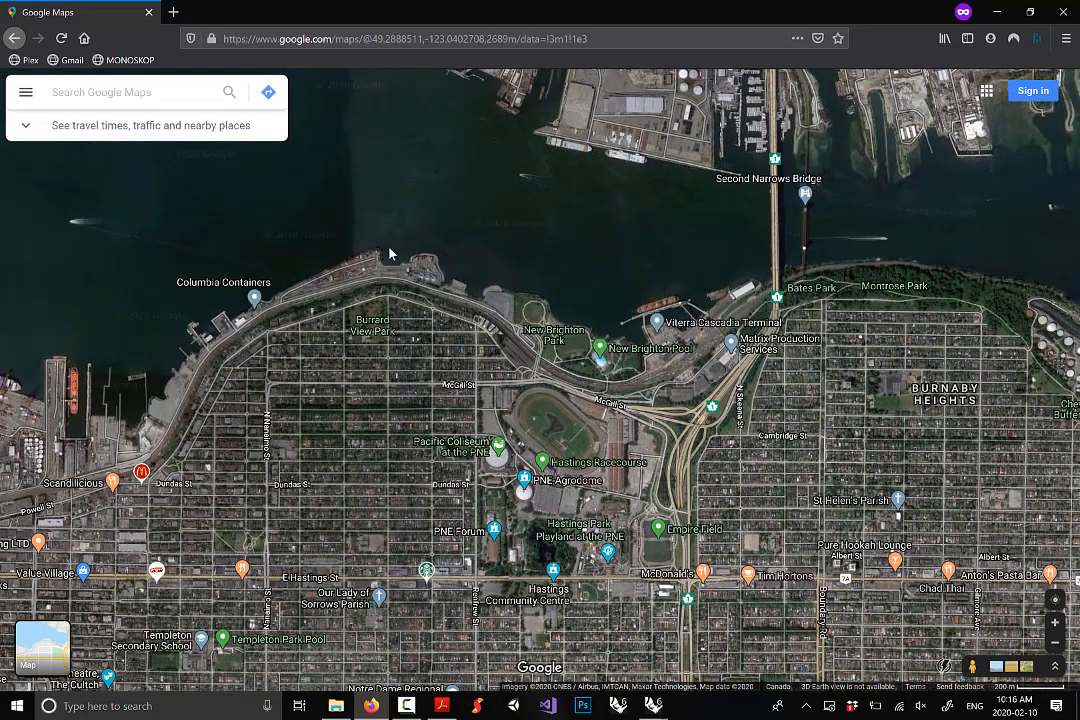
pyautogui.scroll(2, 358, 275)
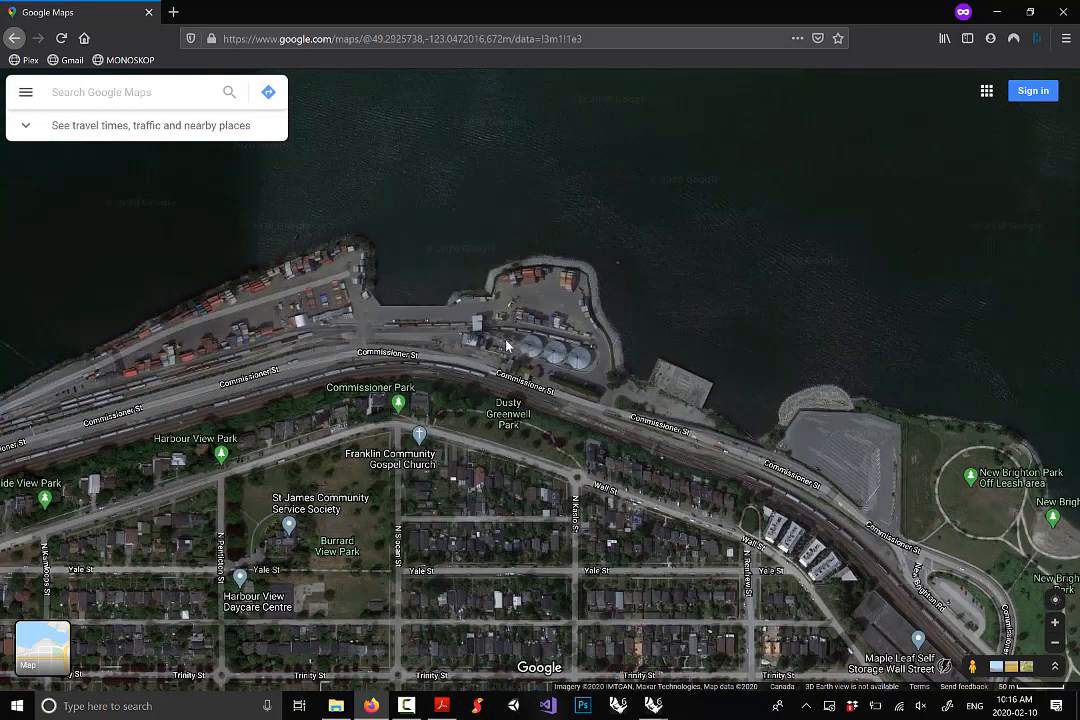
pyautogui.scroll(1, 541, 544)
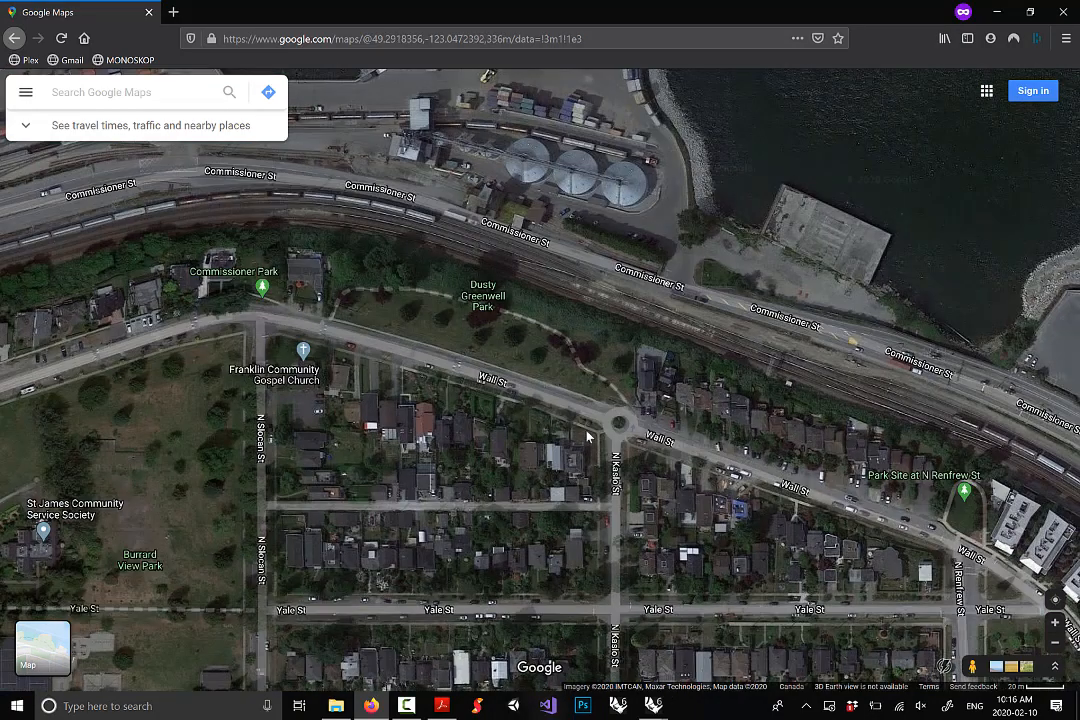
pyautogui.scroll(-2, 604, 430)
pyautogui.scroll(2, 613, 270)
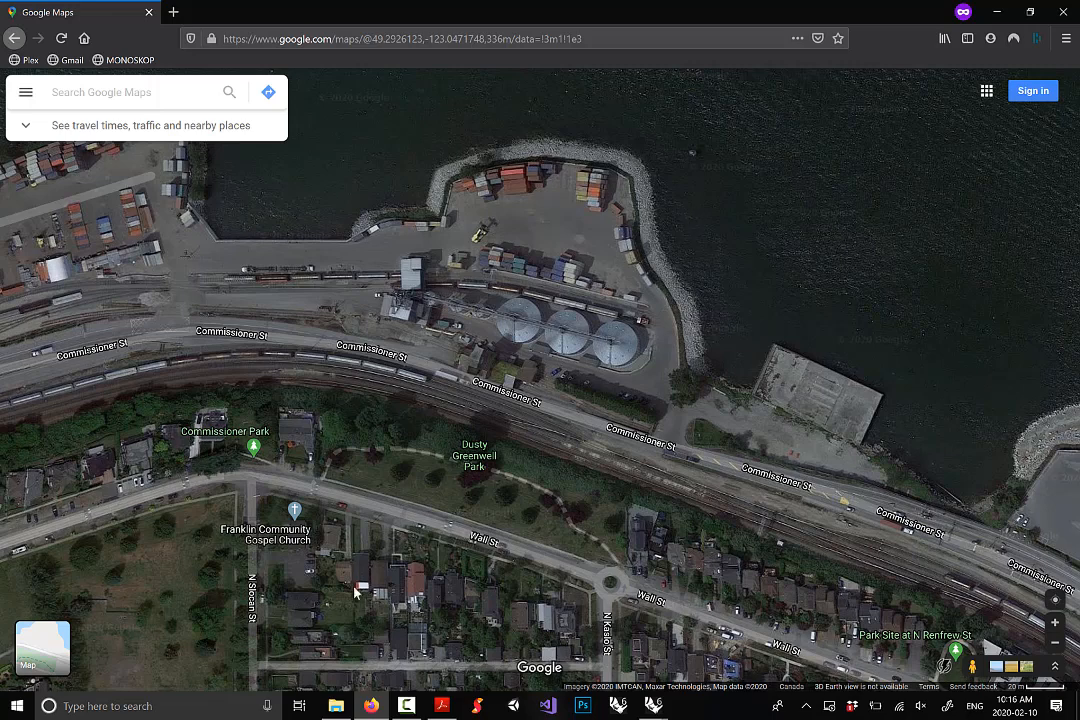
# Switch to Photoshop, create a 4648 x 2678 px document, and paste in a screenshot of the satellite map from Firefox
pyautogui.click(590, 705)
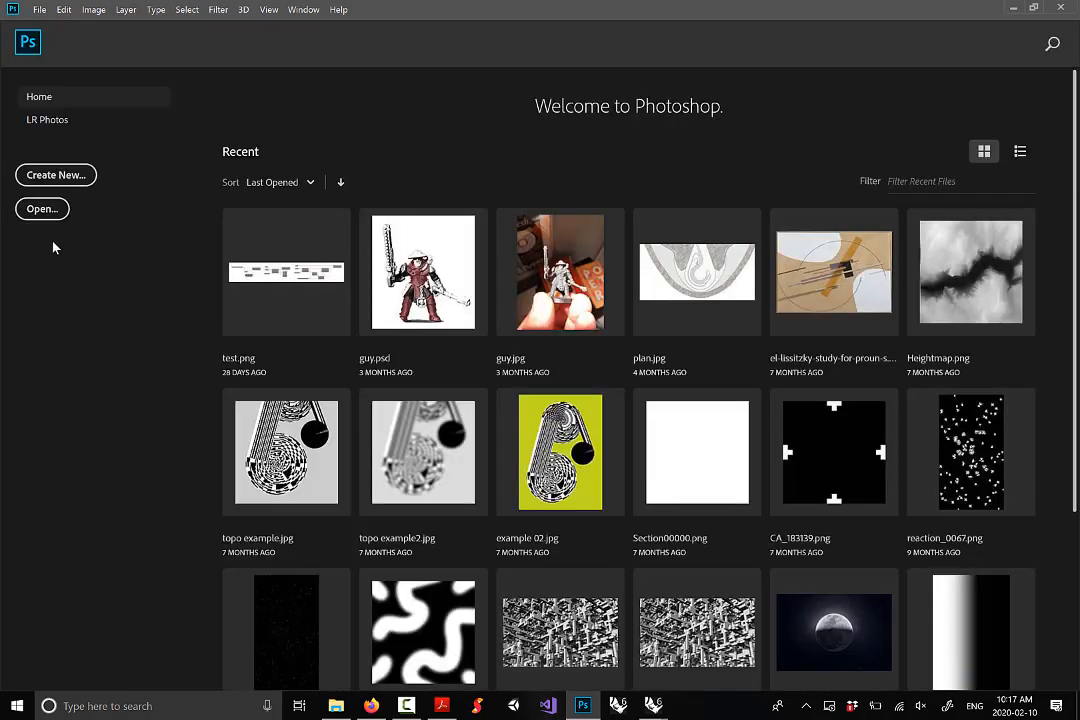
pyautogui.click(80, 175)
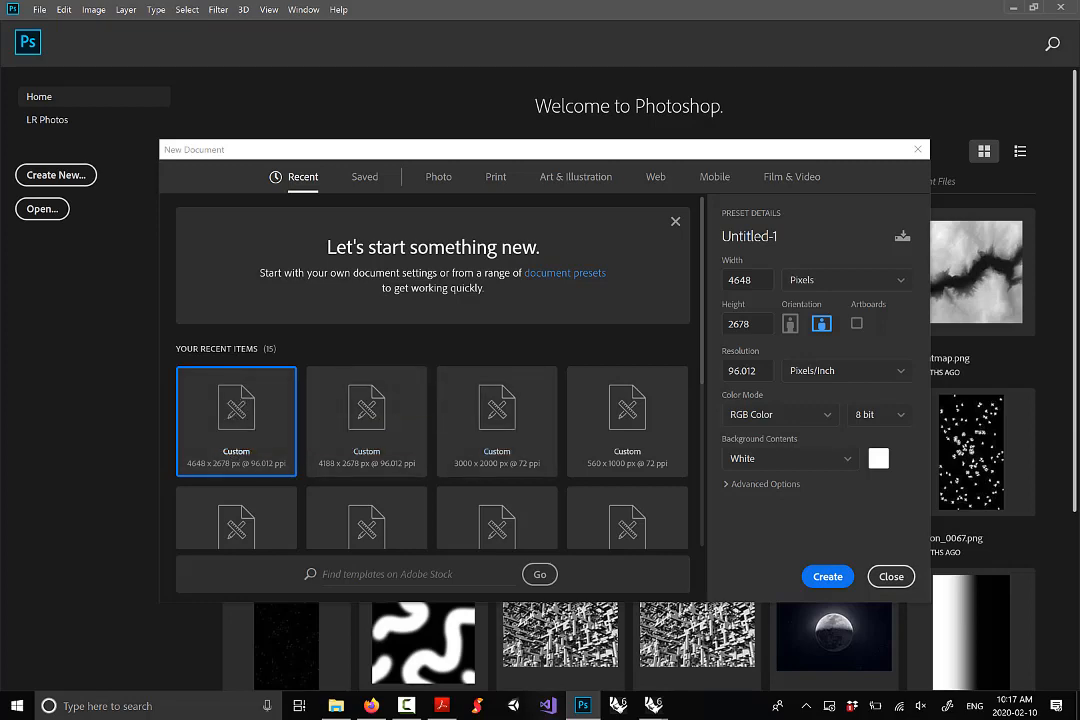
pyautogui.click(376, 708)
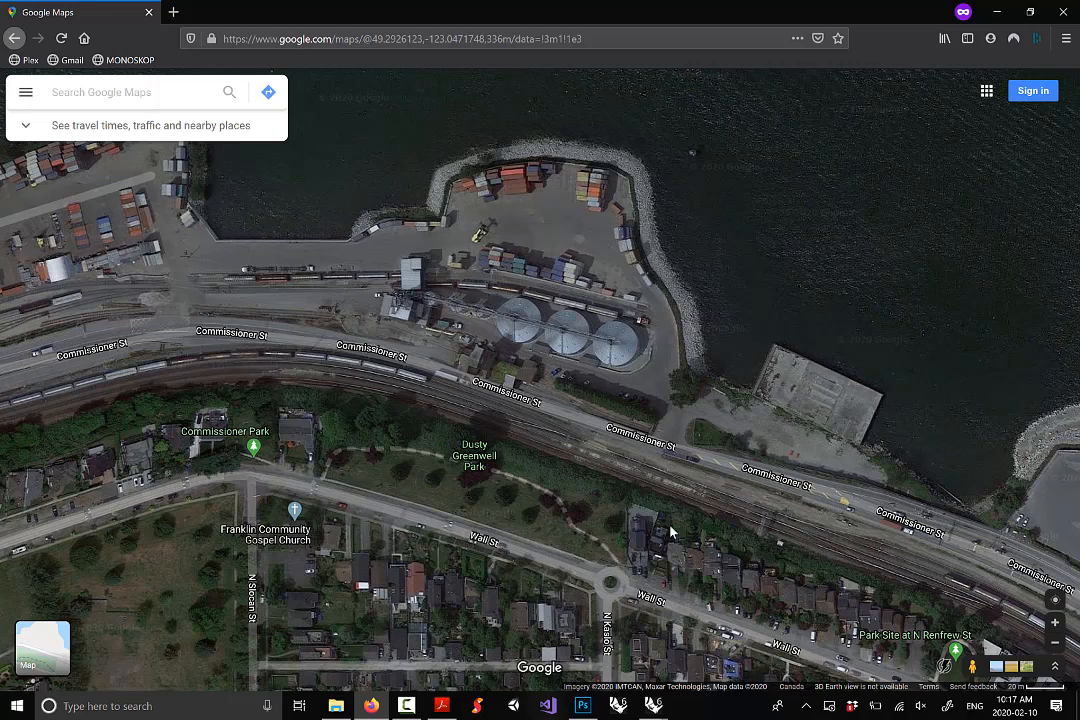
pyautogui.click(584, 708)
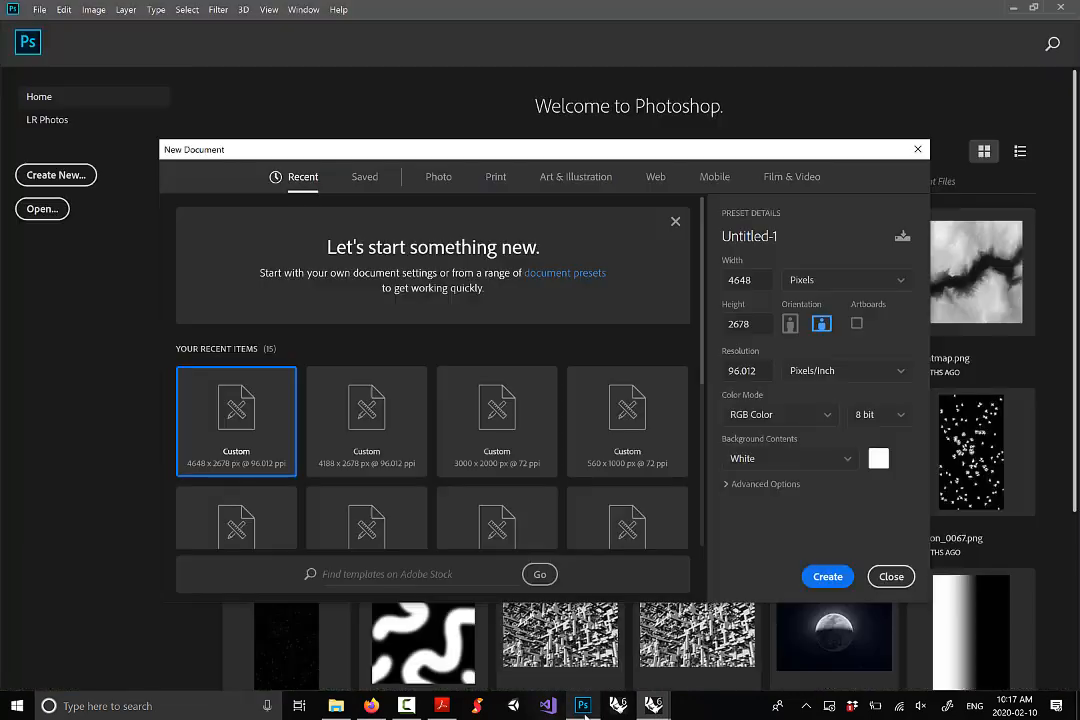
pyautogui.click(827, 576)
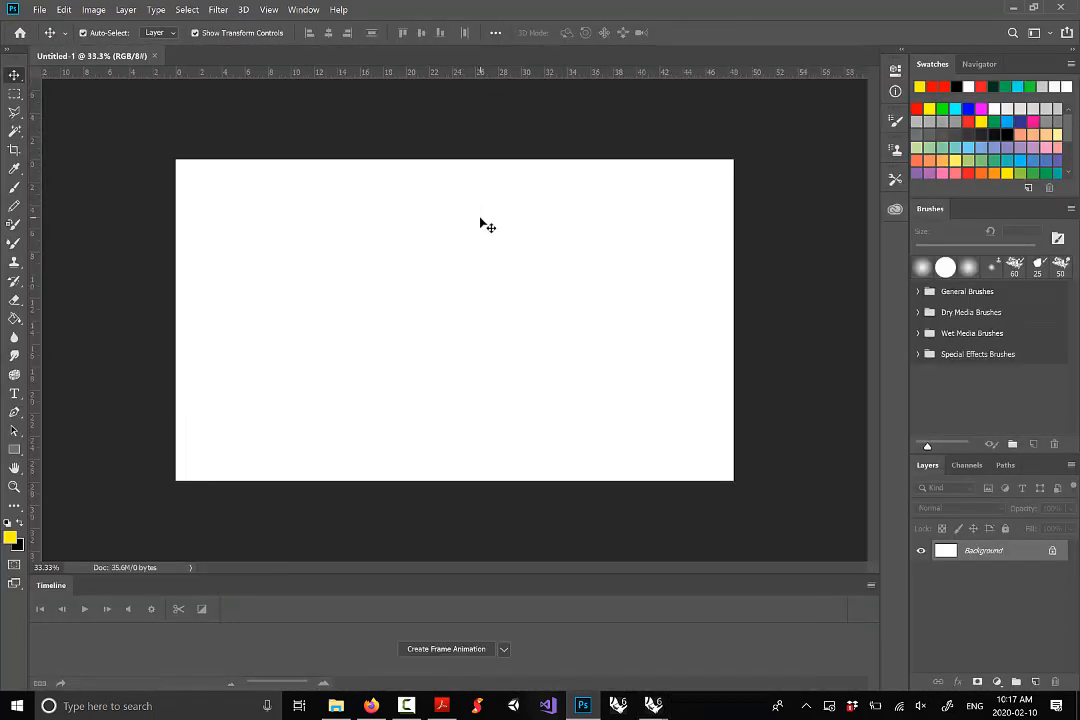
pyautogui.hotkey('ctrl', 'v')
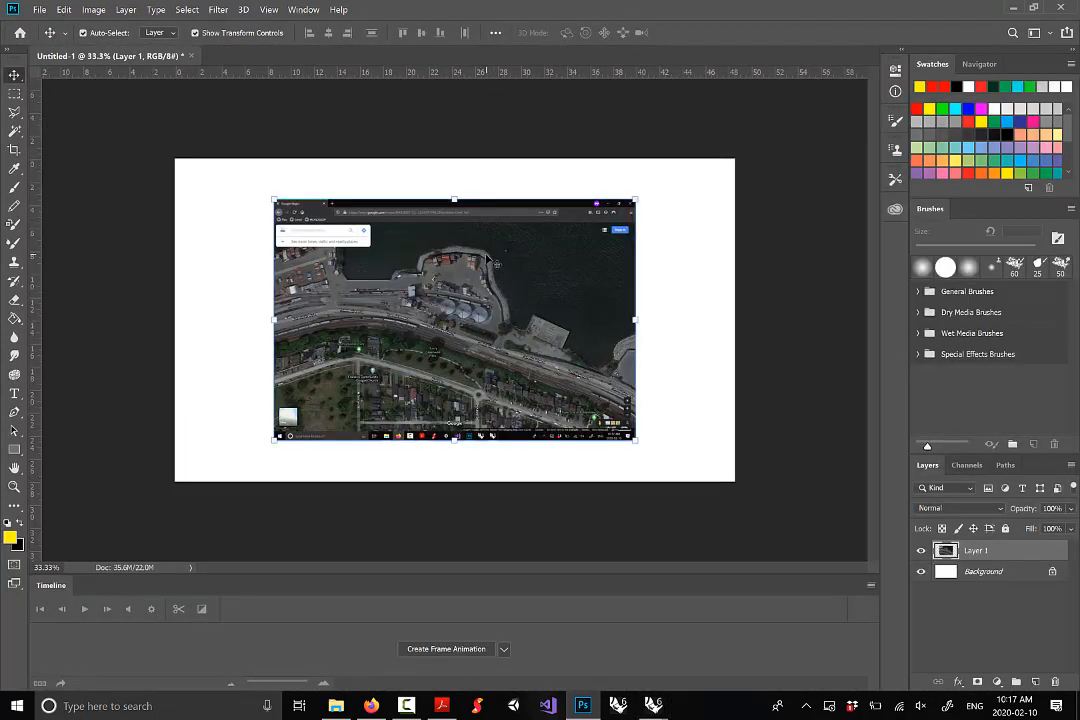
# Crop the image to a rectangle around the site, from the silo pier down to the Wall St houses, and clear the selection
pyautogui.hotkey('ctrl', '+')
pyautogui.hotkey('ctrl', '+')
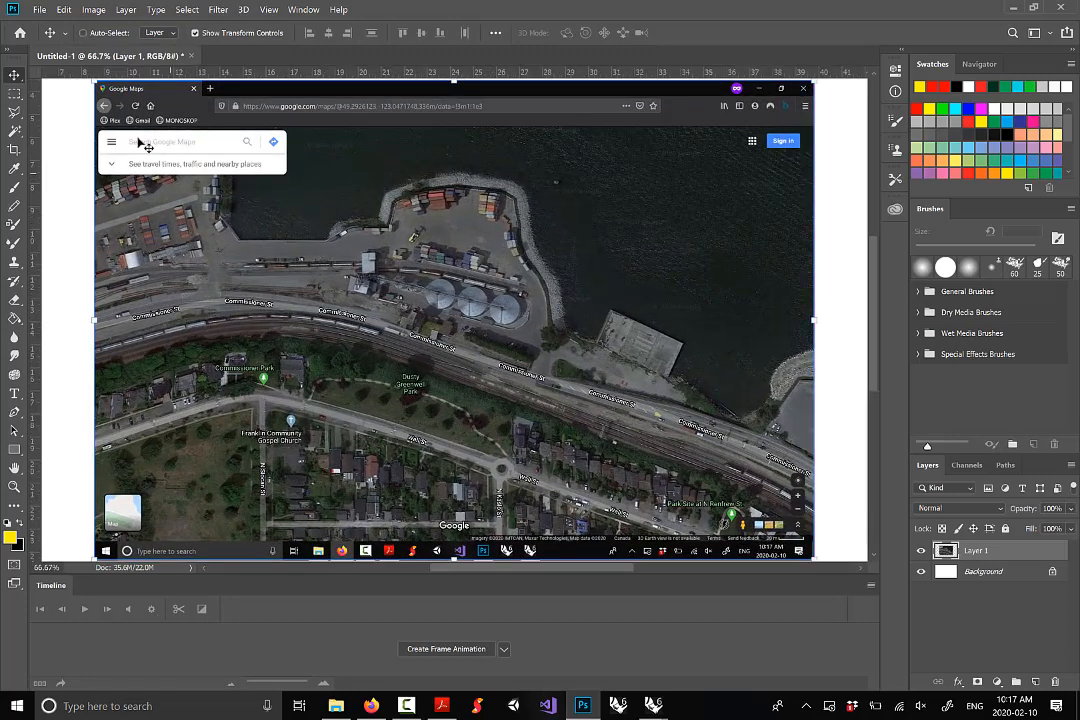
pyautogui.click(14, 93)
pyautogui.moveTo(226, 141); pyautogui.dragTo(601, 522)
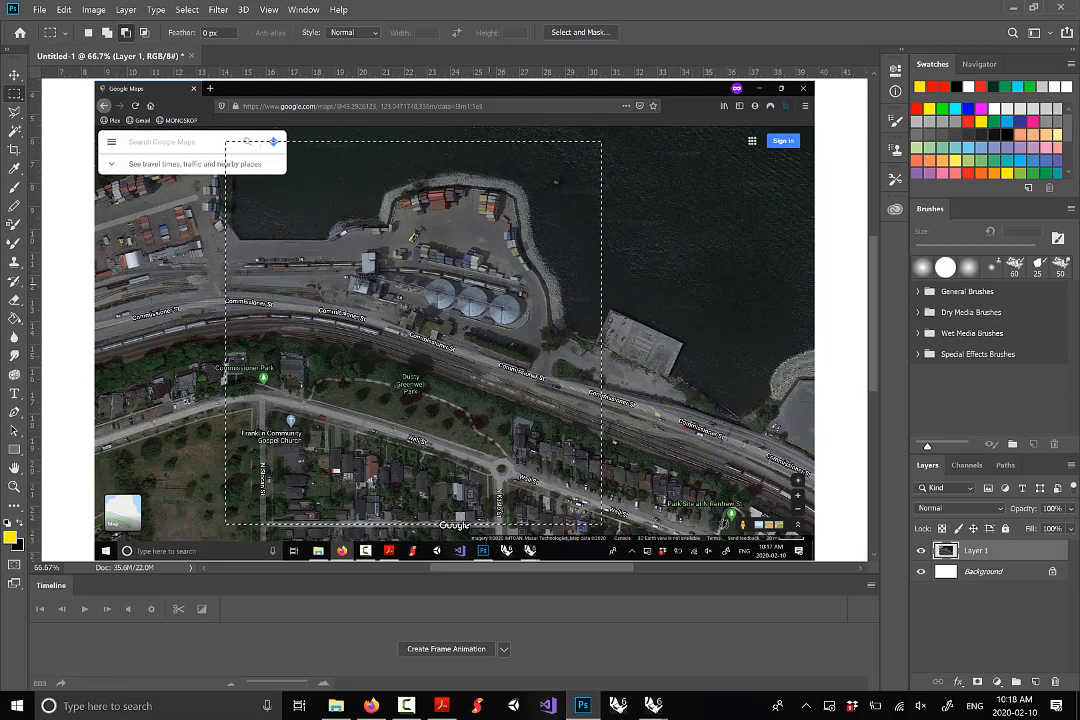
pyautogui.click(93, 9)
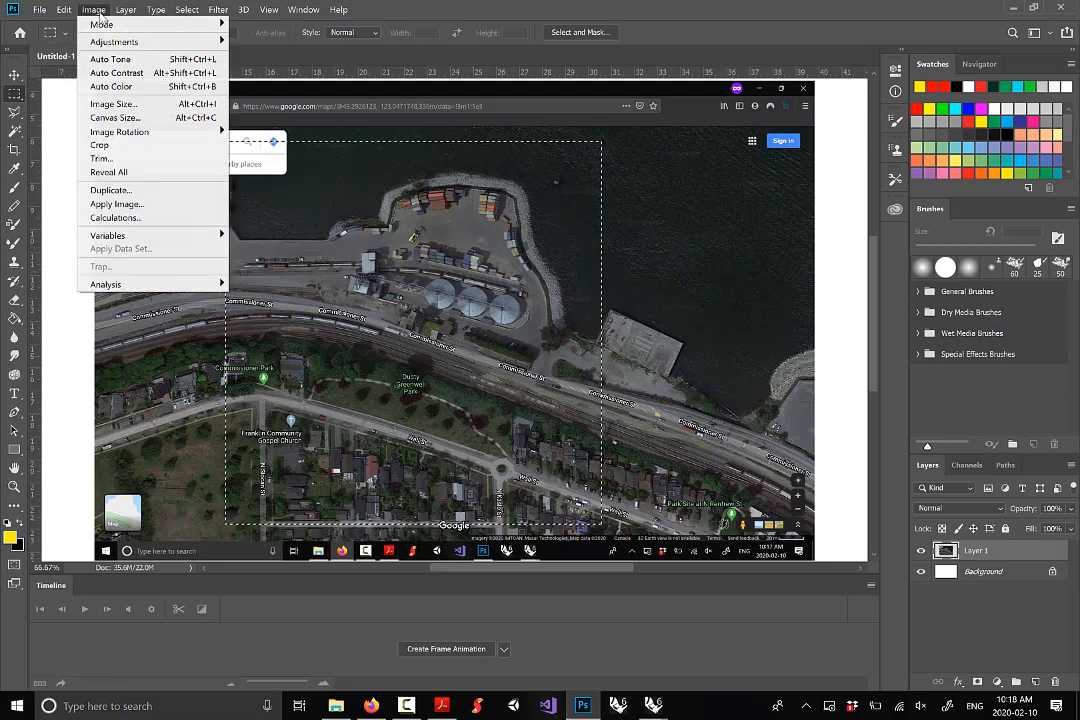
pyautogui.click(122, 145)
pyautogui.hotkey('ctrl', '+')
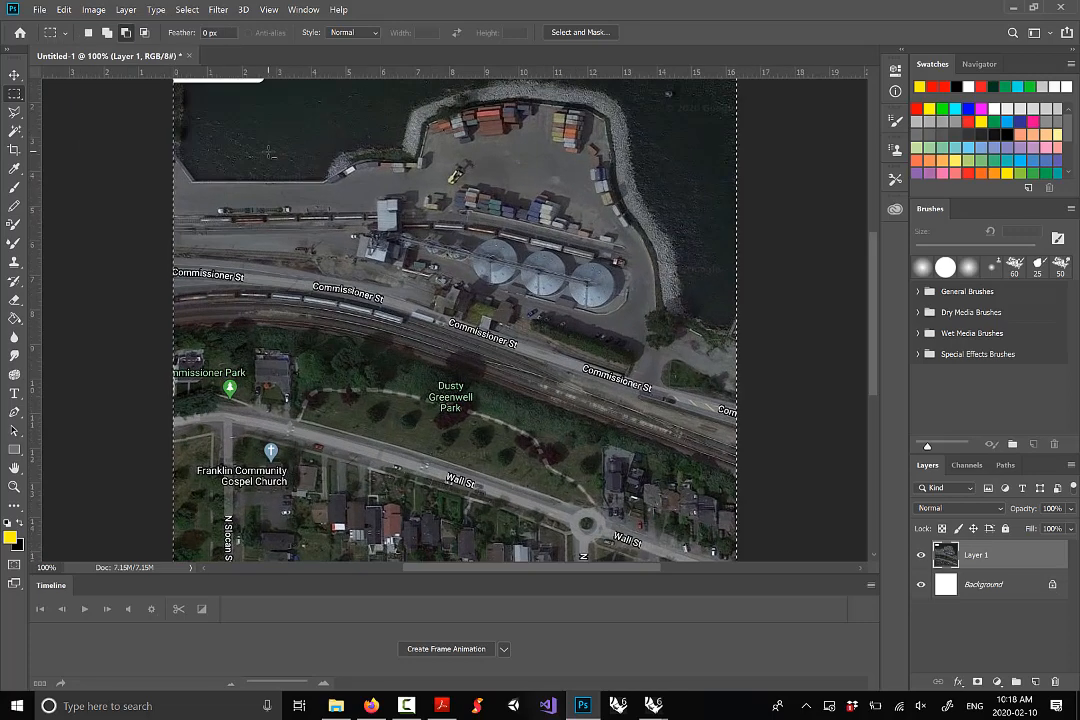
pyautogui.hotkey('ctrl', 'd')
# Start saving the image under a new name in Dropbox > Media 2 - mod 02 - 2020 > Class Files > 20-02-10- GIS and site model editing
pyautogui.click(40, 9)
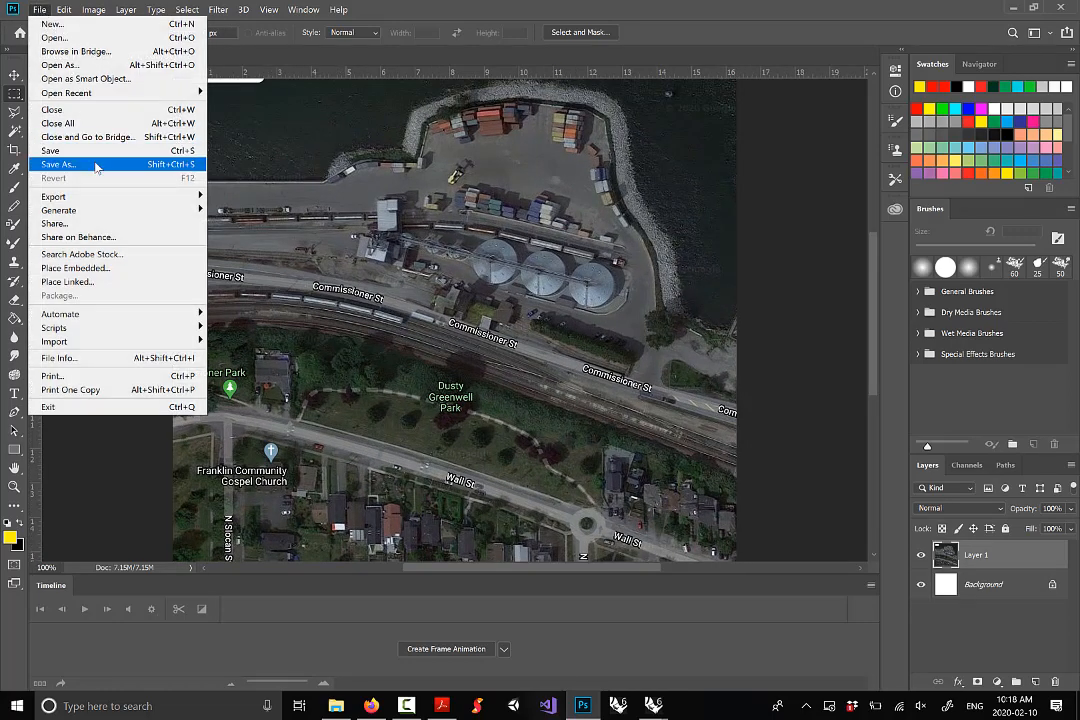
pyautogui.click(60, 160)
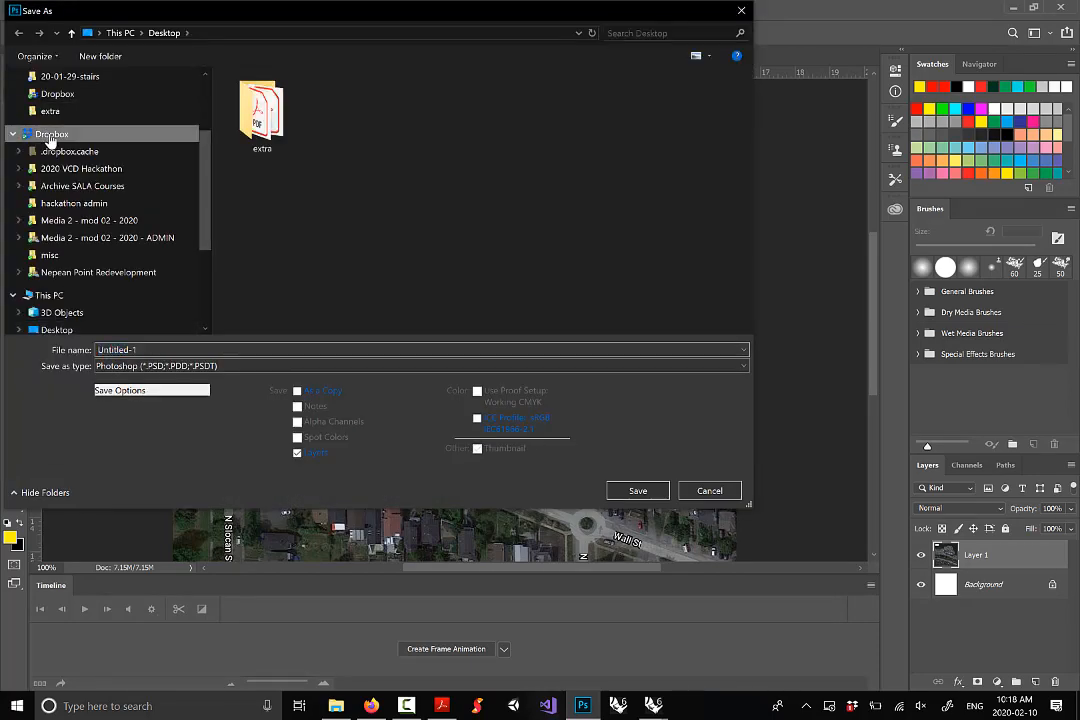
pyautogui.click(52, 133)
pyautogui.doubleClick(332, 160)
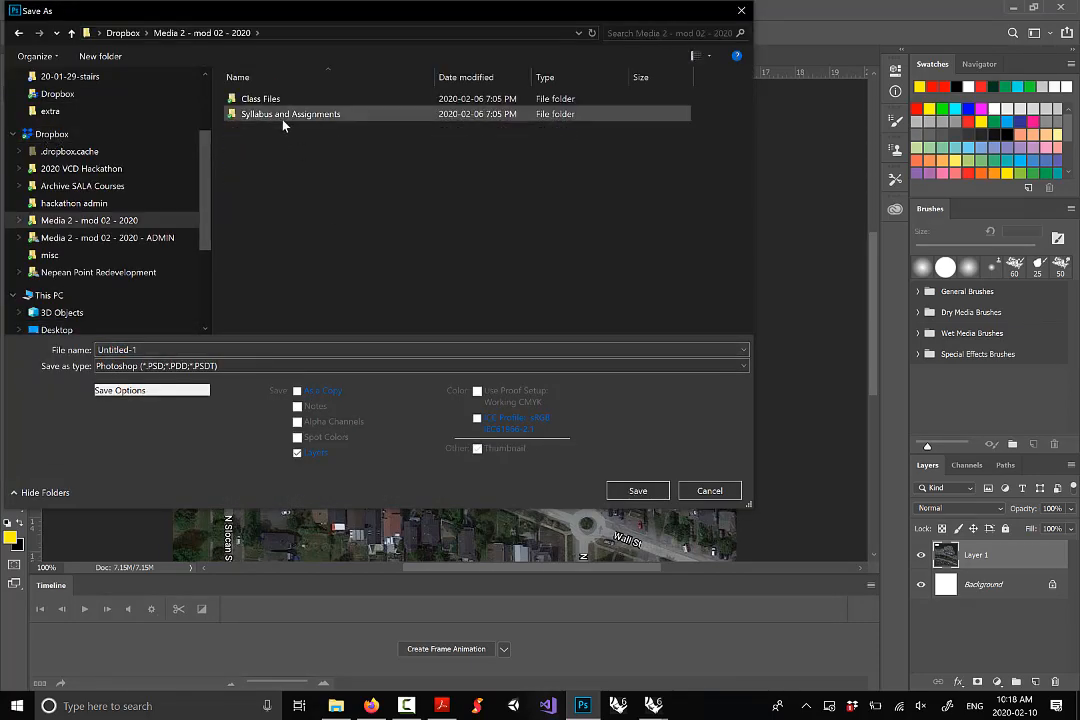
pyautogui.doubleClick(245, 98)
pyautogui.doubleClick(275, 129)
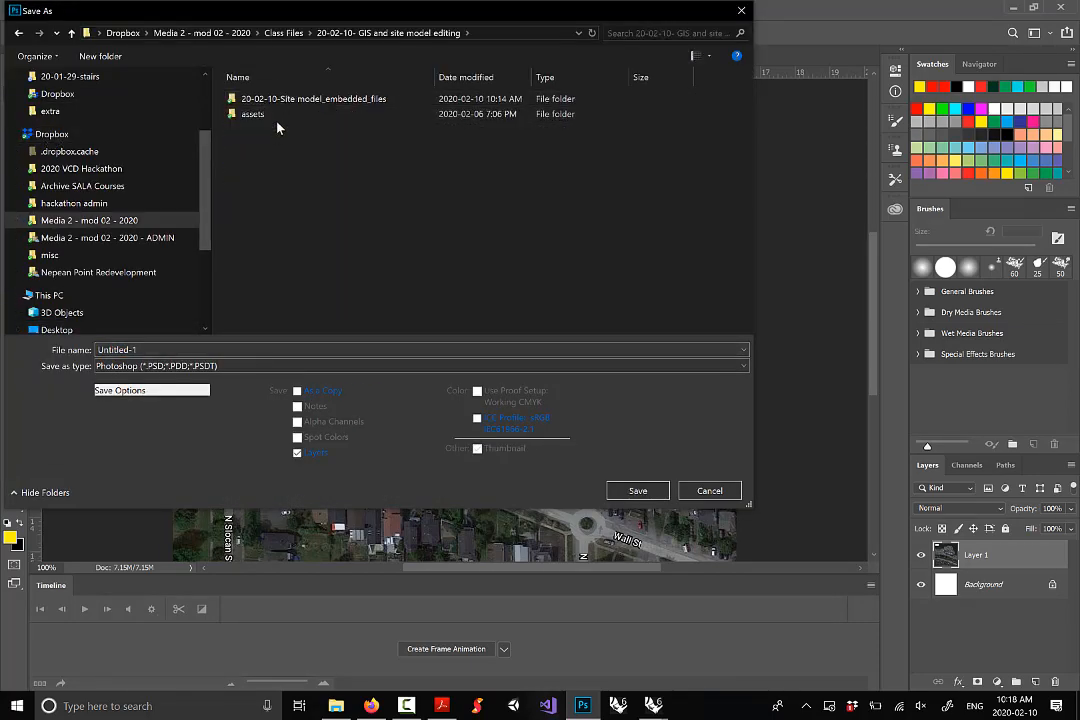
# Save the image as a JPEG named siteortho with maximum quality 12 and Baseline Optimized format
pyautogui.click(228, 365)
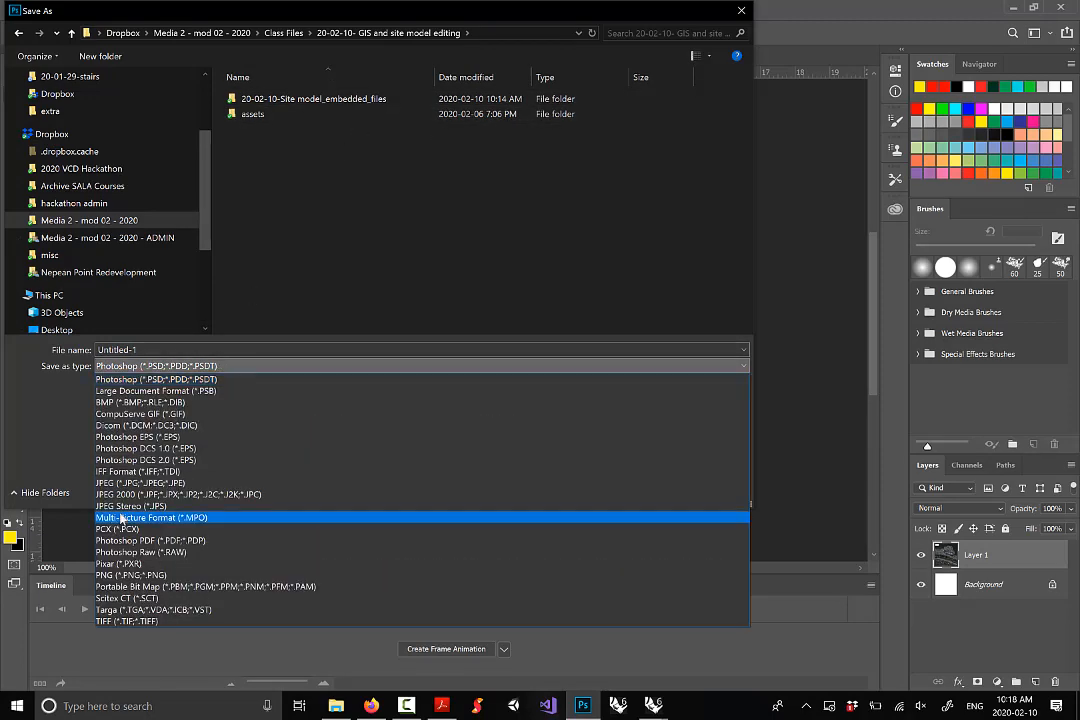
pyautogui.click(140, 484)
pyautogui.click(198, 351)
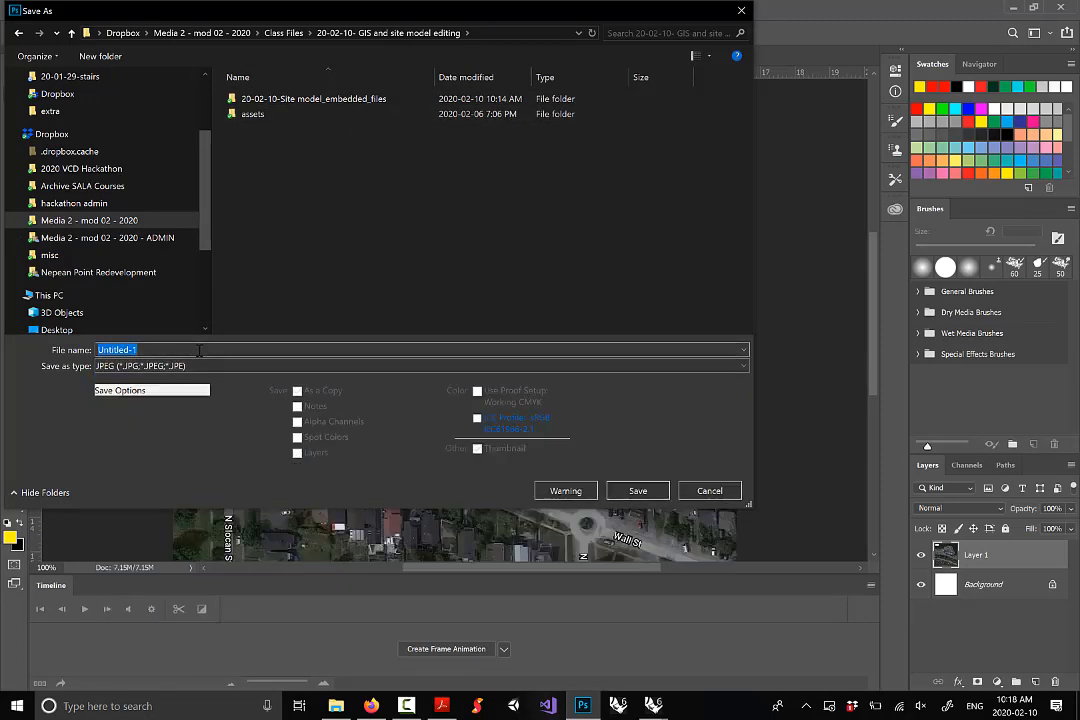
pyautogui.write('siteortho')
pyautogui.press('Return')
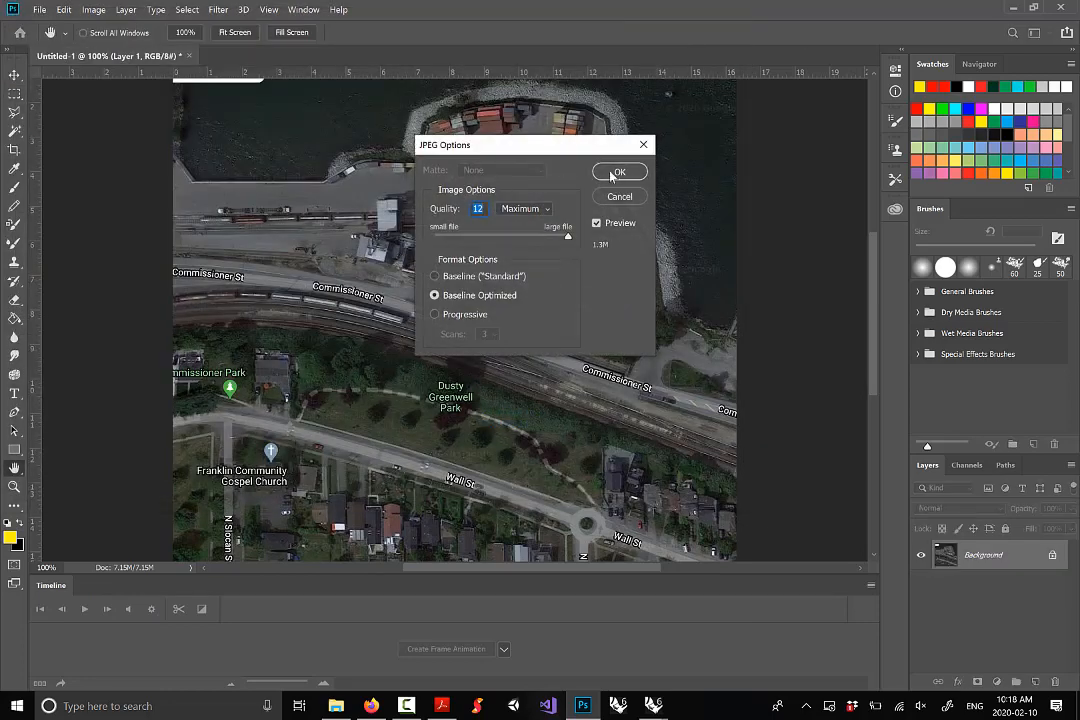
pyautogui.click(618, 174)
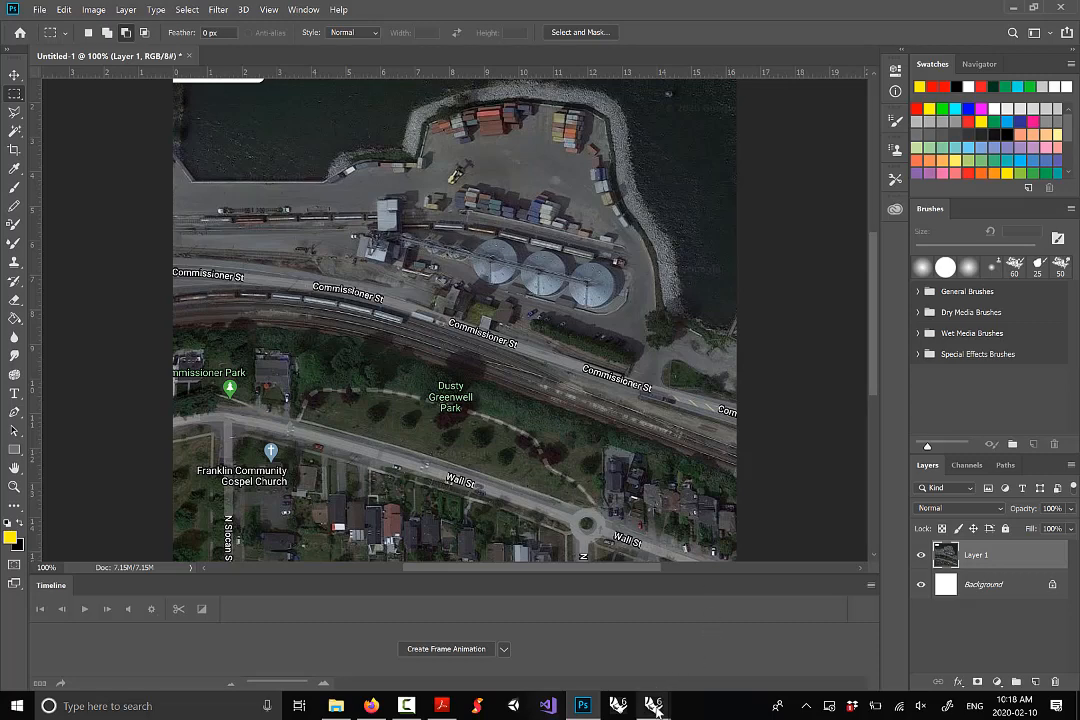
# Switch to the 20-02-10-Site model window in Rhino and examine the terrain and buildings from above and from the side
pyautogui.moveTo(655, 709)
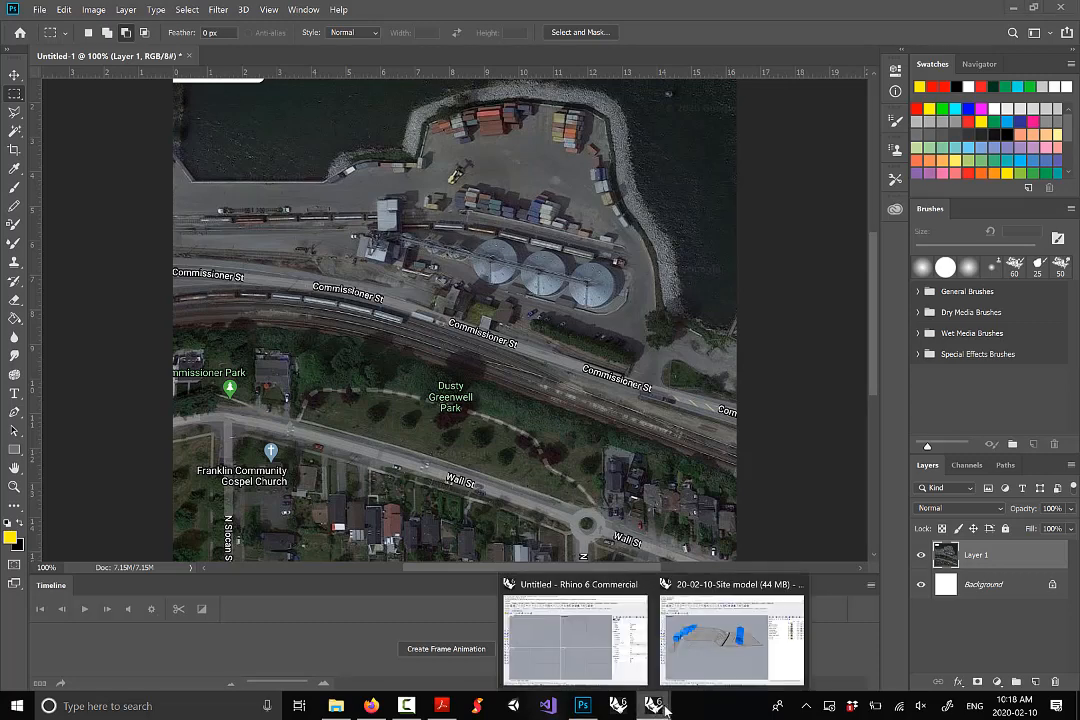
pyautogui.click(727, 641)
pyautogui.moveTo(505, 398); pyautogui.dragTo(445, 430, button='right')
pyautogui.scroll(-7, 535, 446)
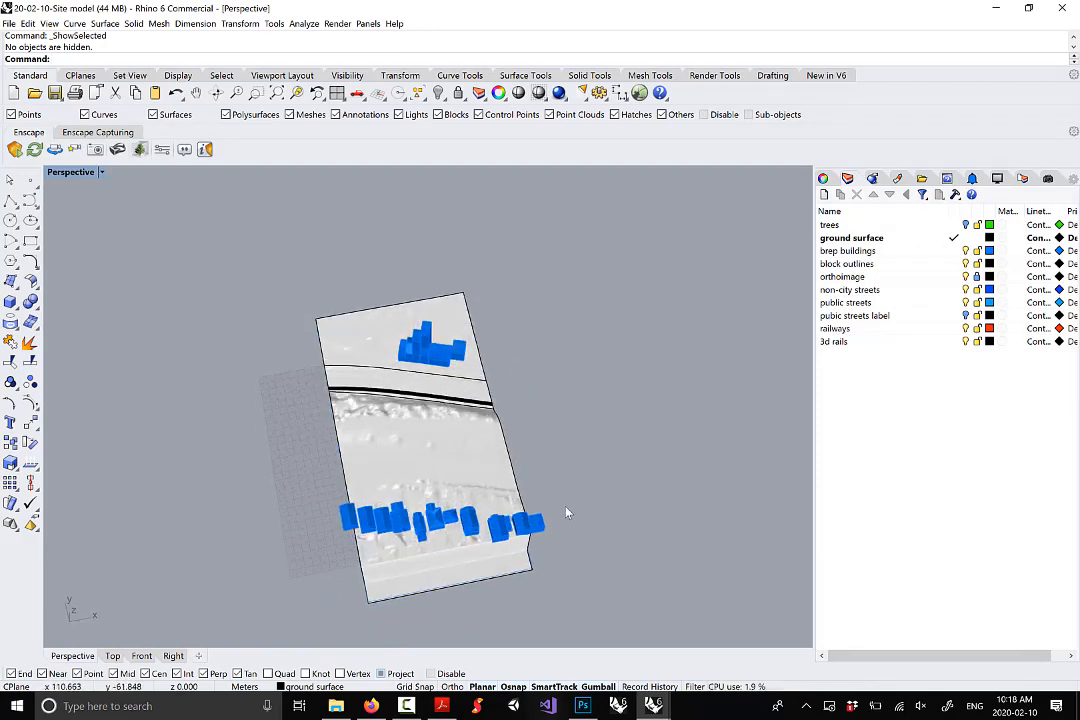
pyautogui.moveTo(571, 512); pyautogui.dragTo(374, 430, button='right')
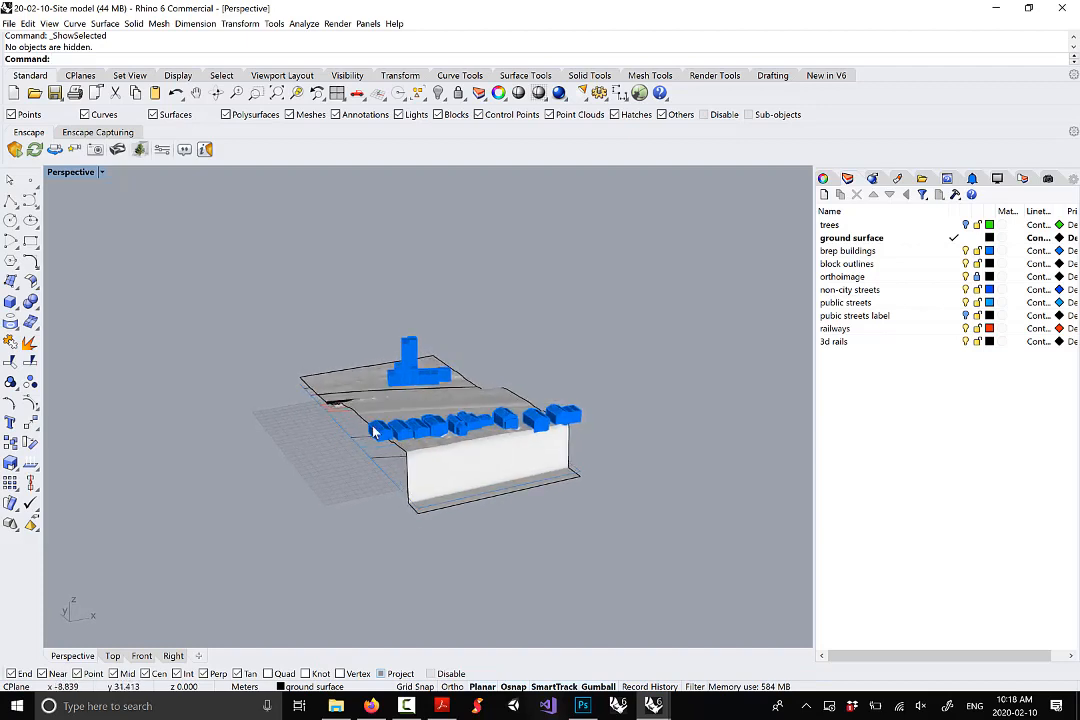
pyautogui.scroll(2, 450, 458)
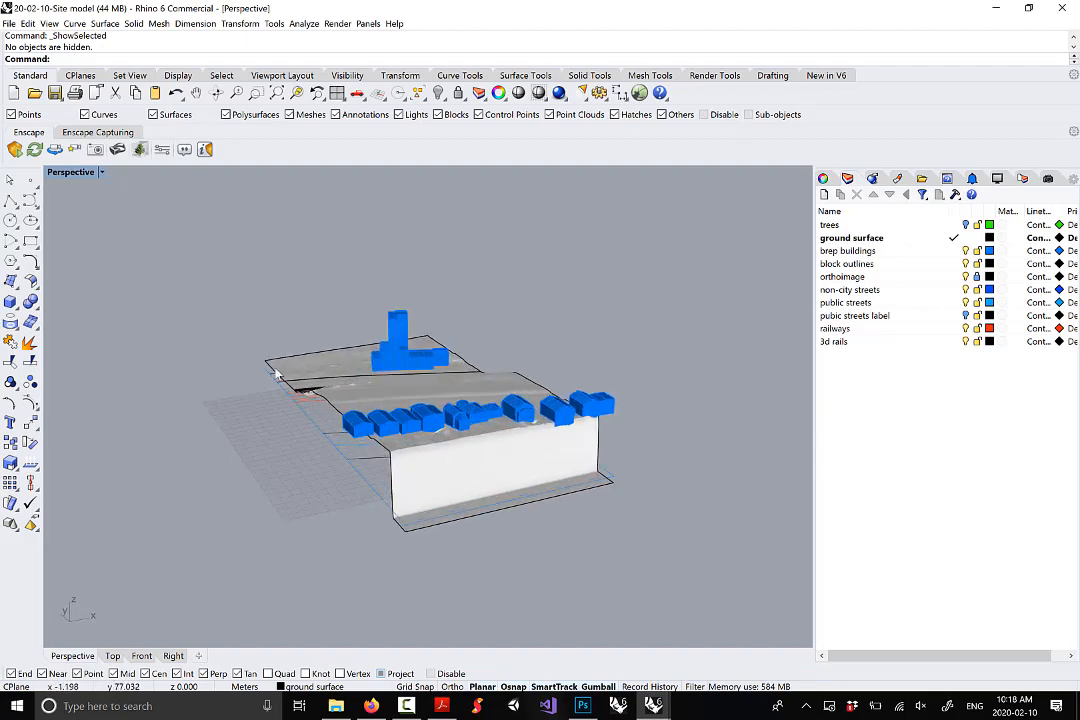
# Maximize the Top viewport with the entire rectangular site outline in view
pyautogui.doubleClick(86, 174)
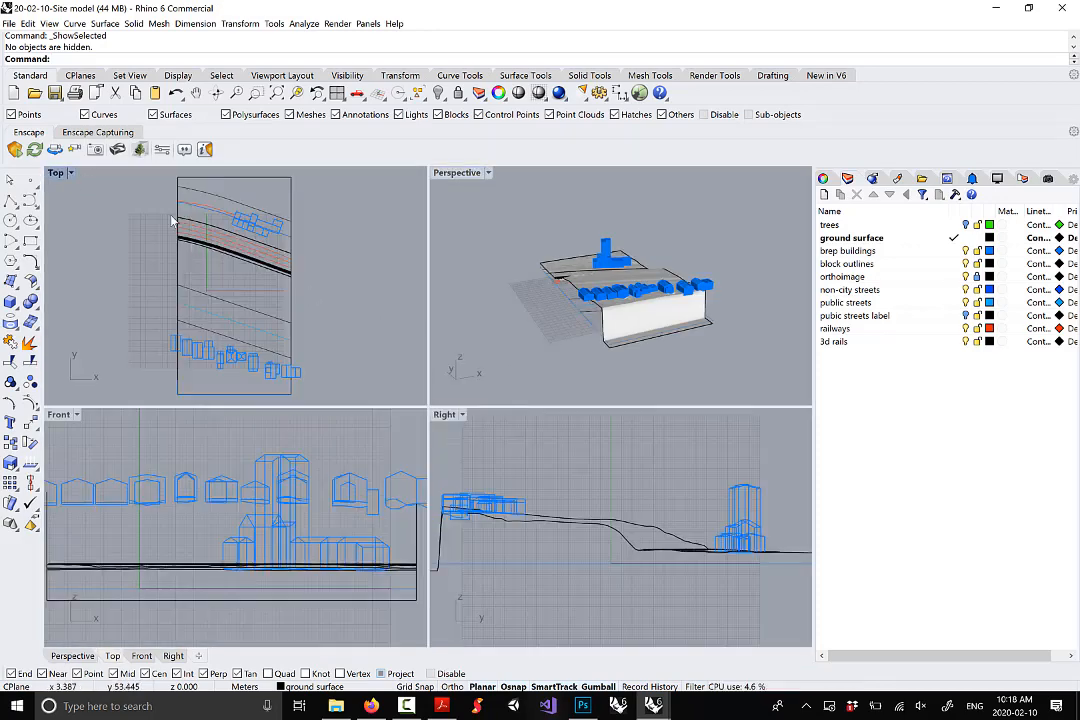
pyautogui.doubleClick(59, 173)
pyautogui.moveTo(381, 363); pyautogui.dragTo(371, 329, button='right')
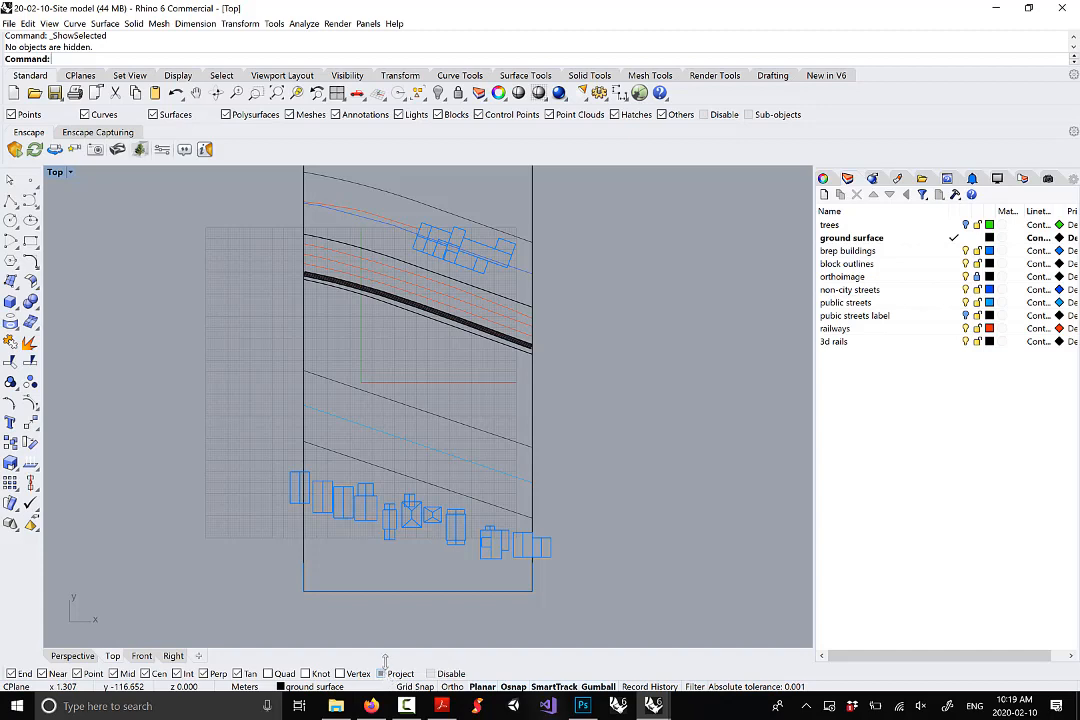
pyautogui.scroll(-1, 276, 324)
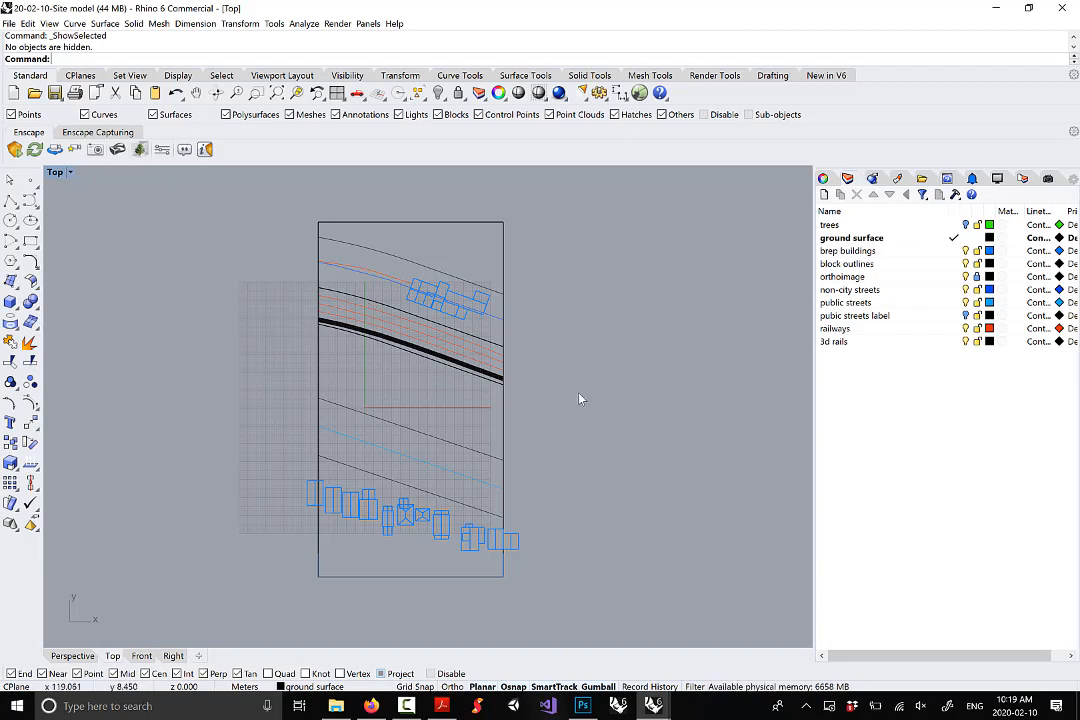
# Insert the siteortho image as a picture in the Top viewport, spanning two corners so it covers the entire site outline
pyautogui.write('ture')
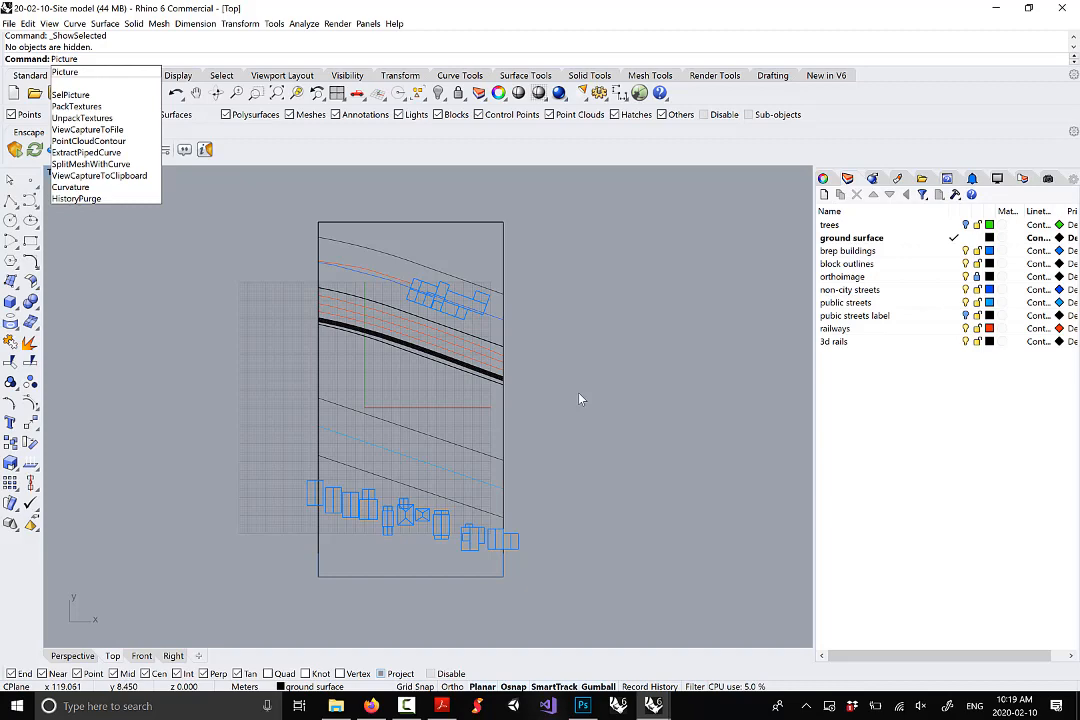
pyautogui.press('Return')
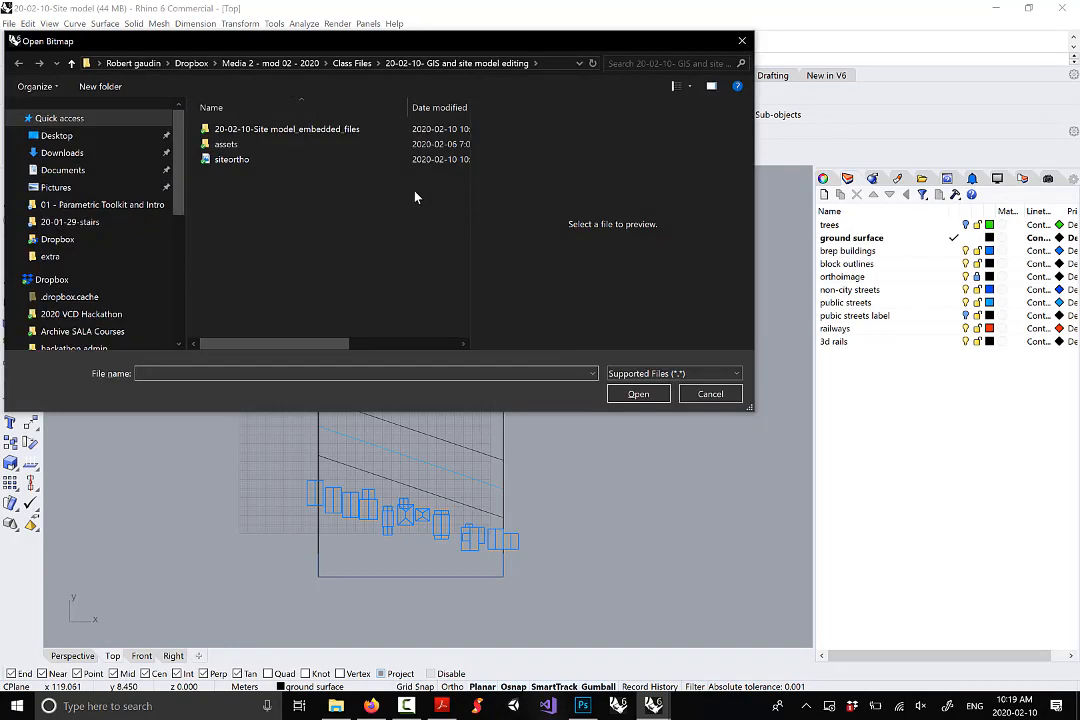
pyautogui.click(236, 163)
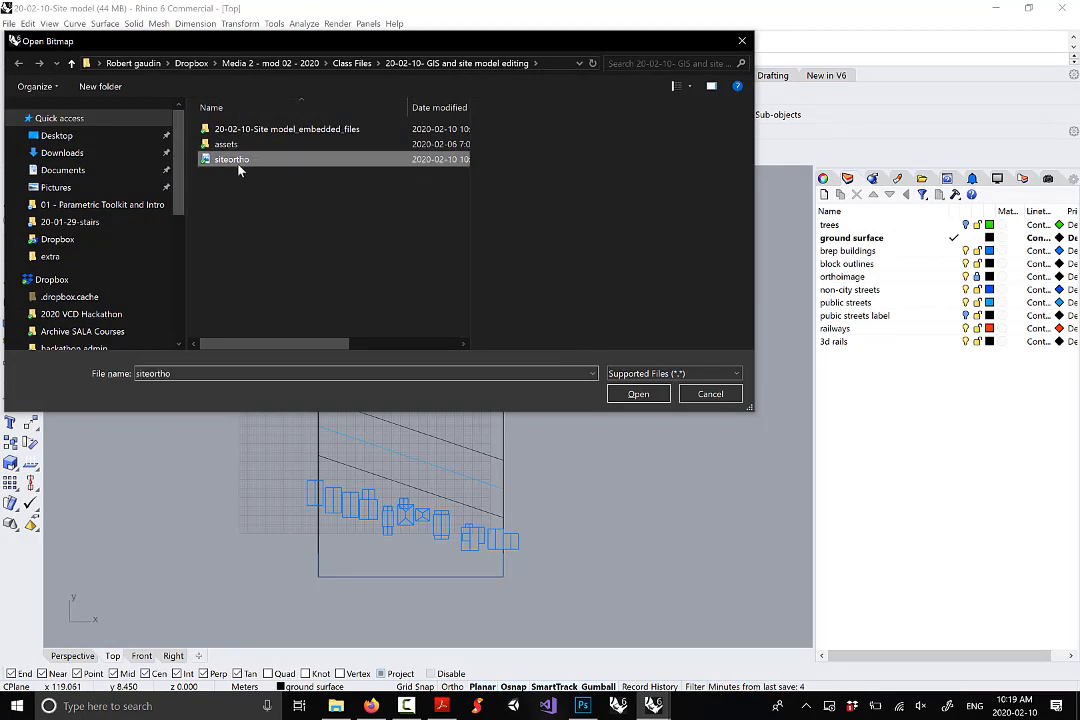
pyautogui.click(638, 394)
pyautogui.scroll(-5, 629, 381)
pyautogui.click(385, 242)
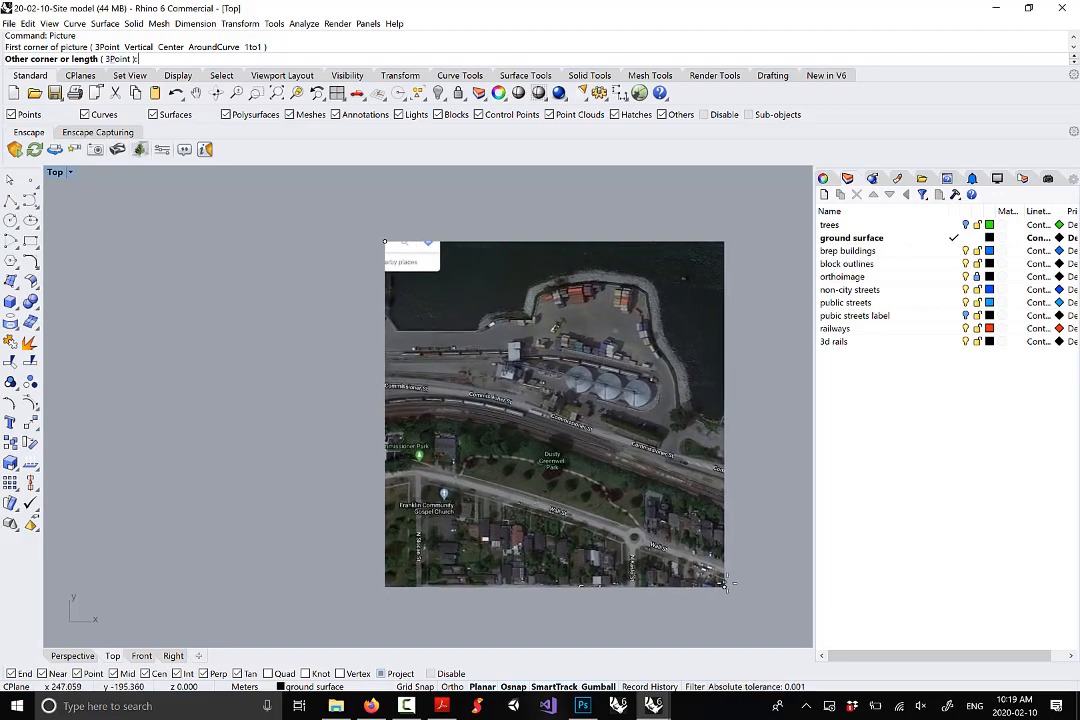
pyautogui.click(722, 585)
pyautogui.scroll(1, 624, 437)
pyautogui.scroll(1, 624, 437)
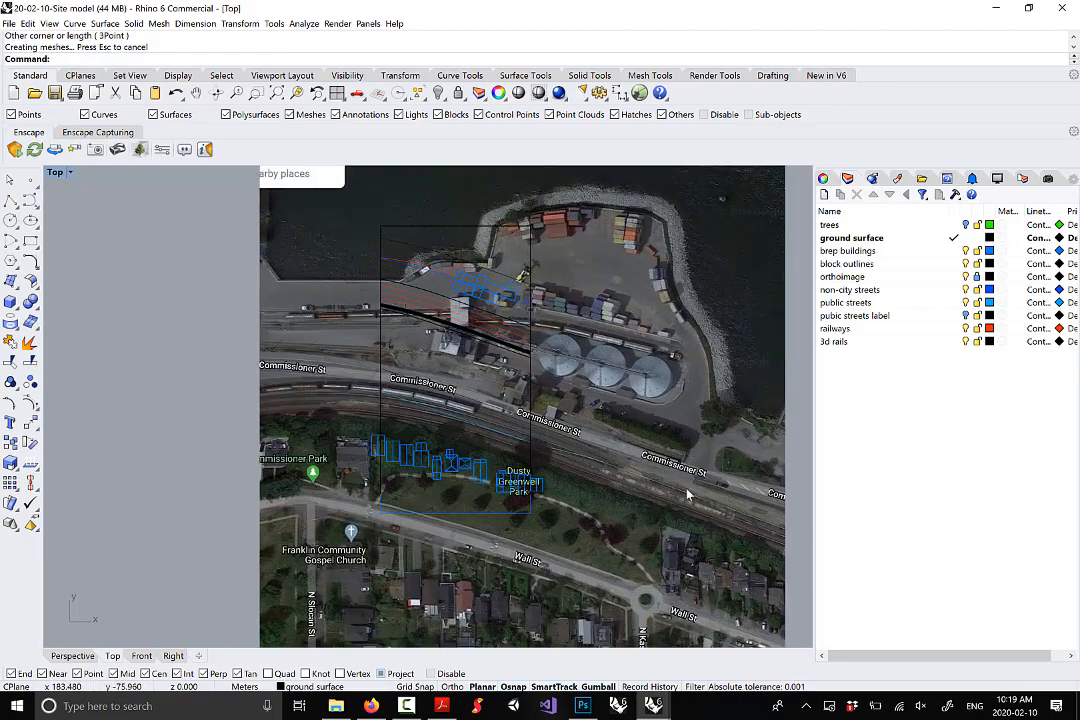
# Move the siteortho picture to bring its railway and street area closer to the site outline
pyautogui.moveTo(690, 486); pyautogui.dragTo(624, 480)
pyautogui.scroll(-2, 612, 463)
pyautogui.scroll(3, 608, 478)
pyautogui.scroll(-3, 556, 398)
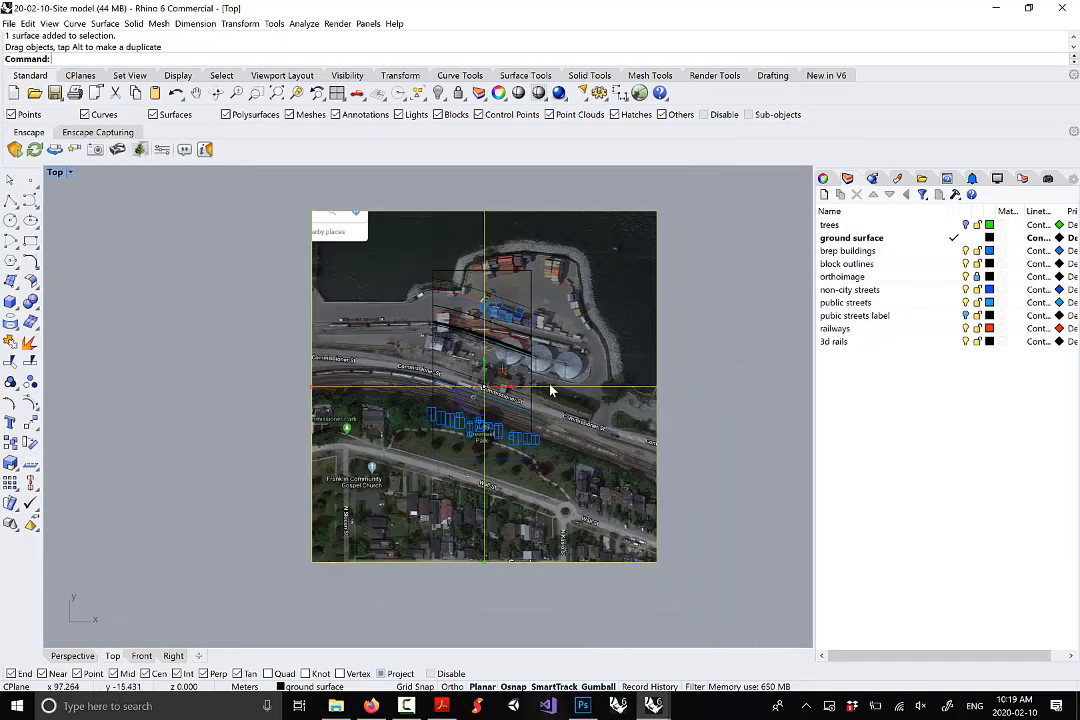
pyautogui.scroll(3, 560, 440)
pyautogui.scroll(-1, 313, 389)
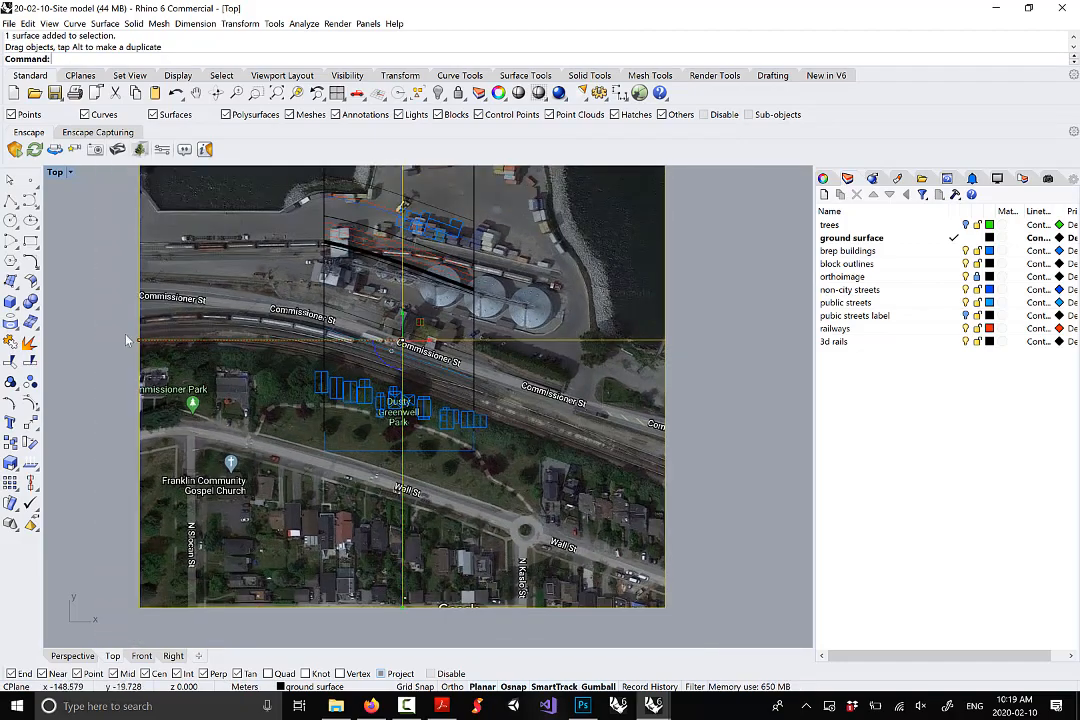
# Shrink the picture uniformly about its centre to roughly 45% of its size
pyautogui.moveTo(143, 345); pyautogui.dragTo(284, 316)
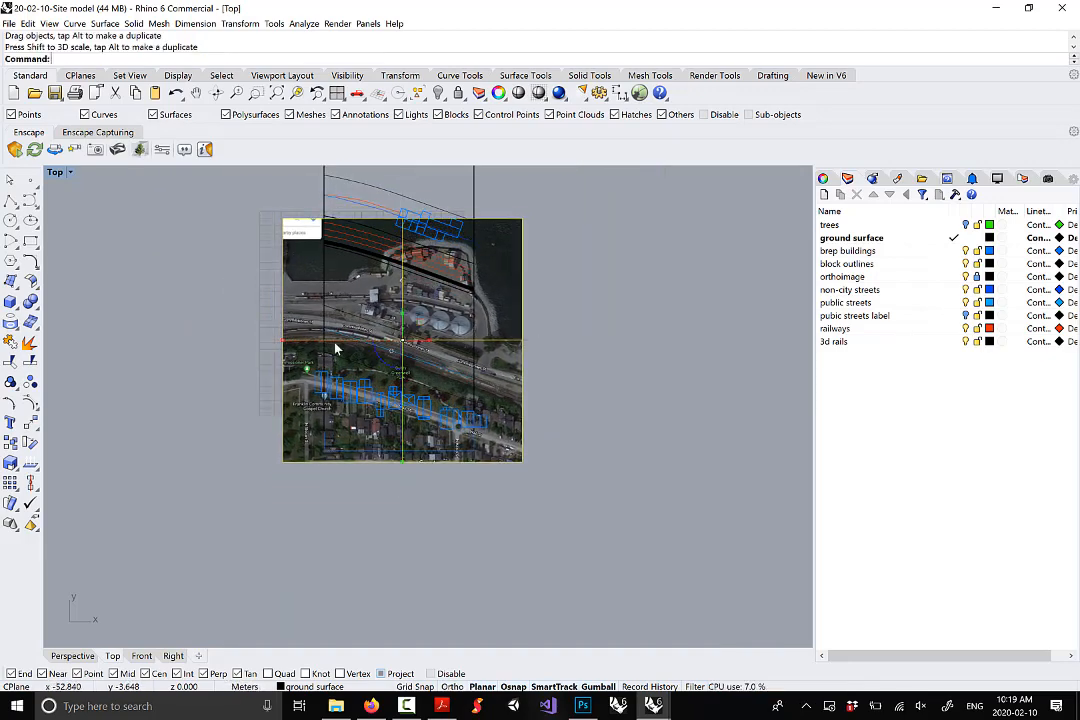
pyautogui.scroll(3, 400, 360)
pyautogui.scroll(2, 496, 496)
# Move the picture so the industrial building beside the silos lines up with the northern brep building outlines
pyautogui.moveTo(603, 482)
pyautogui.mouseDown()
pyautogui.moveTo(619, 403)
pyautogui.moveTo(599, 397)
pyautogui.moveTo(588, 400)
pyautogui.moveTo(603, 433)
pyautogui.moveTo(599, 466)
pyautogui.mouseUp()
pyautogui.scroll(-4, 585, 404)
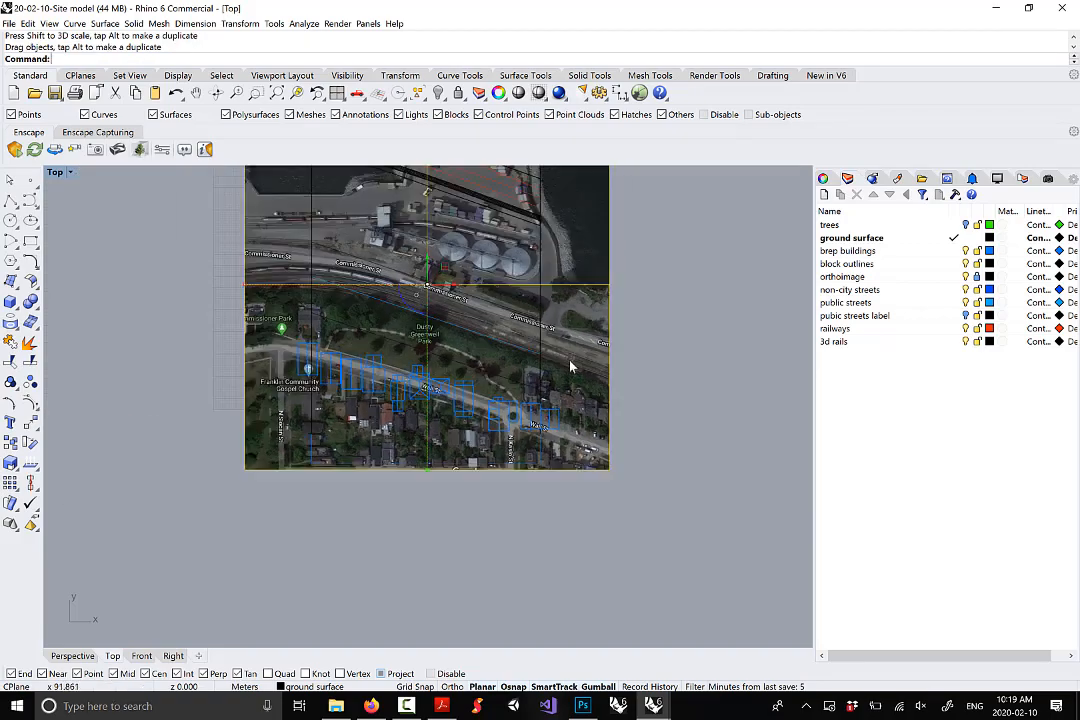
pyautogui.scroll(4, 466, 242)
pyautogui.scroll(-4, 670, 361)
pyautogui.scroll(3, 668, 229)
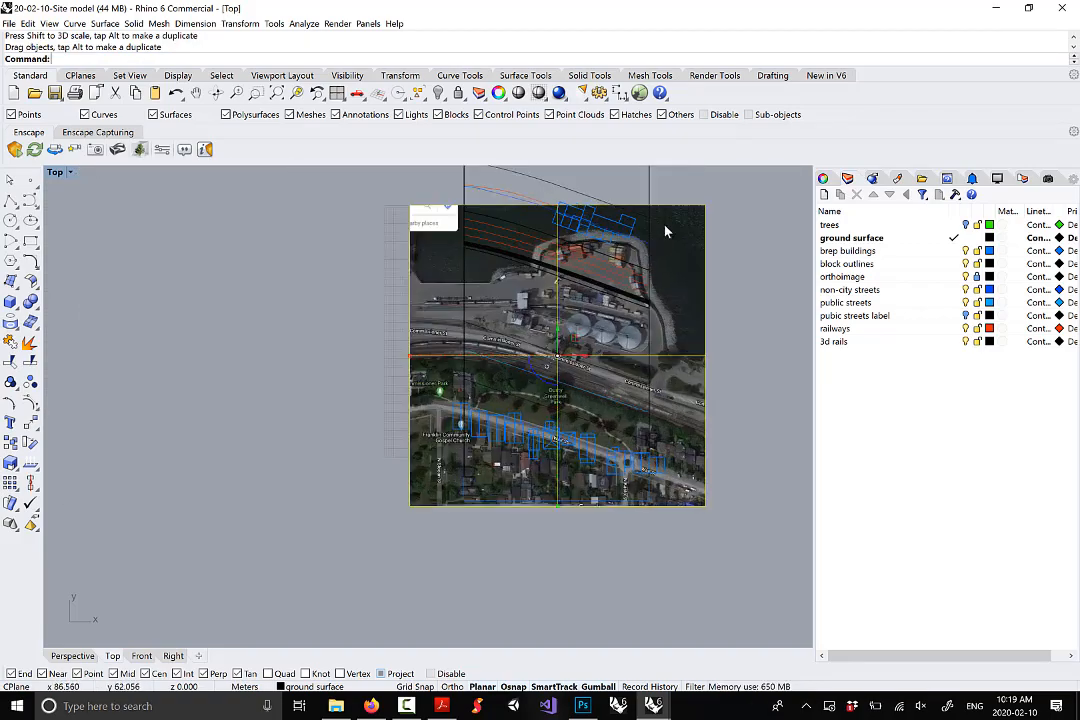
pyautogui.moveTo(683, 540); pyautogui.dragTo(767, 391)
pyautogui.scroll(-3, 587, 400)
pyautogui.scroll(5, 587, 400)
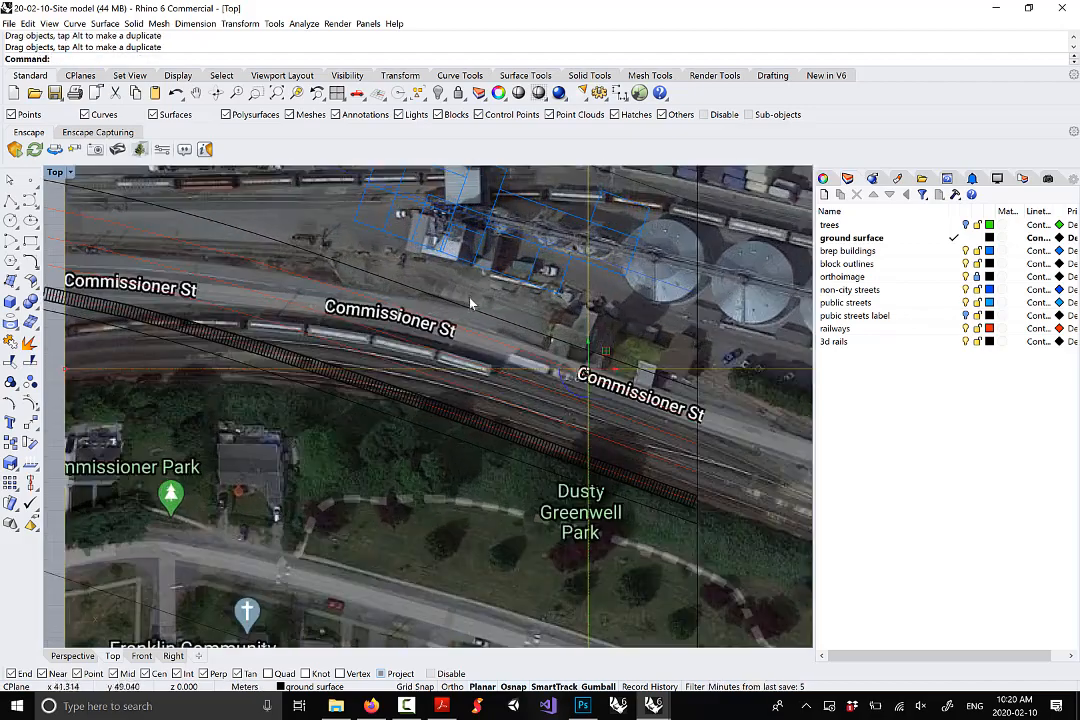
pyautogui.moveTo(470, 300); pyautogui.dragTo(445, 277)
pyautogui.moveTo(430, 274); pyautogui.dragTo(422, 272)
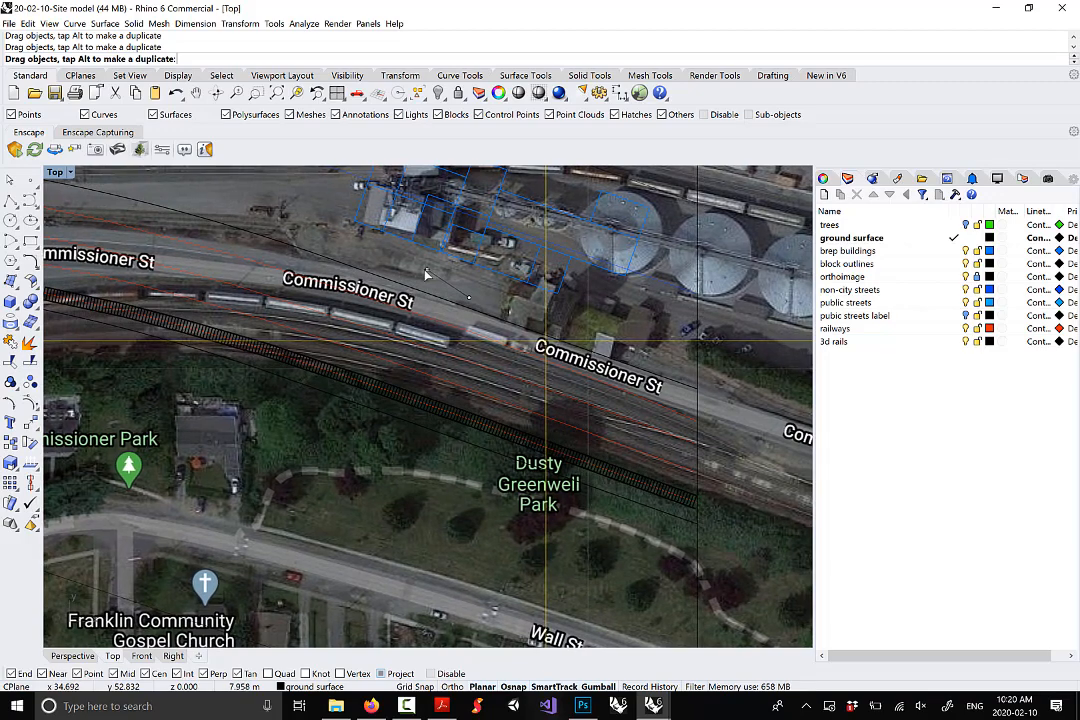
# Scale the picture up from the northern building's corner, using reference points to bring the photographed houses near the southern building outlines
pyautogui.click(237, 25)
pyautogui.moveTo(285, 94)
pyautogui.click(378, 95)
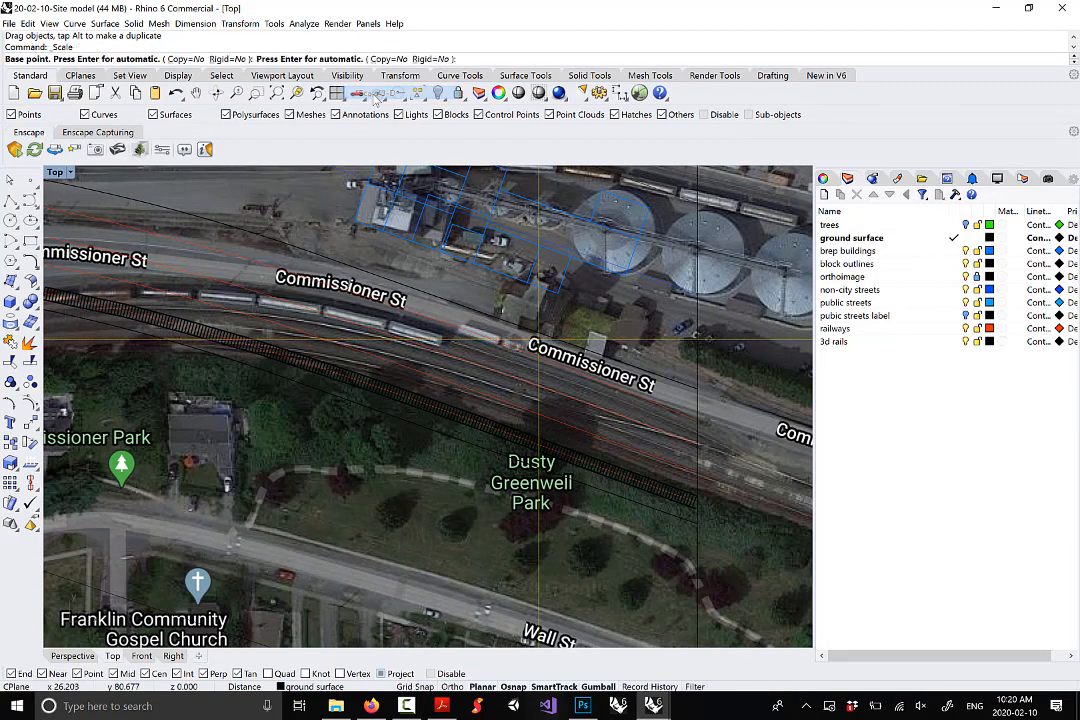
pyautogui.click(355, 220)
pyautogui.scroll(-1, 365, 226)
pyautogui.scroll(2, 373, 344)
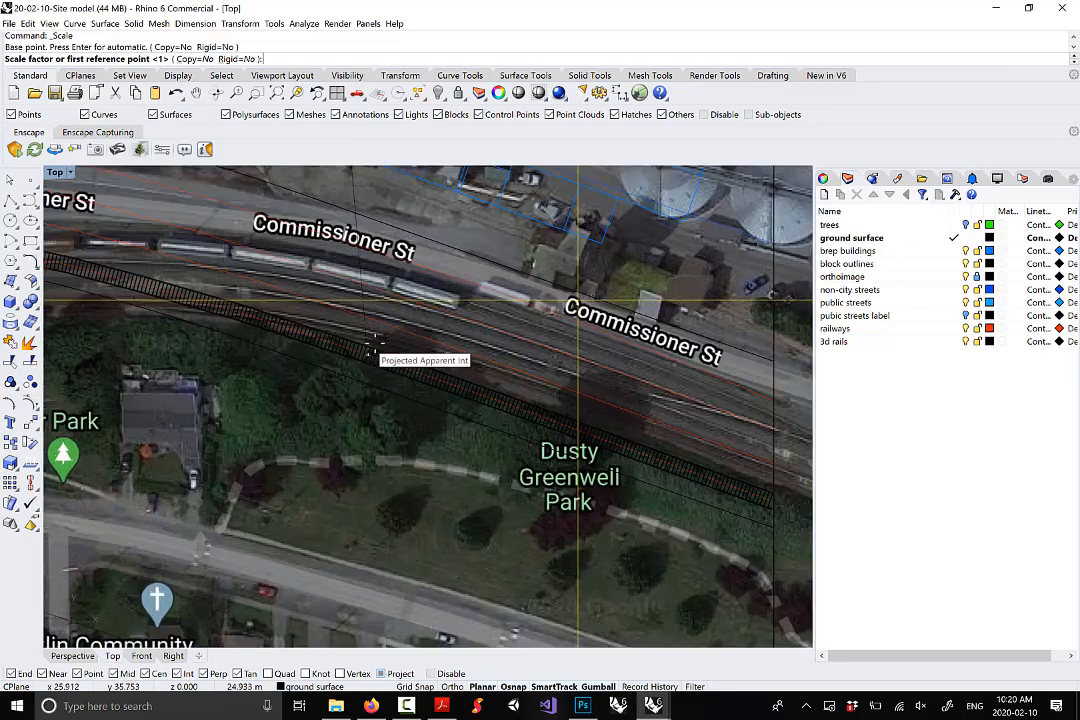
pyautogui.scroll(-5, 372, 345)
pyautogui.scroll(2, 405, 467)
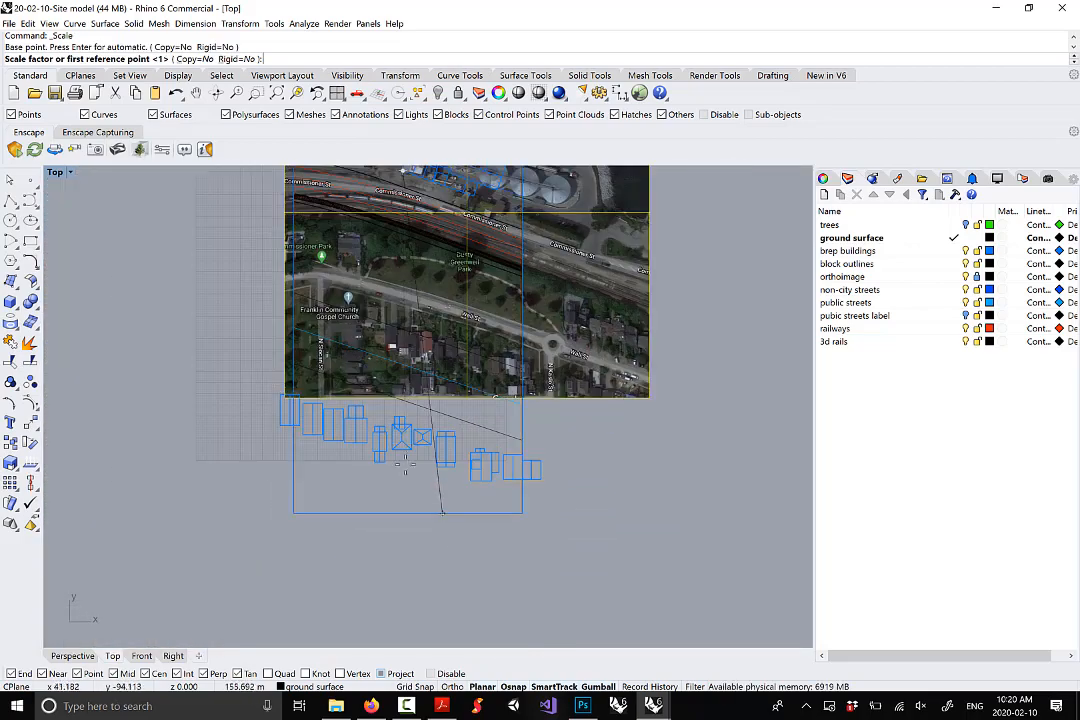
pyautogui.scroll(2, 380, 377)
pyautogui.click(416, 381)
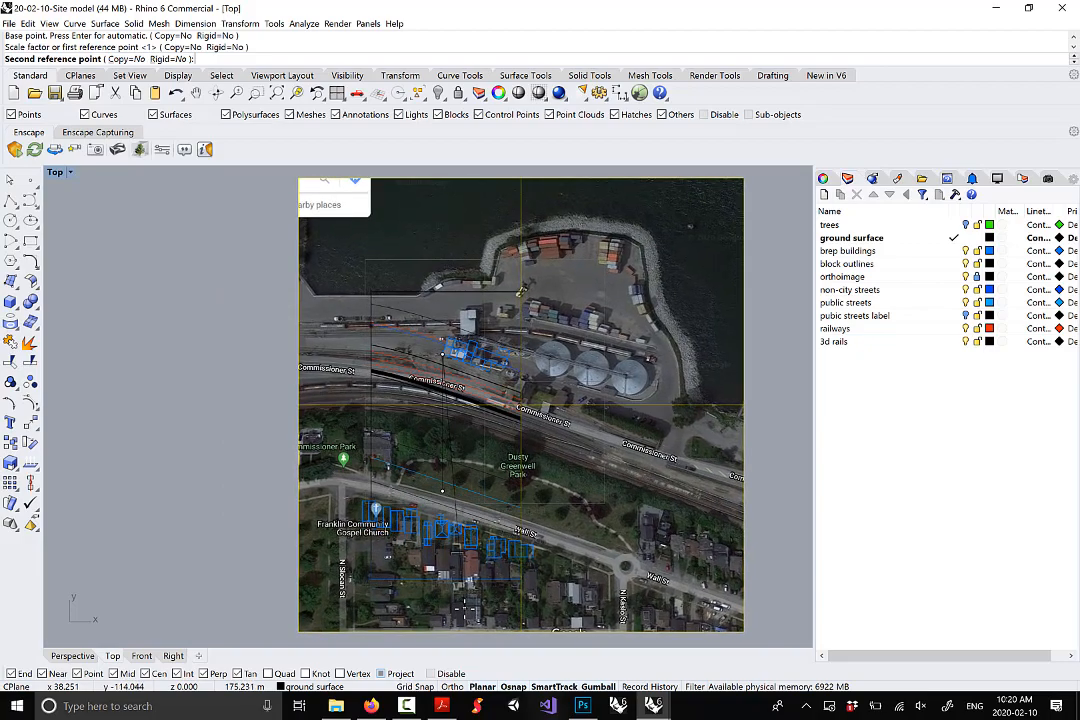
pyautogui.click(484, 563)
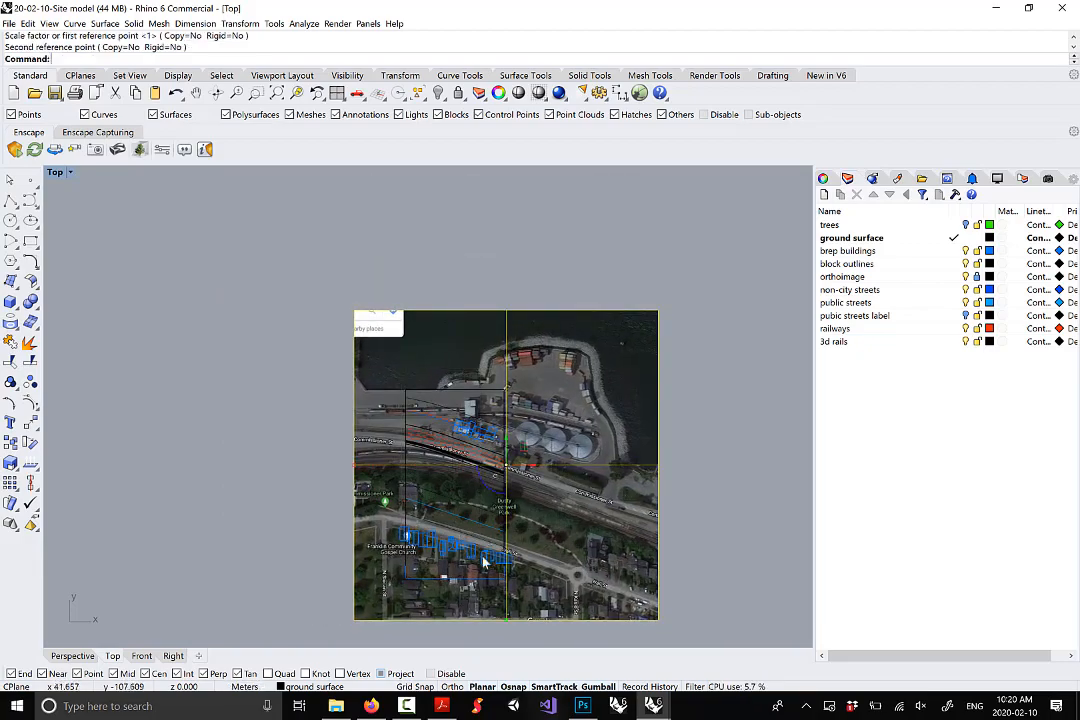
# Move the enlarged picture so Wall St falls along the public street line near the southern buildings
pyautogui.moveTo(515, 432)
pyautogui.mouseDown()
pyautogui.moveTo(522, 473)
pyautogui.moveTo(526, 438)
pyautogui.mouseUp()
pyautogui.scroll(-6, 527, 368)
pyautogui.scroll(6, 518, 497)
pyautogui.moveTo(586, 484); pyautogui.dragTo(596, 437)
pyautogui.scroll(-2, 492, 380)
pyautogui.scroll(2, 428, 468)
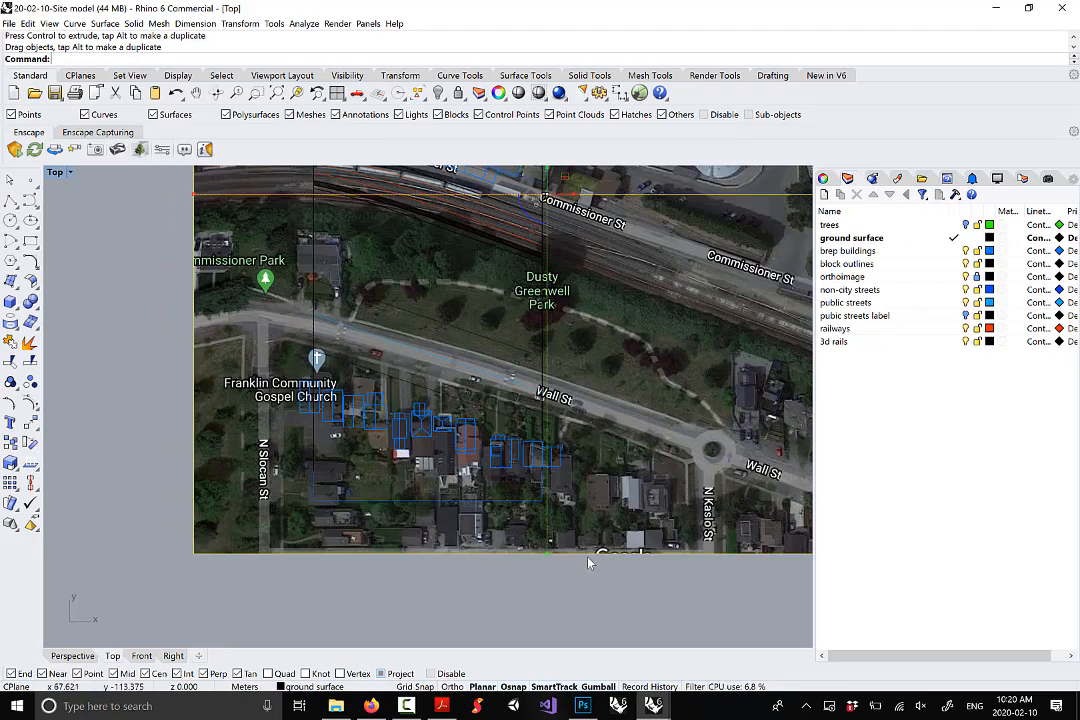
# Reduce the picture's height and narrow its width slightly to fit the site linework more closely
pyautogui.moveTo(546, 558); pyautogui.dragTo(546, 535)
pyautogui.scroll(-3, 552, 510)
pyautogui.scroll(2, 380, 381)
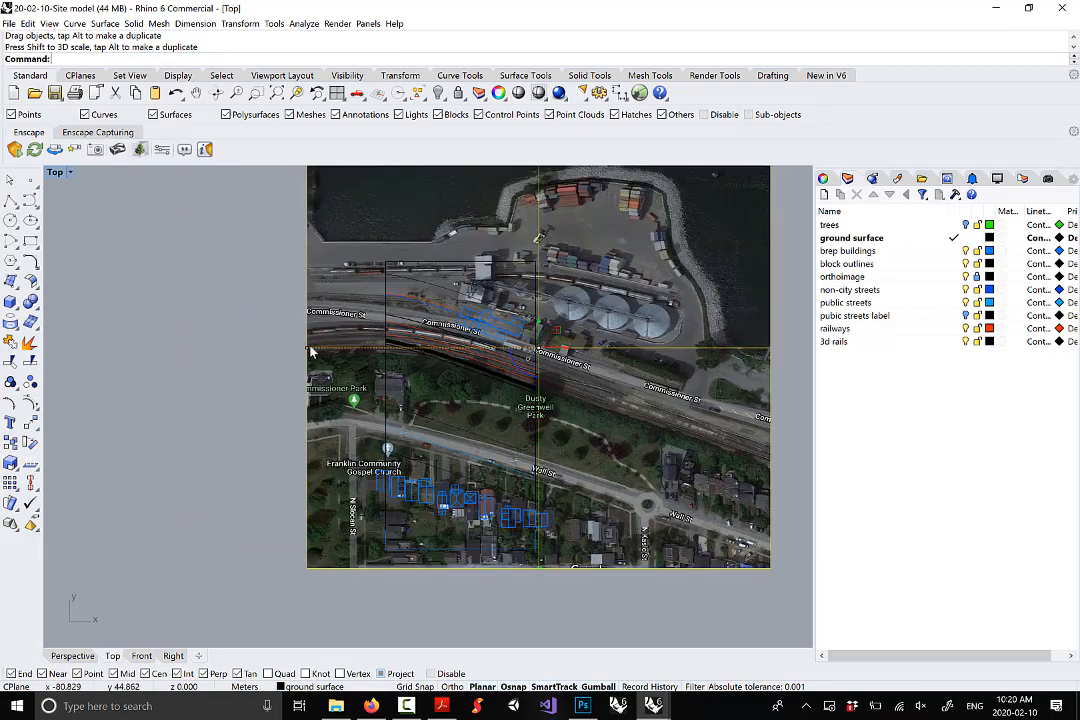
pyautogui.moveTo(312, 349); pyautogui.dragTo(316, 349)
pyautogui.scroll(2, 510, 376)
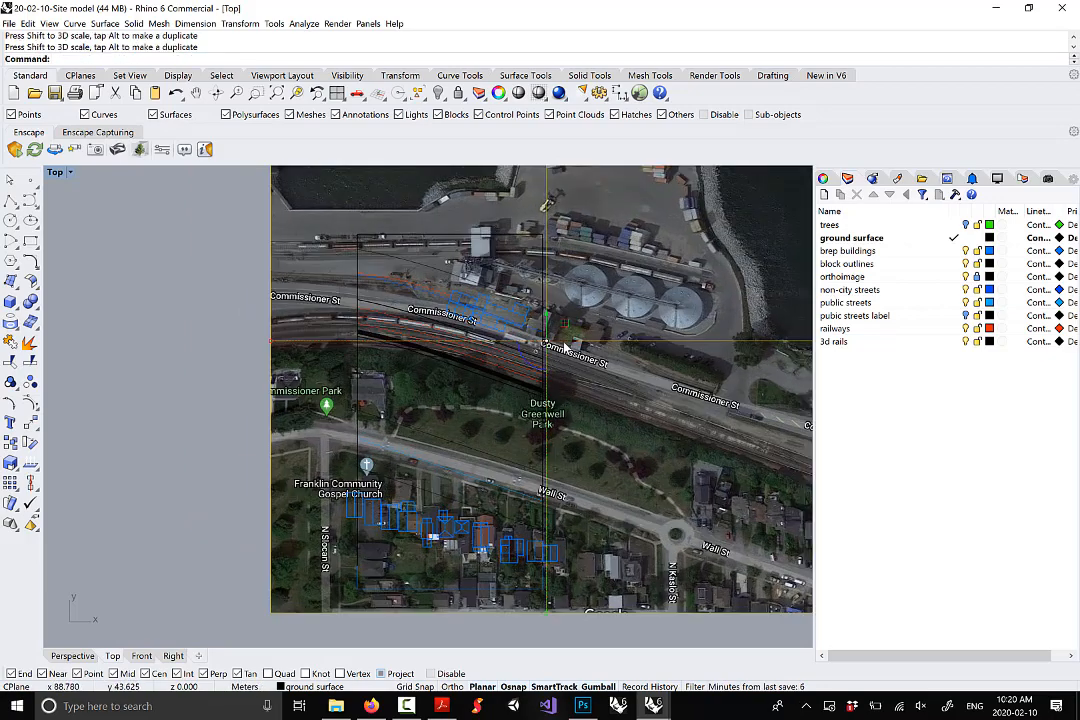
# Fine-tune the picture by shifting it slightly and reducing its height and width to match the buildings, streets and railways
pyautogui.moveTo(565, 347); pyautogui.dragTo(562, 346)
pyautogui.moveTo(545, 612); pyautogui.dragTo(547, 595)
pyautogui.moveTo(546, 318); pyautogui.dragTo(548, 346)
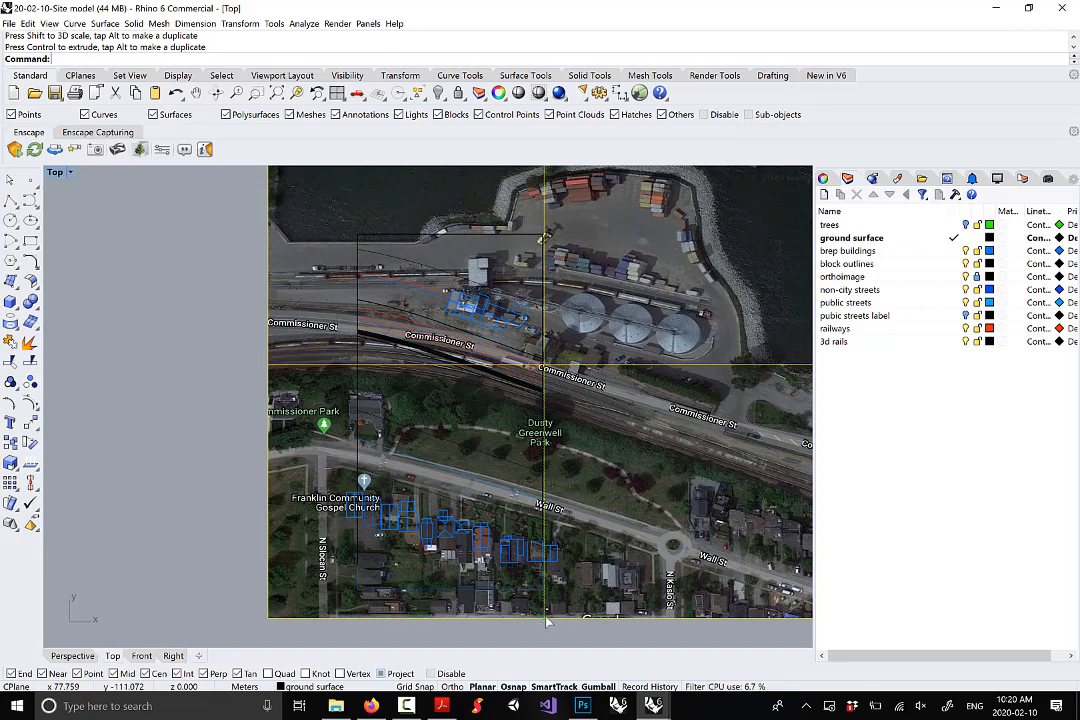
pyautogui.moveTo(547, 618); pyautogui.dragTo(547, 610)
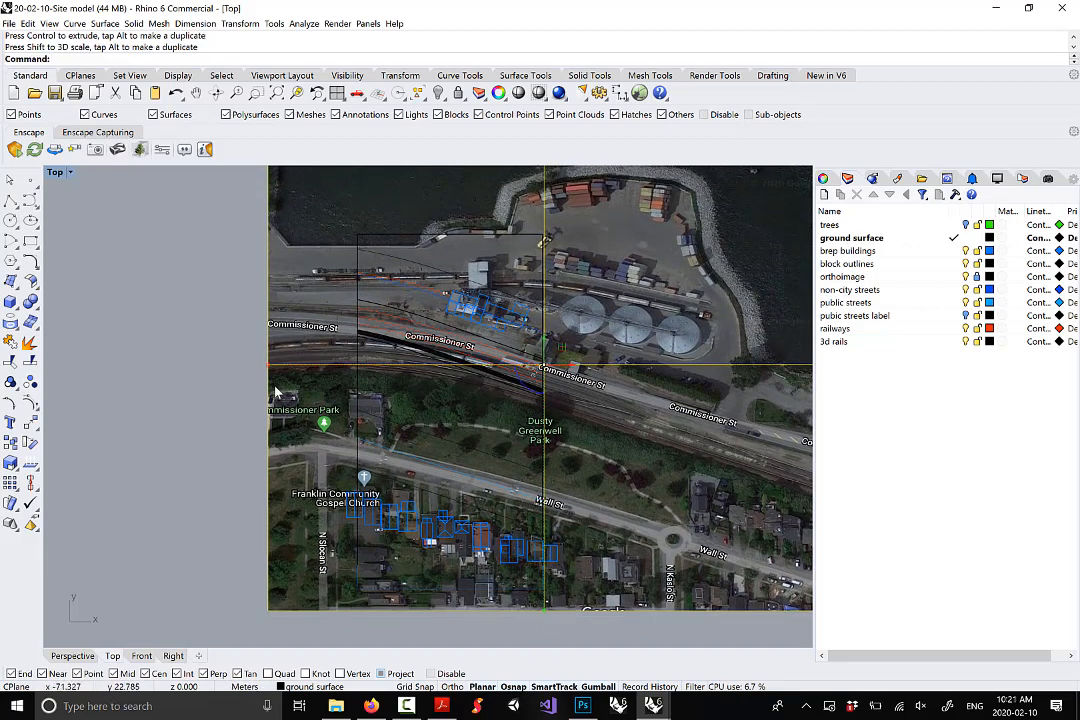
pyautogui.moveTo(268, 368); pyautogui.dragTo(313, 366)
# Deselect the picture and examine its alignment with the railways, streets and building outlines across the site
pyautogui.scroll(2, 503, 517)
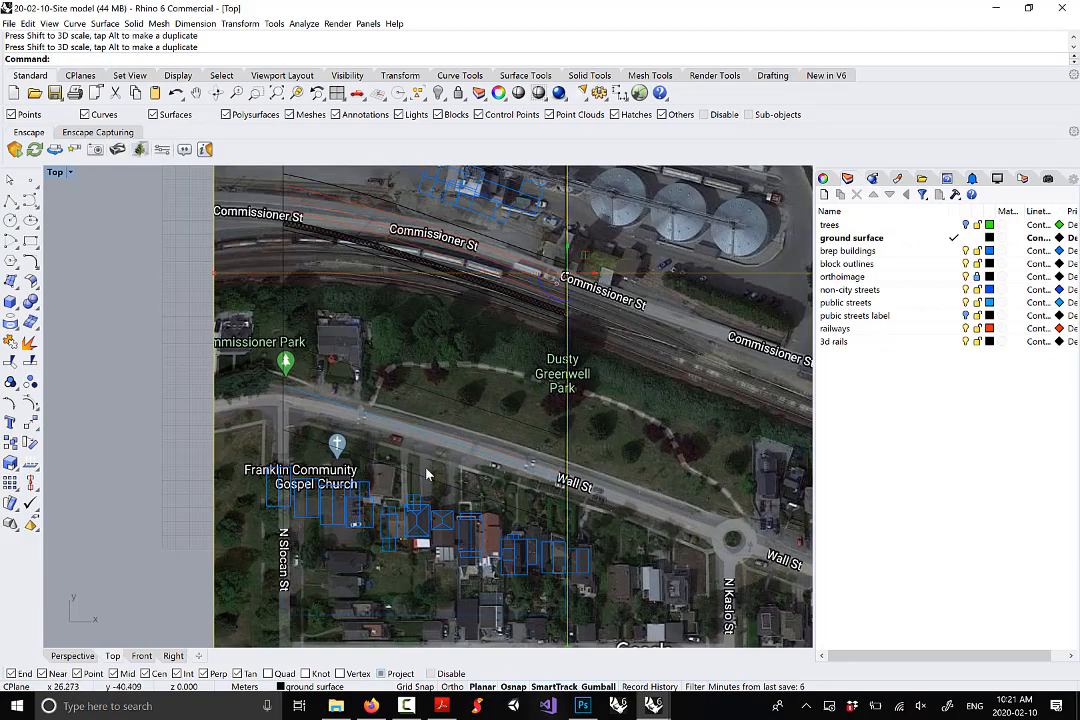
pyautogui.scroll(-4, 430, 460)
pyautogui.scroll(6, 428, 287)
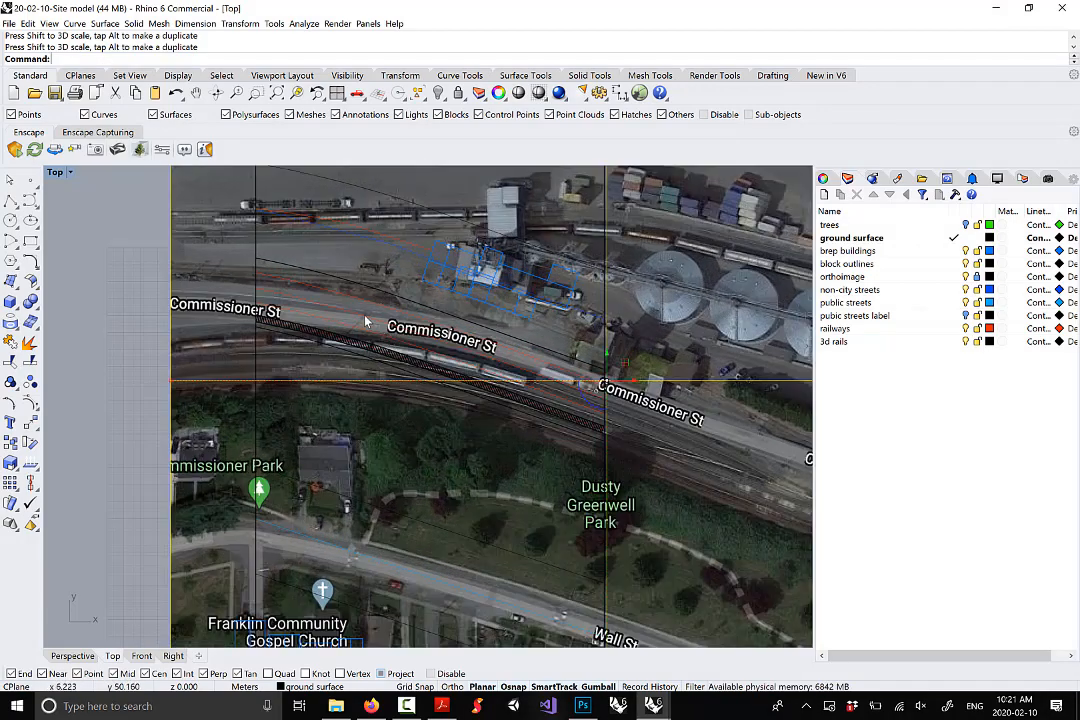
pyautogui.scroll(-5, 390, 335)
pyautogui.scroll(3, 450, 555)
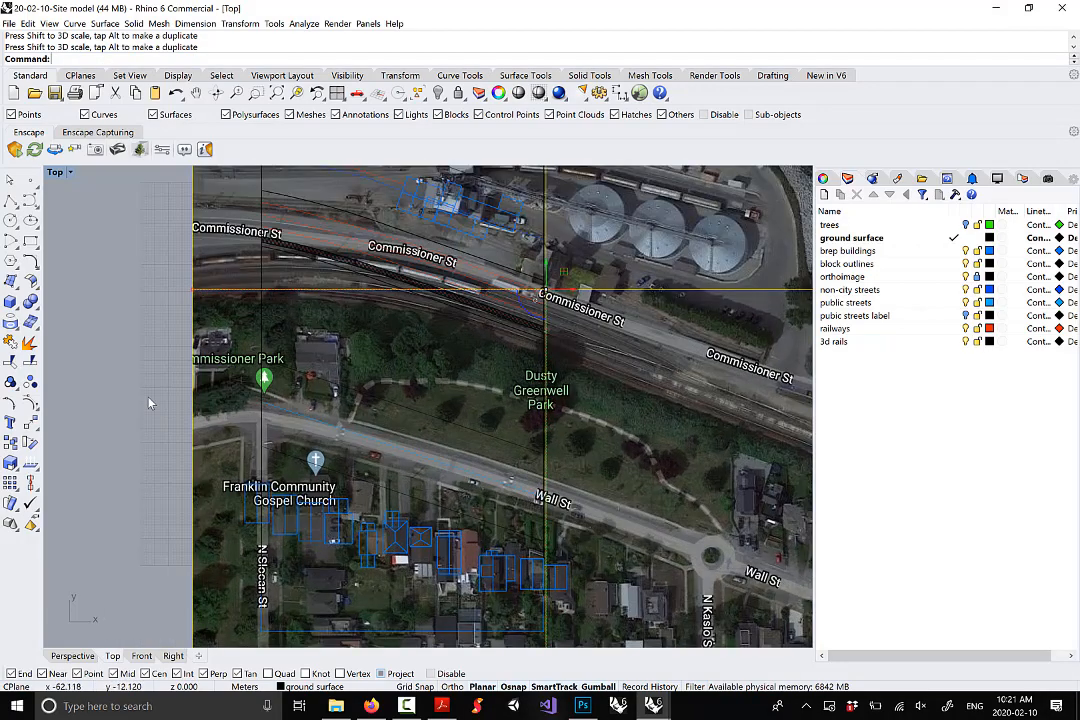
pyautogui.click(122, 374)
pyautogui.scroll(-6, 516, 335)
pyautogui.scroll(3, 600, 370)
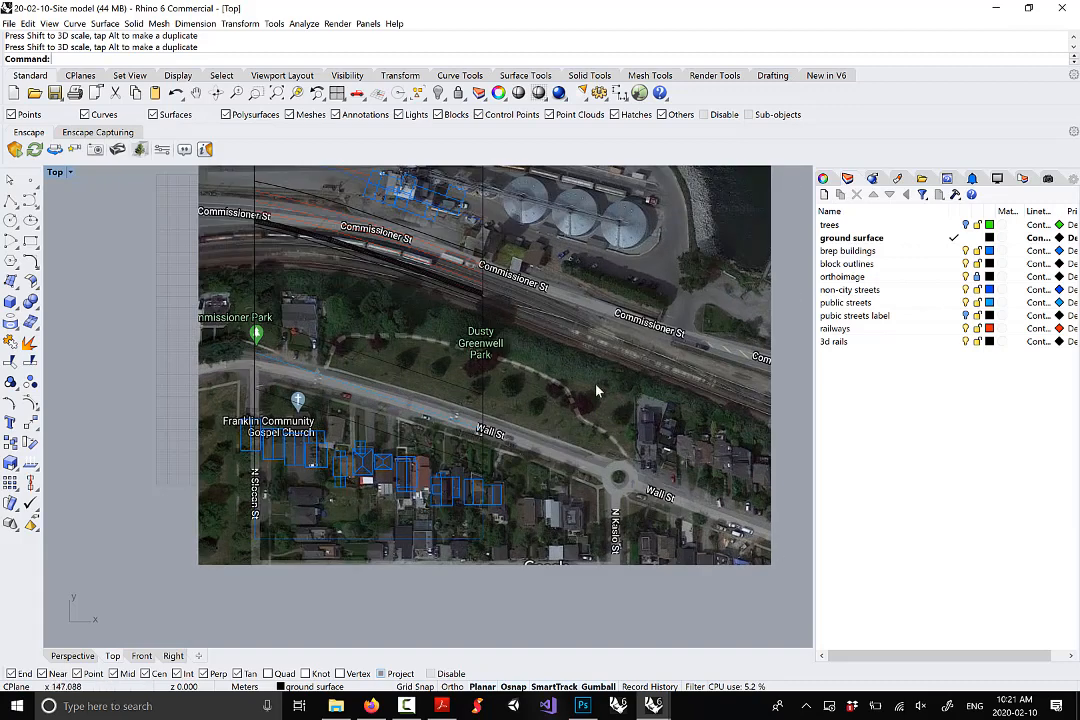
pyautogui.scroll(-2, 565, 490)
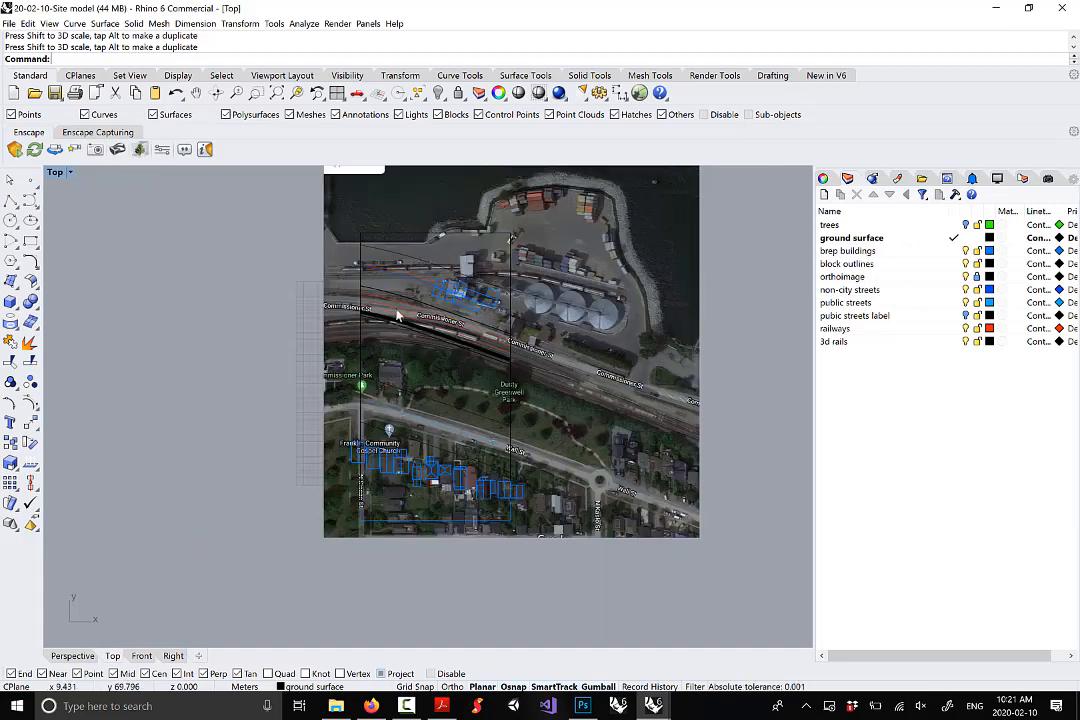
# Maximize the Perspective viewport and examine the flat picture beneath the terrain and buildings from several angles
pyautogui.doubleClick(56, 173)
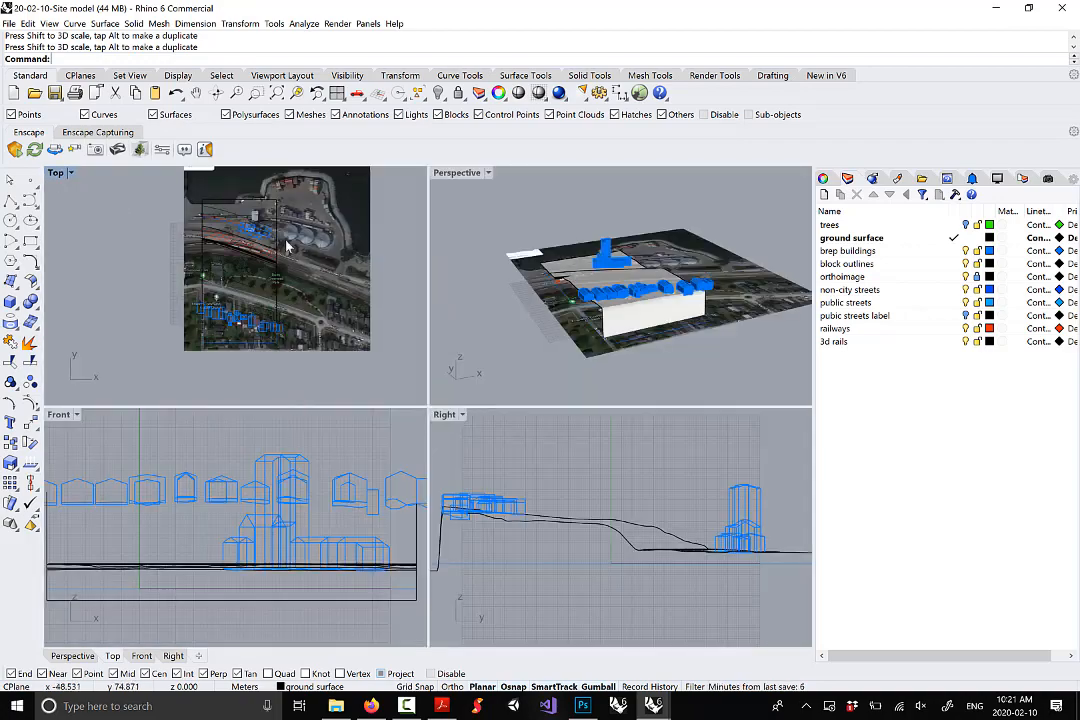
pyautogui.doubleClick(472, 175)
pyautogui.moveTo(470, 320); pyautogui.dragTo(520, 287, button='right')
pyautogui.scroll(2, 422, 503)
pyautogui.scroll(-2, 405, 492)
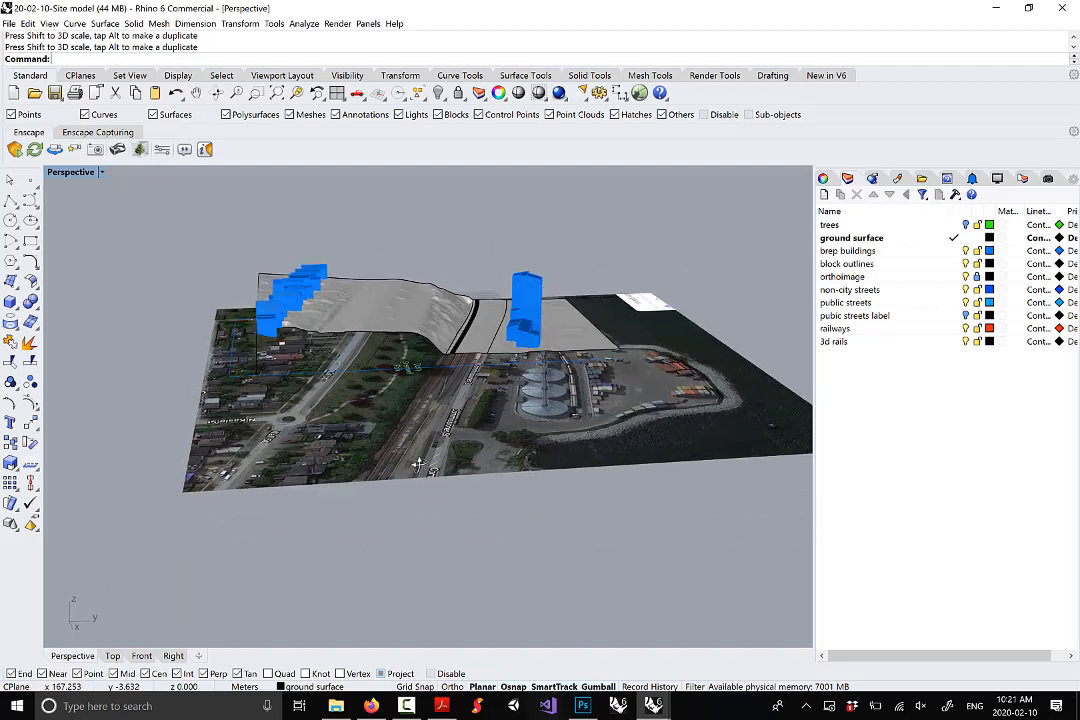
pyautogui.moveTo(405, 492); pyautogui.dragTo(365, 388, button='right')
pyautogui.moveTo(293, 369); pyautogui.dragTo(322, 421, button='right')
# Select the picture and save the model under the new name 20-02-10-Site model ortho in the same folder
pyautogui.click(426, 389)
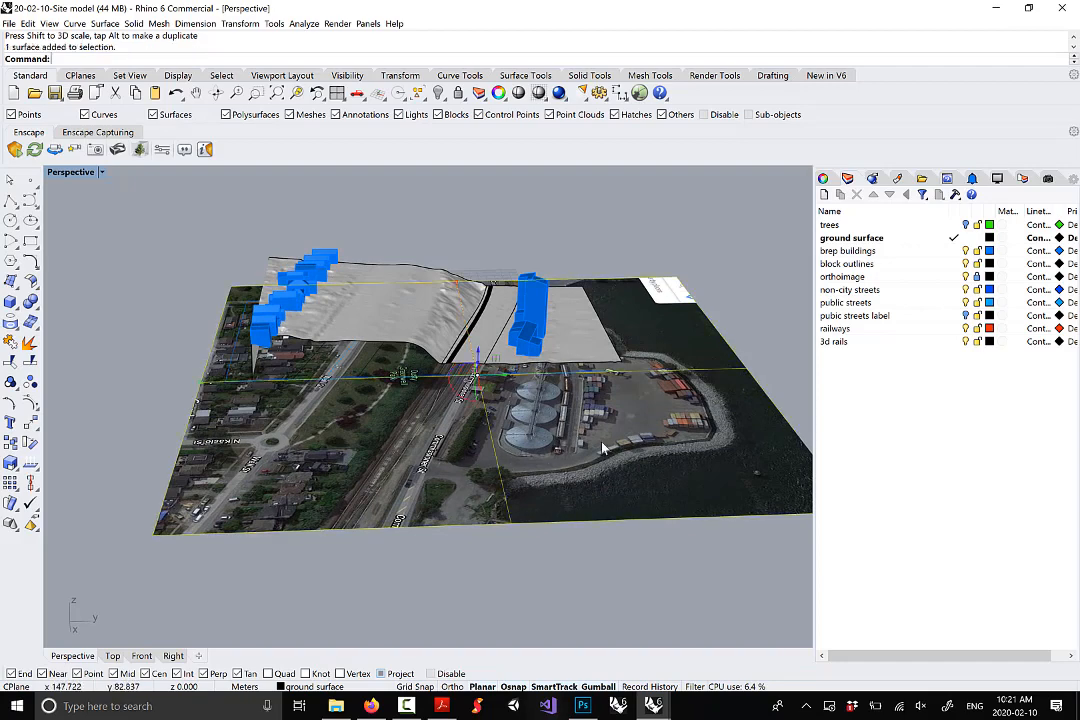
pyautogui.click(8, 22)
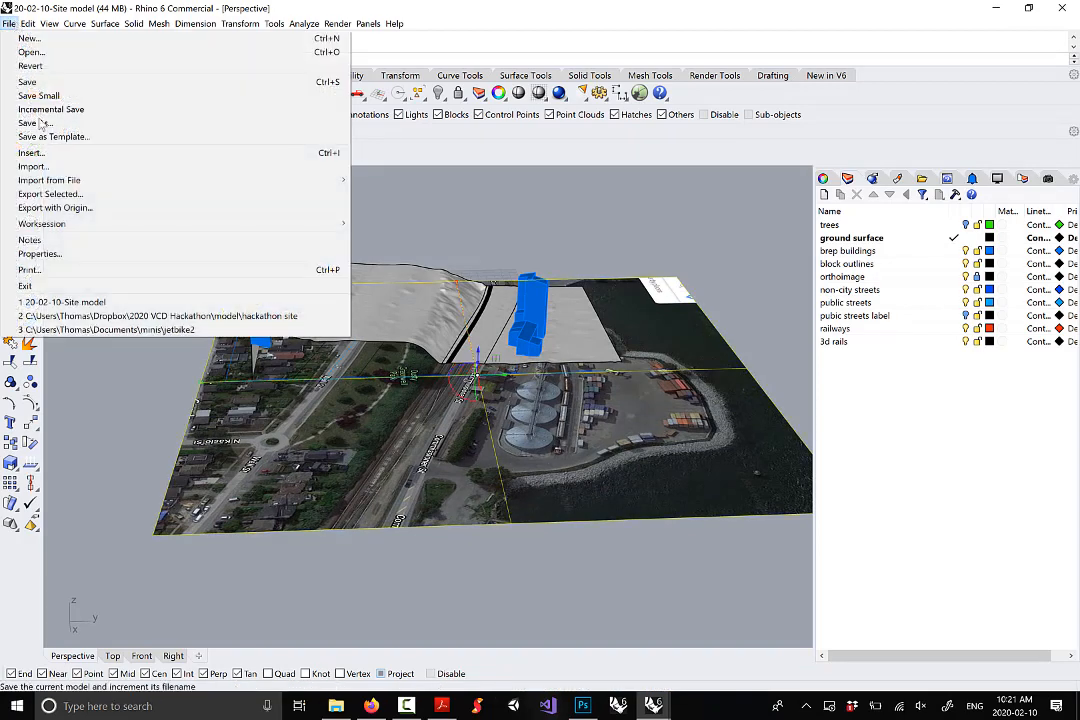
pyautogui.click(72, 123)
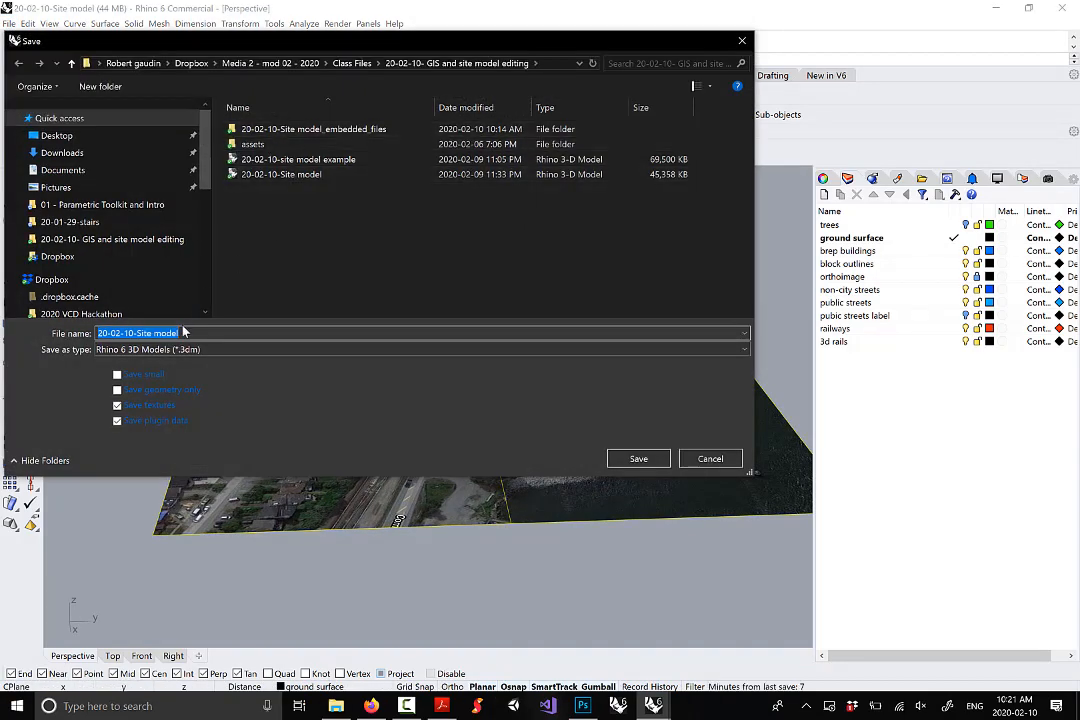
pyautogui.click(195, 333)
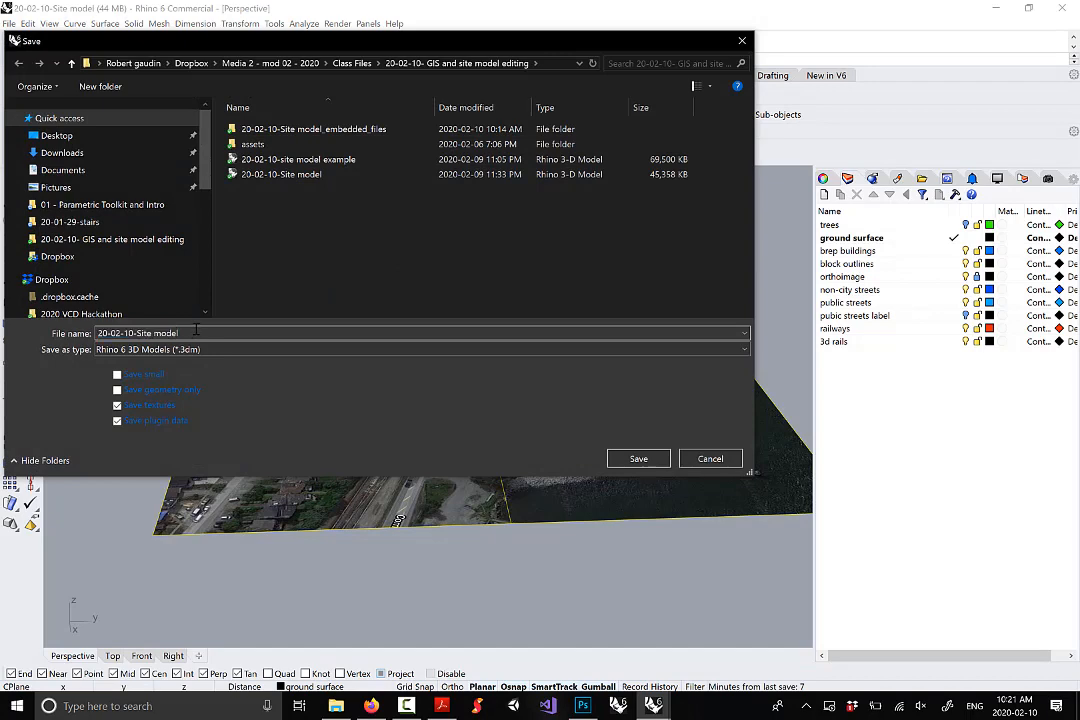
pyautogui.write('ortho')
pyautogui.press('Return')
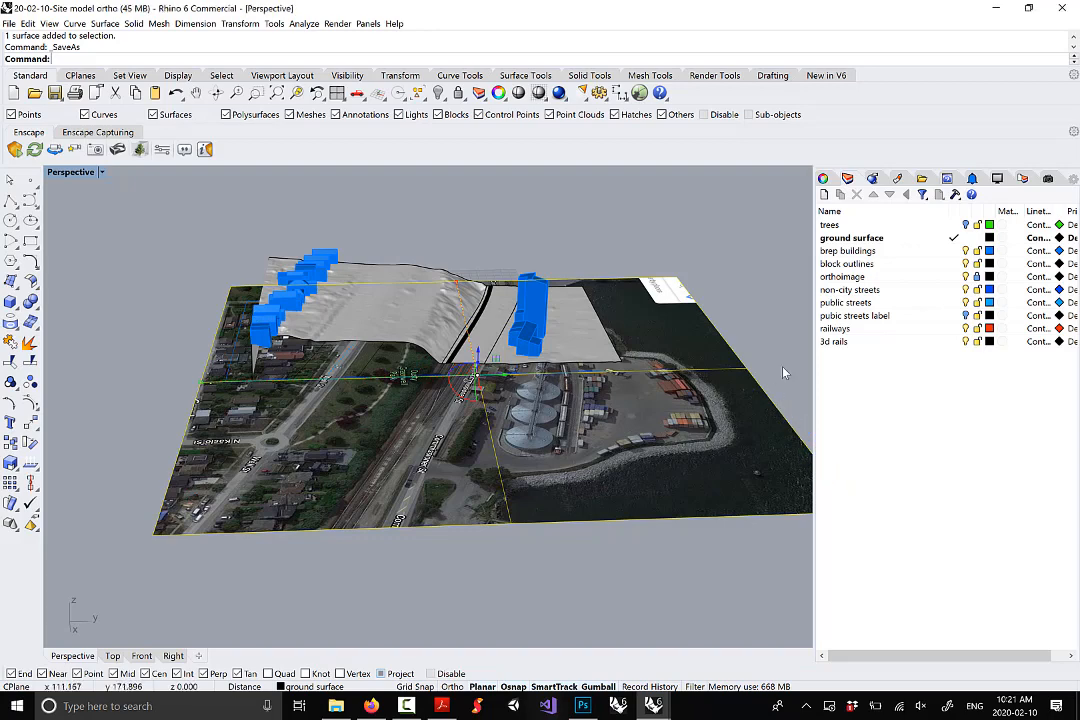
pyautogui.moveTo(700, 400); pyautogui.dragTo(253, 477, button='right')
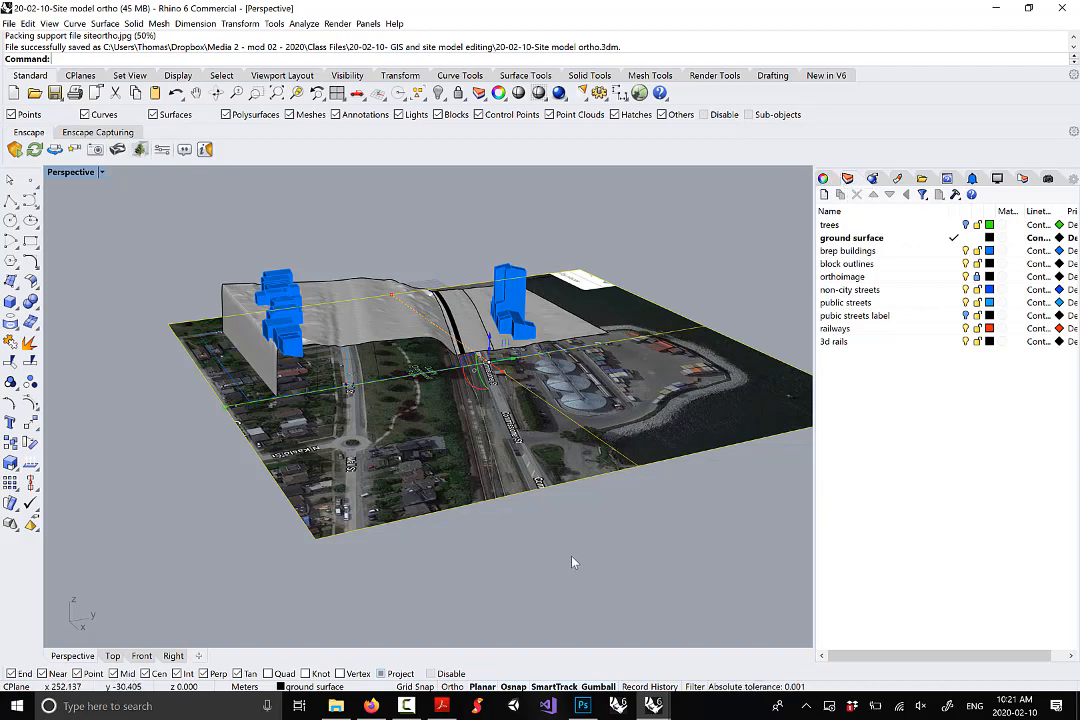
# Show the materials and set the object transparency of the orthoimage (1) picture material to 74%
pyautogui.click(1072, 179)
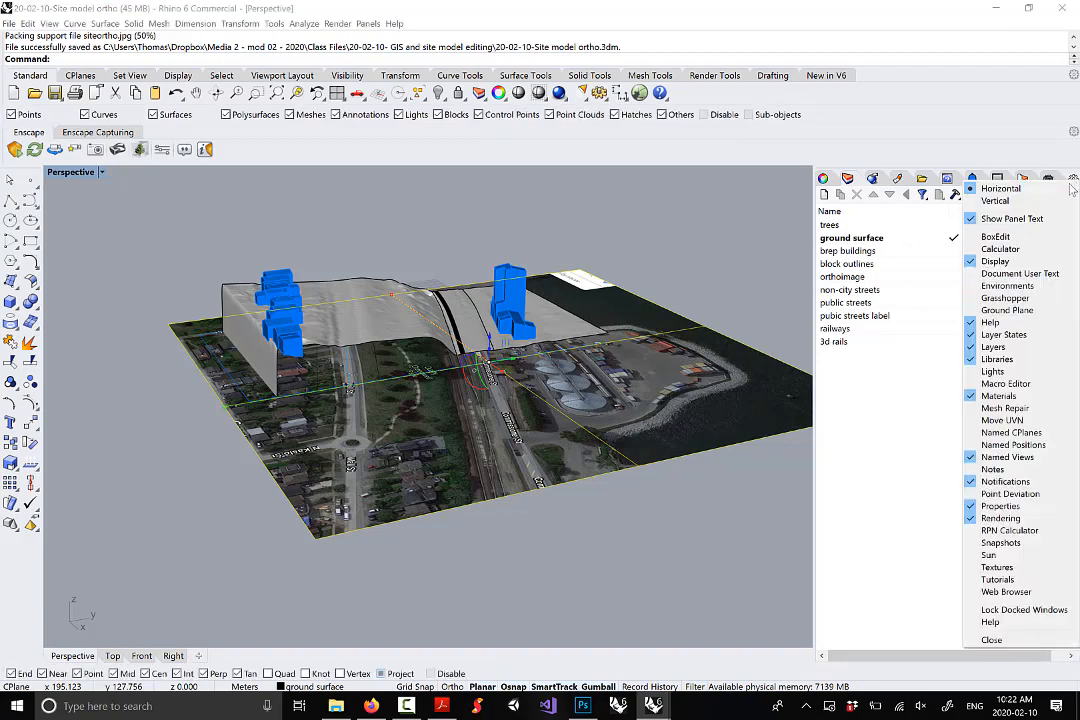
pyautogui.click(899, 207)
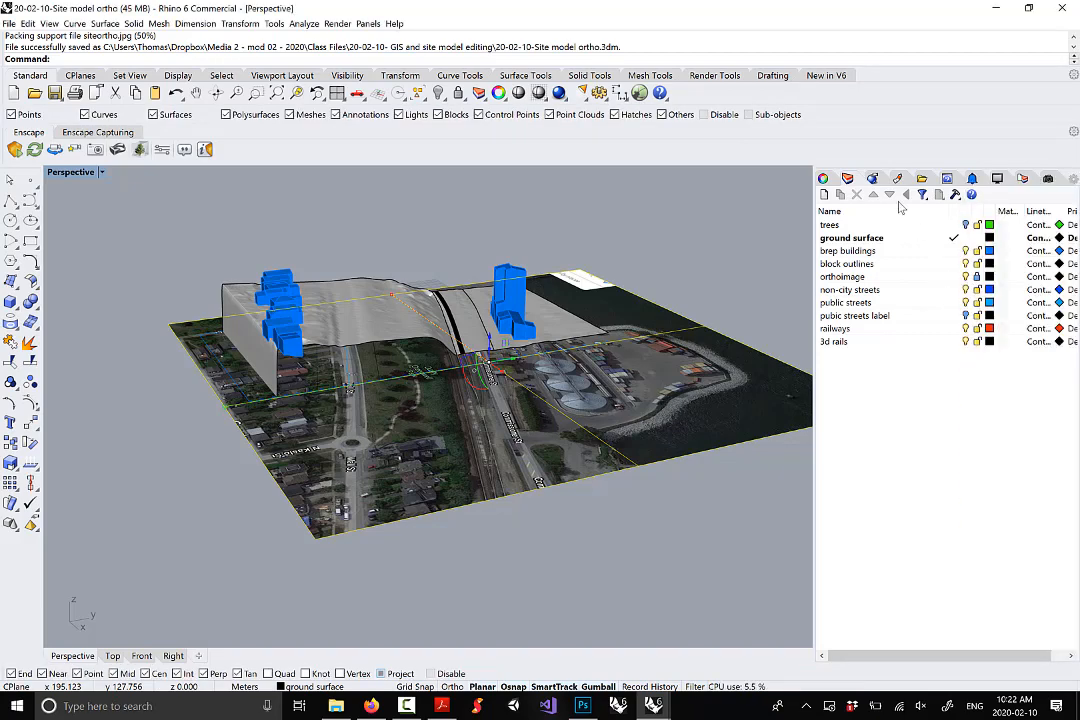
pyautogui.click(898, 180)
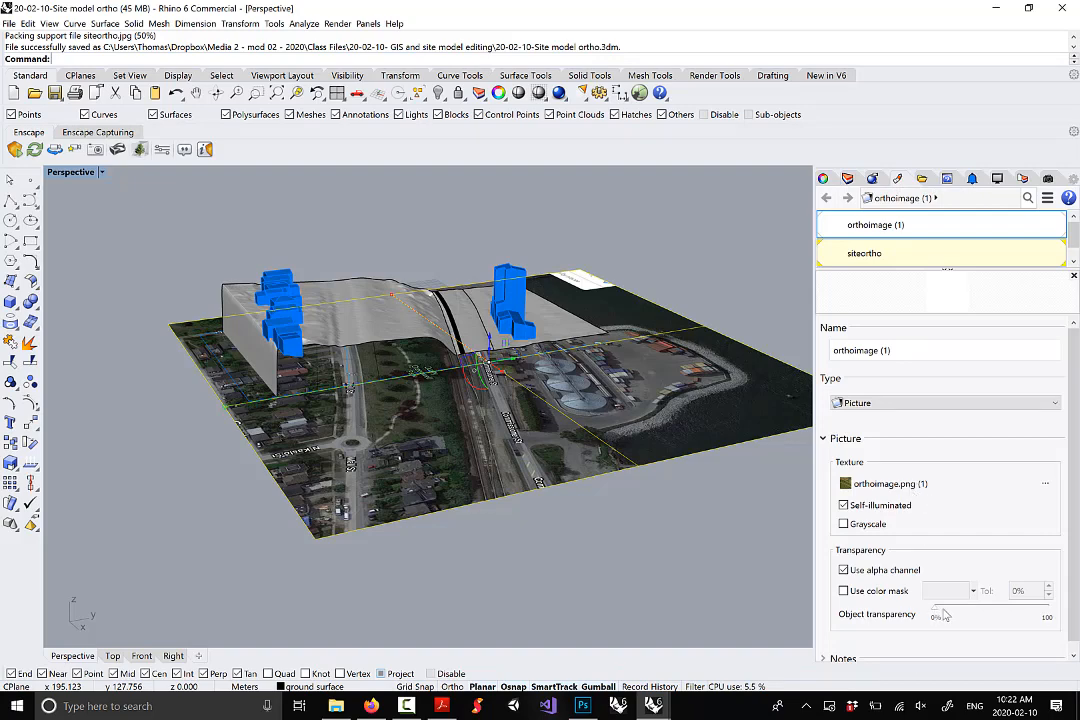
pyautogui.moveTo(684, 505); pyautogui.dragTo(716, 532, button='right')
pyautogui.moveTo(960, 617); pyautogui.dragTo(1018, 614)
pyautogui.moveTo(457, 460); pyautogui.dragTo(530, 480, button='right')
# Switch the Perspective viewport to Rendered display, deselect the picture, and check the transparency effect with the orthoimage (1) material
pyautogui.click(50, 23)
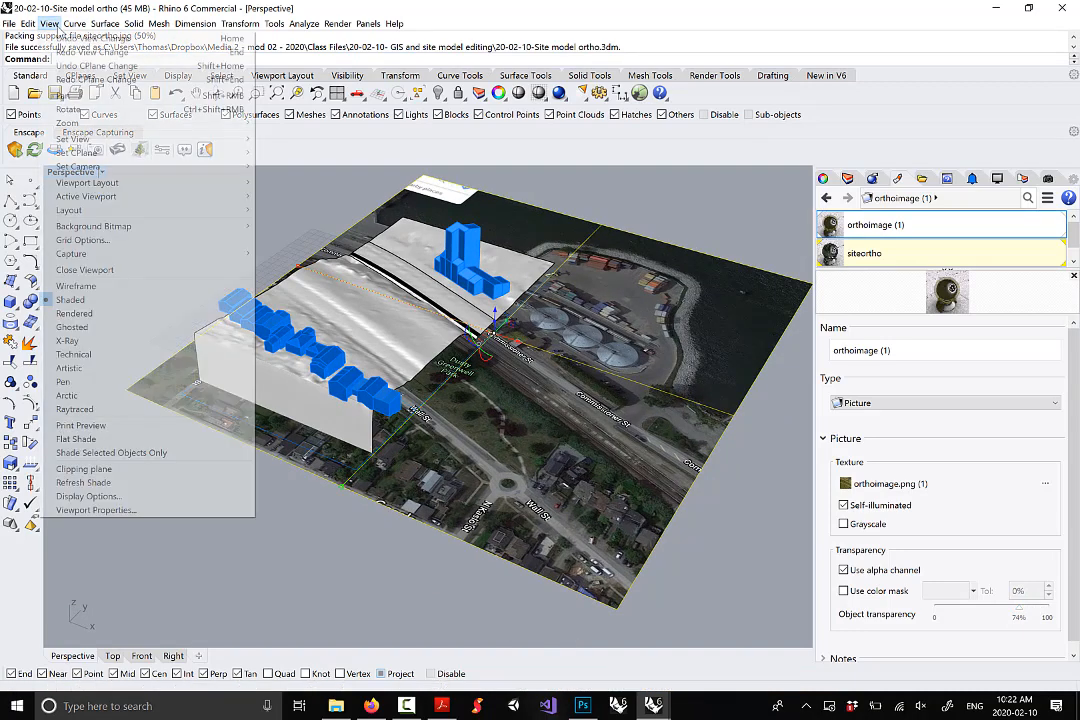
pyautogui.click(80, 266)
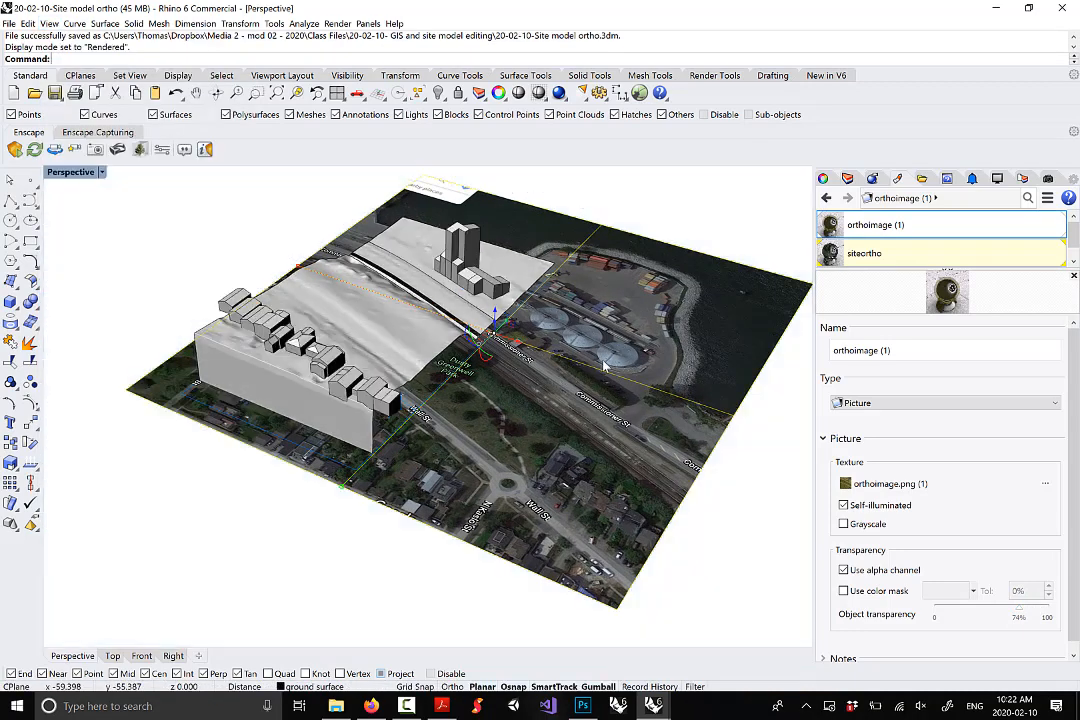
pyautogui.moveTo(637, 364); pyautogui.dragTo(690, 335, button='right')
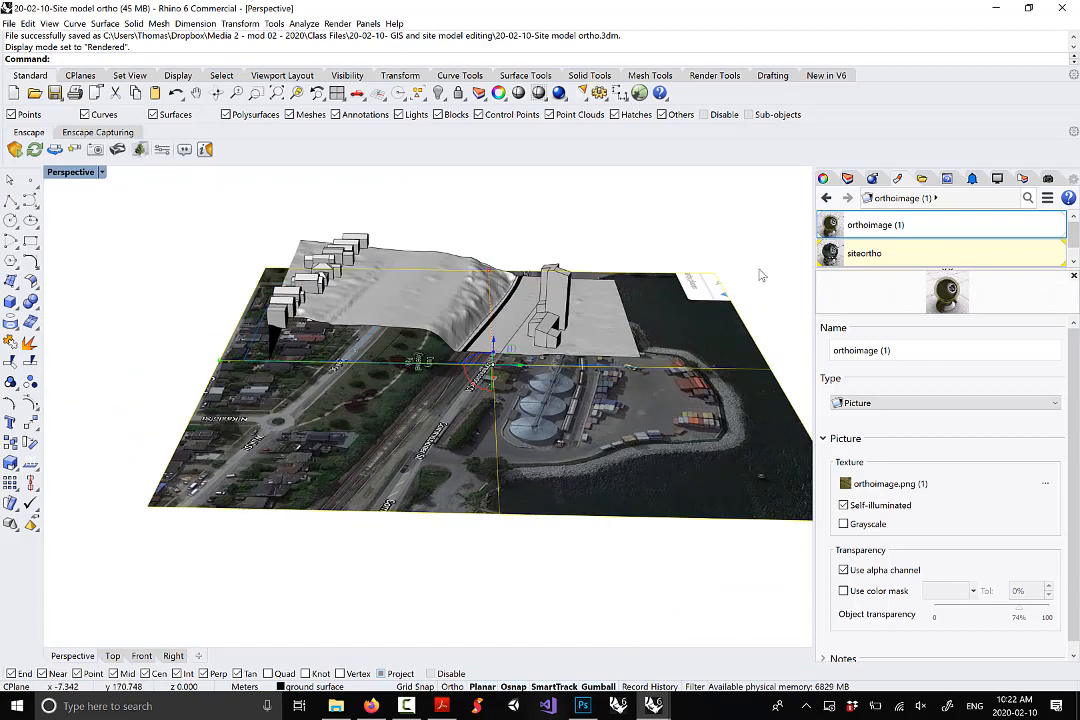
pyautogui.click(865, 230)
pyautogui.click(574, 540)
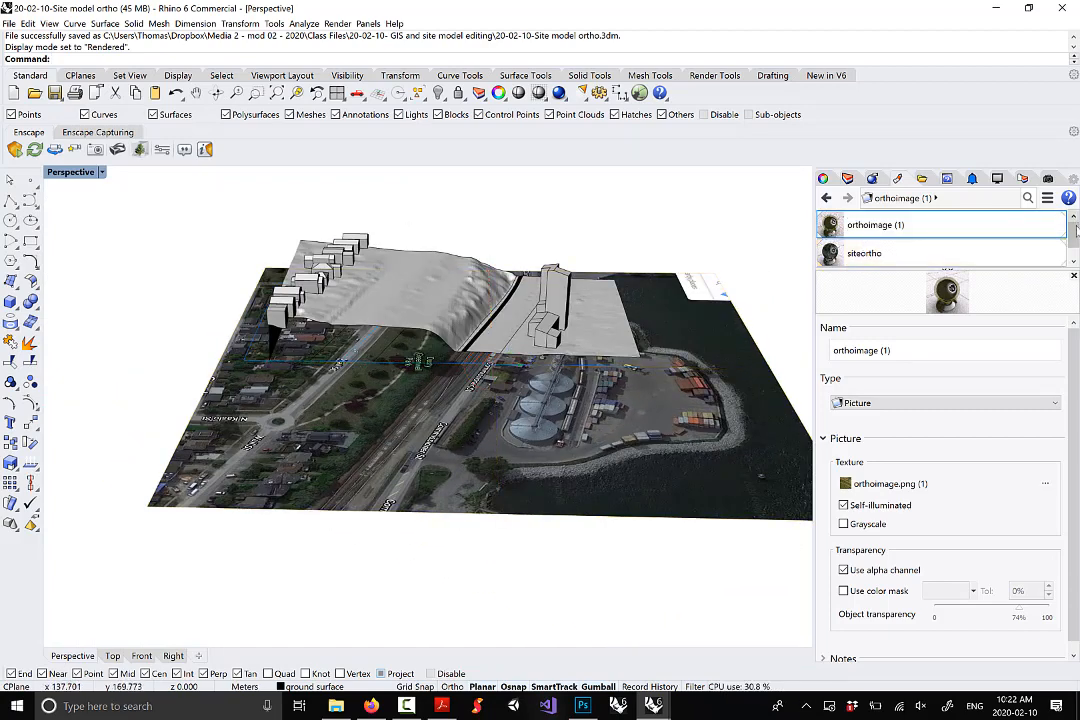
pyautogui.moveTo(1074, 230)
pyautogui.mouseDown()
pyautogui.moveTo(1074, 243)
pyautogui.moveTo(1074, 228)
pyautogui.mouseUp()
pyautogui.click(856, 229)
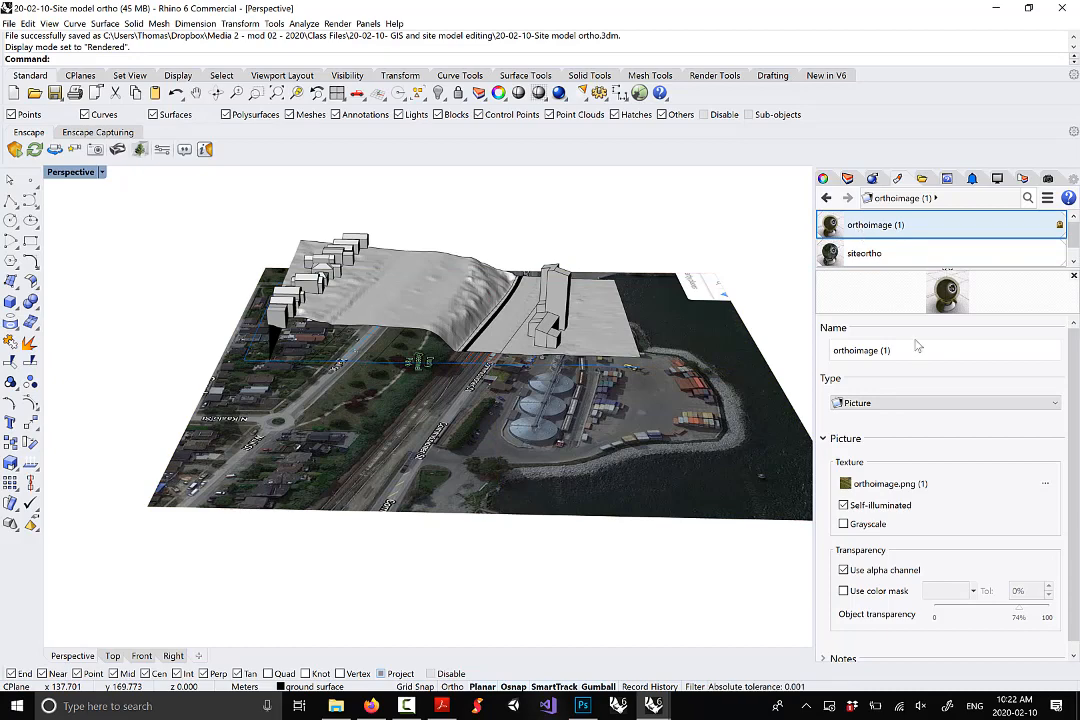
# Set the object transparency of the siteortho picture material to 47%
pyautogui.click(864, 253)
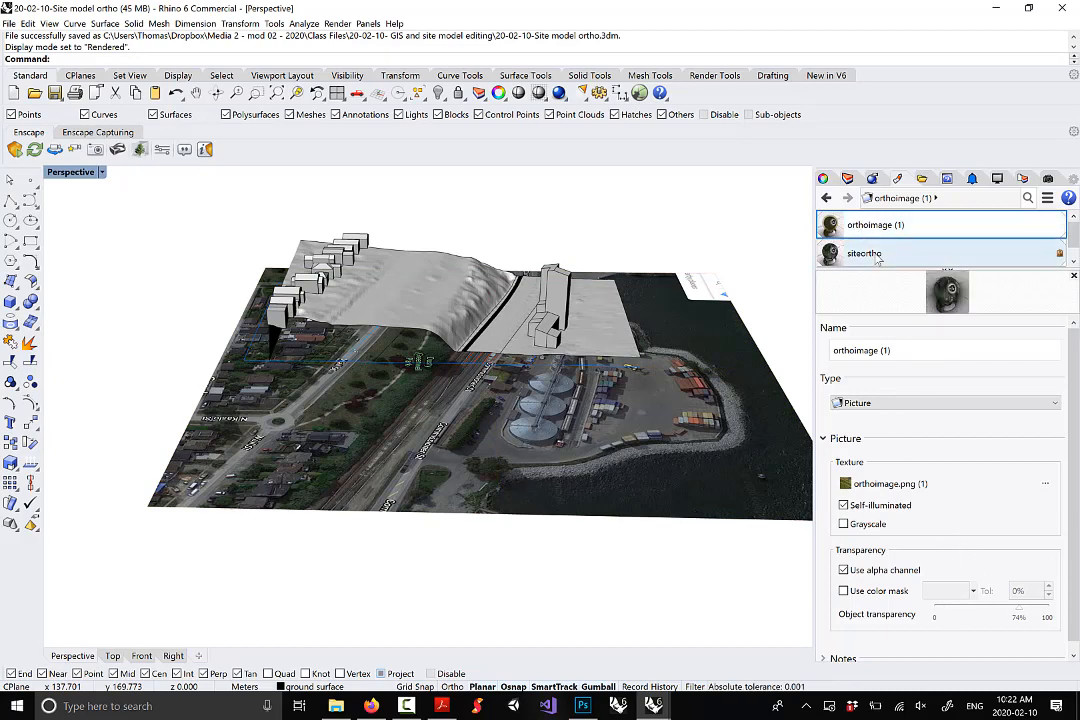
pyautogui.moveTo(957, 620); pyautogui.dragTo(1002, 614)
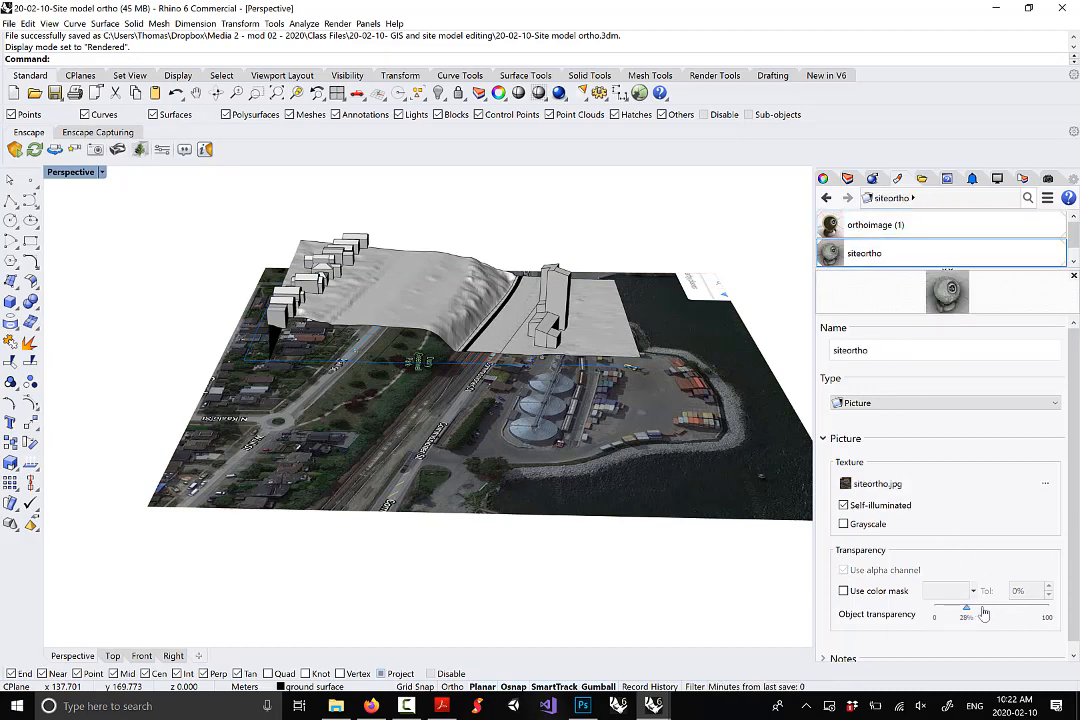
pyautogui.moveTo(643, 576); pyautogui.dragTo(605, 340, button='right')
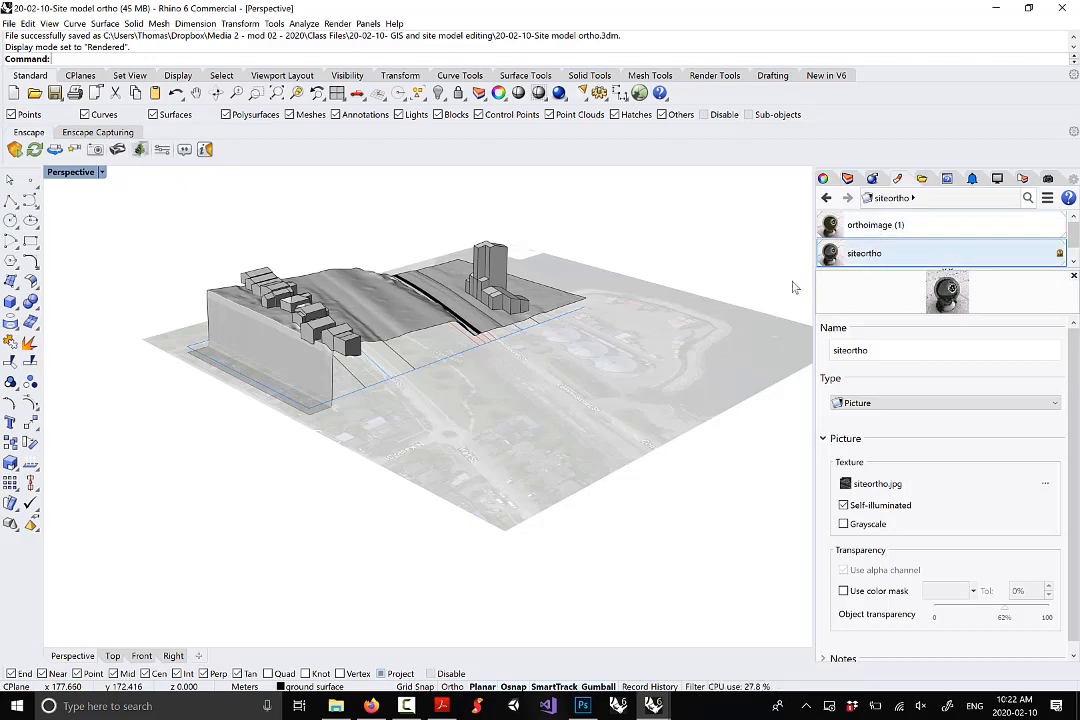
pyautogui.moveTo(795, 284); pyautogui.dragTo(569, 405, button='right')
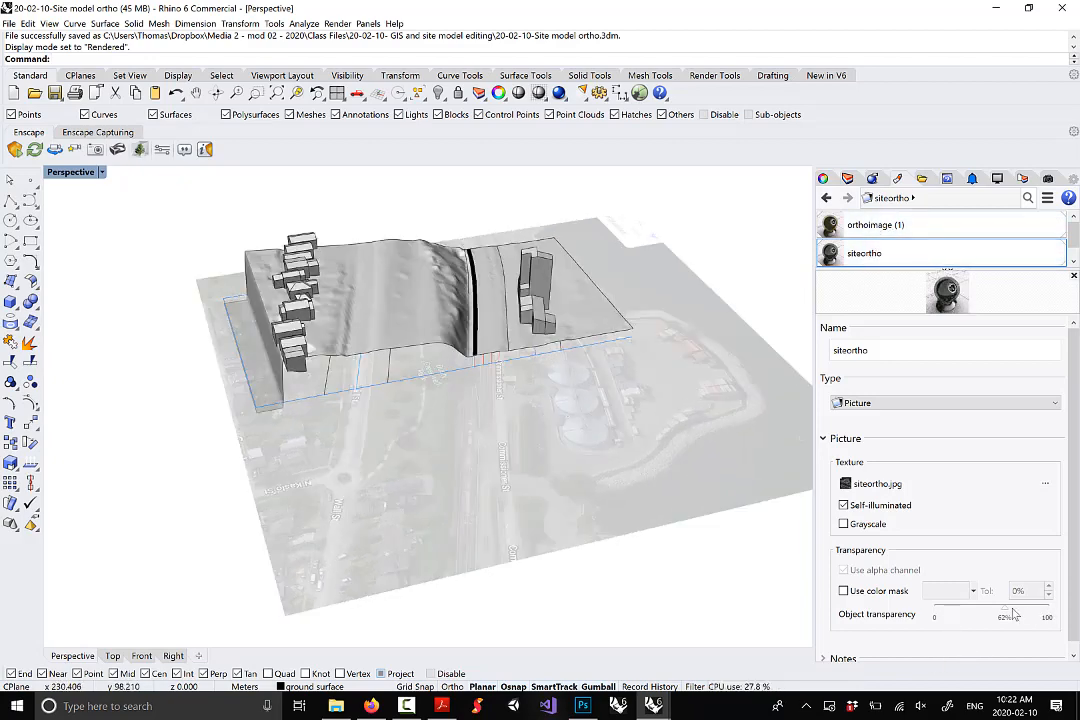
pyautogui.moveTo(1006, 617); pyautogui.dragTo(989, 617)
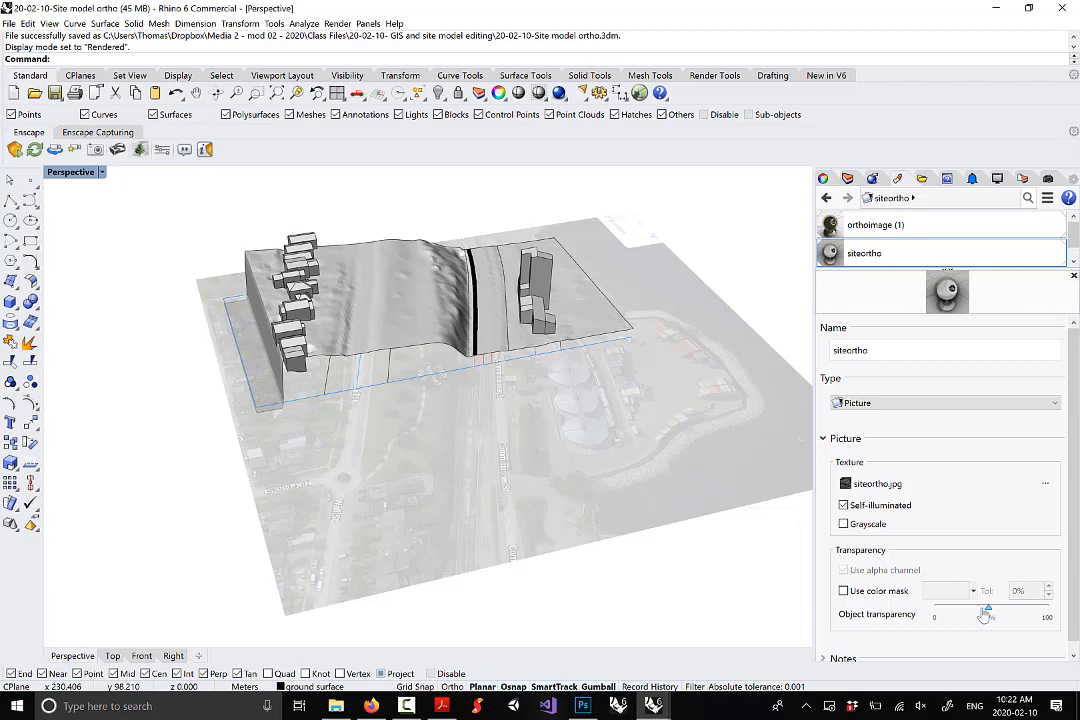
pyautogui.scroll(-3, 490, 346)
pyautogui.scroll(3, 522, 446)
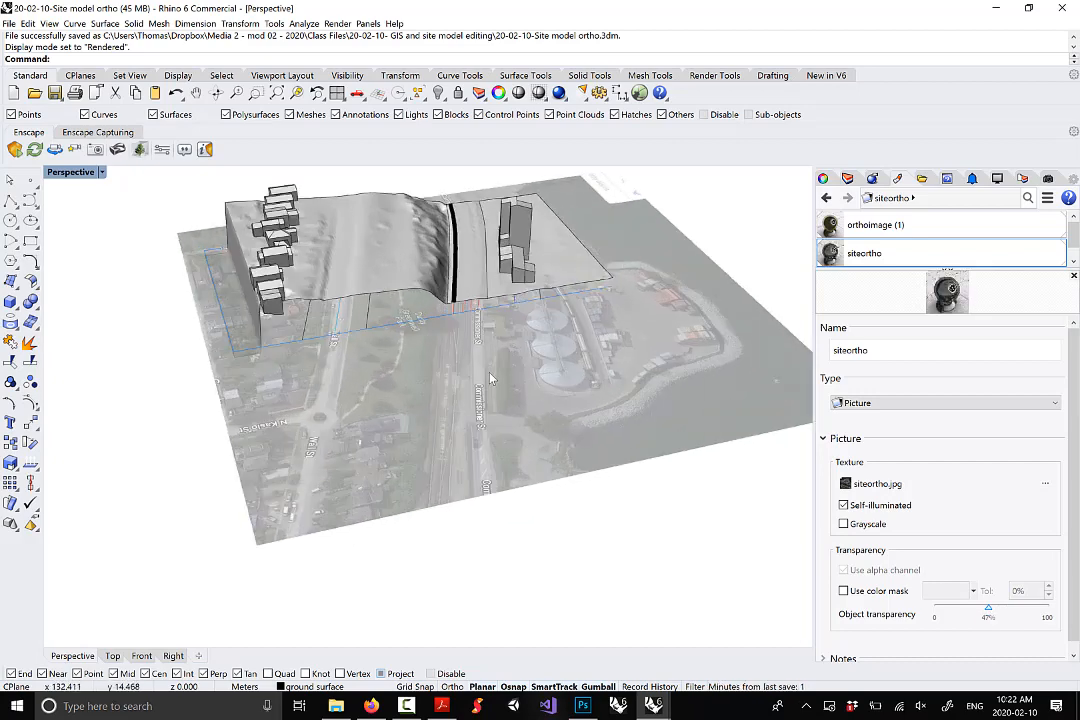
pyautogui.moveTo(490, 378); pyautogui.dragTo(599, 345, button='right')
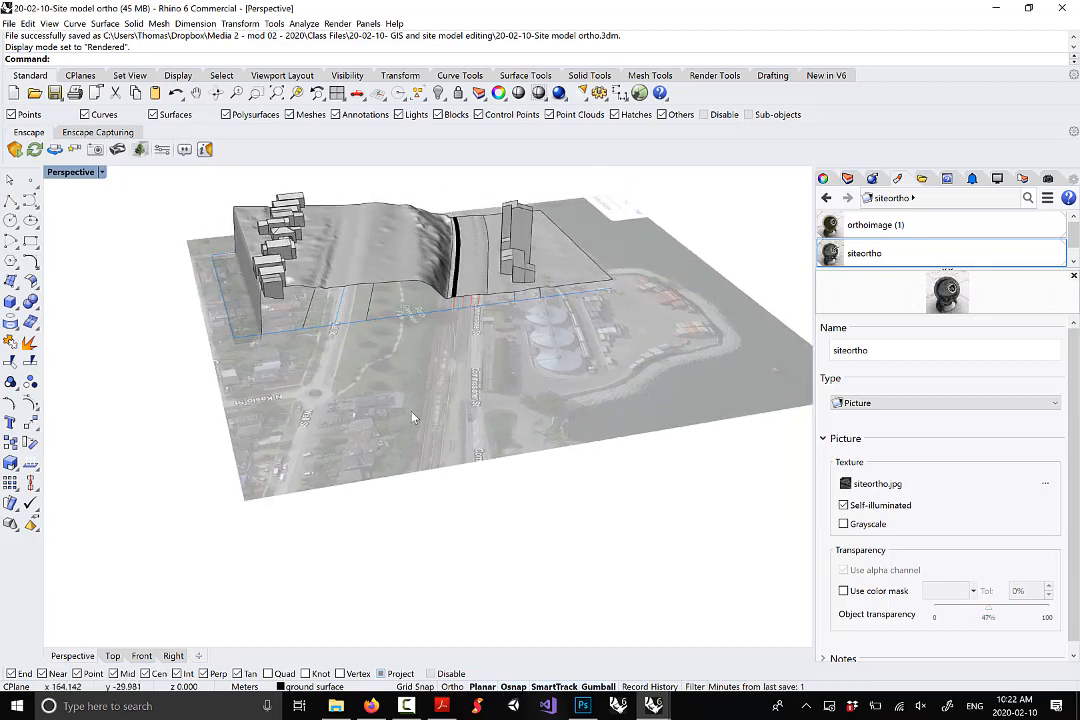
# Lock the satellite picture beneath the terrain and test with selection windows that it cannot be picked
pyautogui.click(350, 350)
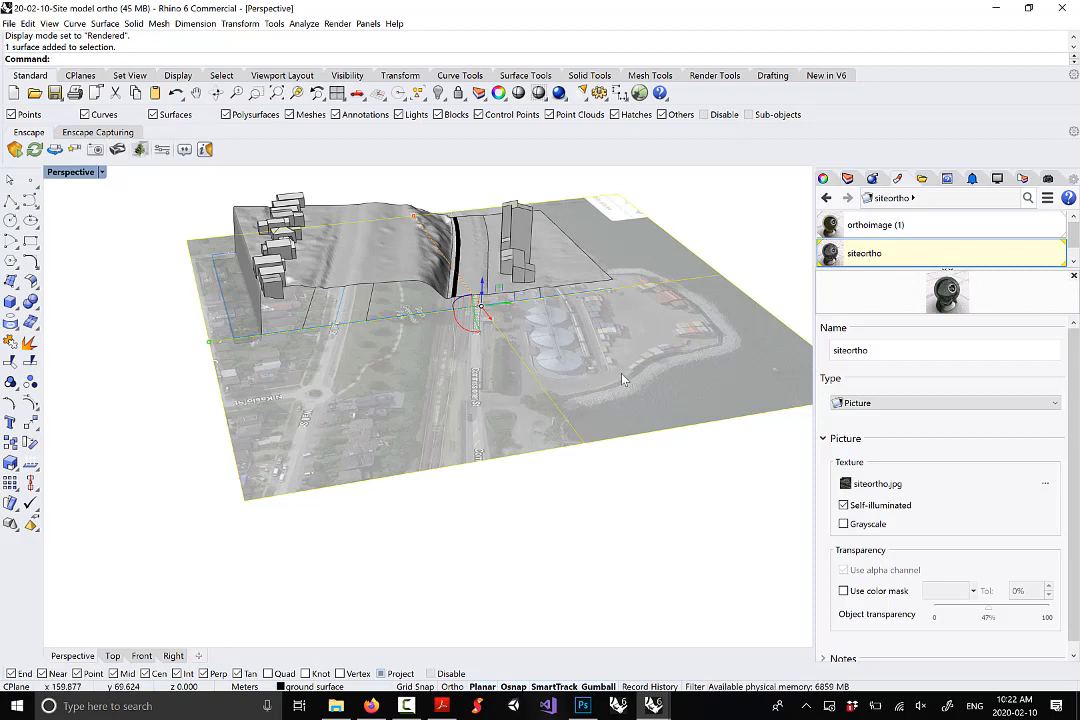
pyautogui.hotkey('ctrl', 'l')
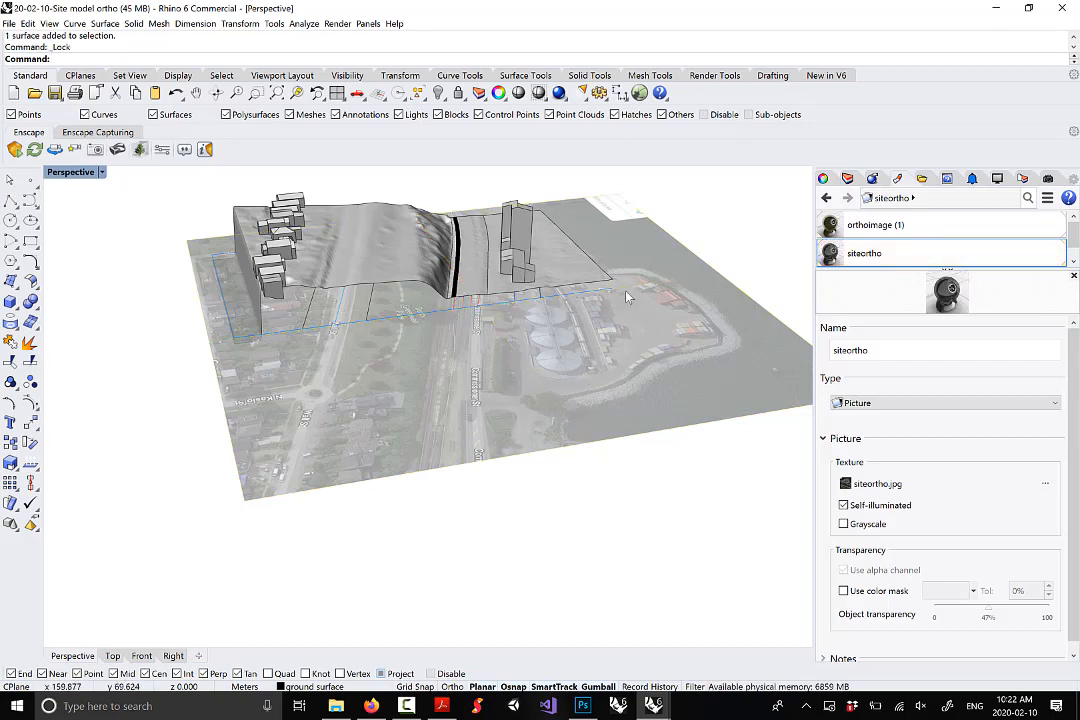
pyautogui.moveTo(622, 299); pyautogui.dragTo(566, 492, button='right')
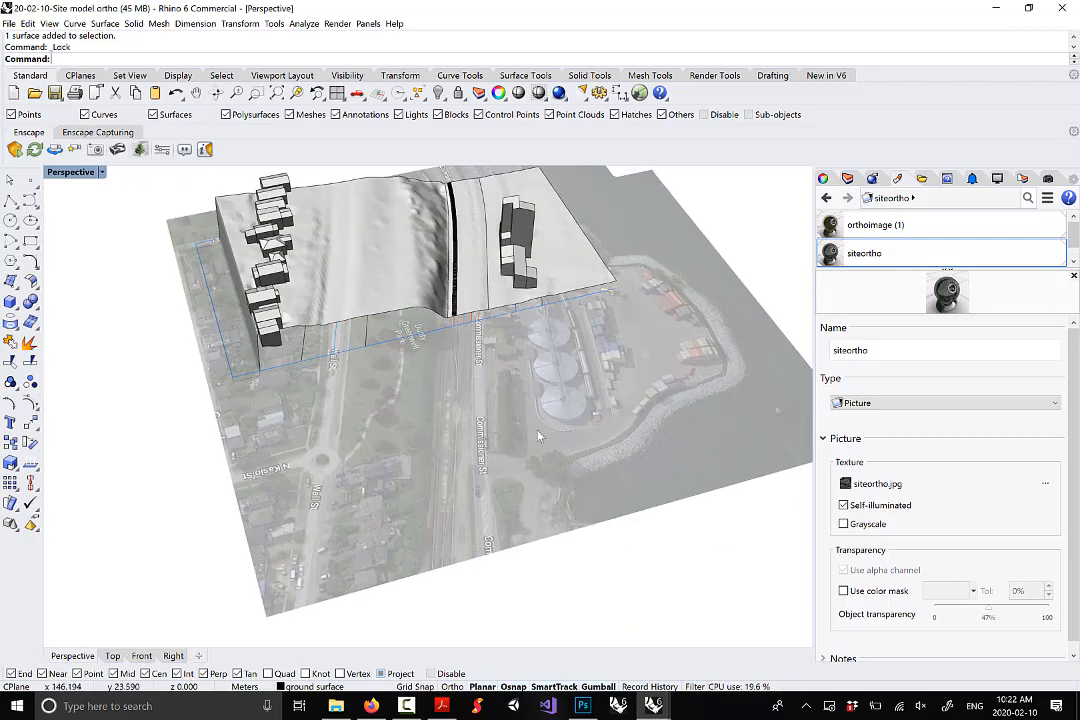
pyautogui.moveTo(567, 429); pyautogui.dragTo(365, 410)
pyautogui.moveTo(620, 530); pyautogui.dragTo(590, 501, button='right')
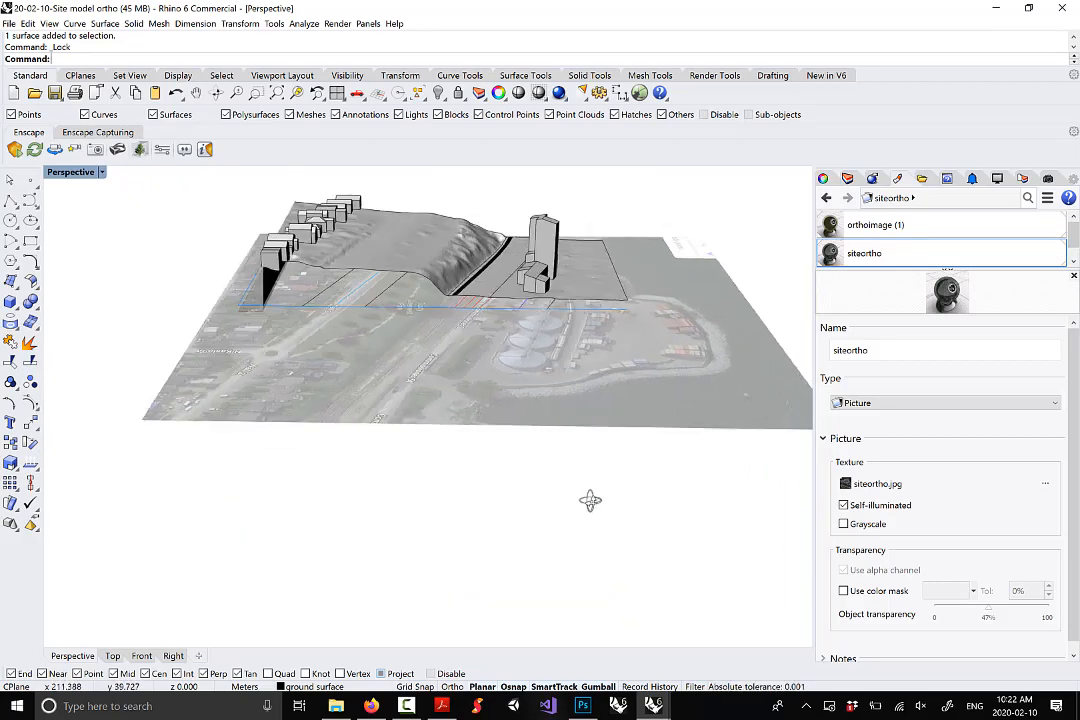
pyautogui.moveTo(653, 511); pyautogui.dragTo(349, 367)
pyautogui.moveTo(349, 367); pyautogui.dragTo(405, 292, button='right')
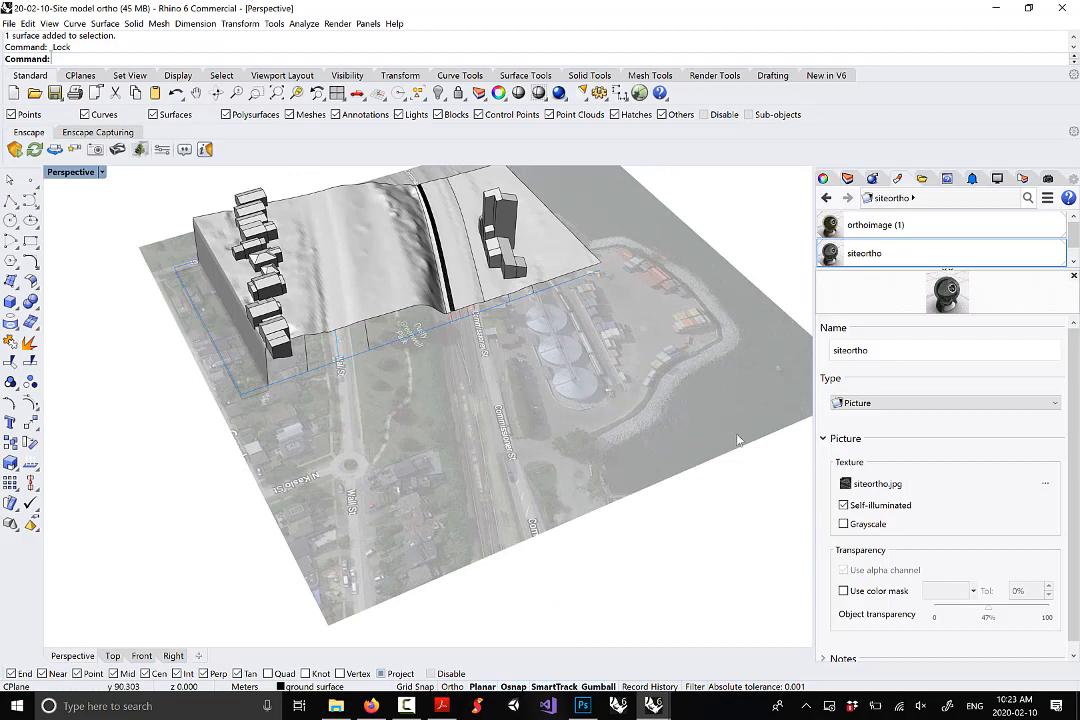
# Return the Perspective viewport to Shaded display and widen the modelling area by narrowing the docked panels
pyautogui.click(48, 23)
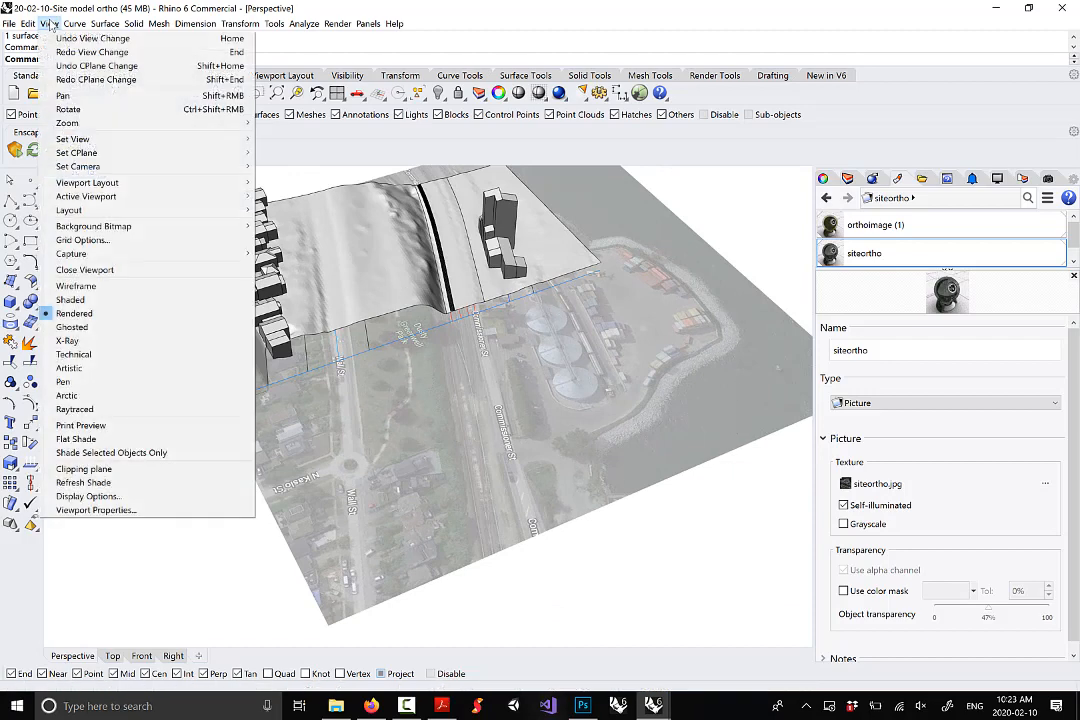
pyautogui.click(99, 302)
pyautogui.moveTo(422, 307); pyautogui.dragTo(595, 259, button='right')
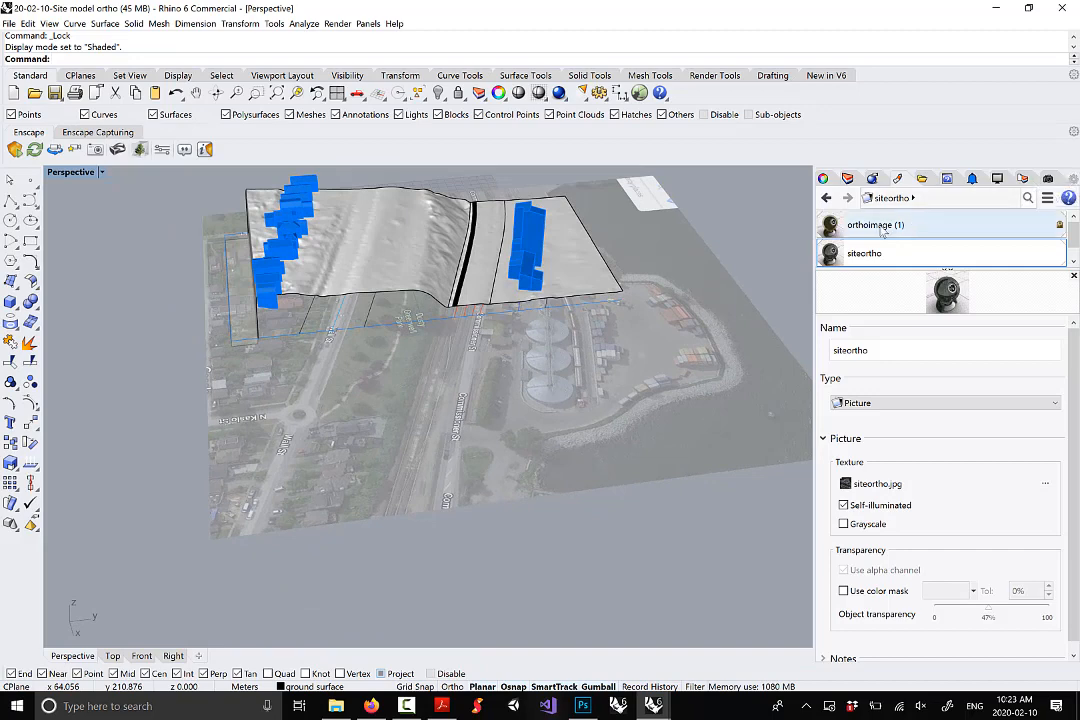
pyautogui.moveTo(815, 275); pyautogui.dragTo(868, 275)
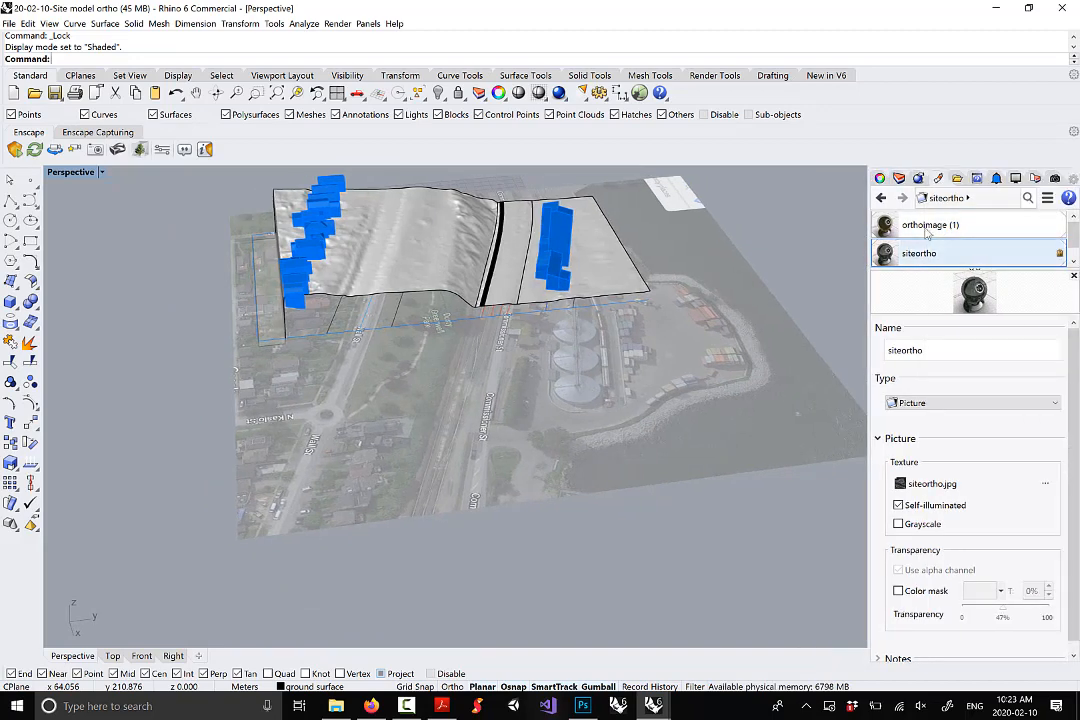
pyautogui.moveTo(480, 300); pyautogui.dragTo(563, 334, button='right')
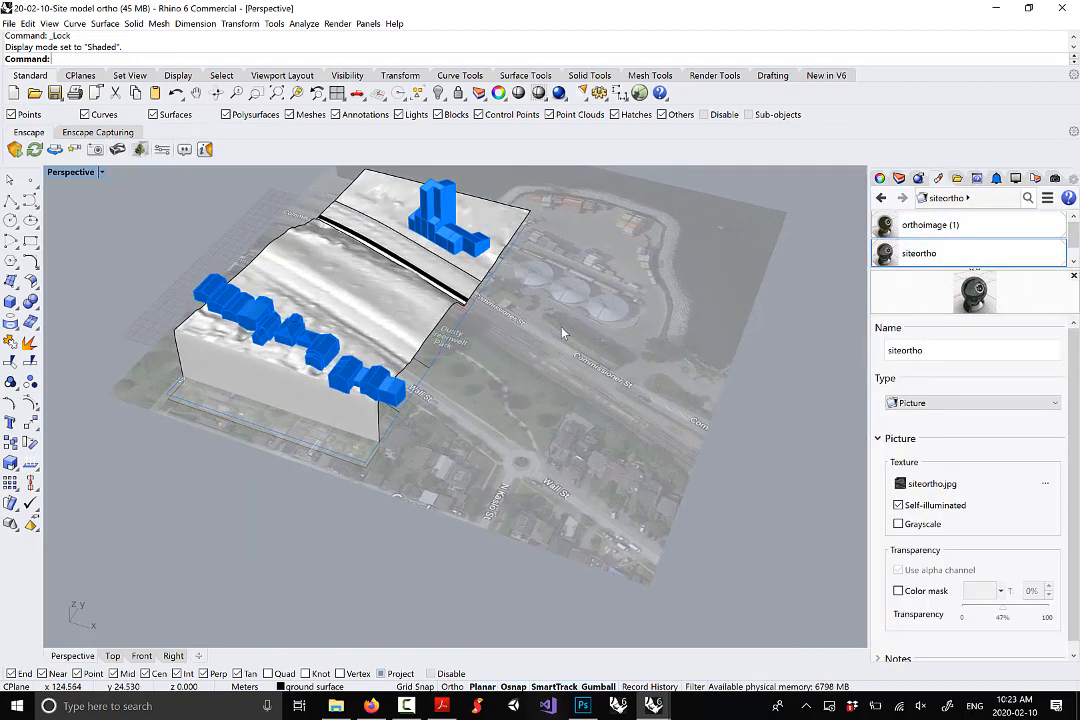
# Show the document notes with the list of modelling tasks and examine the terrain, streets and railway cut from several angles
pyautogui.click(1073, 178)
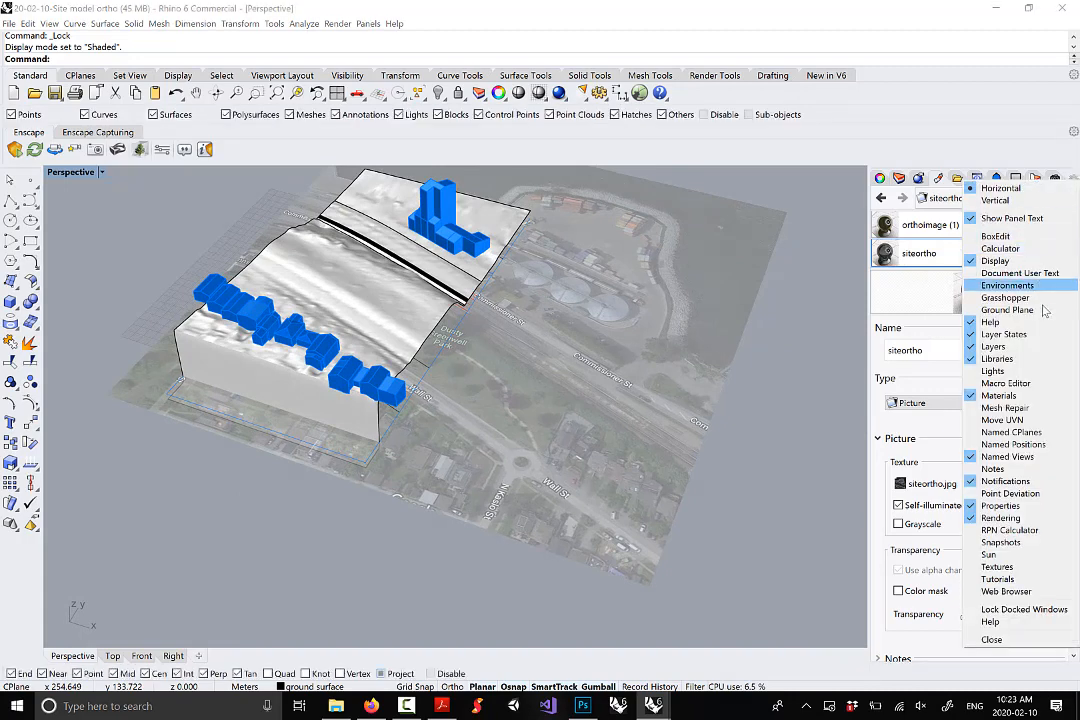
pyautogui.click(994, 468)
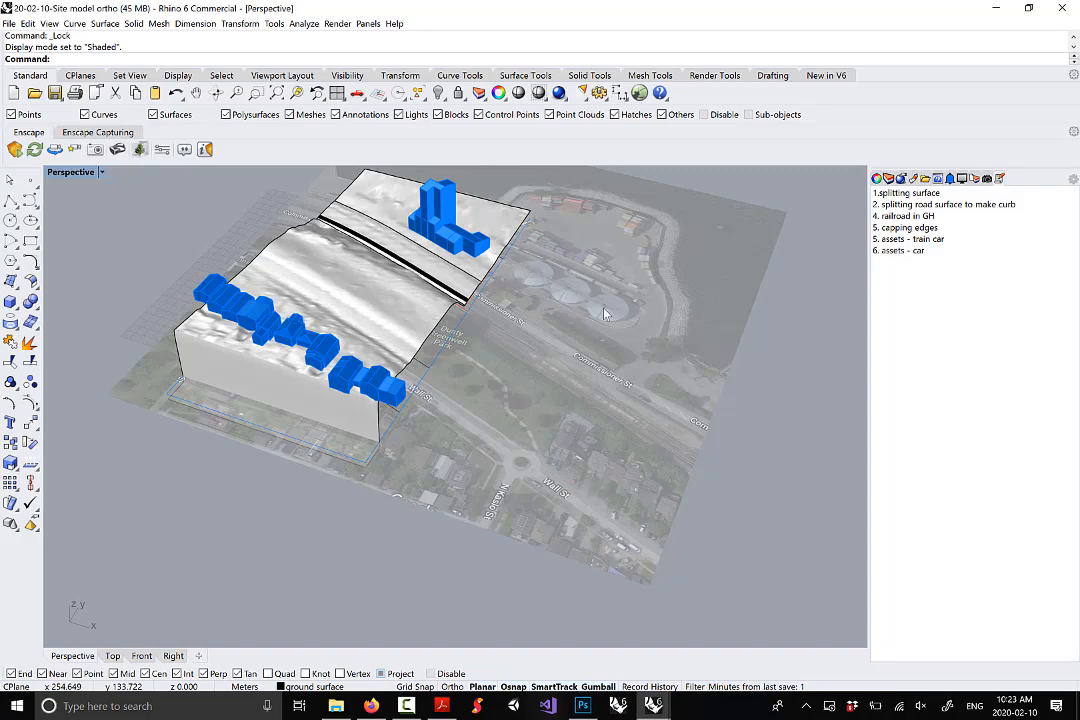
pyautogui.moveTo(445, 392); pyautogui.dragTo(431, 235, button='right')
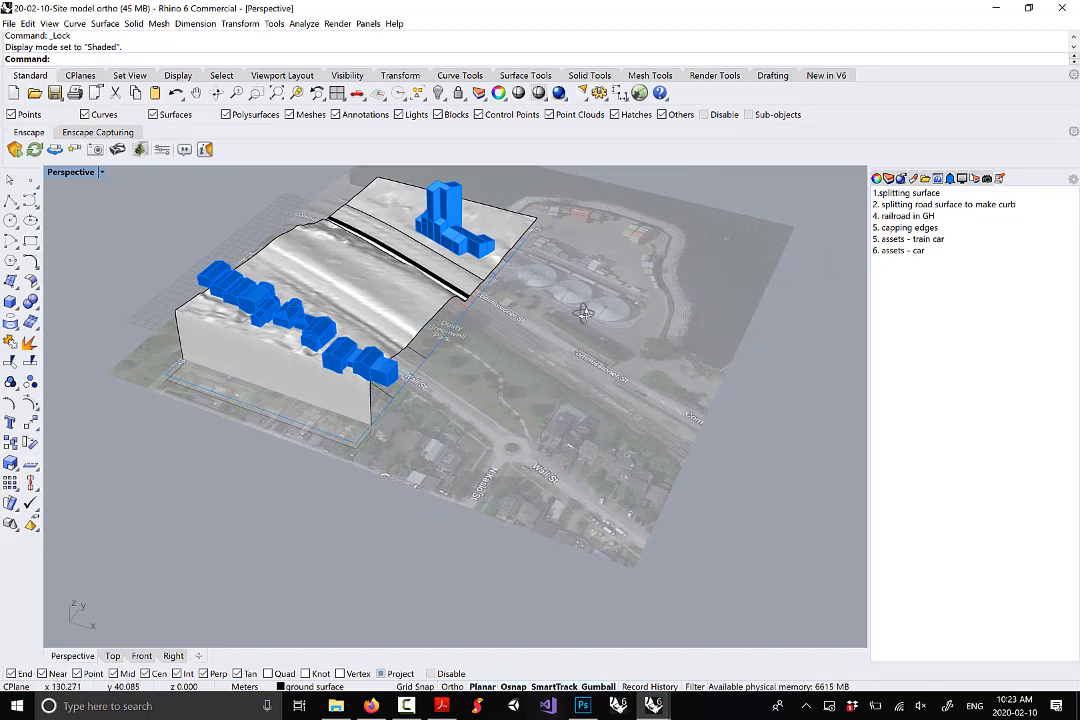
pyautogui.moveTo(583, 311); pyautogui.dragTo(510, 320, button='right')
pyautogui.scroll(2, 521, 328)
pyautogui.scroll(-3, 521, 328)
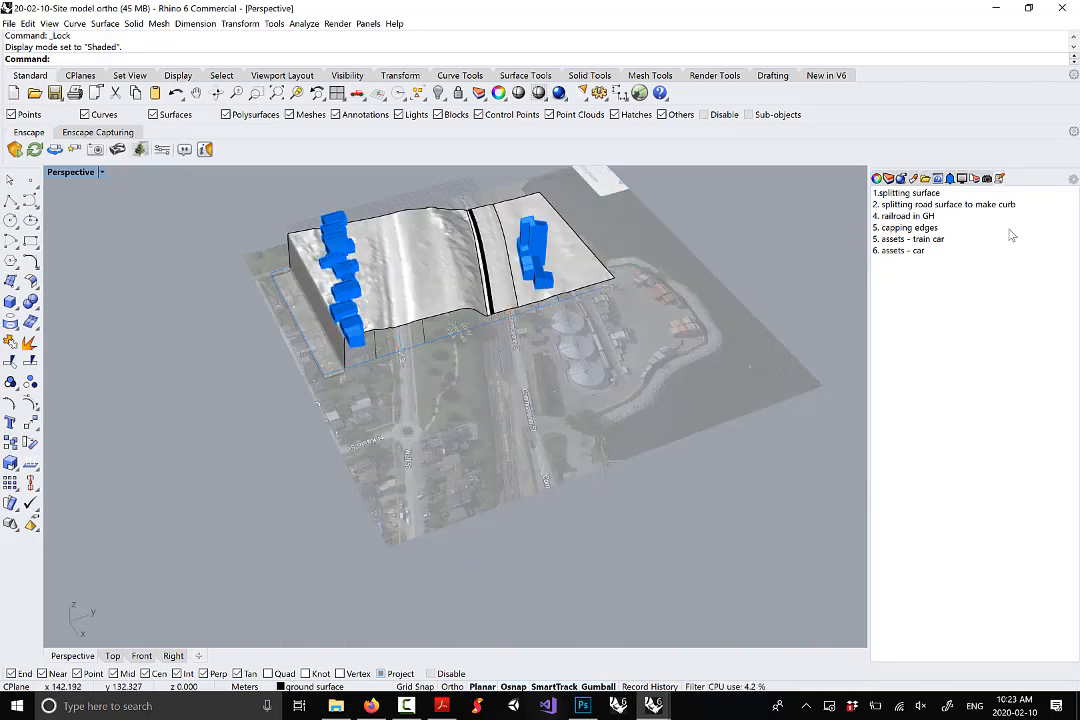
pyautogui.scroll(4, 494, 319)
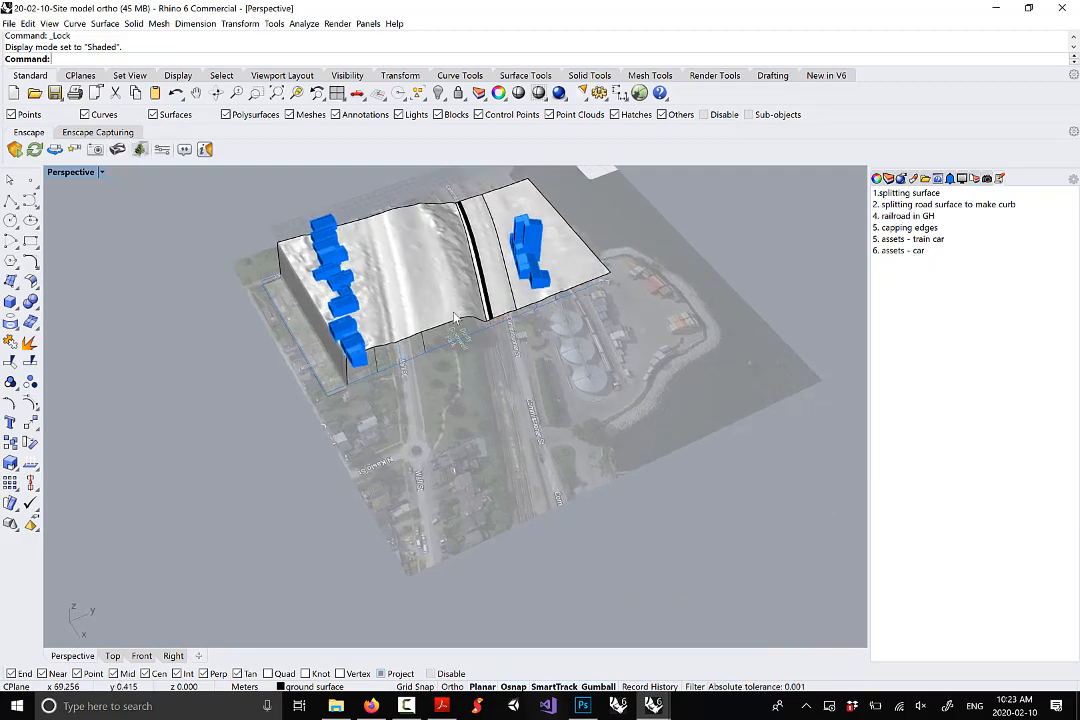
pyautogui.scroll(-4, 494, 315)
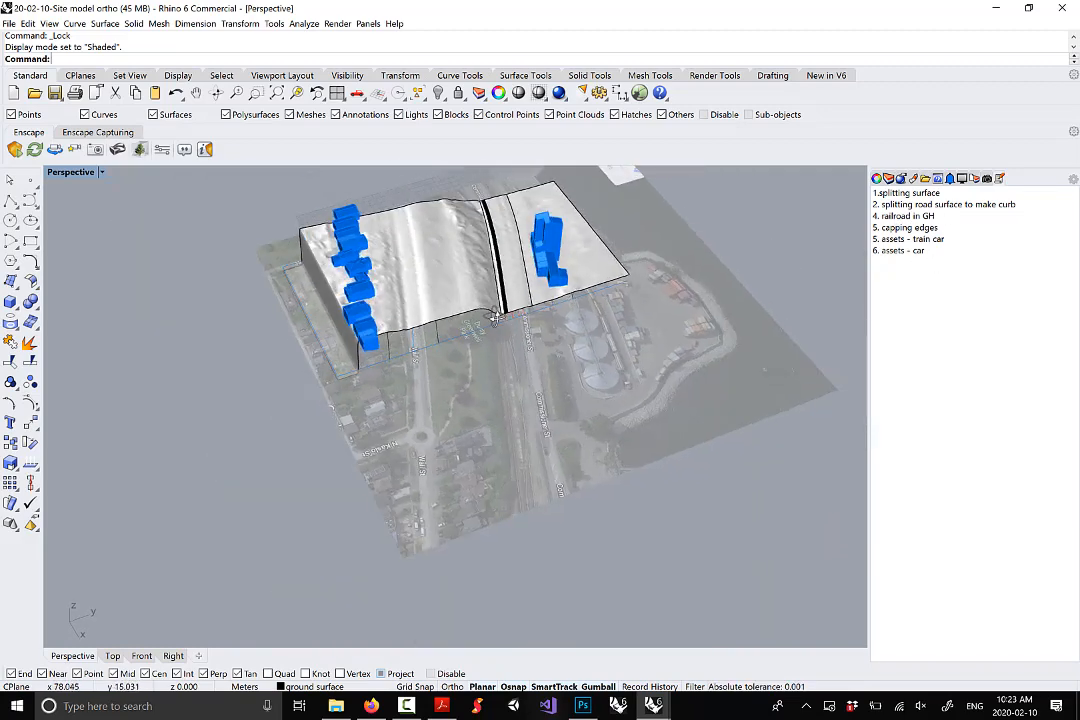
pyautogui.moveTo(493, 315); pyautogui.dragTo(492, 300, button='right')
pyautogui.scroll(4, 424, 318)
pyautogui.moveTo(443, 331)
pyautogui.mouseDown(button='right')
pyautogui.moveTo(445, 316)
pyautogui.moveTo(446, 325)
pyautogui.mouseUp(button='right')
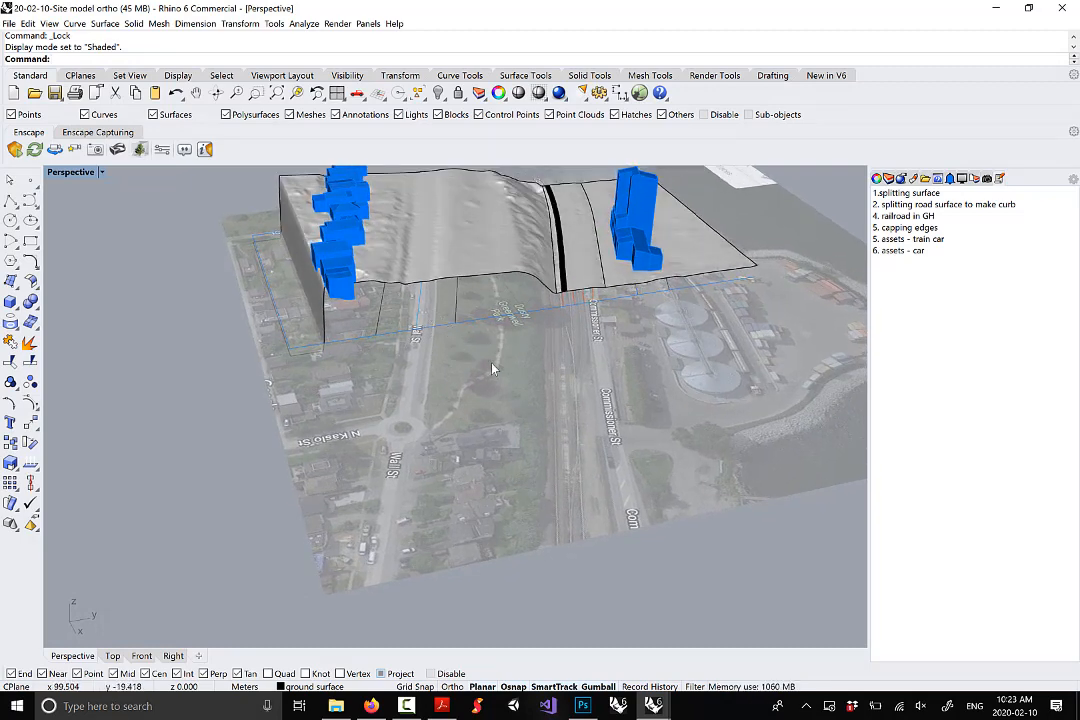
pyautogui.moveTo(475, 333); pyautogui.dragTo(475, 338, button='right')
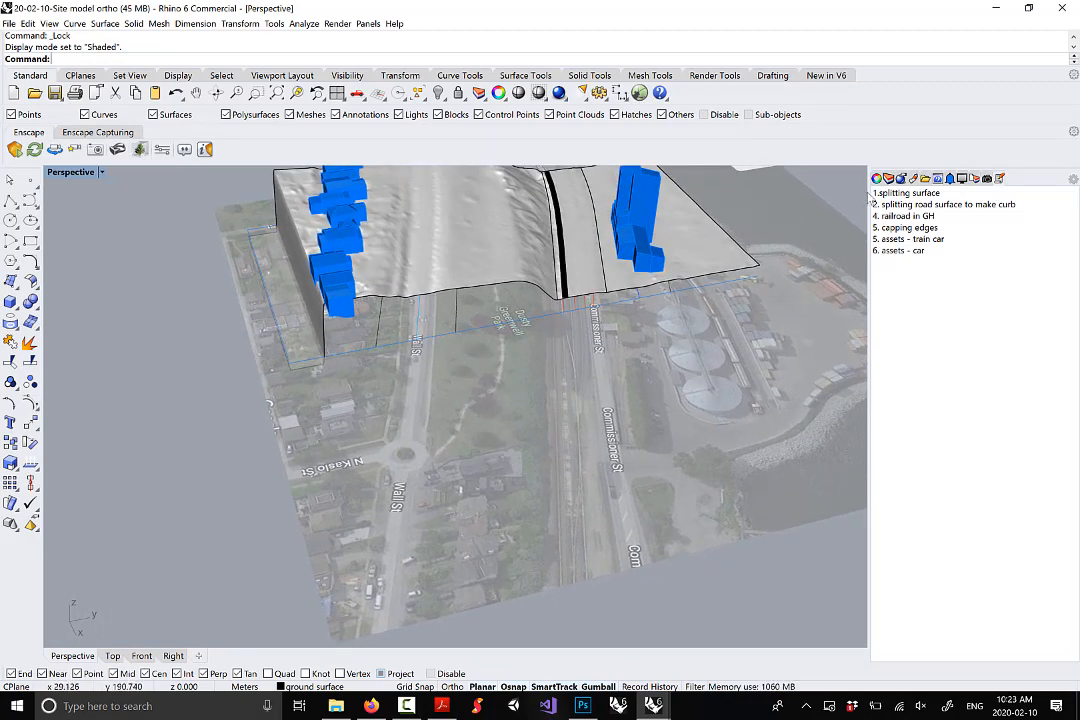
# Show the layers, select the public street curve beneath the terrain, and maximize the Top viewport around the site
pyautogui.click(900, 179)
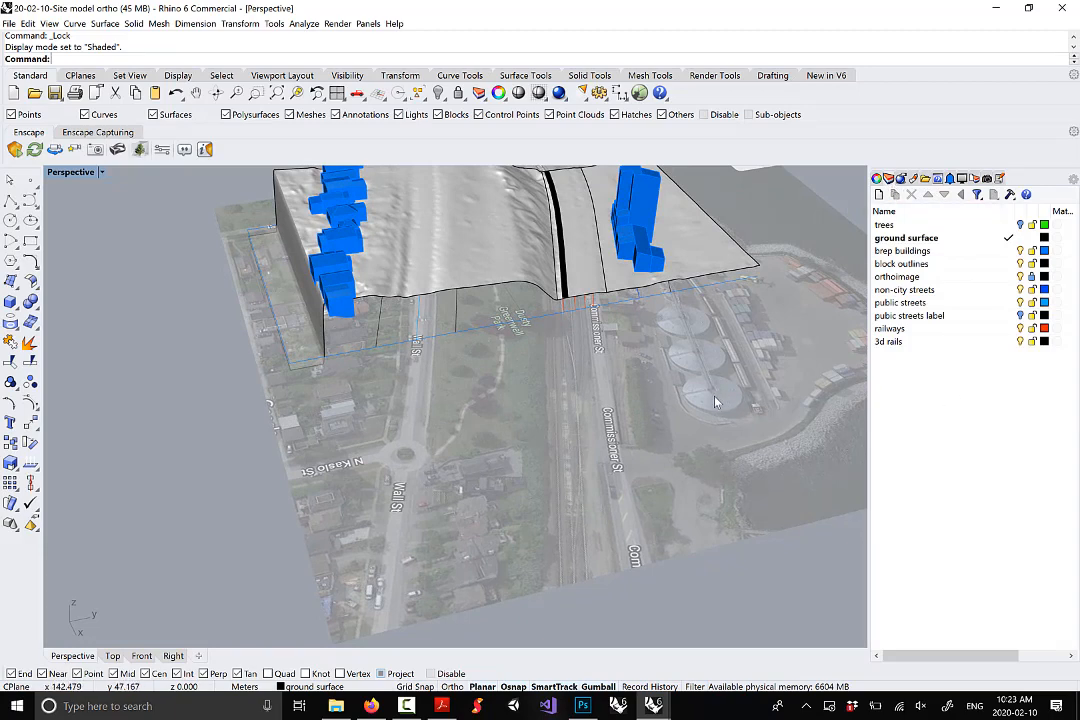
pyautogui.moveTo(715, 402); pyautogui.dragTo(719, 381, button='right')
pyautogui.moveTo(444, 343); pyautogui.dragTo(434, 306, button='right')
pyautogui.click(424, 283)
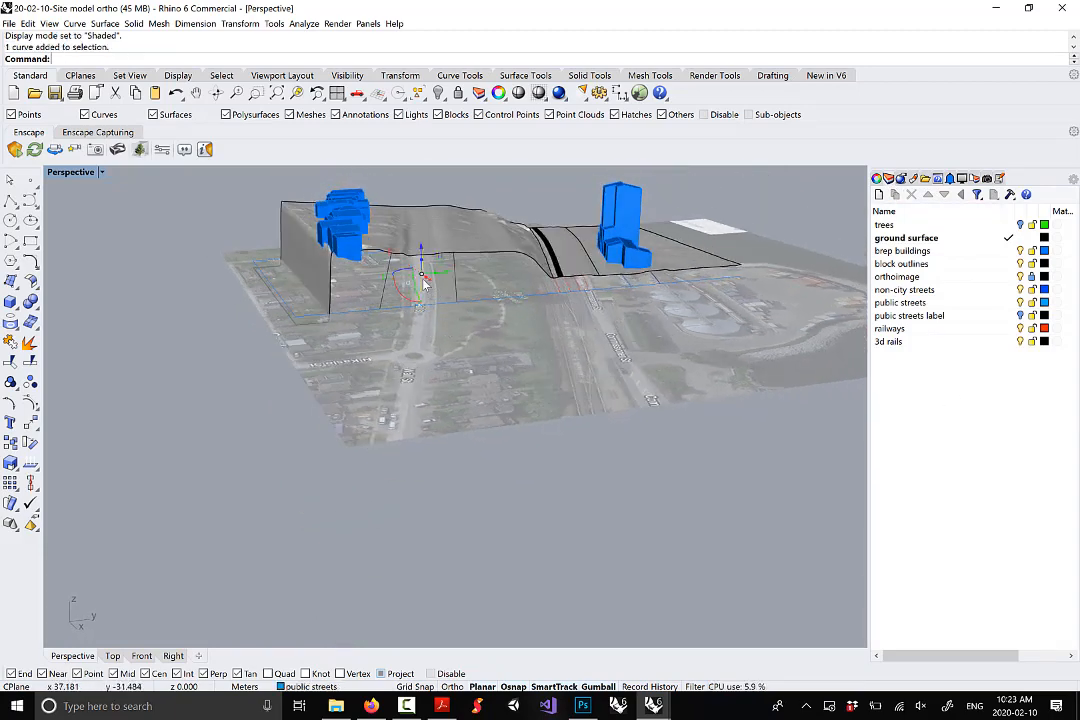
pyautogui.doubleClick(68, 172)
pyautogui.doubleClick(64, 175)
pyautogui.scroll(5, 258, 393)
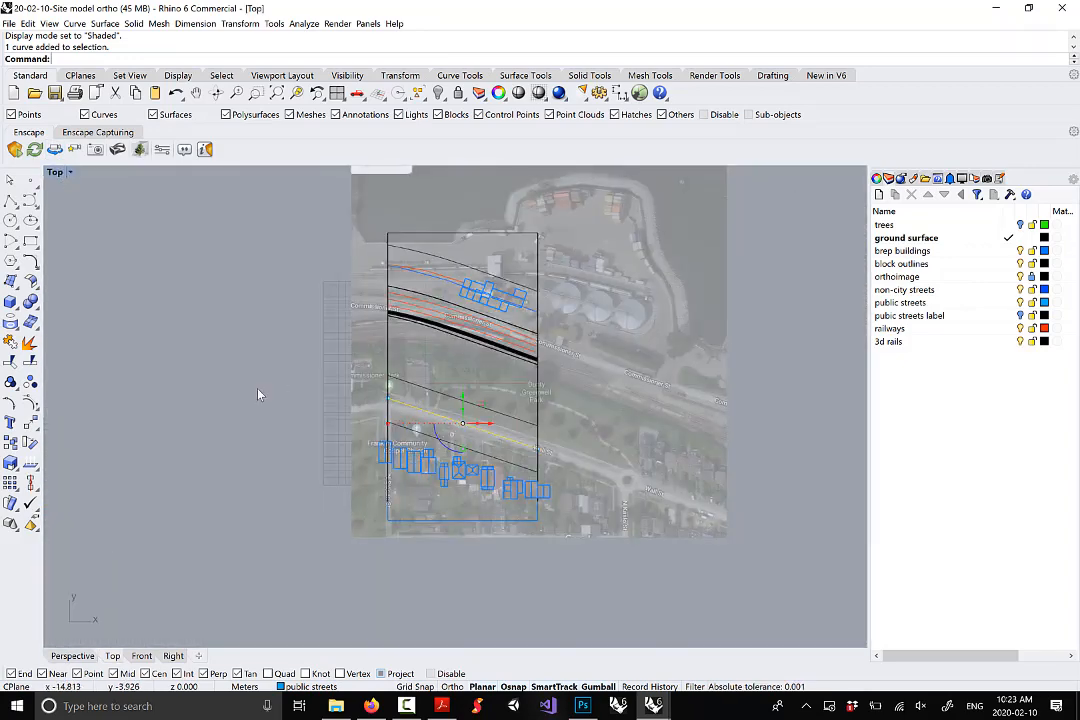
# Examine how the public street curve lines up with Wall St on the satellite picture across the site's width
pyautogui.scroll(3, 504, 409)
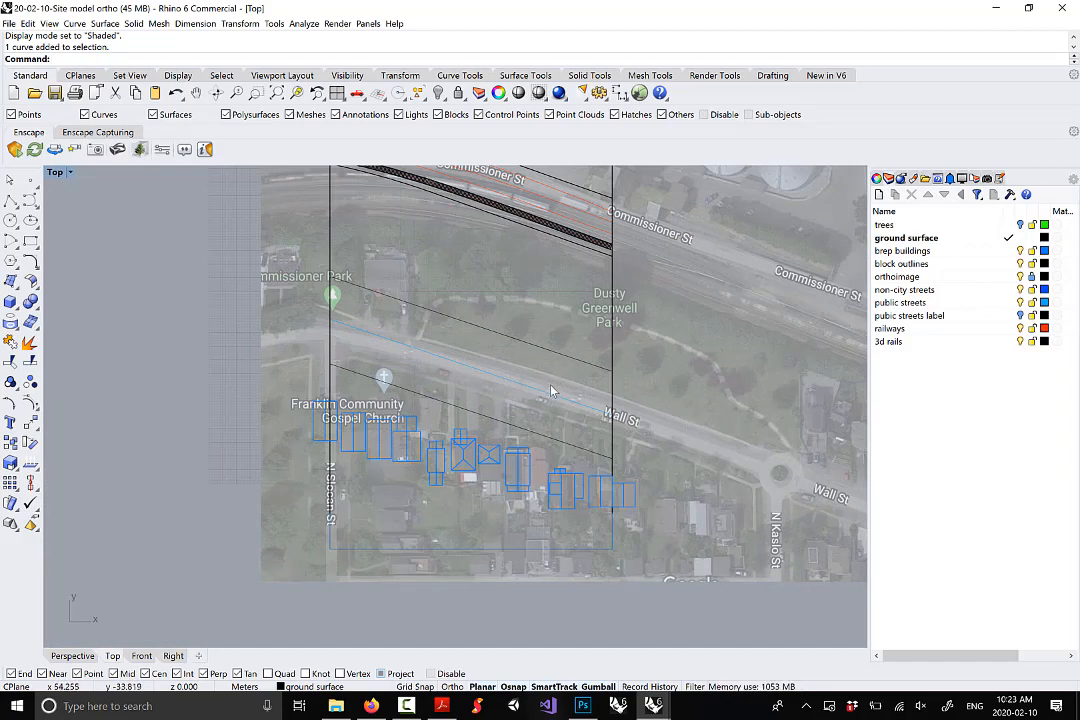
pyautogui.scroll(-1, 551, 390)
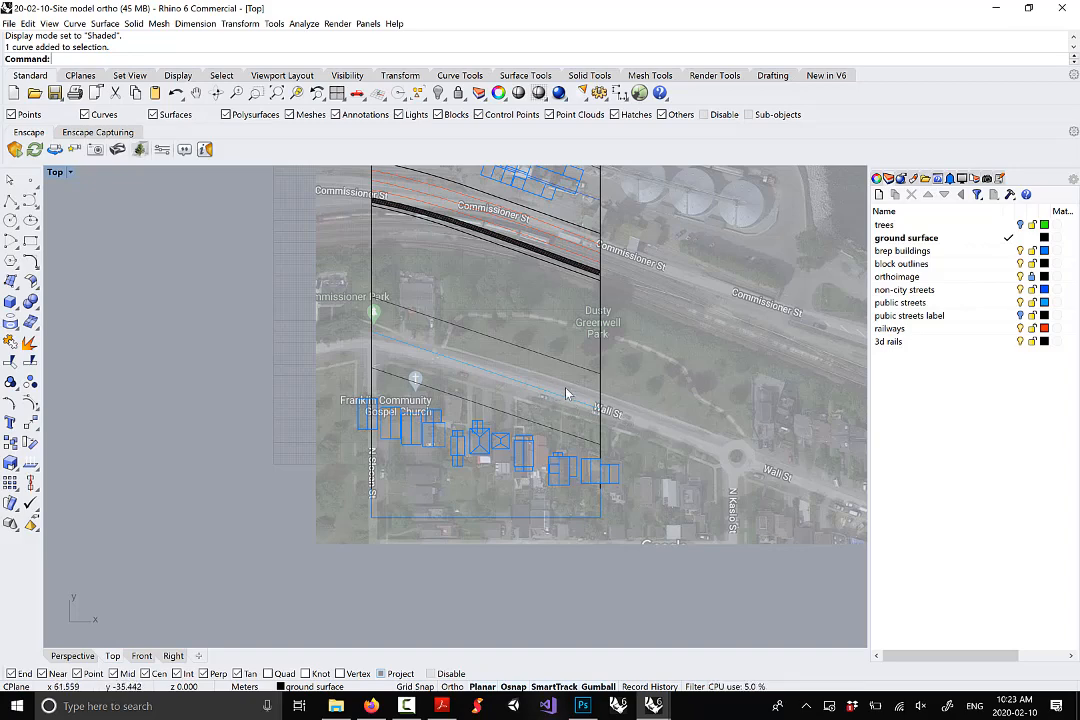
pyautogui.scroll(2, 510, 407)
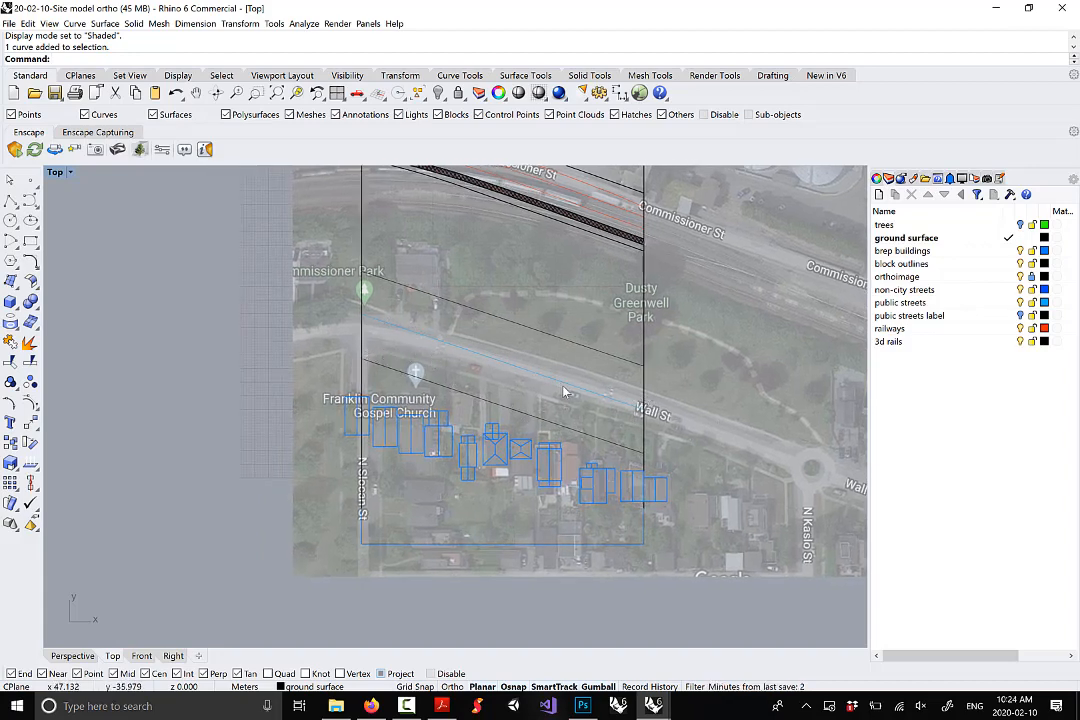
pyautogui.scroll(2, 564, 392)
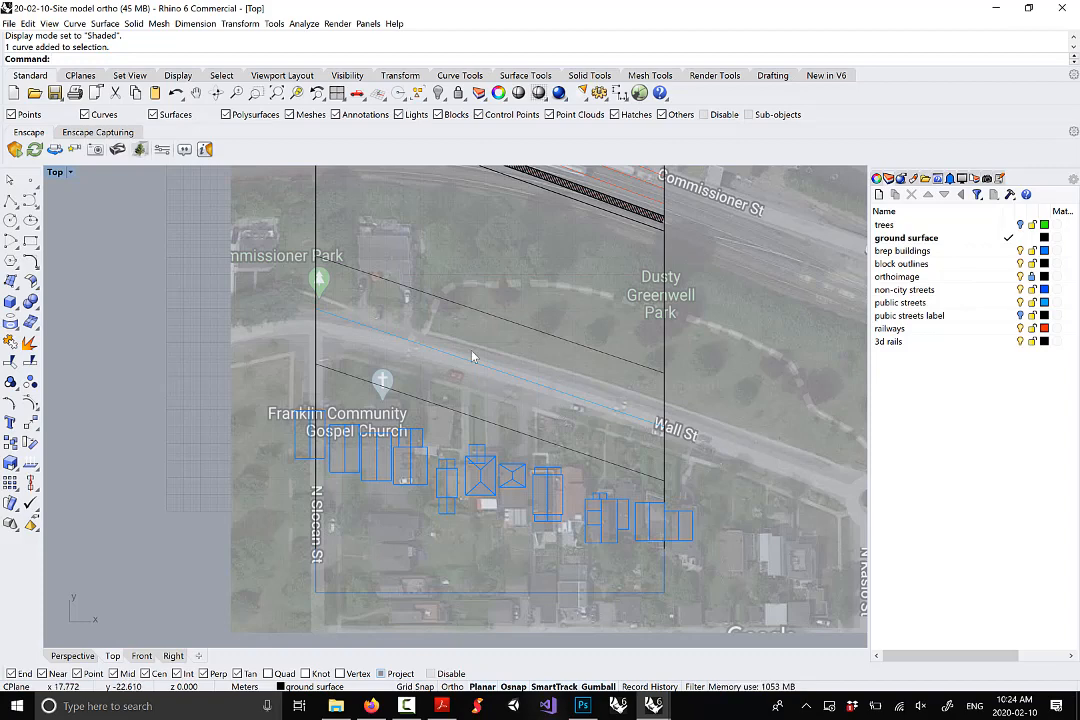
pyautogui.scroll(2, 474, 356)
pyautogui.scroll(-6, 423, 345)
pyautogui.scroll(2, 474, 374)
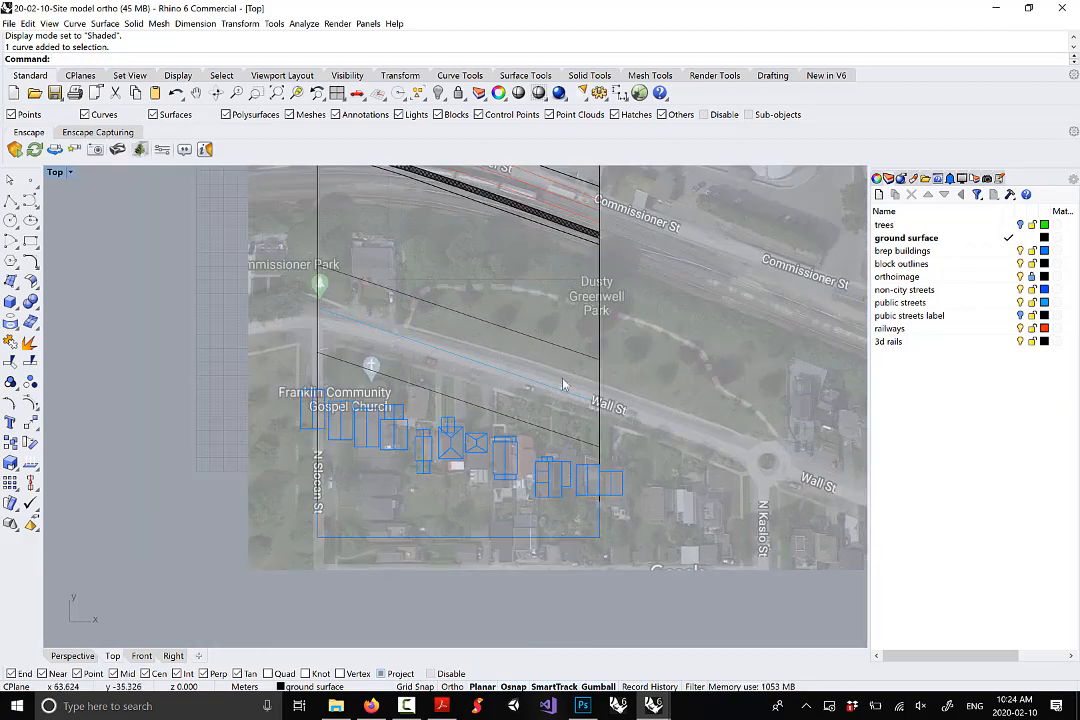
pyautogui.scroll(2, 562, 386)
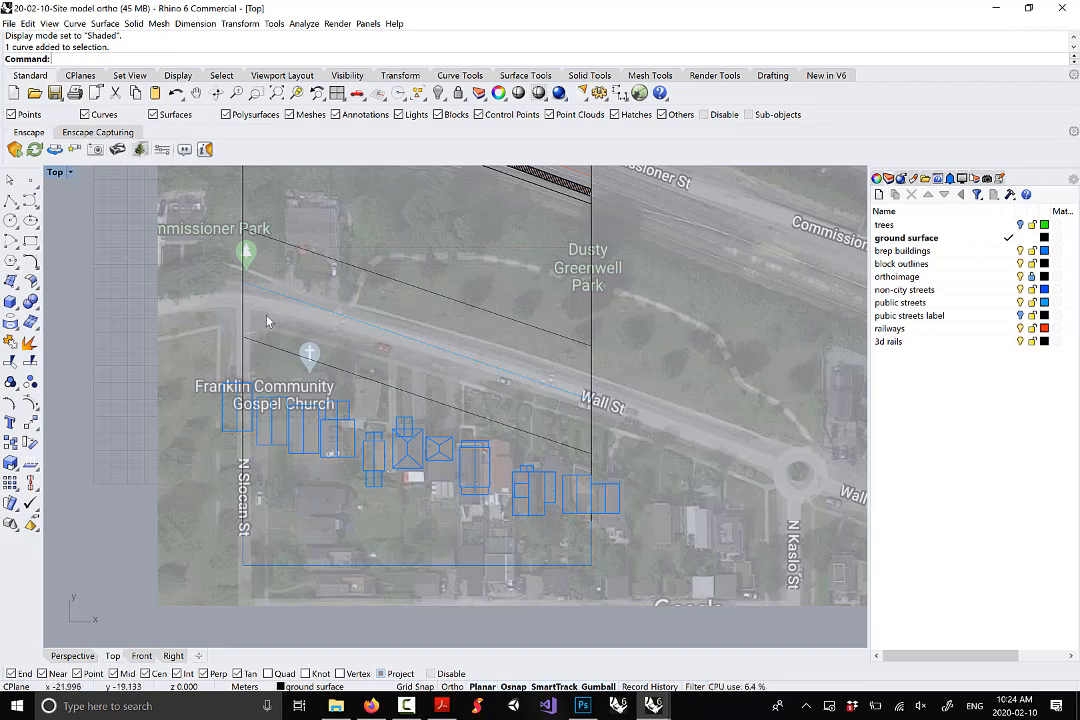
pyautogui.moveTo(571, 432); pyautogui.dragTo(593, 435, button='right')
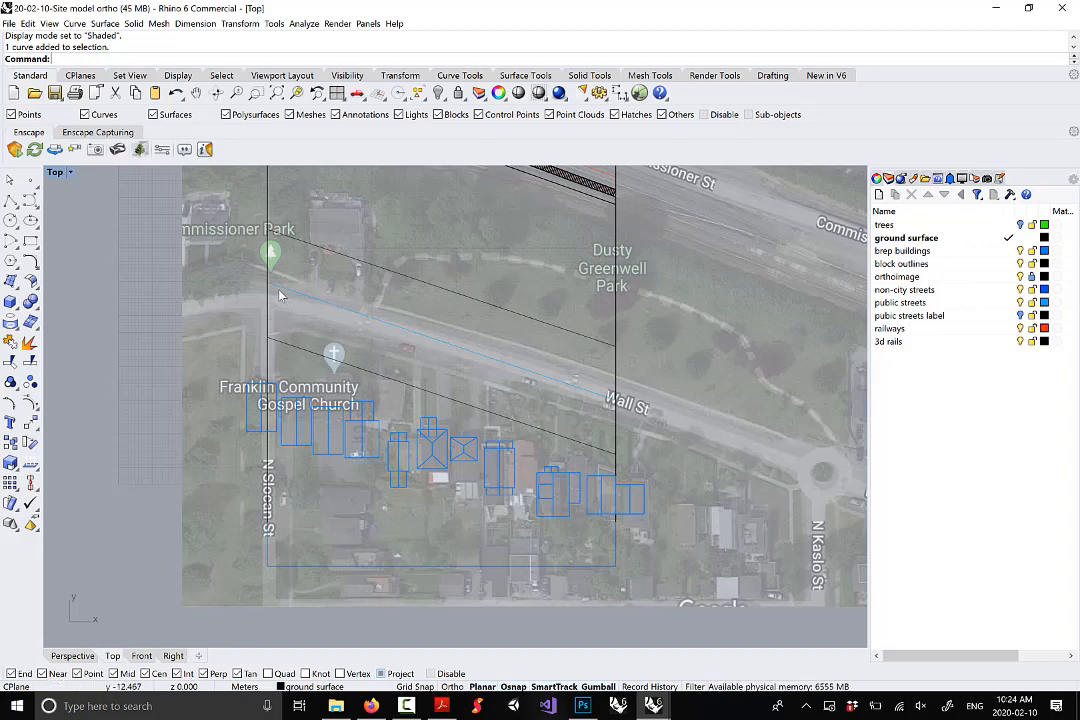
pyautogui.moveTo(528, 416); pyautogui.dragTo(520, 411, button='right')
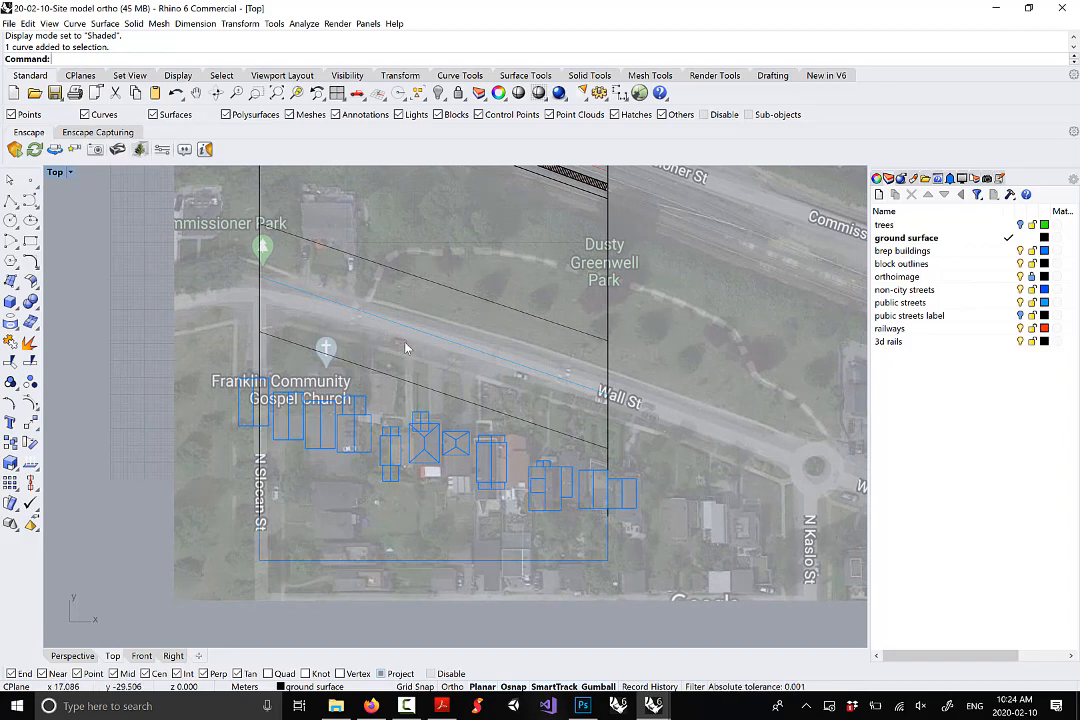
pyautogui.moveTo(405, 345); pyautogui.dragTo(408, 357, button='right')
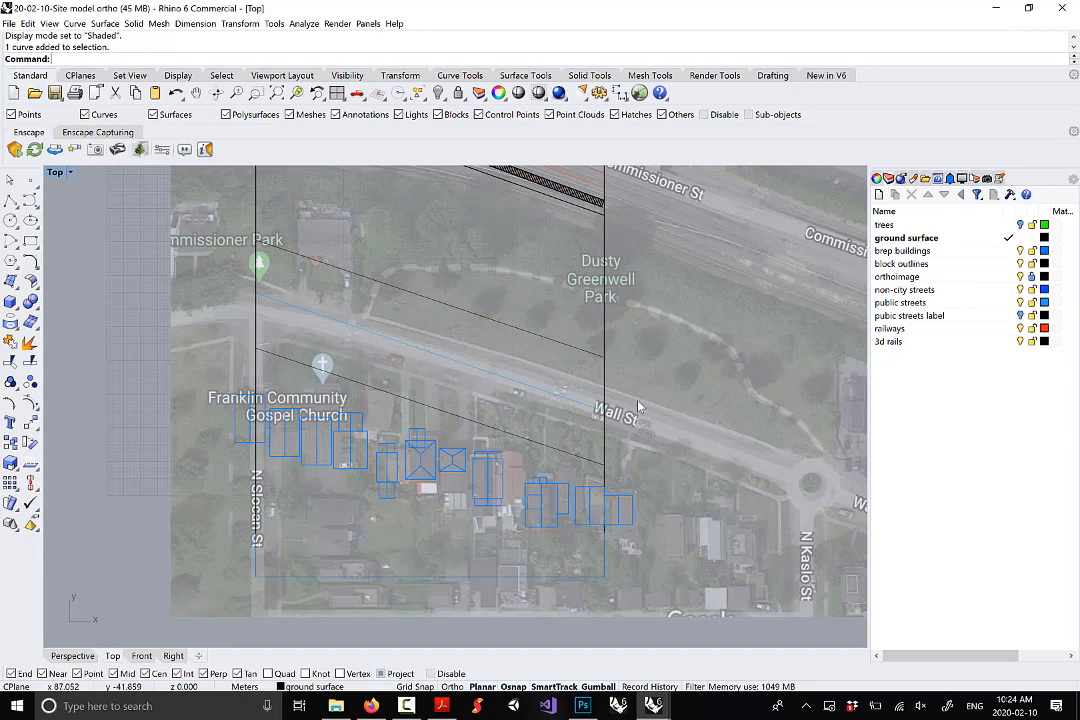
pyautogui.moveTo(638, 406); pyautogui.dragTo(640, 414, button='right')
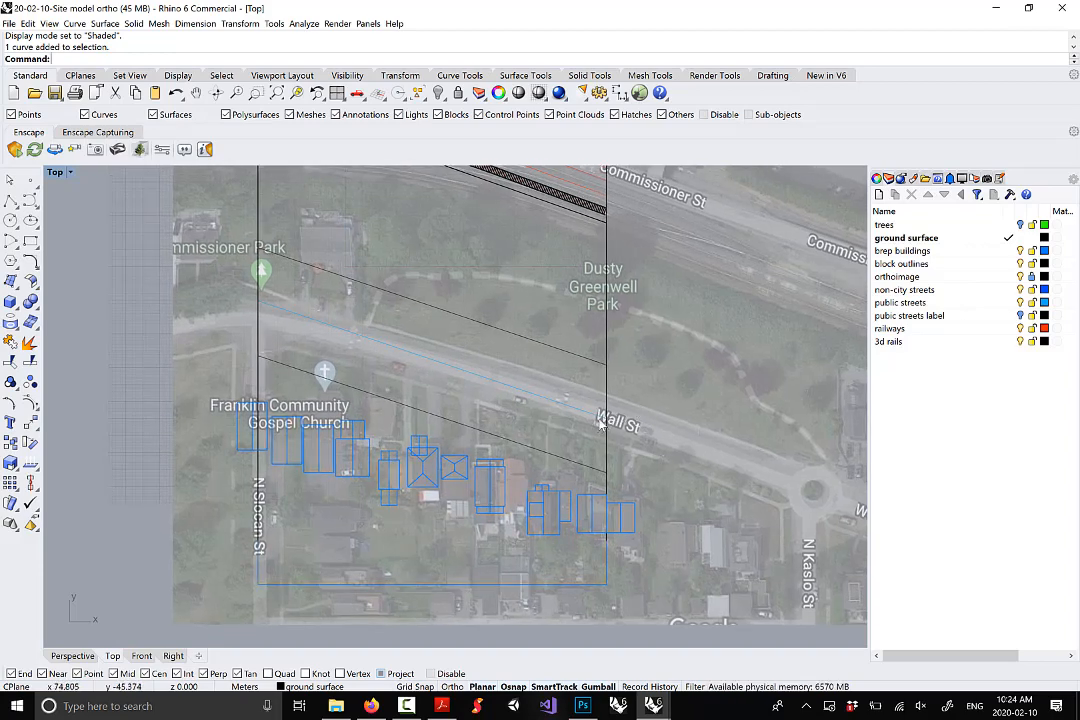
pyautogui.moveTo(419, 362); pyautogui.dragTo(383, 346, button='right')
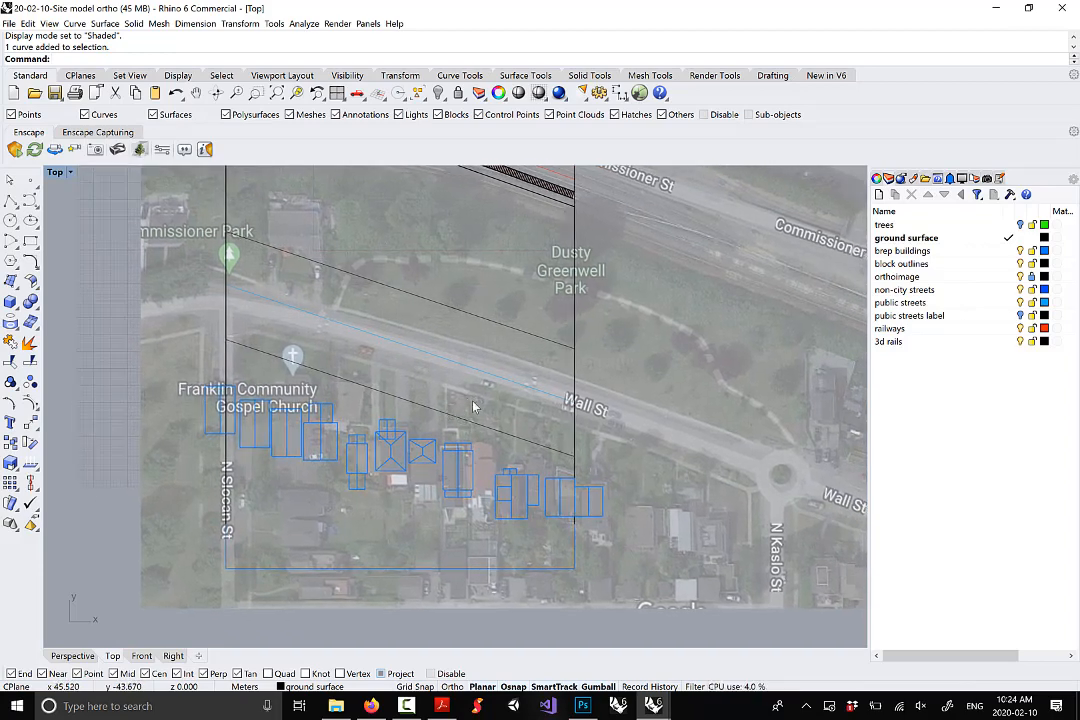
pyautogui.scroll(2, 517, 417)
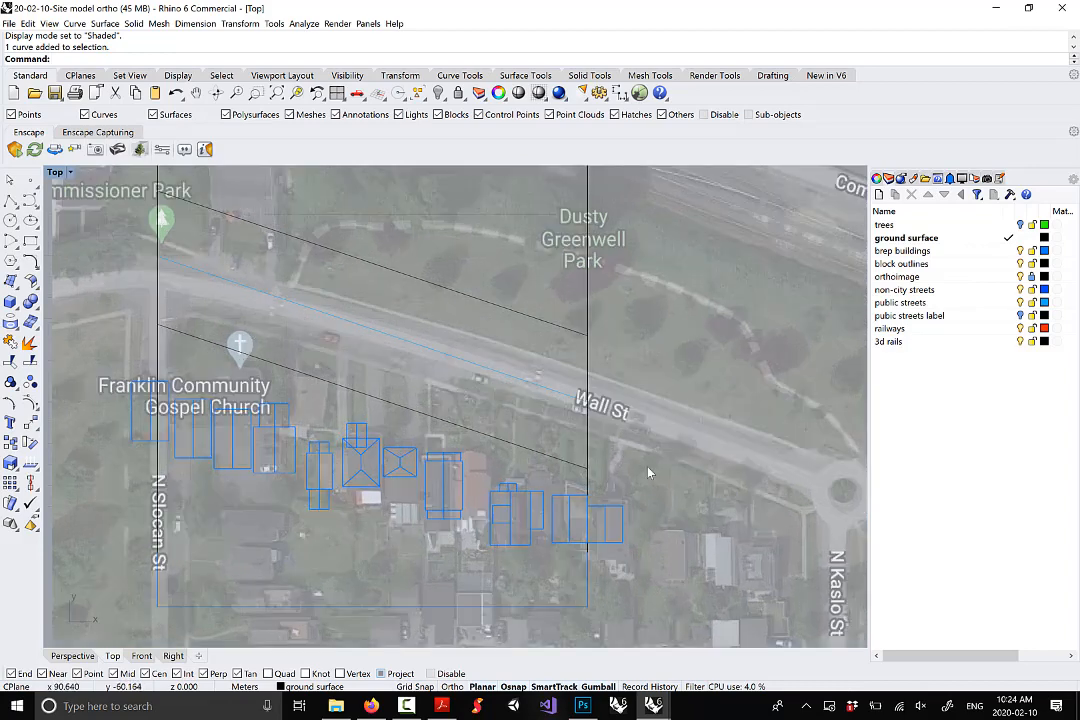
pyautogui.moveTo(566, 476); pyautogui.dragTo(578, 484, button='right')
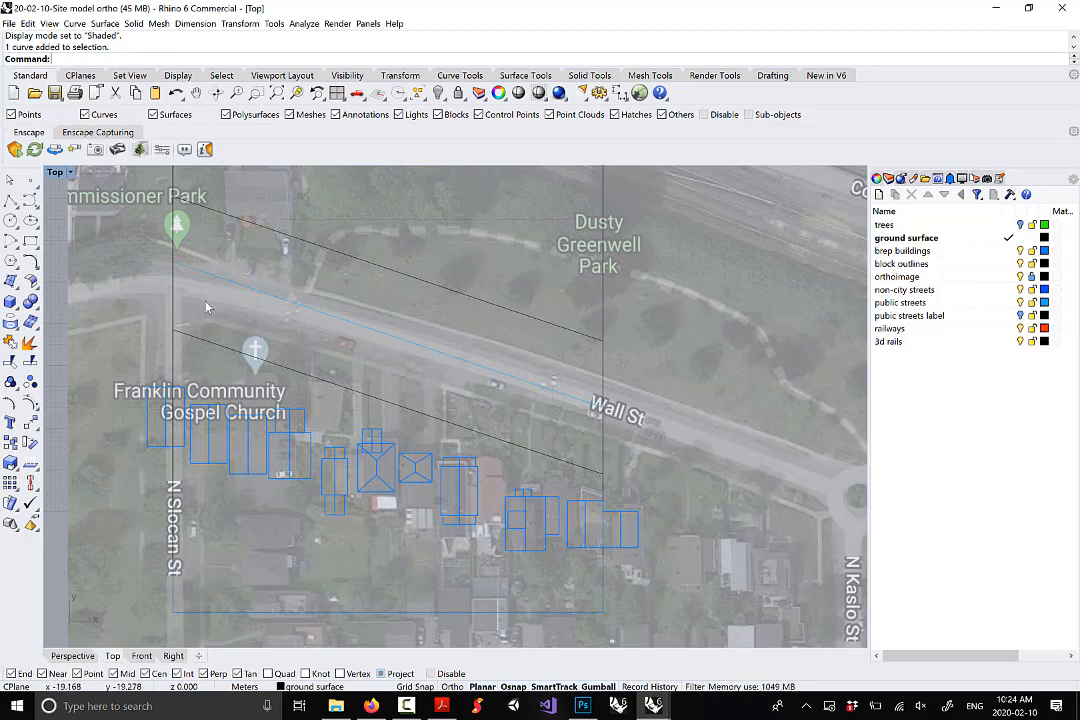
pyautogui.moveTo(423, 405); pyautogui.dragTo(427, 416, button='right')
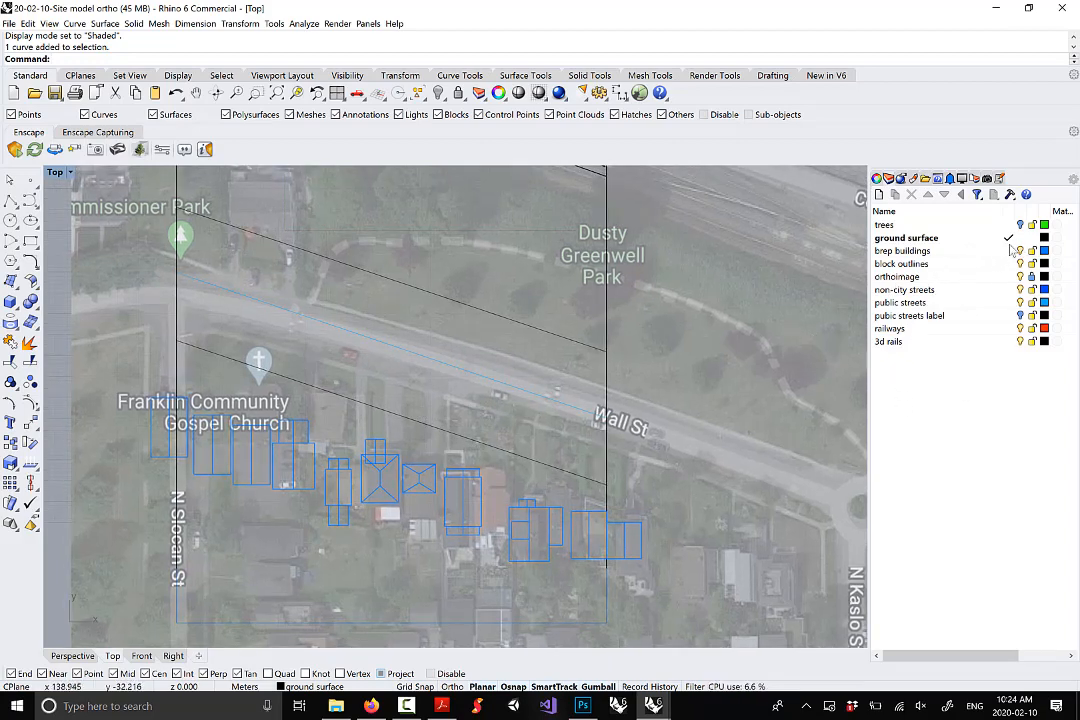
# Add a new layer named working to the site model
pyautogui.rightClick(885, 380)
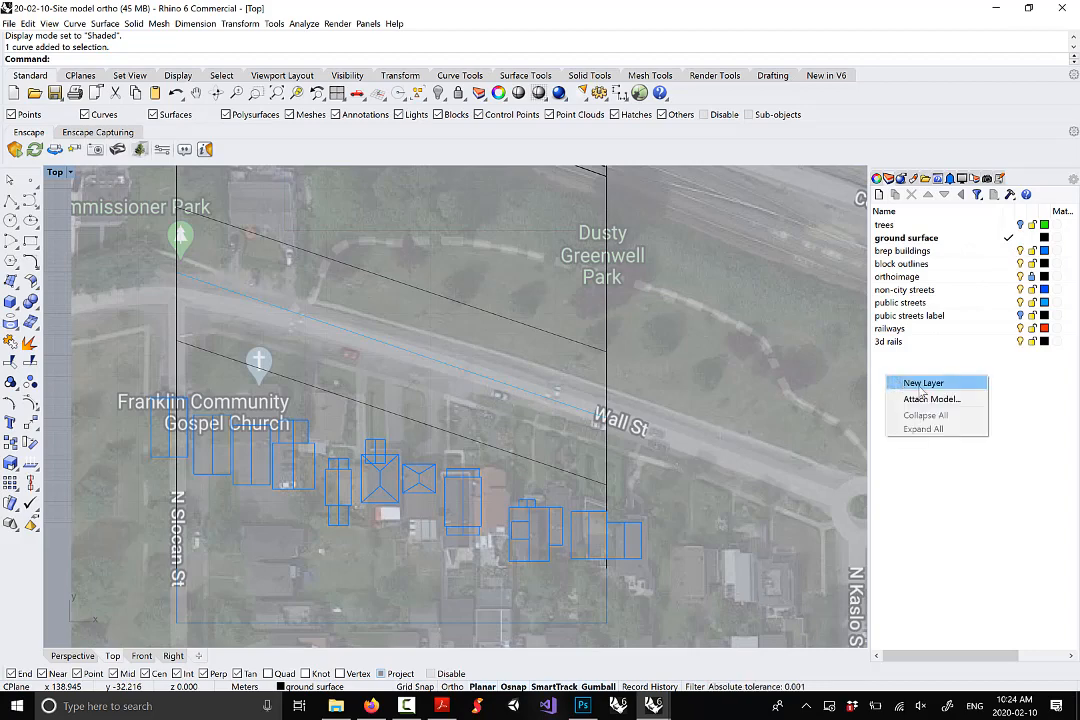
pyautogui.click(917, 382)
pyautogui.press('BackSpace')
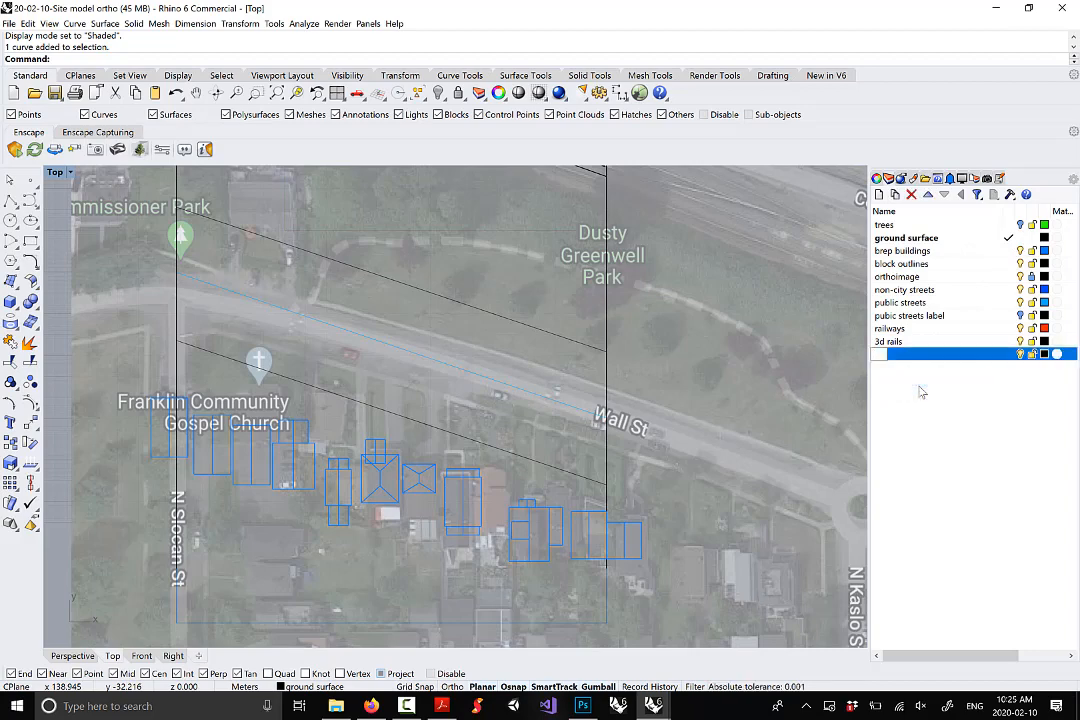
pyautogui.write('working')
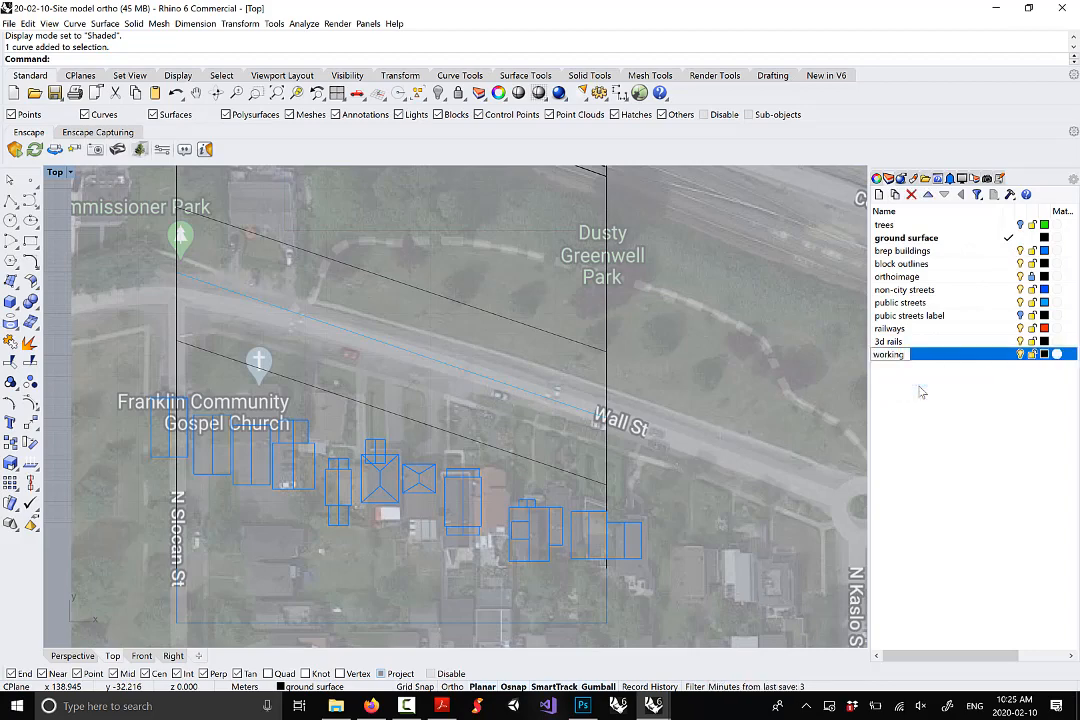
pyautogui.press('Return')
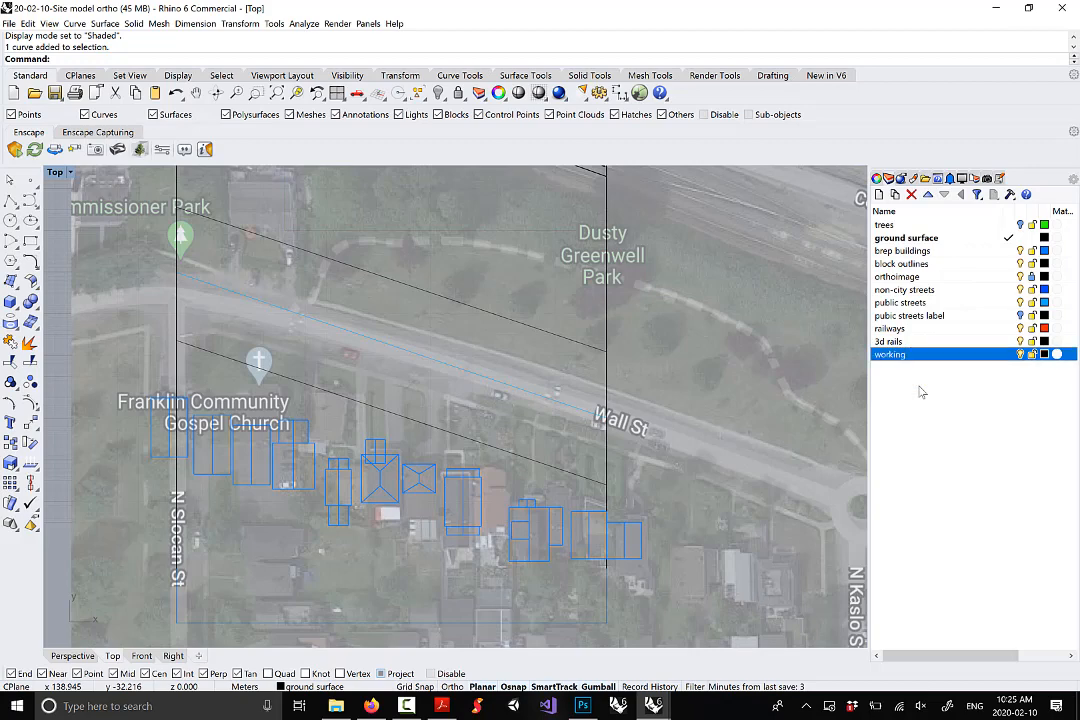
# Make the working layer current and set its colour to magenta, RGB 255, 0, 201
pyautogui.click(1009, 355)
pyautogui.click(1044, 354)
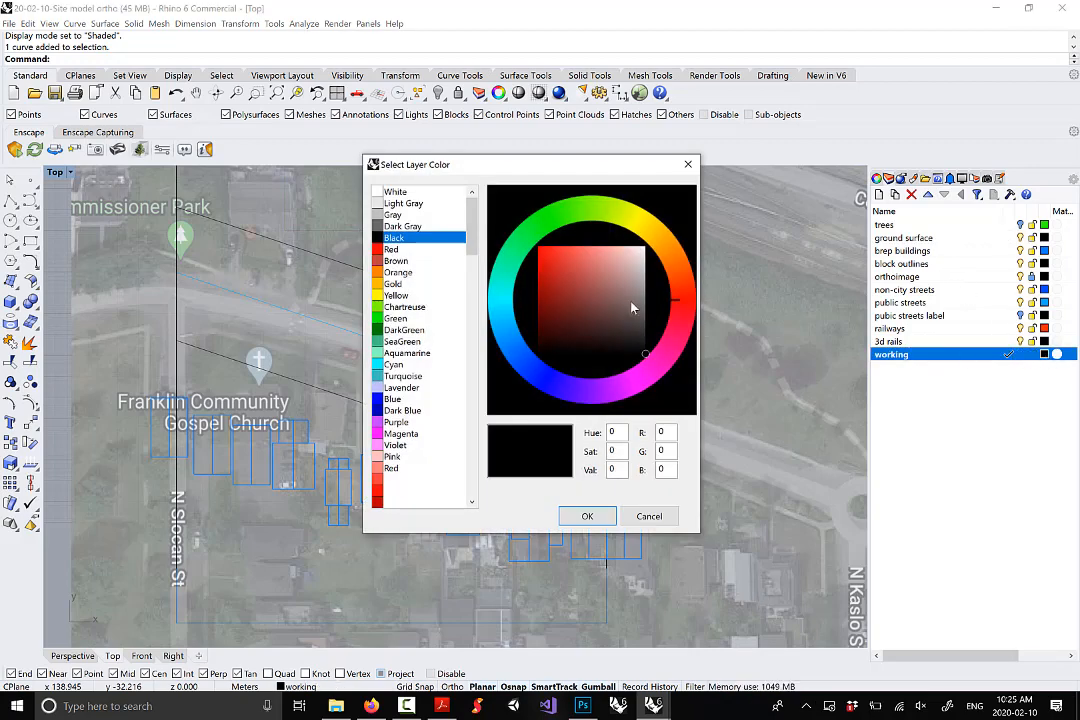
pyautogui.moveTo(641, 363); pyautogui.dragTo(655, 374)
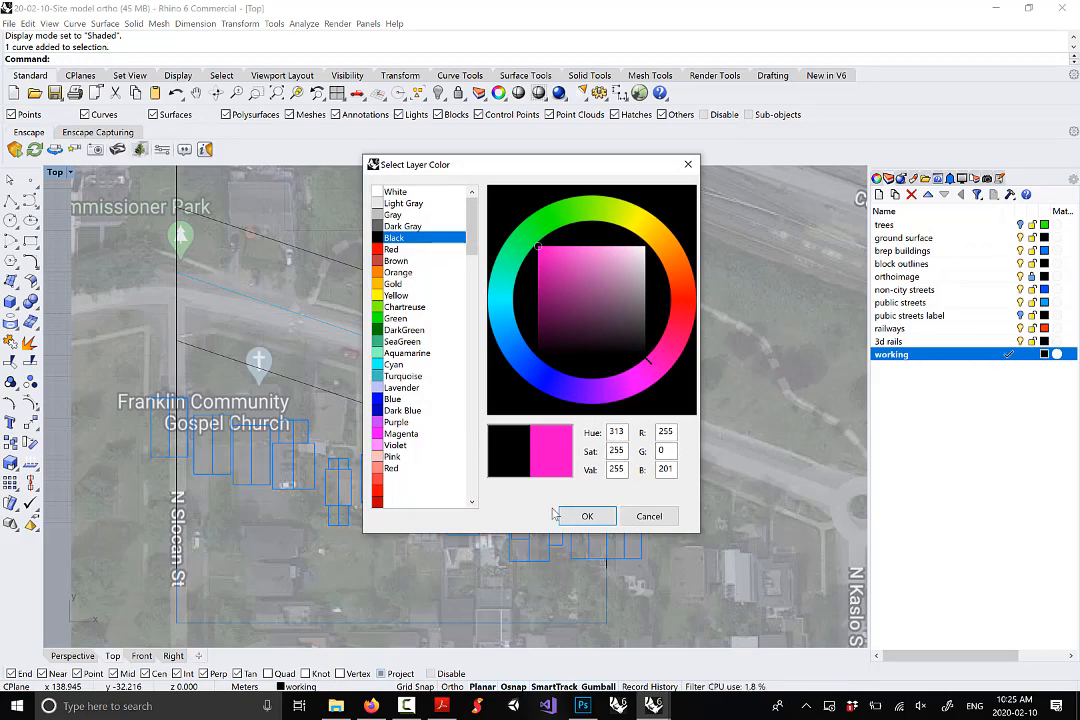
pyautogui.click(587, 516)
# Trace the southern edge of Wall St with a six-point, degree 3 control point curve from the site's west boundary past its east boundary
pyautogui.moveTo(508, 440); pyautogui.dragTo(524, 444, button='right')
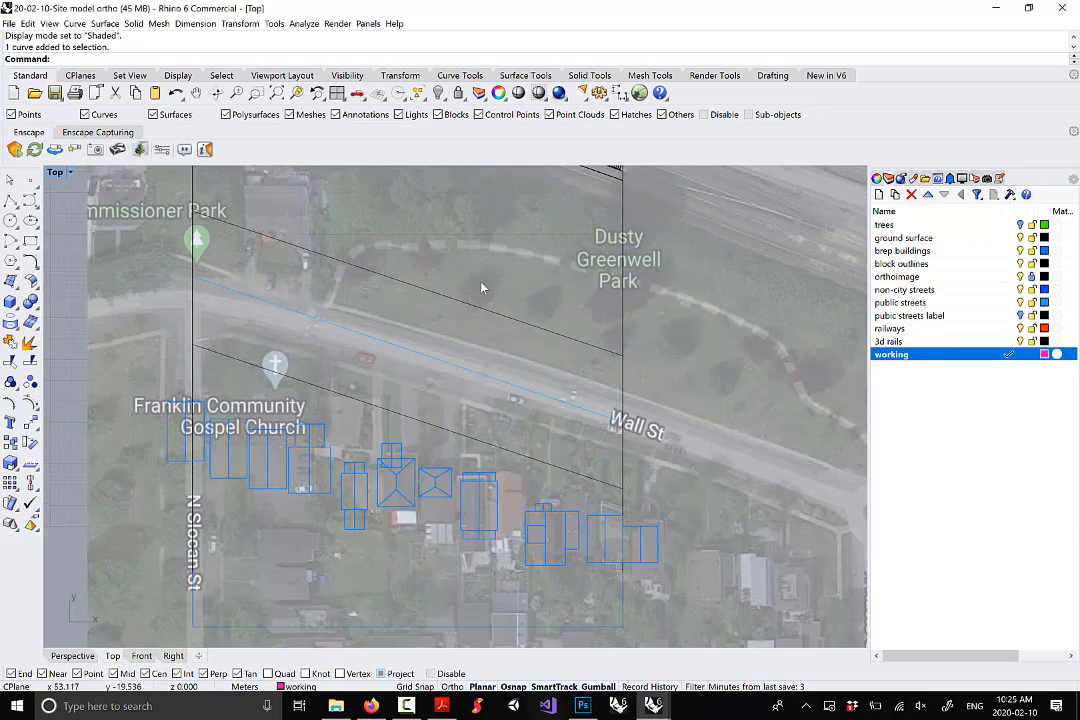
pyautogui.scroll(2, 318, 300)
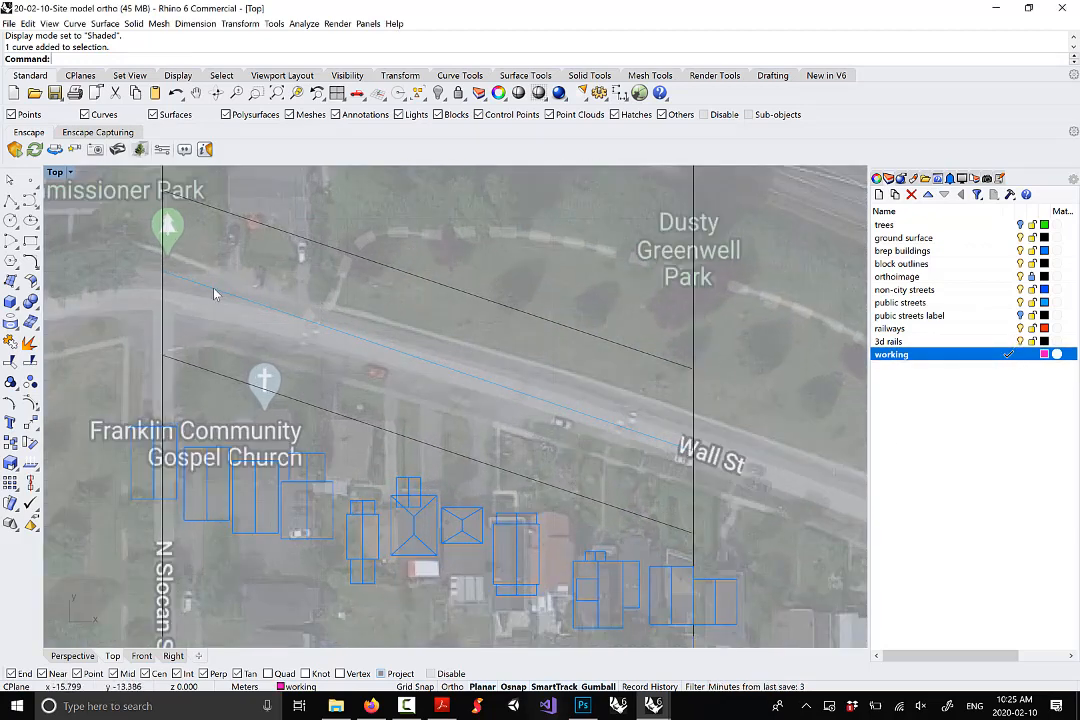
pyautogui.moveTo(240, 311); pyautogui.dragTo(242, 299, button='right')
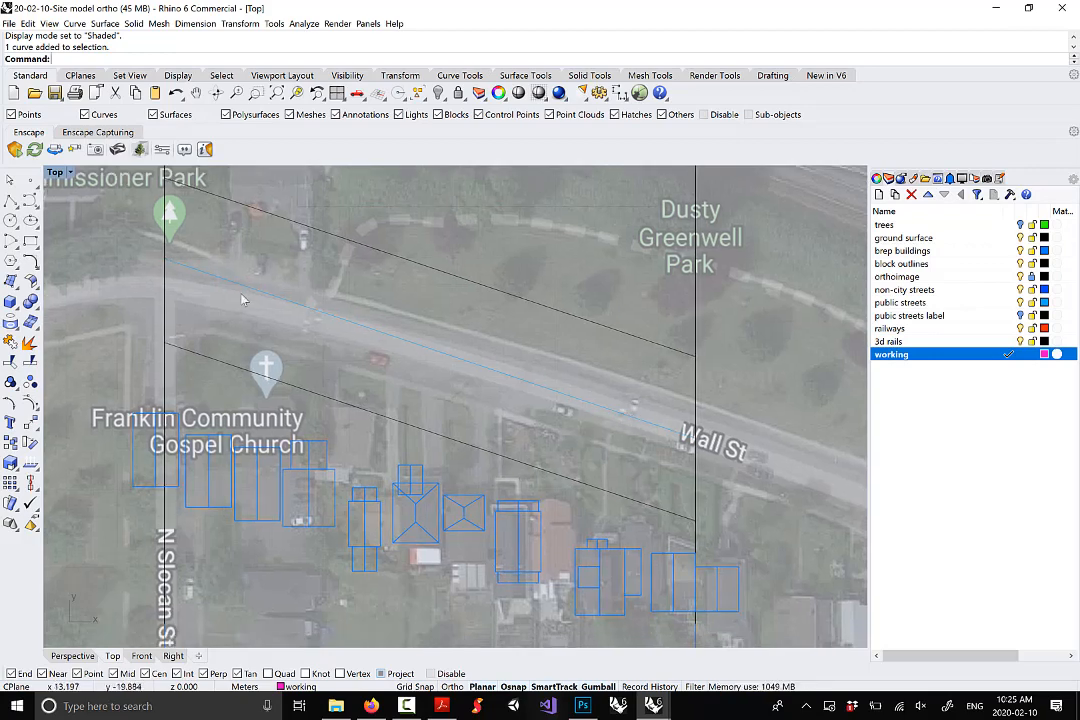
pyautogui.click(30, 200)
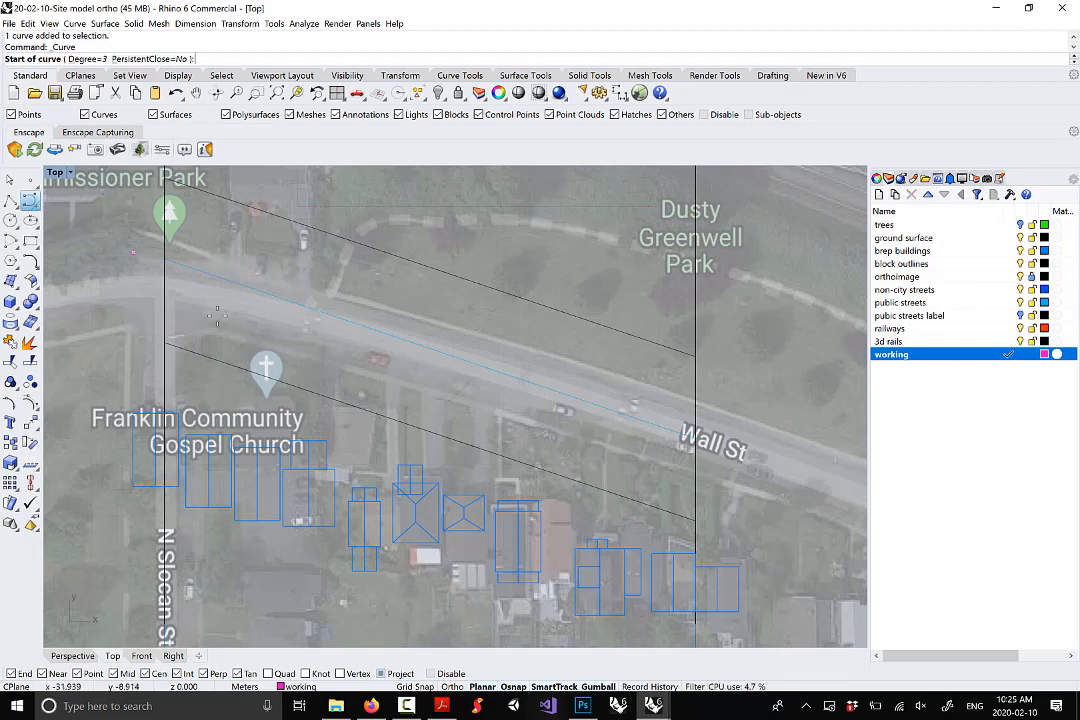
pyautogui.click(162, 298)
pyautogui.click(259, 318)
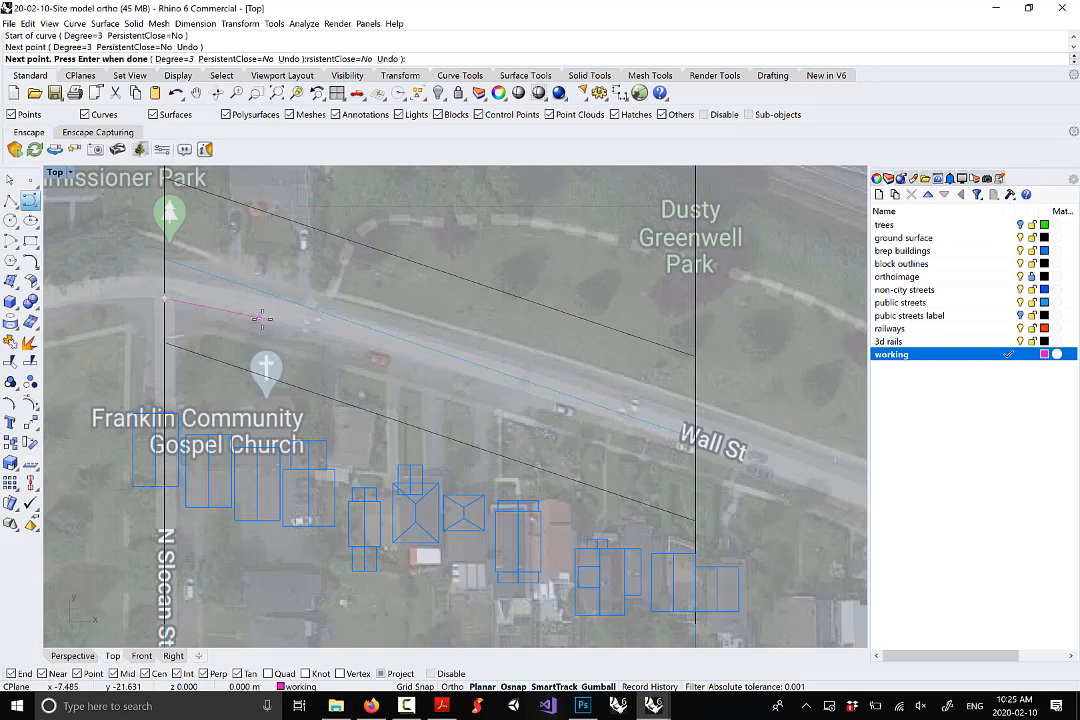
pyautogui.click(362, 348)
pyautogui.click(506, 388)
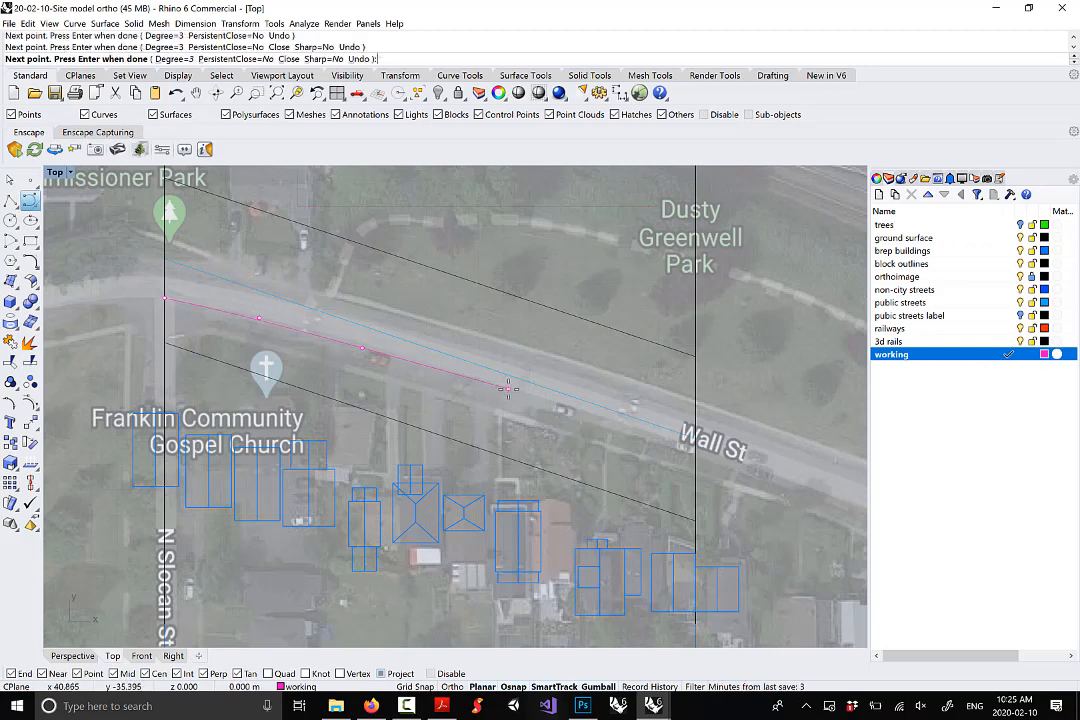
pyautogui.click(619, 423)
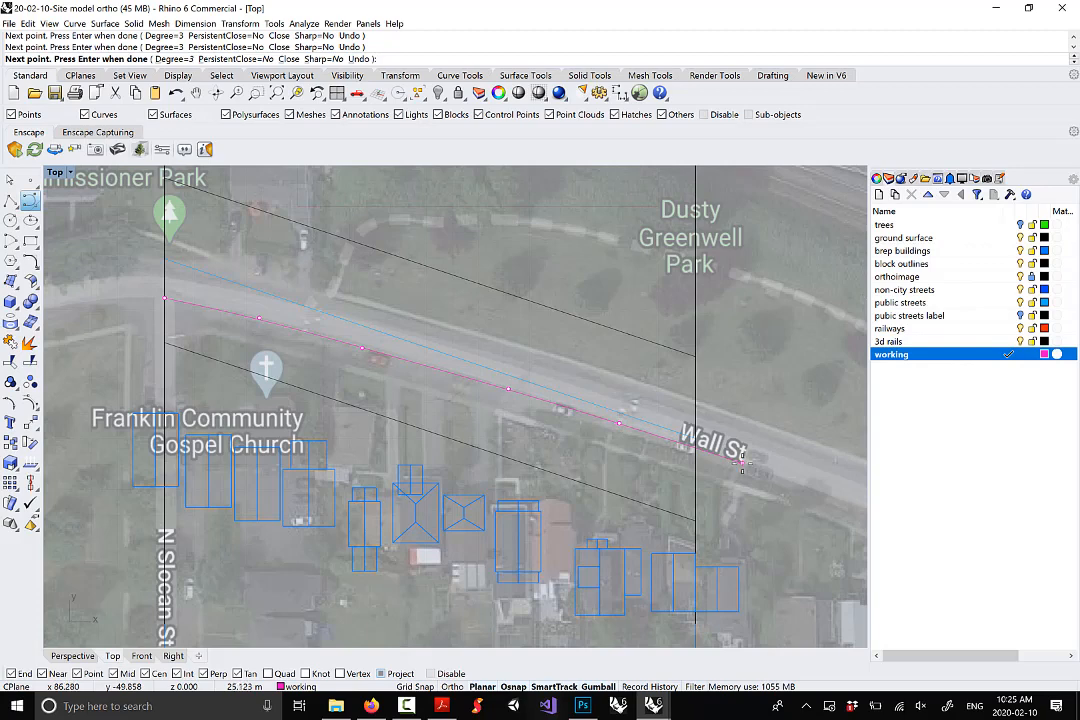
pyautogui.click(742, 463)
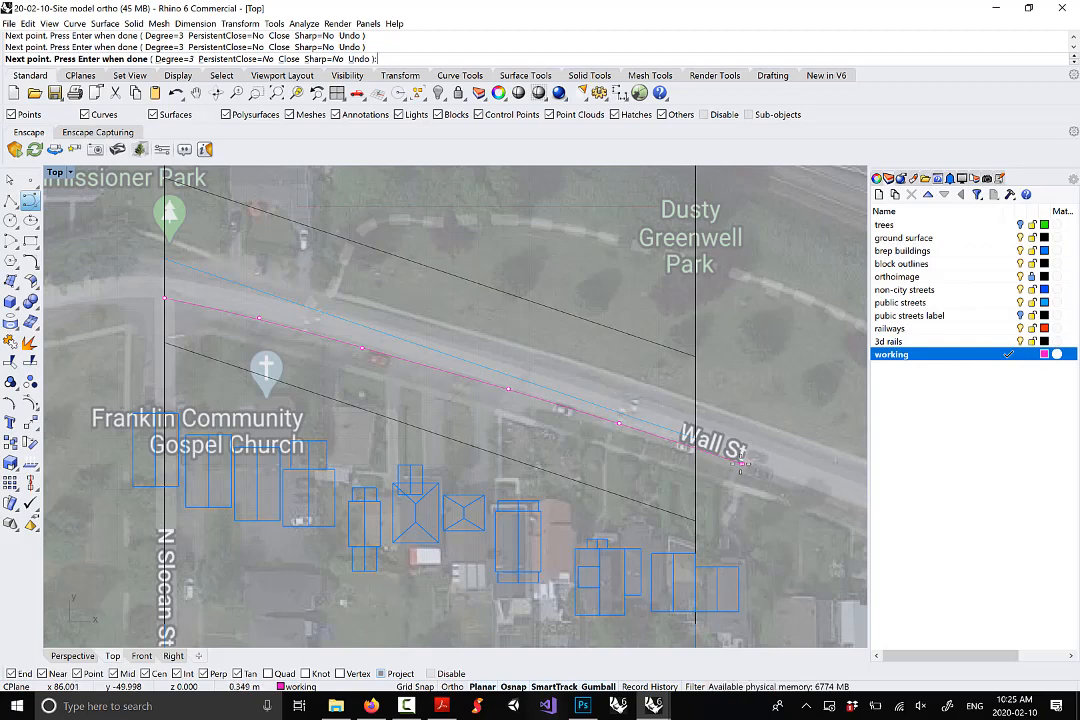
pyautogui.press('Return')
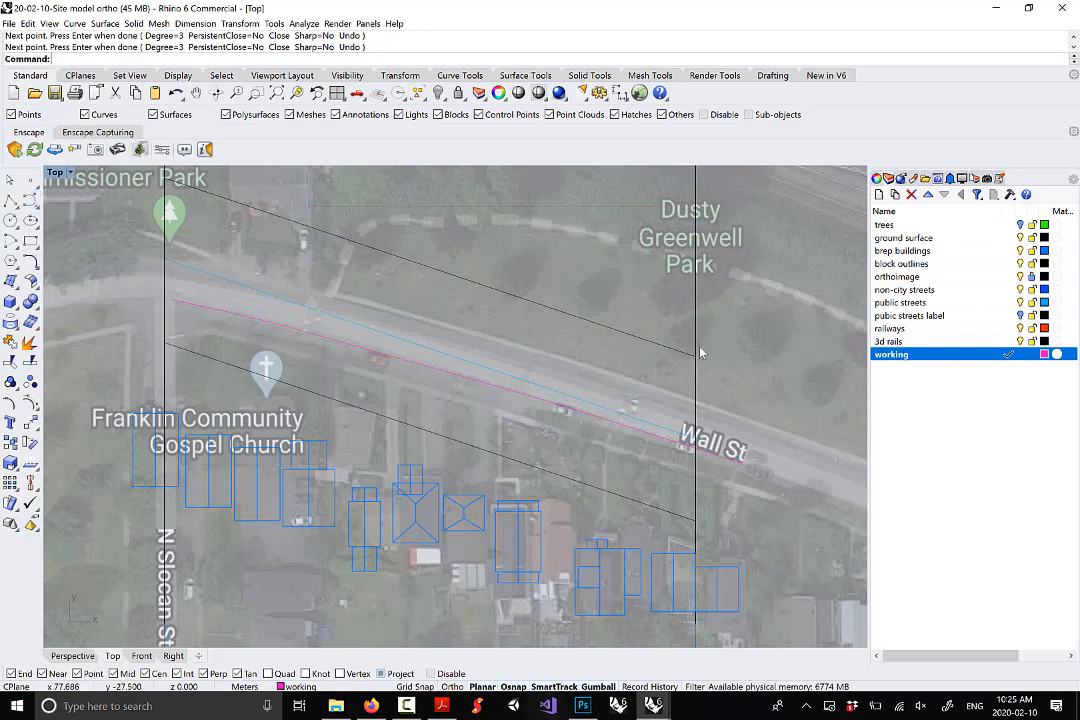
# Extend the traced Wall St curve slightly beyond the site's west boundary by moving its starting control point outward
pyautogui.click(702, 398)
pyautogui.click(712, 434)
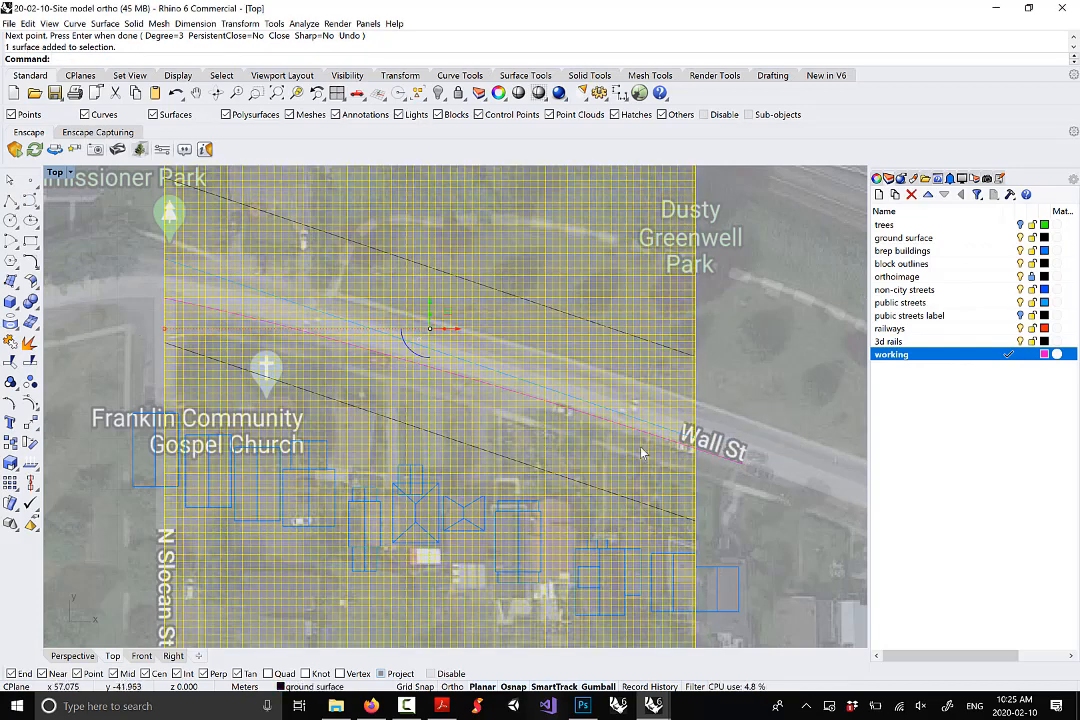
pyautogui.press('Escape')
pyautogui.click(170, 301)
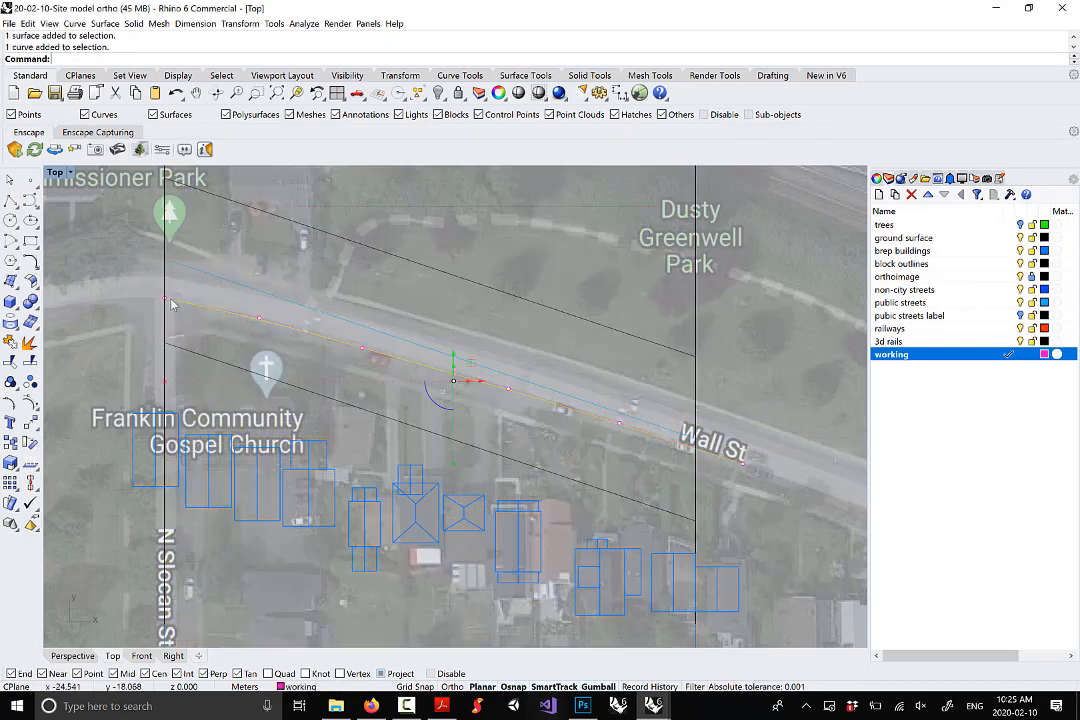
pyautogui.scroll(3, 163, 305)
pyautogui.scroll(-1, 167, 305)
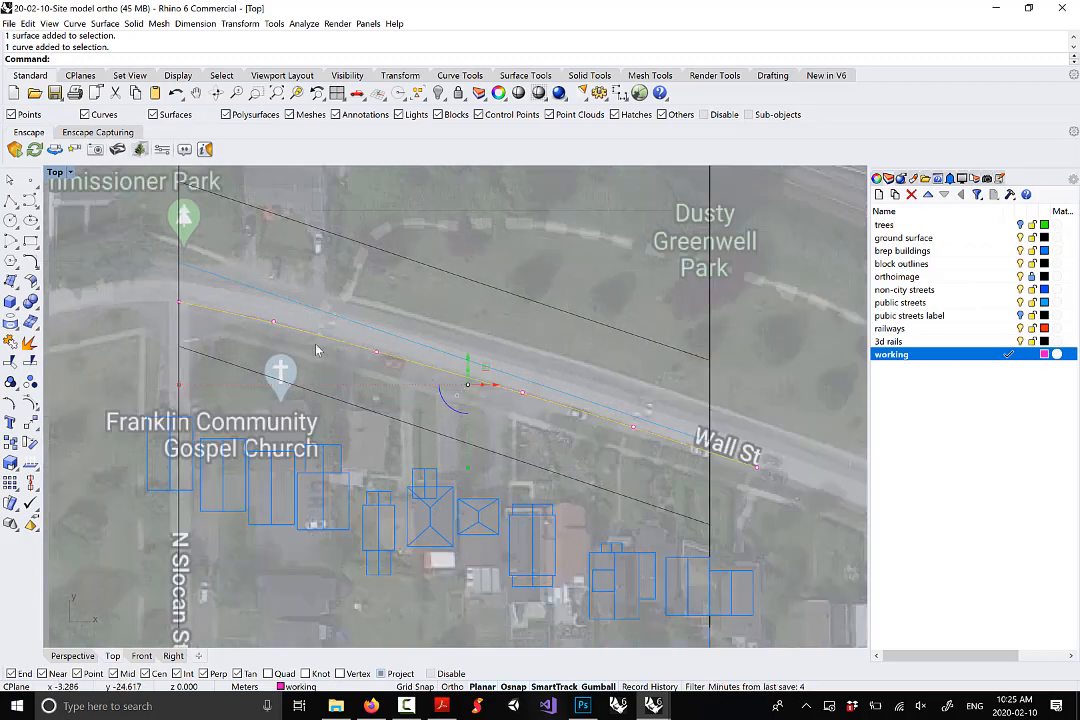
pyautogui.moveTo(180, 303)
pyautogui.mouseDown()
pyautogui.moveTo(150, 298)
pyautogui.moveTo(162, 297)
pyautogui.mouseUp()
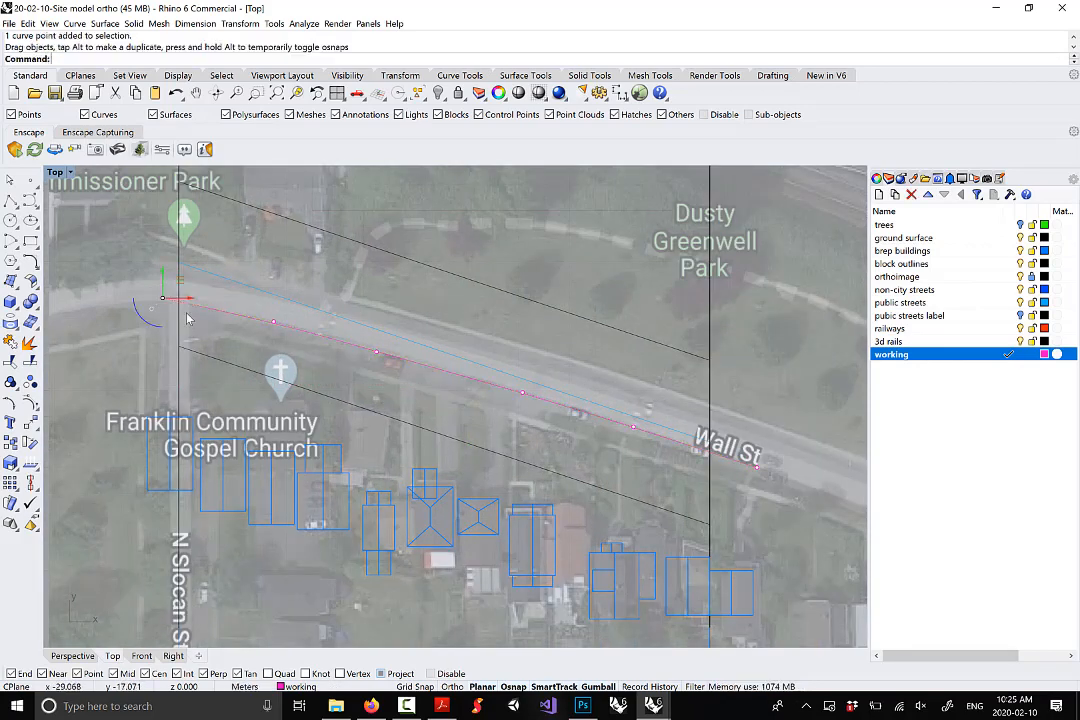
pyautogui.press('Escape')
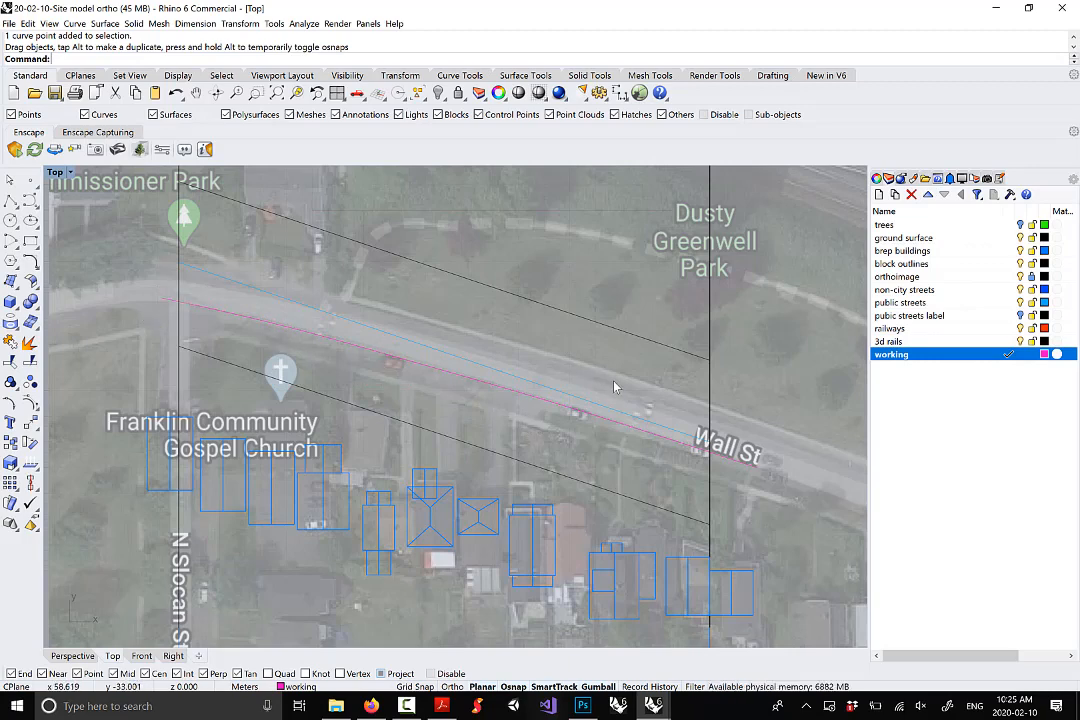
pyautogui.moveTo(605, 383); pyautogui.dragTo(573, 355, button='right')
pyautogui.scroll(3, 567, 409)
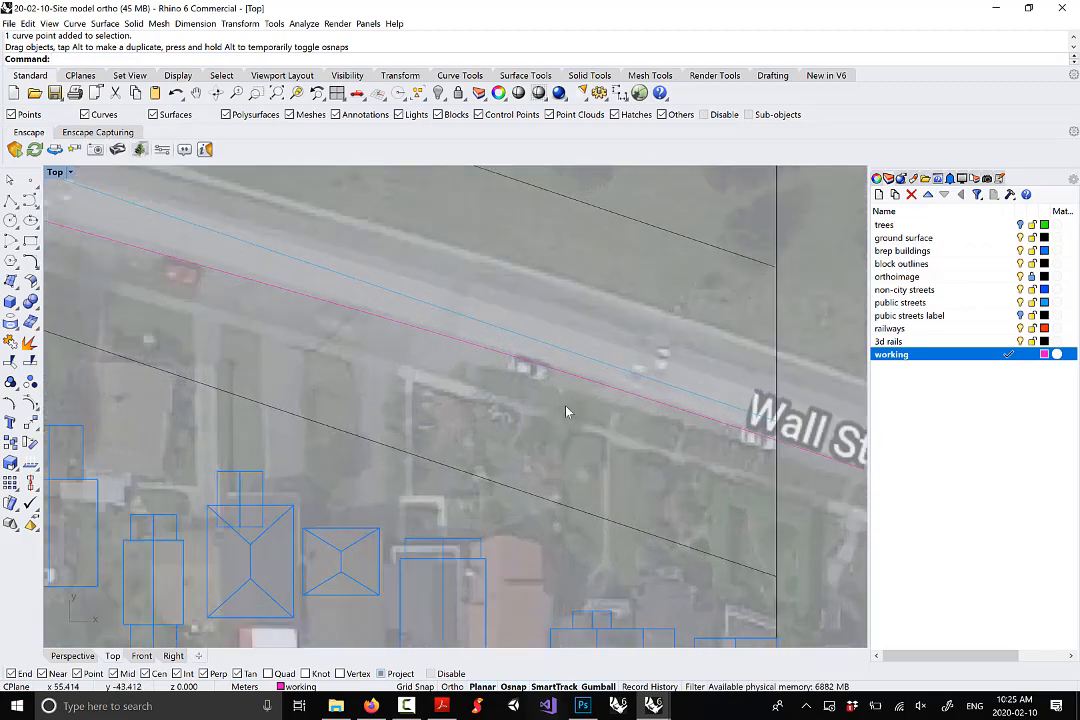
# Start offsetting the traced southern Wall St curve and pick an offset distance of about 9.4 m across the road to its northern edge
pyautogui.scroll(-1, 601, 390)
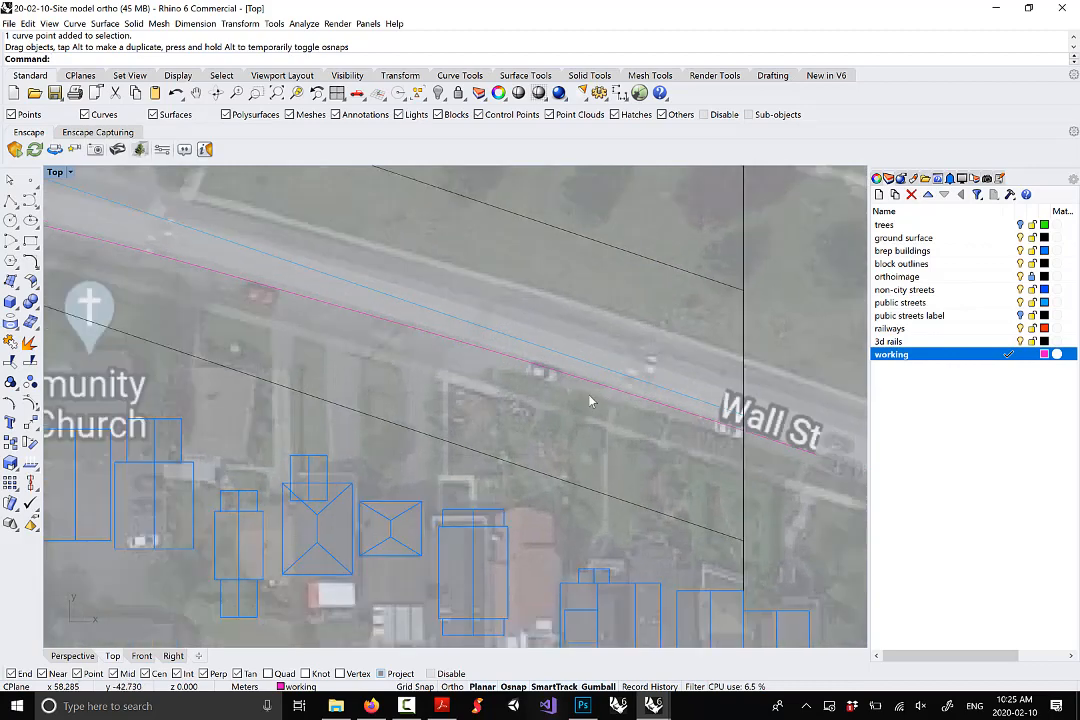
pyautogui.scroll(-1, 601, 390)
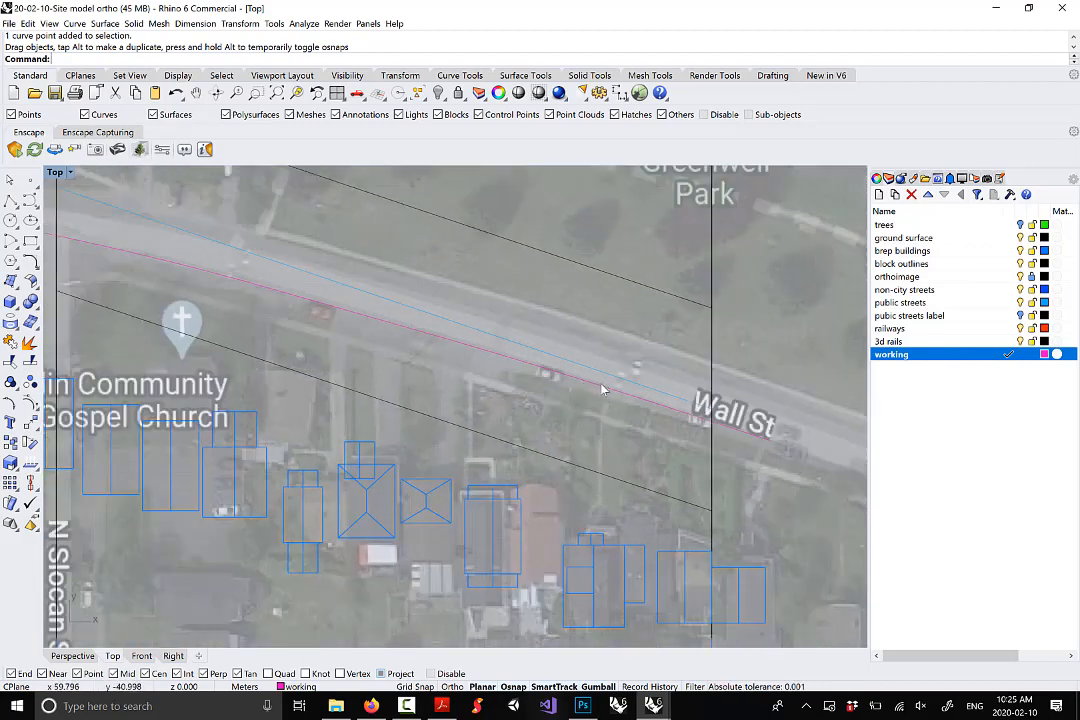
pyautogui.click(598, 390)
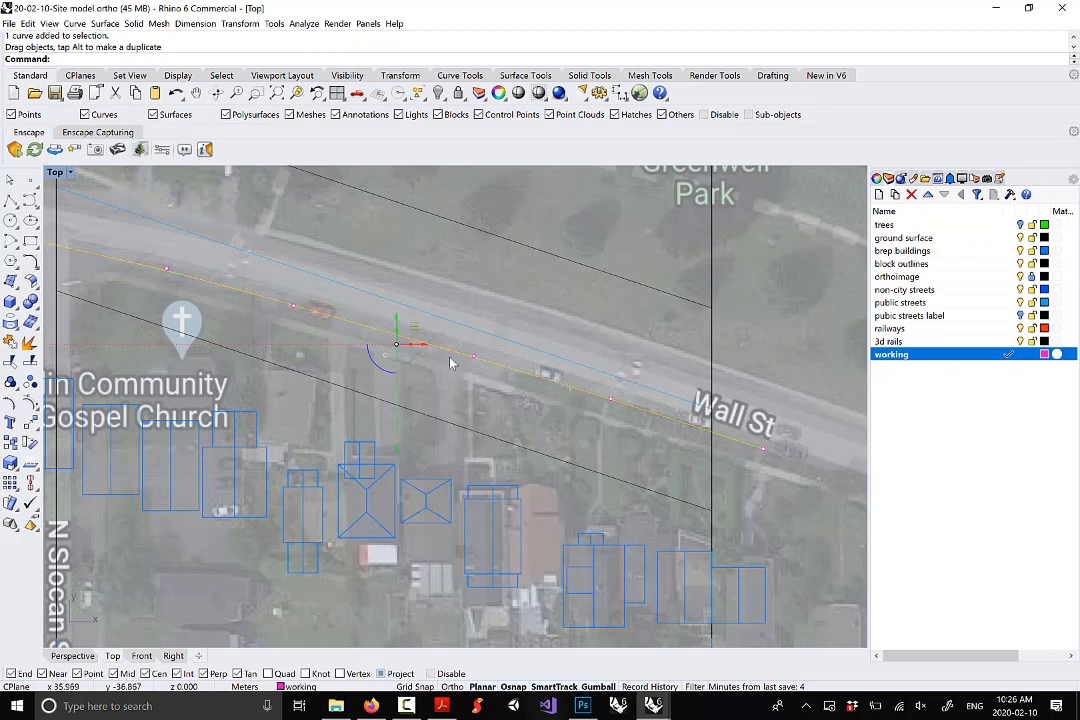
pyautogui.scroll(-2, 440, 362)
pyautogui.scroll(4, 190, 282)
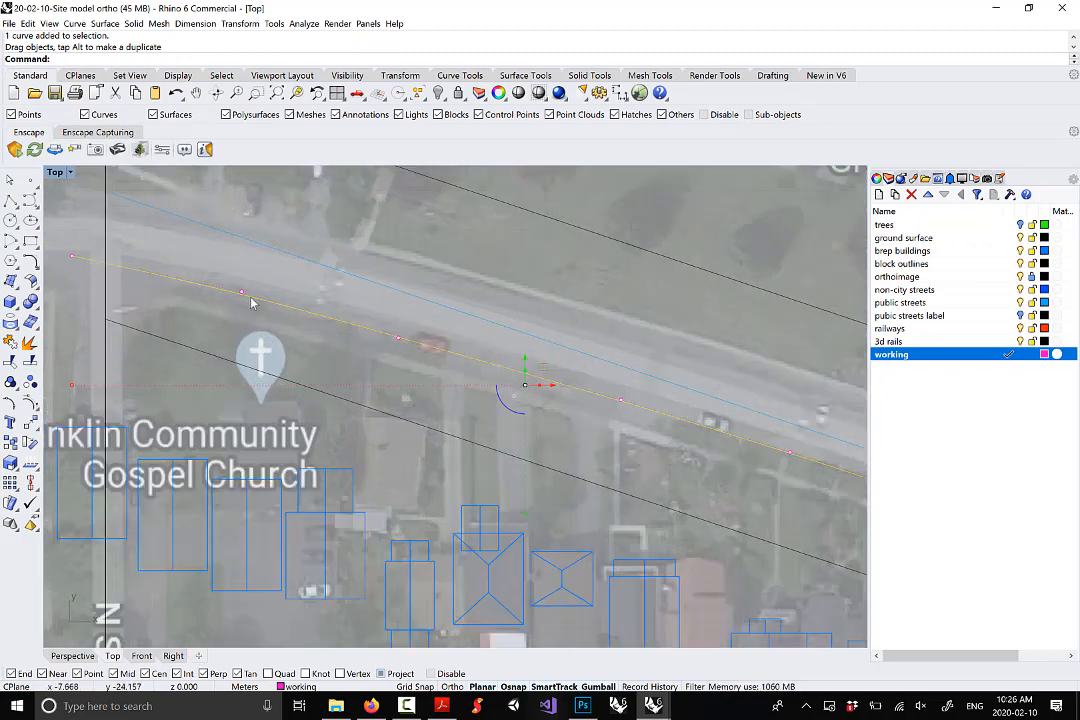
pyautogui.scroll(-2, 236, 299)
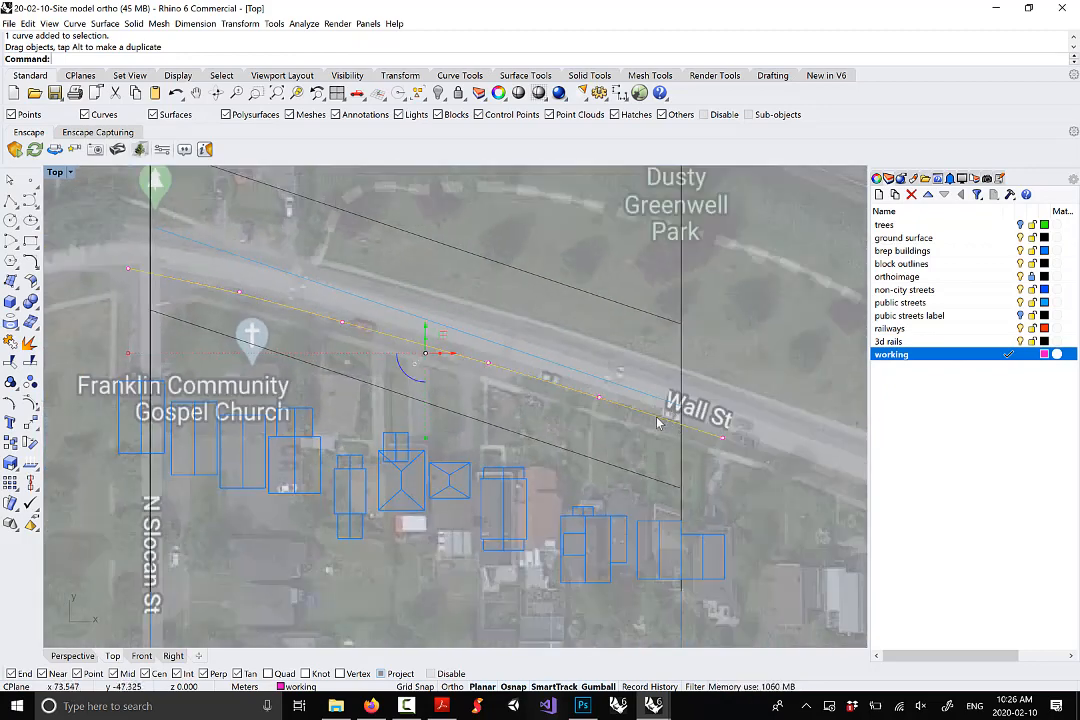
pyautogui.scroll(1, 574, 342)
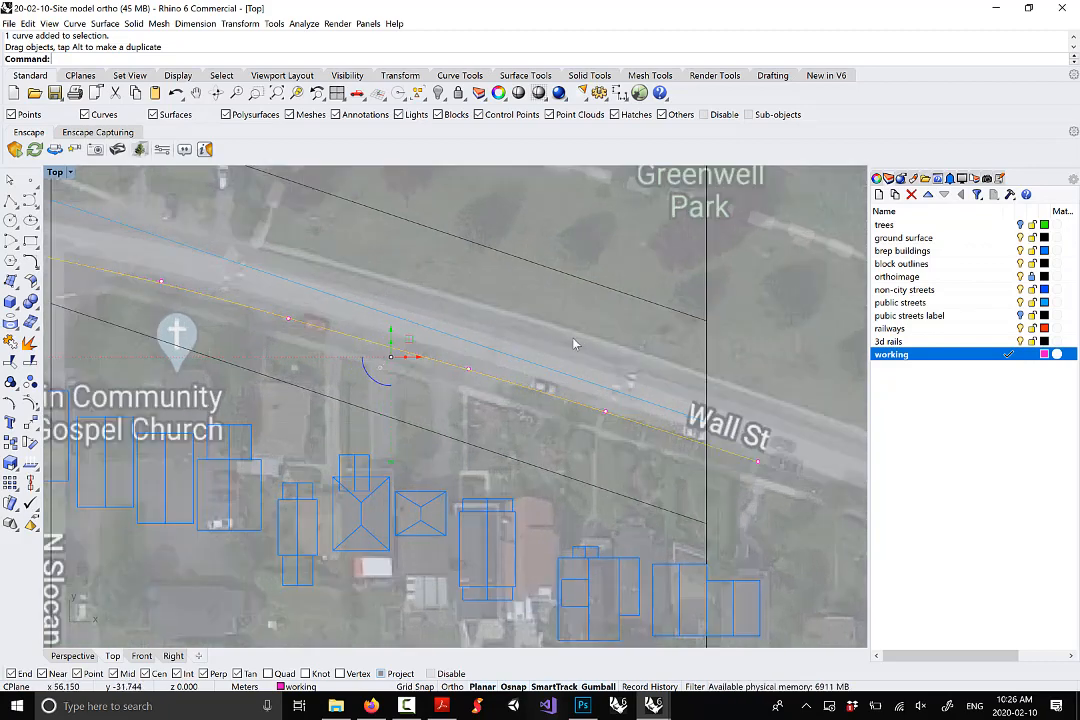
pyautogui.scroll(-1, 528, 350)
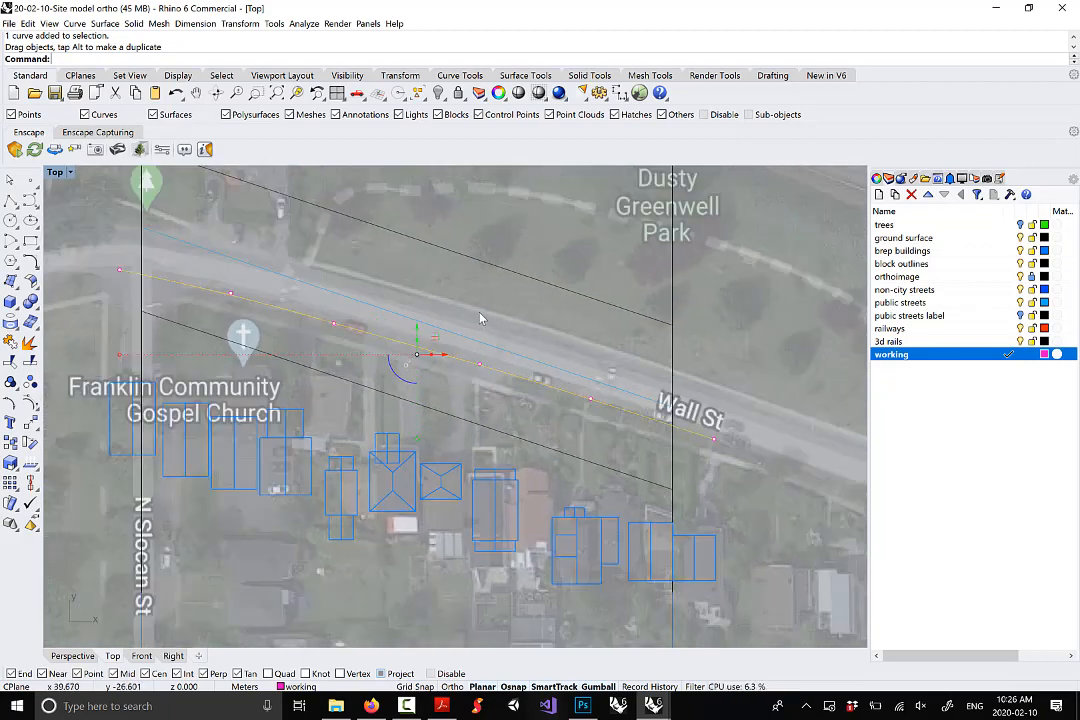
pyautogui.write('Offset')
pyautogui.press('Return')
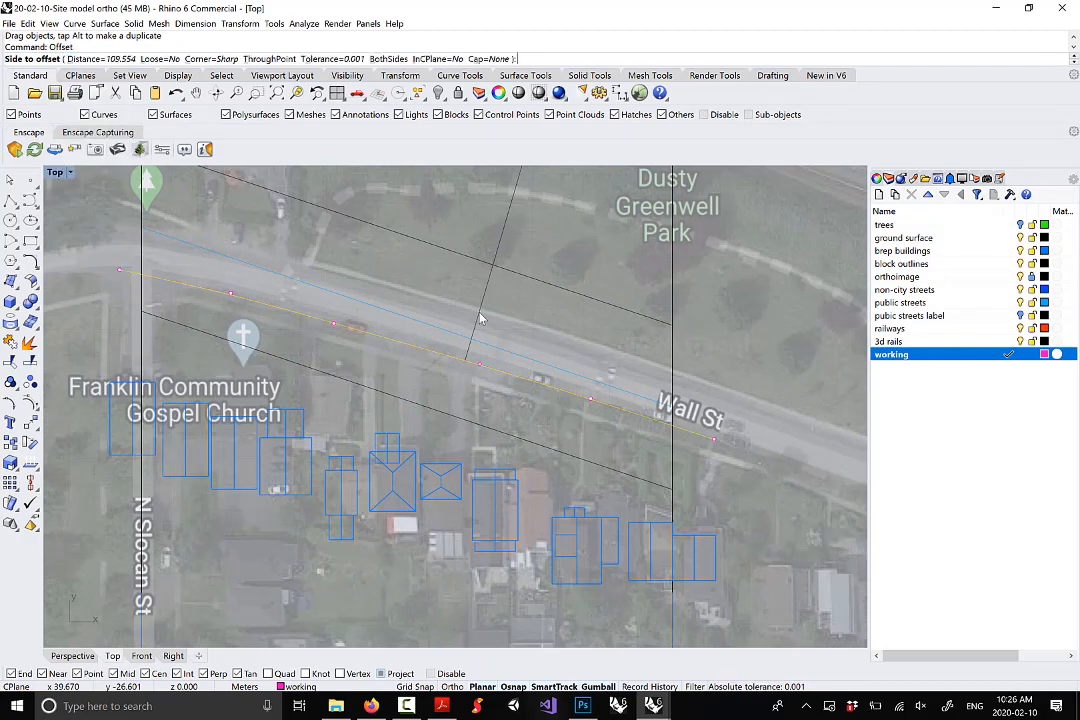
pyautogui.scroll(3, 585, 350)
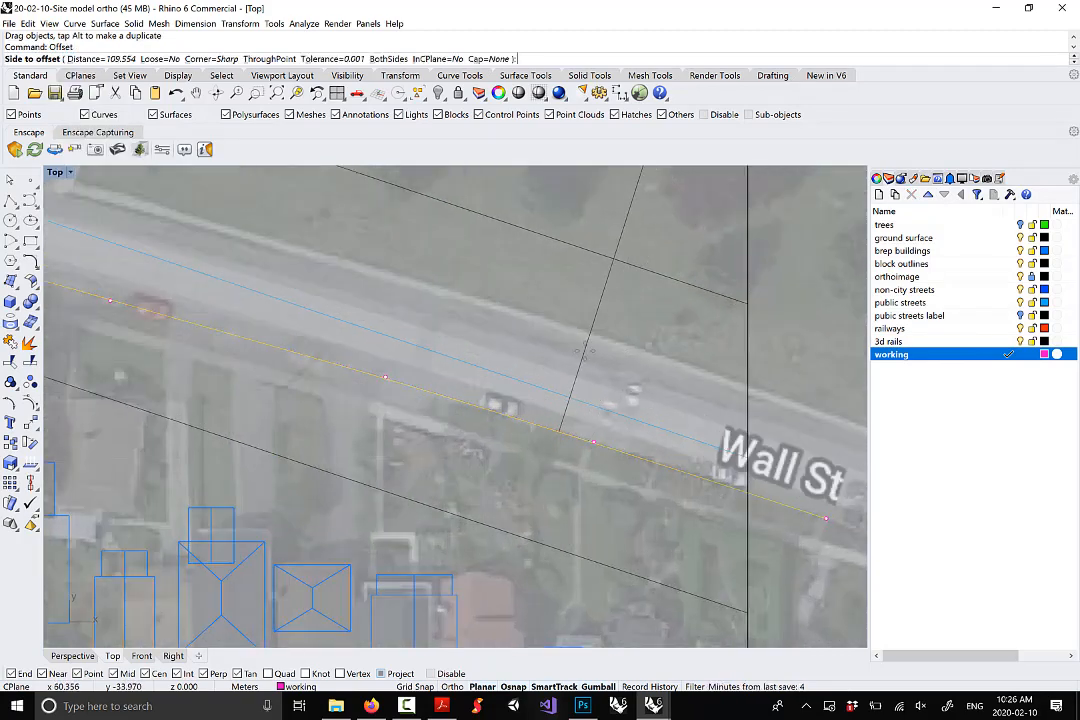
pyautogui.write('d')
pyautogui.press('Return')
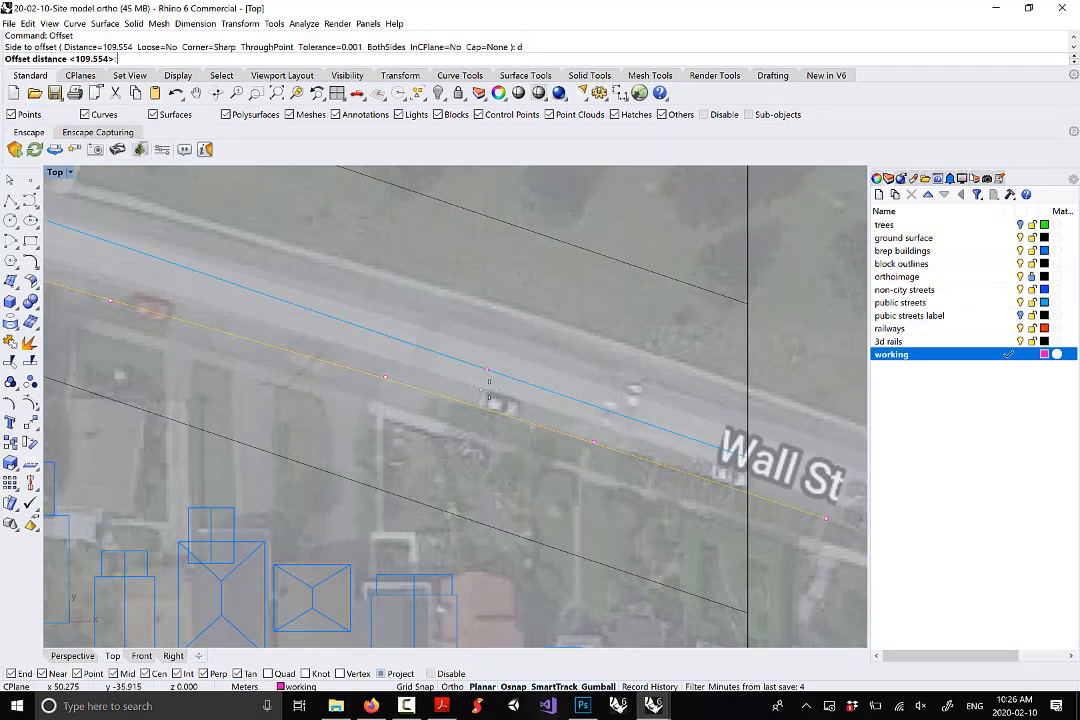
pyautogui.click(493, 405)
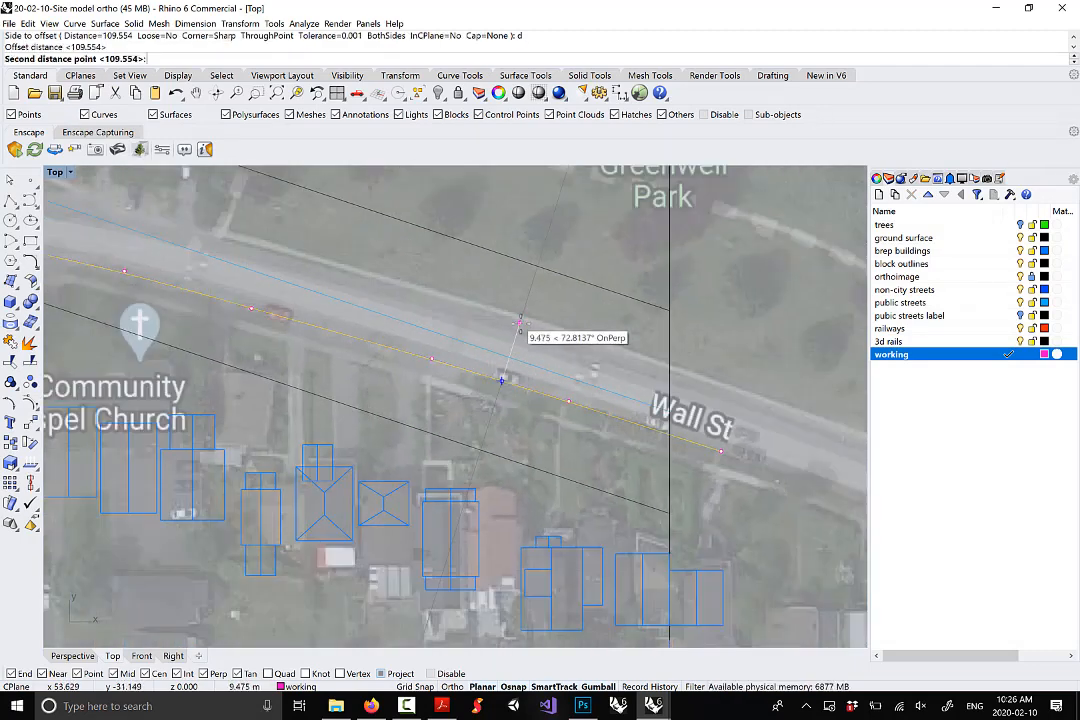
pyautogui.click(520, 324)
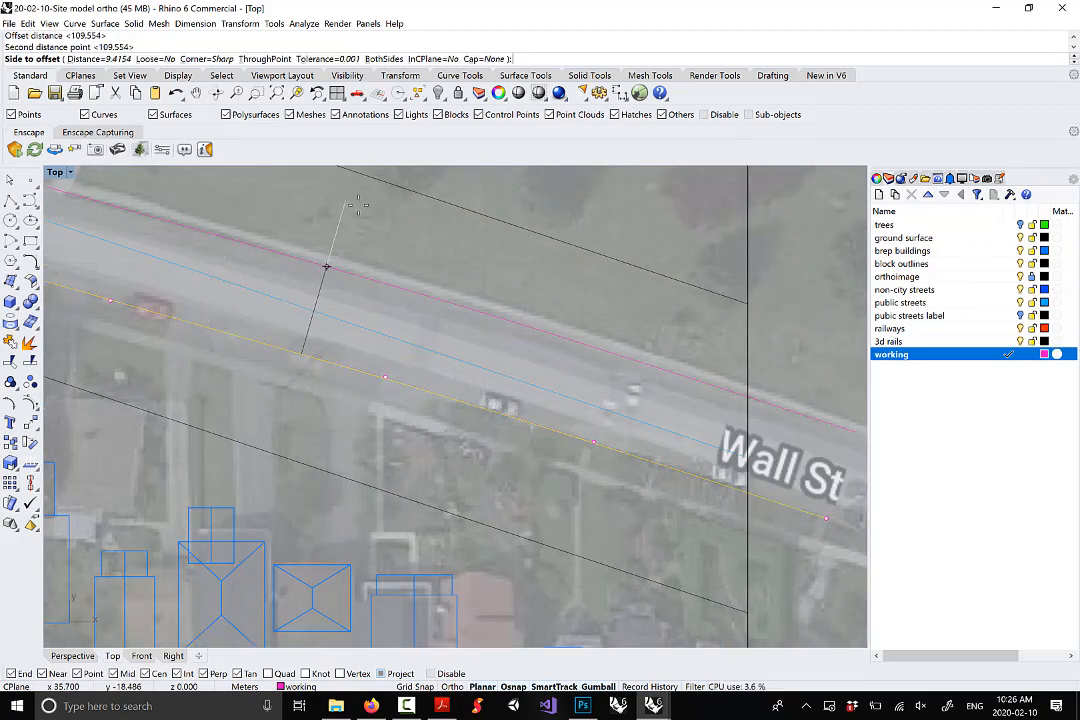
# Set the offset distance to 9.5 m and place the offset curve along the northern edge of Wall St
pyautogui.scroll(-5, 345, 250)
pyautogui.scroll(3, 265, 195)
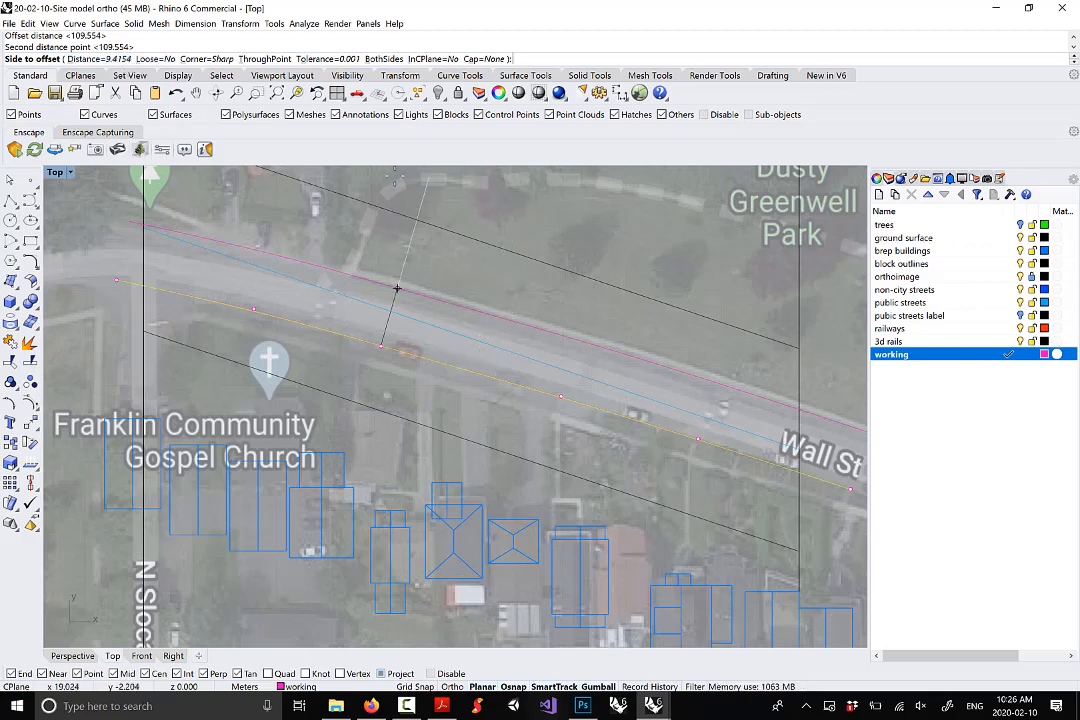
pyautogui.click(113, 59)
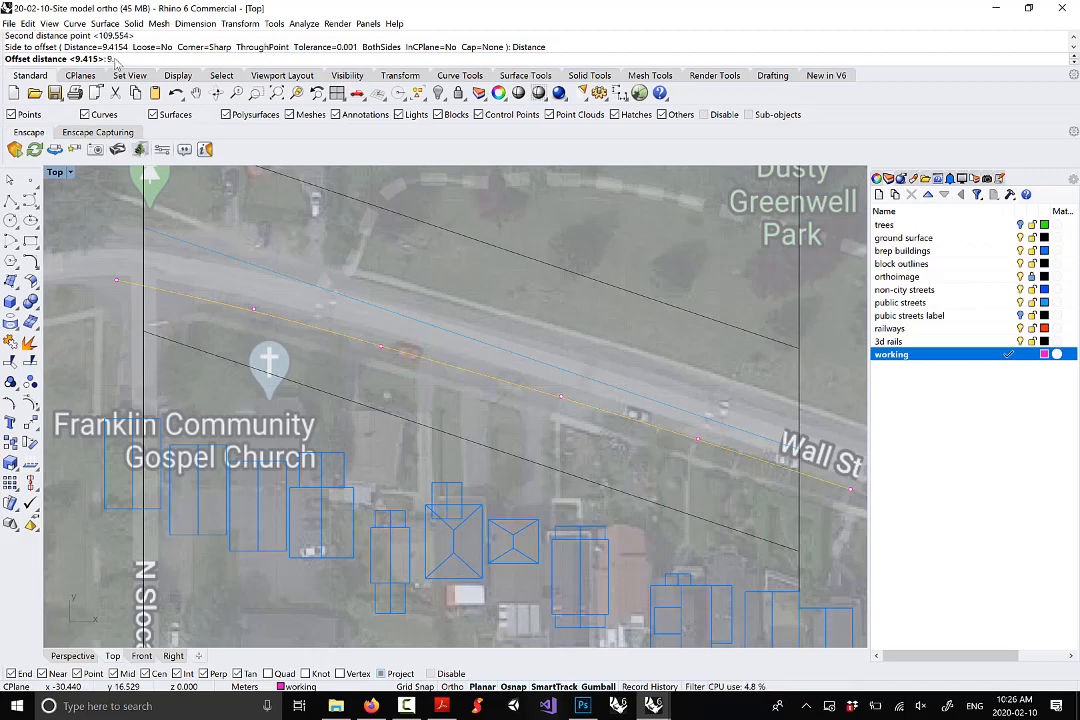
pyautogui.press('Return')
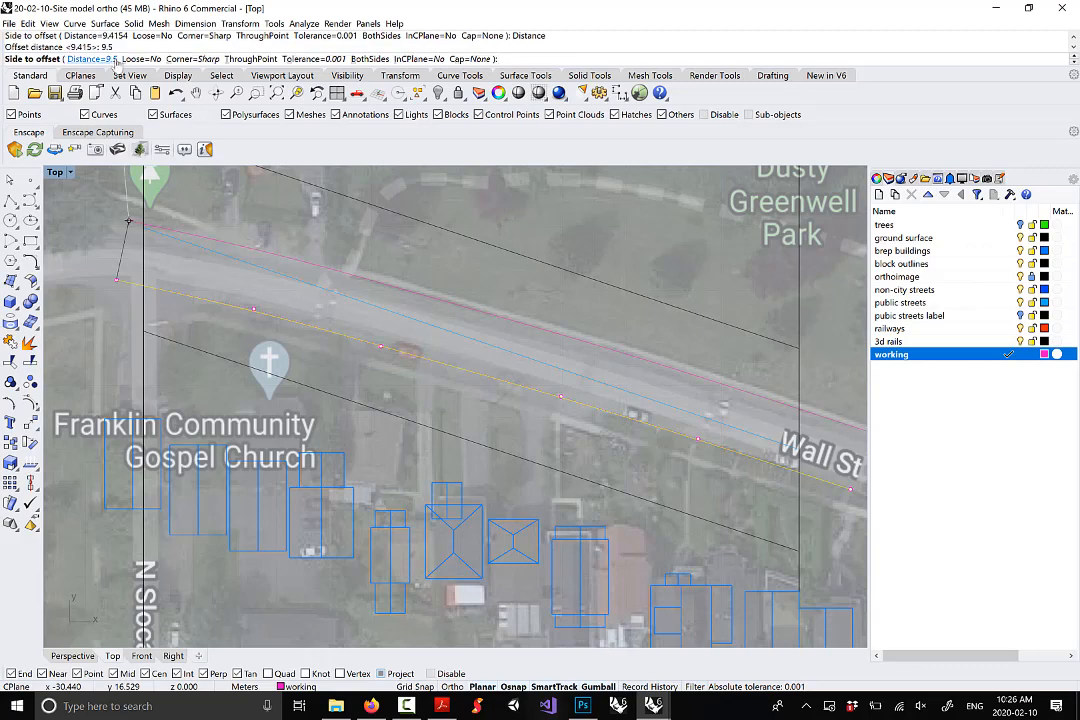
pyautogui.click(545, 265)
pyautogui.scroll(-3, 545, 265)
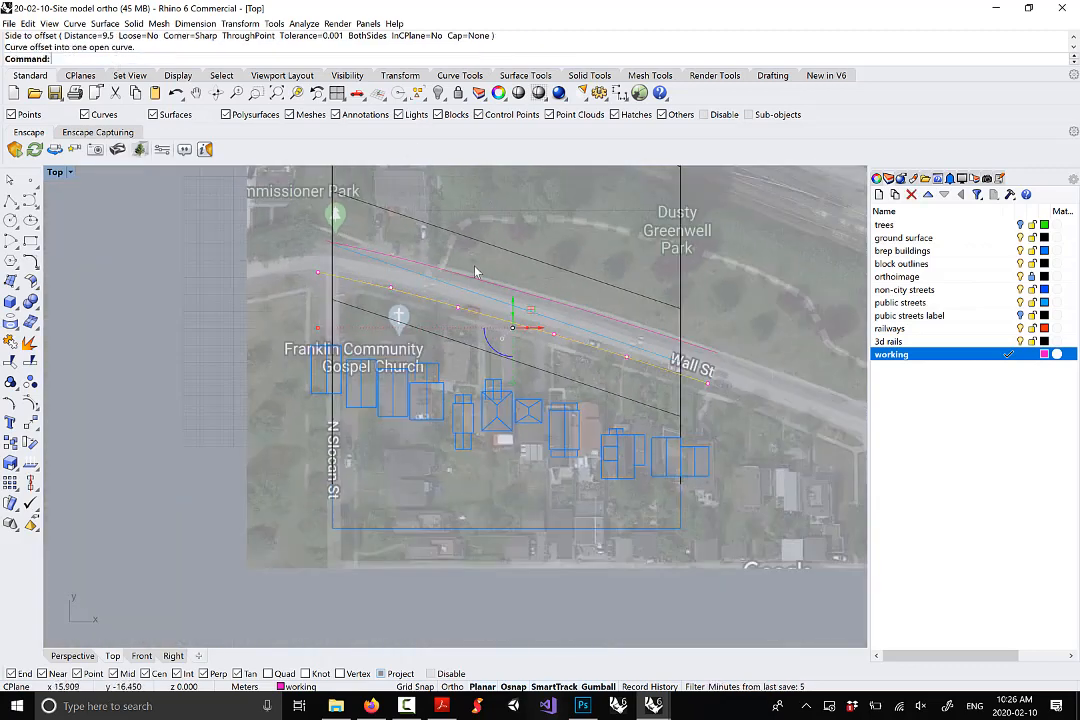
pyautogui.press('Escape')
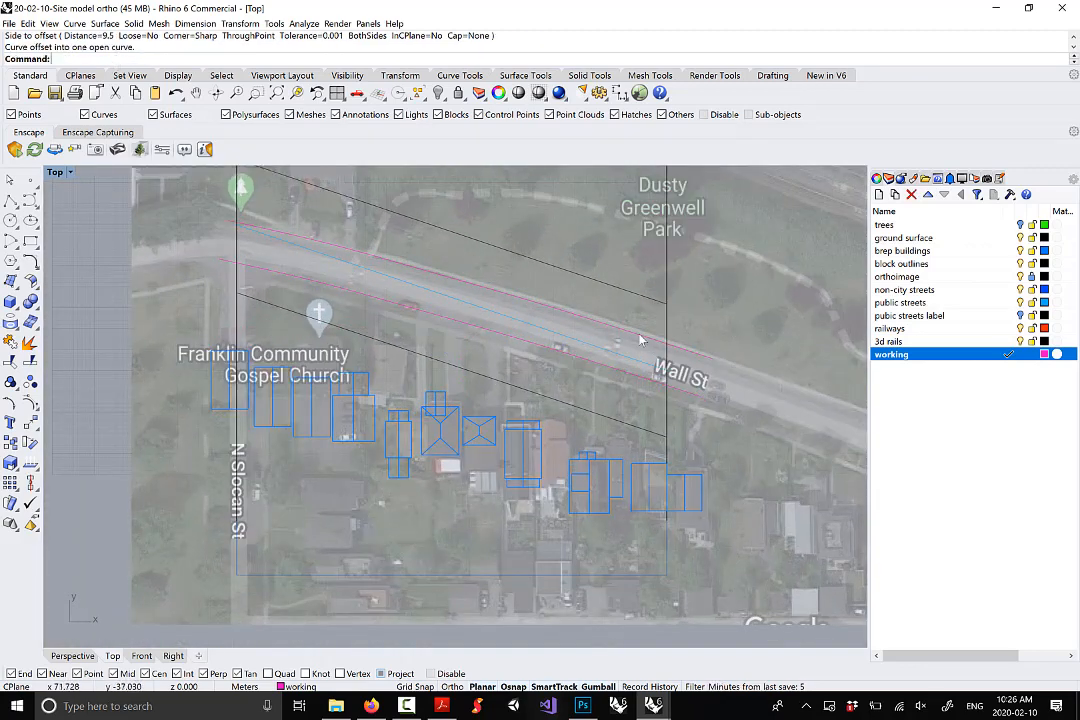
# Split the ground surface using the two magenta Wall St edge curves as cutting objects
pyautogui.moveTo(642, 340); pyautogui.dragTo(633, 358, button='right')
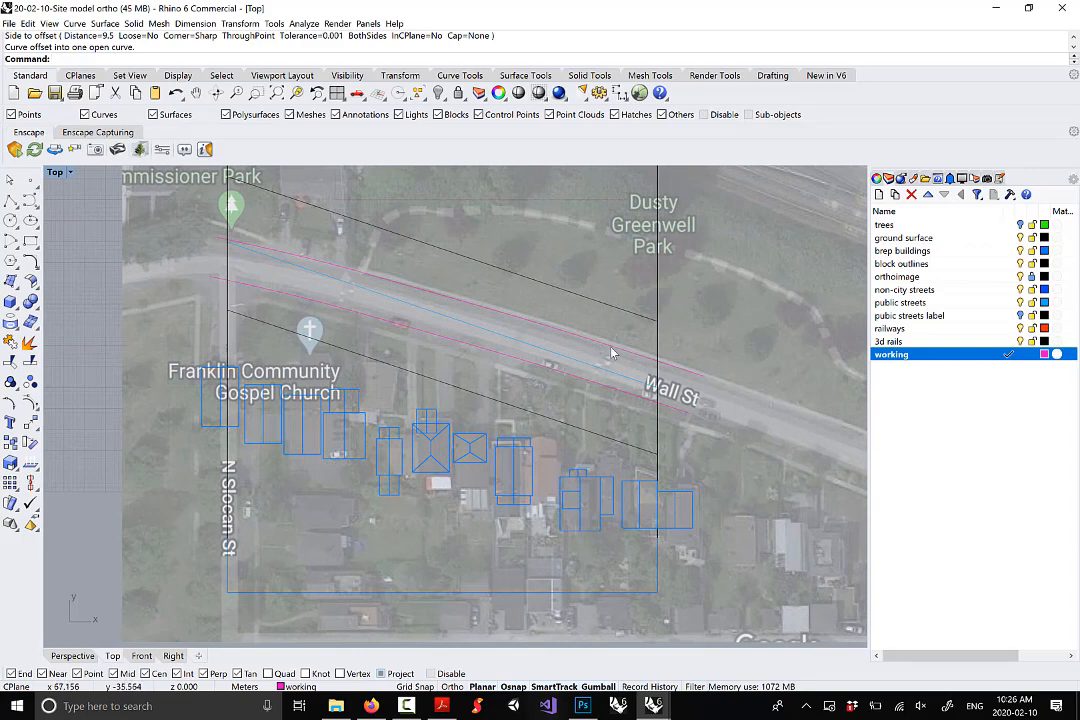
pyautogui.click(662, 385)
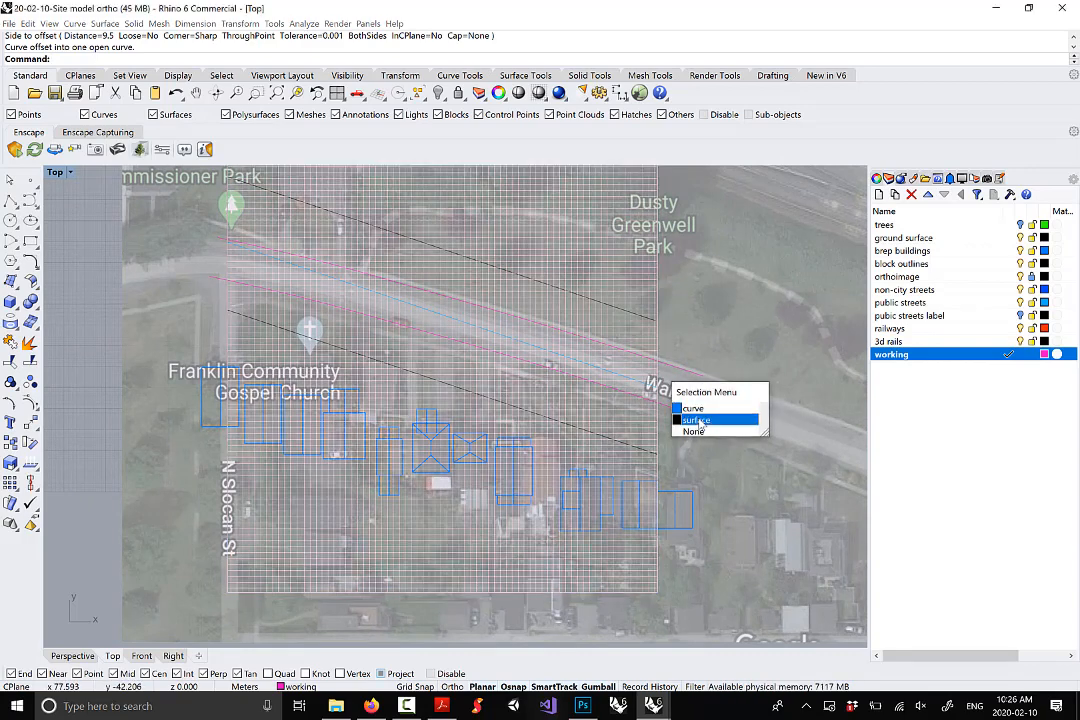
pyautogui.click(675, 415)
pyautogui.scroll(2, 675, 400)
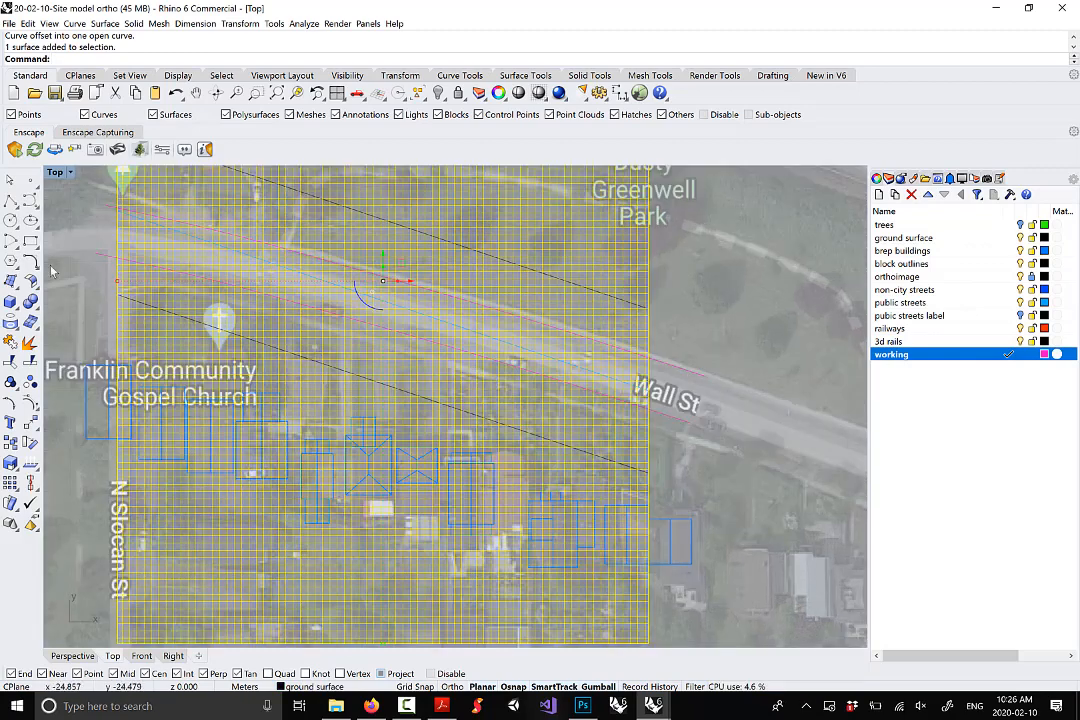
pyautogui.click(31, 366)
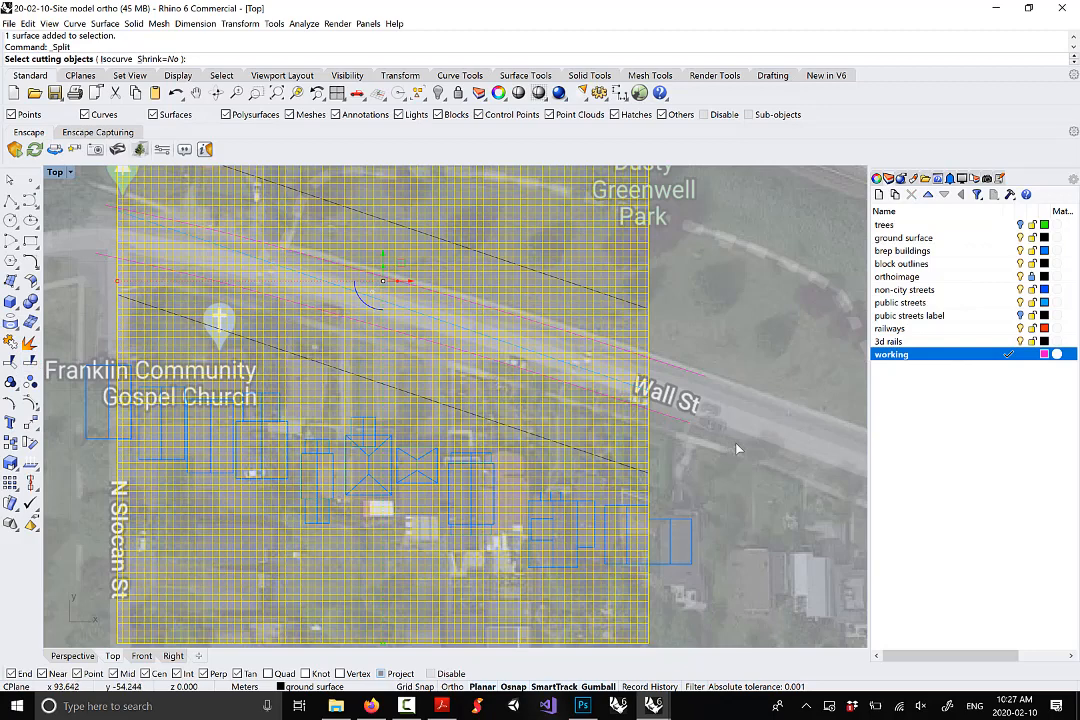
pyautogui.click(689, 401)
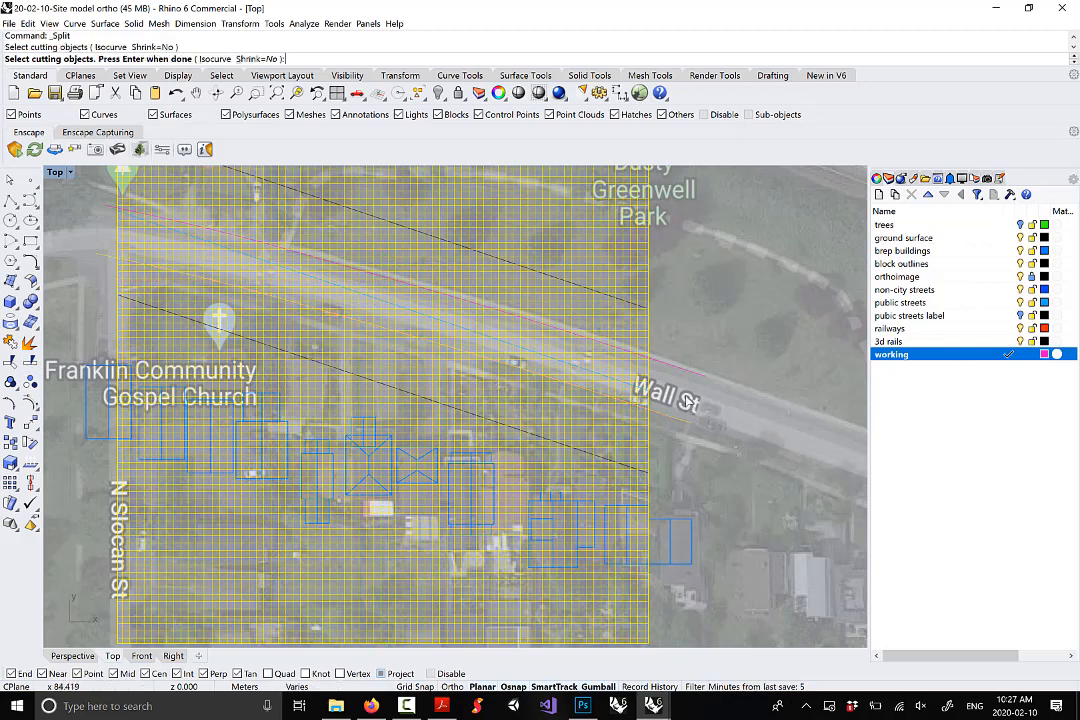
pyautogui.click(690, 378)
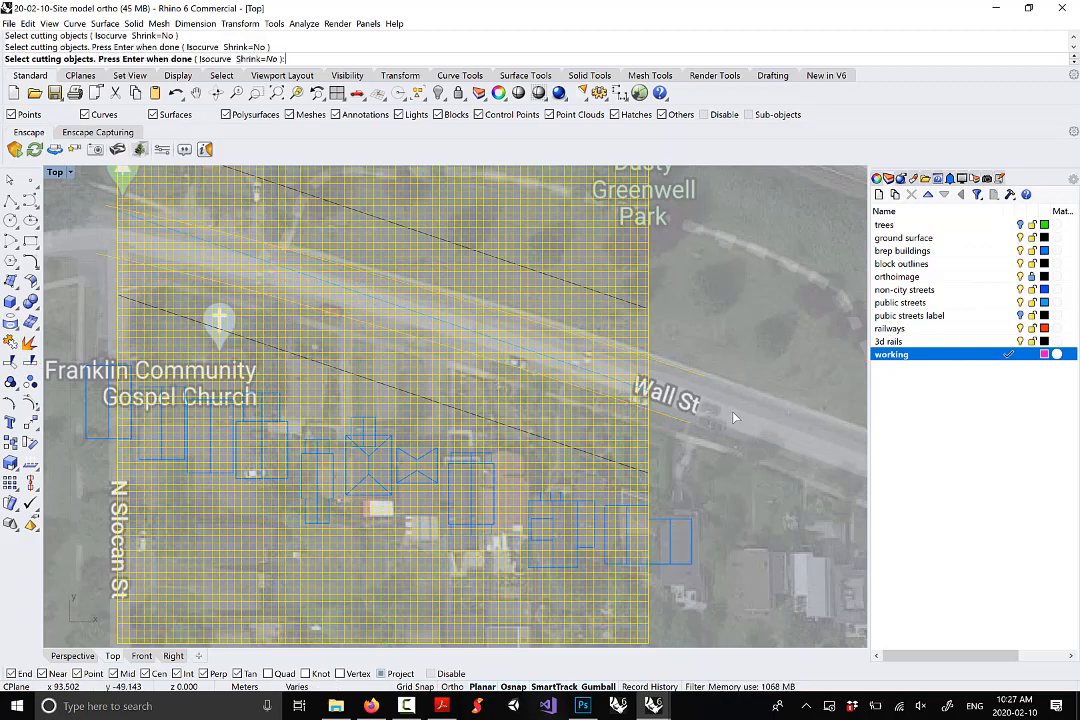
pyautogui.press('Return')
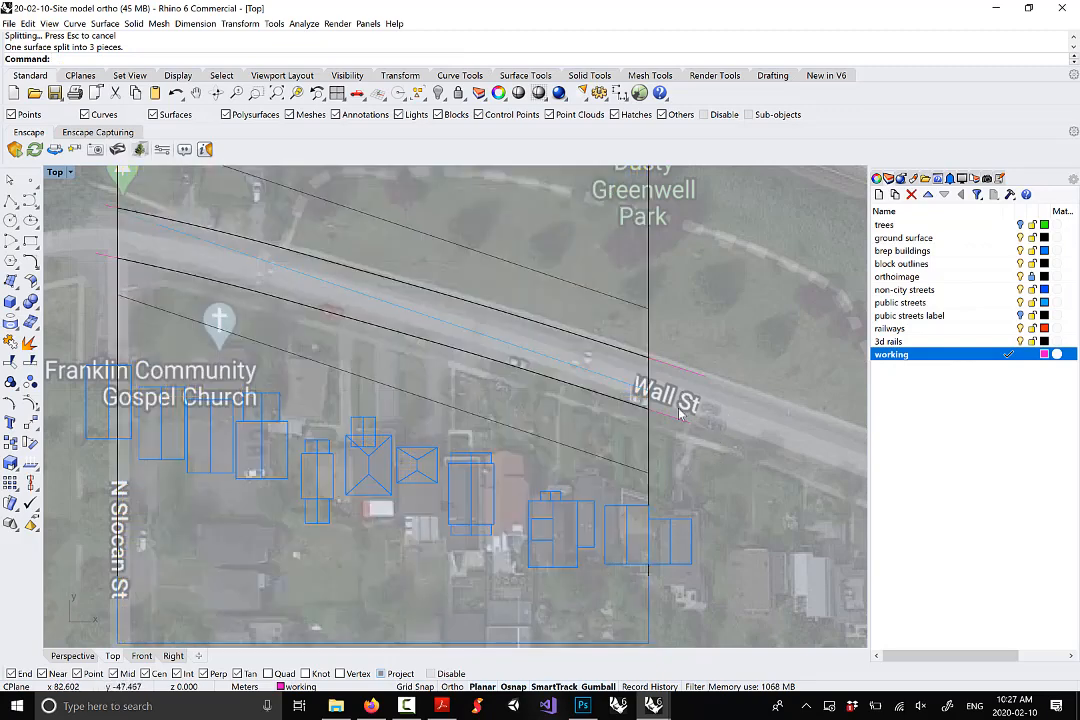
# Delete the two magenta Wall St edge curves from the working layer
pyautogui.click(685, 426)
pyautogui.press('Delete')
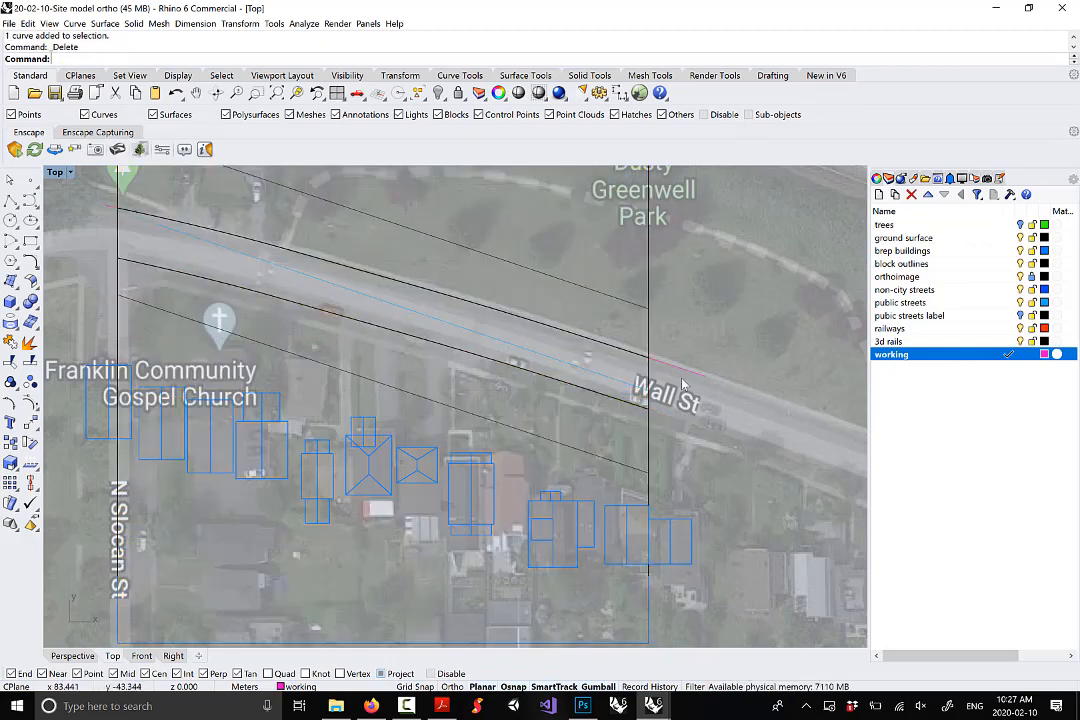
pyautogui.click(668, 385)
pyautogui.press('Delete')
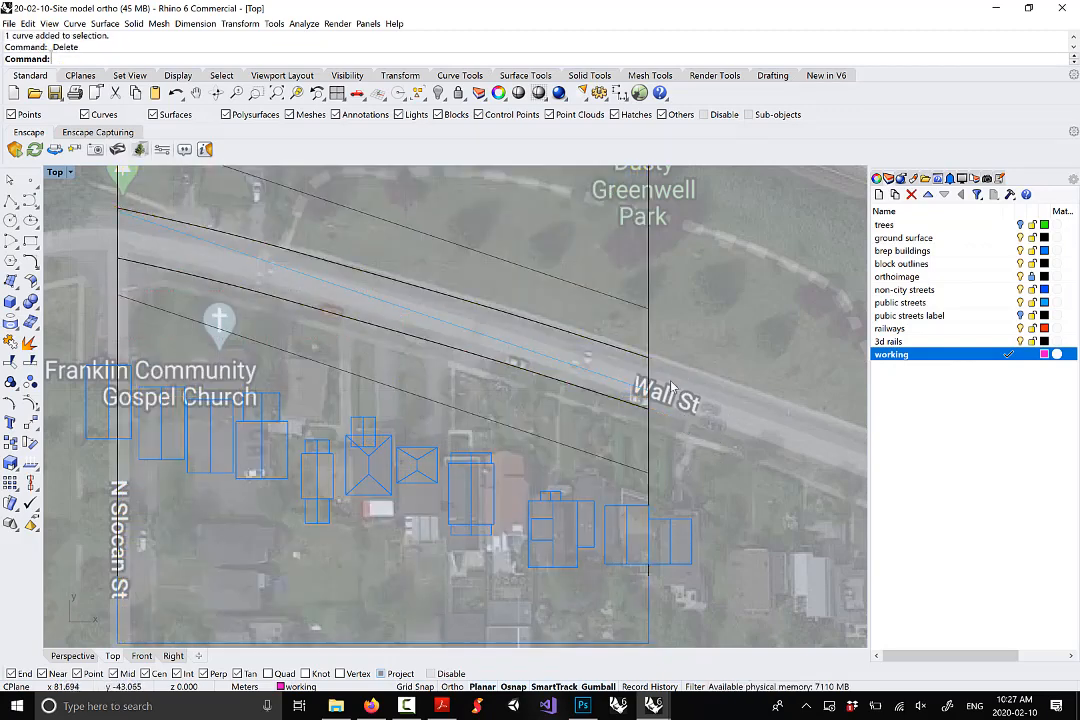
pyautogui.click(647, 382)
pyautogui.click(624, 398)
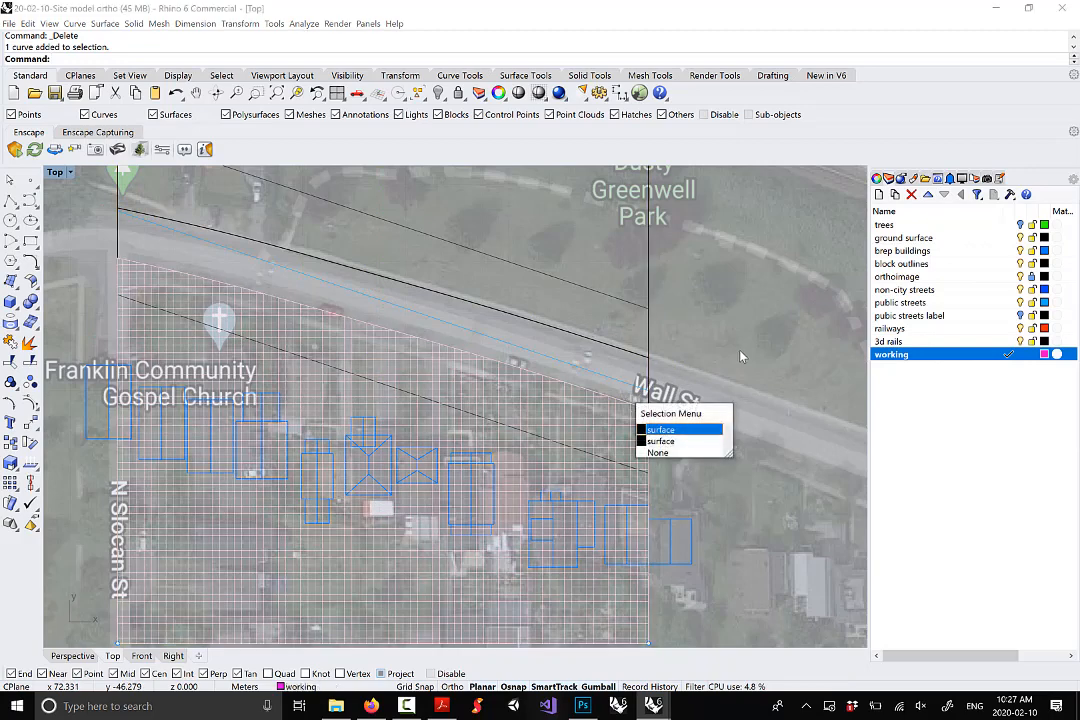
pyautogui.press('Escape')
# Lower the Wall St road strip surface vertically by 0.07 m in the perspective view
pyautogui.doubleClick(58, 175)
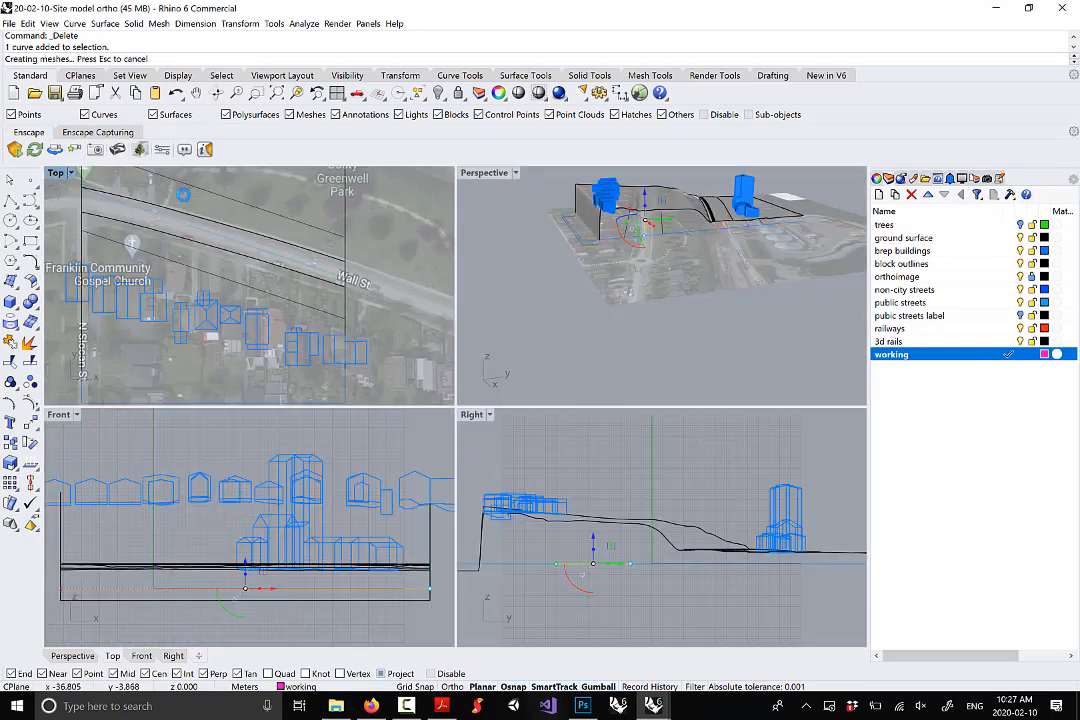
pyautogui.doubleClick(489, 172)
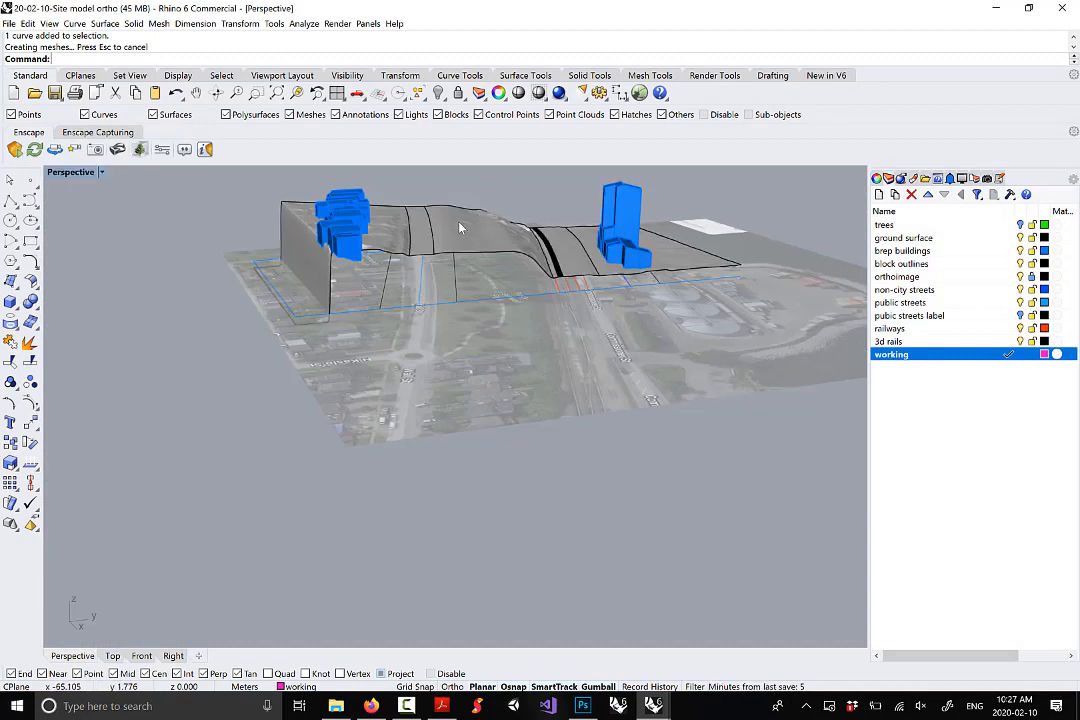
pyautogui.scroll(6, 432, 268)
pyautogui.scroll(-2, 449, 267)
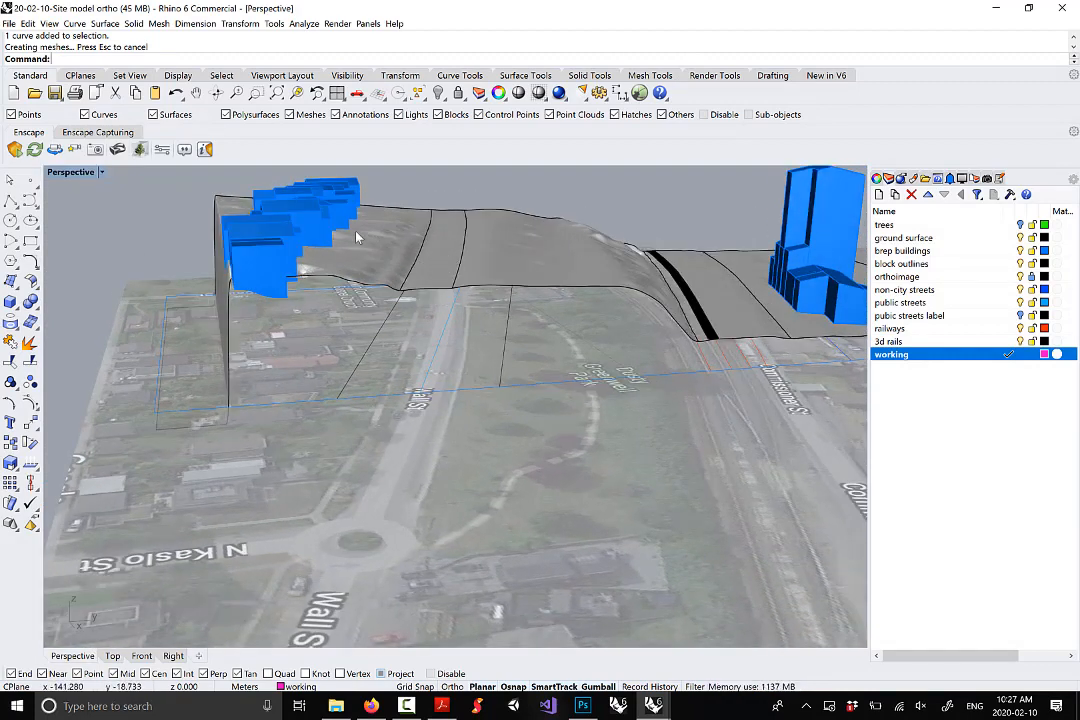
pyautogui.moveTo(432, 287); pyautogui.dragTo(509, 287, button='right')
pyautogui.scroll(5, 434, 275)
pyautogui.click(456, 283)
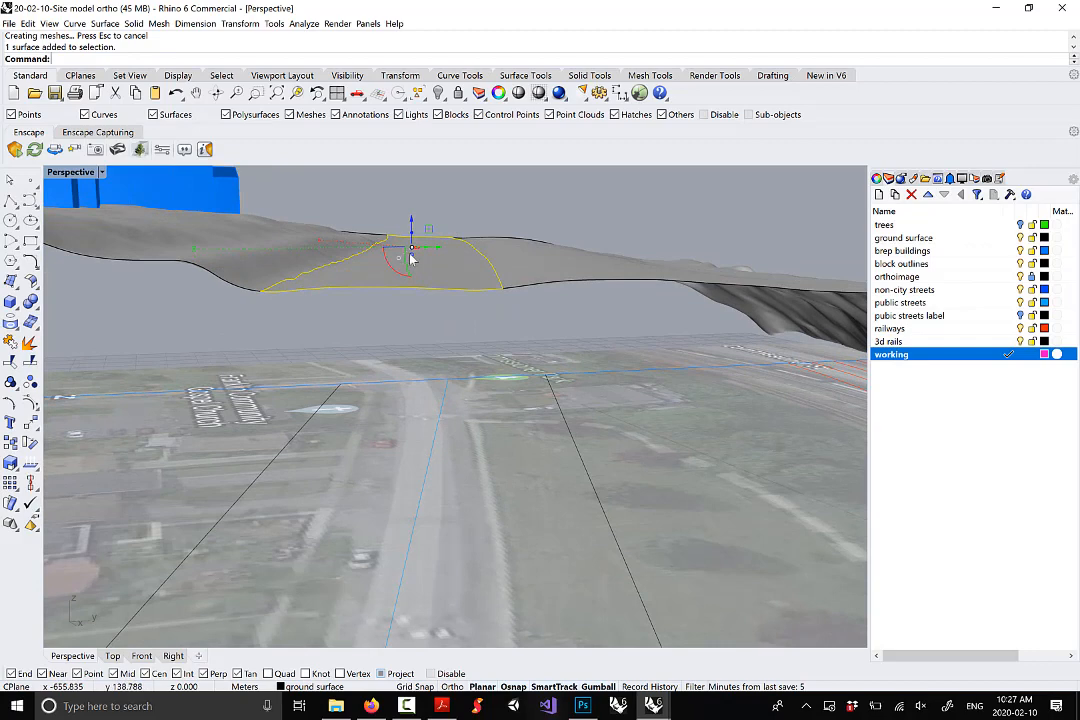
pyautogui.moveTo(381, 243); pyautogui.dragTo(398, 256, button='right')
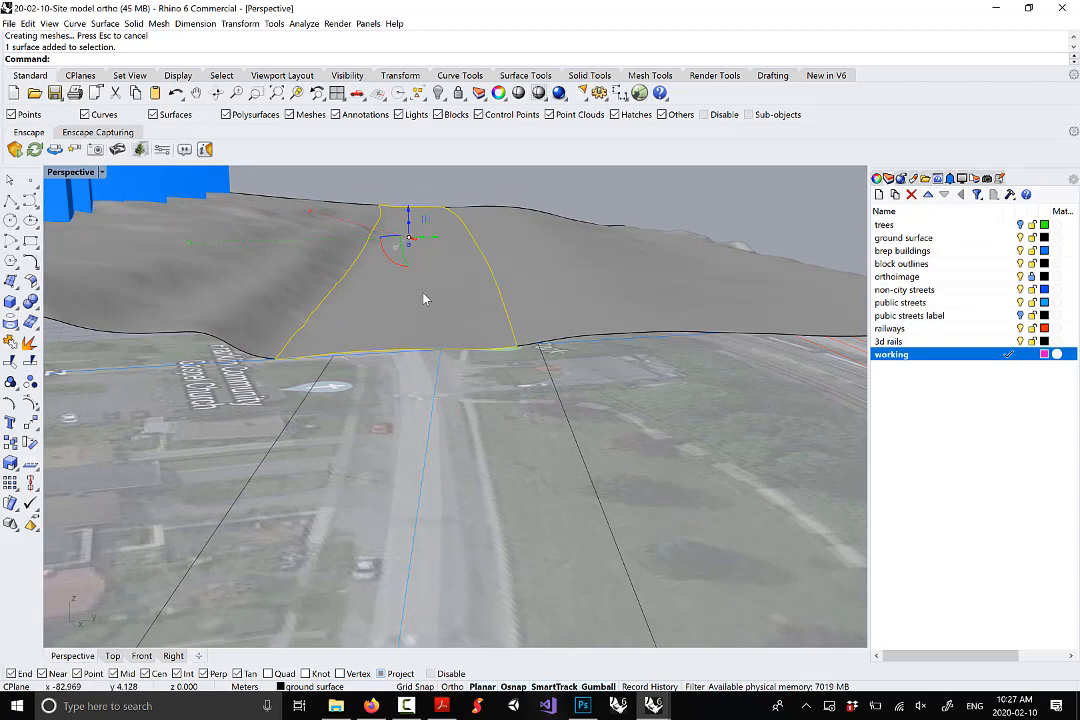
pyautogui.moveTo(424, 299); pyautogui.dragTo(431, 229, button='right')
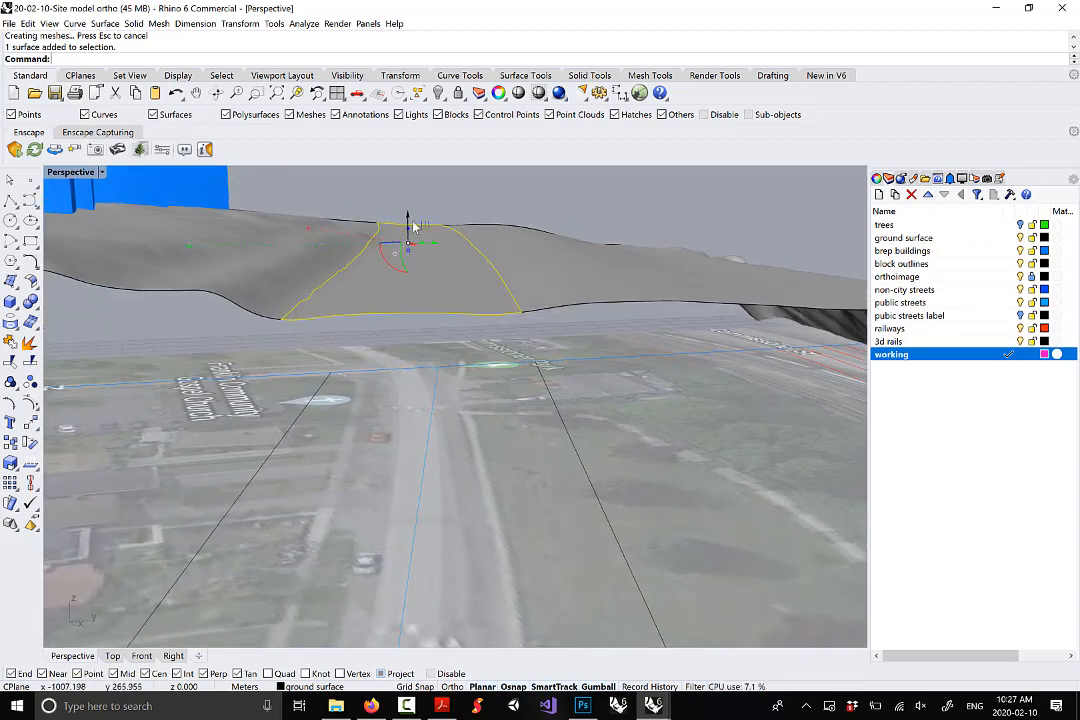
pyautogui.scroll(2, 405, 230)
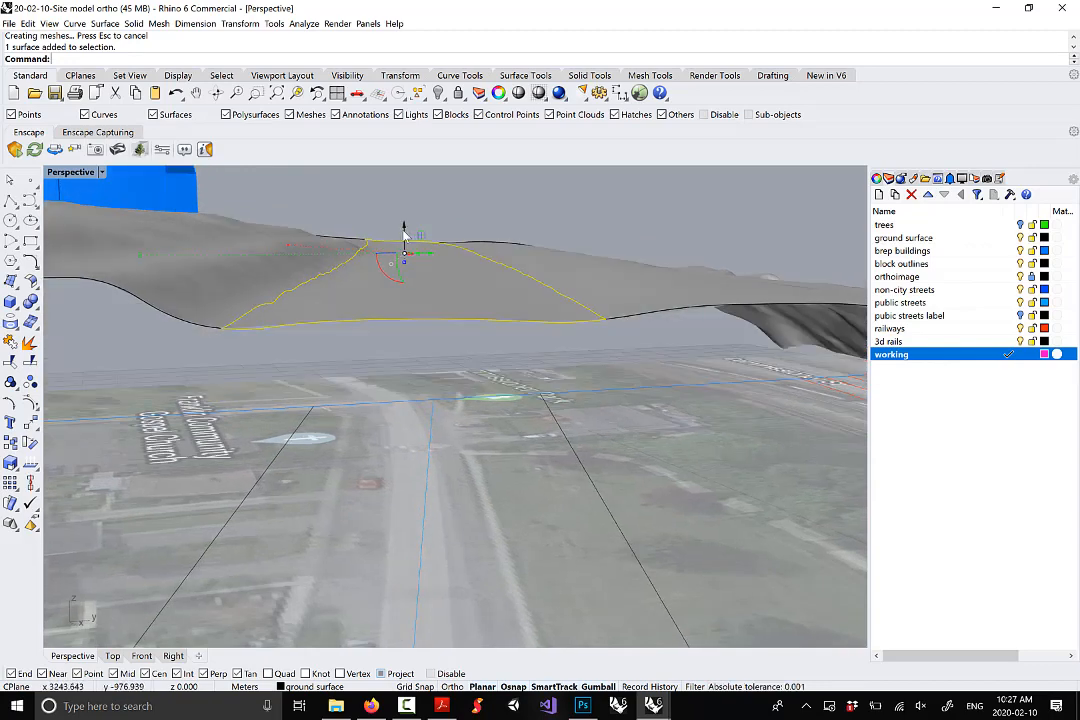
pyautogui.scroll(1, 404, 235)
pyautogui.click(404, 233)
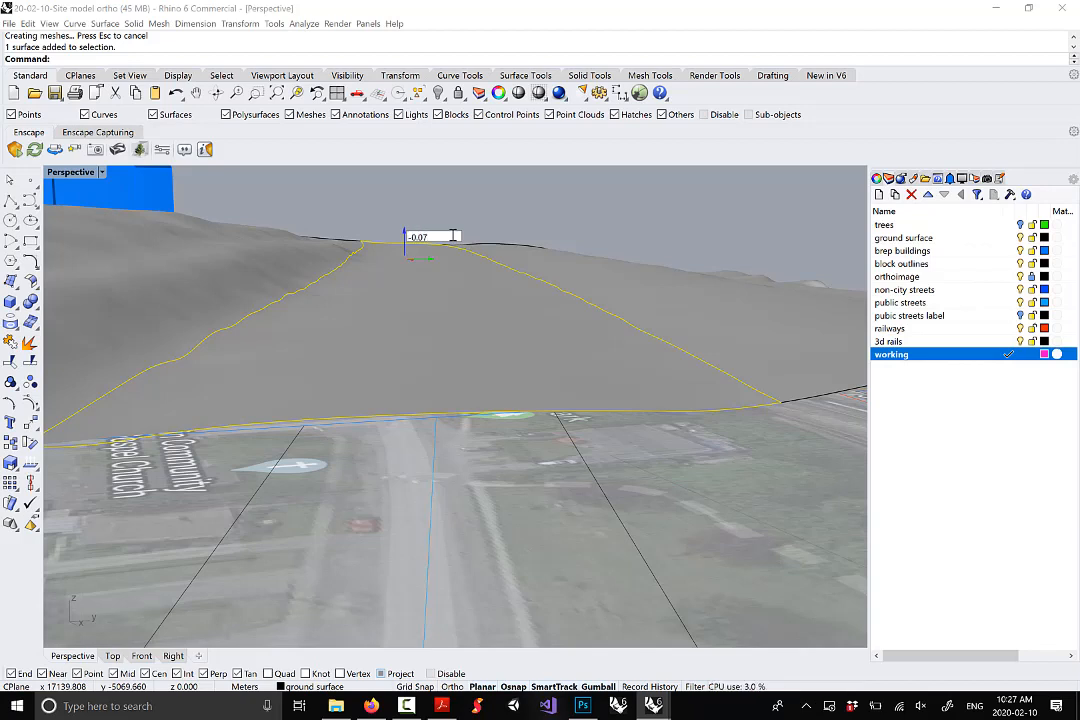
pyautogui.press('Return')
pyautogui.click(501, 224)
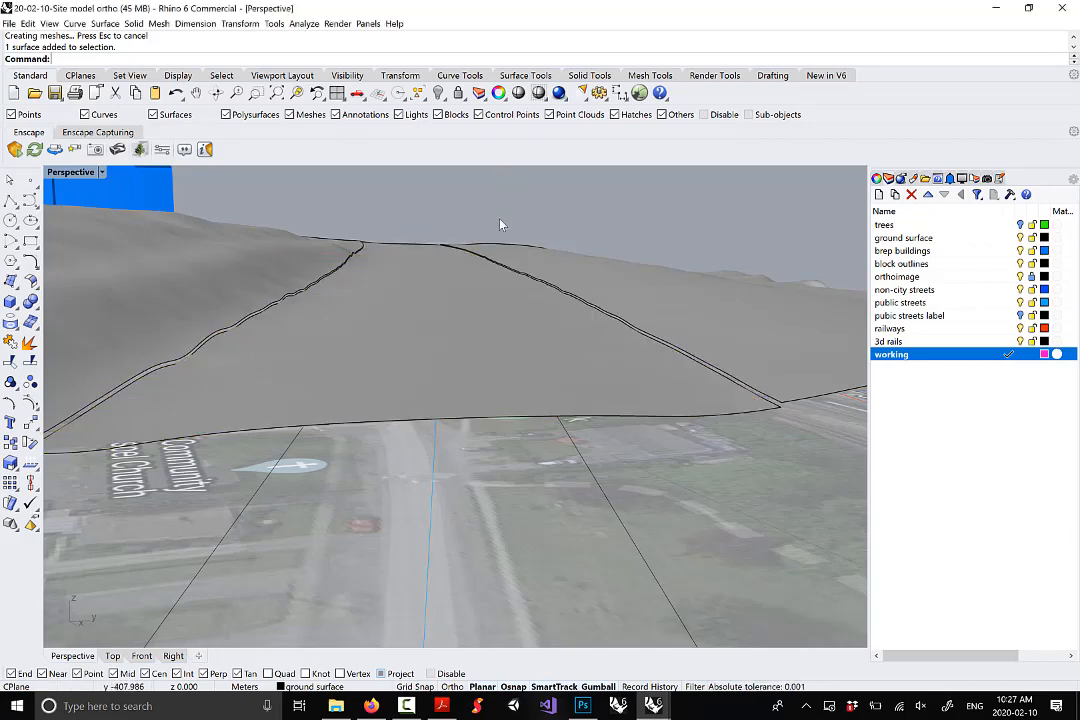
# Examine the gaps between the lowered road strip and the ground surfaces along both sides of Wall St
pyautogui.moveTo(499, 229); pyautogui.dragTo(405, 303, button='right')
pyautogui.scroll(2, 403, 297)
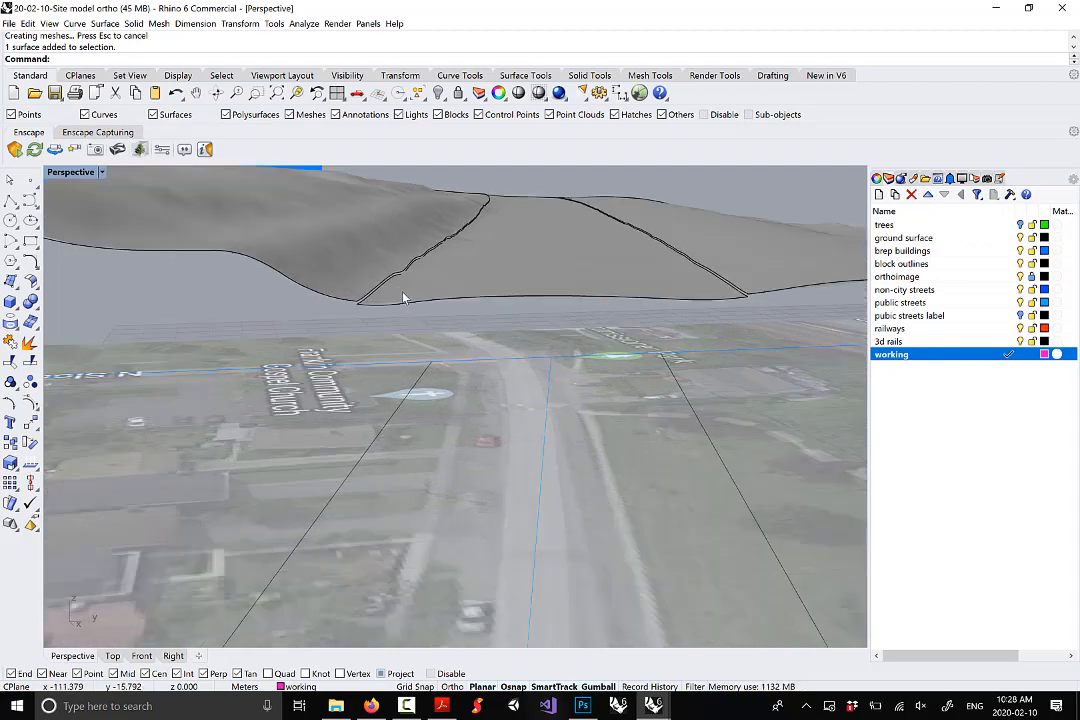
pyautogui.scroll(3, 422, 294)
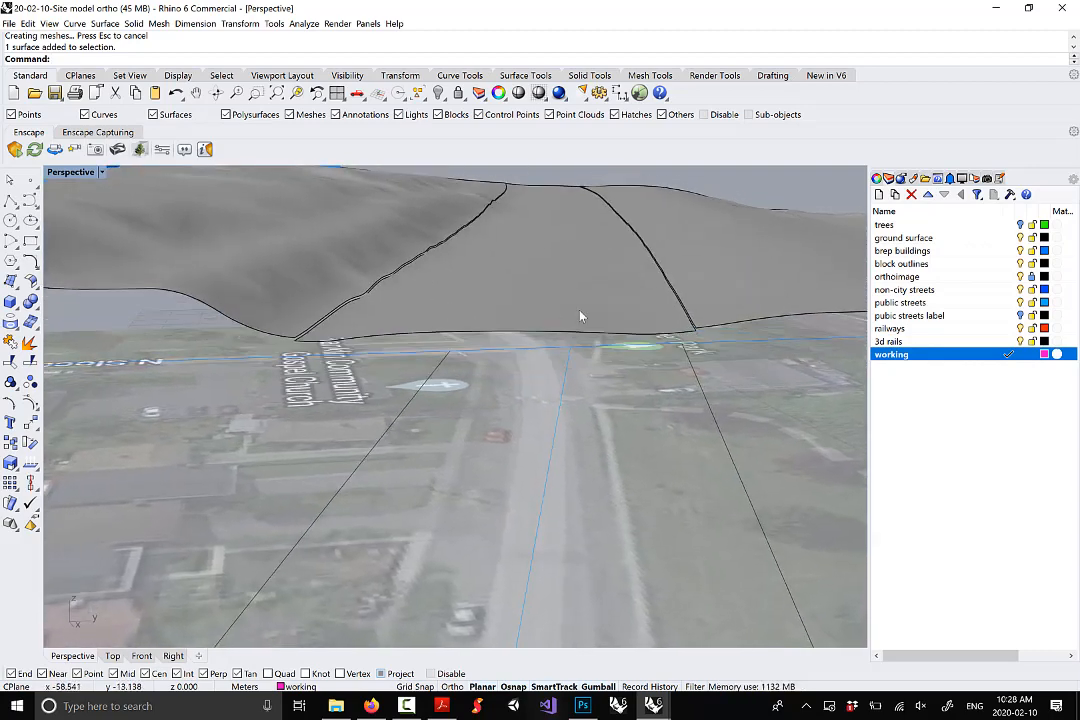
pyautogui.scroll(5, 540, 298)
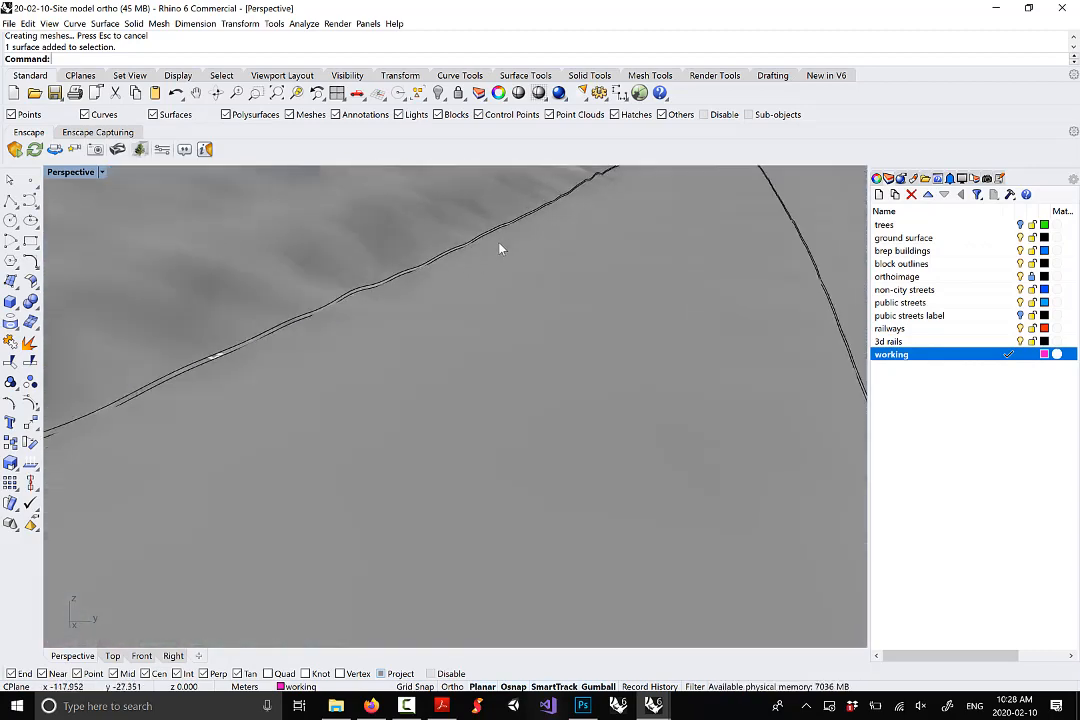
pyautogui.scroll(-3, 491, 238)
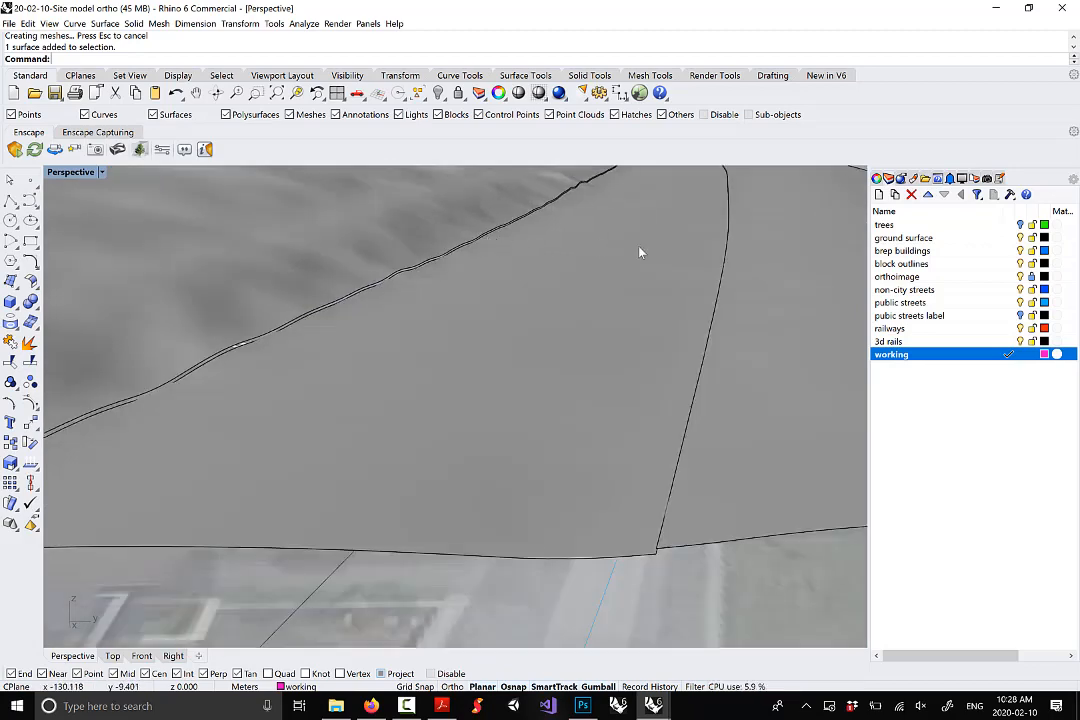
pyautogui.moveTo(641, 251); pyautogui.dragTo(806, 262, button='right')
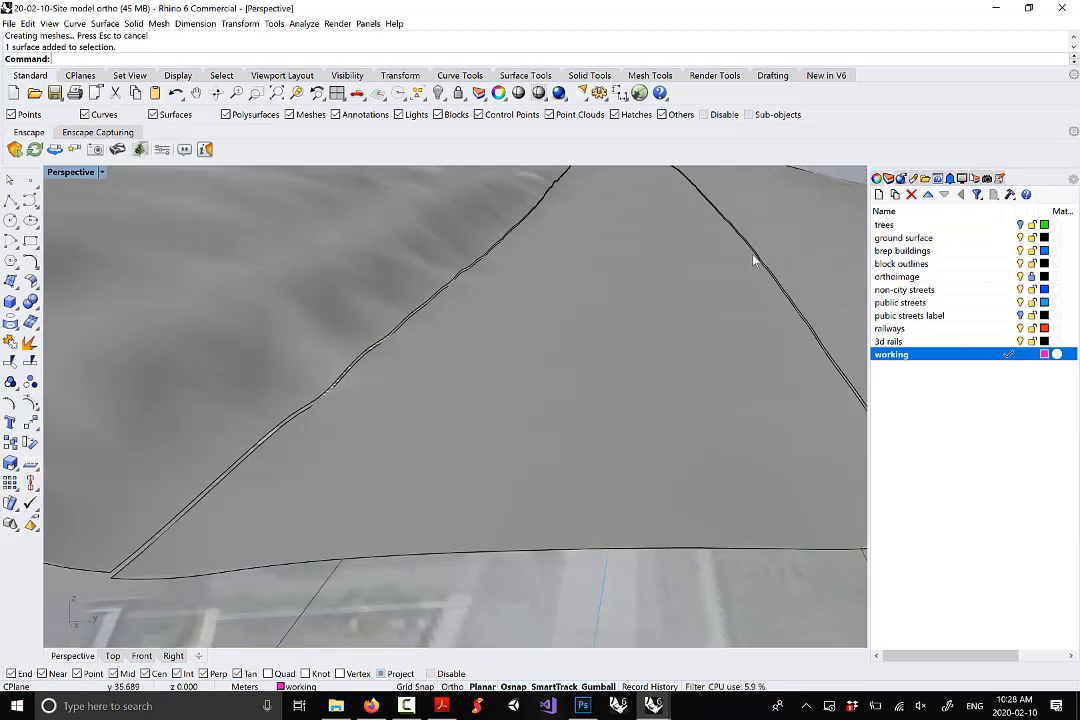
pyautogui.scroll(-5, 530, 272)
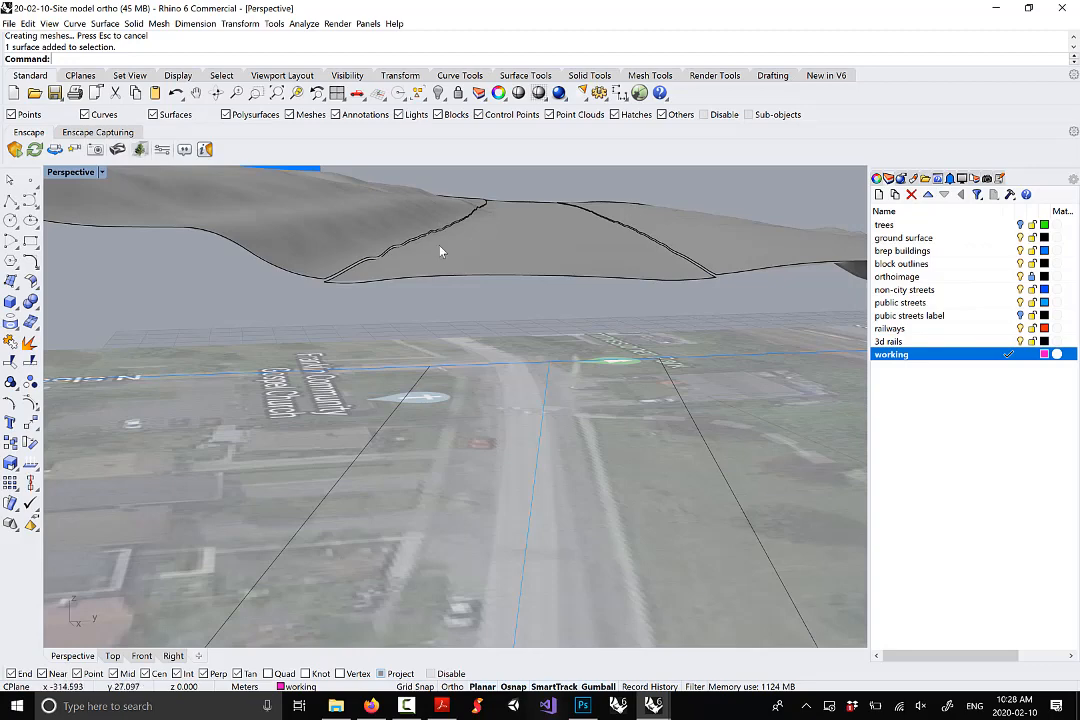
pyautogui.moveTo(465, 265); pyautogui.dragTo(344, 263, button='right')
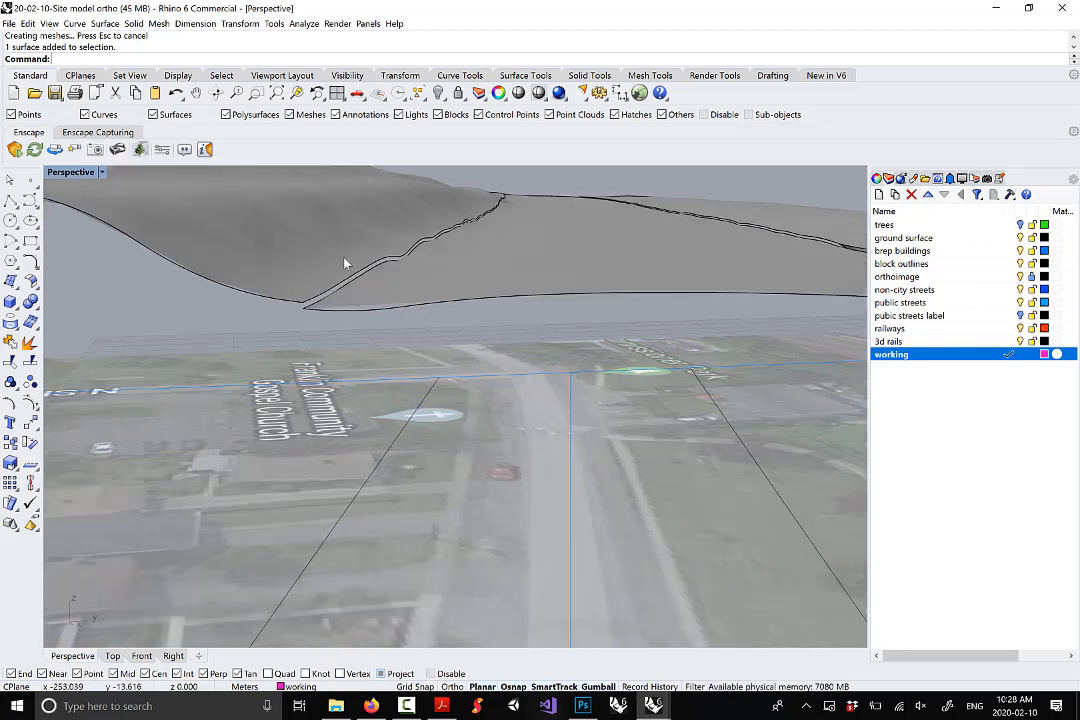
# Extrude the two long edges of the lowered Wall St strip straight up by 0.07 m as curb faces
pyautogui.click(105, 23)
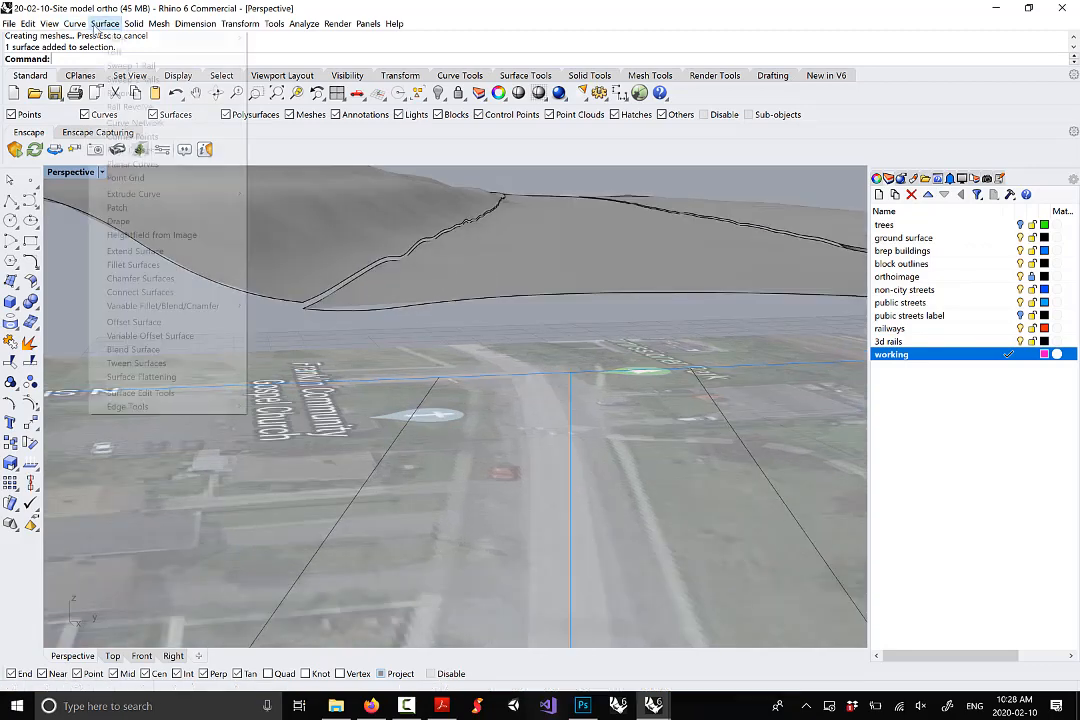
pyautogui.moveTo(217, 196)
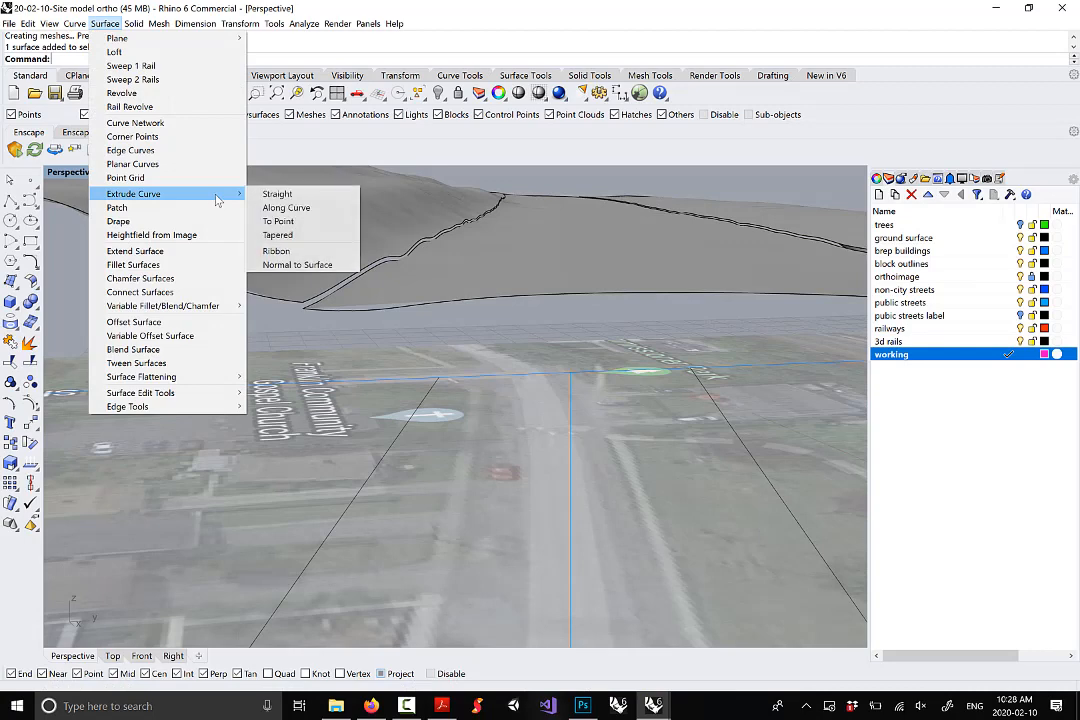
pyautogui.click(297, 195)
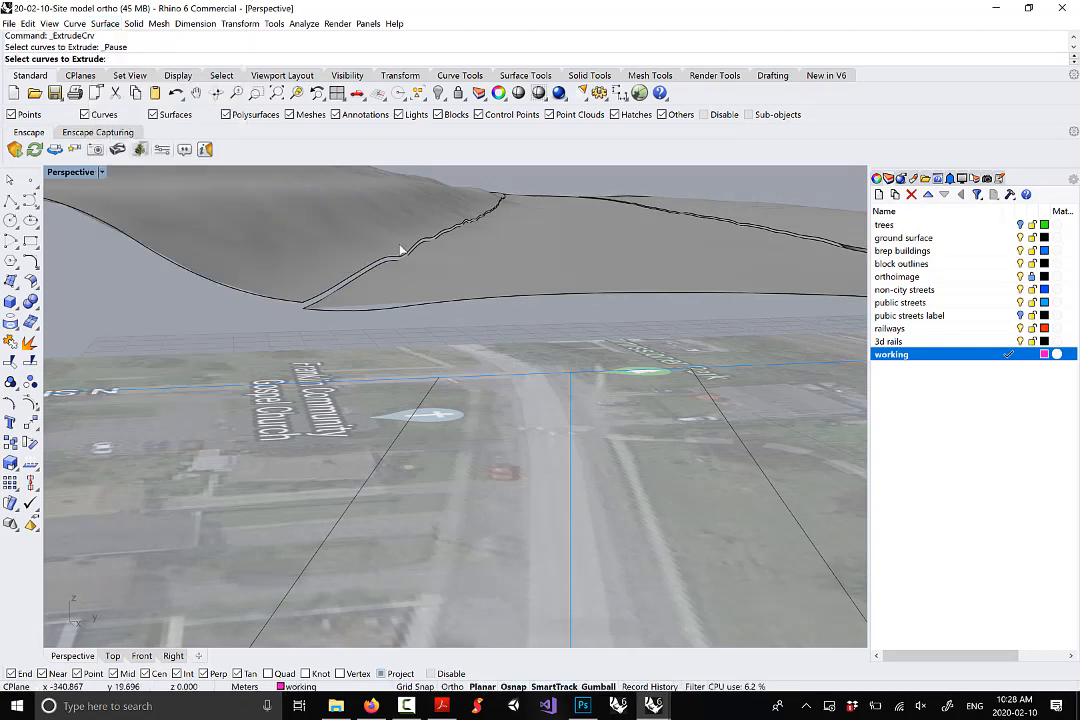
pyautogui.click(380, 270)
pyautogui.moveTo(381, 270); pyautogui.dragTo(632, 284, button='right')
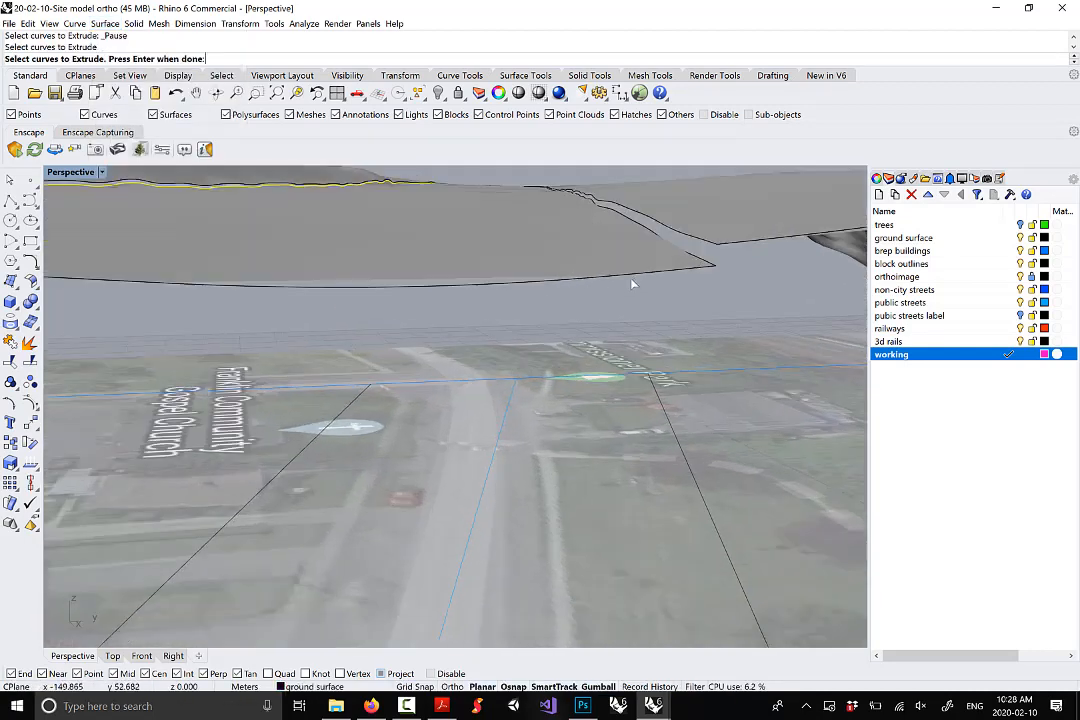
pyautogui.click(706, 263)
pyautogui.scroll(-3, 492, 263)
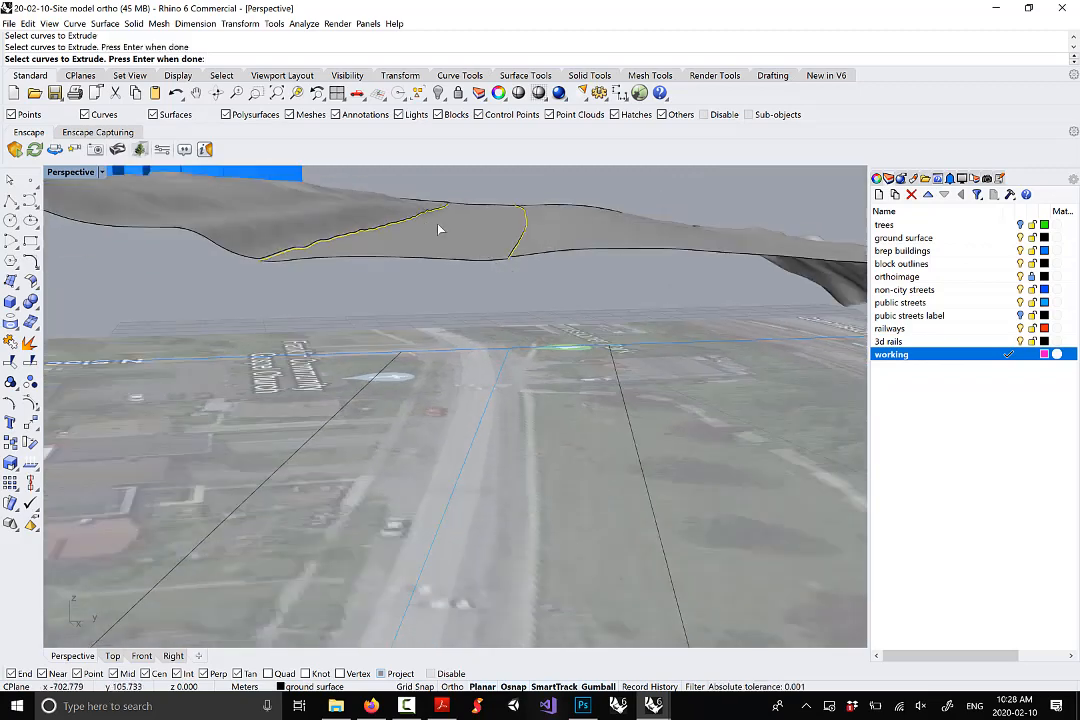
pyautogui.scroll(1, 443, 229)
pyautogui.press('Return')
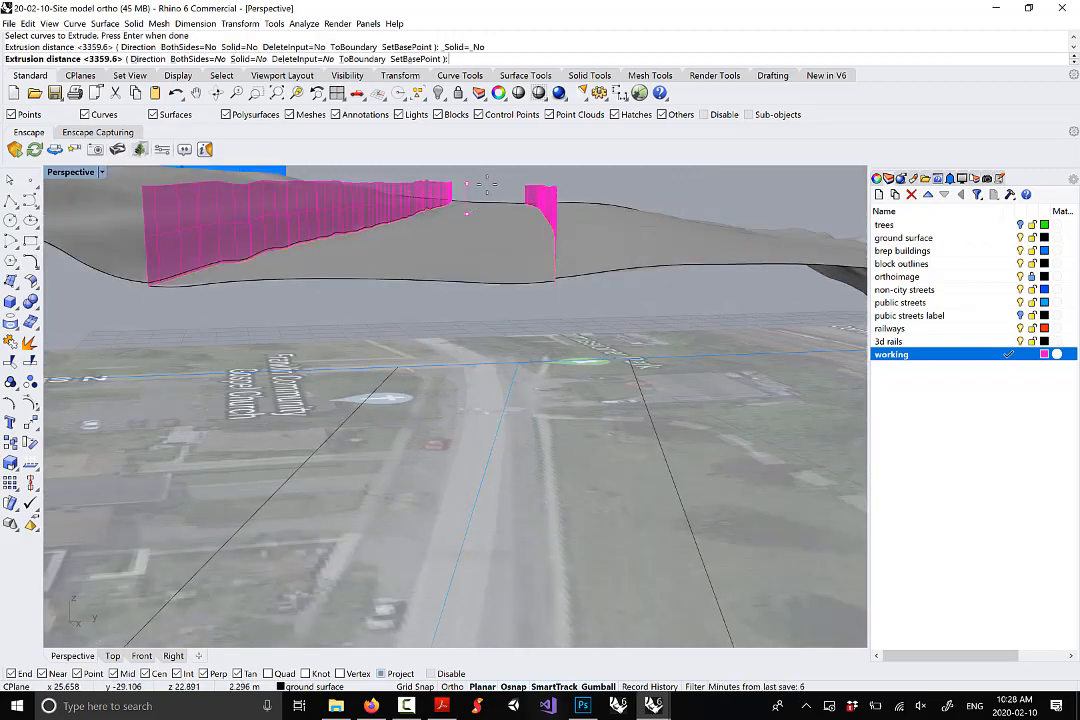
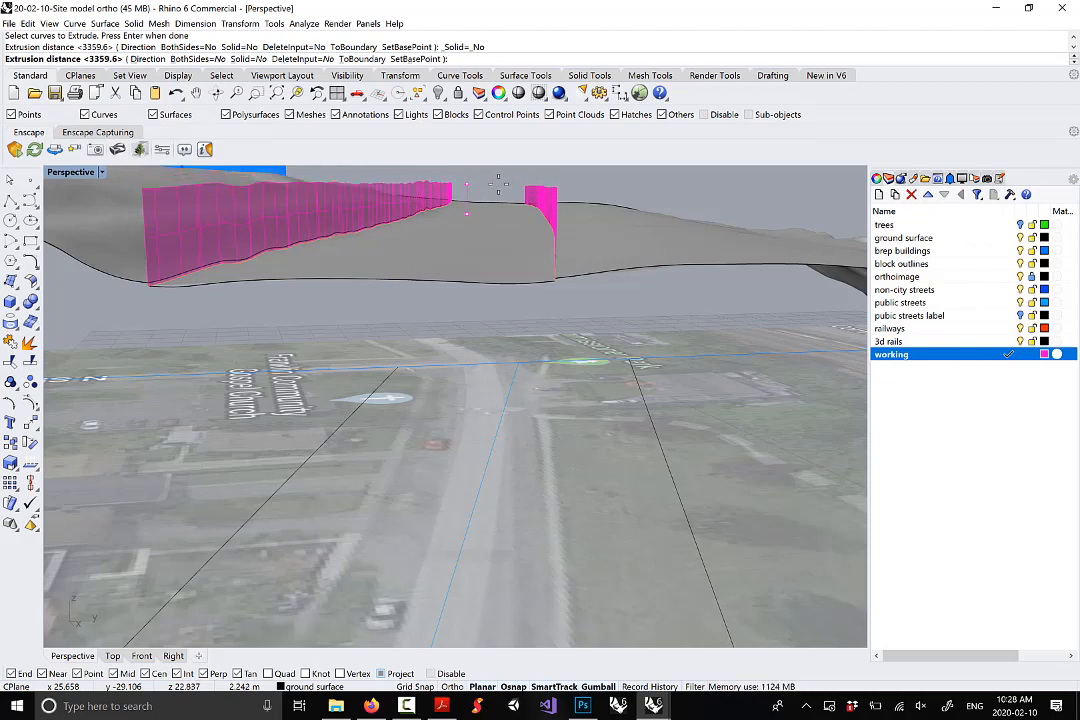
pyautogui.click(498, 184)
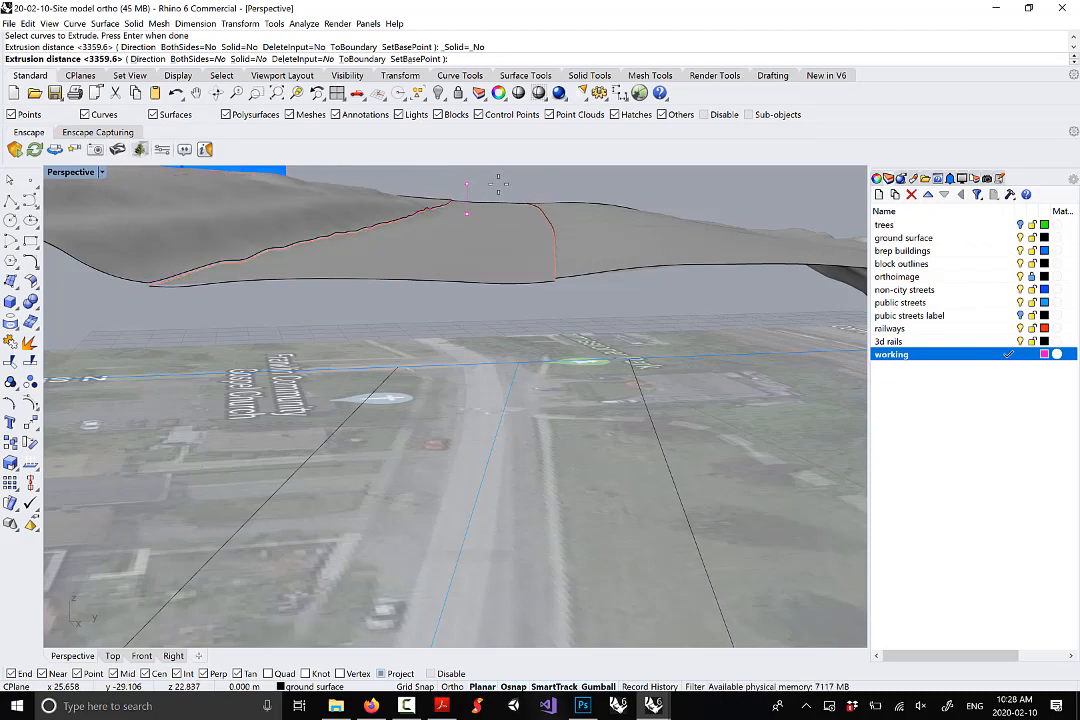
pyautogui.write('0.07')
pyautogui.press('Return')
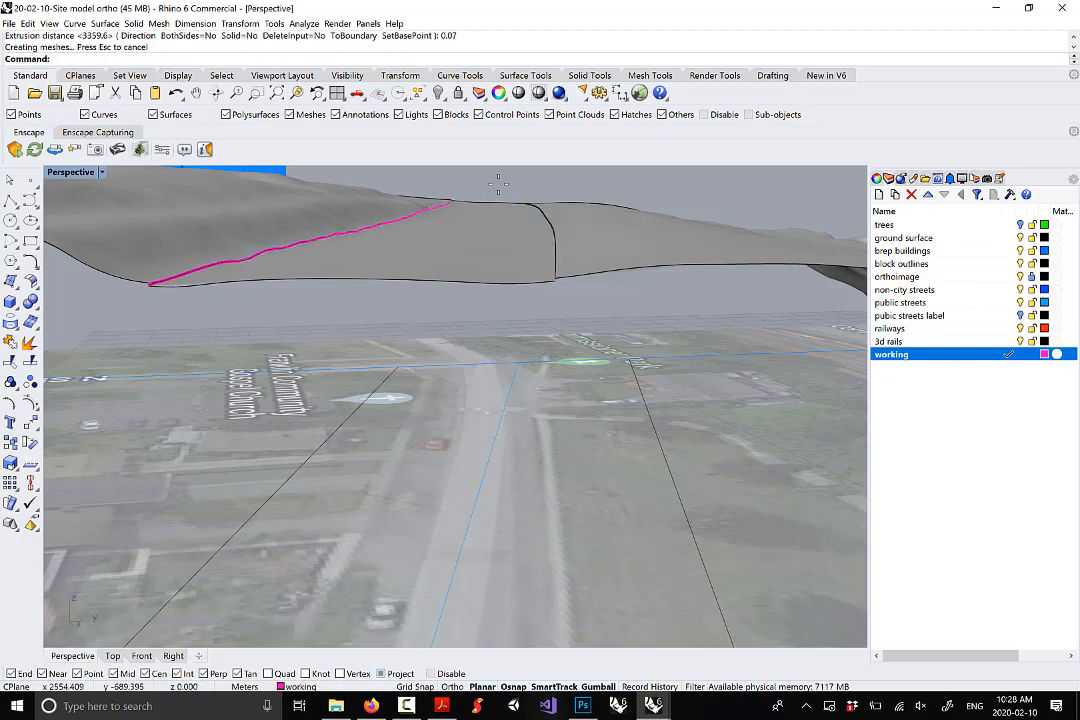
# Join the Wall St road surface and its two magenta curb surfaces into one polysurface, and clear the selection
pyautogui.moveTo(532, 204); pyautogui.dragTo(389, 297, button='right')
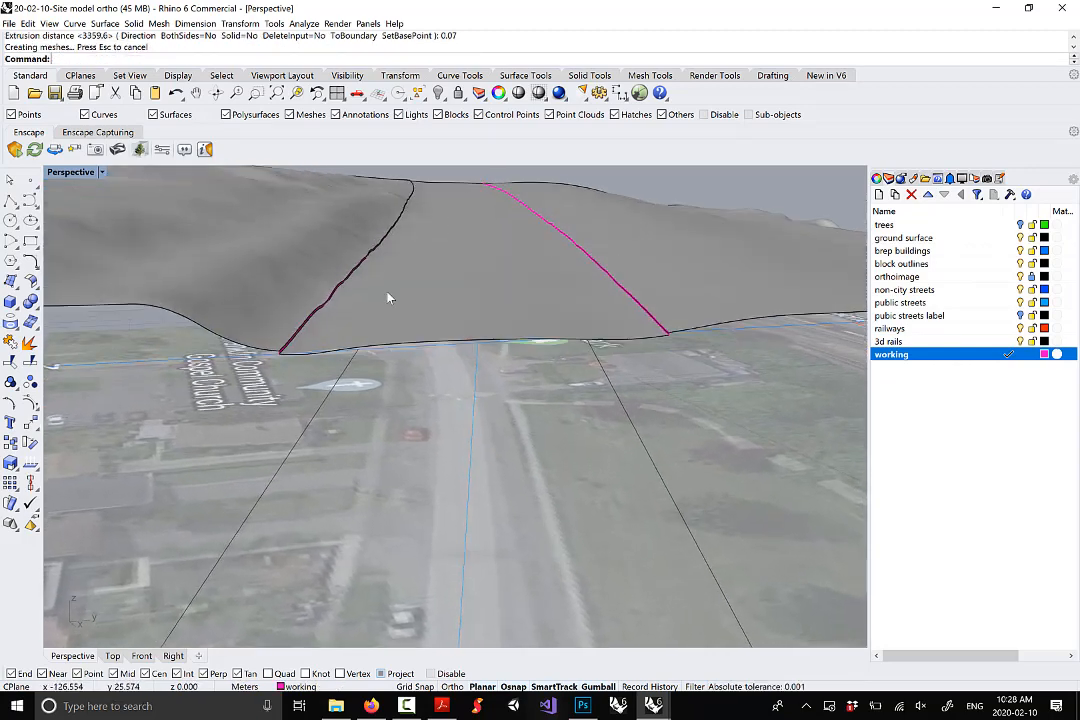
pyautogui.click(286, 360)
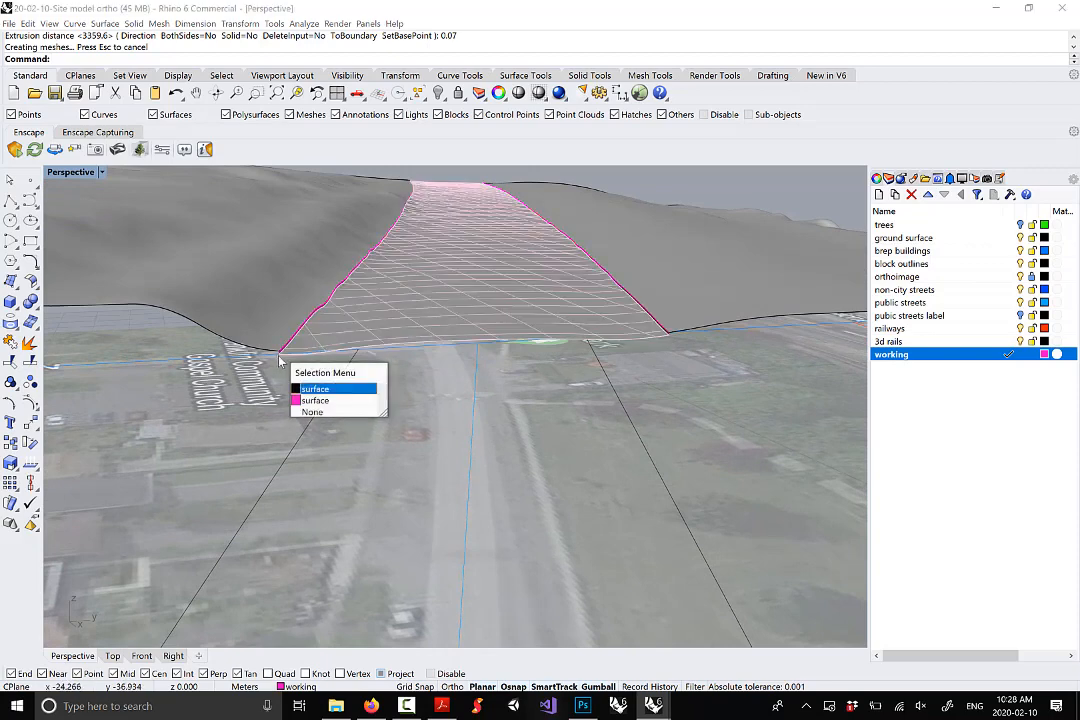
pyautogui.click(309, 400)
pyautogui.keyDown('shift'); pyautogui.click(552, 292); pyautogui.keyUp('shift')
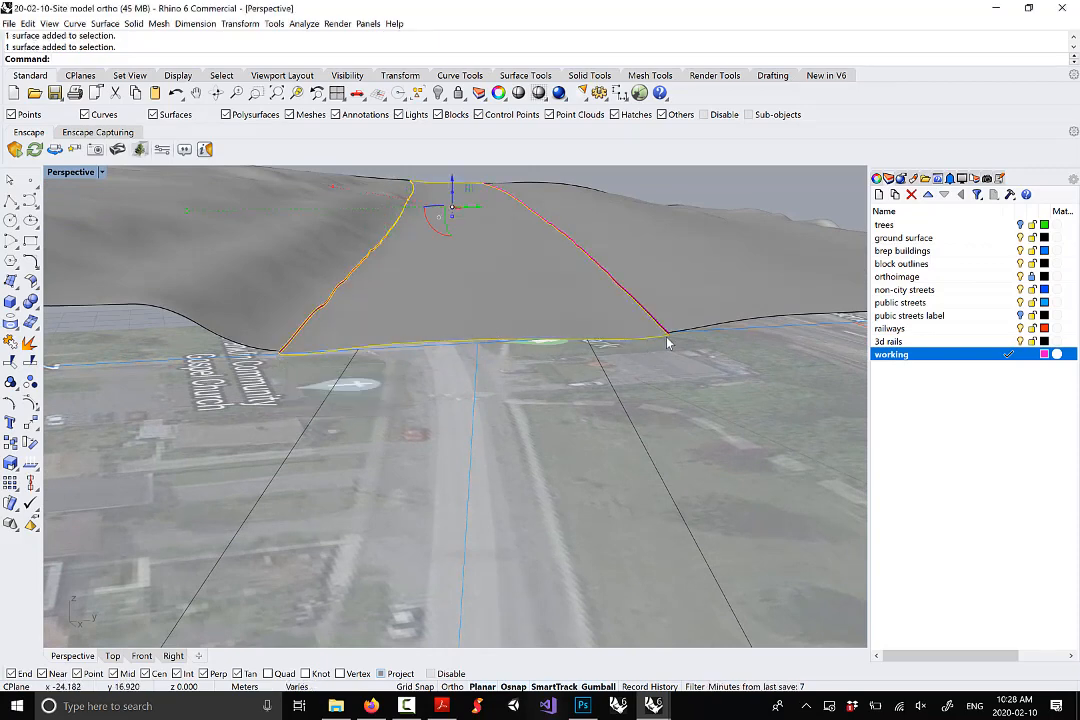
pyautogui.keyDown('shift'); pyautogui.click(670, 344); pyautogui.keyUp('shift')
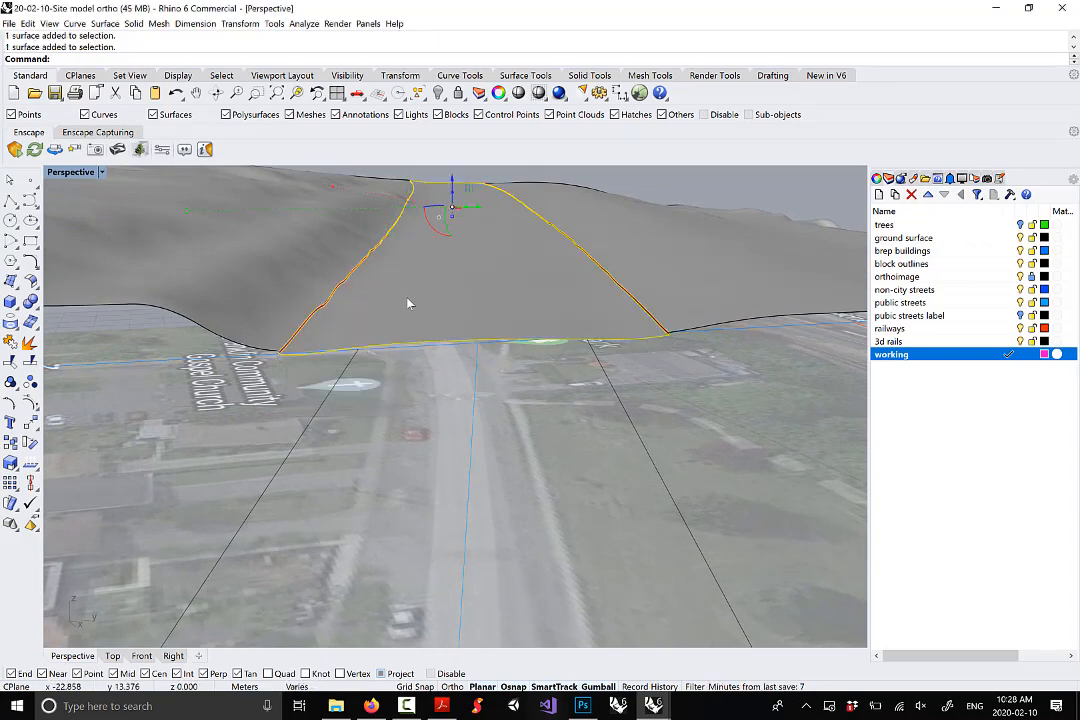
pyautogui.click(10, 341)
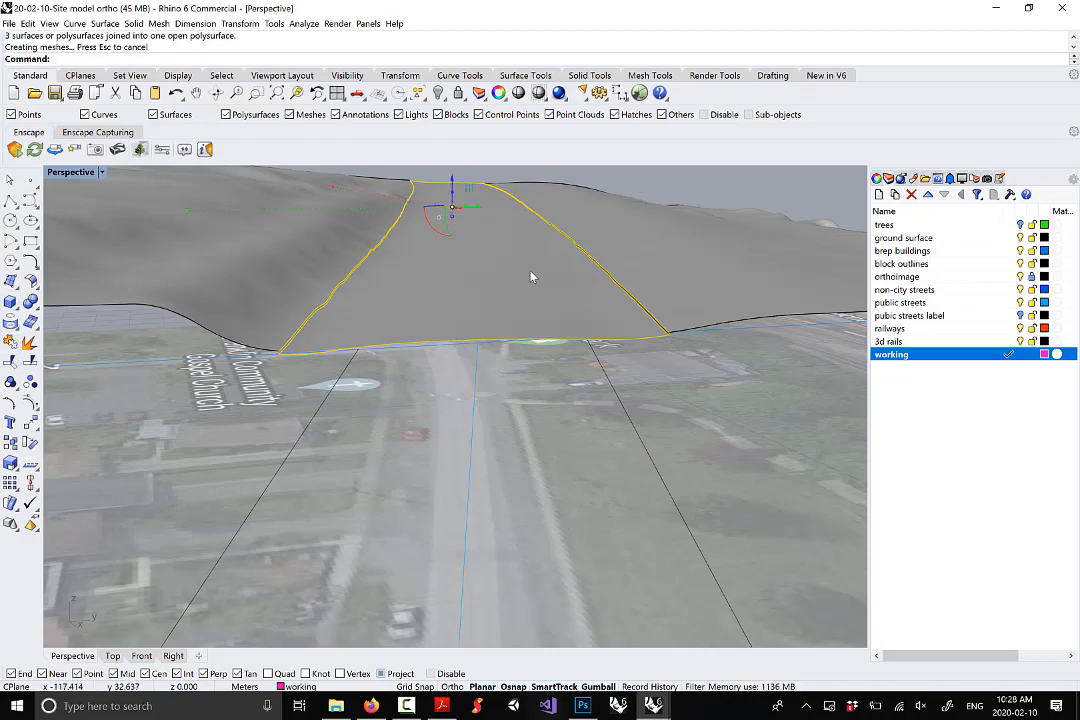
pyautogui.moveTo(531, 272)
pyautogui.mouseDown(button='right')
pyautogui.moveTo(525, 263)
pyautogui.moveTo(530, 271)
pyautogui.mouseUp(button='right')
pyautogui.click(517, 175)
# Create a new top-level layer named 3d geometry
pyautogui.moveTo(517, 175); pyautogui.dragTo(533, 243, button='right')
pyautogui.scroll(-4, 508, 239)
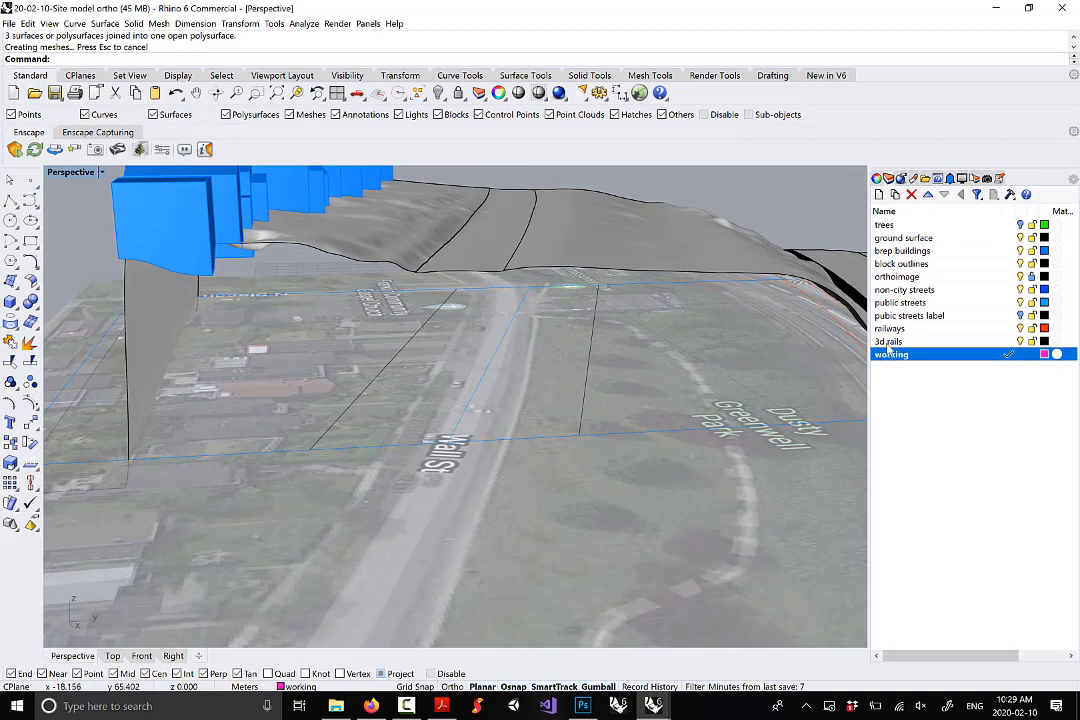
pyautogui.scroll(4, 461, 276)
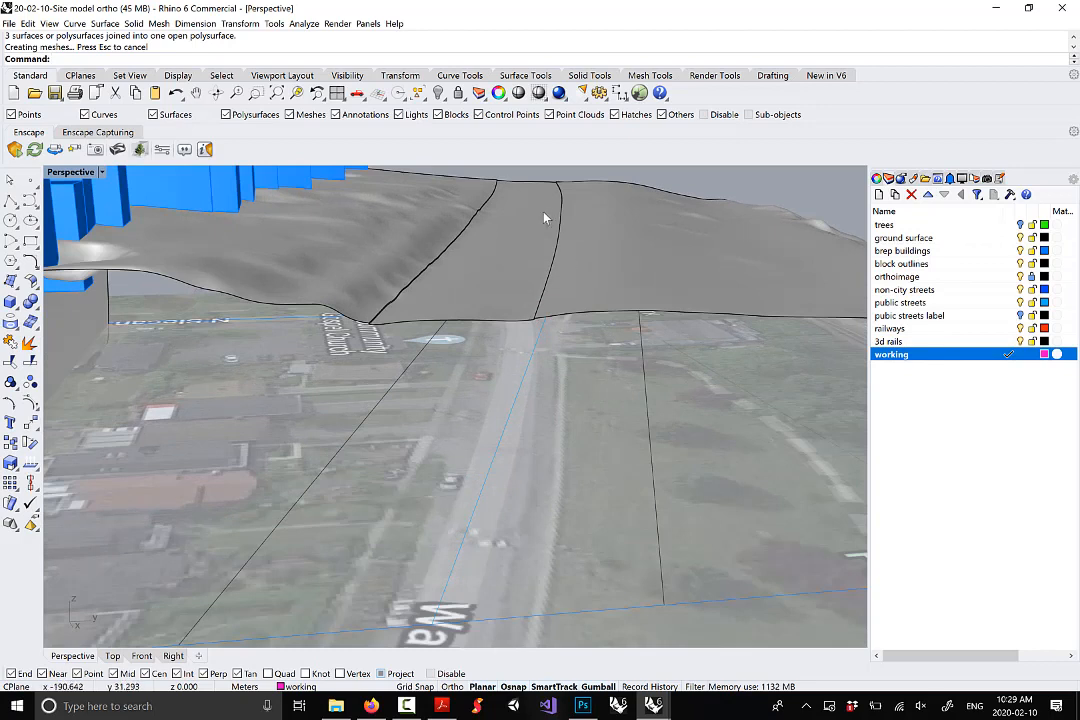
pyautogui.click(897, 387)
pyautogui.rightClick(897, 387)
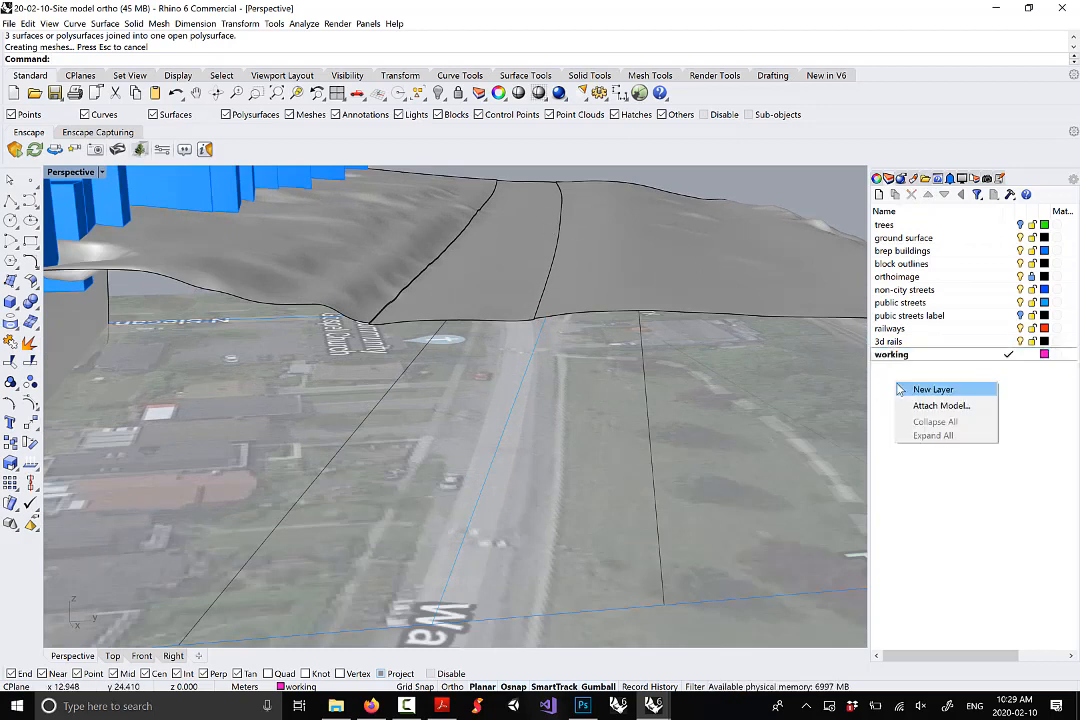
pyautogui.click(950, 390)
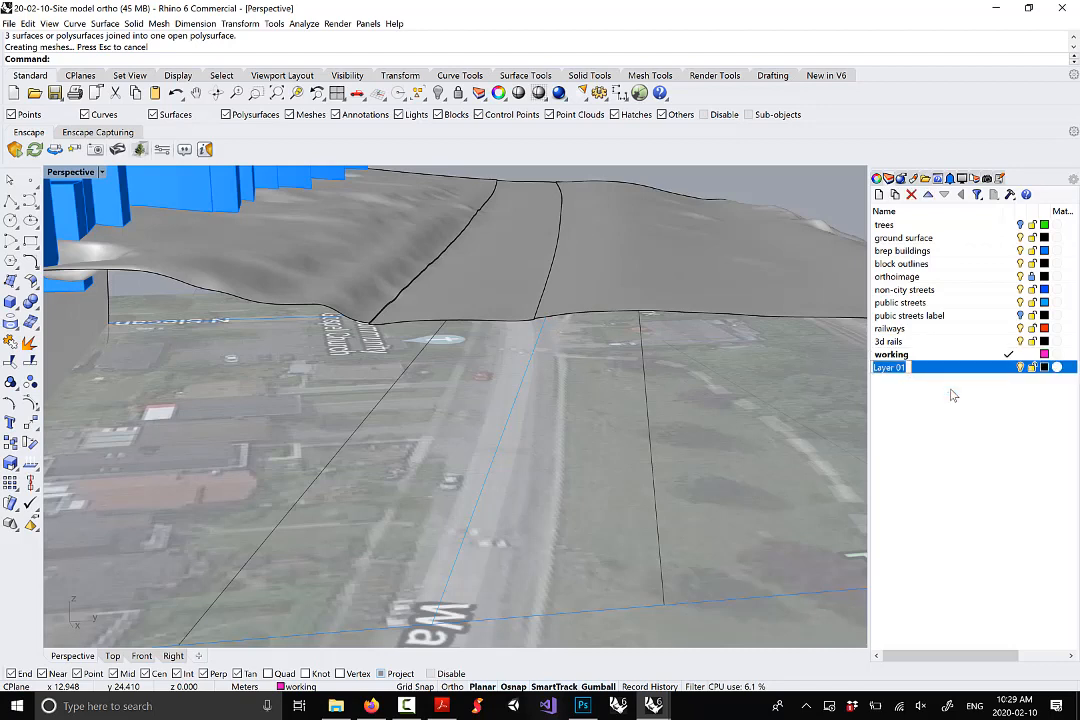
pyautogui.write('3d')
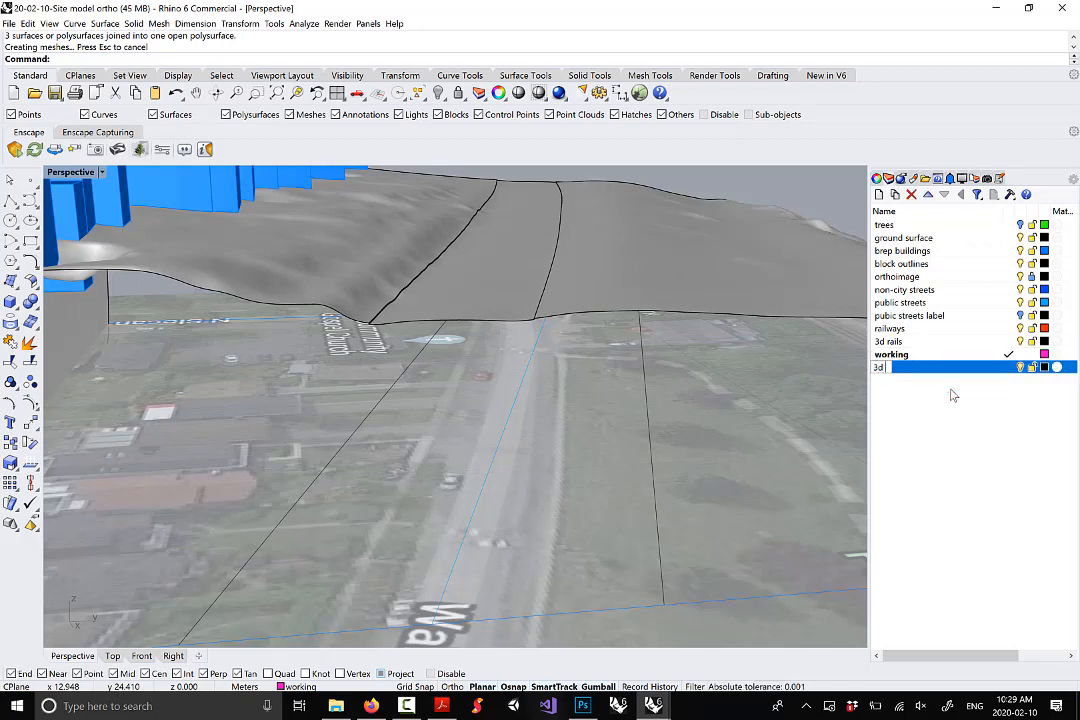
pyautogui.write(' geometry')
pyautogui.press('Return')
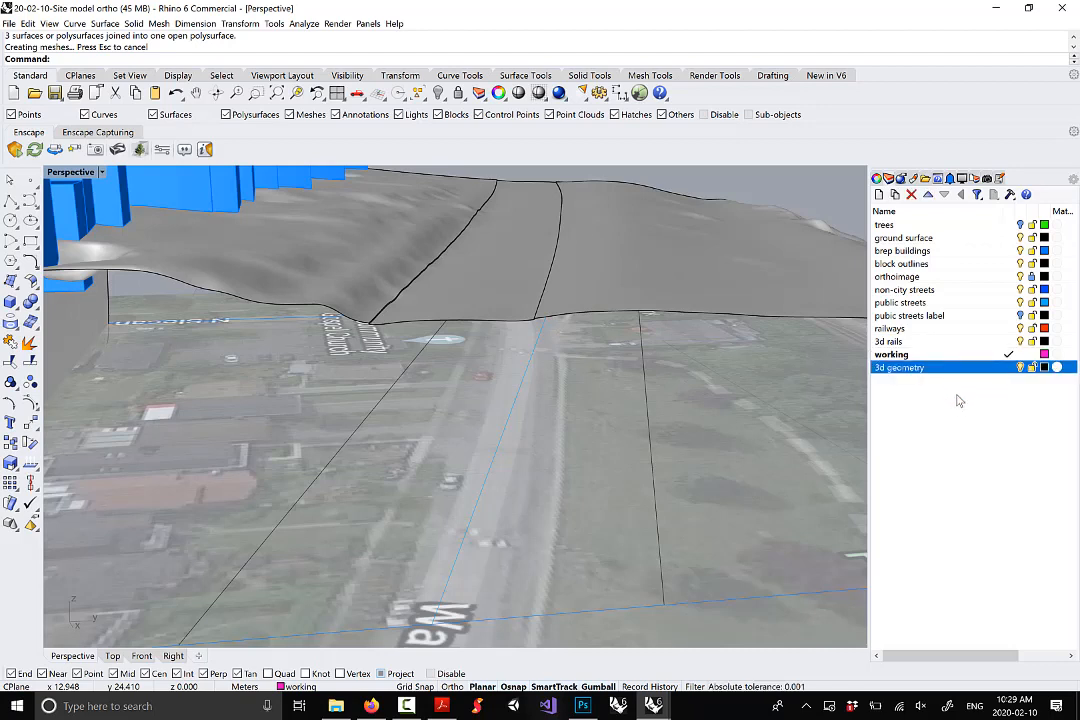
# Add a sublayer under the 3d geometry layer and name it street
pyautogui.rightClick(879, 369)
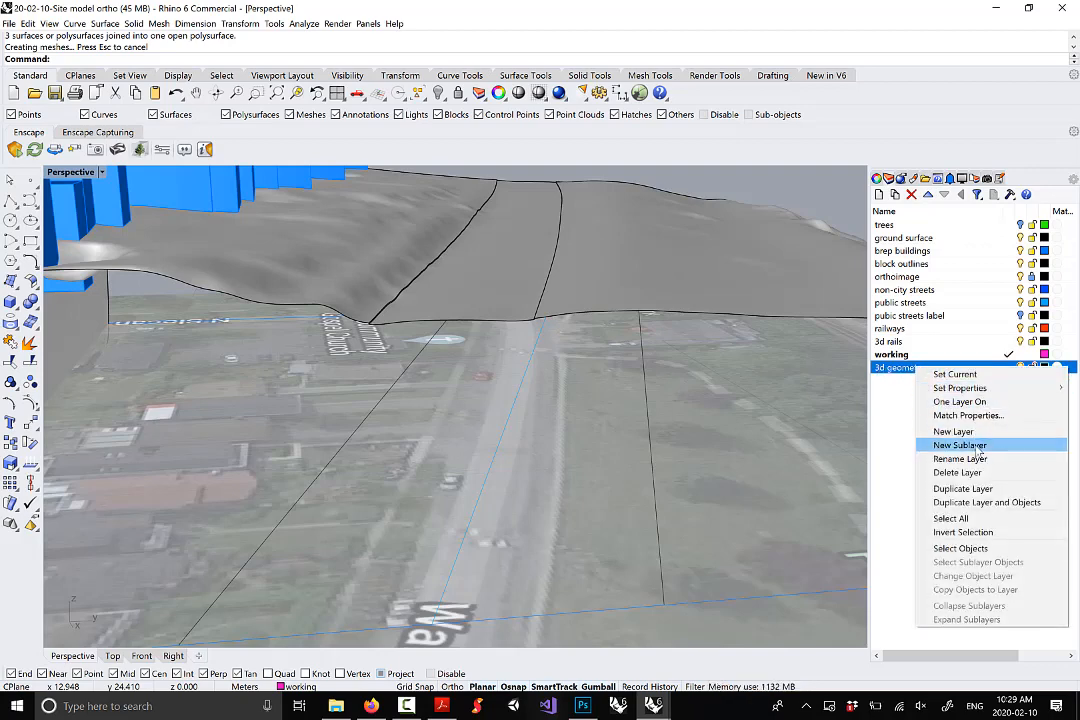
pyautogui.click(960, 445)
pyautogui.click(978, 451)
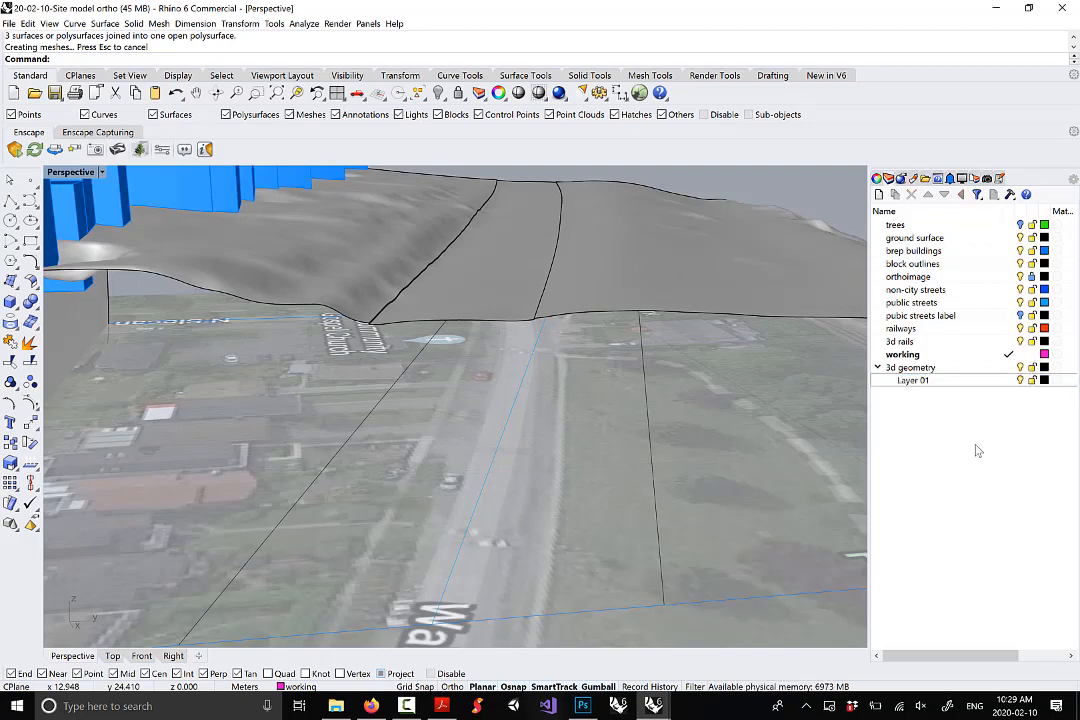
pyautogui.write('C')
pyautogui.write('tree')
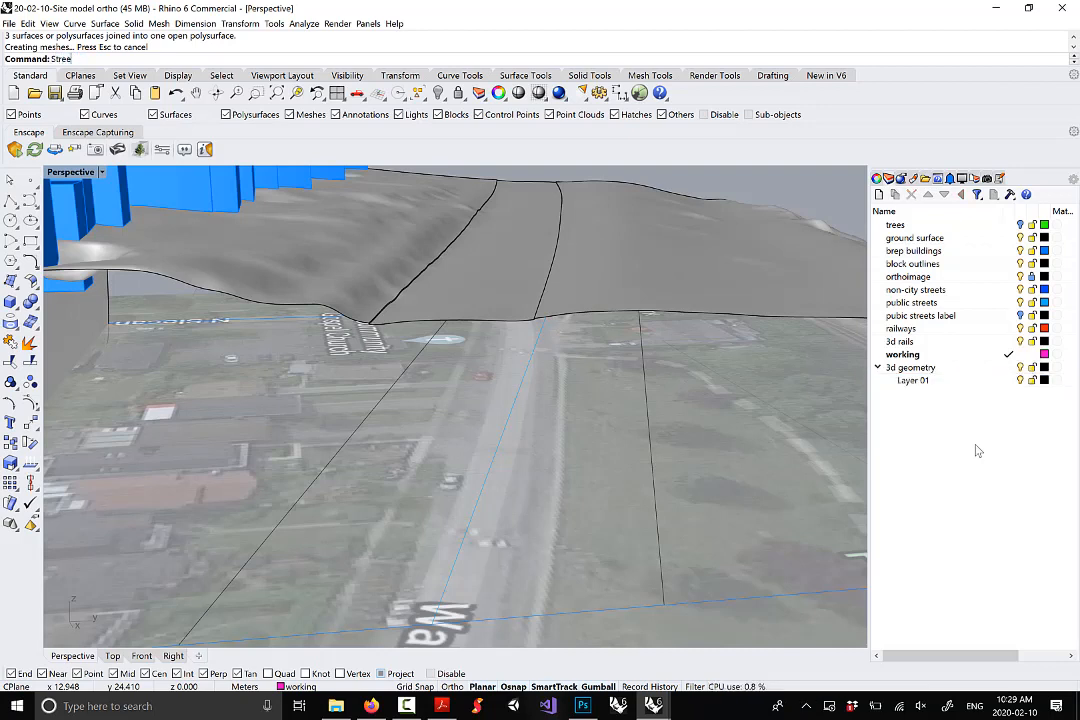
pyautogui.press('Escape')
pyautogui.rightClick(918, 381)
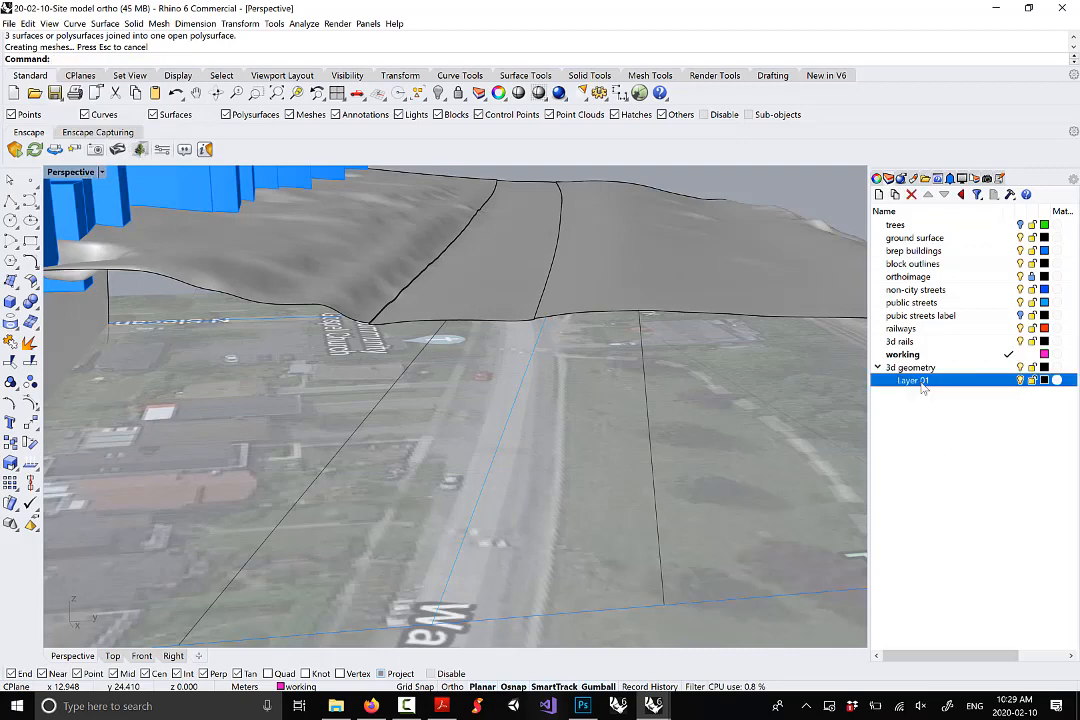
pyautogui.click(930, 475)
pyautogui.write('s')
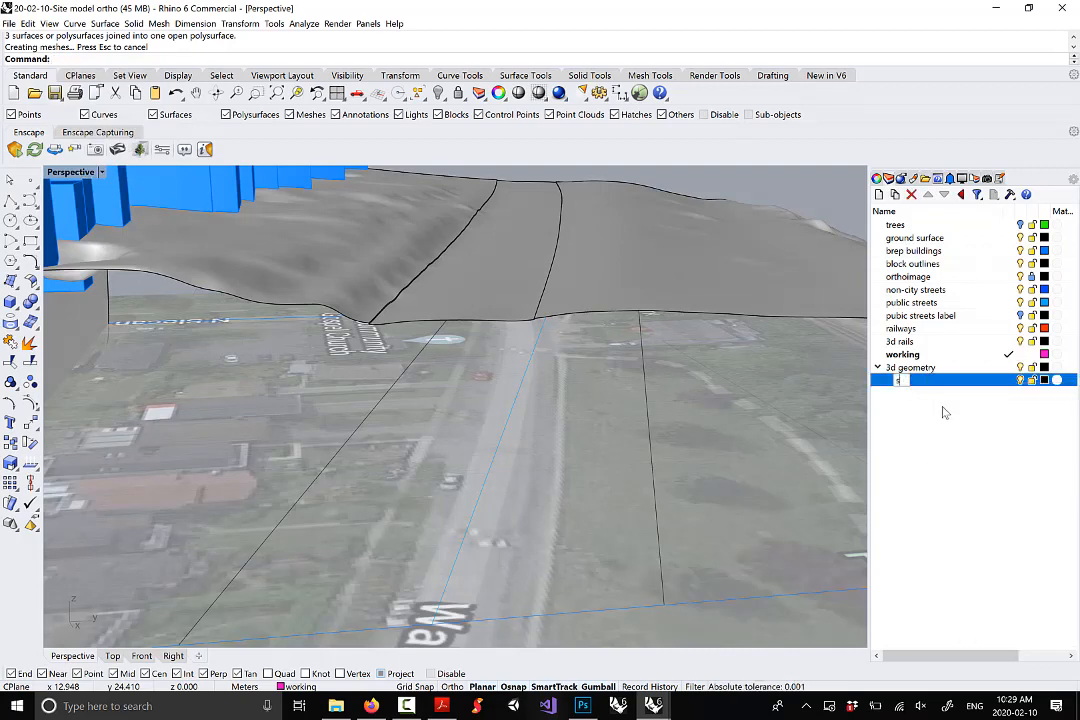
pyautogui.write('treet')
pyautogui.press('Return')
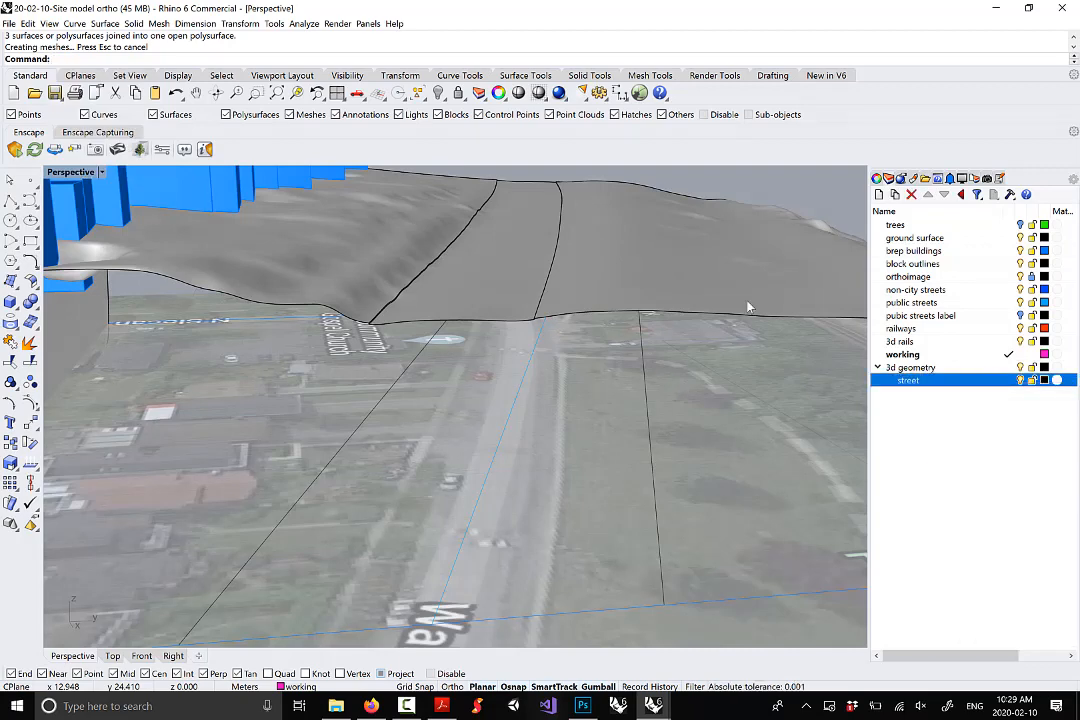
# Move the joined Wall St road and curb polysurface to the street layer, and clear the selection
pyautogui.click(446, 285)
pyautogui.rightClick(921, 386)
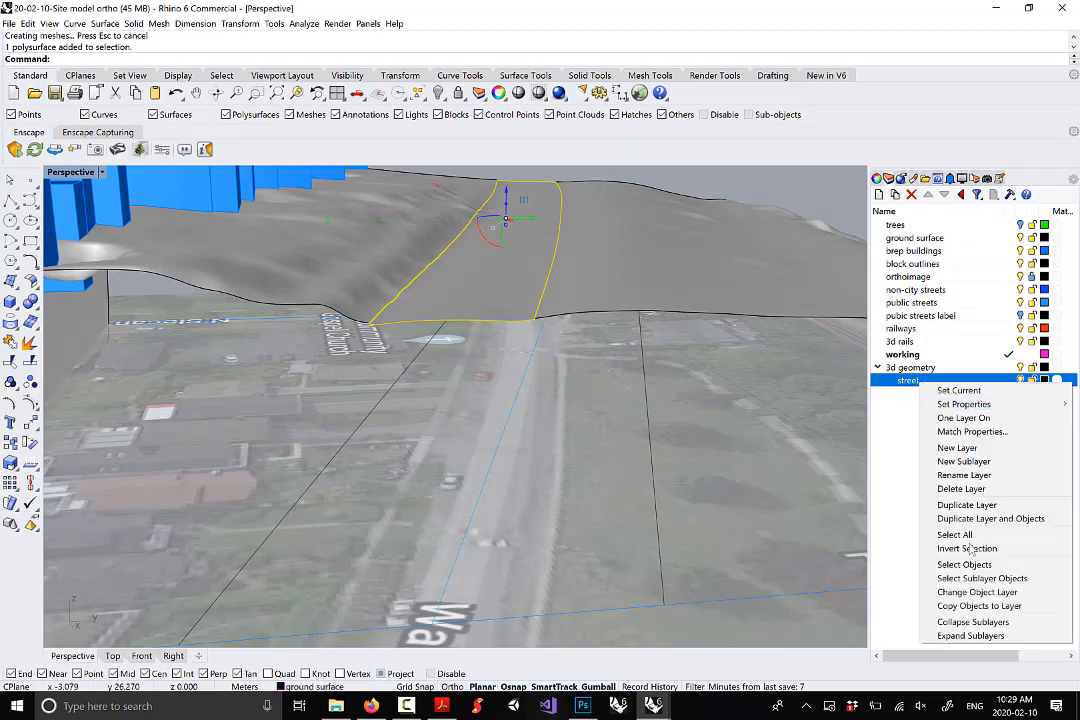
pyautogui.click(983, 593)
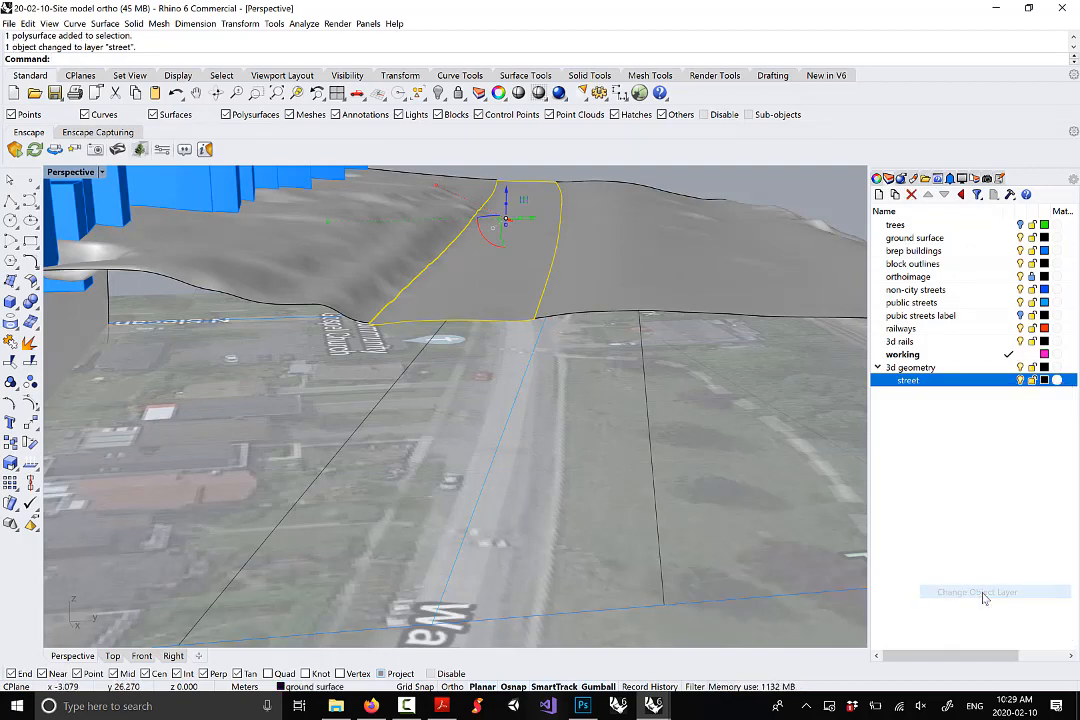
pyautogui.press('Escape')
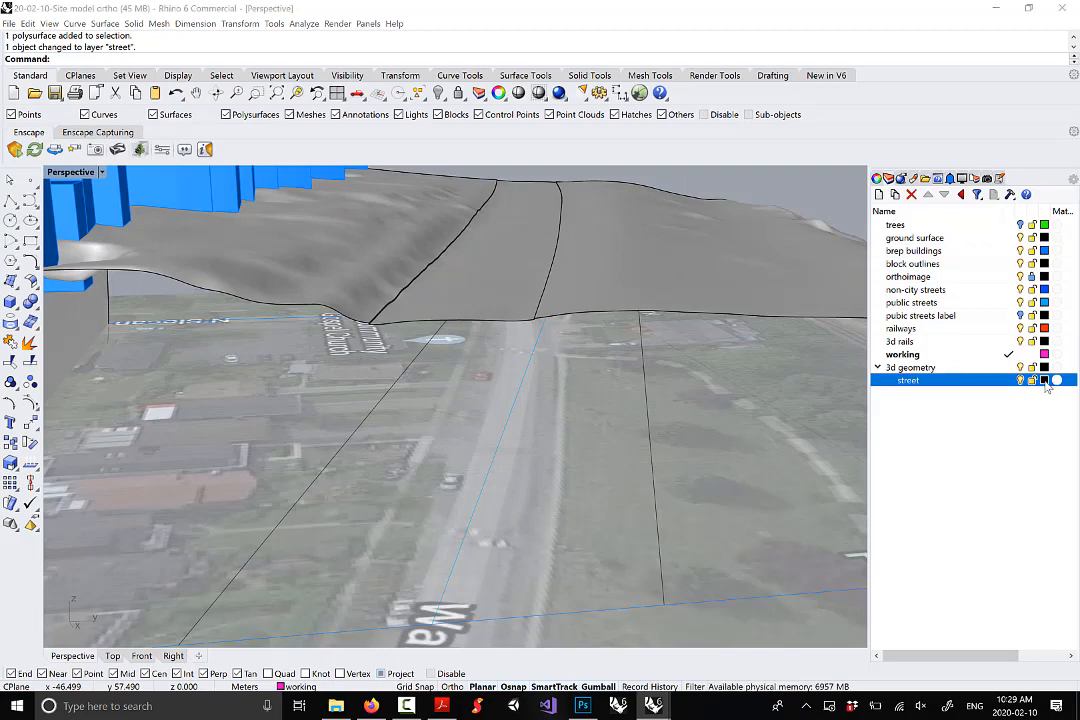
# Change the display colour of the street layer to grey
pyautogui.click(1045, 381)
pyautogui.moveTo(633, 387); pyautogui.dragTo(677, 340)
pyautogui.click(587, 516)
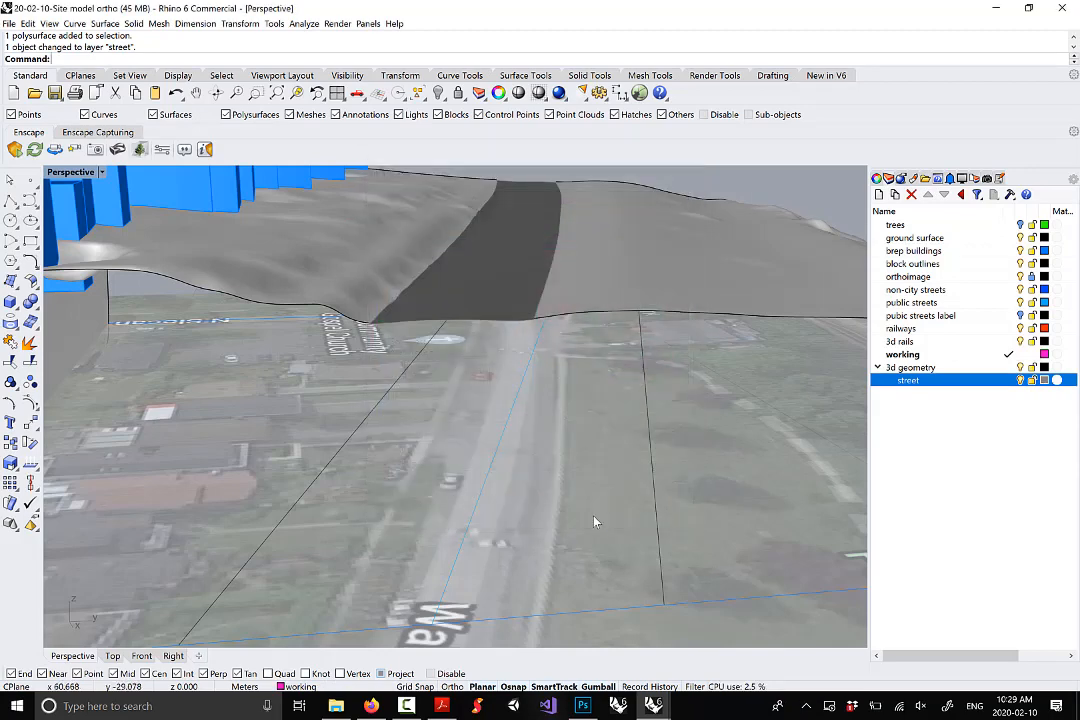
# Examine the grey Wall St strip within the terrain from several angles in the perspective view
pyautogui.moveTo(500, 435); pyautogui.dragTo(455, 302, button='right')
pyautogui.moveTo(629, 346); pyautogui.dragTo(606, 371, button='right')
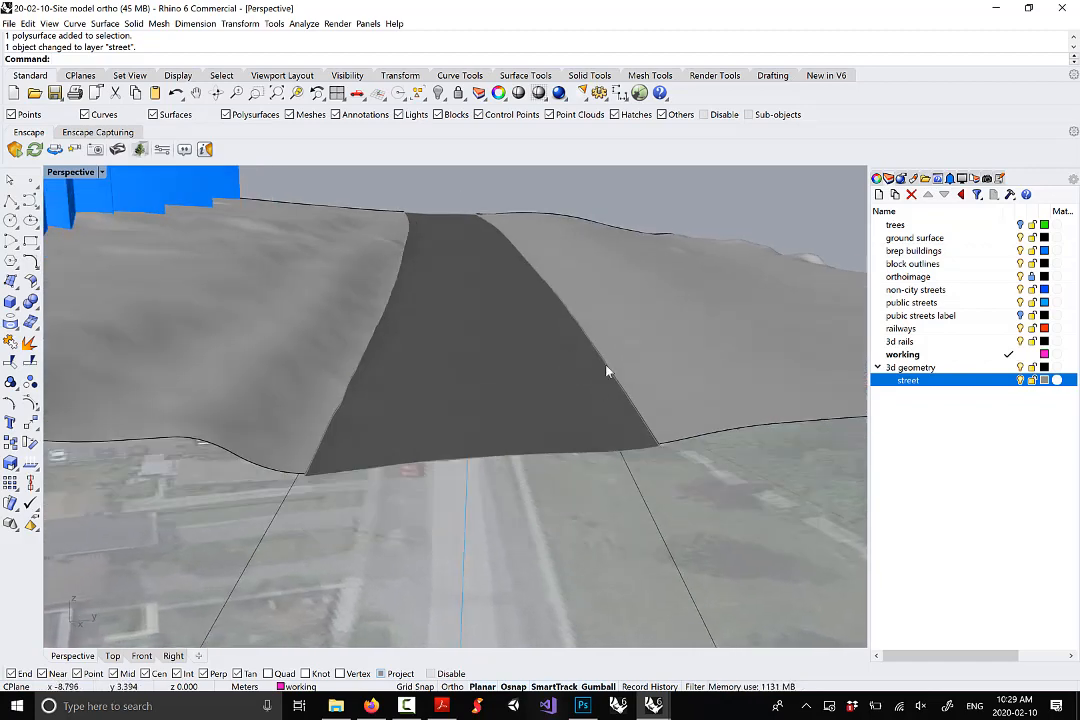
pyautogui.moveTo(535, 397); pyautogui.dragTo(556, 387, button='right')
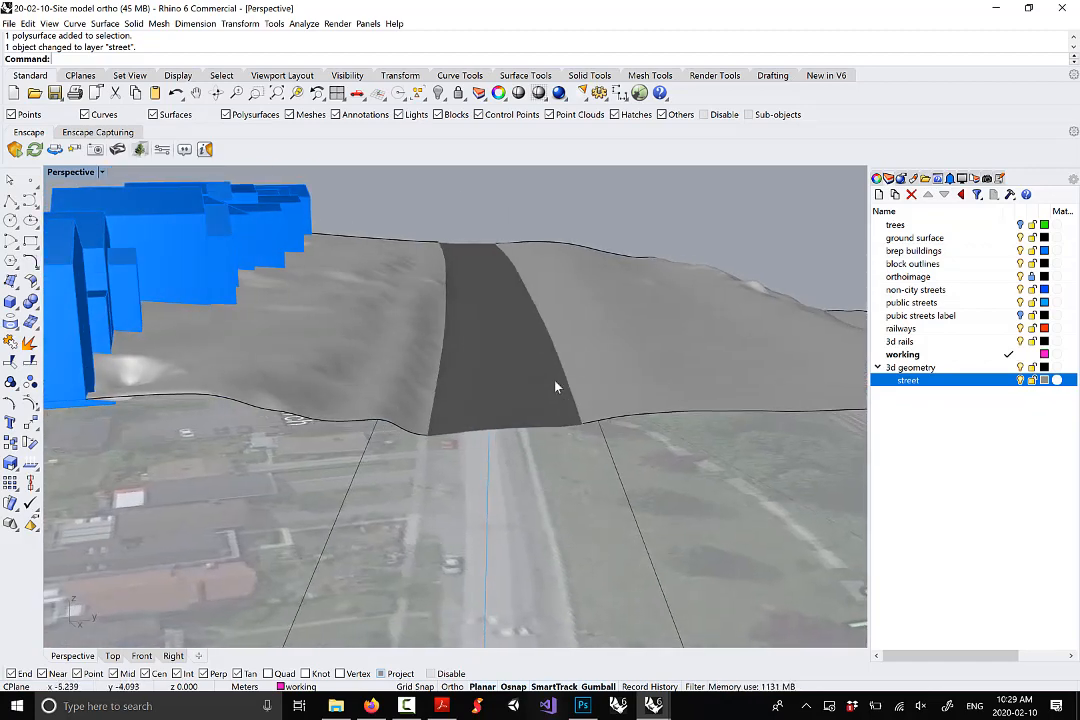
pyautogui.moveTo(445, 320); pyautogui.dragTo(499, 376, button='right')
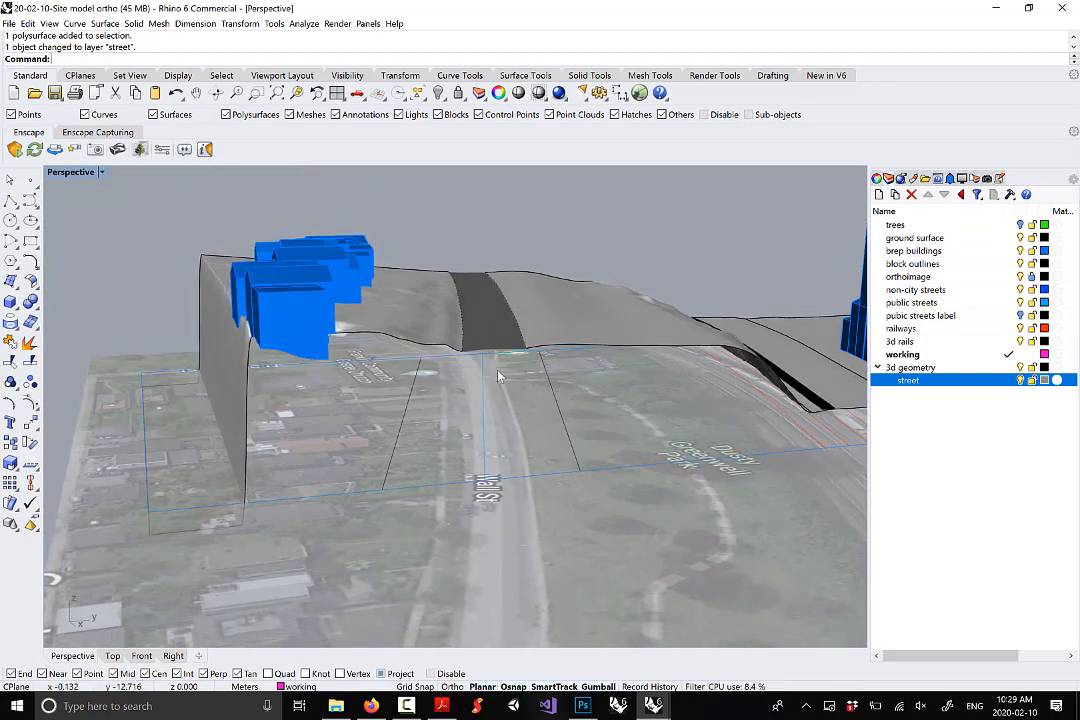
pyautogui.moveTo(530, 523); pyautogui.dragTo(550, 368, button='right')
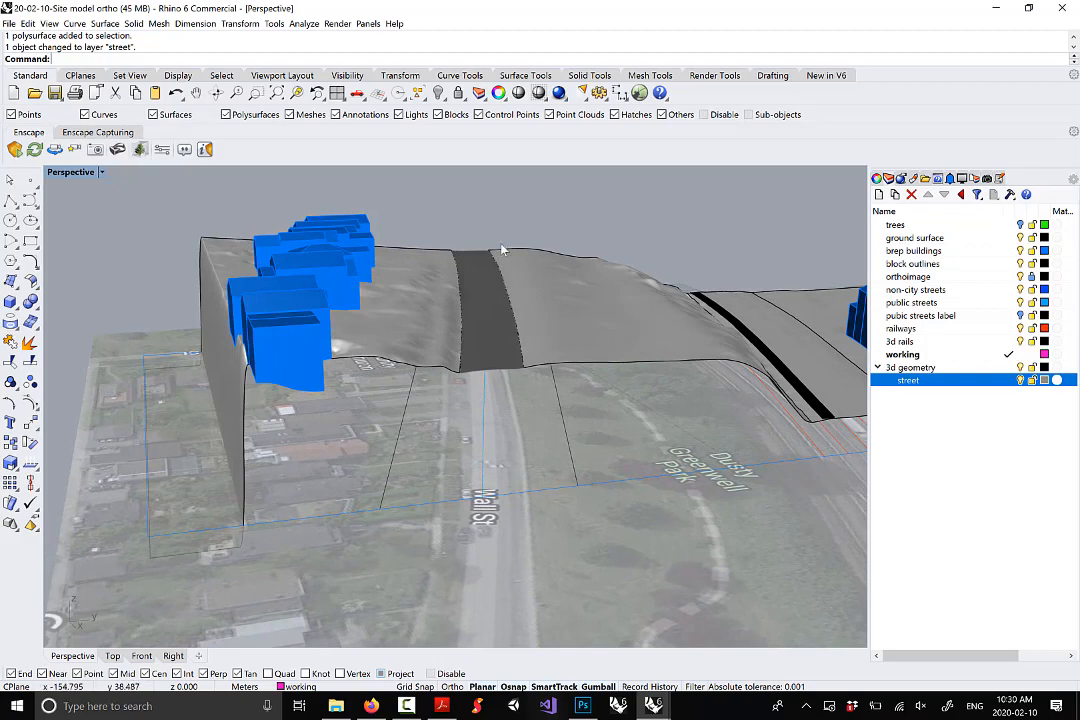
# Switch to the top view and examine both Wall St edges against the orthoimage
pyautogui.doubleClick(72, 172)
pyautogui.doubleClick(56, 172)
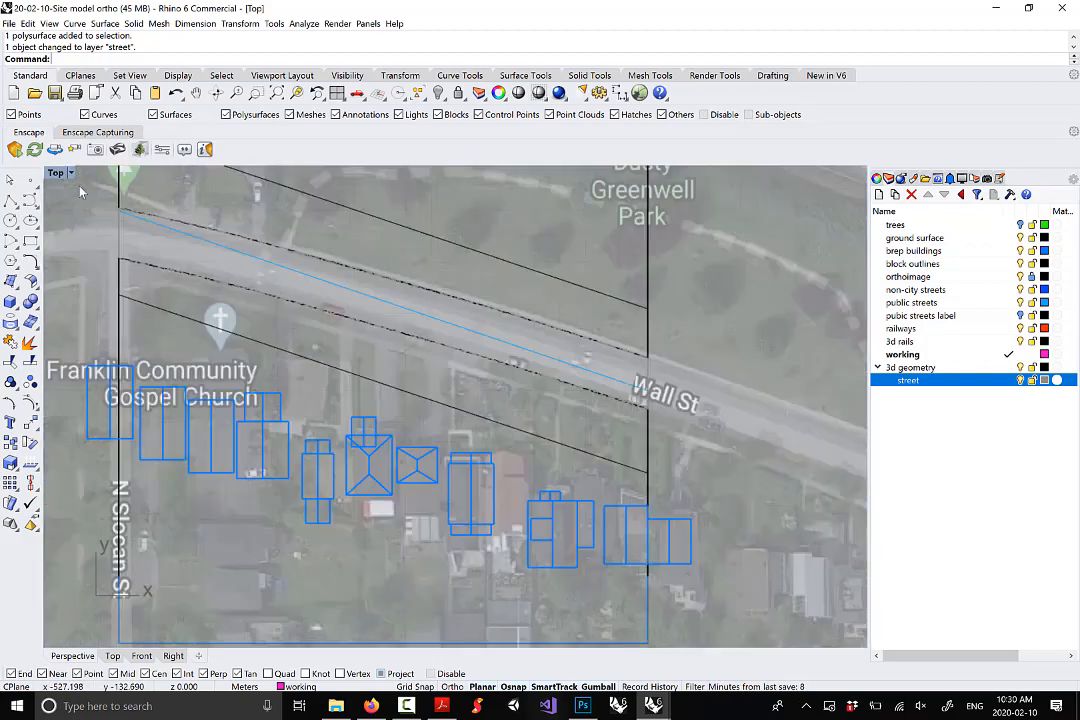
pyautogui.moveTo(174, 219); pyautogui.dragTo(234, 294, button='right')
pyautogui.scroll(6, 249, 299)
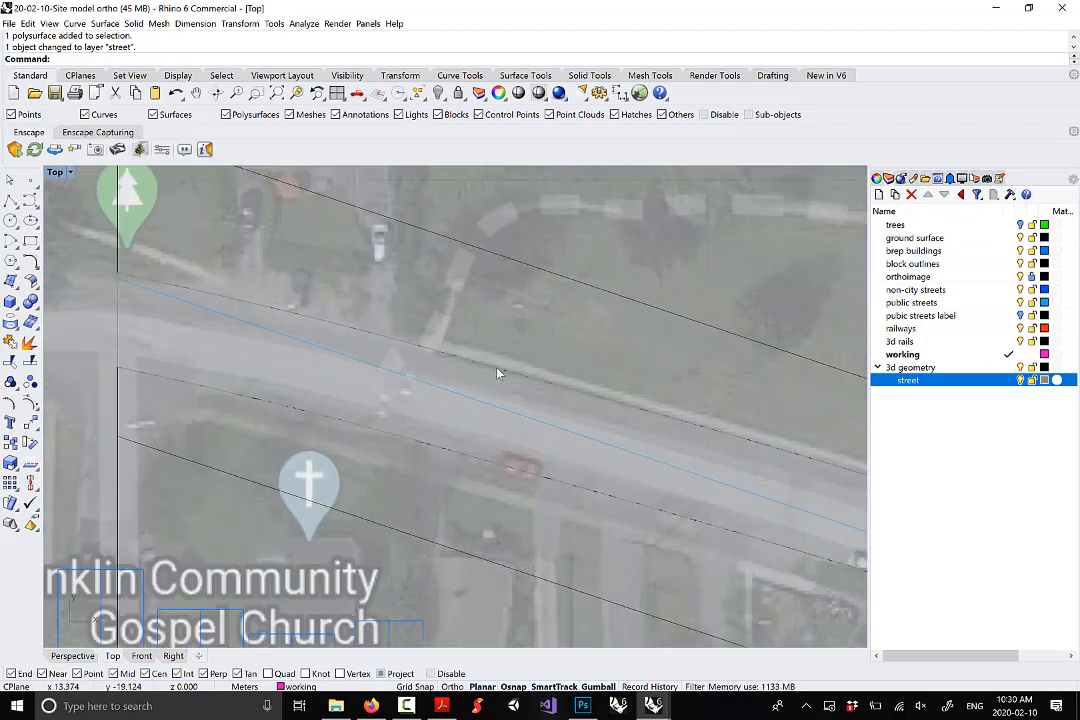
pyautogui.scroll(-7, 498, 378)
pyautogui.scroll(6, 700, 432)
pyautogui.click(704, 438)
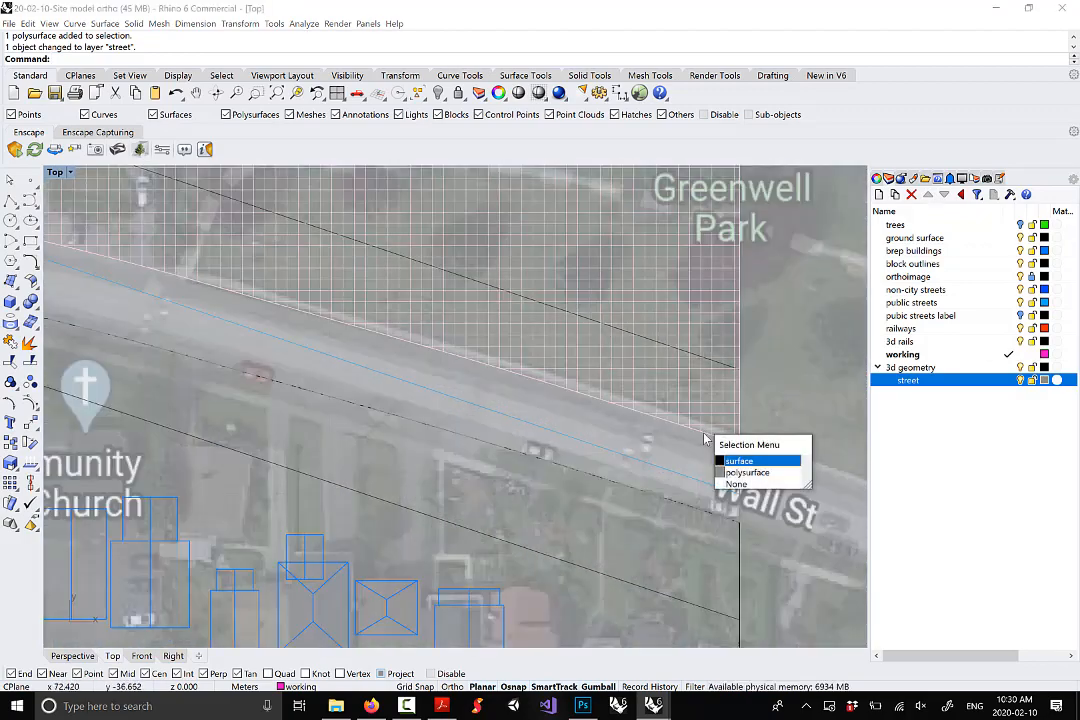
pyautogui.press('Down')
pyautogui.click(793, 405)
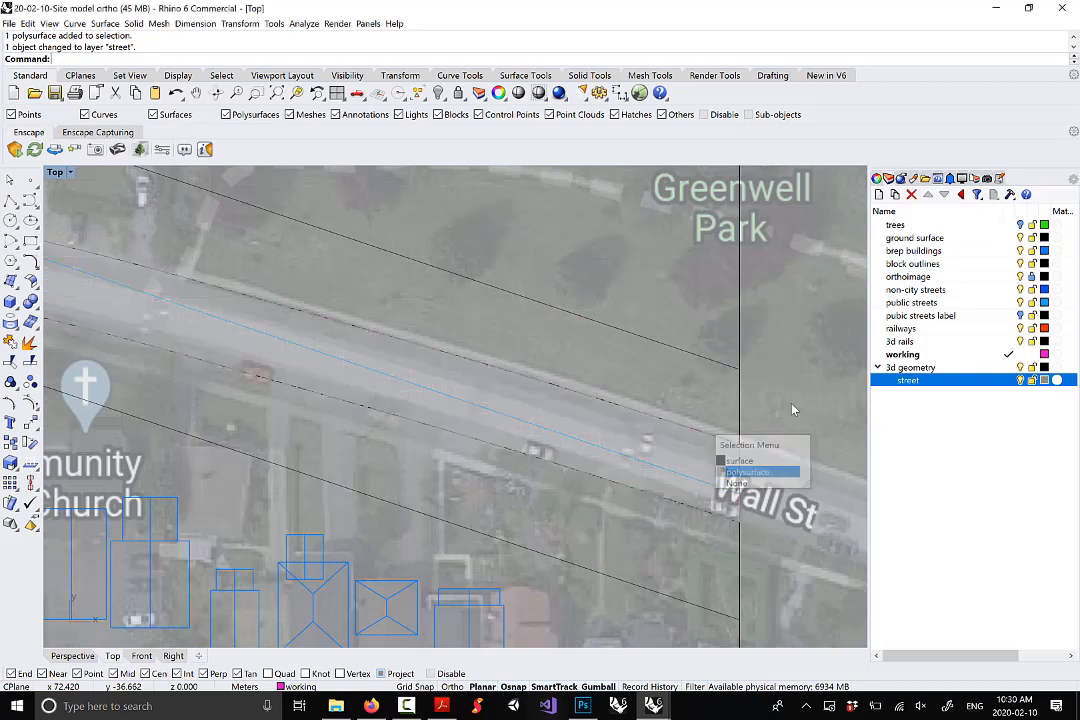
pyautogui.scroll(-4, 713, 423)
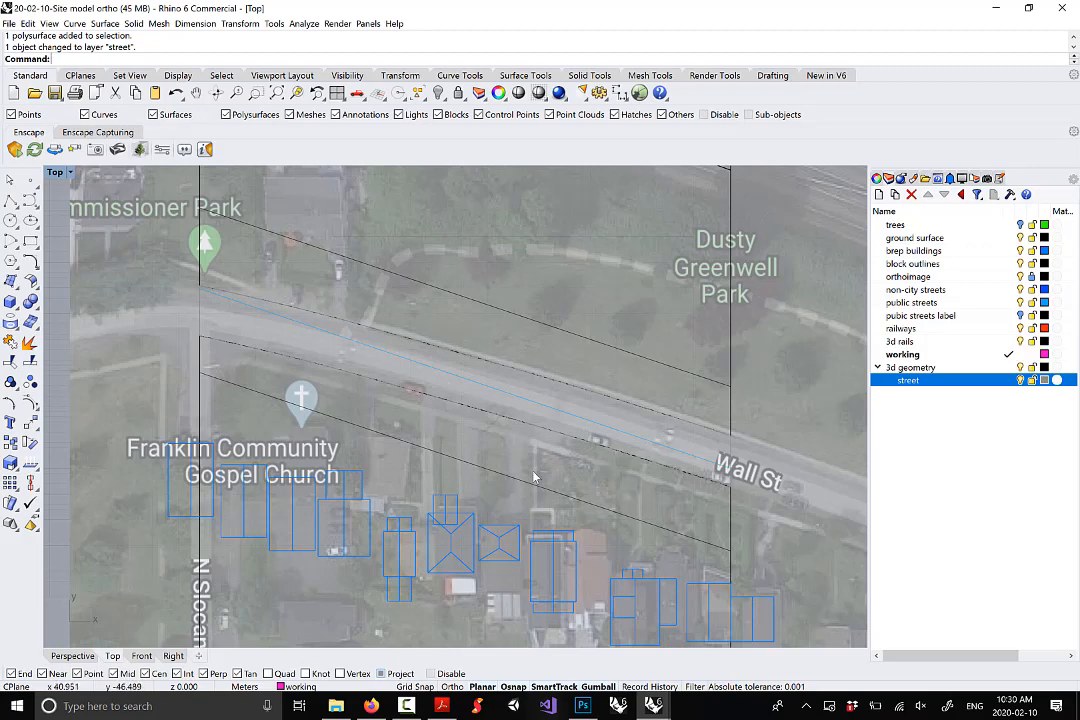
pyautogui.moveTo(533, 477); pyautogui.dragTo(553, 458, button='right')
pyautogui.scroll(2, 528, 411)
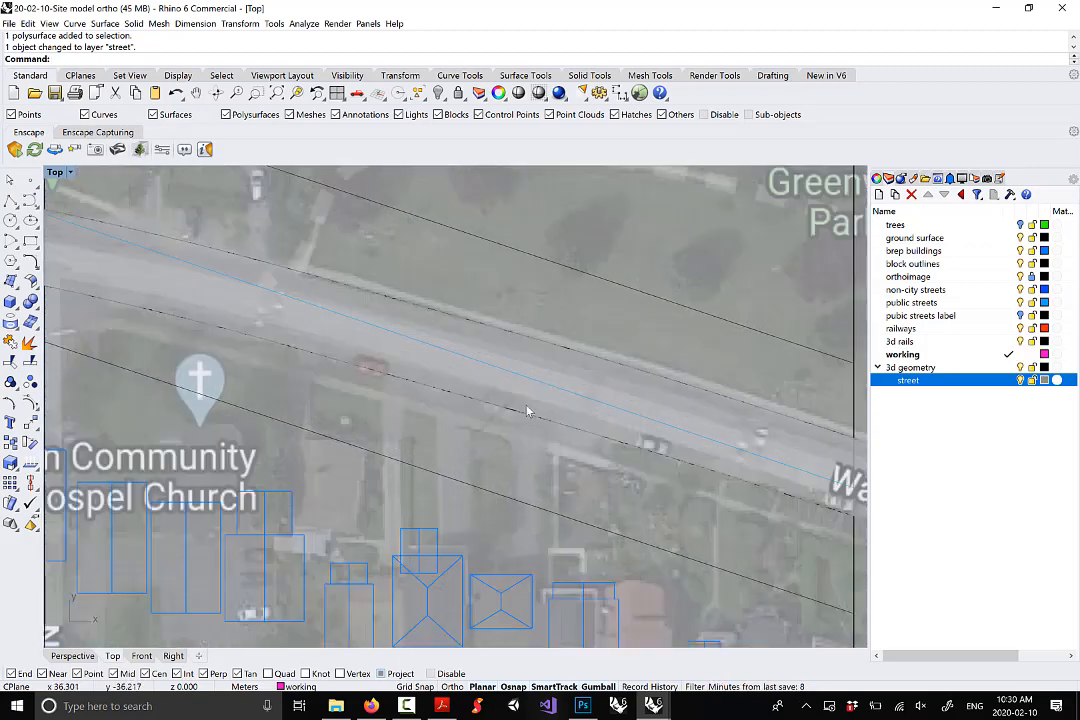
# Offset the ground surface edge along Wall St's south side about 2.66 m southward, picking the distance on the orthoimage
pyautogui.click(74, 24)
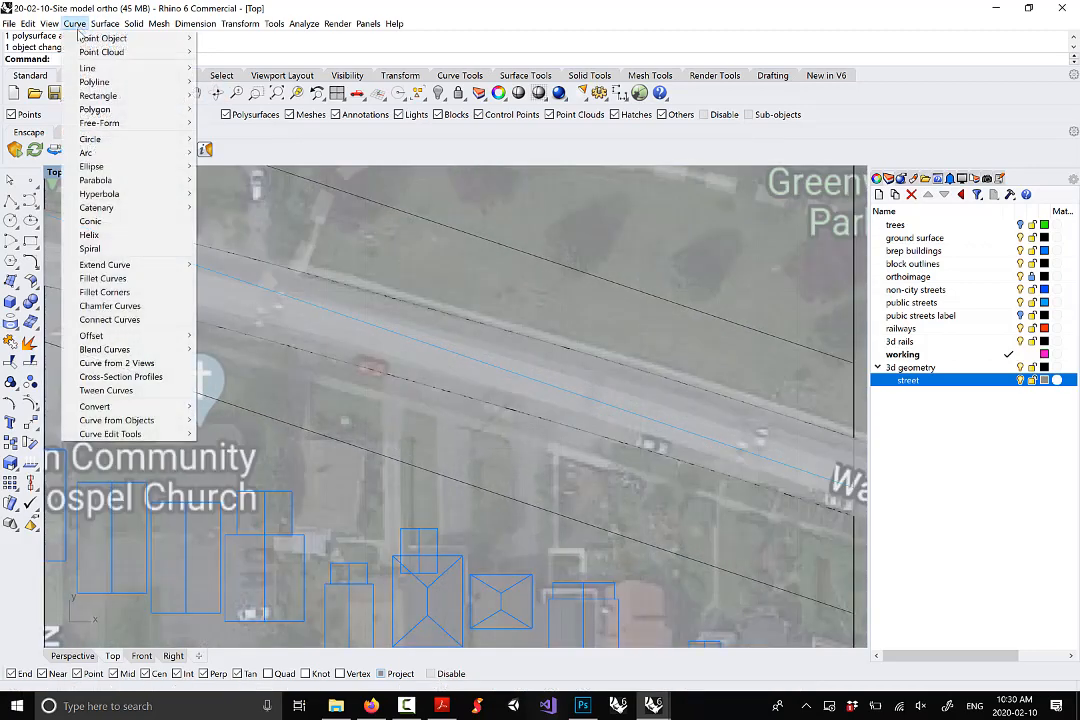
pyautogui.moveTo(160, 336)
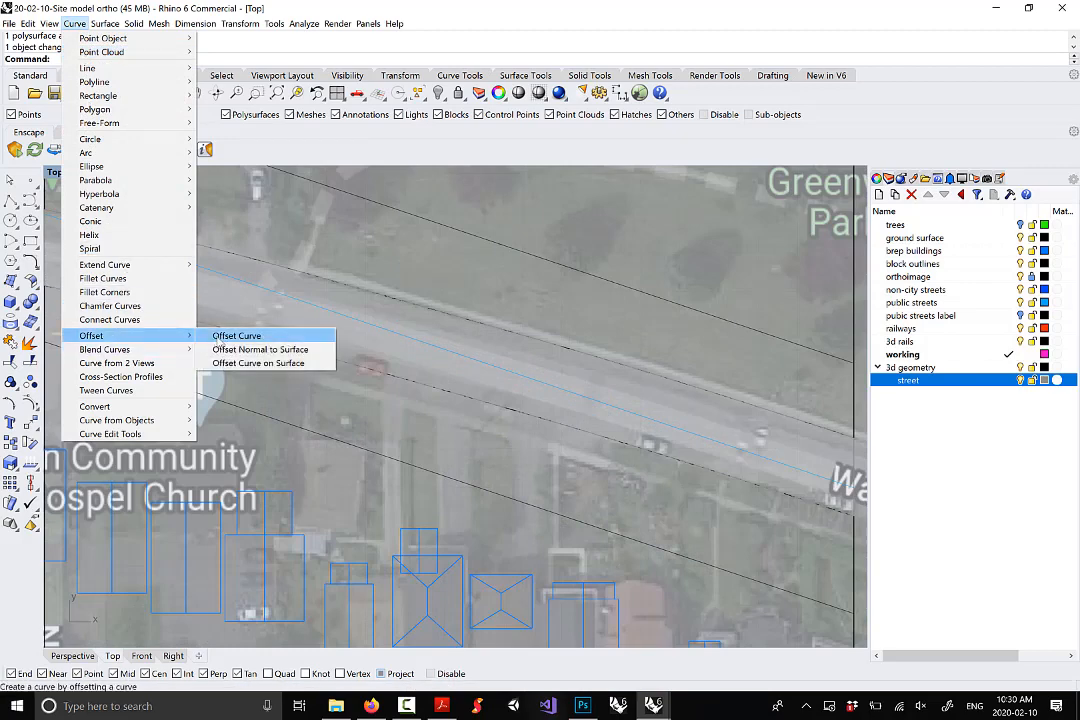
pyautogui.click(255, 341)
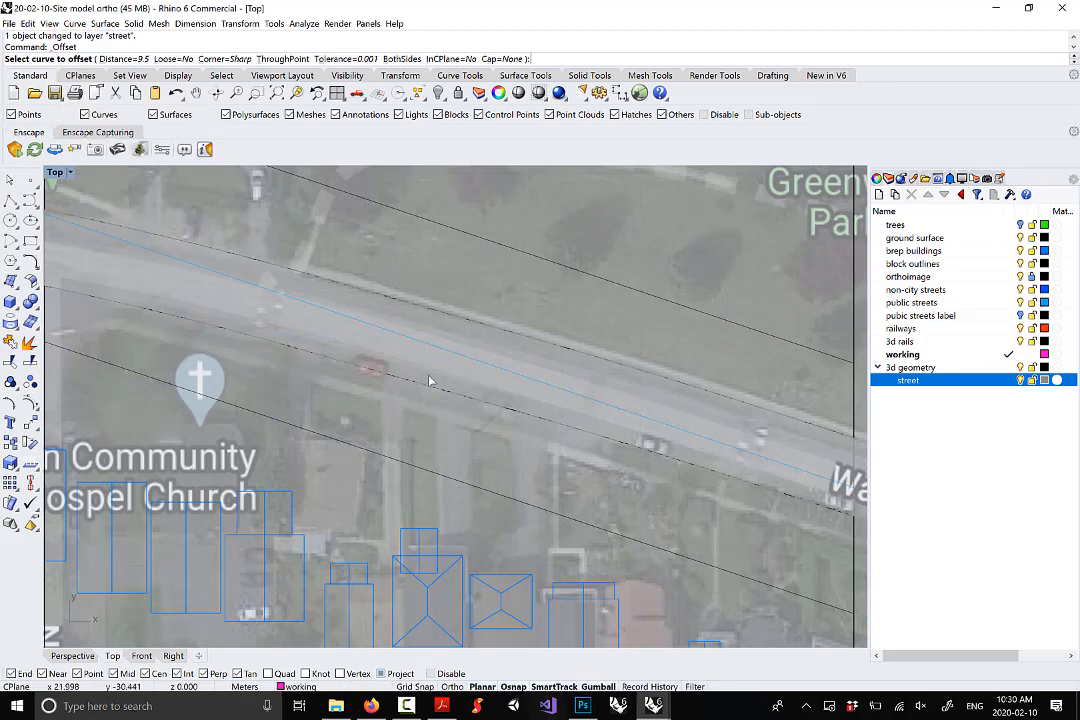
pyautogui.click(445, 398)
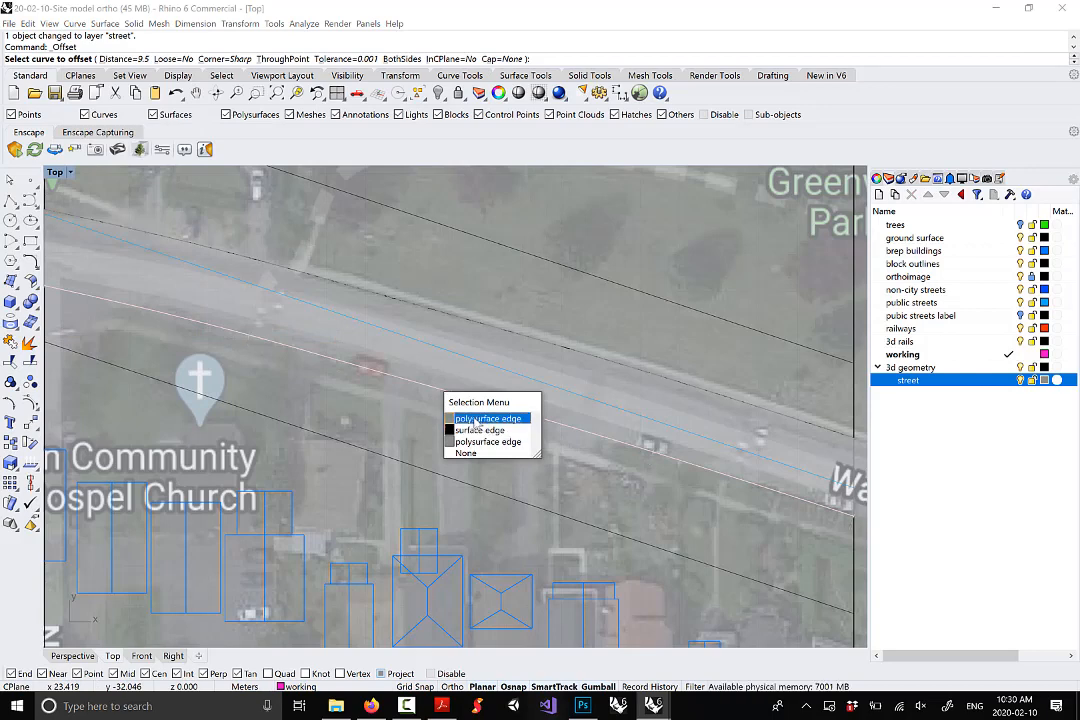
pyautogui.click(479, 430)
pyautogui.scroll(-3, 690, 470)
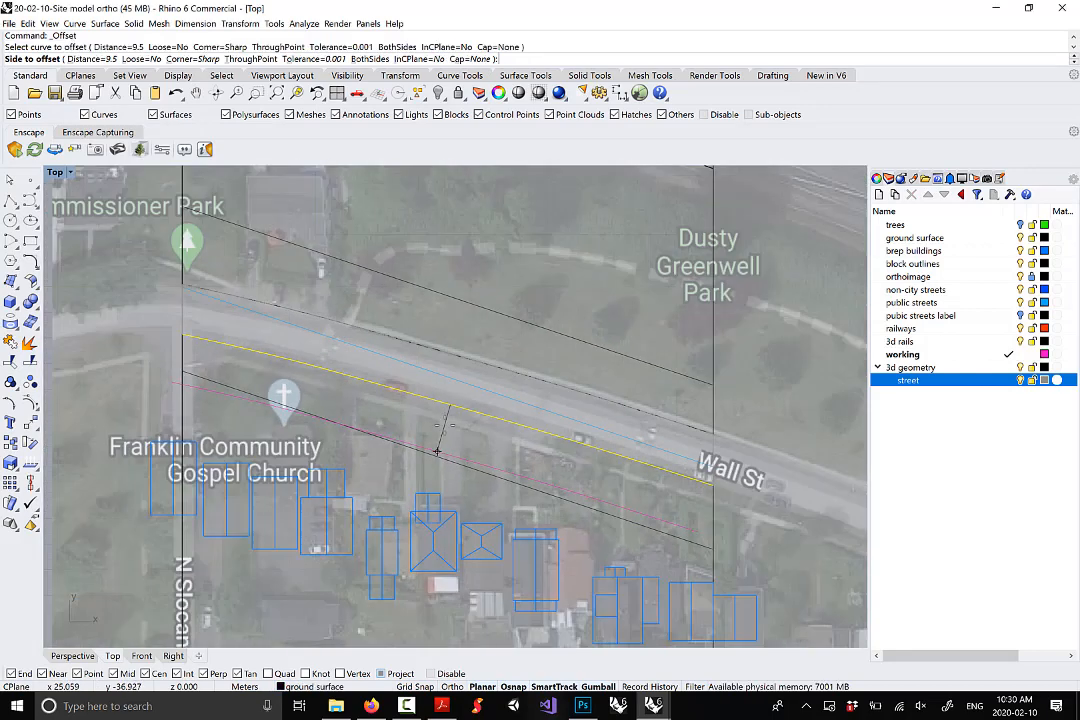
pyautogui.scroll(3, 690, 470)
pyautogui.scroll(2, 690, 470)
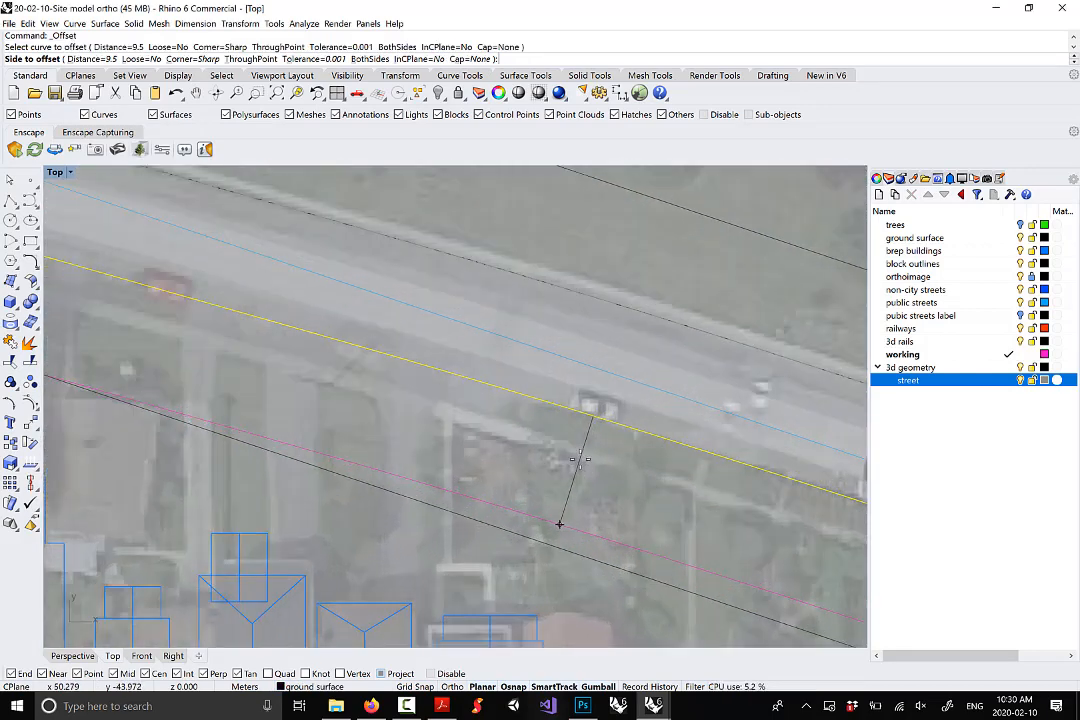
pyautogui.press('Return')
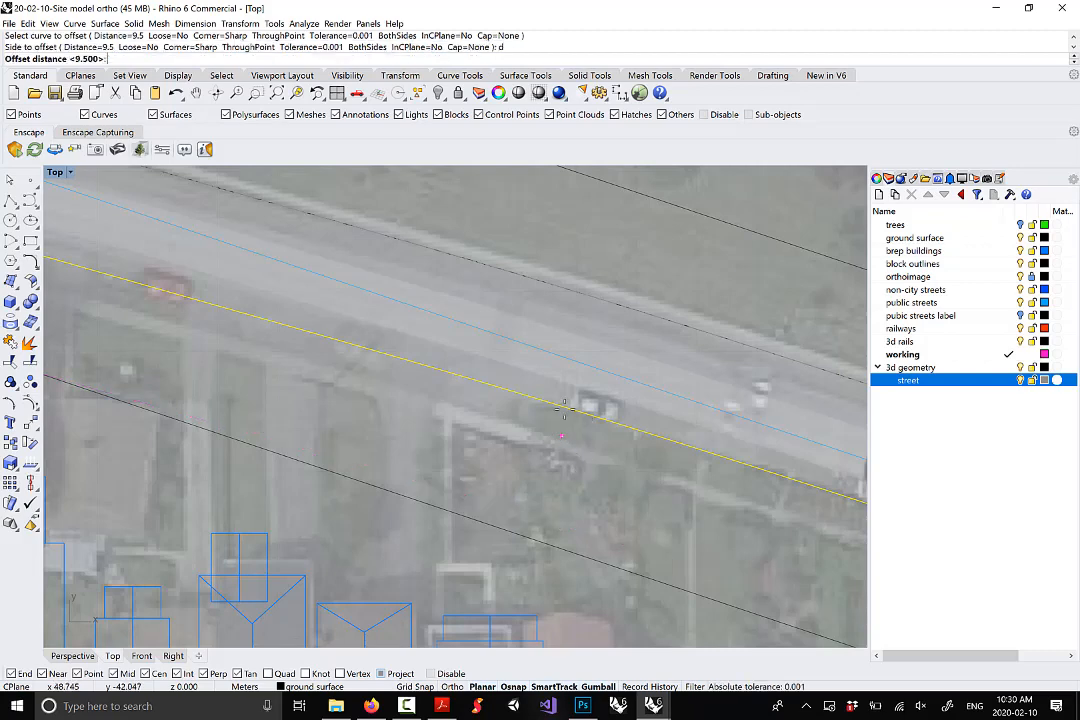
pyautogui.click(565, 410)
pyautogui.scroll(1, 555, 438)
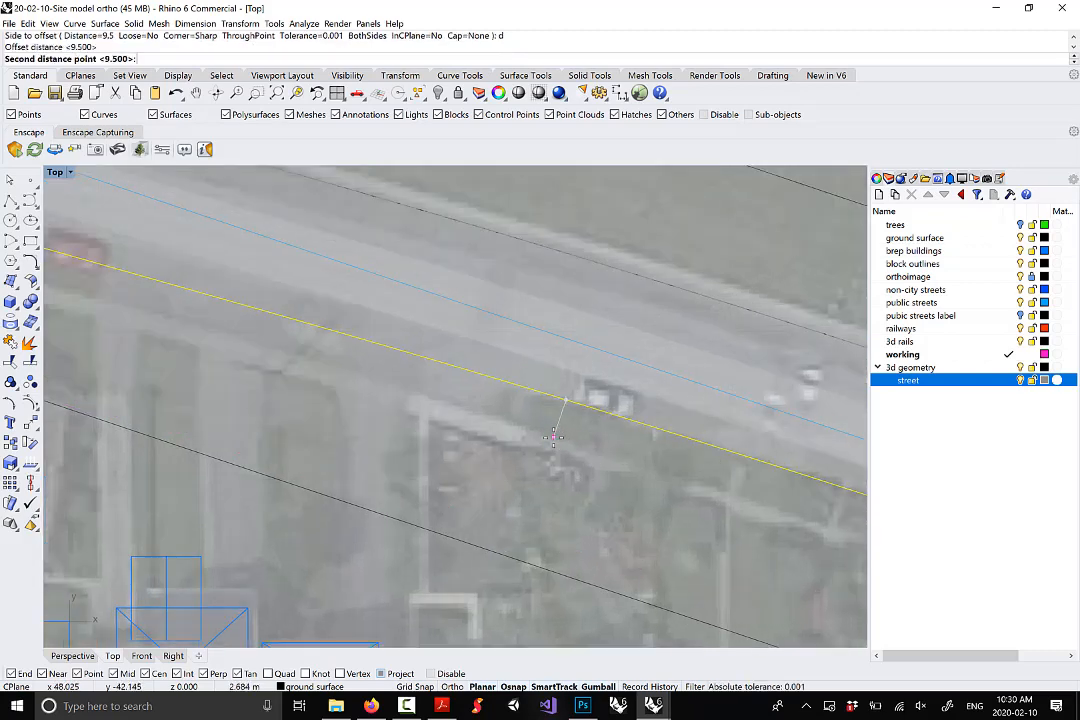
pyautogui.click(553, 437)
pyautogui.scroll(-4, 550, 436)
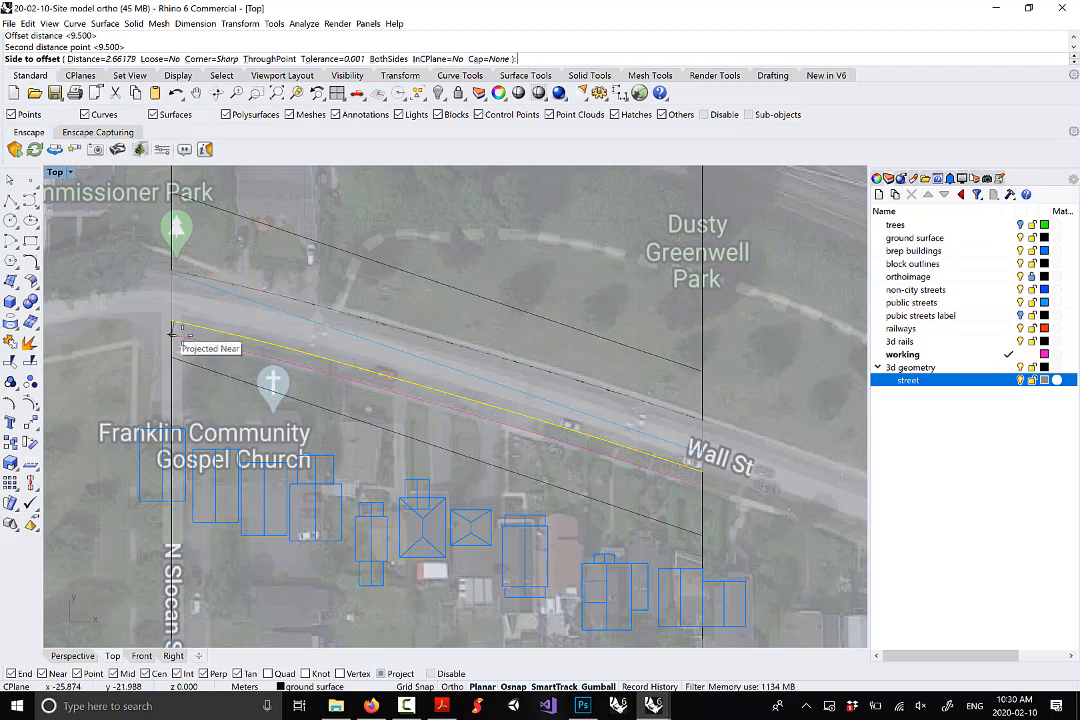
pyautogui.click(430, 402)
# Examine both ends of the offset curve against the site's west and east boundaries
pyautogui.scroll(3, 205, 387)
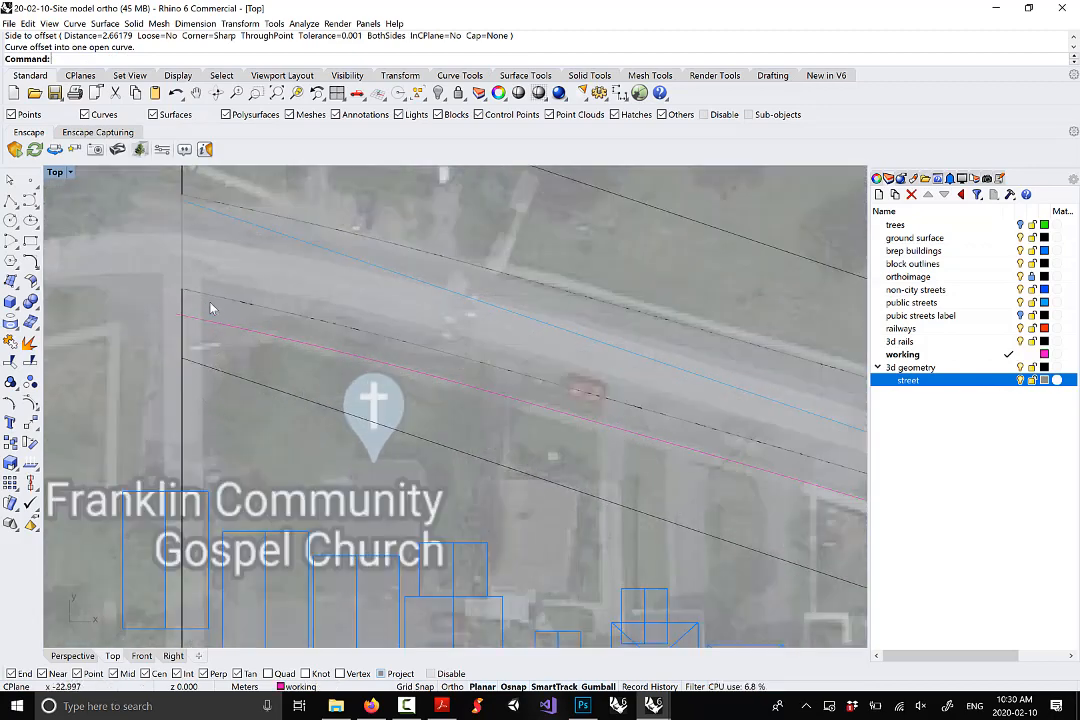
pyautogui.scroll(-5, 210, 308)
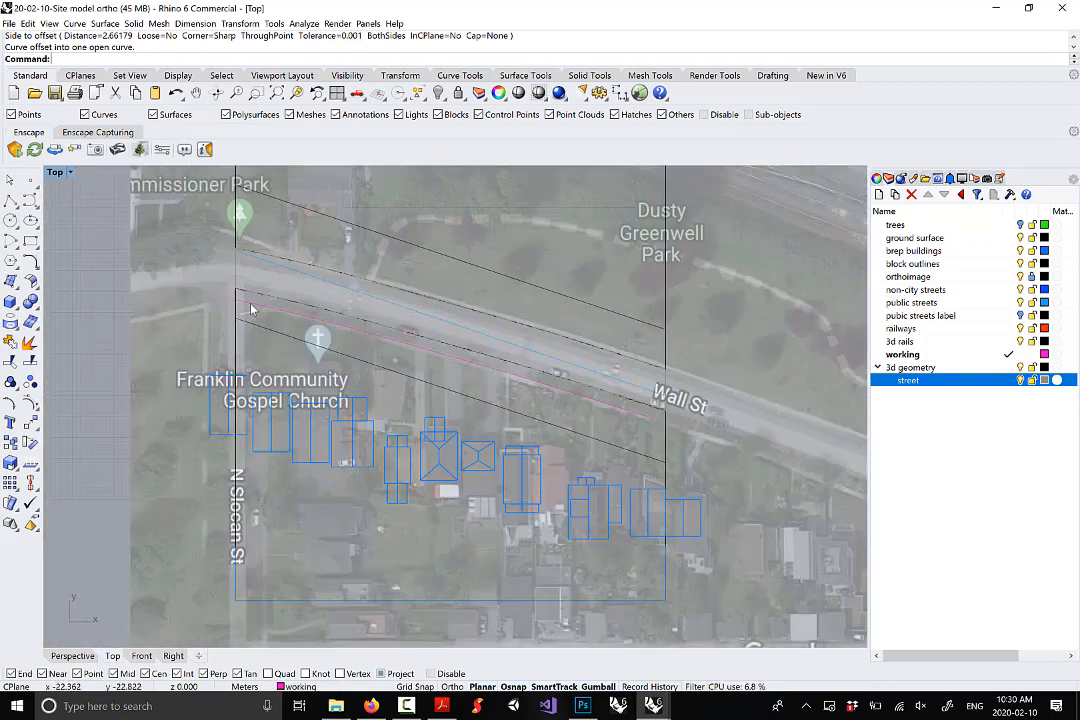
pyautogui.scroll(5, 680, 416)
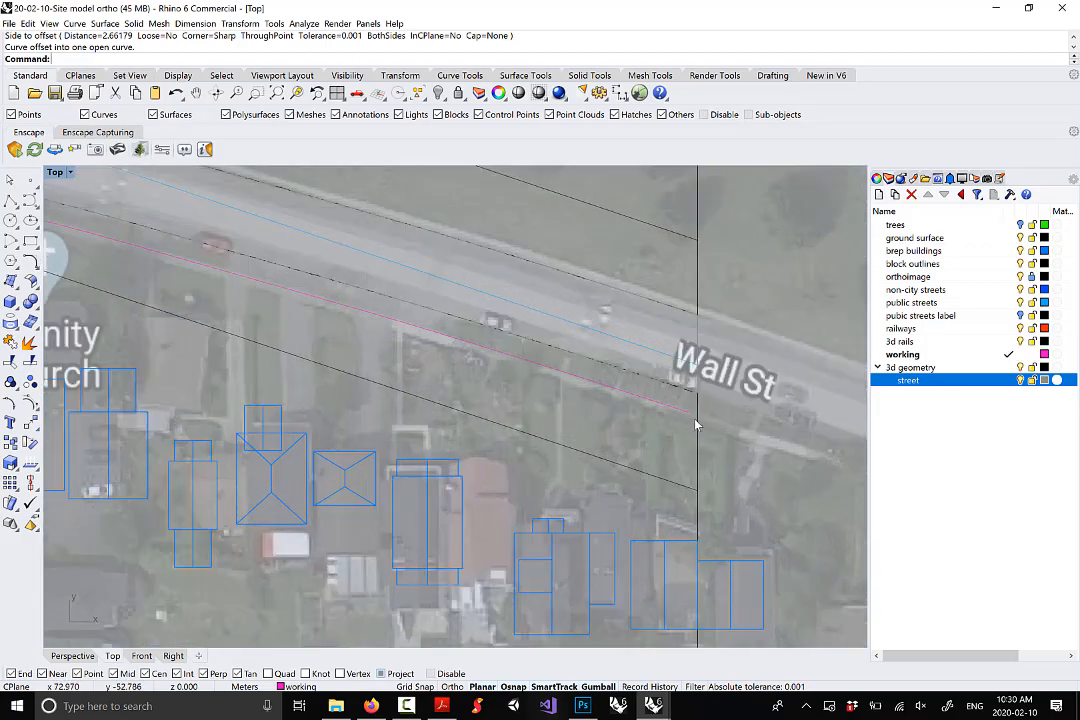
pyautogui.click(679, 415)
pyautogui.scroll(3, 714, 434)
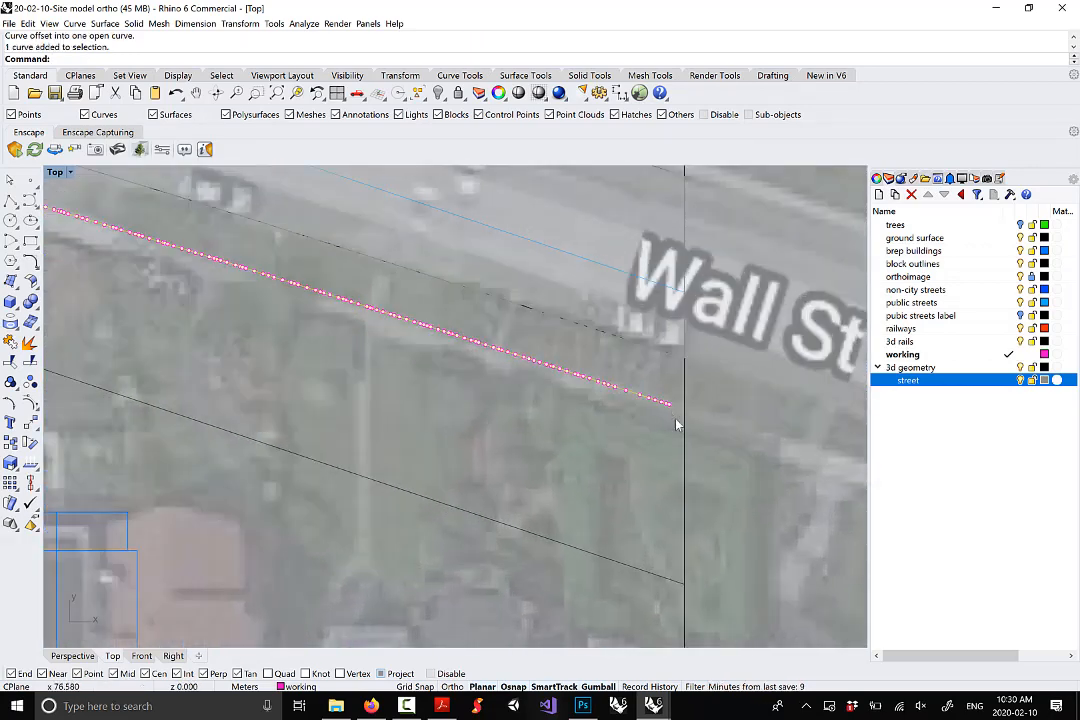
pyautogui.scroll(-6, 678, 425)
pyautogui.click(649, 433)
pyautogui.scroll(-2, 604, 393)
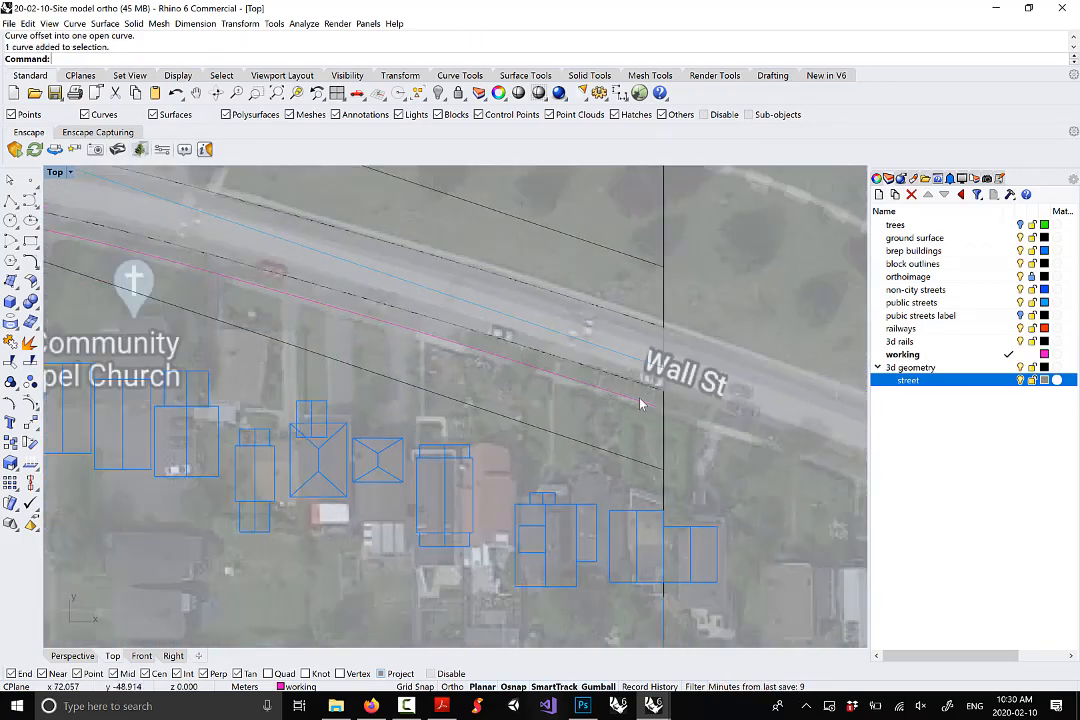
# Extend the offset curve's east end with a straight line beyond the site's east boundary
pyautogui.scroll(4, 641, 402)
pyautogui.click(78, 24)
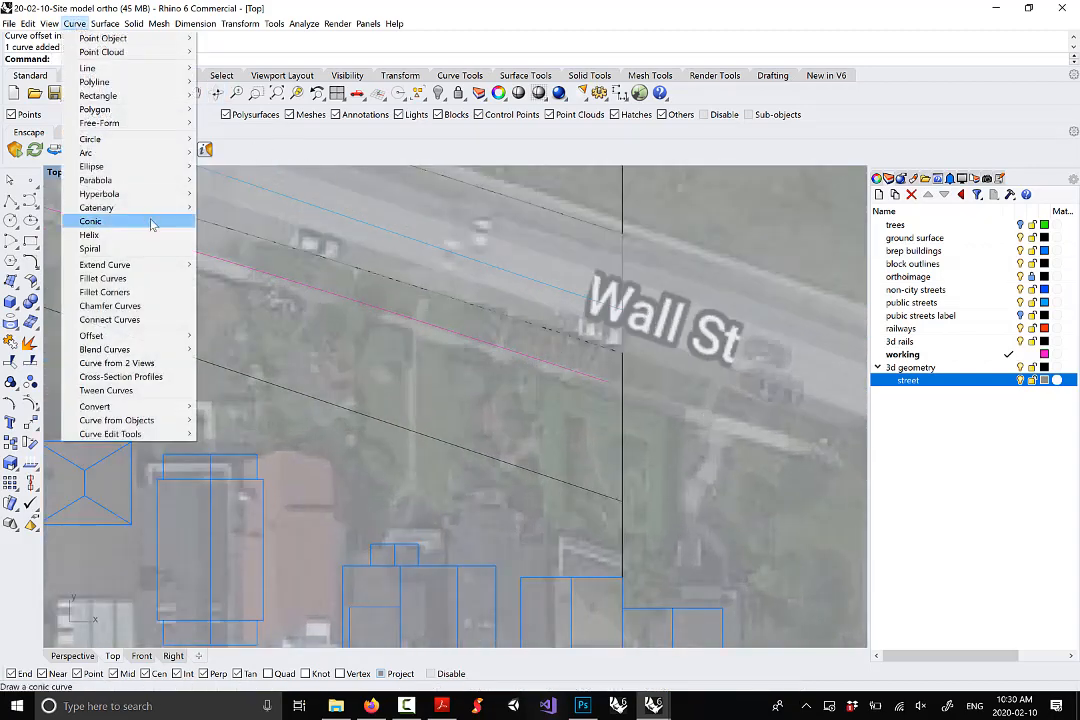
pyautogui.moveTo(164, 270)
pyautogui.click(229, 280)
pyautogui.click(608, 383)
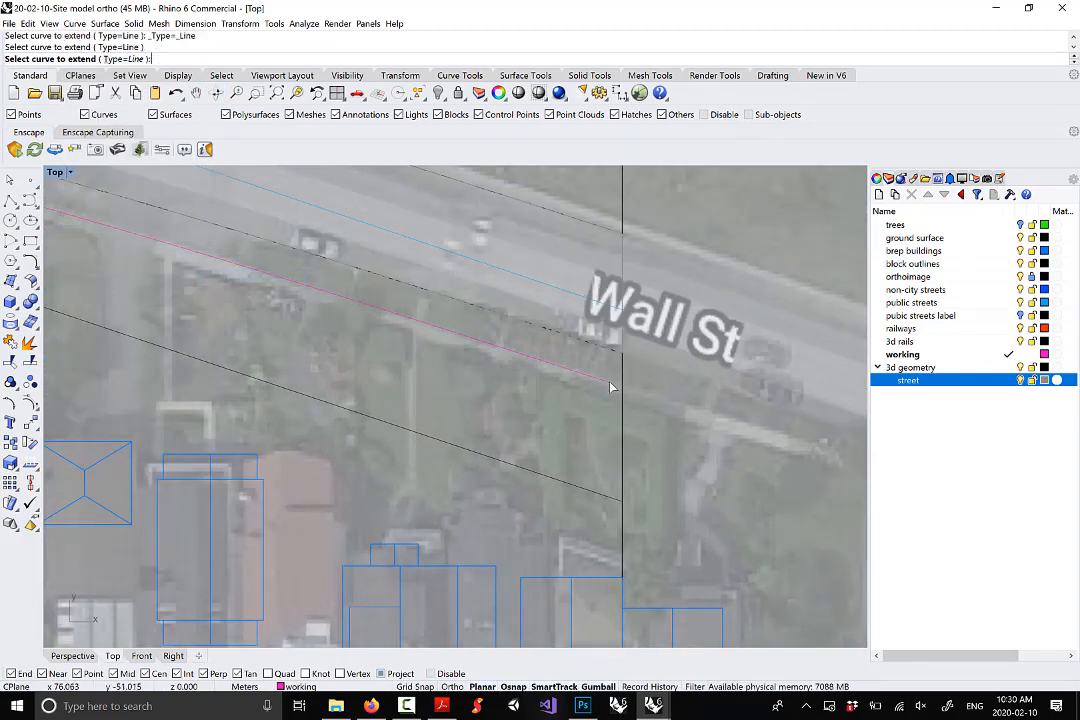
pyautogui.click(681, 403)
# Extend the same curve's west end with a straight line past the site's west boundary near N Slocan St
pyautogui.scroll(-8, 697, 398)
pyautogui.moveTo(110, 300); pyautogui.dragTo(190, 305, button='right')
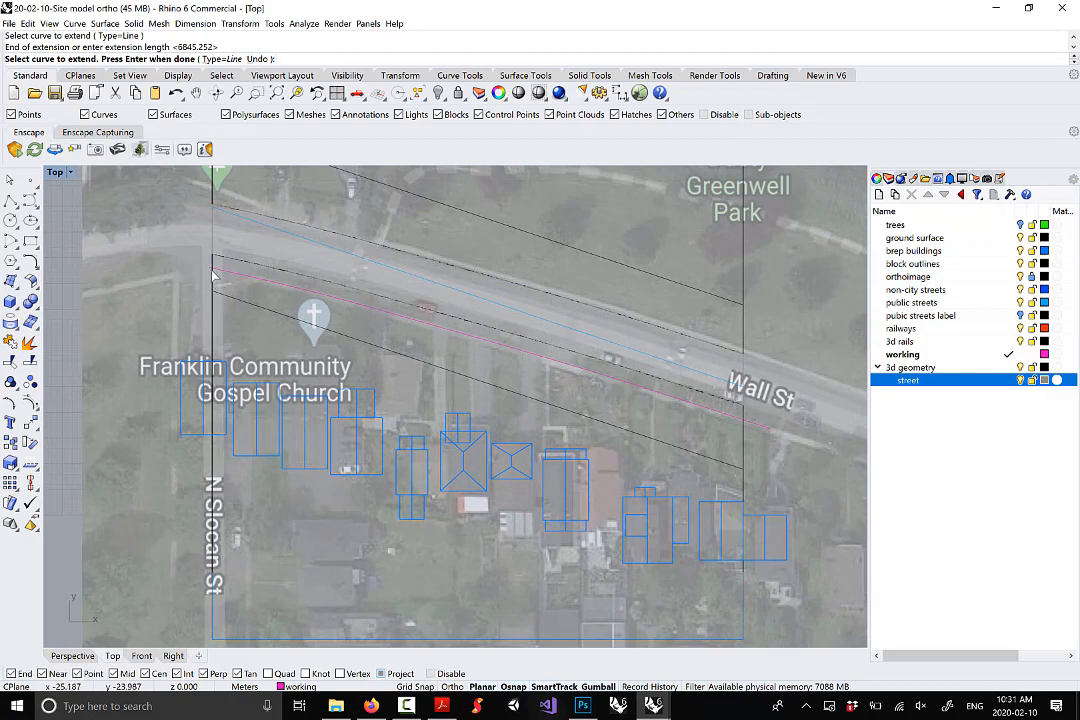
pyautogui.scroll(4, 213, 276)
pyautogui.click(210, 266)
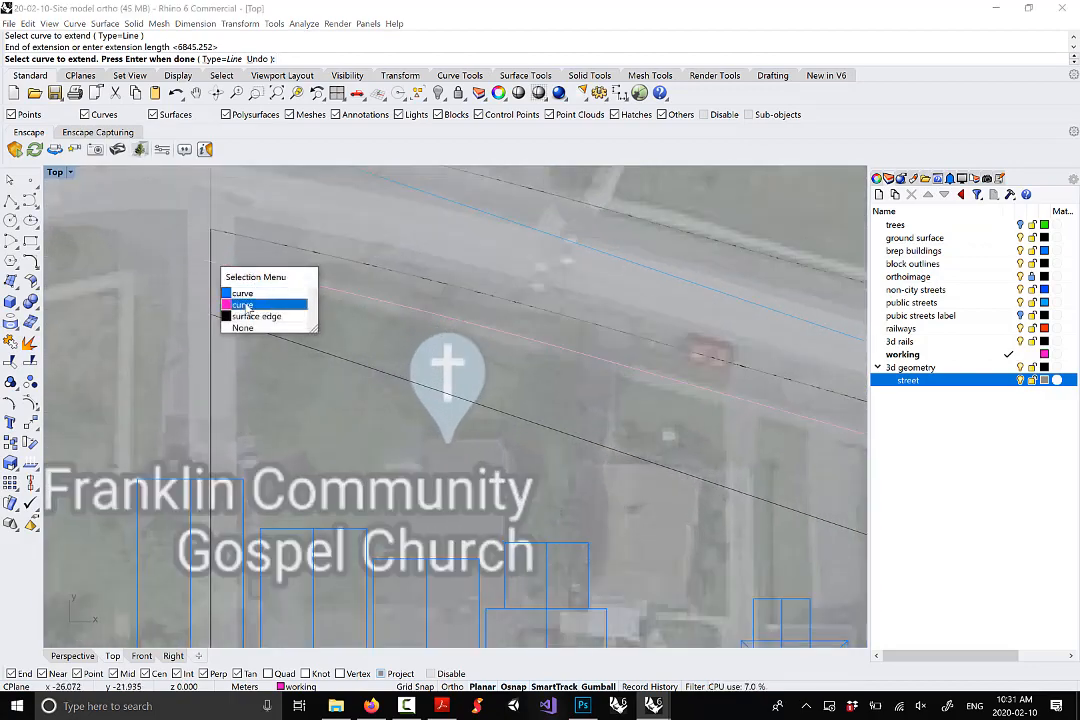
pyautogui.click(245, 300)
pyautogui.click(145, 252)
pyautogui.scroll(-6, 145, 252)
pyautogui.rightClick(750, 443)
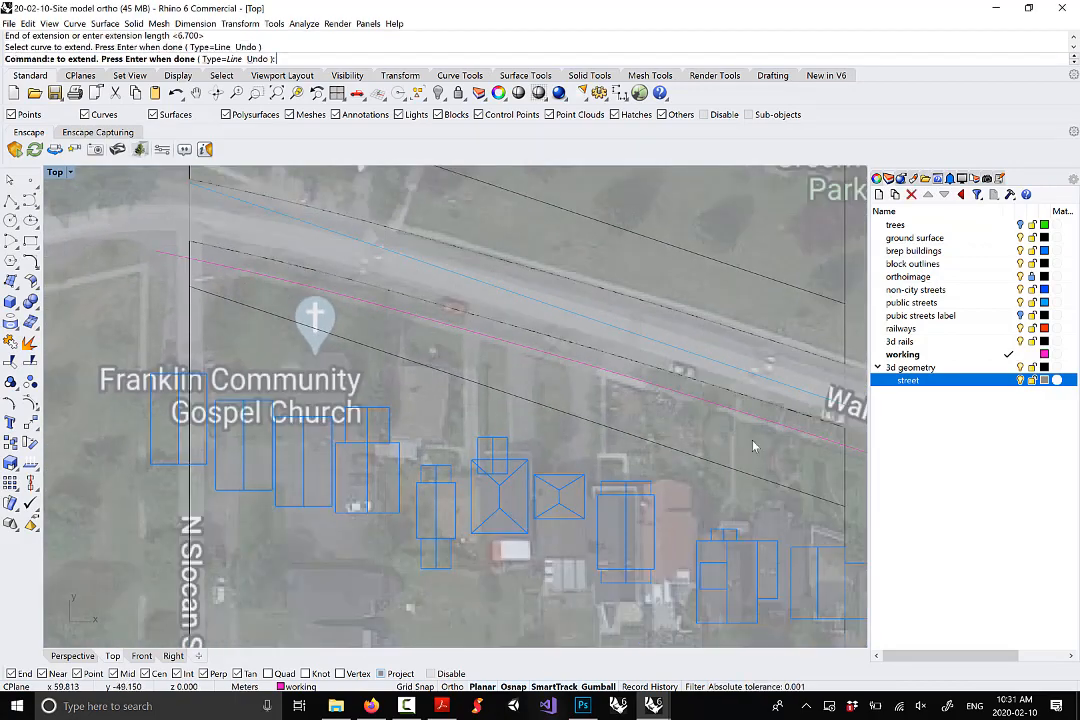
# Offset the extended curve 1 m to the south for the sidewalk's second edge, and clear the selection
pyautogui.moveTo(742, 446); pyautogui.dragTo(496, 386, button='right')
pyautogui.scroll(2, 540, 373)
pyautogui.click(546, 370)
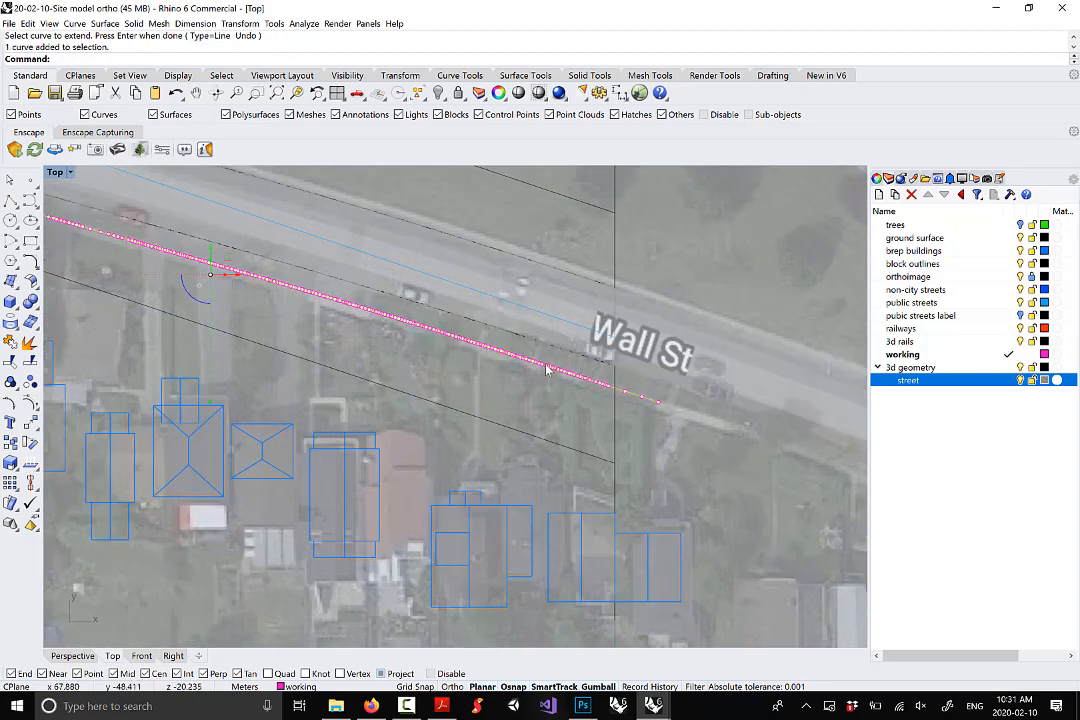
pyautogui.press('Return')
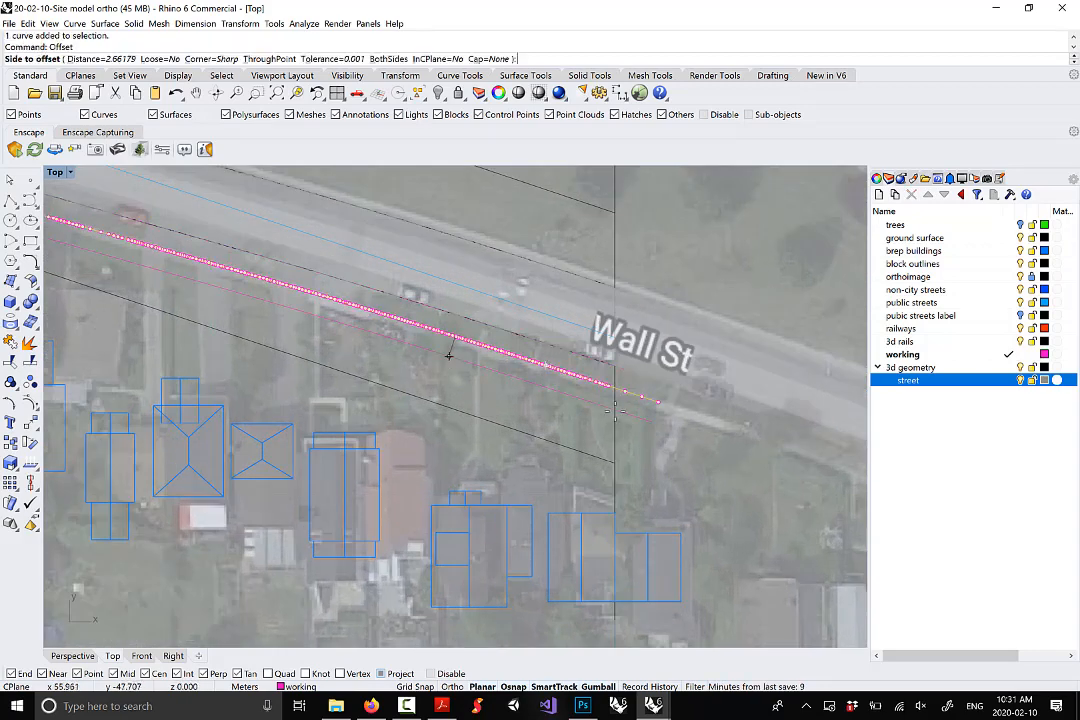
pyautogui.scroll(4, 513, 386)
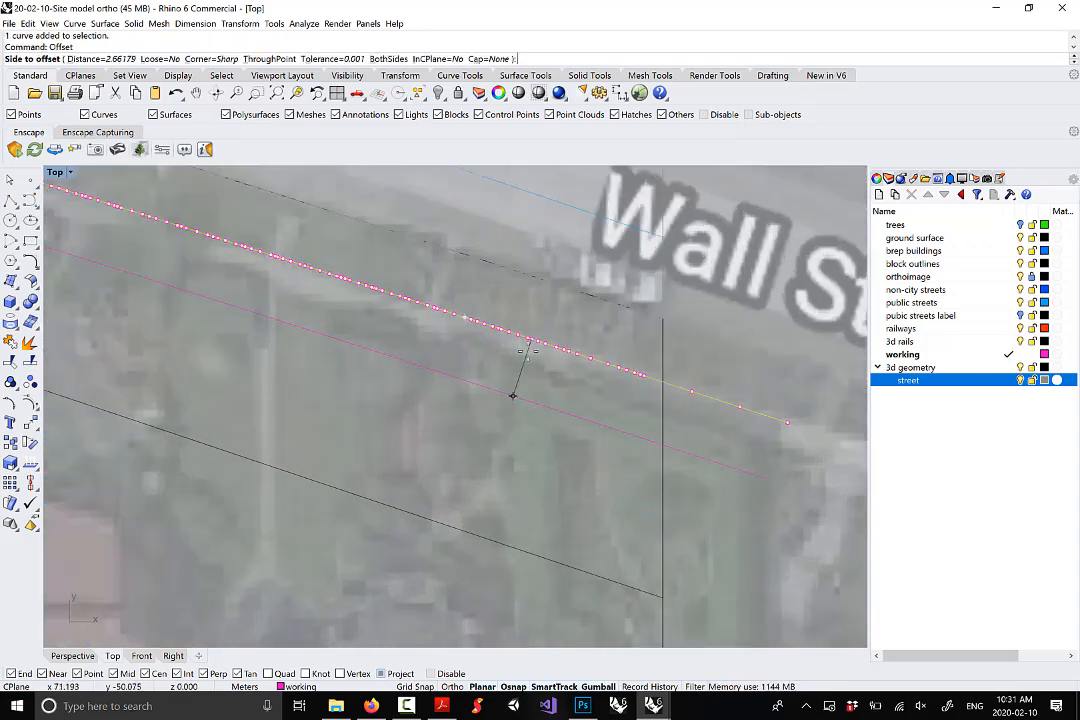
pyautogui.write('d')
pyautogui.press('Return')
pyautogui.write('1')
pyautogui.press('Return')
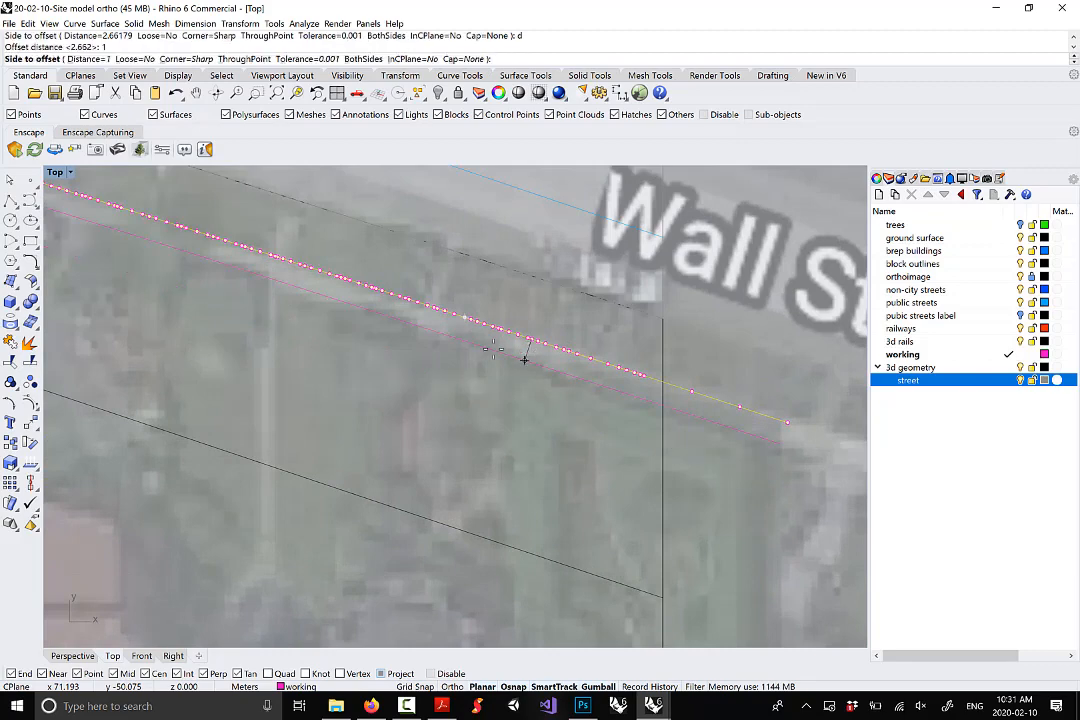
pyautogui.scroll(-4, 524, 359)
pyautogui.scroll(3, 238, 302)
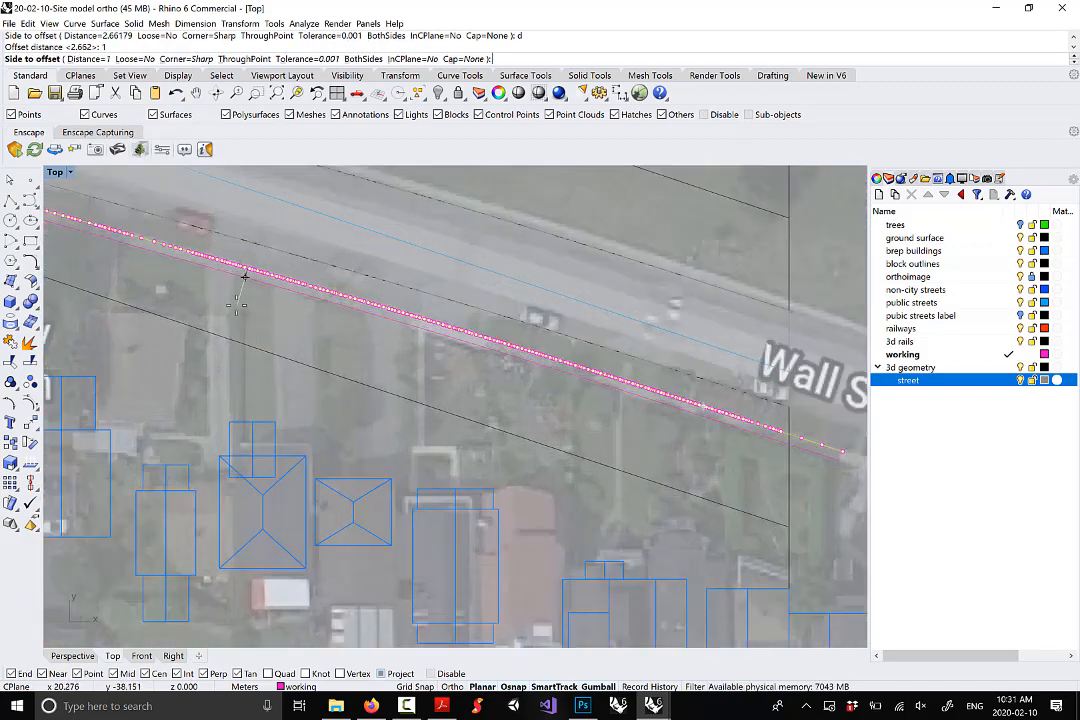
pyautogui.scroll(2, 236, 305)
pyautogui.click(236, 293)
pyautogui.scroll(-3, 398, 340)
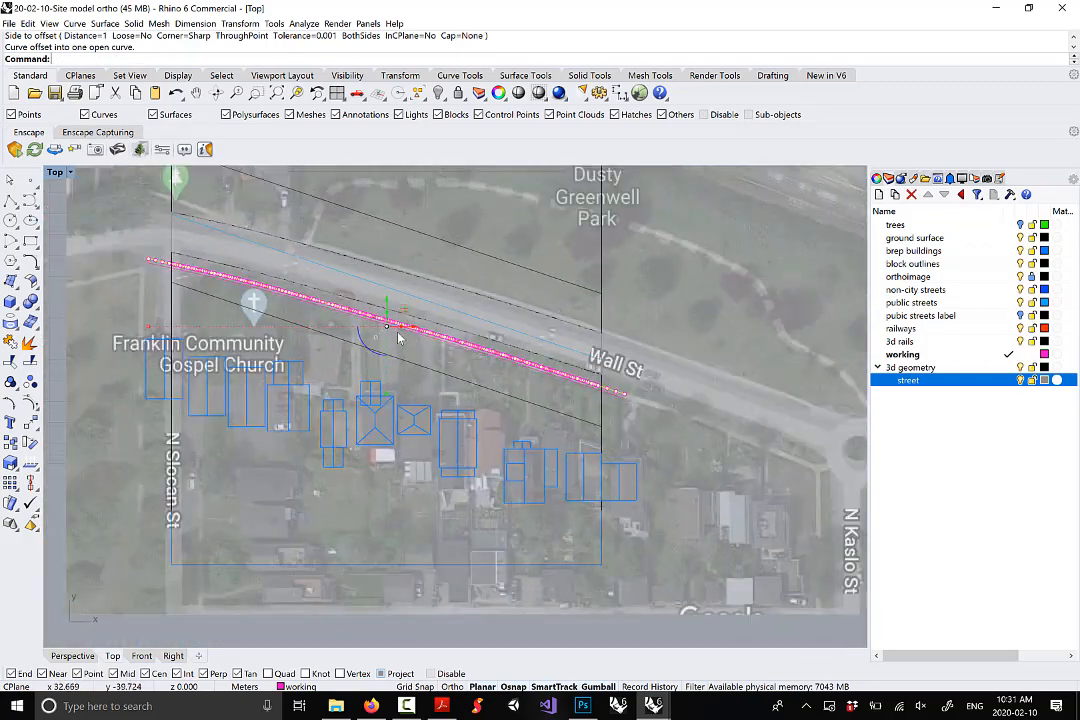
pyautogui.scroll(2, 398, 362)
pyautogui.press('Escape')
# Split the ground surface south of Wall St with the two sidewalk curves, and delete both curves
pyautogui.scroll(-5, 432, 360)
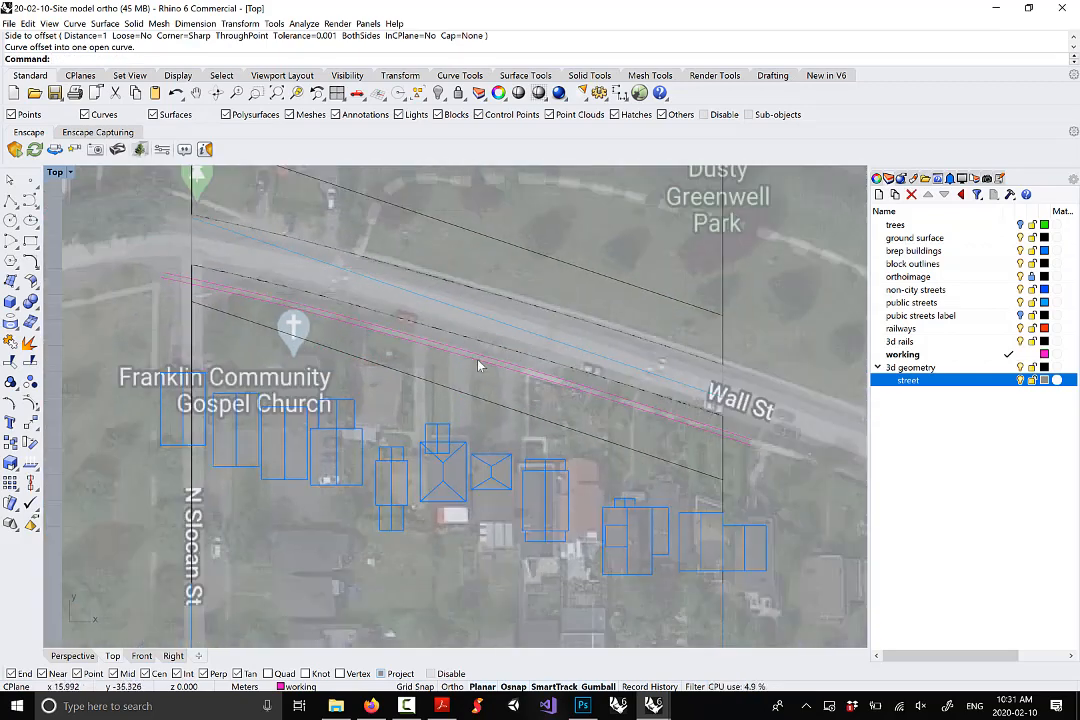
pyautogui.scroll(3, 656, 421)
pyautogui.click(658, 436)
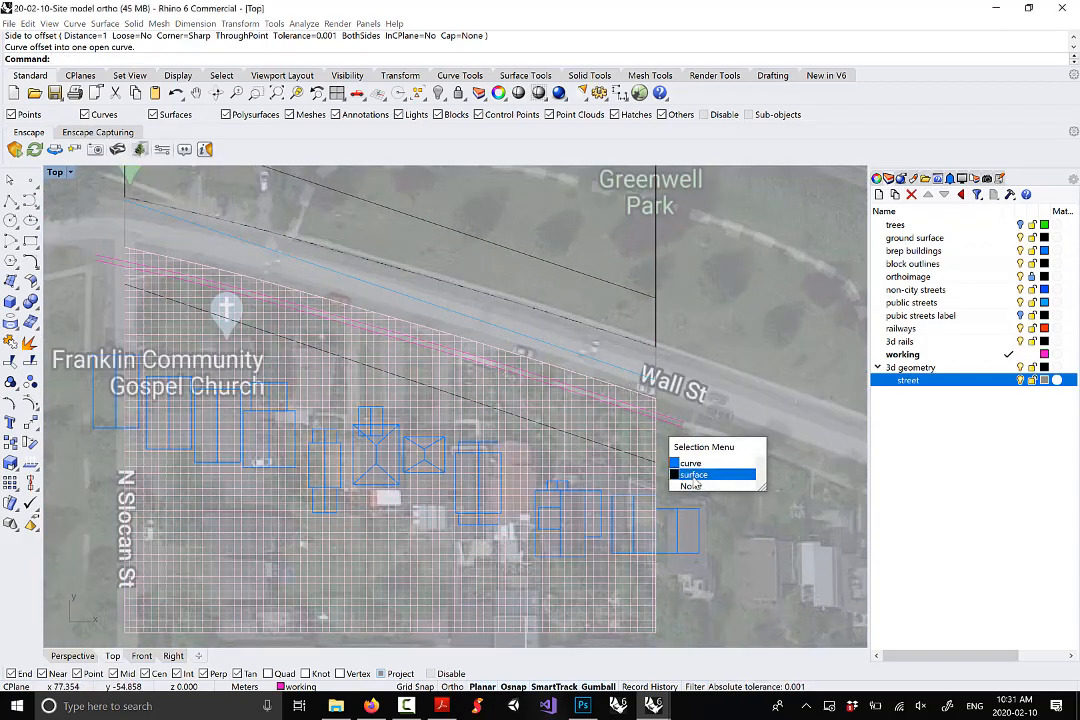
pyautogui.click(700, 472)
pyautogui.click(28, 364)
pyautogui.scroll(3, 687, 474)
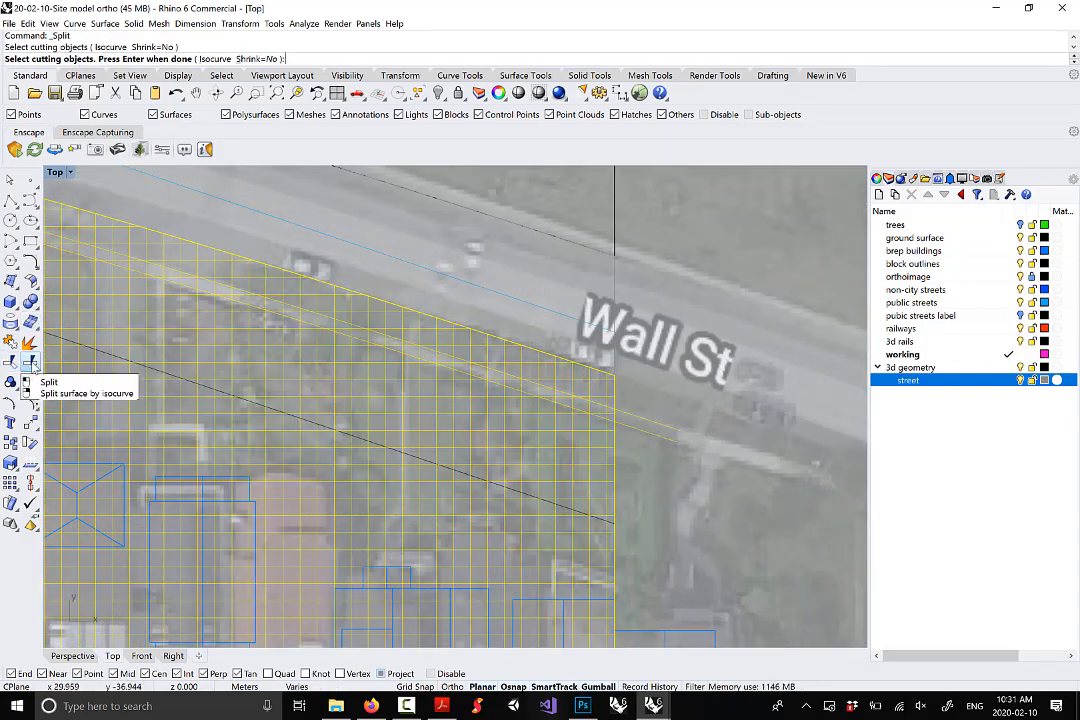
pyautogui.press('Return')
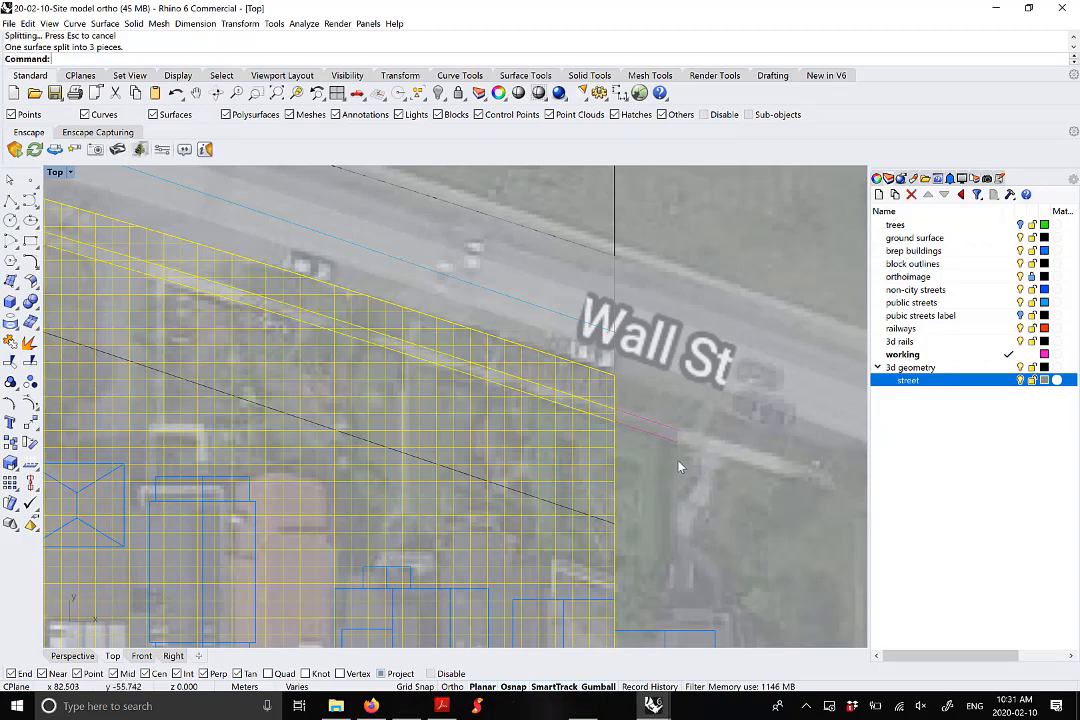
pyautogui.press('Delete')
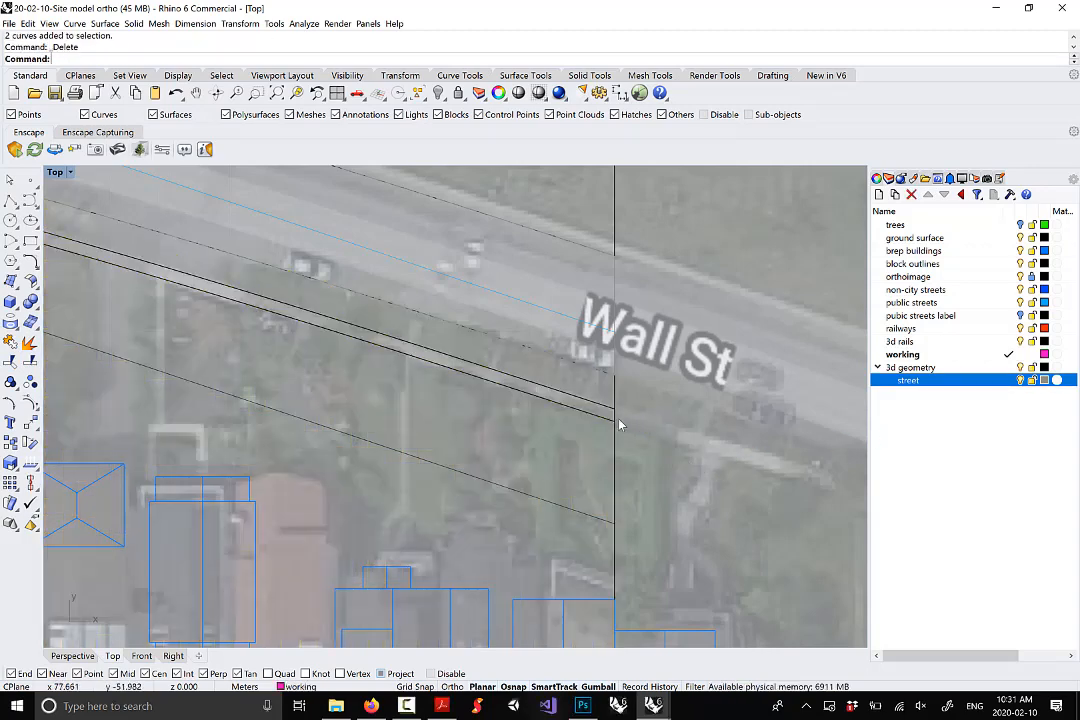
# Select the narrow sidewalk strip of the split ground surface and show it beside the road in the maximized perspective view
pyautogui.click(619, 425)
pyautogui.click(650, 456)
pyautogui.scroll(-5, 614, 418)
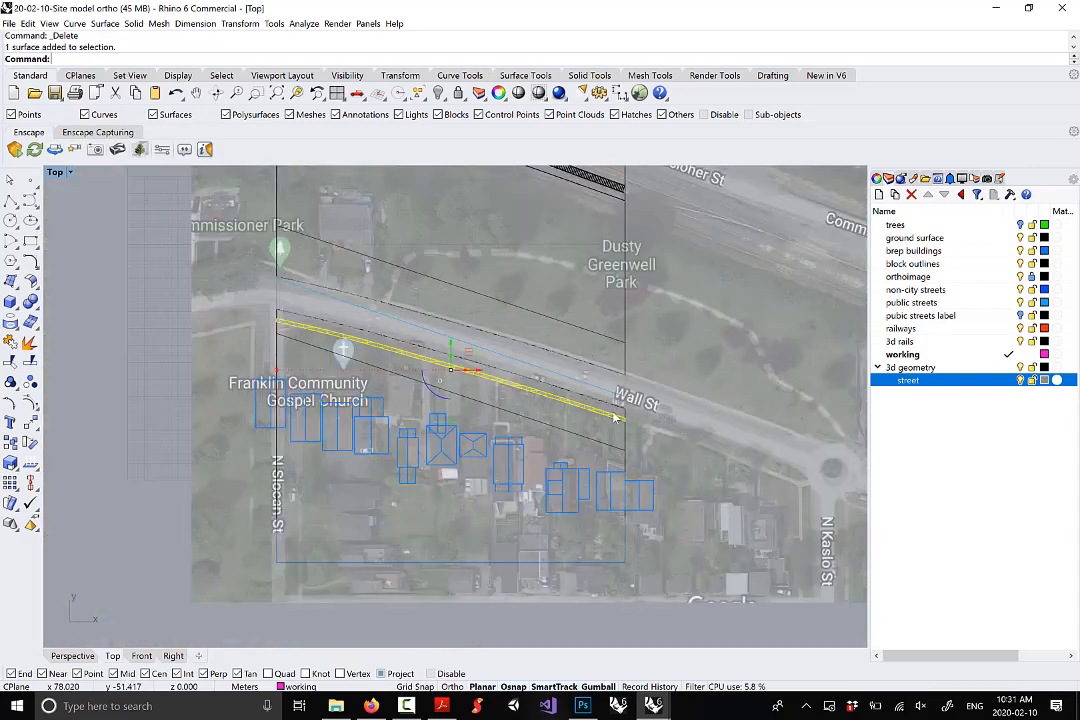
pyautogui.scroll(-2, 614, 418)
pyautogui.doubleClick(55, 174)
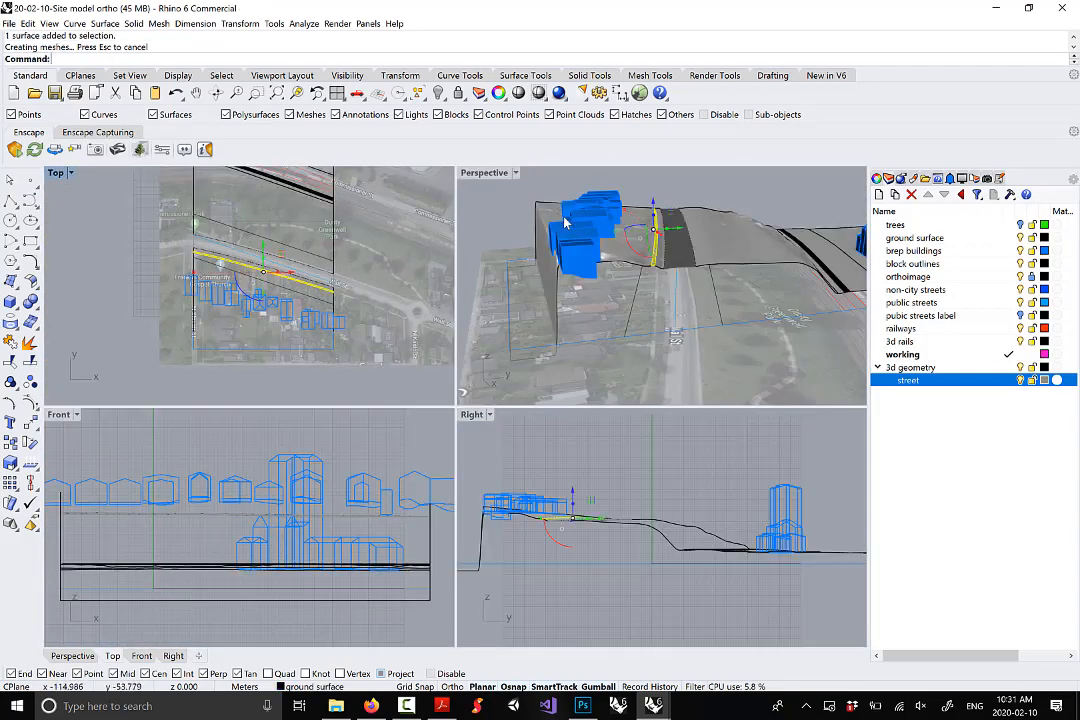
pyautogui.doubleClick(481, 175)
pyautogui.moveTo(497, 338); pyautogui.dragTo(405, 333, button='right')
pyautogui.scroll(2, 446, 300)
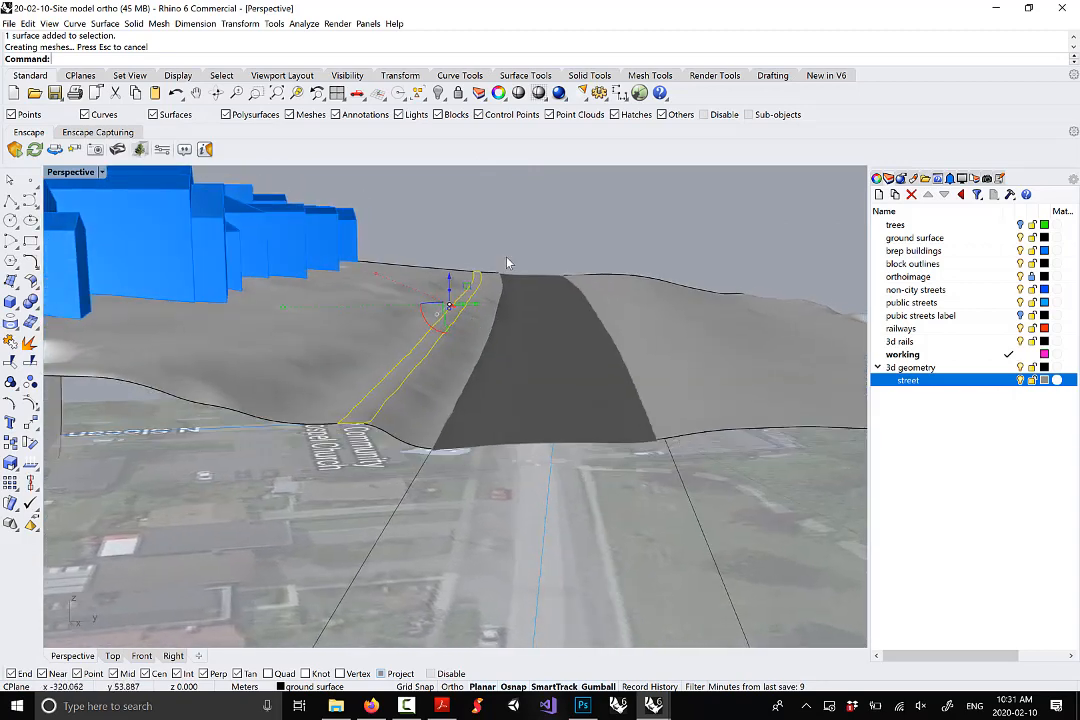
# Create a new layer named sidewalks alongside the street layer under 3d geometry
pyautogui.rightClick(918, 386)
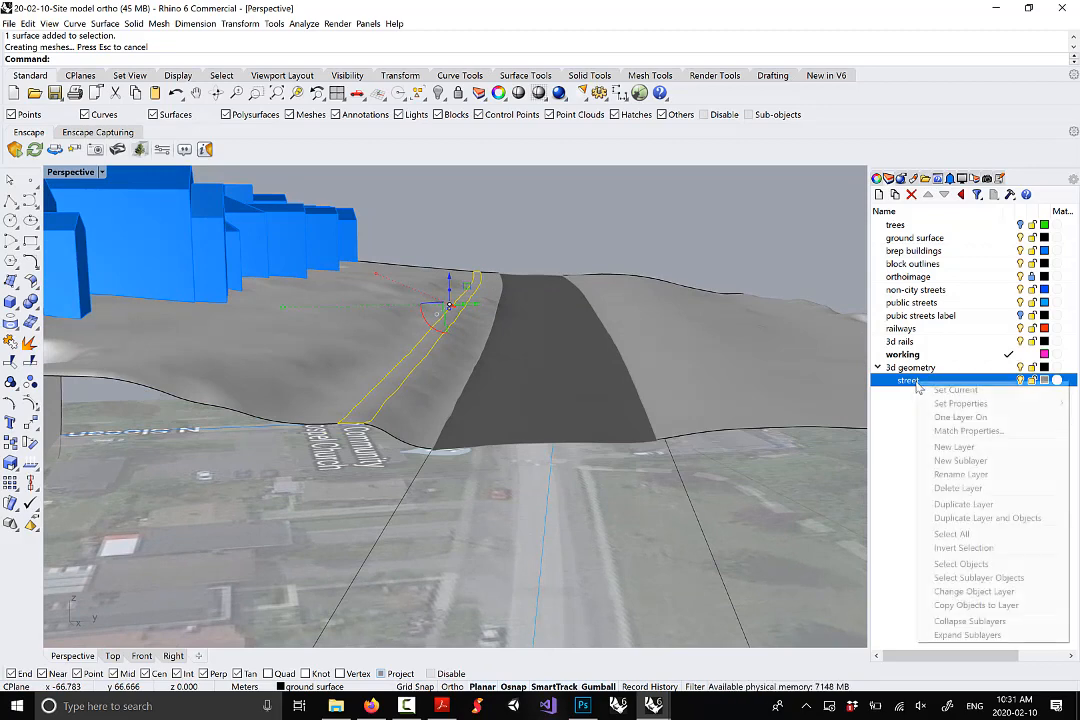
pyautogui.click(968, 449)
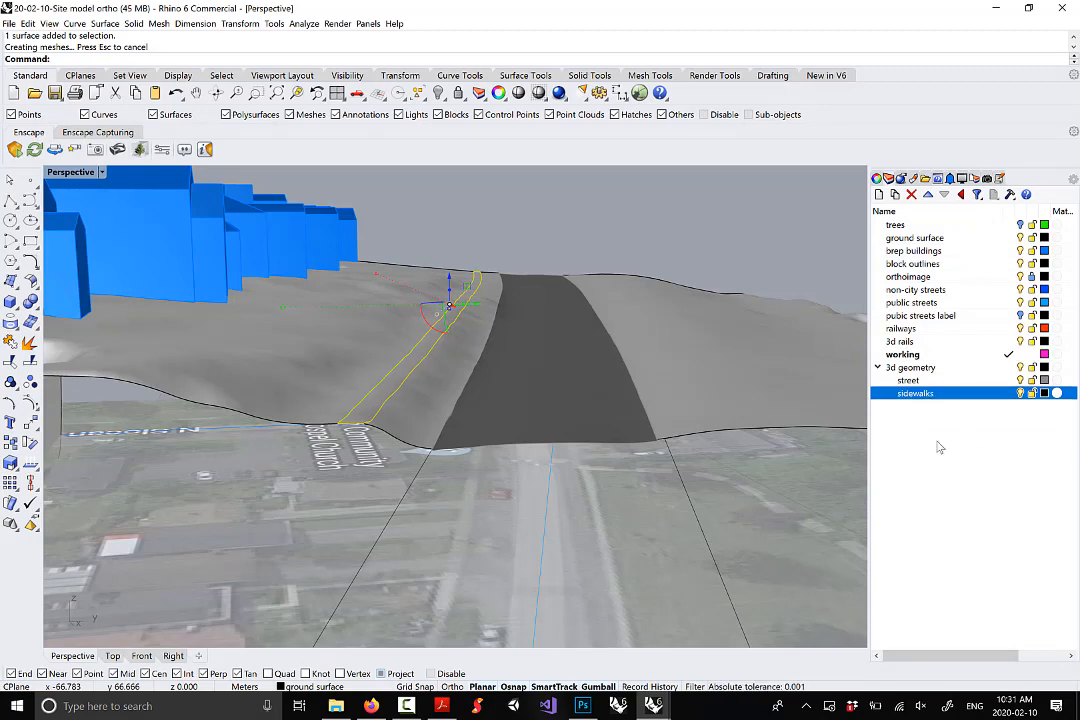
# Move the selected strip beside Wall St to the sidewalks layer and create a grass sublayer under 3d geometry
pyautogui.rightClick(968, 394)
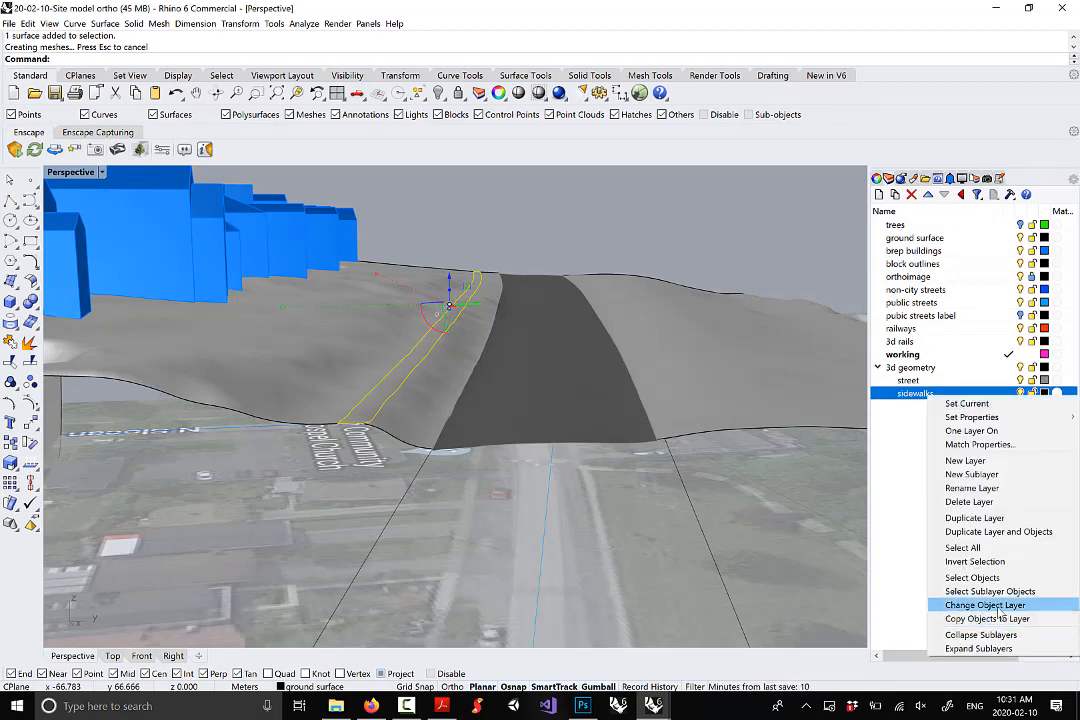
pyautogui.click(985, 605)
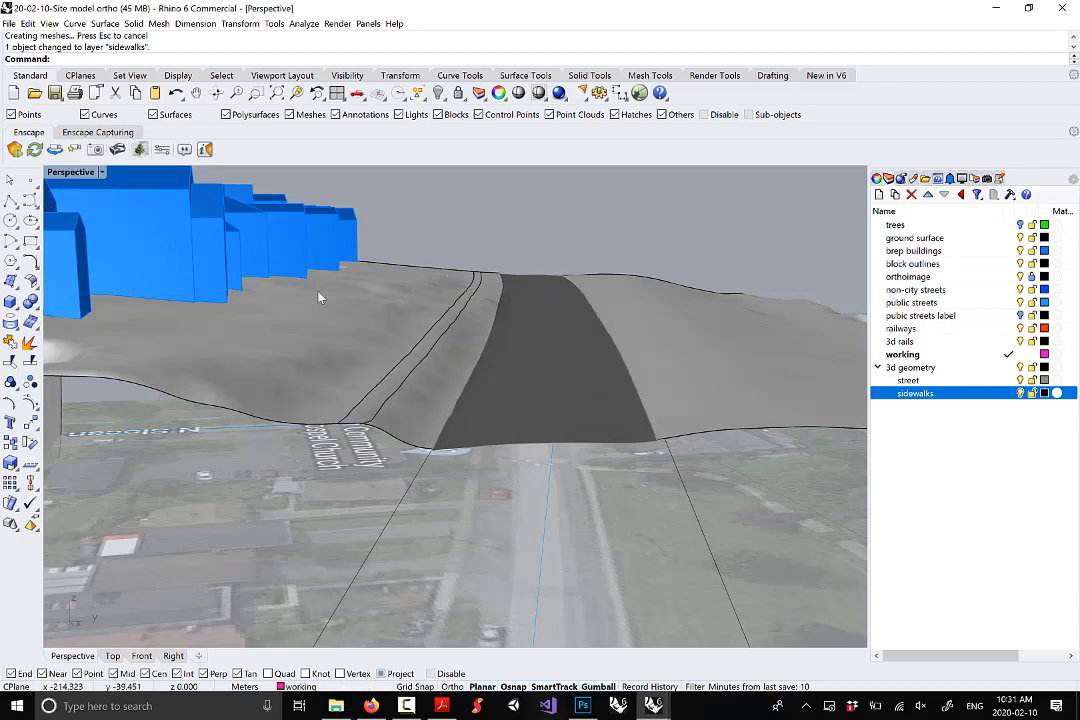
pyautogui.rightClick(931, 369)
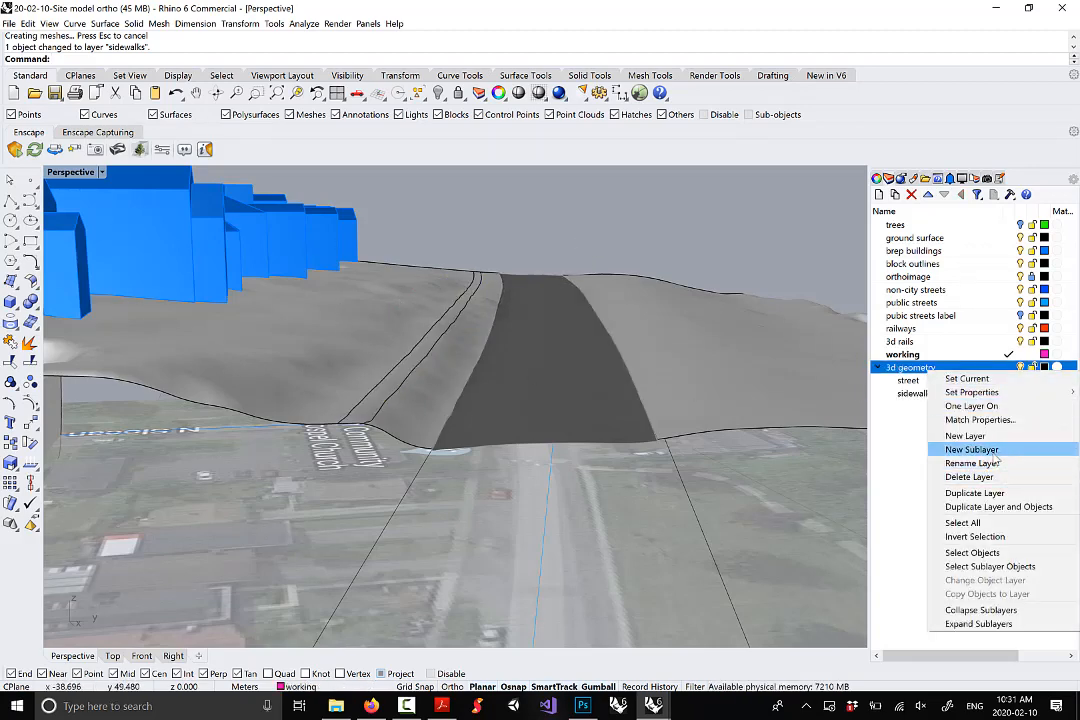
pyautogui.click(997, 452)
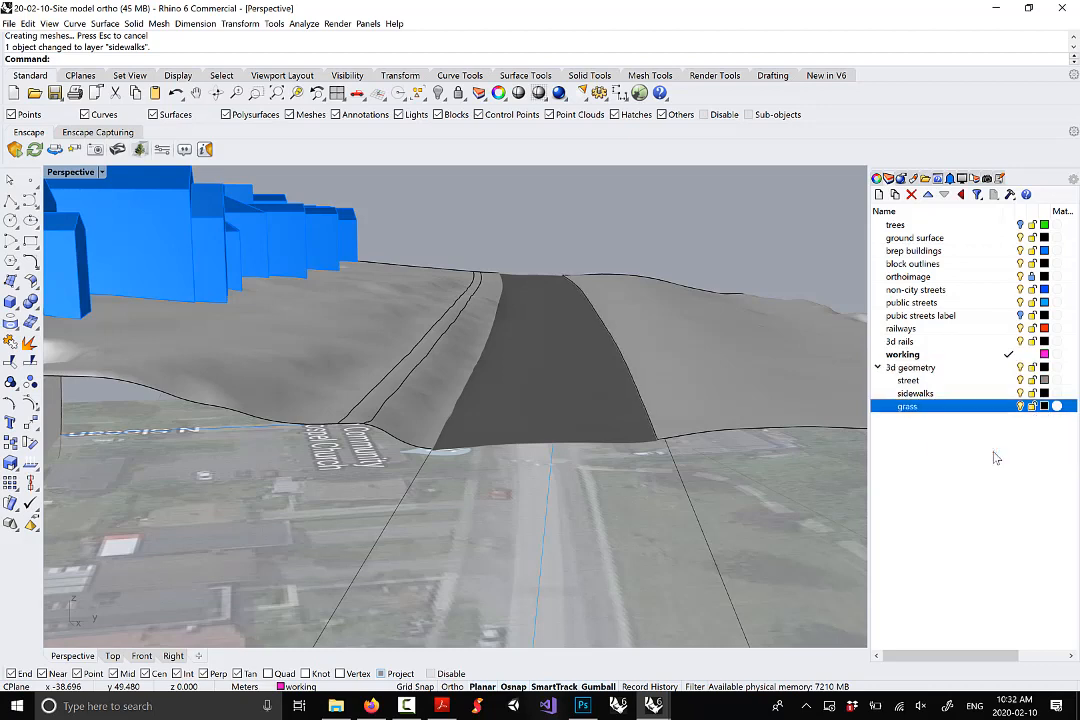
# Assign the ground surfaces on both sides of Wall St, including the narrow strip between sidewalk and road, to the grass layer
pyautogui.click(305, 370)
pyautogui.keyDown('shift'); pyautogui.click(426, 417); pyautogui.keyUp('shift')
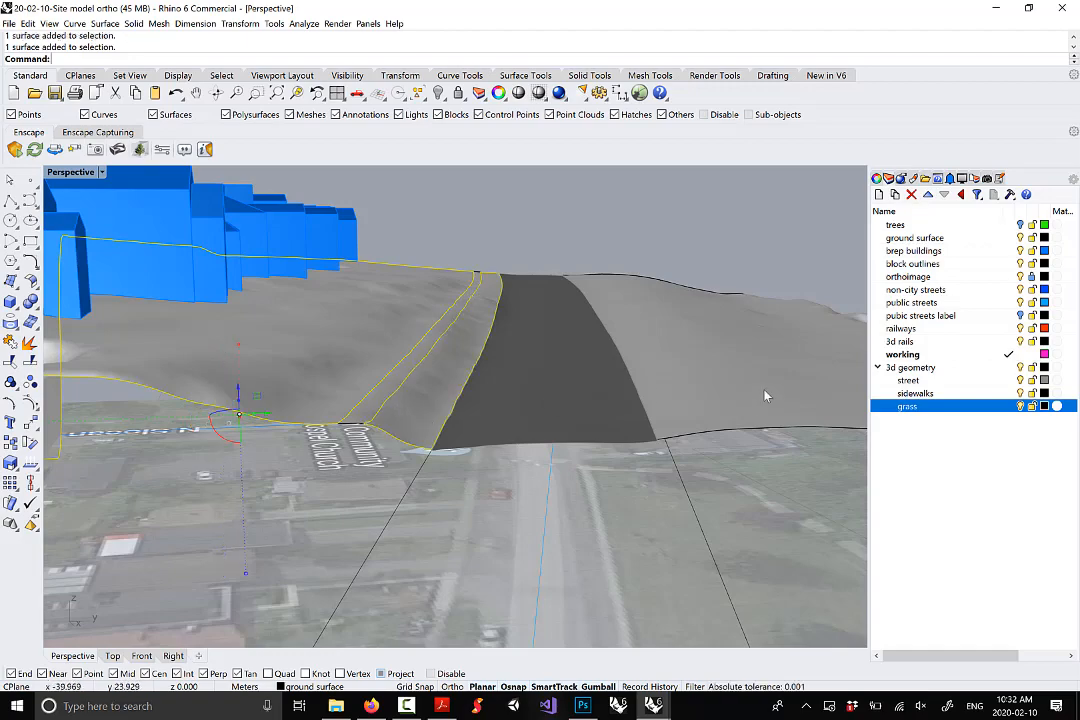
pyautogui.keyDown('shift'); pyautogui.click(764, 395); pyautogui.keyUp('shift')
pyautogui.scroll(-4, 586, 405)
pyautogui.moveTo(661, 410); pyautogui.dragTo(520, 407, button='right')
pyautogui.scroll(-3, 530, 398)
pyautogui.moveTo(600, 340); pyautogui.dragTo(627, 396, button='right')
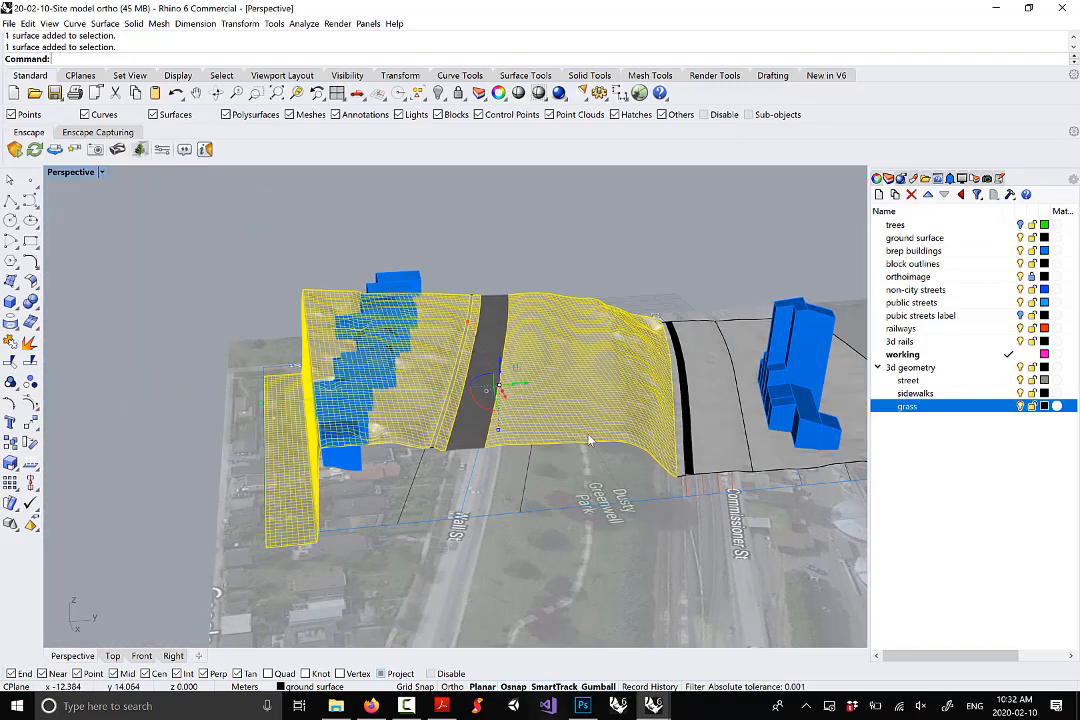
pyautogui.scroll(3, 777, 479)
pyautogui.keyDown('shift'); pyautogui.click(787, 463); pyautogui.keyUp('shift')
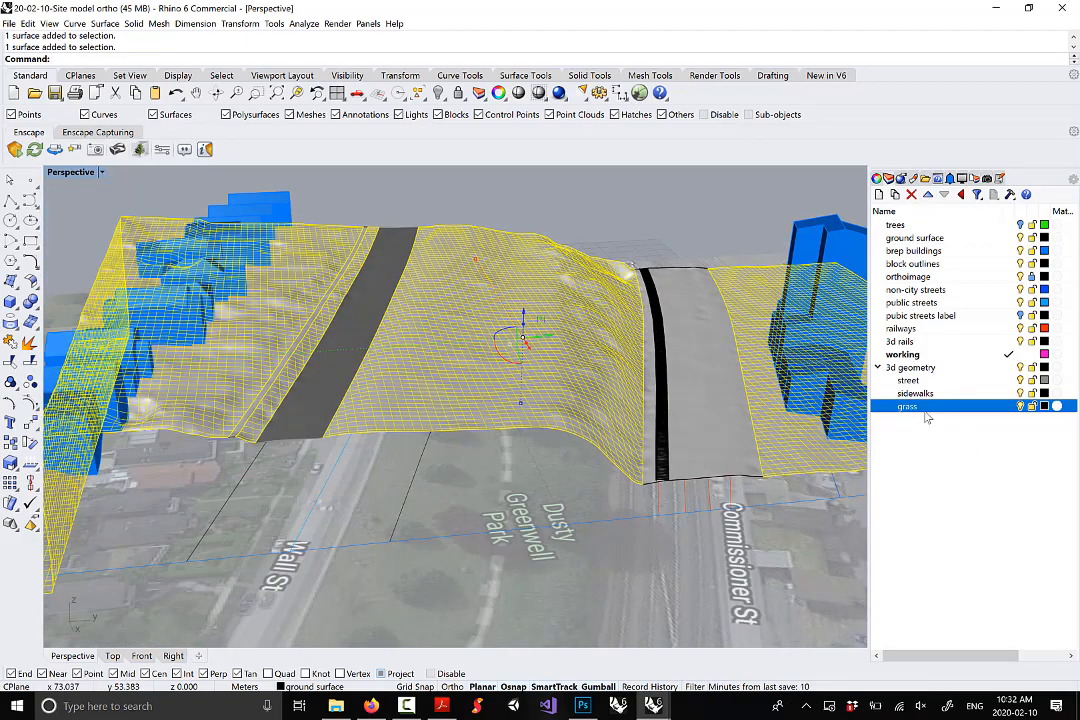
pyautogui.keyDown('ctrl'); pyautogui.click(789, 452); pyautogui.keyUp('ctrl')
pyautogui.rightClick(916, 413)
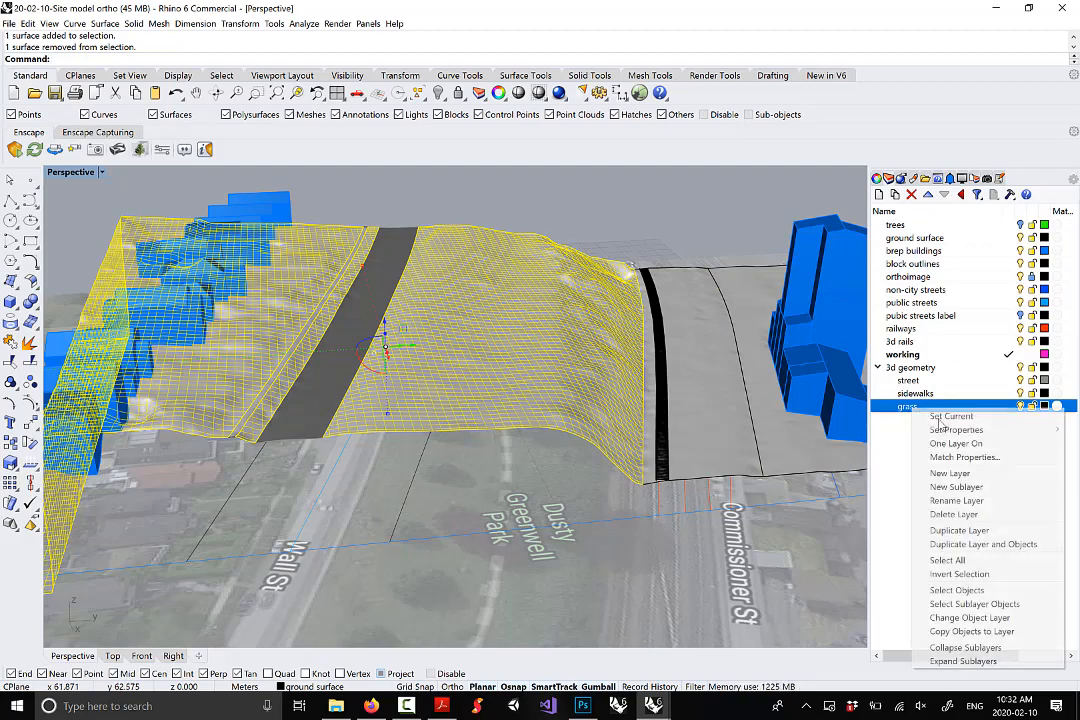
pyautogui.click(945, 617)
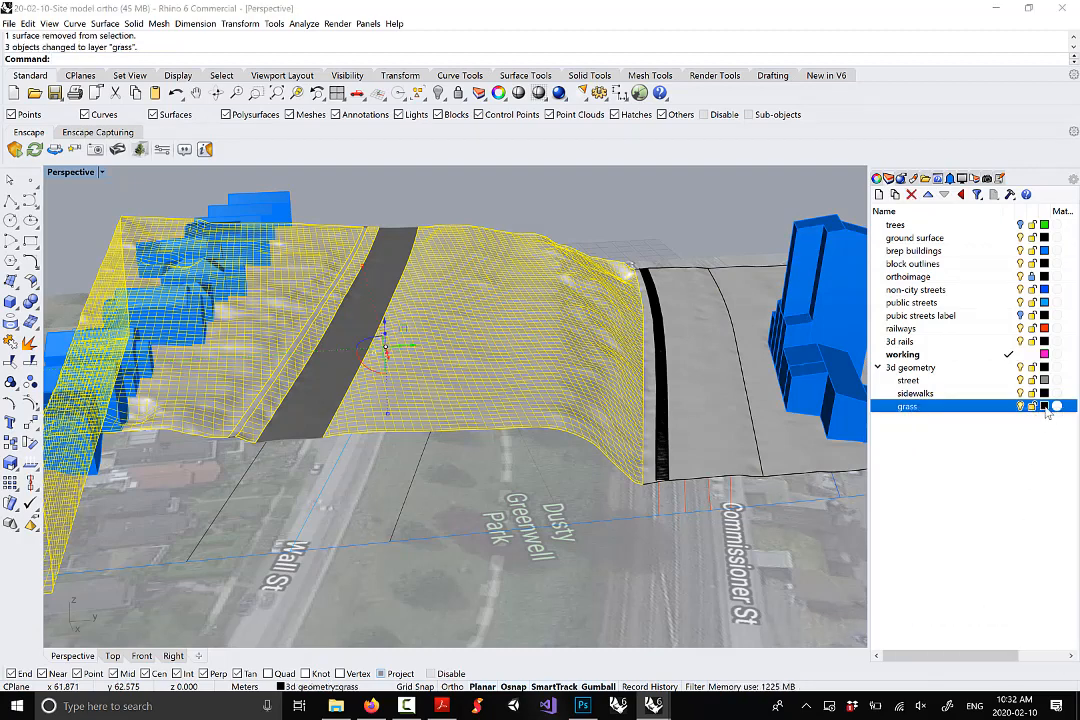
# Set the grass layer's color to a dark green and clear the surface selection
pyautogui.click(1044, 405)
pyautogui.click(515, 253)
pyautogui.moveTo(514, 248); pyautogui.dragTo(523, 290)
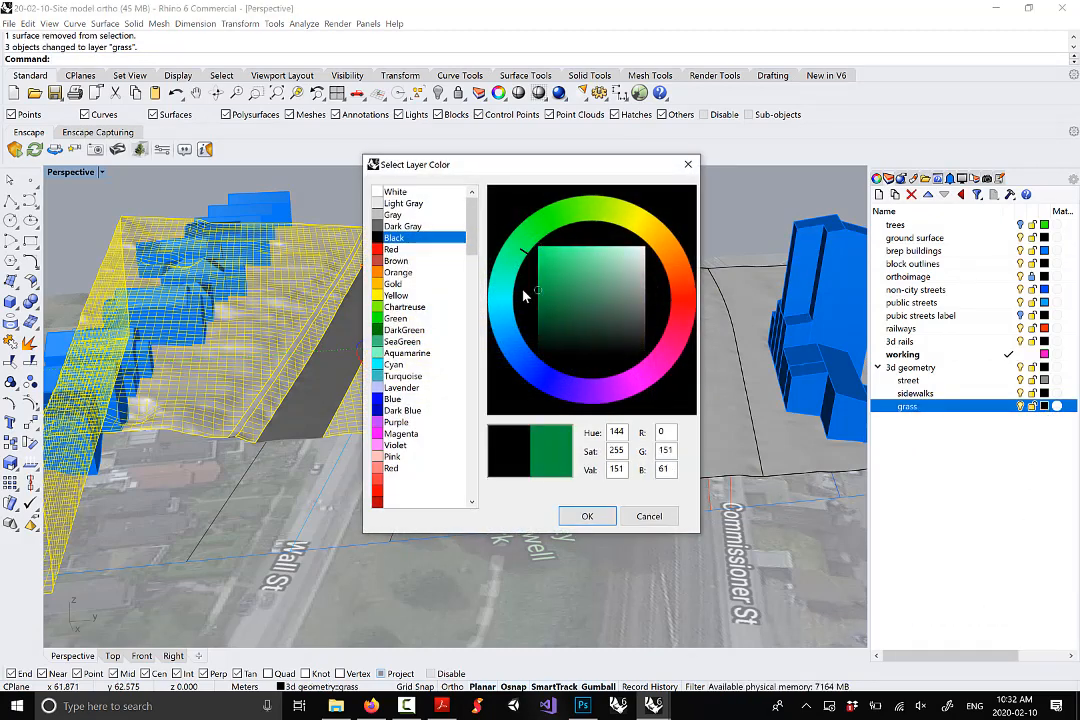
pyautogui.click(589, 518)
pyautogui.click(475, 210)
# Examine the road, sidewalk strip and grass surfaces along Wall St up close from a low angle
pyautogui.moveTo(480, 212); pyautogui.dragTo(514, 327, button='right')
pyautogui.scroll(4, 495, 335)
pyautogui.scroll(6, 429, 323)
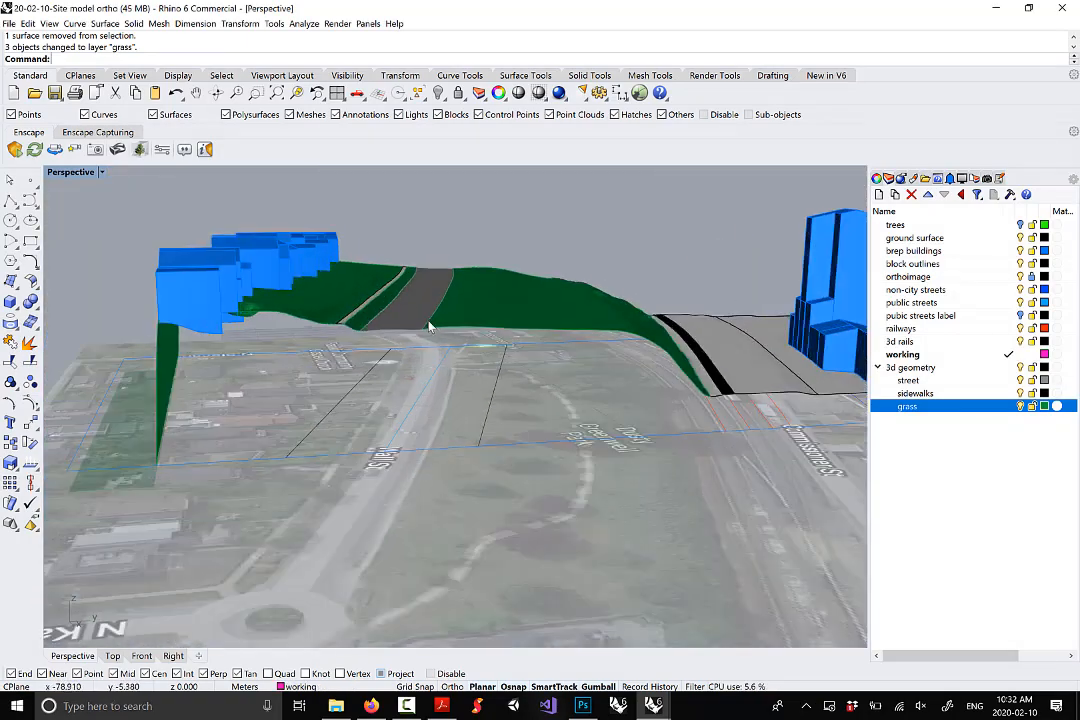
pyautogui.moveTo(383, 361); pyautogui.dragTo(445, 352, button='right')
pyautogui.scroll(3, 351, 308)
pyautogui.scroll(2, 354, 314)
pyautogui.scroll(-3, 460, 344)
pyautogui.scroll(-3, 452, 348)
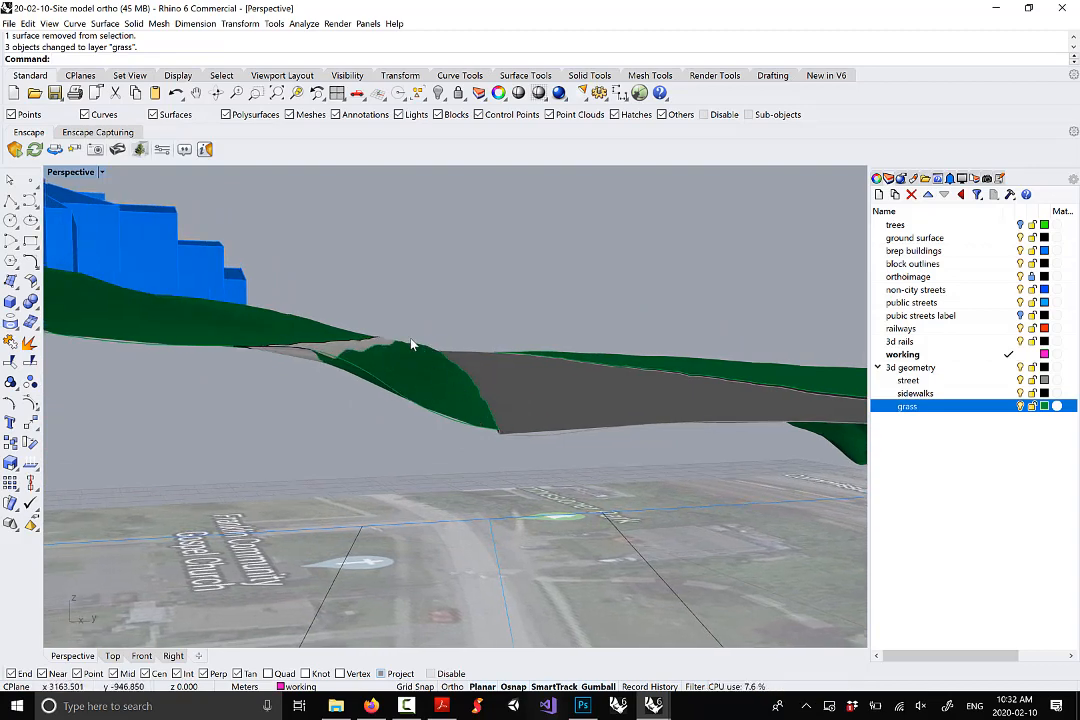
# Switch to Google Maps in Firefox, enter Street View on Wall St, and examine the road edges, sidewalks and grass slope
pyautogui.click(371, 706)
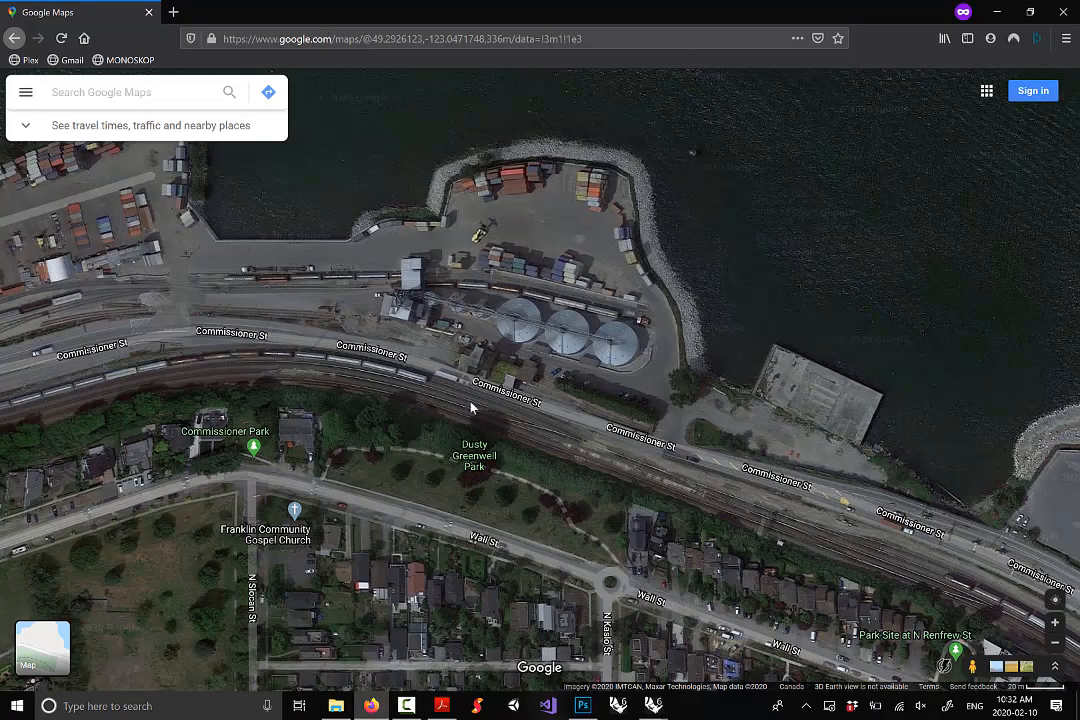
pyautogui.moveTo(968, 665); pyautogui.dragTo(466, 488)
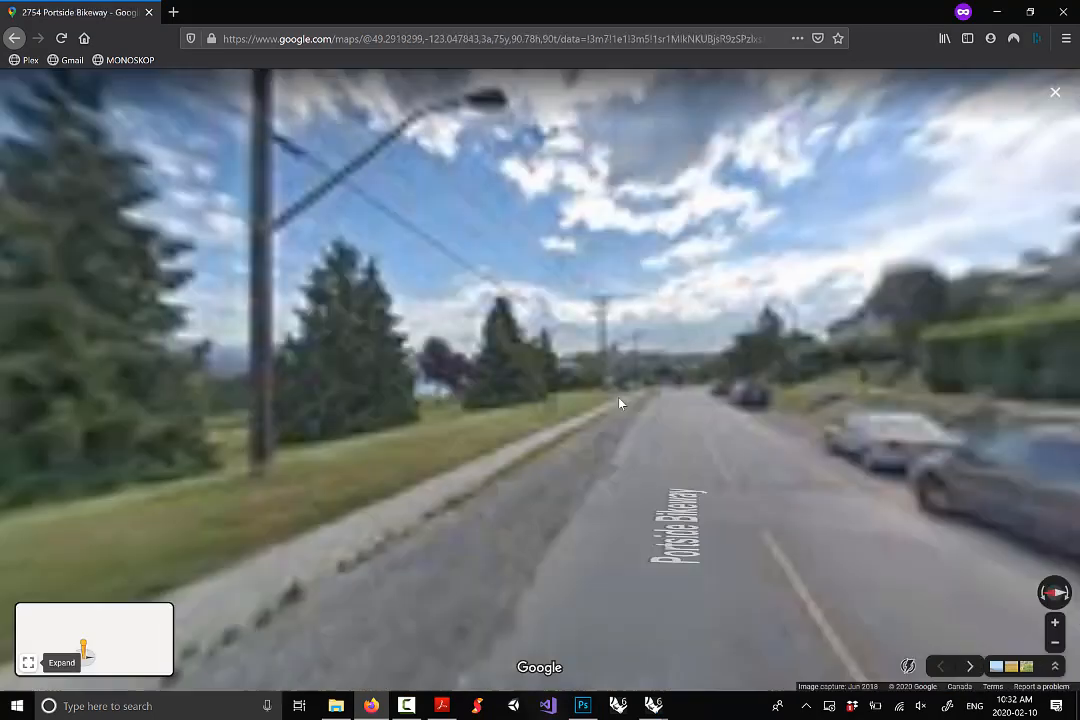
pyautogui.moveTo(783, 453); pyautogui.dragTo(414, 434)
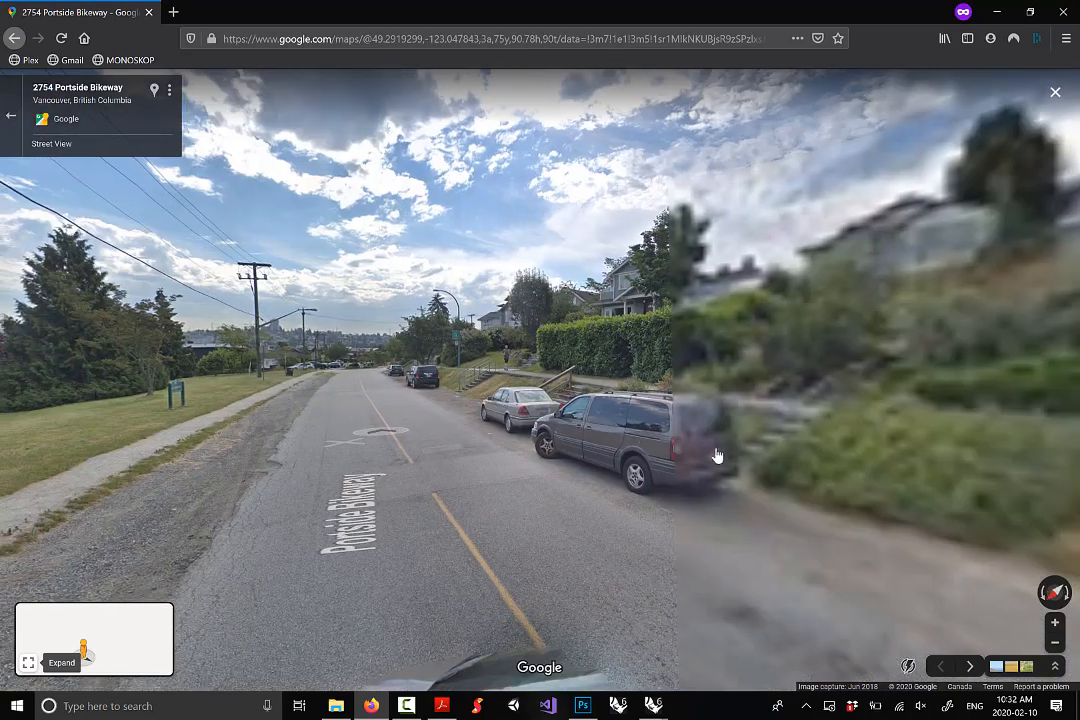
pyautogui.moveTo(715, 455); pyautogui.dragTo(508, 427)
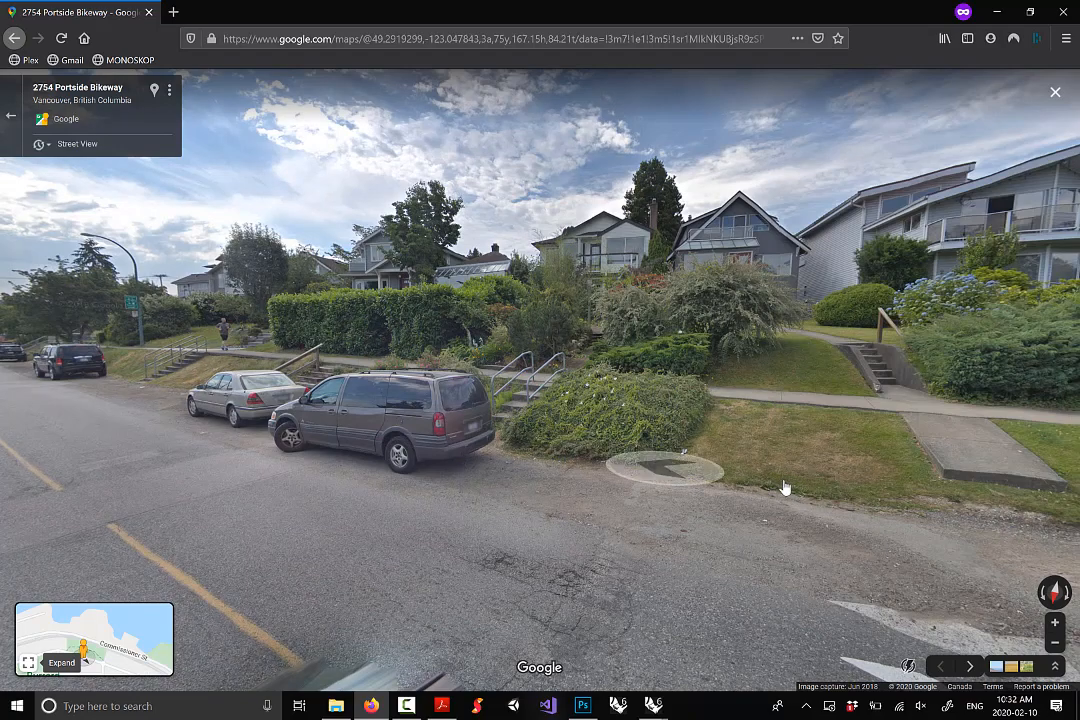
pyautogui.moveTo(786, 489); pyautogui.dragTo(506, 468)
pyautogui.moveTo(416, 471); pyautogui.dragTo(841, 482)
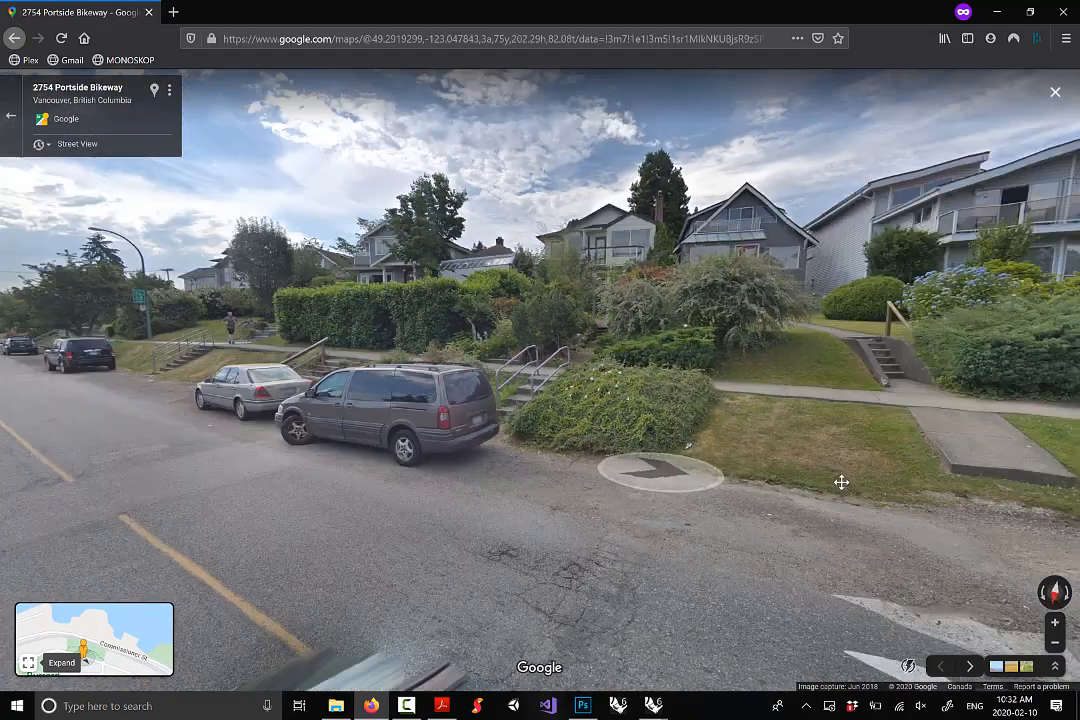
pyautogui.moveTo(657, 462); pyautogui.dragTo(728, 470)
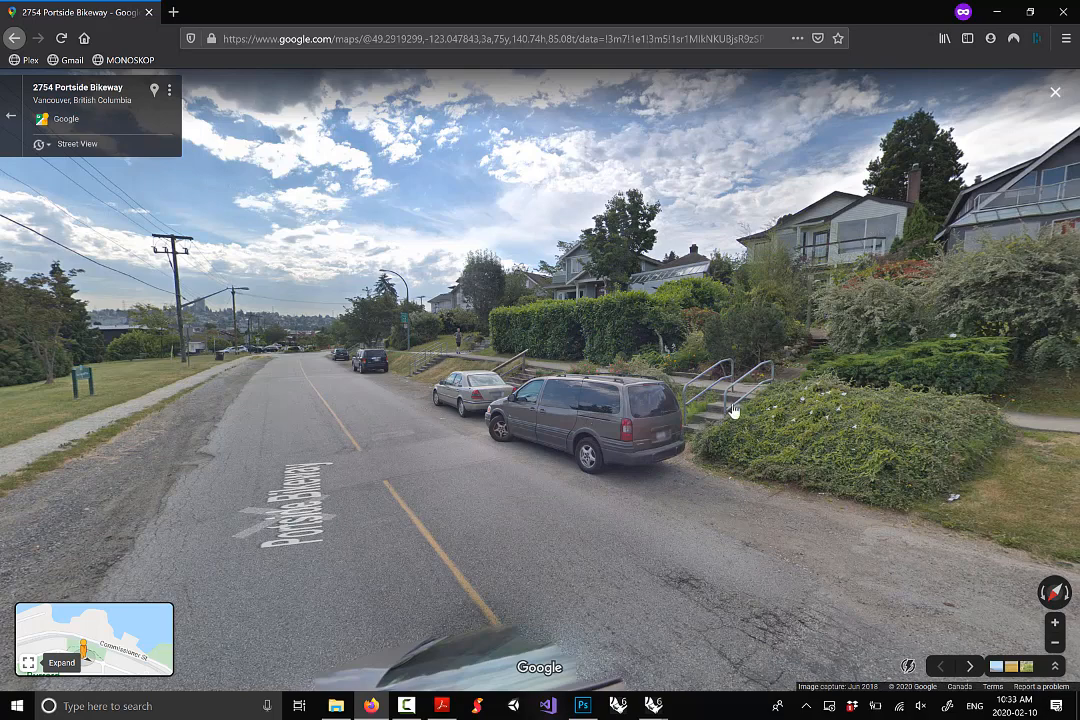
pyautogui.moveTo(797, 573); pyautogui.dragTo(354, 472)
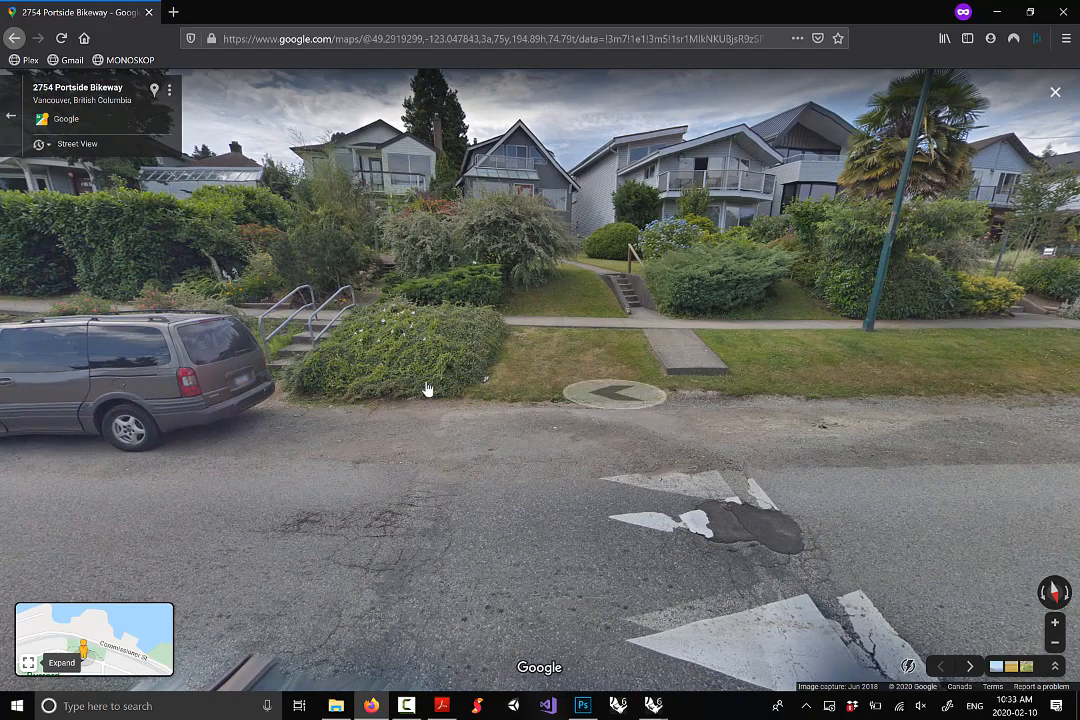
pyautogui.moveTo(421, 518); pyautogui.dragTo(757, 571)
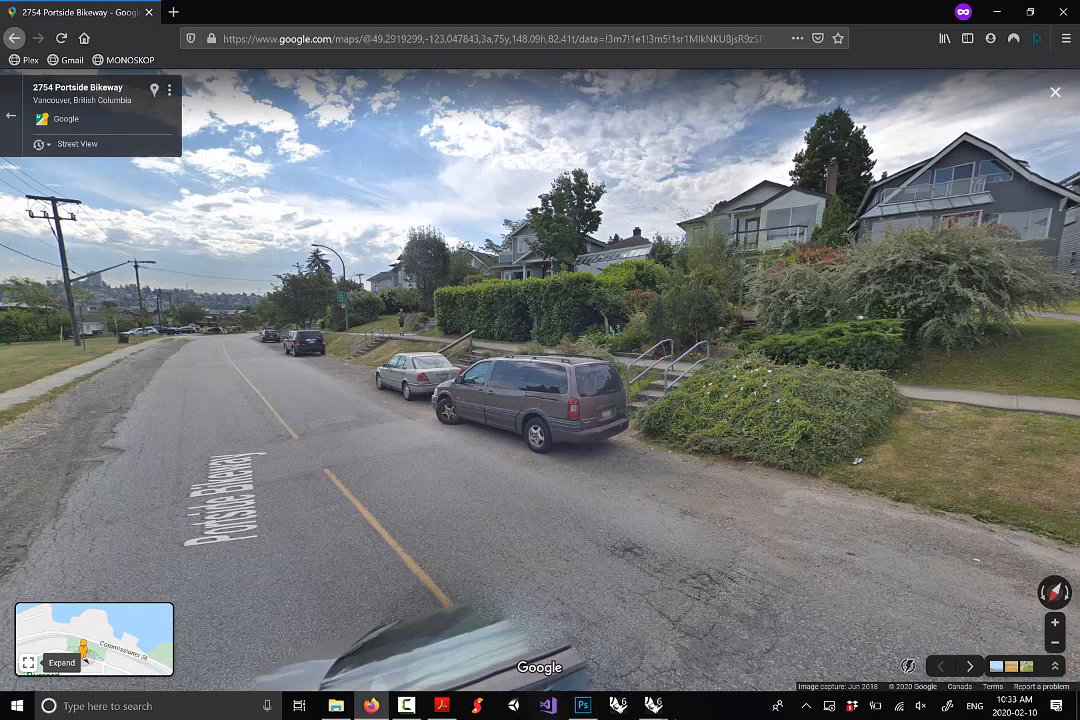
# Switch back to the Rhino site model and examine how the road, sidewalk and grass slopes fit together from several angles
pyautogui.moveTo(655, 710)
pyautogui.click(718, 646)
pyautogui.moveTo(540, 350); pyautogui.dragTo(475, 418, button='right')
pyautogui.scroll(-5, 450, 423)
pyautogui.moveTo(729, 447); pyautogui.dragTo(547, 398, button='right')
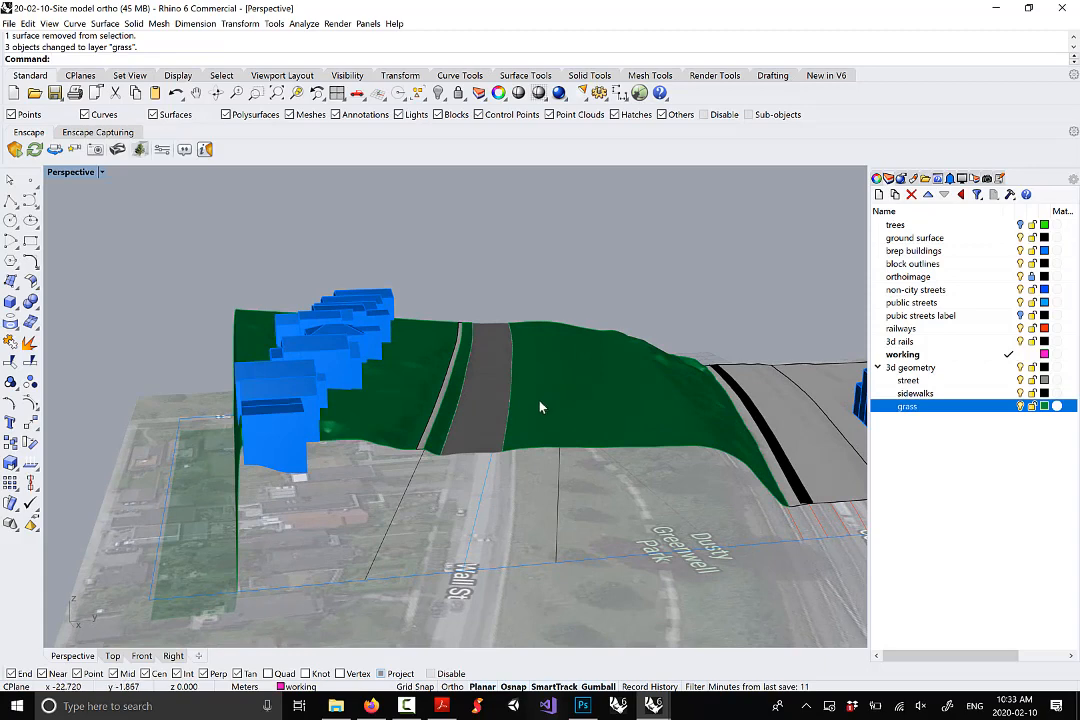
pyautogui.moveTo(540, 405); pyautogui.dragTo(535, 430, button='right')
pyautogui.scroll(3, 606, 449)
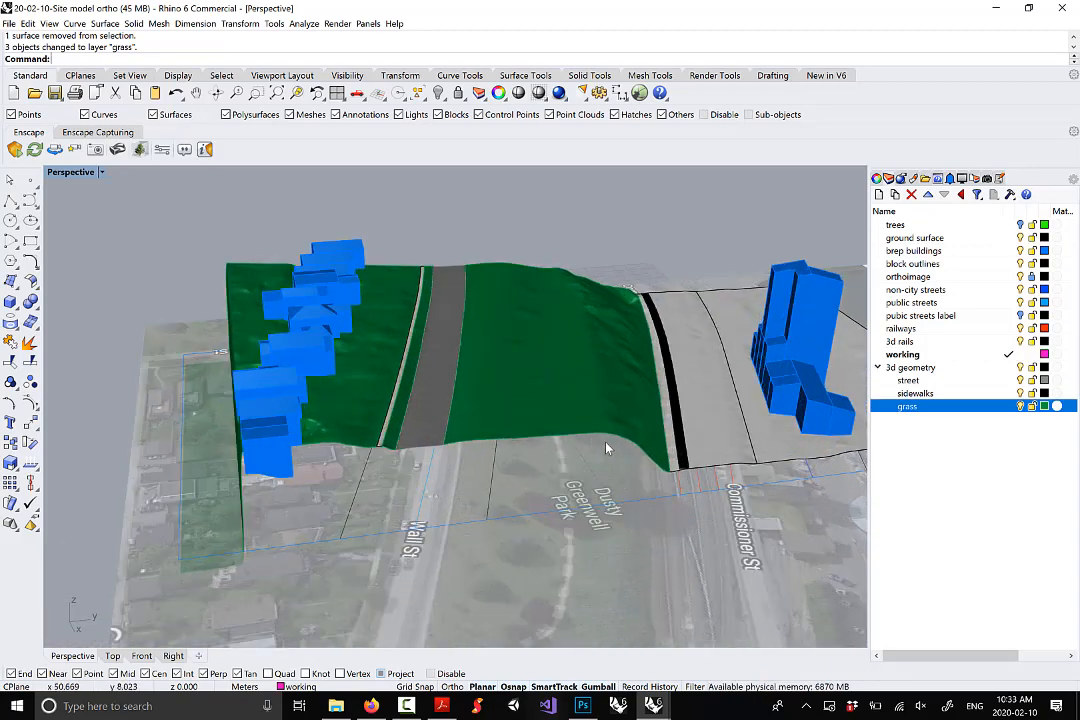
pyautogui.moveTo(575, 462); pyautogui.dragTo(542, 417, button='right')
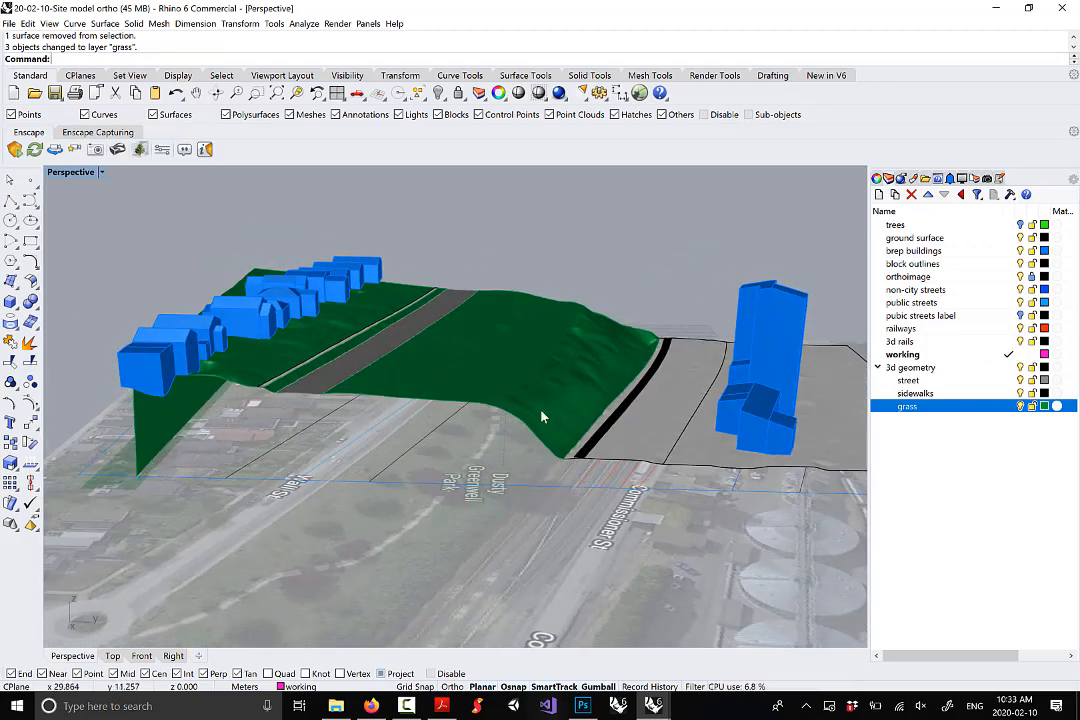
pyautogui.scroll(5, 267, 400)
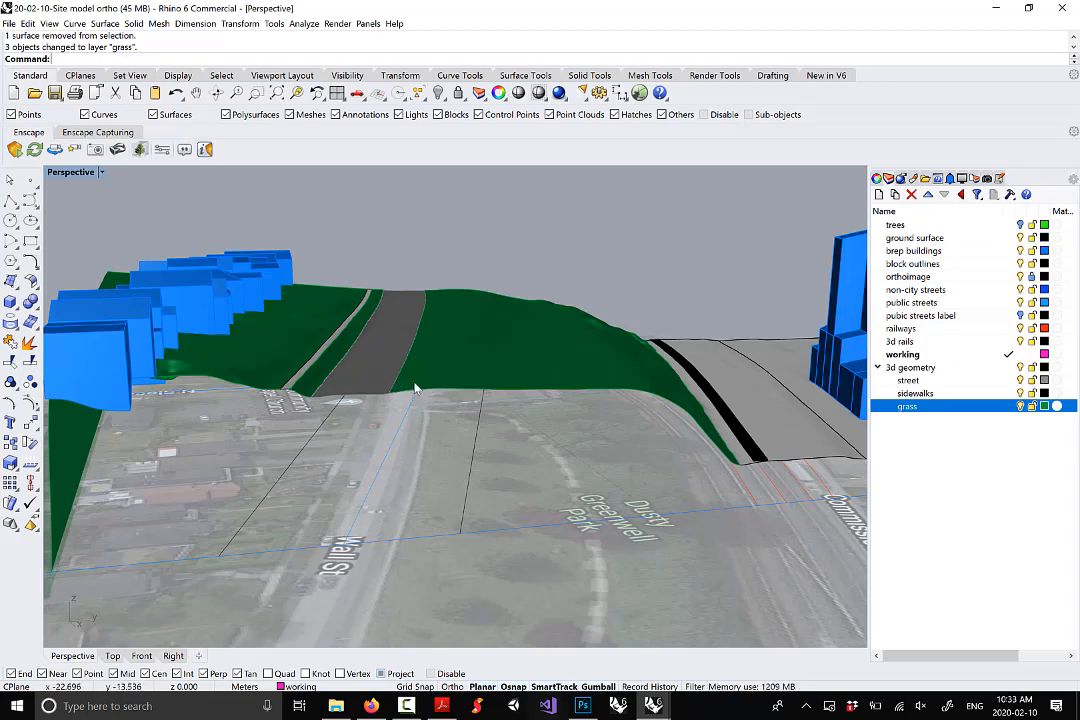
pyautogui.moveTo(416, 388); pyautogui.dragTo(568, 402, button='right')
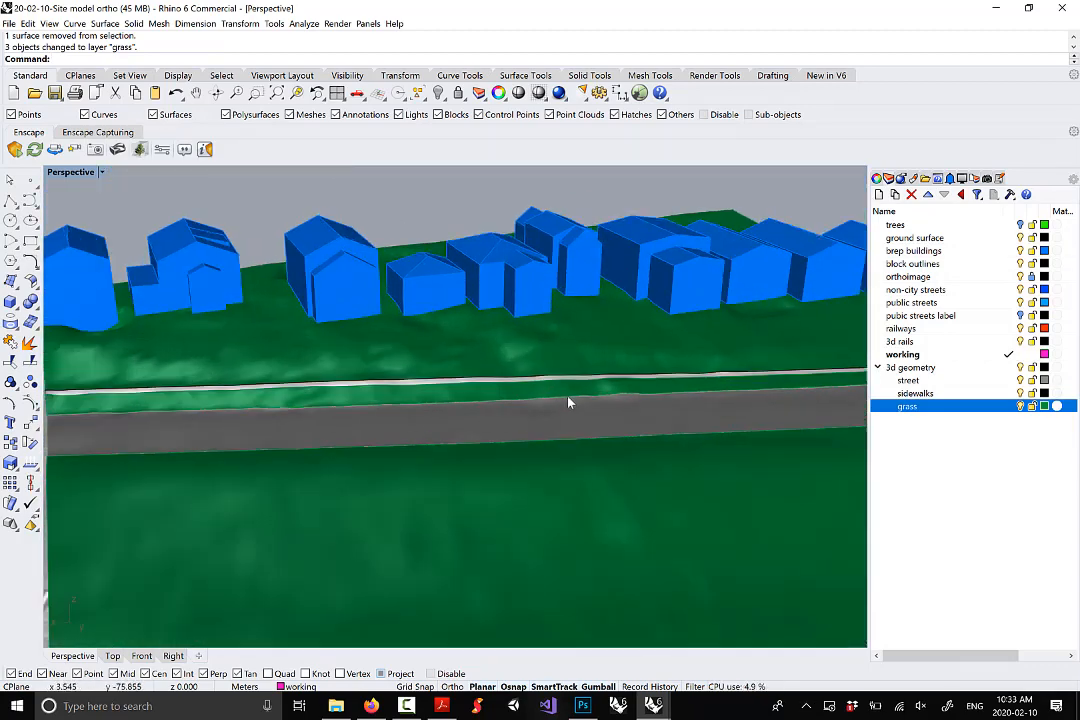
pyautogui.scroll(5, 590, 400)
pyautogui.moveTo(503, 408); pyautogui.dragTo(455, 432, button='right')
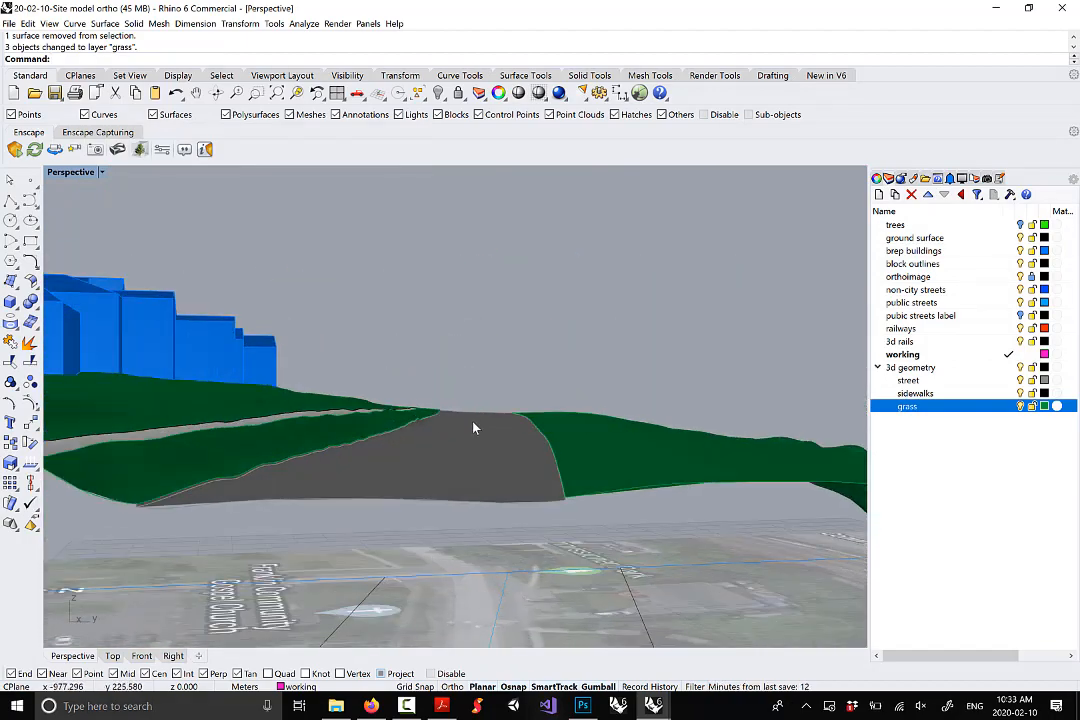
pyautogui.moveTo(528, 434); pyautogui.dragTo(472, 414, button='right')
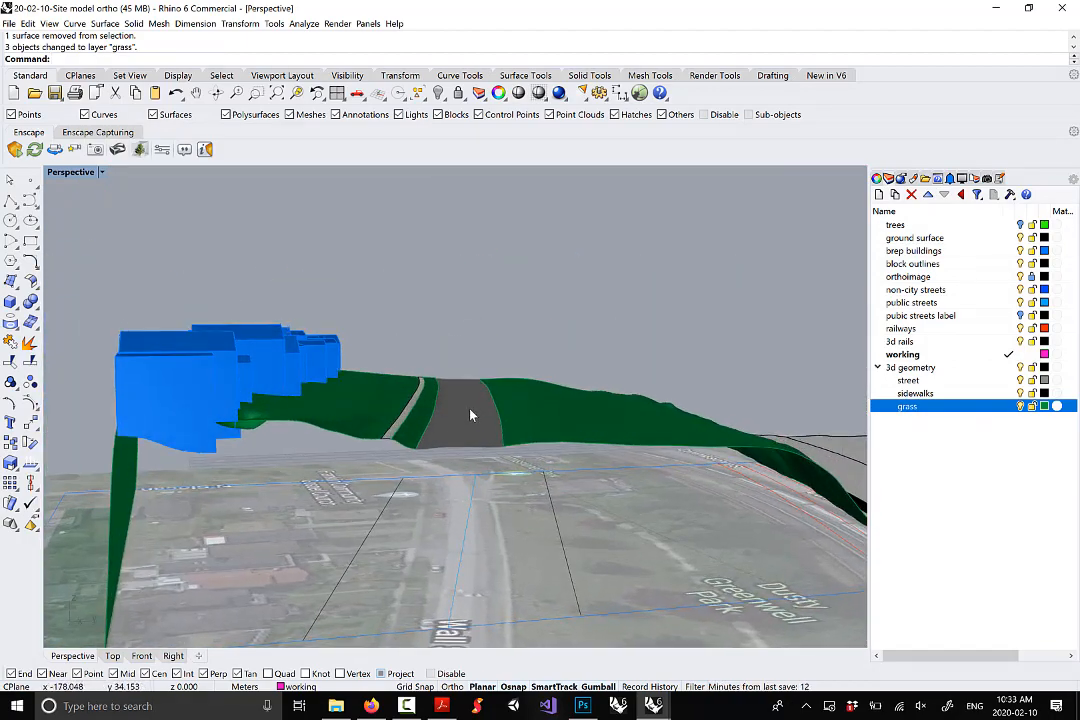
pyautogui.moveTo(543, 370); pyautogui.dragTo(470, 430, button='right')
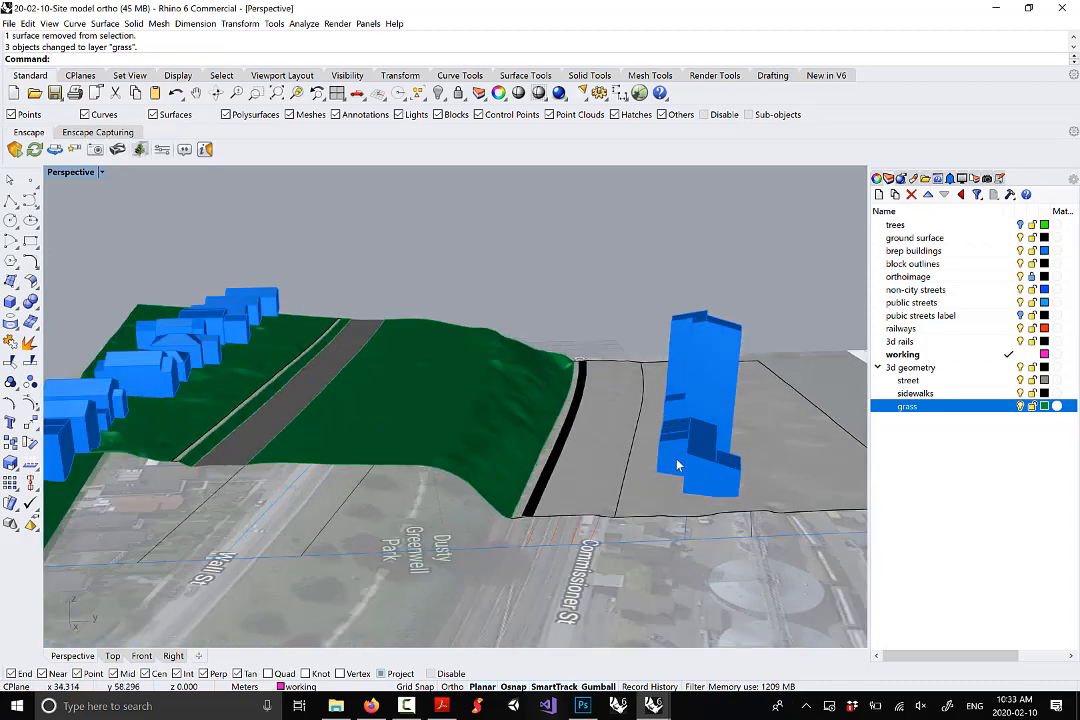
# Show the document notes and examine the 3d rail track and rail lines between the grass slope and Commissioner St
pyautogui.click(998, 179)
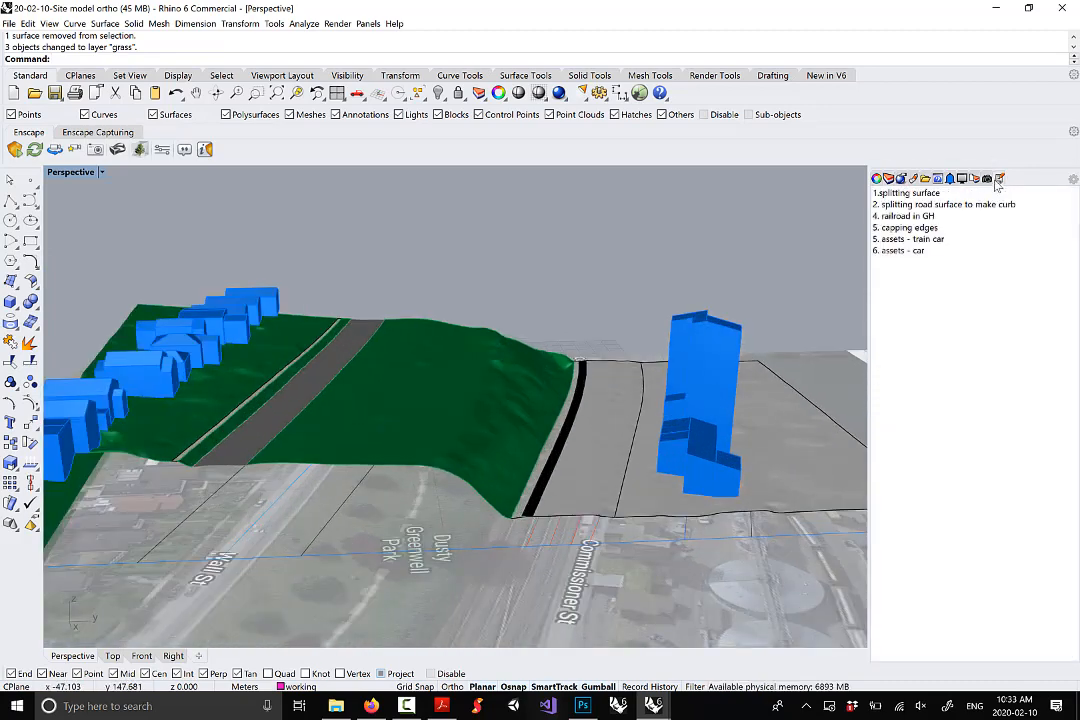
pyautogui.scroll(-3, 607, 345)
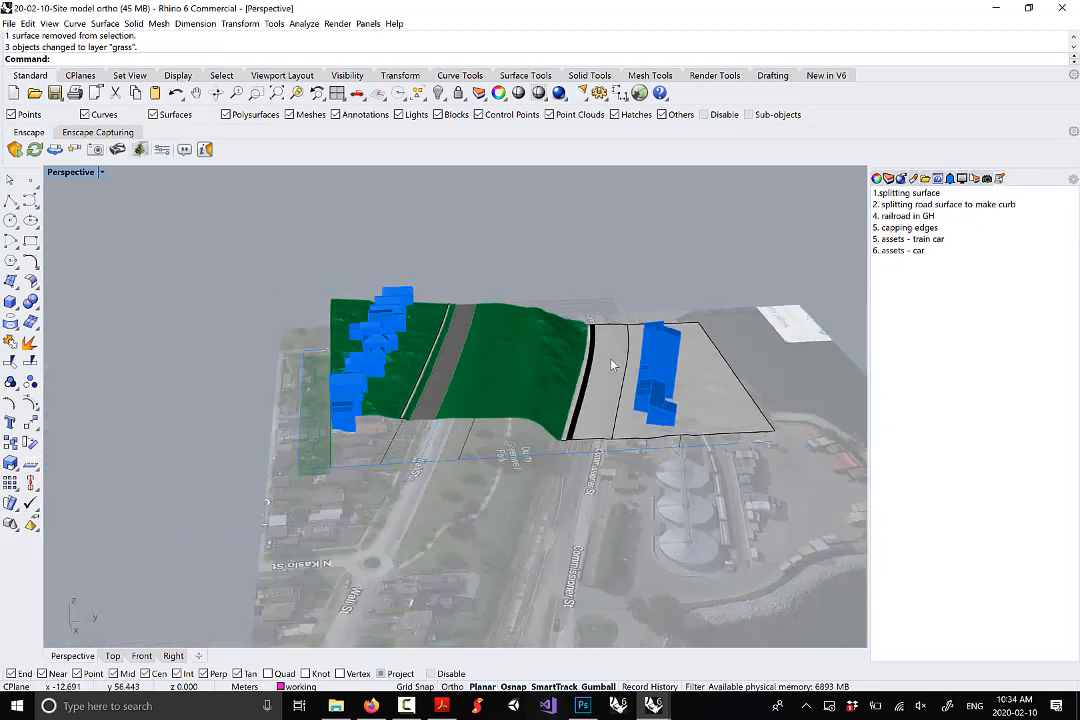
pyautogui.scroll(3, 607, 438)
pyautogui.moveTo(608, 430); pyautogui.dragTo(604, 383, button='right')
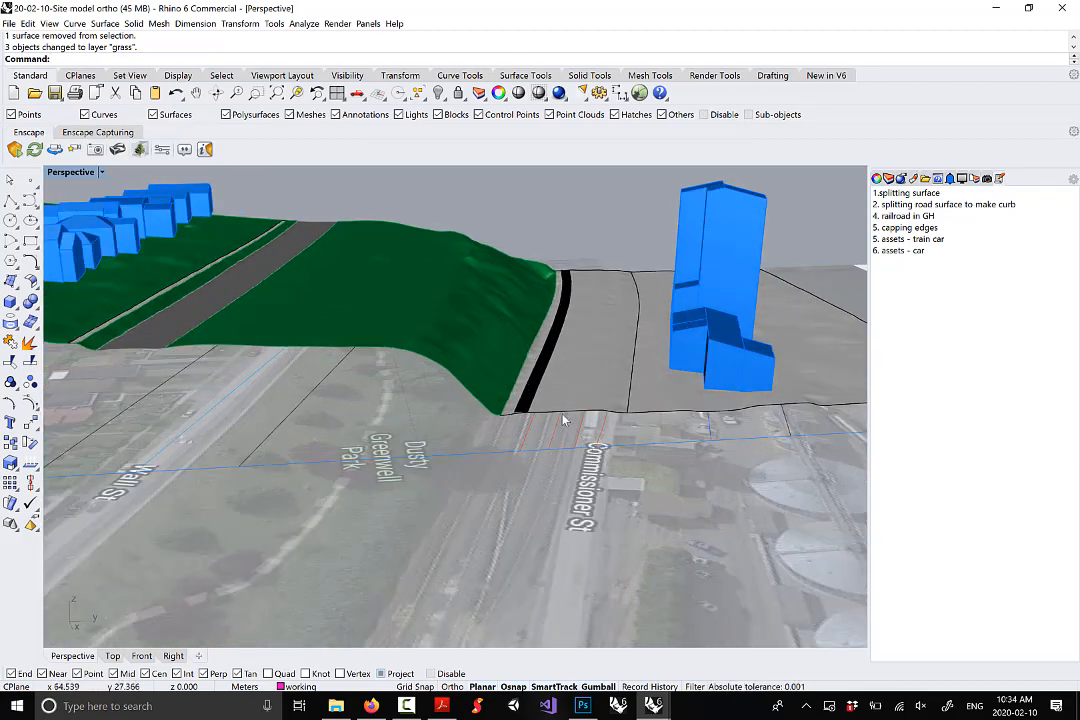
pyautogui.scroll(5, 540, 400)
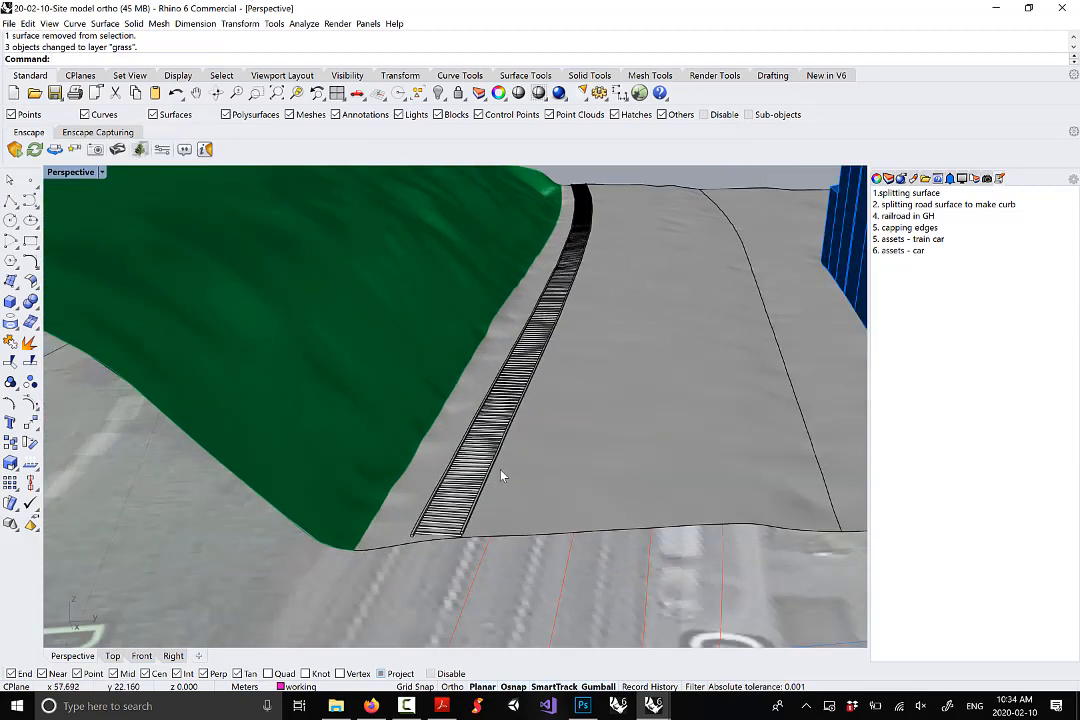
pyautogui.moveTo(563, 385)
pyautogui.mouseDown(button='right')
pyautogui.moveTo(514, 410)
pyautogui.moveTo(463, 402)
pyautogui.moveTo(579, 369)
pyautogui.moveTo(547, 398)
pyautogui.moveTo(575, 393)
pyautogui.mouseUp(button='right')
pyautogui.scroll(-5, 547, 398)
pyautogui.scroll(-6, 547, 398)
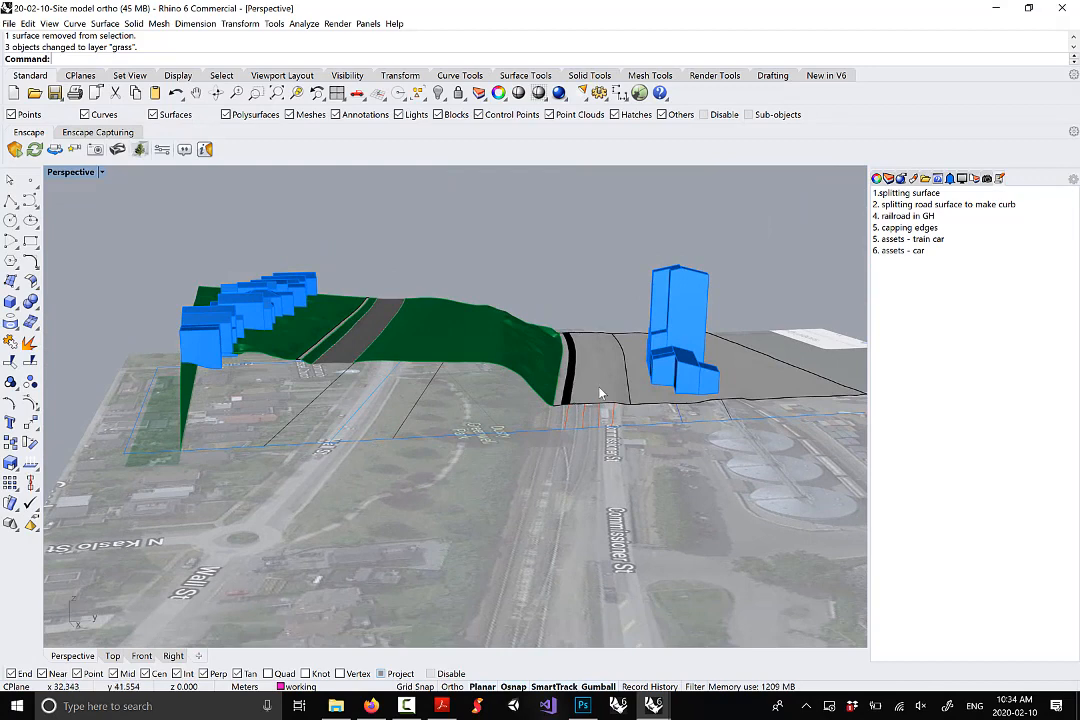
pyautogui.scroll(8, 601, 401)
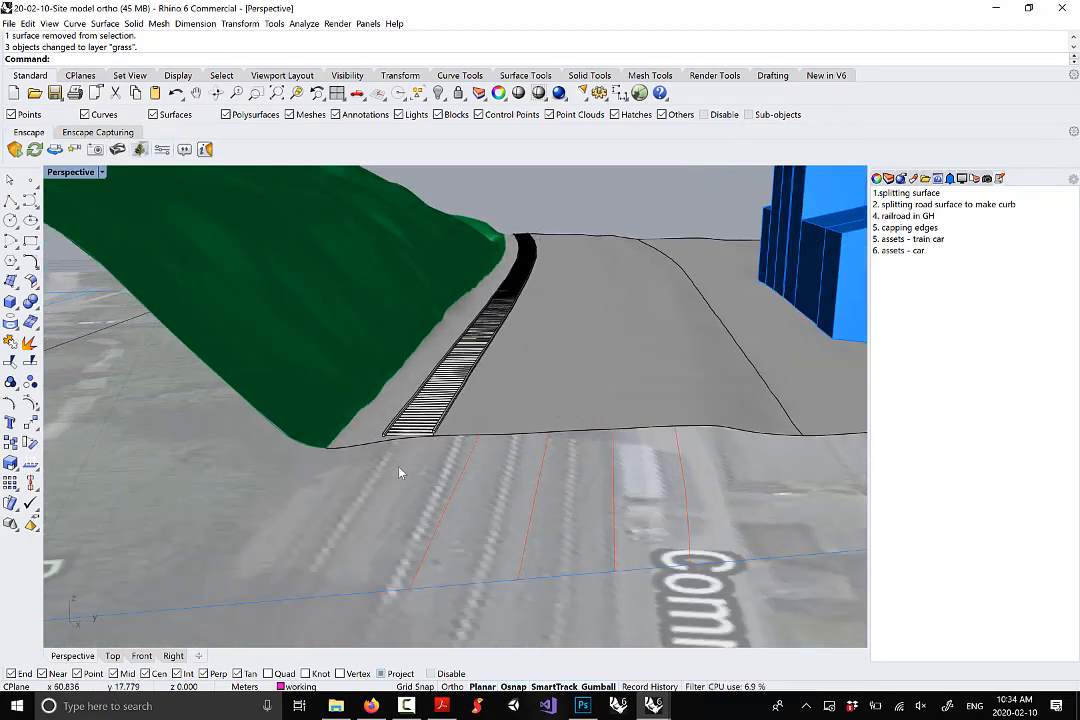
pyautogui.moveTo(497, 429); pyautogui.dragTo(556, 430, button='right')
pyautogui.scroll(-5, 556, 430)
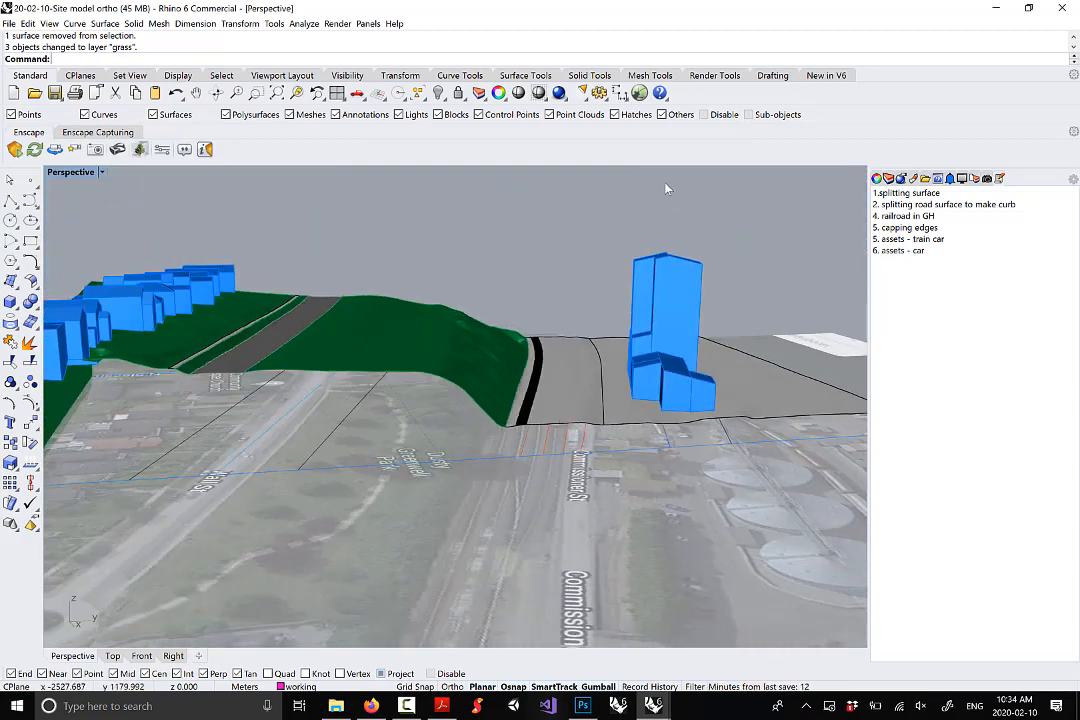
# Start Grasshopper and place its window beside the site model, keeping the grass slope and rail area in view
pyautogui.click(641, 94)
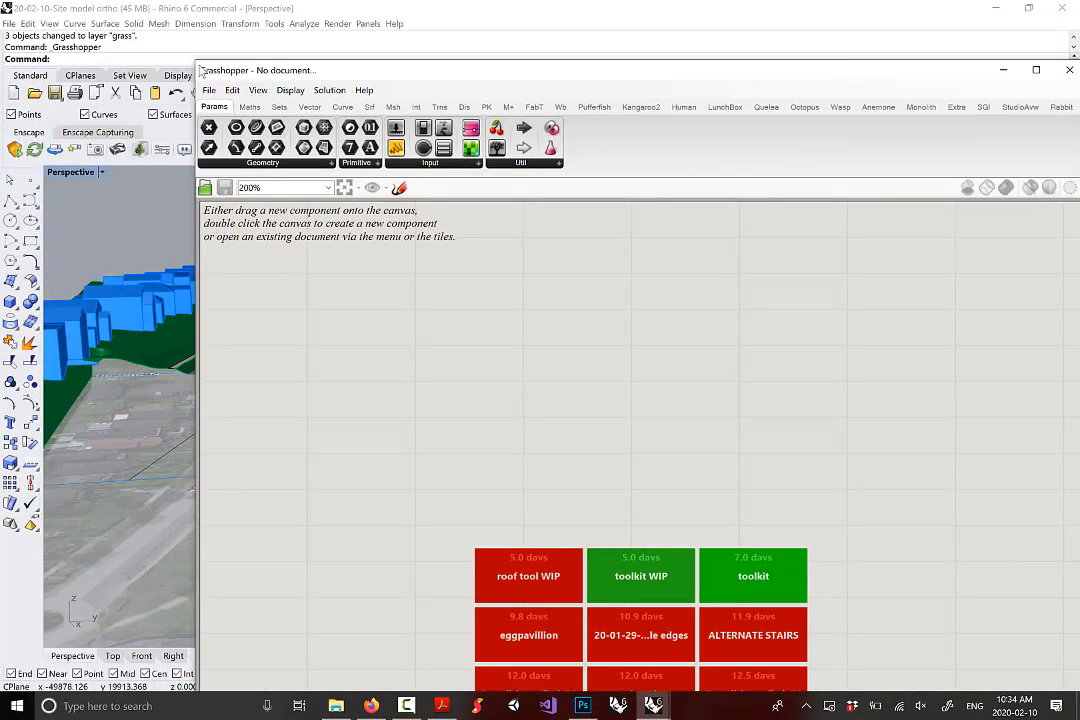
pyautogui.moveTo(197, 59); pyautogui.dragTo(607, 258)
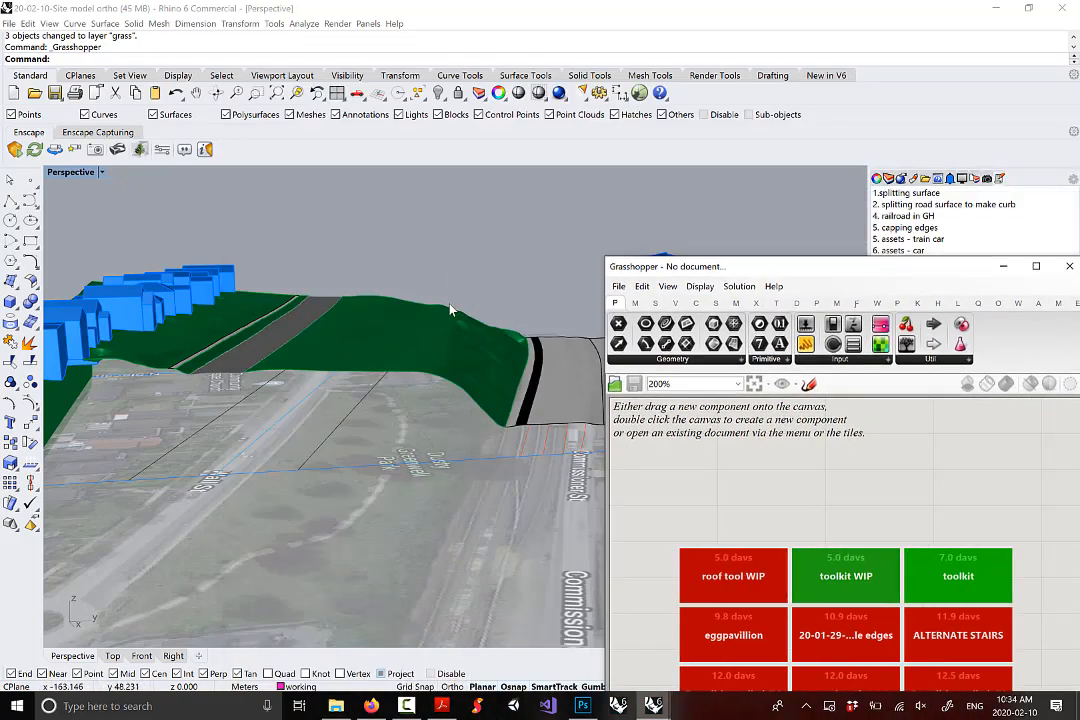
pyautogui.scroll(3, 478, 318)
pyautogui.scroll(-6, 513, 308)
pyautogui.moveTo(515, 307); pyautogui.dragTo(450, 322, button='right')
pyautogui.scroll(8, 490, 330)
pyautogui.scroll(-5, 417, 352)
pyautogui.scroll(4, 535, 362)
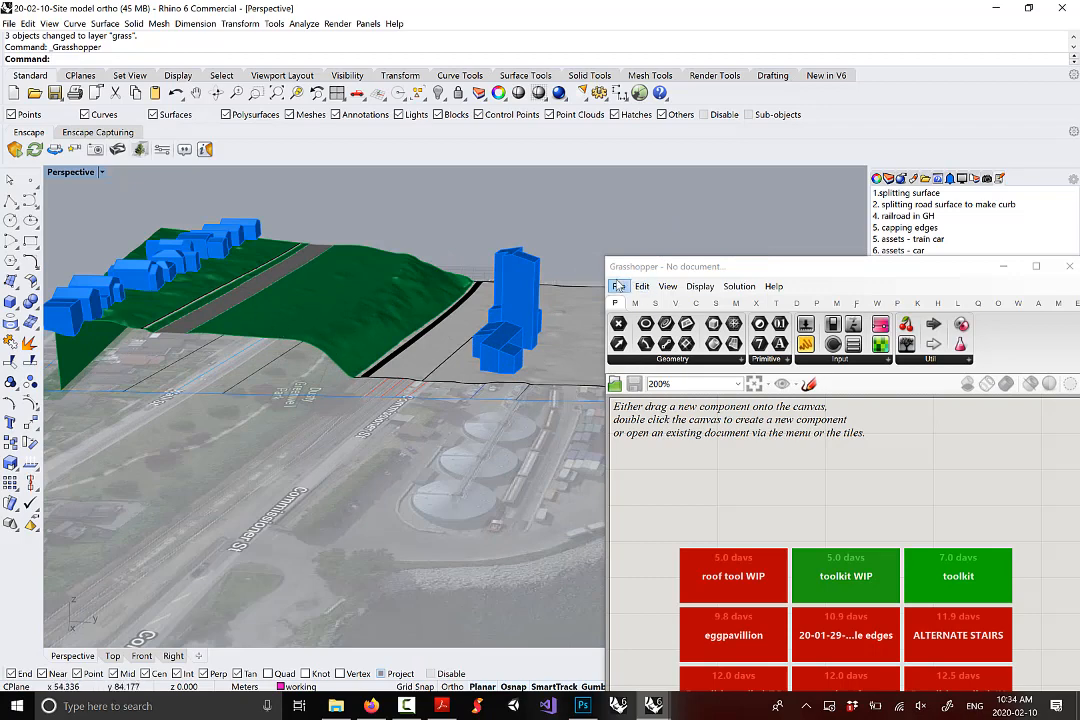
pyautogui.moveTo(608, 262); pyautogui.dragTo(442, 142)
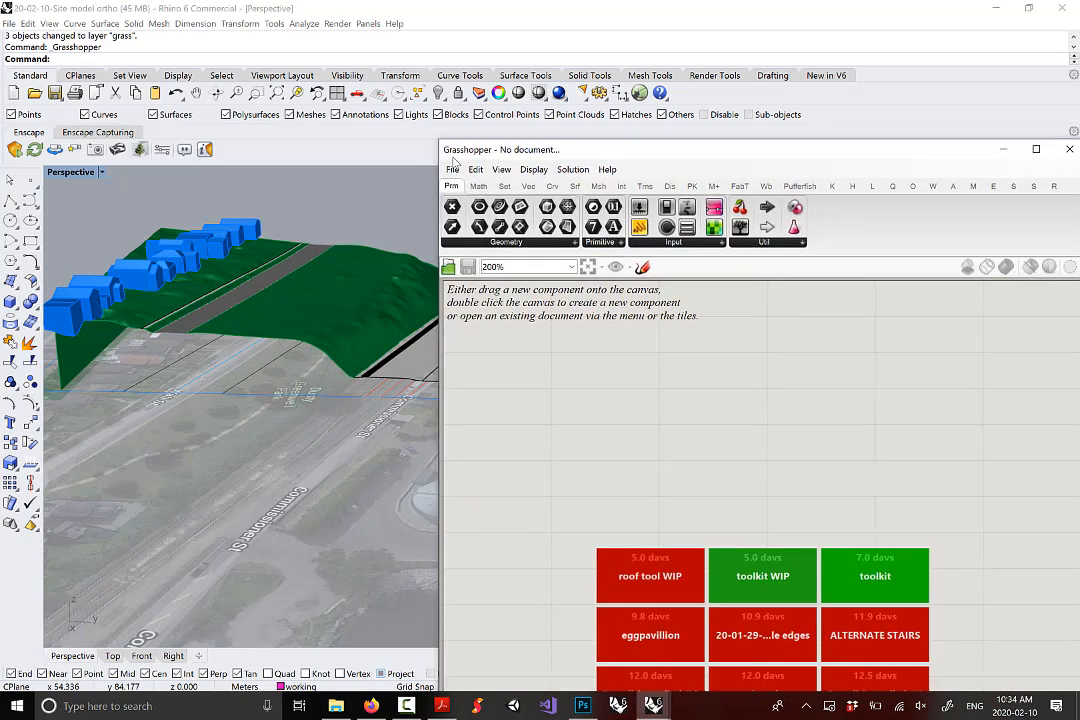
# Open the railway definition from the 03-GIS folder in the Media 2 - mod 02 - 2020 - ADMIN class files
pyautogui.click(454, 170)
pyautogui.click(500, 201)
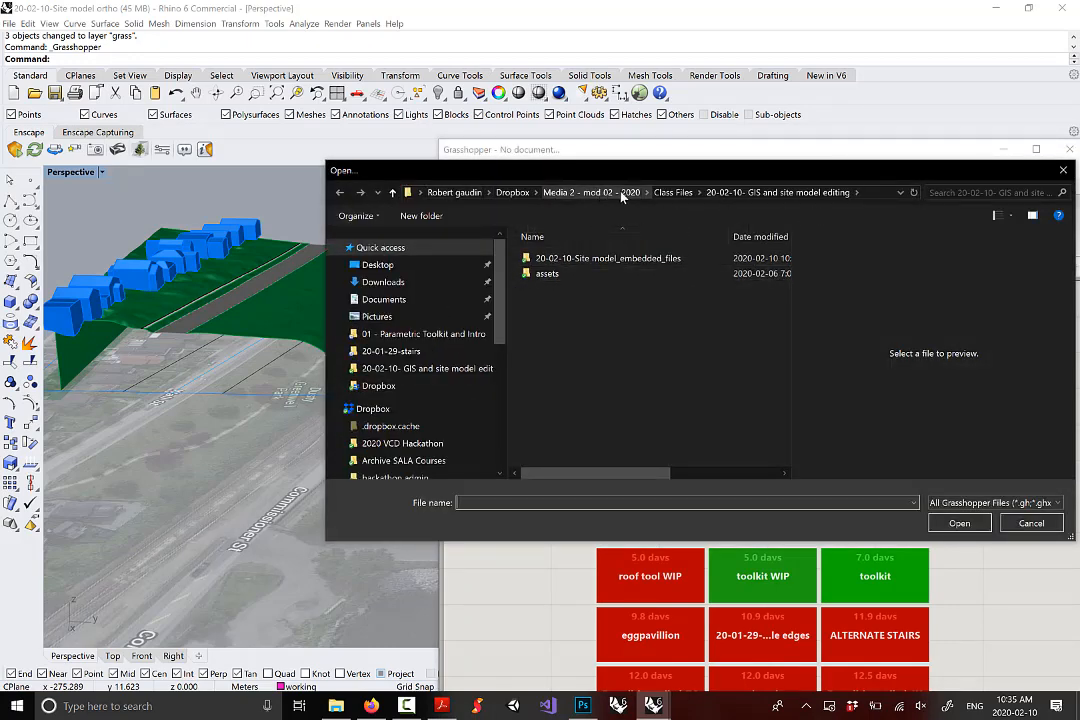
pyautogui.click(521, 195)
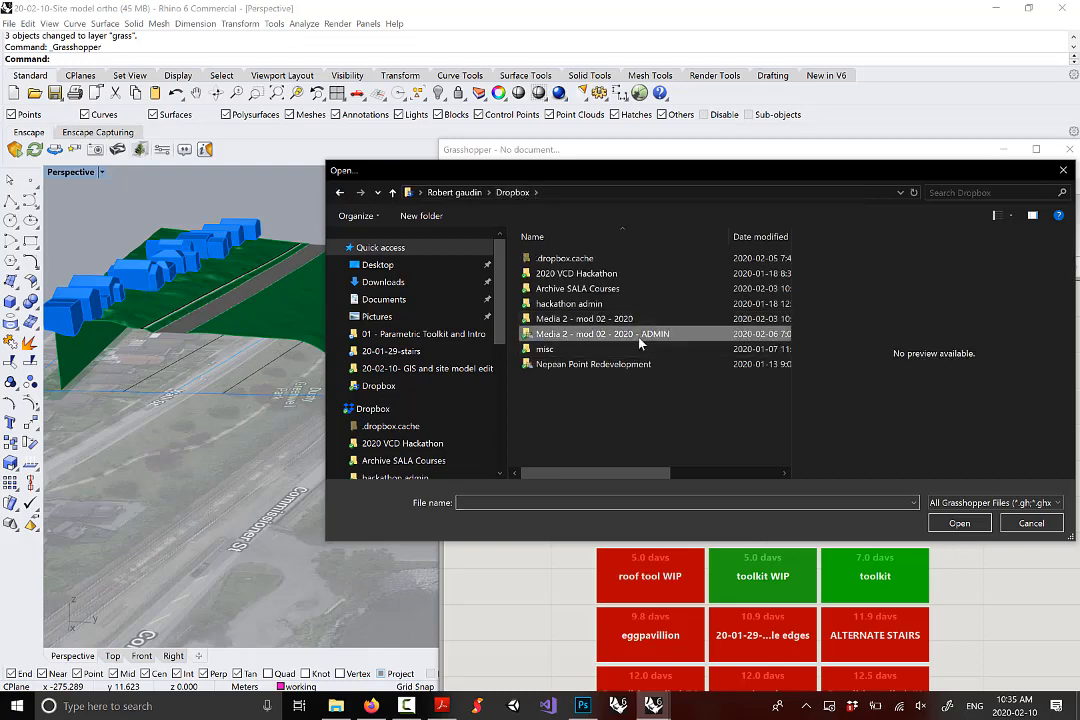
pyautogui.doubleClick(638, 341)
pyautogui.doubleClick(553, 273)
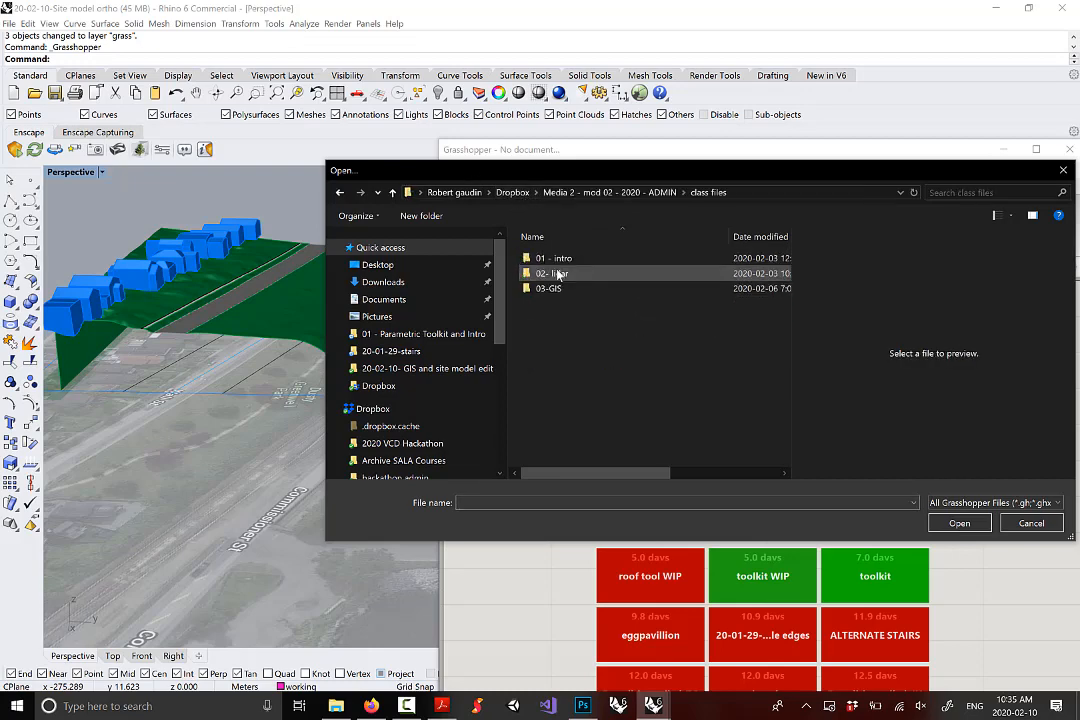
pyautogui.click(562, 290)
pyautogui.doubleClick(562, 290)
pyautogui.doubleClick(555, 259)
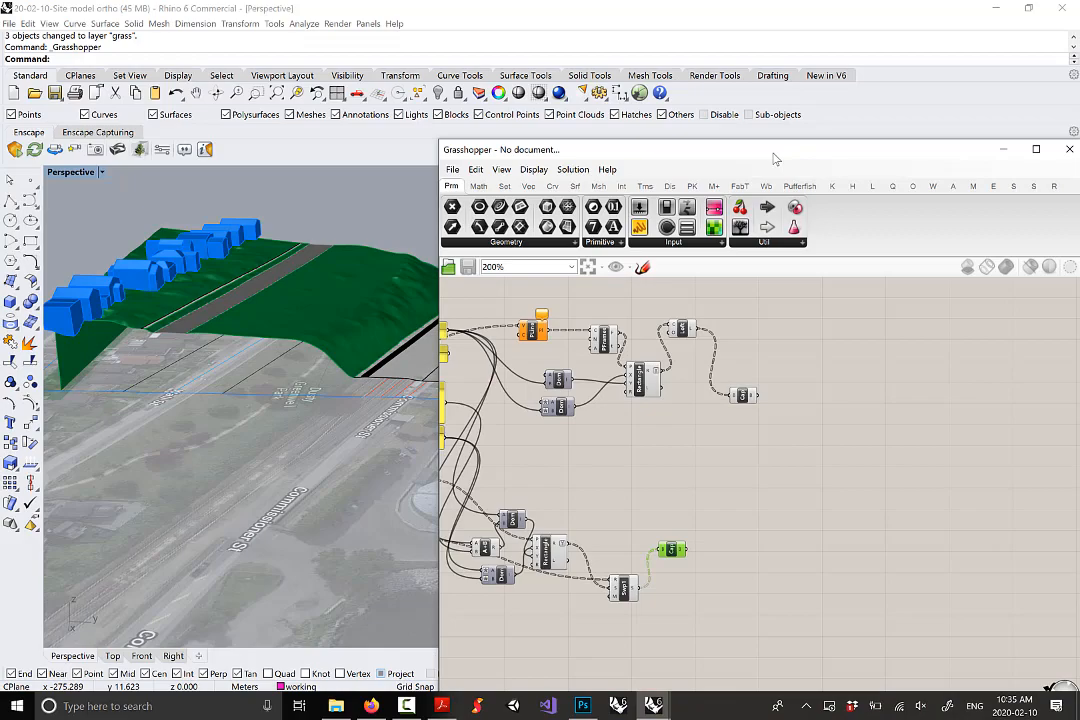
pyautogui.moveTo(774, 154); pyautogui.dragTo(758, 157)
pyautogui.click(477, 706)
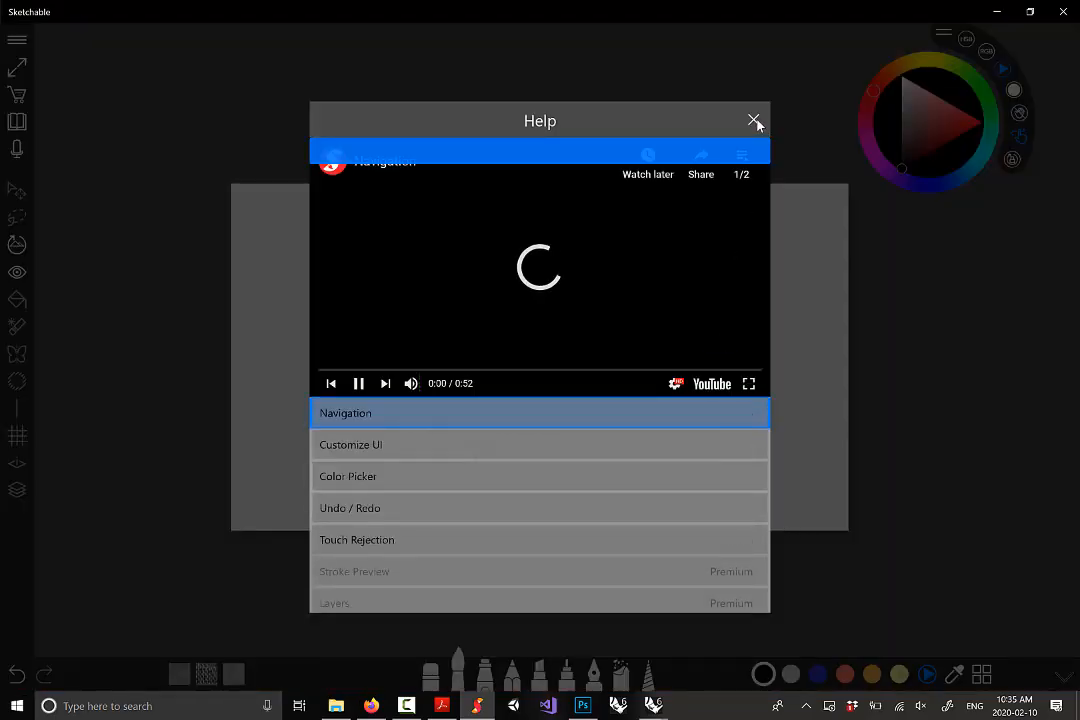
pyautogui.click(754, 120)
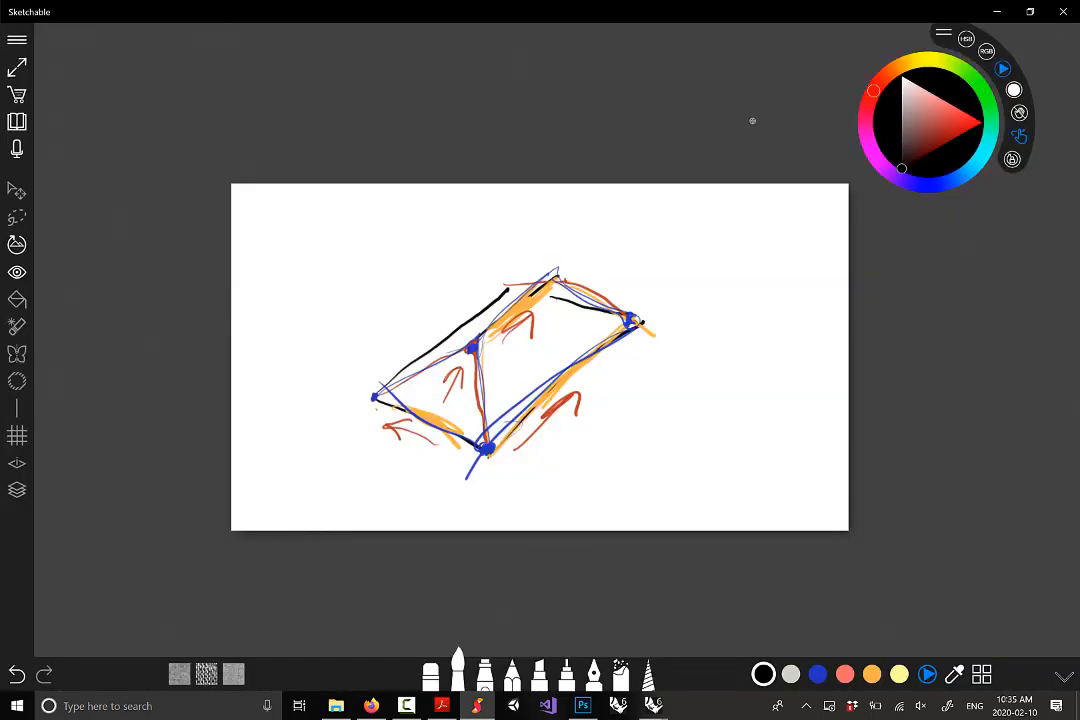
pyautogui.moveTo(653, 705)
pyautogui.click(706, 590)
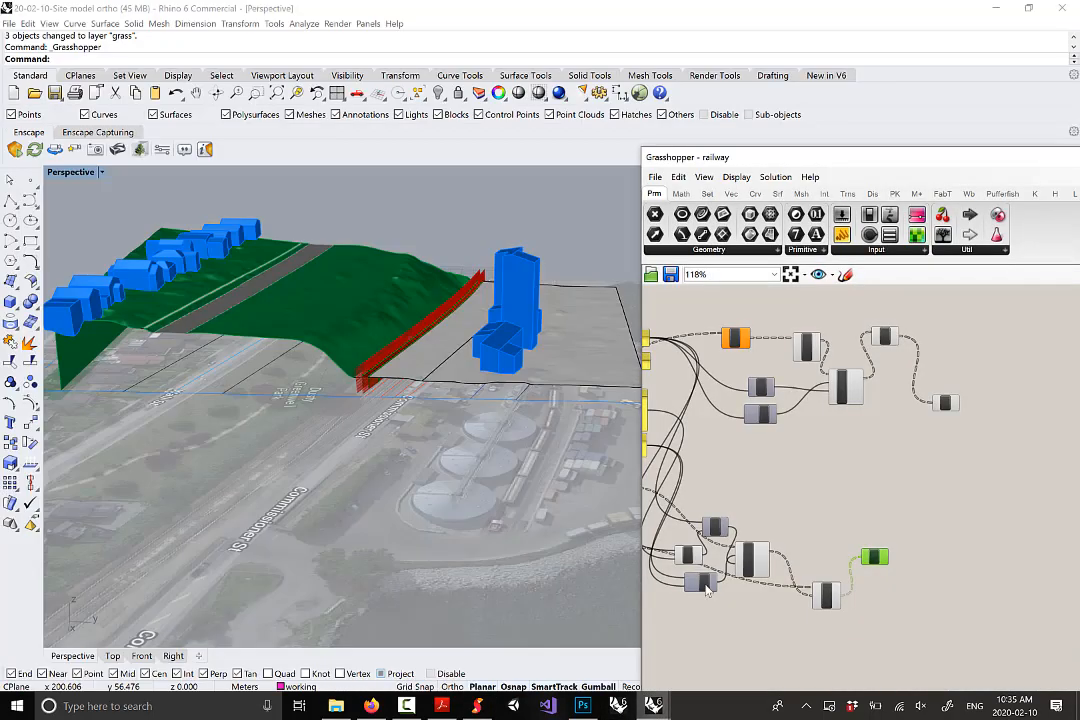
# Move the Grasshopper window clear of the model and disable all components of the railway definition
pyautogui.moveTo(843, 158); pyautogui.dragTo(1024, 98)
pyautogui.scroll(-7, 946, 373)
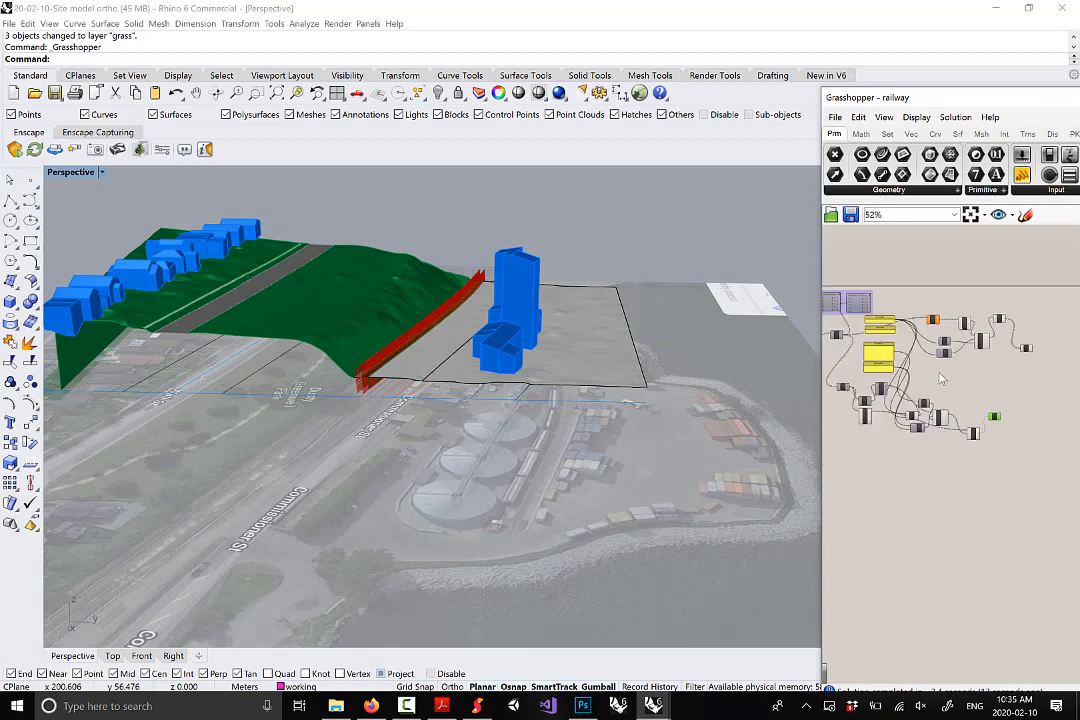
pyautogui.moveTo(1008, 360); pyautogui.dragTo(1020, 362, button='right')
pyautogui.moveTo(1065, 408); pyautogui.dragTo(893, 293)
pyautogui.scroll(6, 932, 344)
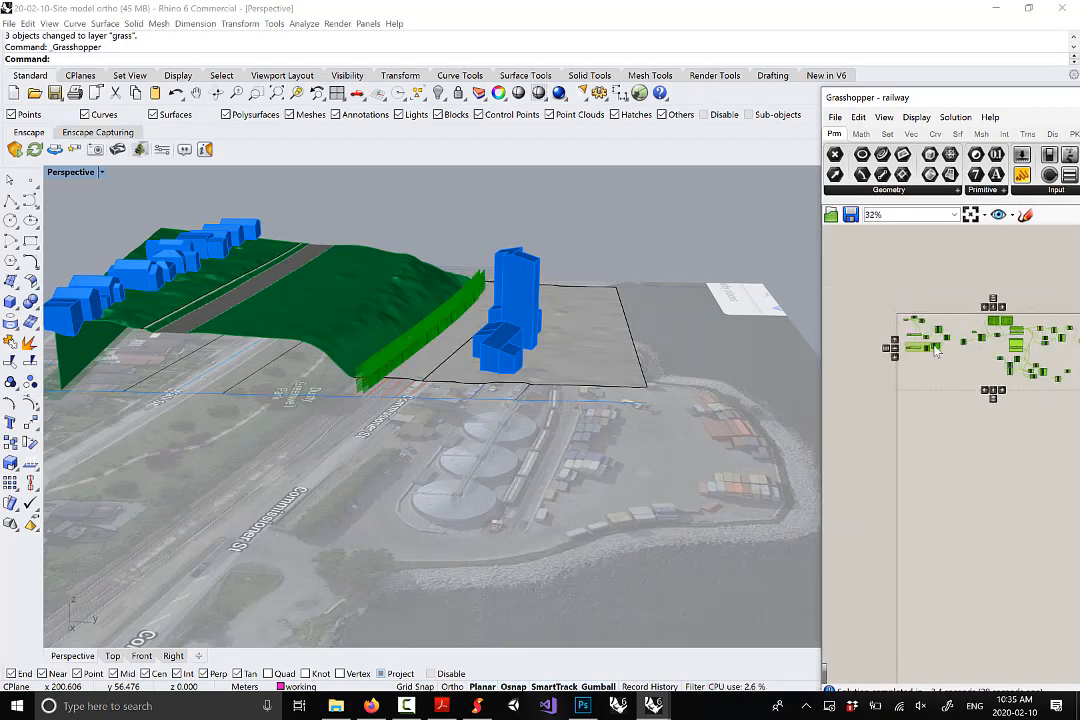
pyautogui.scroll(4, 960, 333)
pyautogui.rightClick(977, 272)
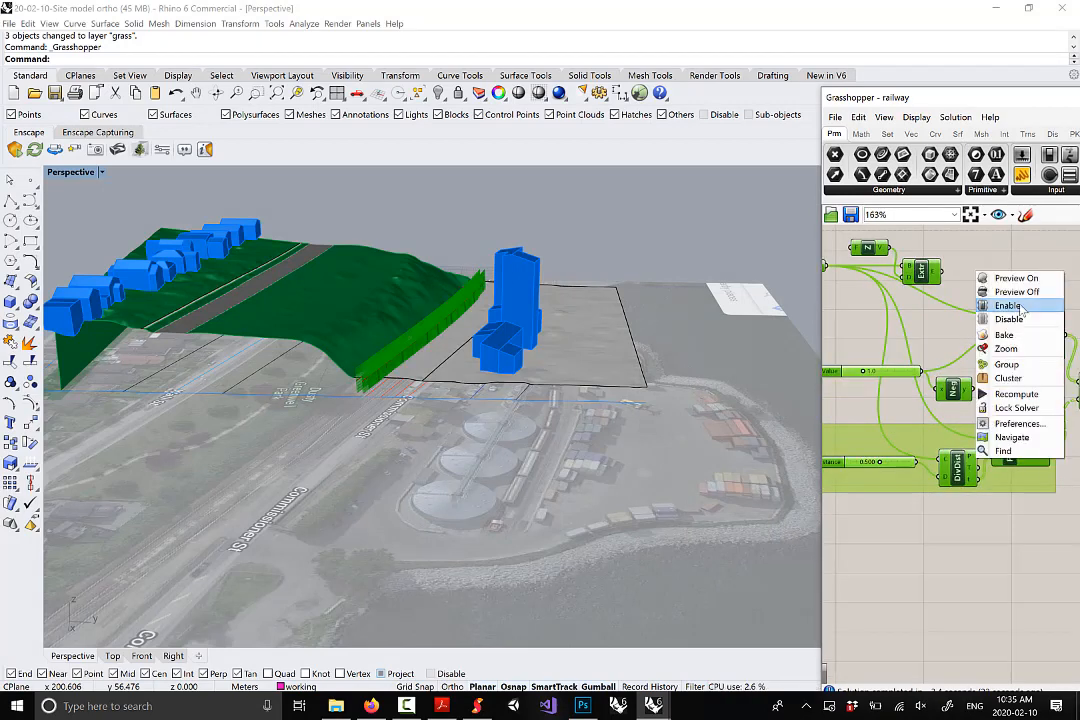
pyautogui.click(1016, 322)
# Bring the start of the railway definition into view and change the Rhino model display from Perspective to Top
pyautogui.moveTo(830, 378); pyautogui.dragTo(958, 393, button='right')
pyautogui.moveTo(372, 366); pyautogui.dragTo(432, 428, button='right')
pyautogui.scroll(6, 428, 374)
pyautogui.scroll(-9, 501, 378)
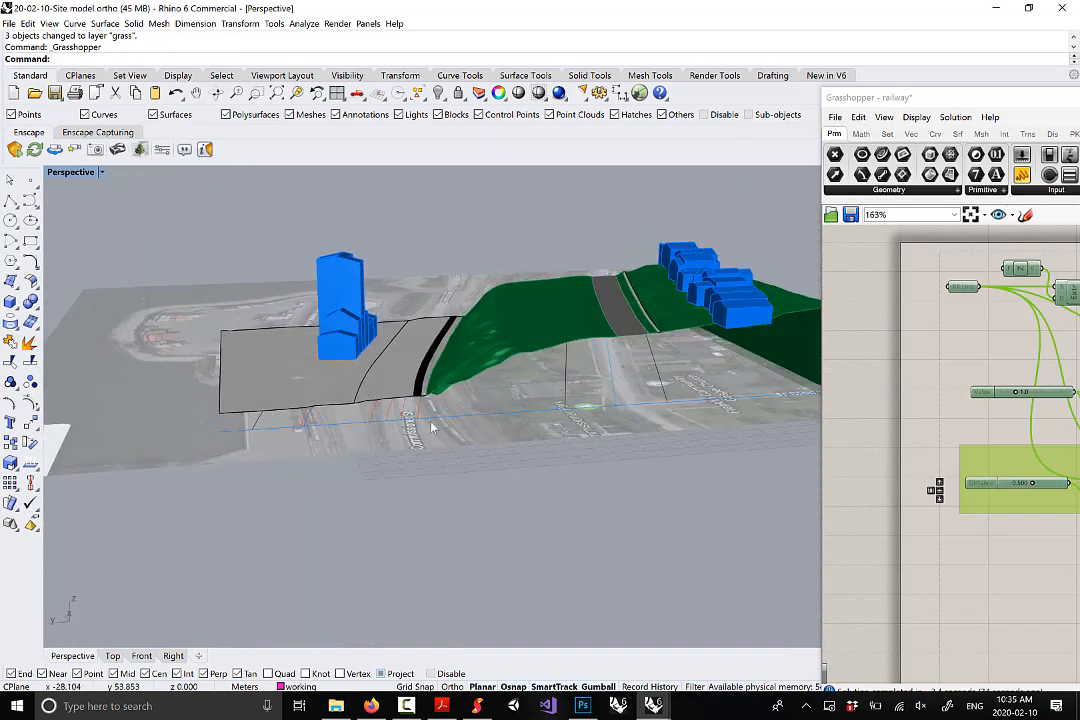
pyautogui.doubleClick(70, 173)
pyautogui.doubleClick(58, 173)
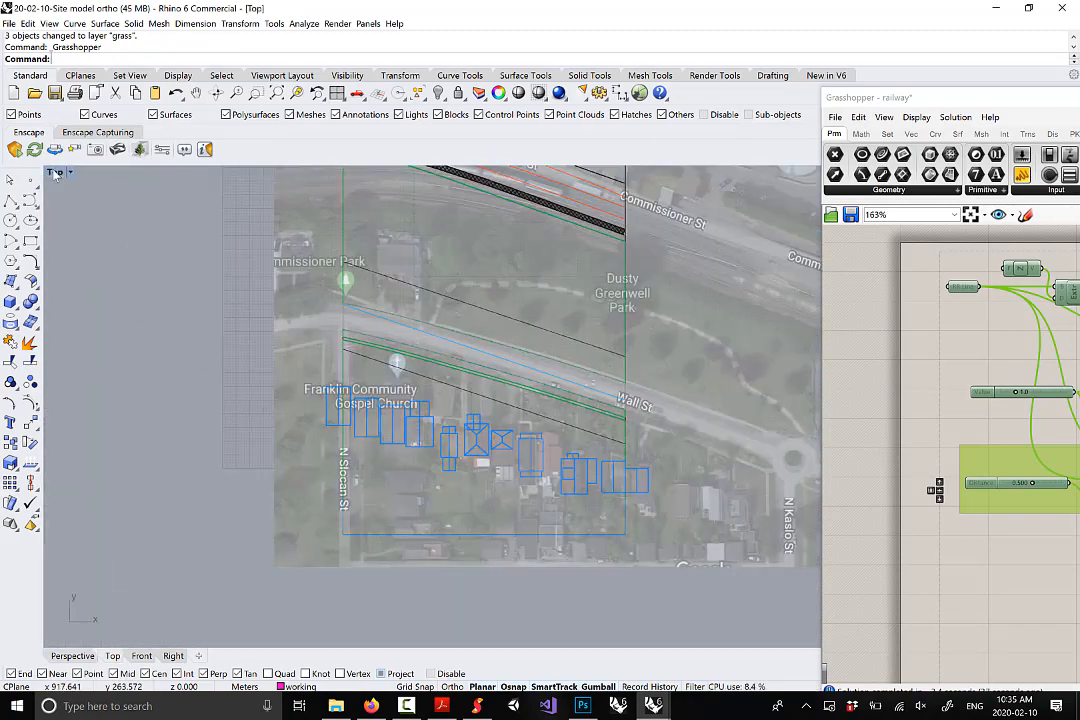
# Examine the 3d rail track and the railway curves along Commissioner St against the aerial image in plan
pyautogui.moveTo(451, 464); pyautogui.dragTo(407, 627, button='right')
pyautogui.scroll(4, 429, 309)
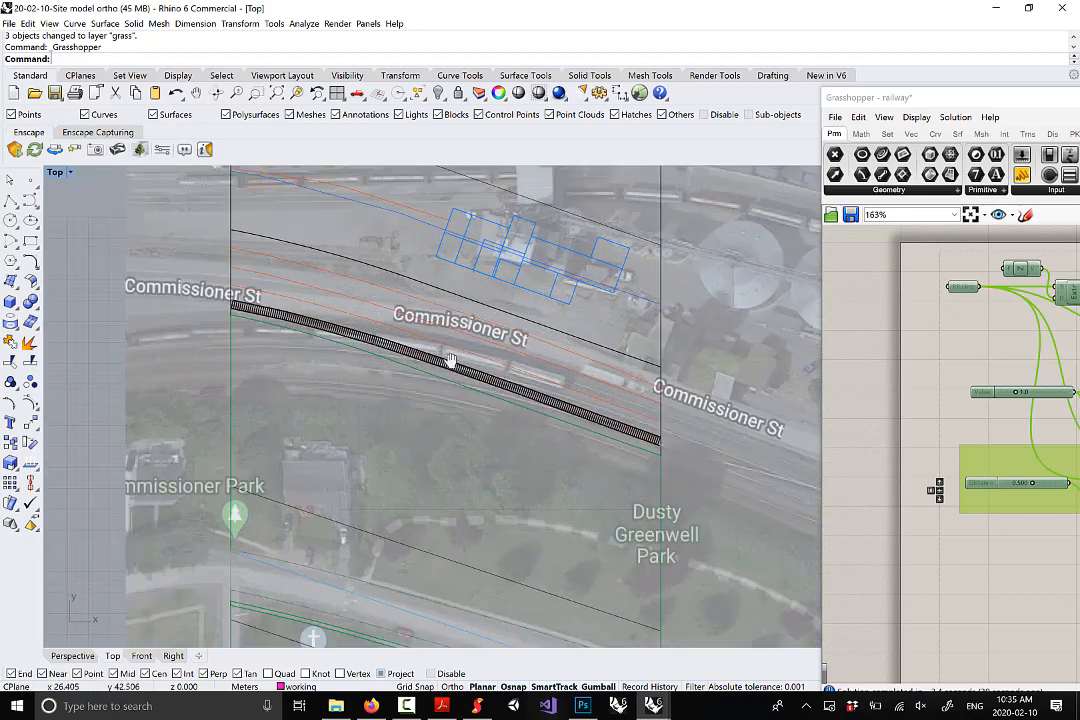
pyautogui.moveTo(451, 359); pyautogui.dragTo(431, 404, button='right')
pyautogui.scroll(-4, 448, 345)
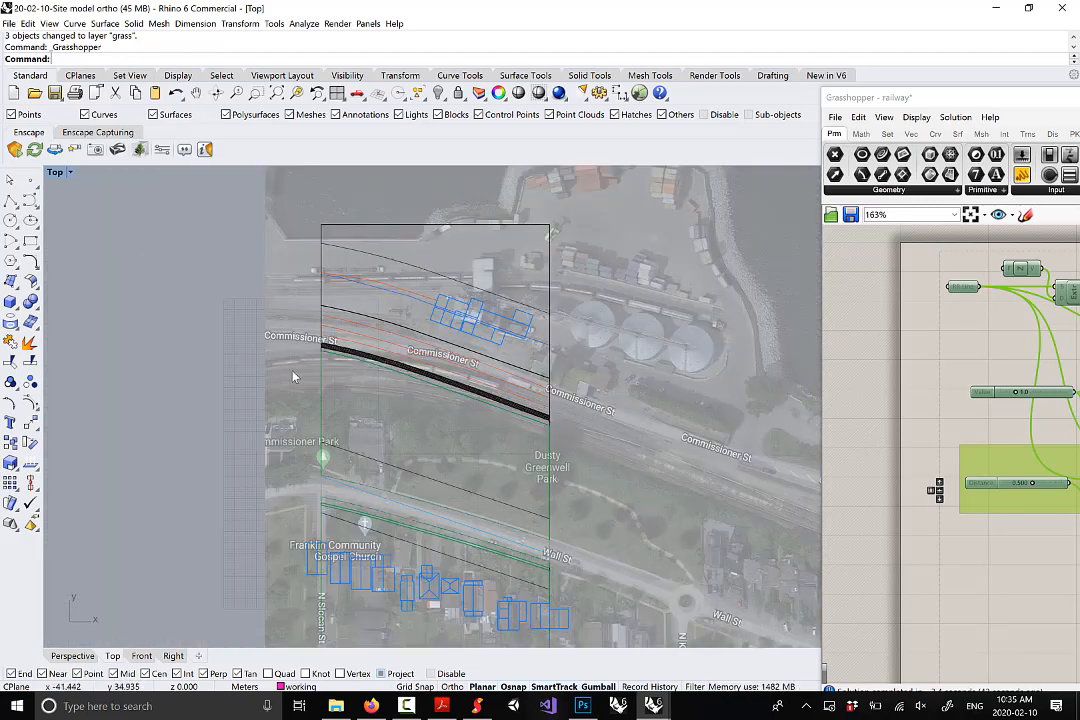
pyautogui.moveTo(635, 442); pyautogui.dragTo(586, 423, button='right')
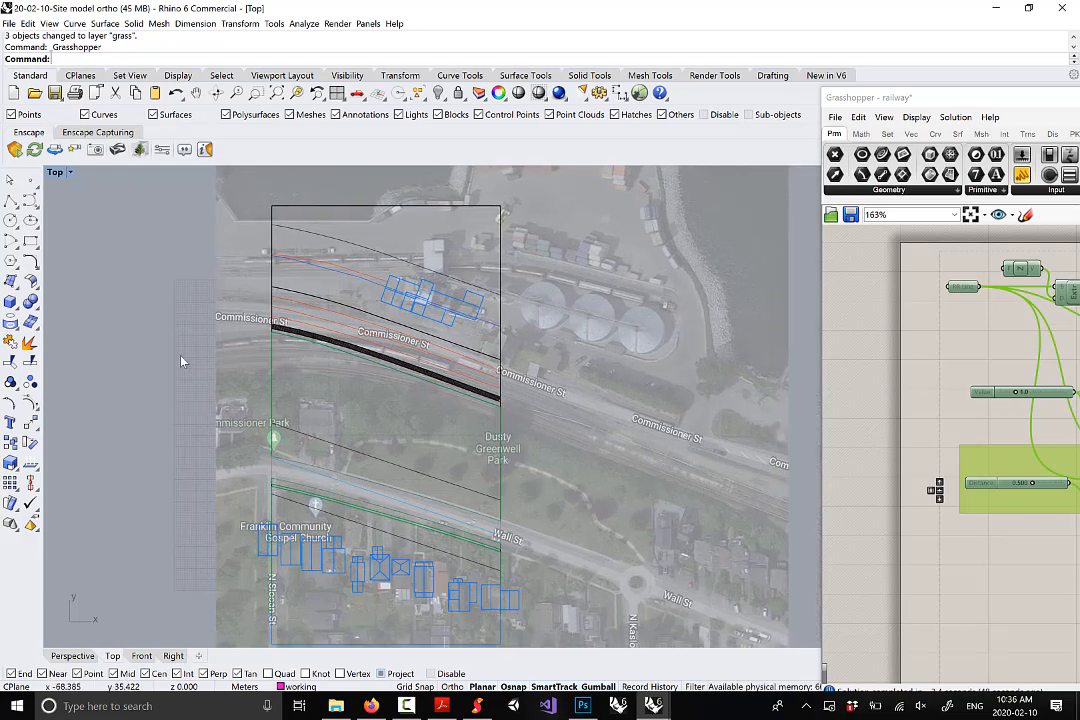
pyautogui.scroll(3, 365, 345)
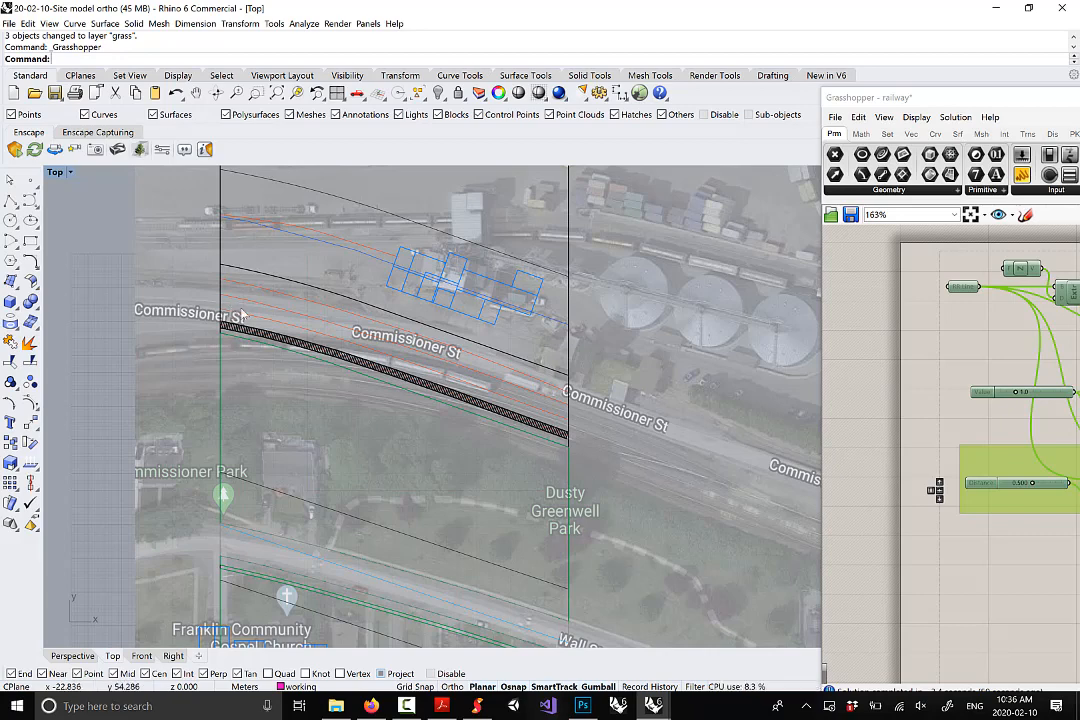
pyautogui.scroll(2, 414, 376)
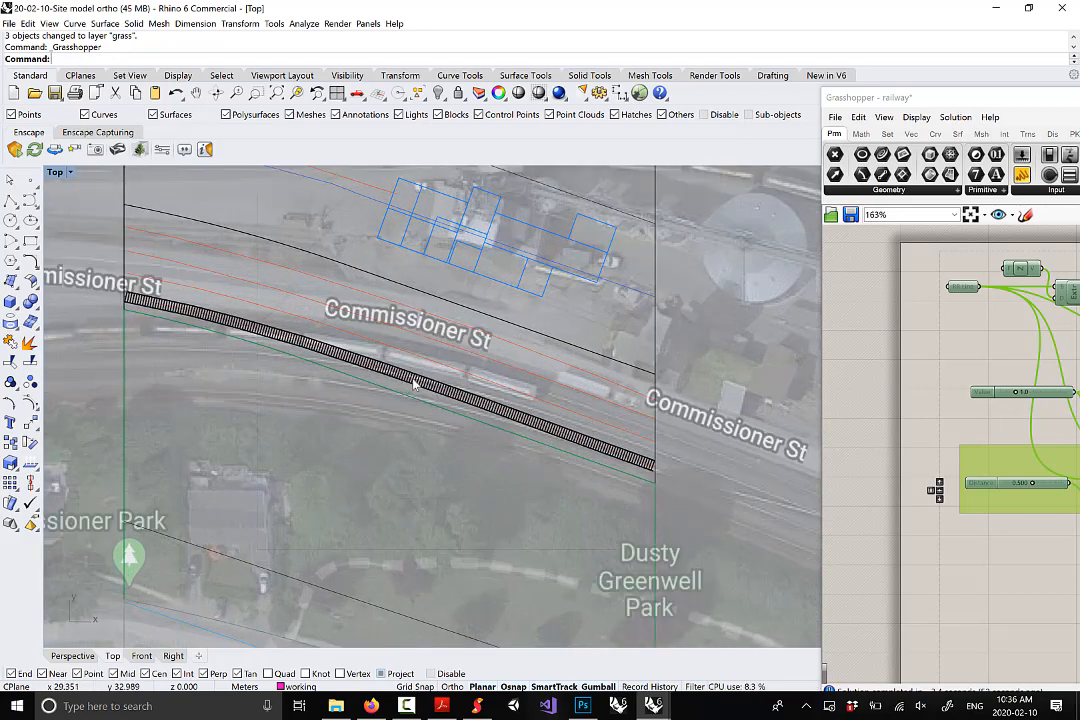
pyautogui.scroll(5, 474, 400)
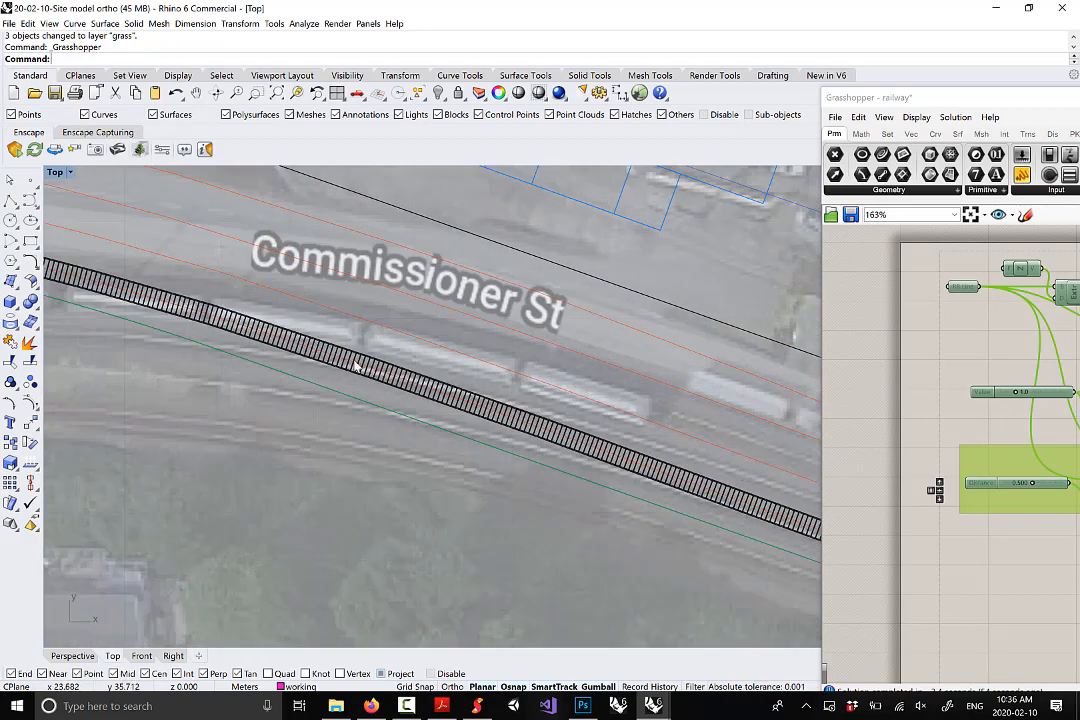
pyautogui.scroll(-6, 315, 352)
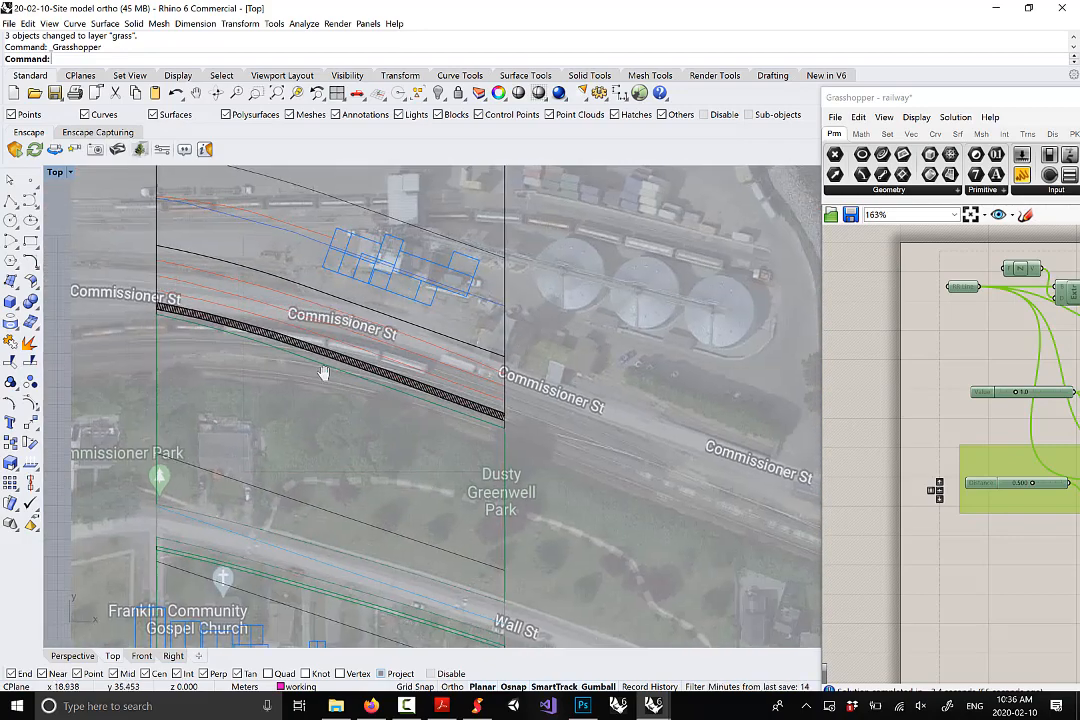
pyautogui.scroll(2, 300, 350)
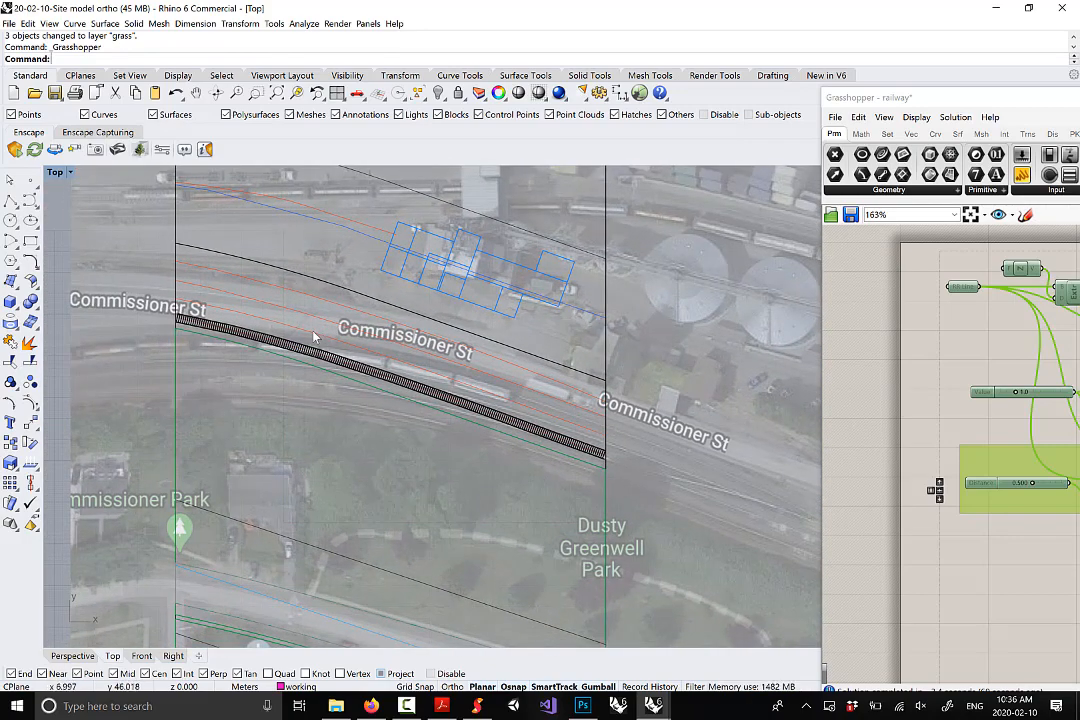
# Select the railway curve just above the 3d rail track and show the model's layer list
pyautogui.click(312, 338)
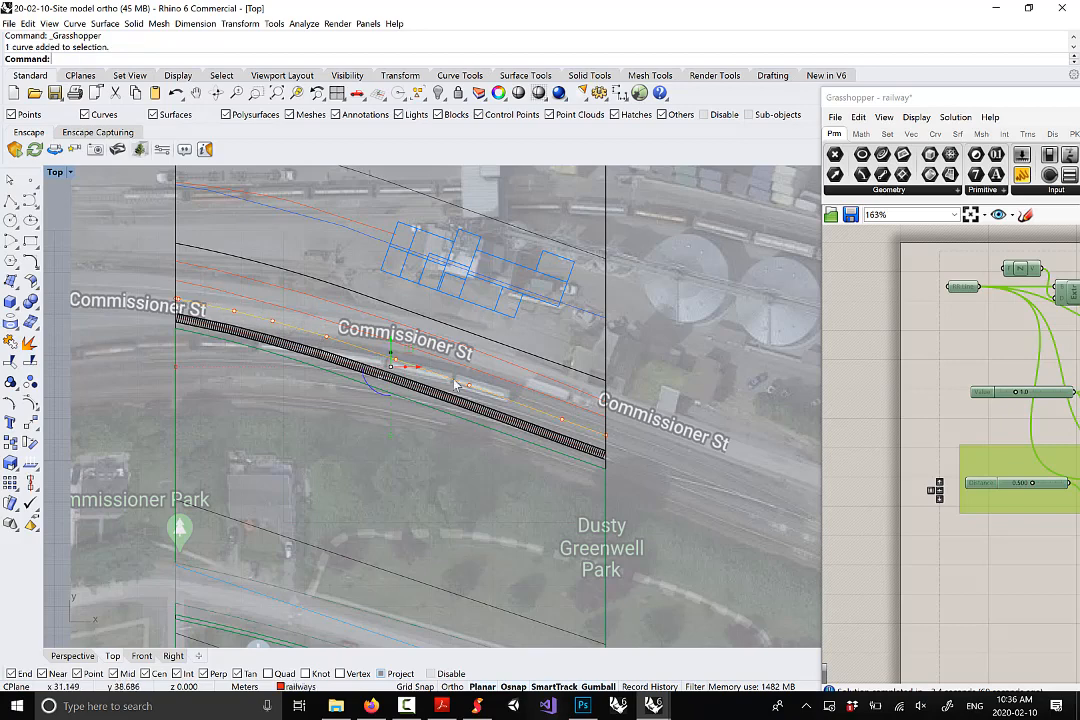
pyautogui.moveTo(456, 385); pyautogui.dragTo(419, 375, button='right')
pyautogui.moveTo(976, 97); pyautogui.dragTo(1045, 556)
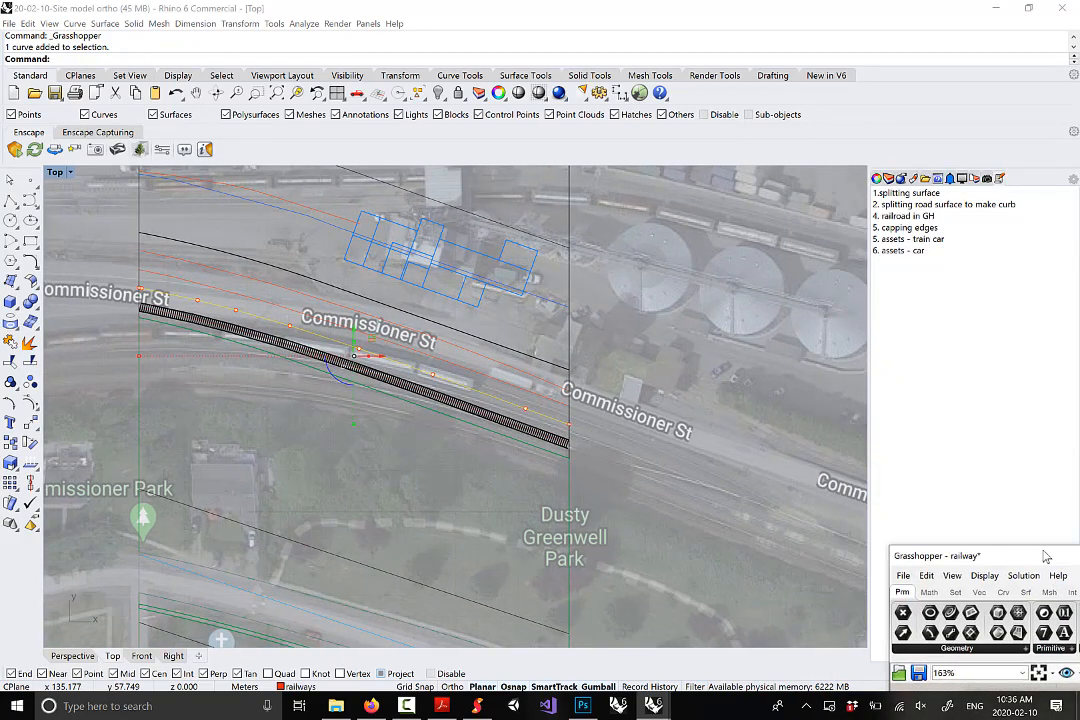
pyautogui.click(888, 178)
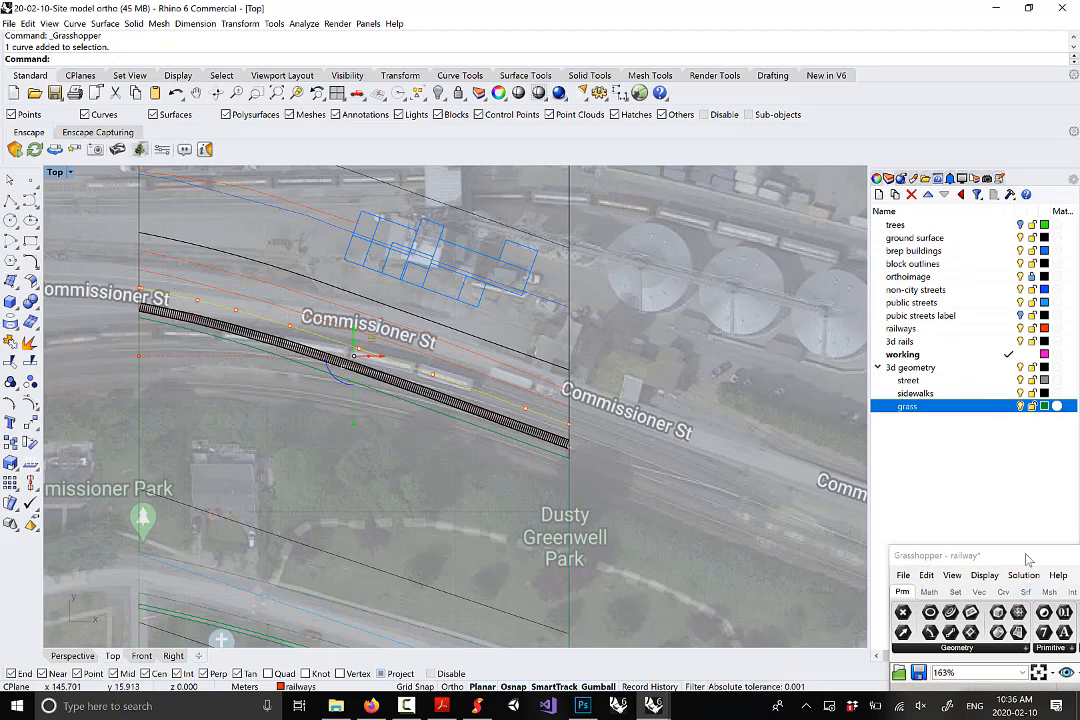
# Add a Curve parameter to the empty canvas area below the Distance slider group in the railway definition
pyautogui.moveTo(1024, 558); pyautogui.dragTo(738, 42)
pyautogui.moveTo(779, 406); pyautogui.dragTo(789, 386, button='right')
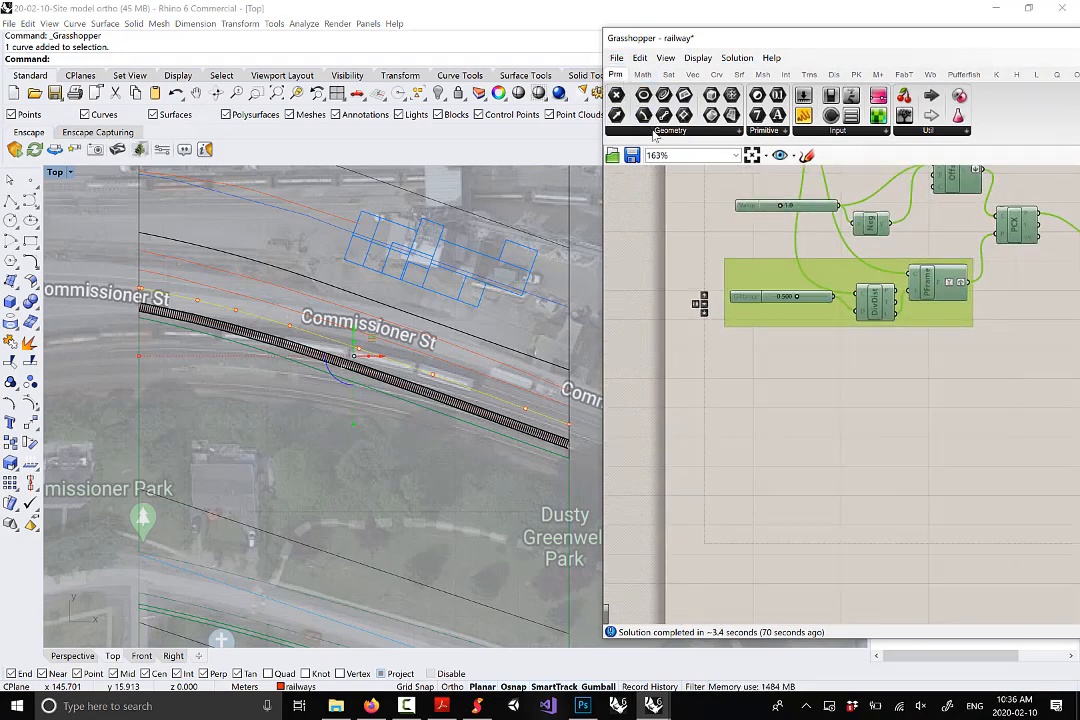
pyautogui.click(655, 132)
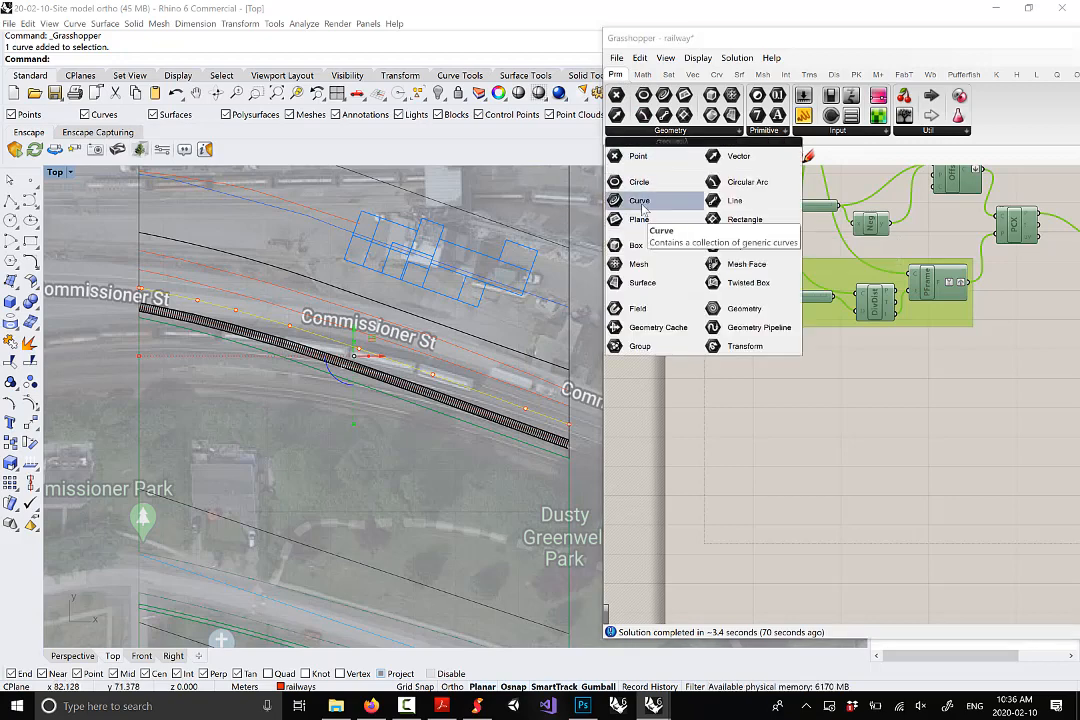
pyautogui.moveTo(641, 205); pyautogui.dragTo(763, 460)
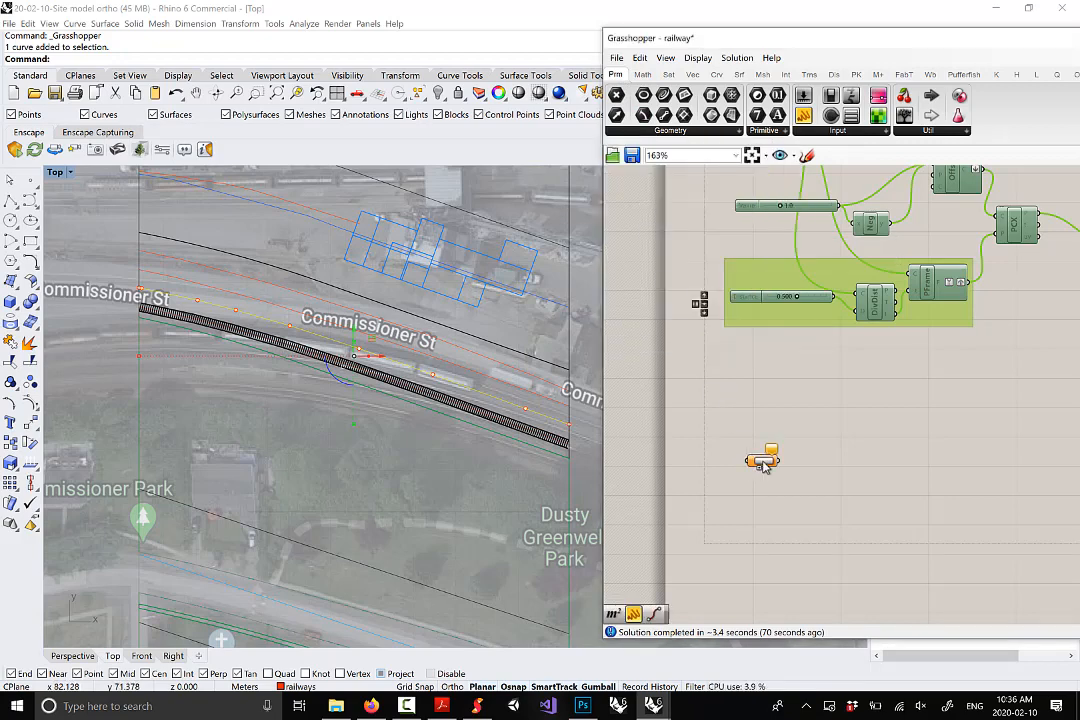
# Reference the railway curve just above the 3d track in the new Curve parameter and open the parameter's options
pyautogui.moveTo(415, 489); pyautogui.dragTo(397, 467, button='right')
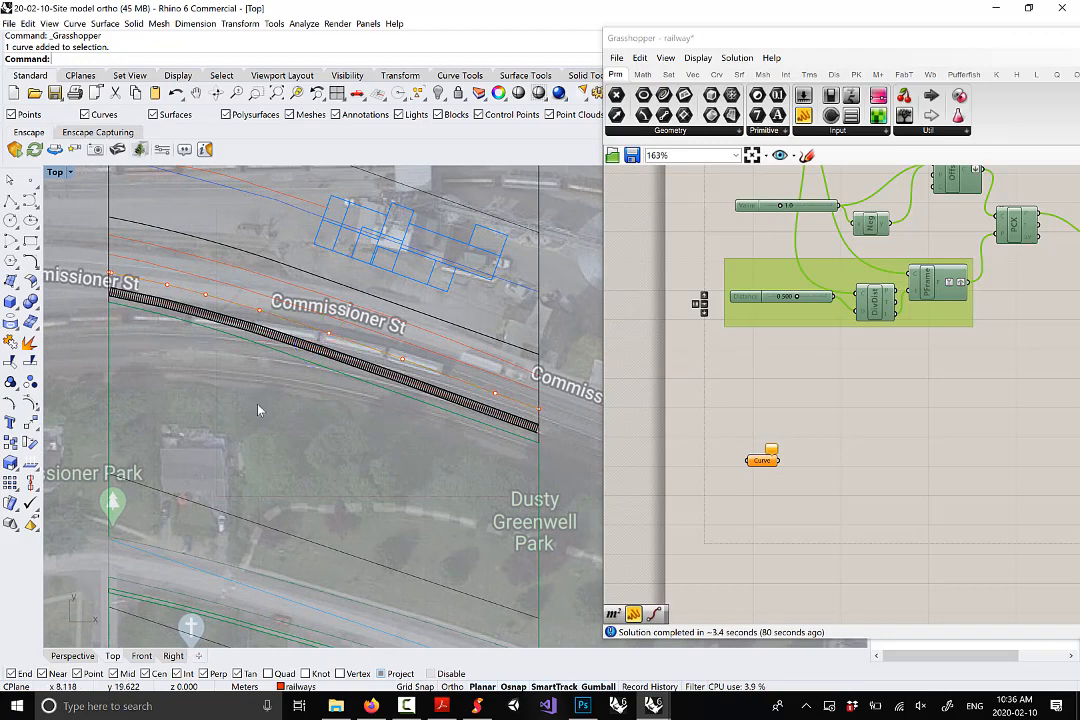
pyautogui.click(111, 284)
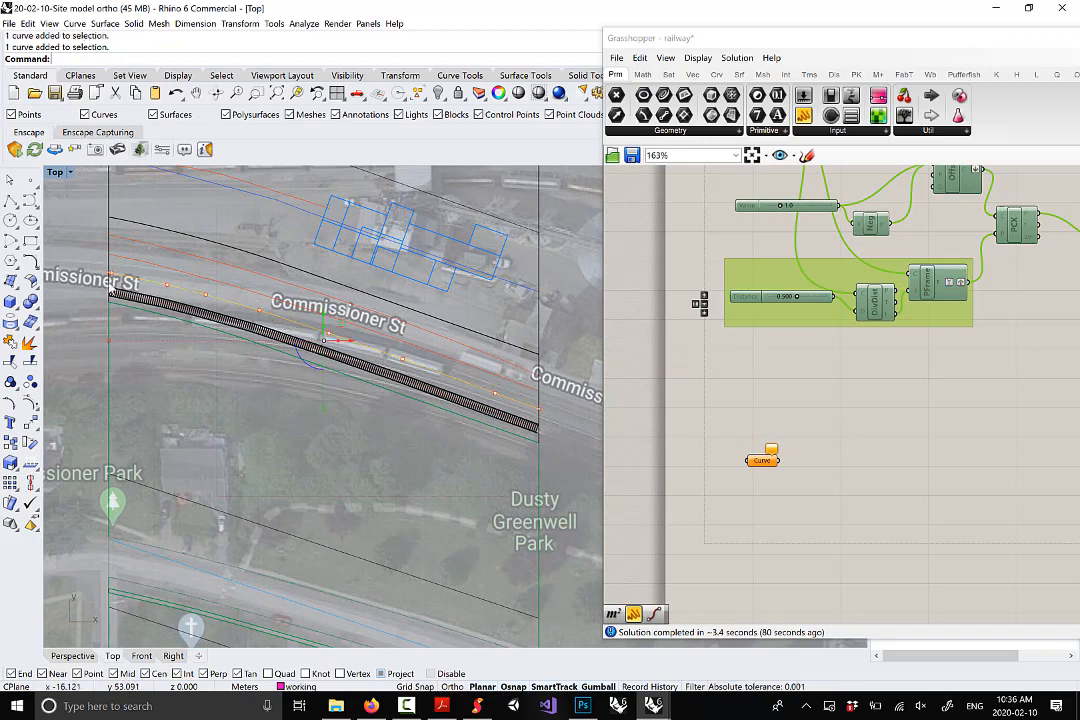
pyautogui.rightClick(770, 466)
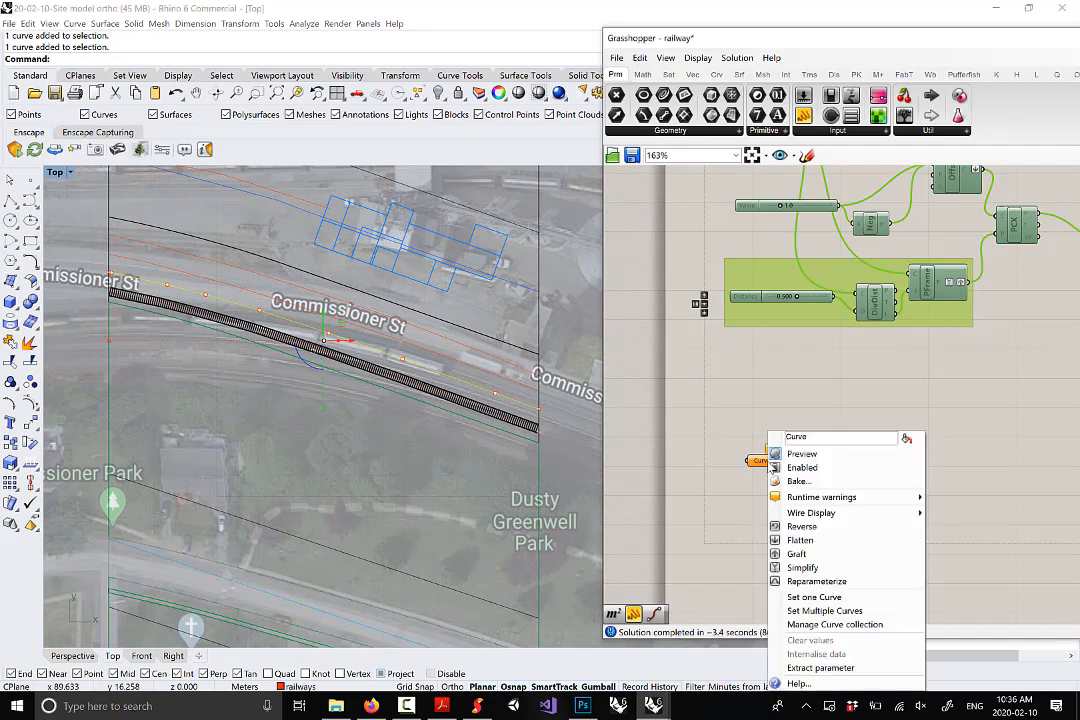
pyautogui.click(820, 598)
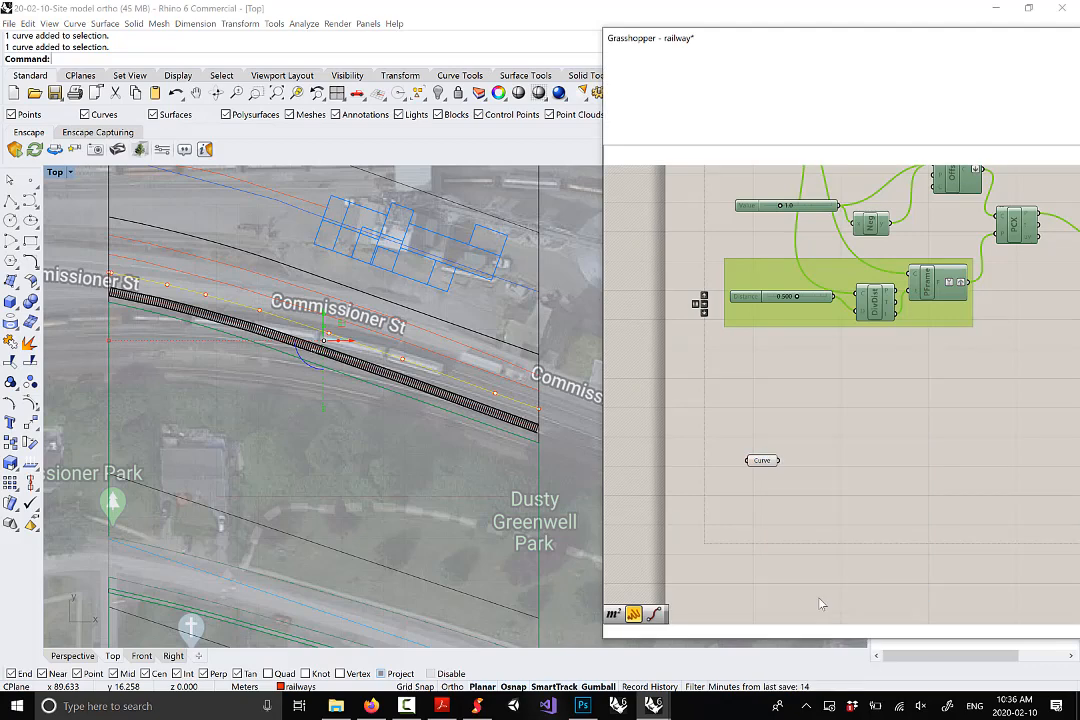
pyautogui.click(450, 448)
pyautogui.rightClick(763, 466)
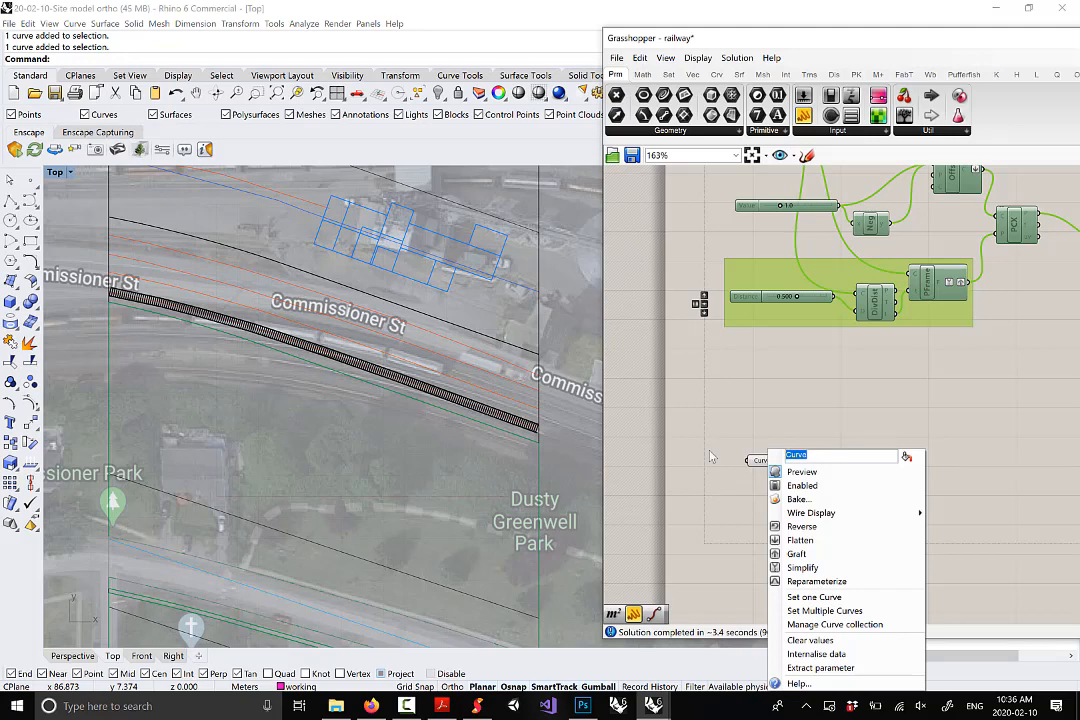
# Rename the new Curve parameter RR Curve and place it slightly higher on the empty canvas below the Distance slider group
pyautogui.write('RR Curve')
pyautogui.press('Return')
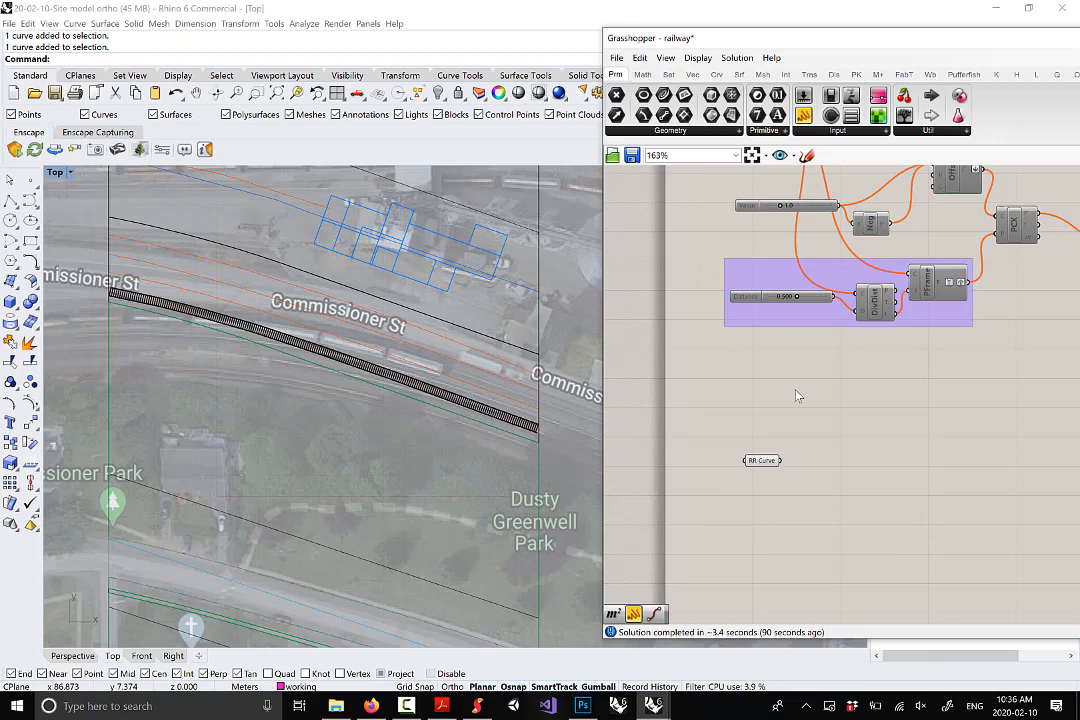
pyautogui.click(765, 462)
pyautogui.moveTo(767, 458); pyautogui.dragTo(771, 449)
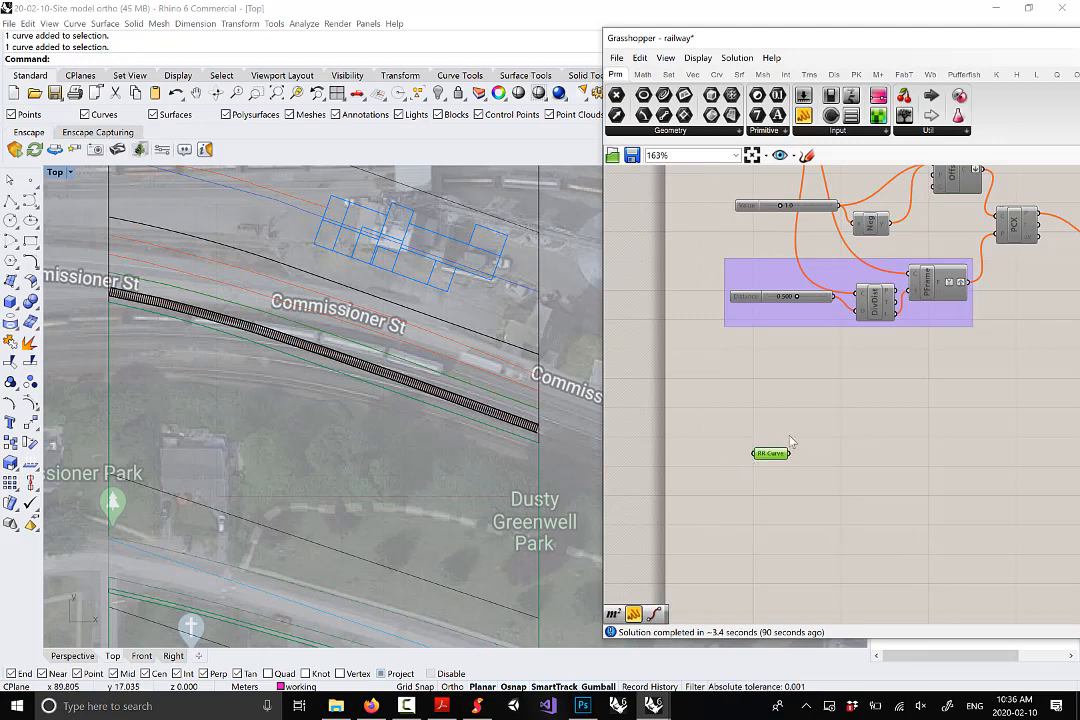
pyautogui.scroll(-2, 812, 465)
pyautogui.moveTo(820, 470); pyautogui.dragTo(798, 470, button='right')
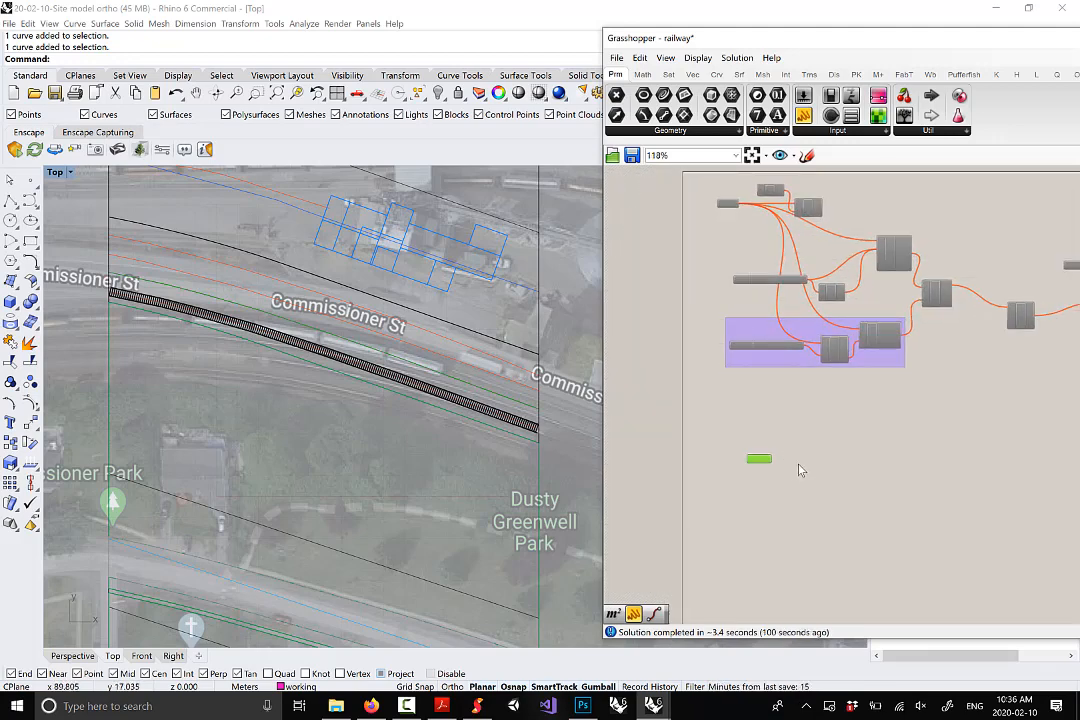
pyautogui.scroll(1, 821, 430)
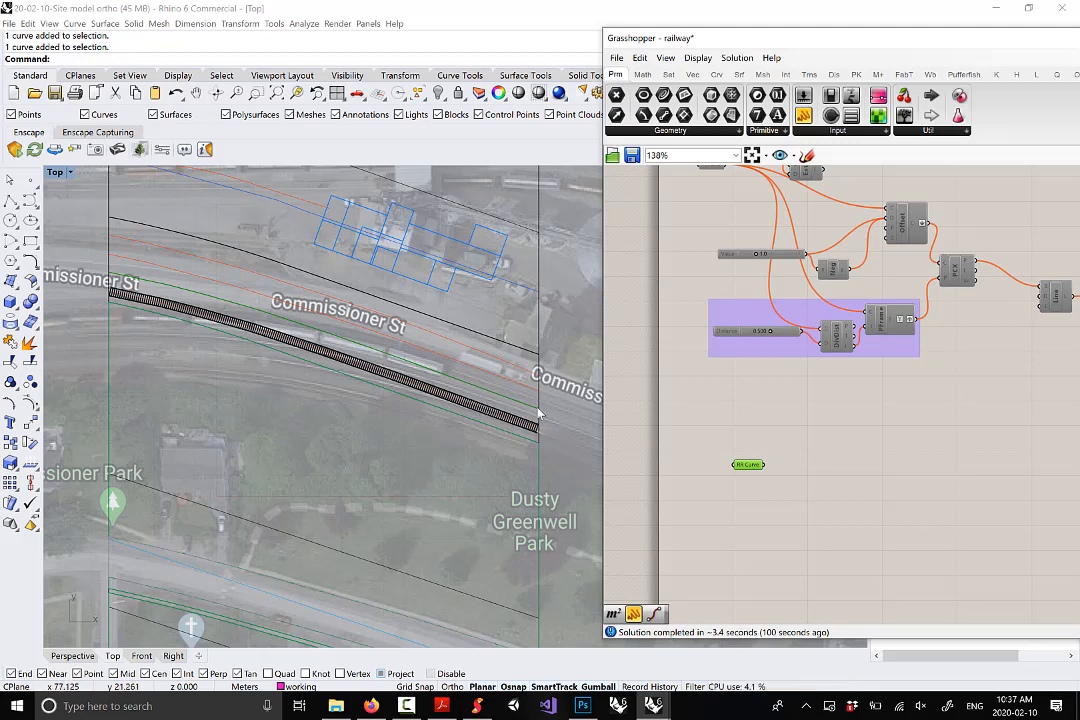
# Switch to Sketchable and delete the current journal page with the blue, orange and red quadrilateral sketch
pyautogui.click(477, 706)
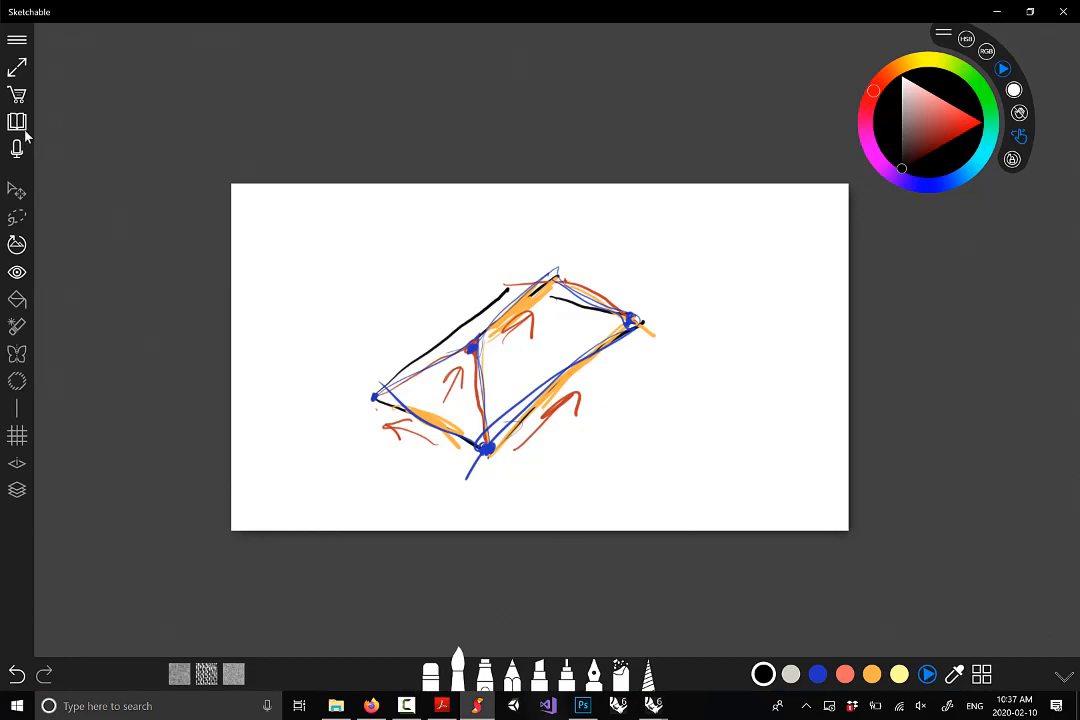
pyautogui.click(17, 122)
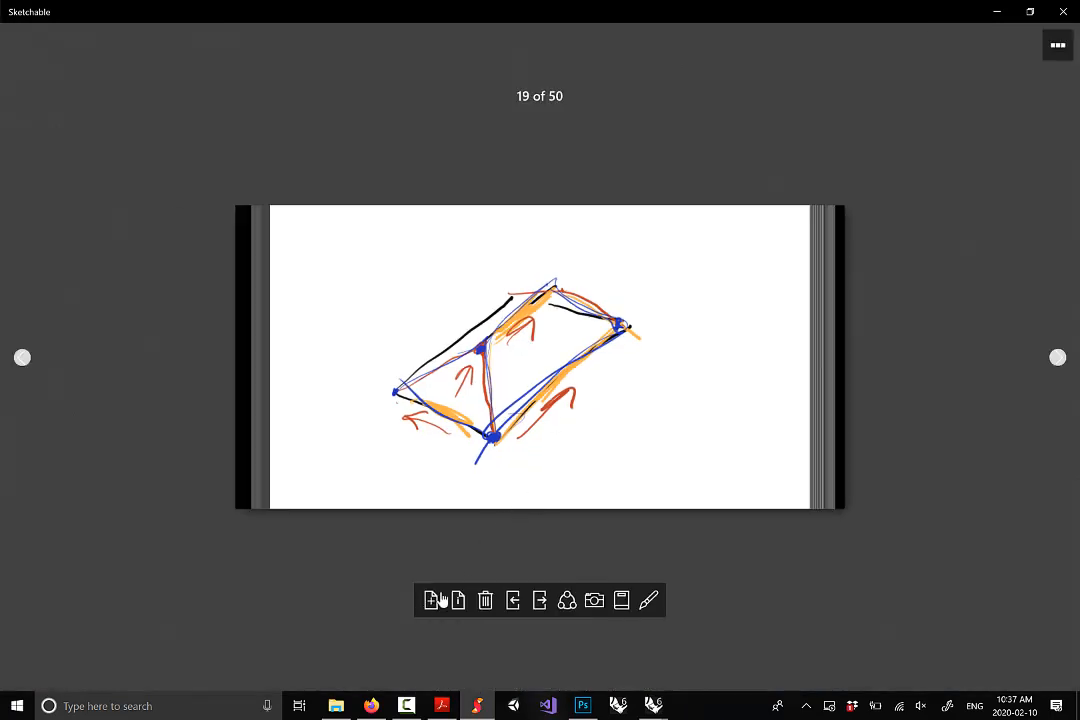
pyautogui.click(485, 600)
pyautogui.click(652, 359)
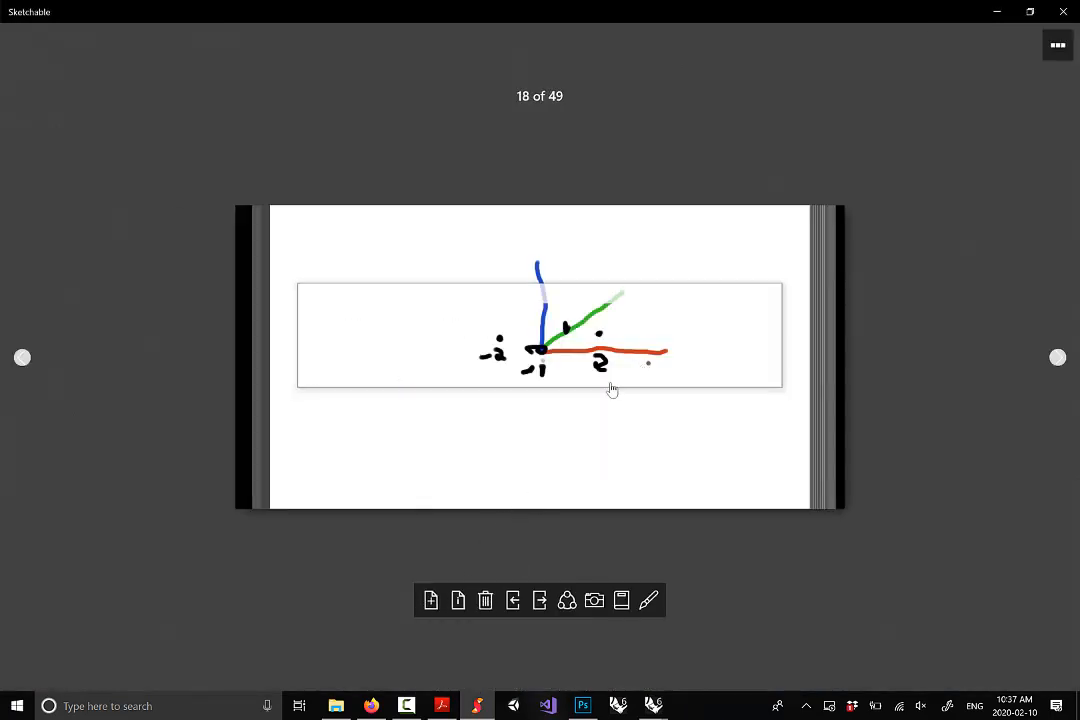
# Add a new sketchbook page and draw a black arching curve across its upper-left area
pyautogui.click(431, 600)
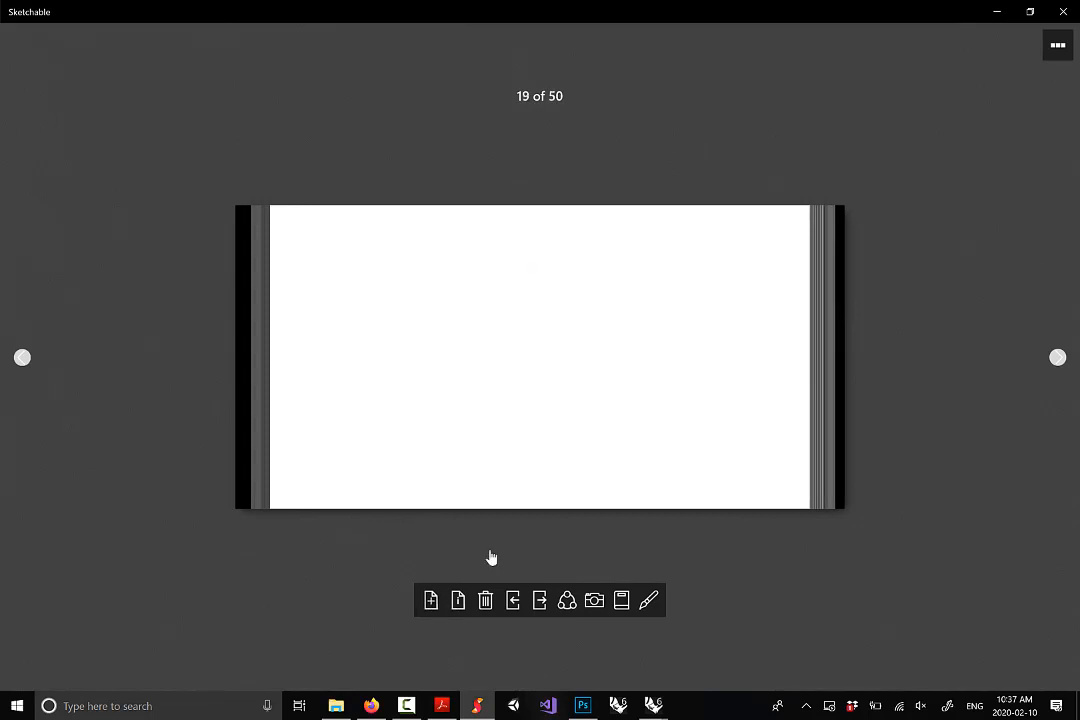
pyautogui.click(543, 386)
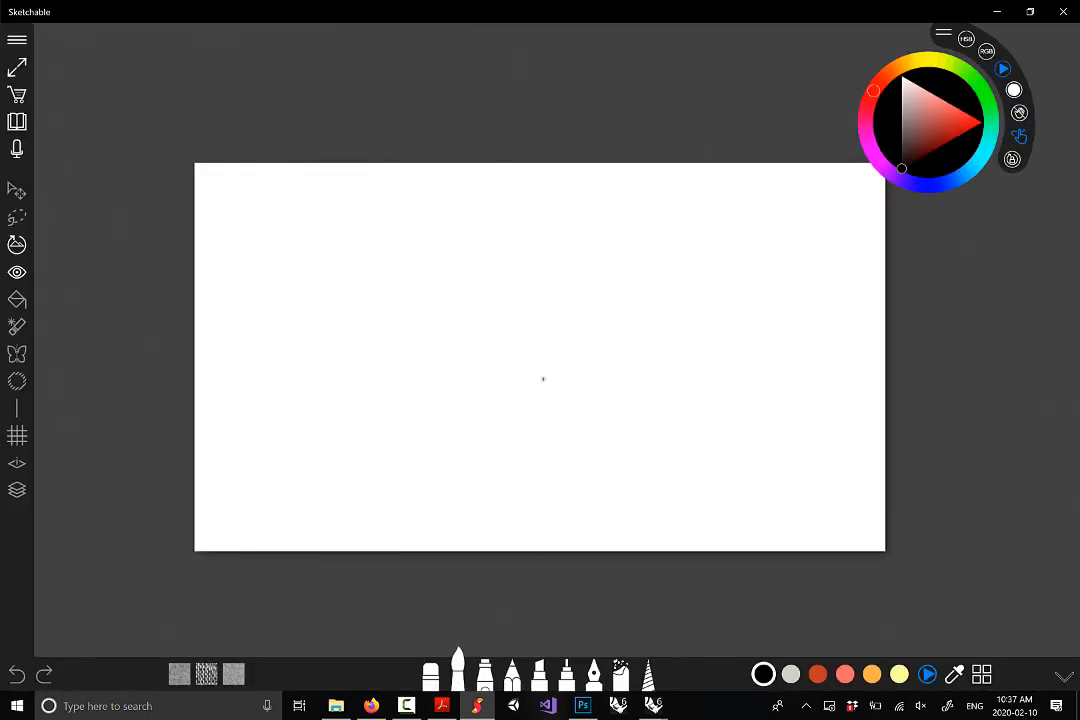
pyautogui.moveTo(943, 33); pyautogui.dragTo(948, 27)
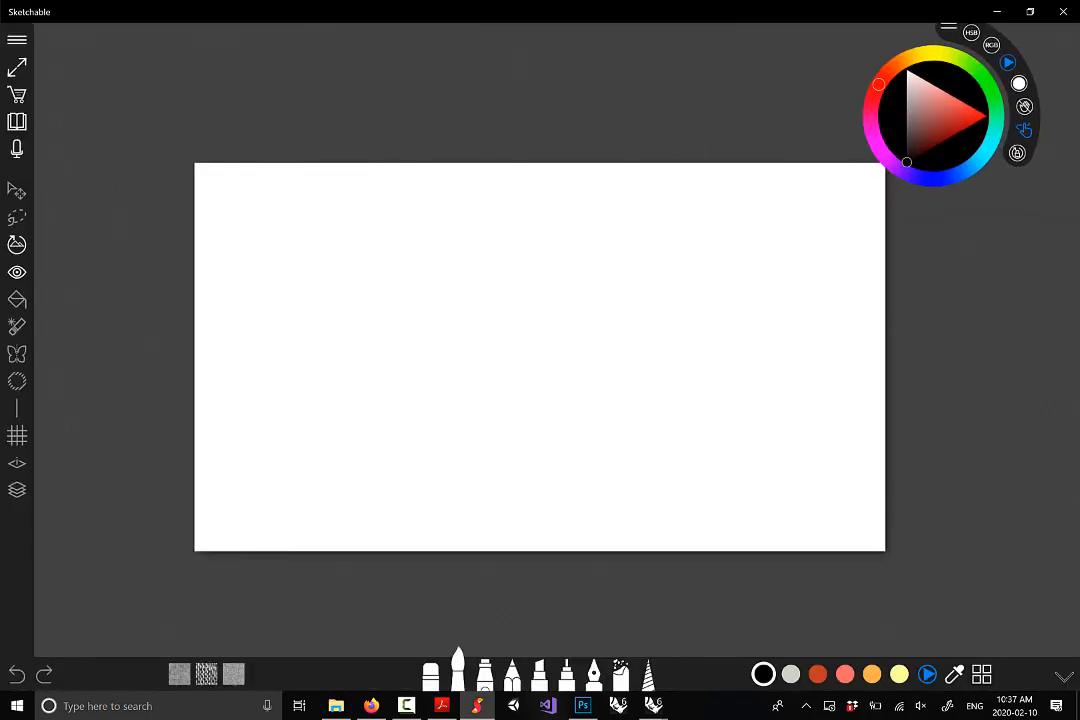
pyautogui.click(962, 113)
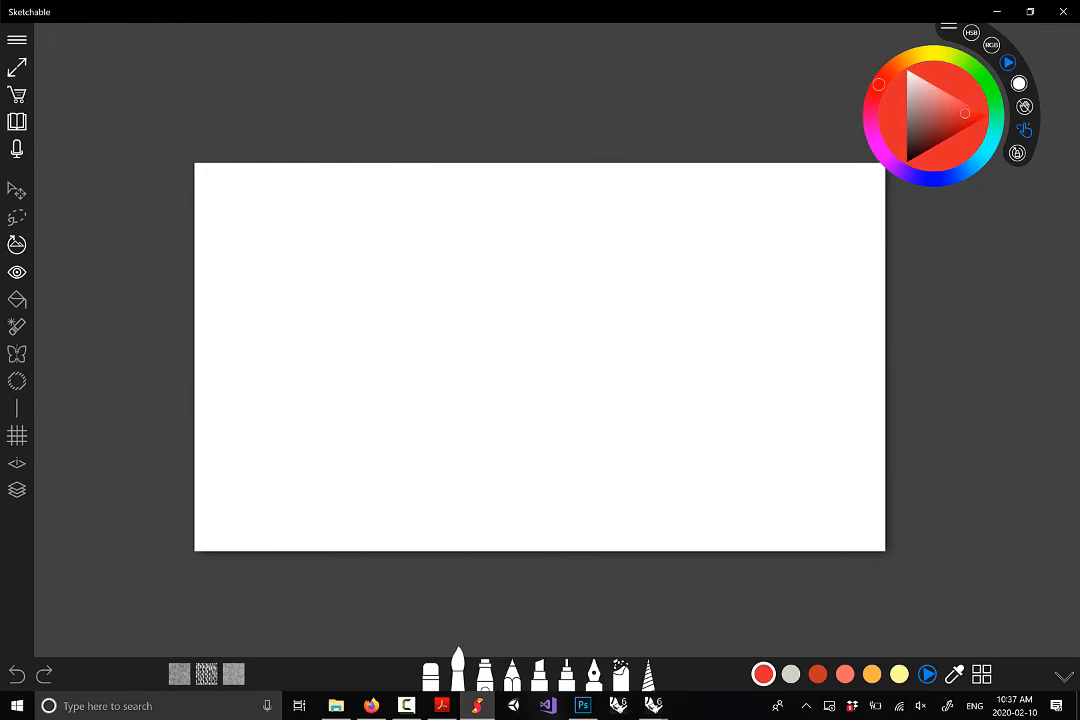
pyautogui.moveTo(965, 113); pyautogui.dragTo(908, 157)
pyautogui.moveTo(295, 273)
pyautogui.mouseDown()
pyautogui.moveTo(553, 284)
pyautogui.moveTo(597, 312)
pyautogui.mouseUp()
# Draw six red strokes crossing the black arching curve roughly perpendicular to it, spaced from end to end
pyautogui.click(944, 117)
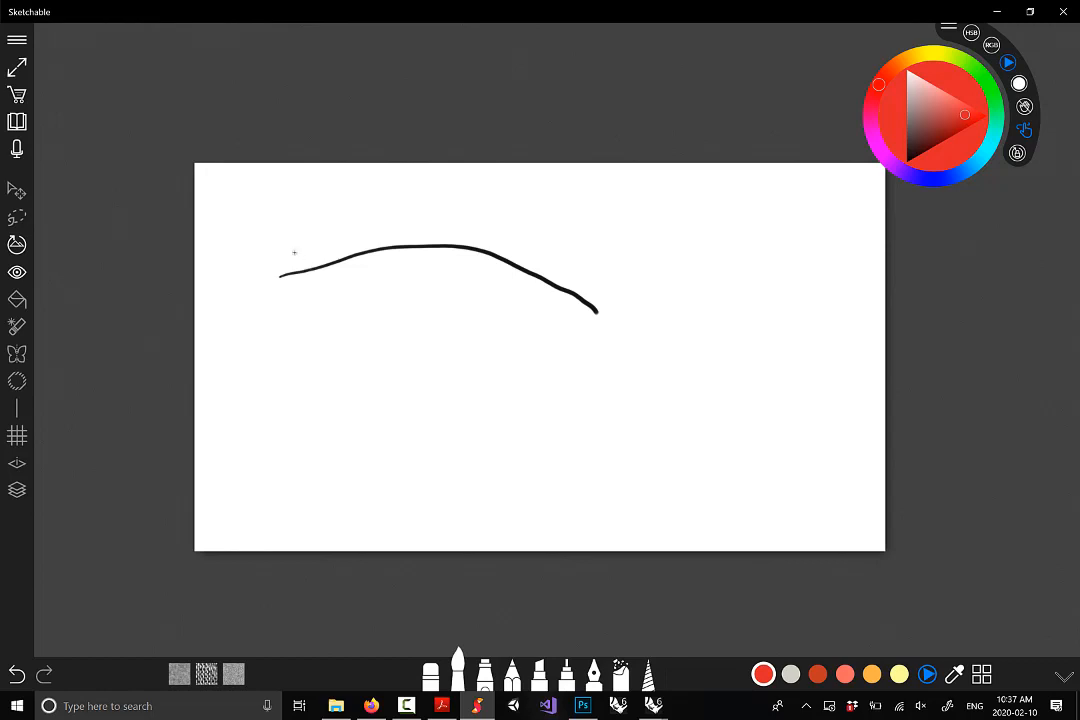
pyautogui.moveTo(284, 262); pyautogui.dragTo(299, 306)
pyautogui.moveTo(341, 225); pyautogui.dragTo(365, 300)
pyautogui.moveTo(416, 221); pyautogui.dragTo(407, 294)
pyautogui.moveTo(489, 224); pyautogui.dragTo(459, 306)
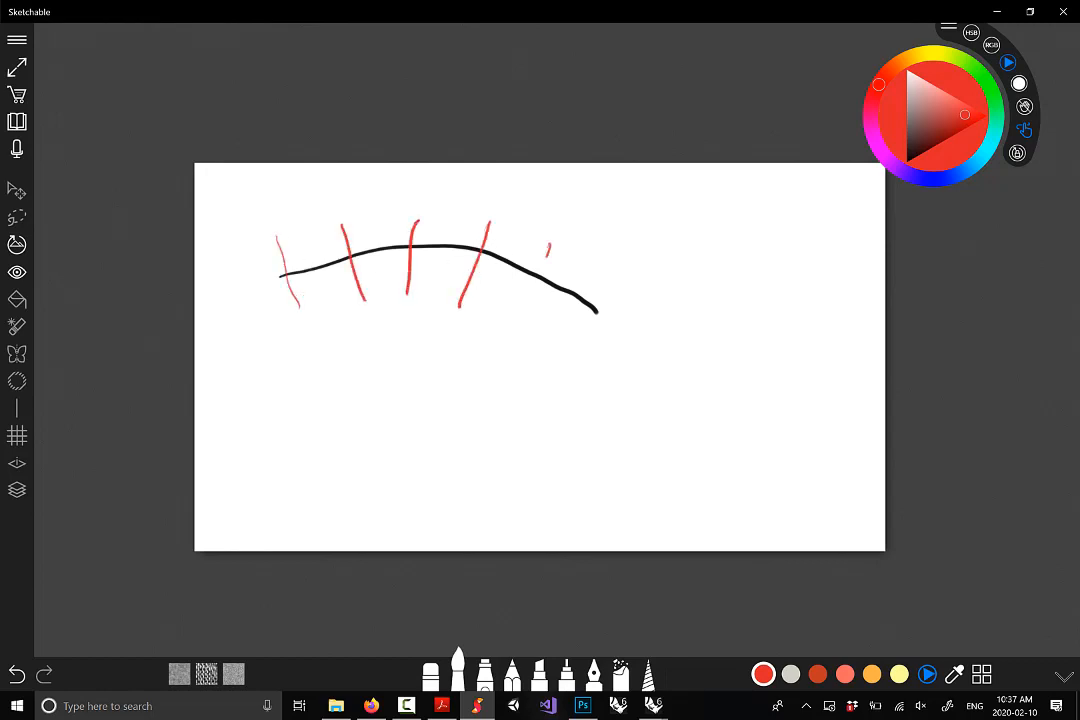
pyautogui.moveTo(547, 255); pyautogui.dragTo(513, 317)
pyautogui.moveTo(611, 277); pyautogui.dragTo(573, 330)
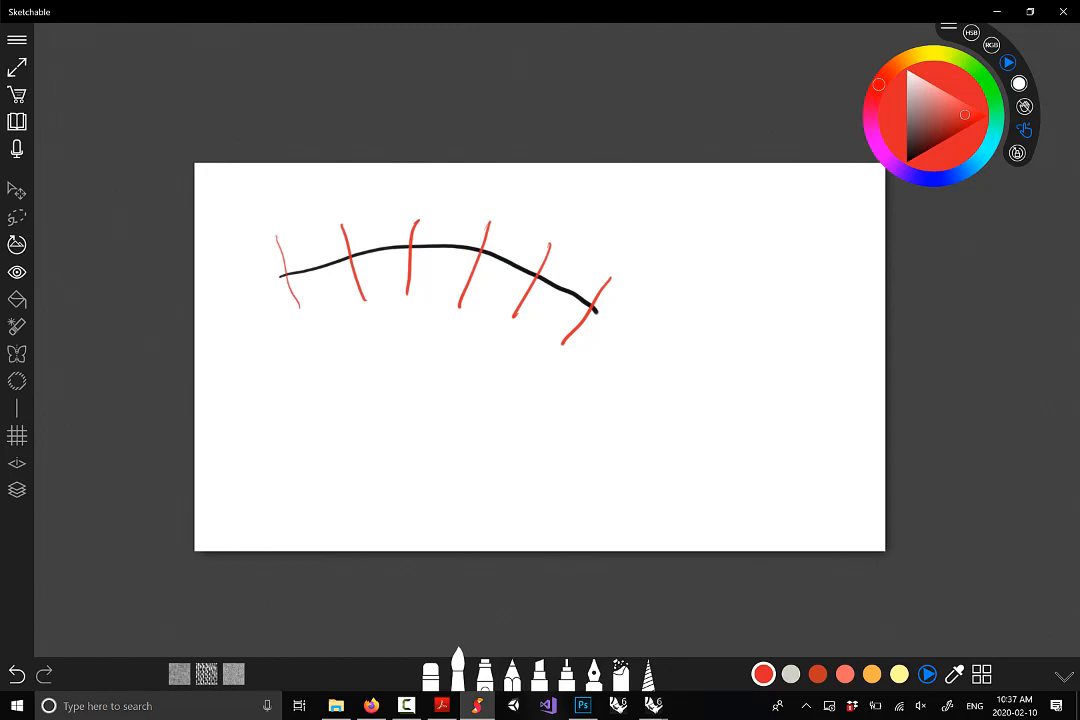
# Sketch a black wavy curve in the page's lower-right area with four red rectangular frames along it
pyautogui.click(908, 161)
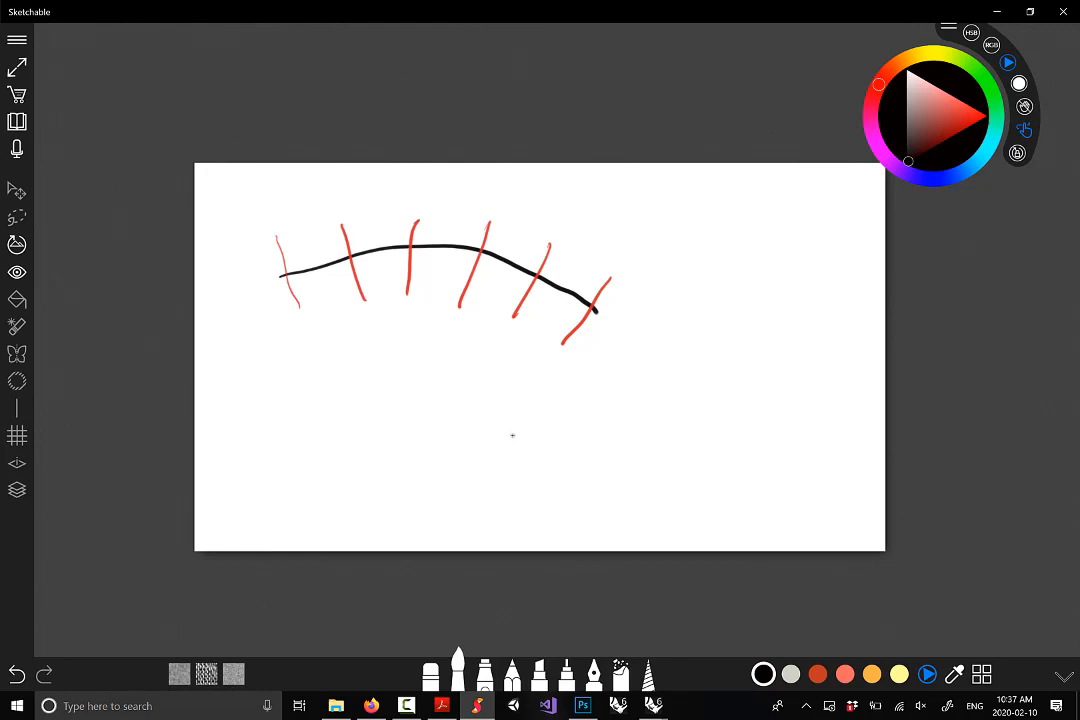
pyautogui.moveTo(511, 443)
pyautogui.mouseDown()
pyautogui.moveTo(574, 411)
pyautogui.moveTo(676, 422)
pyautogui.moveTo(738, 411)
pyautogui.mouseUp()
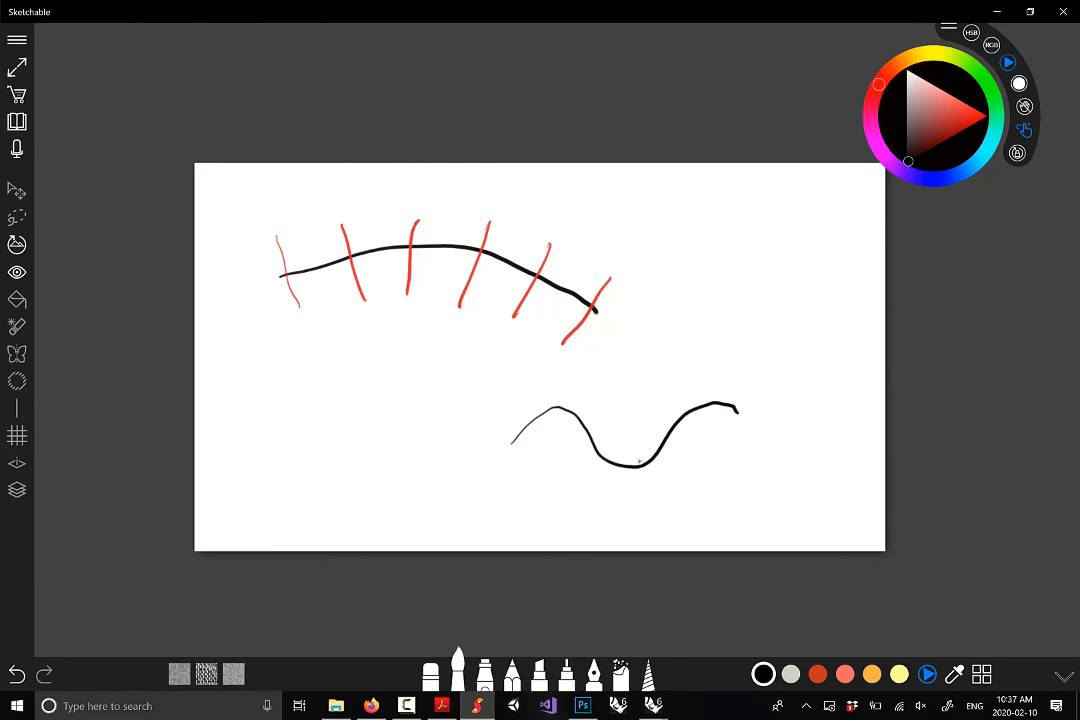
pyautogui.click(951, 113)
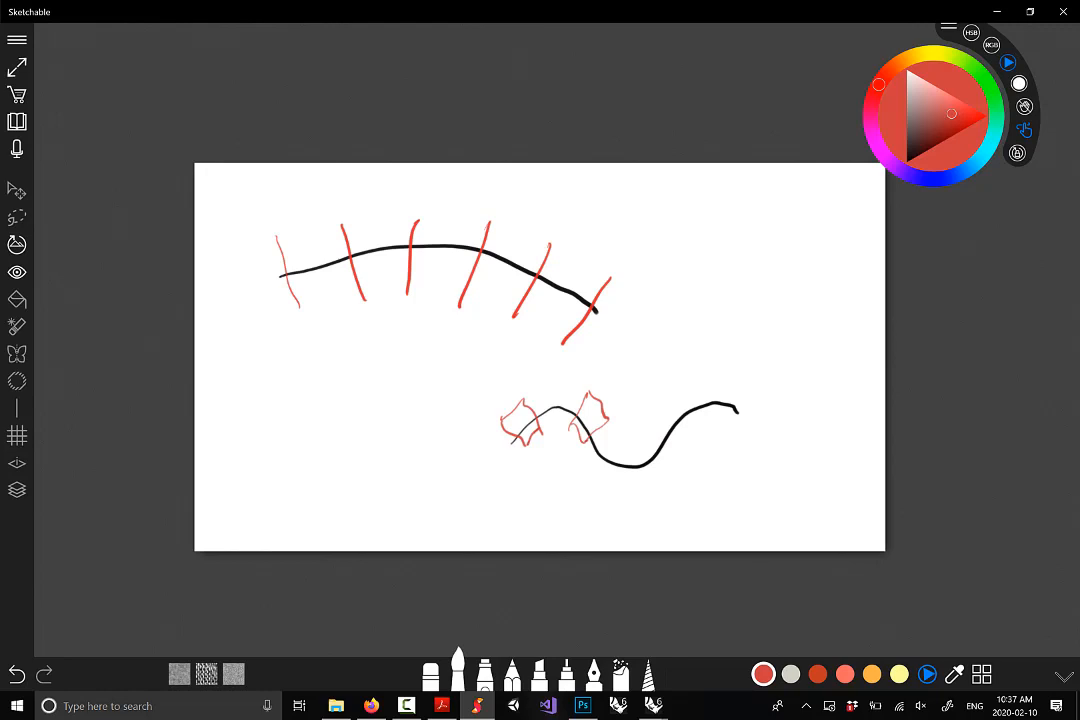
pyautogui.moveTo(617, 444); pyautogui.dragTo(631, 477)
pyautogui.moveTo(638, 427); pyautogui.dragTo(632, 482)
pyautogui.moveTo(698, 392)
pyautogui.mouseDown()
pyautogui.moveTo(692, 436)
pyautogui.moveTo(725, 410)
pyautogui.mouseUp()
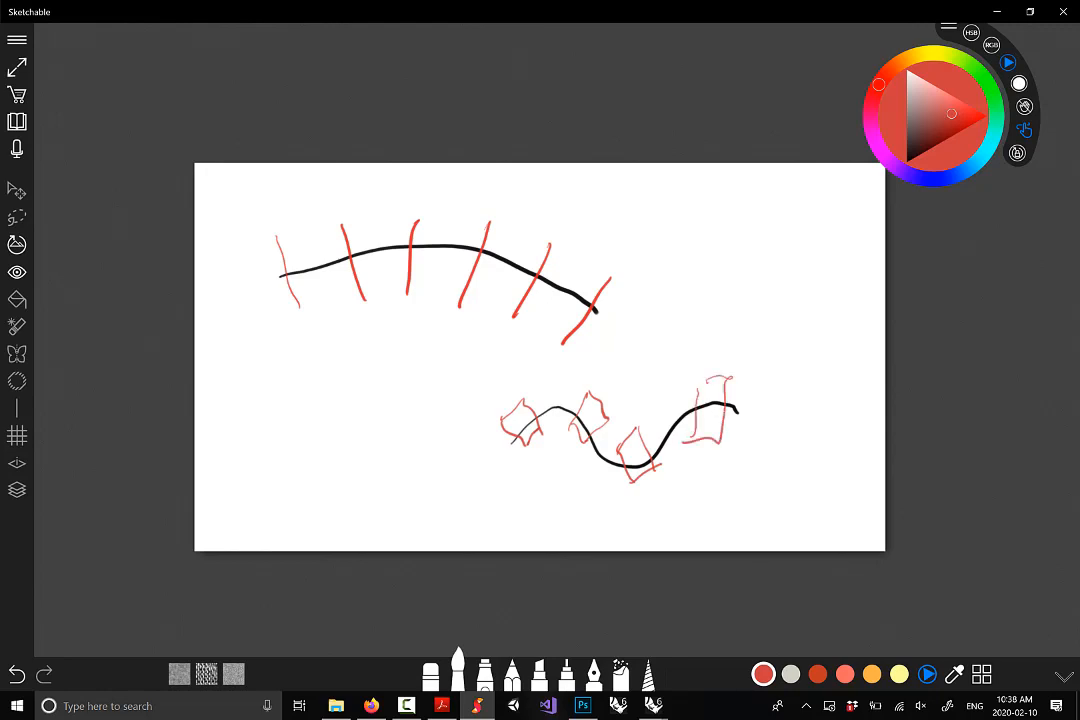
# Draw a second black wavy curve above the framed one and add blue strokes between the frames and that curve
pyautogui.moveTo(951, 113); pyautogui.dragTo(907, 162)
pyautogui.click(933, 179)
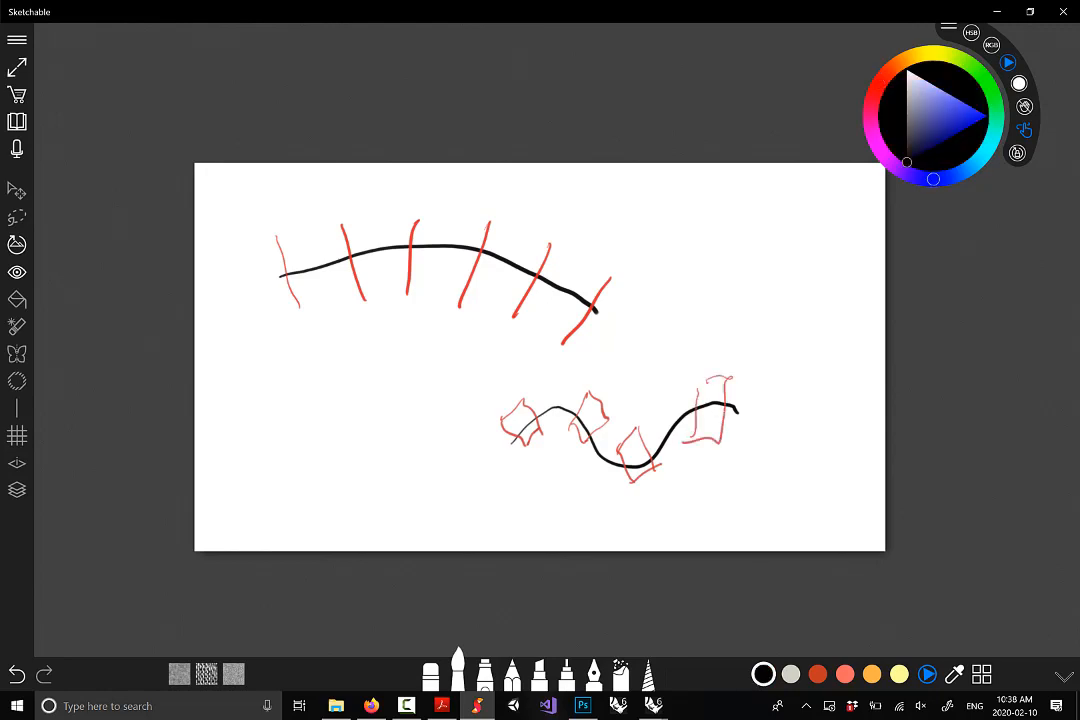
pyautogui.moveTo(501, 360); pyautogui.dragTo(739, 331)
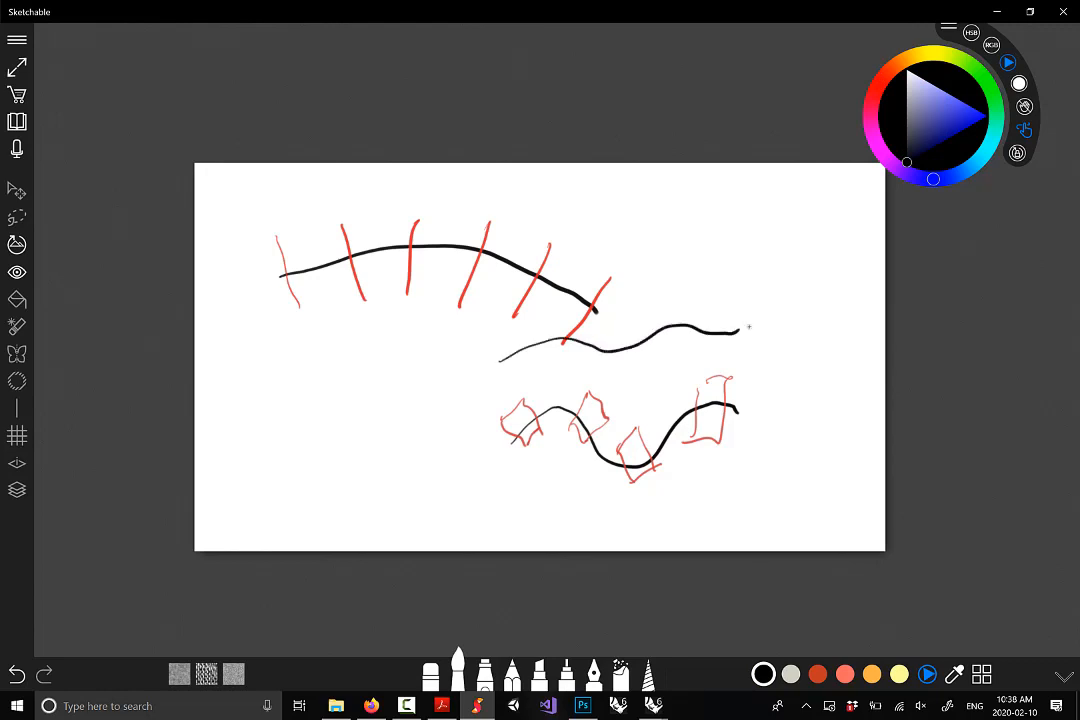
pyautogui.click(941, 135)
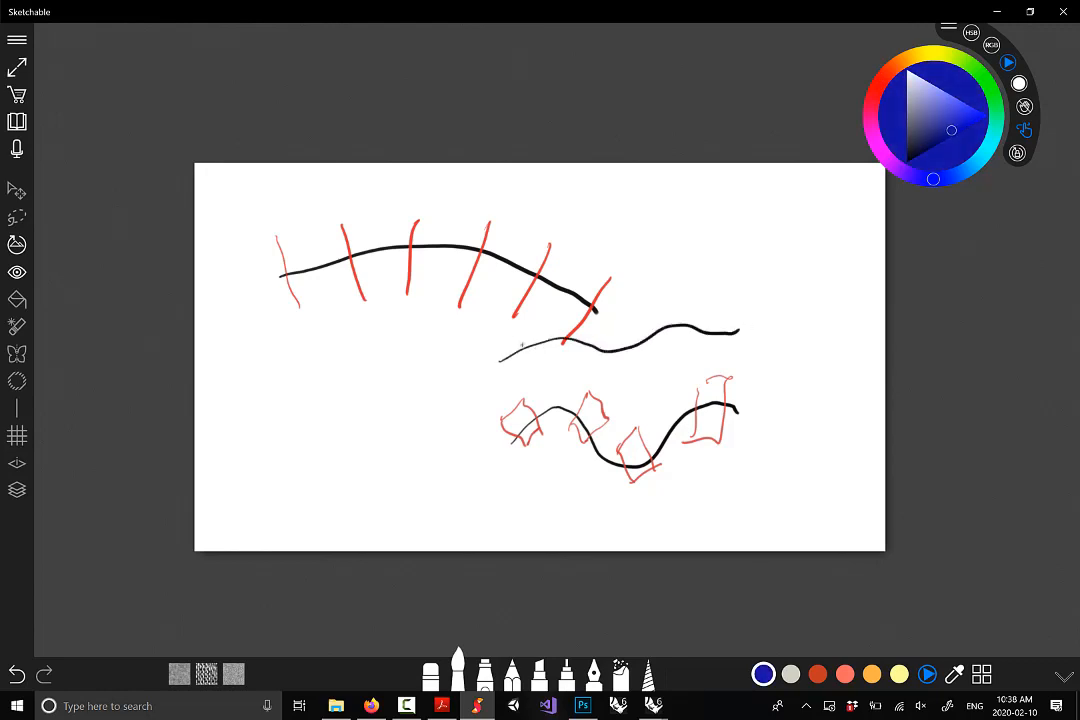
pyautogui.moveTo(512, 356); pyautogui.dragTo(520, 386)
pyautogui.moveTo(592, 400); pyautogui.dragTo(661, 291)
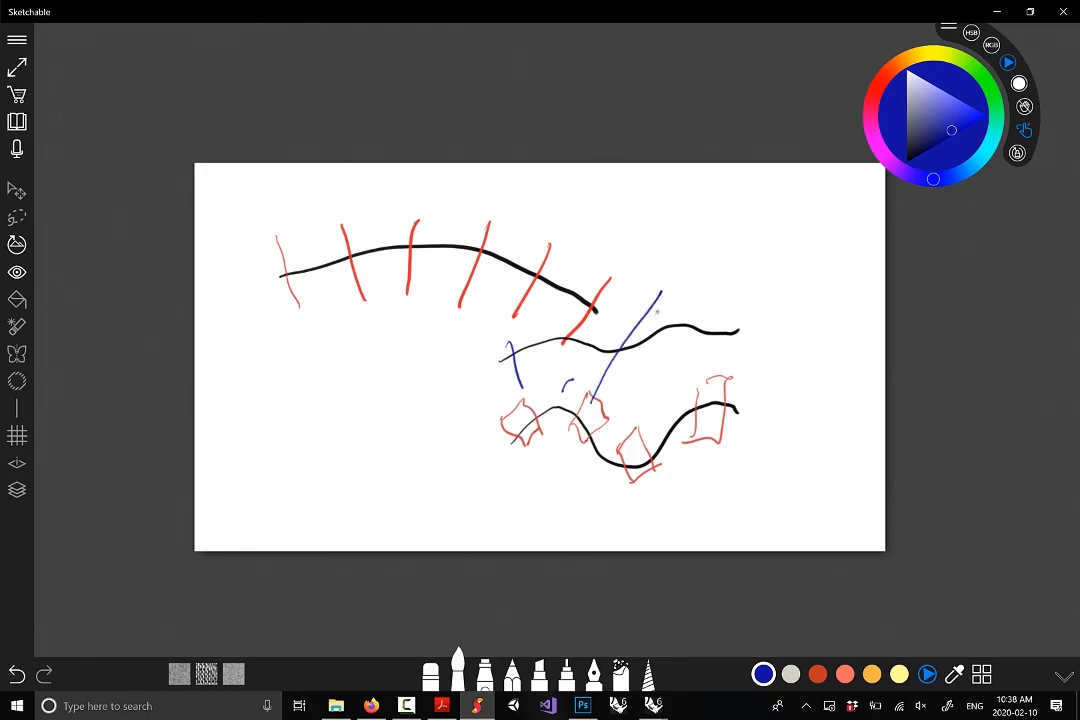
pyautogui.moveTo(590, 312); pyautogui.dragTo(628, 427)
pyautogui.moveTo(704, 285); pyautogui.dragTo(703, 377)
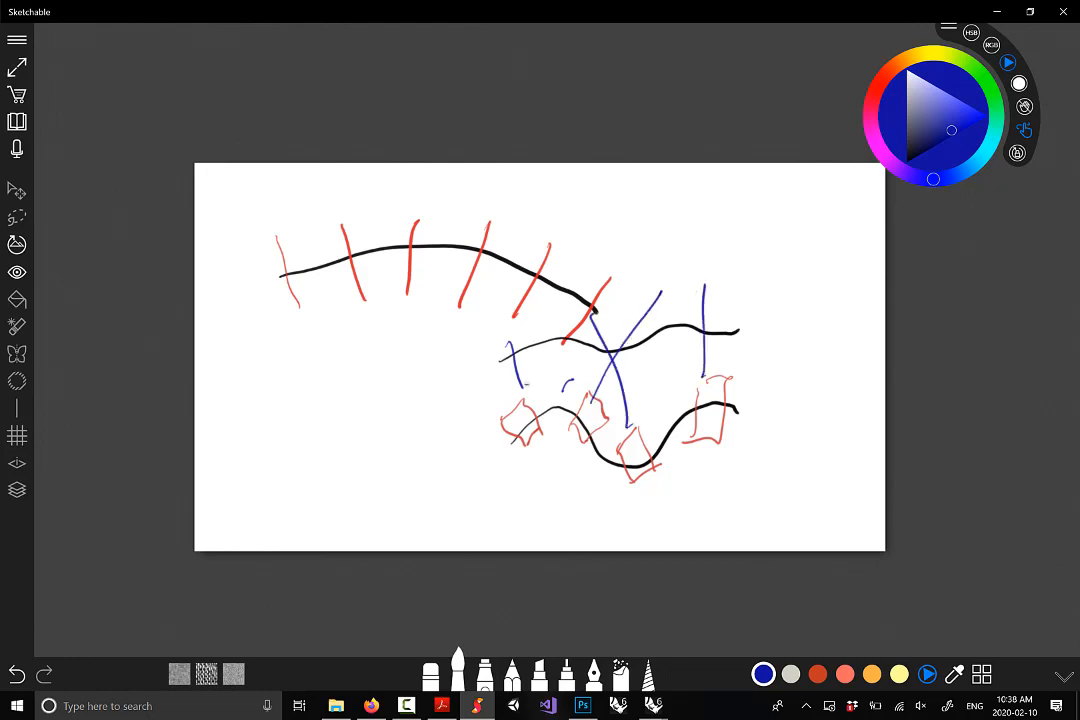
# Switch to the Rhino site model and add a Perp Frames component near RR Curve on the Grasshopper canvas
pyautogui.click(654, 705)
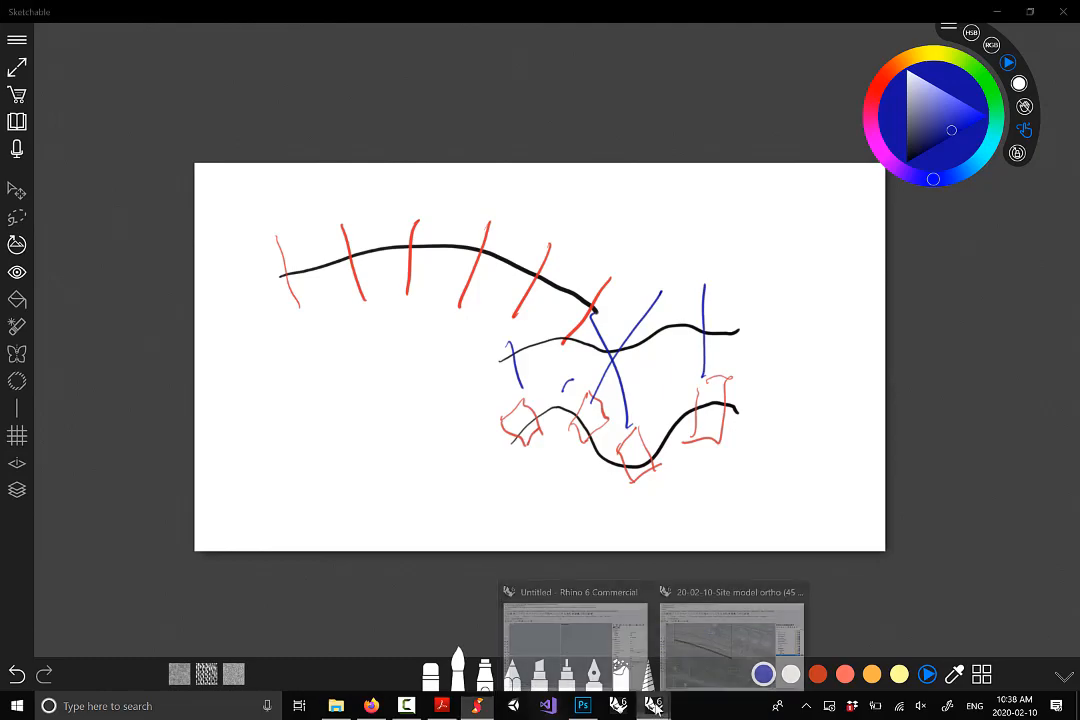
pyautogui.click(718, 657)
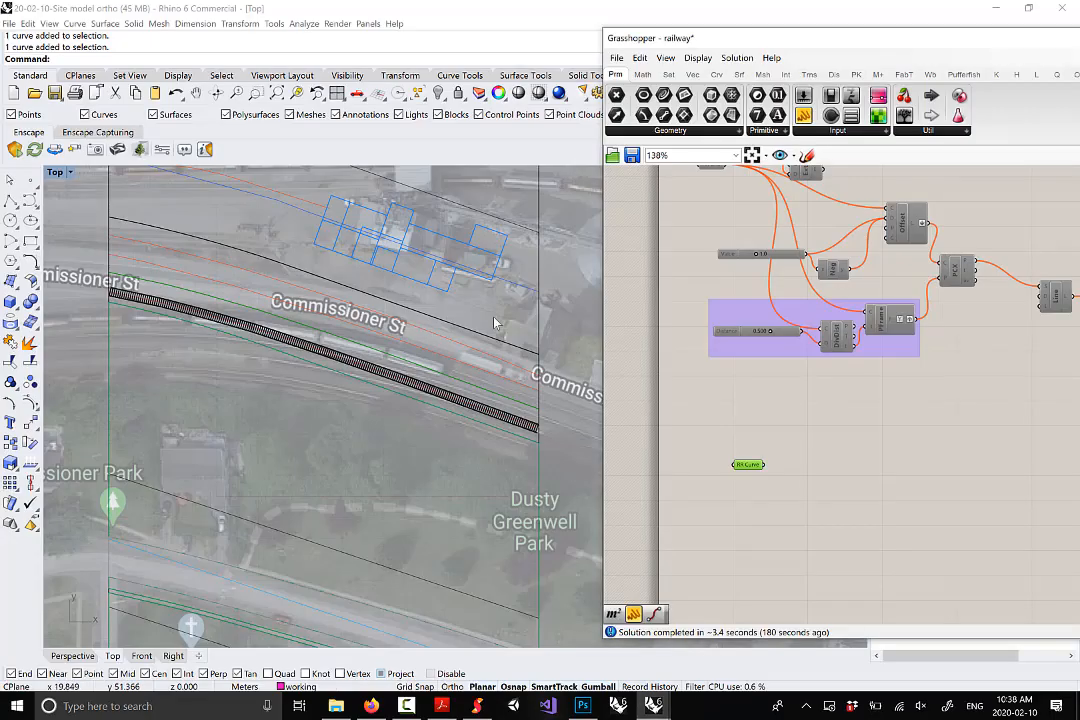
pyautogui.moveTo(746, 466); pyautogui.dragTo(751, 465)
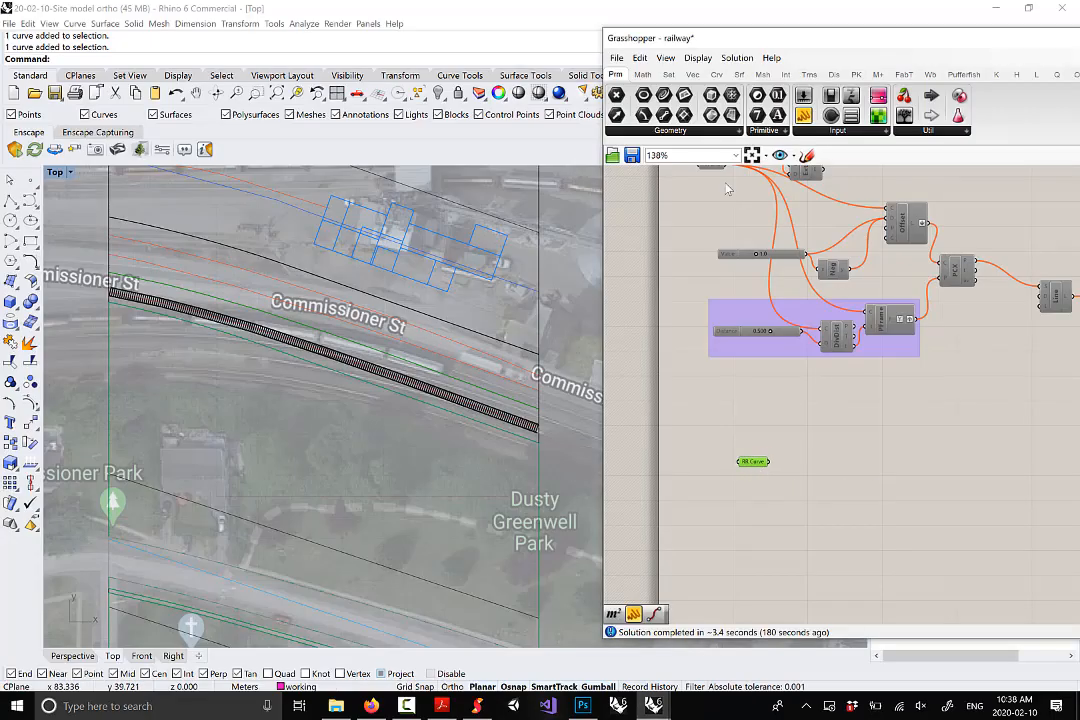
pyautogui.click(717, 76)
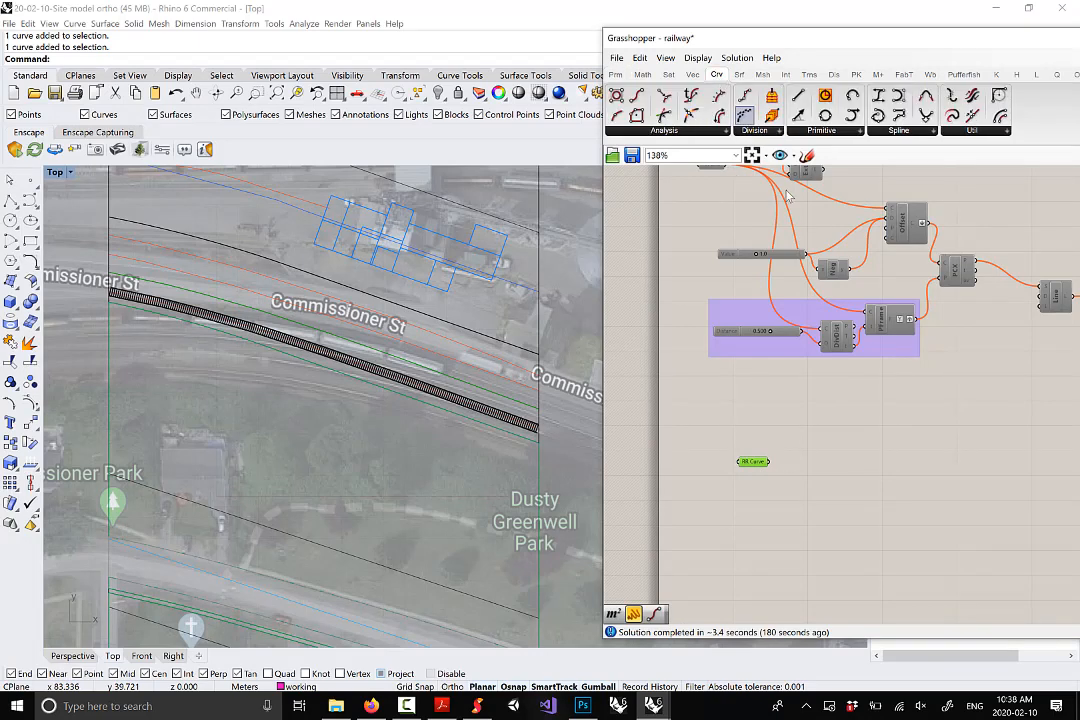
pyautogui.click(758, 131)
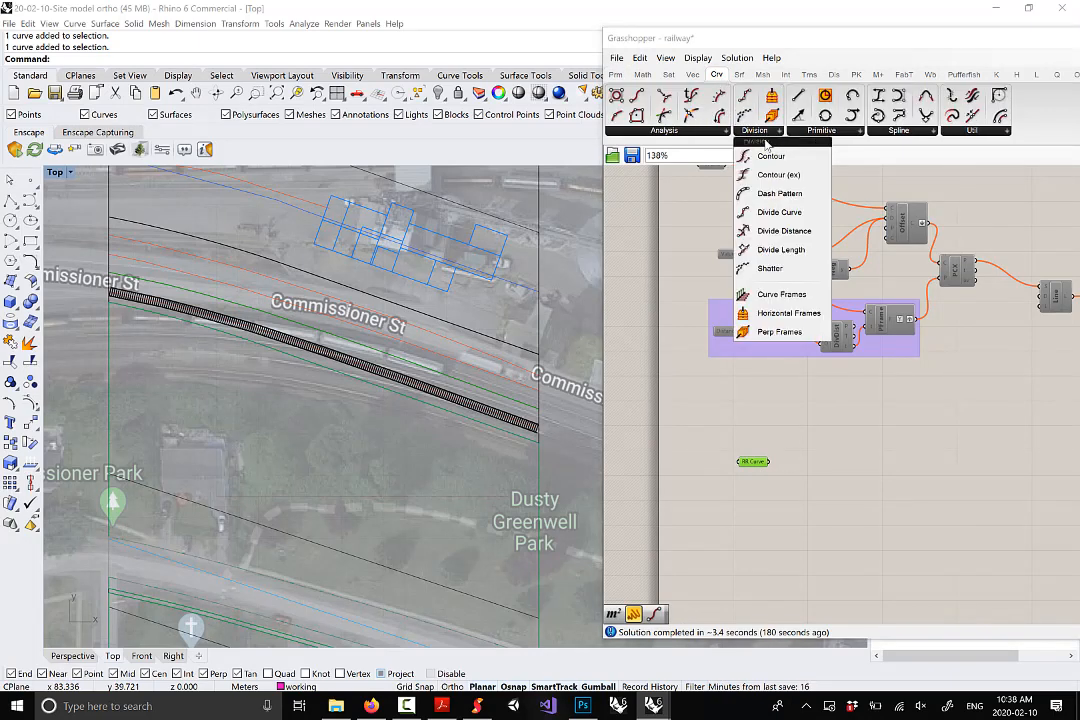
pyautogui.click(795, 333)
pyautogui.click(835, 495)
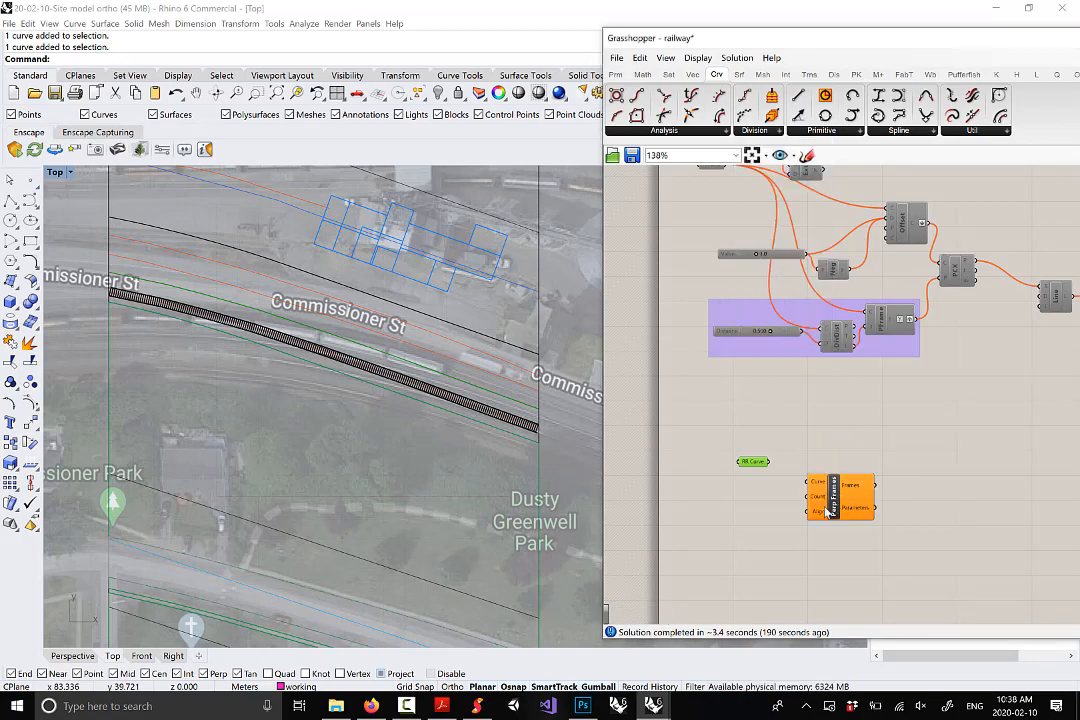
# Connect RR Curve to the Curve input of Perp Frames and inspect the frames along the railway in the Top view
pyautogui.scroll(2, 838, 505)
pyautogui.moveTo(835, 501); pyautogui.dragTo(884, 481)
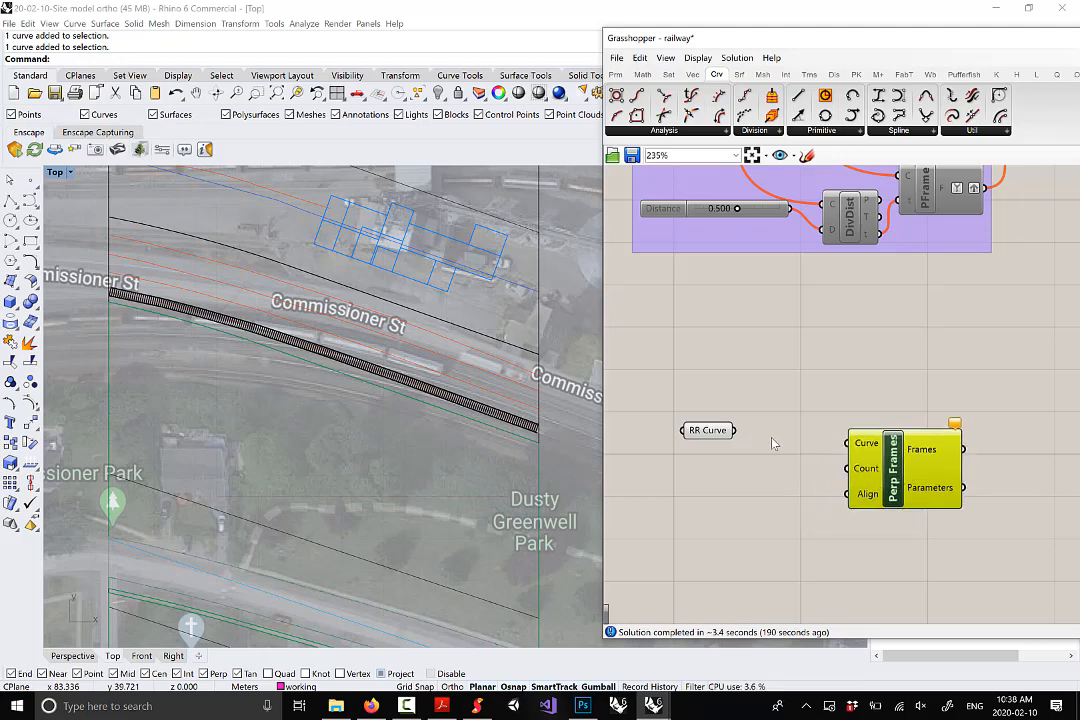
pyautogui.moveTo(731, 433); pyautogui.dragTo(877, 484)
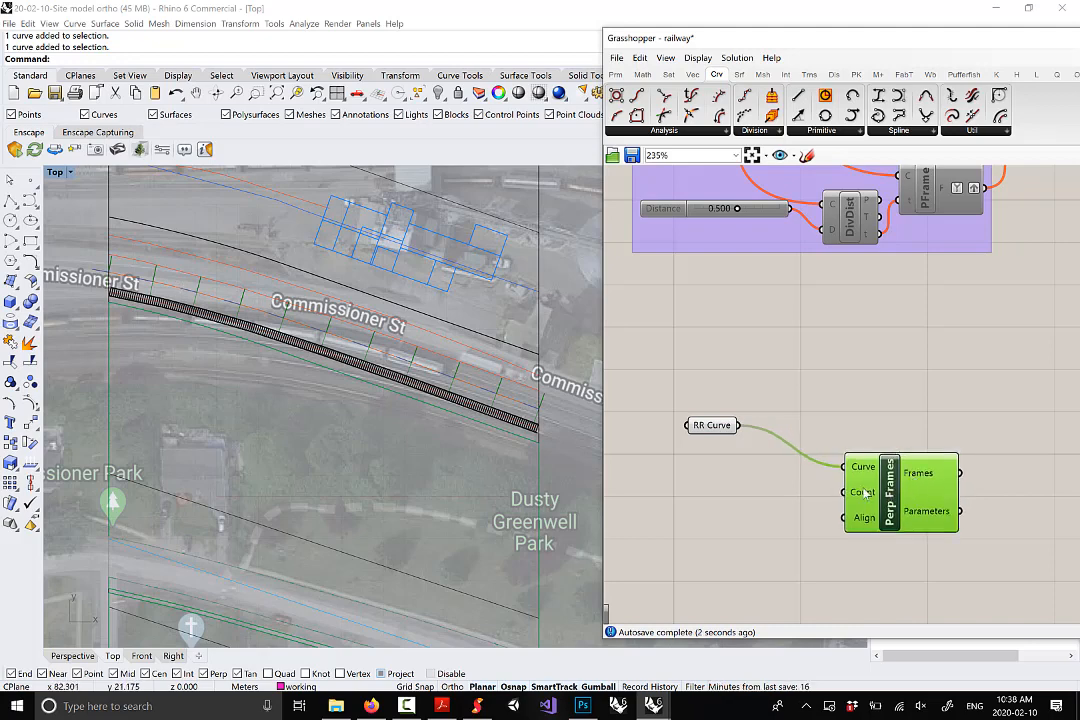
pyautogui.moveTo(276, 348); pyautogui.dragTo(272, 359, button='right')
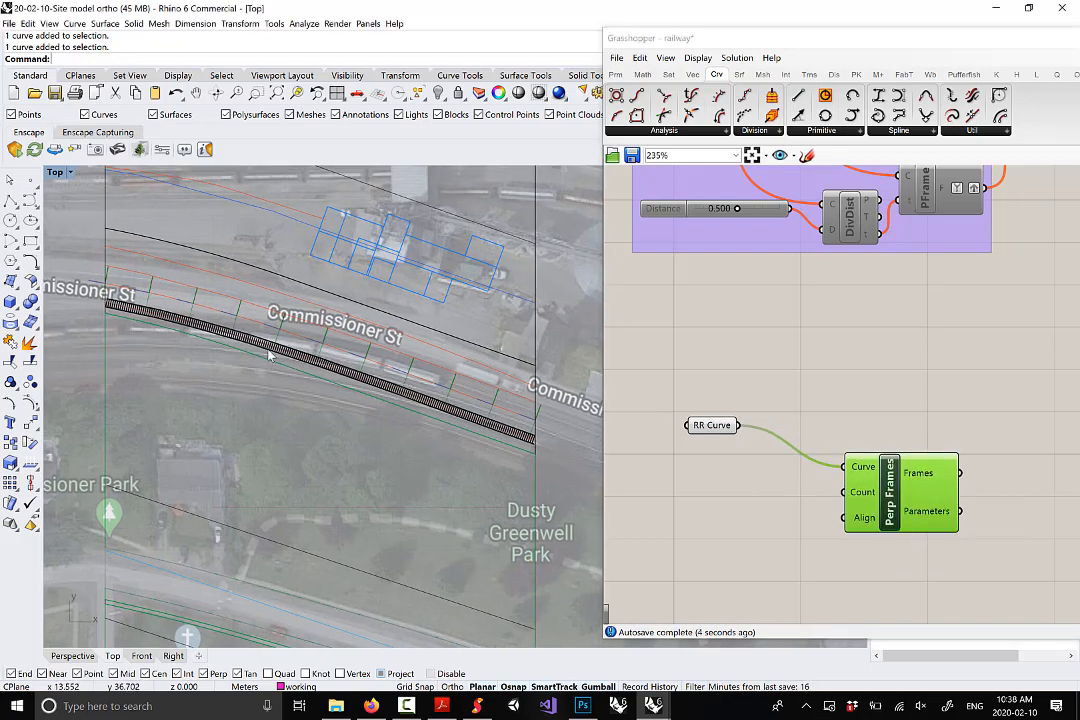
pyautogui.moveTo(457, 376); pyautogui.dragTo(458, 387, button='right')
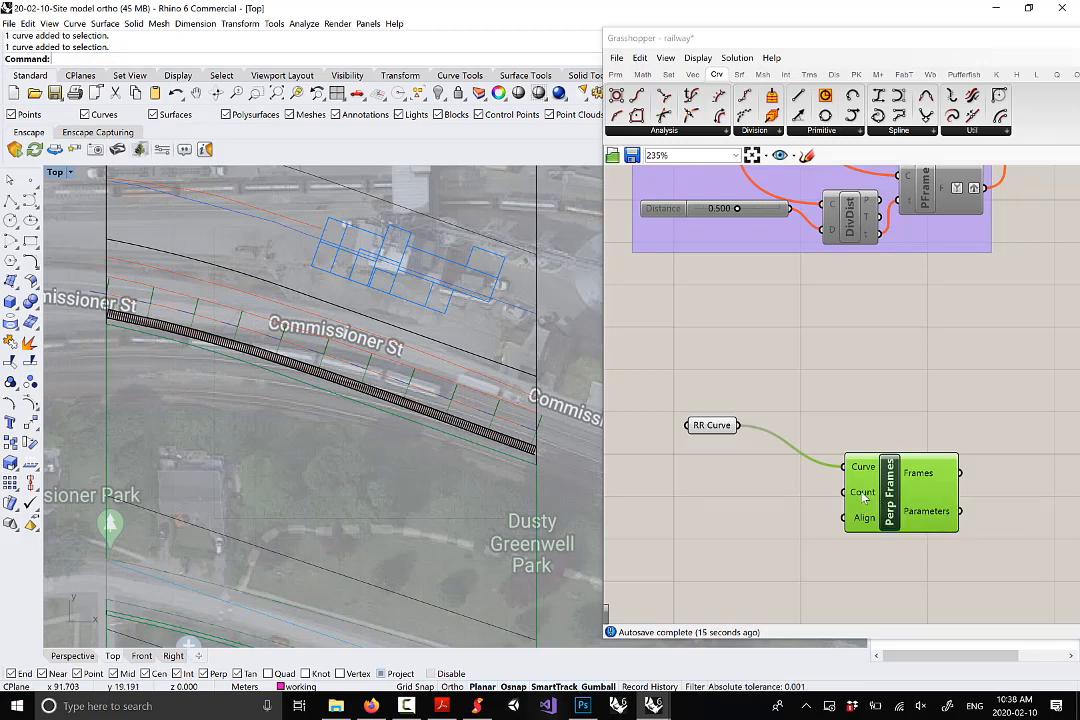
# Create a number slider with a value of 10 and name it "# of RR ties"
pyautogui.doubleClick(725, 500)
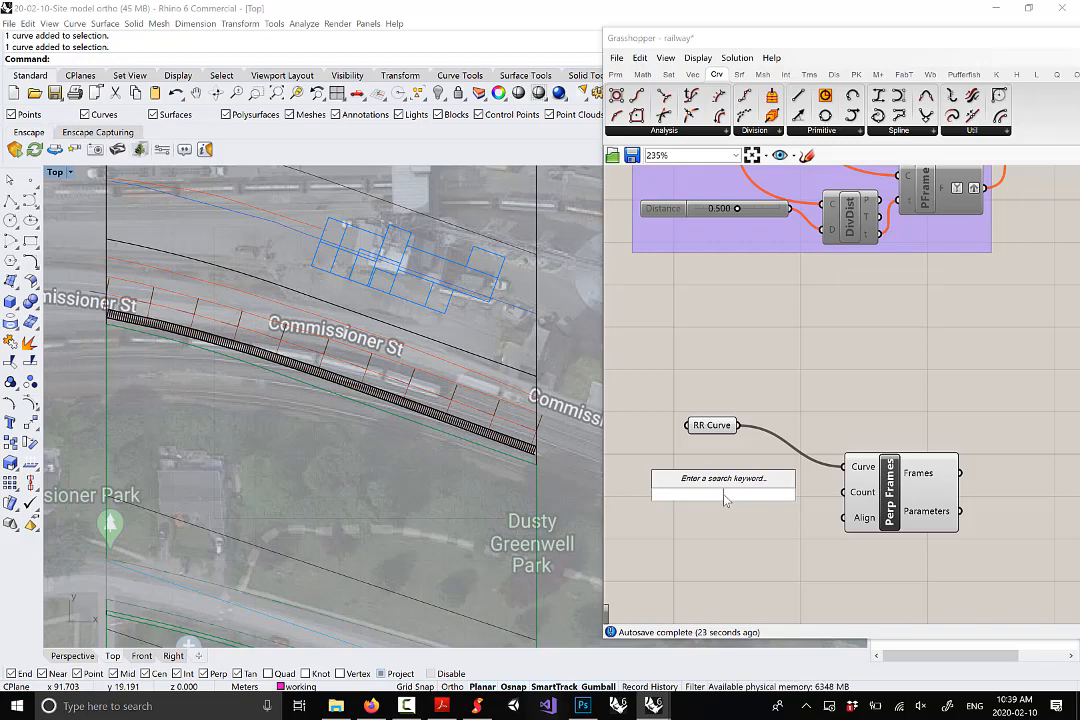
pyautogui.write('10<')
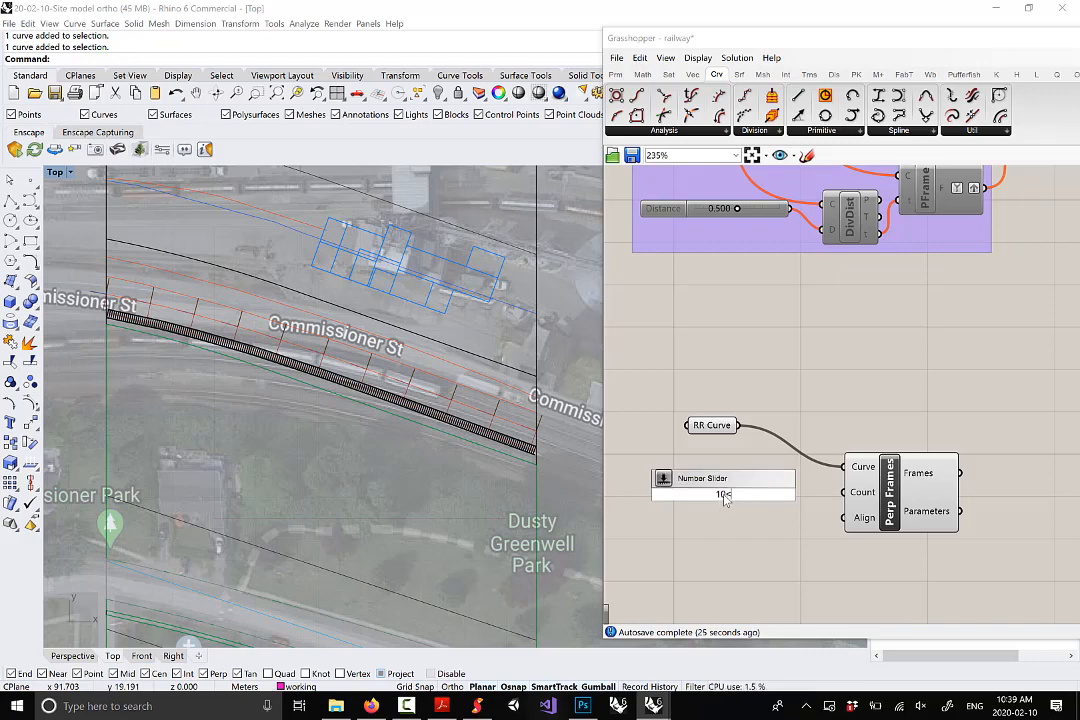
pyautogui.write('20')
pyautogui.press('Return')
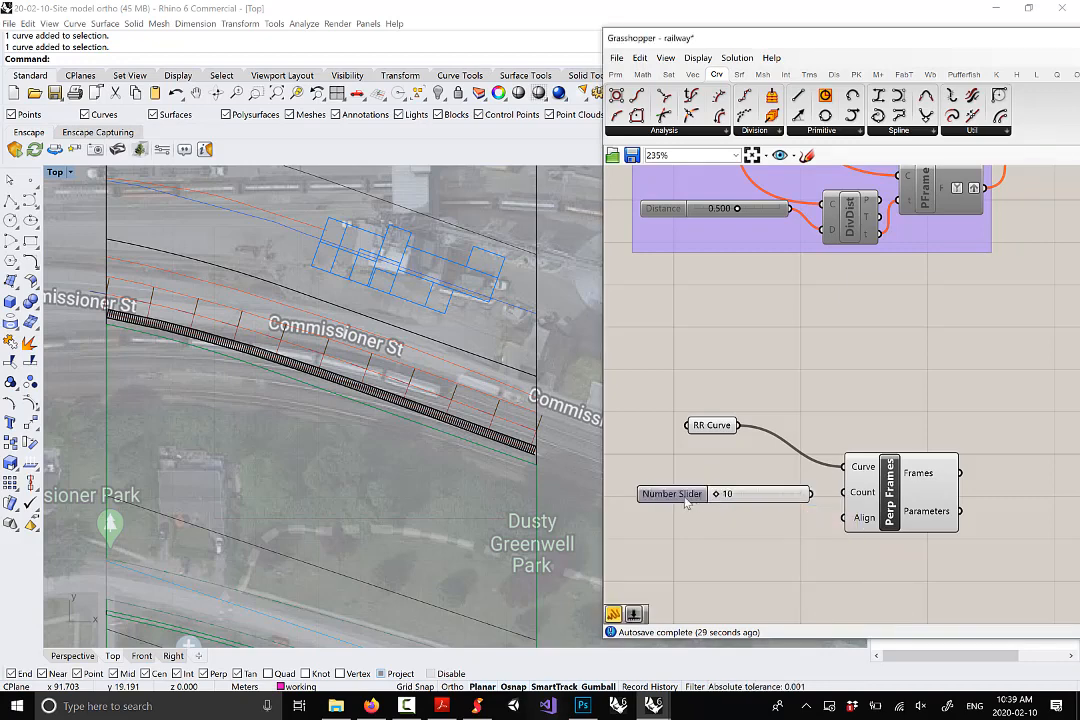
pyautogui.rightClick(675, 497)
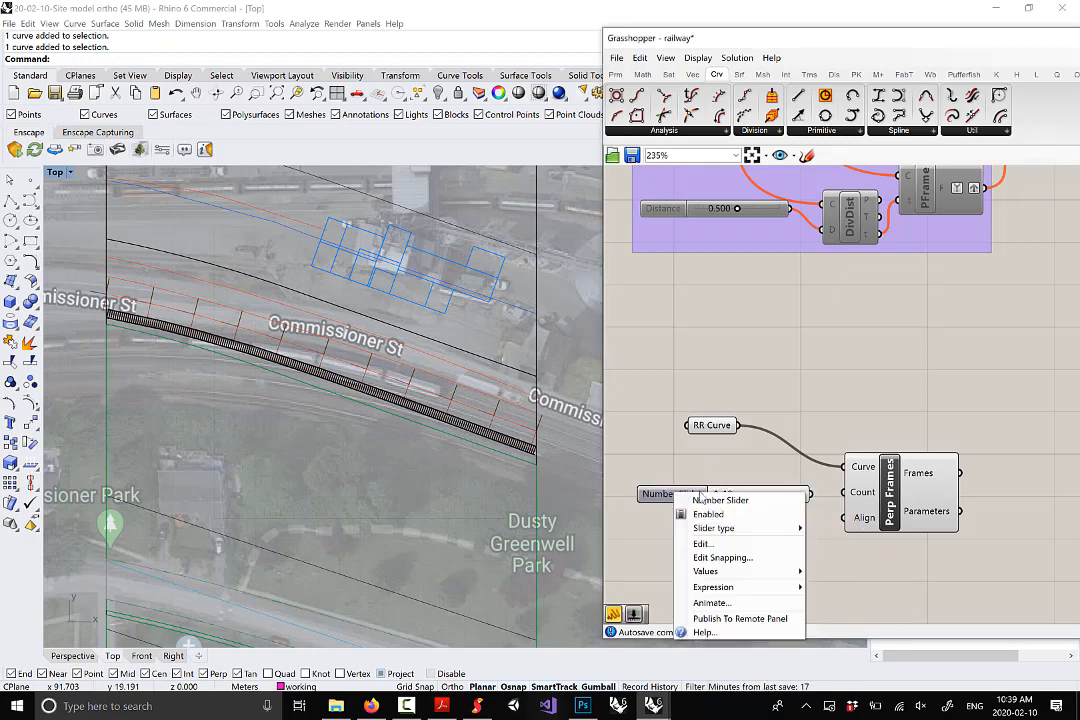
pyautogui.write('# of RR t')
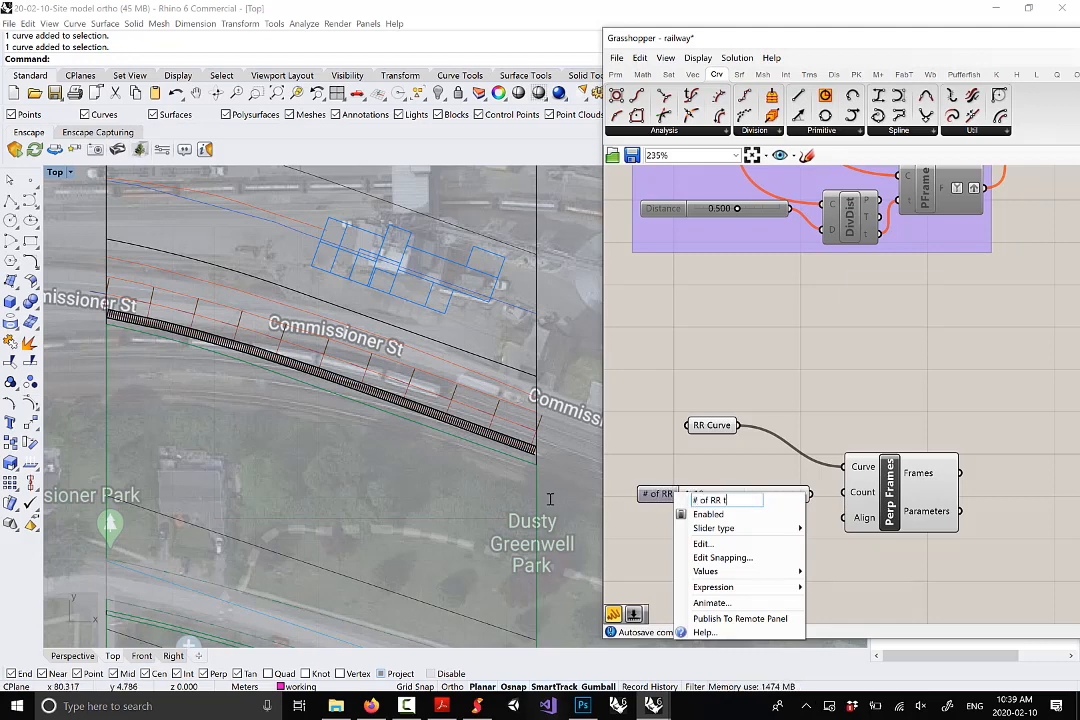
pyautogui.write('ies')
pyautogui.press('Return')
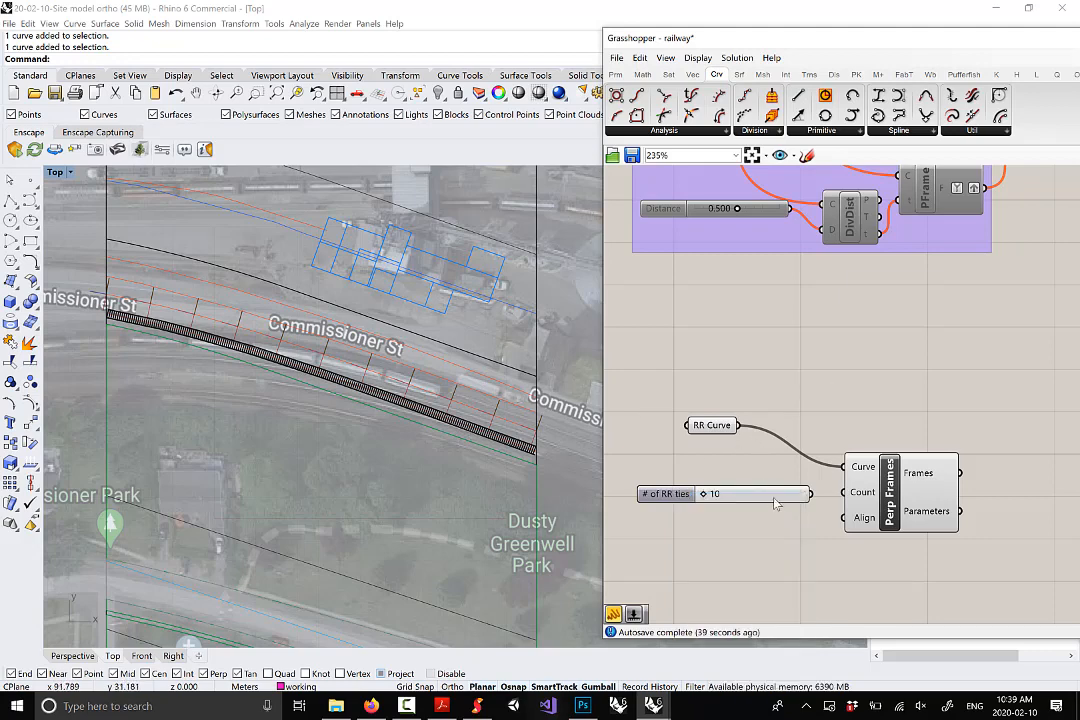
# Feed the # of RR ties slider into Perp Frames' Count input at 29, and restore Rhino's four-viewport layout
pyautogui.moveTo(775, 496); pyautogui.dragTo(878, 500)
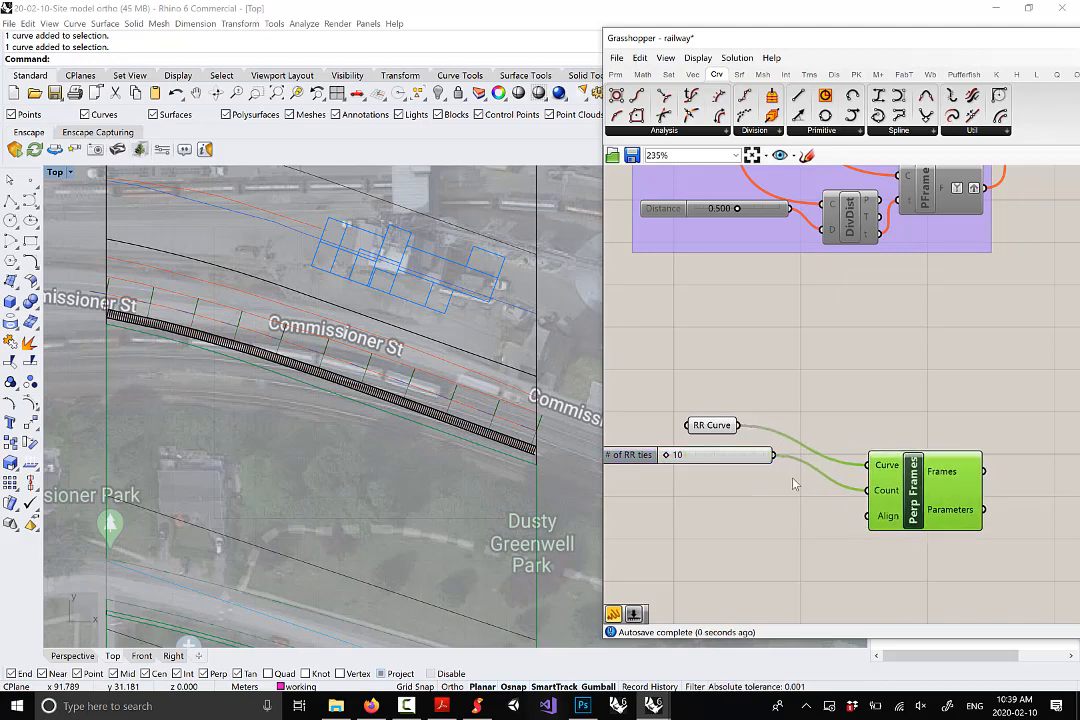
pyautogui.moveTo(677, 457); pyautogui.dragTo(697, 456)
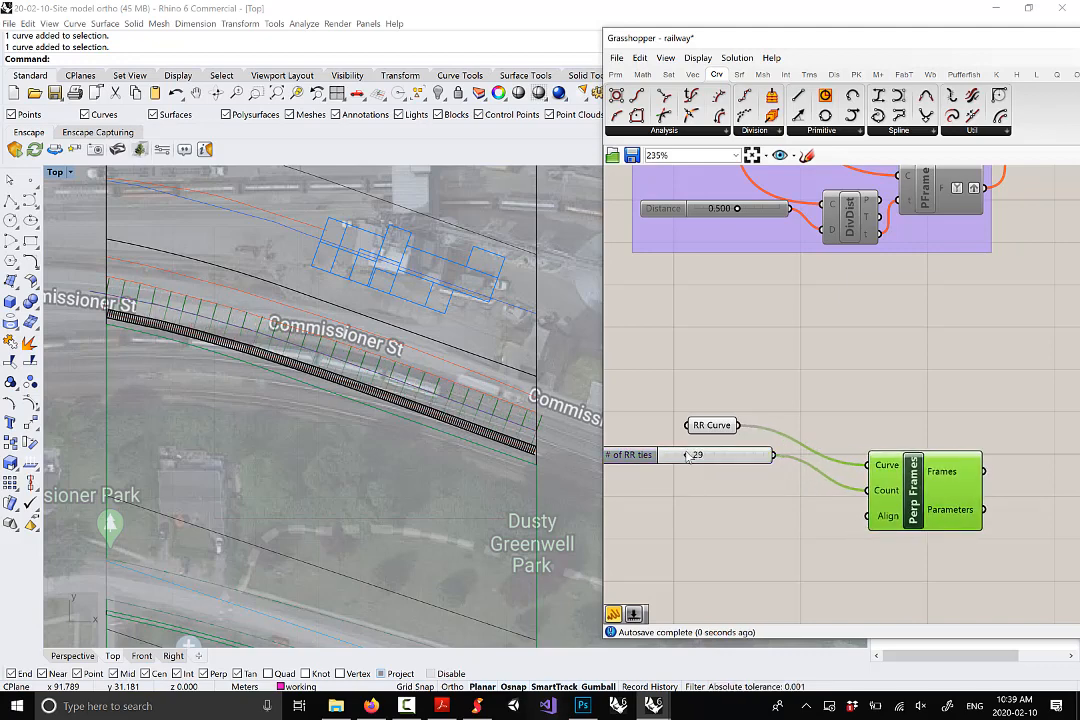
pyautogui.doubleClick(55, 172)
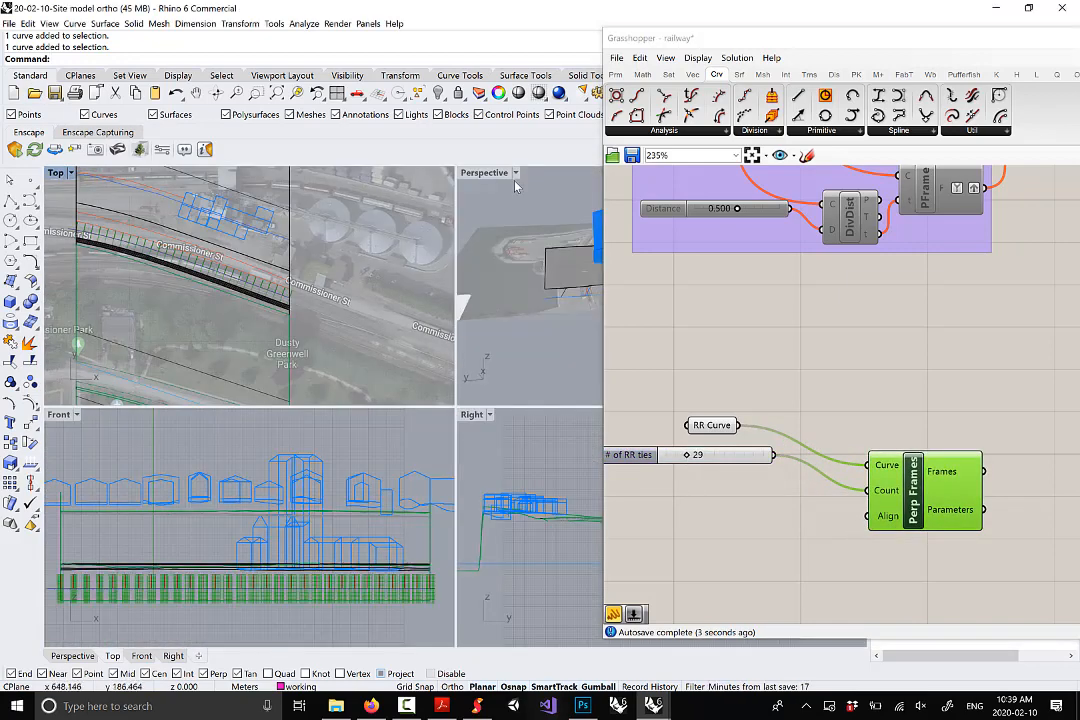
# Inspect the perpendicular frames in the Perspective view and set the # of RR ties slider to 36
pyautogui.doubleClick(482, 172)
pyautogui.scroll(3, 350, 490)
pyautogui.moveTo(370, 490); pyautogui.dragTo(475, 369, button='right')
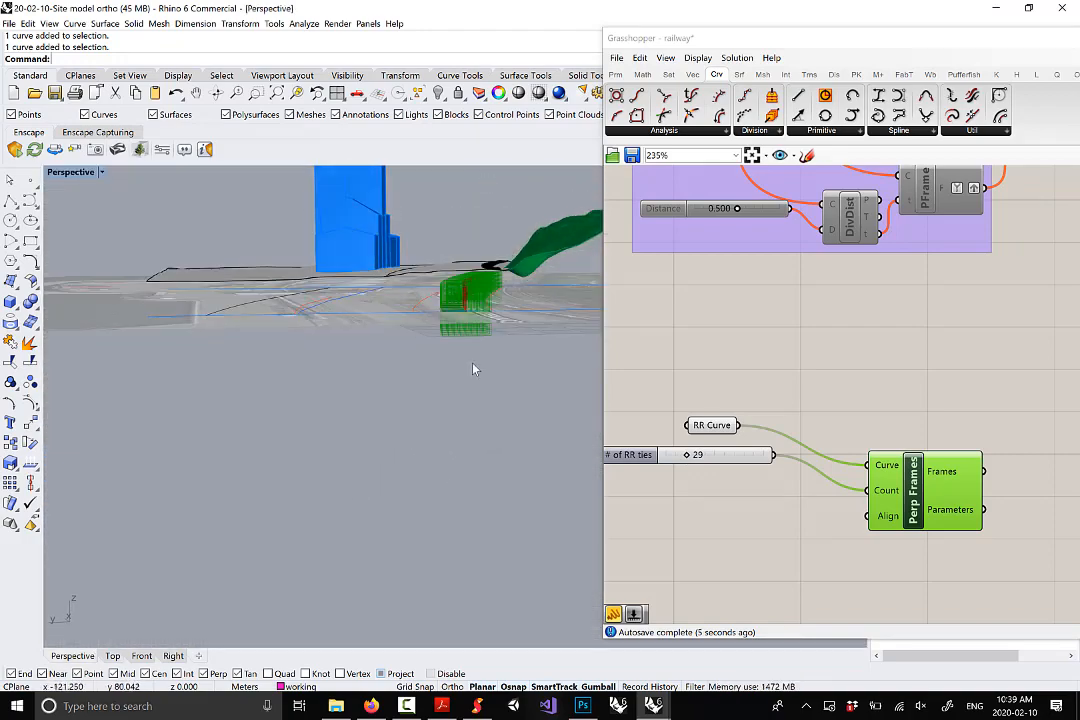
pyautogui.scroll(4, 478, 305)
pyautogui.moveTo(470, 301); pyautogui.dragTo(182, 318, button='right')
pyautogui.scroll(-5, 182, 318)
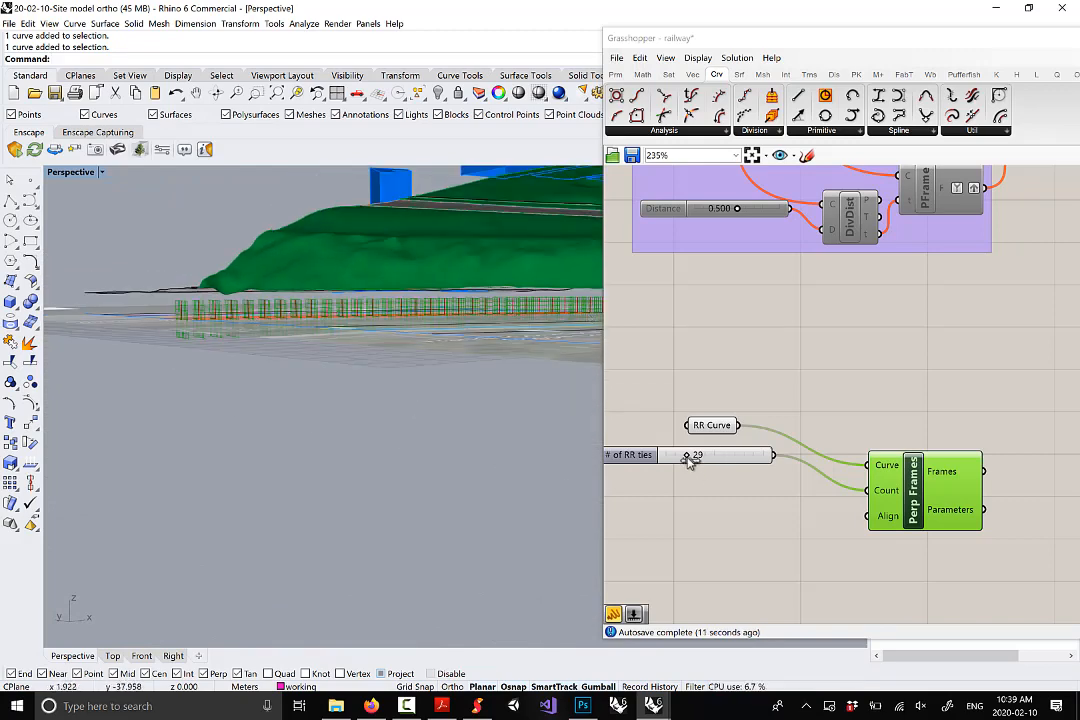
pyautogui.moveTo(692, 456); pyautogui.dragTo(694, 456)
pyautogui.moveTo(254, 318); pyautogui.dragTo(346, 372, button='right')
pyautogui.scroll(-5, 346, 355)
# Examine the perpendicular frames against the existing track ties along the whole railway curve in the Top view
pyautogui.doubleClick(62, 173)
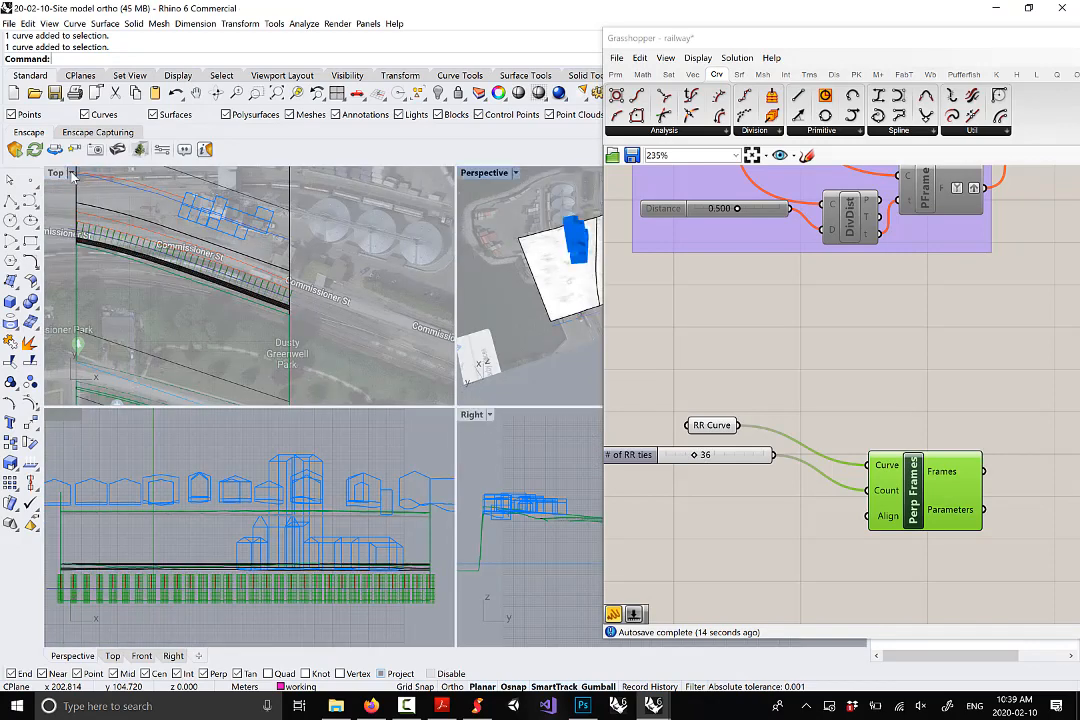
pyautogui.doubleClick(53, 173)
pyautogui.moveTo(255, 300); pyautogui.dragTo(213, 280, button='right')
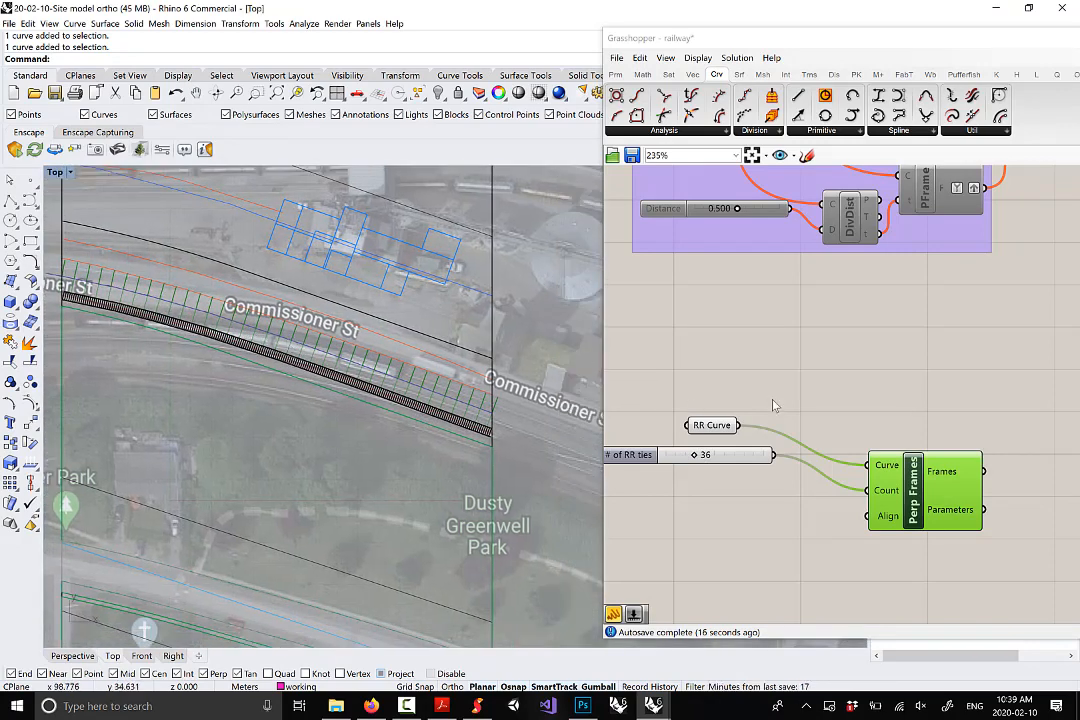
pyautogui.scroll(-5, 840, 432)
pyautogui.scroll(4, 840, 432)
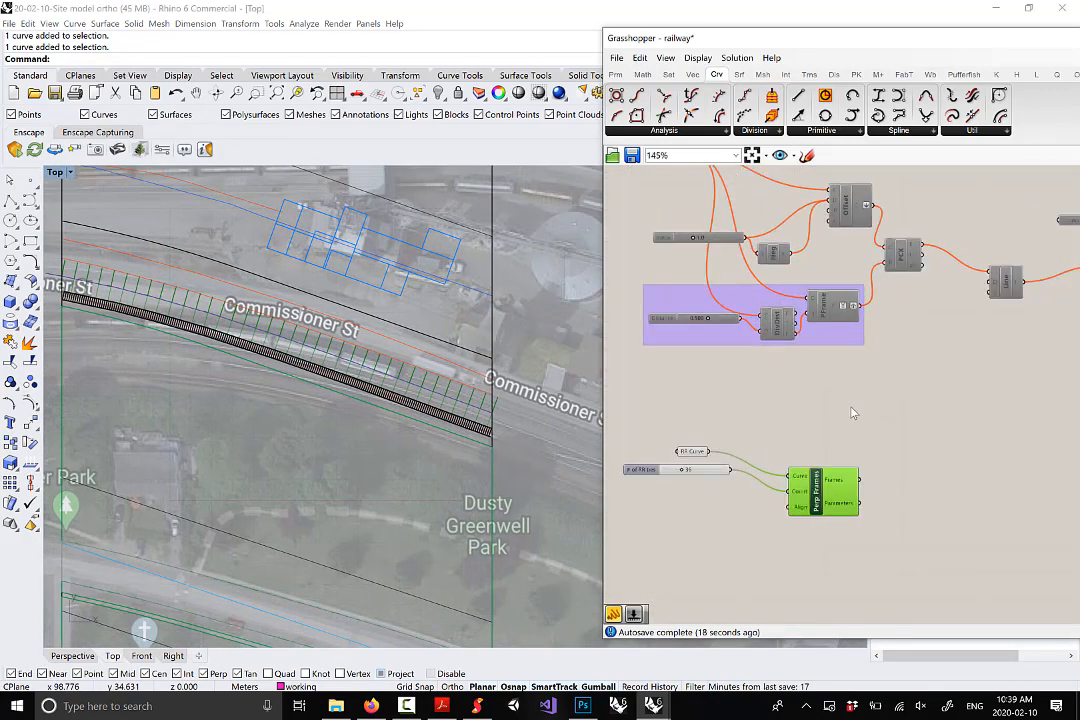
pyautogui.moveTo(873, 463); pyautogui.dragTo(917, 373, button='right')
pyautogui.moveTo(452, 399); pyautogui.dragTo(455, 413, button='right')
pyautogui.scroll(2, 455, 413)
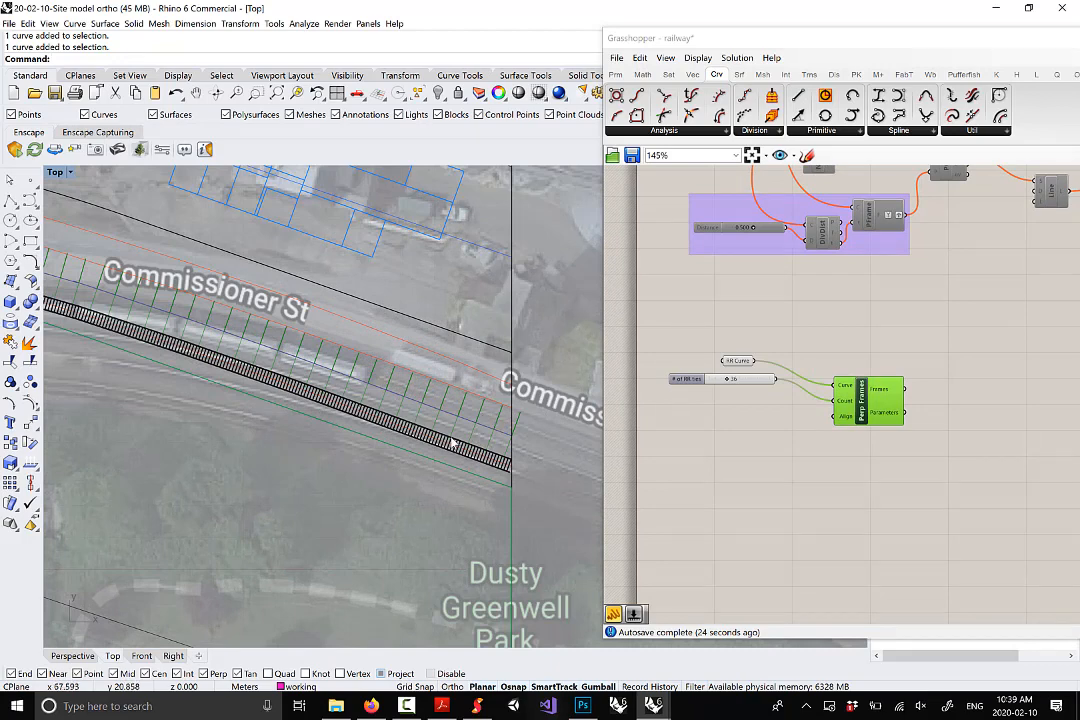
pyautogui.moveTo(452, 443); pyautogui.dragTo(452, 458, button='right')
pyautogui.scroll(4, 488, 454)
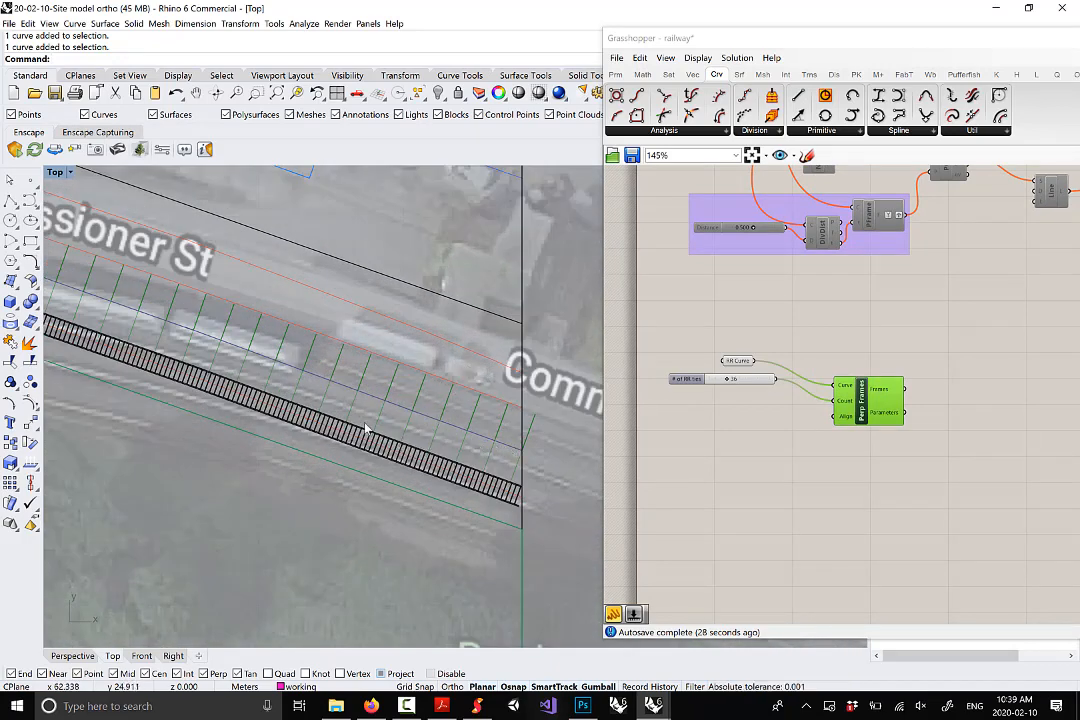
pyautogui.moveTo(318, 405); pyautogui.dragTo(457, 446, button='right')
pyautogui.scroll(-2, 461, 402)
pyautogui.scroll(-5, 461, 402)
pyautogui.scroll(9, 88, 329)
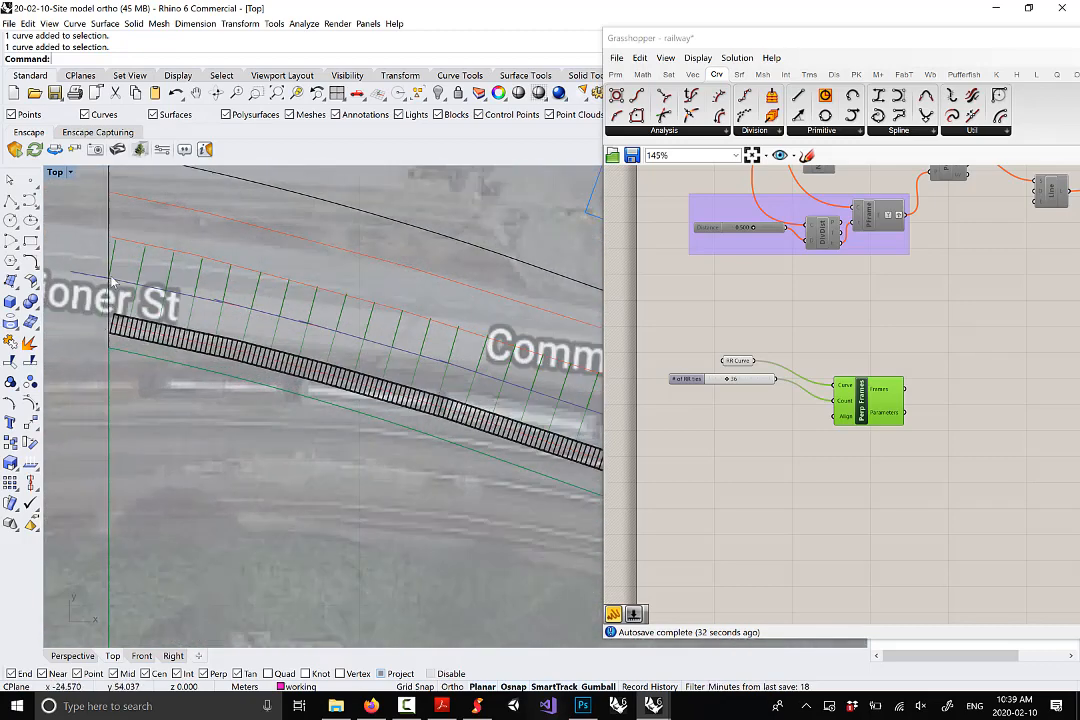
pyautogui.scroll(2, 99, 295)
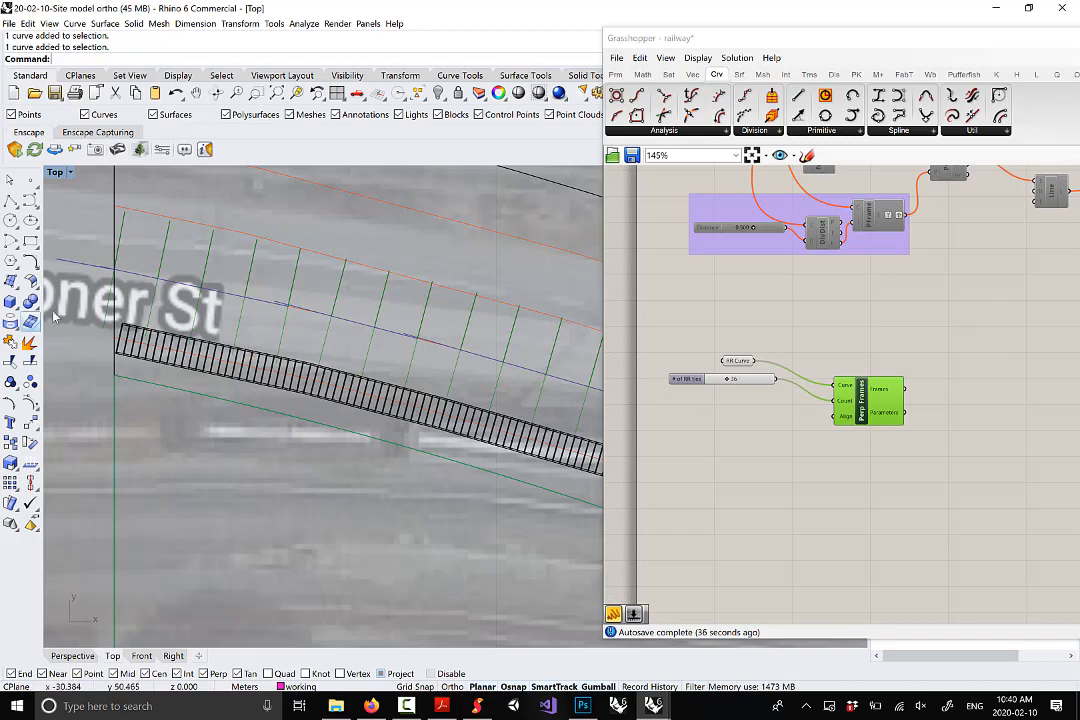
pyautogui.scroll(-4, 201, 325)
pyautogui.moveTo(429, 395); pyautogui.dragTo(253, 337, button='right')
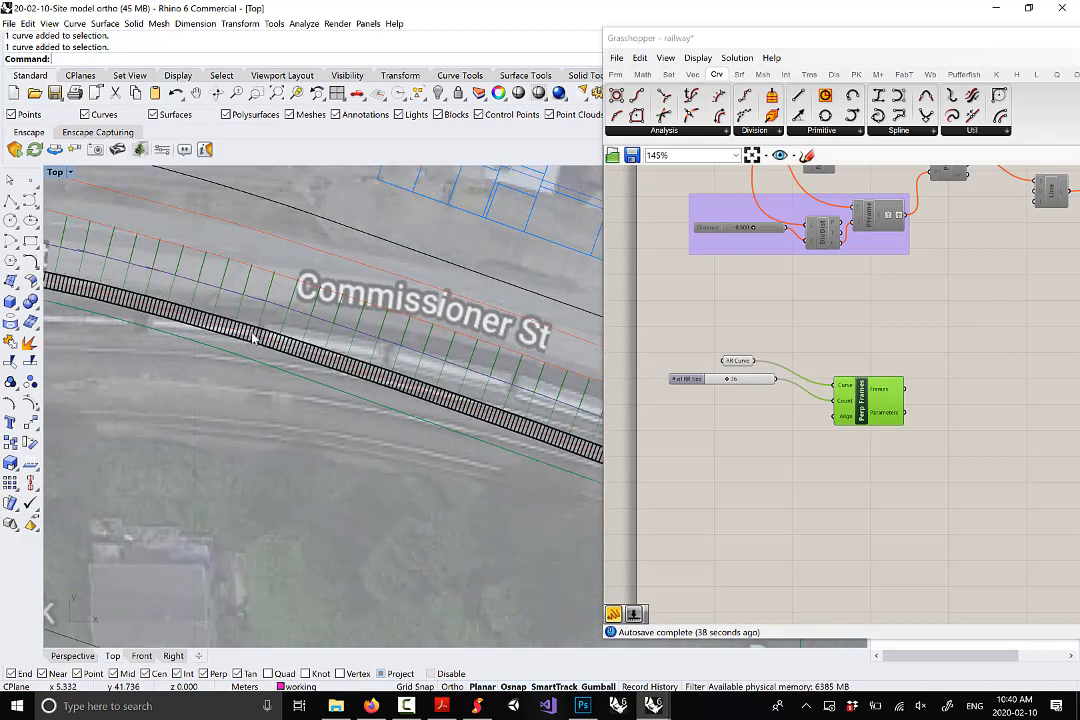
pyautogui.moveTo(371, 383); pyautogui.dragTo(159, 313, button='right')
pyautogui.scroll(-2, 329, 351)
# Move the Grasshopper window aside, unlock the aerial image surface in the site model and delete it
pyautogui.moveTo(930, 30); pyautogui.dragTo(958, 514)
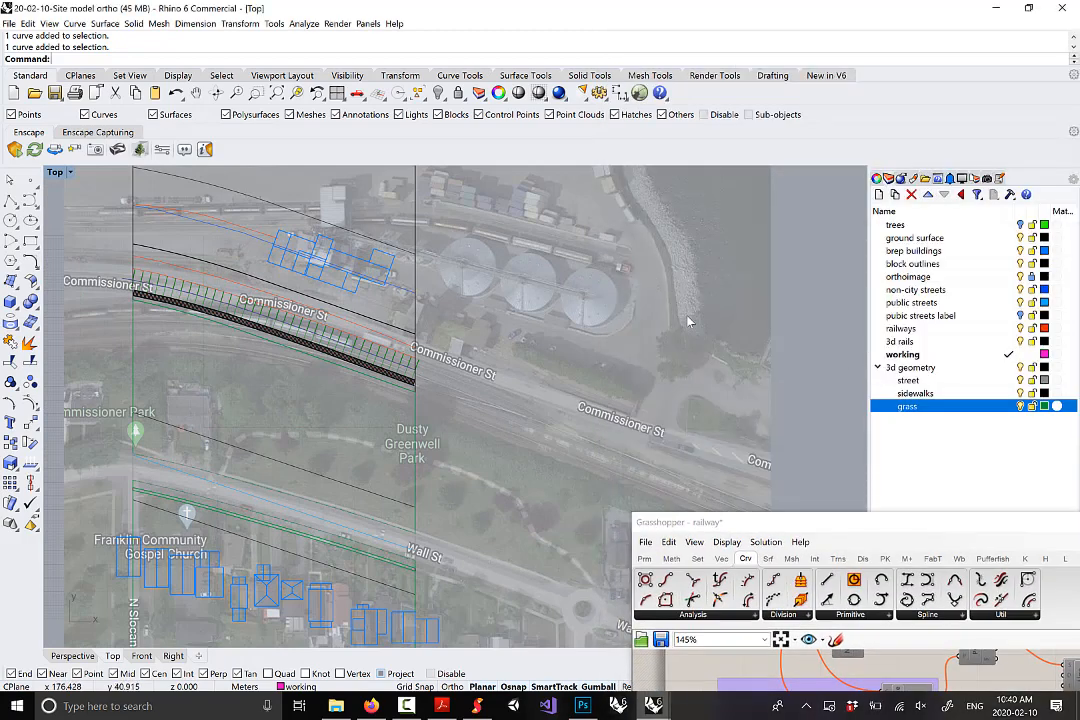
pyautogui.hotkey('ctrl', 'shift', 'l')
pyautogui.click(755, 315)
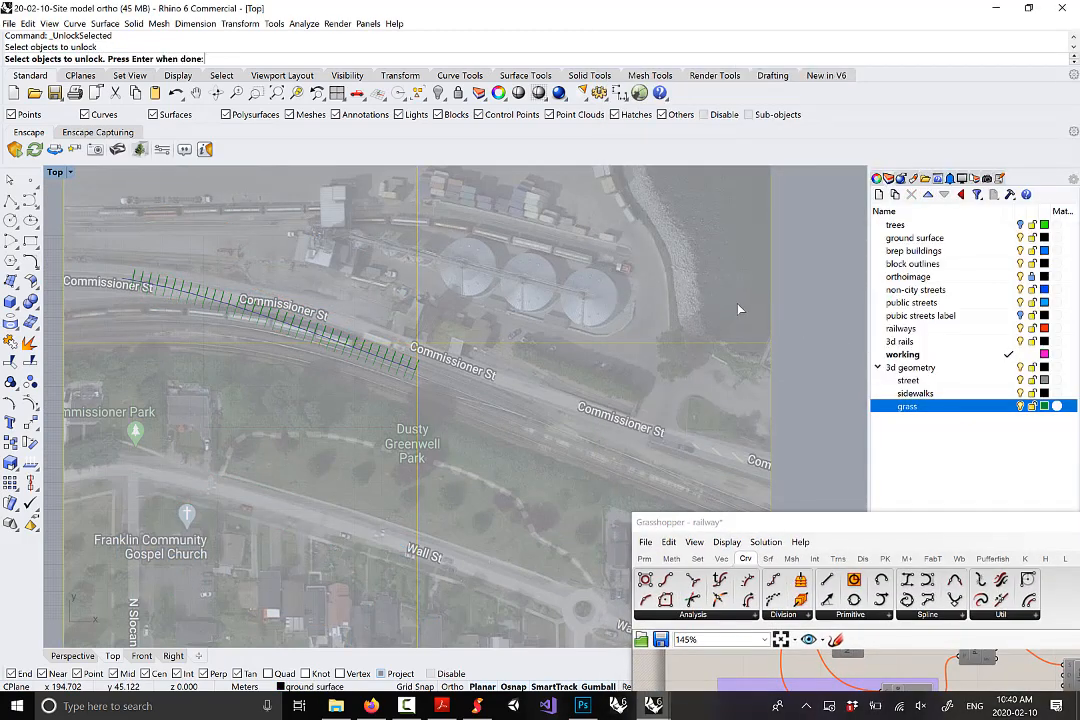
pyautogui.press('Return')
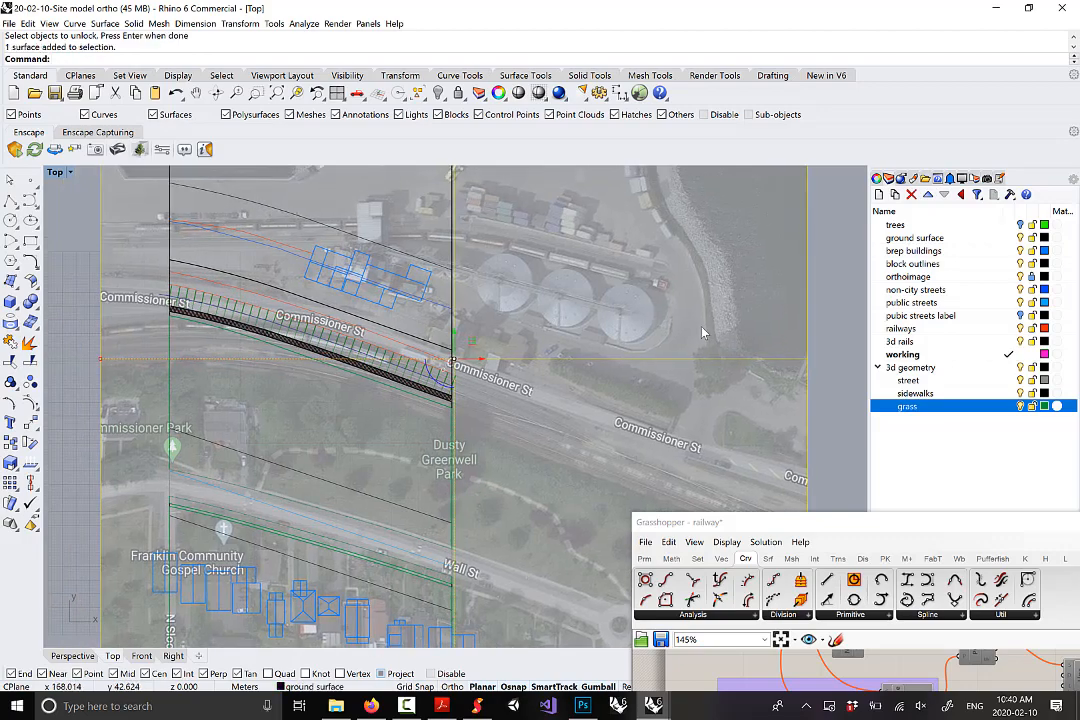
pyautogui.press('Delete')
pyautogui.scroll(5, 303, 349)
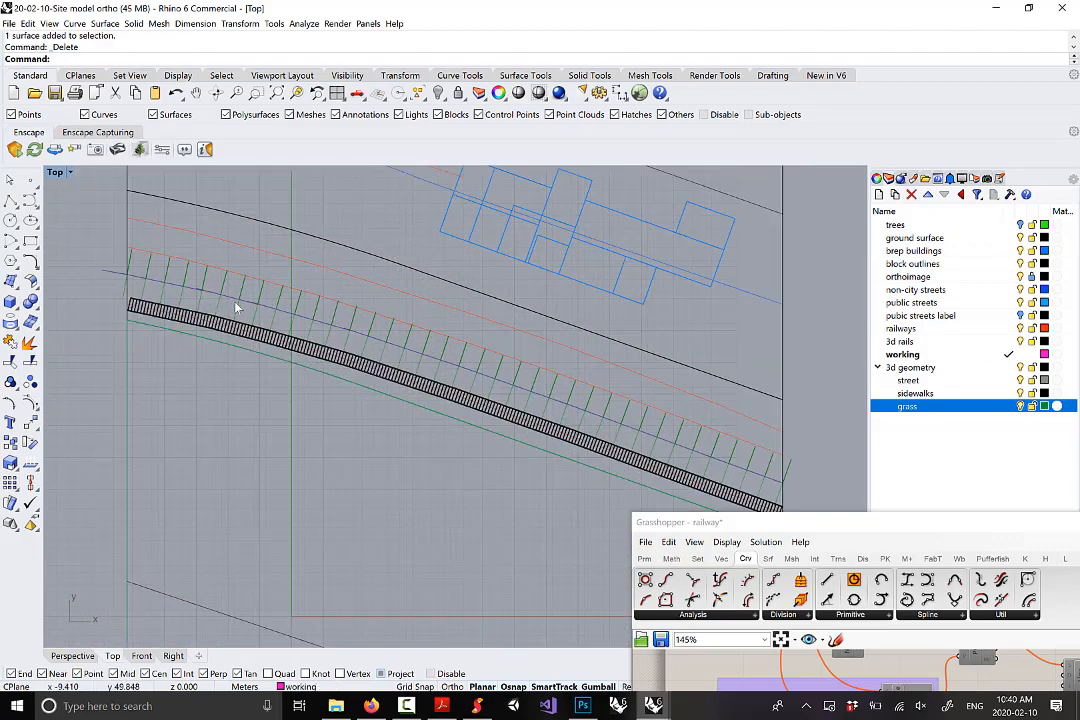
# Bring the Grasshopper canvas back up, add an Offset Curve component below Perp Frames and feed RR Curve into its Curve input
pyautogui.moveTo(894, 524); pyautogui.dragTo(876, 128)
pyautogui.moveTo(490, 430); pyautogui.dragTo(320, 398, button='right')
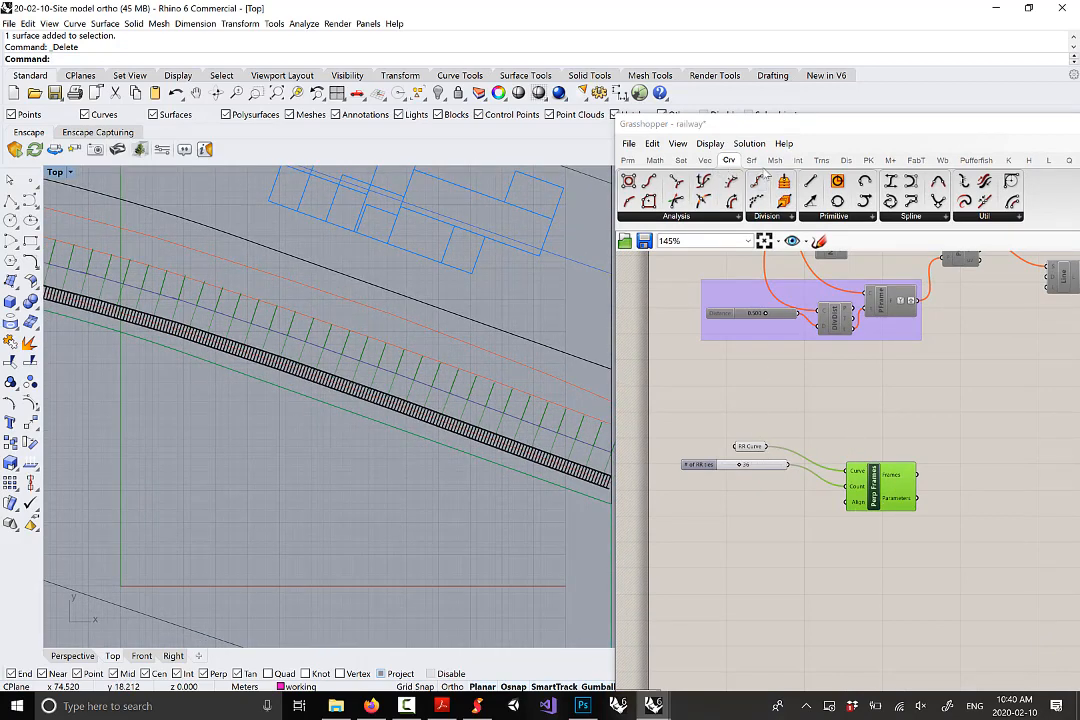
pyautogui.click(985, 216)
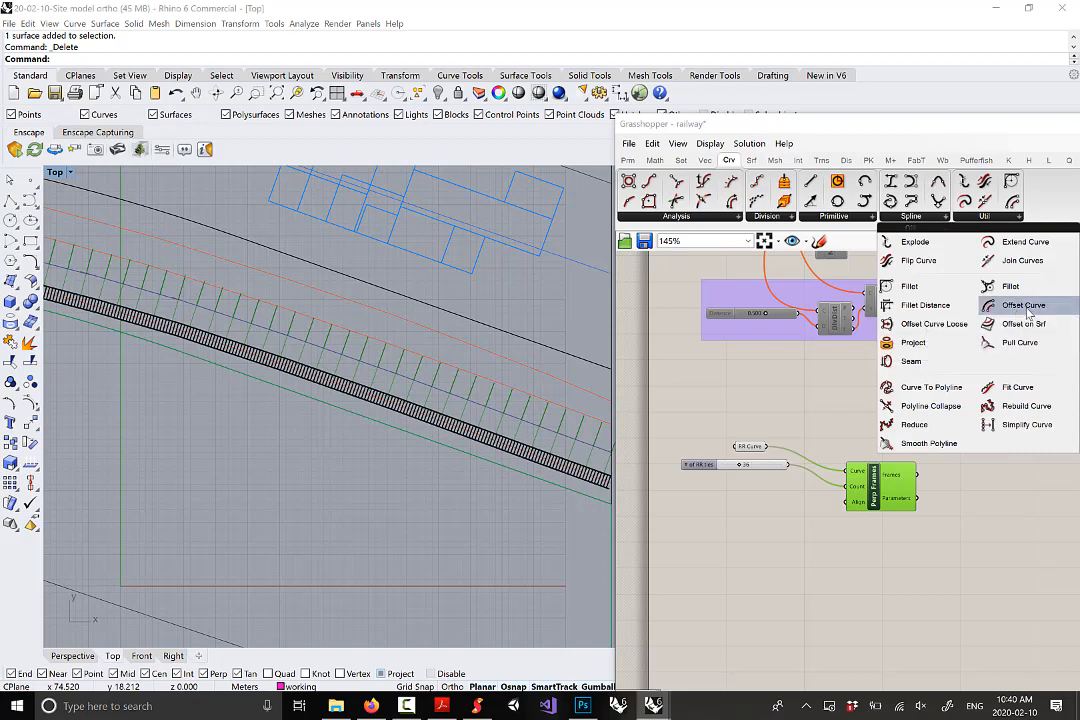
pyautogui.moveTo(1027, 313); pyautogui.dragTo(895, 606)
pyautogui.click(895, 606)
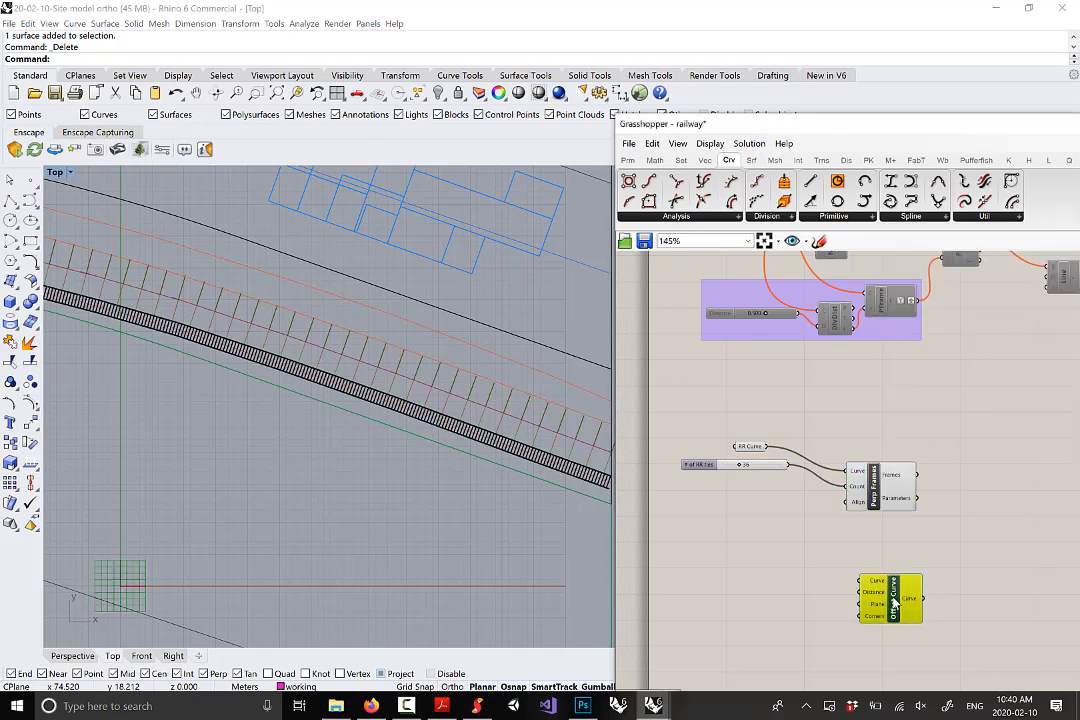
pyautogui.moveTo(895, 606); pyautogui.dragTo(866, 548, button='right')
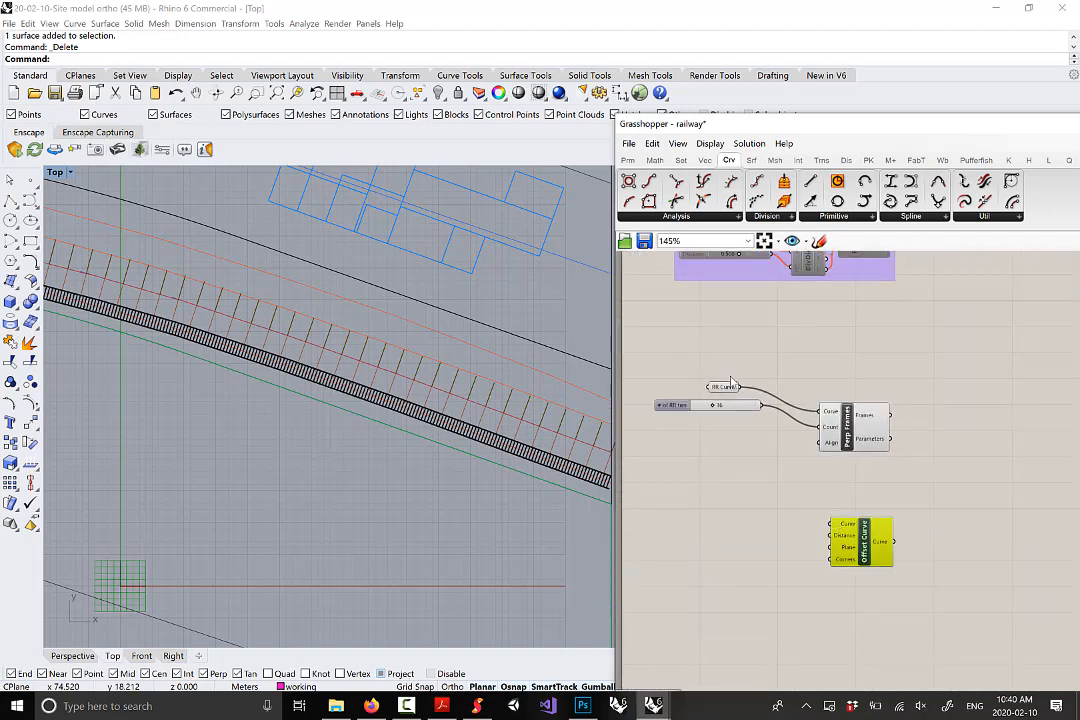
pyautogui.moveTo(740, 387); pyautogui.dragTo(841, 526)
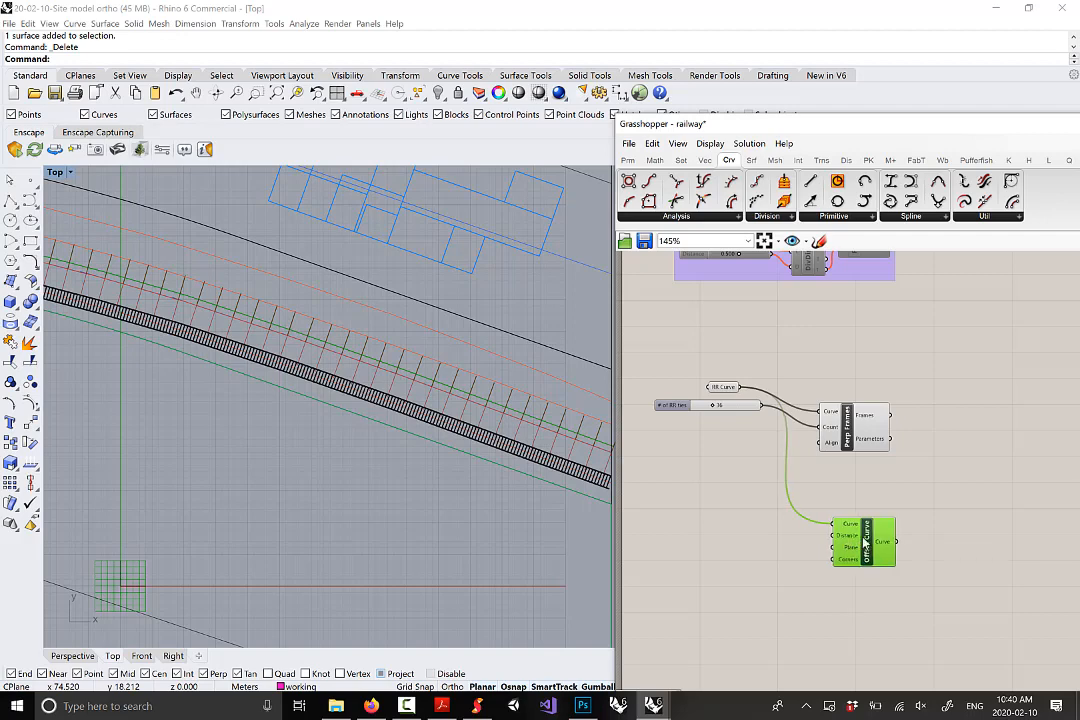
pyautogui.moveTo(718, 462); pyautogui.dragTo(745, 440, button='right')
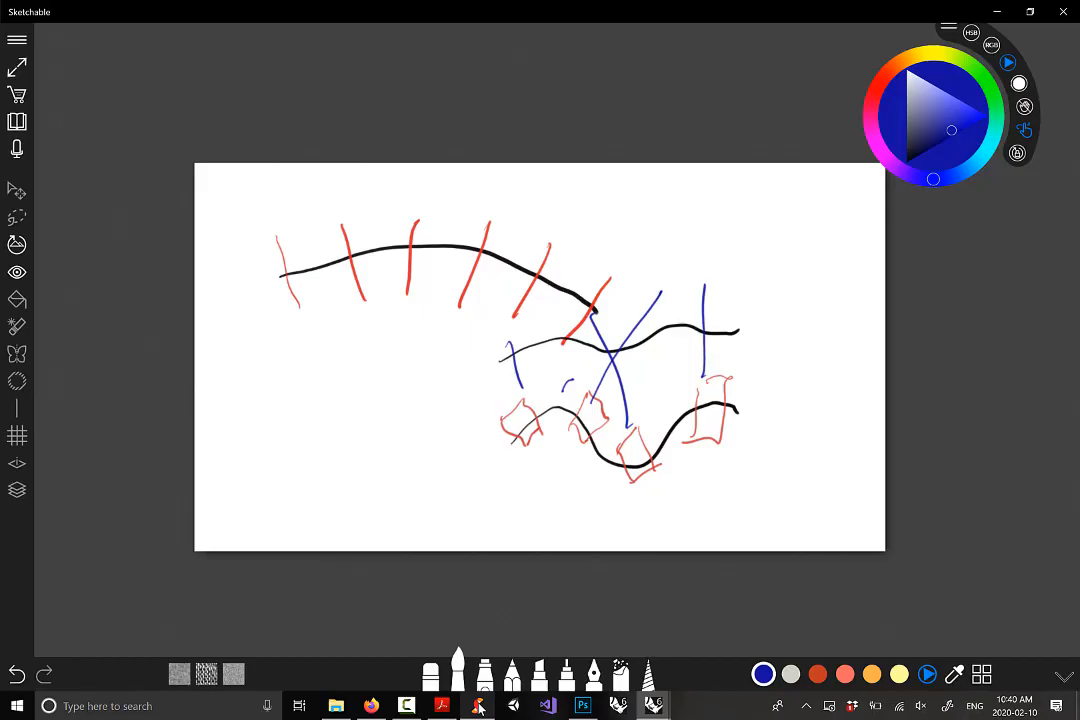
# Switch to Sketchable, draw two roughly parallel dark blue curves below the first sketch and mark the width between them
pyautogui.click(477, 706)
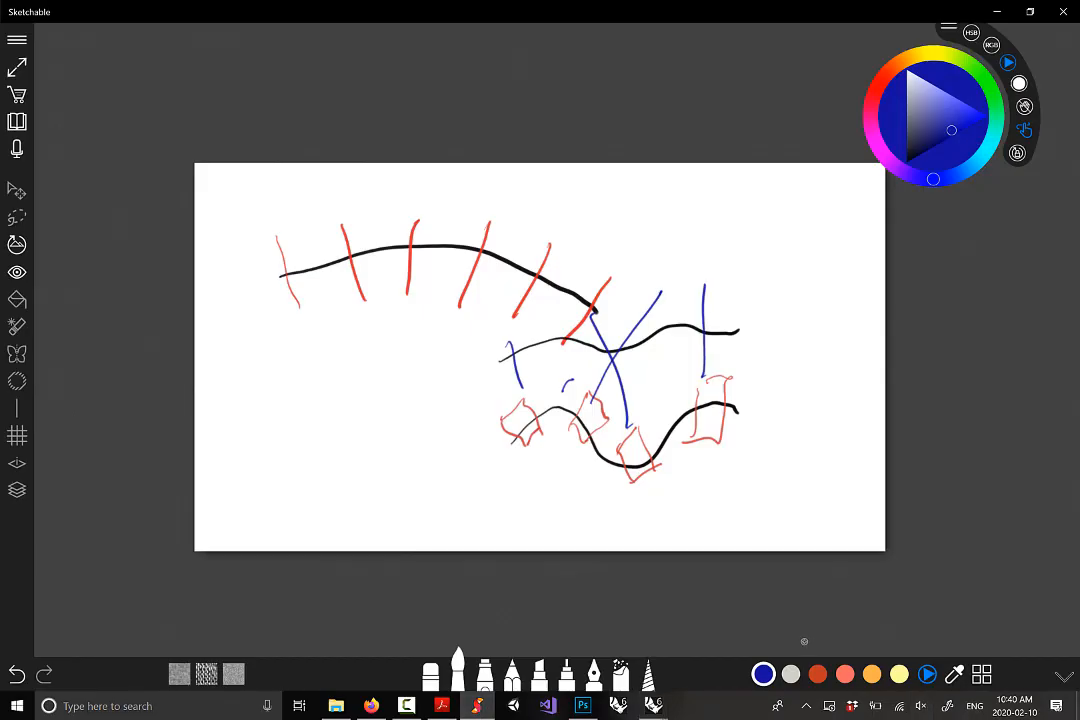
pyautogui.click(923, 134)
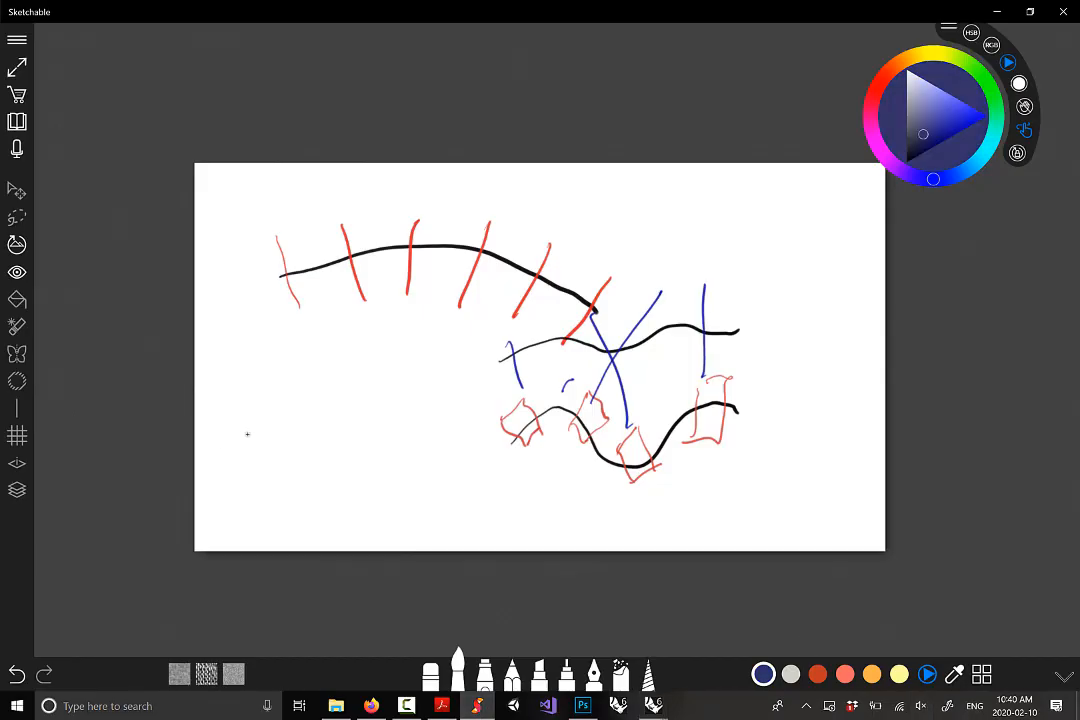
pyautogui.moveTo(231, 441); pyautogui.dragTo(403, 388)
pyautogui.moveTo(260, 514); pyautogui.dragTo(449, 444)
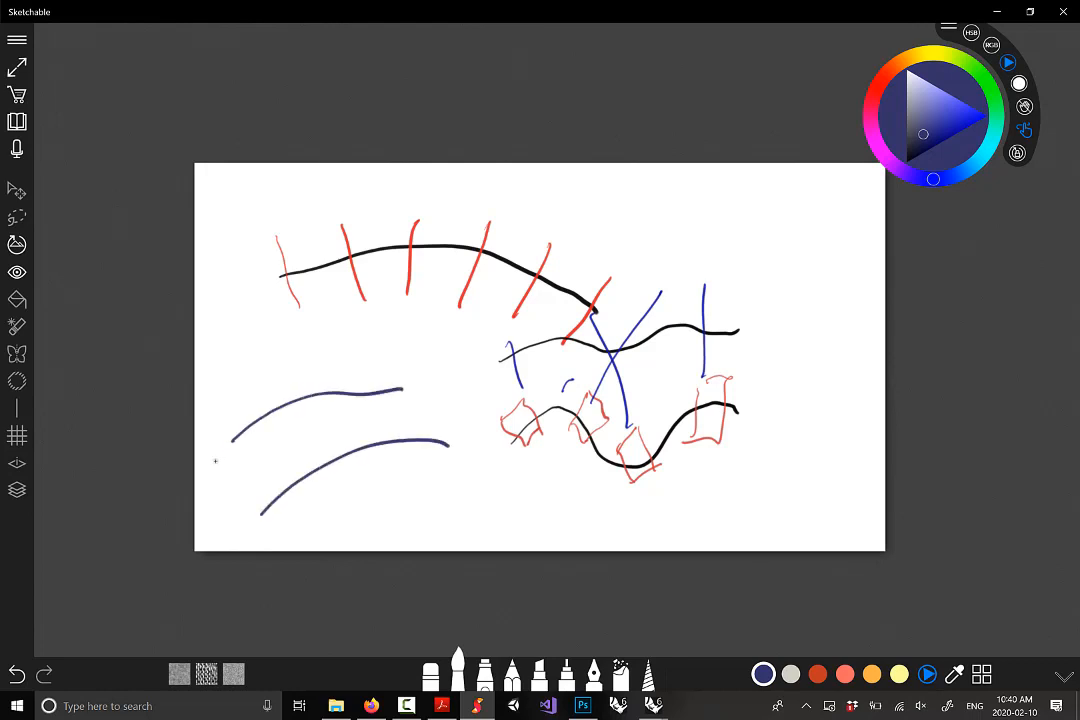
pyautogui.moveTo(212, 455); pyautogui.dragTo(248, 540)
# Draw a dark red centre curve between the two blue rail curves and mark the opposite offset directions on either side
pyautogui.click(872, 100)
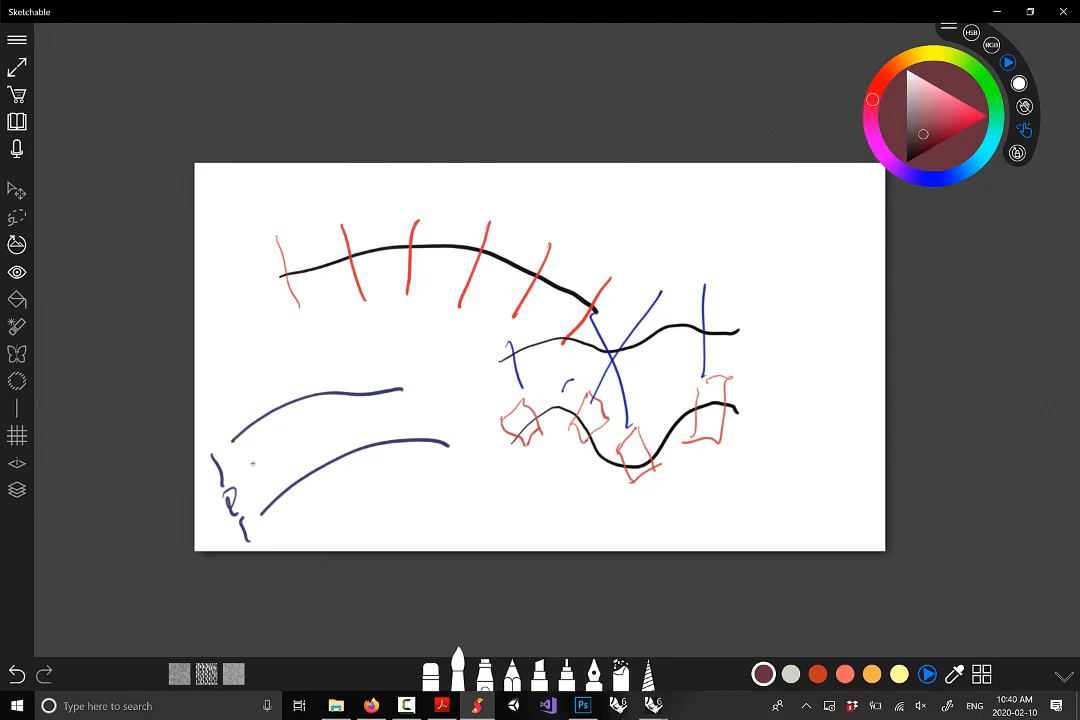
pyautogui.moveTo(252, 468)
pyautogui.mouseDown()
pyautogui.moveTo(292, 440)
pyautogui.moveTo(380, 412)
pyautogui.moveTo(446, 418)
pyautogui.mouseUp()
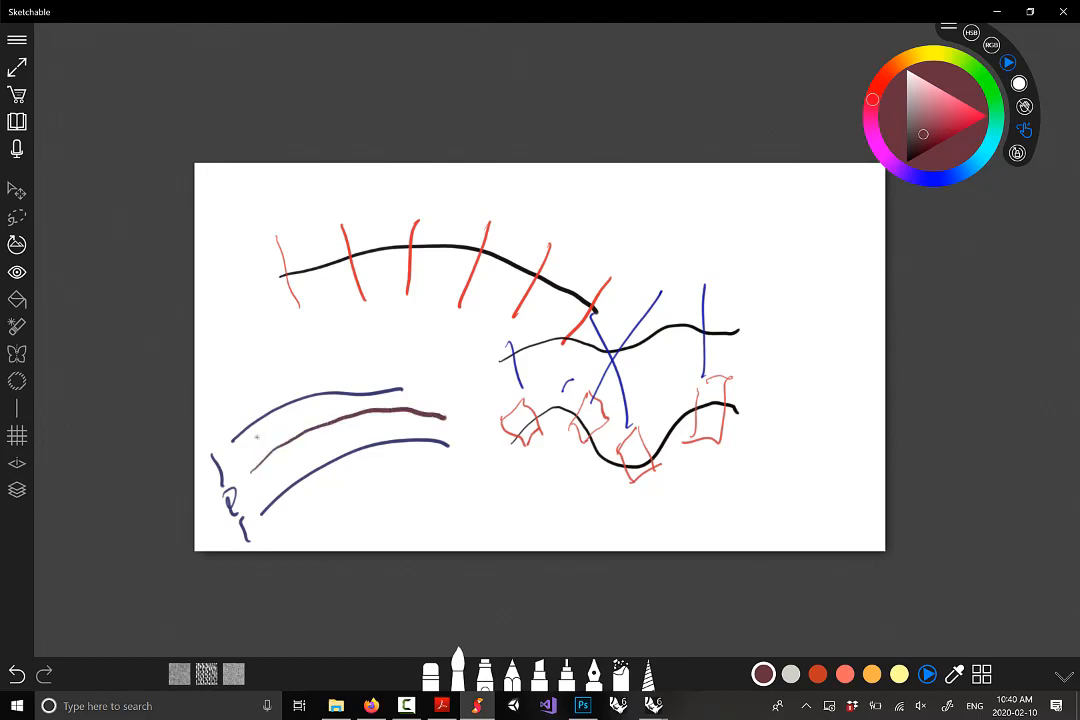
pyautogui.moveTo(264, 433)
pyautogui.mouseDown()
pyautogui.moveTo(270, 445)
pyautogui.moveTo(246, 461)
pyautogui.mouseUp()
pyautogui.moveTo(262, 485); pyautogui.dragTo(263, 497)
pyautogui.moveTo(256, 491)
pyautogui.mouseDown()
pyautogui.moveTo(263, 497)
pyautogui.moveTo(291, 460)
pyautogui.moveTo(300, 464)
pyautogui.mouseUp()
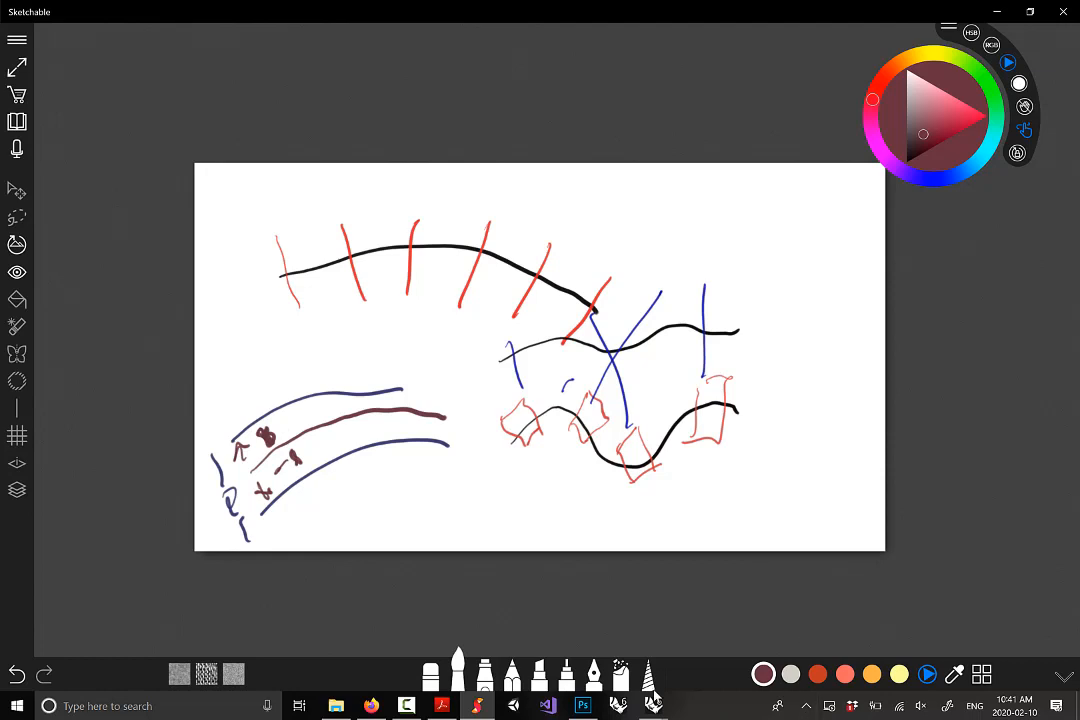
# Switch back to the Grasshopper definition and create a number slider at 0.25 with an upper limit of 4.00
pyautogui.moveTo(653, 705)
pyautogui.click(719, 640)
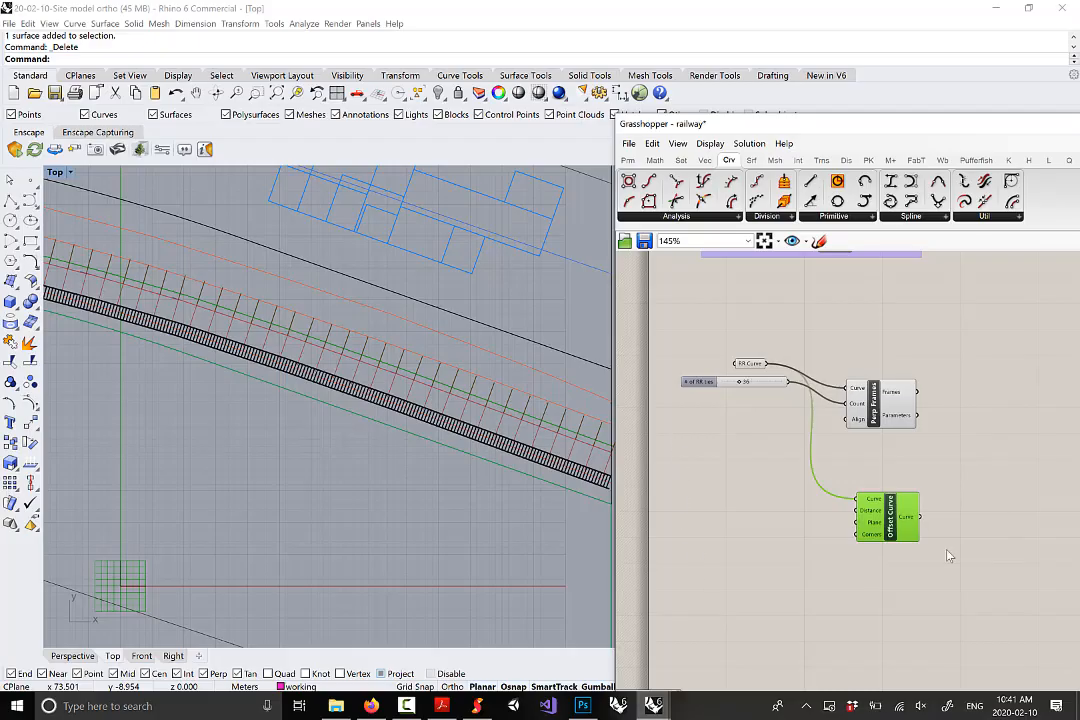
pyautogui.doubleClick(759, 495)
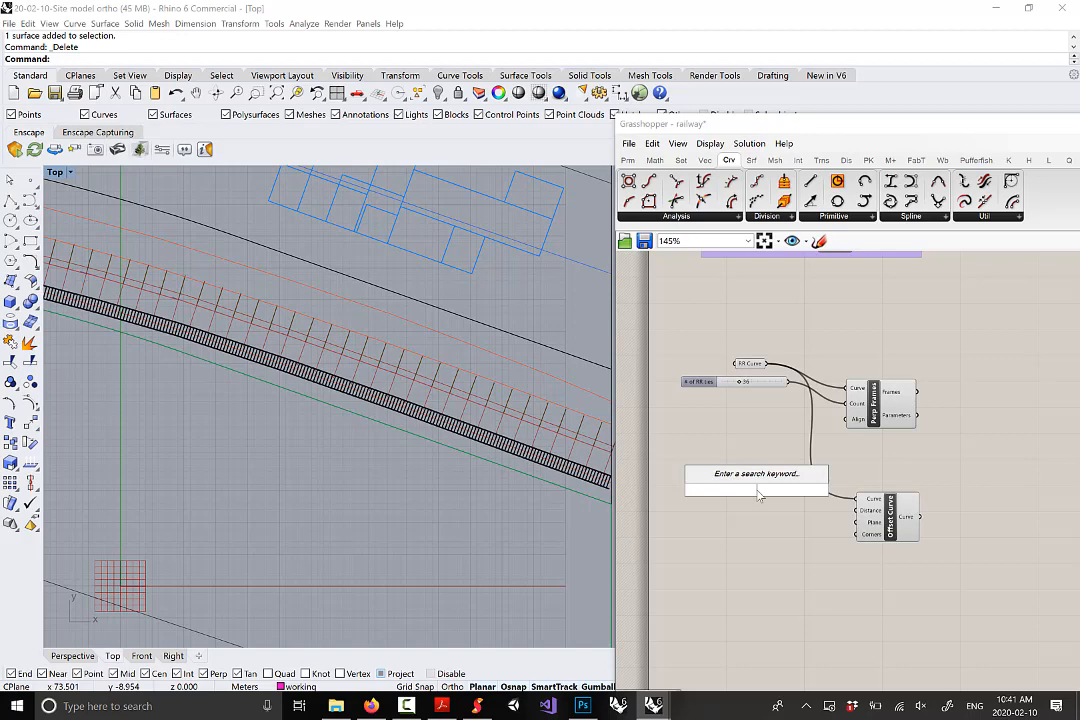
pyautogui.write('0.25')
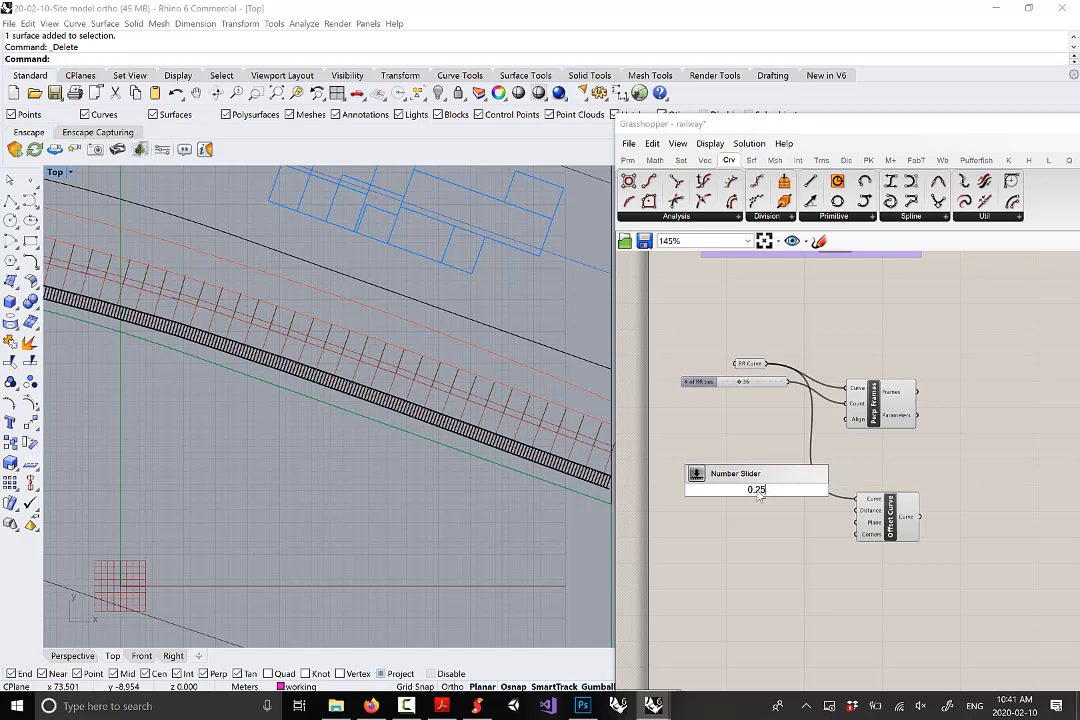
pyautogui.write('<')
pyautogui.write('4.00')
pyautogui.press('Return')
pyautogui.scroll(3, 734, 510)
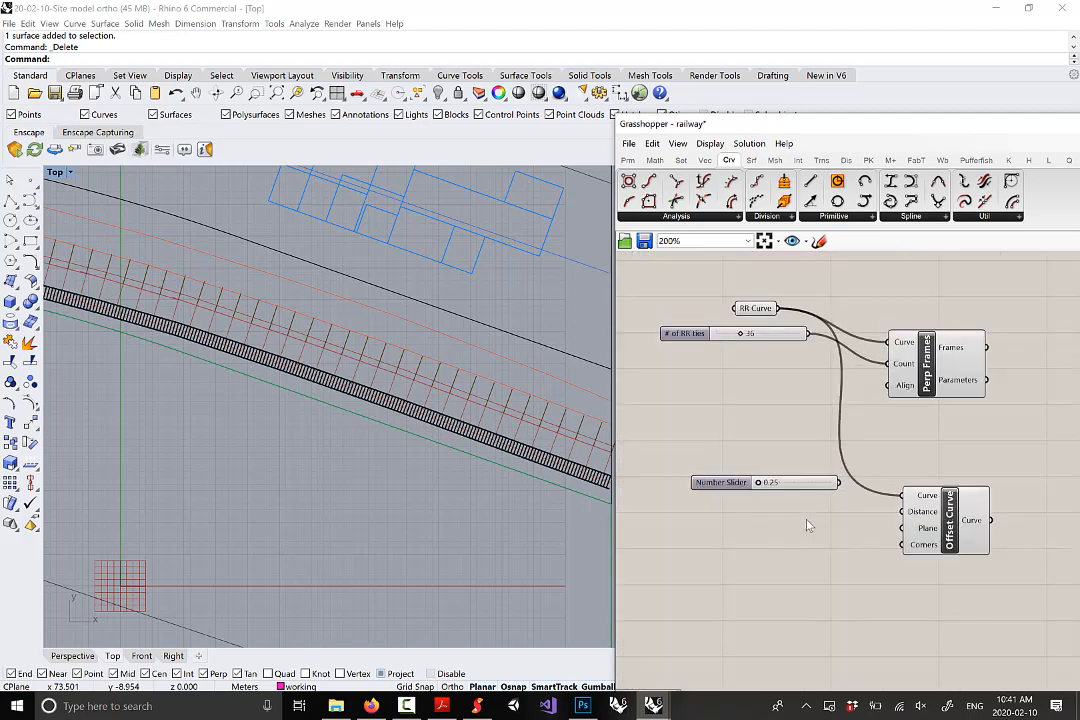
# Name the 0.25 slider RR Width and arrange it and the Offset Curve component with space between them
pyautogui.moveTo(730, 483); pyautogui.dragTo(675, 480)
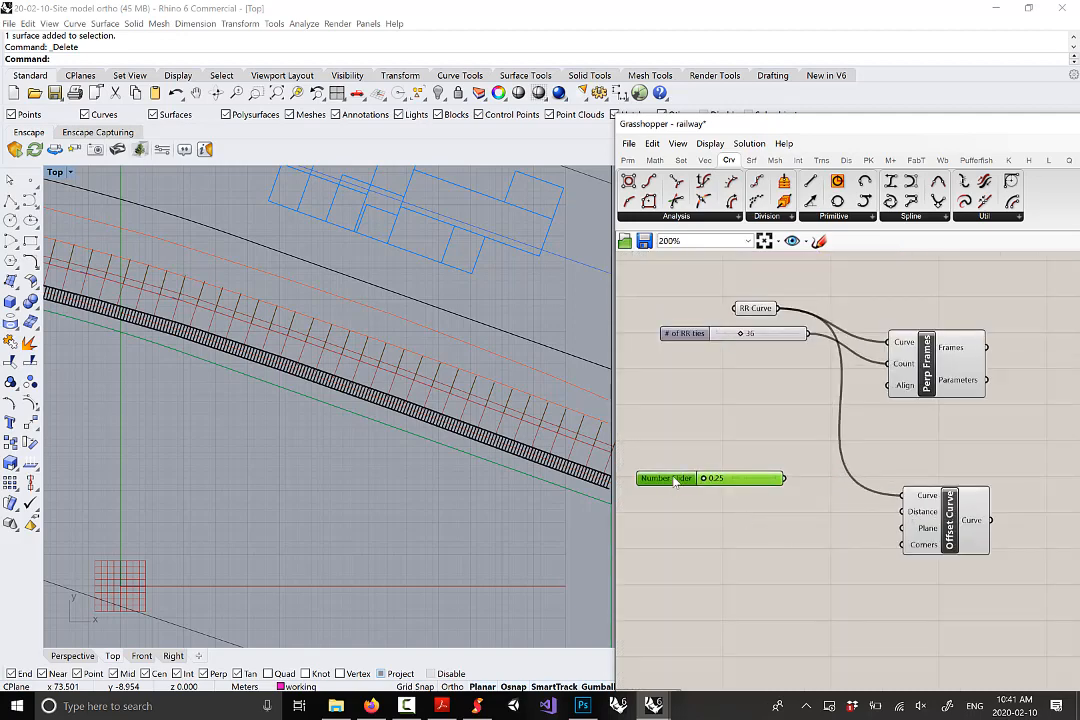
pyautogui.rightClick(675, 480)
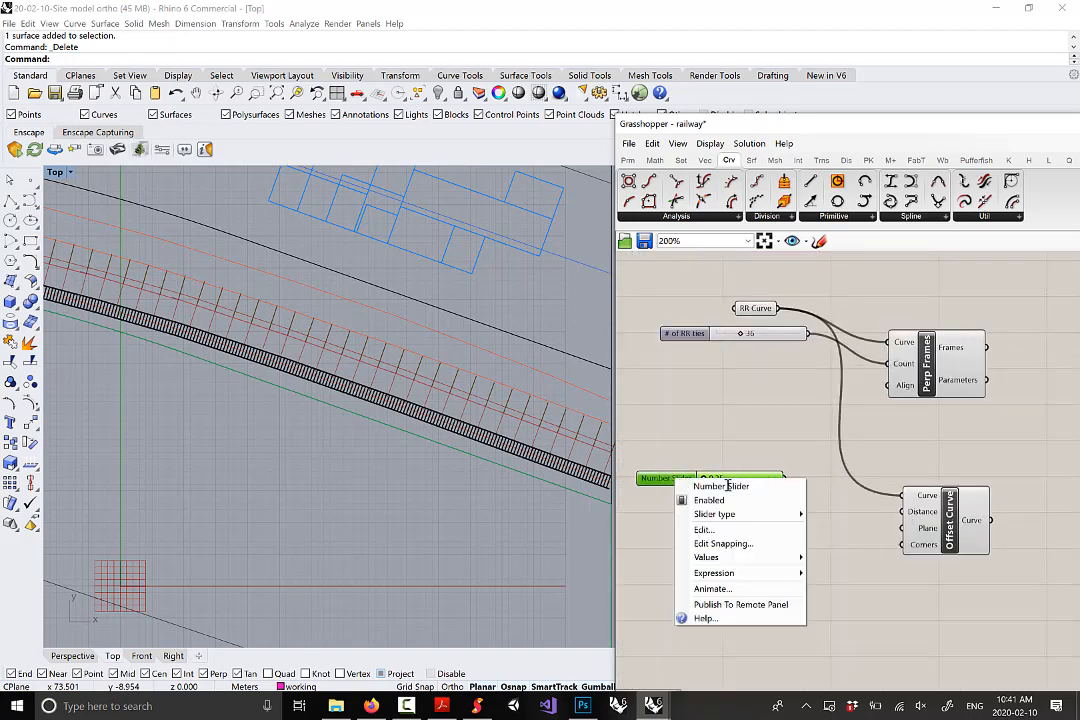
pyautogui.write('RR Width')
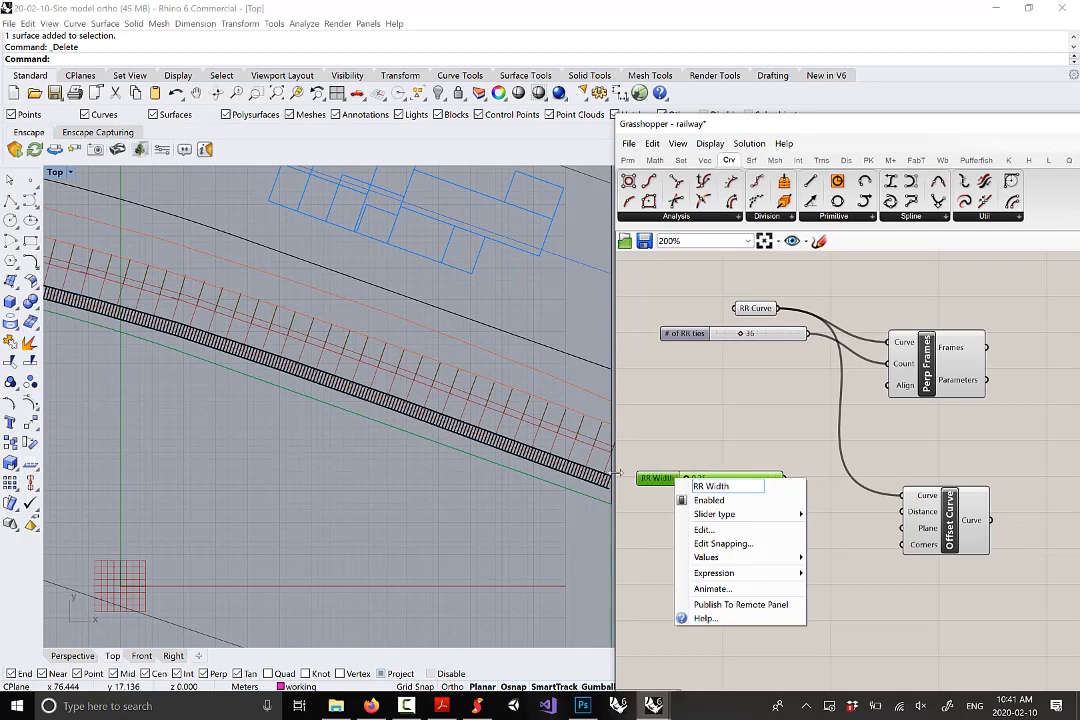
pyautogui.press('Return')
pyautogui.moveTo(760, 485); pyautogui.dragTo(765, 467)
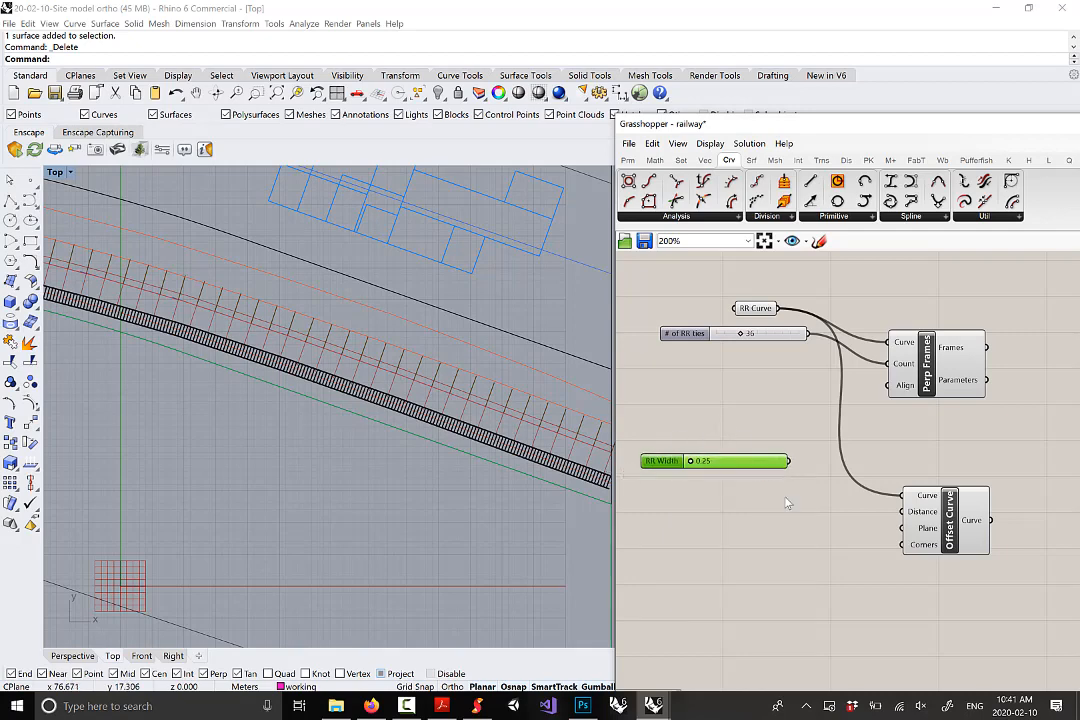
pyautogui.moveTo(924, 525); pyautogui.dragTo(942, 512)
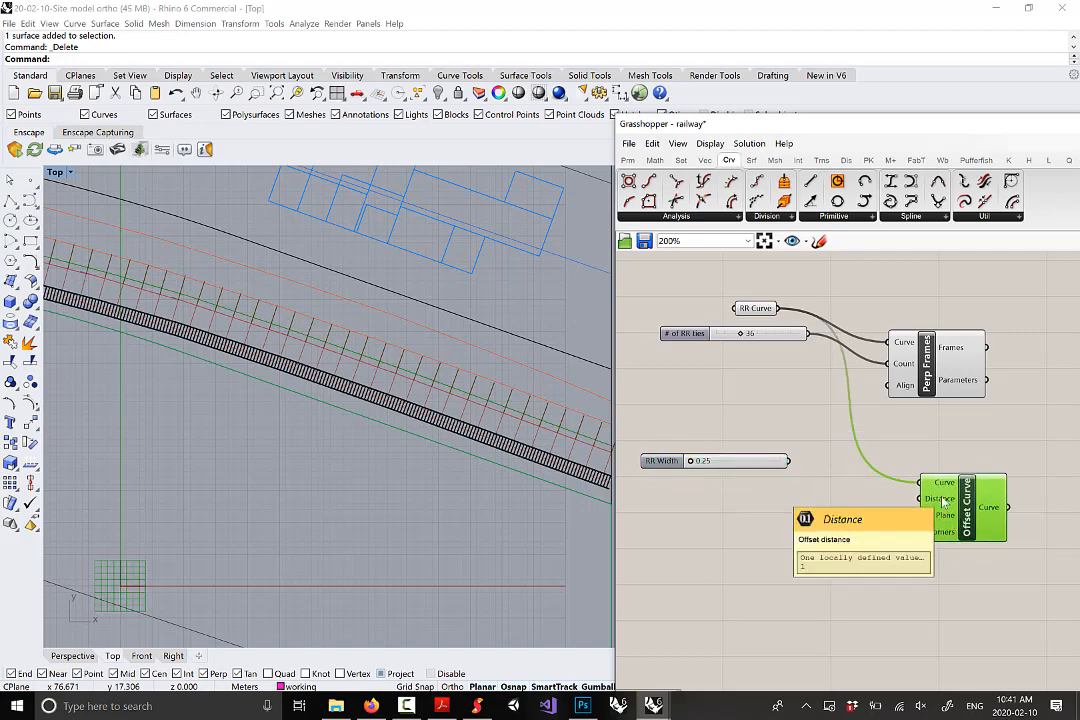
pyautogui.moveTo(866, 517); pyautogui.dragTo(854, 511, button='right')
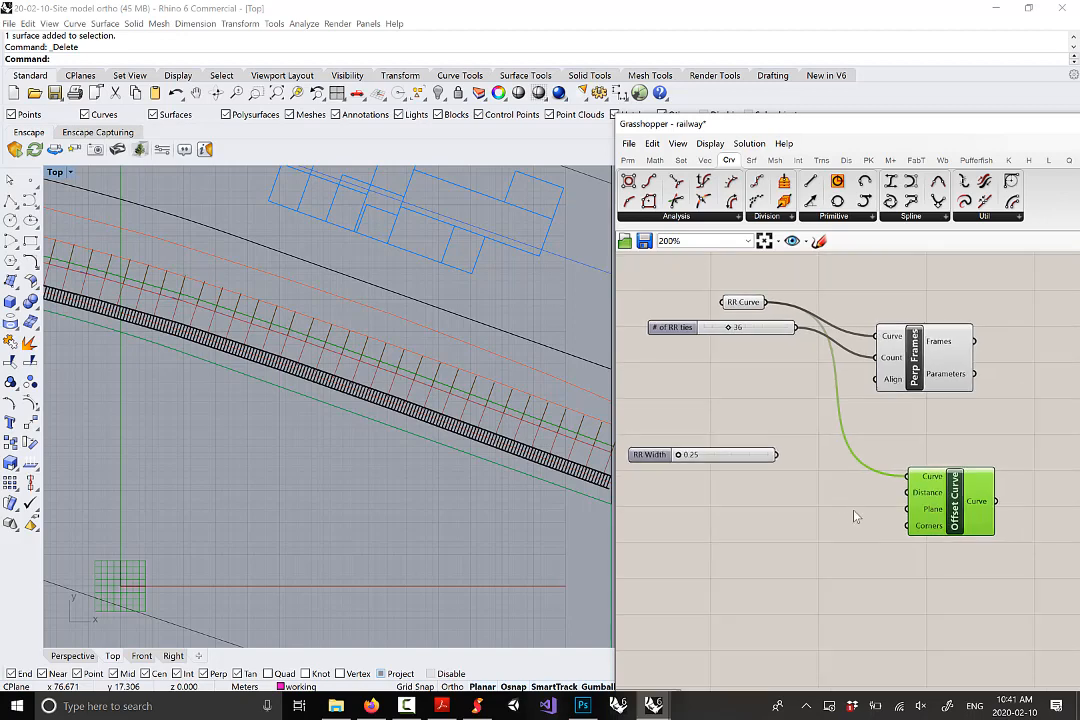
pyautogui.rightClick(922, 492)
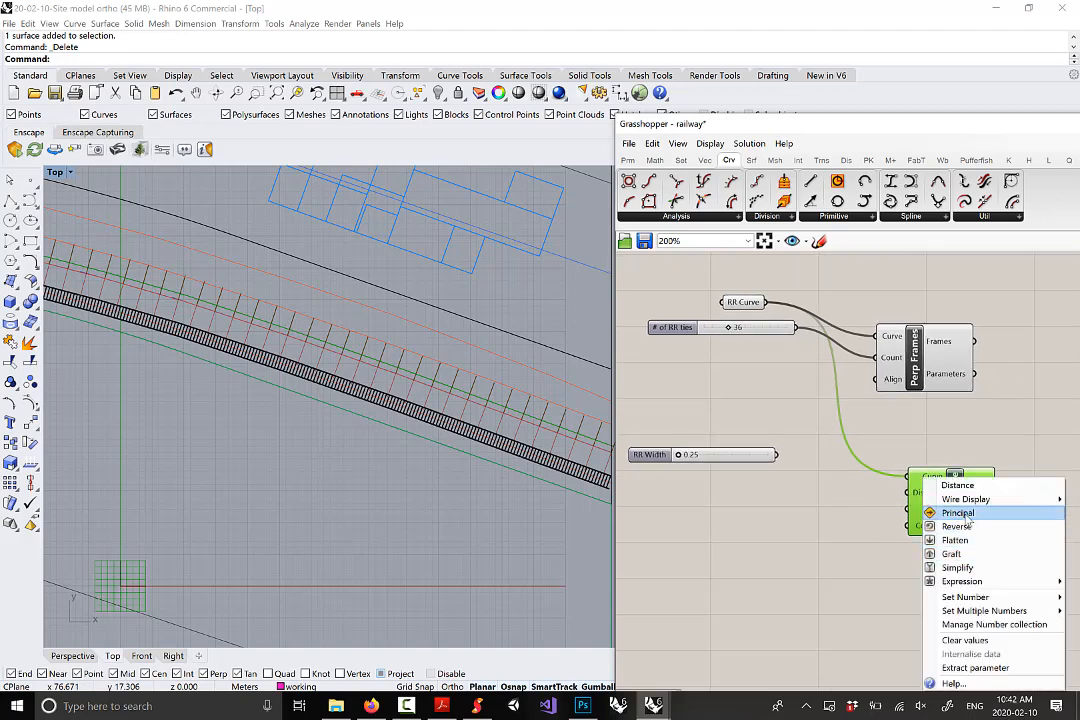
pyautogui.moveTo(960, 583)
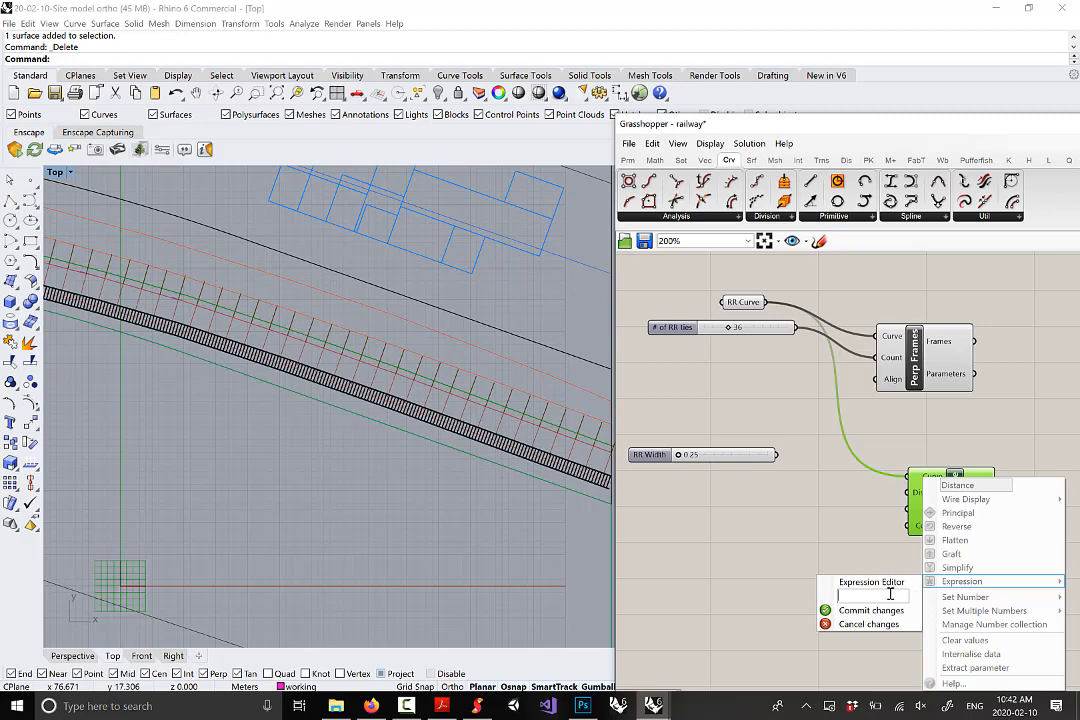
pyautogui.click(863, 520)
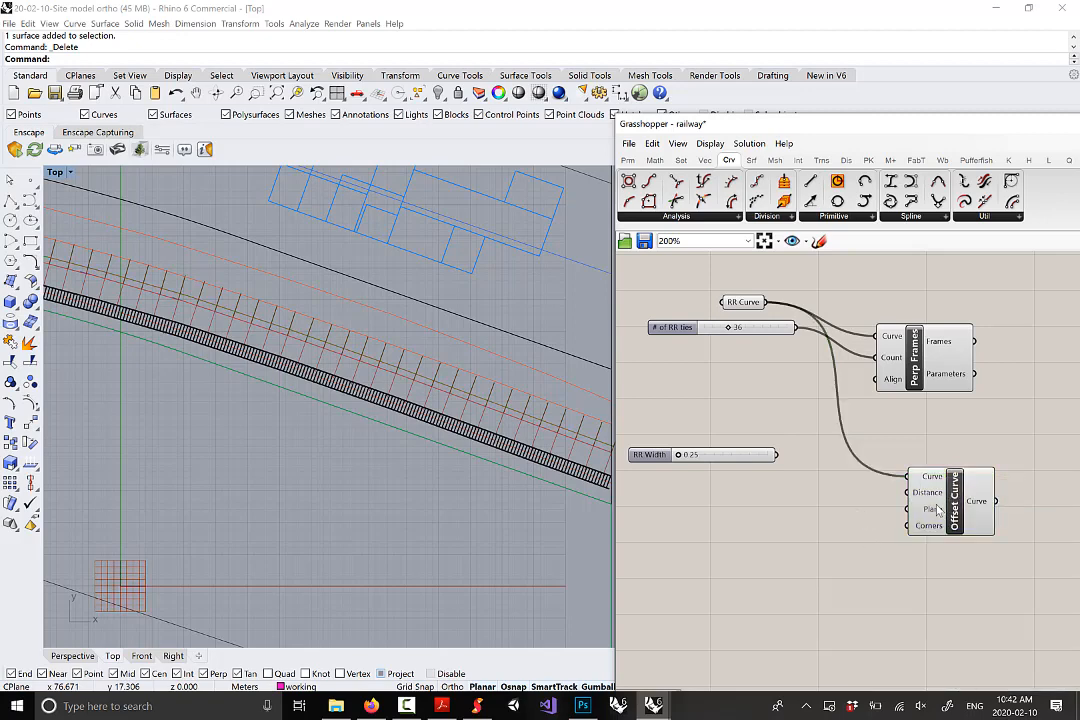
# Apply the expression x/2 to the Offset Curve's Distance input and connect the RR Width slider to it
pyautogui.moveTo(935, 495)
pyautogui.rightClick(927, 492)
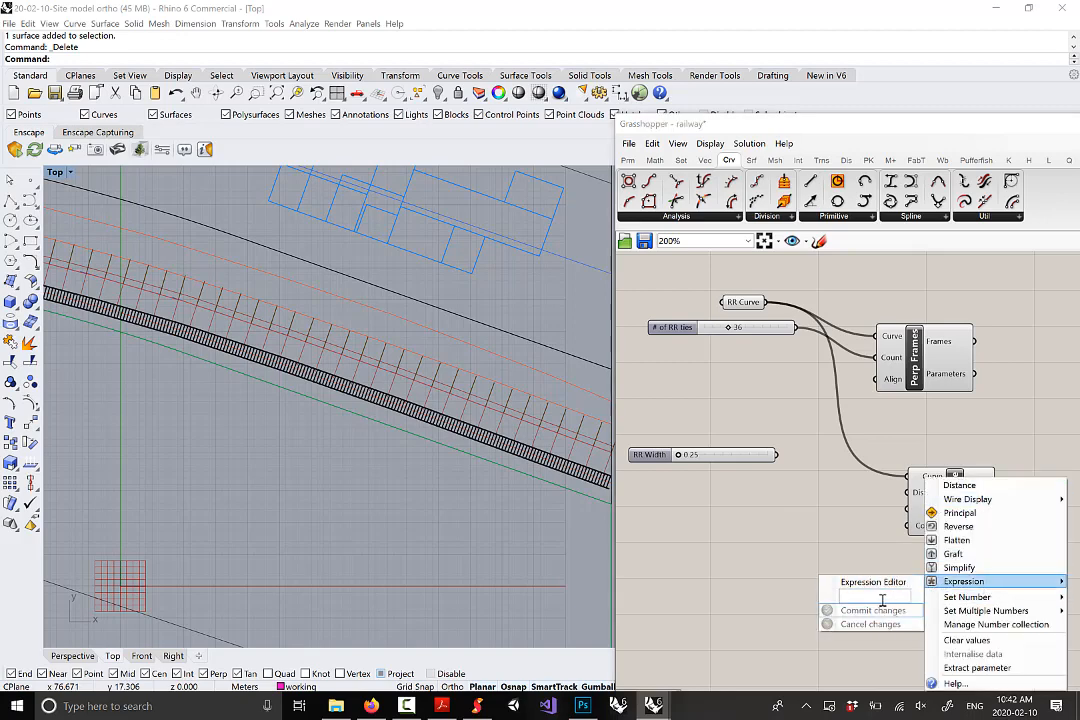
pyautogui.click(882, 597)
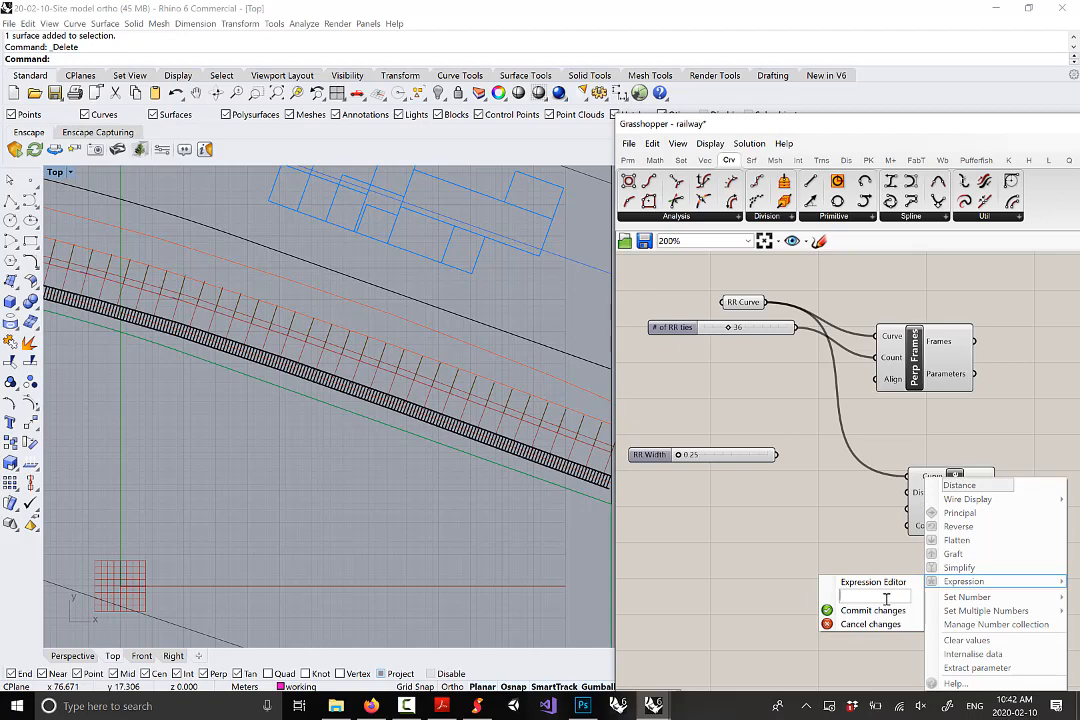
pyautogui.write('x/2')
pyautogui.click(845, 610)
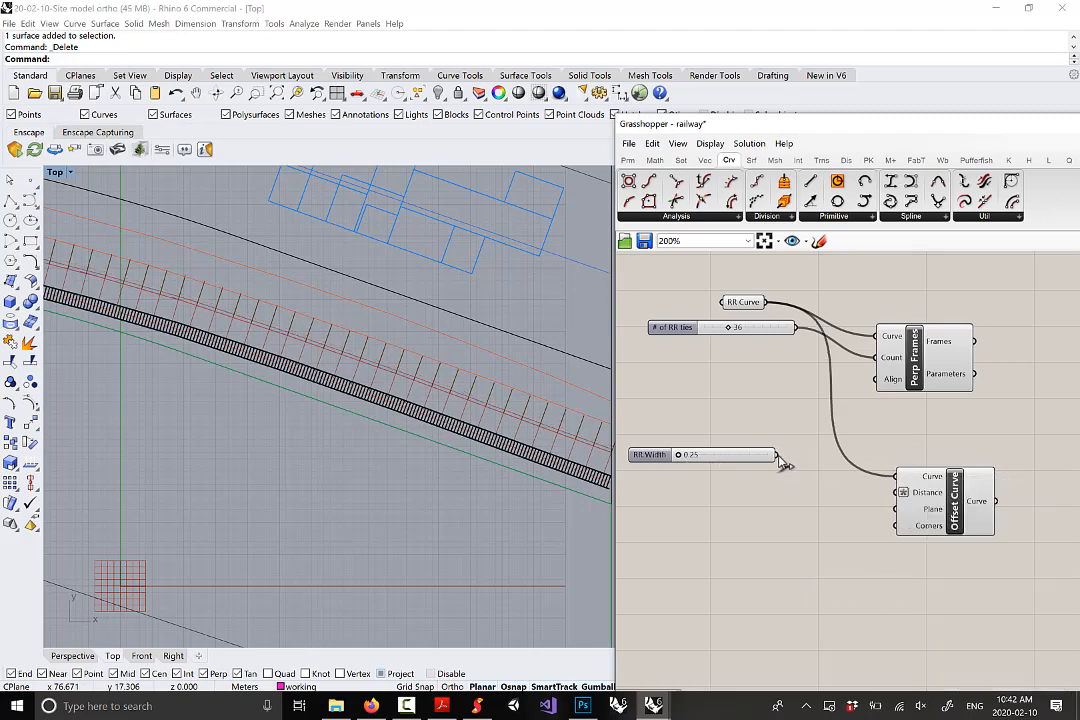
pyautogui.moveTo(778, 456); pyautogui.dragTo(896, 500)
pyautogui.moveTo(930, 500)
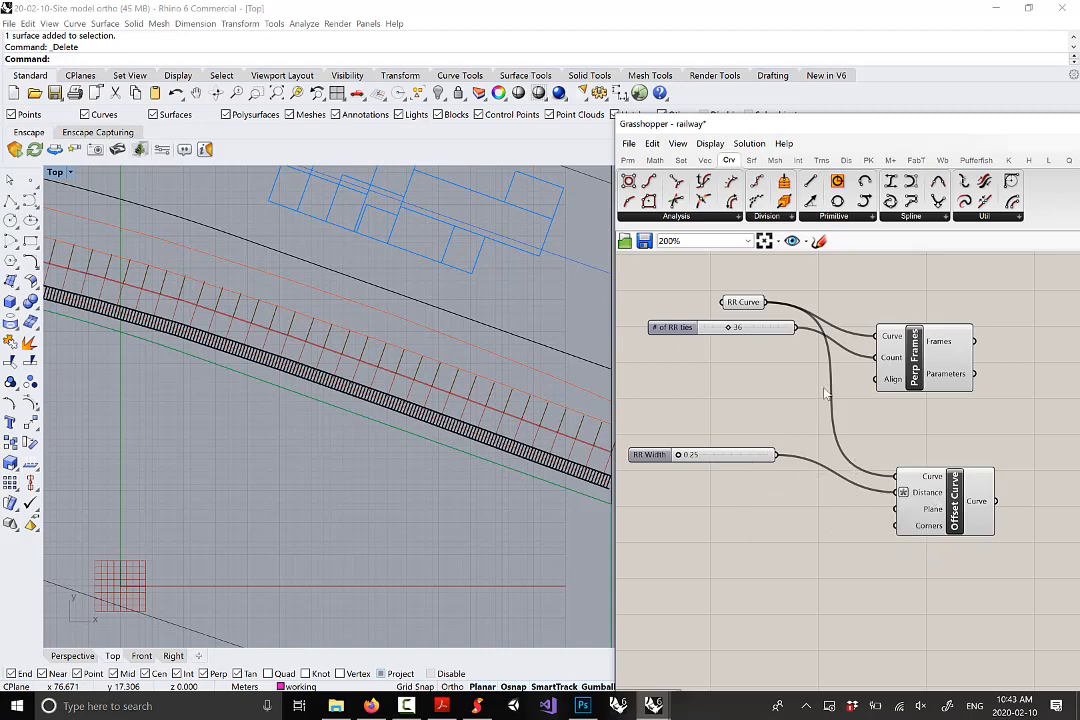
# Place a Negative component below the RR Width slider and connect the slider to its Value input
pyautogui.click(655, 161)
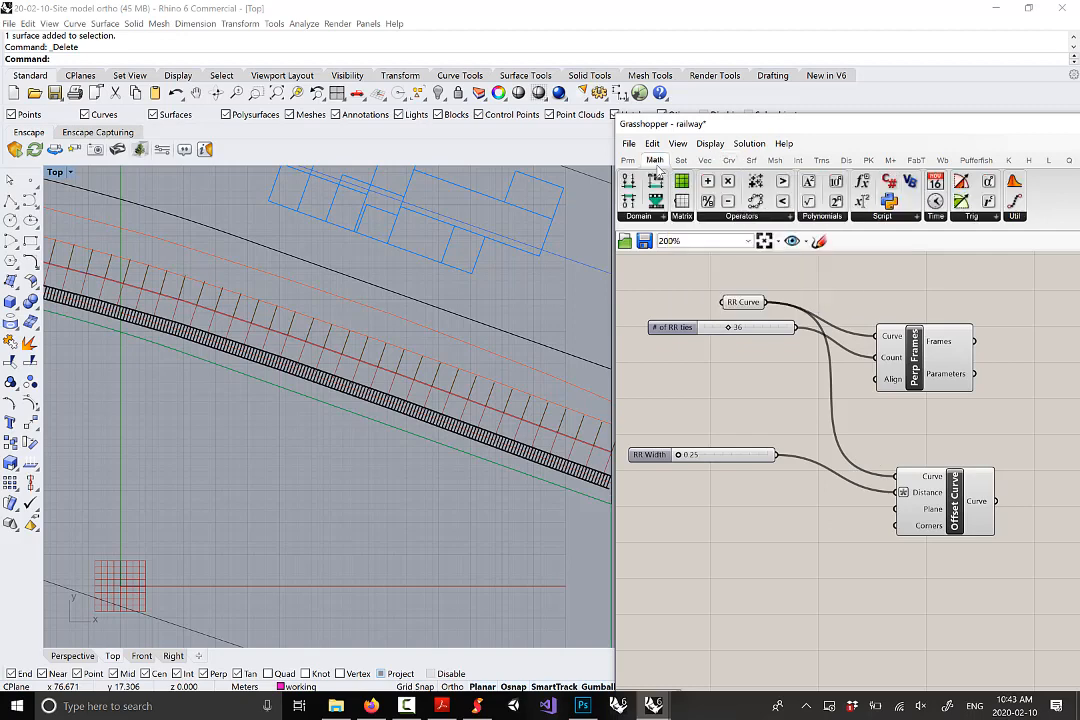
pyautogui.click(720, 218)
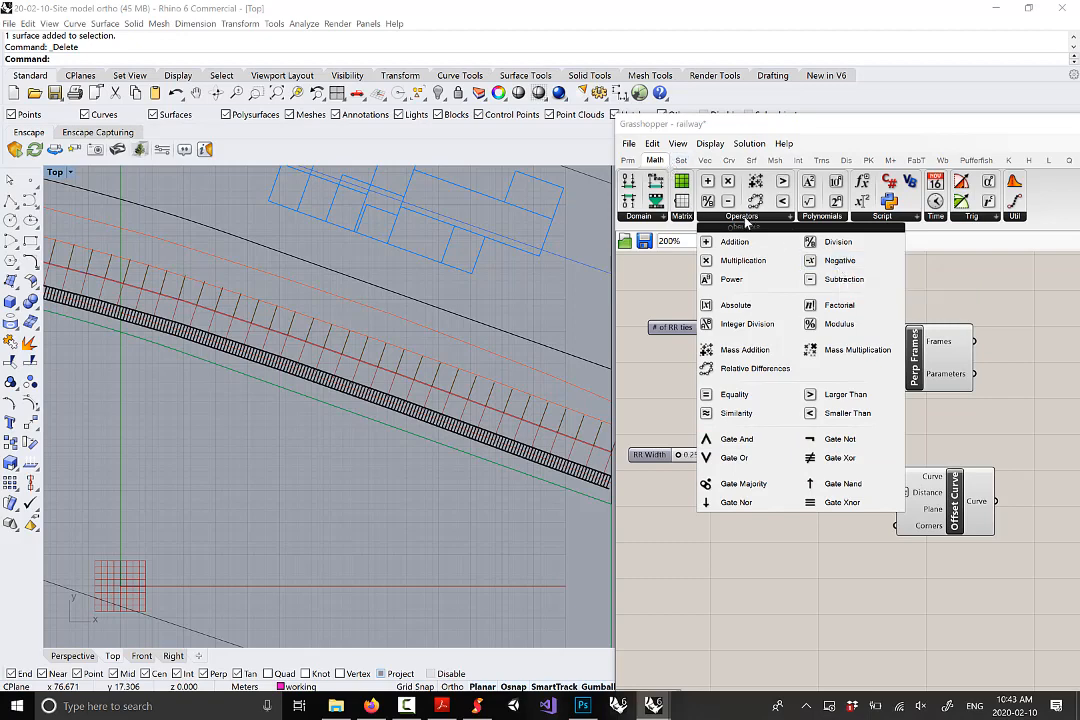
pyautogui.moveTo(831, 264); pyautogui.dragTo(815, 532)
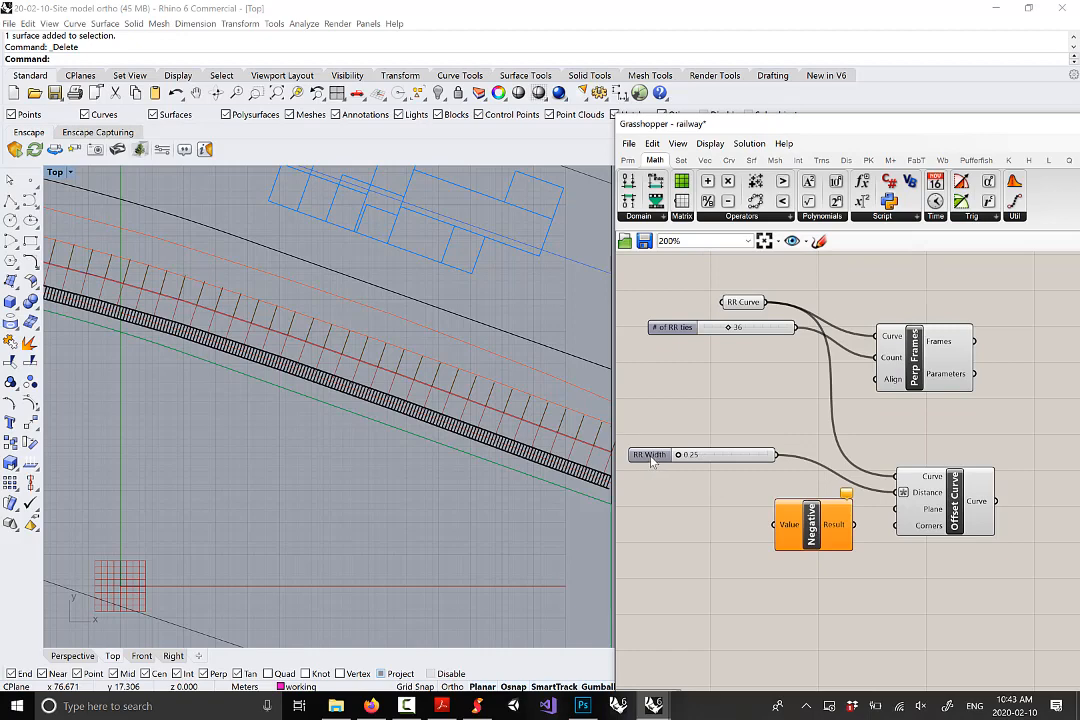
pyautogui.moveTo(651, 457); pyautogui.dragTo(647, 443)
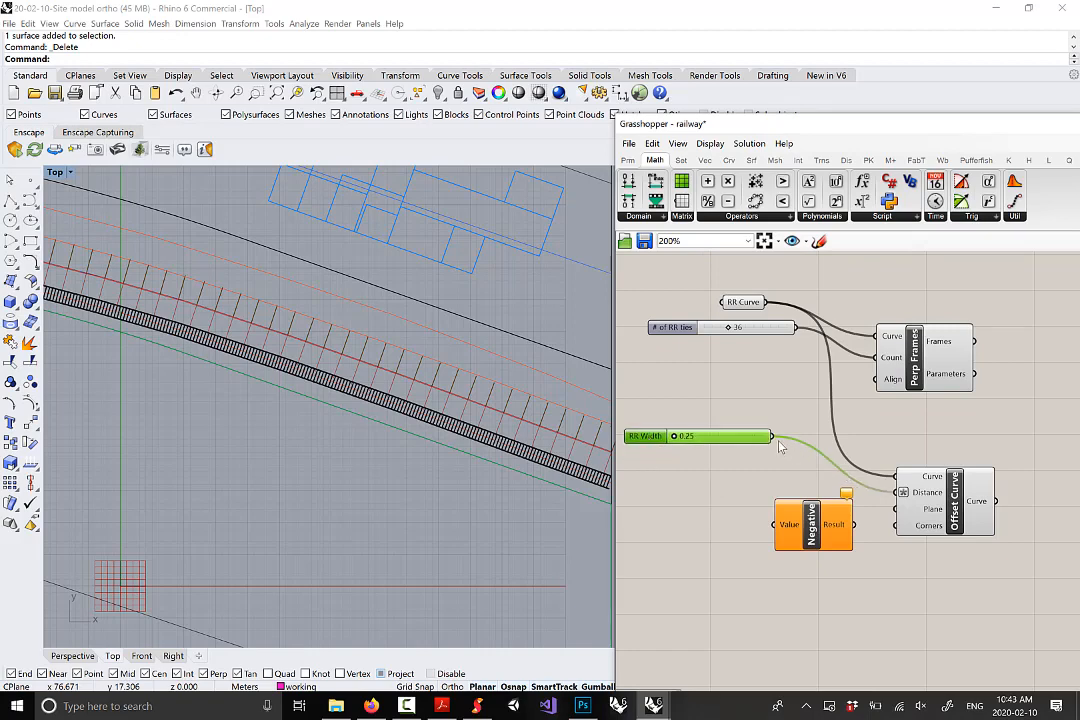
pyautogui.moveTo(774, 438); pyautogui.dragTo(782, 530)
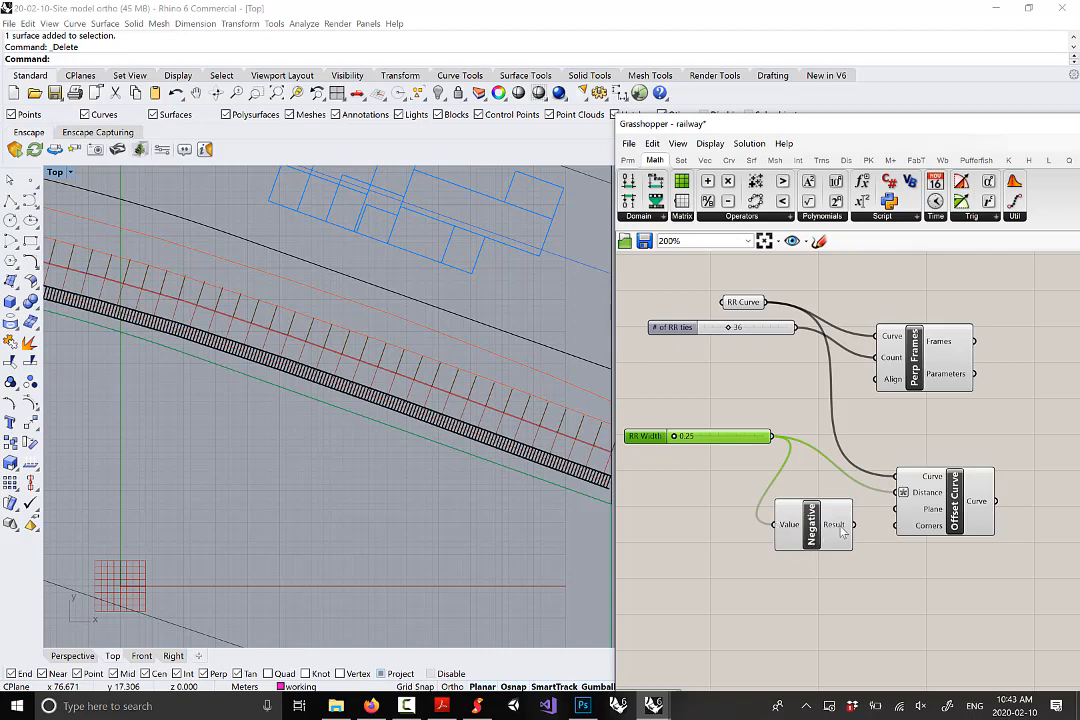
# Connect the Negative Result to the Offset Curve's Distance input as an additional source alongside RR Width
pyautogui.moveTo(843, 533)
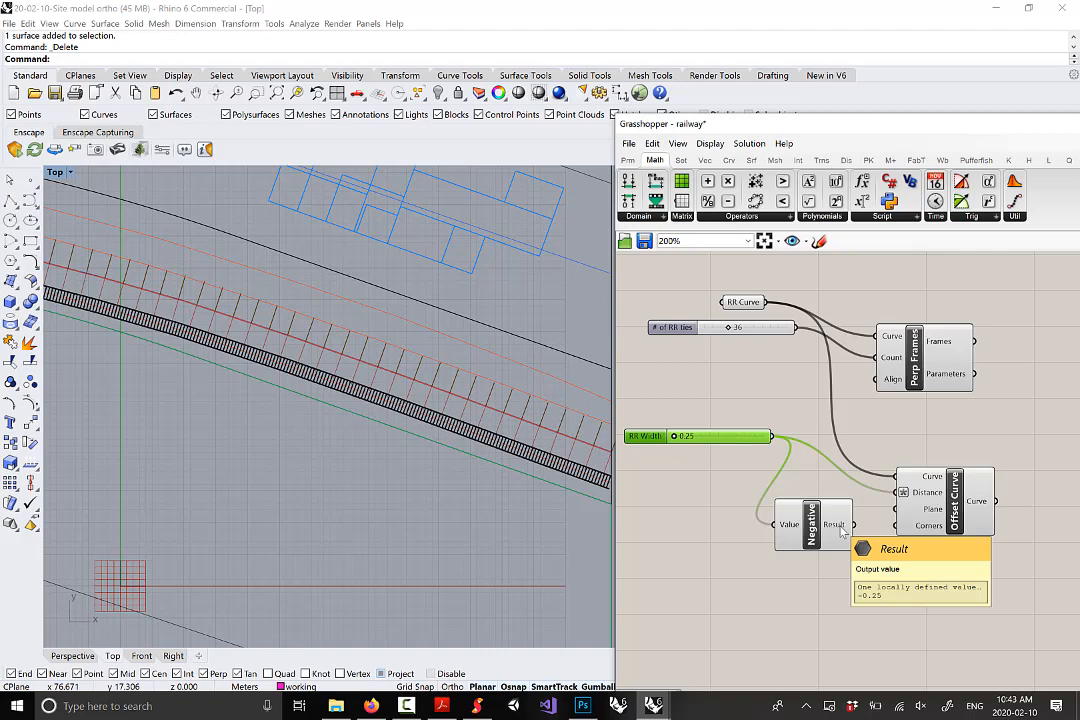
pyautogui.moveTo(852, 525); pyautogui.dragTo(955, 508)
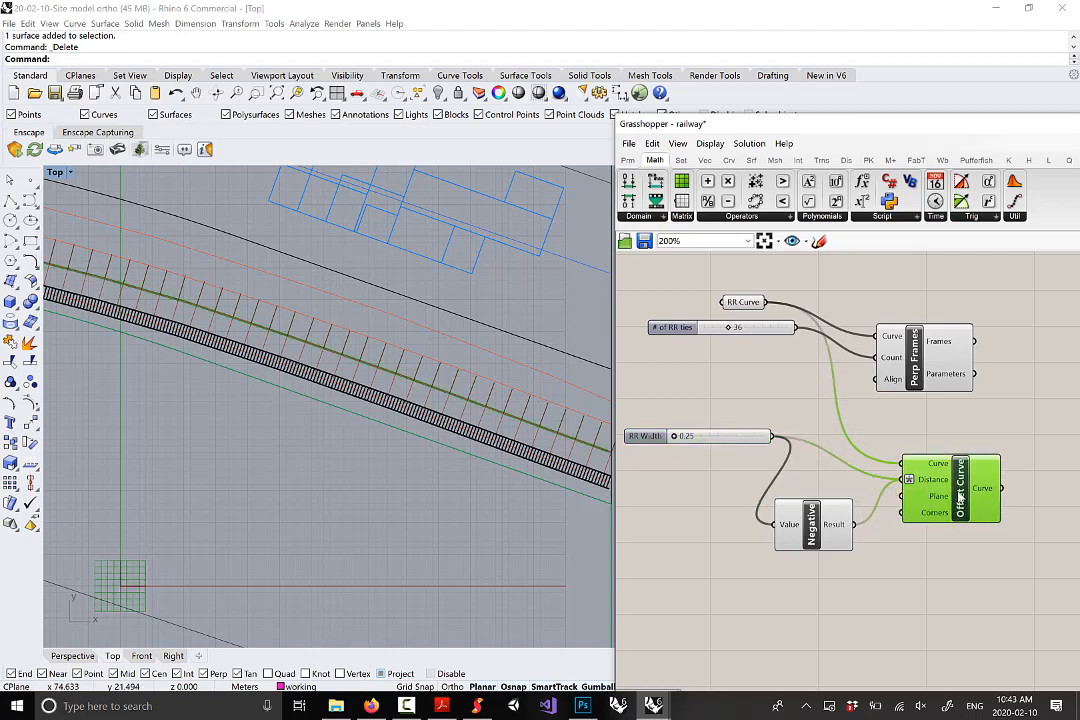
pyautogui.moveTo(936, 487)
# Raise the RR Width slider to try a wider offset and set it to 1.5
pyautogui.moveTo(690, 441)
pyautogui.scroll(1, 690, 441)
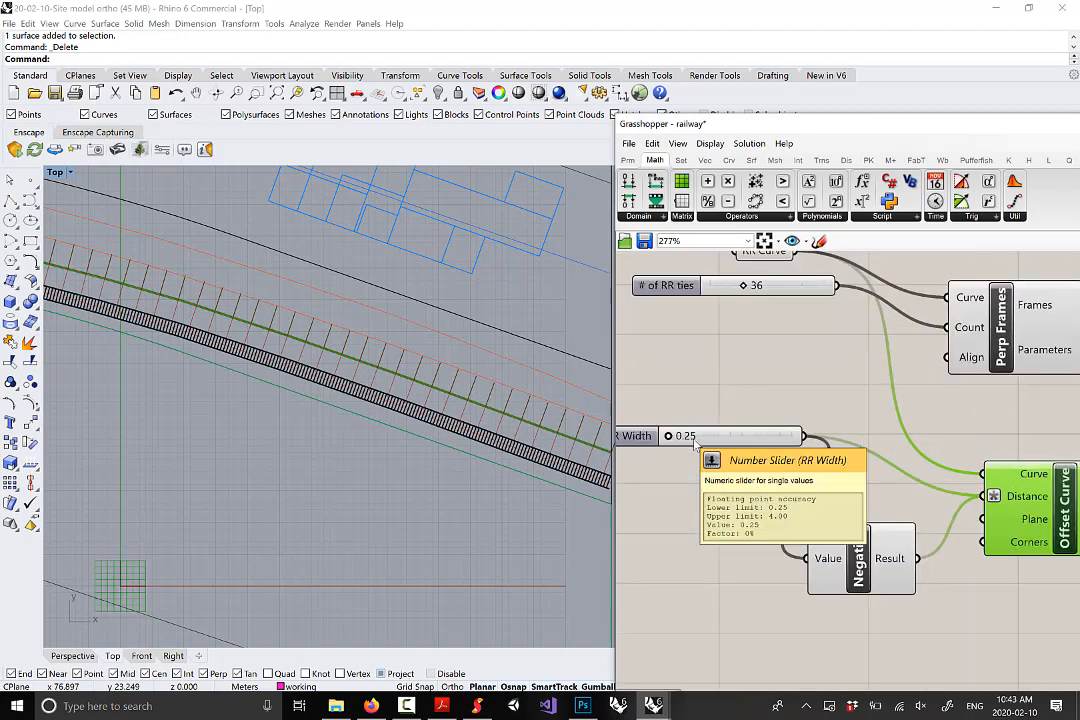
pyautogui.moveTo(673, 437); pyautogui.dragTo(747, 436)
pyautogui.doubleClick(750, 436)
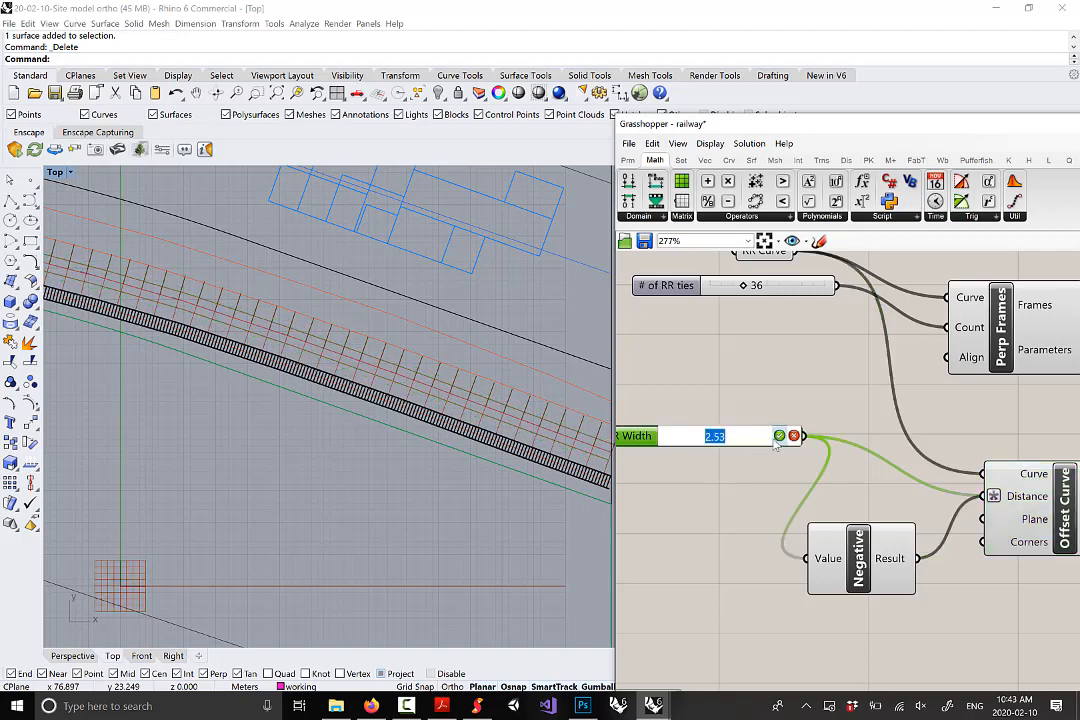
pyautogui.write('1.5')
pyautogui.press('Return')
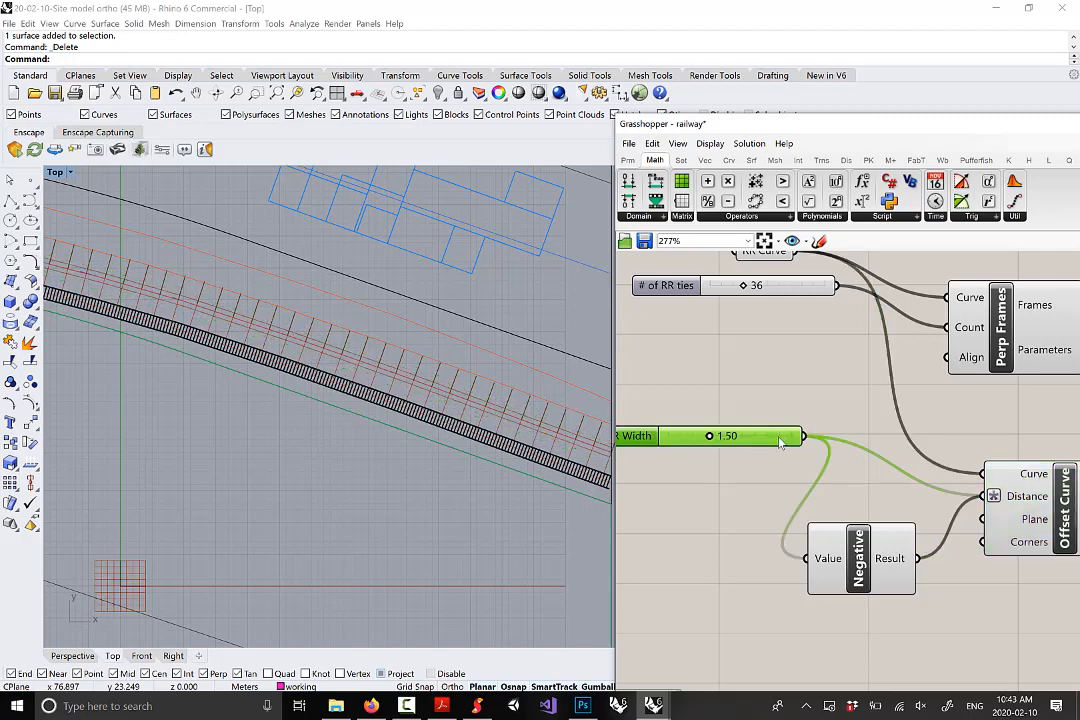
# Set the RR Width slider to 2
pyautogui.scroll(2, 600, 435)
pyautogui.doubleClick(757, 437)
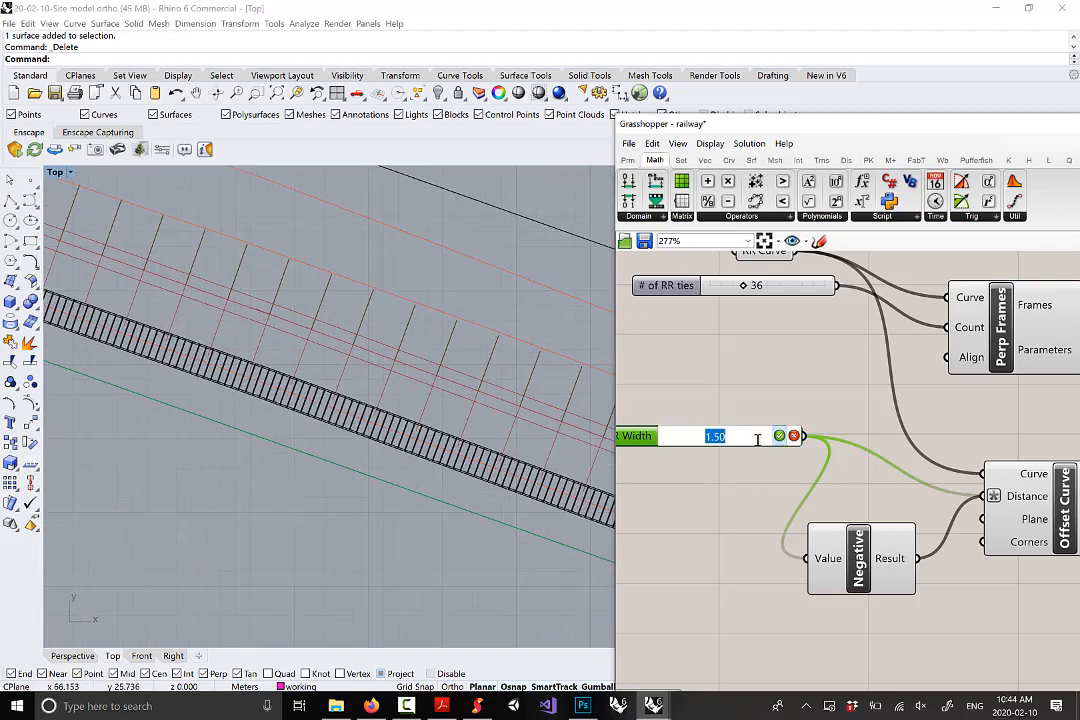
pyautogui.write('2')
pyautogui.press('Return')
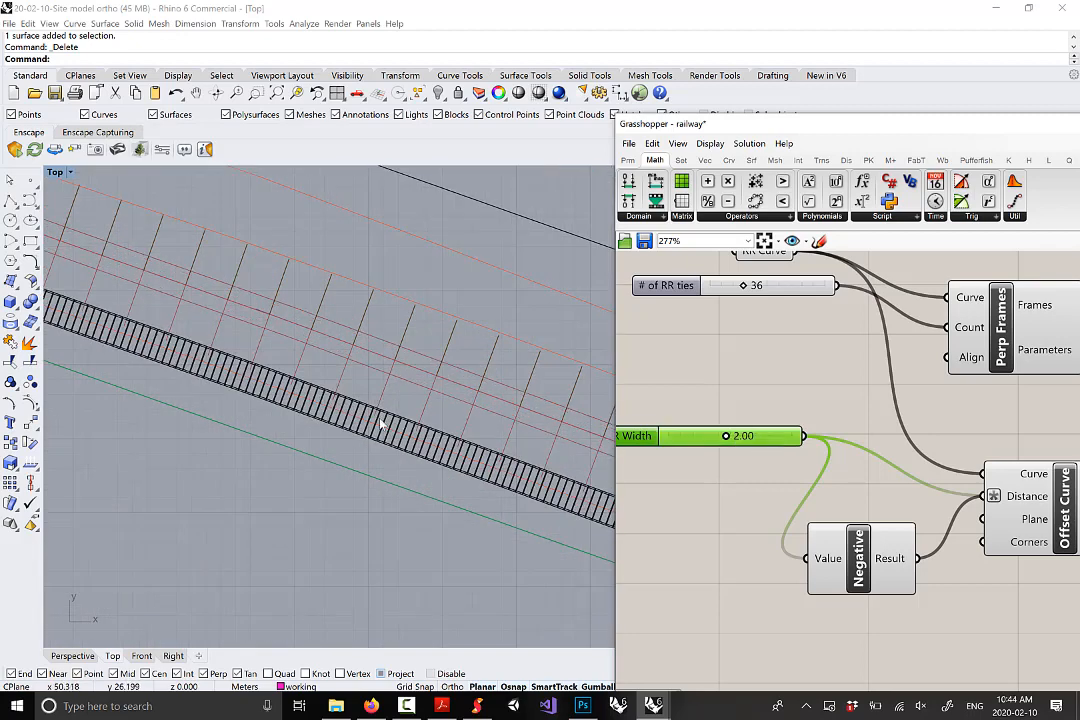
# Inspect the two offset rail curves along the whole railway in the Top view
pyautogui.scroll(-3, 430, 418)
pyautogui.scroll(4, 330, 380)
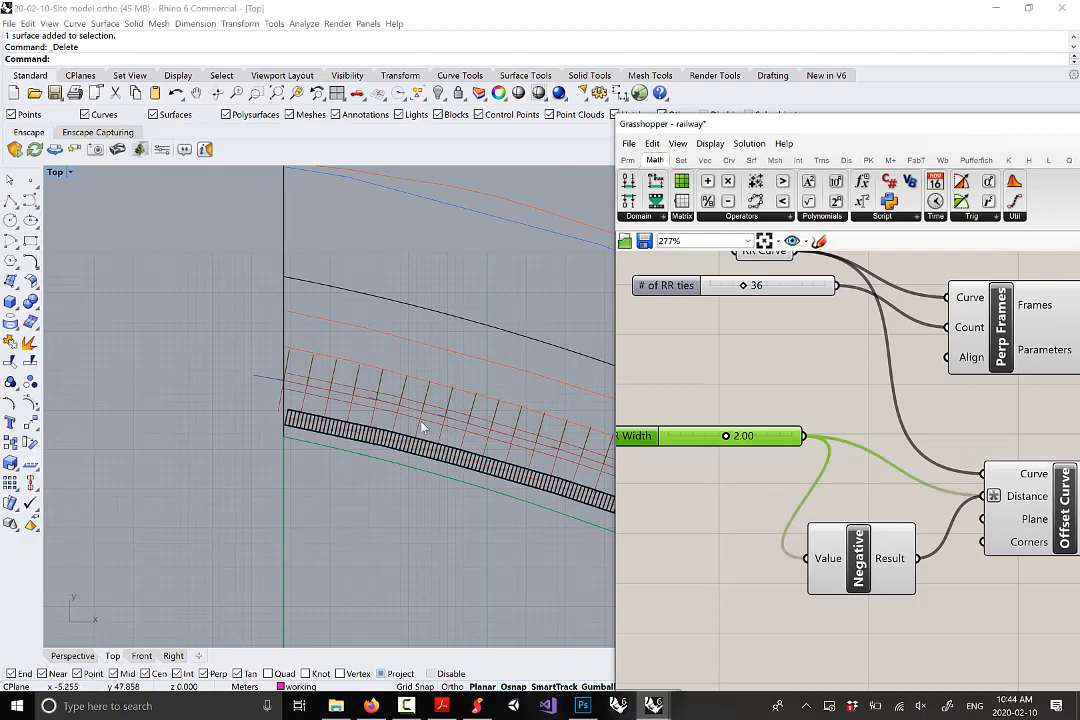
pyautogui.scroll(2, 520, 450)
pyautogui.scroll(-2, 558, 462)
pyautogui.scroll(-3, 400, 360)
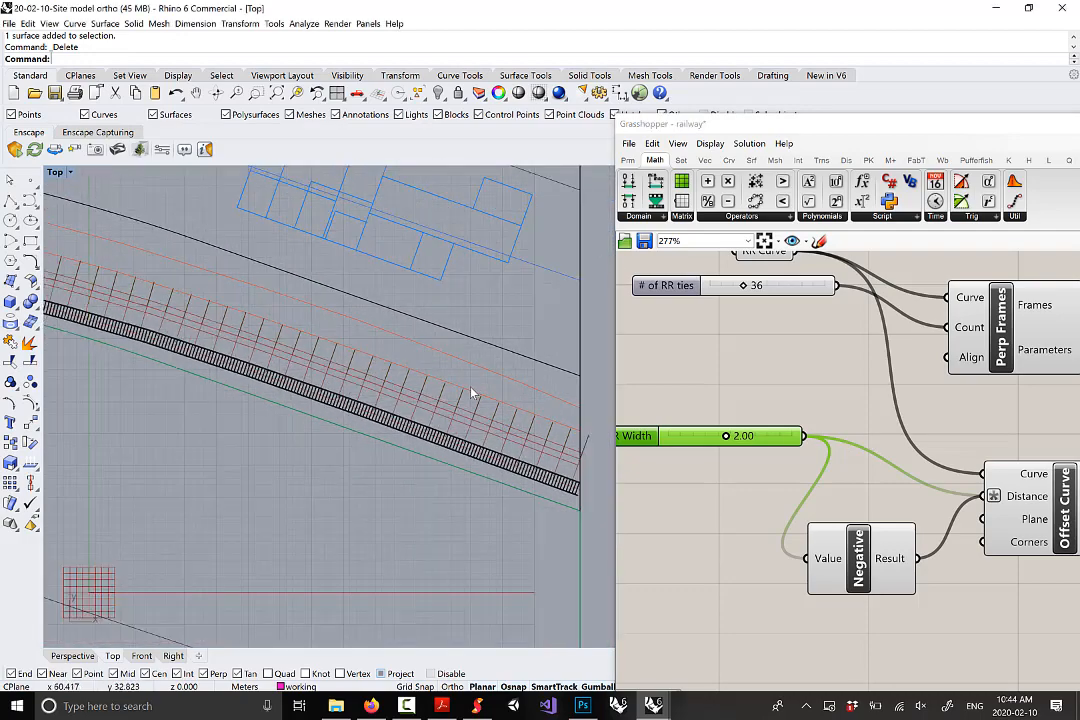
pyautogui.scroll(4, 260, 332)
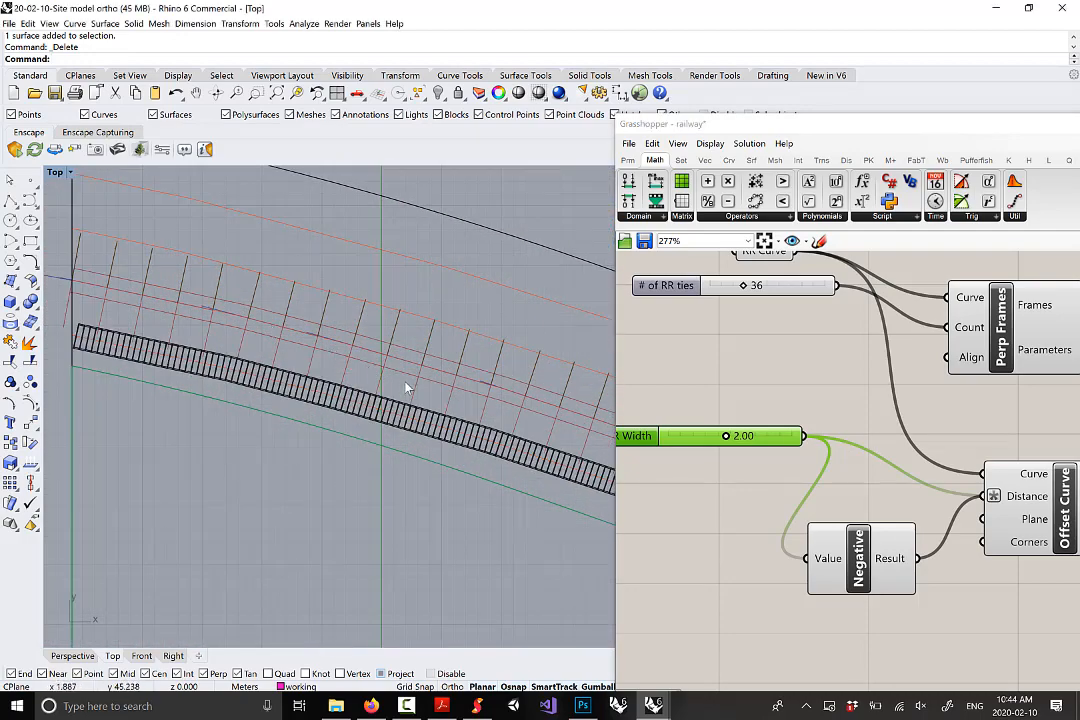
pyautogui.scroll(-2, 400, 395)
pyautogui.moveTo(396, 400); pyautogui.dragTo(262, 363, button='right')
pyautogui.moveTo(446, 412); pyautogui.dragTo(335, 388, button='right')
pyautogui.moveTo(415, 393); pyautogui.dragTo(379, 385, button='right')
pyautogui.moveTo(292, 360); pyautogui.dragTo(318, 375, button='right')
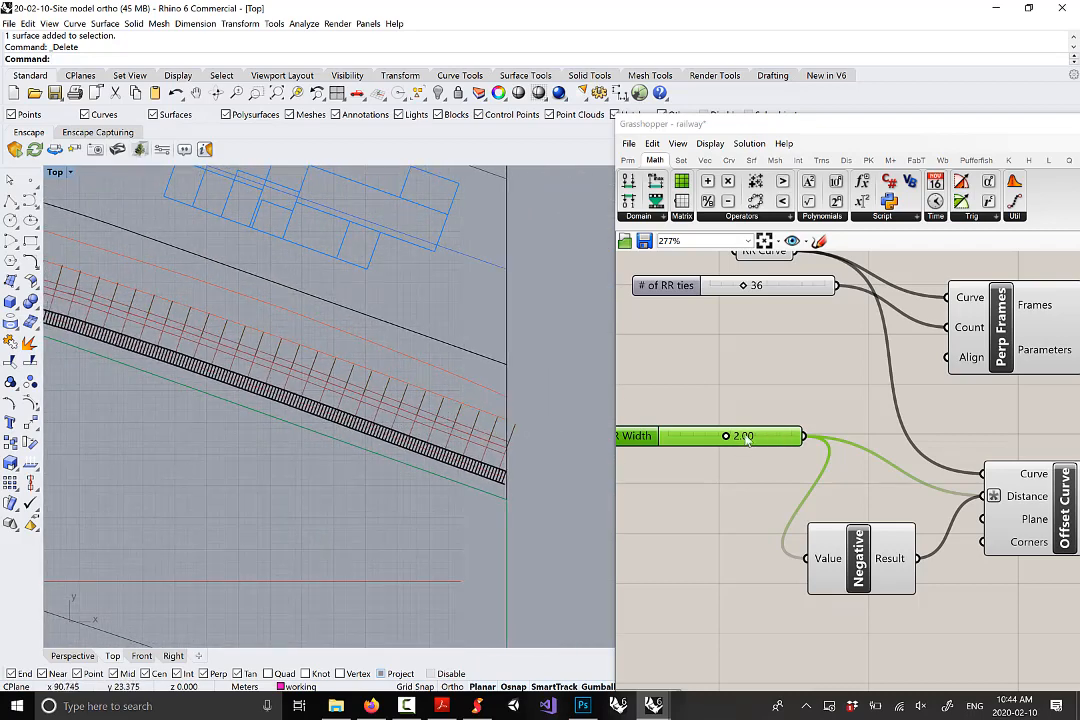
# Select the Offset Curve component to highlight its curves and examine them against the perpendicular frames and existing track
pyautogui.scroll(-5, 746, 440)
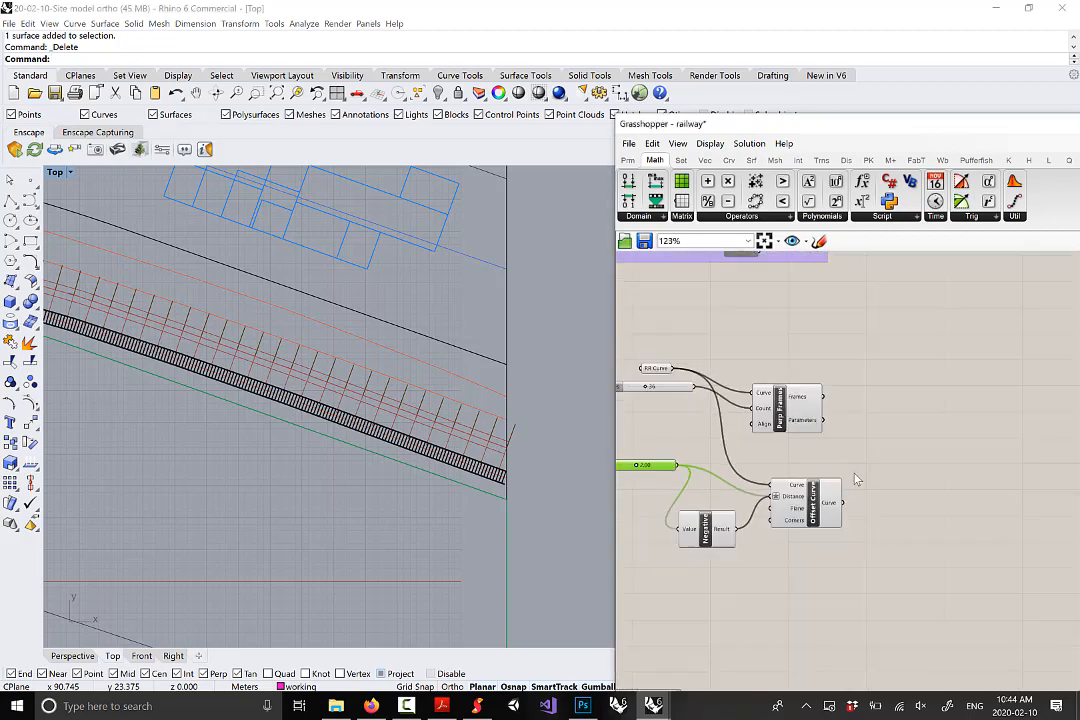
pyautogui.scroll(-2, 856, 480)
pyautogui.scroll(1, 492, 452)
pyautogui.click(822, 489)
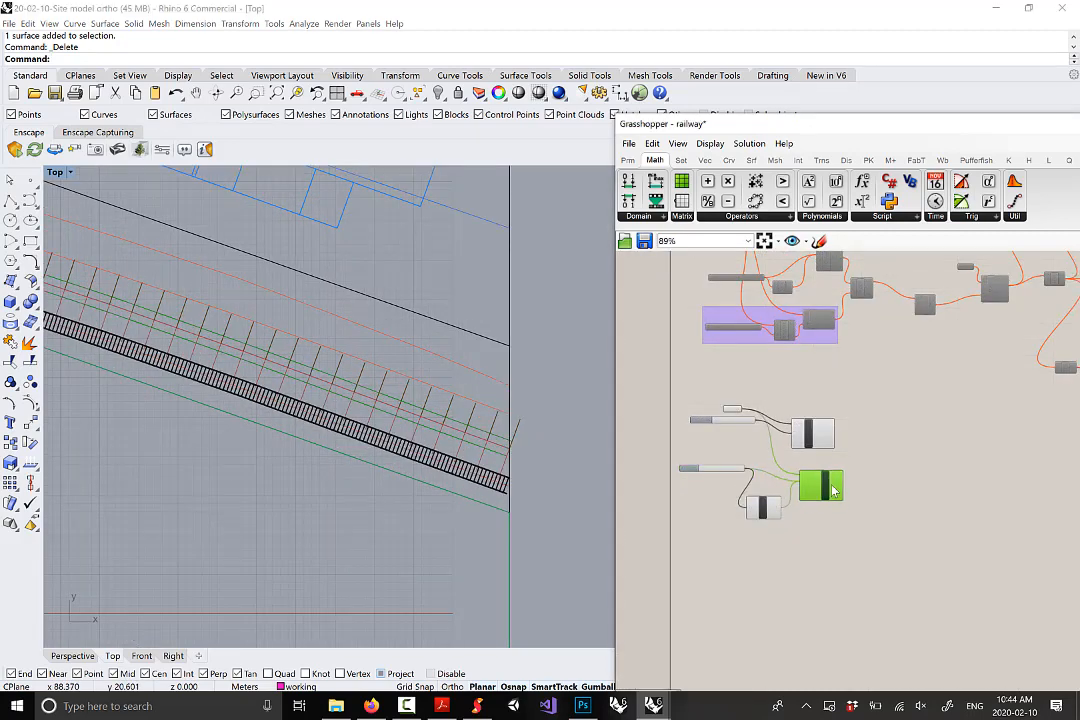
pyautogui.scroll(2, 856, 442)
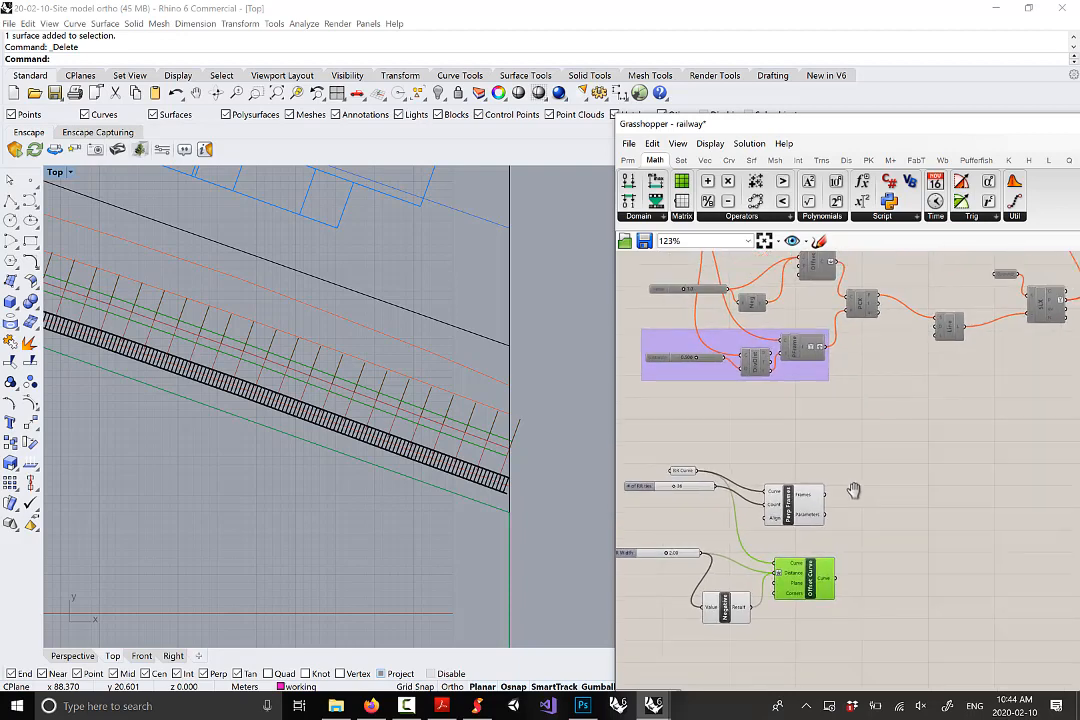
pyautogui.moveTo(860, 516); pyautogui.dragTo(961, 430, button='right')
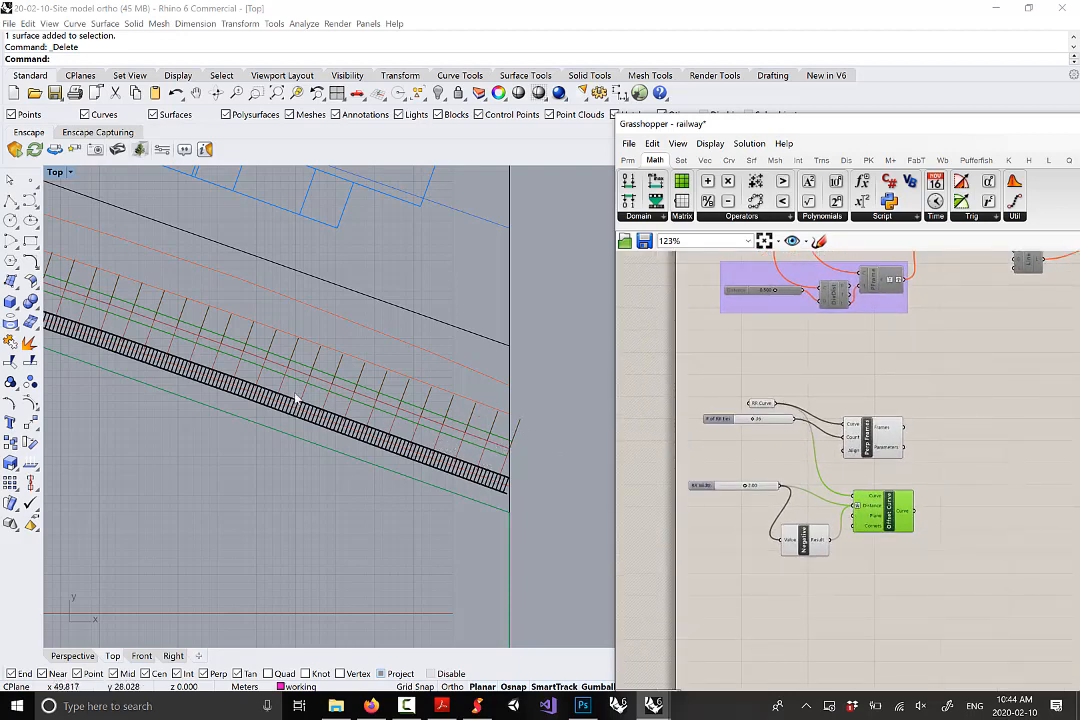
pyautogui.moveTo(295, 400); pyautogui.dragTo(197, 360, button='right')
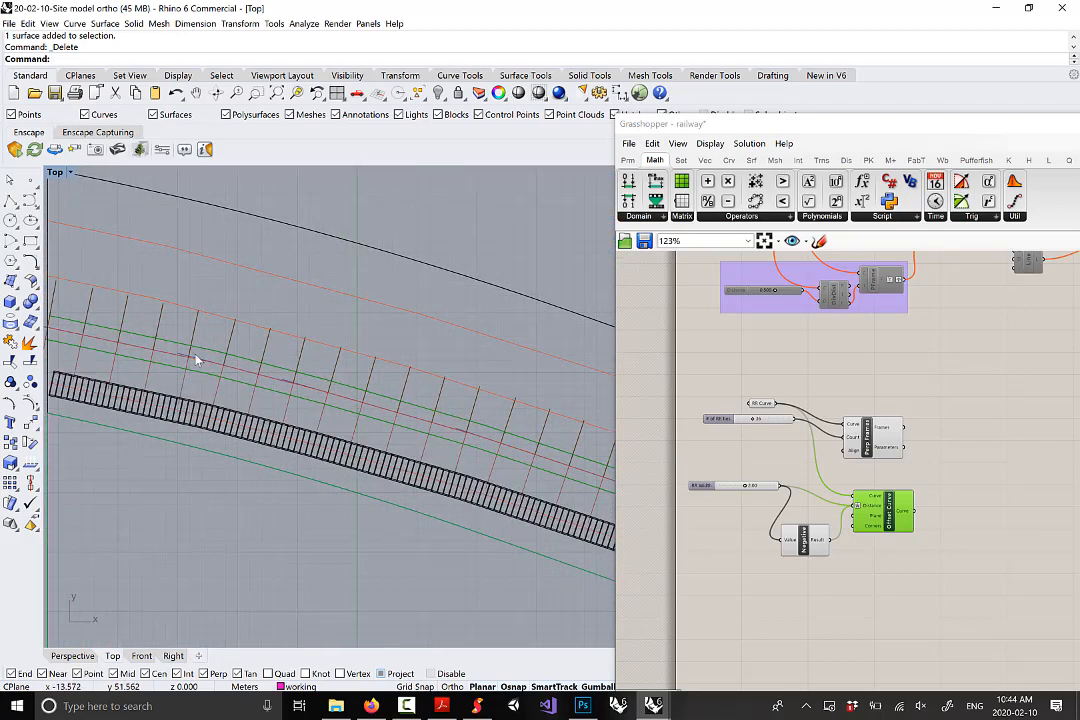
pyautogui.scroll(-3, 393, 470)
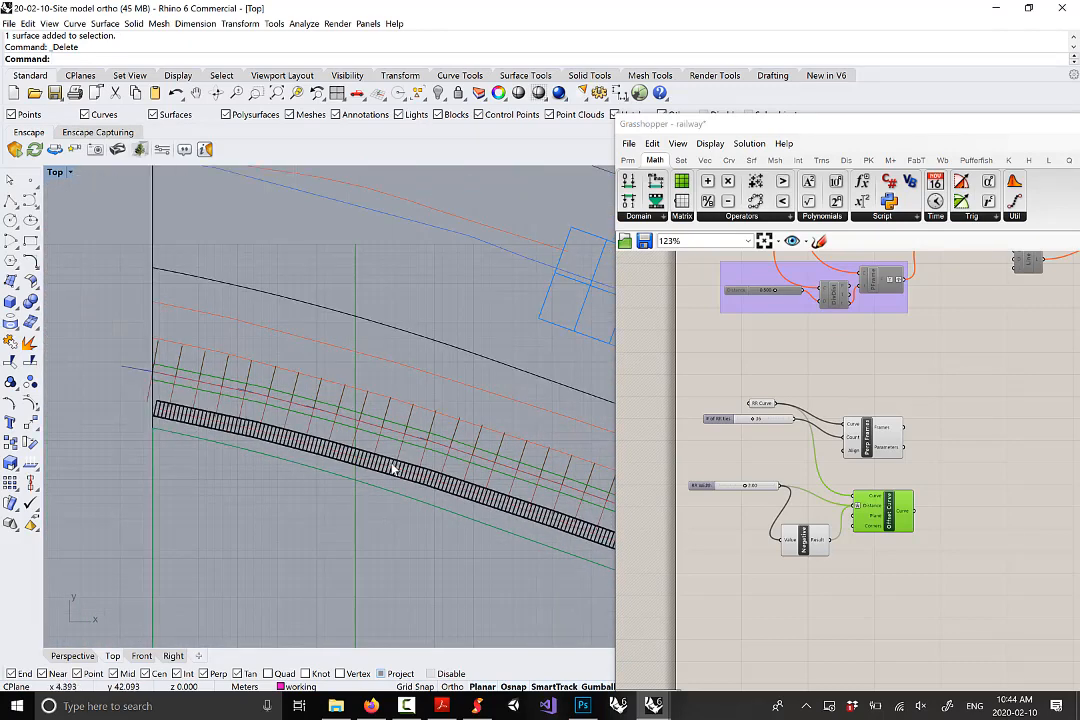
pyautogui.scroll(4, 390, 468)
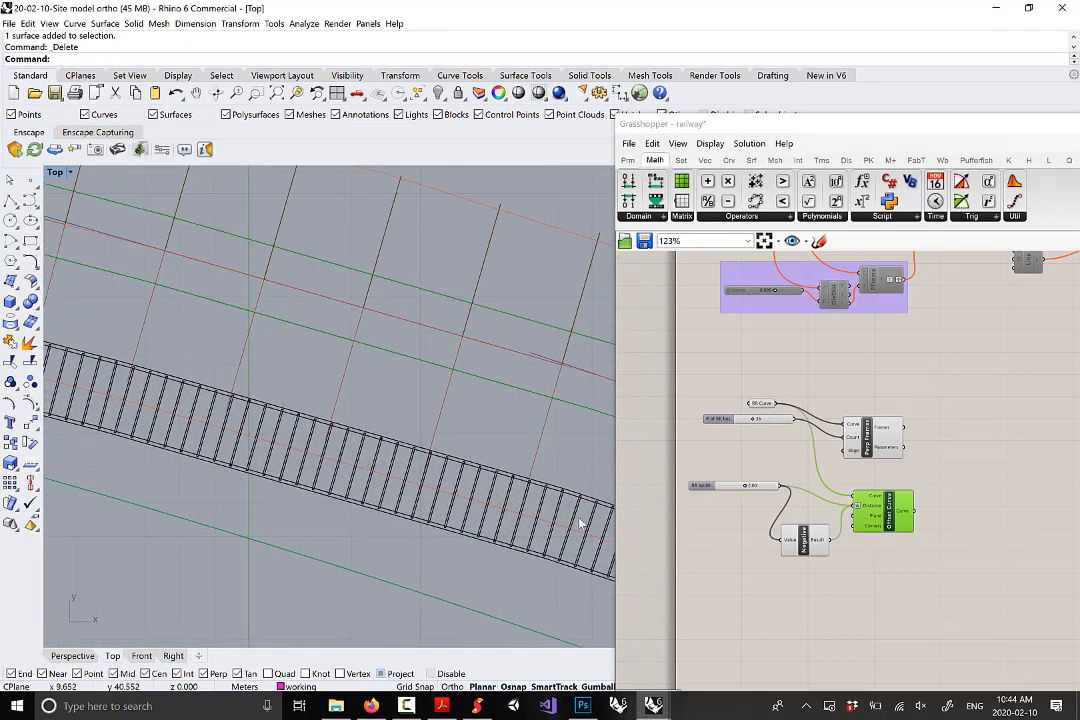
pyautogui.scroll(-5, 360, 435)
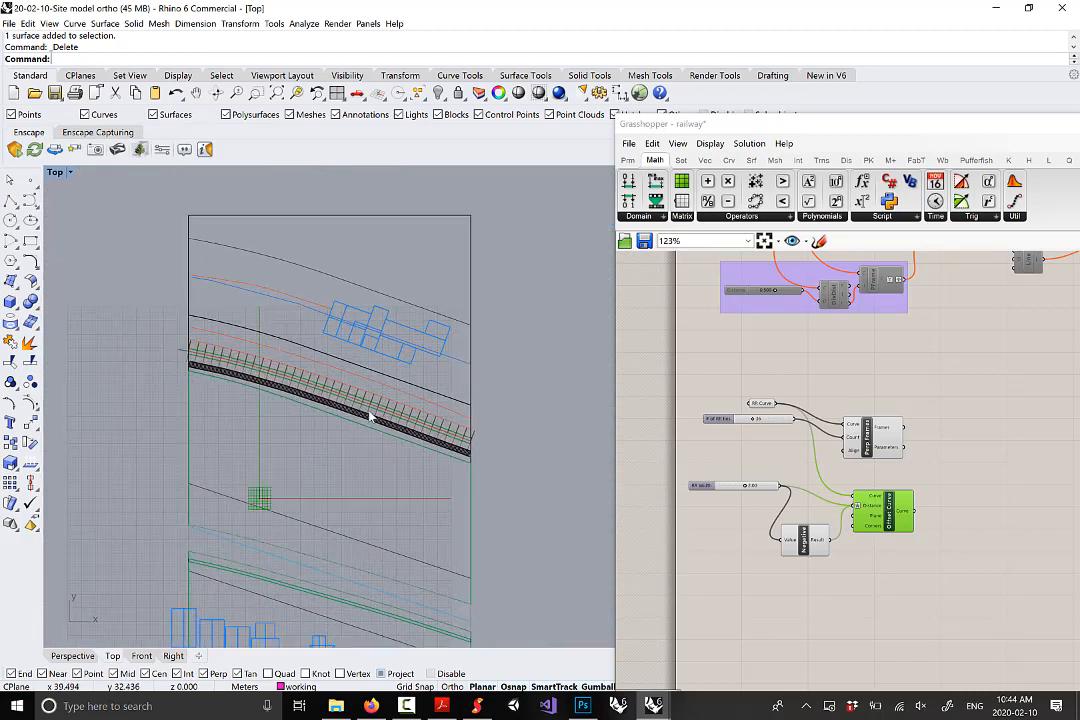
pyautogui.scroll(3, 370, 418)
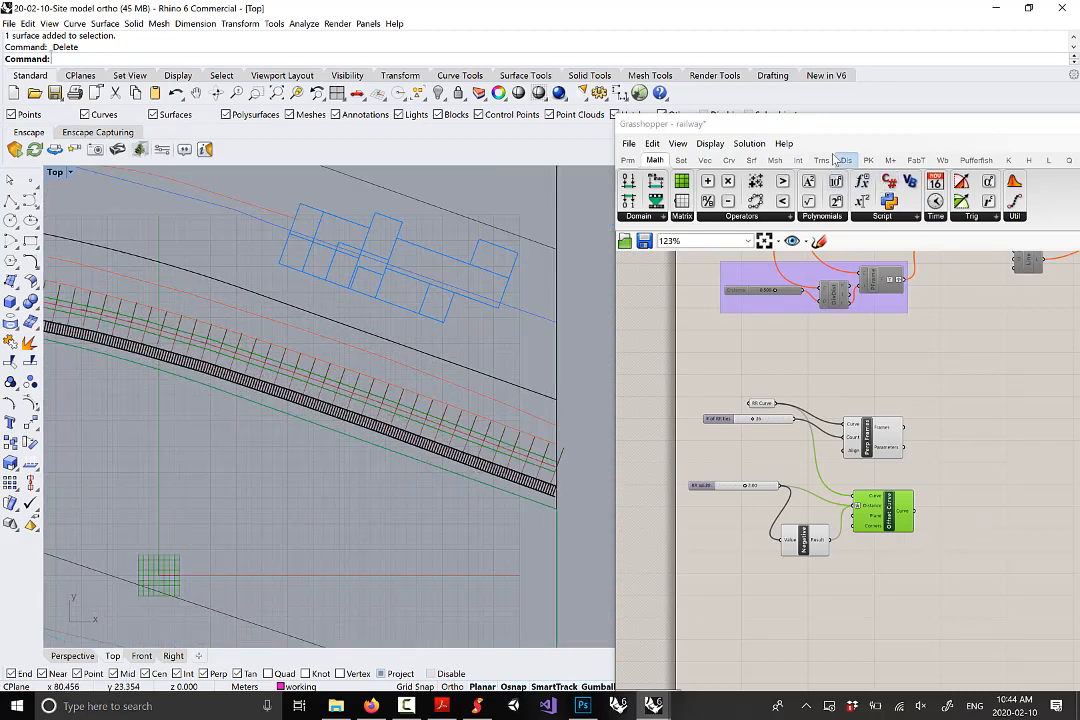
# Add a Curve | Plane intersection component and position it beside the Perp Frames and Offset Curve components
pyautogui.click(798, 160)
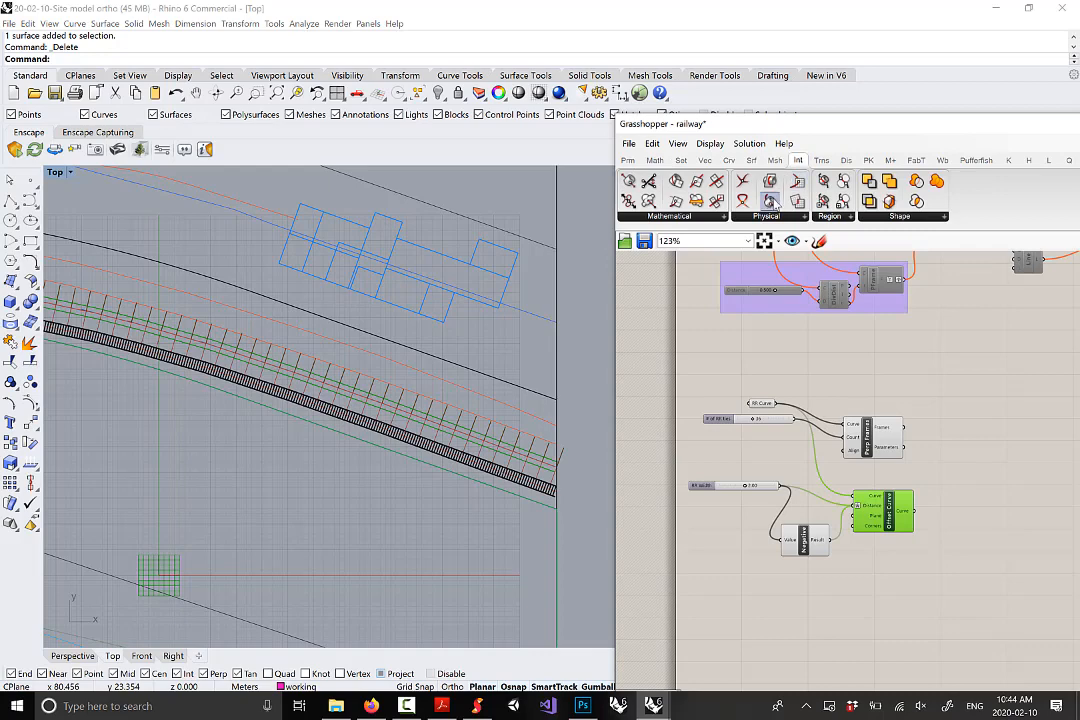
pyautogui.click(703, 219)
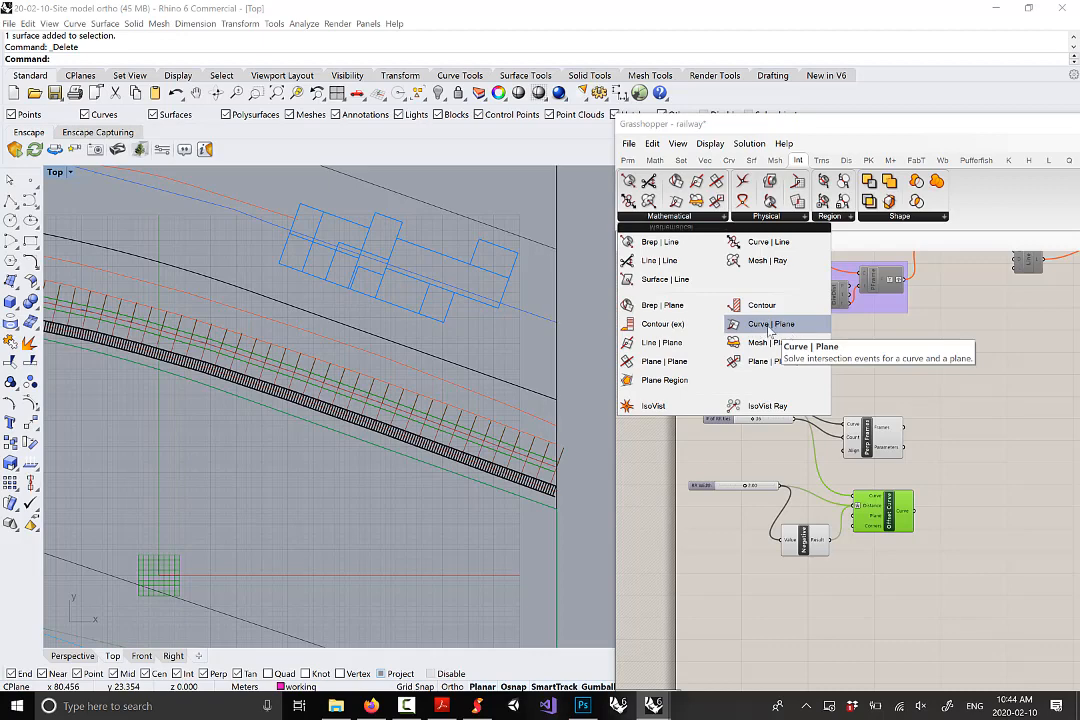
pyautogui.moveTo(771, 328); pyautogui.dragTo(976, 478)
pyautogui.scroll(3, 916, 451)
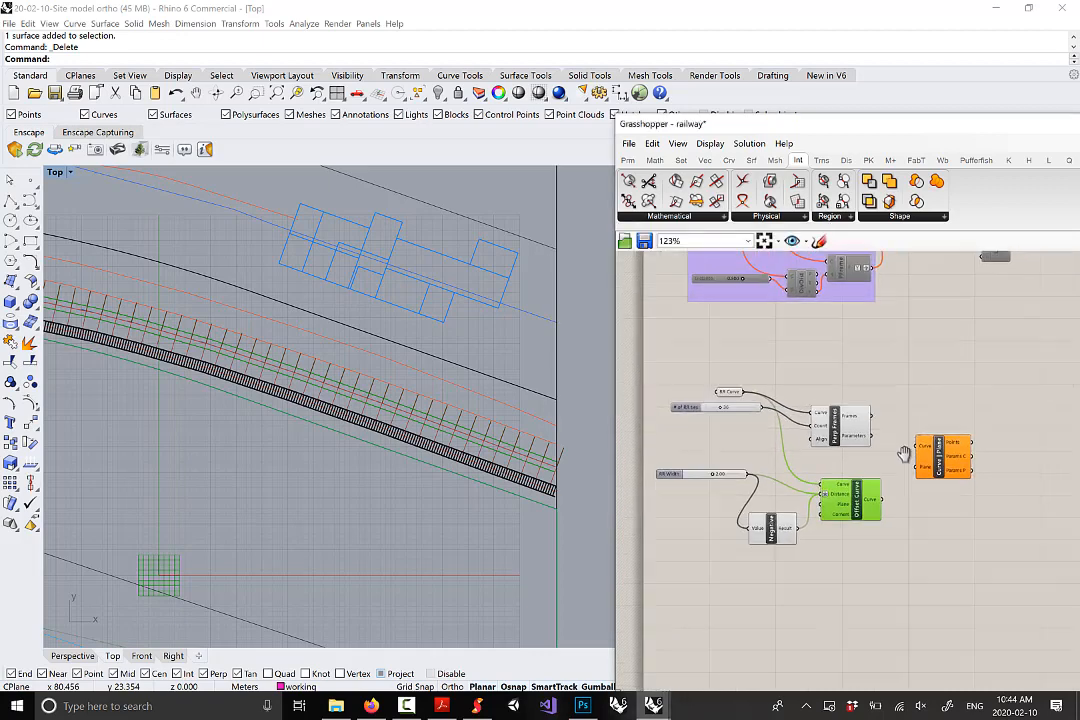
pyautogui.click(825, 428)
pyautogui.moveTo(825, 428); pyautogui.dragTo(838, 430)
pyautogui.moveTo(837, 522); pyautogui.dragTo(833, 515)
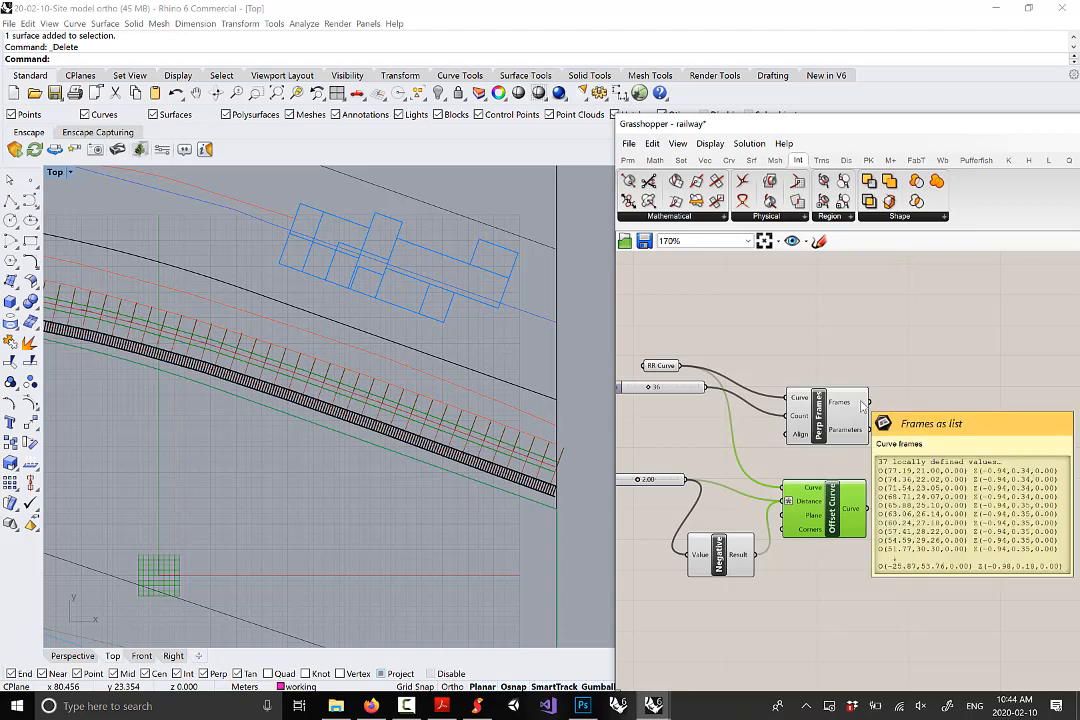
pyautogui.moveTo(892, 463); pyautogui.dragTo(795, 439, button='right')
pyautogui.scroll(1, 778, 410)
pyautogui.scroll(2, 508, 470)
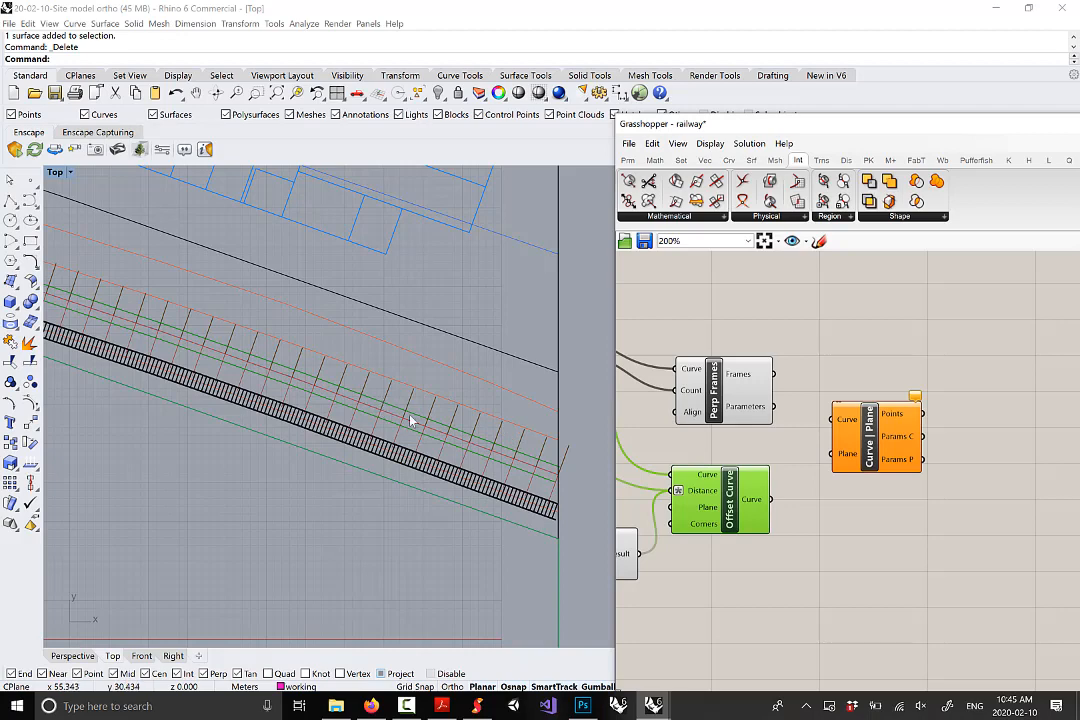
pyautogui.moveTo(754, 378)
pyautogui.click(873, 441)
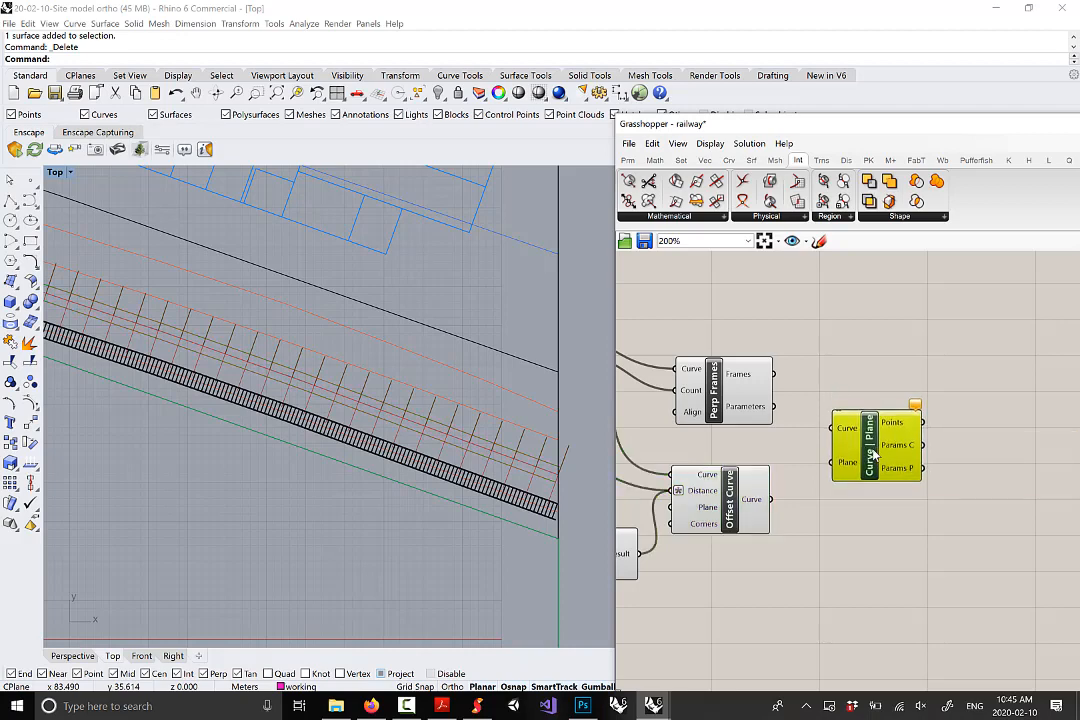
pyautogui.moveTo(873, 441)
pyautogui.mouseDown()
pyautogui.moveTo(890, 432)
pyautogui.moveTo(868, 438)
pyautogui.mouseUp()
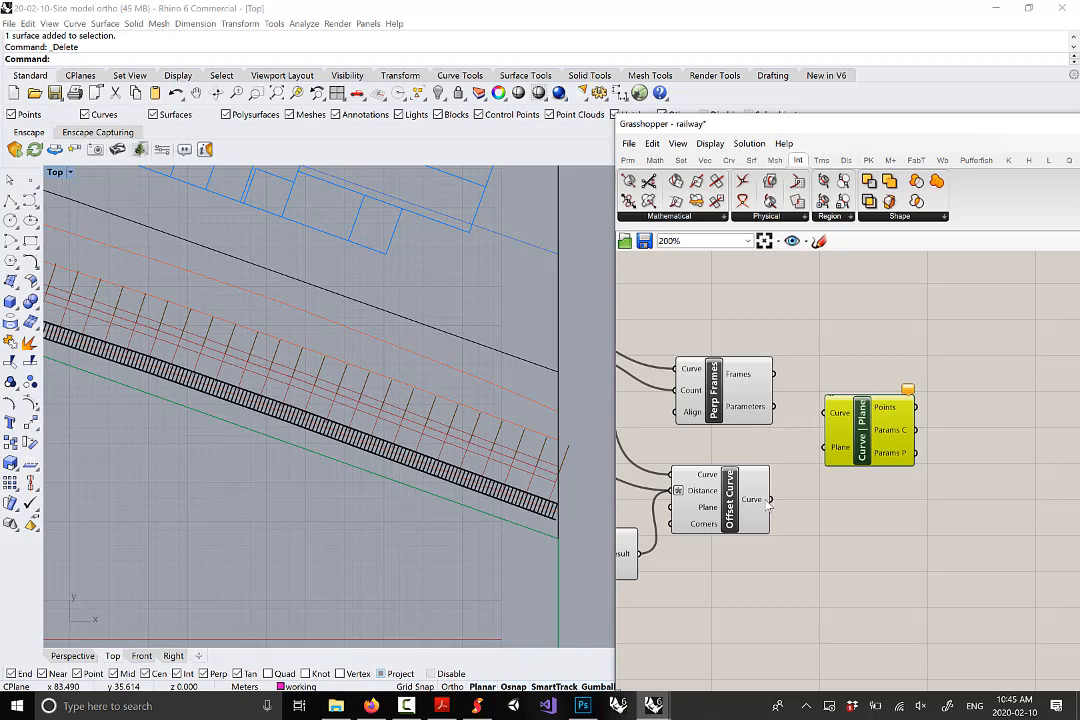
# Highlight the perpendicular frames in the model and compare them with the railway drawing in Sketchable before returning to Grasshopper
pyautogui.click(735, 368)
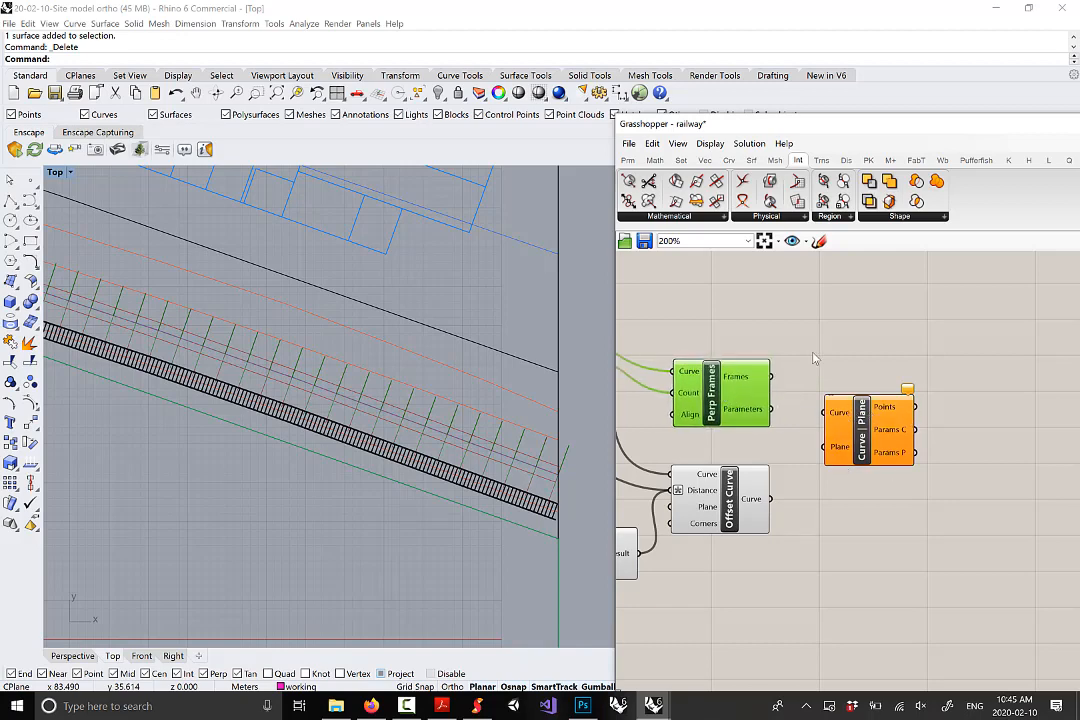
pyautogui.click(477, 706)
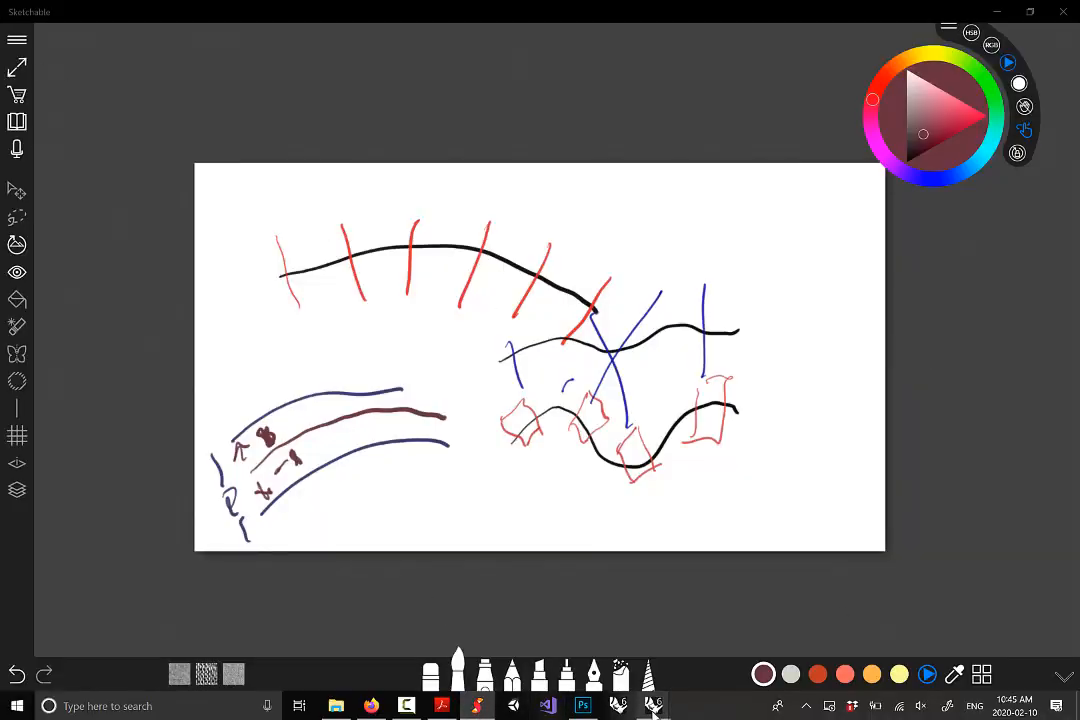
pyautogui.moveTo(651, 704)
pyautogui.click(715, 656)
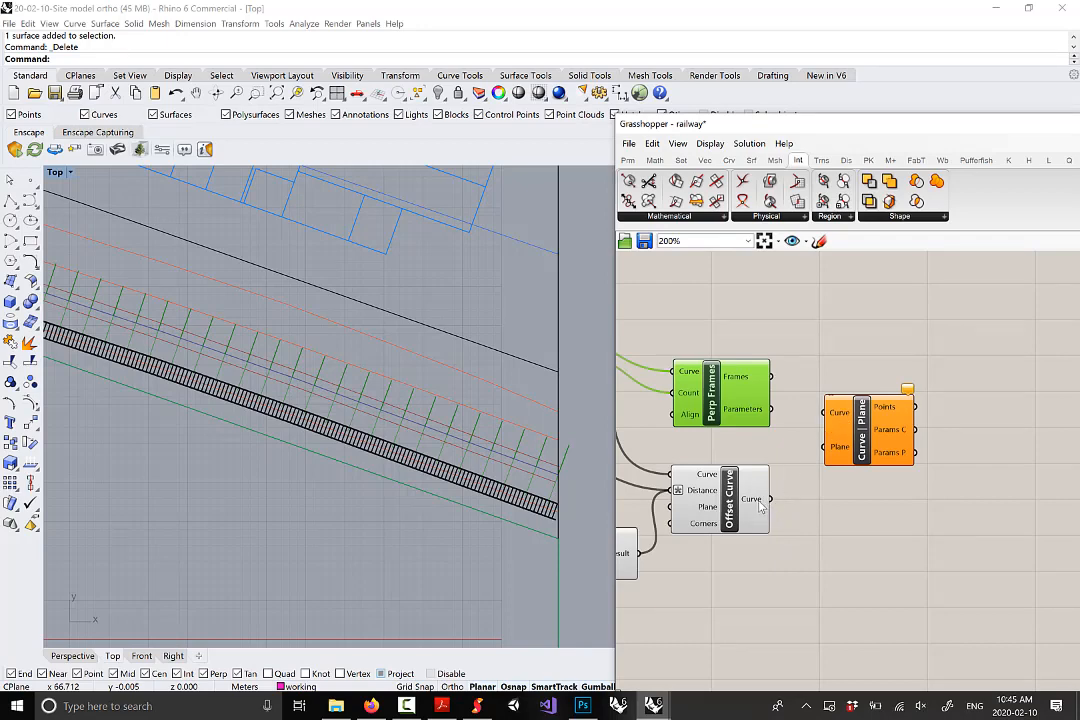
# Connect the Offset Curve output to Curve and the Perp Frames' Frames output to Plane on the Curve | Plane component
pyautogui.moveTo(760, 507)
pyautogui.moveTo(763, 503); pyautogui.dragTo(830, 430)
pyautogui.moveTo(770, 380); pyautogui.dragTo(884, 438)
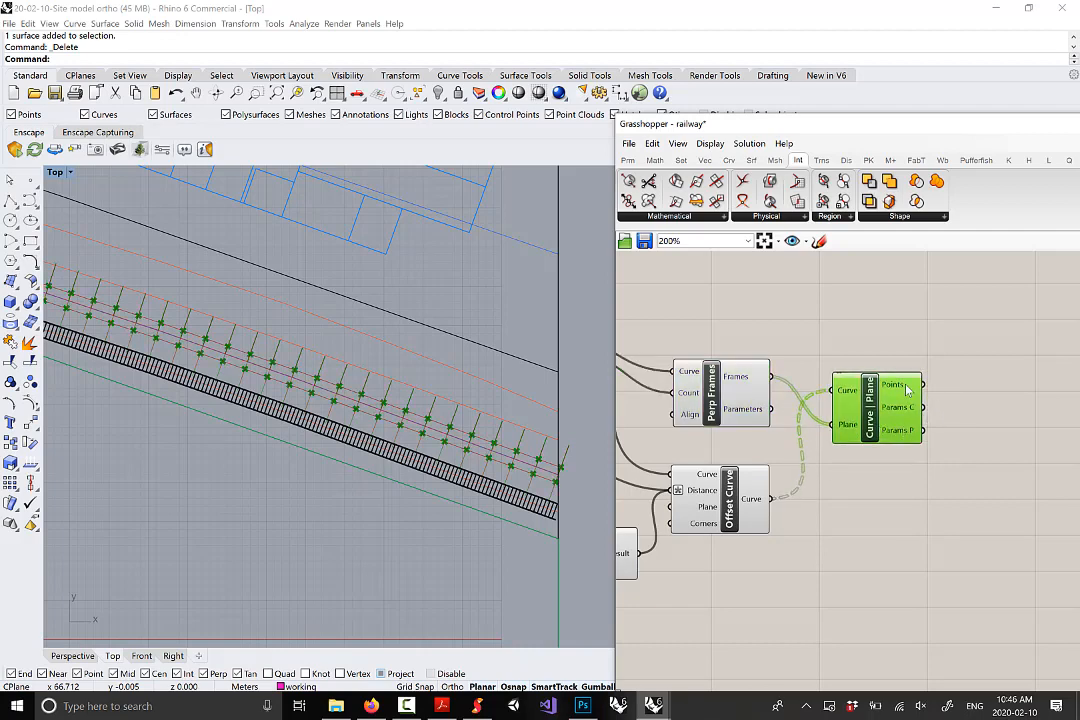
pyautogui.moveTo(907, 390)
# Add a PolyLine component and connect the Points output of Curve | Plane to its Vertices input
pyautogui.click(729, 161)
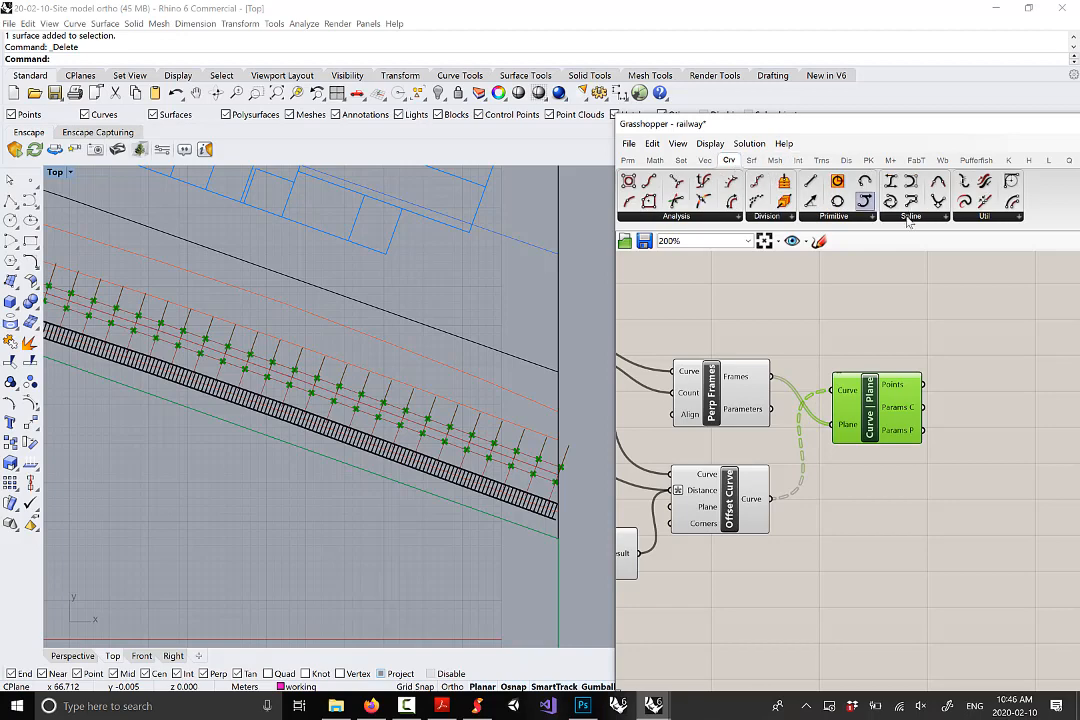
pyautogui.click(910, 216)
pyautogui.click(918, 298)
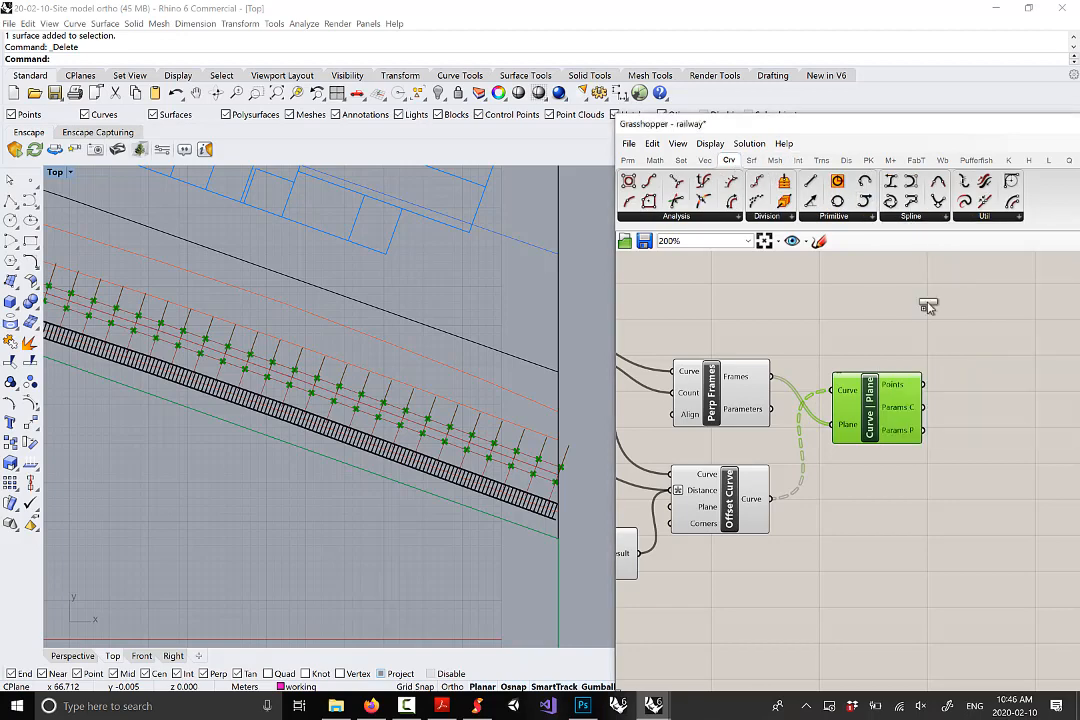
pyautogui.click(1005, 330)
pyautogui.moveTo(921, 384); pyautogui.dragTo(985, 325)
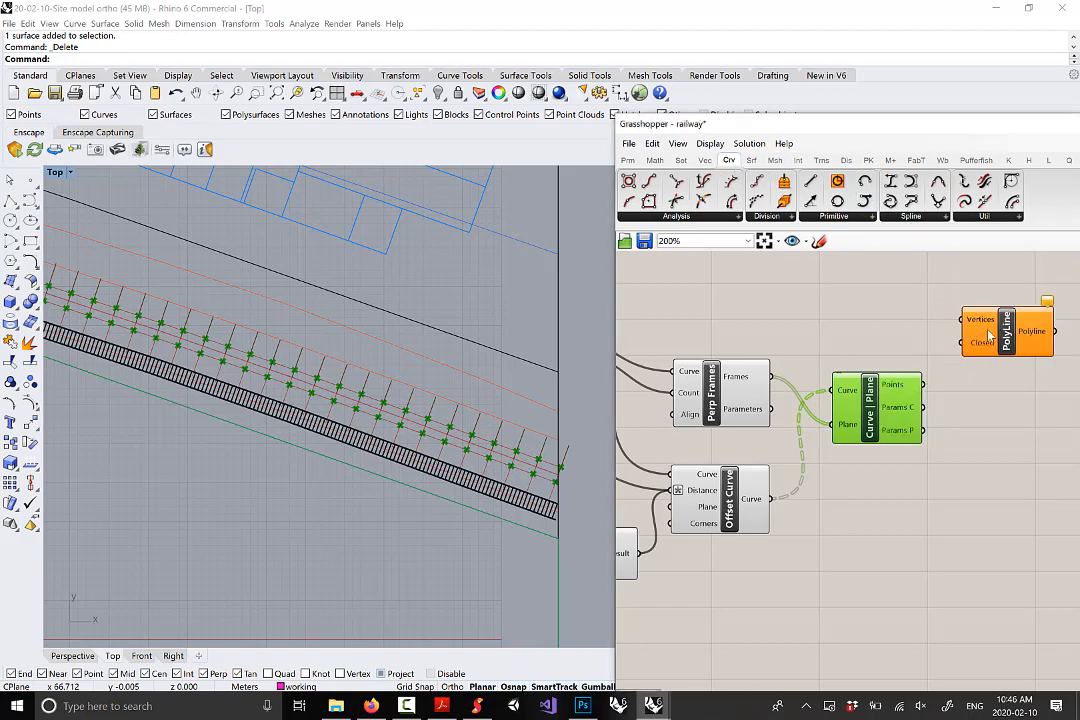
pyautogui.moveTo(928, 385); pyautogui.dragTo(990, 332)
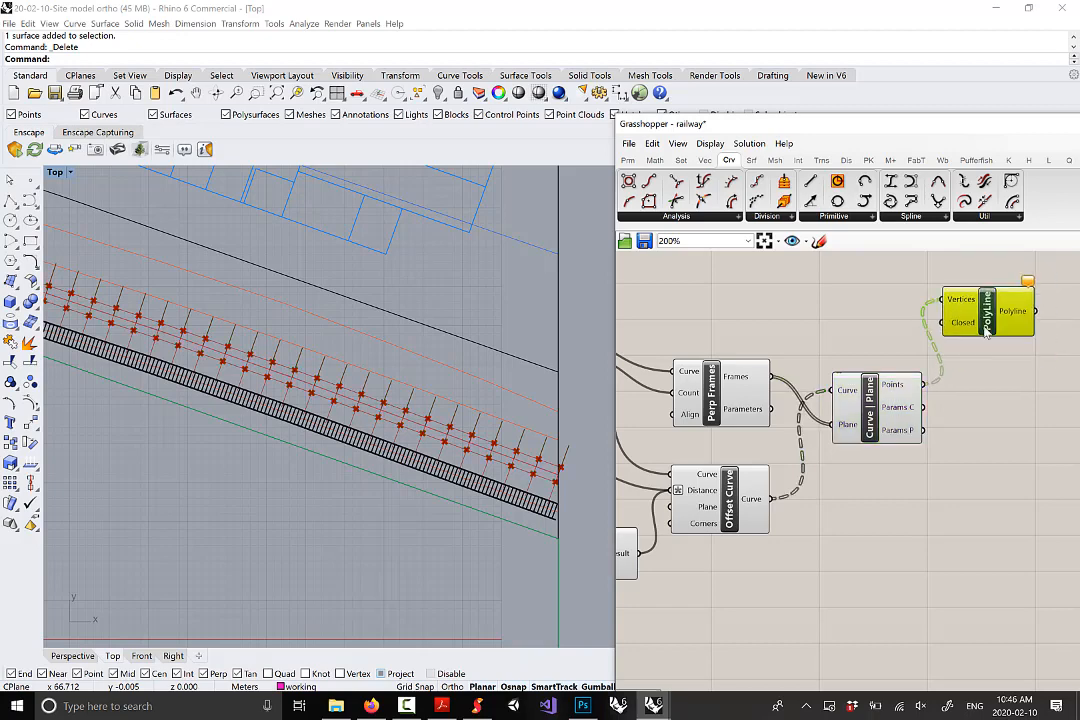
# Lock the solver and flatten the Curve input of the Curve | Plane component
pyautogui.moveTo(872, 516); pyautogui.dragTo(865, 530, button='right')
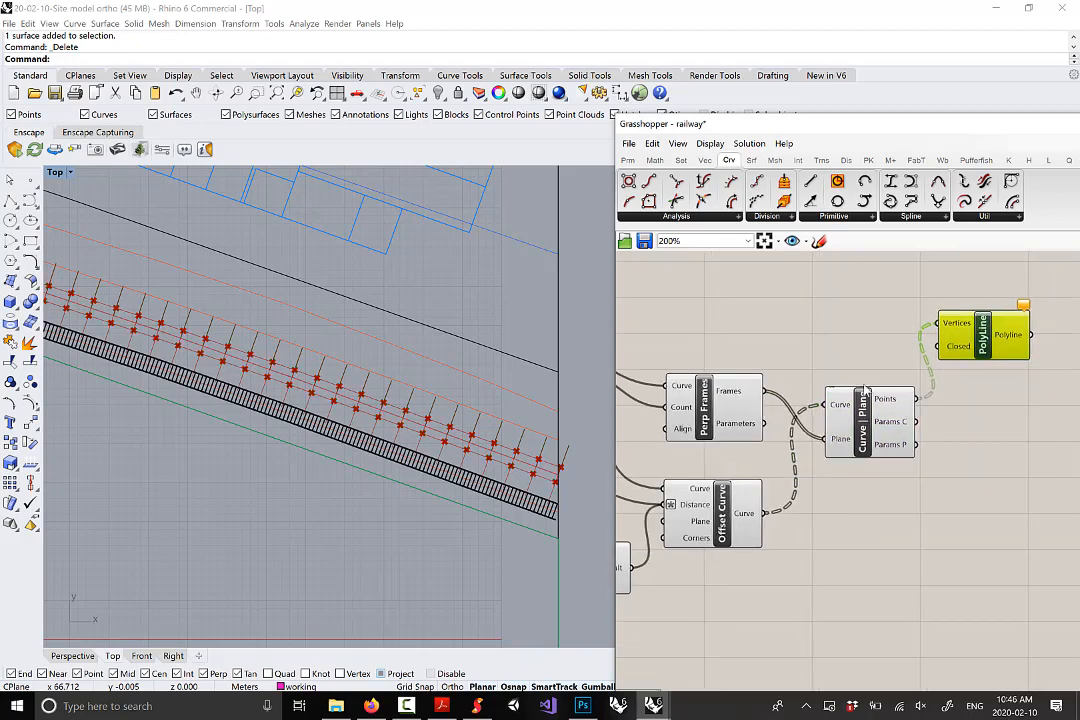
pyautogui.rightClick(858, 311)
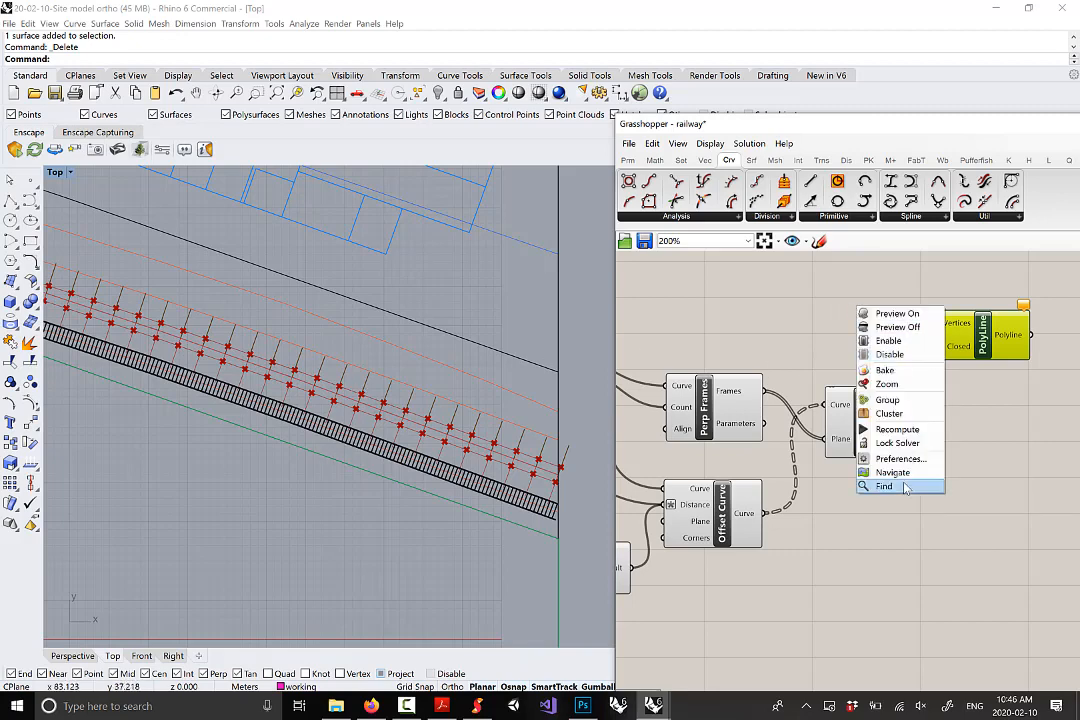
pyautogui.click(905, 446)
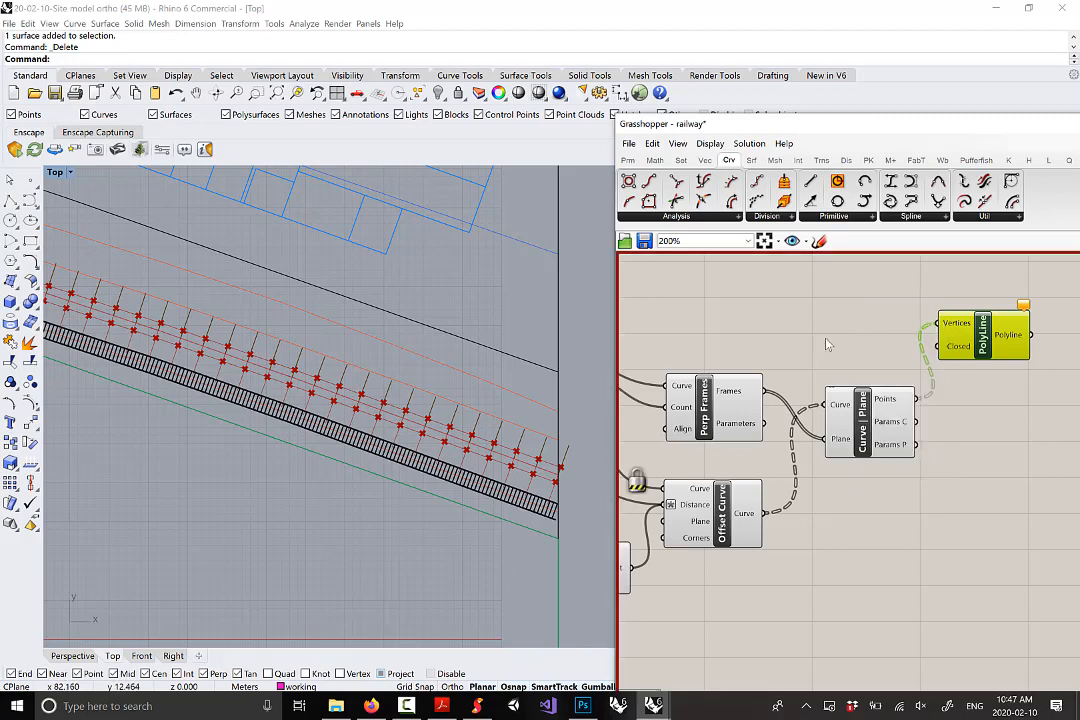
pyautogui.rightClick(833, 408)
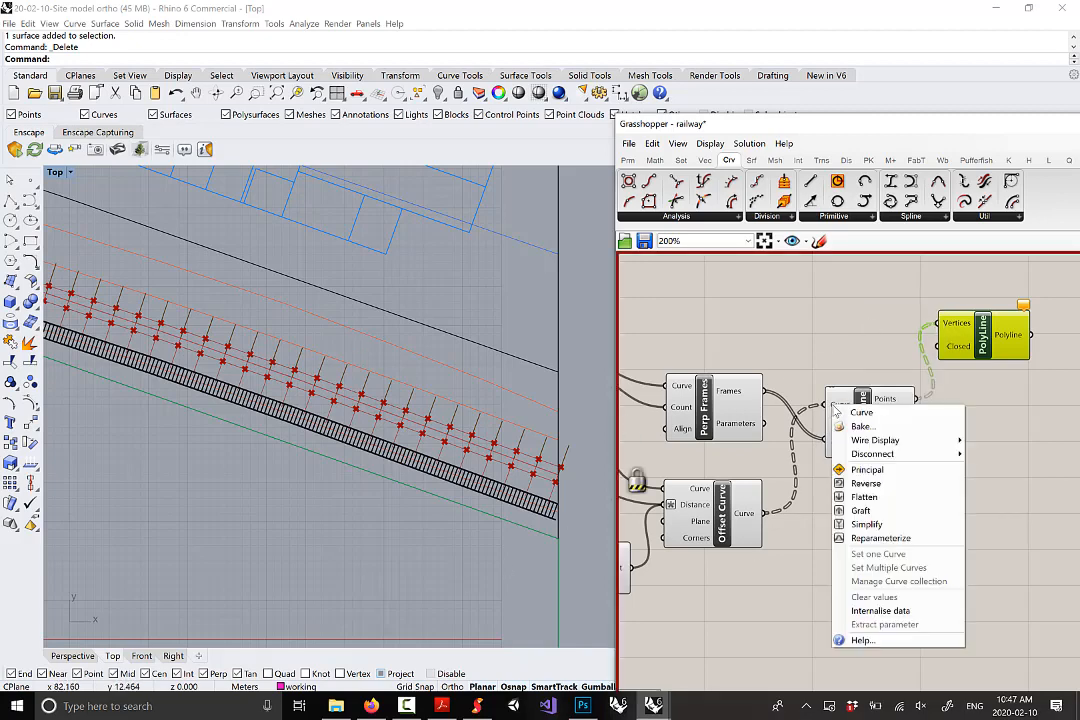
pyautogui.click(858, 494)
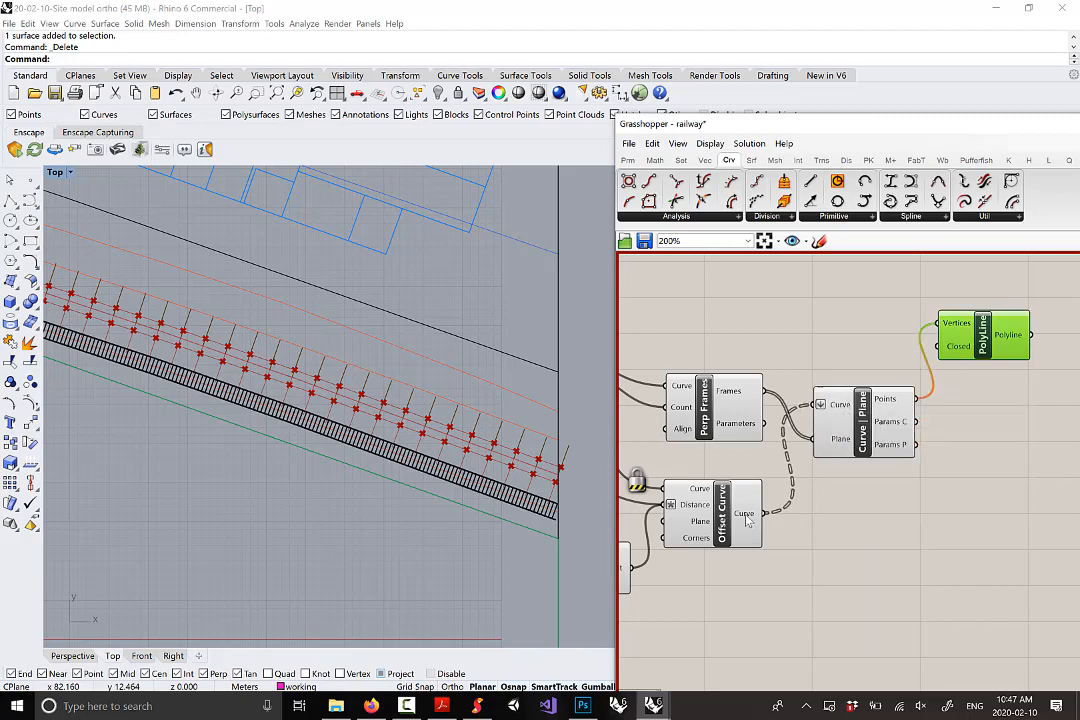
# Graft the Plane input of the Curve | Plane component and unlock the solver
pyautogui.rightClick(823, 444)
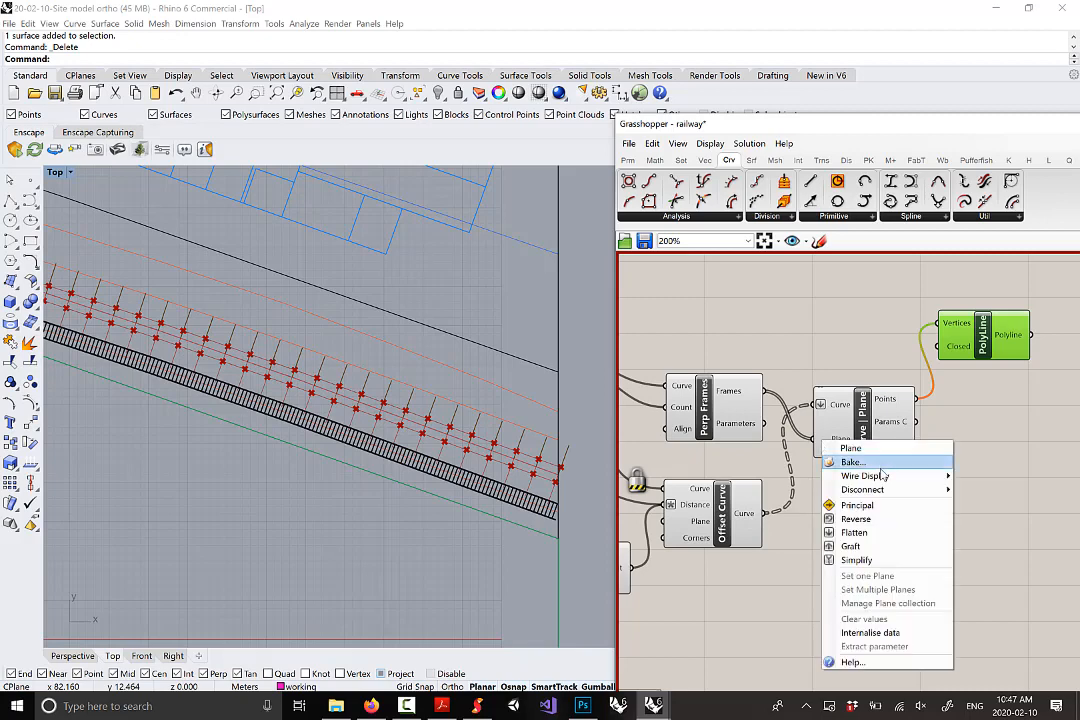
pyautogui.click(858, 546)
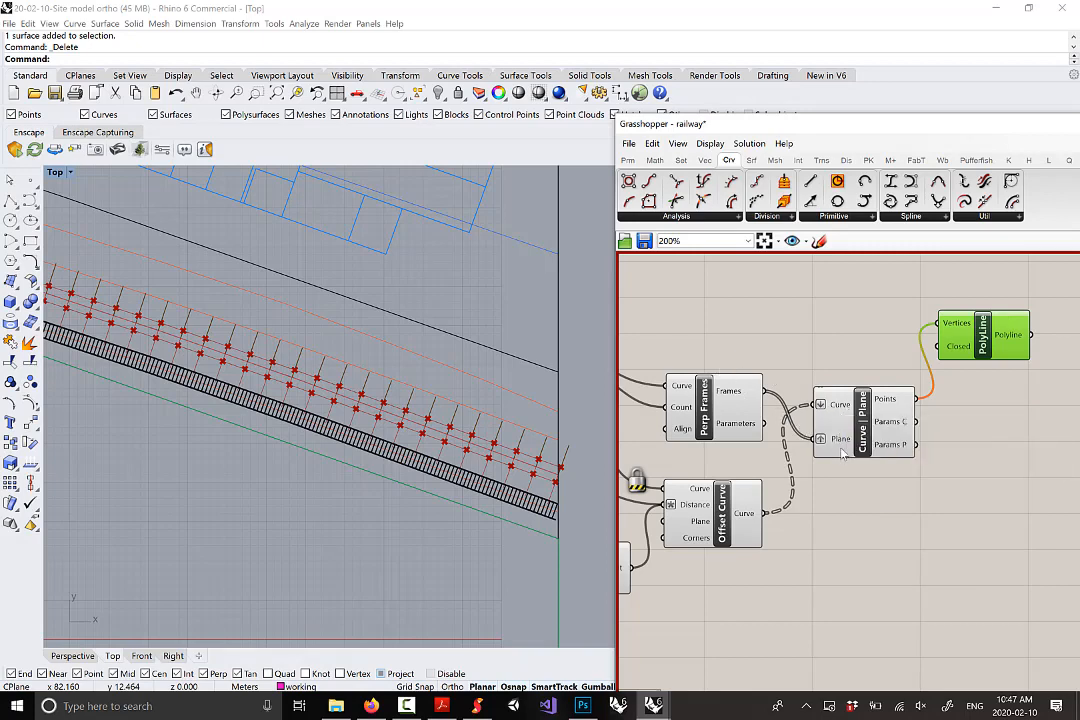
pyautogui.rightClick(859, 335)
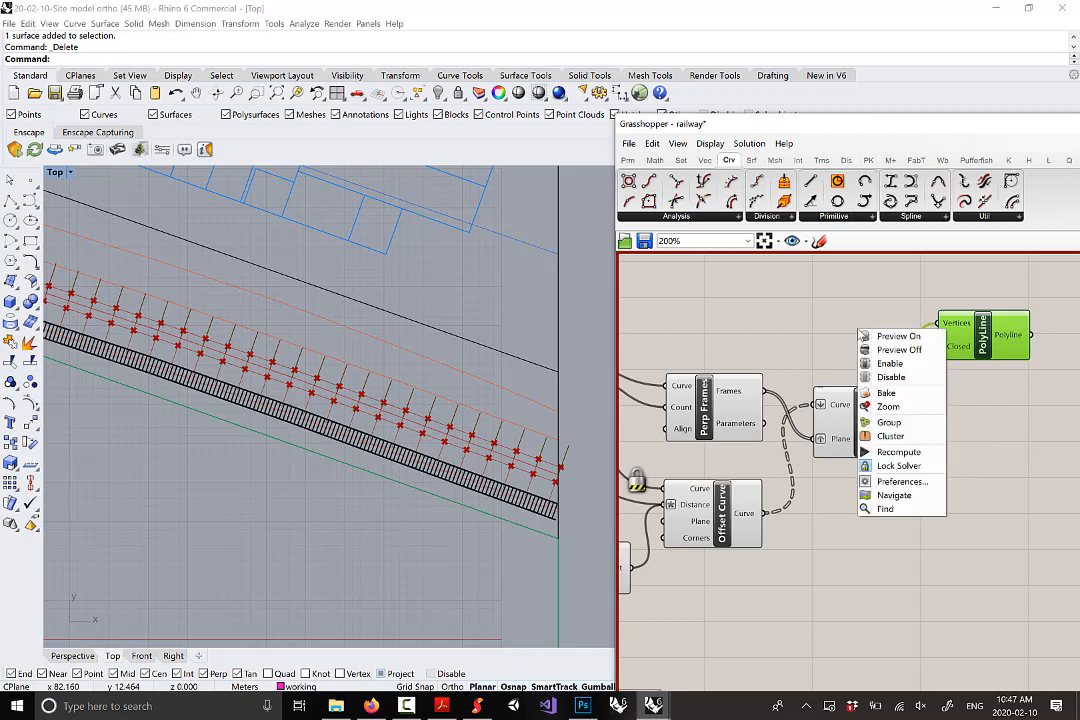
pyautogui.click(897, 466)
# Space the PolyLine apart from the Curve | Plane component and simplify the latter's Points output
pyautogui.moveTo(930, 452); pyautogui.dragTo(868, 478, button='right')
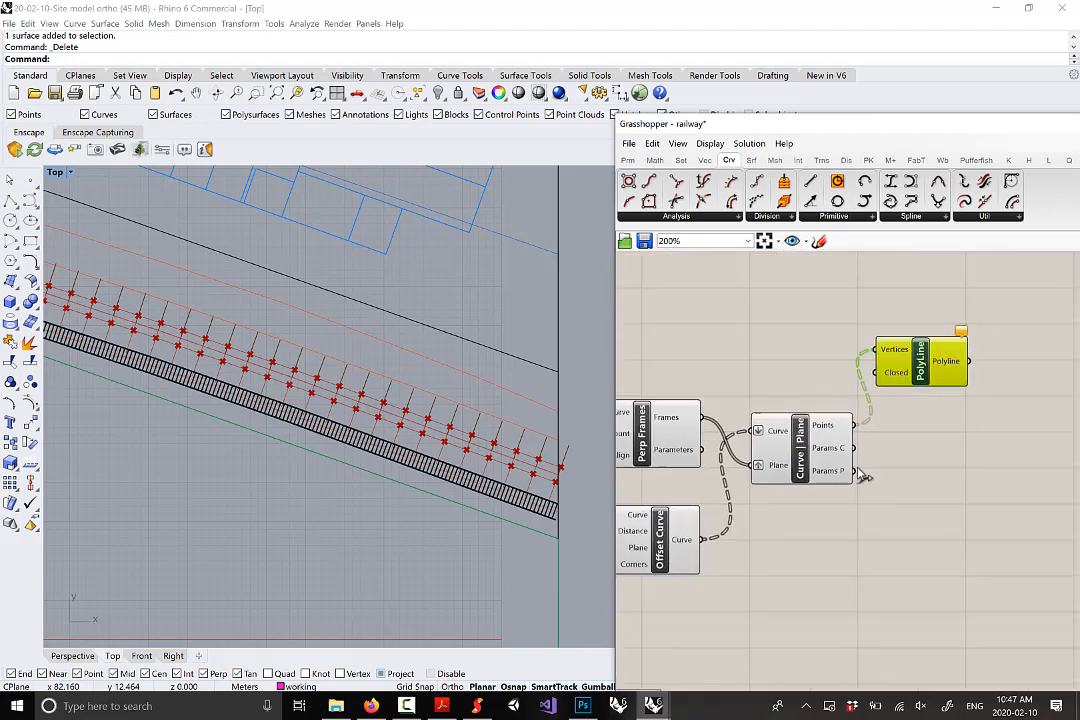
pyautogui.moveTo(840, 430)
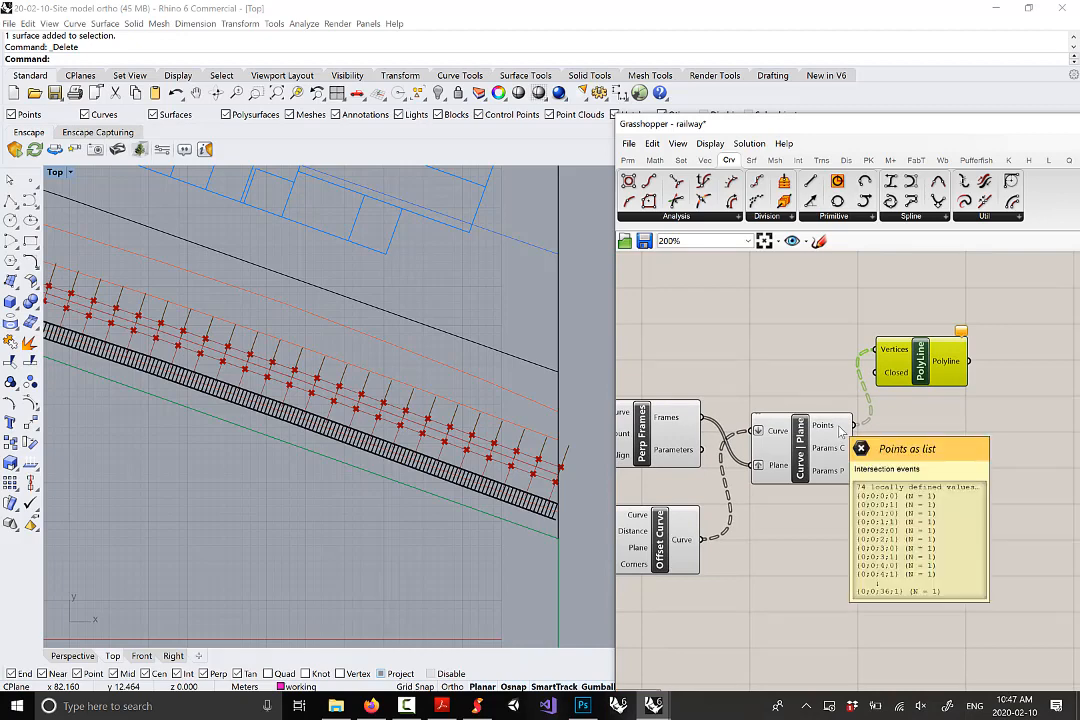
pyautogui.moveTo(920, 362); pyautogui.dragTo(923, 329)
pyautogui.moveTo(808, 437); pyautogui.dragTo(818, 447)
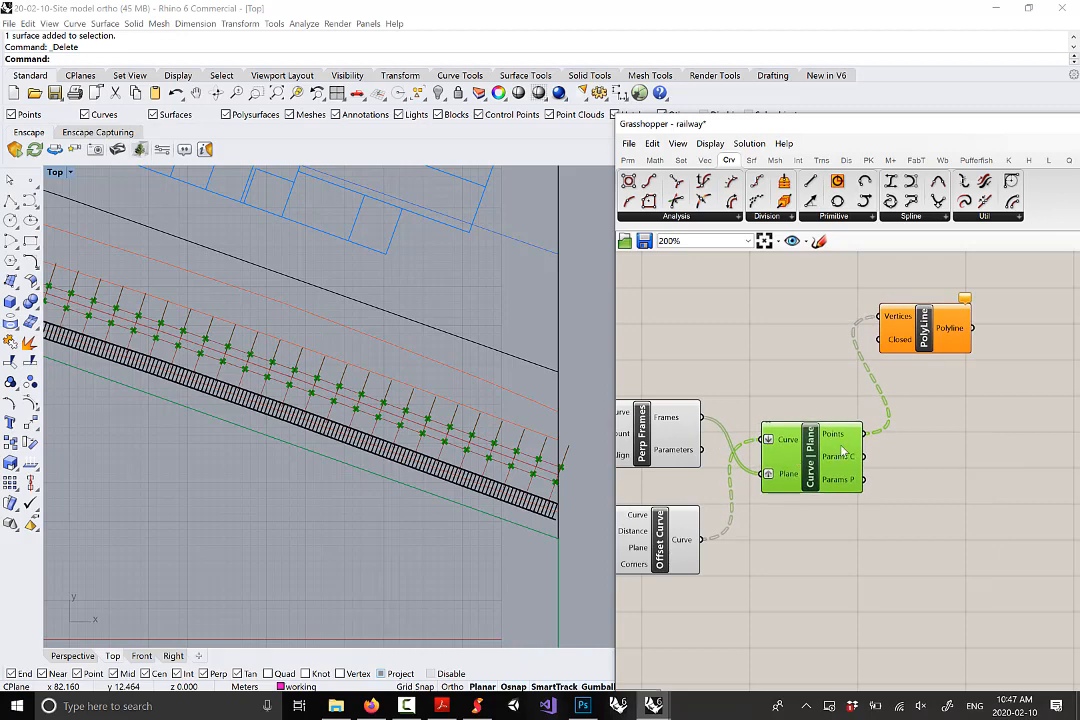
pyautogui.scroll(1, 852, 440)
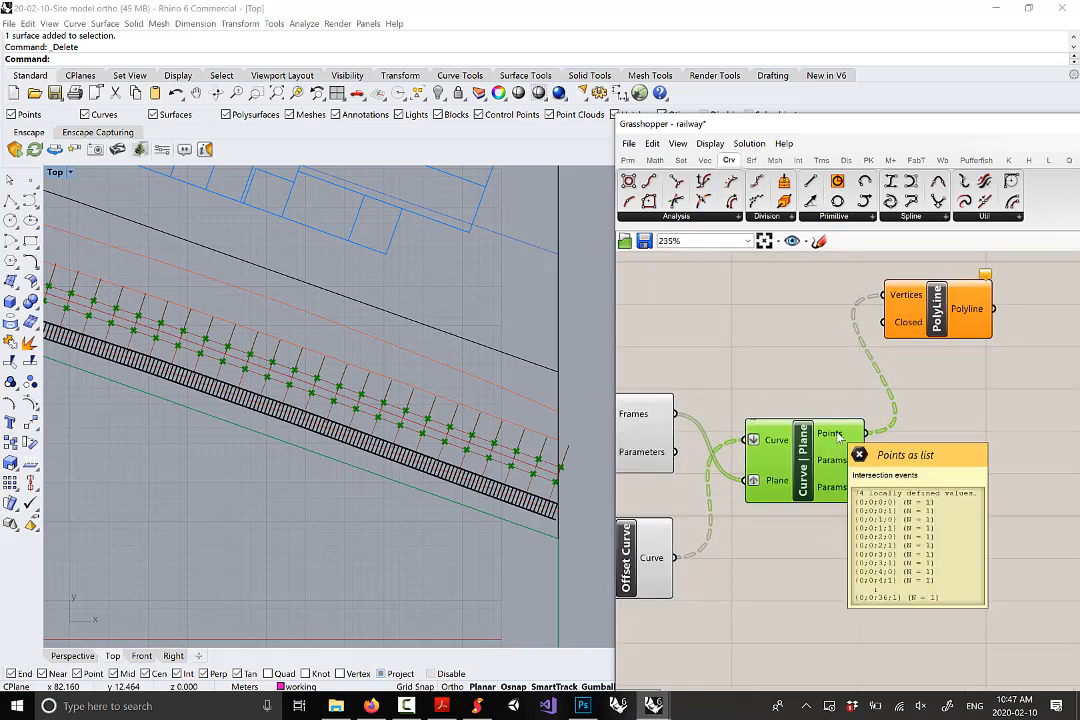
pyautogui.rightClick(838, 436)
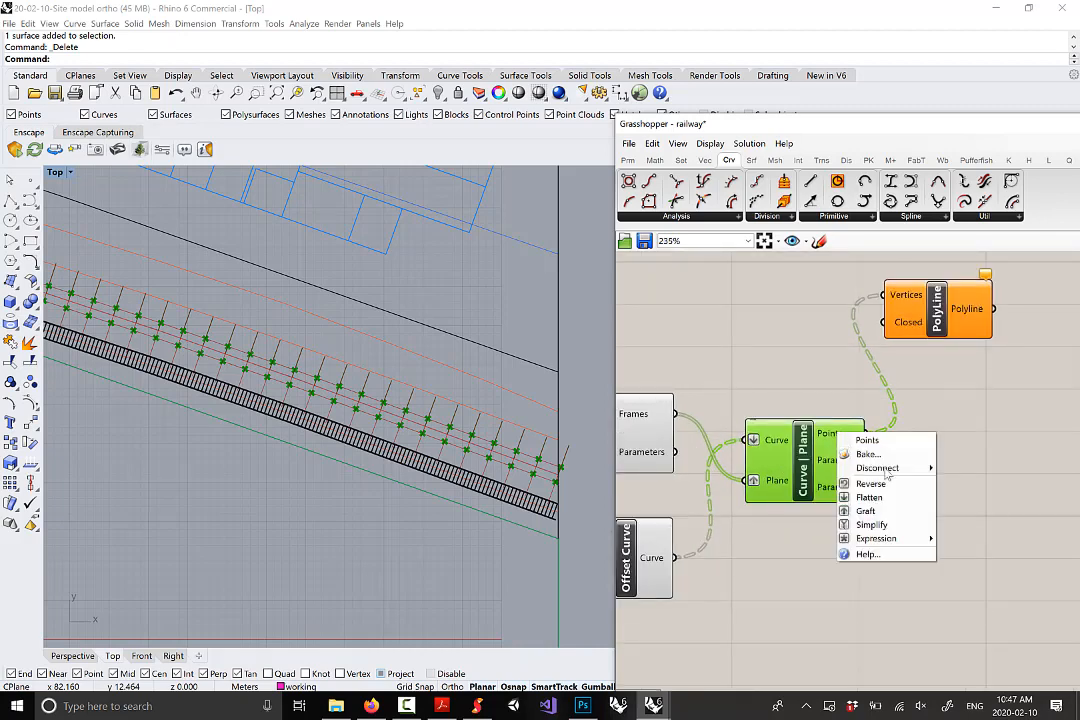
pyautogui.click(872, 524)
pyautogui.moveTo(850, 440)
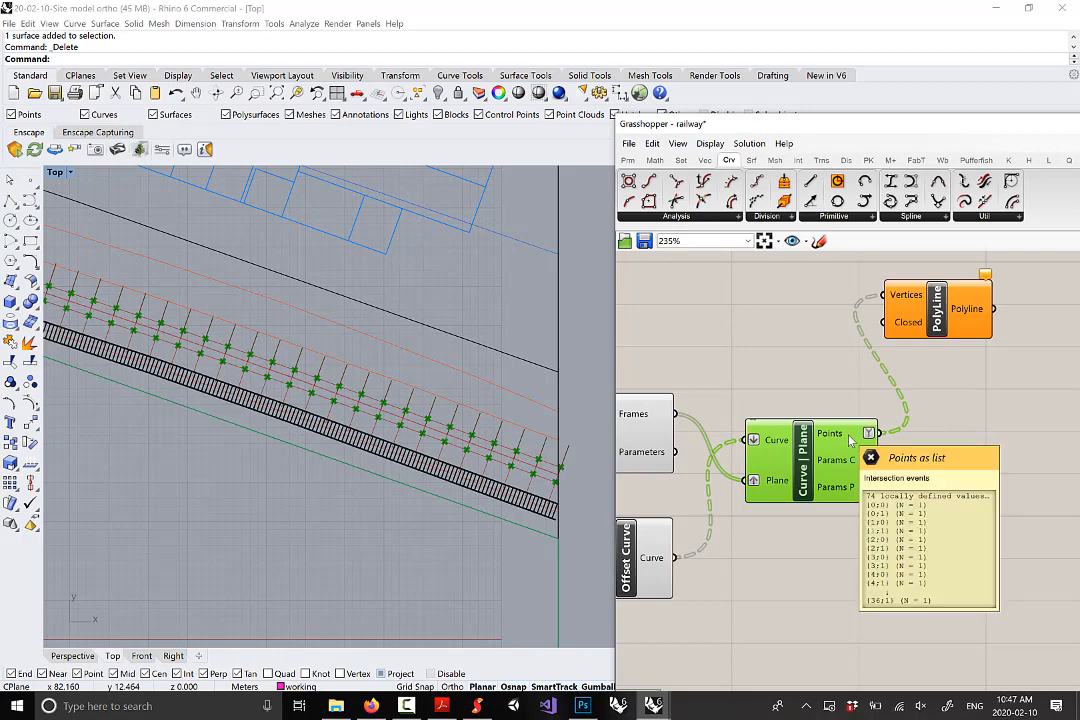
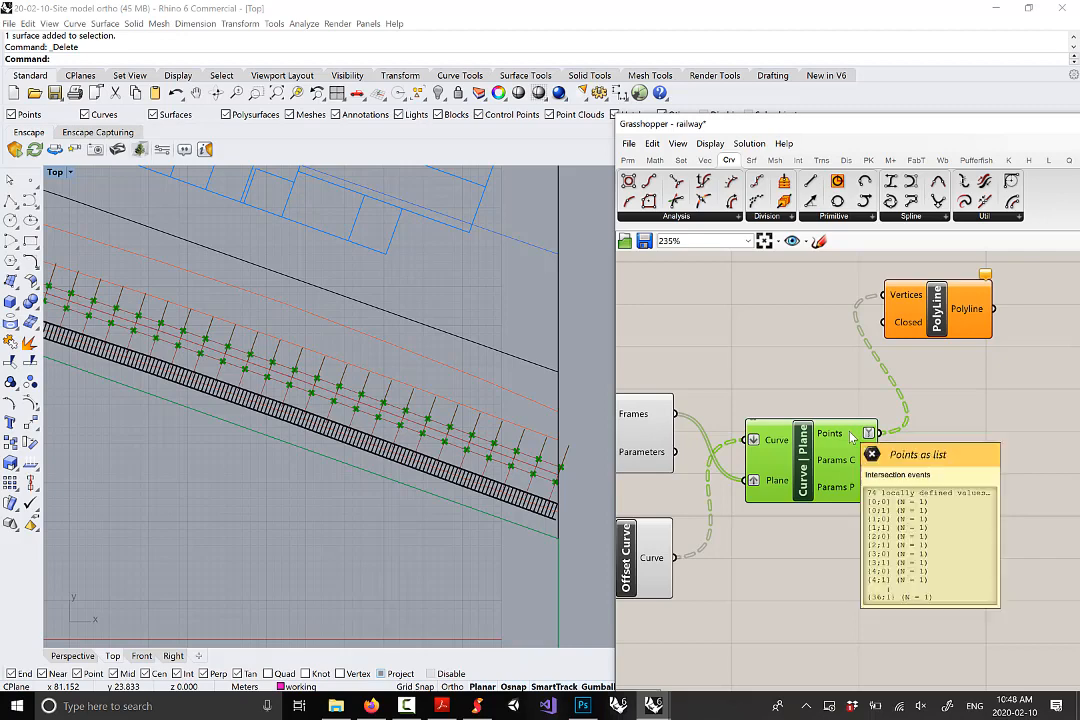
# Move all the new railway components together further down the canvas, away from the earlier disabled definition
pyautogui.scroll(-5, 851, 436)
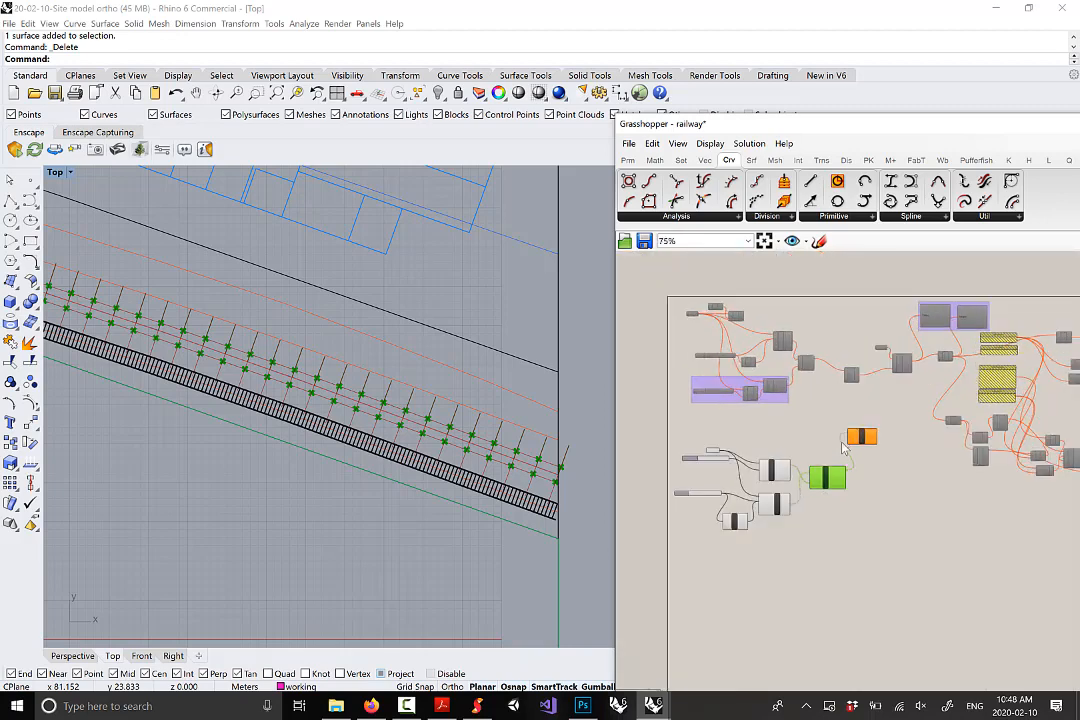
pyautogui.scroll(2, 768, 330)
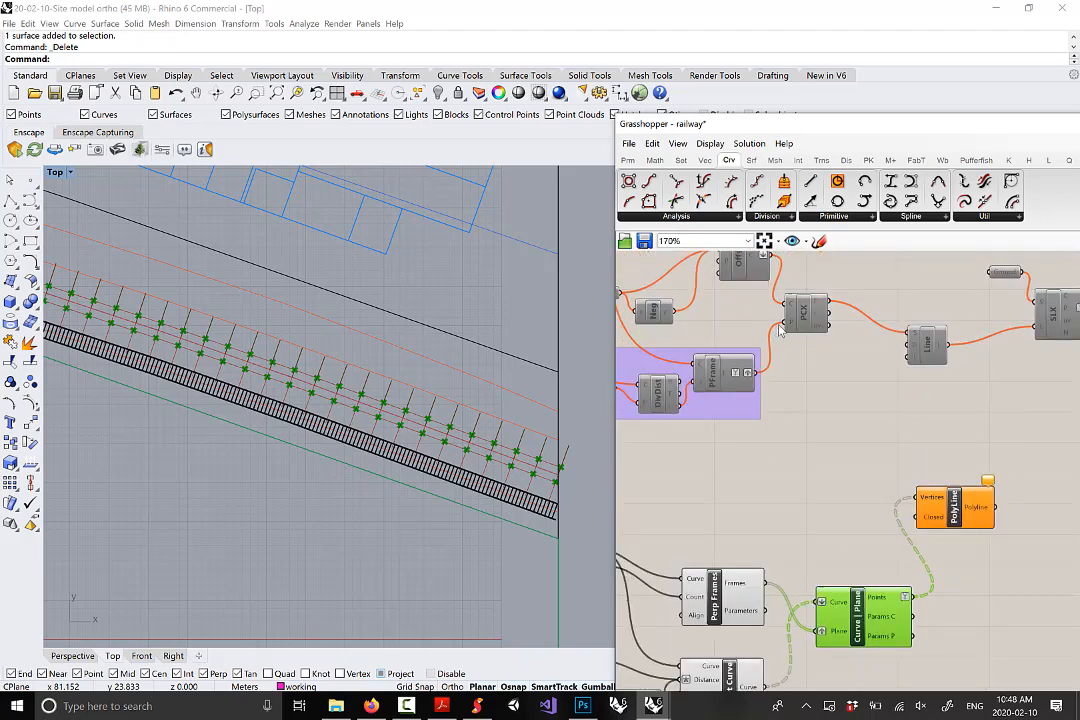
pyautogui.scroll(-4, 779, 331)
pyautogui.moveTo(937, 560); pyautogui.dragTo(963, 545, button='right')
pyautogui.moveTo(962, 605); pyautogui.dragTo(652, 410)
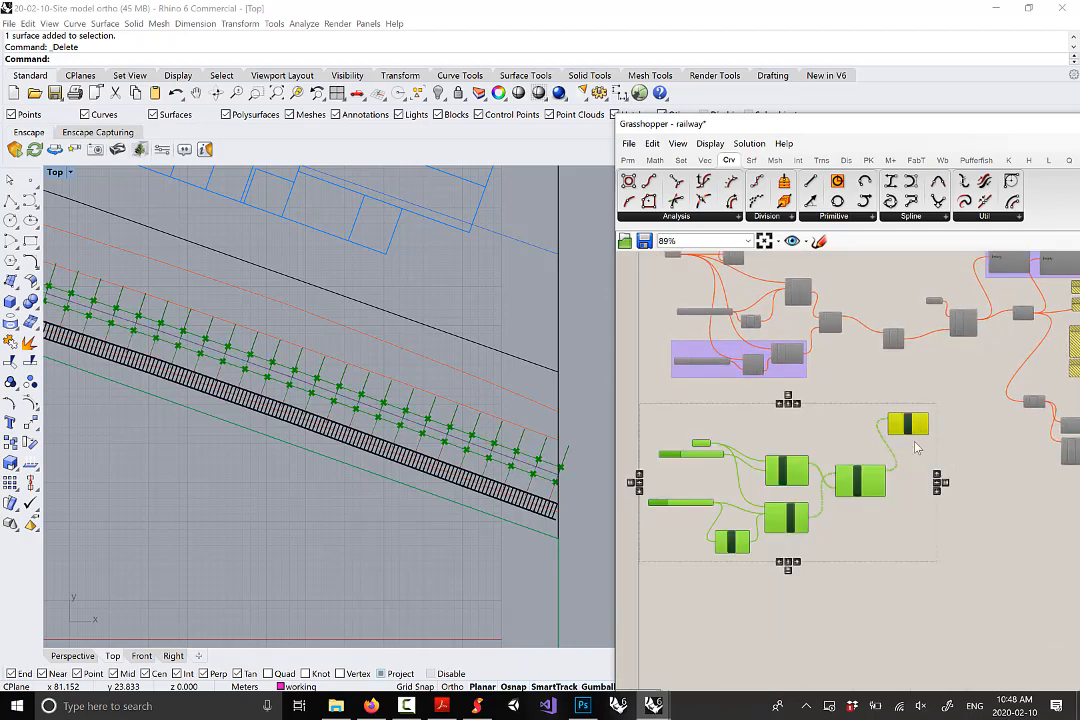
pyautogui.moveTo(909, 428); pyautogui.dragTo(927, 516)
pyautogui.click(905, 462)
# Examine the earlier disabled definition's chain from the PCX component through Line to SLX
pyautogui.moveTo(921, 538); pyautogui.dragTo(817, 538, button='right')
pyautogui.scroll(2, 819, 293)
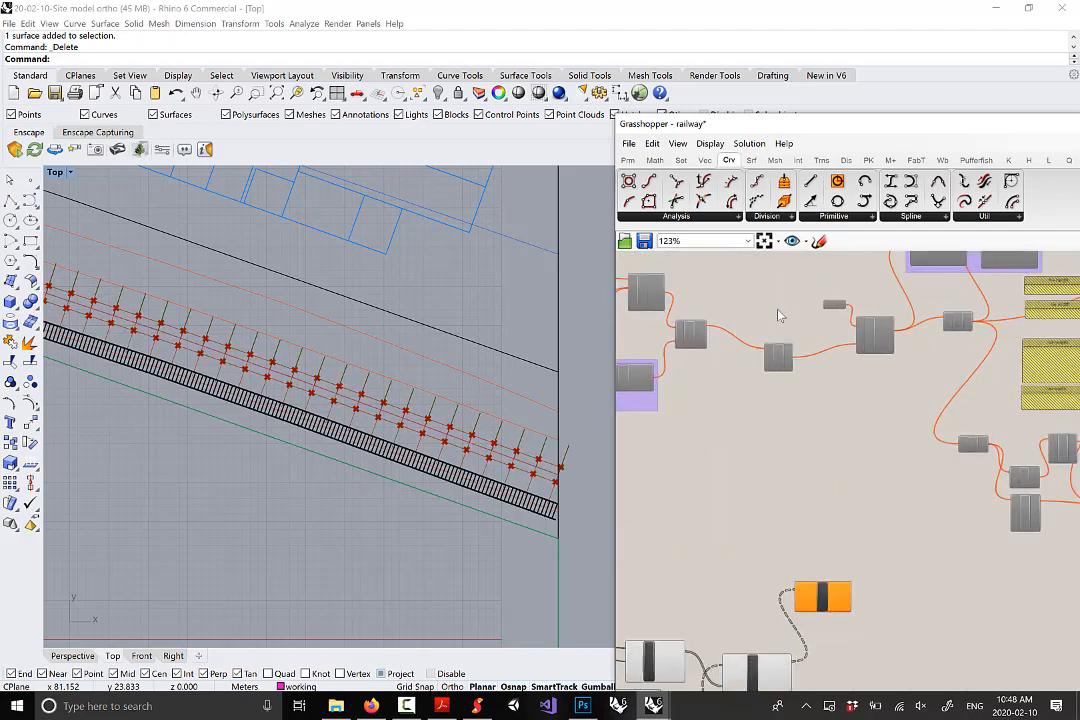
pyautogui.scroll(1, 779, 316)
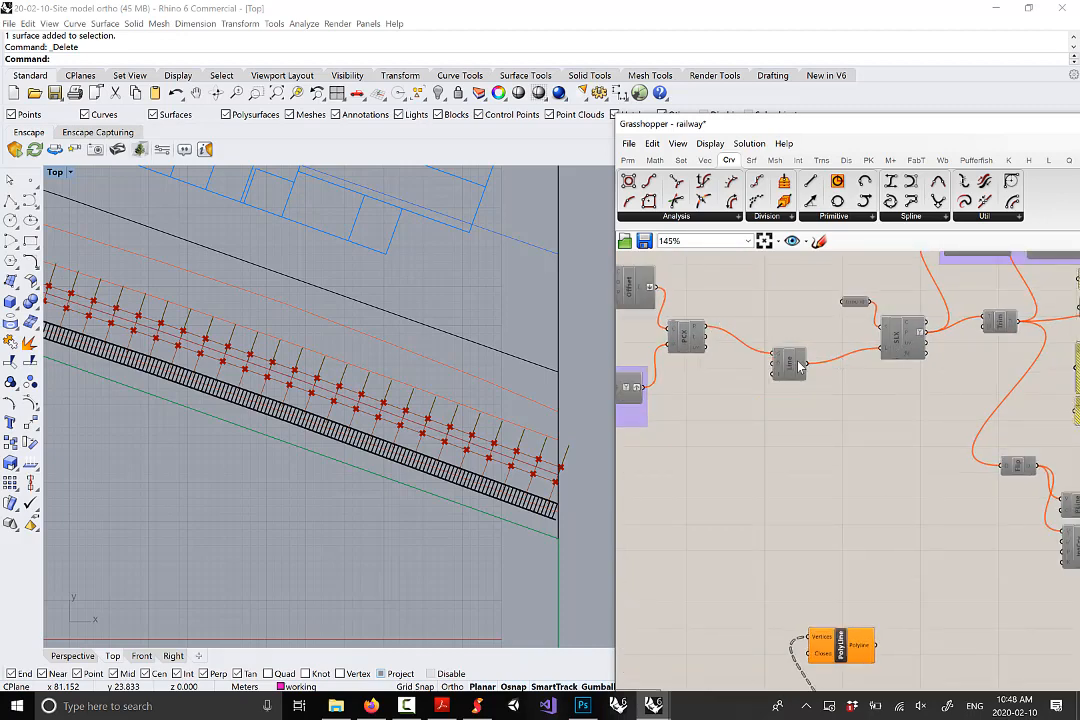
pyautogui.scroll(-5, 799, 365)
pyautogui.moveTo(799, 365)
pyautogui.mouseDown(button='right')
pyautogui.moveTo(809, 323)
pyautogui.moveTo(808, 362)
pyautogui.mouseUp(button='right')
pyautogui.scroll(5, 752, 303)
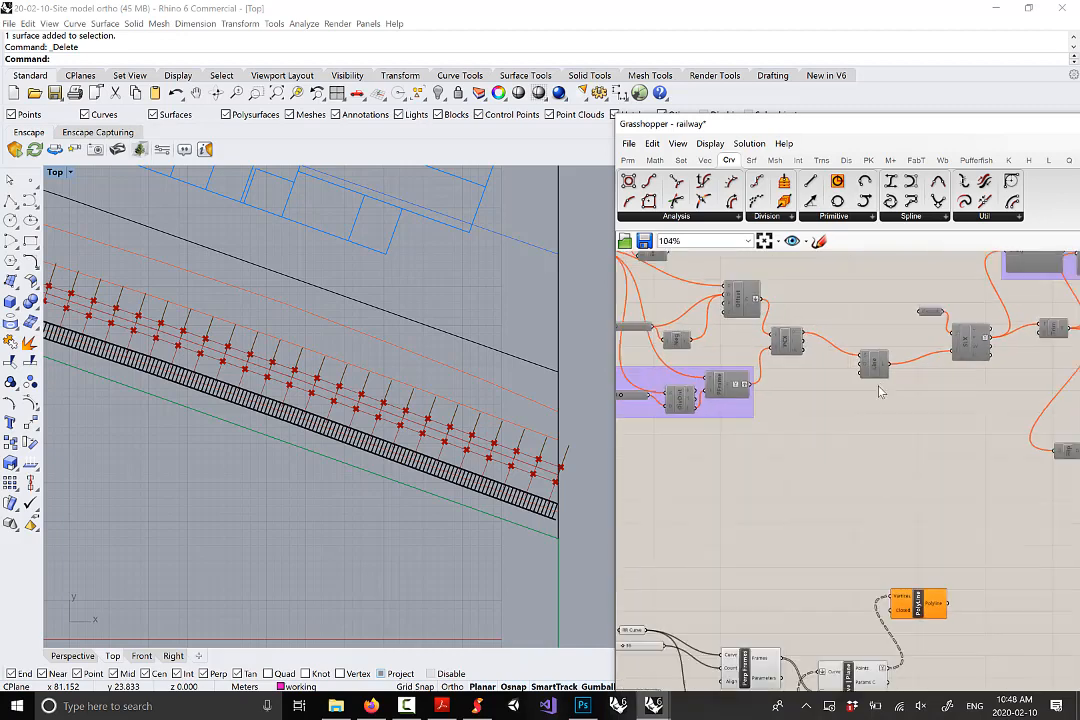
pyautogui.scroll(-4, 868, 405)
pyautogui.scroll(5, 934, 390)
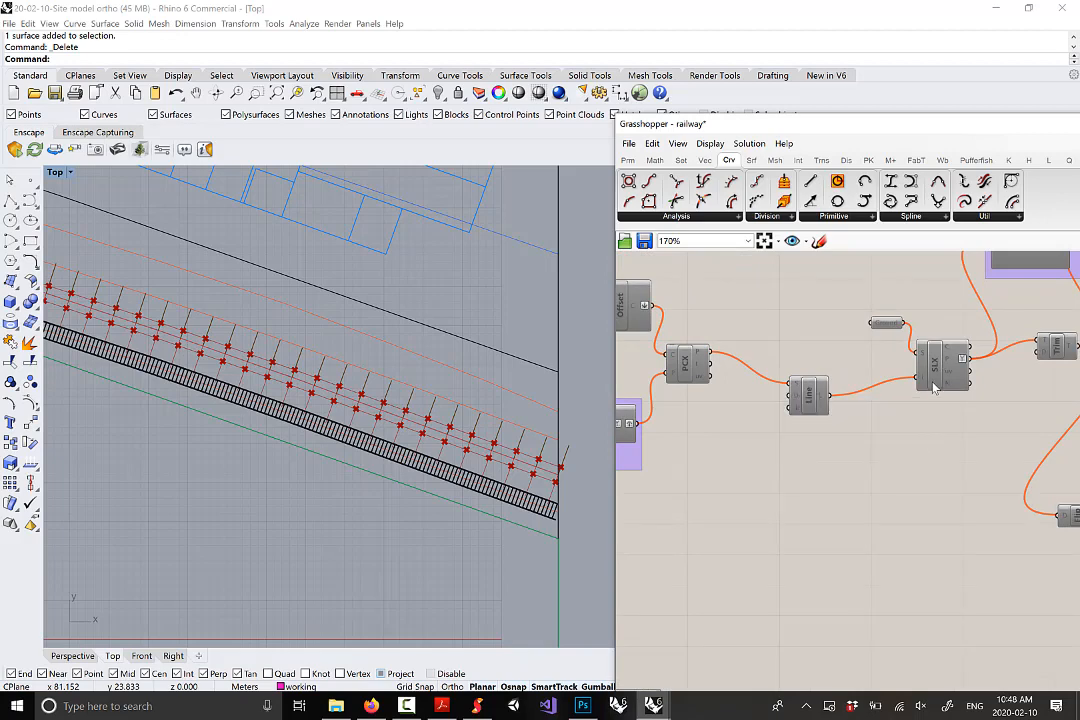
pyautogui.moveTo(848, 455); pyautogui.dragTo(795, 352)
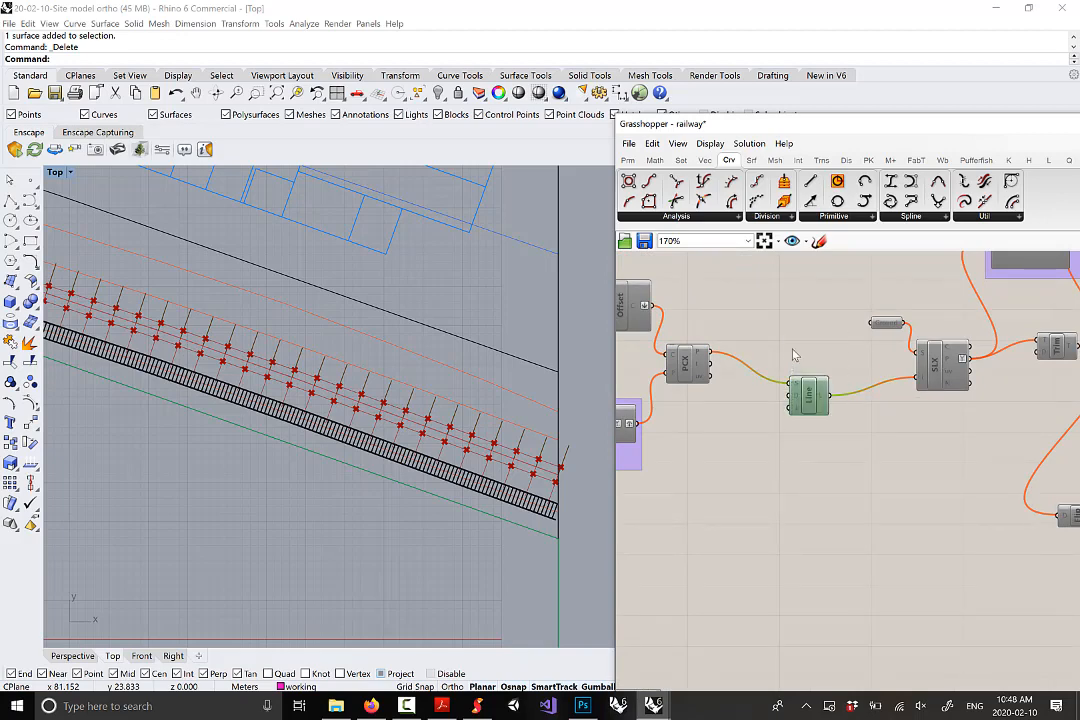
pyautogui.scroll(-3, 815, 380)
pyautogui.scroll(4, 807, 489)
# Inspect the Points output of the new Curve | Plane component and compare it with the earlier Line, SLX and Trim Tree chain
pyautogui.moveTo(787, 476)
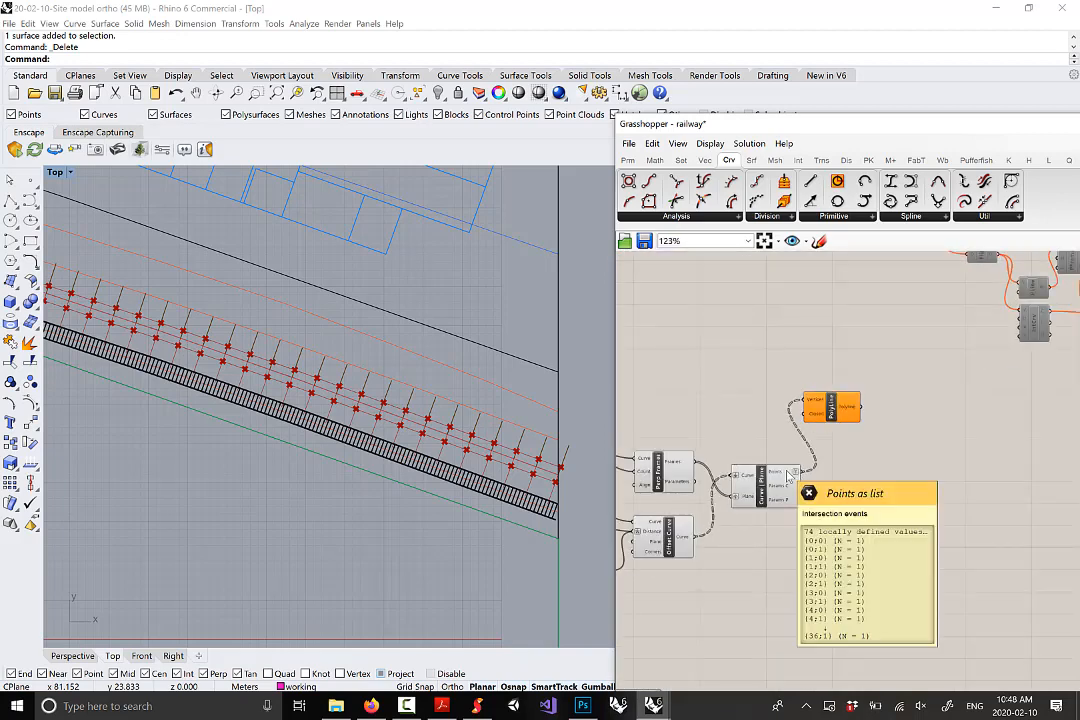
pyautogui.scroll(-3, 877, 448)
pyautogui.scroll(5, 755, 420)
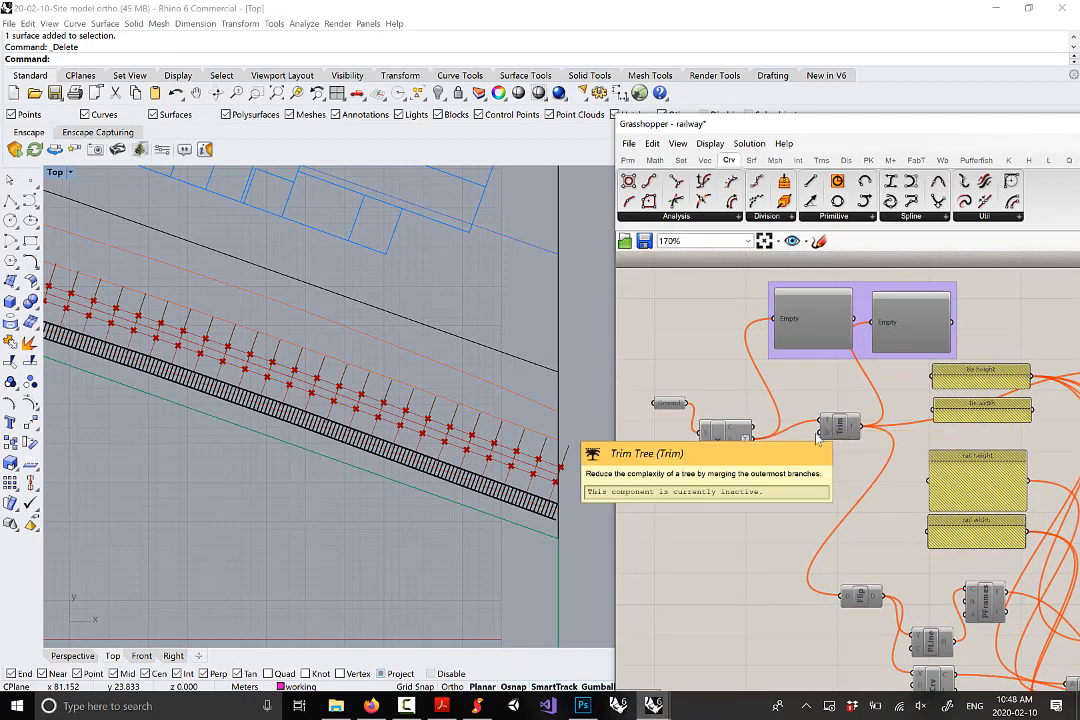
pyautogui.scroll(-3, 818, 437)
pyautogui.scroll(3, 746, 435)
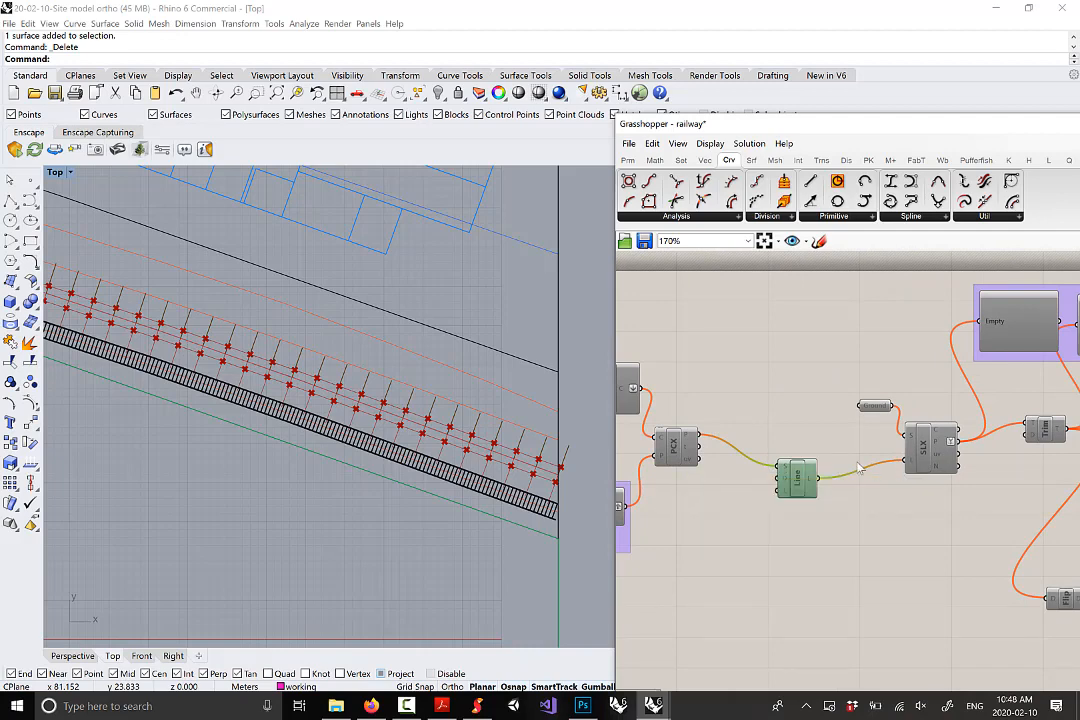
pyautogui.scroll(-3, 858, 468)
pyautogui.scroll(4, 763, 523)
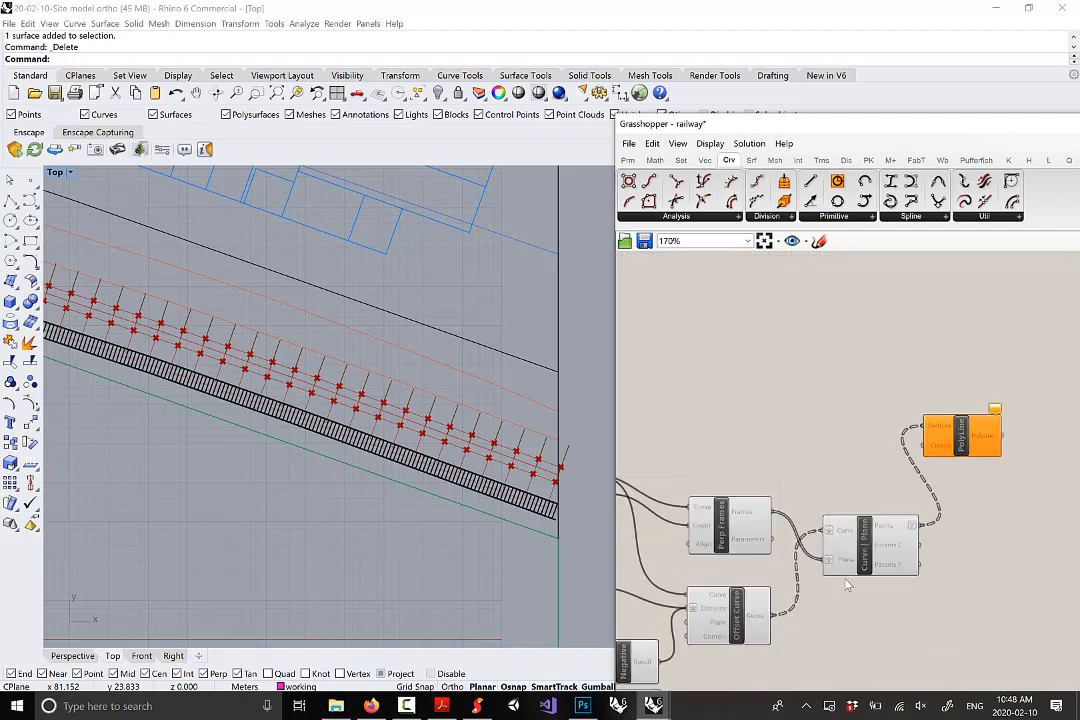
pyautogui.moveTo(731, 472); pyautogui.dragTo(733, 441, button='right')
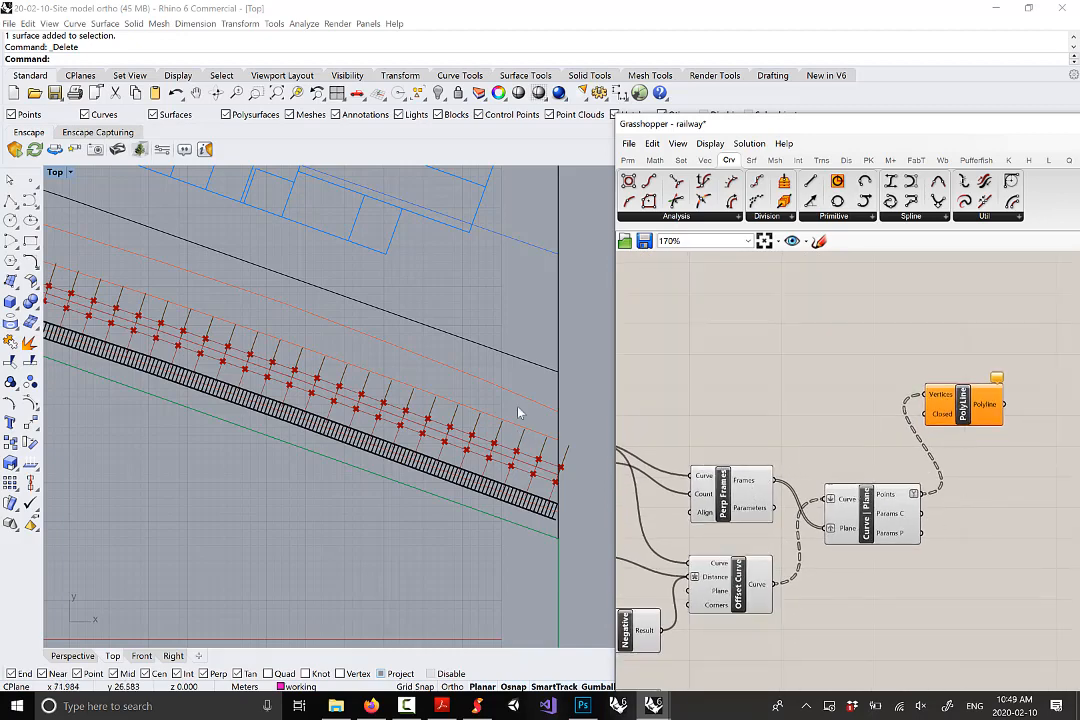
# Maximize the Perspective view and inspect the perpendicular frames and rail points beneath the terrain up close
pyautogui.doubleClick(55, 172)
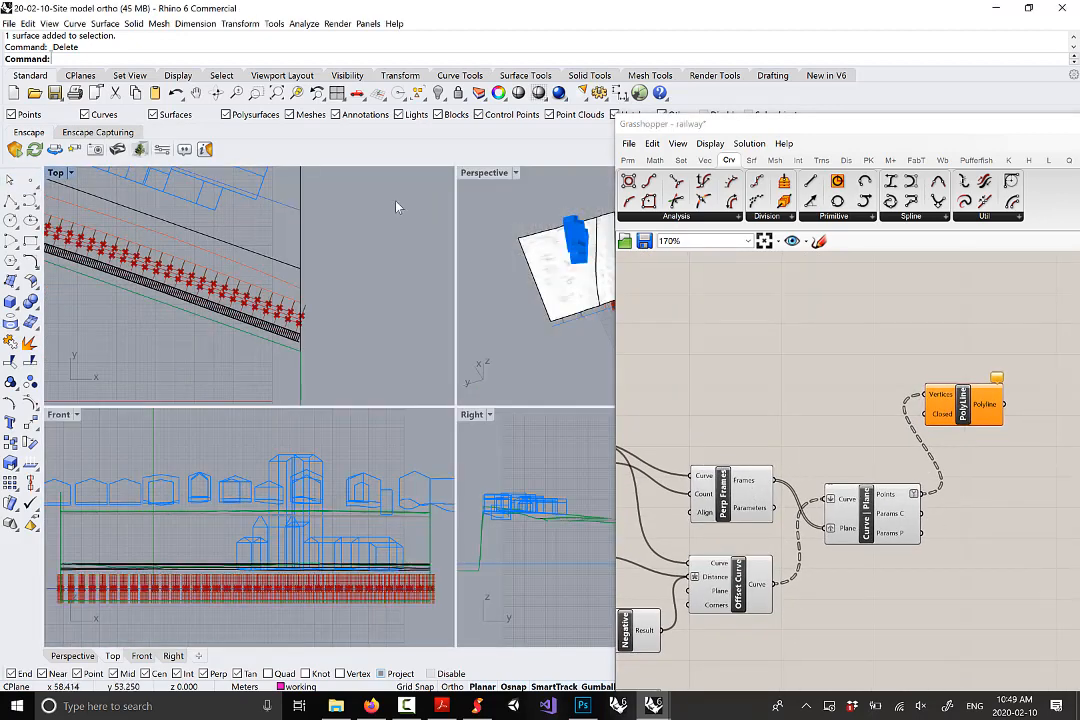
pyautogui.doubleClick(482, 173)
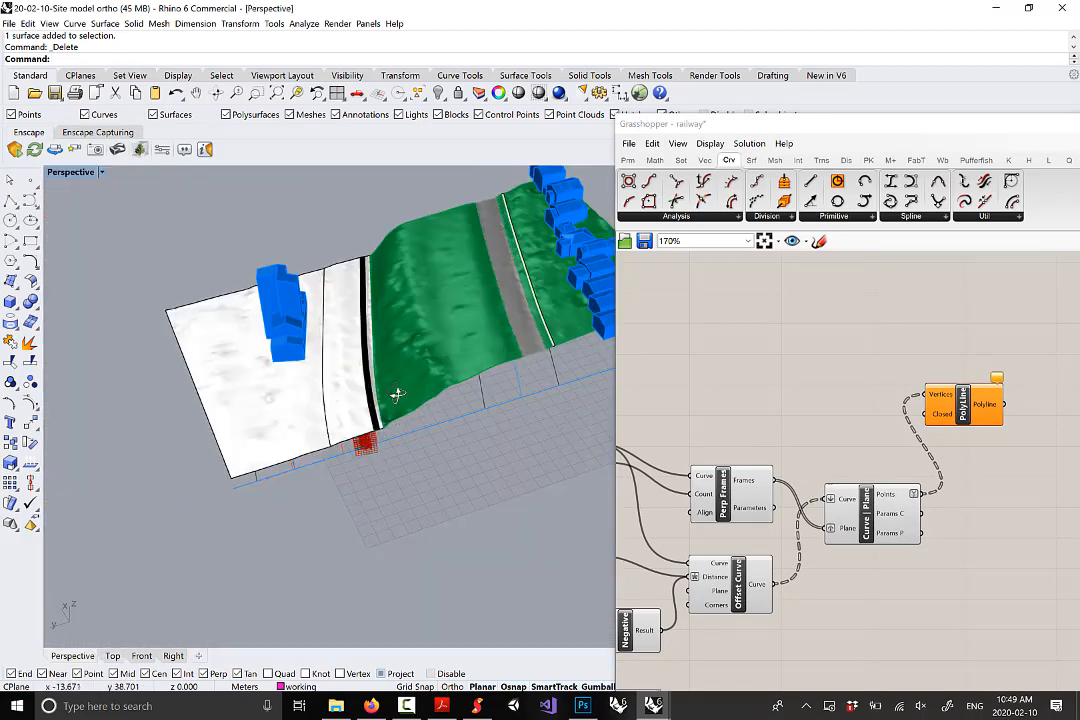
pyautogui.moveTo(343, 196); pyautogui.dragTo(417, 369, button='right')
pyautogui.scroll(3, 417, 369)
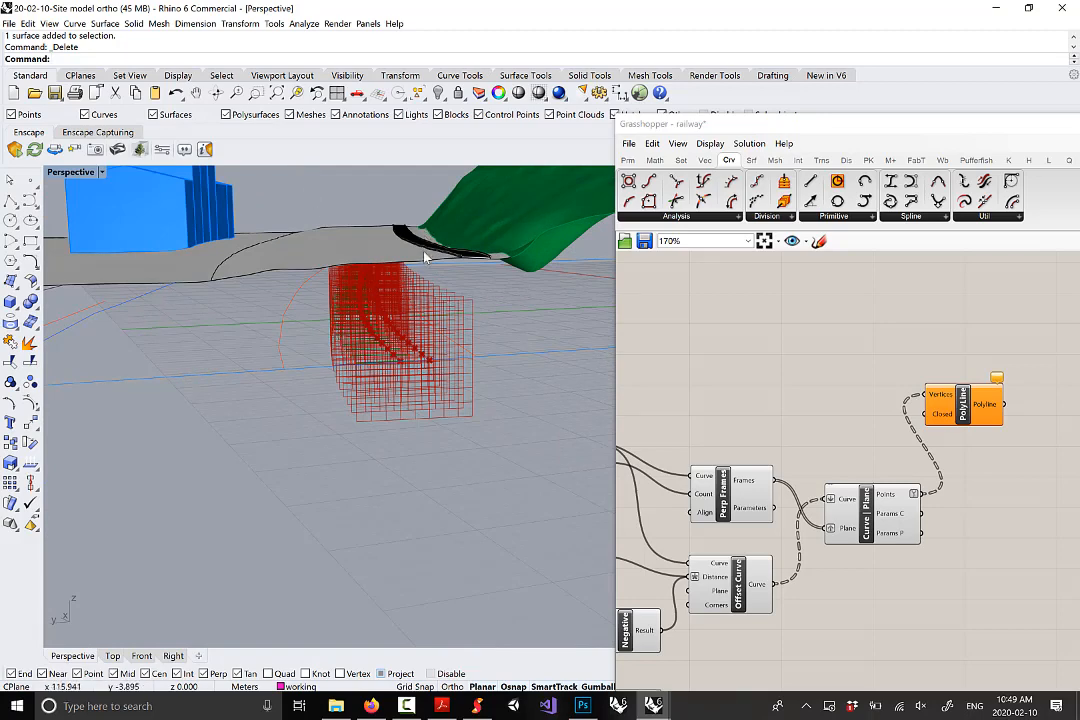
# Add an Extrude component and connect the Offset Curve's Curve output to its Base input
pyautogui.moveTo(873, 417); pyautogui.dragTo(830, 381, button='right')
pyautogui.scroll(1, 868, 362)
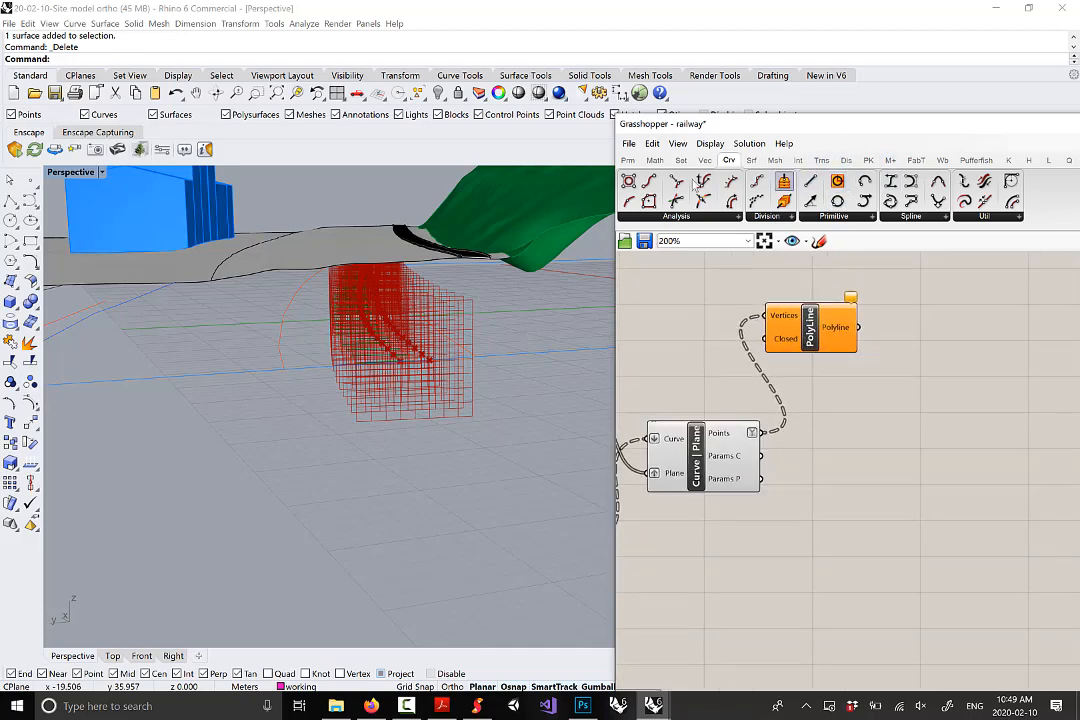
pyautogui.click(755, 163)
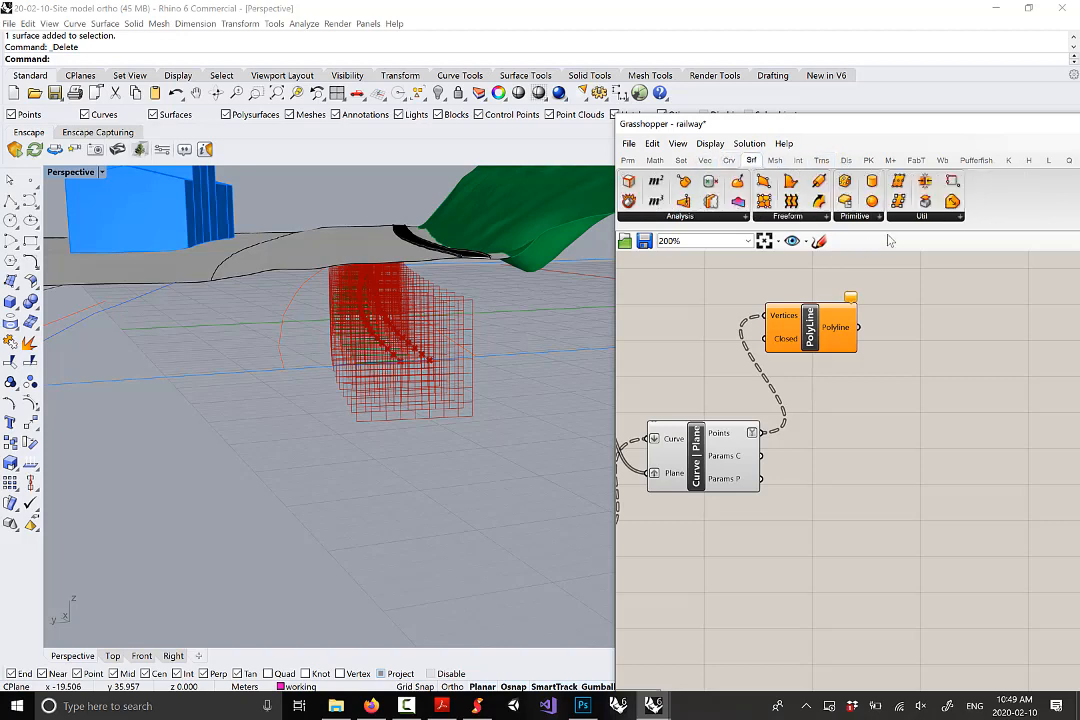
pyautogui.click(810, 218)
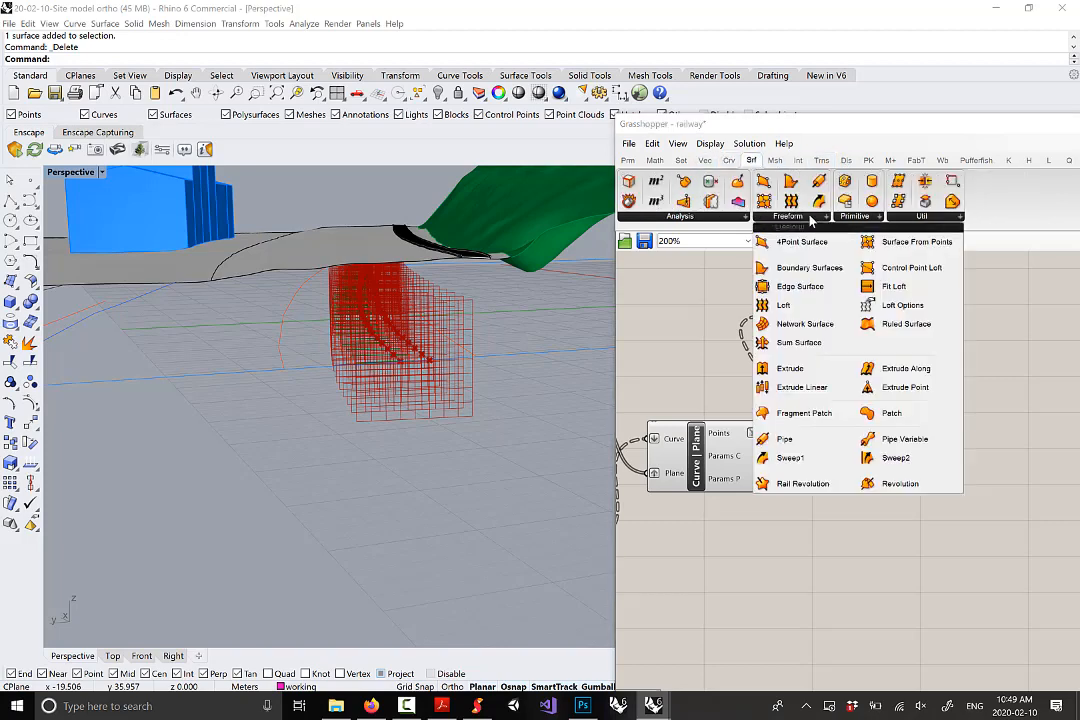
pyautogui.click(798, 372)
pyautogui.scroll(-2, 886, 382)
pyautogui.click(872, 501)
pyautogui.moveTo(811, 505); pyautogui.dragTo(846, 482, button='right')
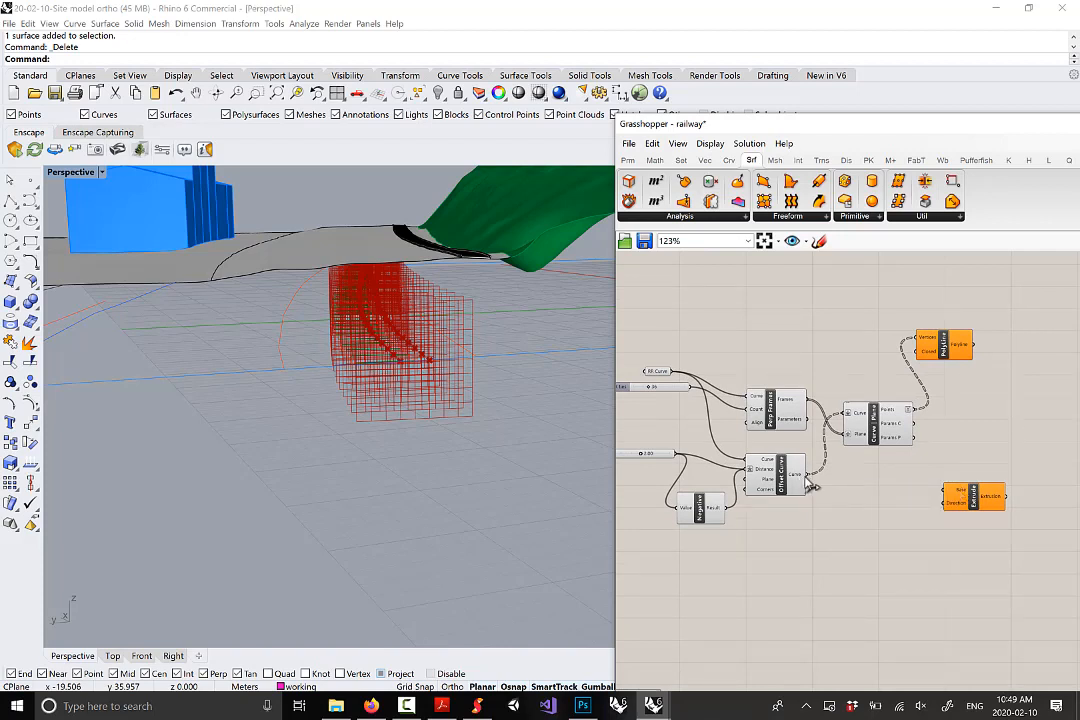
pyautogui.moveTo(809, 481); pyautogui.dragTo(941, 511)
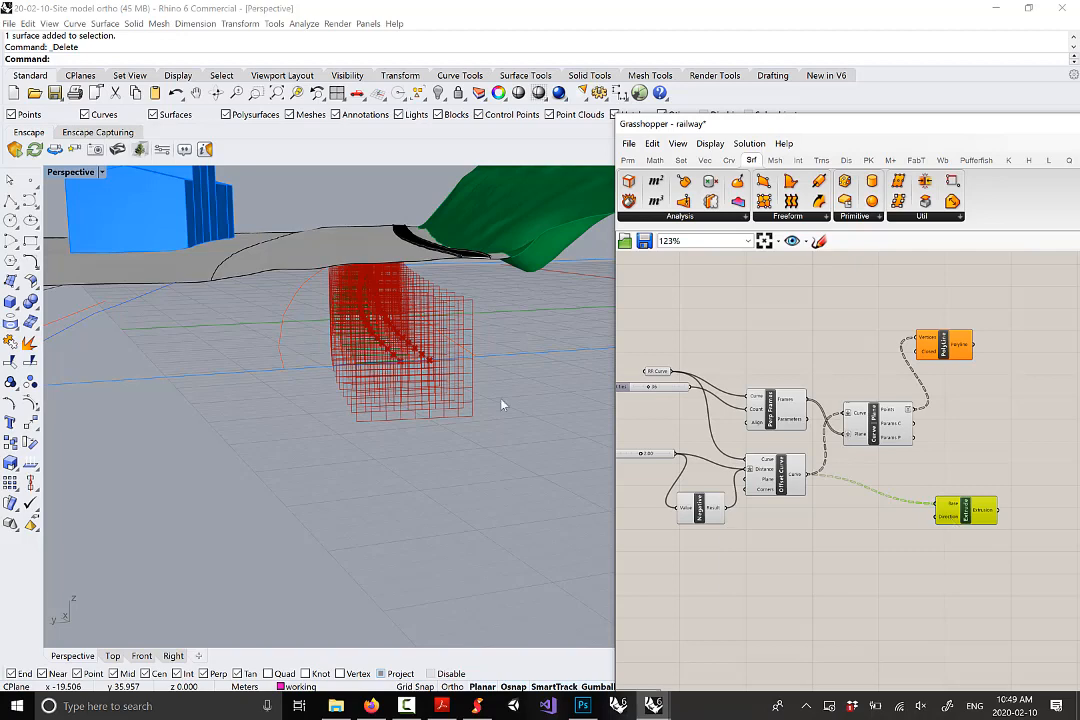
# Add a Unit Z vector component below the Extrude component and connect its output to the Direction input
pyautogui.moveTo(502, 404); pyautogui.dragTo(398, 451, button='right')
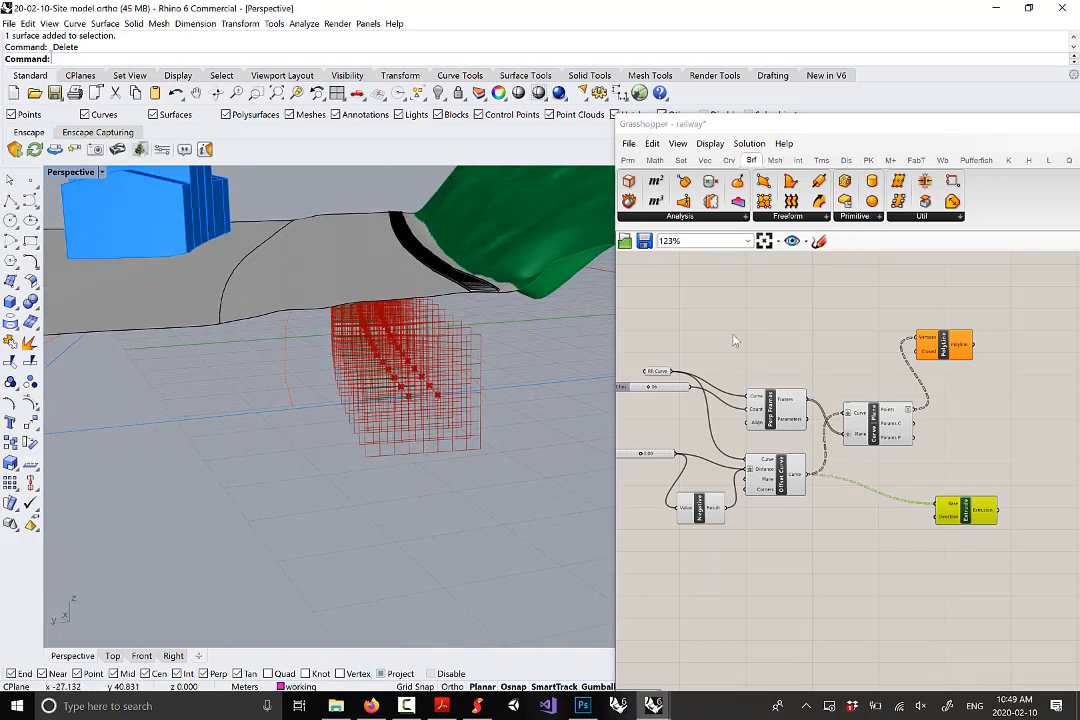
pyautogui.click(705, 160)
pyautogui.click(906, 216)
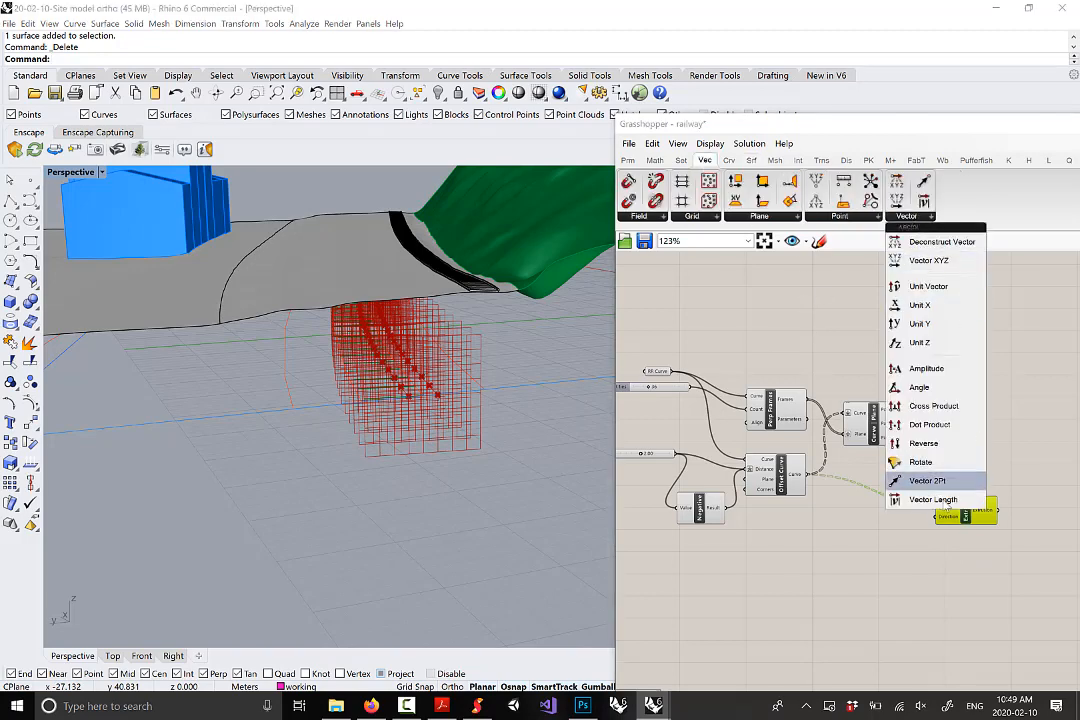
pyautogui.click(930, 343)
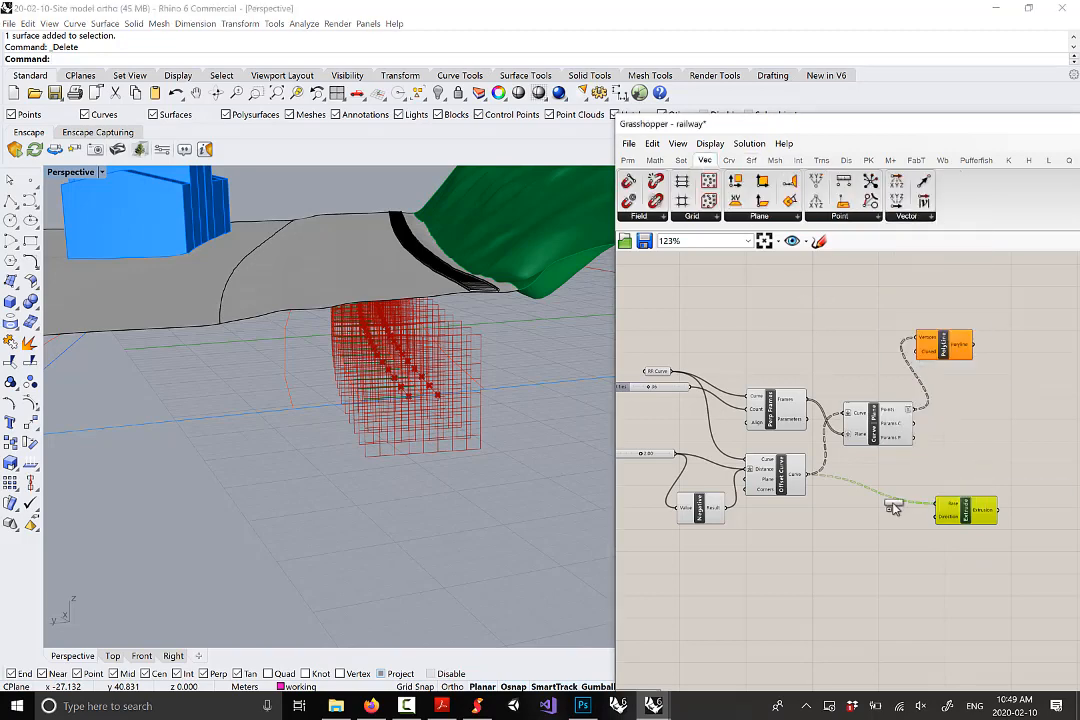
pyautogui.click(900, 544)
pyautogui.moveTo(932, 540); pyautogui.dragTo(964, 516)
pyautogui.moveTo(441, 456); pyautogui.dragTo(439, 335, button='right')
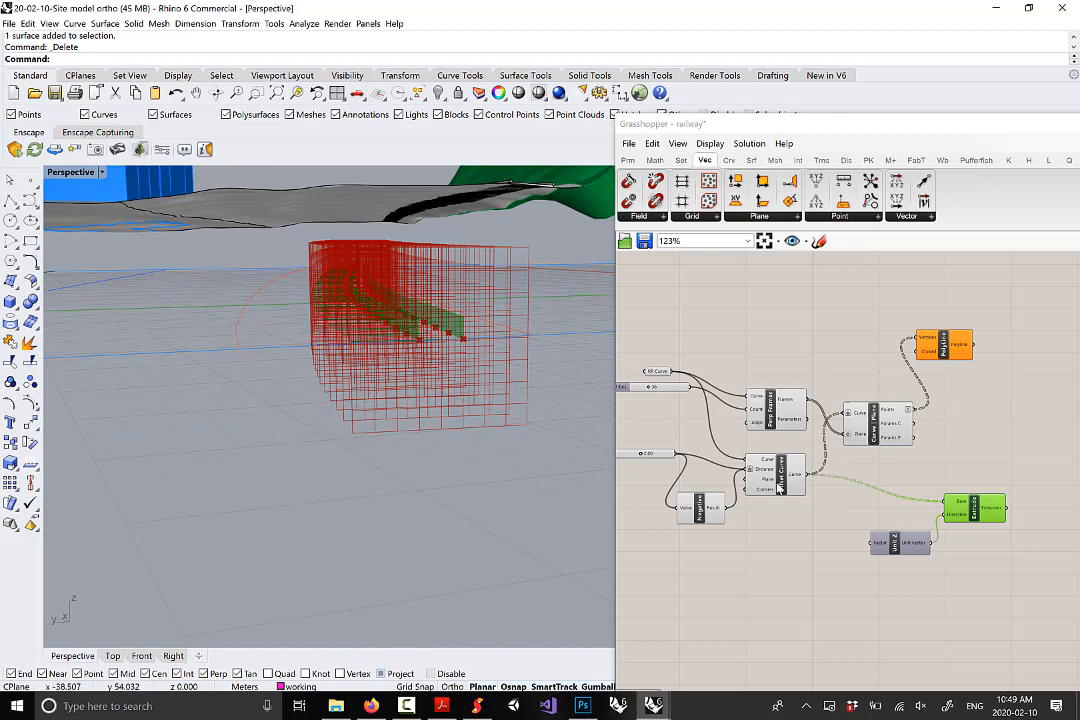
pyautogui.moveTo(897, 549); pyautogui.dragTo(892, 556)
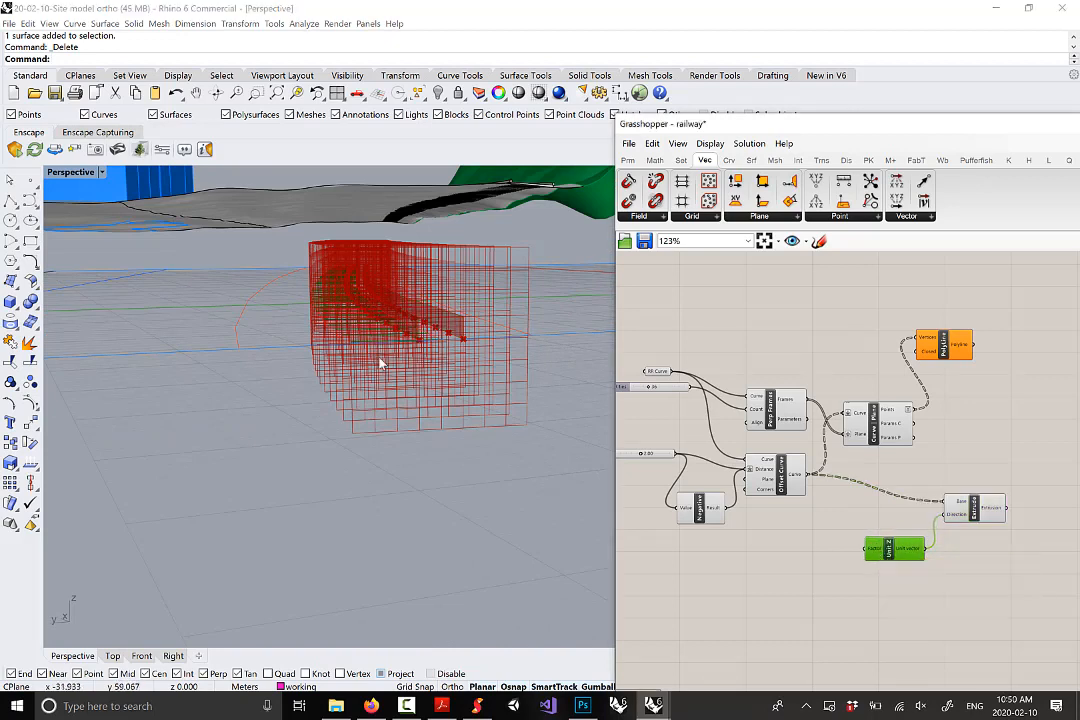
pyautogui.moveTo(388, 230); pyautogui.dragTo(410, 260, button='right')
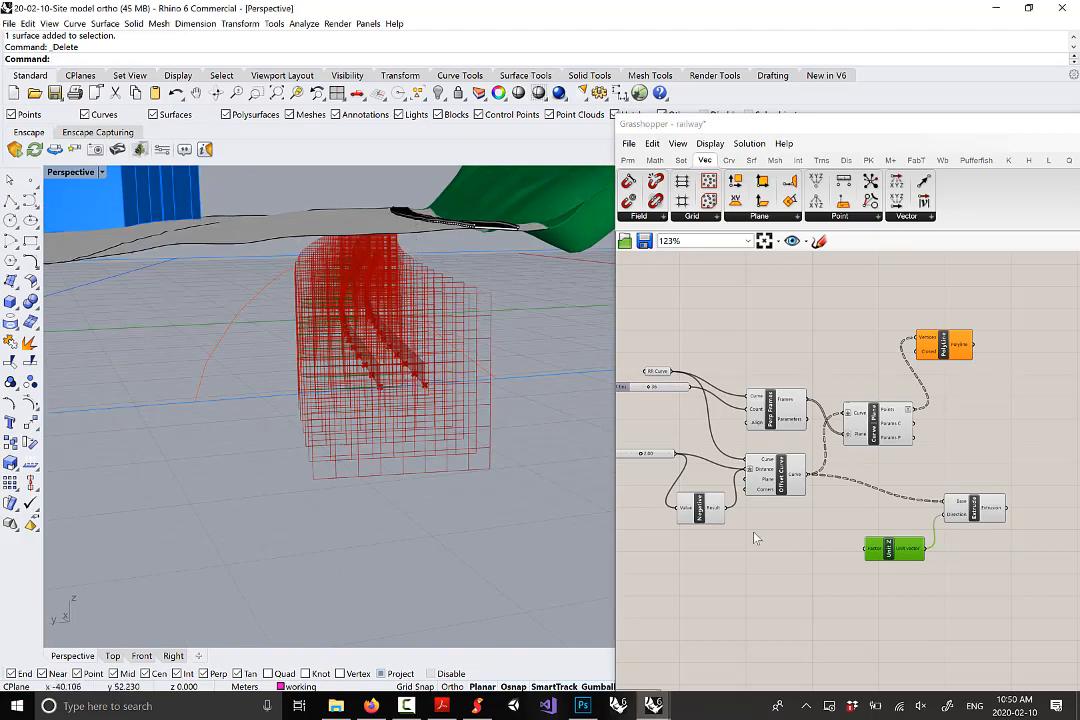
# Set the Unit Z Factor to 100 and check the extruded rails against the terrain
pyautogui.rightClick(876, 551)
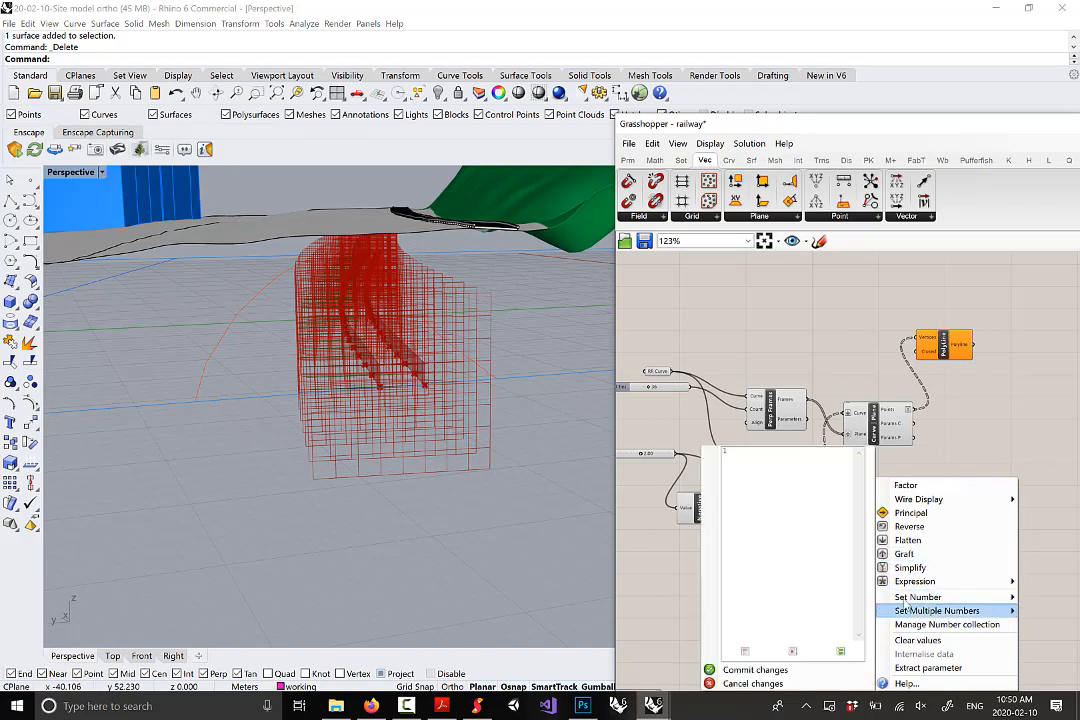
pyautogui.moveTo(960, 597)
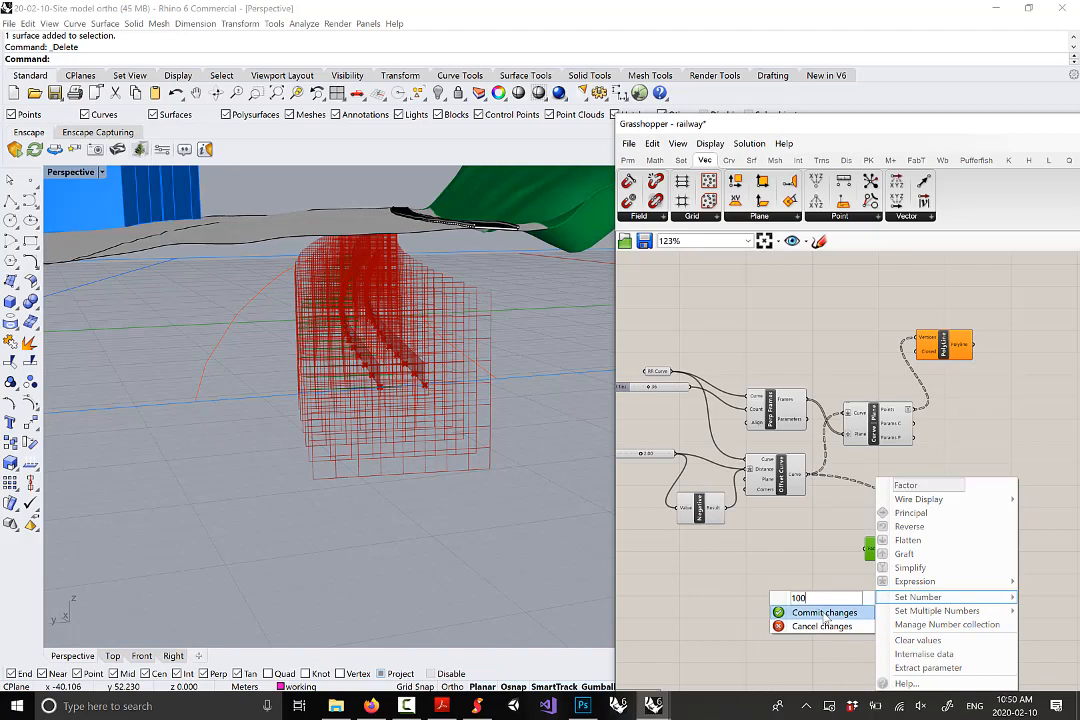
pyautogui.click(822, 613)
pyautogui.moveTo(342, 422); pyautogui.dragTo(378, 369, button='right')
pyautogui.scroll(-6, 379, 422)
pyautogui.scroll(-8, 412, 482)
pyautogui.scroll(10, 419, 418)
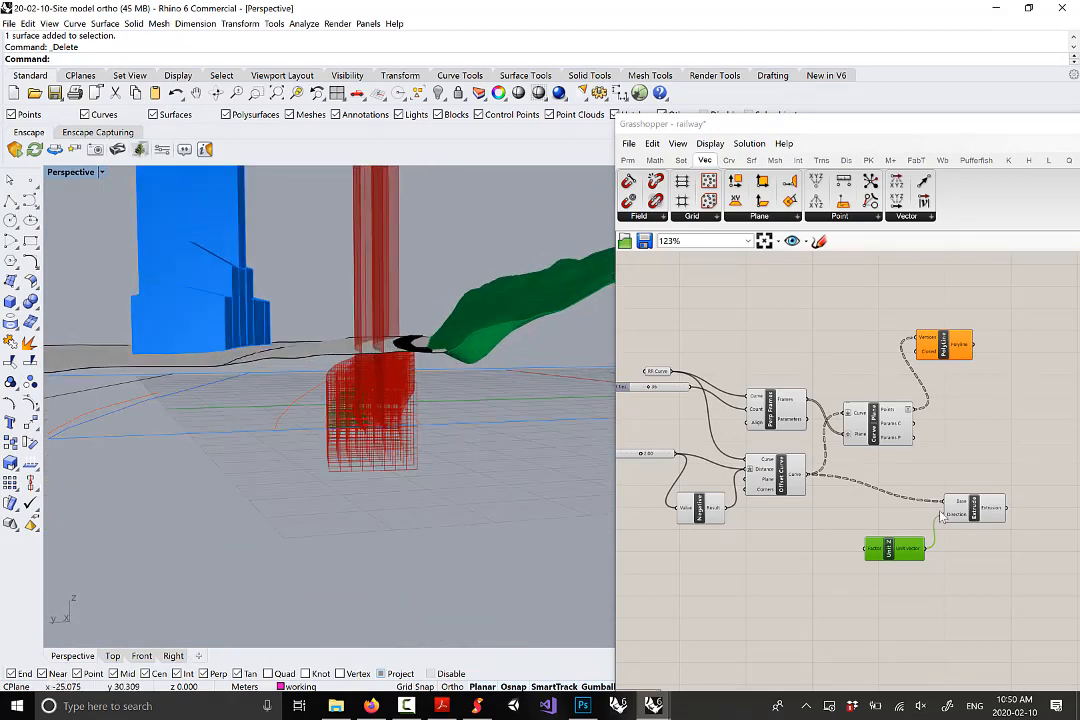
pyautogui.moveTo(956, 526); pyautogui.dragTo(870, 516, button='right')
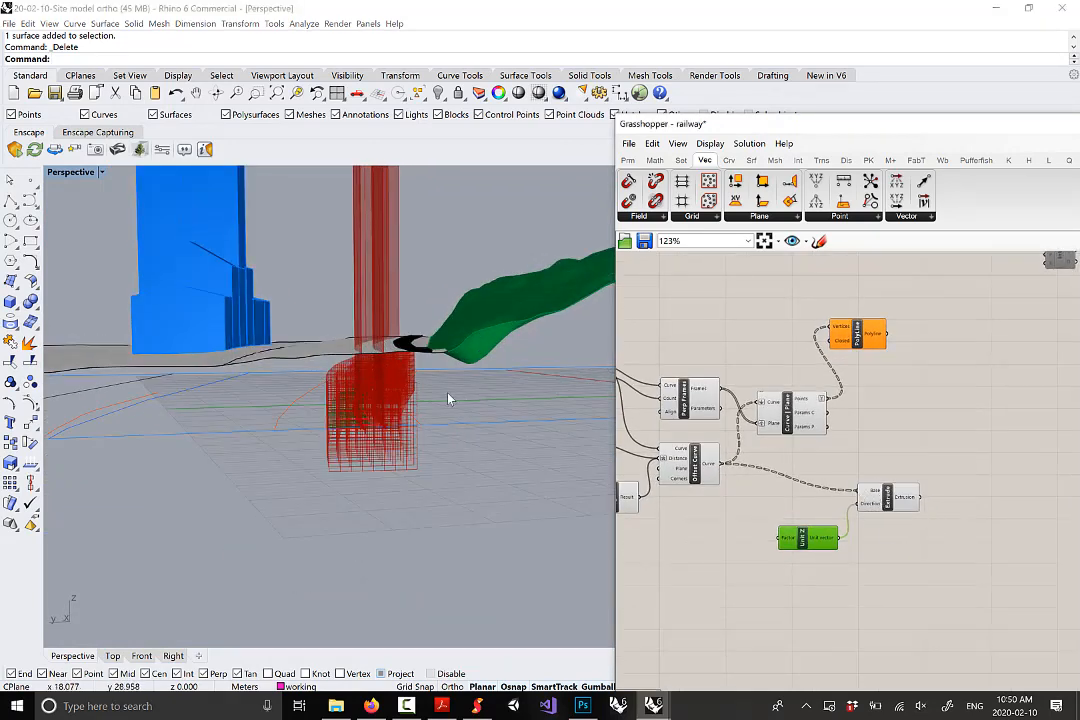
pyautogui.moveTo(448, 398); pyautogui.dragTo(422, 396, button='right')
pyautogui.scroll(3, 364, 369)
pyautogui.scroll(2, 385, 362)
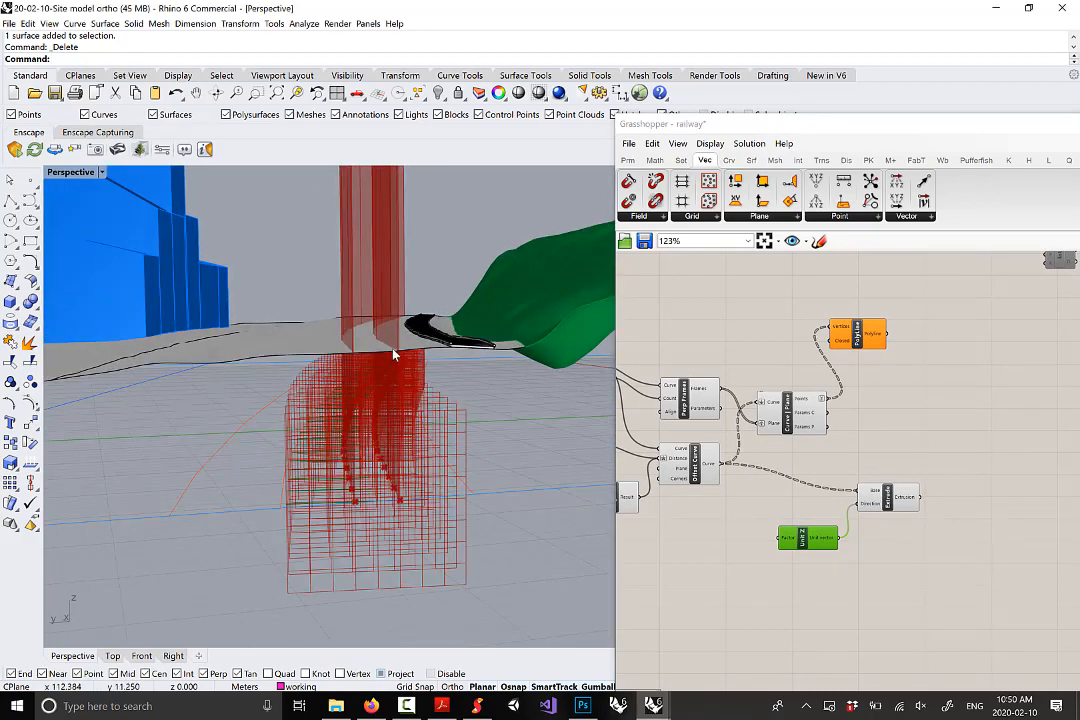
# Add a Brep | Brep intersection component beside Extrude and connect the Extrusion output to its Brep A input
pyautogui.moveTo(906, 525); pyautogui.dragTo(882, 522, button='right')
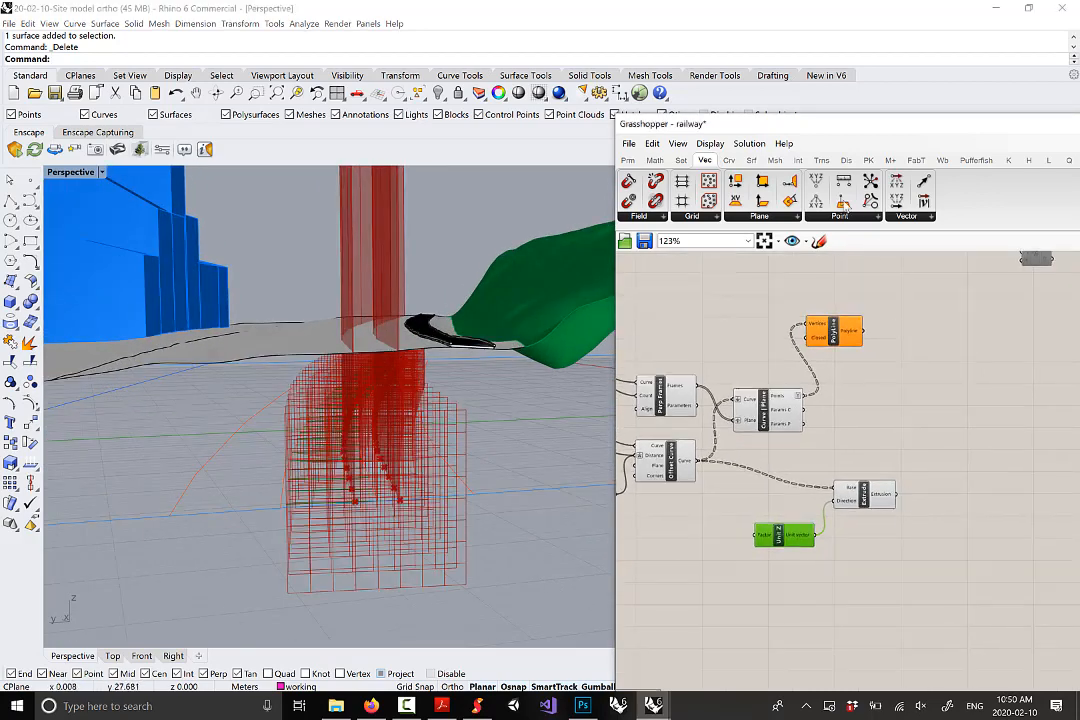
pyautogui.click(800, 162)
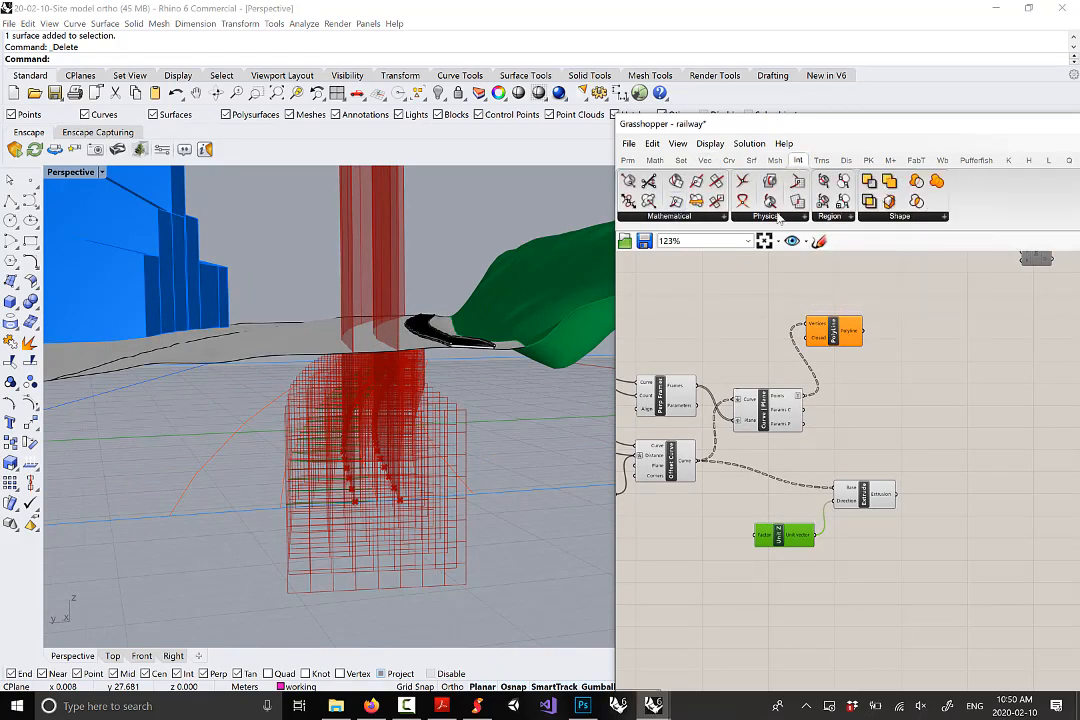
pyautogui.click(772, 218)
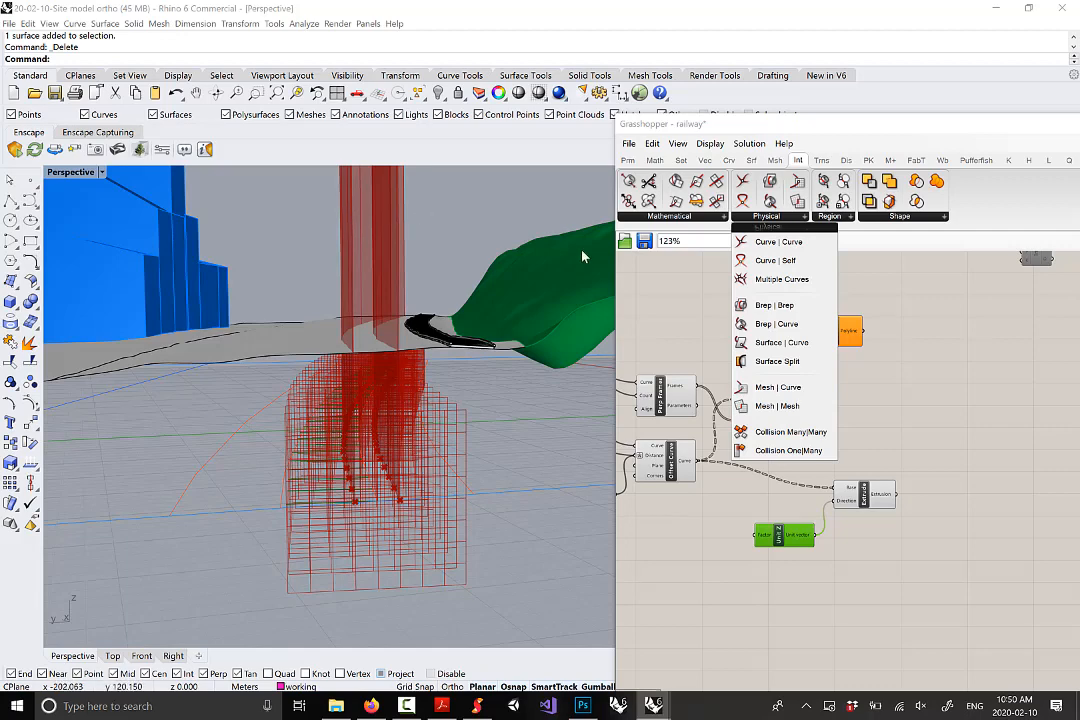
pyautogui.click(773, 306)
pyautogui.scroll(2, 935, 495)
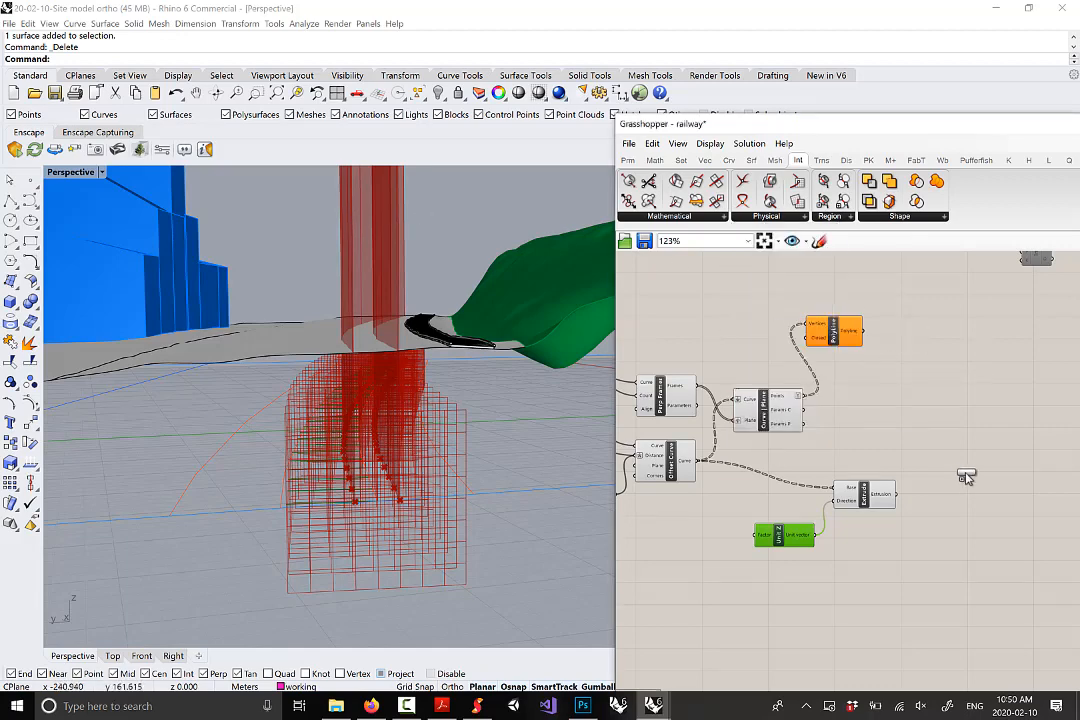
pyautogui.click(962, 462)
pyautogui.moveTo(918, 516); pyautogui.dragTo(934, 492, button='right')
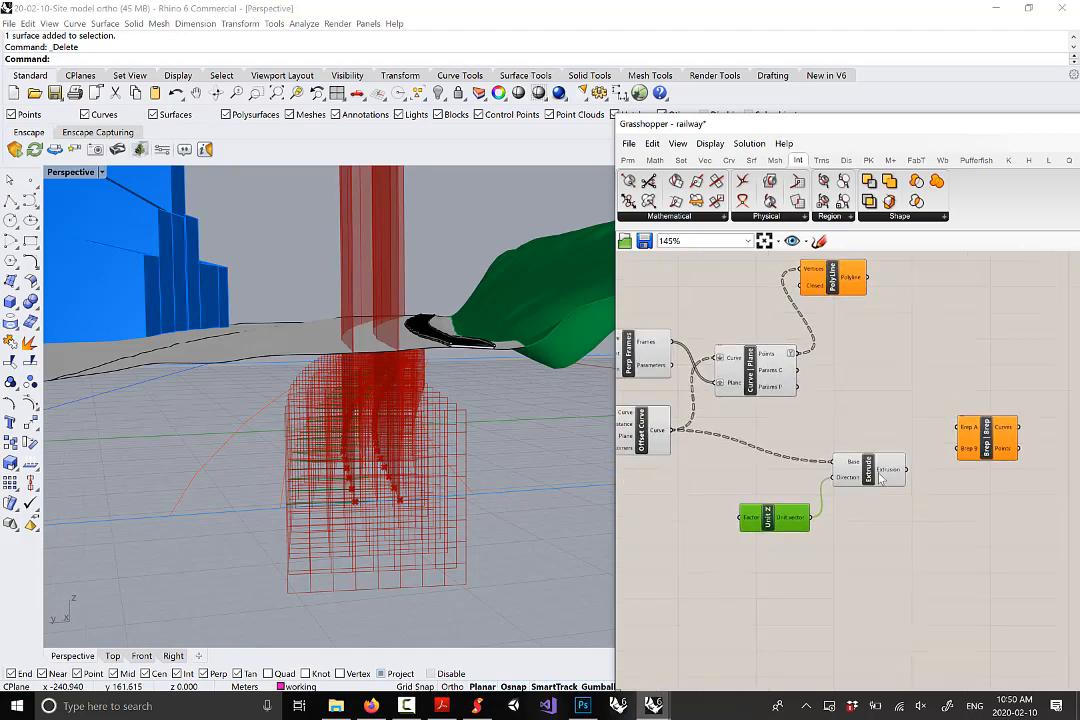
pyautogui.moveTo(885, 480); pyautogui.dragTo(965, 440)
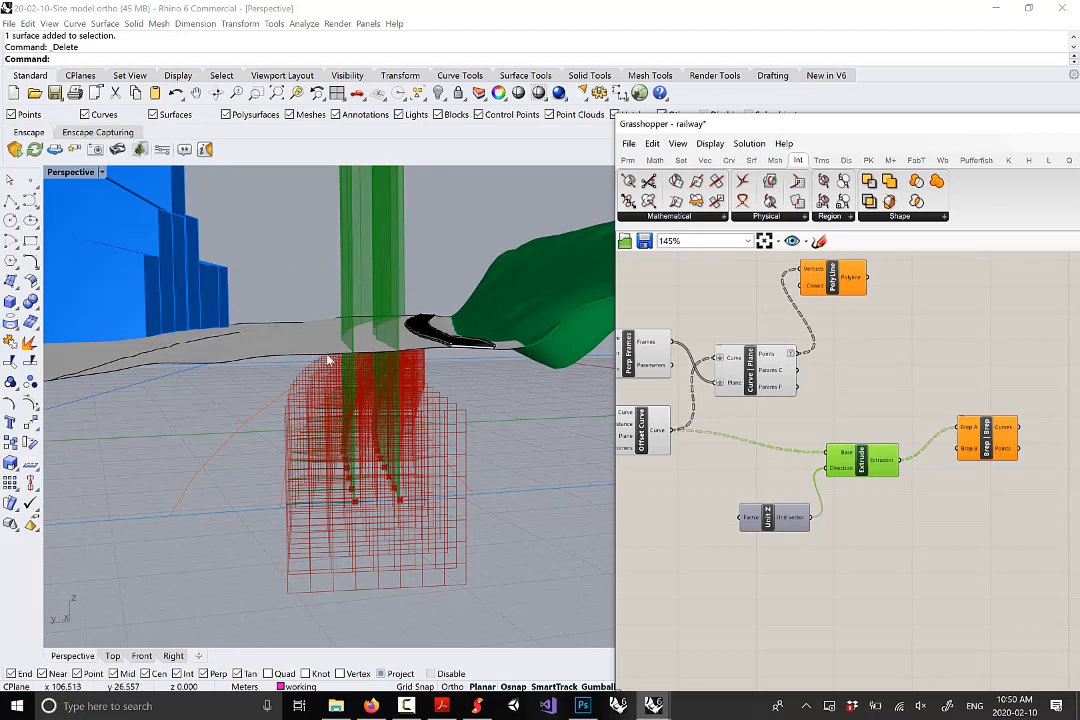
# Add a Surface parameter below the Extrude component and reference the Rhino ground surface in it as a single surface
pyautogui.moveTo(472, 386); pyautogui.dragTo(482, 420, button='right')
pyautogui.click(234, 374)
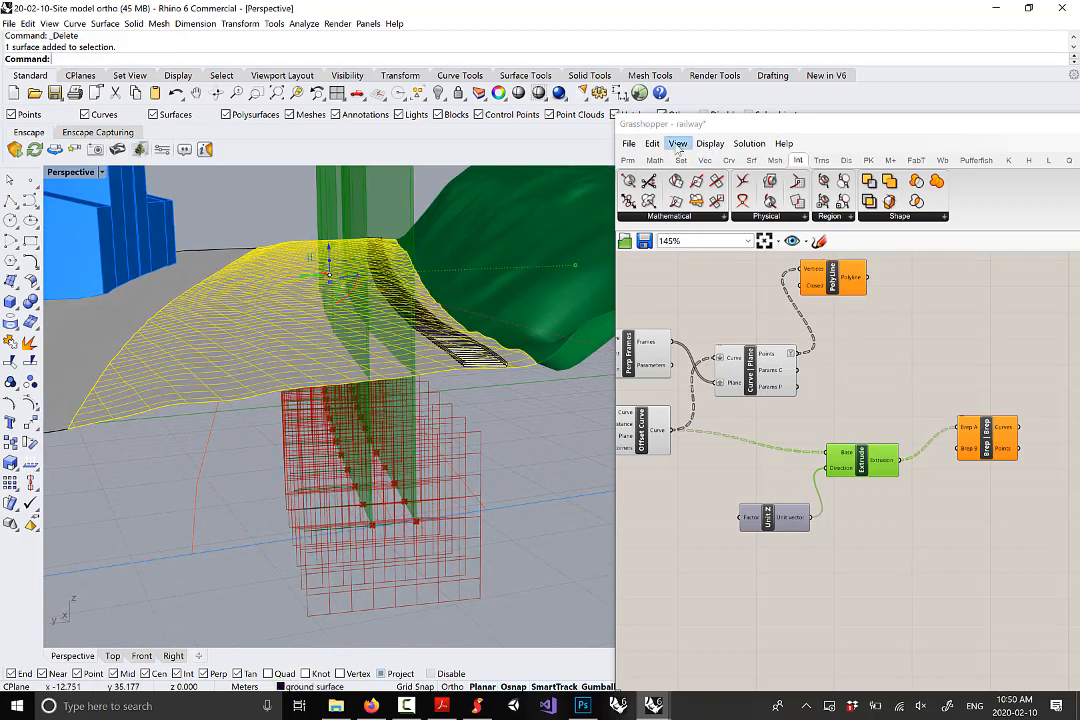
pyautogui.click(628, 160)
pyautogui.click(683, 217)
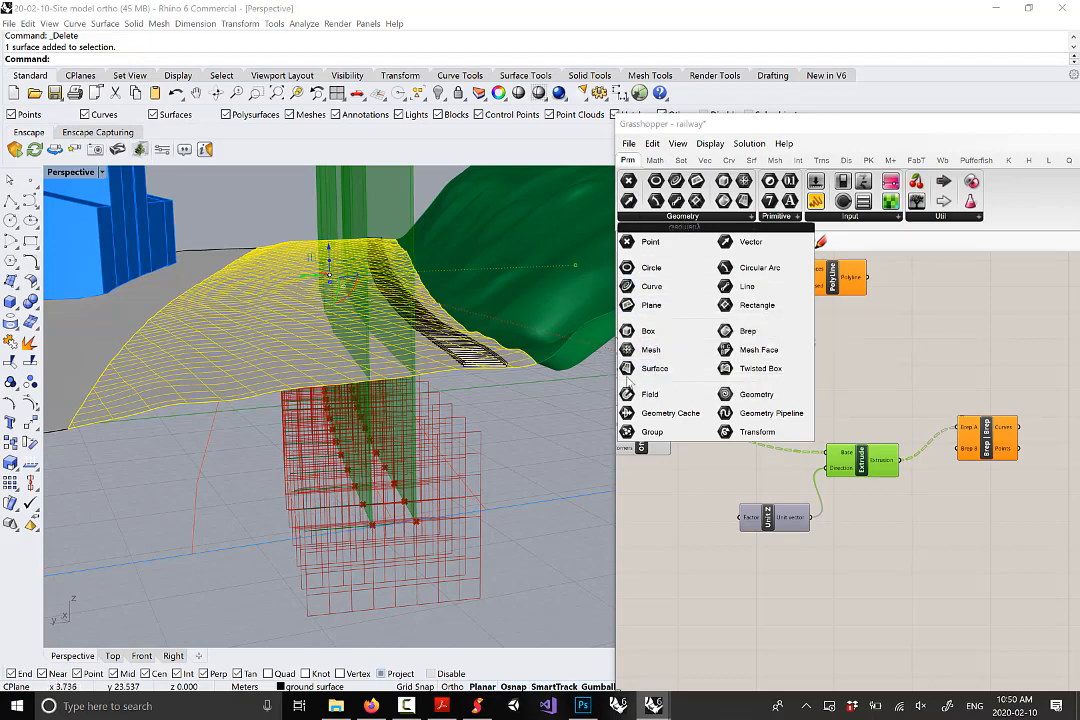
pyautogui.click(653, 369)
pyautogui.click(874, 505)
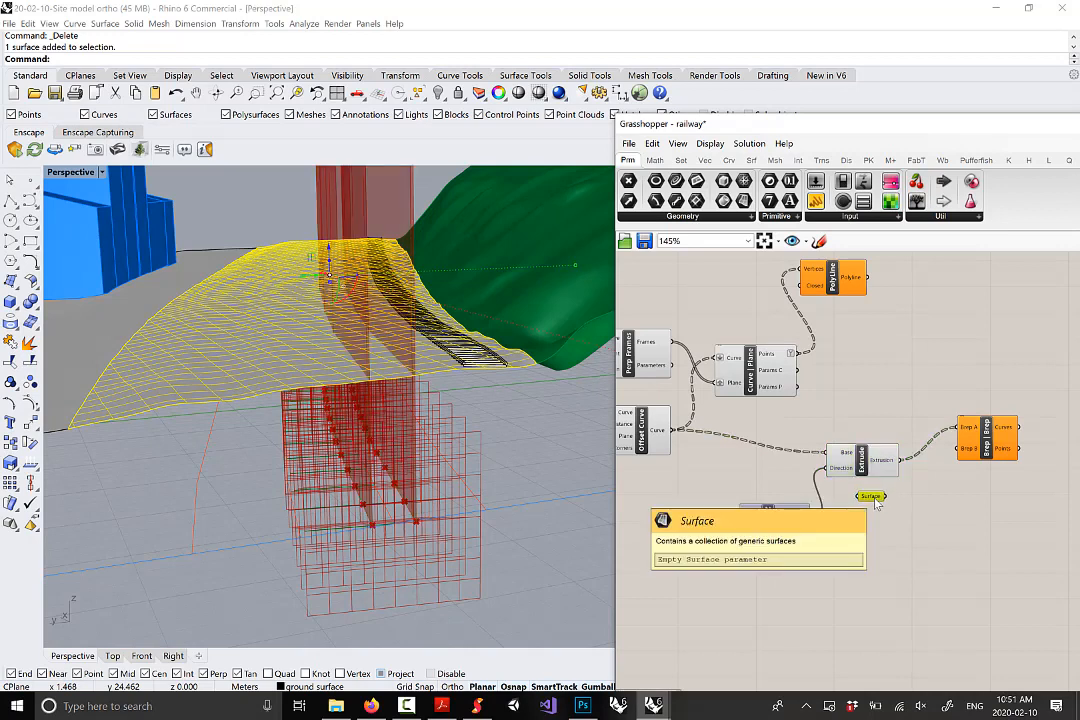
pyautogui.rightClick(876, 501)
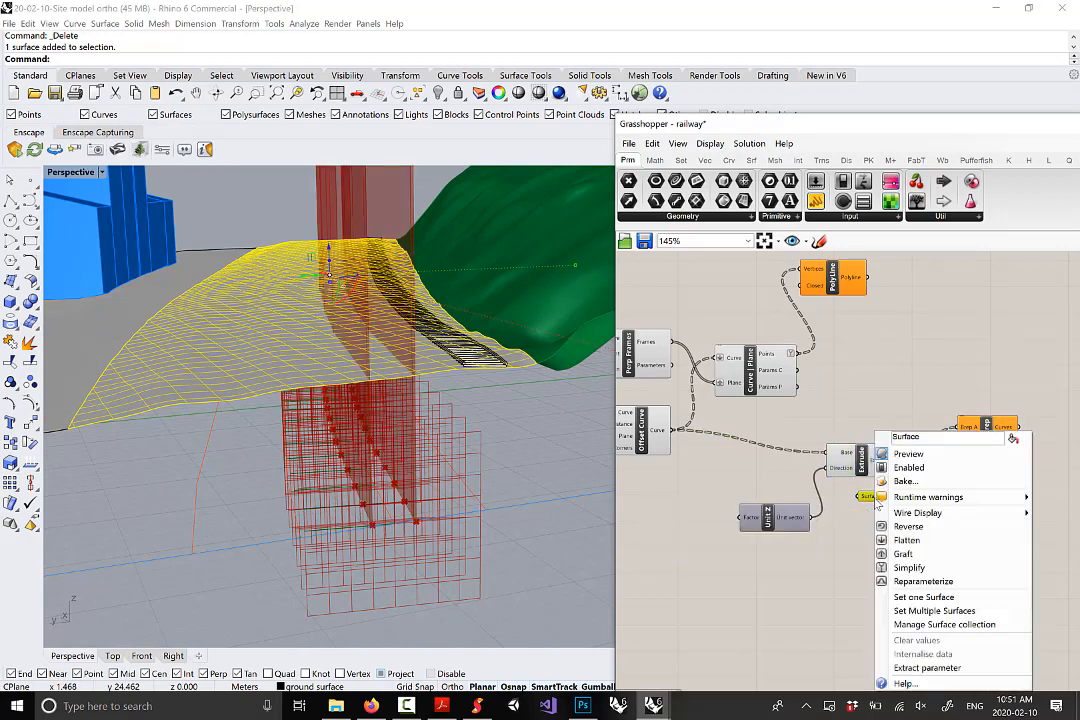
pyautogui.click(986, 596)
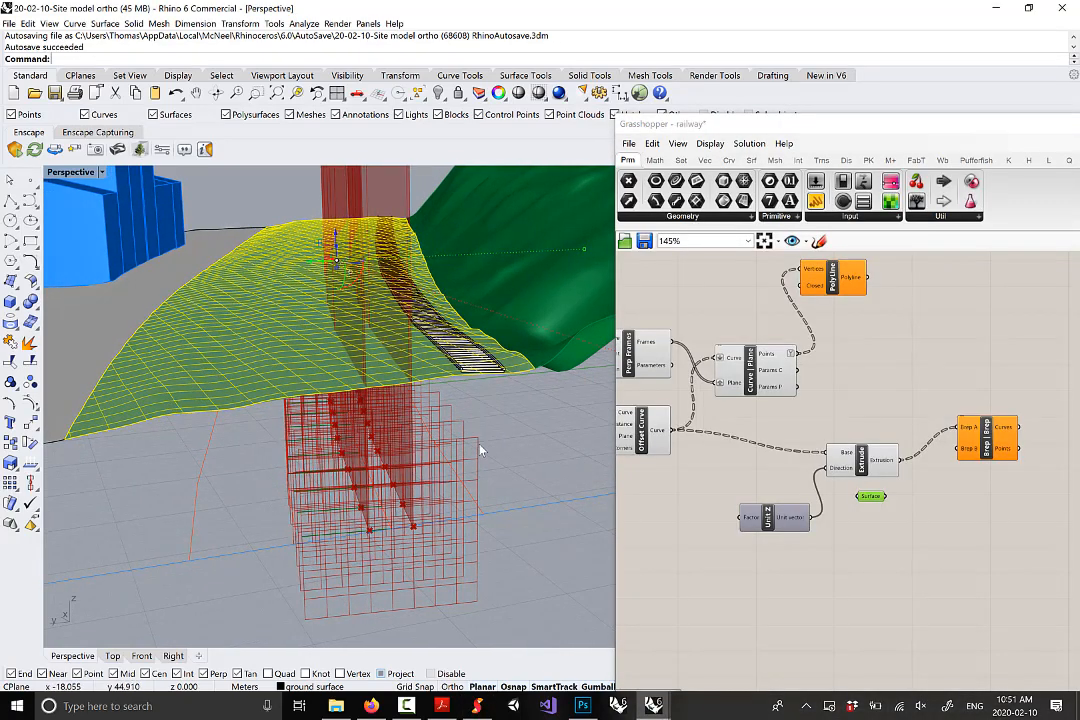
pyautogui.click(557, 492)
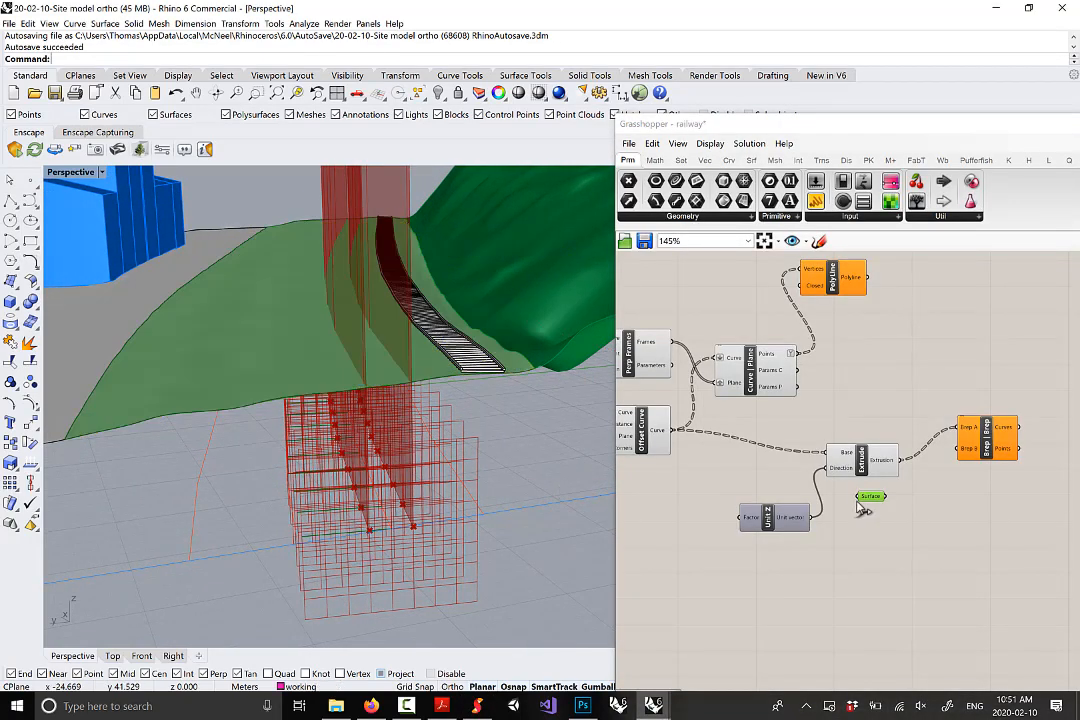
# Rename the Surface parameter to ground and connect it to the Brep B input of the Brep | Brep intersection
pyautogui.rightClick(870, 495)
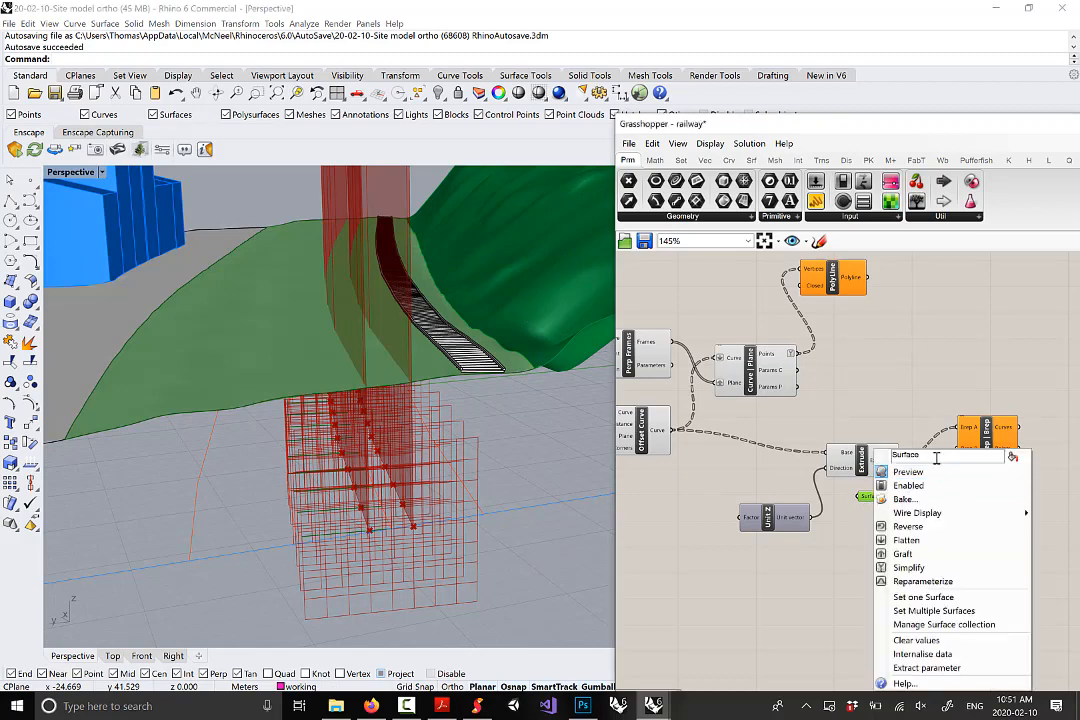
pyautogui.doubleClick(957, 455)
pyautogui.write('ground')
pyautogui.press('Return')
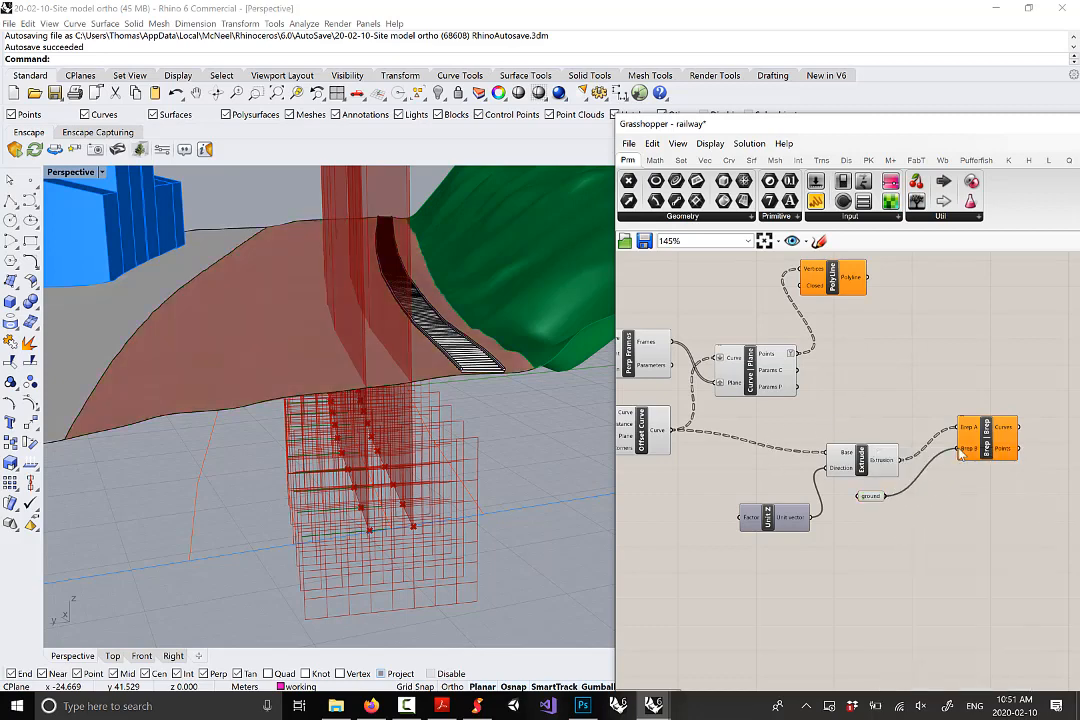
pyautogui.moveTo(885, 496); pyautogui.dragTo(955, 443)
pyautogui.moveTo(374, 306); pyautogui.dragTo(364, 274, button='right')
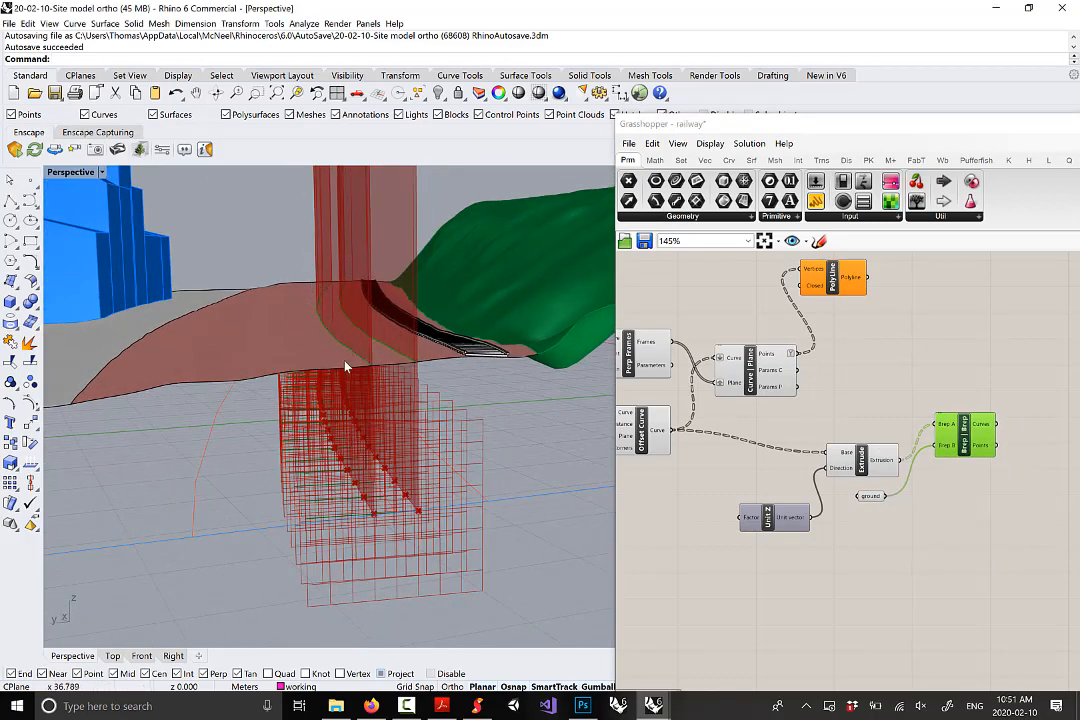
pyautogui.moveTo(310, 316); pyautogui.dragTo(300, 304, button='right')
# Move the Extrude, Unit Z, ground and Brep | Brep components together to below the Offset Curve component
pyautogui.scroll(-3, 898, 405)
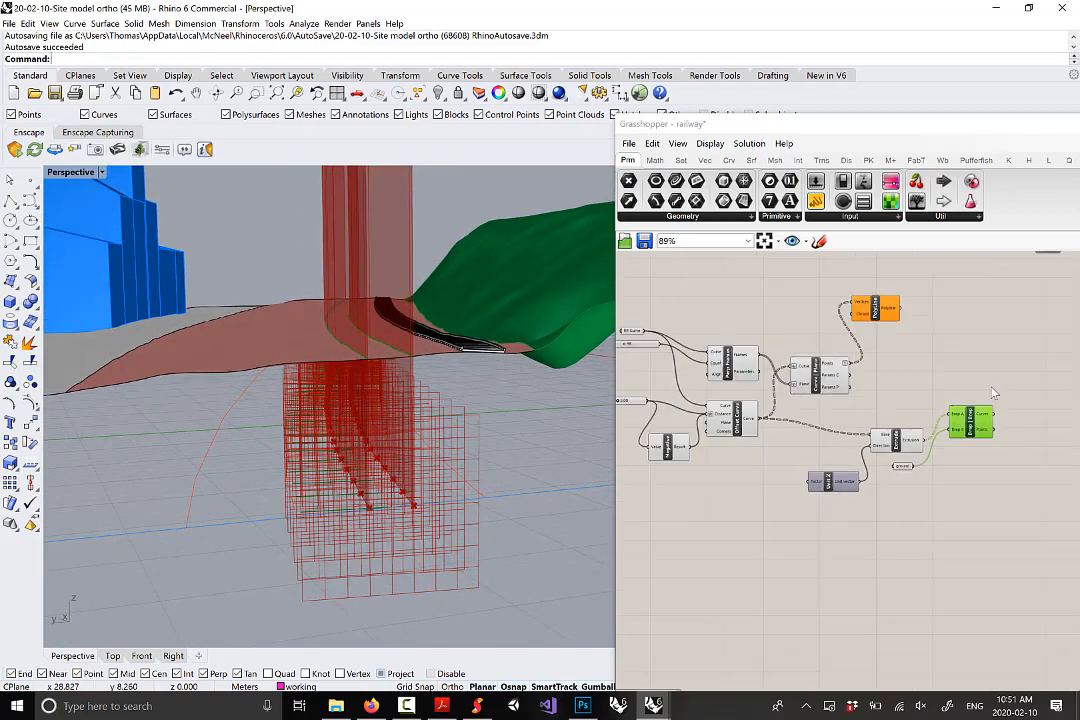
pyautogui.scroll(2, 990, 471)
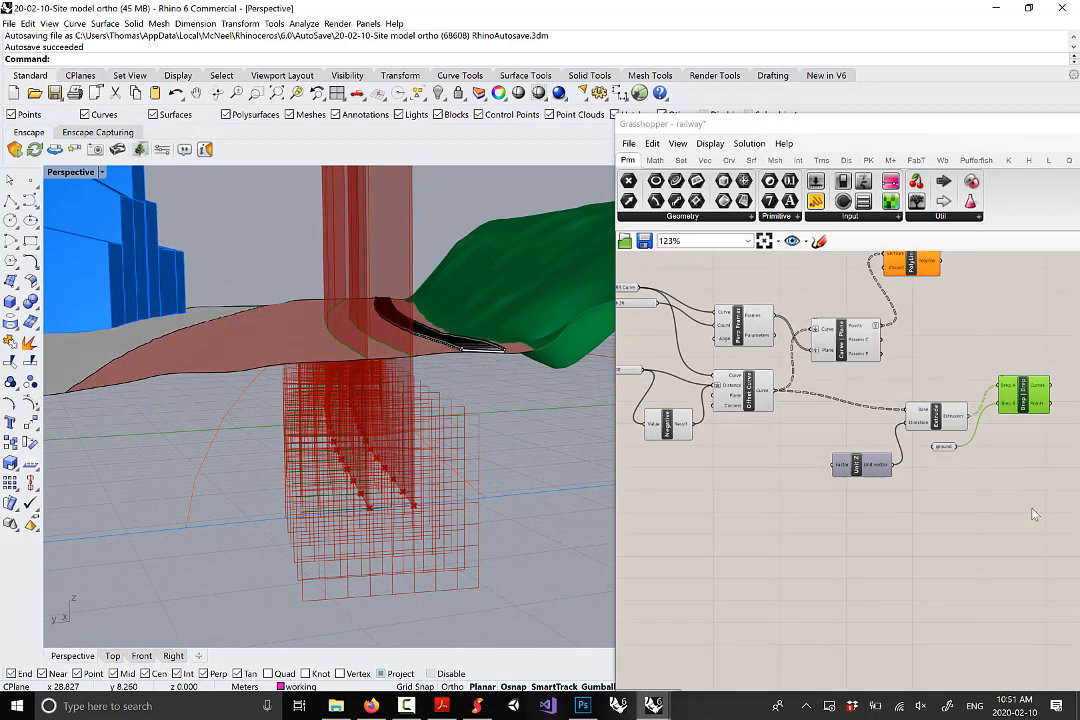
pyautogui.moveTo(1031, 510); pyautogui.dragTo(725, 330)
pyautogui.moveTo(1025, 400); pyautogui.dragTo(972, 532)
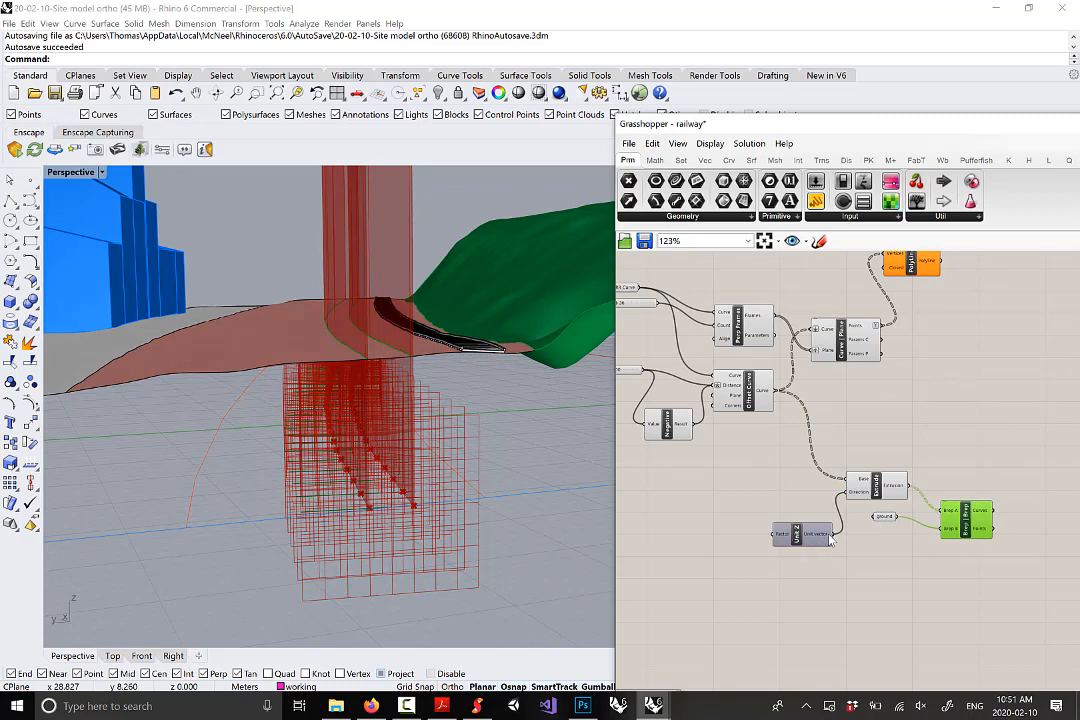
# Group the Extrude, Unit Z, ground and Brep | Brep components and name the group track ground intersection
pyautogui.moveTo(1014, 669); pyautogui.dragTo(760, 468)
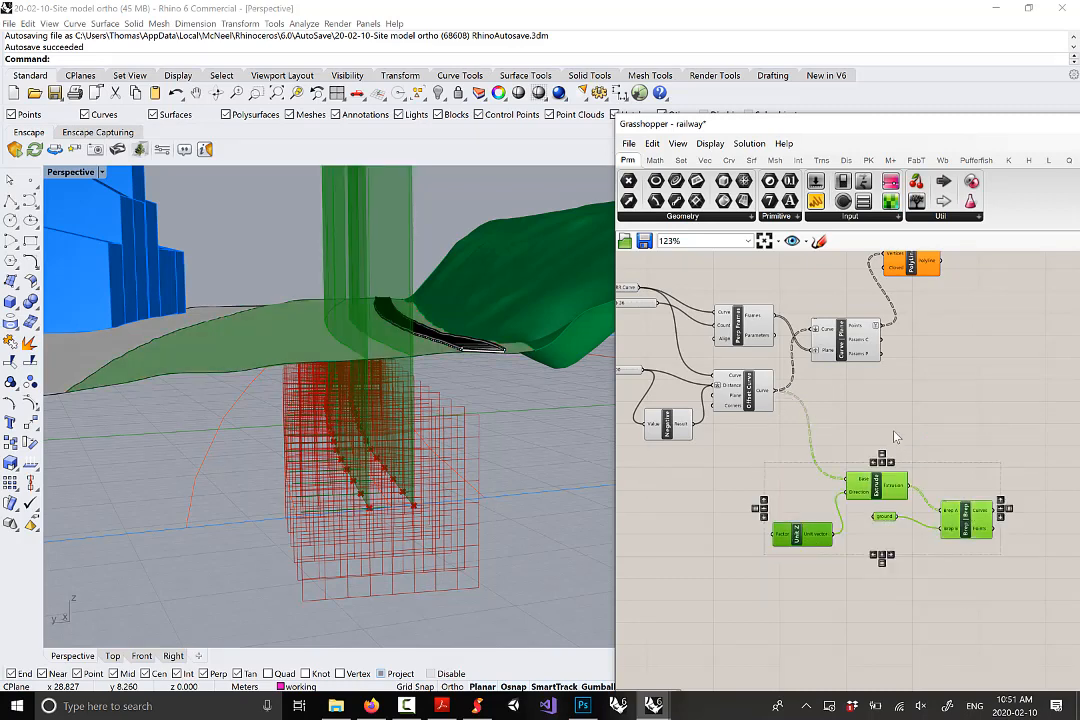
pyautogui.rightClick(896, 433)
pyautogui.click(922, 526)
pyautogui.click(938, 484)
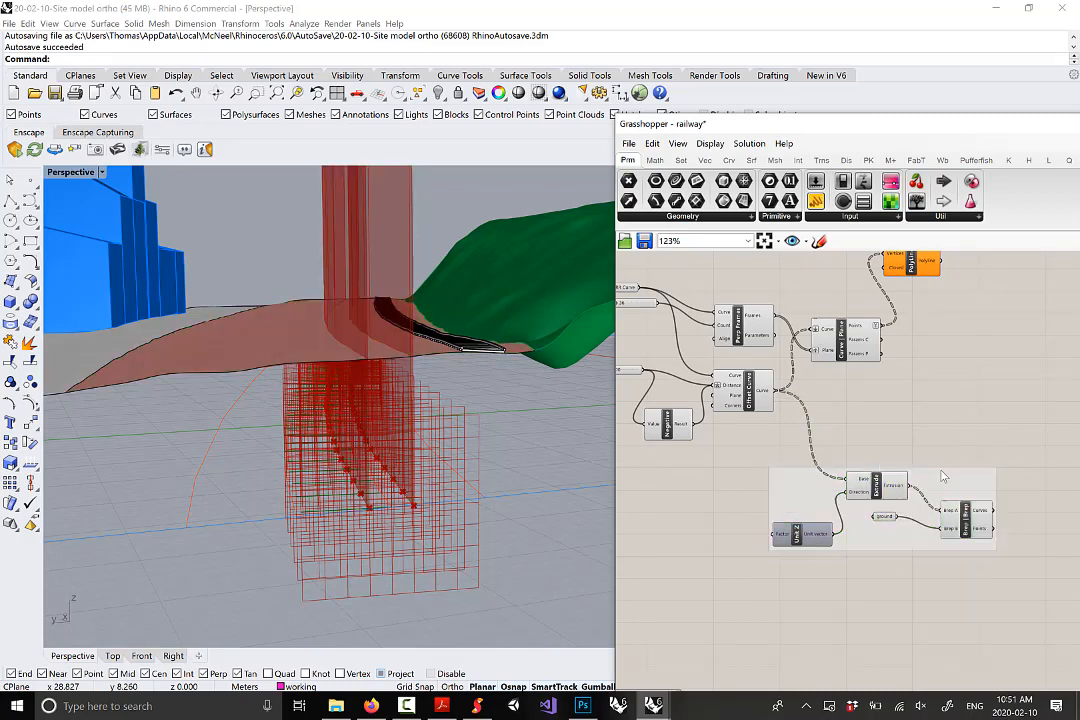
pyautogui.rightClick(938, 484)
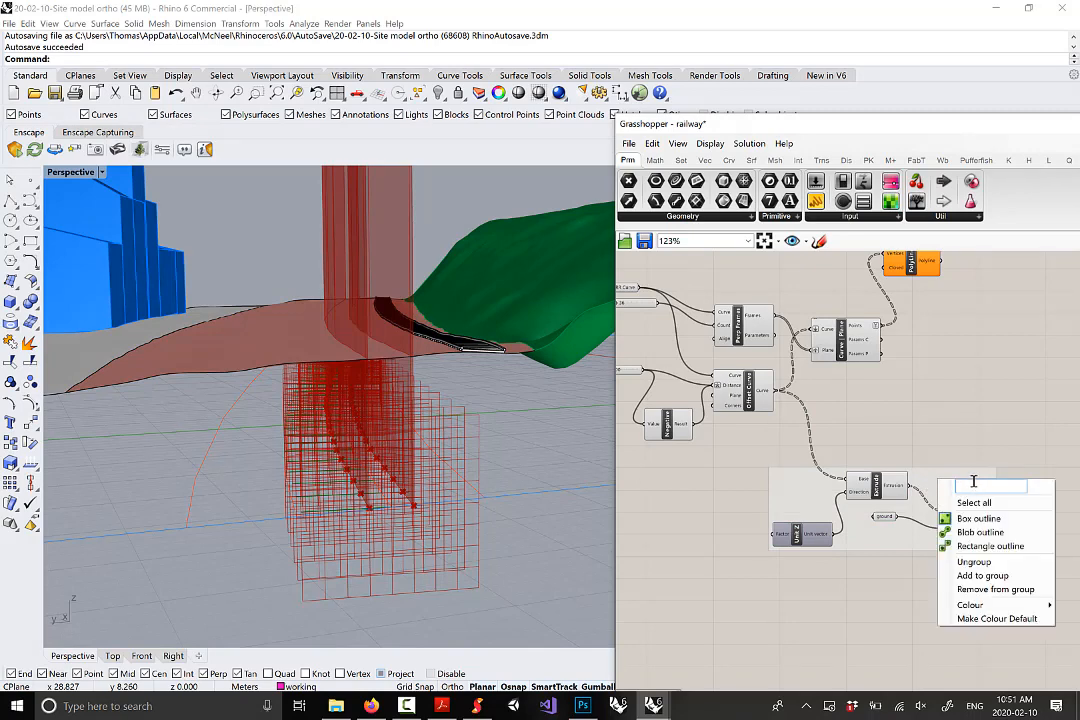
pyautogui.write('track ground intersection')
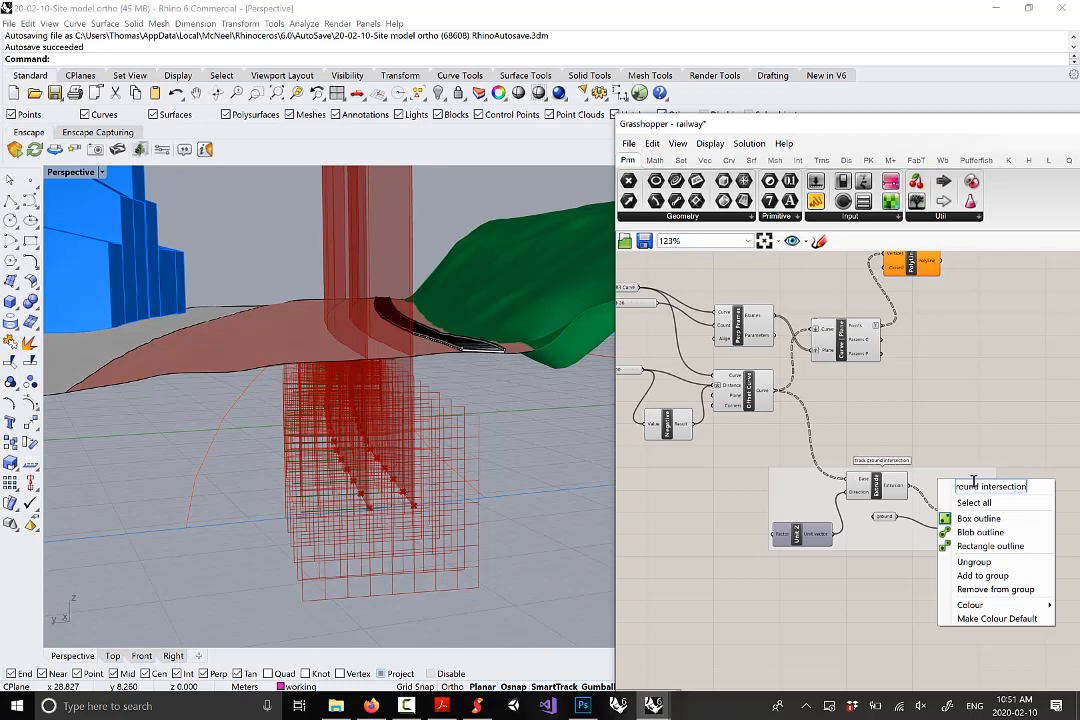
pyautogui.click(930, 393)
# Examine the earlier railway definition above, following its offset, plane intersection and line components for comparison with the new one
pyautogui.scroll(-3, 924, 409)
pyautogui.moveTo(924, 409); pyautogui.dragTo(852, 539, button='right')
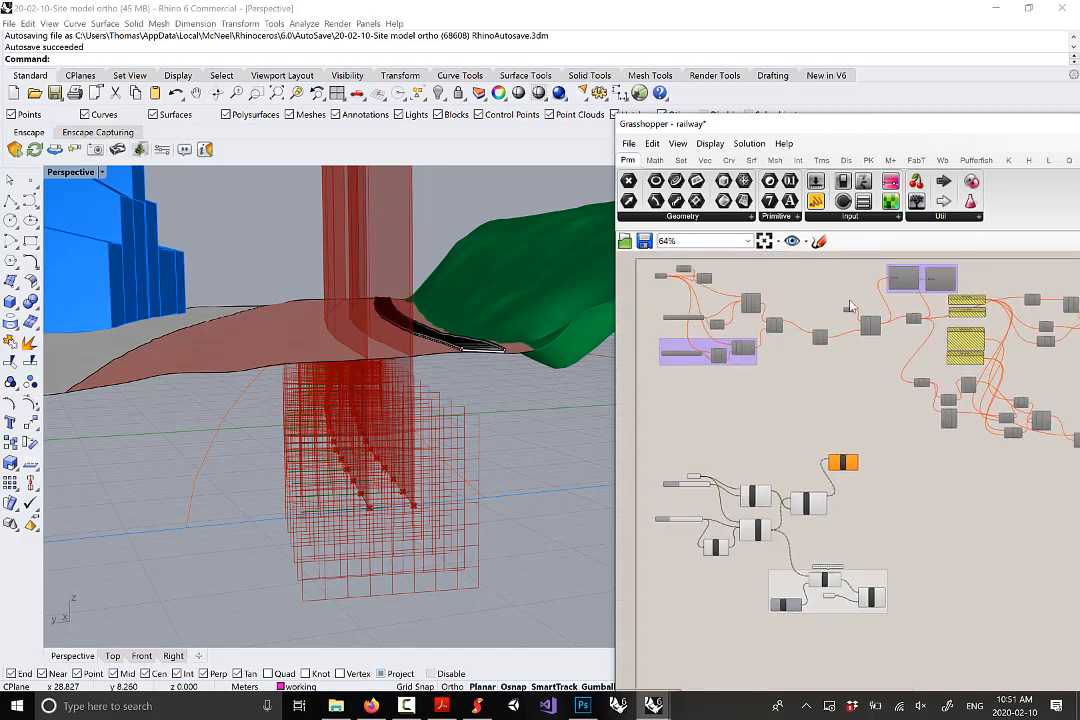
pyautogui.scroll(3, 838, 305)
pyautogui.scroll(2, 810, 374)
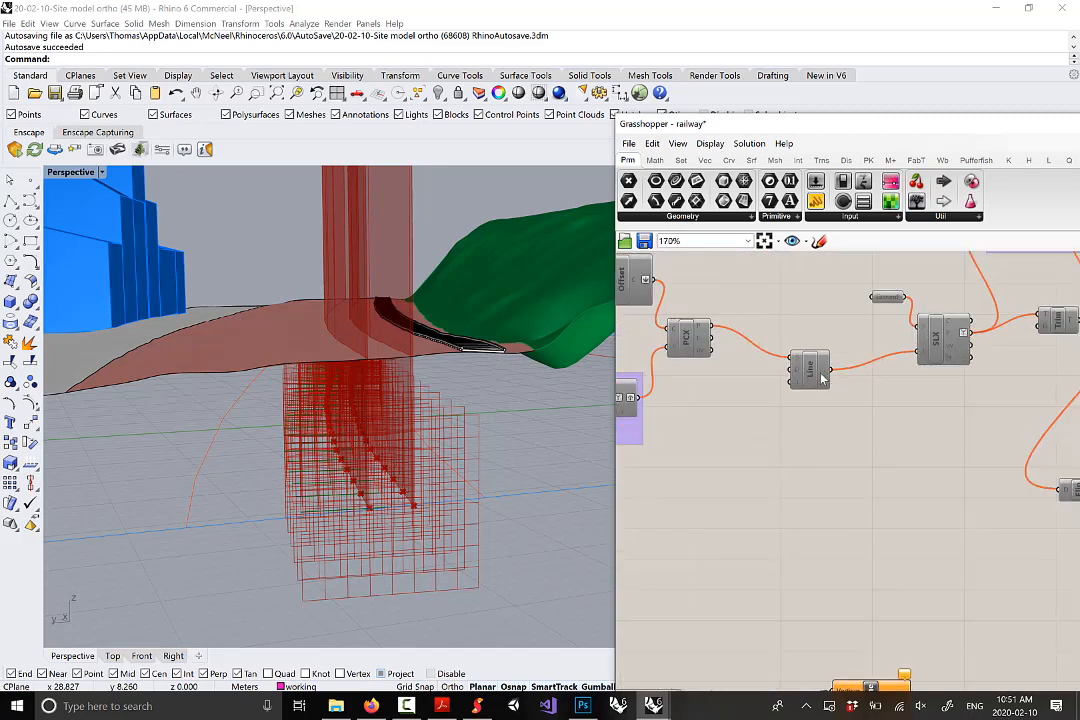
pyautogui.scroll(-5, 822, 375)
pyautogui.moveTo(832, 488); pyautogui.dragTo(885, 403, button='right')
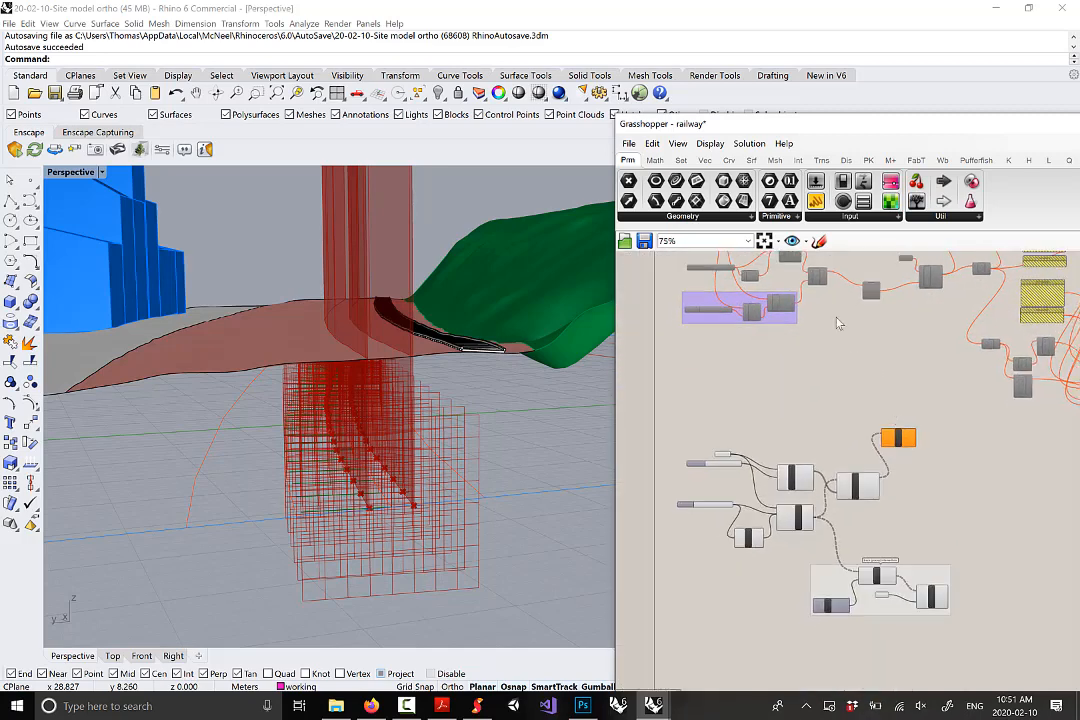
pyautogui.scroll(4, 822, 316)
pyautogui.moveTo(822, 316); pyautogui.dragTo(820, 402, button='right')
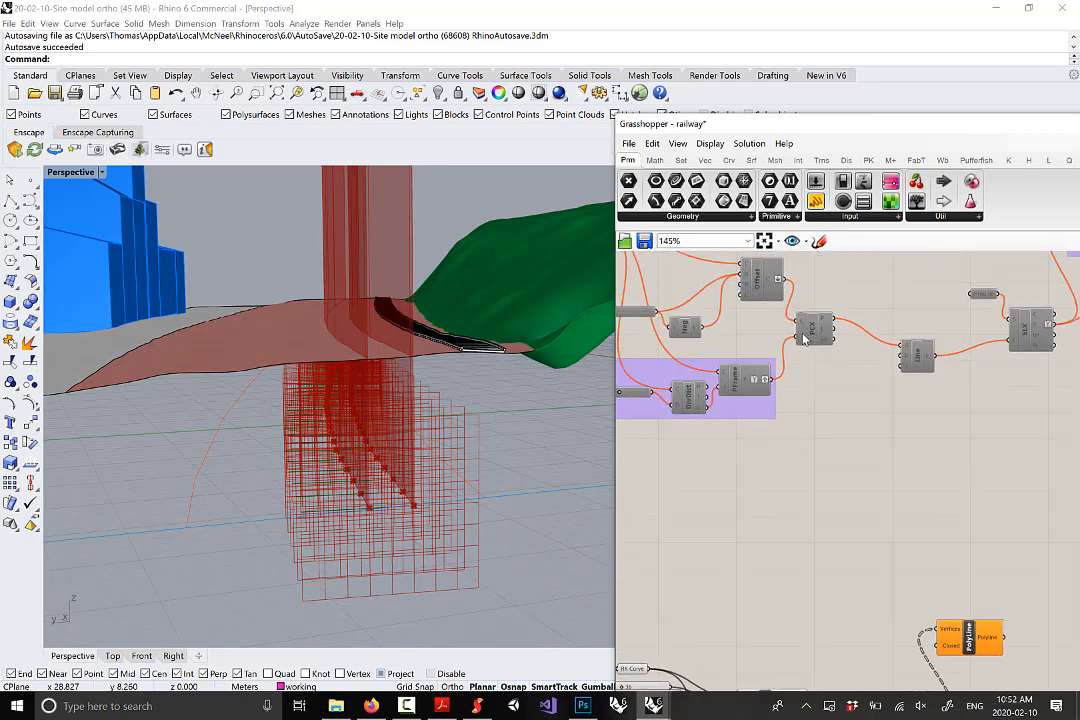
pyautogui.scroll(-4, 803, 337)
pyautogui.moveTo(889, 510); pyautogui.dragTo(889, 386, button='right')
pyautogui.scroll(3, 893, 383)
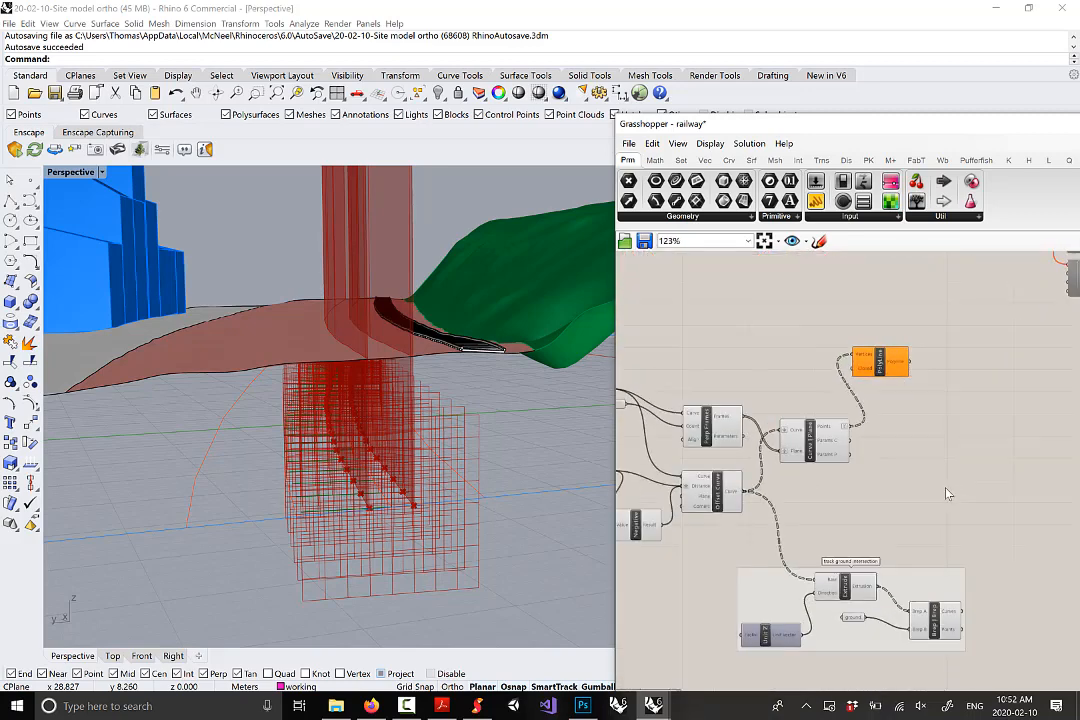
pyautogui.moveTo(948, 494); pyautogui.dragTo(920, 468, button='right')
# Delete the PolyLine component connected to the Curve | Plane intersection's Points output
pyautogui.moveTo(851, 340); pyautogui.dragTo(870, 349)
pyautogui.moveTo(840, 407); pyautogui.dragTo(936, 406, button='right')
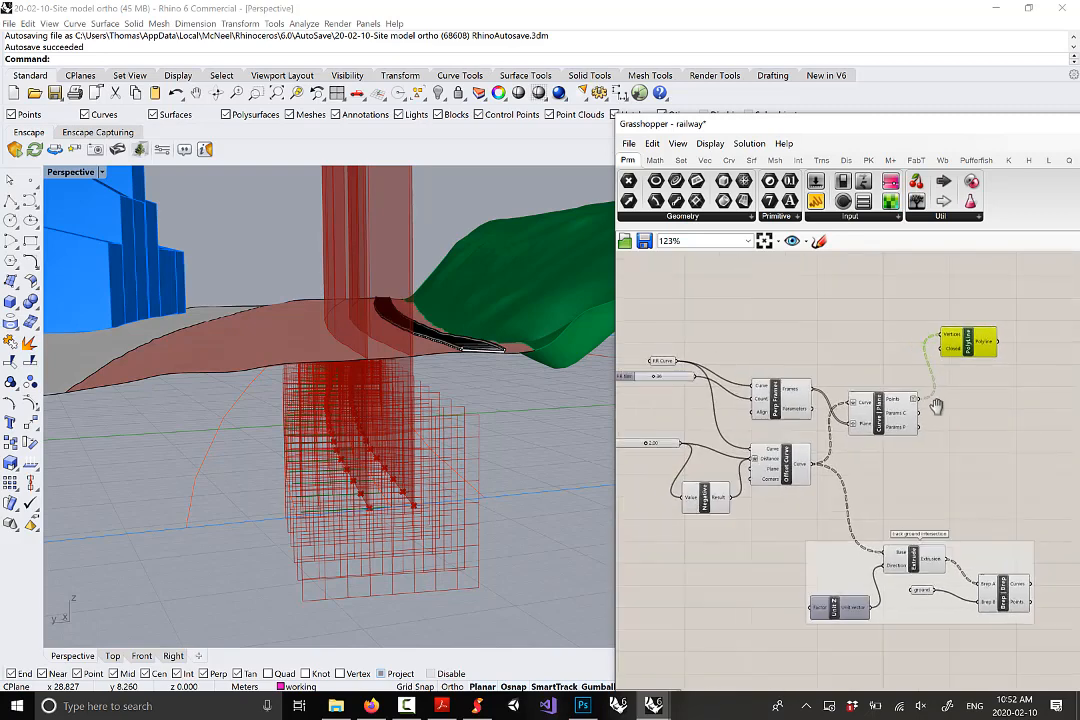
pyautogui.moveTo(970, 352); pyautogui.dragTo(970, 342)
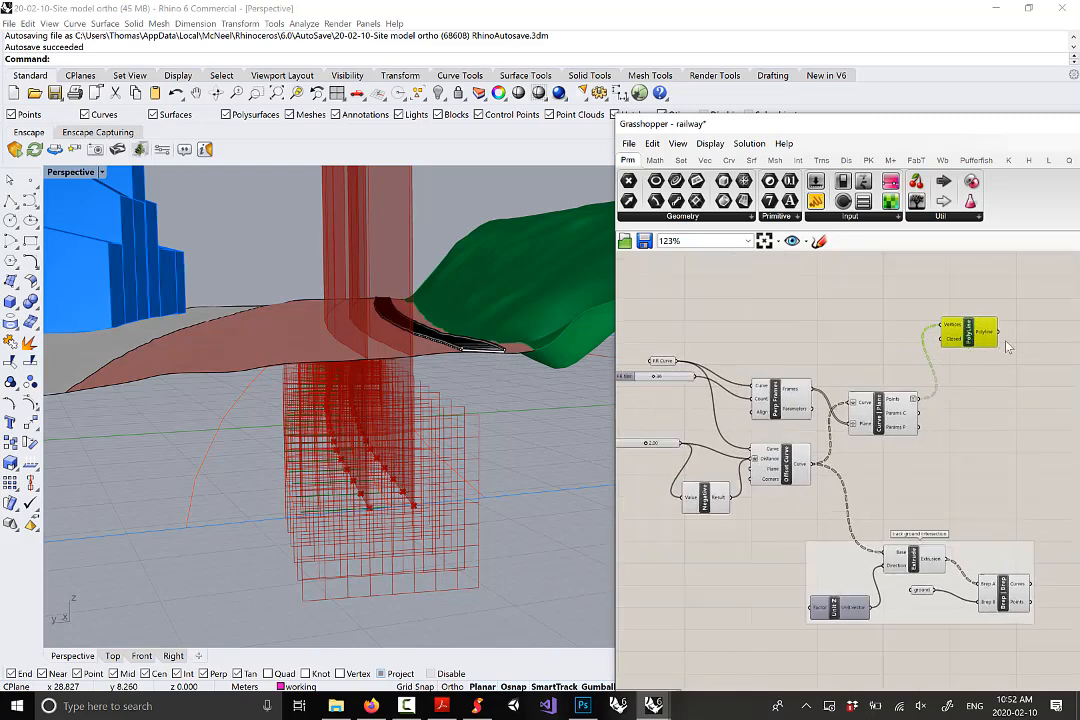
pyautogui.moveTo(995, 338); pyautogui.dragTo(991, 370, button='right')
pyautogui.moveTo(968, 378)
pyautogui.mouseDown()
pyautogui.moveTo(966, 366)
pyautogui.moveTo(966, 378)
pyautogui.mouseUp()
pyautogui.moveTo(947, 482); pyautogui.dragTo(928, 438, button='right')
pyautogui.press('Delete')
# Rearrange the Curve | Plane, Perp Frames and Offset Curve components into a compact cluster
pyautogui.moveTo(868, 412); pyautogui.dragTo(916, 392)
pyautogui.moveTo(785, 400); pyautogui.dragTo(810, 382)
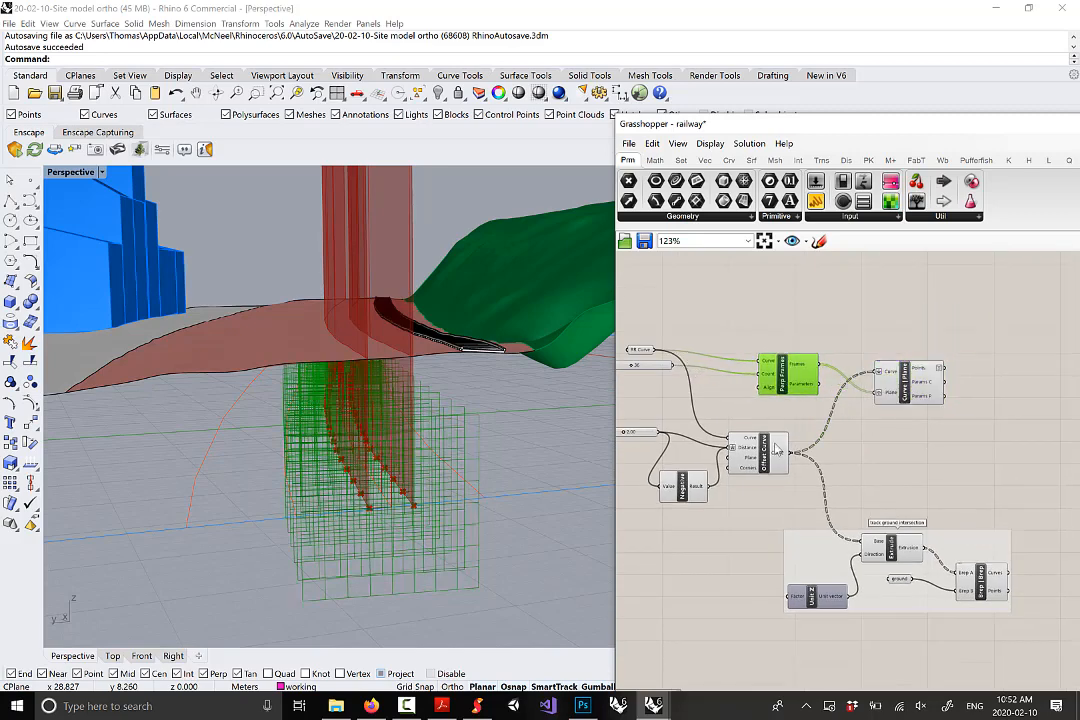
pyautogui.moveTo(769, 459); pyautogui.dragTo(801, 432)
pyautogui.moveTo(969, 460); pyautogui.dragTo(985, 459, button='right')
pyautogui.click(936, 383)
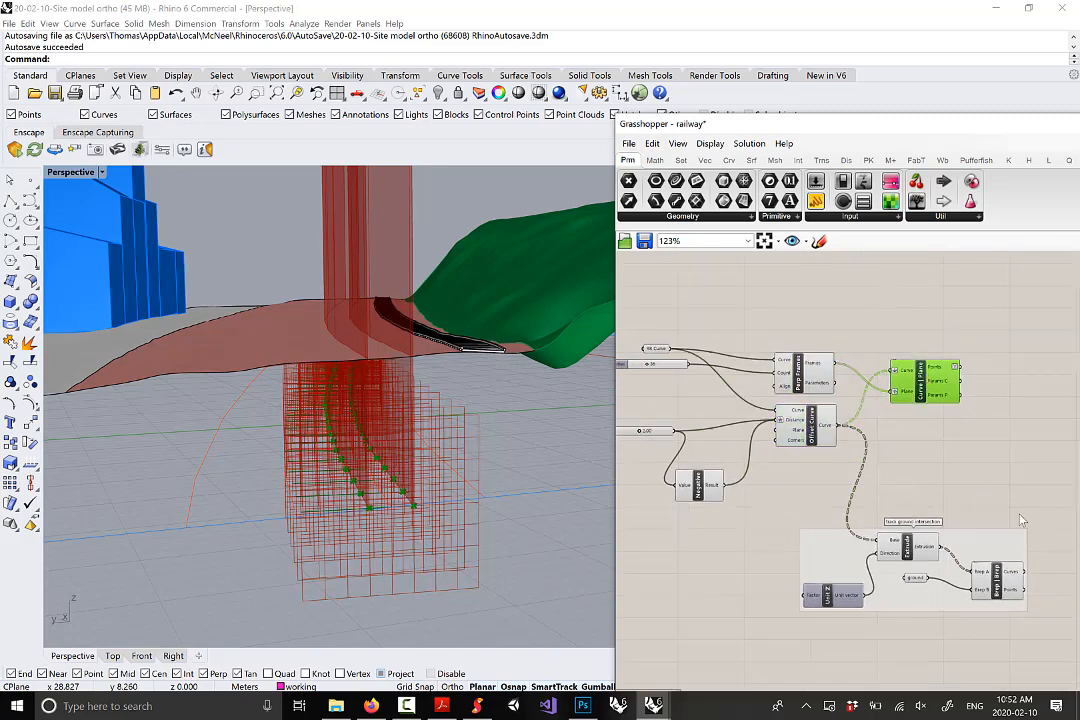
# Group the Perp Frames, Offset Curve and Curve | Plane components and name the group tie points
pyautogui.moveTo(1014, 511); pyautogui.dragTo(762, 320)
pyautogui.scroll(1, 835, 430)
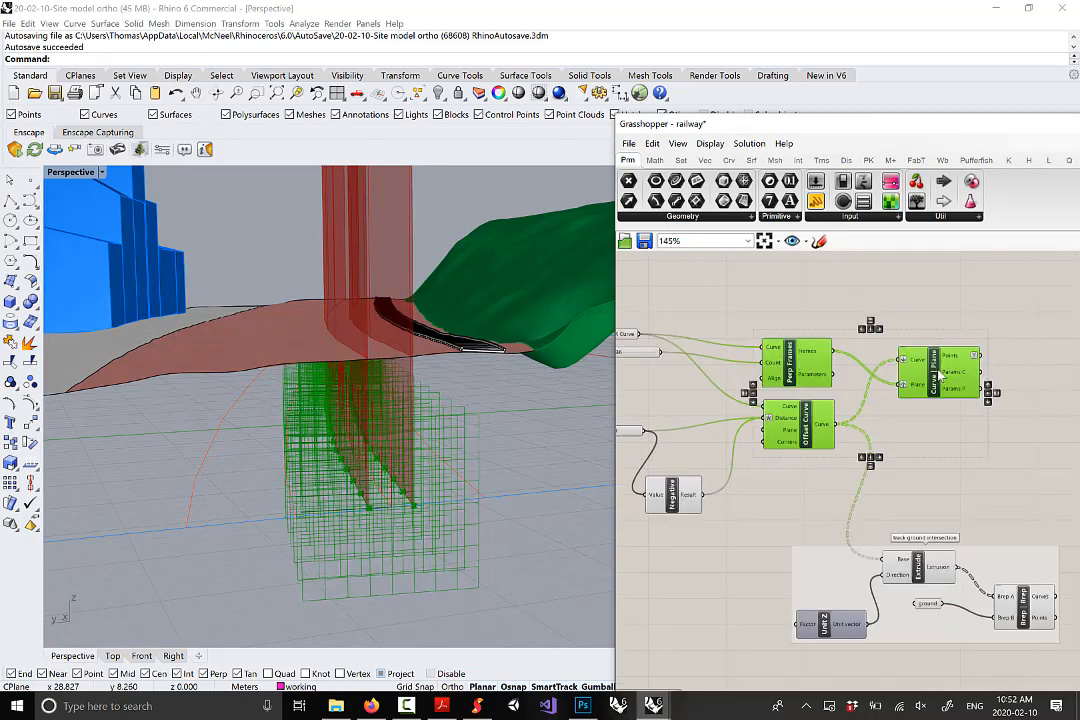
pyautogui.moveTo(398, 410); pyautogui.dragTo(395, 451, button='right')
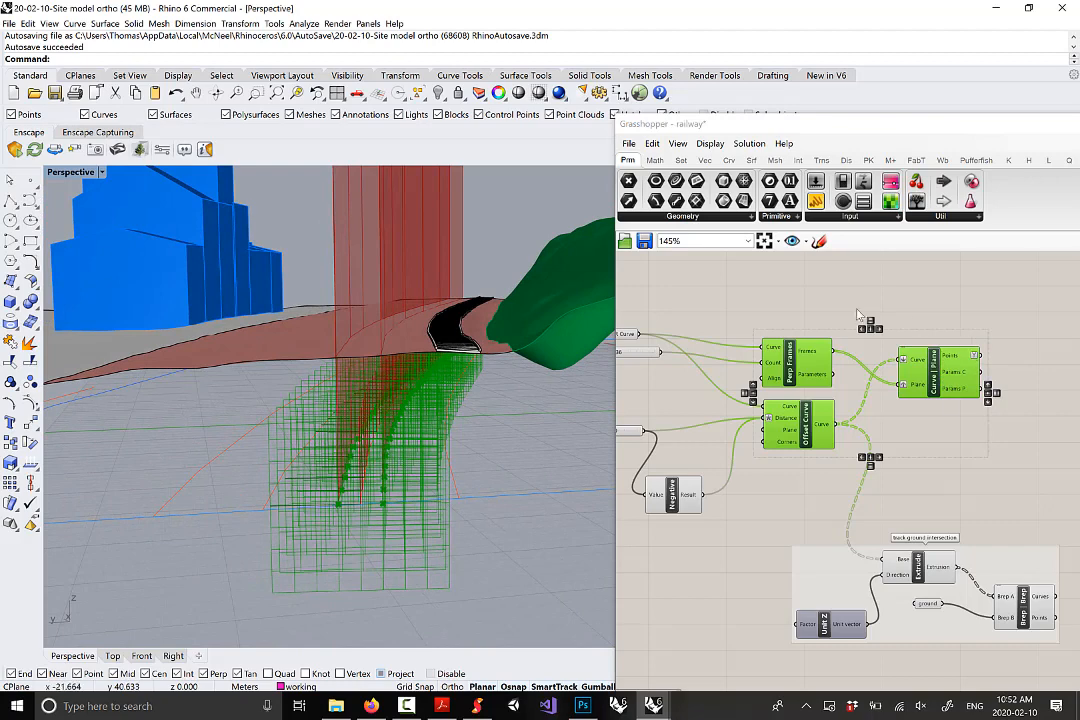
pyautogui.rightClick(892, 292)
pyautogui.click(921, 384)
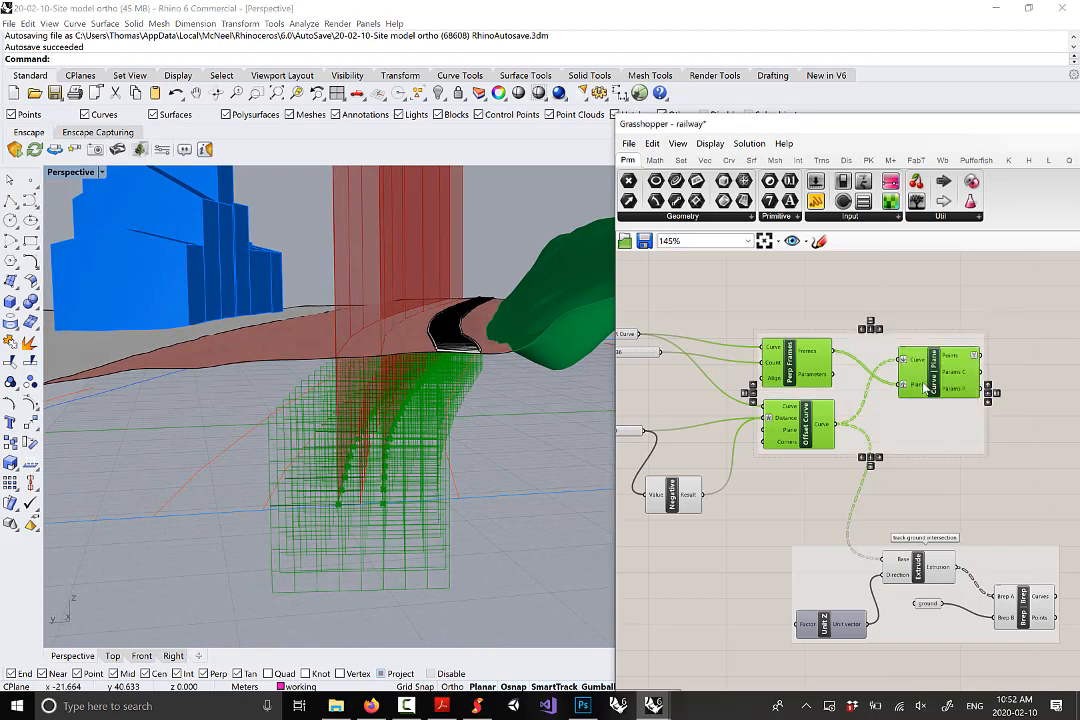
pyautogui.click(926, 285)
pyautogui.rightClick(868, 343)
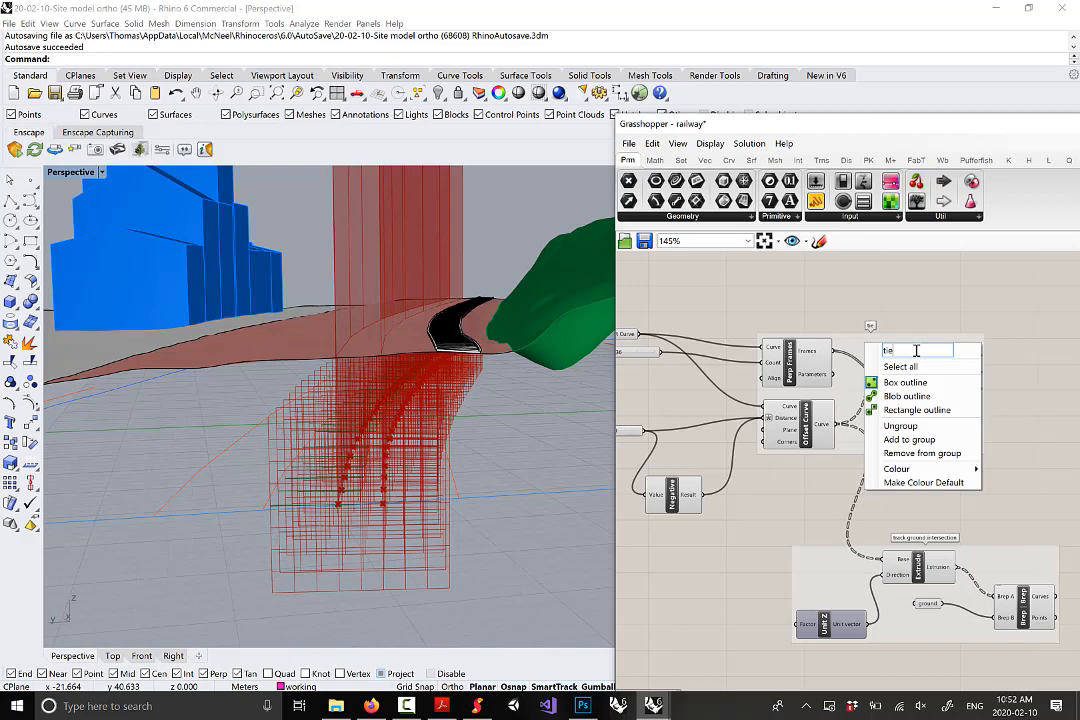
pyautogui.write('tie points')
pyautogui.click(906, 280)
# Turn off the preview of the Extrude, Unit Z and ground components in the track ground intersection group
pyautogui.moveTo(442, 339); pyautogui.dragTo(450, 328, button='right')
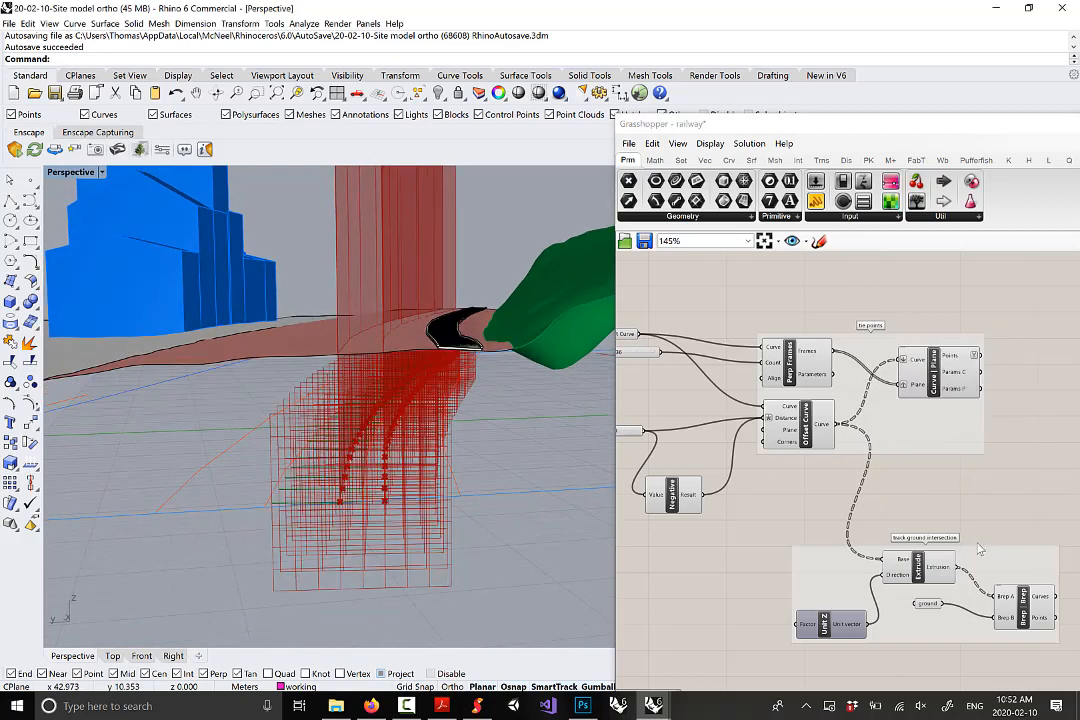
pyautogui.moveTo(981, 668); pyautogui.dragTo(935, 594, button='right')
pyautogui.moveTo(900, 609); pyautogui.dragTo(742, 466)
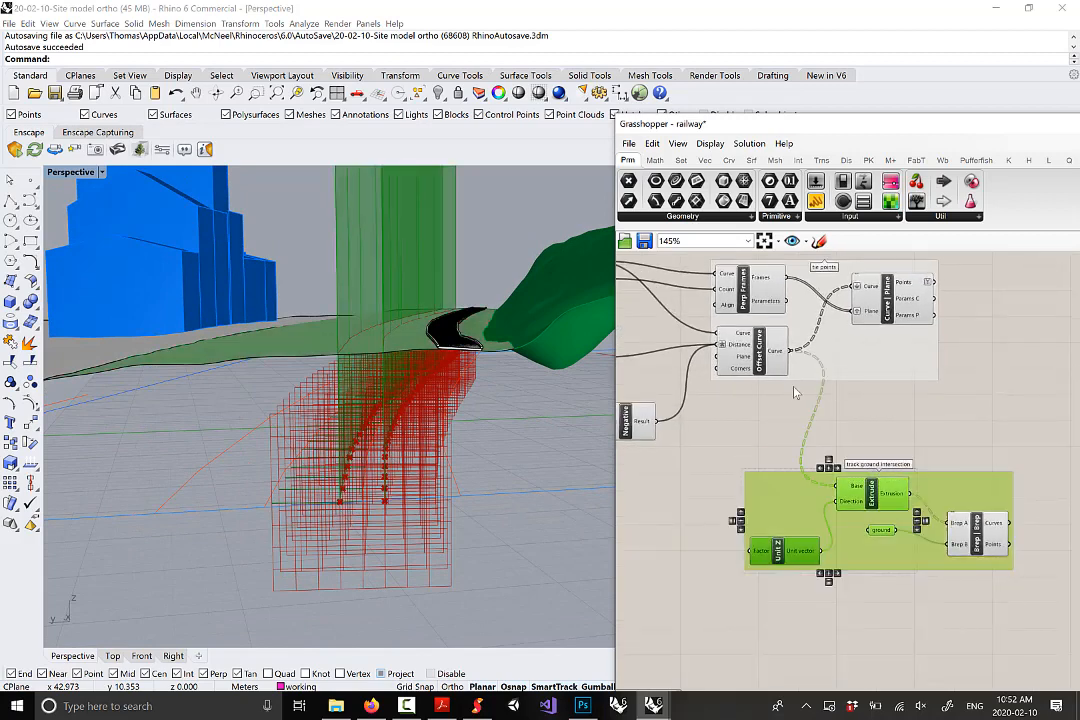
pyautogui.middleClick(881, 453)
pyautogui.click(914, 442)
pyautogui.moveTo(890, 416); pyautogui.dragTo(937, 464, button='right')
pyautogui.click(816, 462)
# Turn off the preview of the Perp Frames and Offset Curve components and inspect the remaining tie points and track intersection curves
pyautogui.click(795, 386)
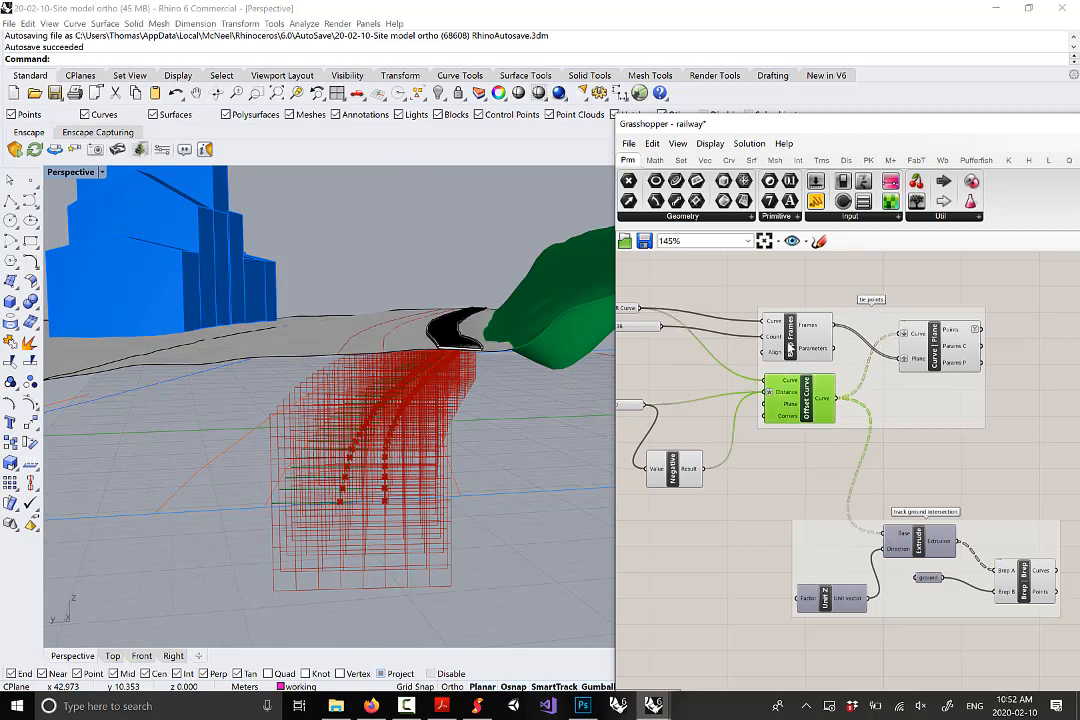
pyautogui.click(799, 338)
pyautogui.moveTo(900, 455); pyautogui.dragTo(920, 470, button='right')
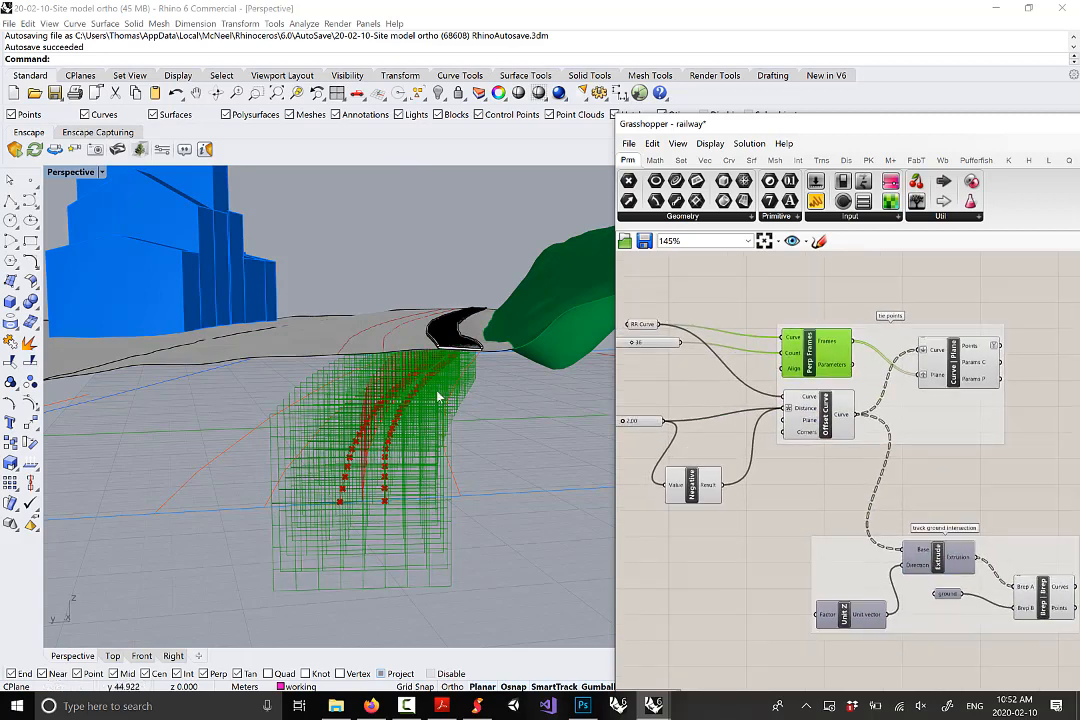
pyautogui.click(829, 463)
pyautogui.moveTo(876, 467); pyautogui.dragTo(754, 298)
pyautogui.rightClick(796, 275)
pyautogui.click(839, 295)
pyautogui.moveTo(436, 318); pyautogui.dragTo(448, 358, button='right')
pyautogui.scroll(2, 370, 394)
pyautogui.moveTo(386, 436); pyautogui.dragTo(390, 499, button='right')
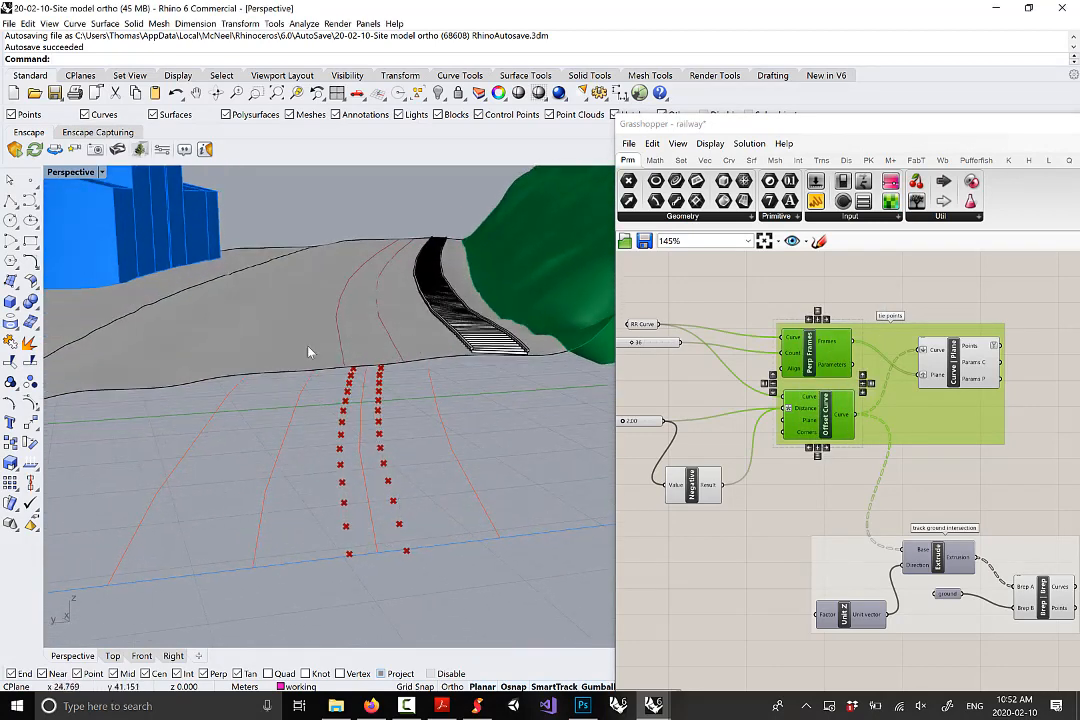
pyautogui.moveTo(417, 369); pyautogui.dragTo(393, 464, button='right')
pyautogui.moveTo(368, 511); pyautogui.dragTo(391, 514, button='right')
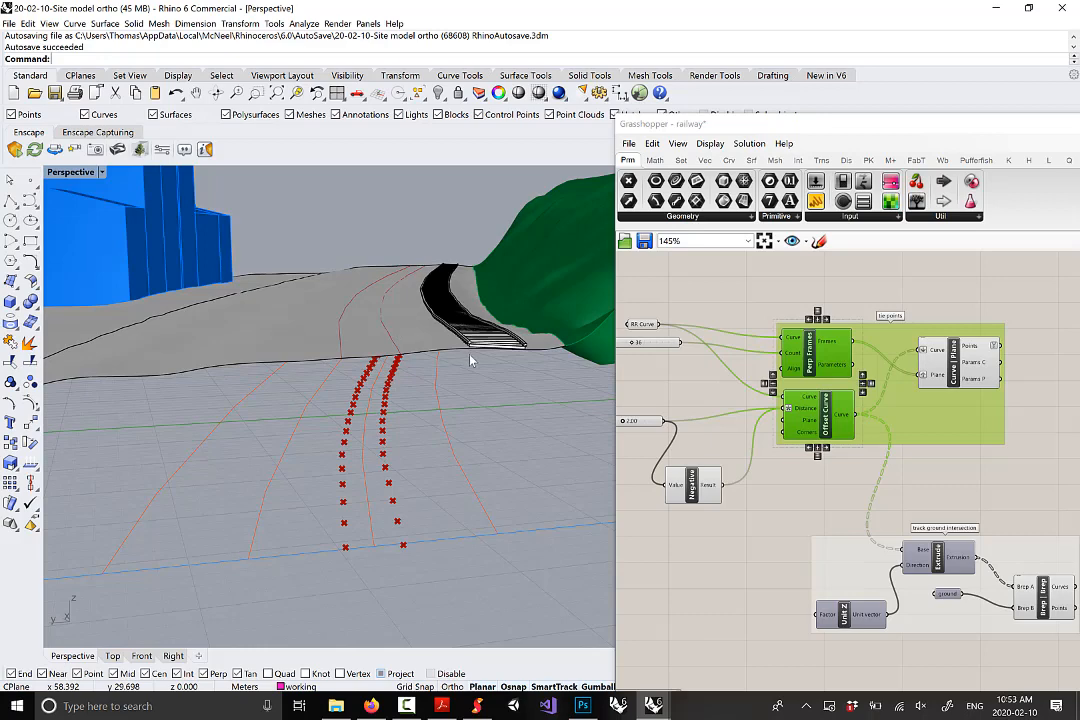
# Add a Line SDL component beside the tie points group
pyautogui.moveTo(377, 378); pyautogui.dragTo(410, 462, button='right')
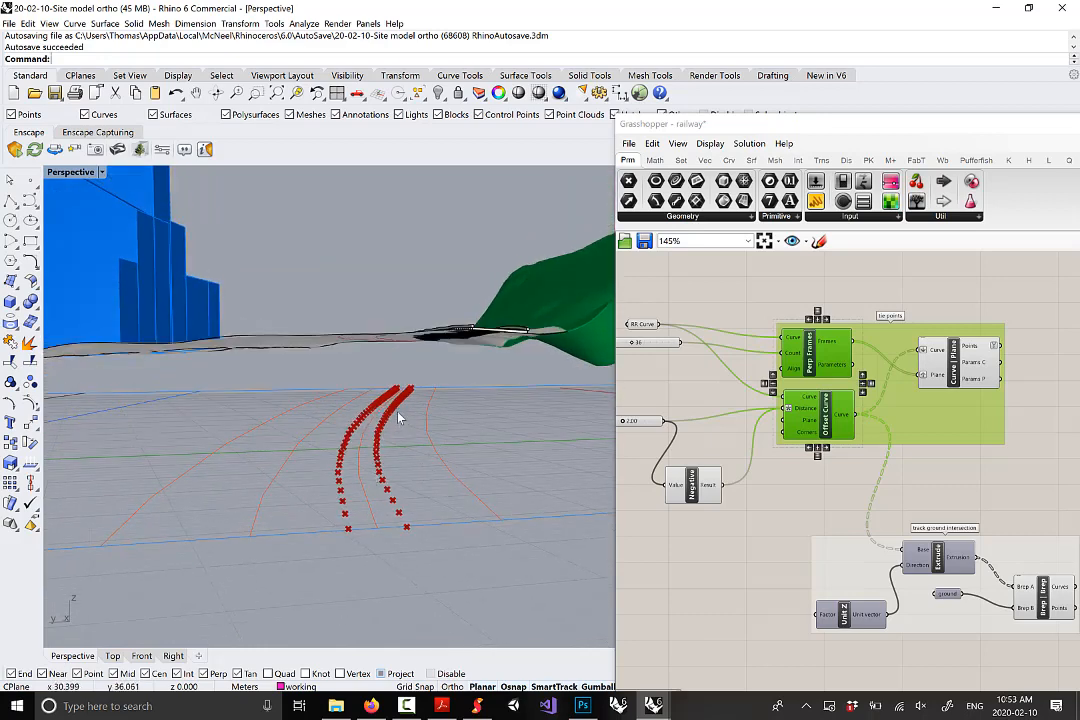
pyautogui.moveTo(398, 418); pyautogui.dragTo(392, 480, button='right')
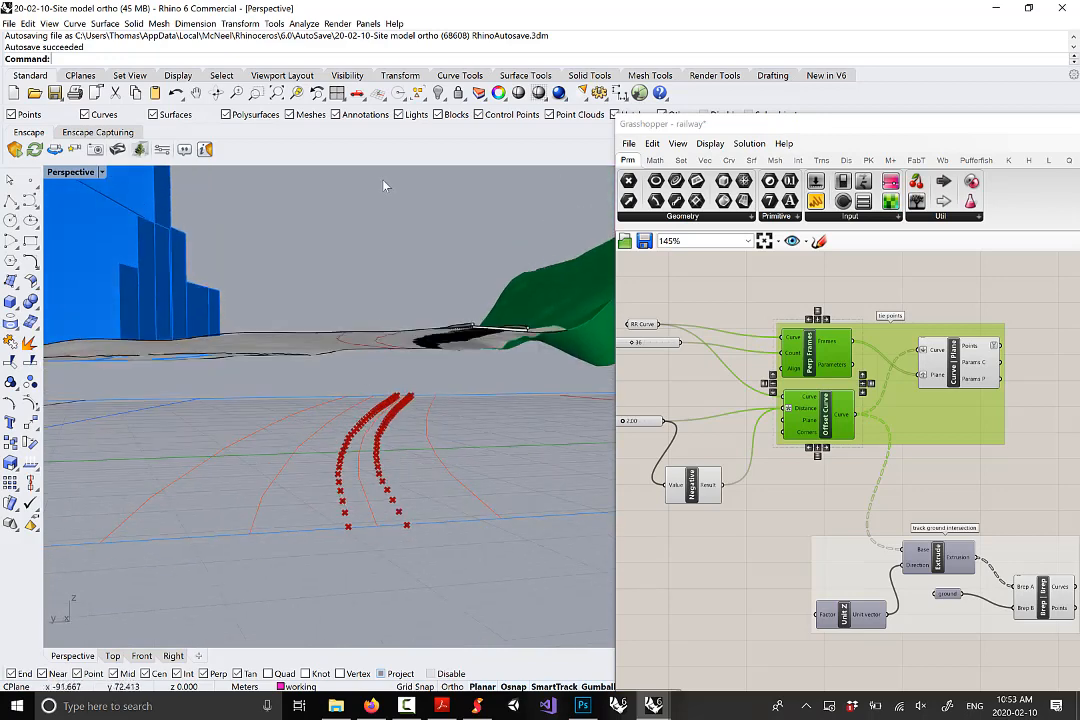
pyautogui.moveTo(381, 200); pyautogui.dragTo(370, 274, button='right')
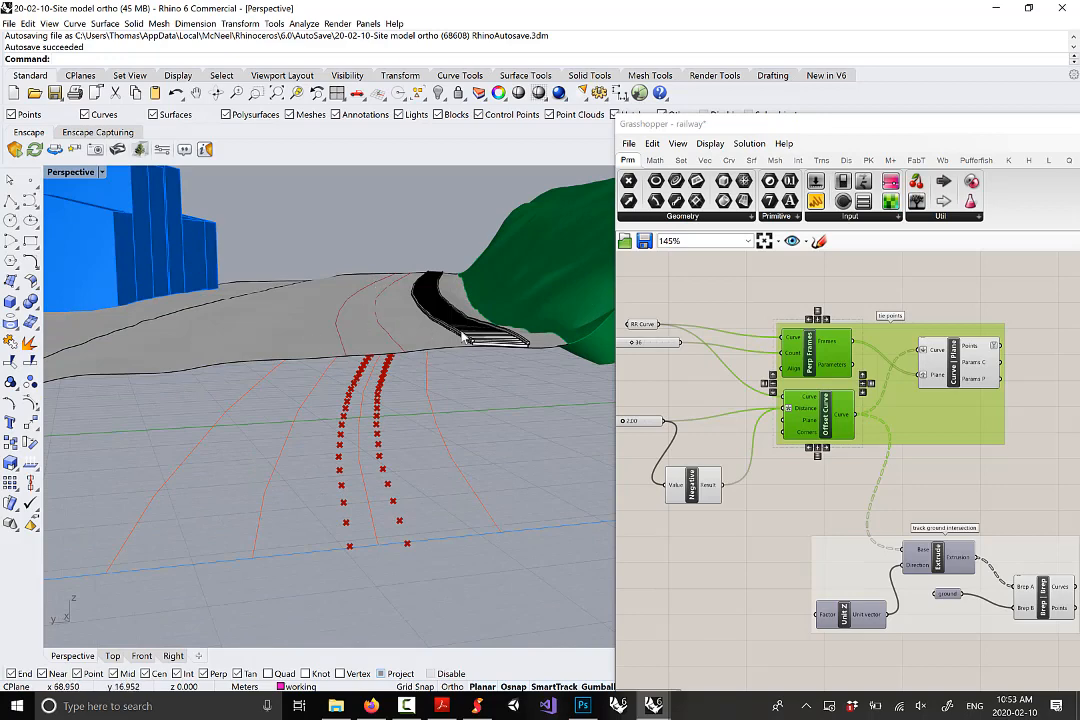
pyautogui.moveTo(441, 354); pyautogui.dragTo(436, 354, button='right')
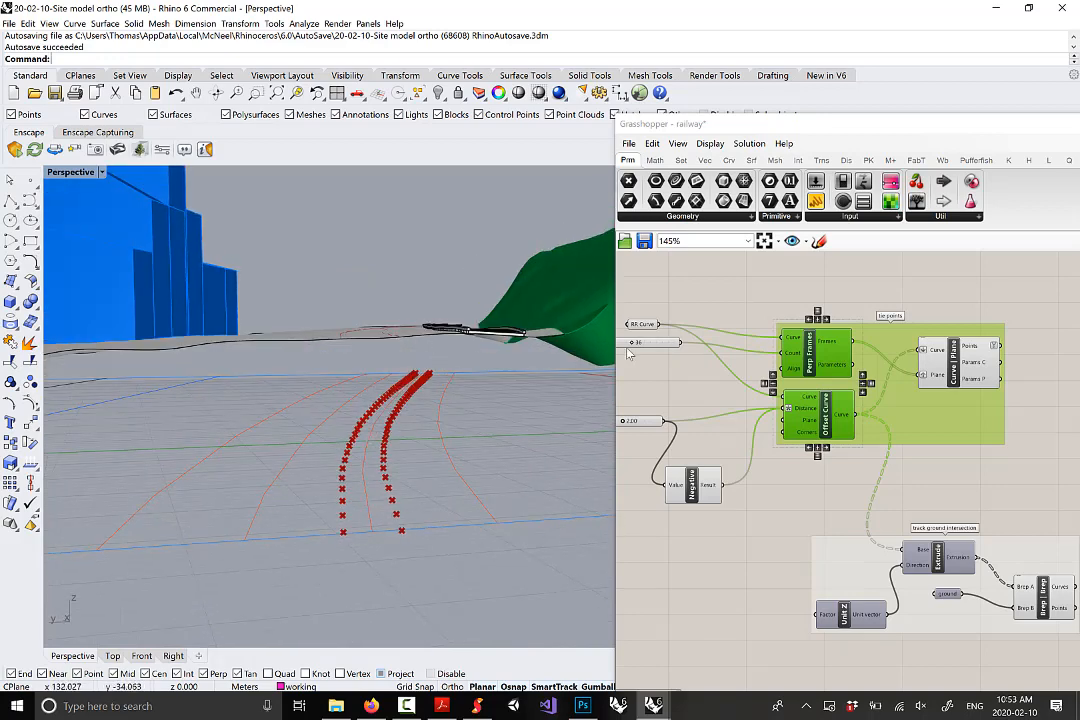
pyautogui.moveTo(931, 461); pyautogui.dragTo(811, 414, button='right')
pyautogui.moveTo(418, 517); pyautogui.dragTo(405, 508, button='right')
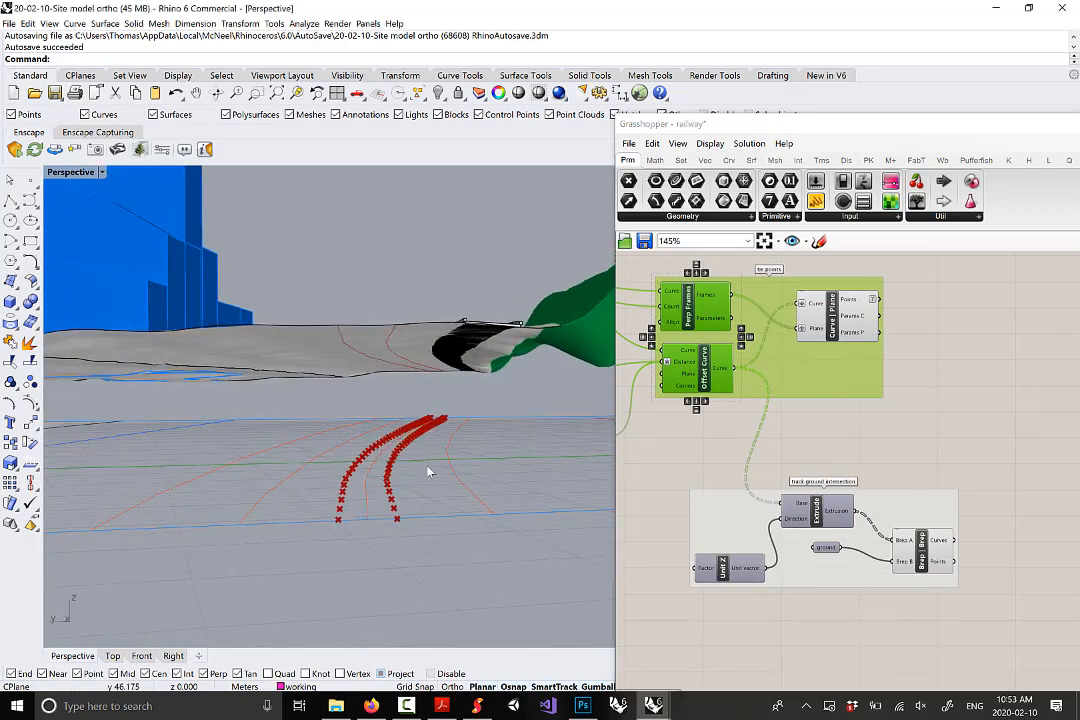
pyautogui.click(730, 162)
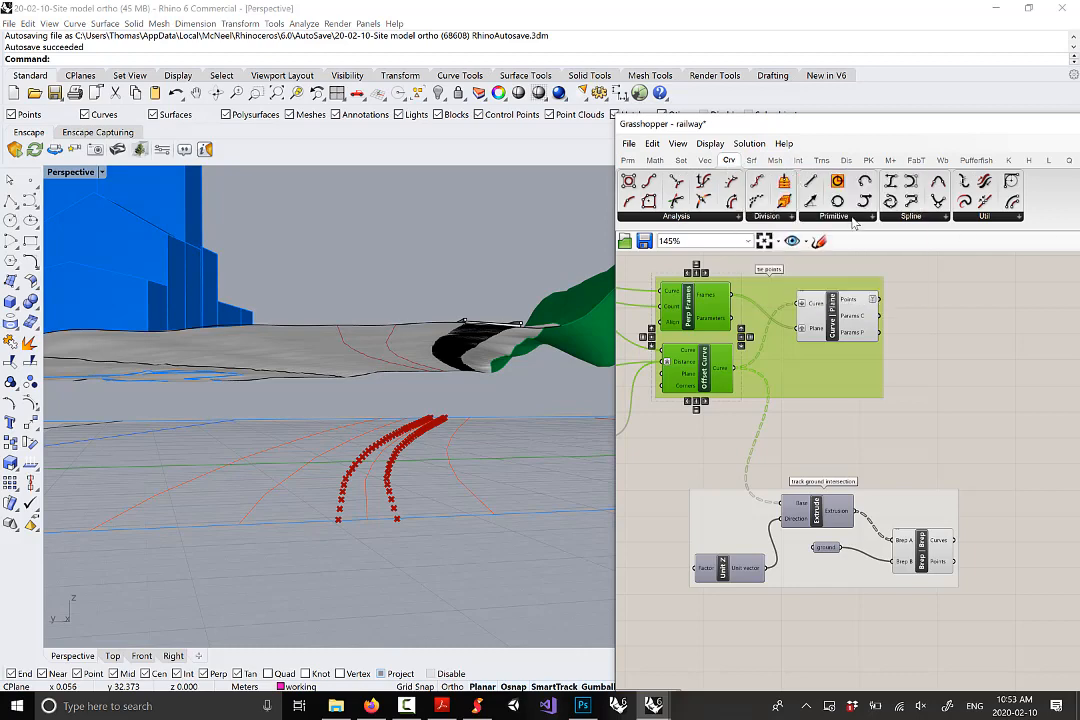
pyautogui.click(853, 218)
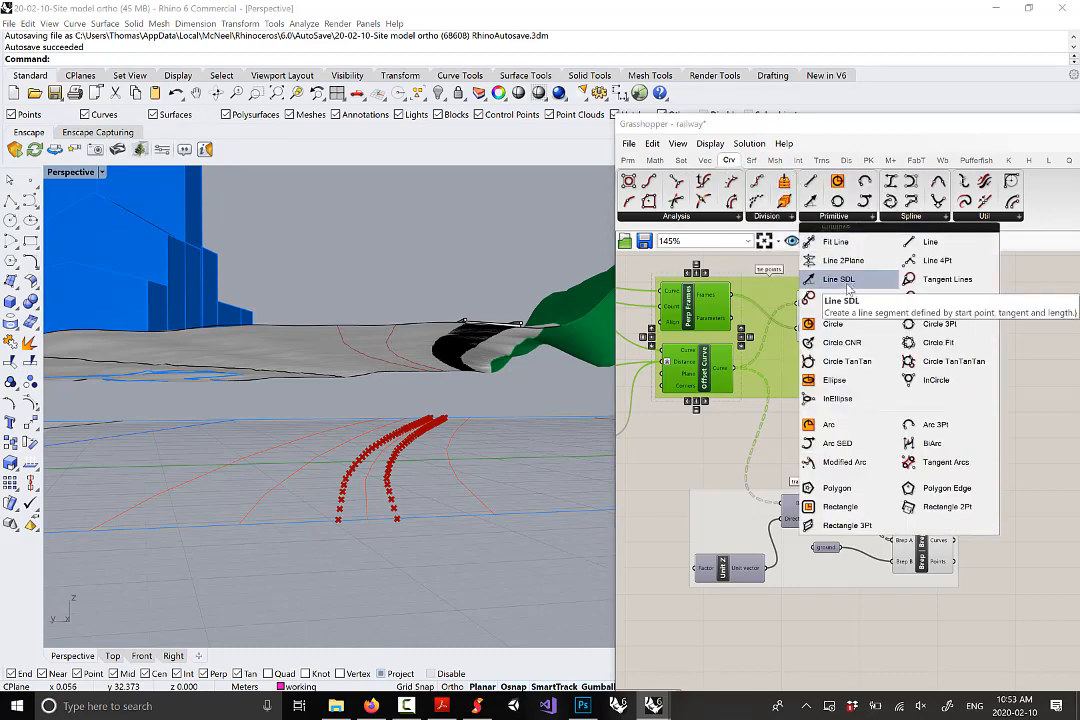
pyautogui.moveTo(855, 290); pyautogui.dragTo(983, 320)
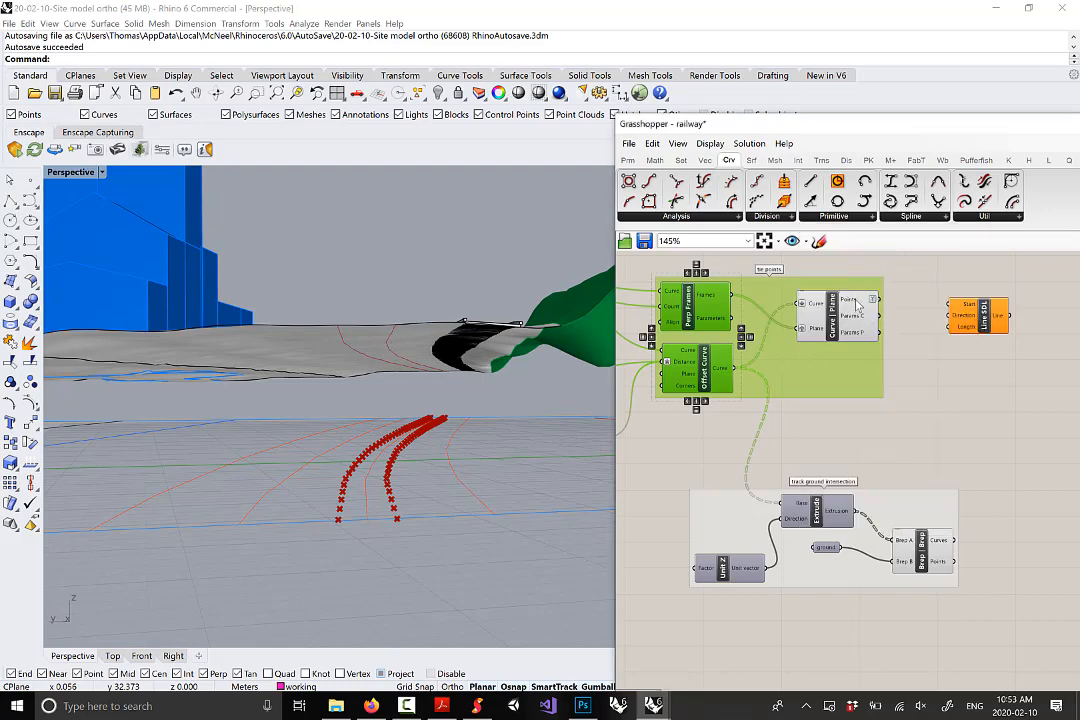
# Connect the Points output of Curve | Plane to the Start input of Line SDL and align Line SDL beside the tie points group
pyautogui.moveTo(857, 305)
pyautogui.moveTo(942, 309)
pyautogui.moveTo(879, 300); pyautogui.dragTo(966, 342)
pyautogui.click(972, 328)
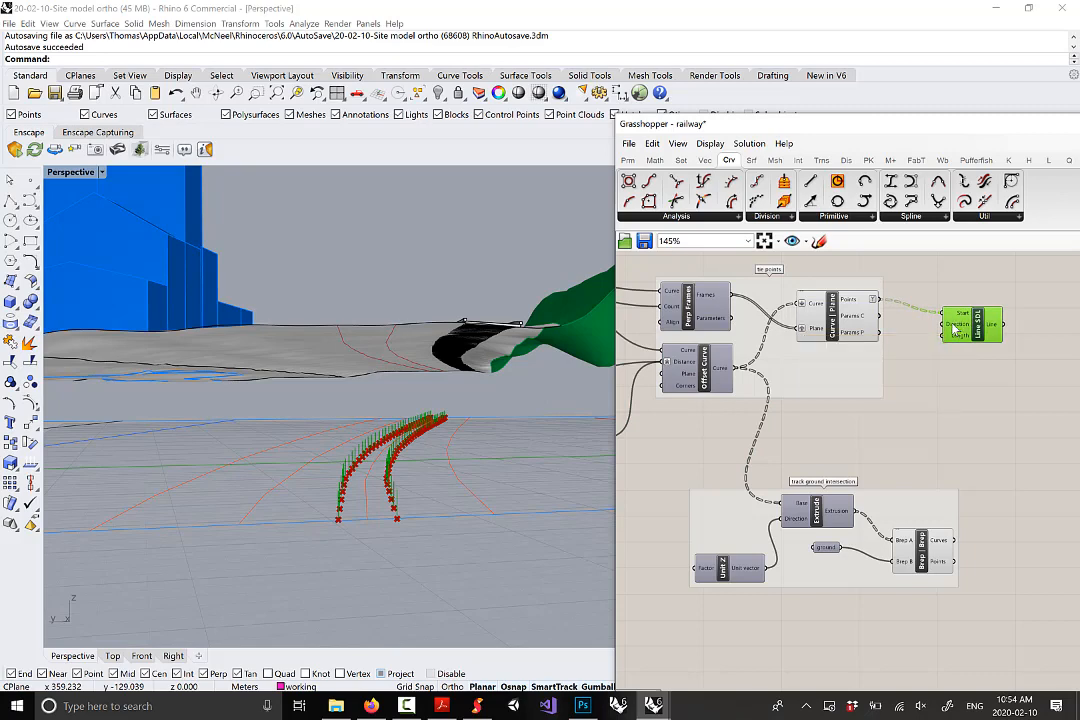
pyautogui.moveTo(299, 501); pyautogui.dragTo(474, 509, button='right')
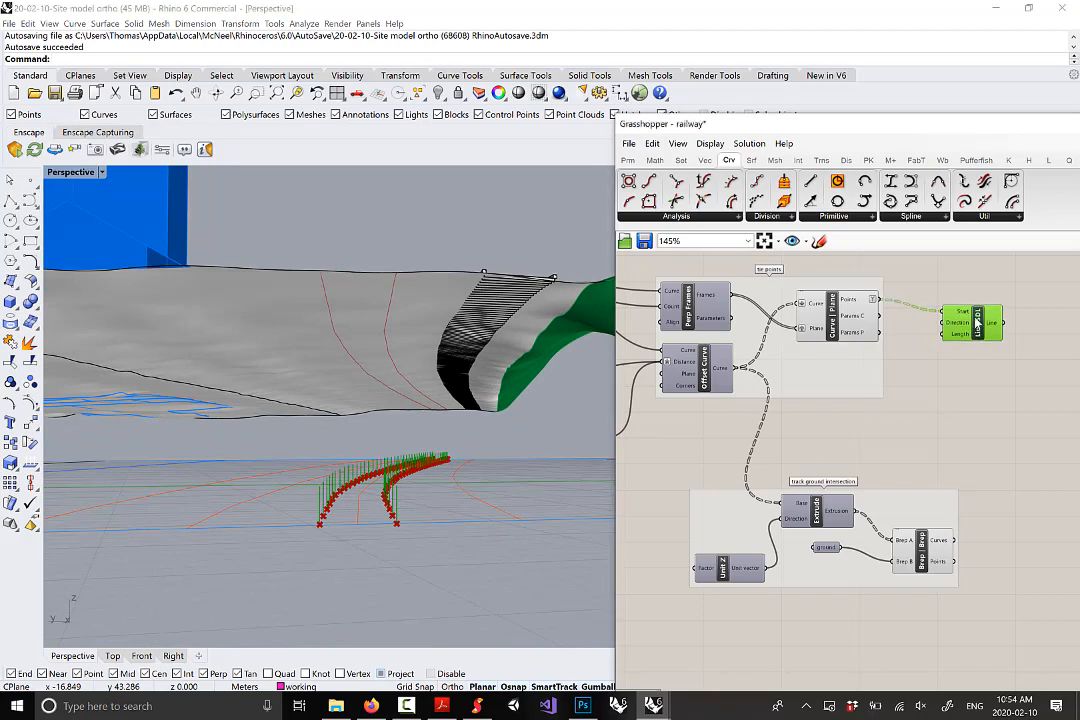
pyautogui.moveTo(968, 338); pyautogui.dragTo(960, 312)
pyautogui.moveTo(430, 410); pyautogui.dragTo(452, 452, button='right')
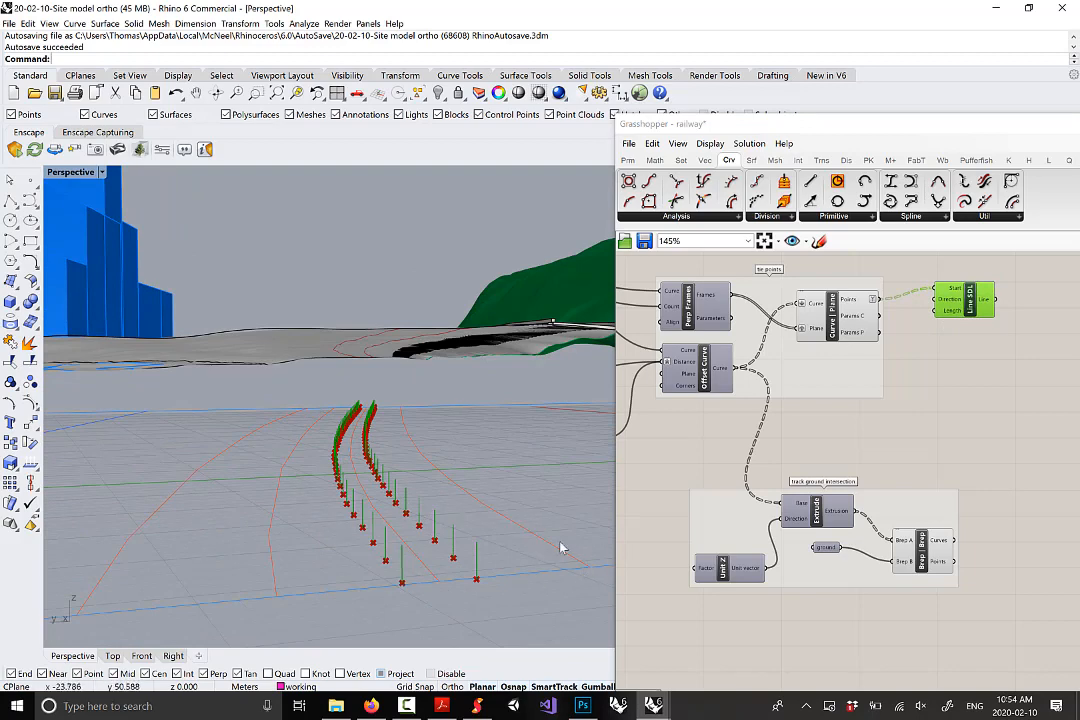
# Set the Length input of Line SDL to 100 so the vertical lines pass through the ground surface
pyautogui.rightClick(950, 316)
pyautogui.moveTo(990, 432)
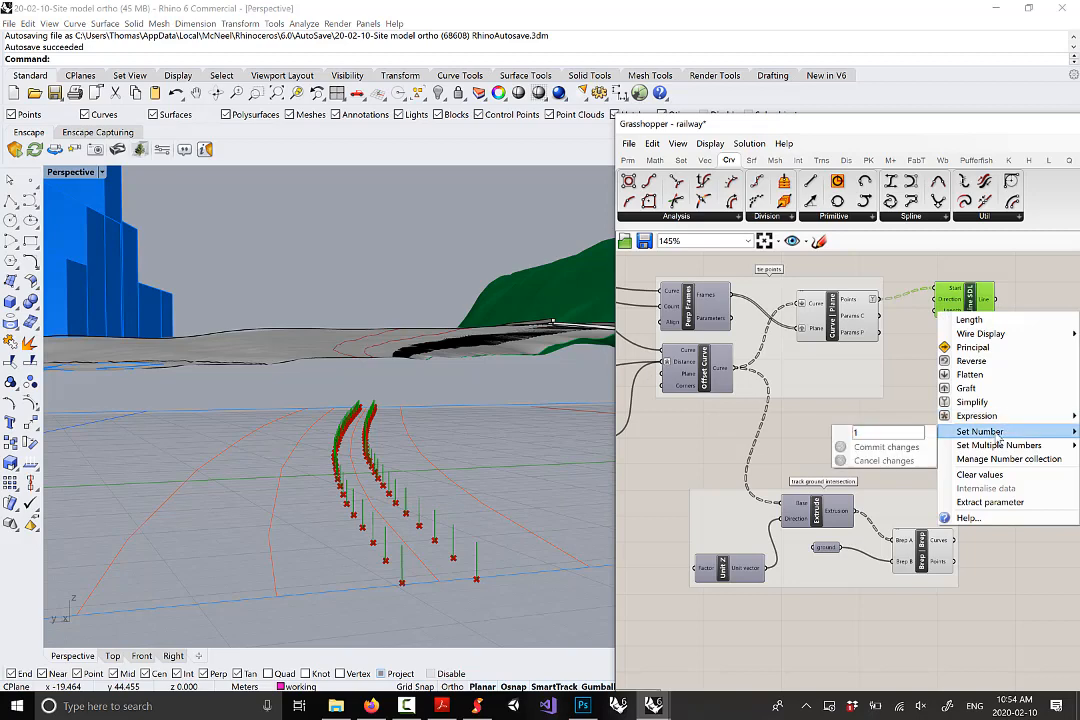
pyautogui.click(904, 428)
pyautogui.write('00')
pyautogui.click(901, 446)
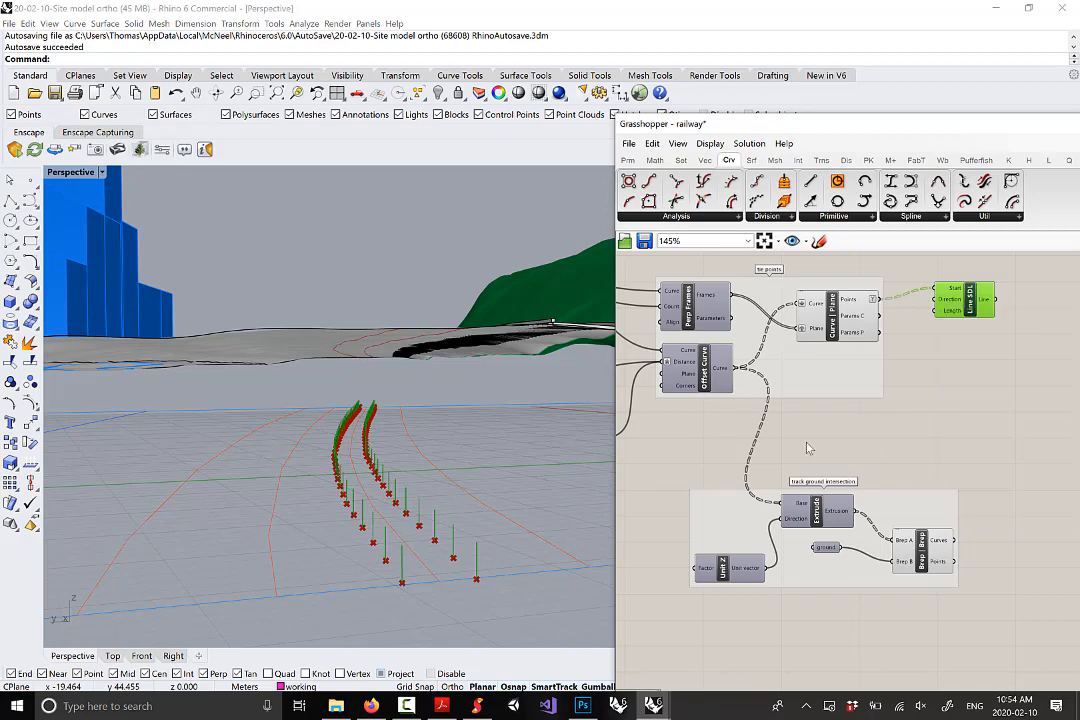
pyautogui.scroll(10, 452, 430)
pyautogui.moveTo(452, 454); pyautogui.dragTo(458, 424, button='right')
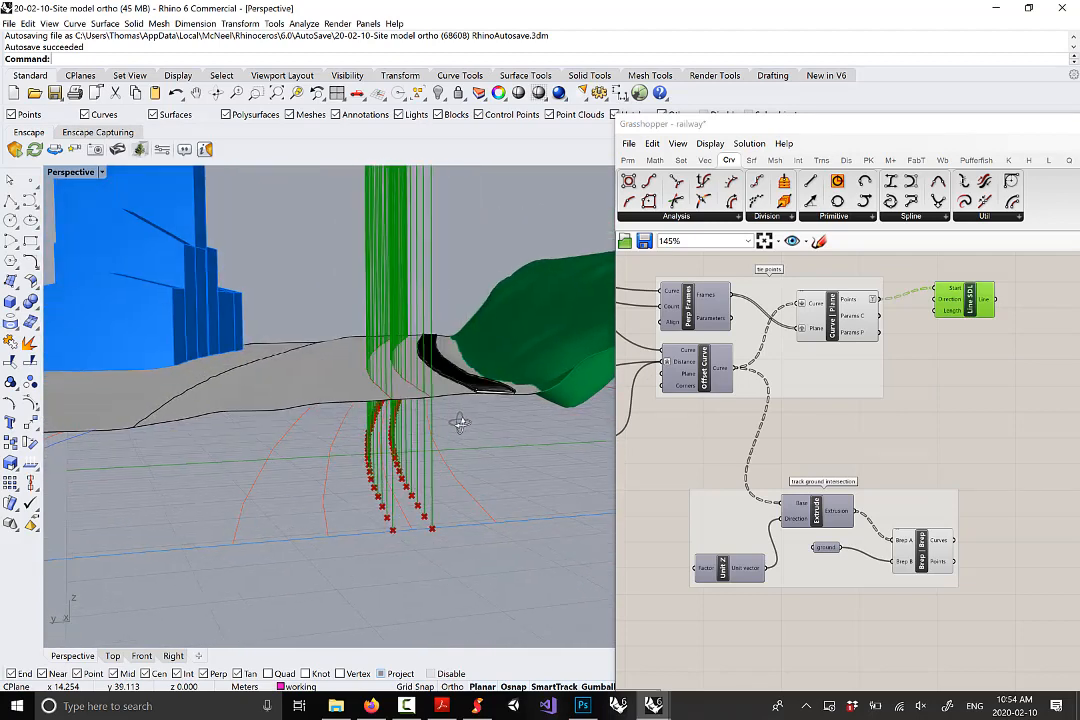
# Add a physical Surface | Curve intersection component beside Line SDL
pyautogui.click(799, 160)
pyautogui.click(671, 217)
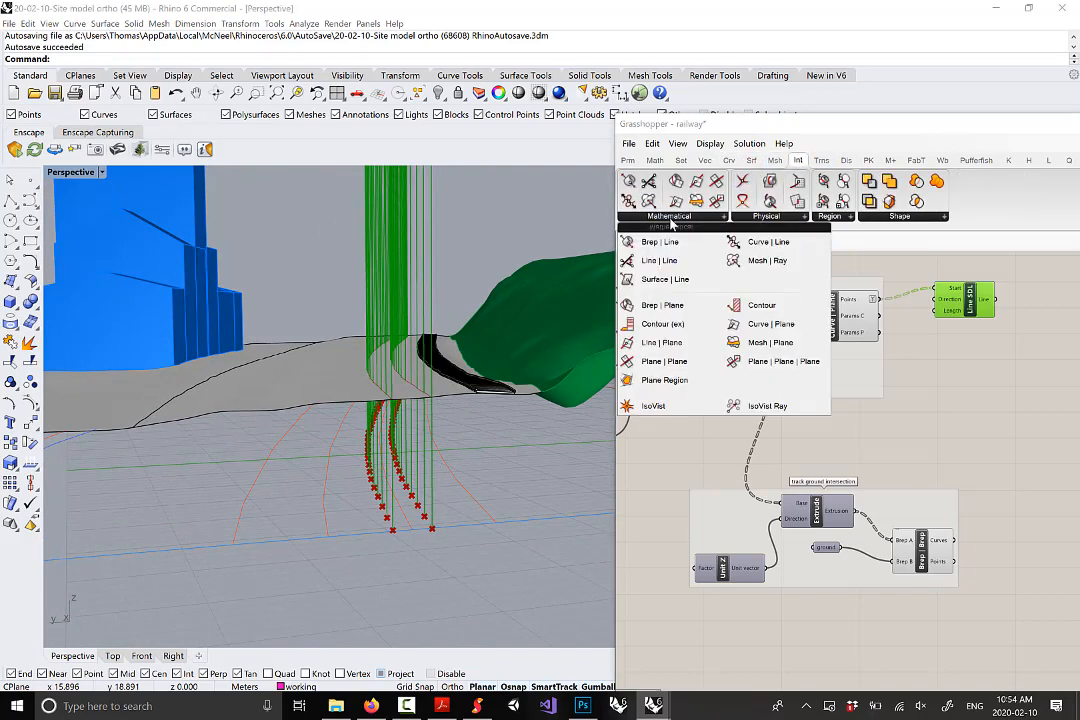
pyautogui.click(760, 218)
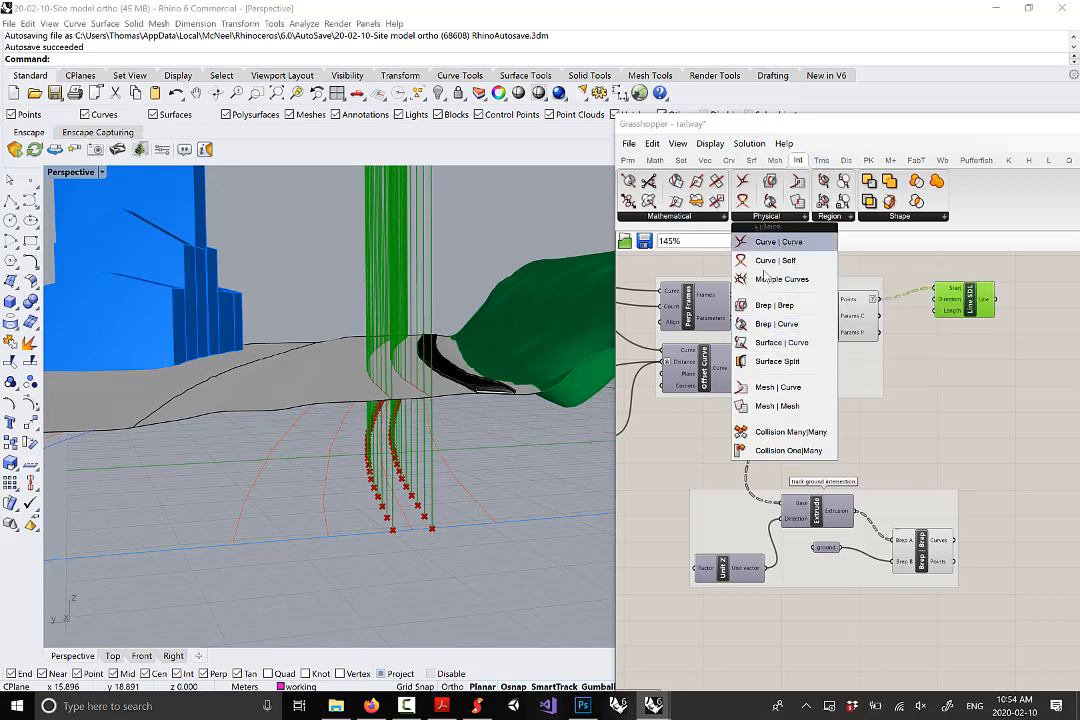
pyautogui.moveTo(795, 343); pyautogui.dragTo(1045, 346)
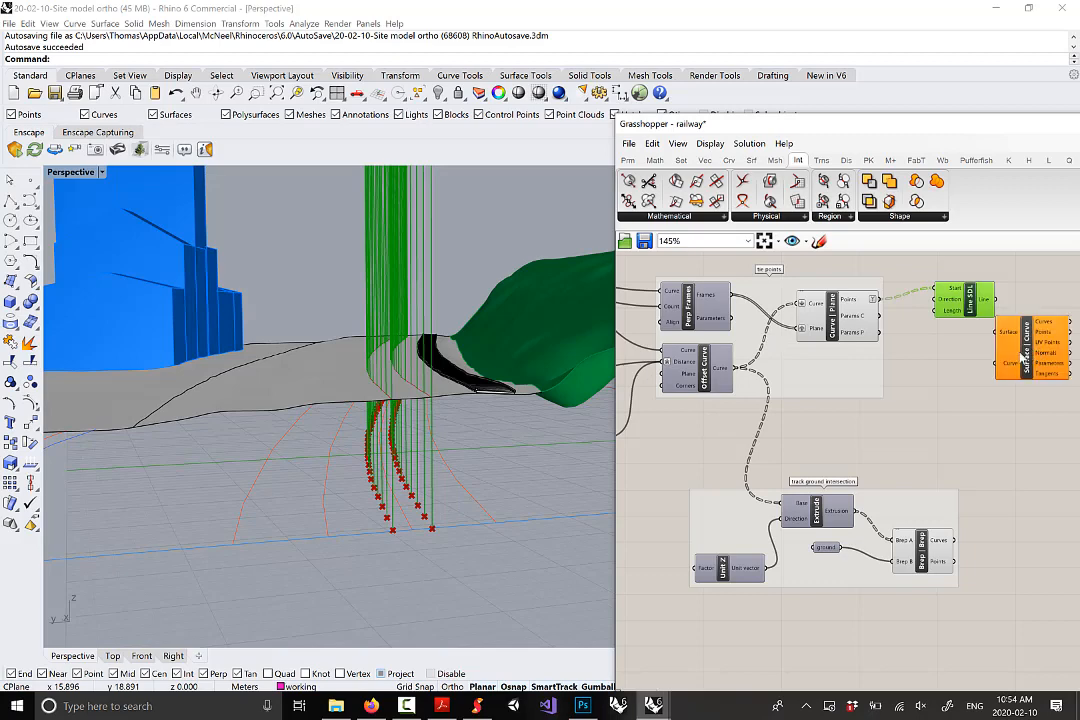
pyautogui.moveTo(1045, 350); pyautogui.dragTo(912, 357, button='right')
pyautogui.moveTo(736, 438); pyautogui.dragTo(808, 441, button='right')
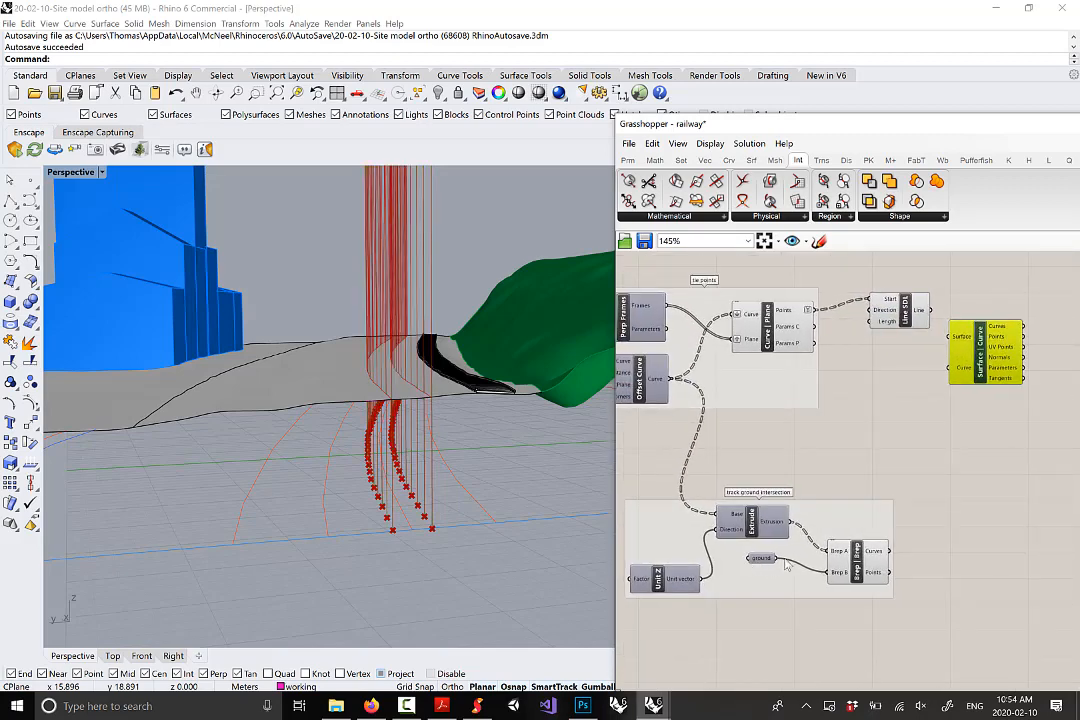
# Connect ground to the Surface input and the Line SDL output to the Curve input of Surface | Curve, and inspect the intersection points
pyautogui.click(766, 561)
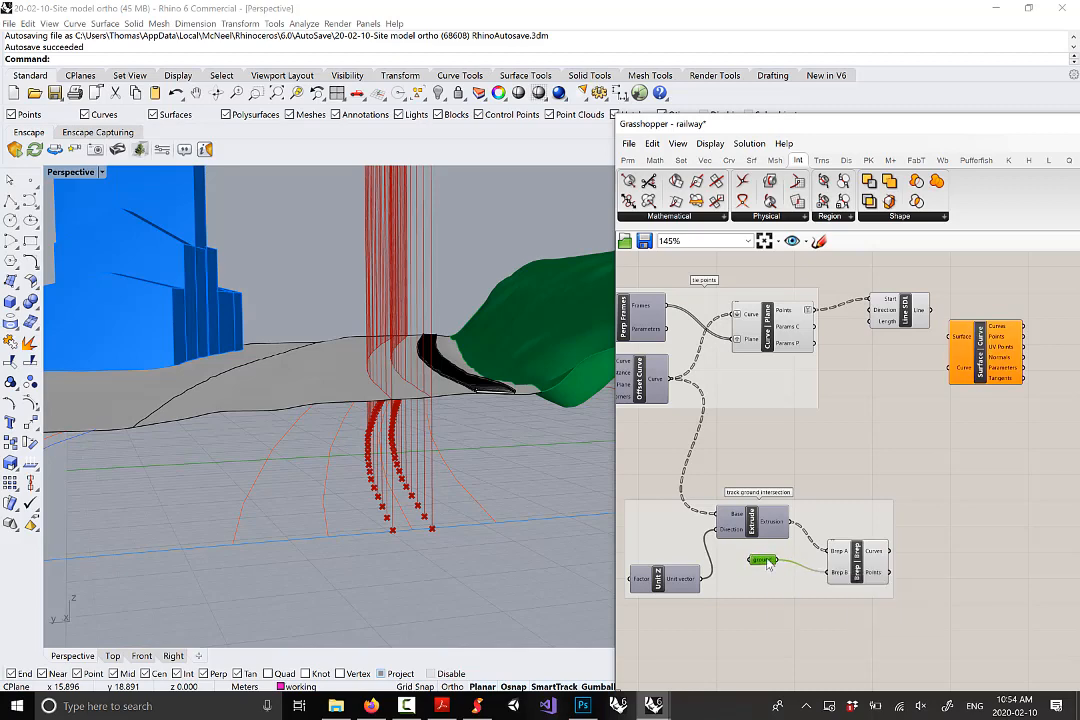
pyautogui.moveTo(781, 566); pyautogui.dragTo(945, 343)
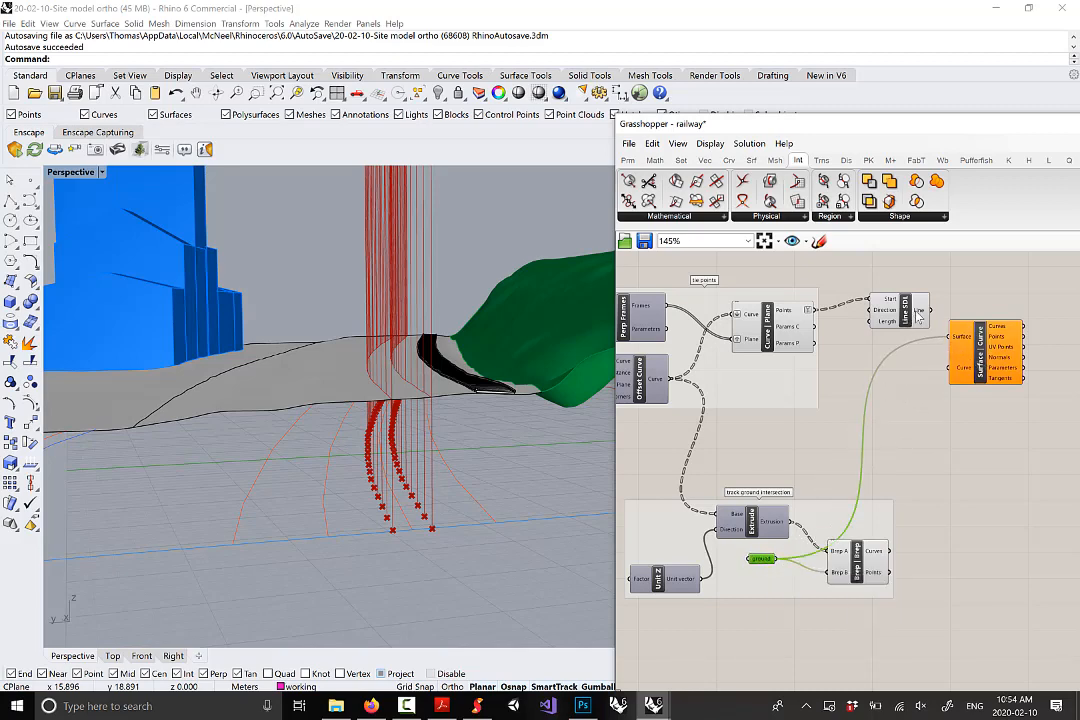
pyautogui.click(918, 316)
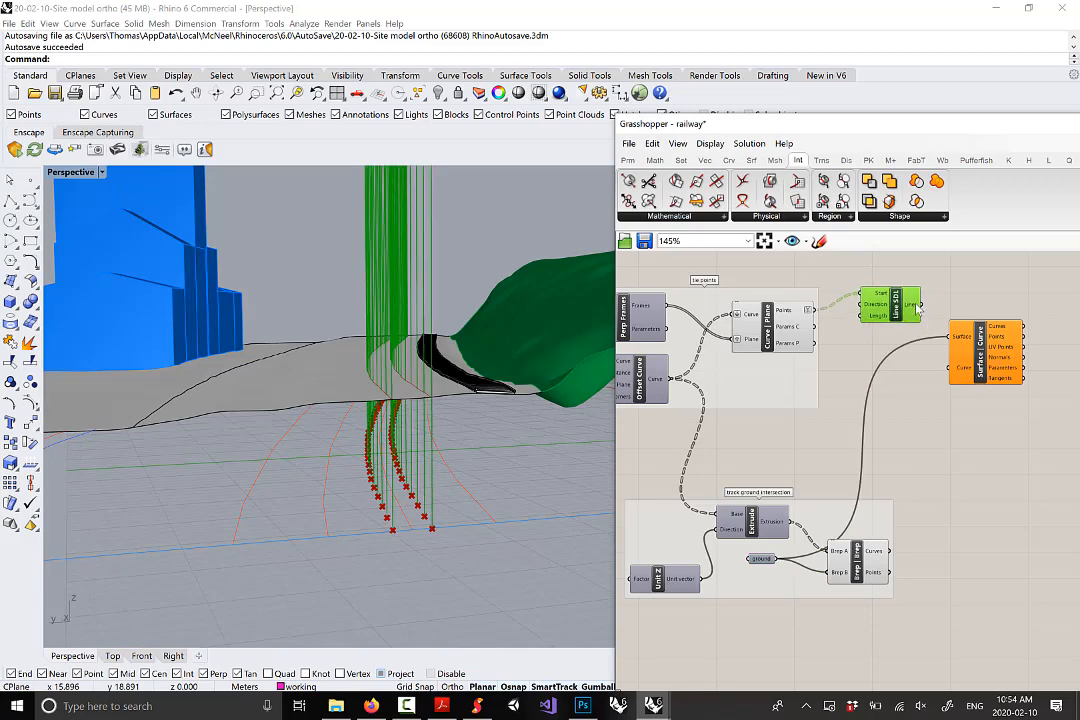
pyautogui.moveTo(920, 310); pyautogui.dragTo(983, 355)
pyautogui.scroll(8, 441, 361)
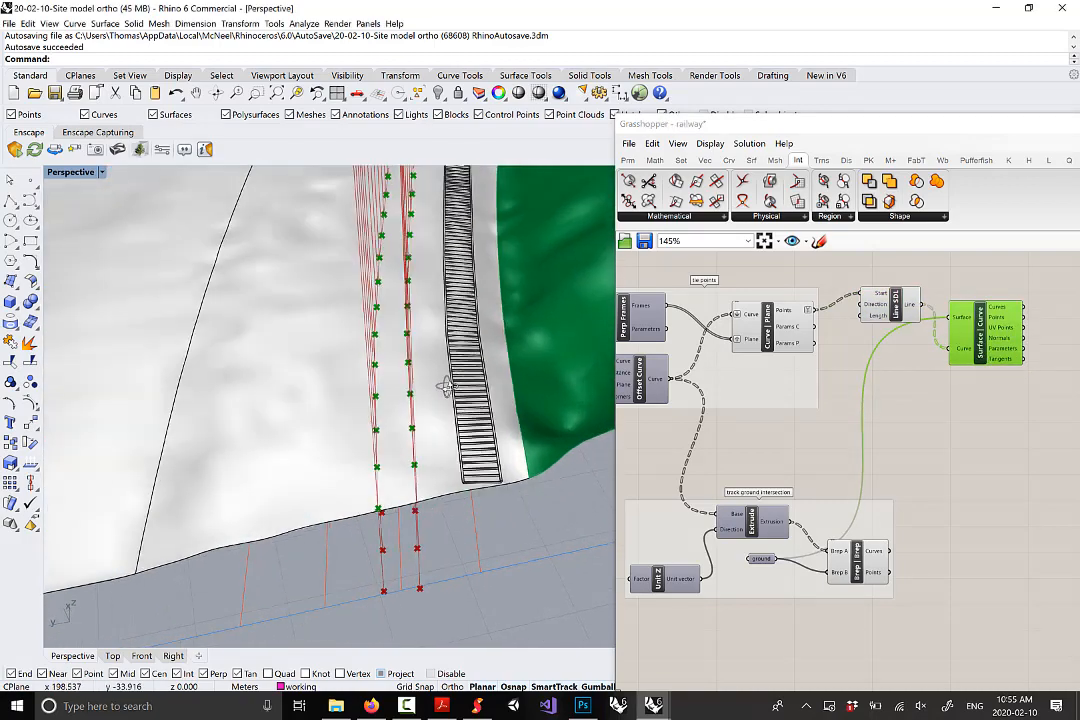
pyautogui.moveTo(458, 371); pyautogui.dragTo(373, 577, button='right')
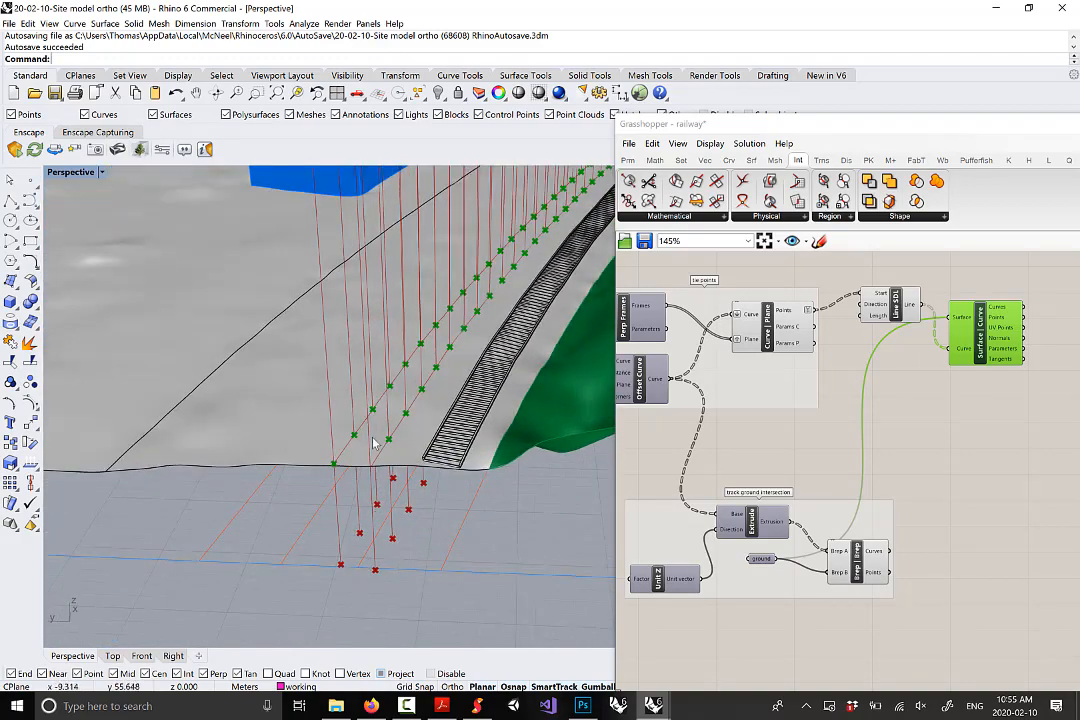
pyautogui.moveTo(374, 443); pyautogui.dragTo(376, 494, button='right')
pyautogui.moveTo(259, 518); pyautogui.dragTo(480, 473, button='right')
pyautogui.scroll(7, 484, 508)
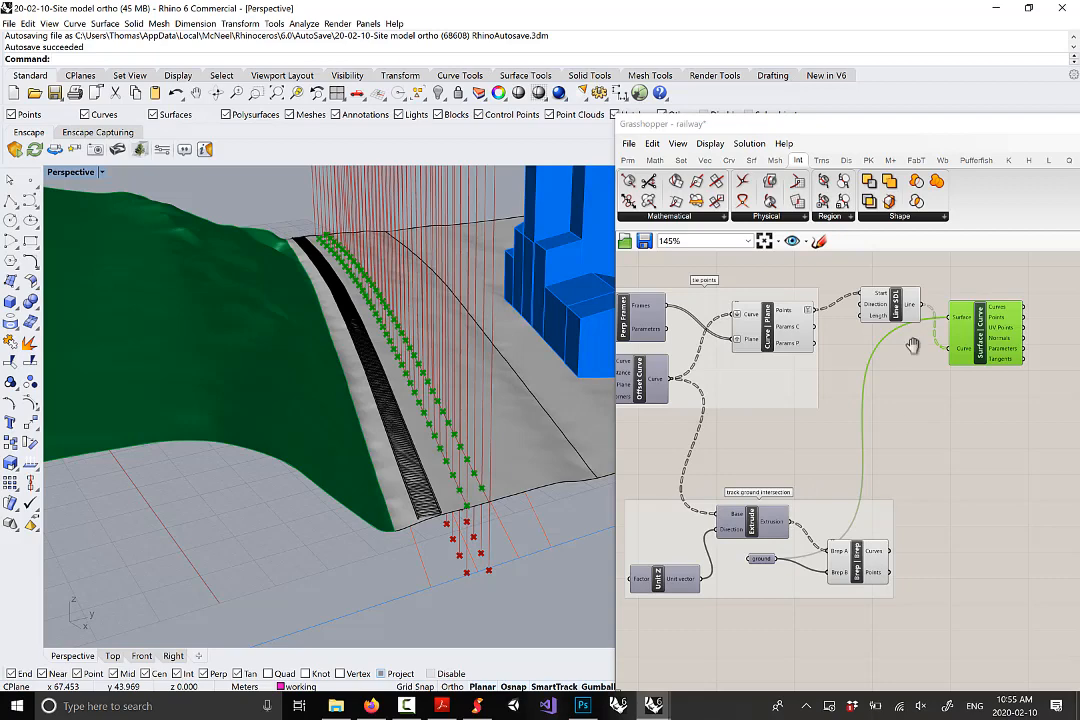
# Turn off the preview of Line SDL and inspect the tie points on the ground surface
pyautogui.moveTo(913, 344); pyautogui.dragTo(906, 373, button='right')
pyautogui.moveTo(890, 336); pyautogui.dragTo(894, 341)
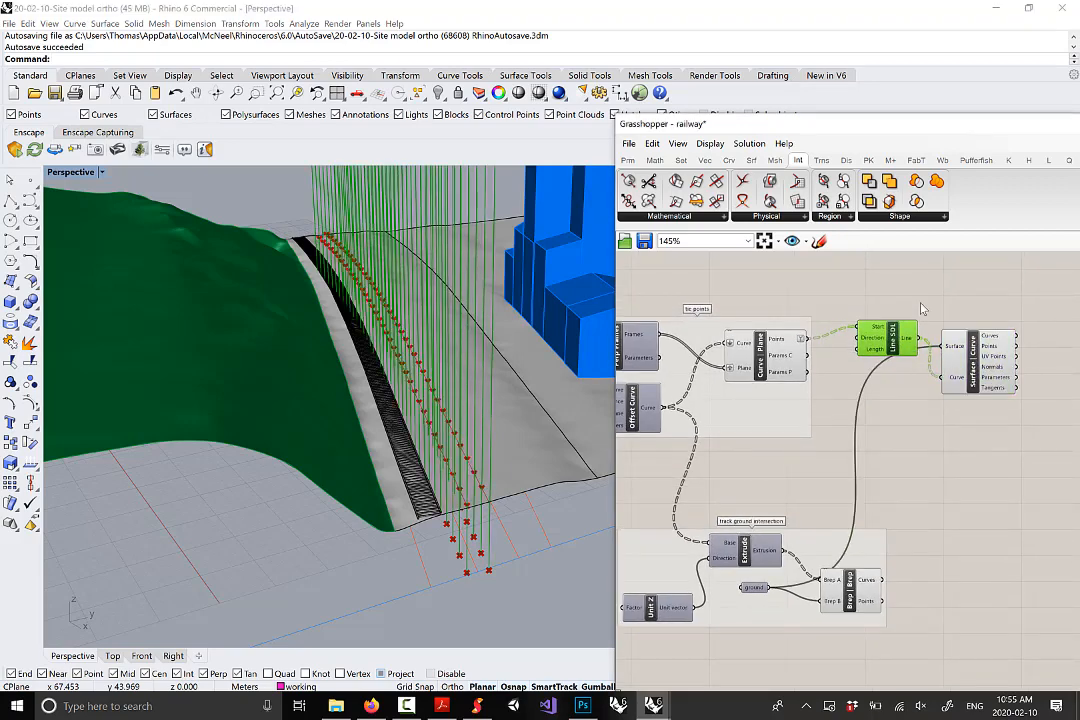
pyautogui.middleClick(898, 292)
pyautogui.click(932, 304)
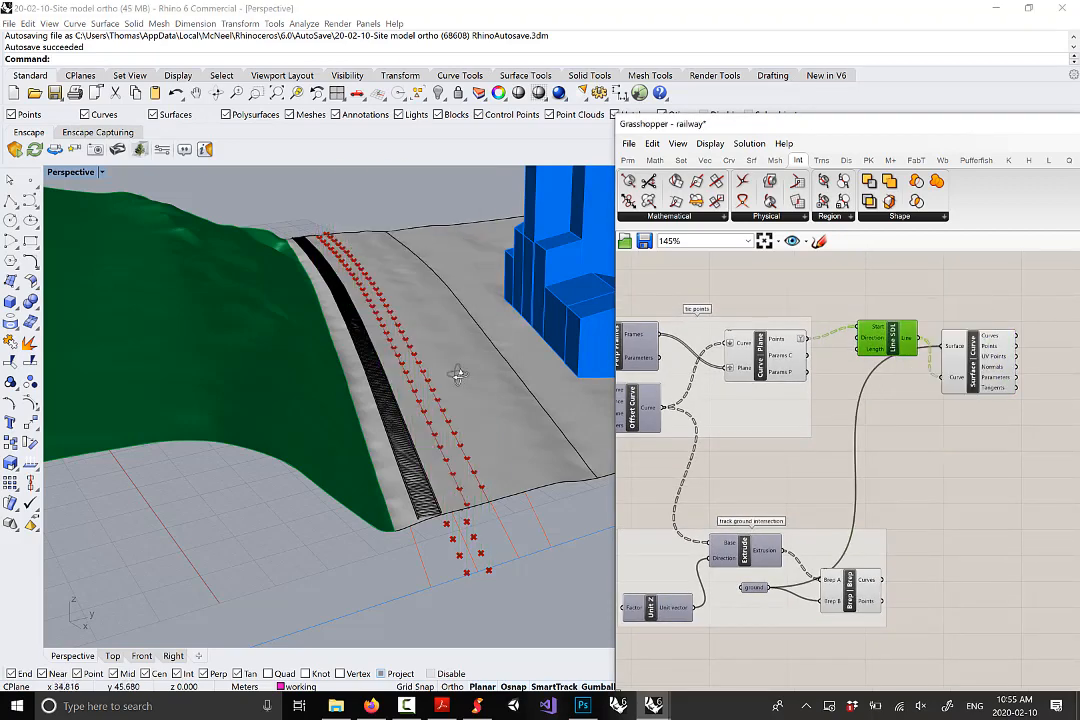
pyautogui.moveTo(458, 374); pyautogui.dragTo(394, 498, button='right')
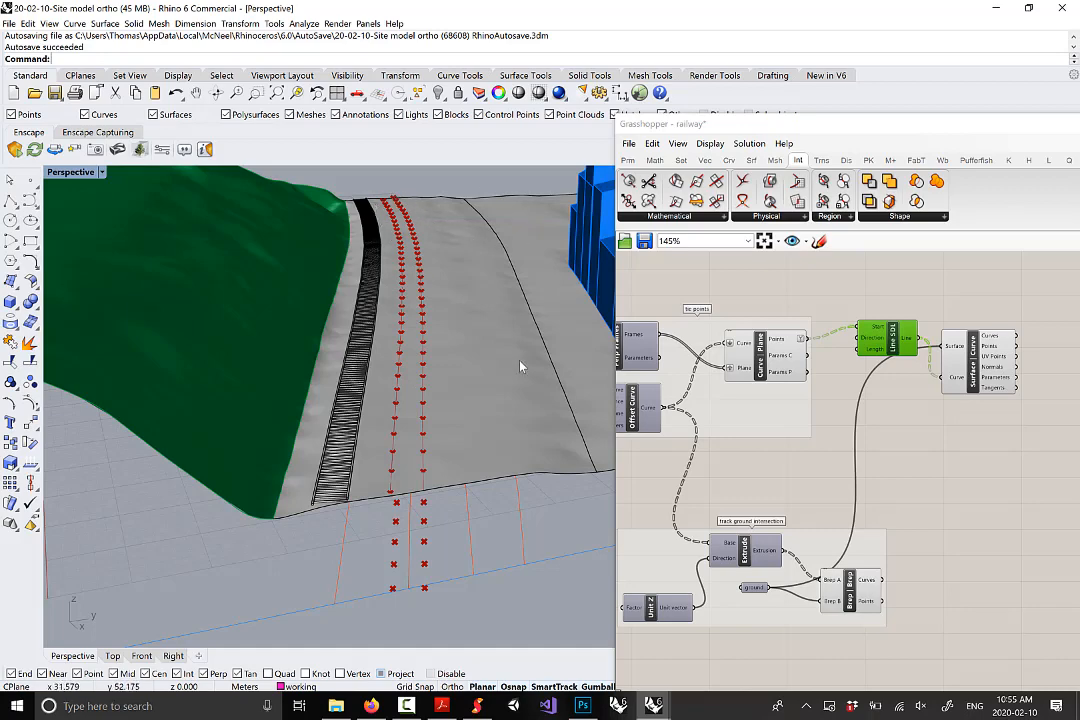
pyautogui.moveTo(520, 367); pyautogui.dragTo(520, 350, button='right')
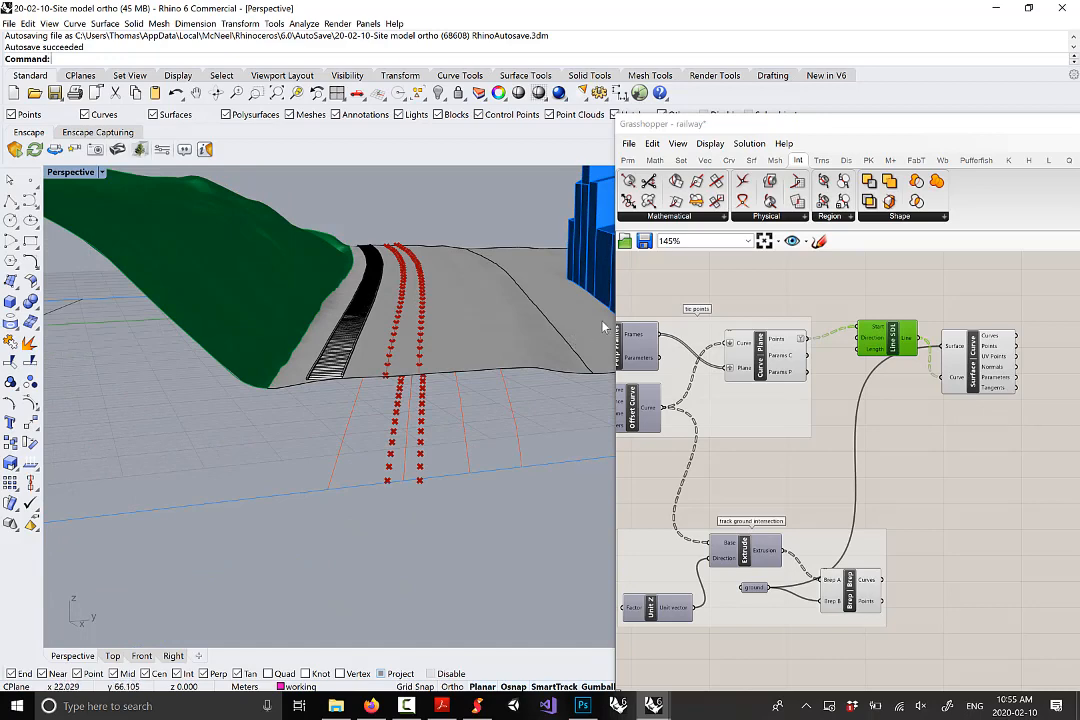
# Move the Surface | Curve component below Line SDL to spread out the definition
pyautogui.click(729, 161)
pyautogui.click(833, 216)
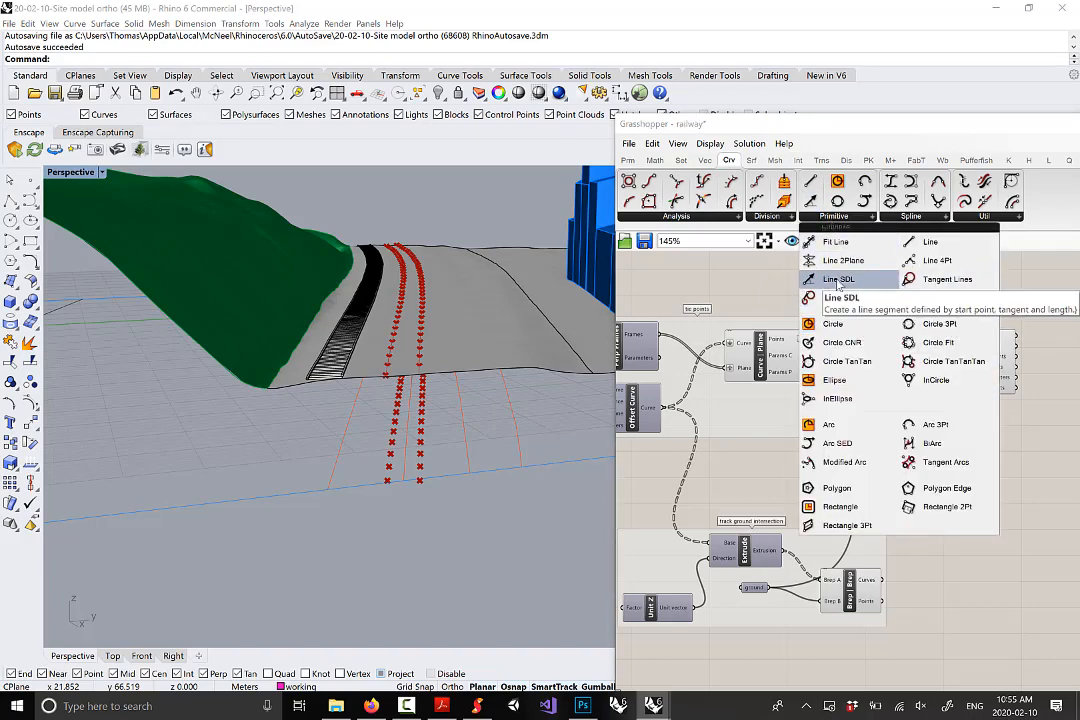
pyautogui.moveTo(473, 340); pyautogui.dragTo(398, 350, button='right')
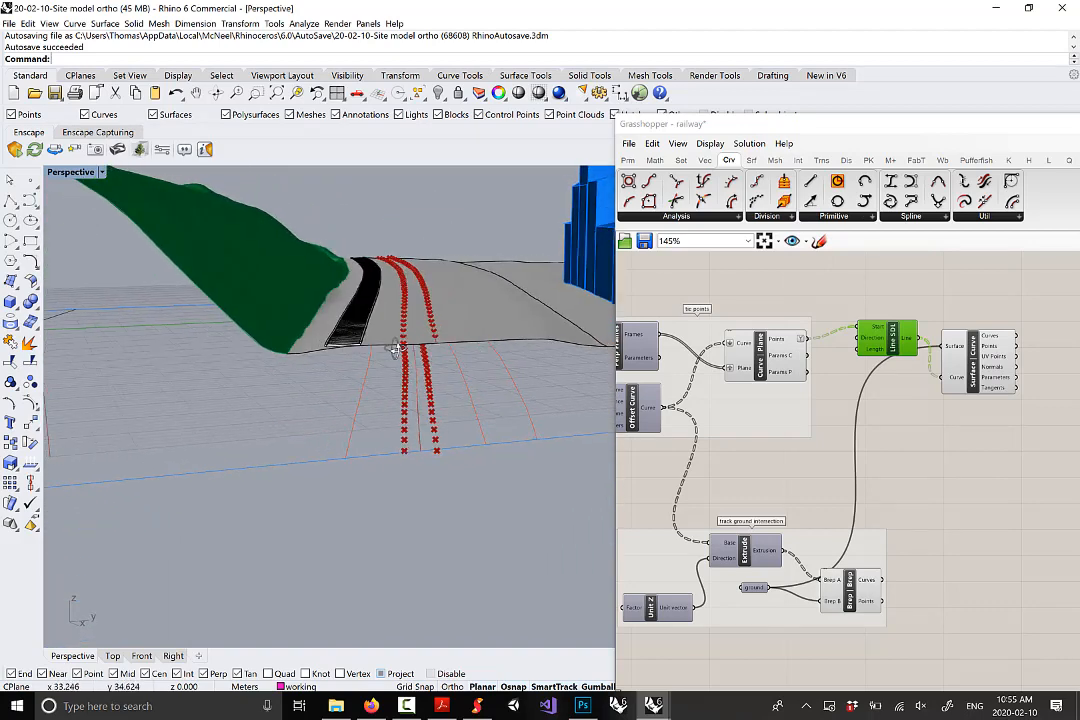
pyautogui.moveTo(972, 367); pyautogui.dragTo(972, 442)
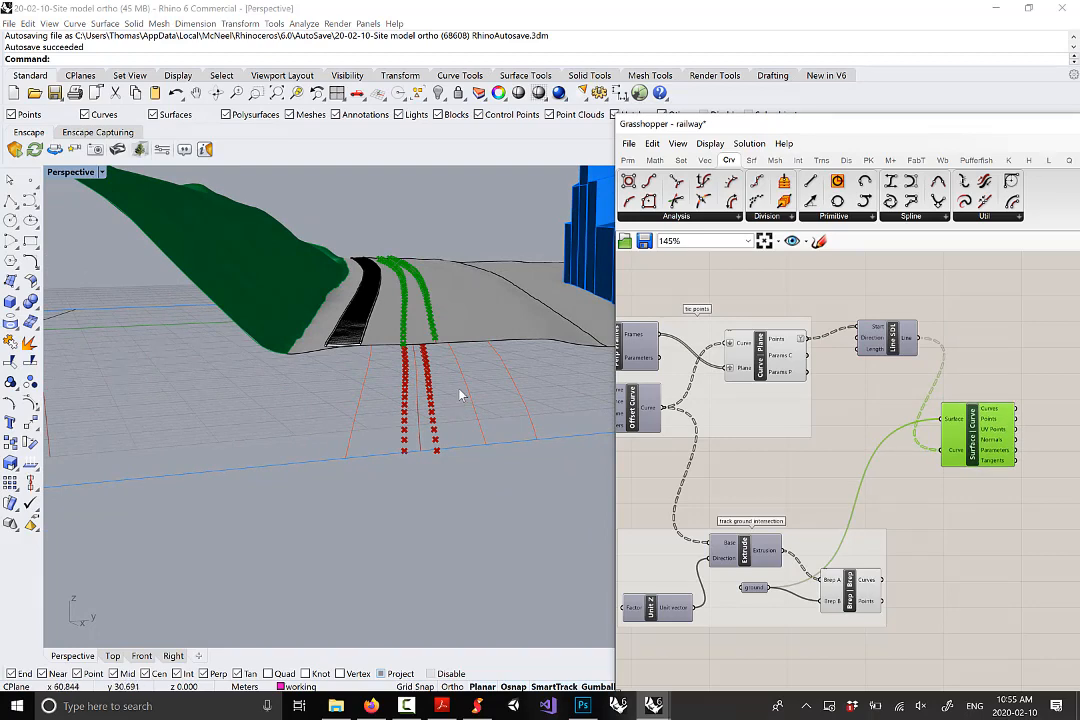
# Examine the projected tie points on the ground surface and the outputs of the Surface | Curve component
pyautogui.moveTo(440, 380); pyautogui.dragTo(410, 309, button='right')
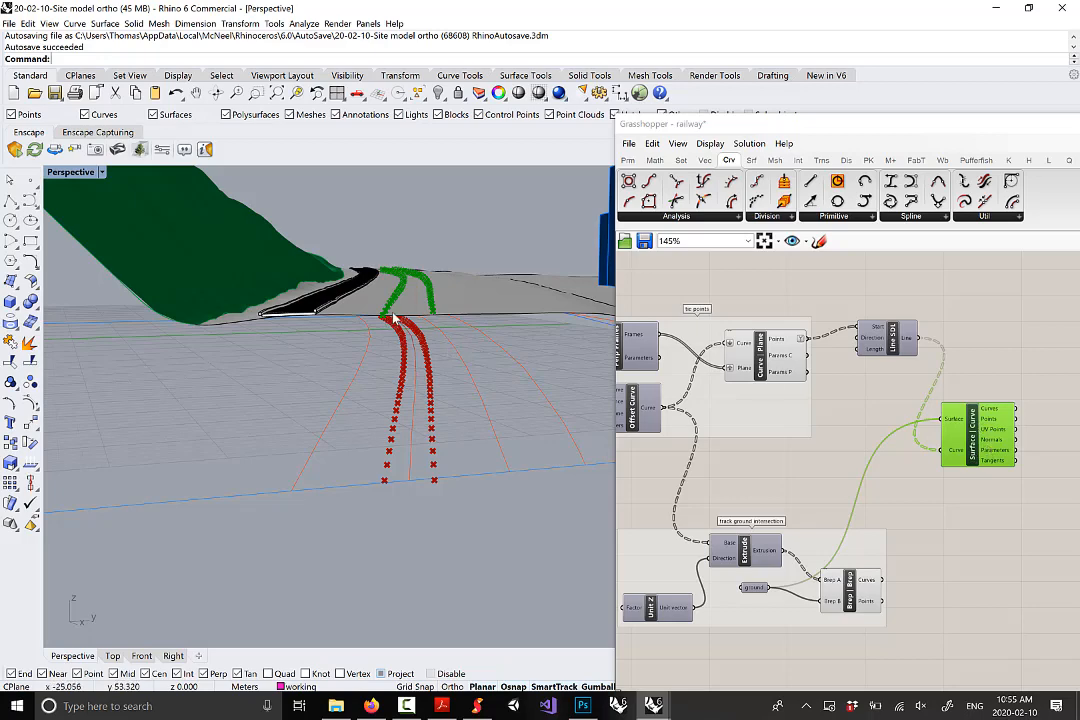
pyautogui.moveTo(410, 308); pyautogui.dragTo(425, 311, button='right')
pyautogui.scroll(3, 425, 311)
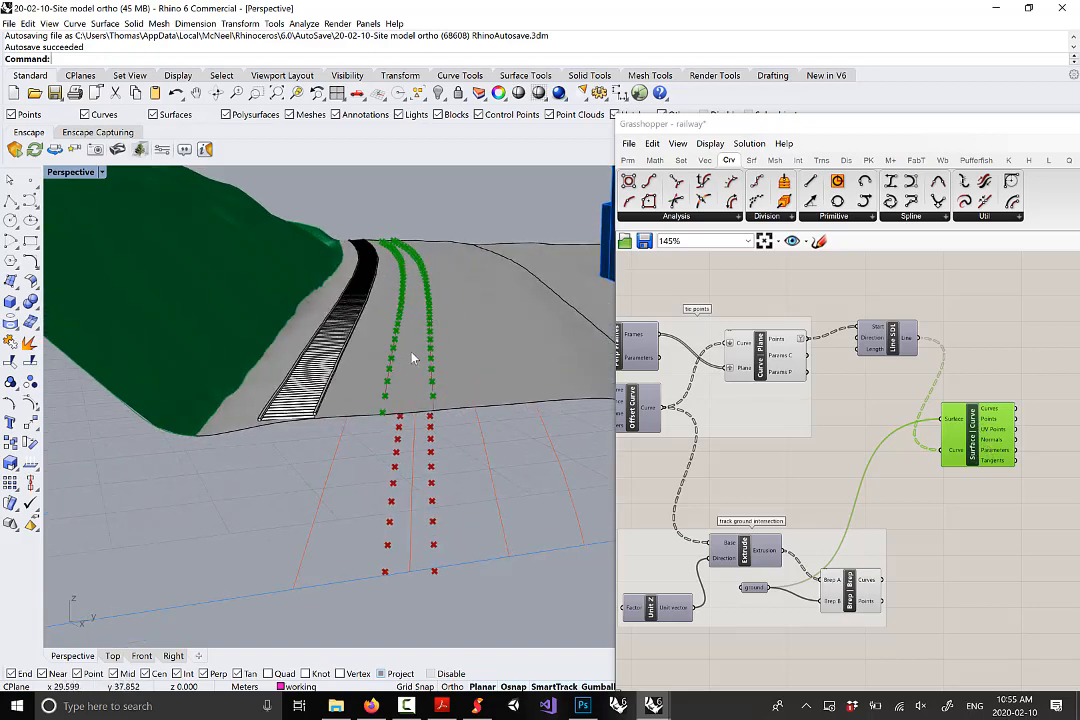
pyautogui.moveTo(952, 452); pyautogui.dragTo(829, 393, button='right')
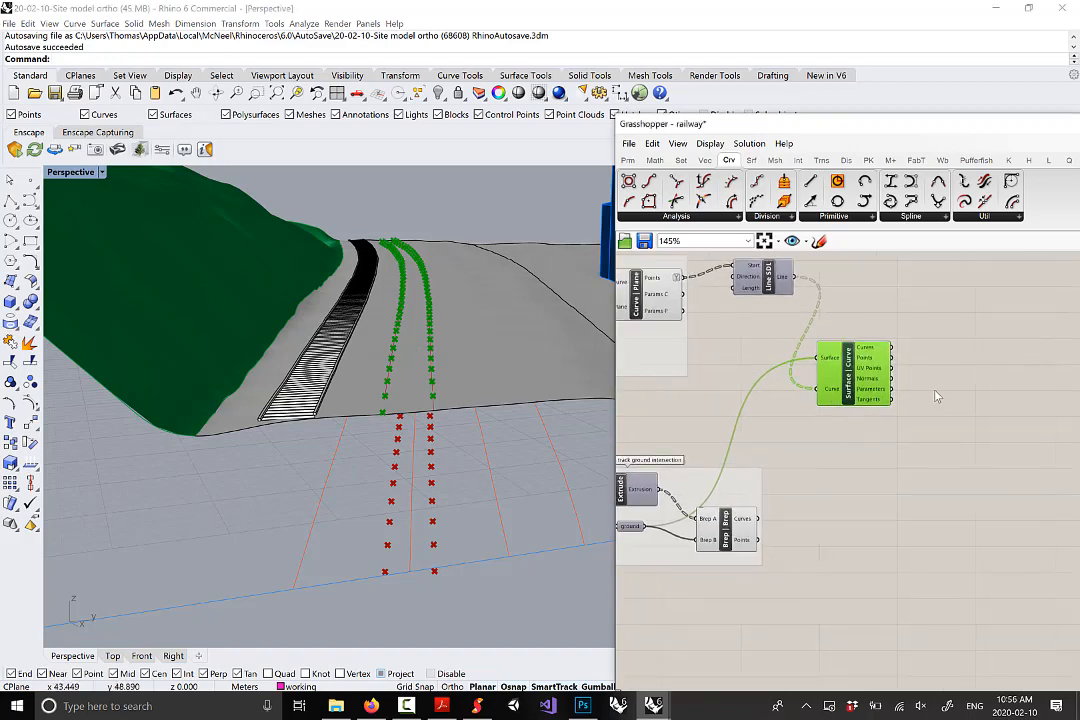
pyautogui.scroll(3, 936, 392)
pyautogui.moveTo(909, 390); pyautogui.dragTo(838, 413, button='right')
pyautogui.moveTo(790, 368)
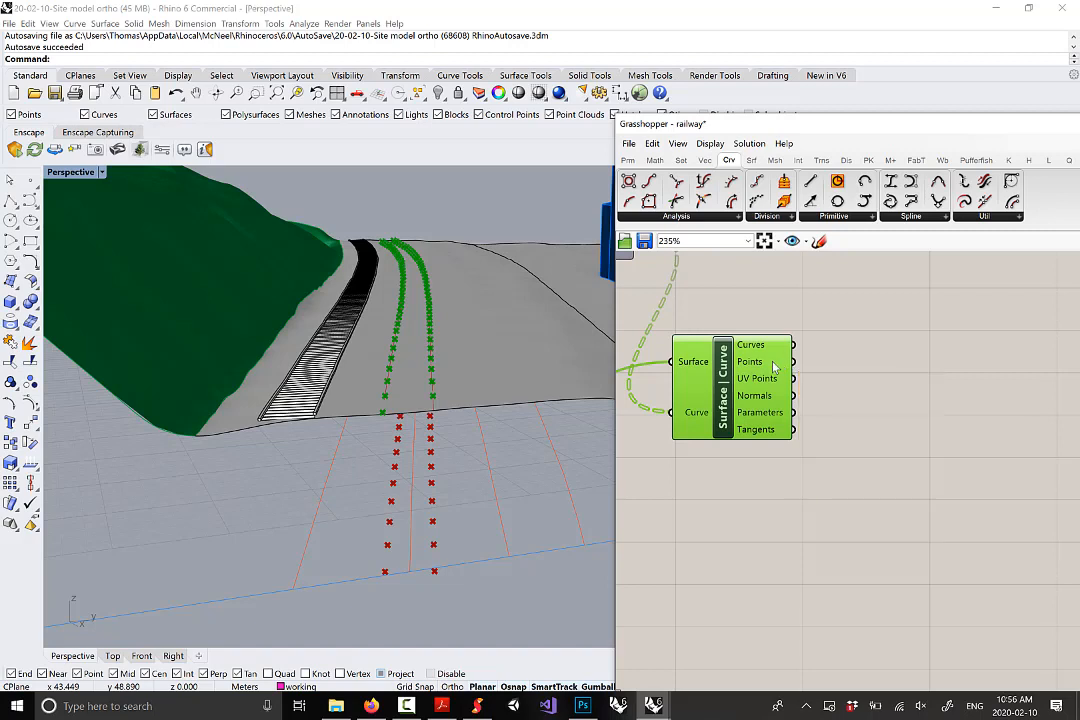
# Simplify the Points output of the Surface | Curve component and check its list of data paths
pyautogui.rightClick(788, 364)
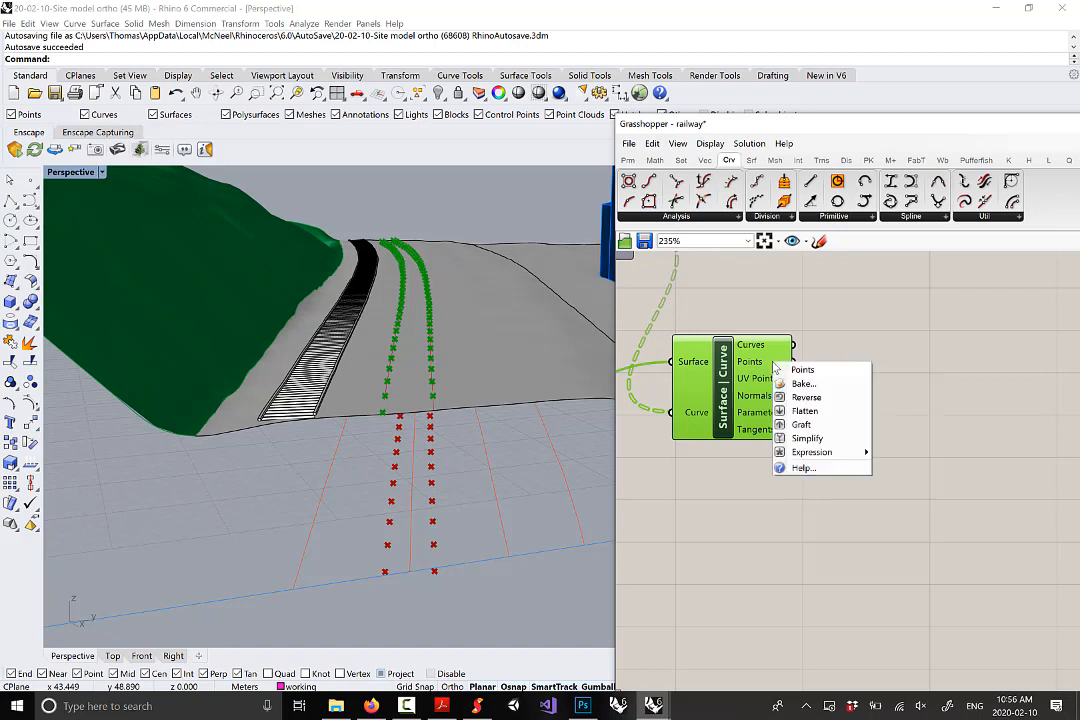
pyautogui.click(808, 438)
pyautogui.moveTo(767, 367)
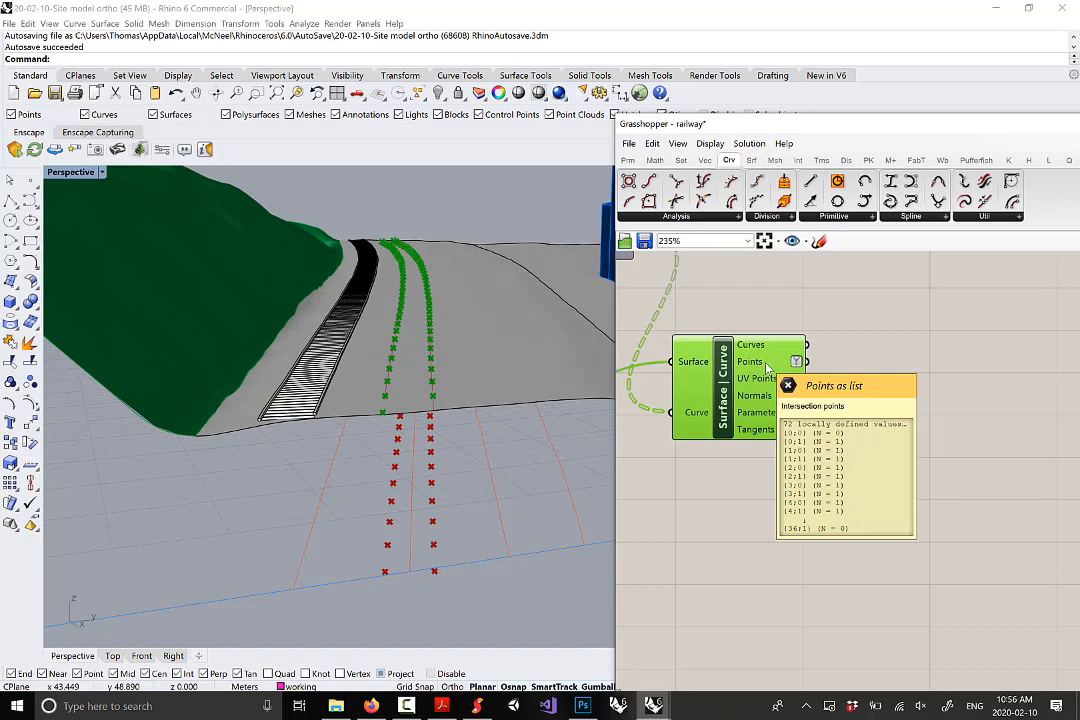
# Add a Param Viewer above the Surface | Curve component and feed it from the Points output
pyautogui.moveTo(891, 570); pyautogui.dragTo(884, 618, button='right')
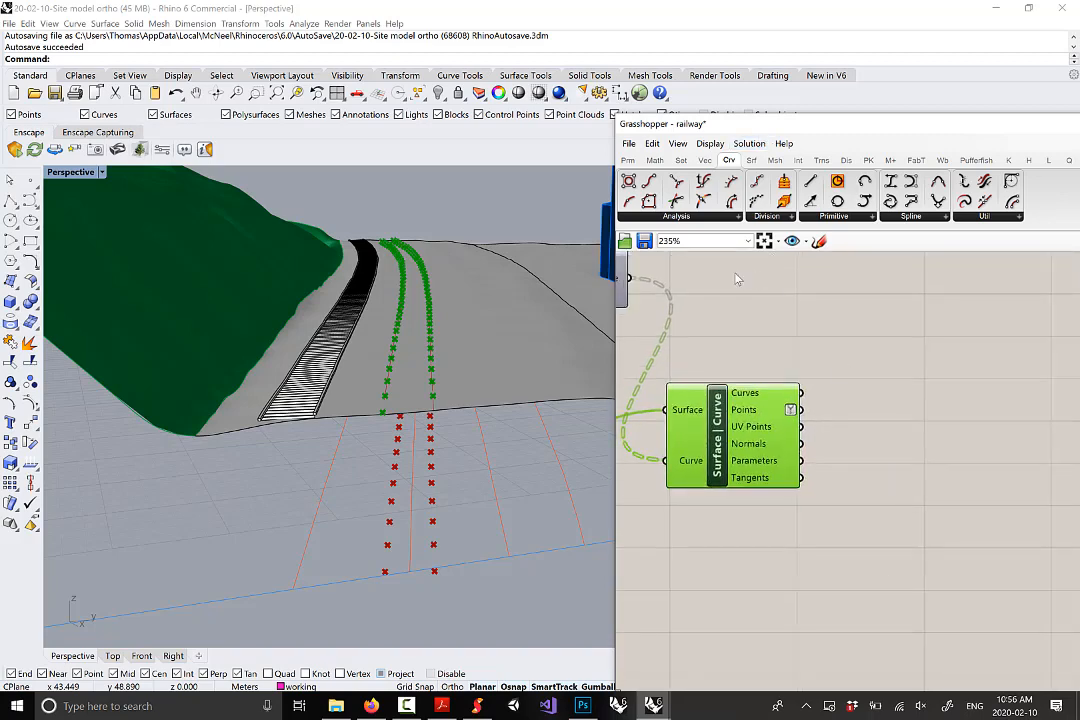
pyautogui.click(630, 160)
pyautogui.click(945, 216)
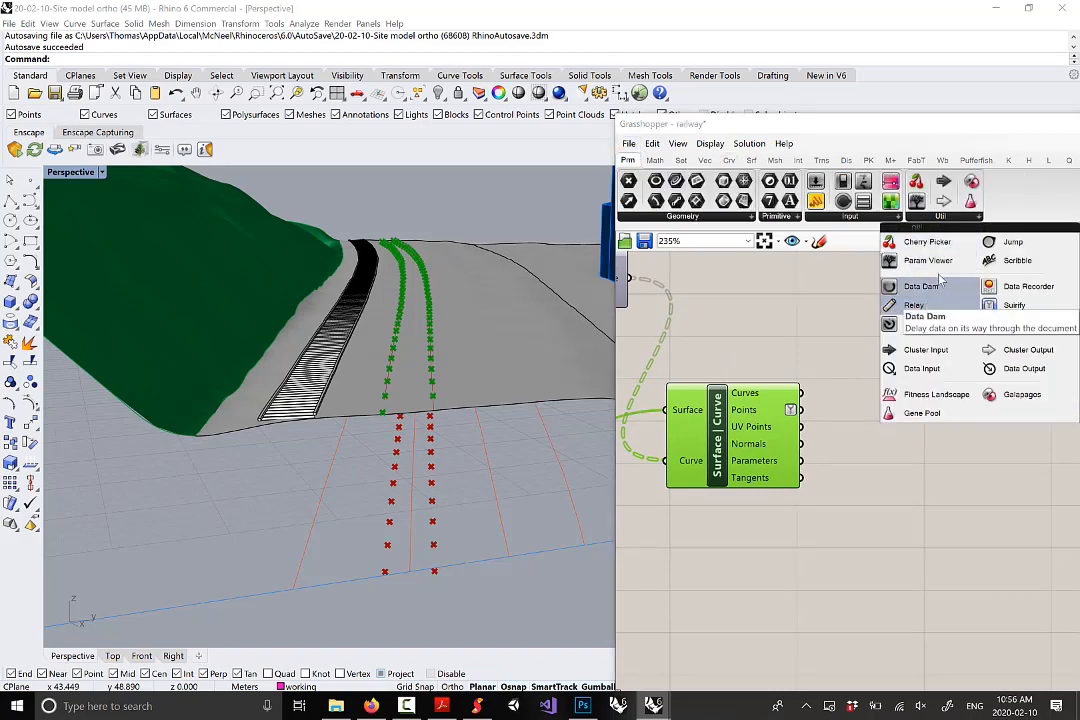
pyautogui.scroll(-5, 905, 380)
pyautogui.scroll(2, 890, 440)
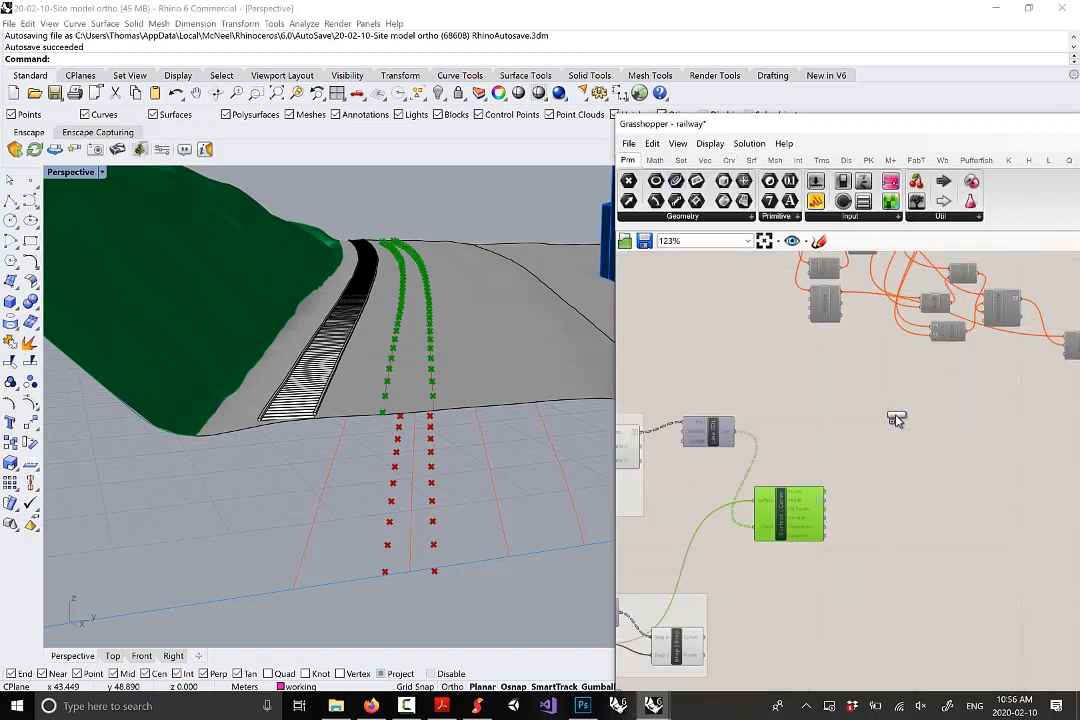
pyautogui.click(896, 420)
pyautogui.scroll(2, 875, 489)
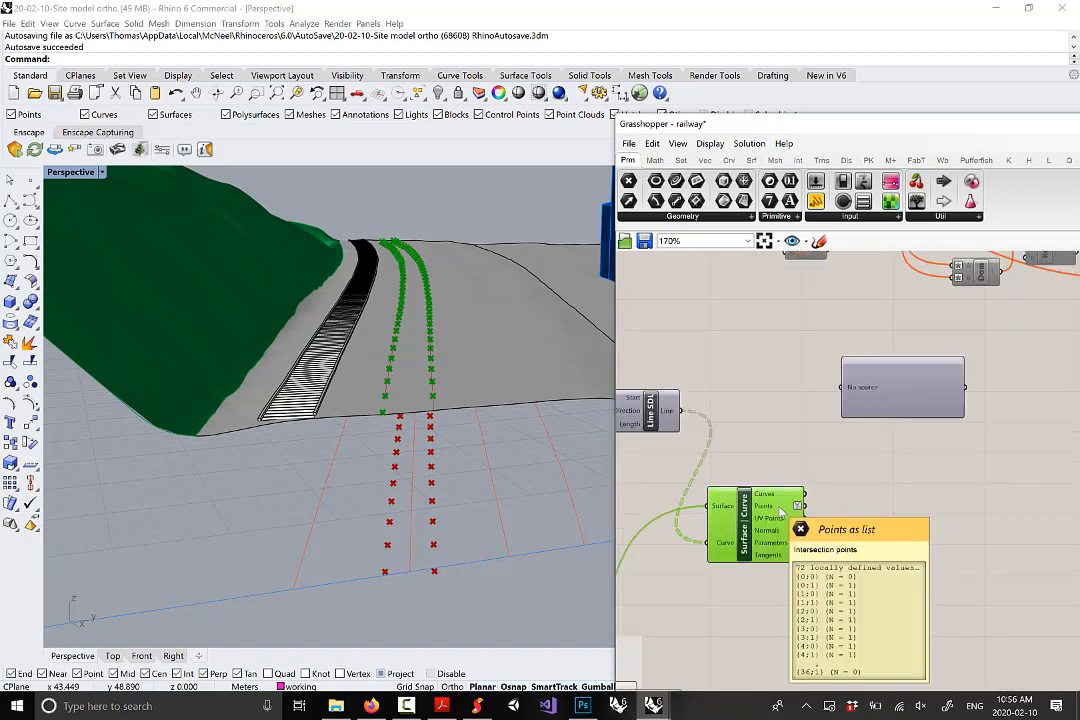
pyautogui.moveTo(782, 508); pyautogui.dragTo(841, 390)
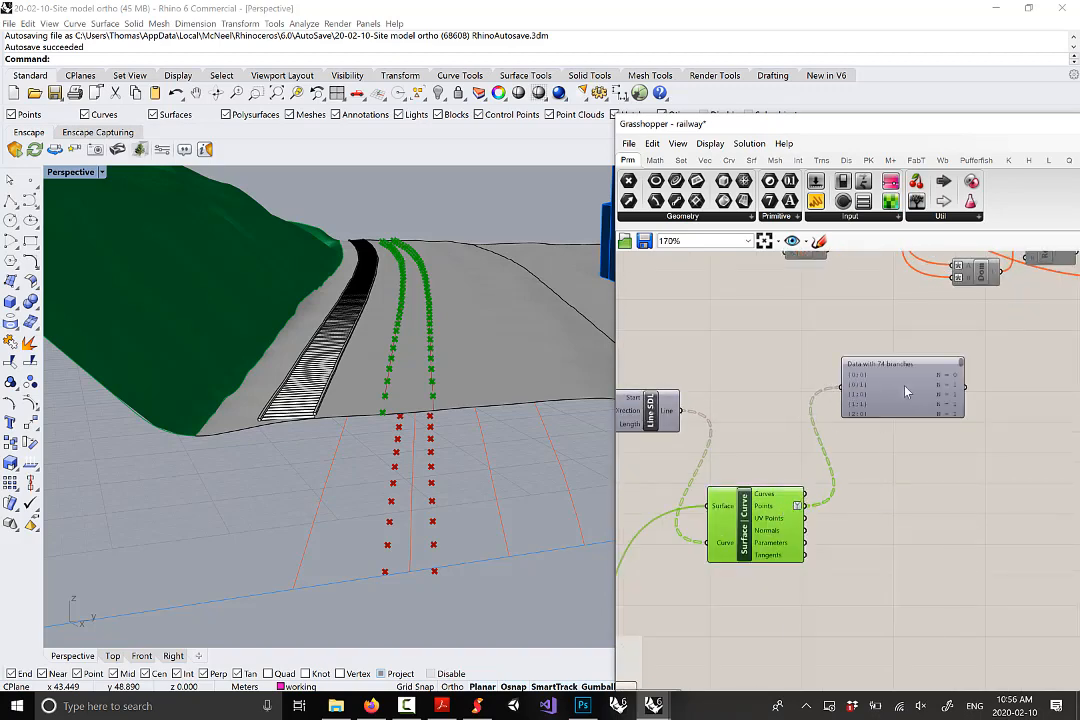
# Enlarge the Param Viewer upward, reposition it above Surface | Curve, and examine the listed branches
pyautogui.moveTo(895, 357); pyautogui.dragTo(895, 302)
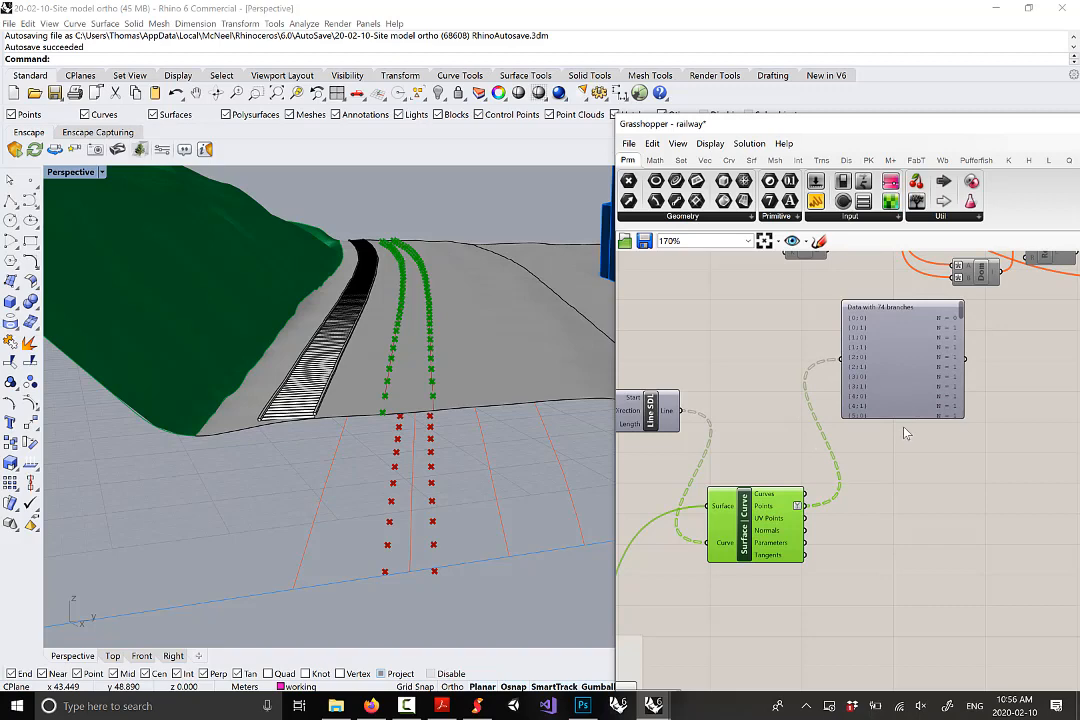
pyautogui.moveTo(903, 416); pyautogui.dragTo(880, 425)
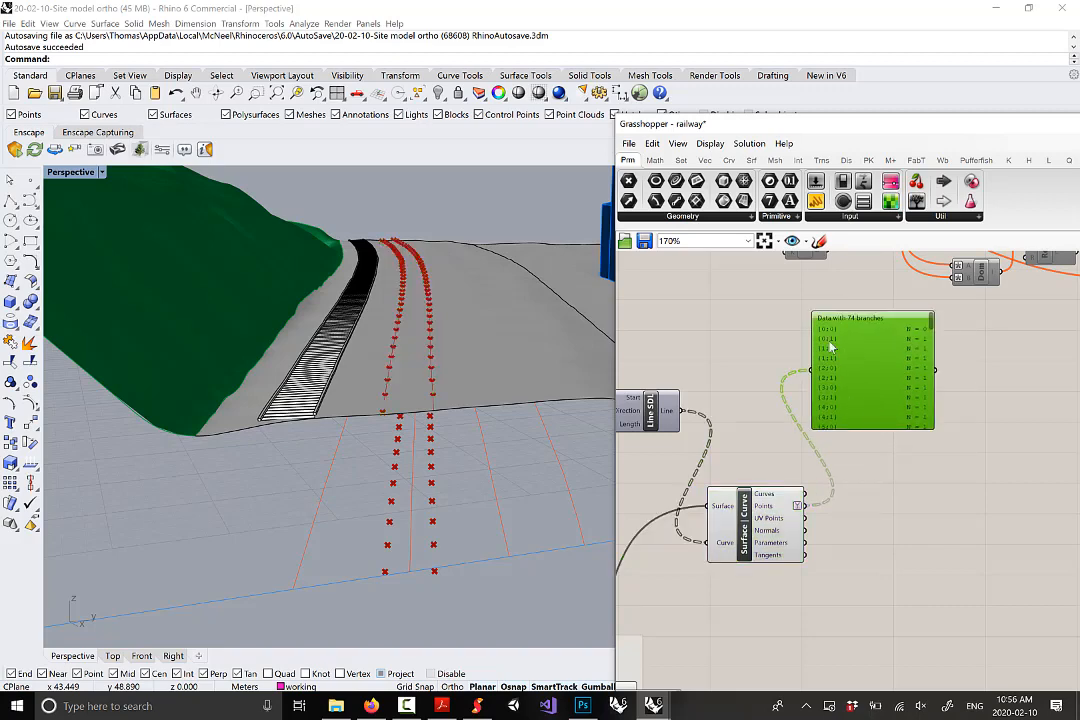
pyautogui.scroll(2, 825, 337)
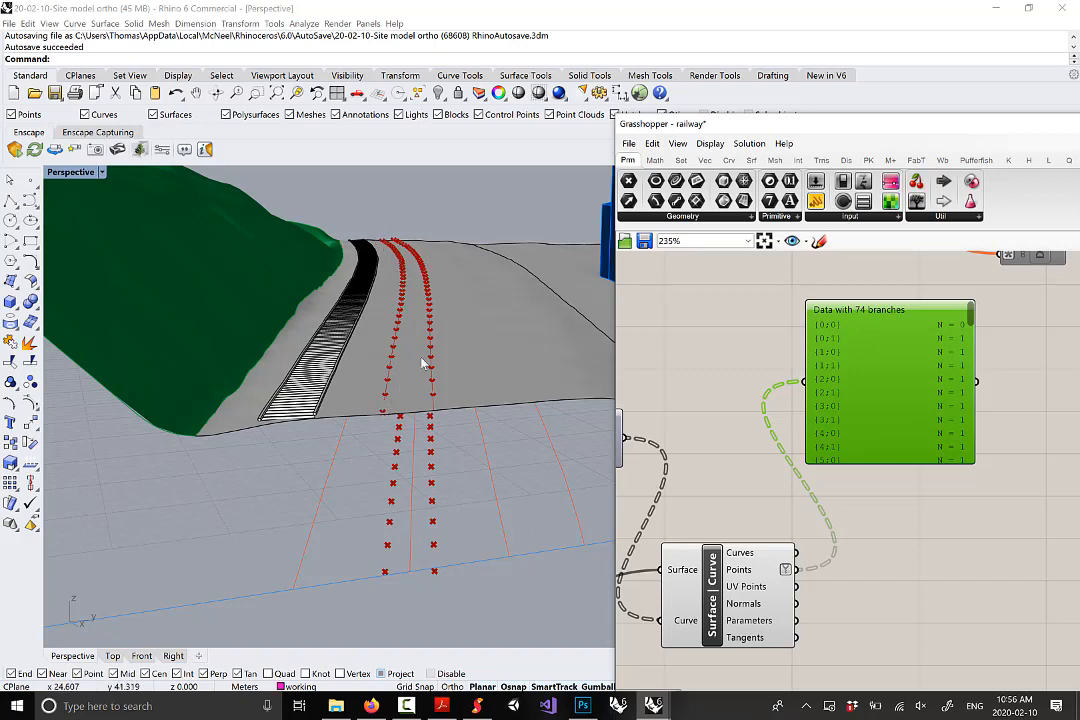
pyautogui.moveTo(900, 455); pyautogui.dragTo(887, 433, button='right')
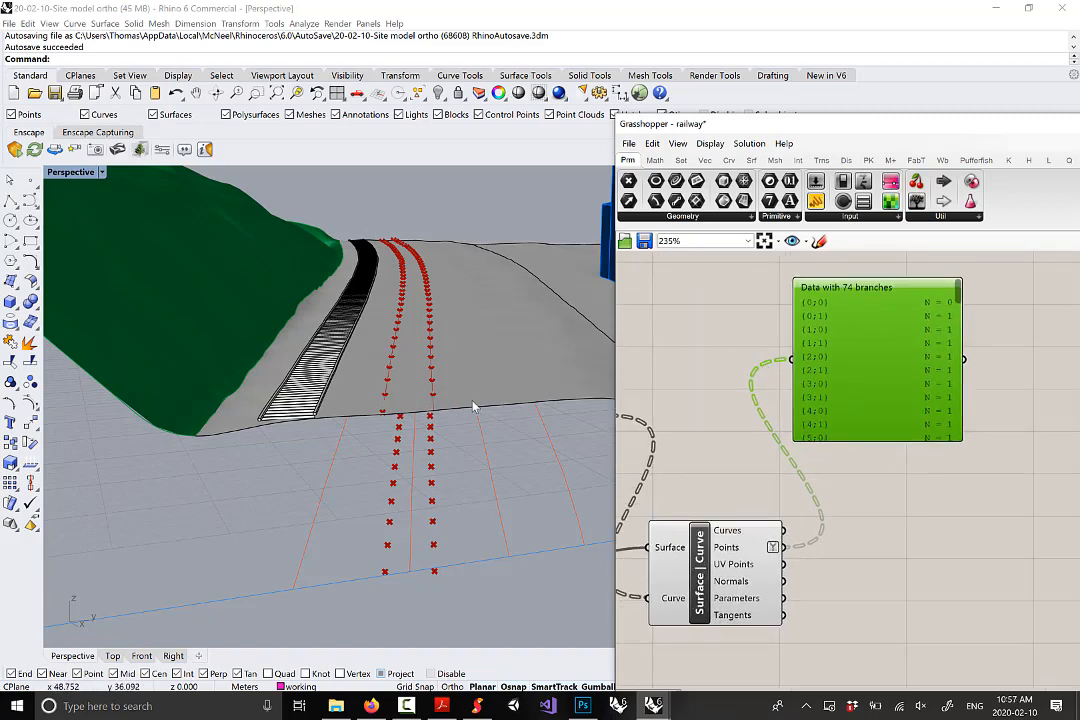
pyautogui.scroll(3, 820, 316)
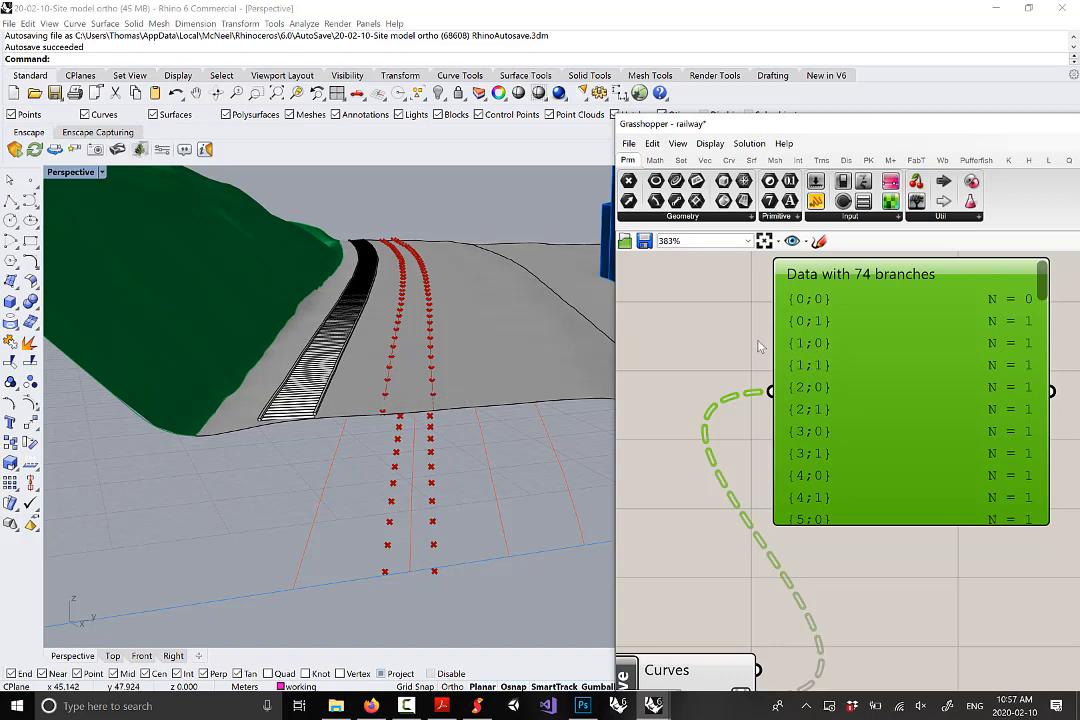
pyautogui.scroll(-3, 759, 346)
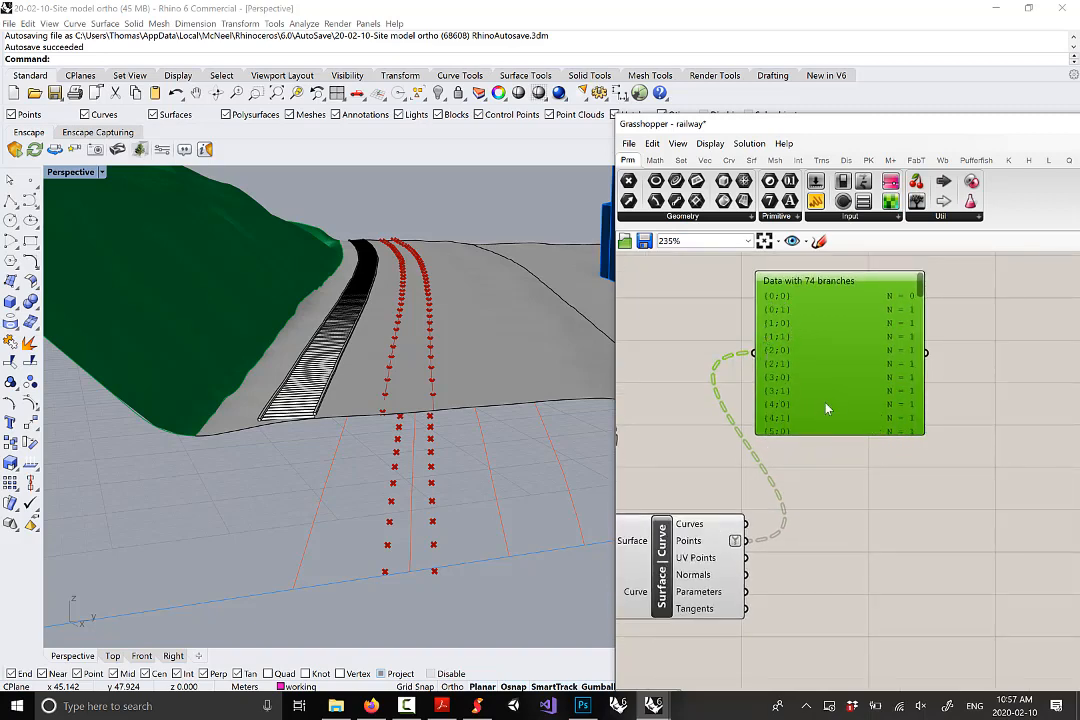
pyautogui.moveTo(841, 406); pyautogui.dragTo(854, 405)
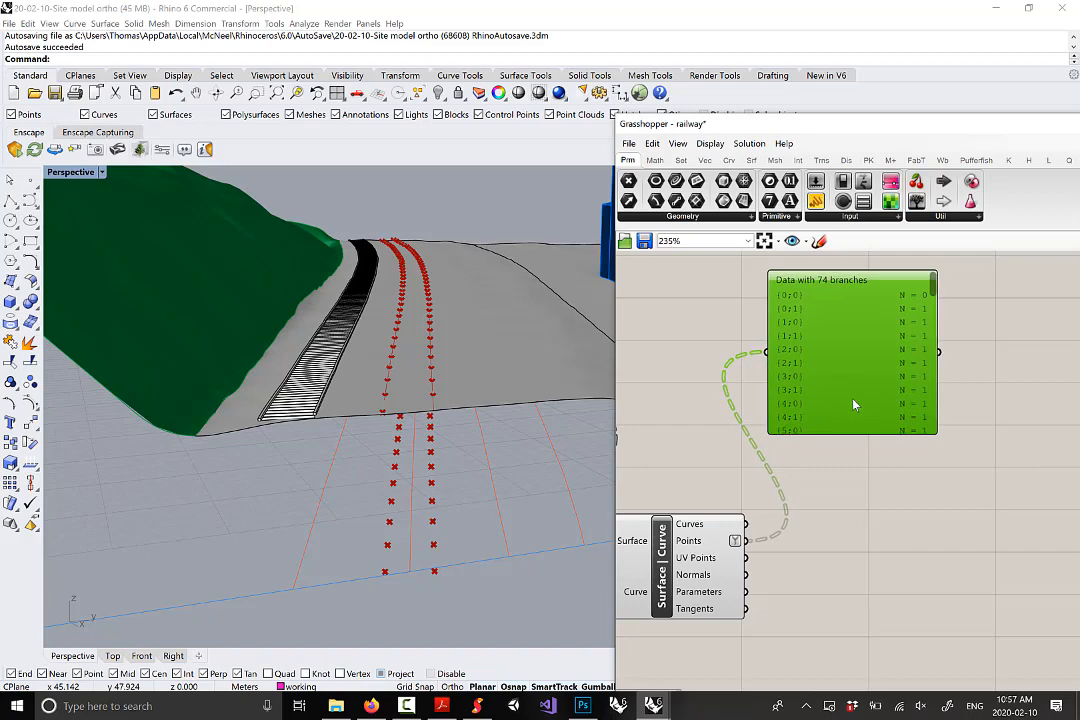
# Add a Trim Tree component beside Surface | Curve and connect the Points output to its Tree input
pyautogui.click(681, 160)
pyautogui.click(956, 217)
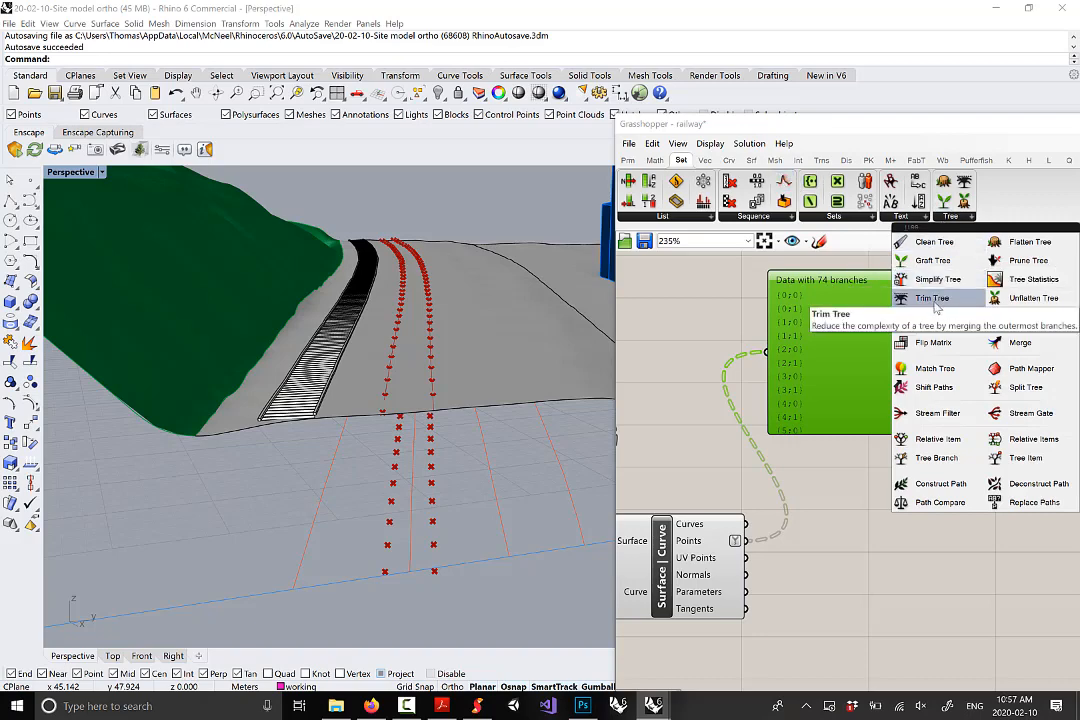
pyautogui.moveTo(935, 300); pyautogui.dragTo(878, 528)
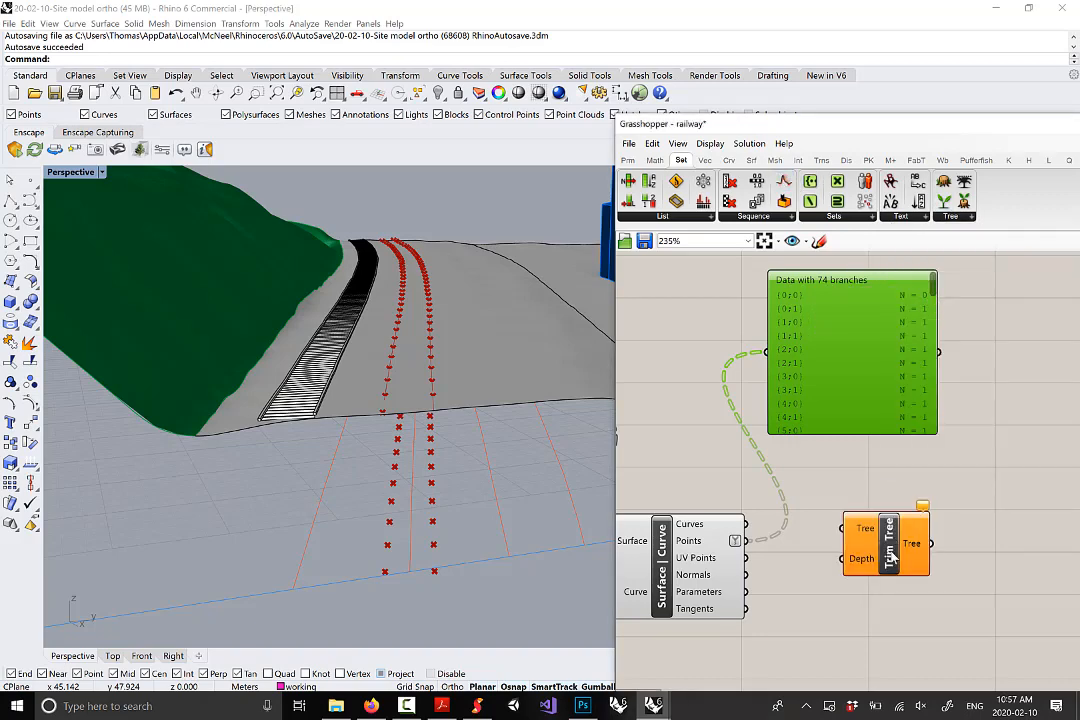
pyautogui.moveTo(845, 585); pyautogui.dragTo(866, 581, button='right')
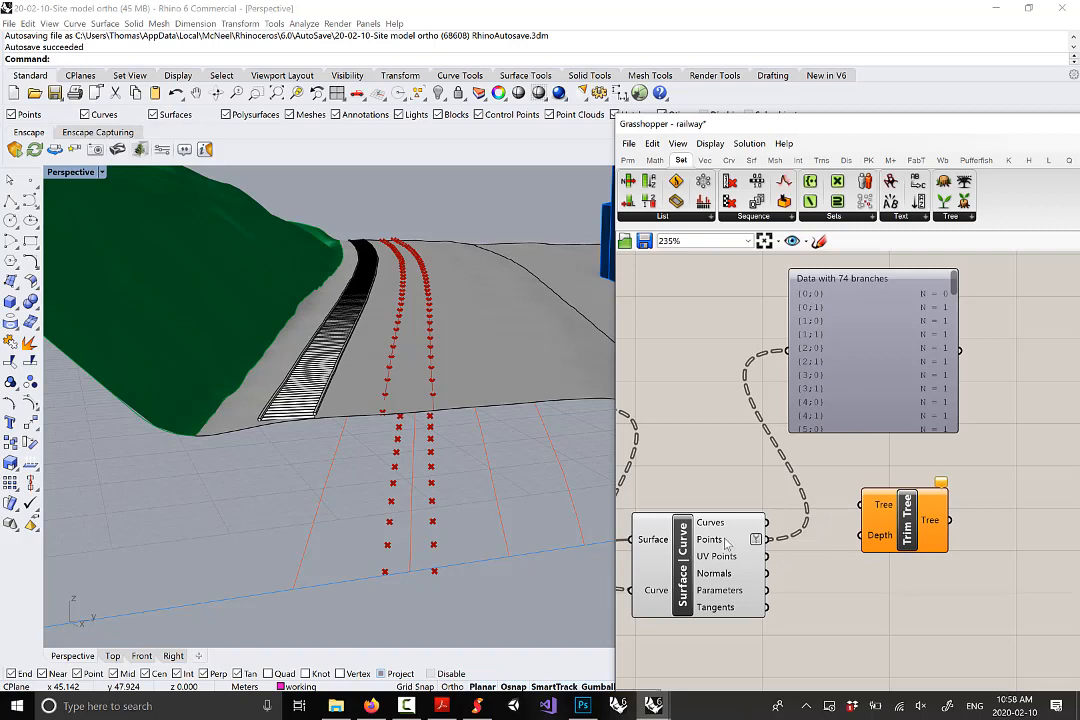
pyautogui.moveTo(733, 545)
pyautogui.moveTo(765, 539); pyautogui.dragTo(869, 503)
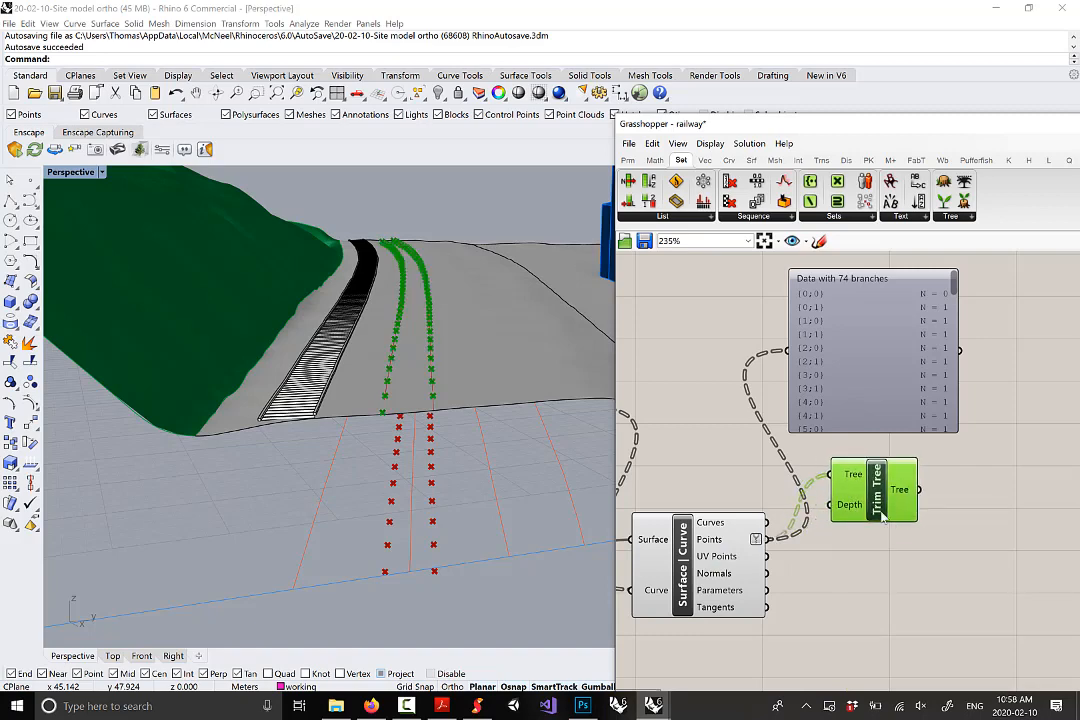
# Duplicate the Param Viewer beside the original and connect the Trim Tree output to the copy
pyautogui.moveTo(890, 517); pyautogui.dragTo(914, 511, button='right')
pyautogui.click(903, 396)
pyautogui.moveTo(903, 396); pyautogui.dragTo(870, 404, button='right')
pyautogui.scroll(-3, 882, 410)
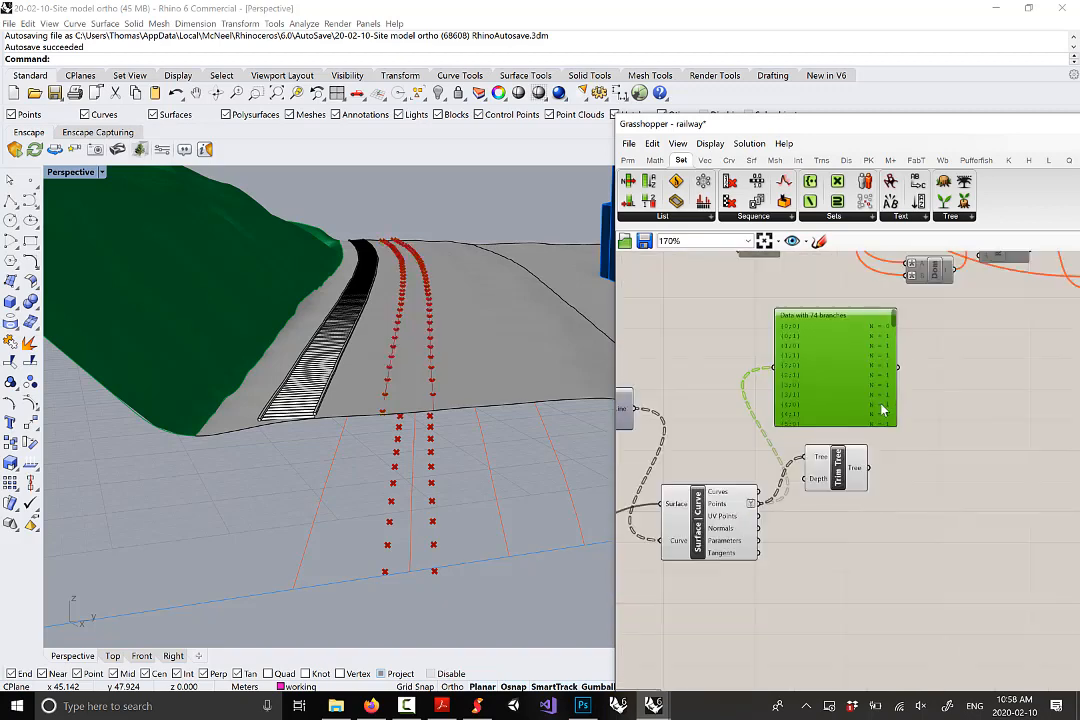
pyautogui.keyDown('alt'); pyautogui.moveTo(892, 381); pyautogui.dragTo(977, 374); pyautogui.keyUp('alt')
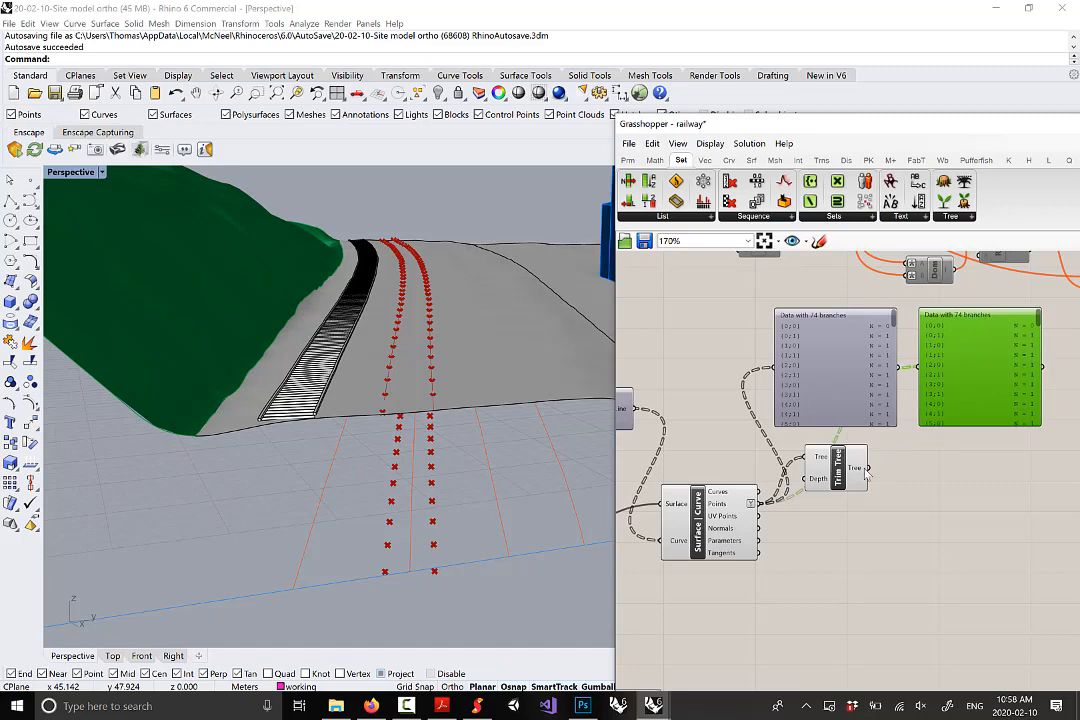
pyautogui.moveTo(869, 469); pyautogui.dragTo(921, 369)
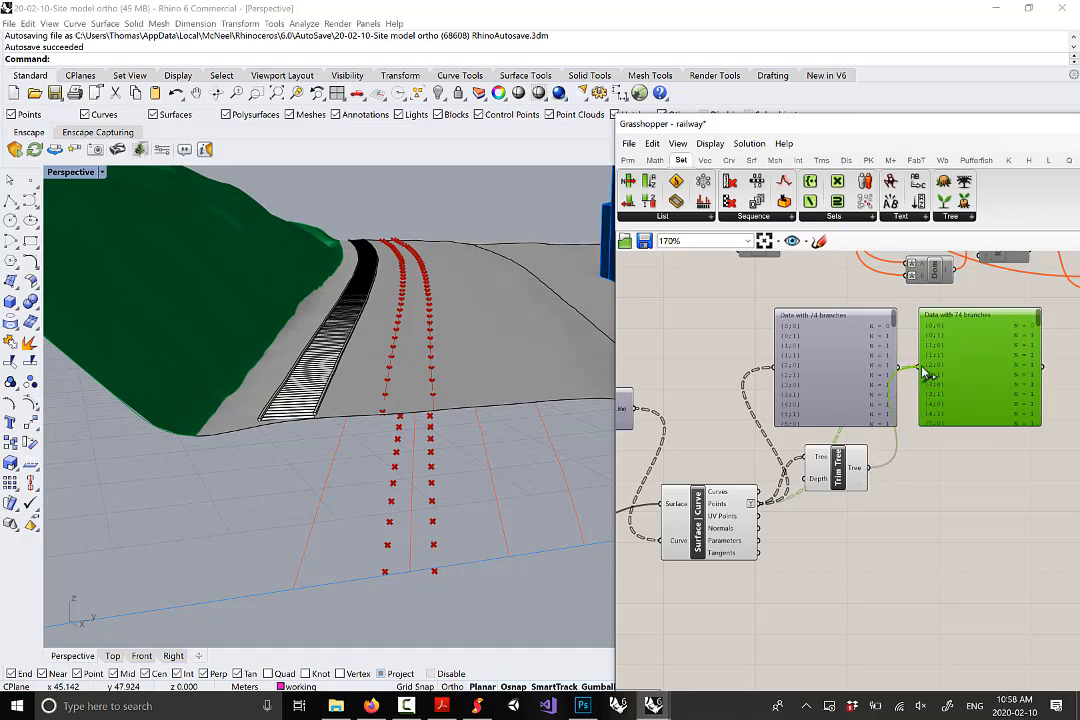
# Compare the branch paths and item counts before and after Trim Tree, from the first to the last branch
pyautogui.scroll(2, 997, 332)
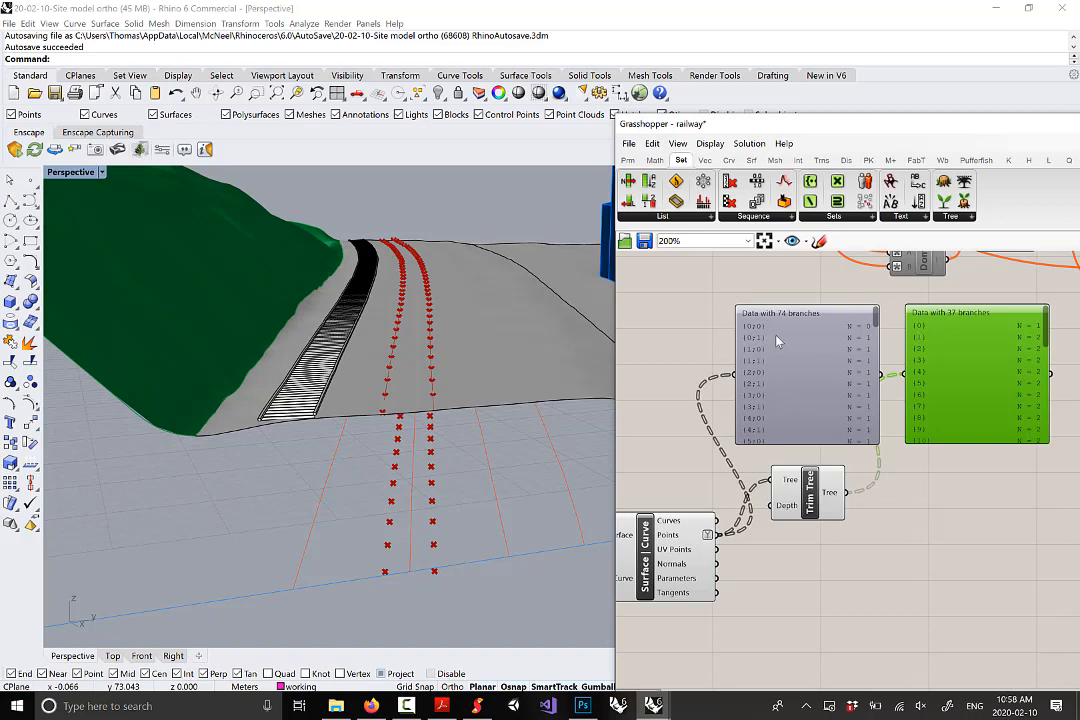
pyautogui.scroll(2, 760, 338)
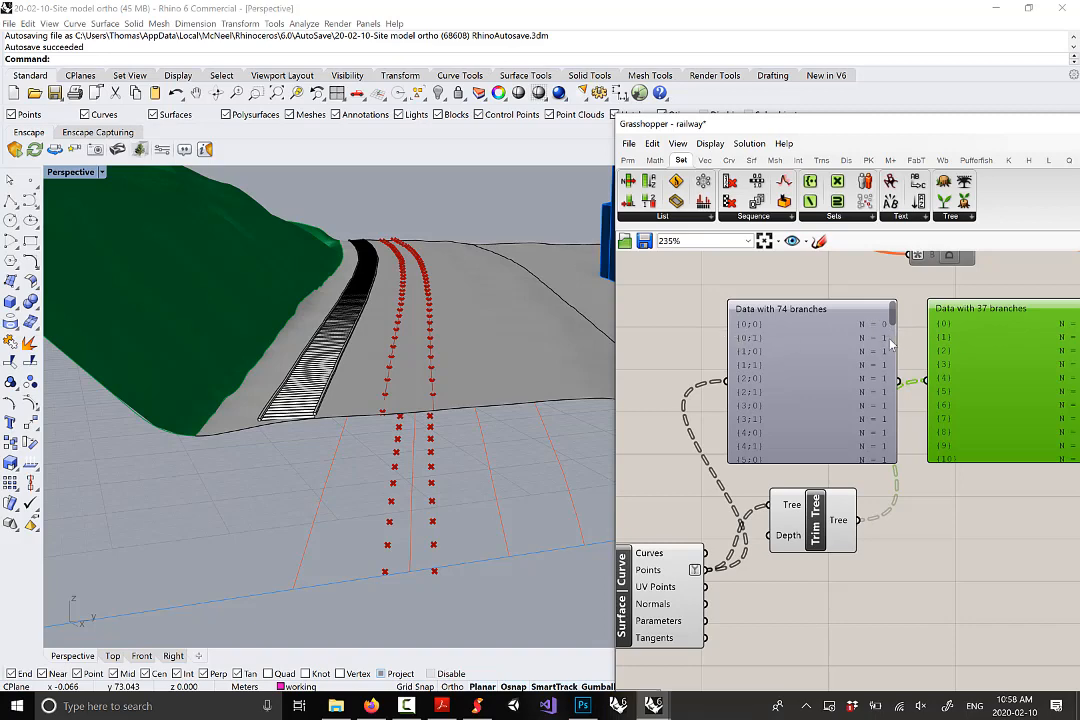
pyautogui.moveTo(890, 345); pyautogui.dragTo(758, 356, button='right')
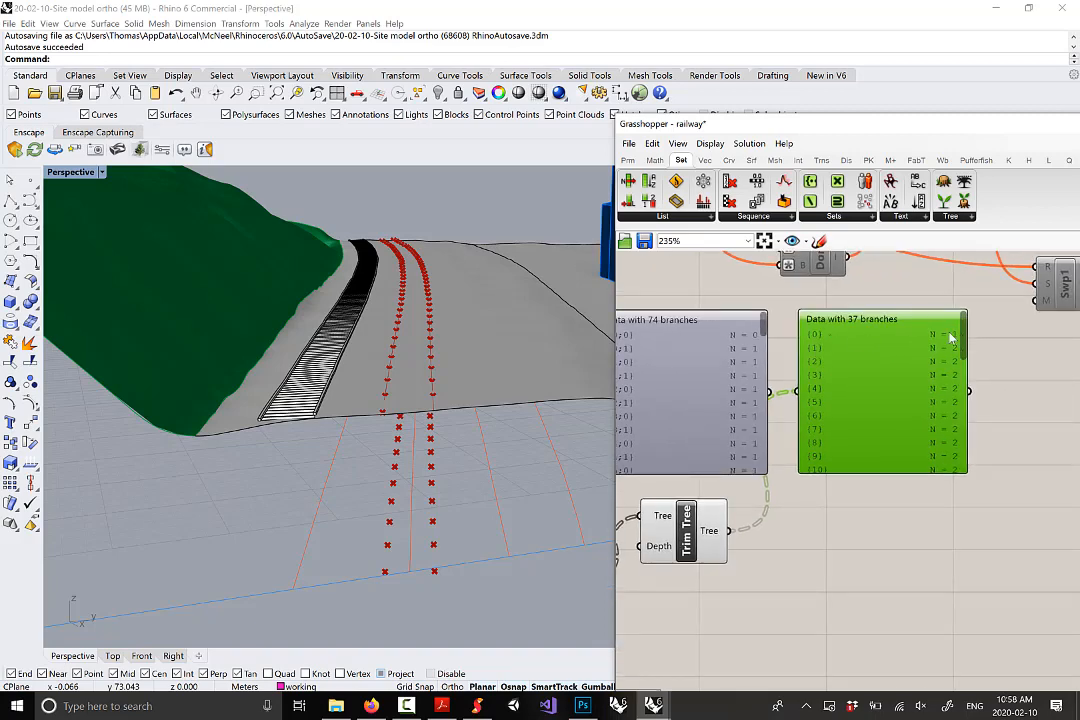
pyautogui.moveTo(647, 304); pyautogui.dragTo(755, 308, button='right')
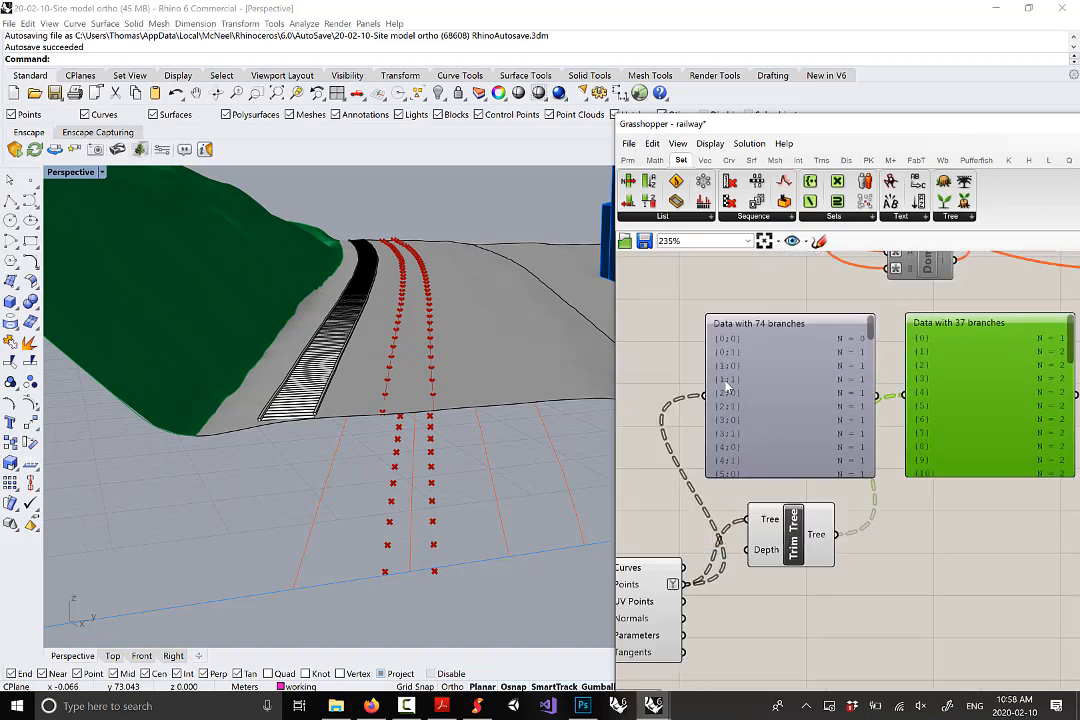
pyautogui.moveTo(1001, 407); pyautogui.dragTo(934, 416, button='right')
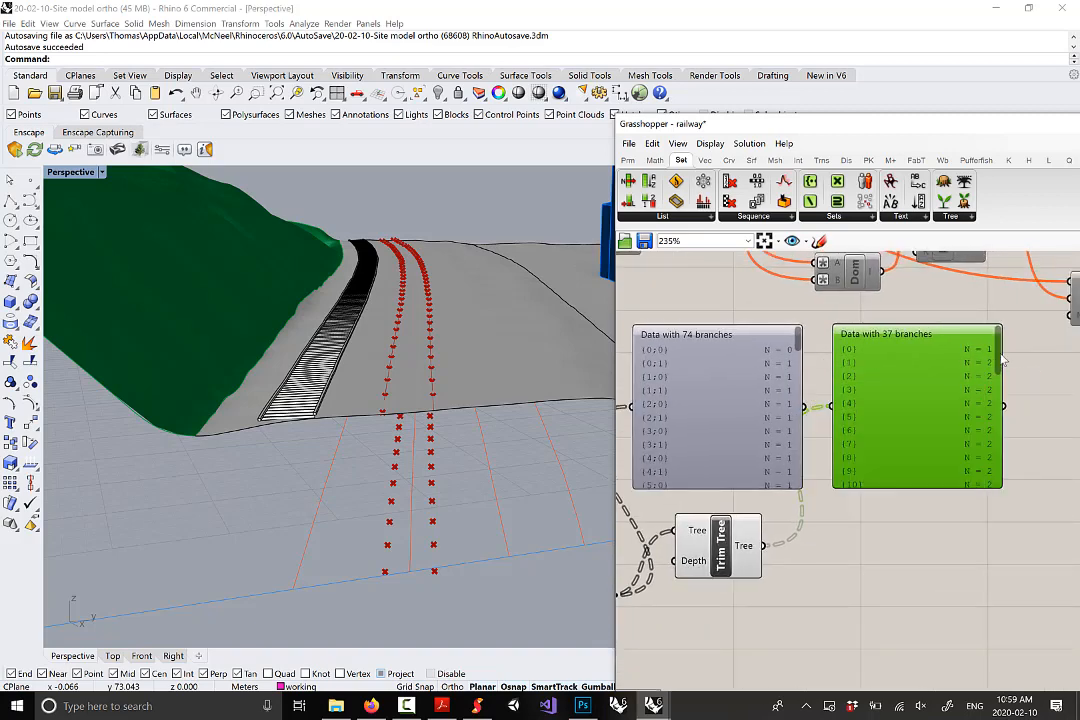
pyautogui.moveTo(996, 355); pyautogui.dragTo(1010, 491)
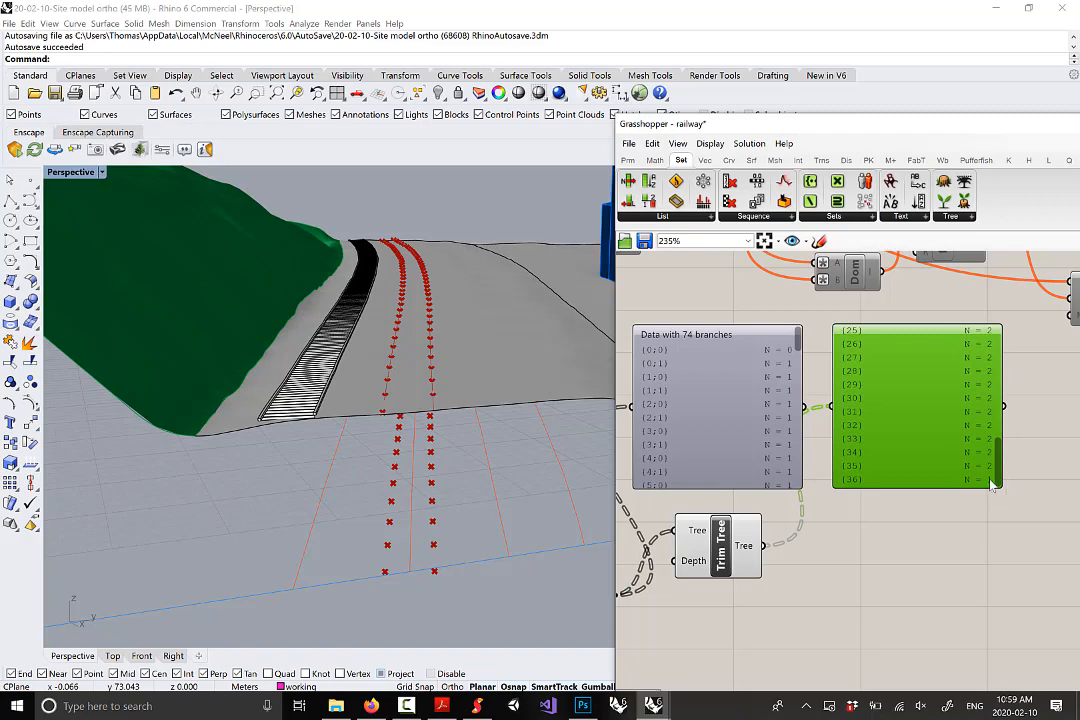
pyautogui.moveTo(800, 345); pyautogui.dragTo(801, 478)
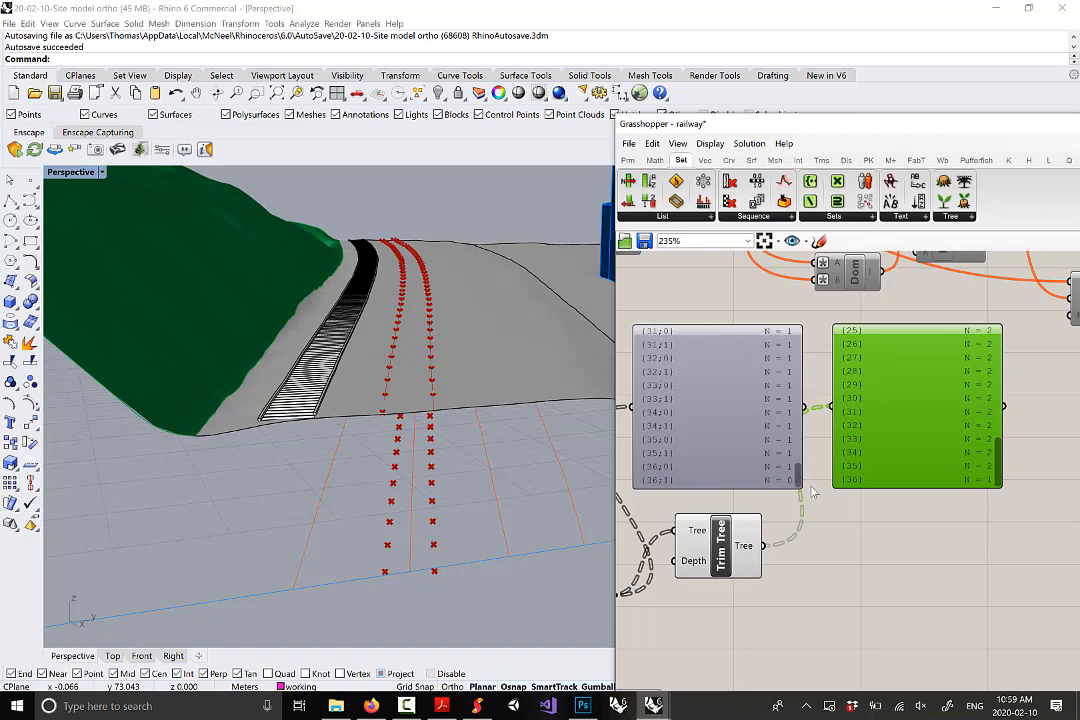
# Inspect the projected tie points where the rails reach the edge of the ground surface
pyautogui.moveTo(449, 403); pyautogui.dragTo(275, 441, button='right')
pyautogui.scroll(-5, 343, 352)
pyautogui.scroll(18, 528, 357)
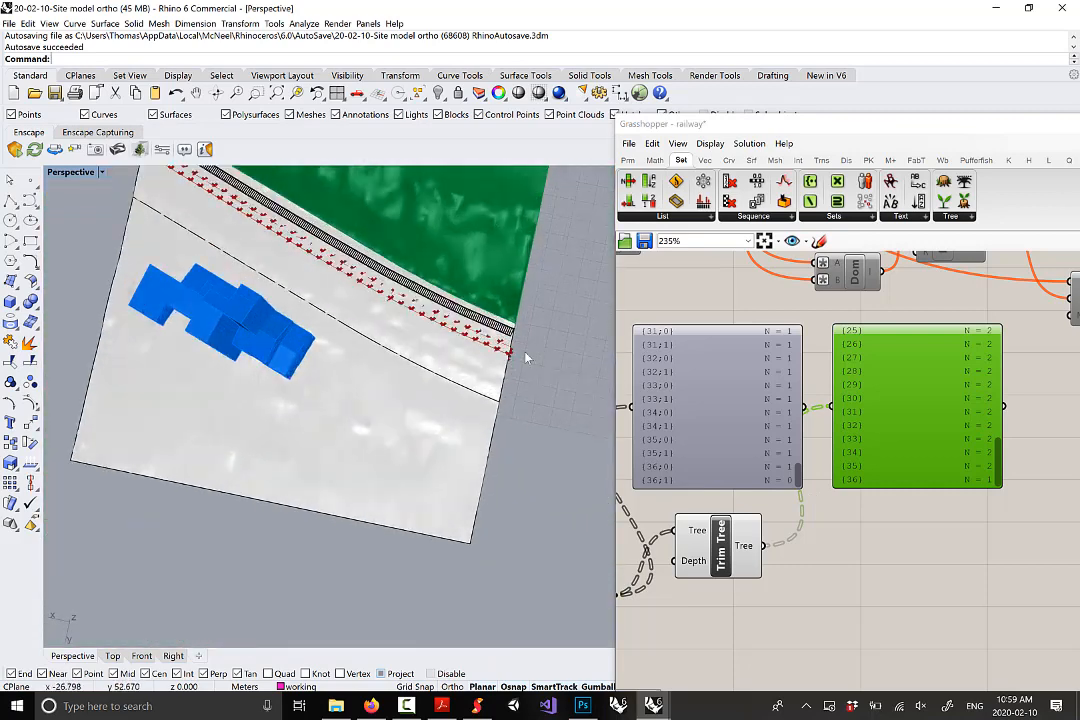
pyautogui.moveTo(500, 362); pyautogui.dragTo(441, 313, button='right')
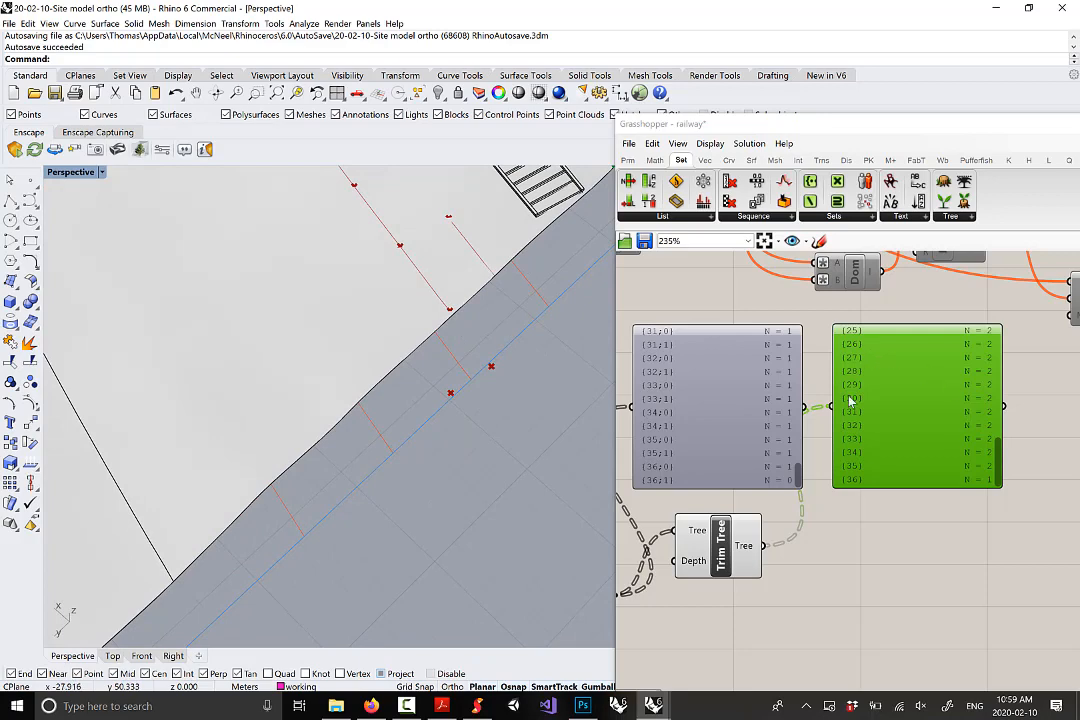
pyautogui.moveTo(509, 489)
pyautogui.mouseDown(button='right')
pyautogui.moveTo(453, 342)
pyautogui.moveTo(534, 349)
pyautogui.mouseUp(button='right')
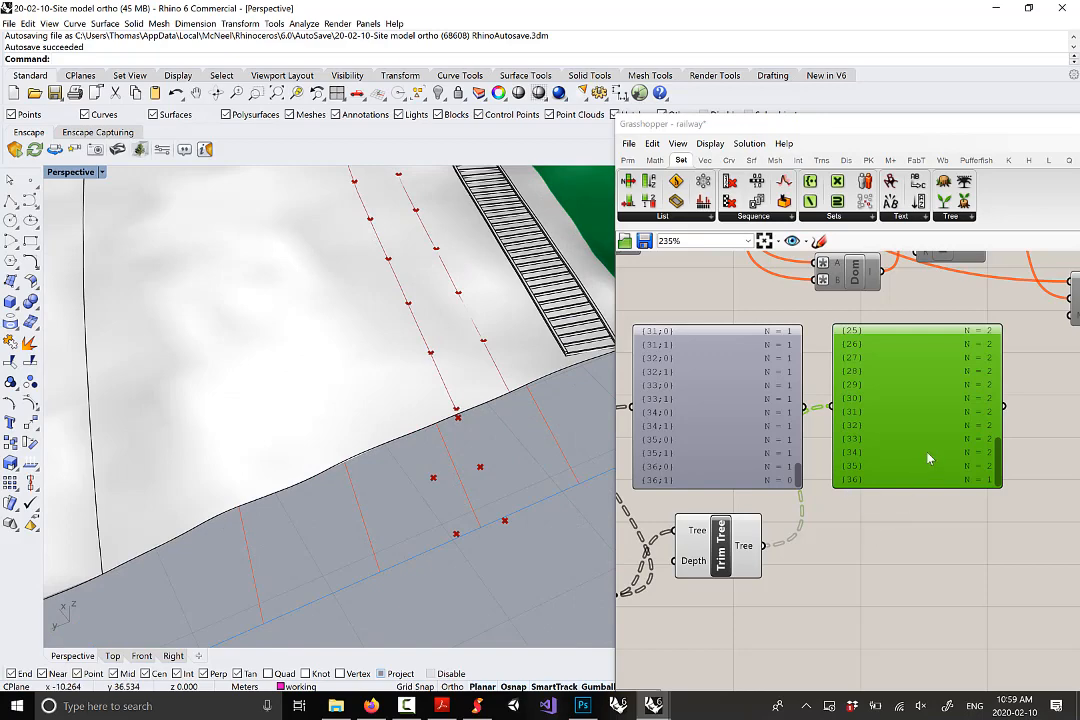
pyautogui.moveTo(542, 386); pyautogui.dragTo(492, 386, button='right')
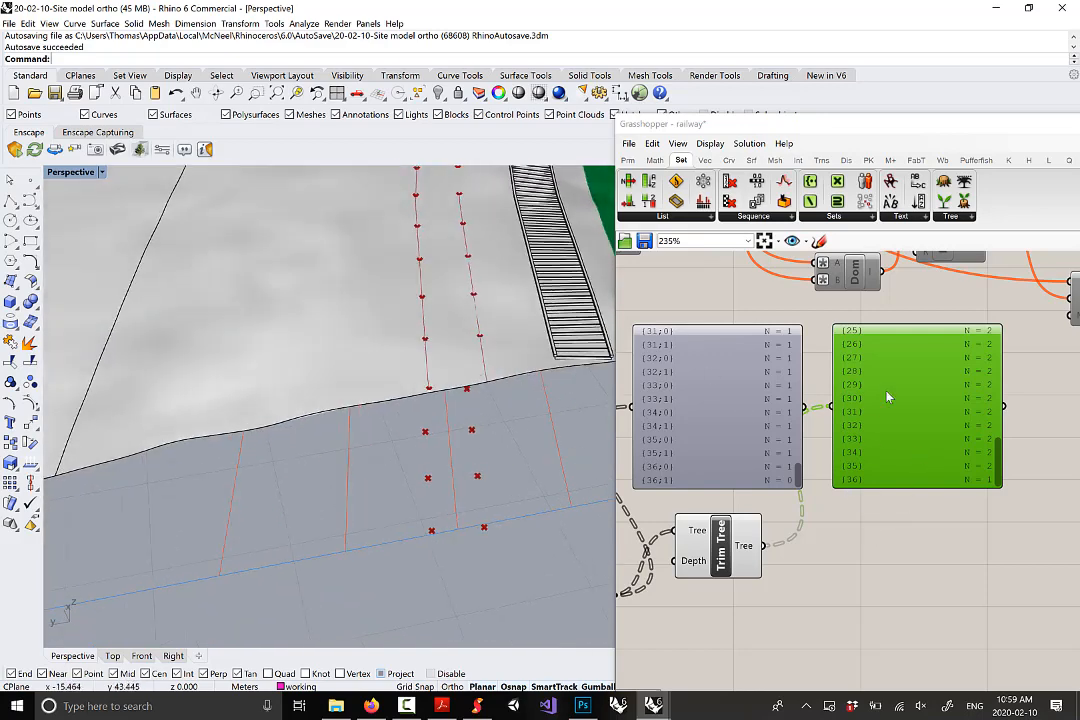
# Add a PolyLine component beside Trim Tree and connect the trimmed Tree output to its Vertices input
pyautogui.click(729, 160)
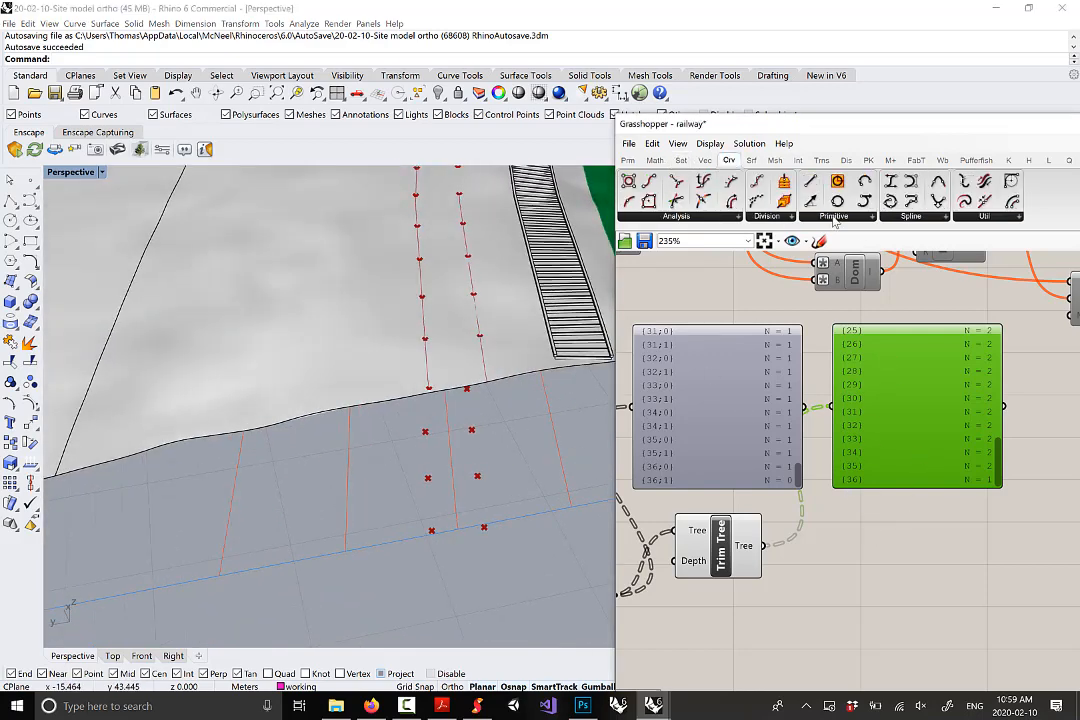
pyautogui.click(834, 218)
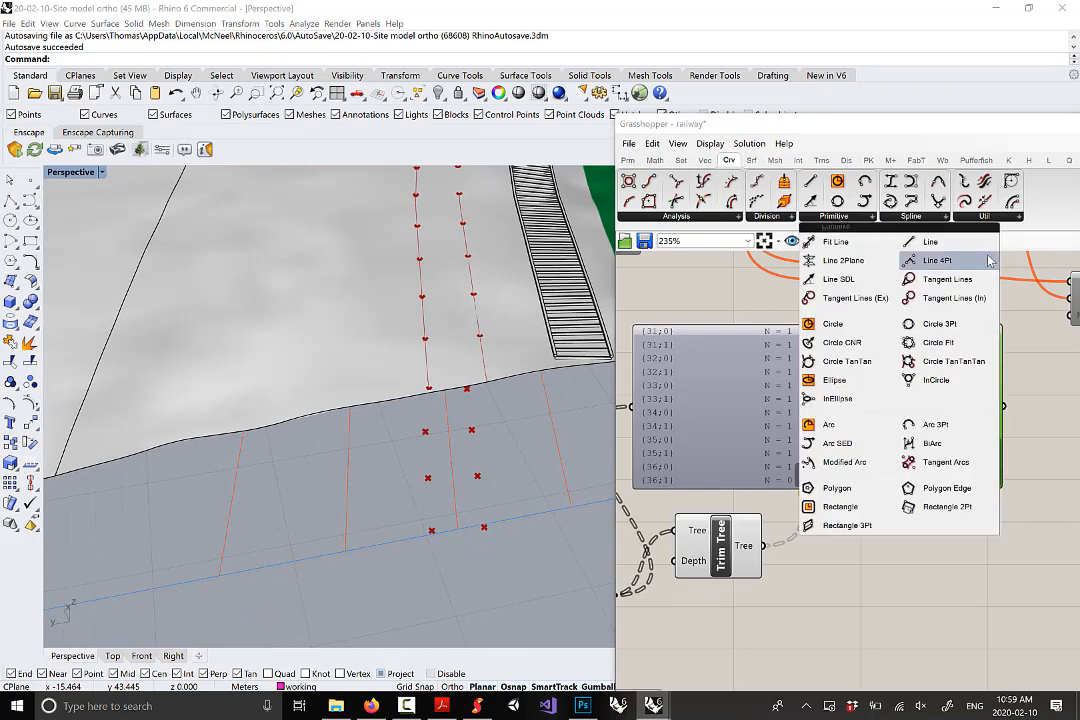
pyautogui.click(914, 218)
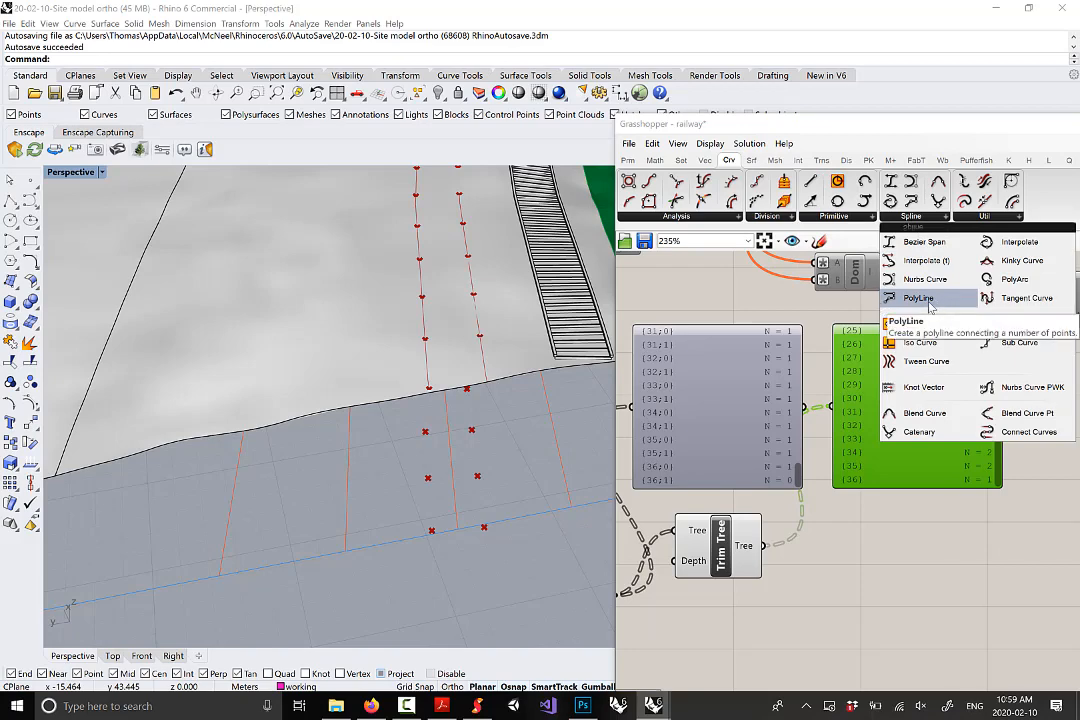
pyautogui.click(918, 298)
pyautogui.click(872, 618)
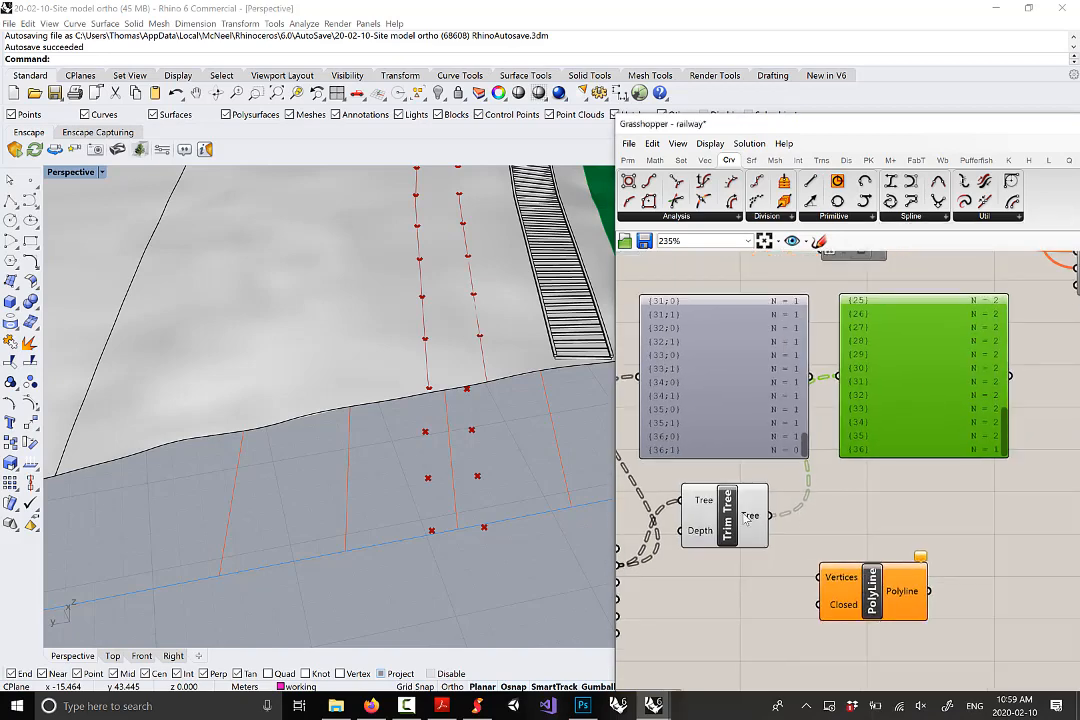
pyautogui.moveTo(757, 522)
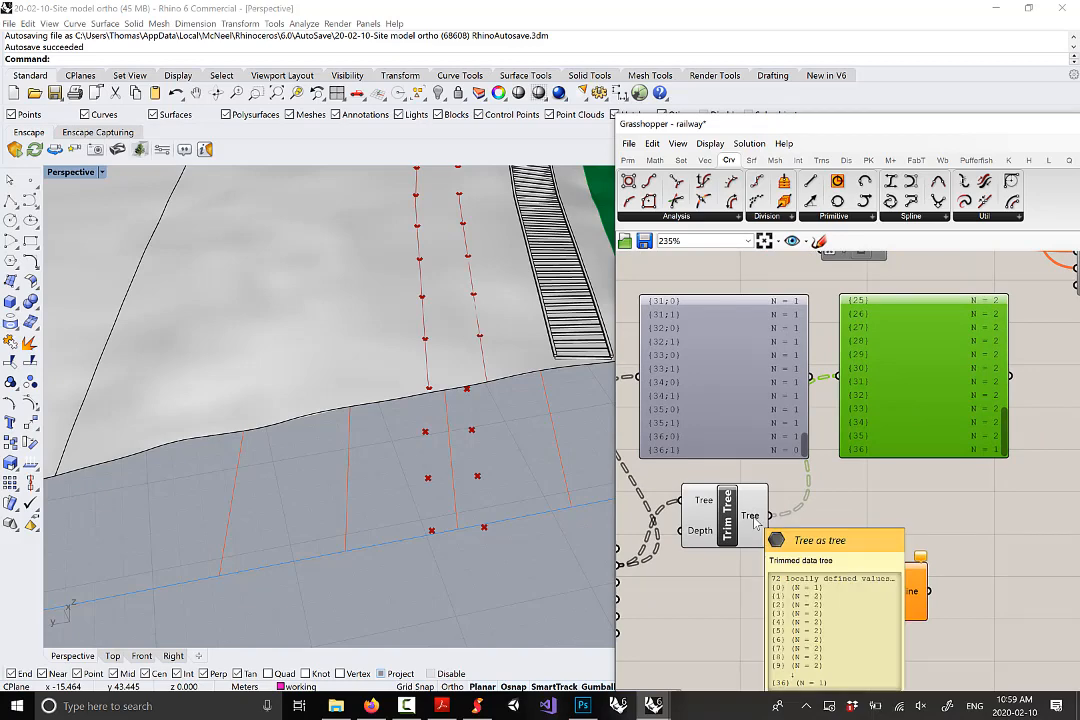
pyautogui.moveTo(766, 516); pyautogui.dragTo(846, 580)
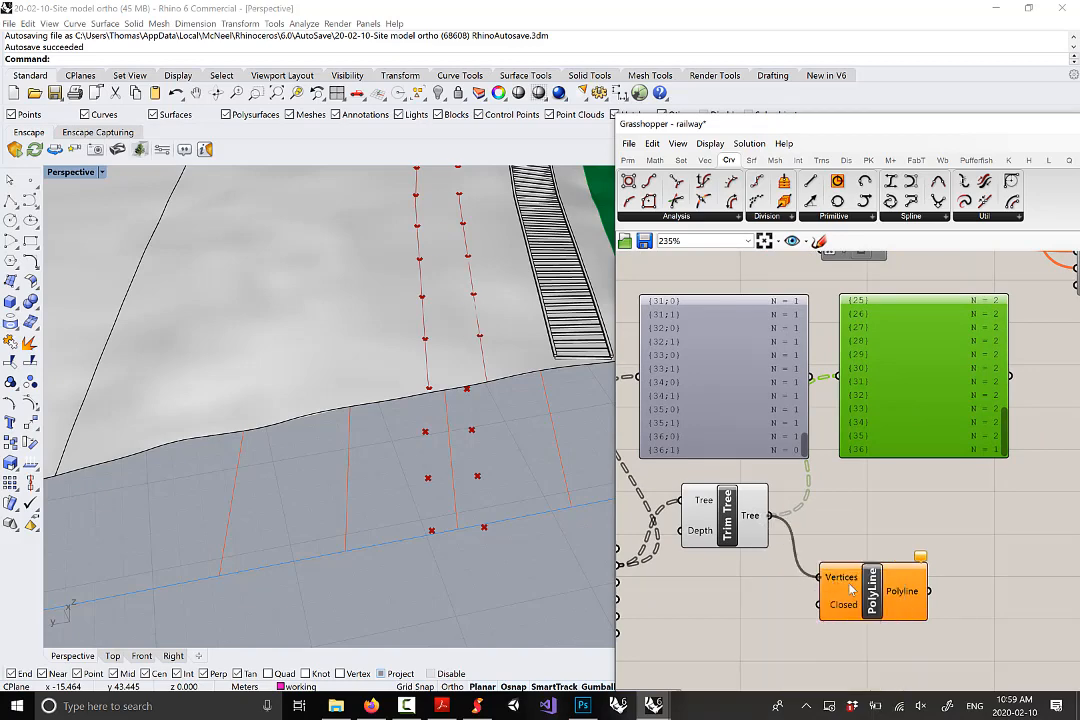
# Inspect the tie lines along the track and at the ground surface edge, and read the PolyLine component's warning
pyautogui.scroll(-3, 495, 520)
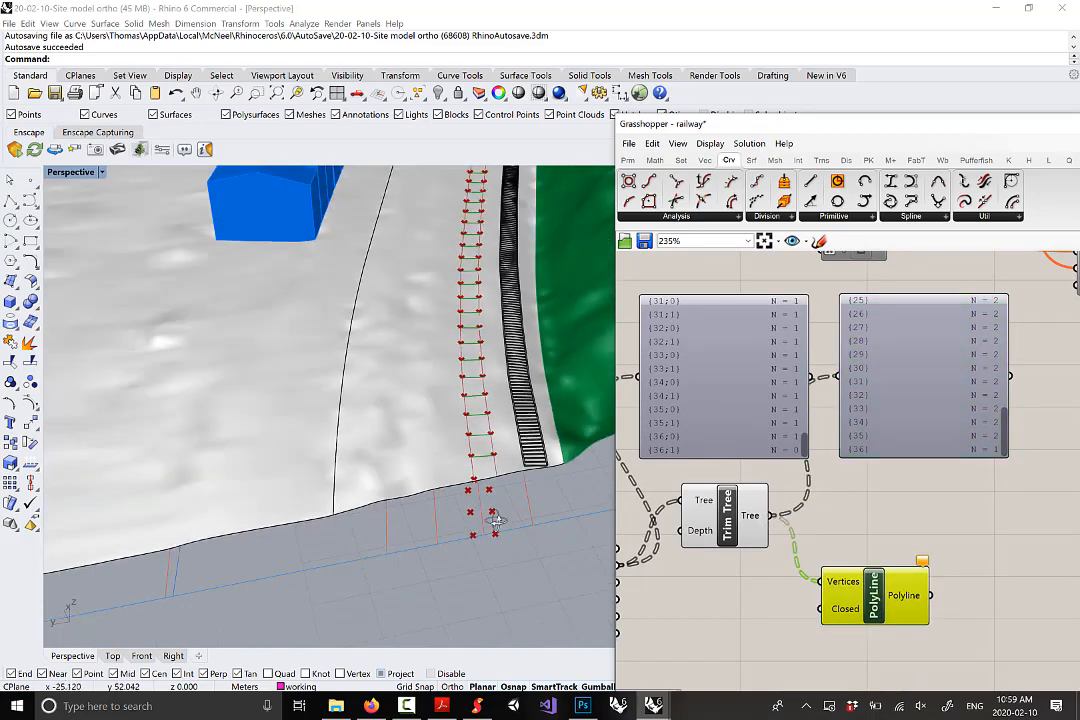
pyautogui.moveTo(496, 520); pyautogui.dragTo(512, 385, button='right')
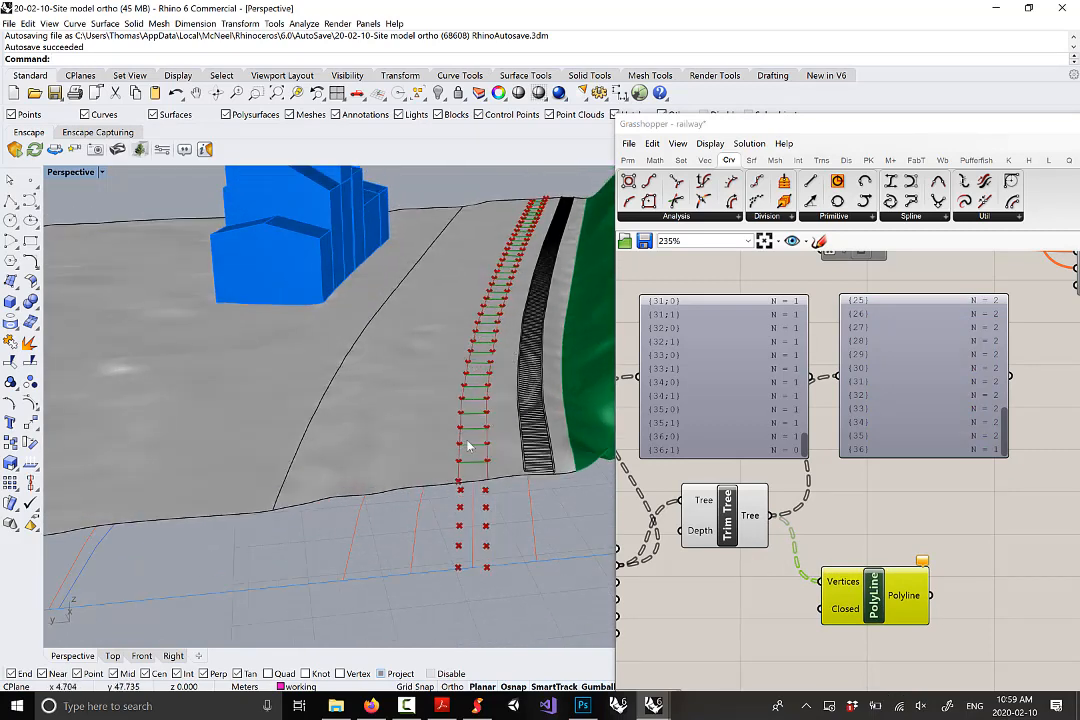
pyautogui.click(924, 567)
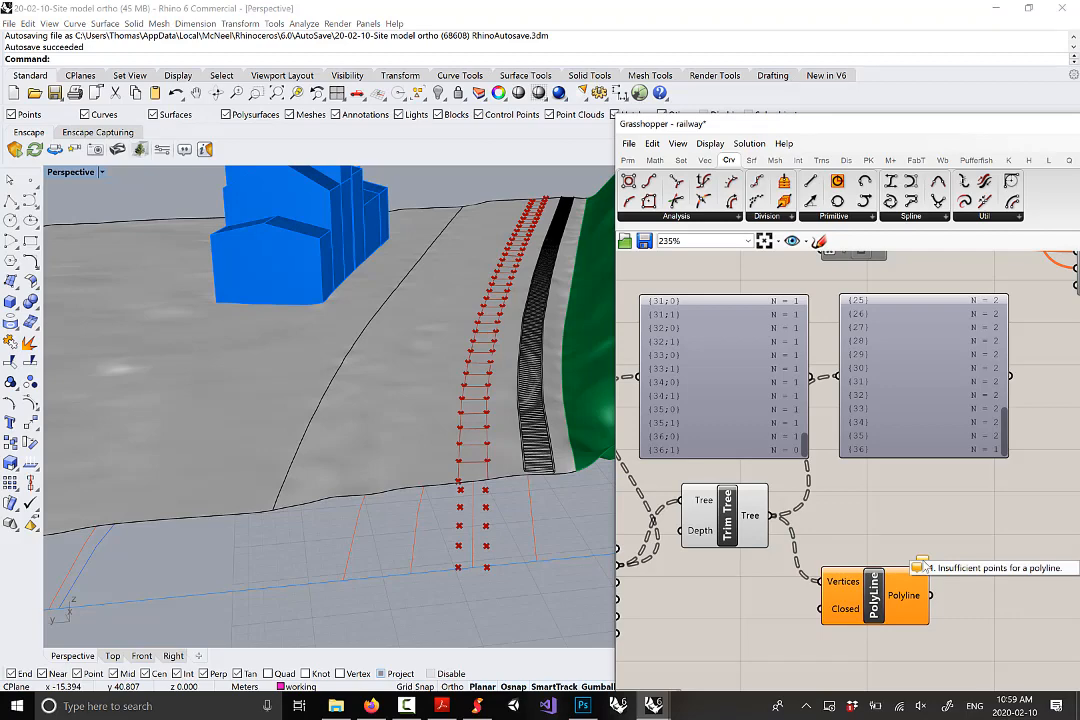
pyautogui.scroll(5, 383, 500)
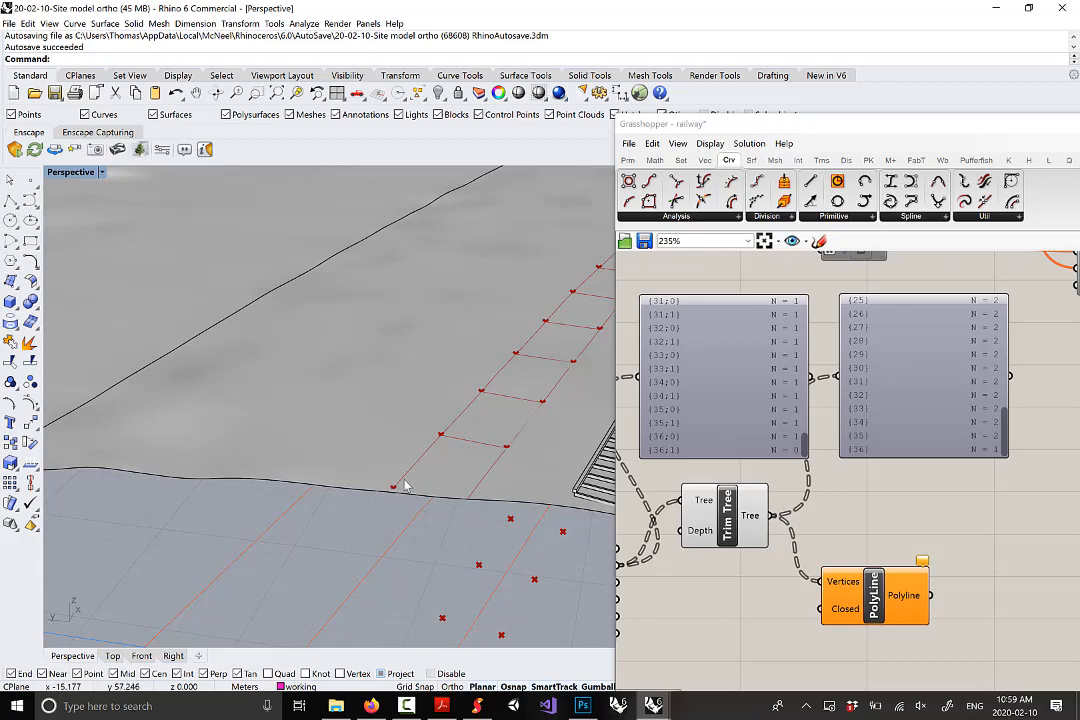
pyautogui.scroll(-10, 316, 502)
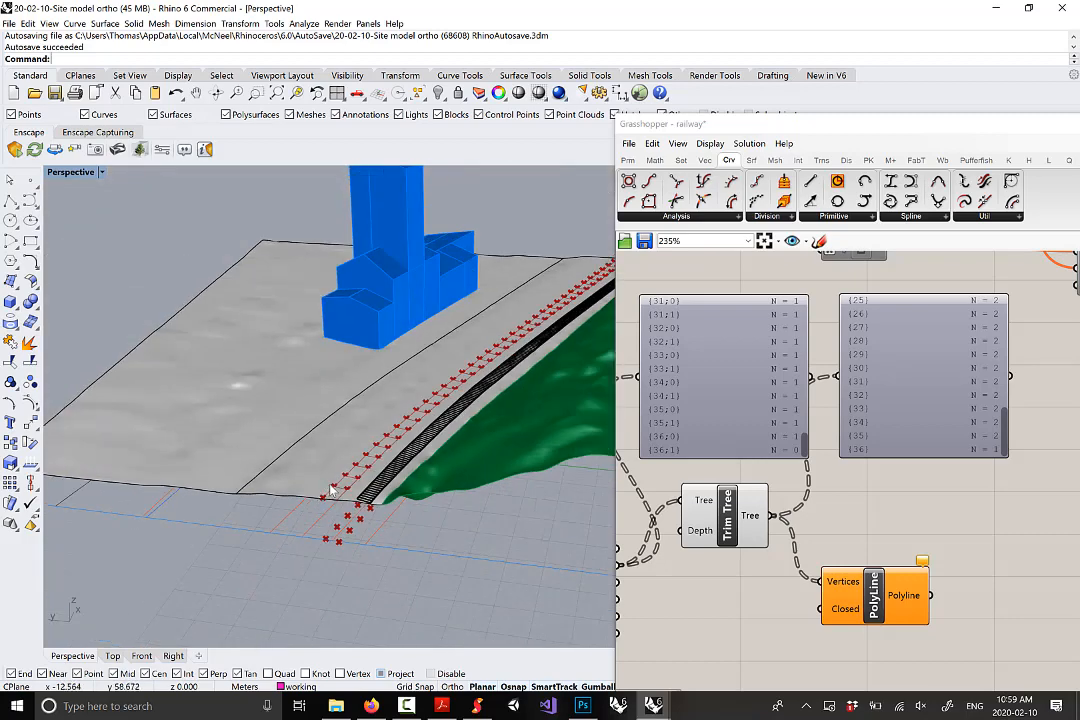
pyautogui.moveTo(330, 489); pyautogui.dragTo(415, 489, button='right')
# Reposition the PolyLine component below and beside Trim Tree on the canvas
pyautogui.moveTo(918, 592); pyautogui.dragTo(901, 614)
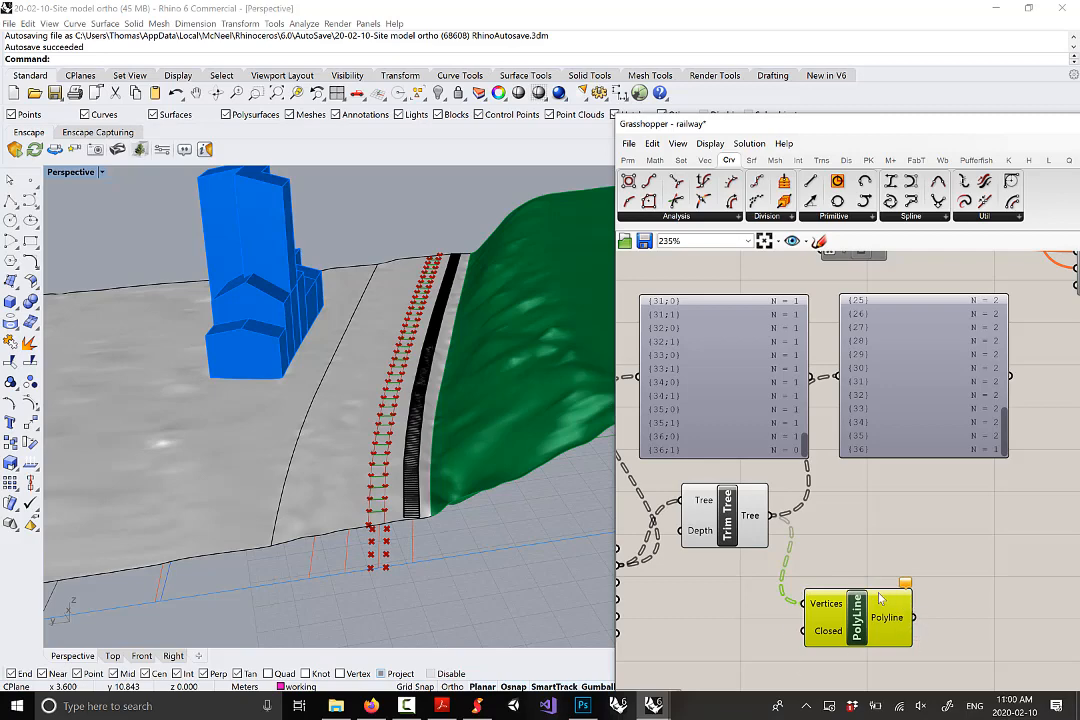
pyautogui.moveTo(872, 592); pyautogui.dragTo(893, 516, button='right')
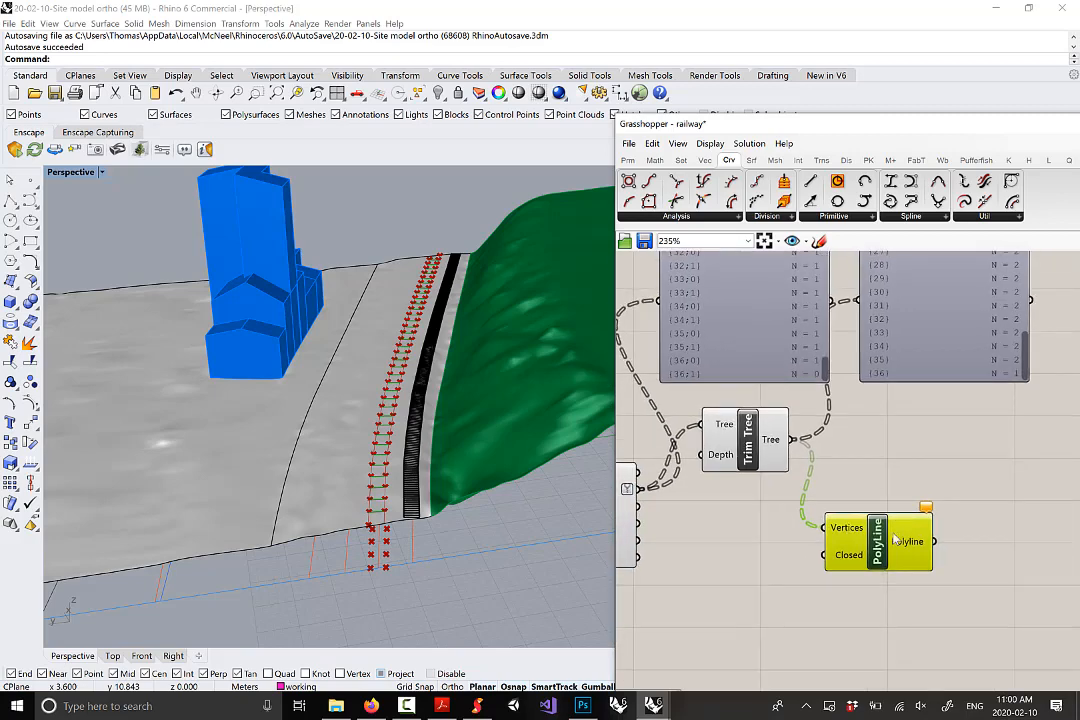
pyautogui.moveTo(888, 538); pyautogui.dragTo(893, 532)
pyautogui.moveTo(897, 571); pyautogui.dragTo(900, 541)
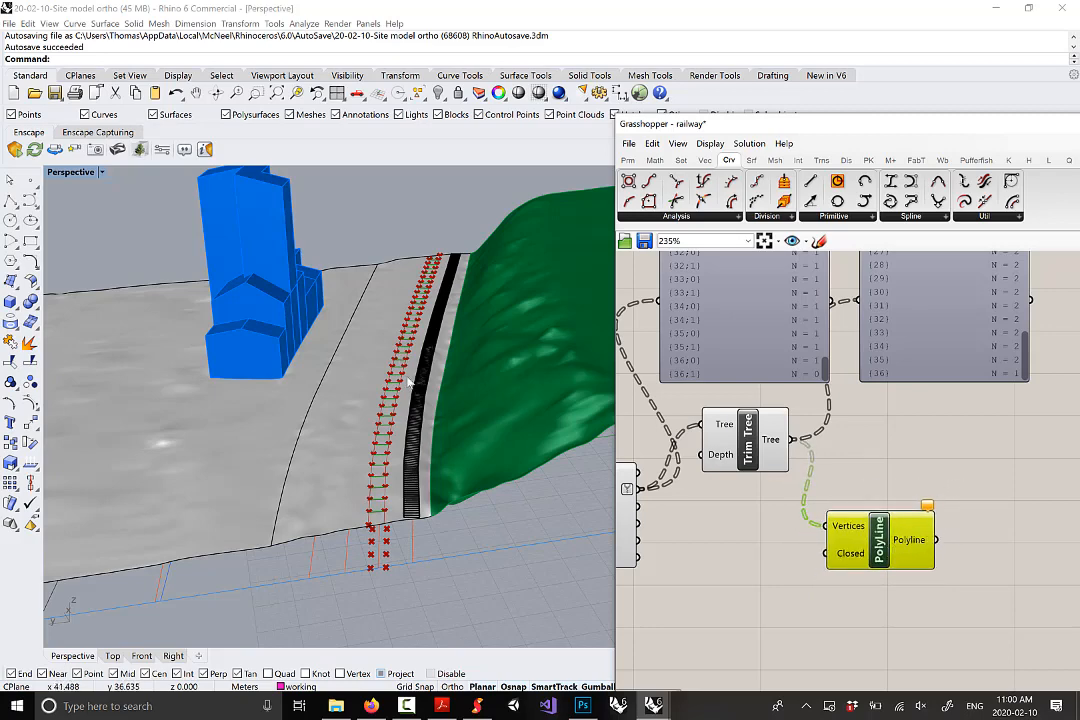
pyautogui.click(958, 478)
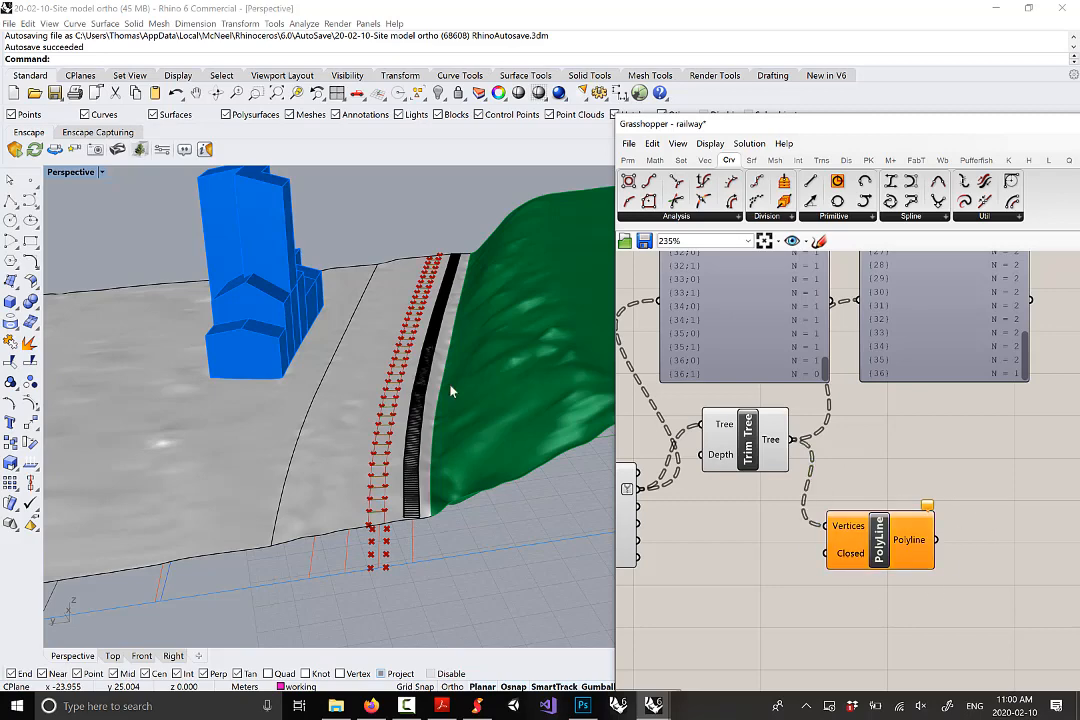
# Move the entire new railway definition down the canvas, clear of the older disabled components
pyautogui.scroll(-4, 944, 440)
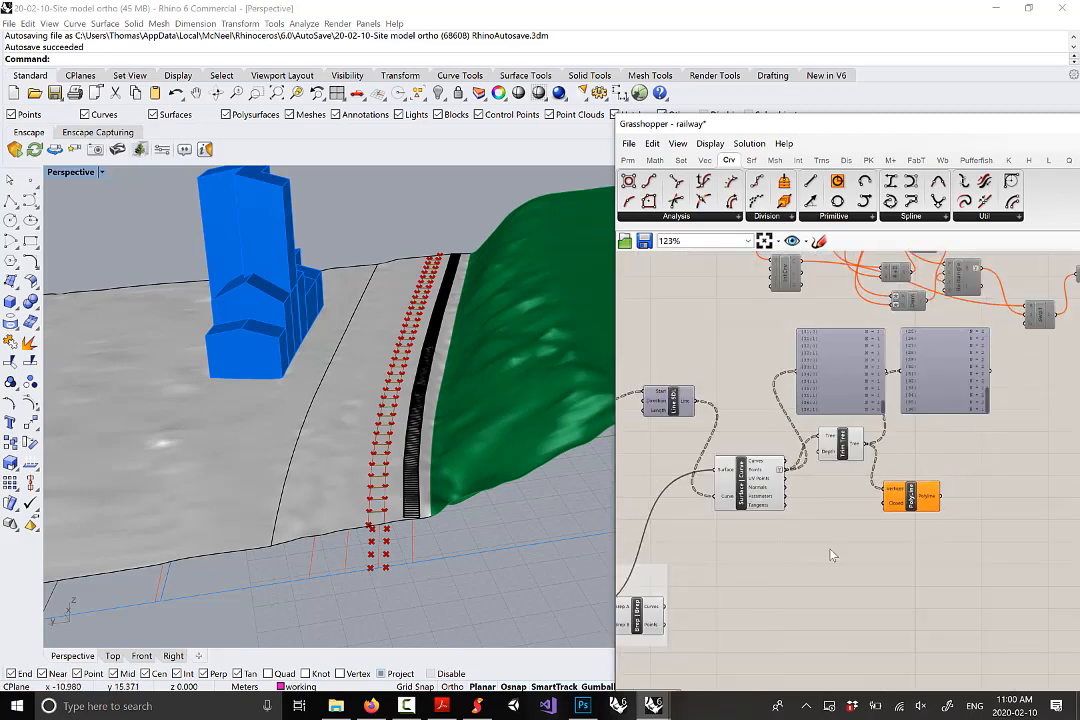
pyautogui.moveTo(782, 522); pyautogui.dragTo(835, 488, button='right')
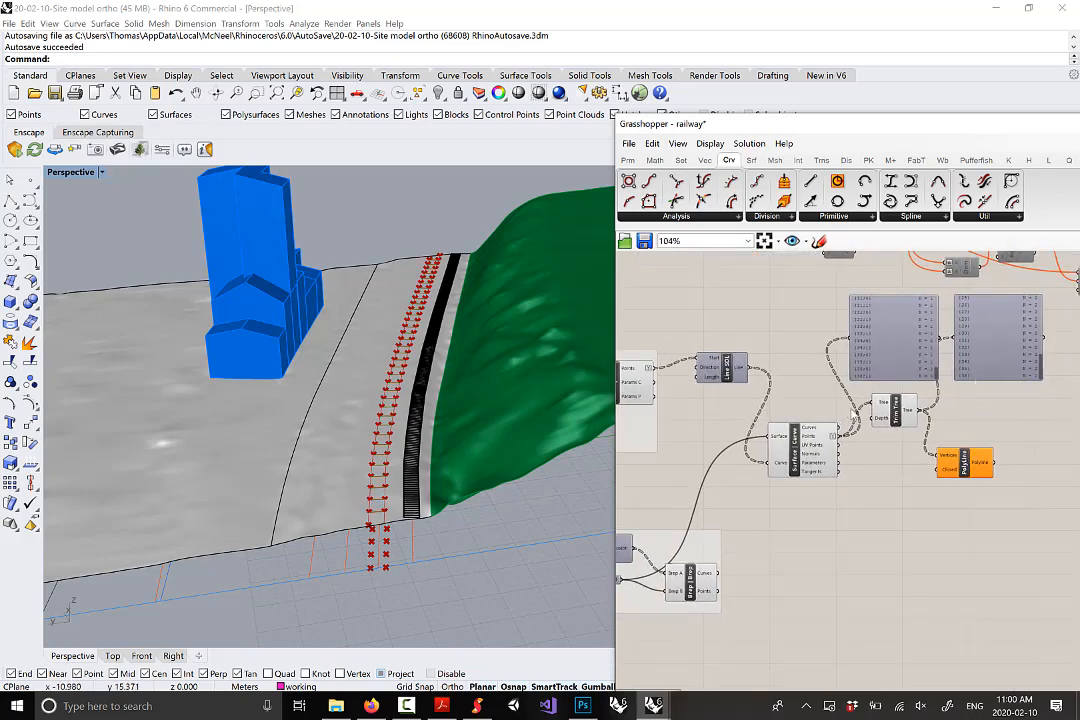
pyautogui.scroll(-4, 854, 415)
pyautogui.moveTo(770, 517); pyautogui.dragTo(853, 503, button='right')
pyautogui.moveTo(858, 470); pyautogui.dragTo(852, 504)
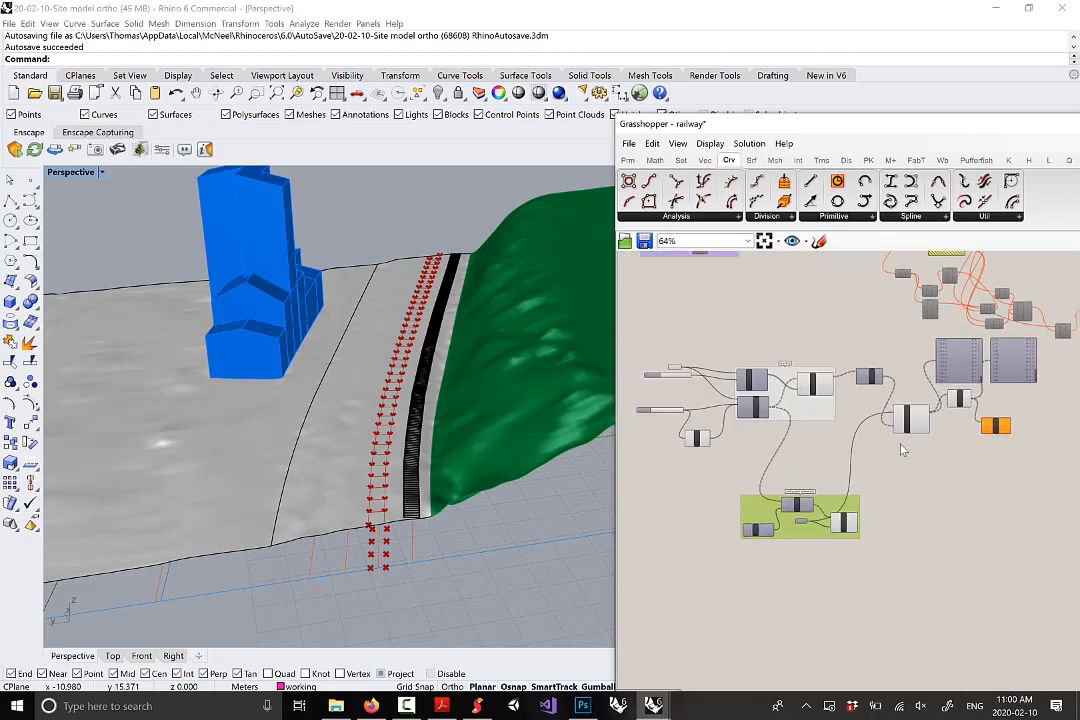
pyautogui.scroll(-3, 902, 450)
pyautogui.moveTo(1036, 506); pyautogui.dragTo(742, 386)
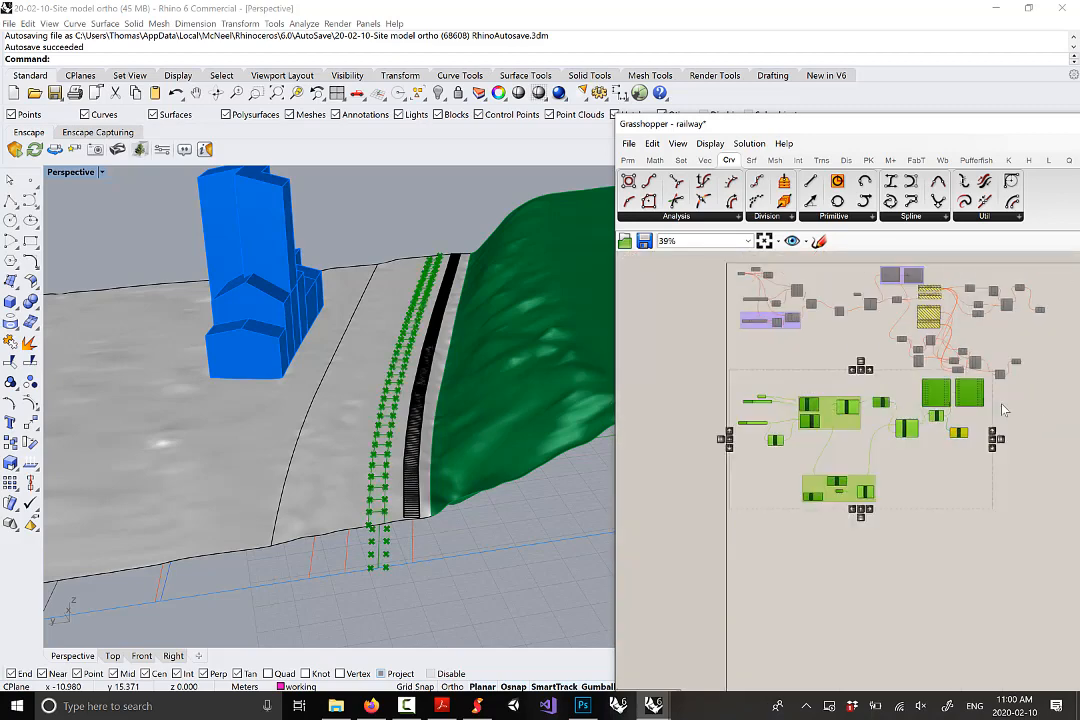
pyautogui.moveTo(968, 393); pyautogui.dragTo(950, 510)
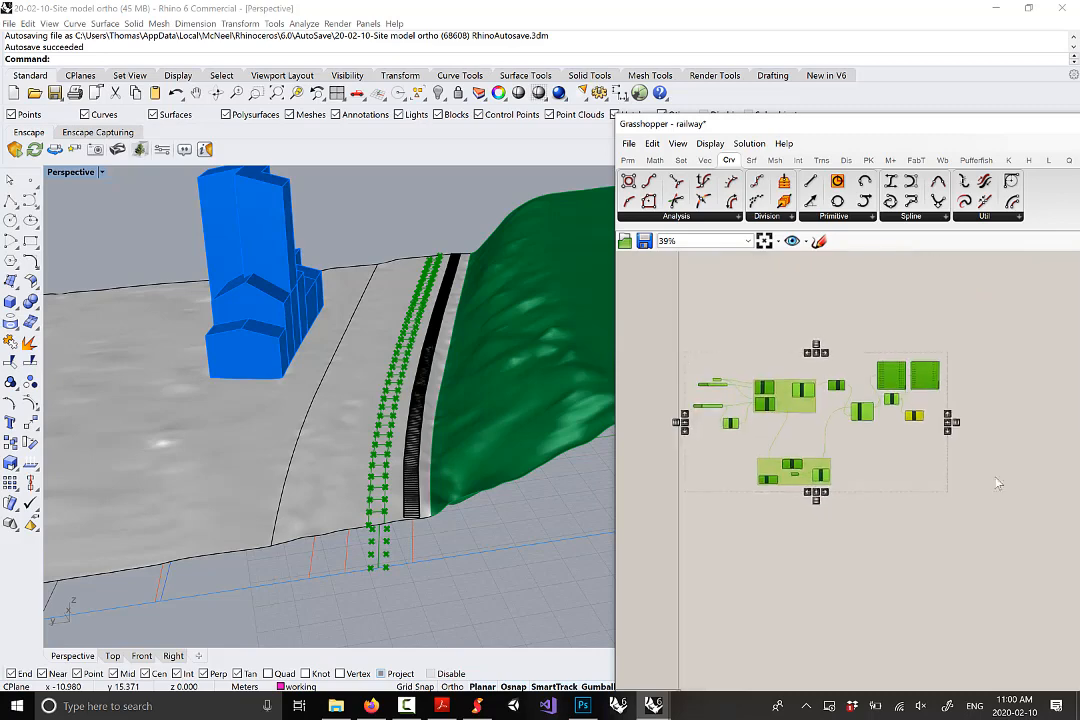
pyautogui.click(997, 484)
# Align the Line SDL, Surface | Curve and PolyLine components with the neighbouring Trim Tree component
pyautogui.scroll(5, 895, 375)
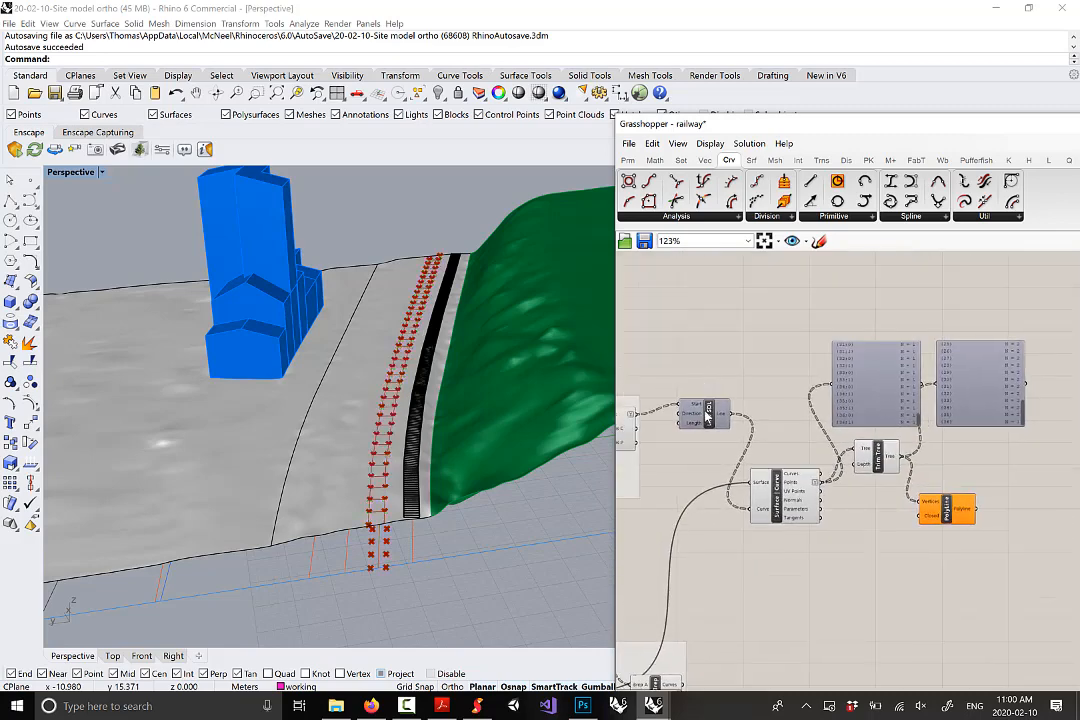
pyautogui.moveTo(707, 417); pyautogui.dragTo(711, 453)
pyautogui.moveTo(792, 510); pyautogui.dragTo(794, 487)
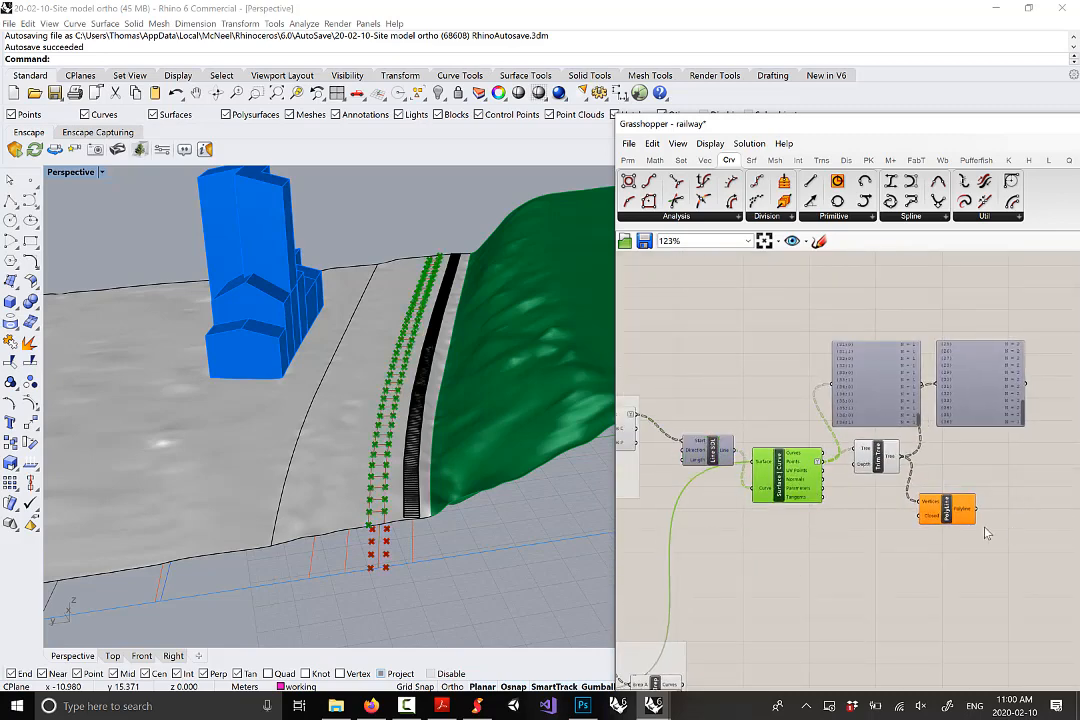
pyautogui.moveTo(955, 519); pyautogui.dragTo(957, 500)
# Group the components from Line SDL to PolyLine, including both Param Viewers, and name the group "tie lines"
pyautogui.moveTo(1062, 537); pyautogui.dragTo(706, 315)
pyautogui.rightClick(785, 391)
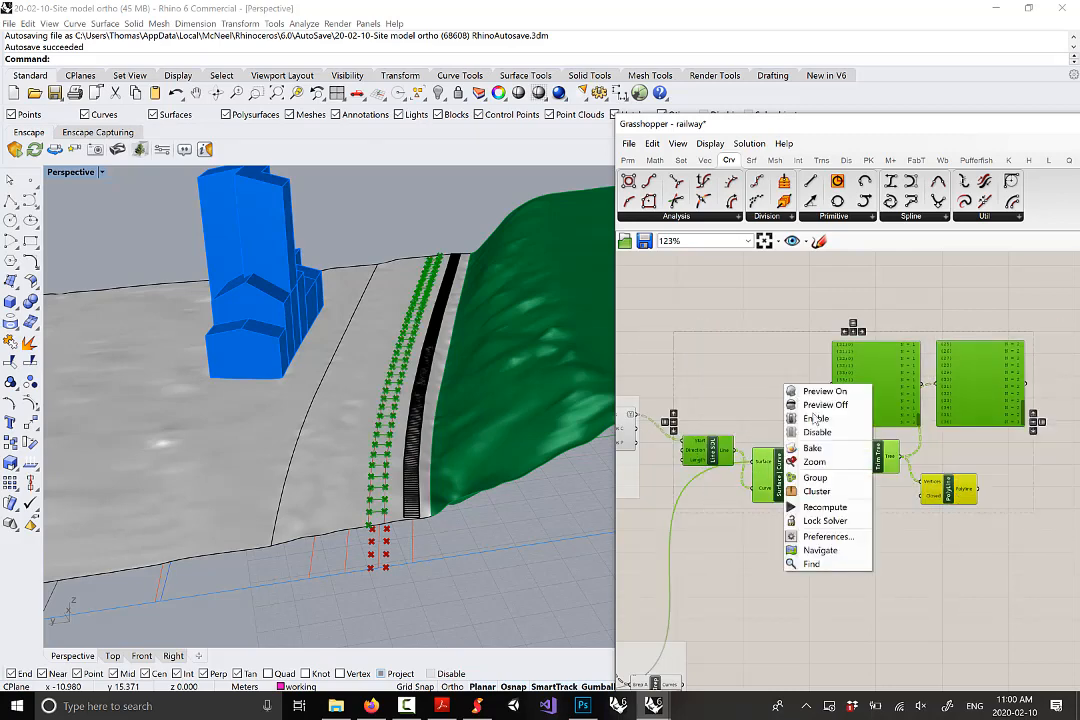
pyautogui.click(808, 477)
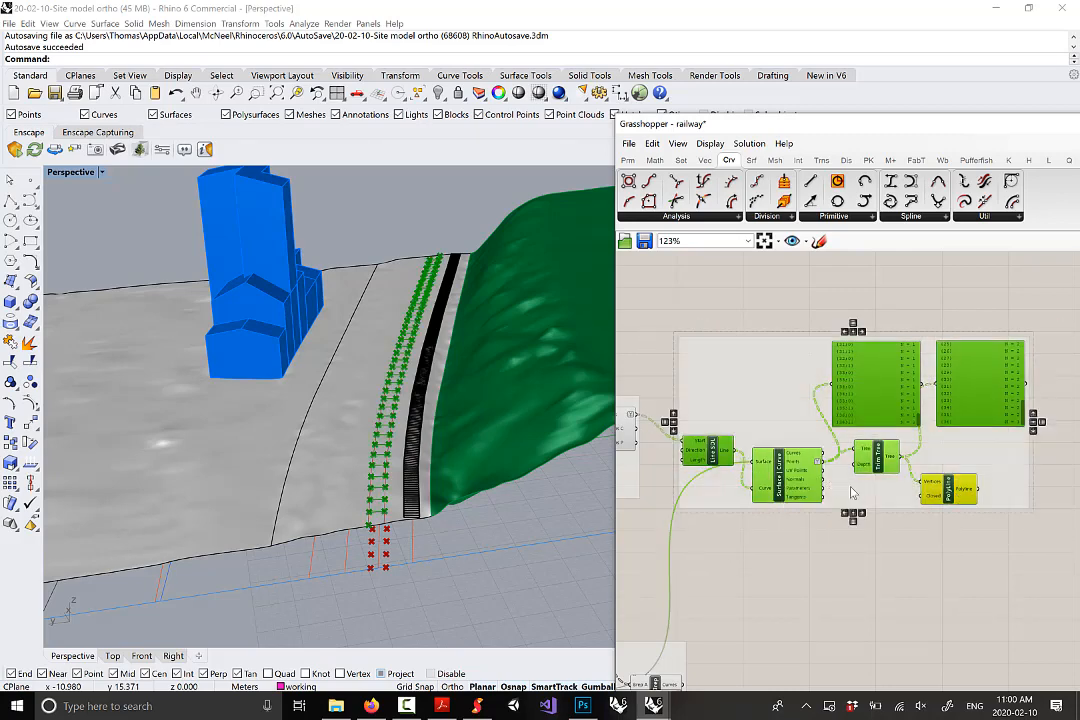
pyautogui.rightClick(782, 357)
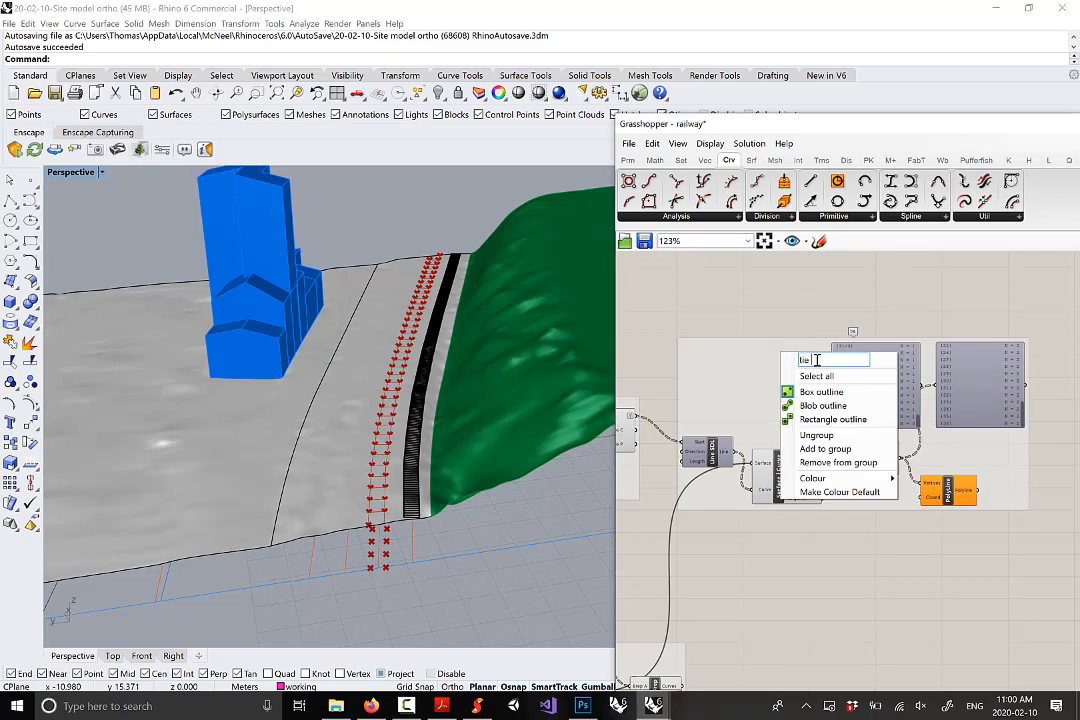
pyautogui.press('Return')
pyautogui.scroll(-4, 900, 312)
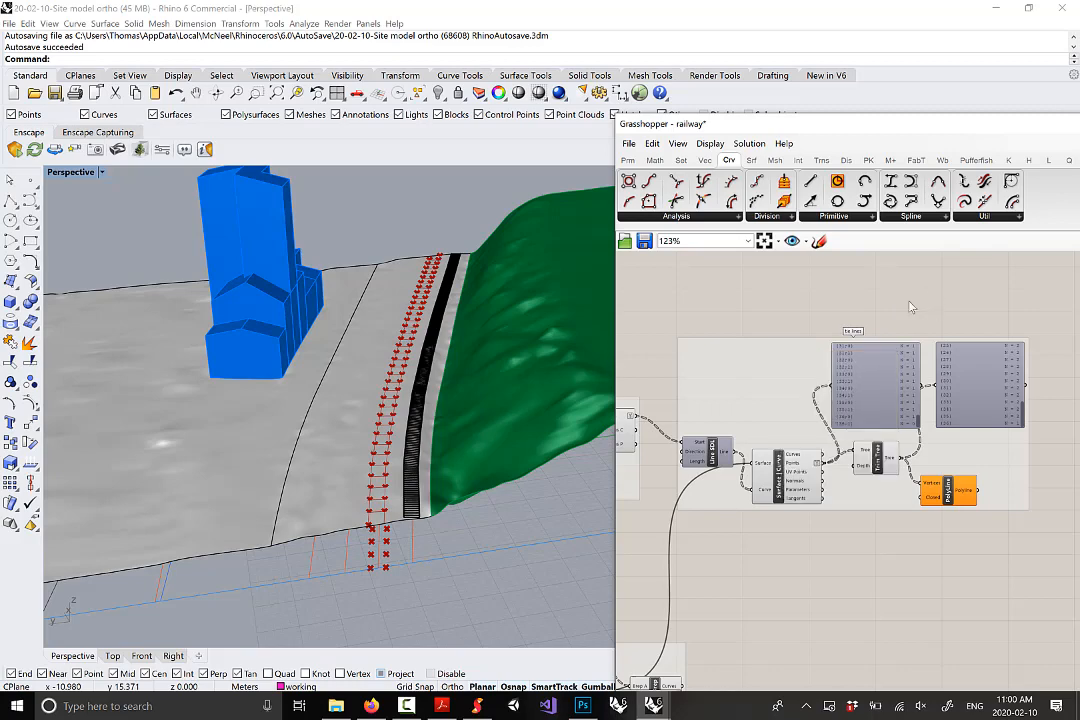
# Place a Panel in the empty area of the tie lines group above Surface | Curve
pyautogui.scroll(3, 898, 377)
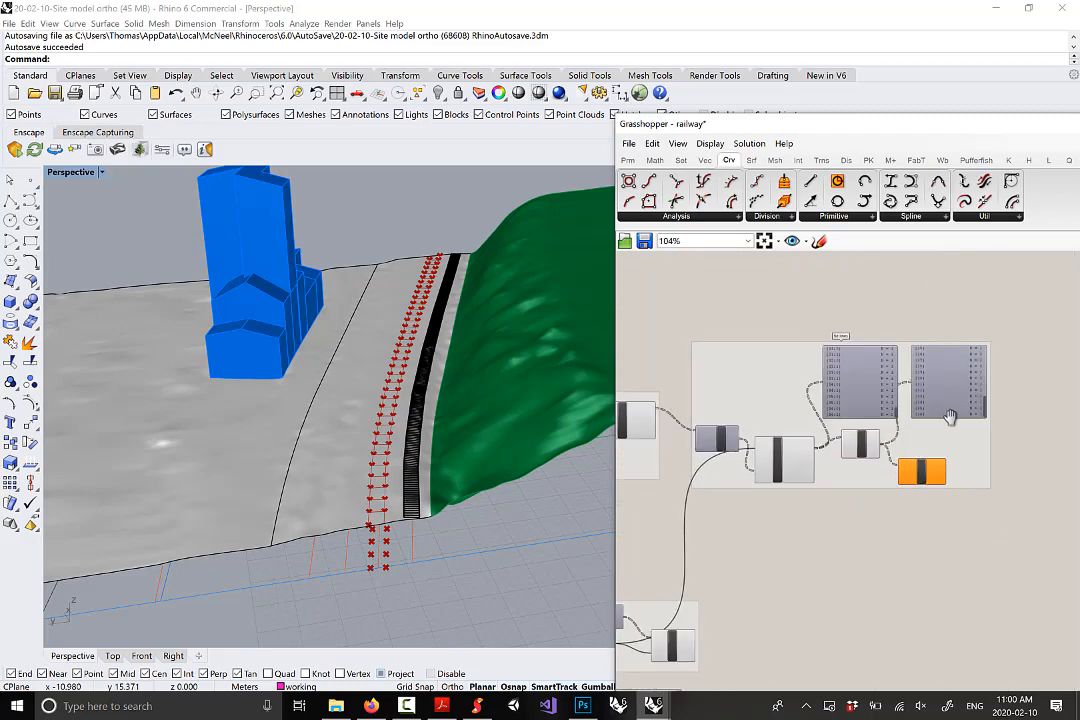
pyautogui.moveTo(950, 417); pyautogui.dragTo(922, 430, button='right')
pyautogui.scroll(3, 967, 433)
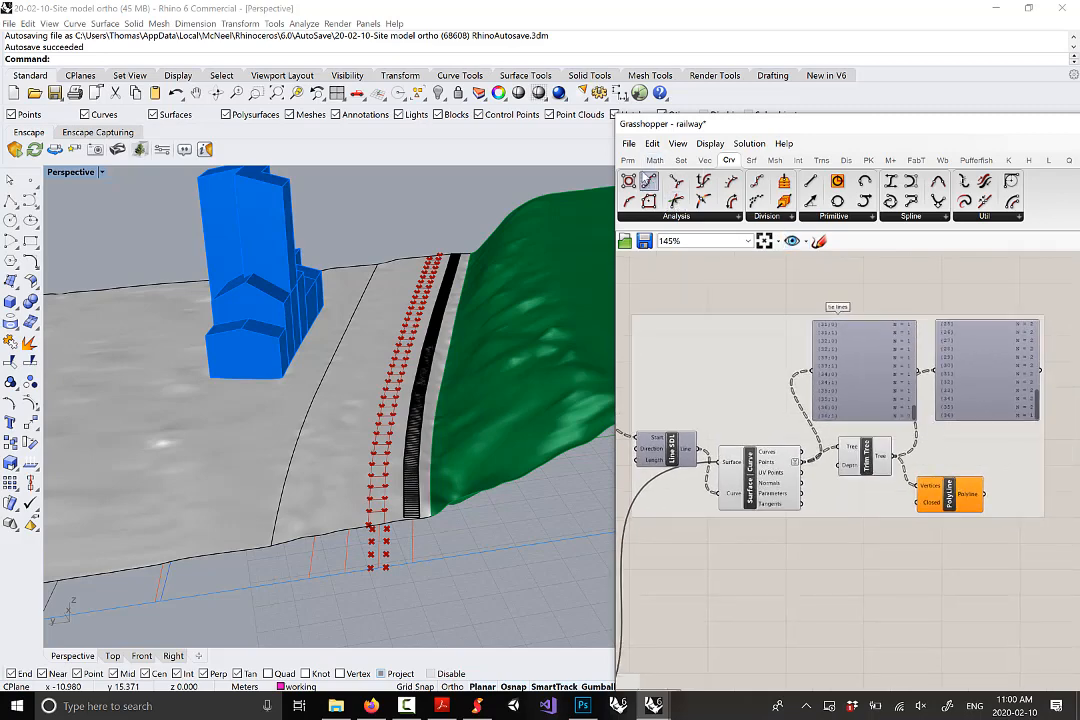
pyautogui.click(630, 161)
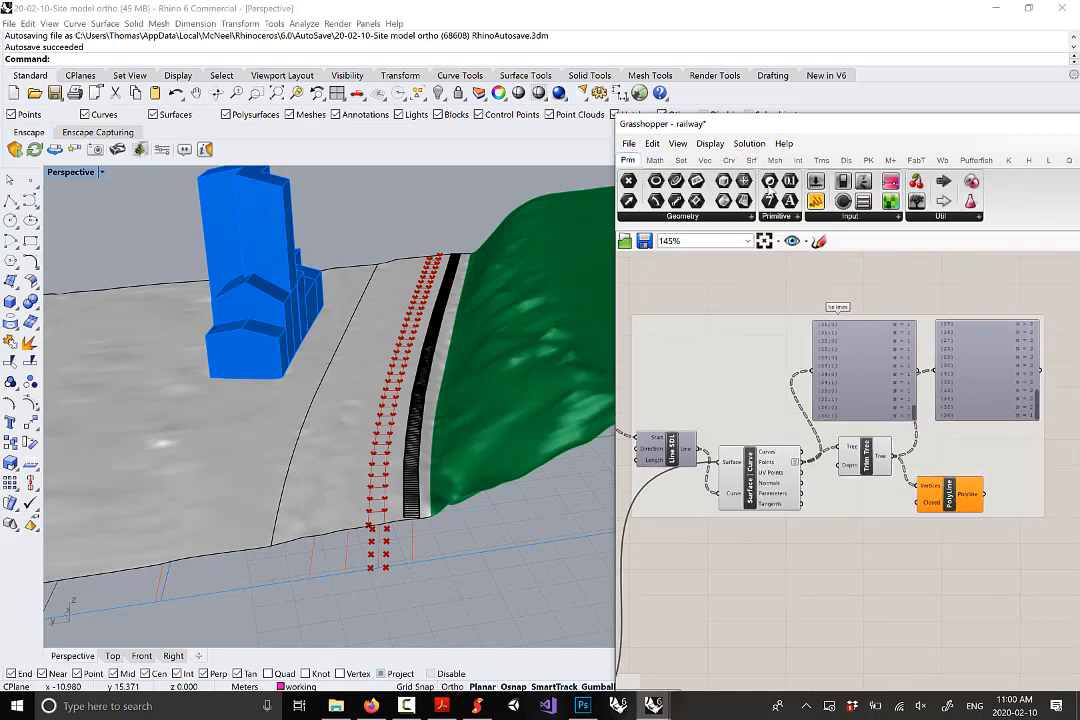
pyautogui.click(840, 217)
pyautogui.click(849, 219)
pyautogui.moveTo(835, 241); pyautogui.dragTo(715, 388)
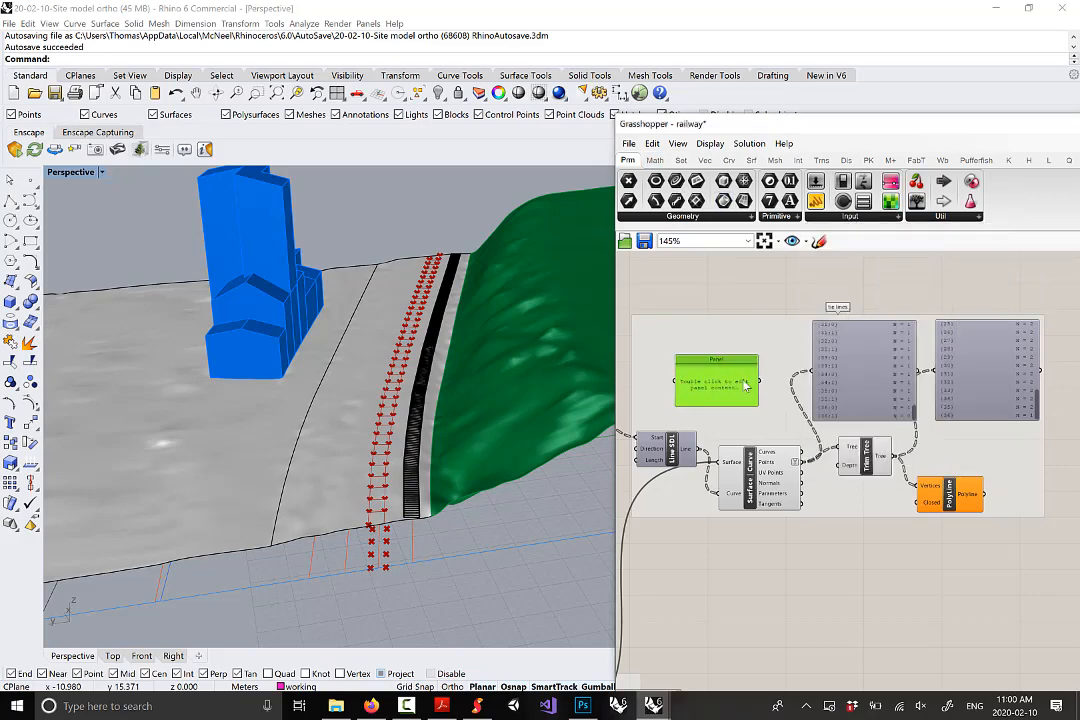
# Write "trimmed the outter most branch to couple the tie line points" in the panel and resize it to fit
pyautogui.doubleClick(733, 393)
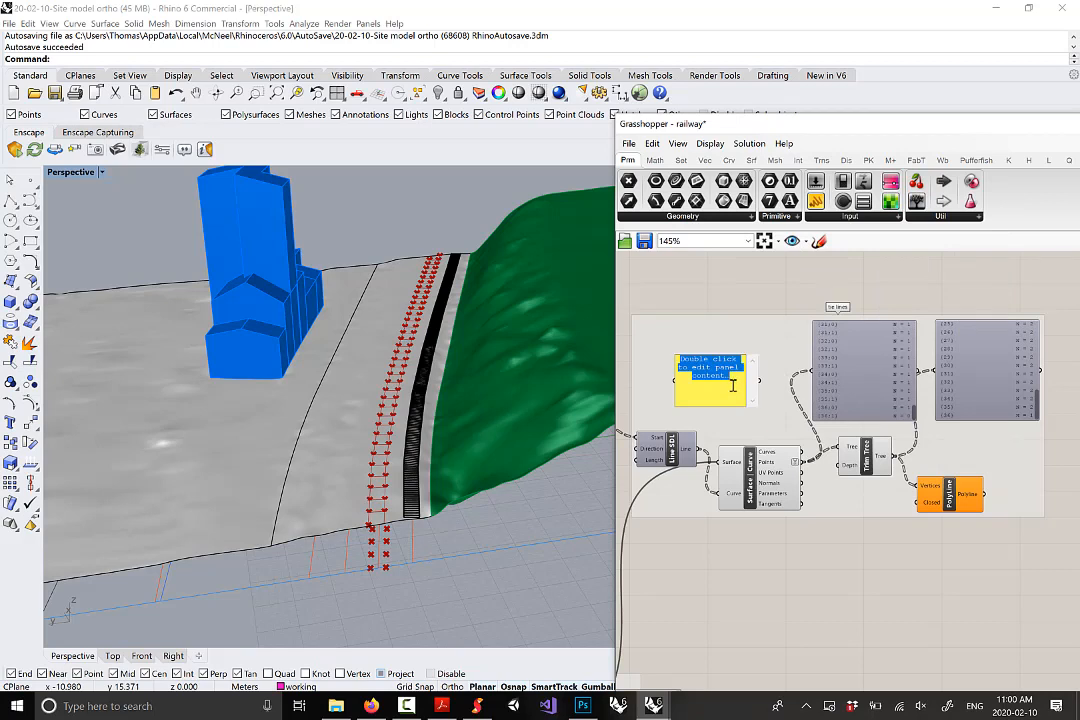
pyautogui.write('trimmed t')
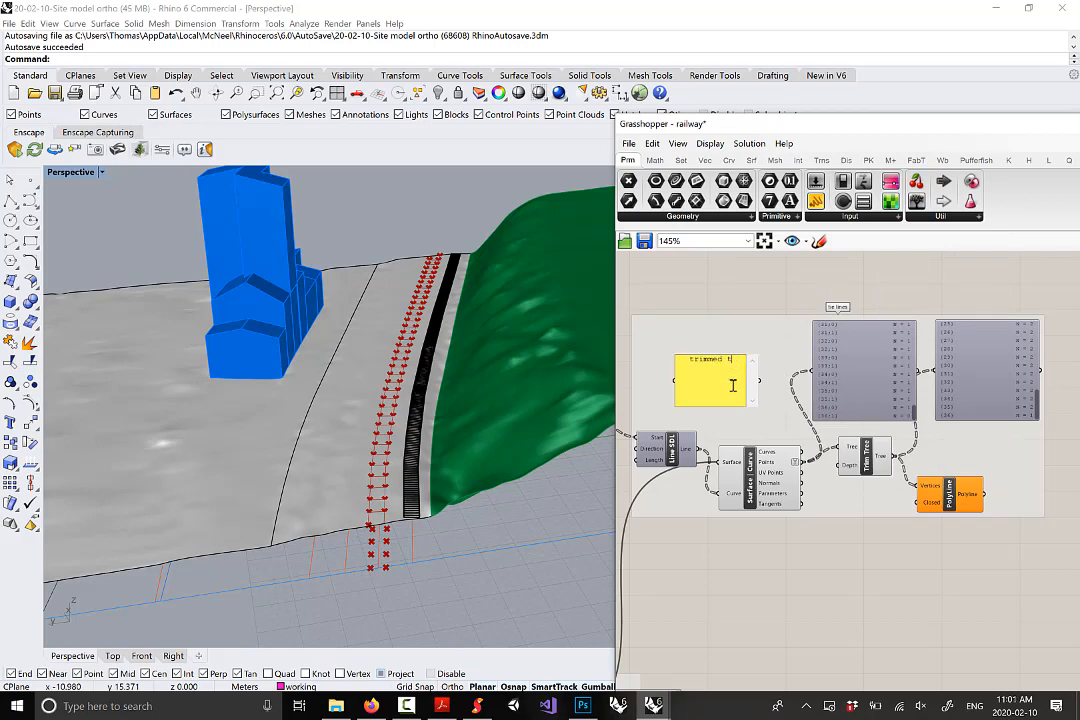
pyautogui.write('he cuts')
pyautogui.write('ran')
pyautogui.write('ch to couple the tie lin')
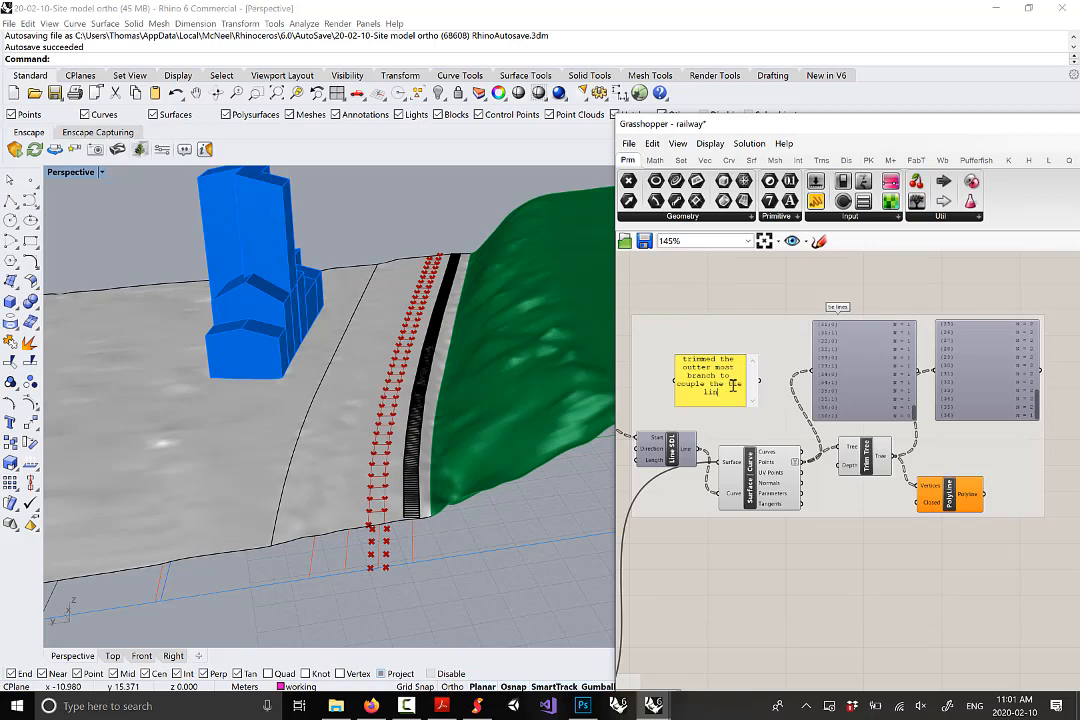
pyautogui.write('s')
pyautogui.click(776, 286)
pyautogui.moveTo(733, 388); pyautogui.dragTo(776, 401)
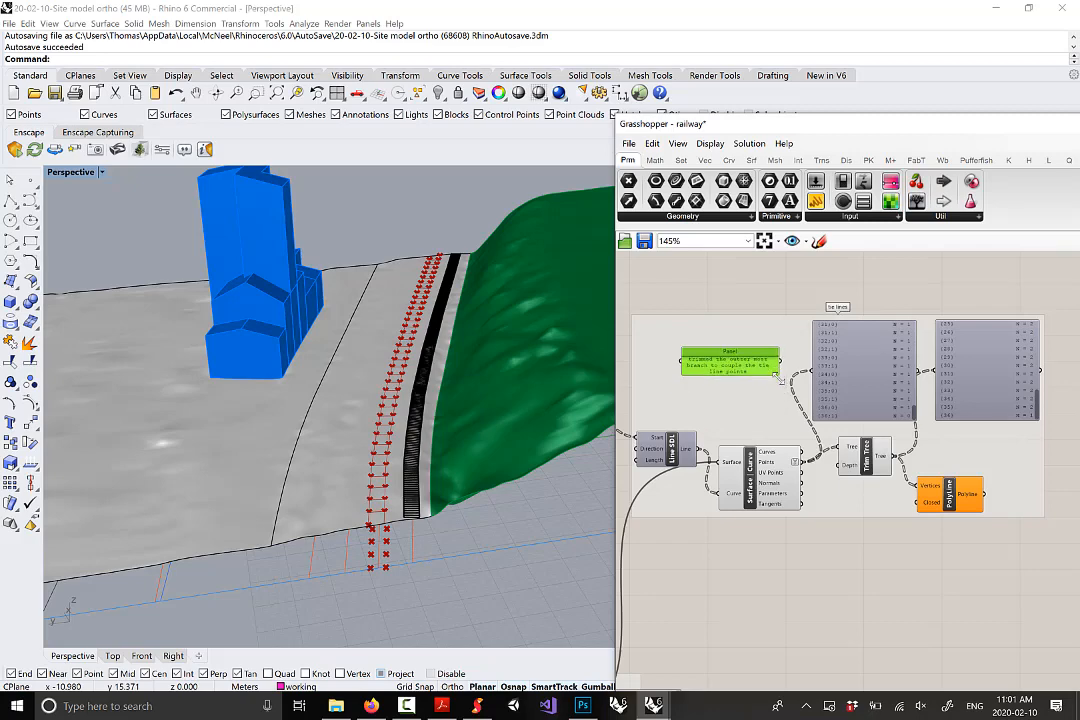
# Select the PolyLine component in the tie lines group and examine its tie lines closely in the Perspective viewport
pyautogui.scroll(-2, 795, 360)
pyautogui.moveTo(774, 460); pyautogui.dragTo(724, 371, button='right')
pyautogui.moveTo(822, 419); pyautogui.dragTo(774, 453, button='right')
pyautogui.click(835, 430)
pyautogui.scroll(2, 820, 425)
pyautogui.click(800, 395)
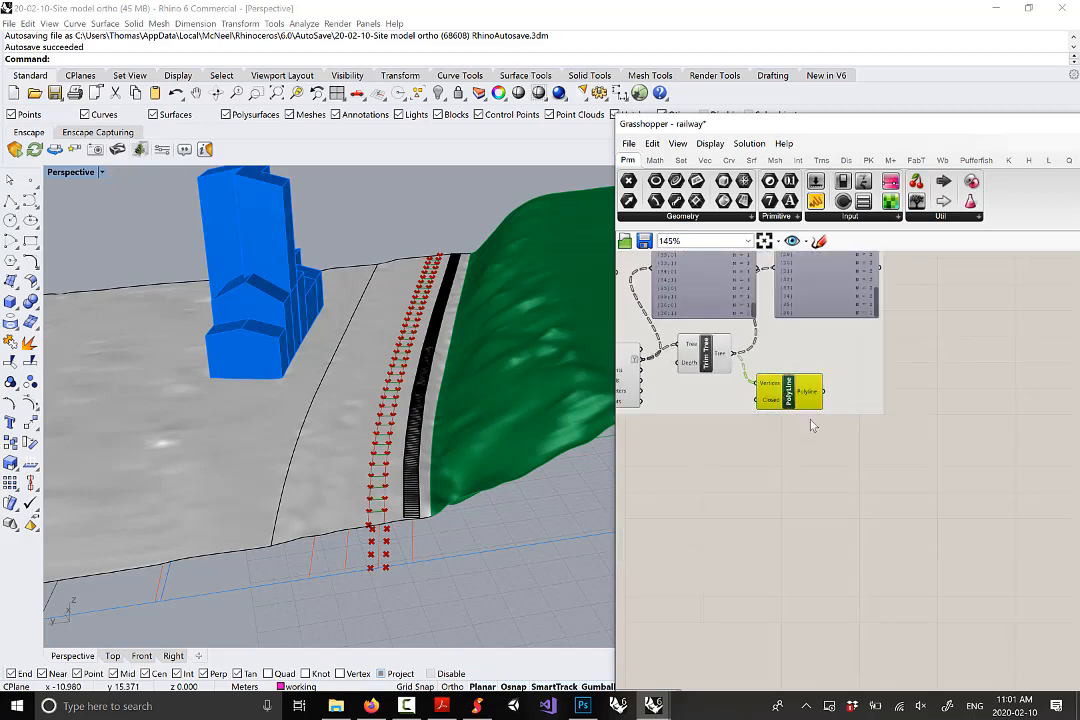
pyautogui.moveTo(441, 564); pyautogui.dragTo(374, 505, button='right')
pyautogui.scroll(4, 370, 500)
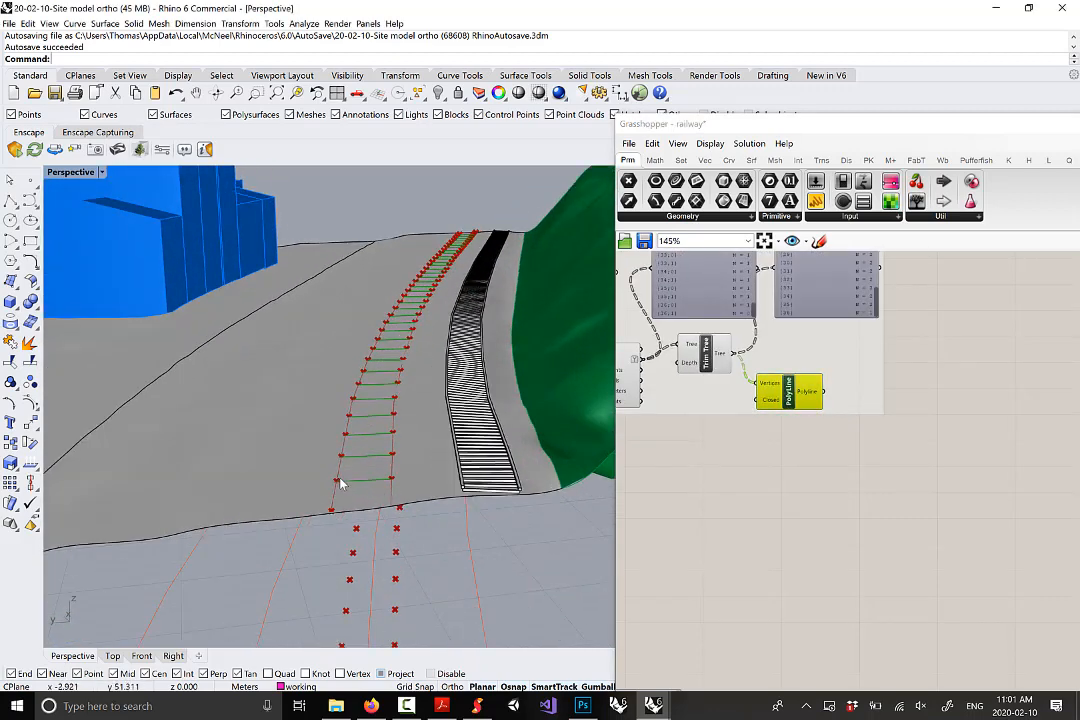
# Examine the rail curves produced by the Brep | Brep component of the track ground intersection group in the Perspective viewport
pyautogui.scroll(-4, 904, 510)
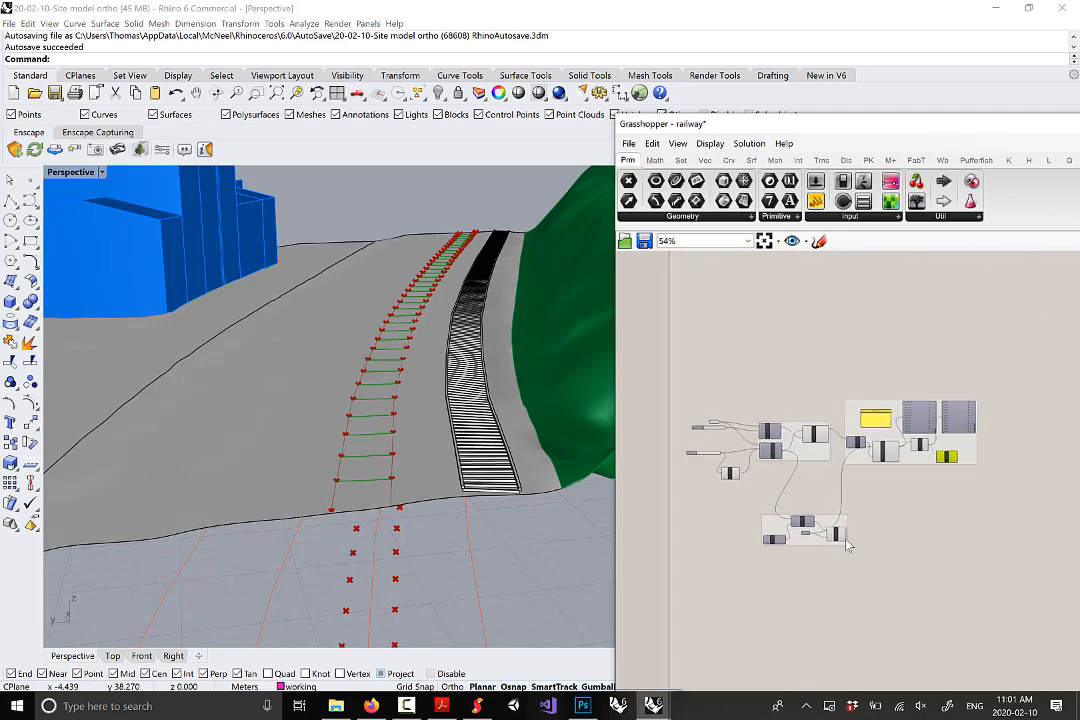
pyautogui.scroll(2, 846, 545)
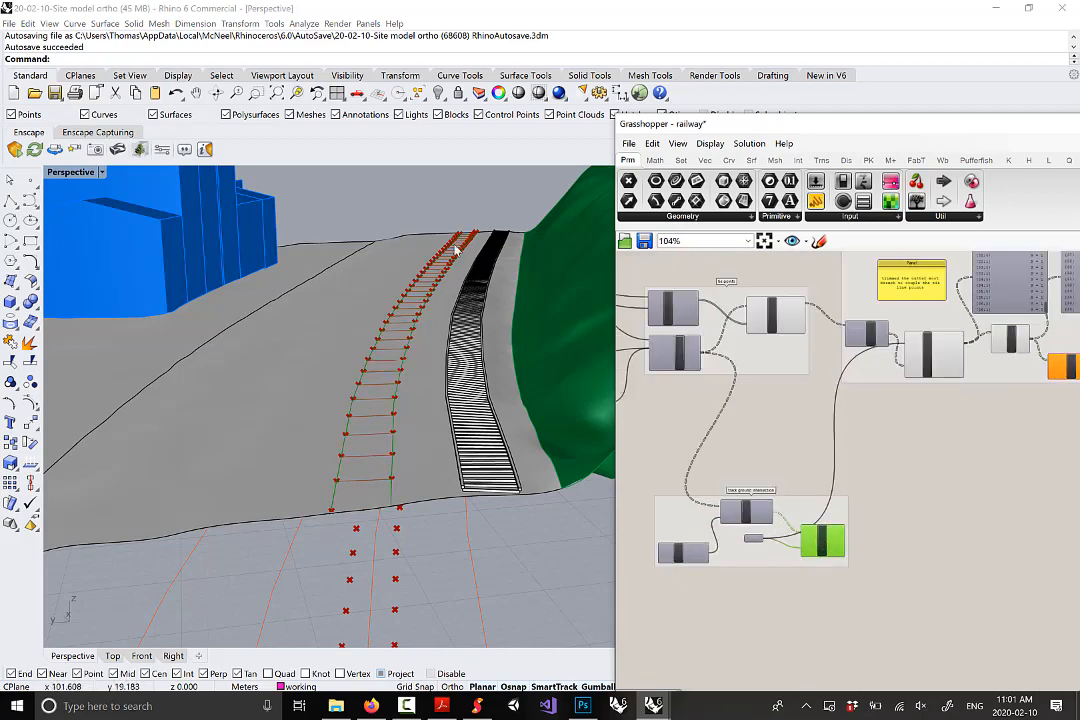
pyautogui.moveTo(428, 271); pyautogui.dragTo(477, 434, button='right')
pyautogui.moveTo(412, 358); pyautogui.dragTo(393, 385, button='right')
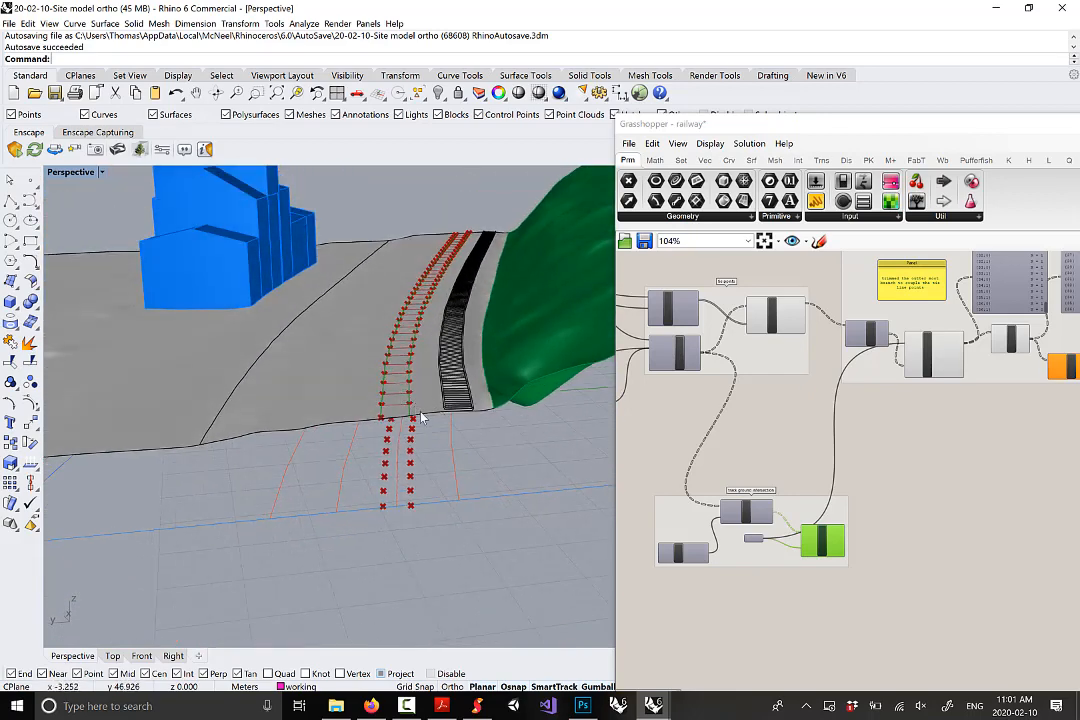
pyautogui.moveTo(427, 406)
pyautogui.mouseDown(button='right')
pyautogui.moveTo(425, 423)
pyautogui.moveTo(424, 412)
pyautogui.mouseUp(button='right')
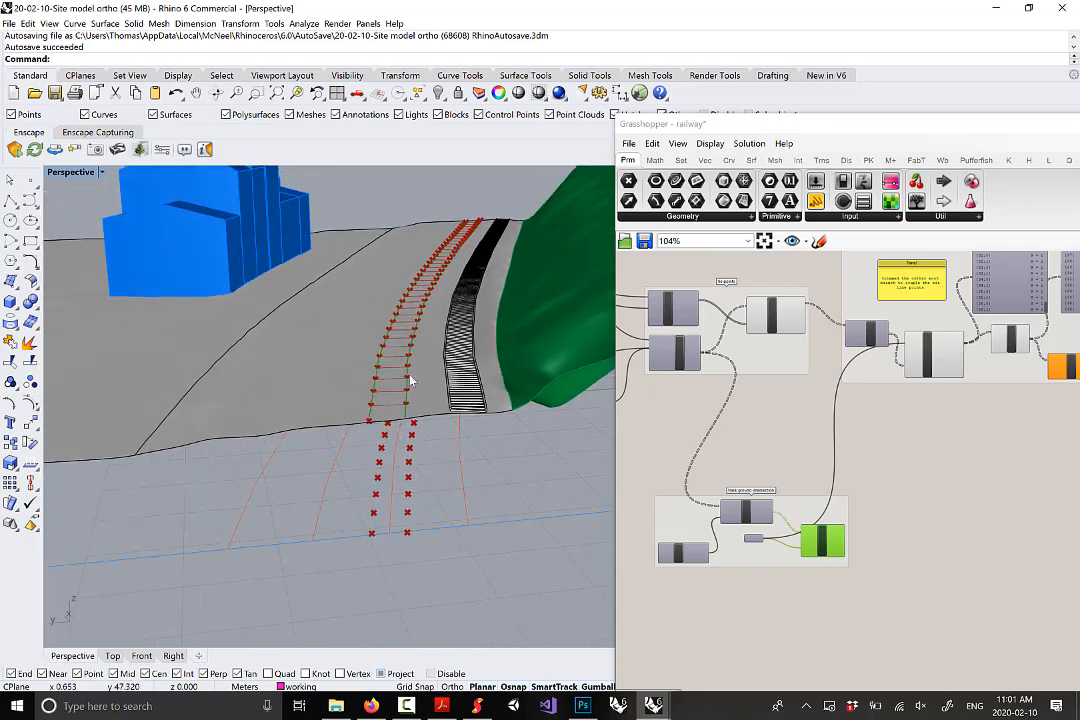
# Add a Perp Frames component beside the track ground intersection group and connect the Brep | Brep Curves output to its Curve input
pyautogui.moveTo(835, 531); pyautogui.dragTo(824, 438, button='right')
pyautogui.scroll(3, 824, 438)
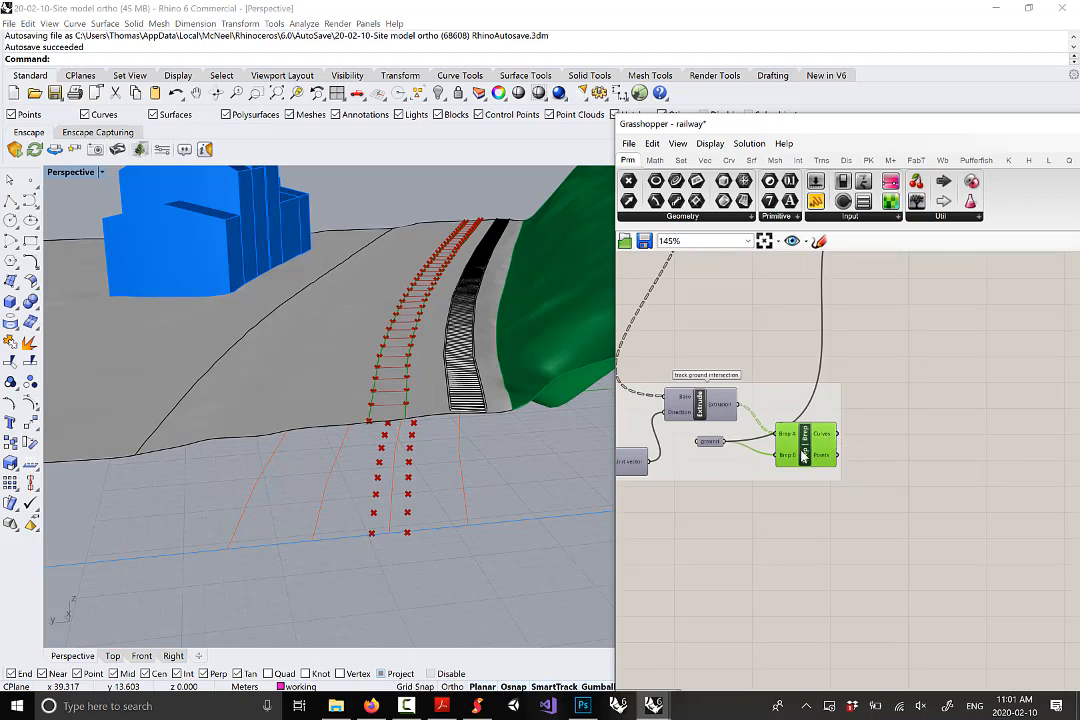
pyautogui.moveTo(805, 455); pyautogui.dragTo(817, 455)
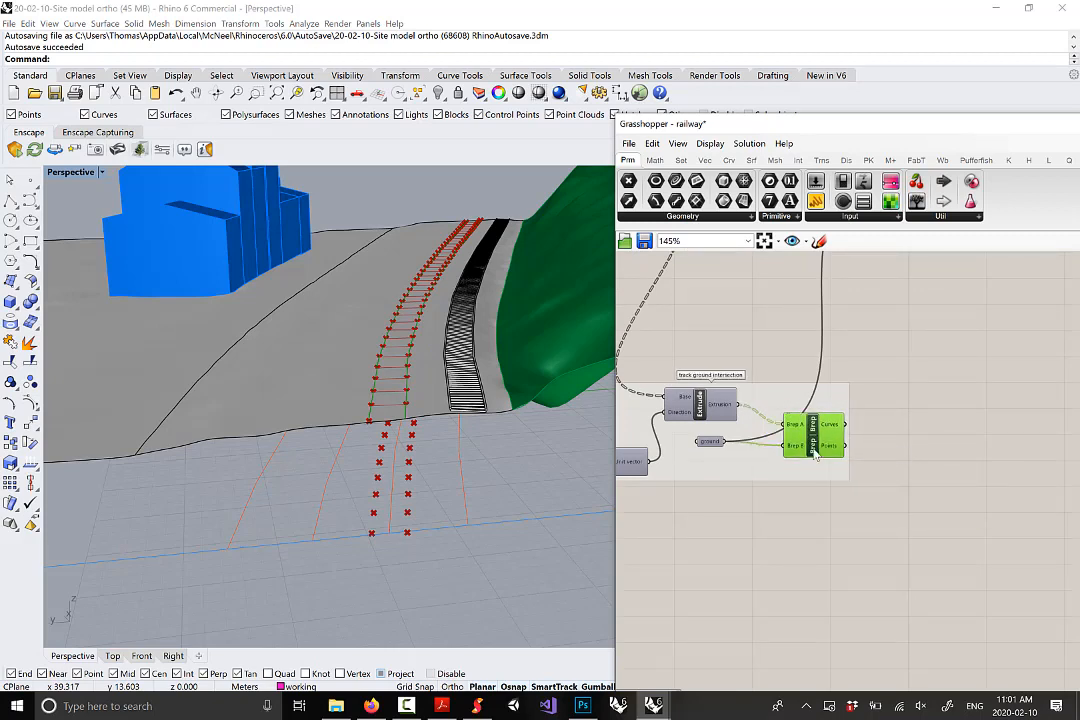
pyautogui.click(728, 161)
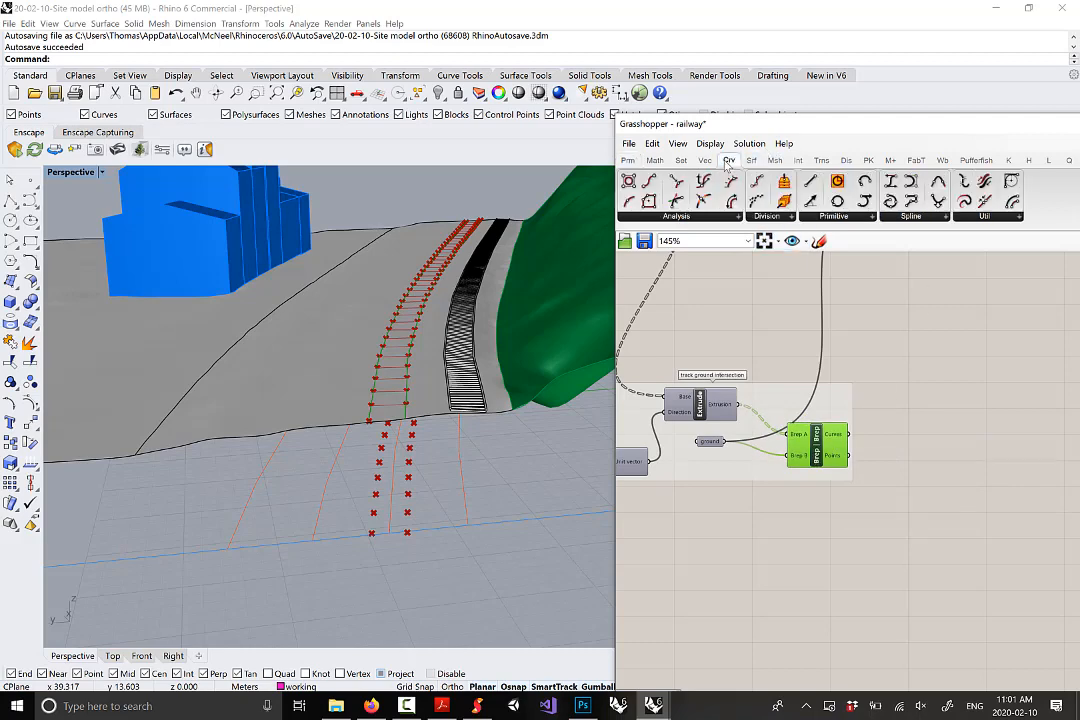
pyautogui.click(774, 218)
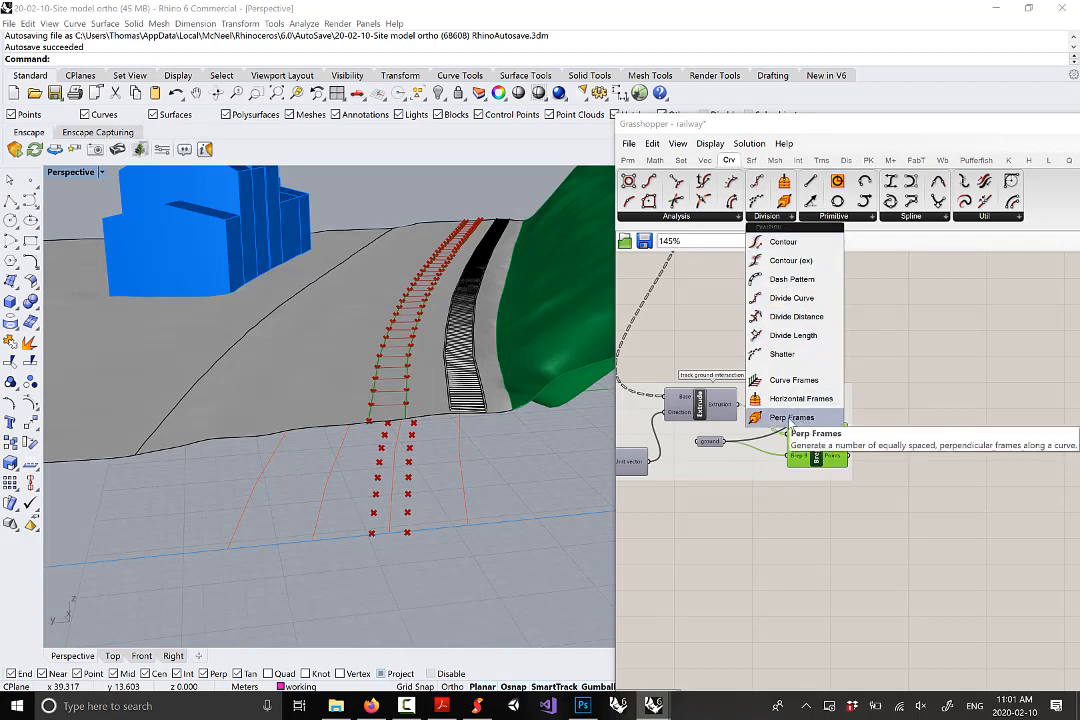
pyautogui.moveTo(789, 418); pyautogui.dragTo(978, 455)
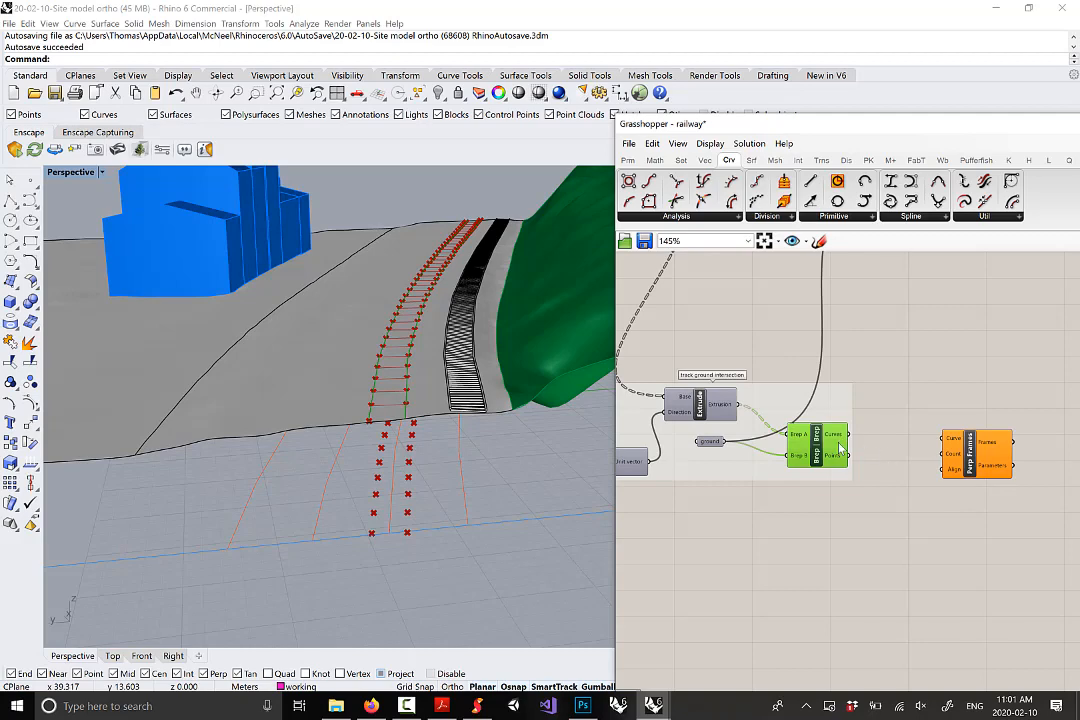
pyautogui.moveTo(846, 434); pyautogui.dragTo(976, 436)
# Examine the perpendicular frames along the rail curves from several angles in the Perspective viewport
pyautogui.moveTo(367, 321); pyautogui.dragTo(438, 338, button='right')
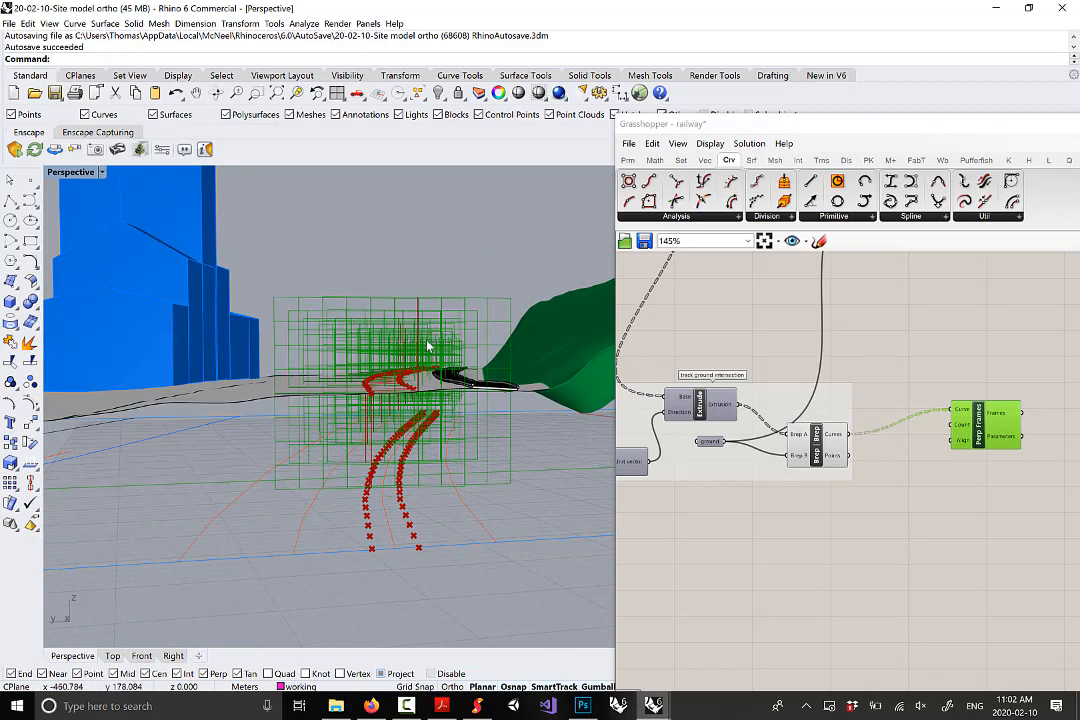
pyautogui.moveTo(424, 340); pyautogui.dragTo(387, 400, button='right')
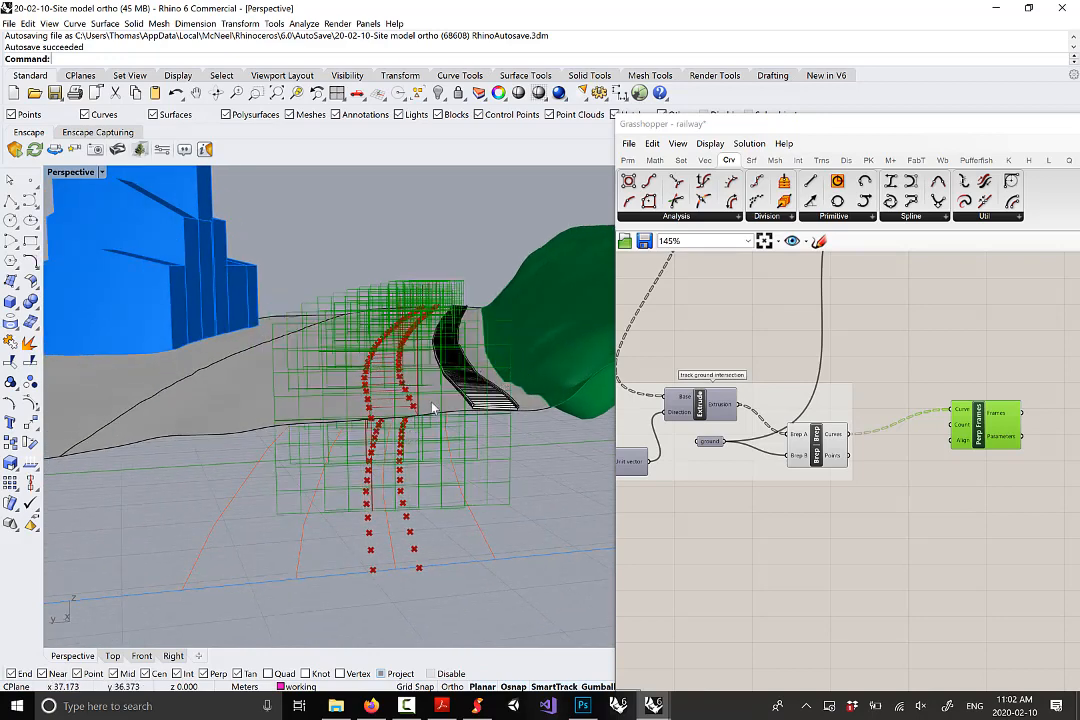
pyautogui.moveTo(432, 408); pyautogui.dragTo(430, 370, button='right')
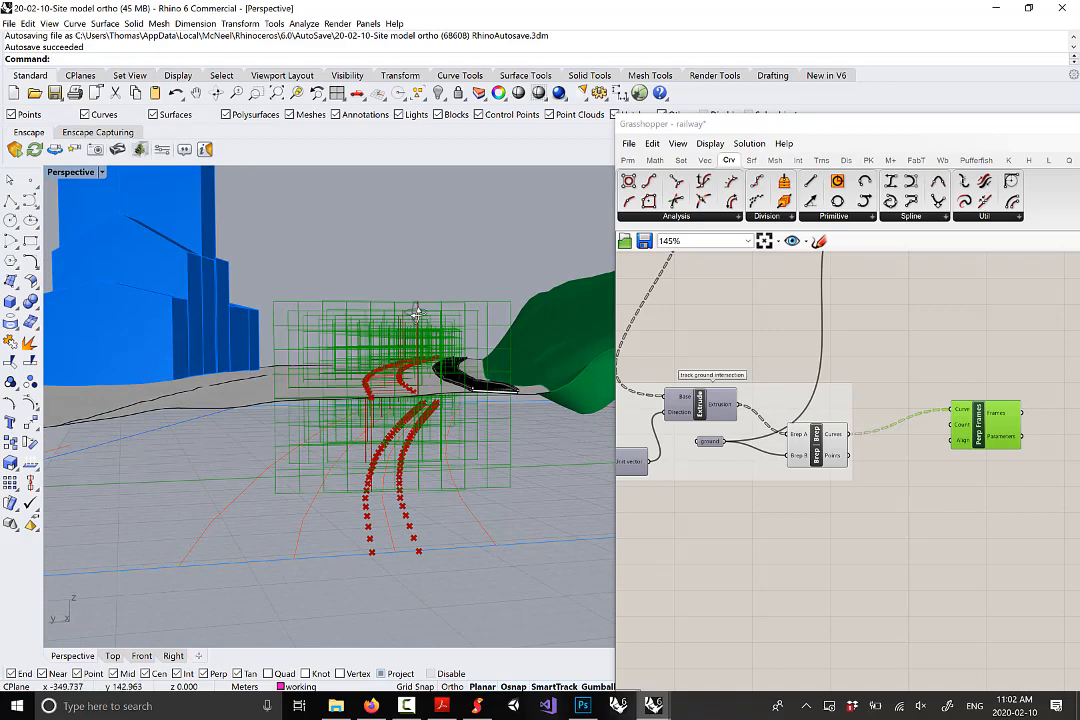
pyautogui.moveTo(415, 313); pyautogui.dragTo(470, 323, button='right')
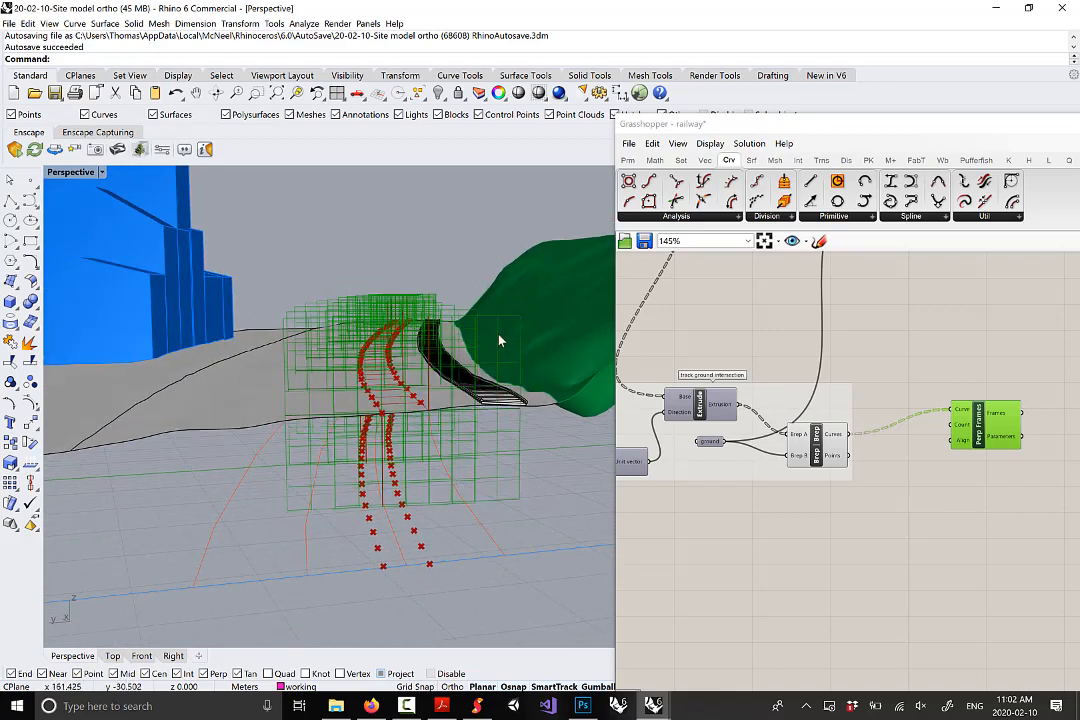
pyautogui.scroll(1, 987, 443)
pyautogui.moveTo(987, 443); pyautogui.dragTo(941, 526)
pyautogui.moveTo(437, 370)
pyautogui.mouseDown(button='right')
pyautogui.moveTo(434, 342)
pyautogui.moveTo(437, 352)
pyautogui.mouseUp(button='right')
pyautogui.scroll(3, 437, 354)
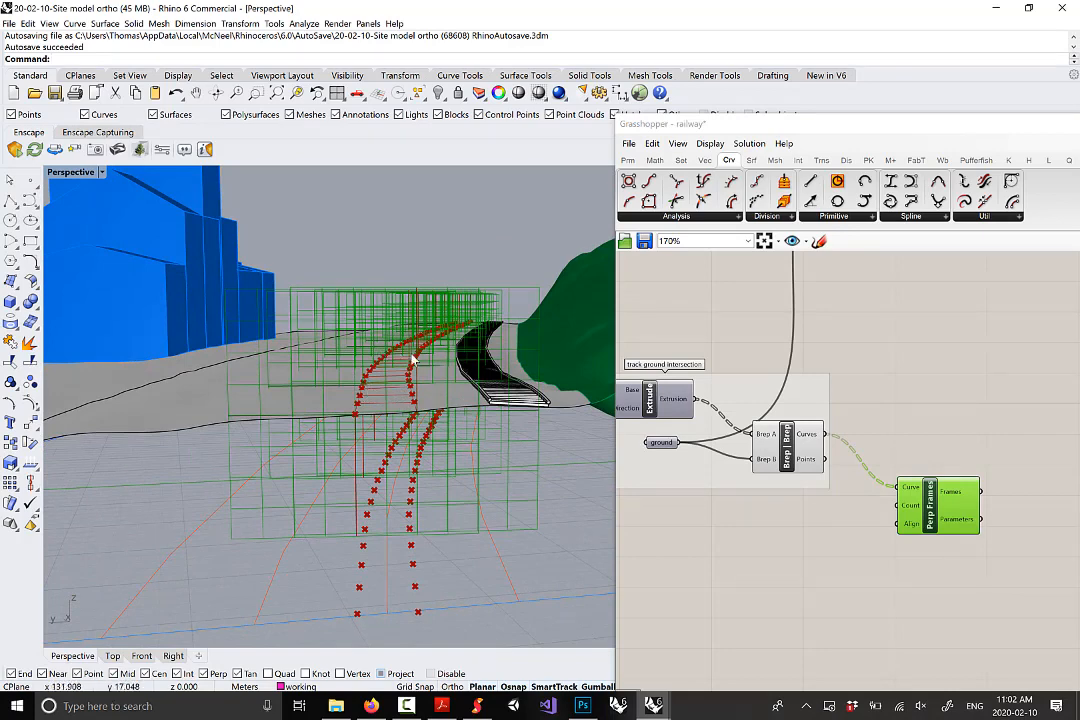
pyautogui.moveTo(410, 362); pyautogui.dragTo(395, 376, button='right')
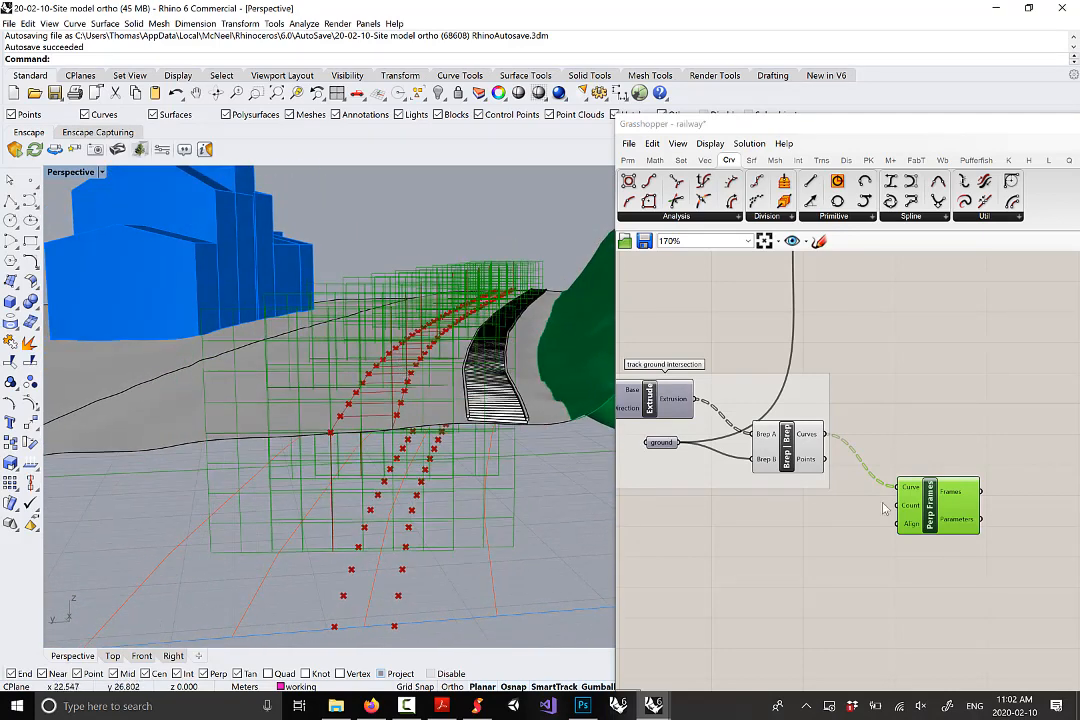
# Move Perp Frames roughly level with Brep | Brep and place a Rectangle component after it
pyautogui.moveTo(929, 517); pyautogui.dragTo(956, 460)
pyautogui.moveTo(1012, 475); pyautogui.dragTo(889, 457, button='right')
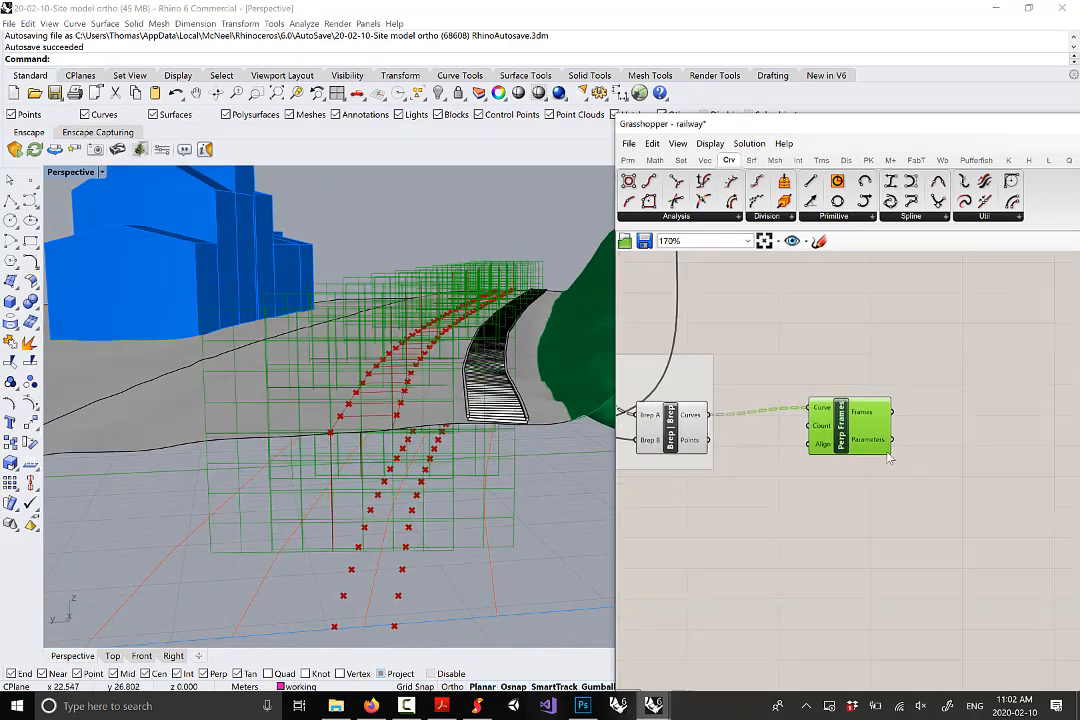
pyautogui.click(834, 216)
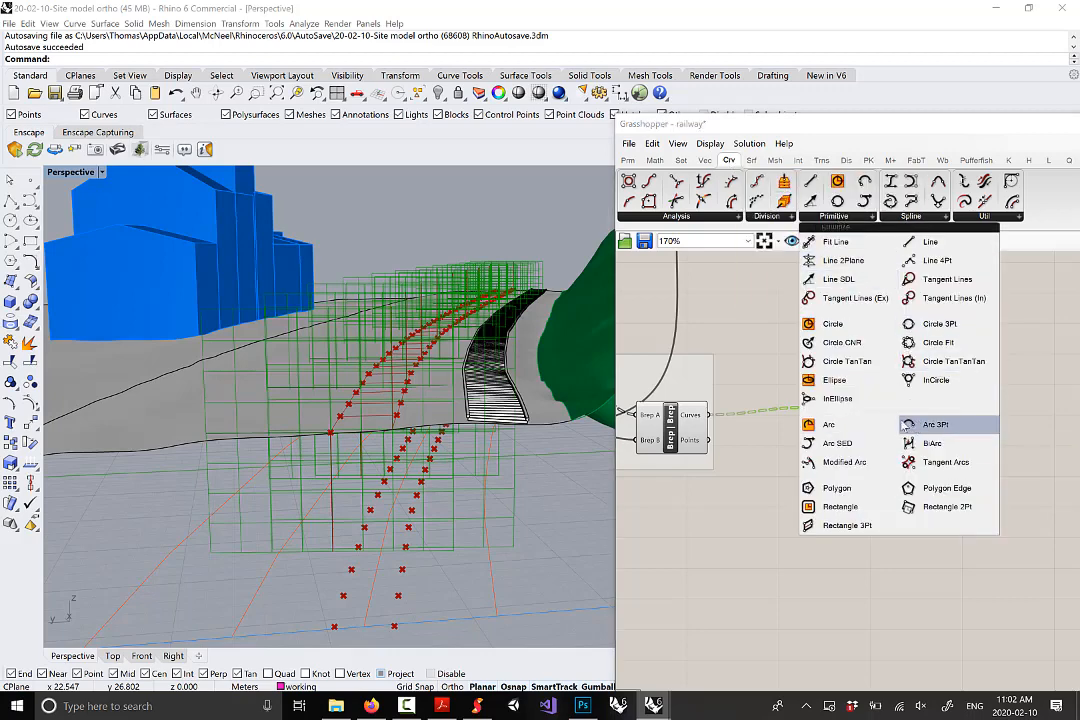
pyautogui.click(846, 513)
pyautogui.click(995, 429)
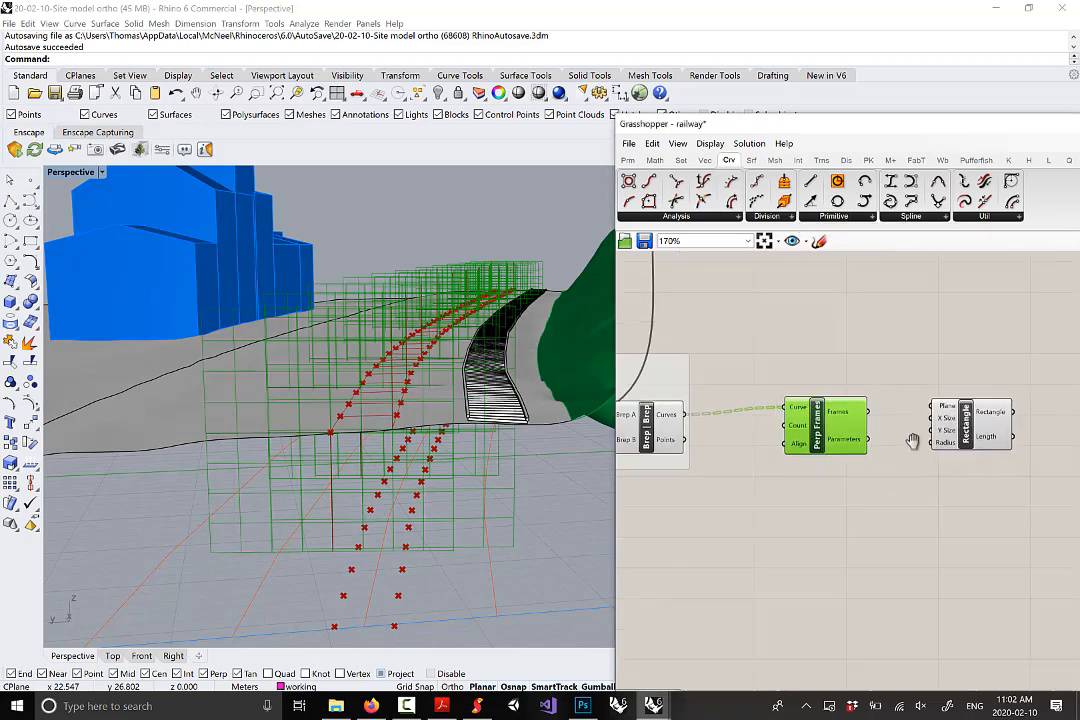
# Connect the Frames output of Perp Frames to the Plane input of Rectangle and move Rectangle slightly higher
pyautogui.moveTo(911, 441); pyautogui.dragTo(775, 428, button='right')
pyautogui.scroll(1, 757, 424)
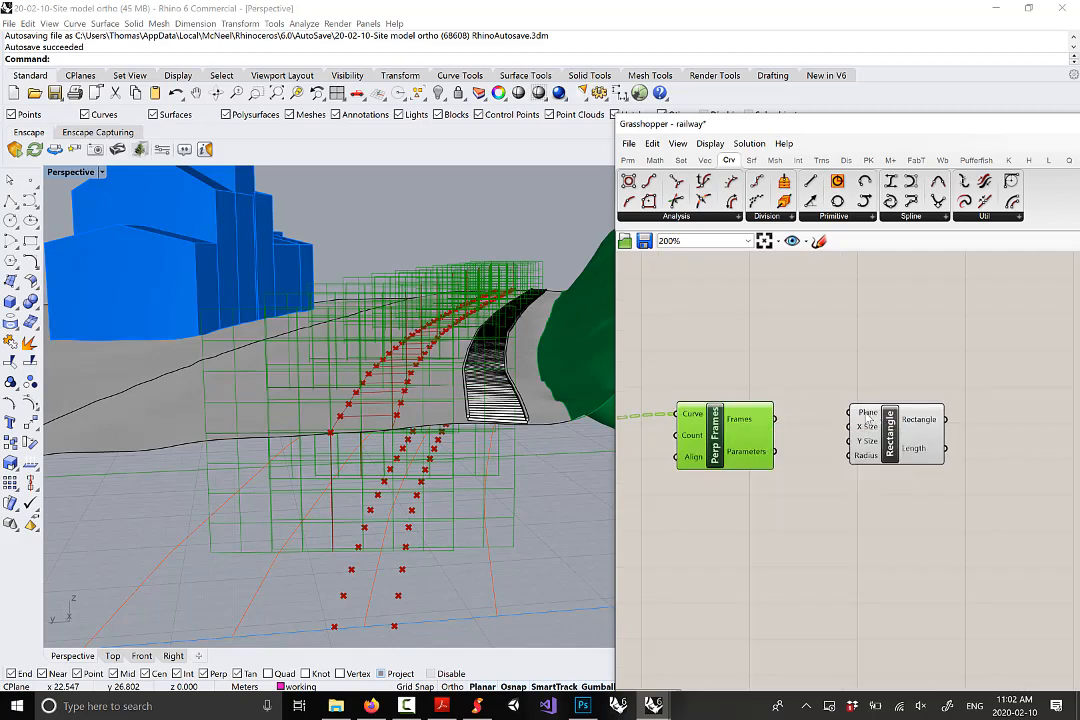
pyautogui.moveTo(774, 419); pyautogui.dragTo(850, 415)
pyautogui.moveTo(904, 449); pyautogui.dragTo(904, 424)
# Turn off the preview of Perp Frames and move the component slightly lower than Rectangle
pyautogui.click(715, 417)
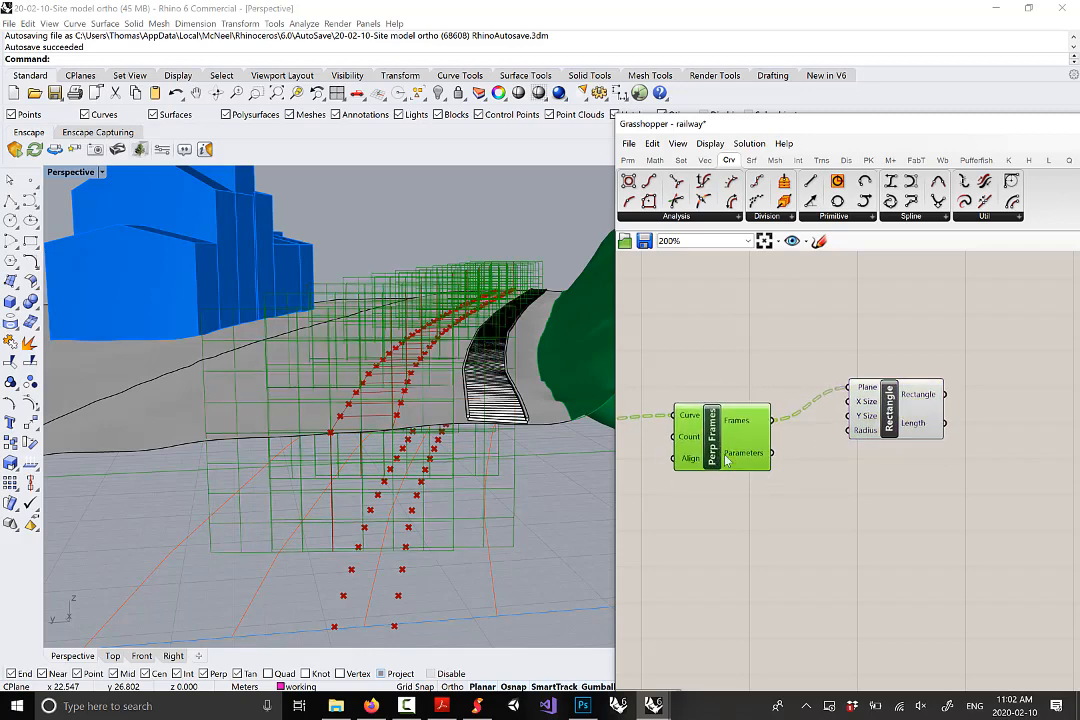
pyautogui.rightClick(727, 357)
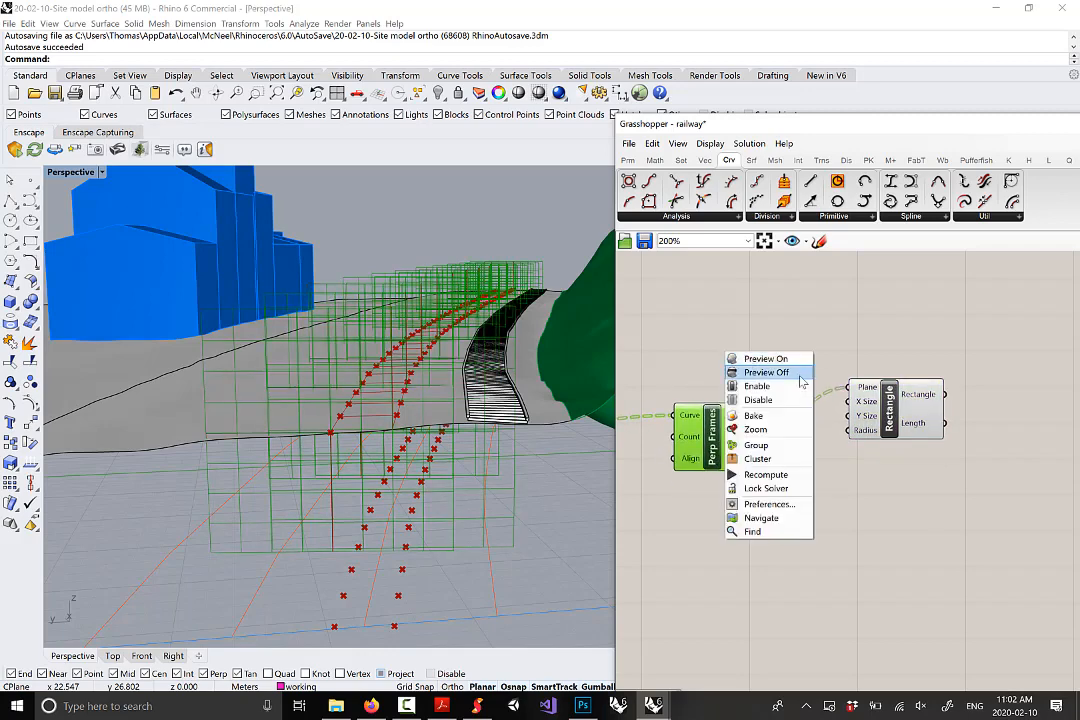
pyautogui.click(760, 376)
pyautogui.moveTo(440, 390); pyautogui.dragTo(440, 440, button='right')
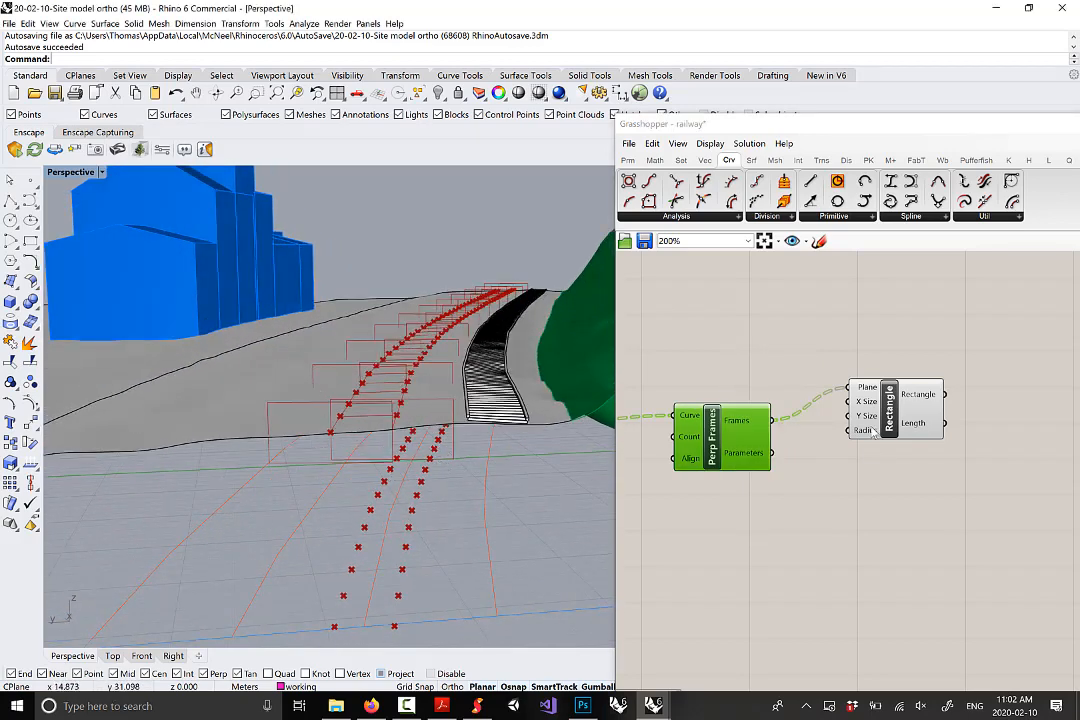
pyautogui.moveTo(728, 451); pyautogui.dragTo(725, 475)
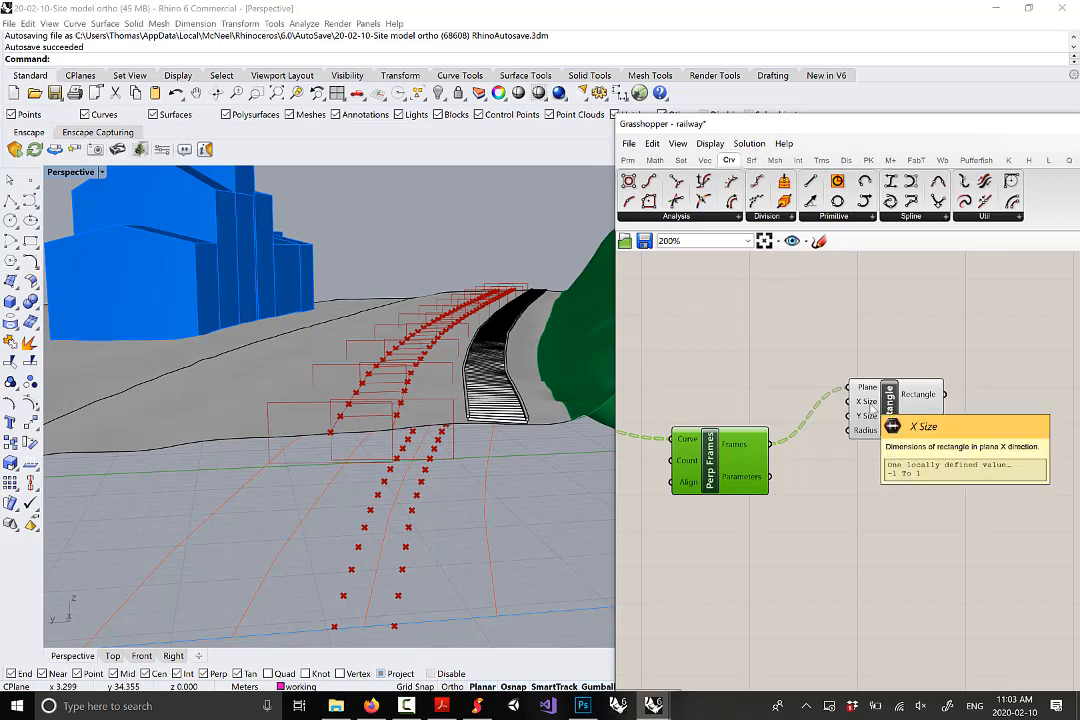
# Add a Construct Domain component above Perp Frames and connect its Domain output to the X Size input of Rectangle
pyautogui.scroll(-2, 872, 408)
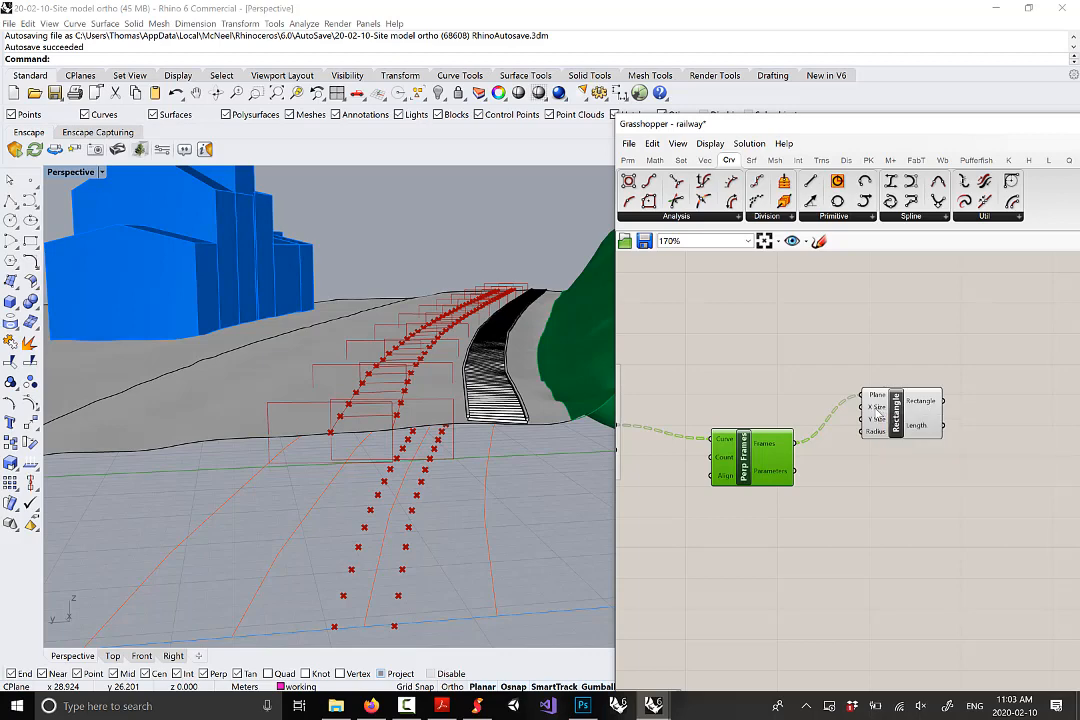
pyautogui.scroll(1, 877, 410)
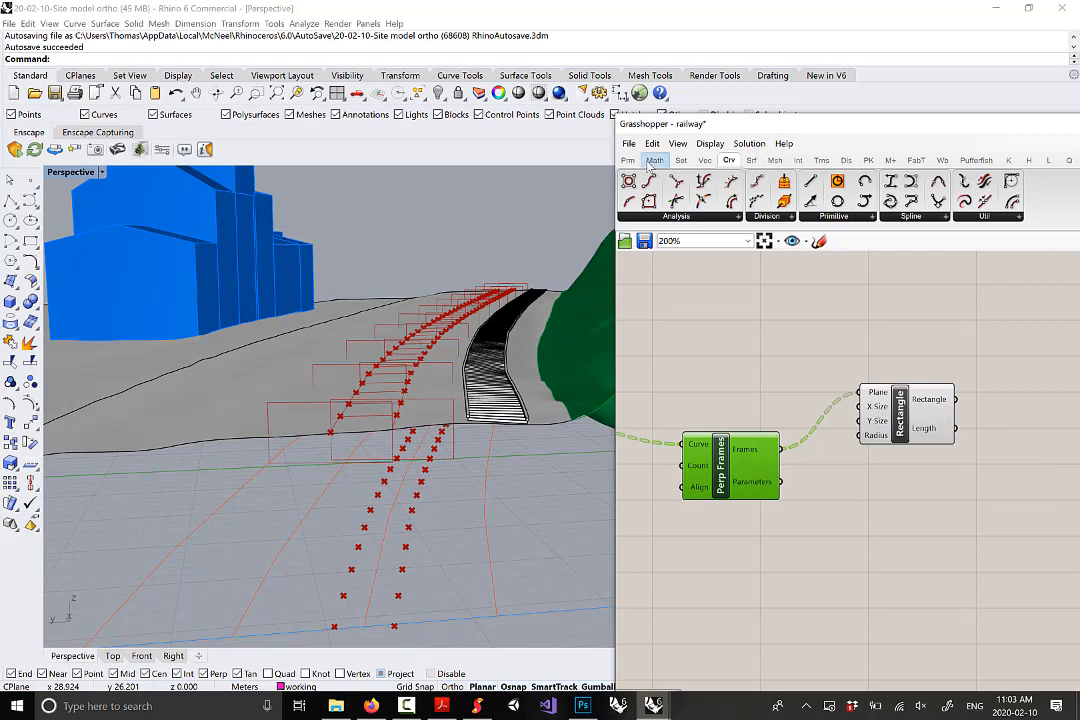
pyautogui.click(656, 161)
pyautogui.click(639, 217)
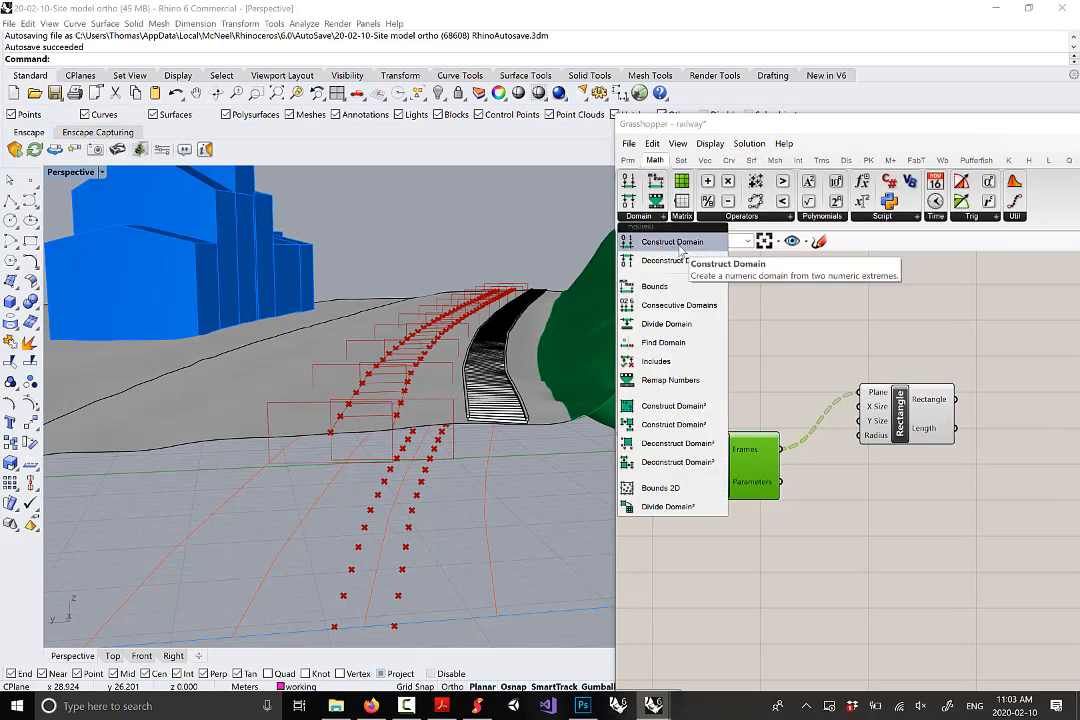
pyautogui.click(675, 242)
pyautogui.click(745, 313)
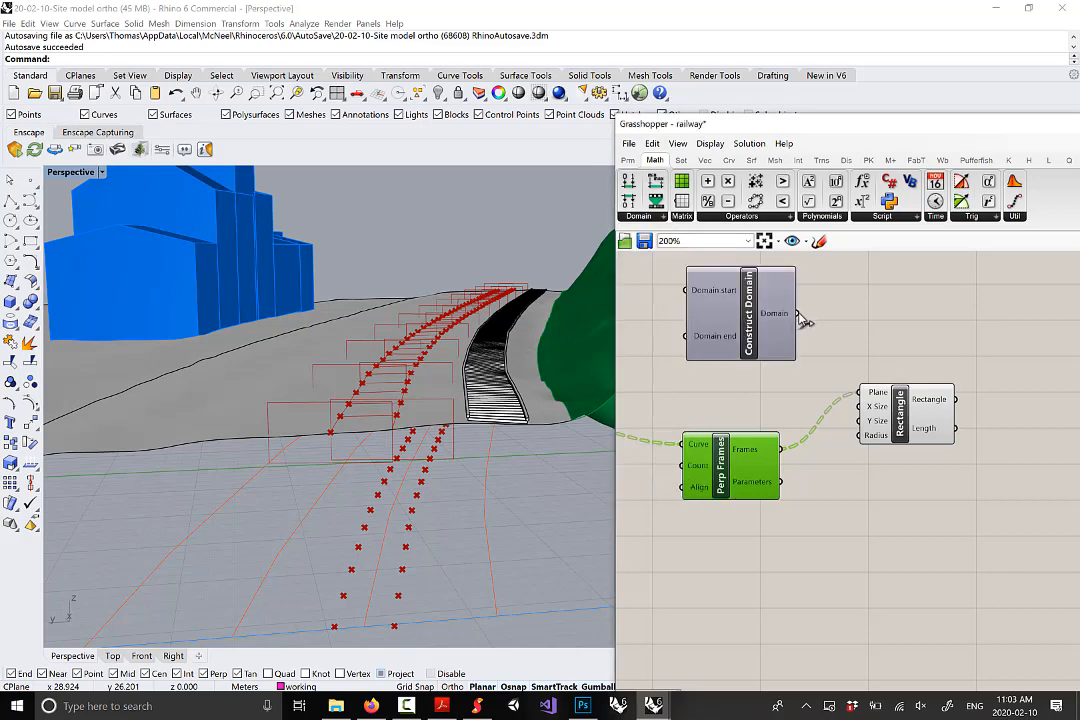
pyautogui.moveTo(800, 315); pyautogui.dragTo(869, 409)
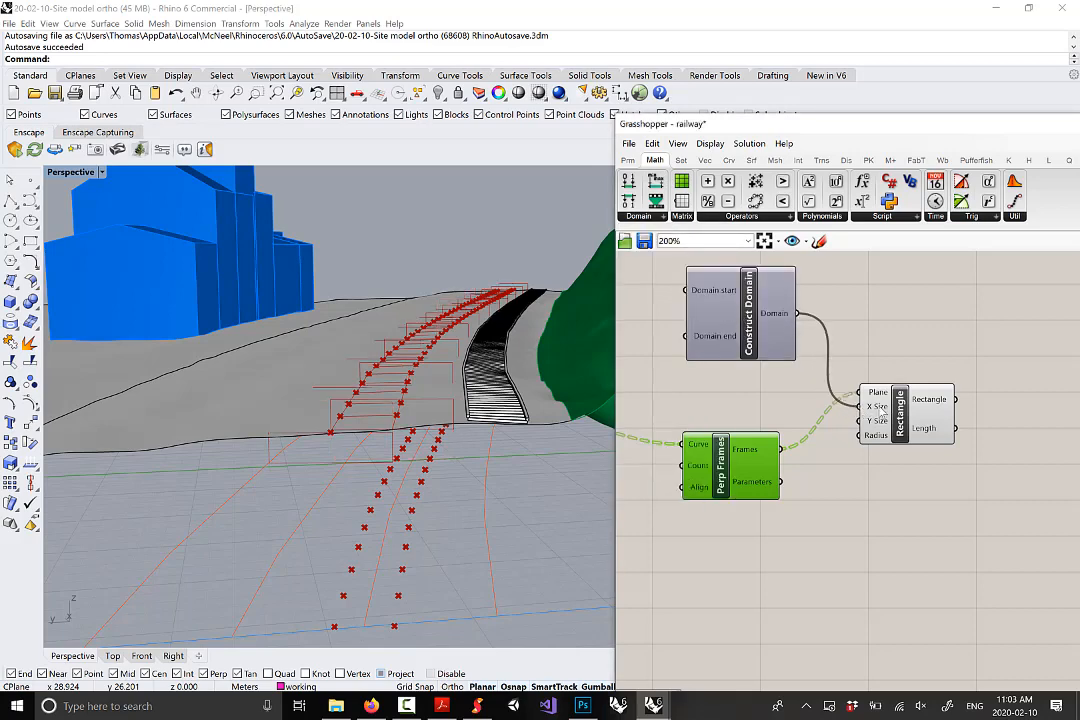
# Create a number slider from 0.05<1.00 and place it in front of the Construct Domain inputs
pyautogui.moveTo(737, 323); pyautogui.dragTo(849, 357, button='right')
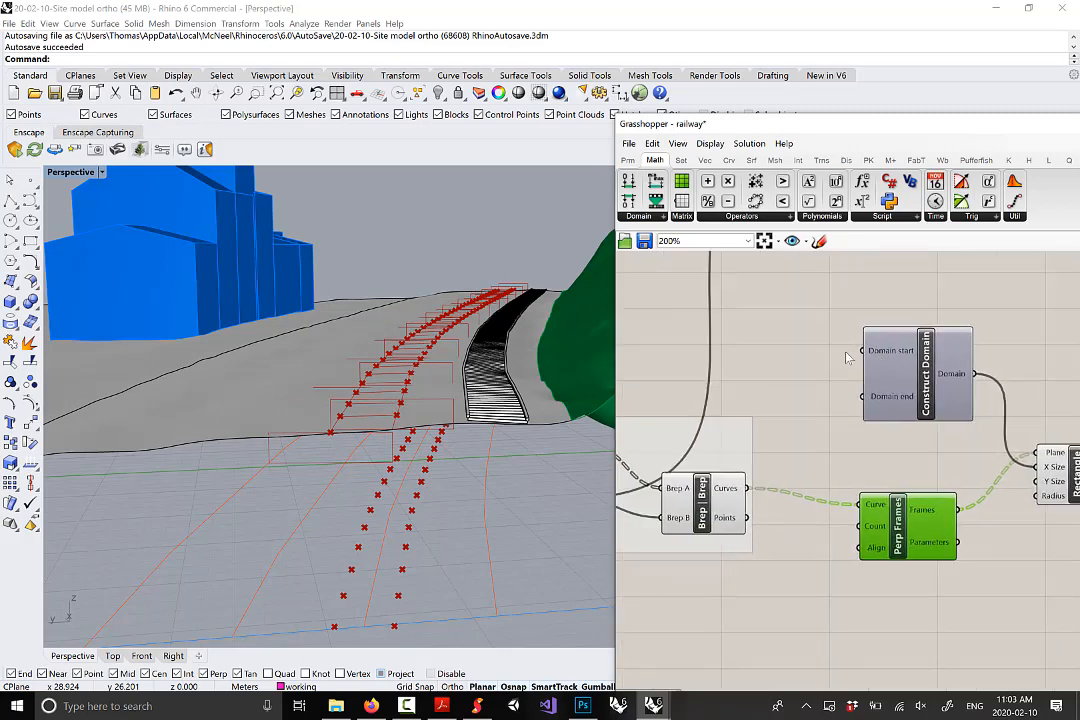
pyautogui.doubleClick(790, 329)
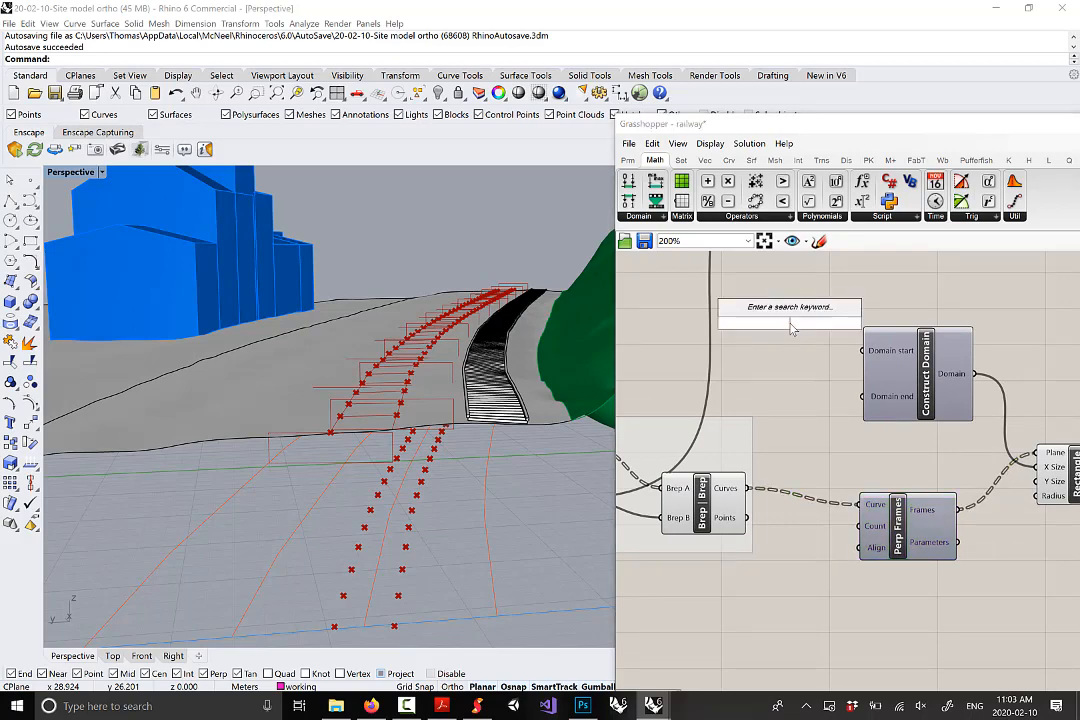
pyautogui.write('0')
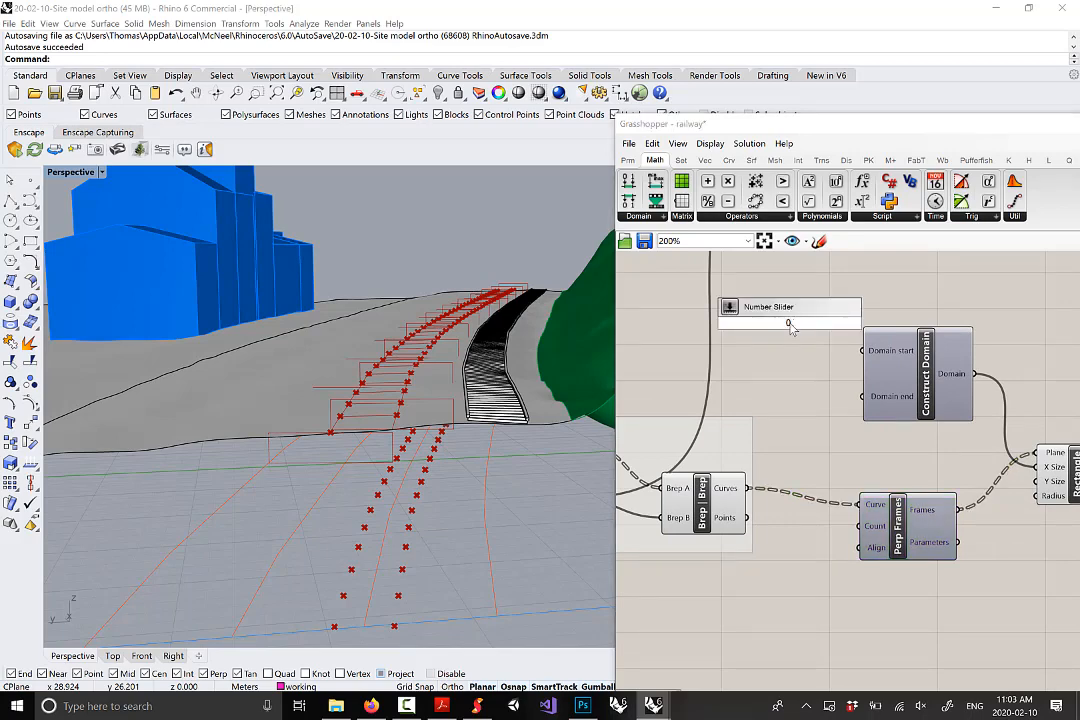
pyautogui.write('.05<1.00')
pyautogui.press('Return')
pyautogui.moveTo(933, 368); pyautogui.dragTo(958, 374)
pyautogui.moveTo(871, 371); pyautogui.dragTo(869, 350, button='right')
pyautogui.moveTo(839, 308); pyautogui.dragTo(818, 349)
pyautogui.moveTo(865, 376); pyautogui.dragTo(818, 353, button='right')
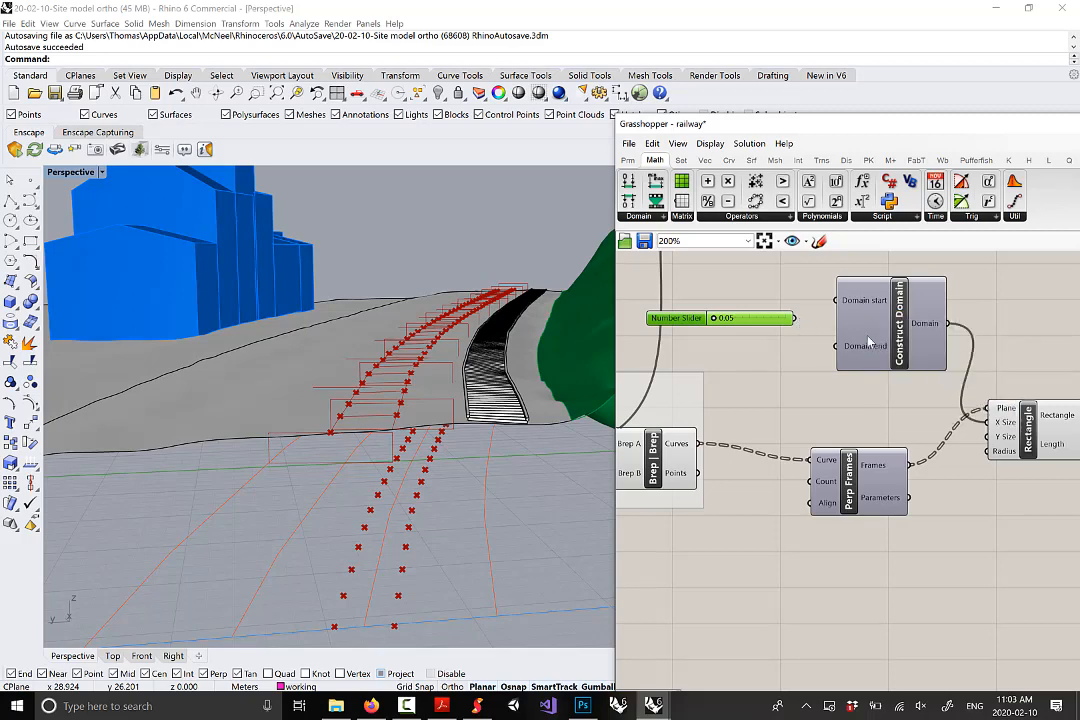
# Set the number slider in front of Construct Domain to 1.00
pyautogui.doubleClick(752, 320)
pyautogui.write('1')
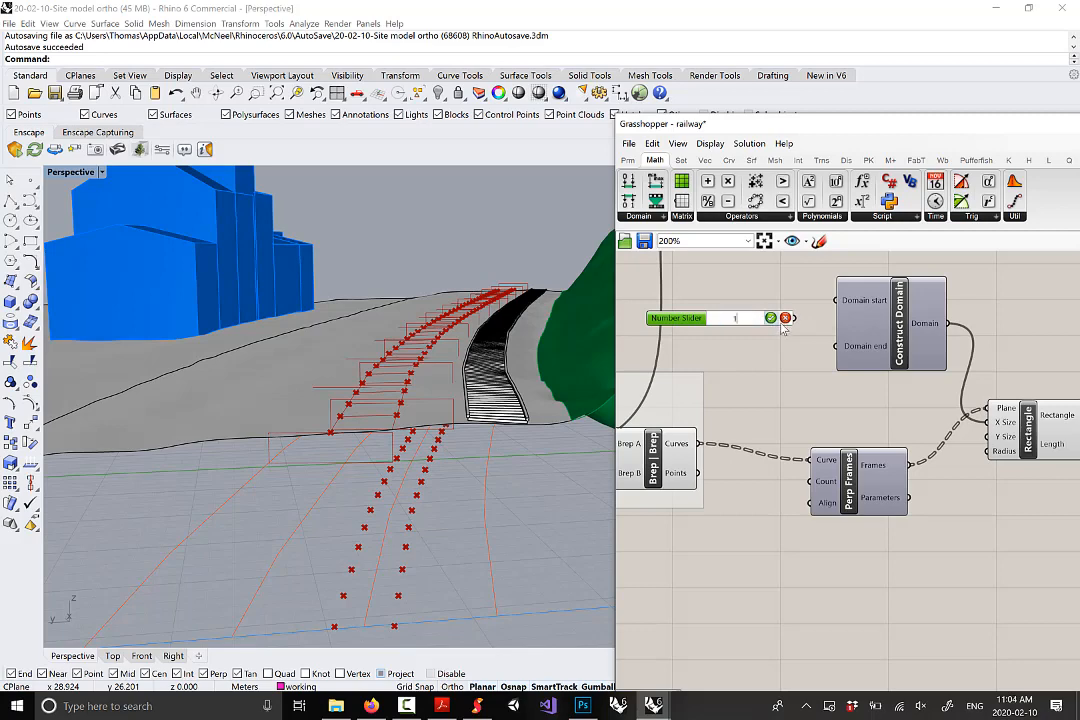
pyautogui.press('Return')
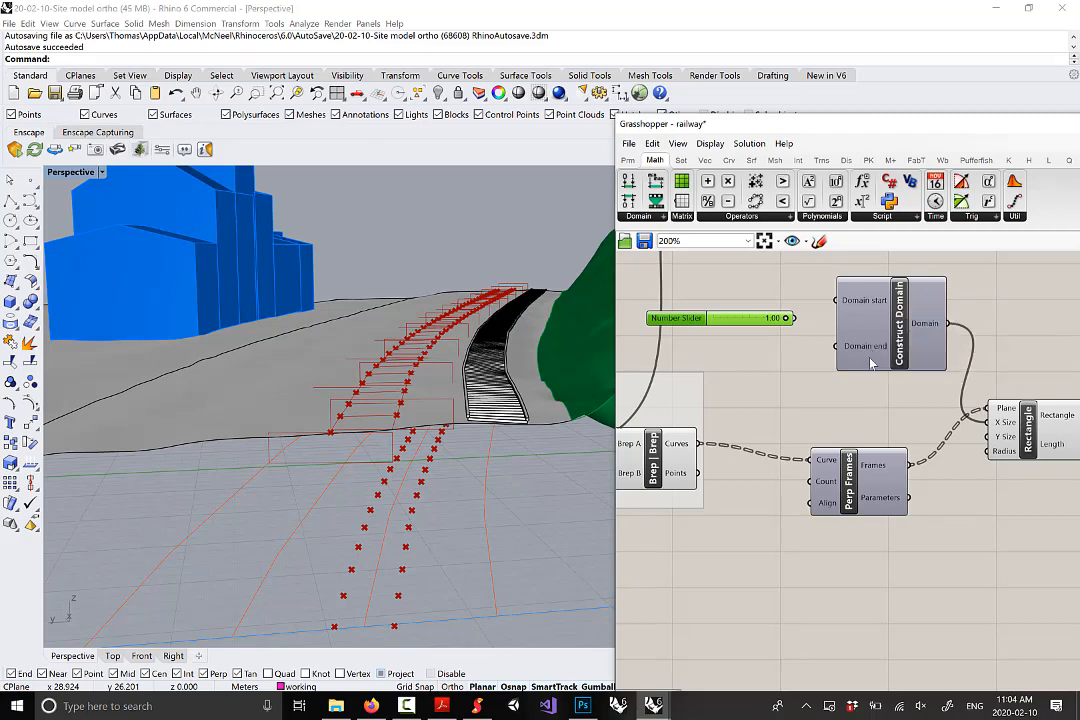
# Give Construct Domain's Domain start input the expression -x/2 and connect the number slider to it
pyautogui.rightClick(857, 305)
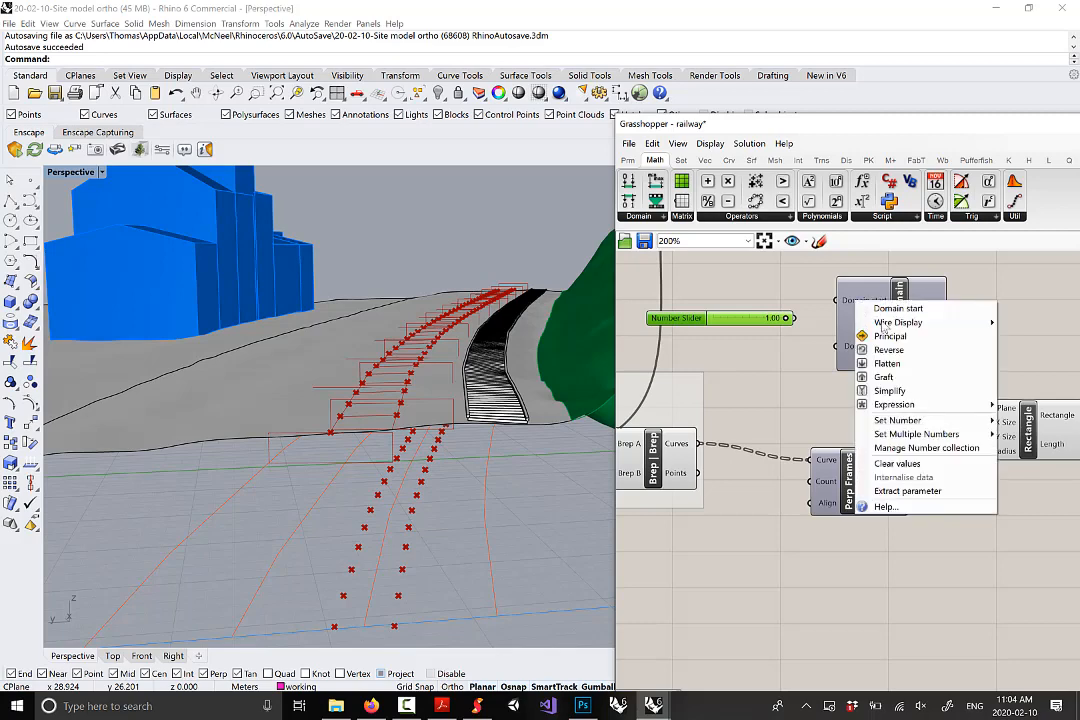
pyautogui.moveTo(905, 408)
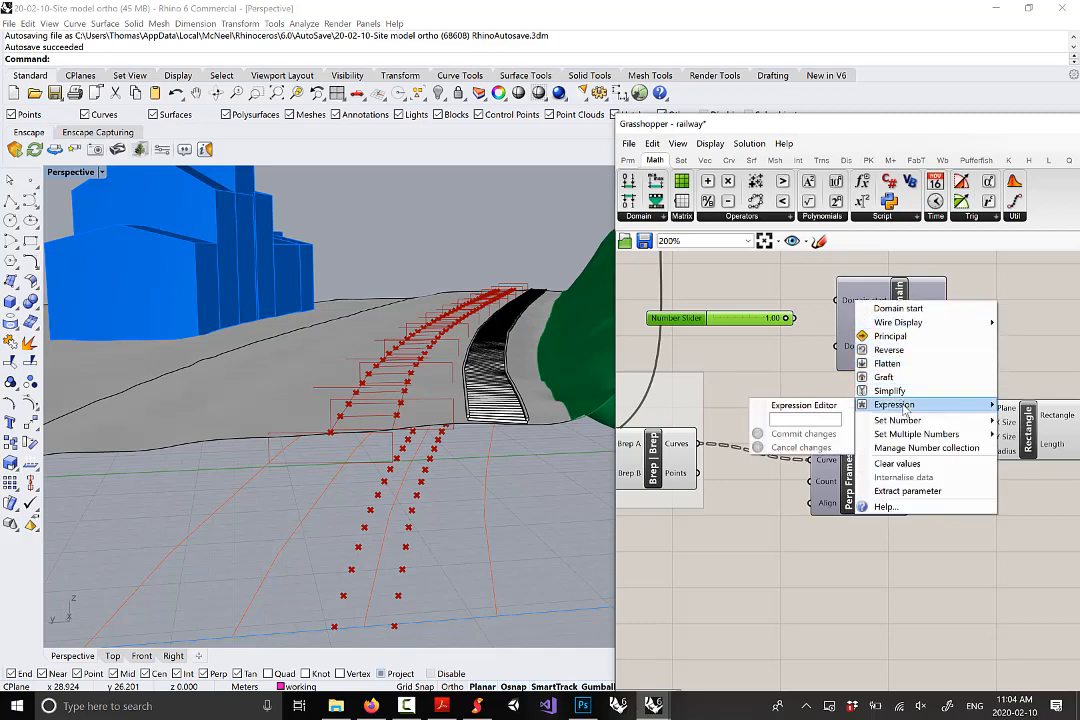
pyautogui.click(829, 420)
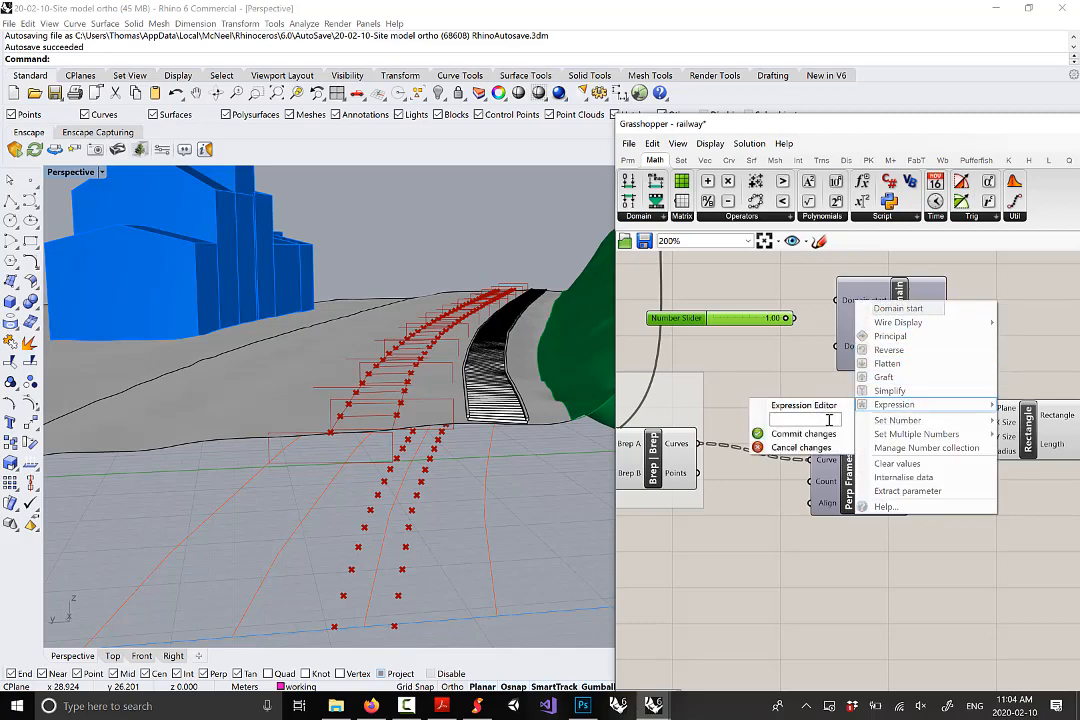
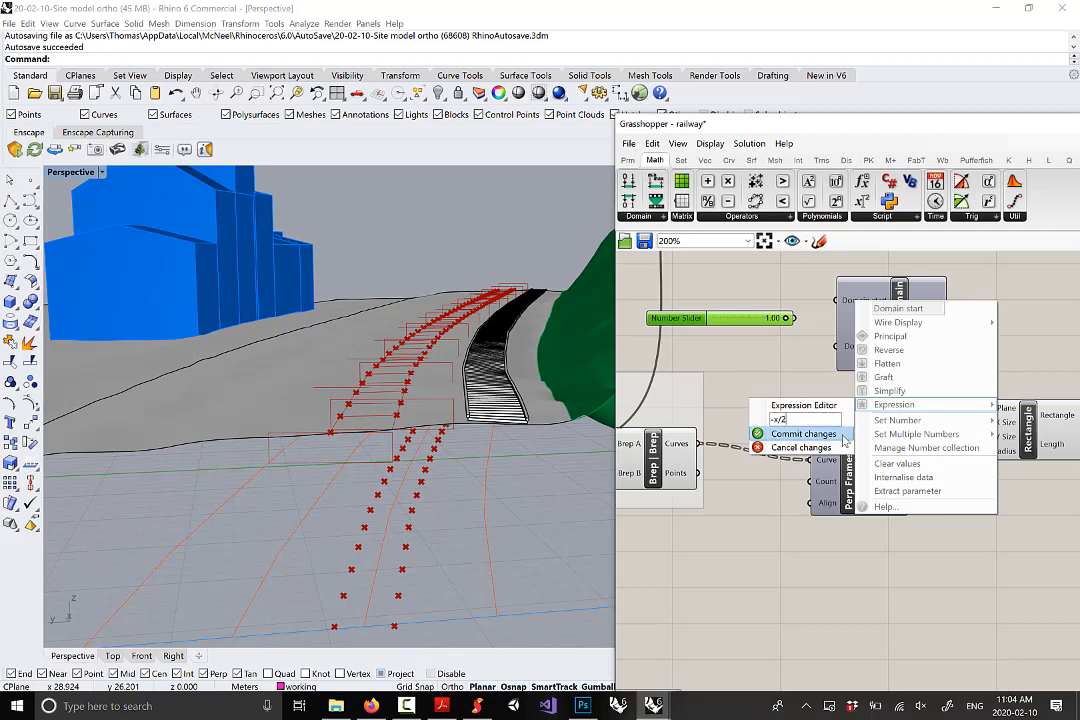
pyautogui.click(802, 434)
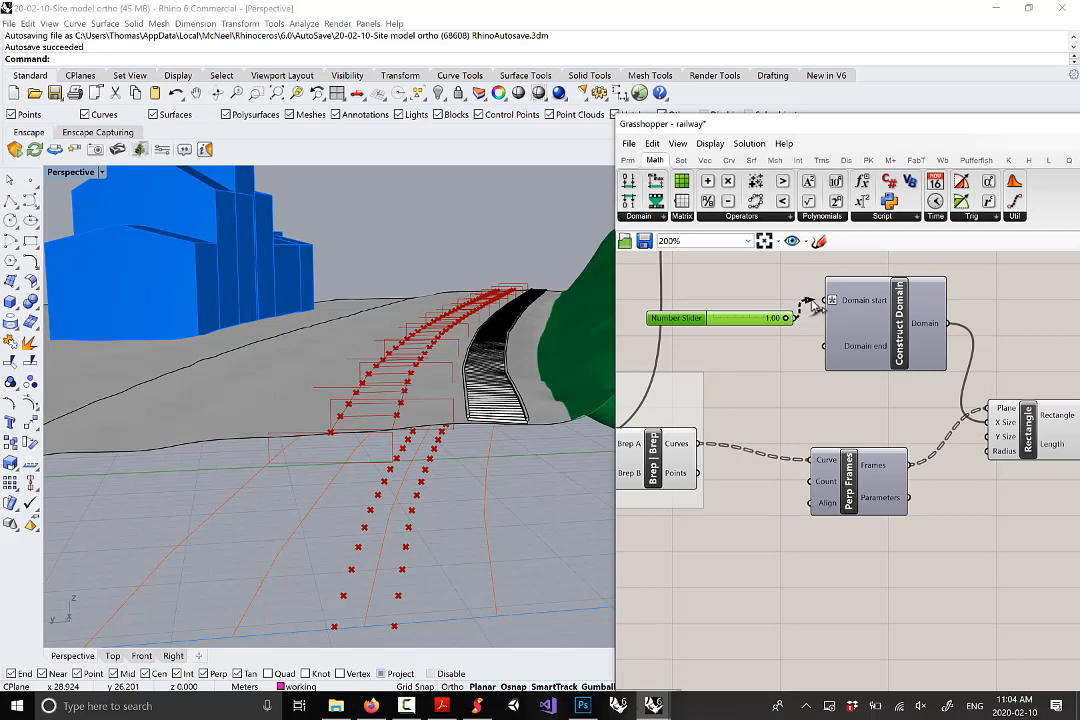
pyautogui.moveTo(790, 318); pyautogui.dragTo(866, 307)
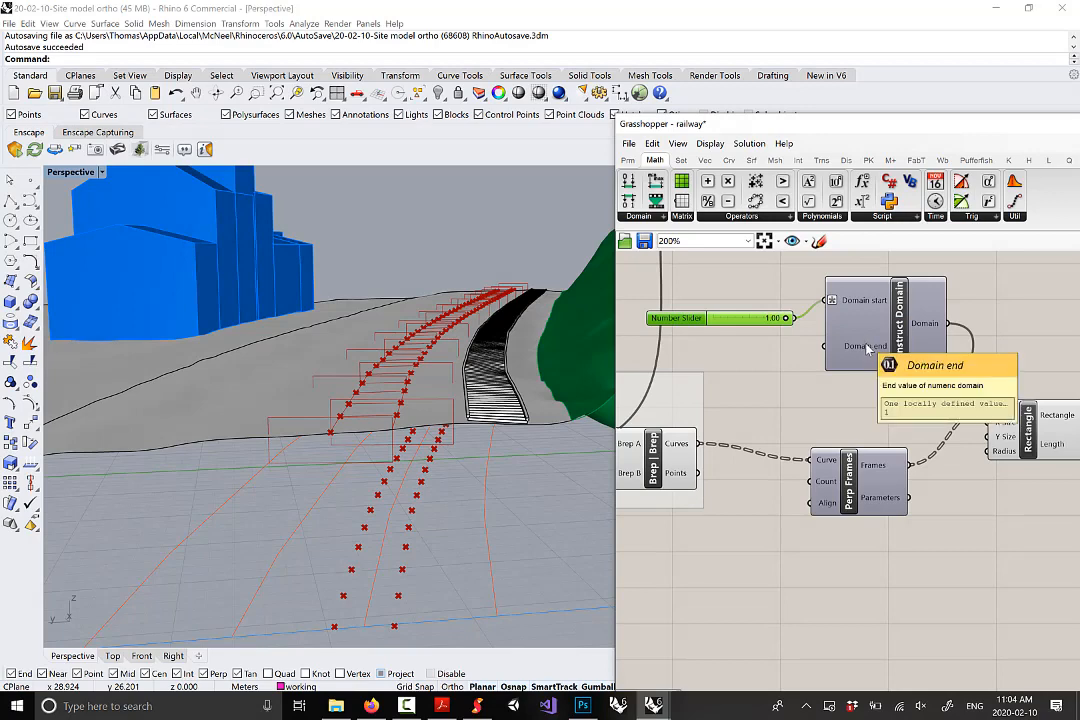
# Give Construct Domain's Domain end input the expression x/2, connect the number slider to it as well, and move the component slightly higher
pyautogui.rightClick(863, 352)
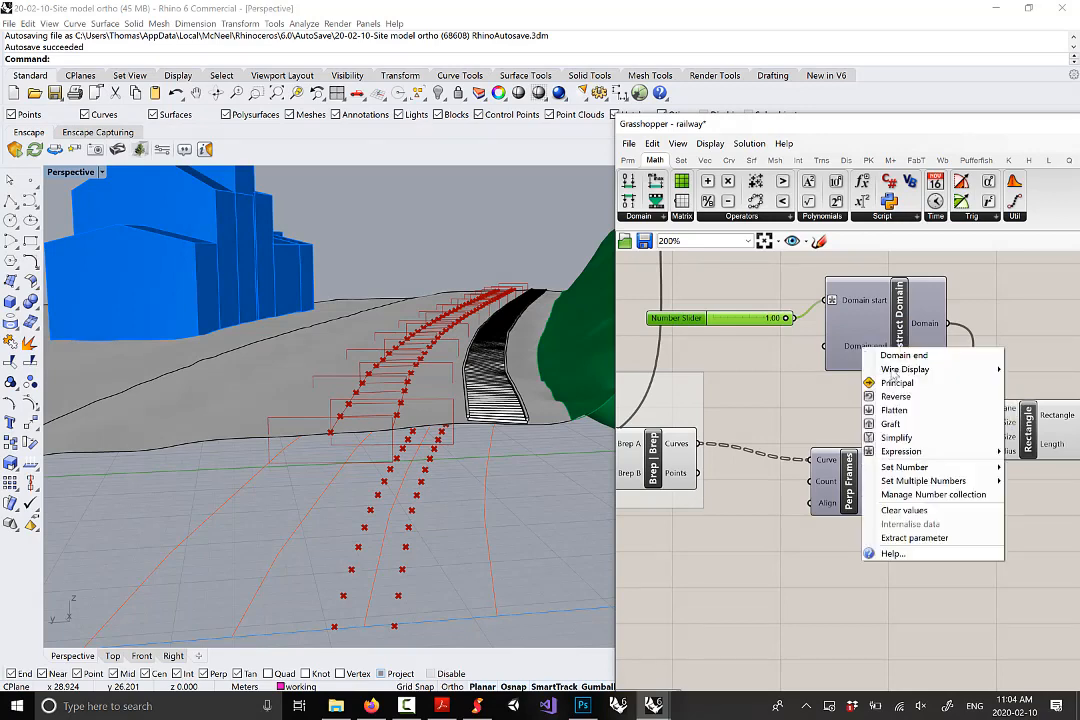
pyautogui.moveTo(975, 469)
pyautogui.moveTo(929, 455)
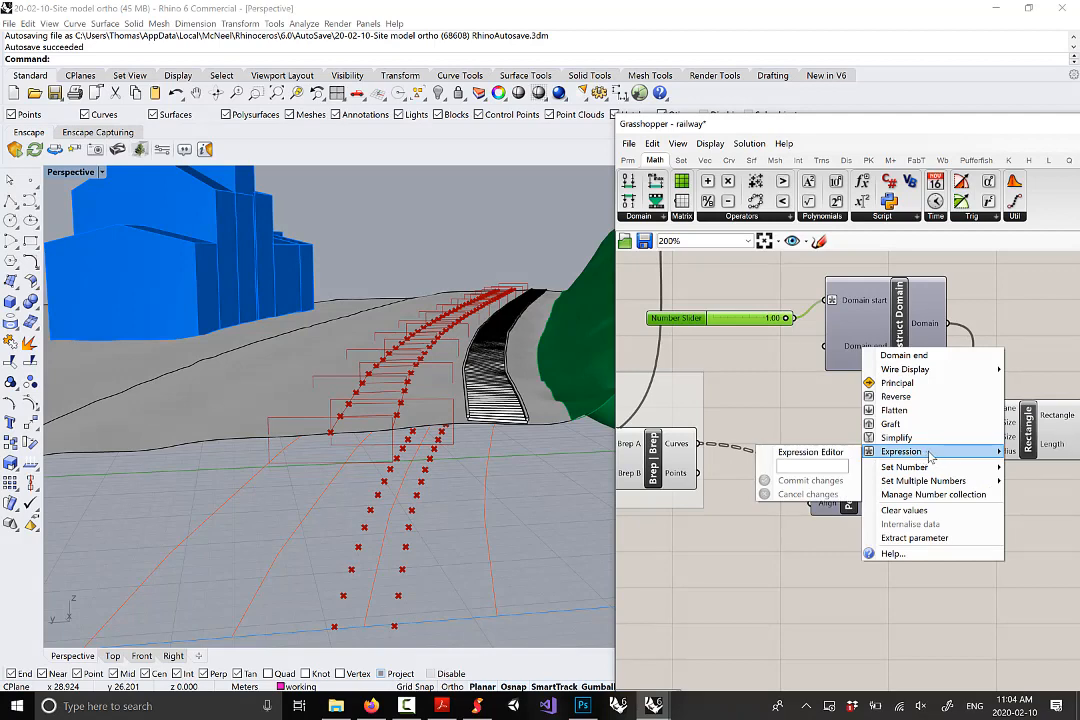
pyautogui.click(835, 467)
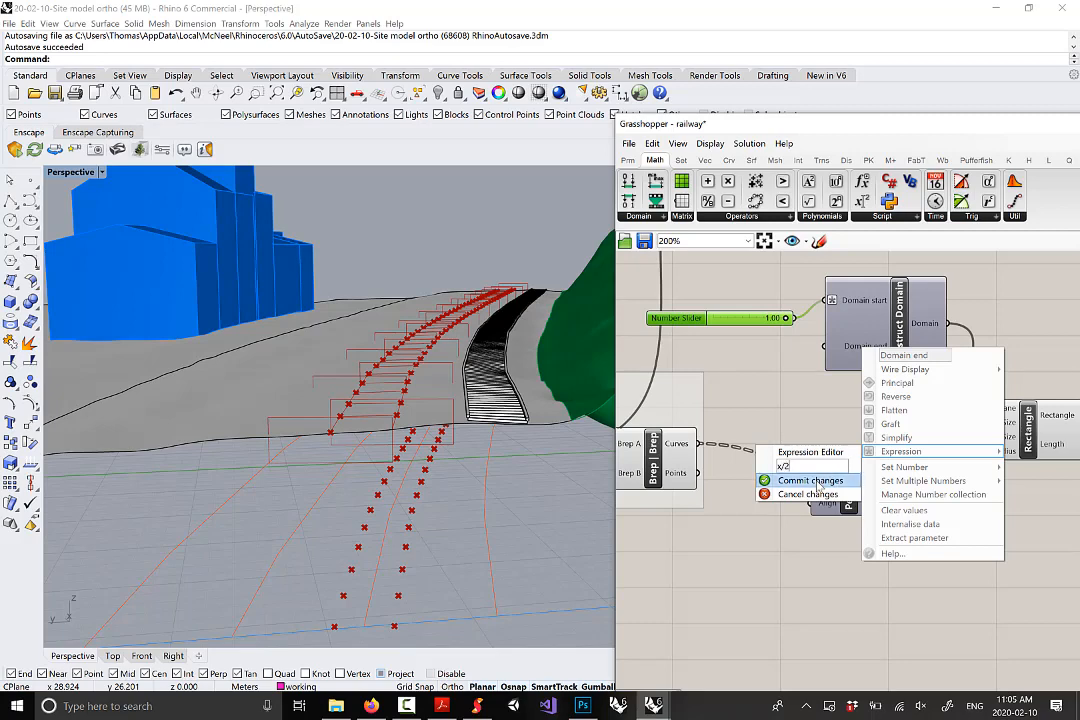
pyautogui.press('Return')
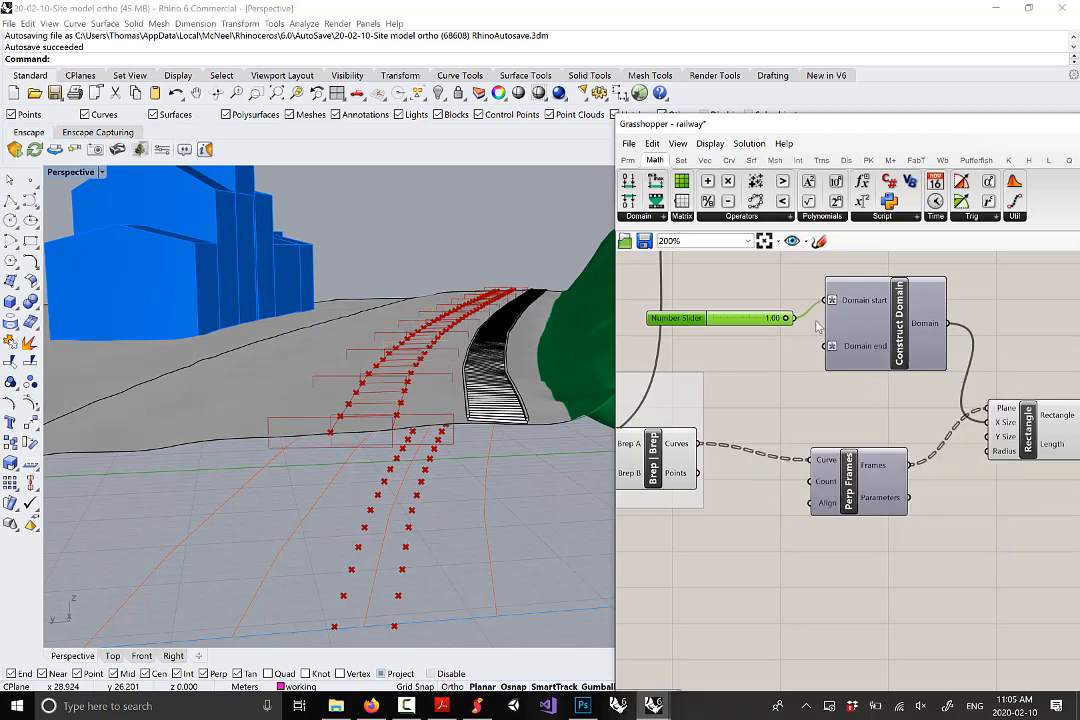
pyautogui.moveTo(787, 318); pyautogui.dragTo(828, 346)
pyautogui.moveTo(897, 337); pyautogui.dragTo(894, 331)
# Set the number slider to 0.85 and check the rectangles and the resulting Domain output
pyautogui.moveTo(785, 318)
pyautogui.mouseDown()
pyautogui.moveTo(724, 321)
pyautogui.moveTo(773, 318)
pyautogui.mouseUp()
pyautogui.moveTo(508, 390); pyautogui.dragTo(446, 381, button='right')
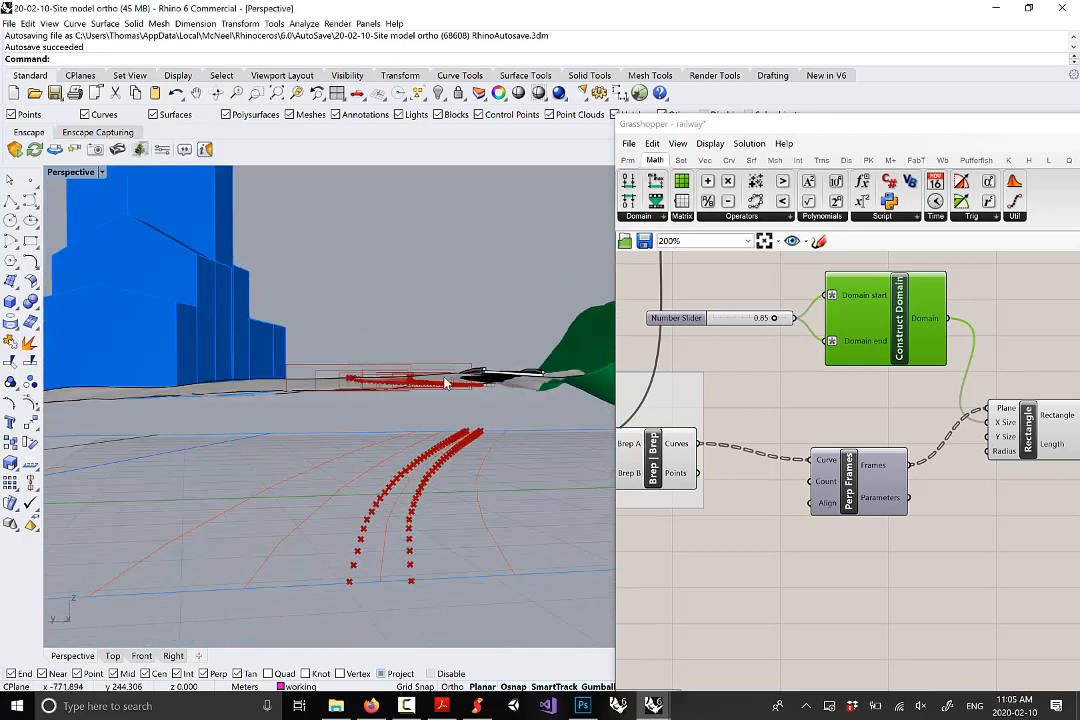
pyautogui.scroll(3, 446, 381)
pyautogui.moveTo(766, 321)
pyautogui.mouseDown()
pyautogui.moveTo(755, 323)
pyautogui.moveTo(770, 325)
pyautogui.mouseUp()
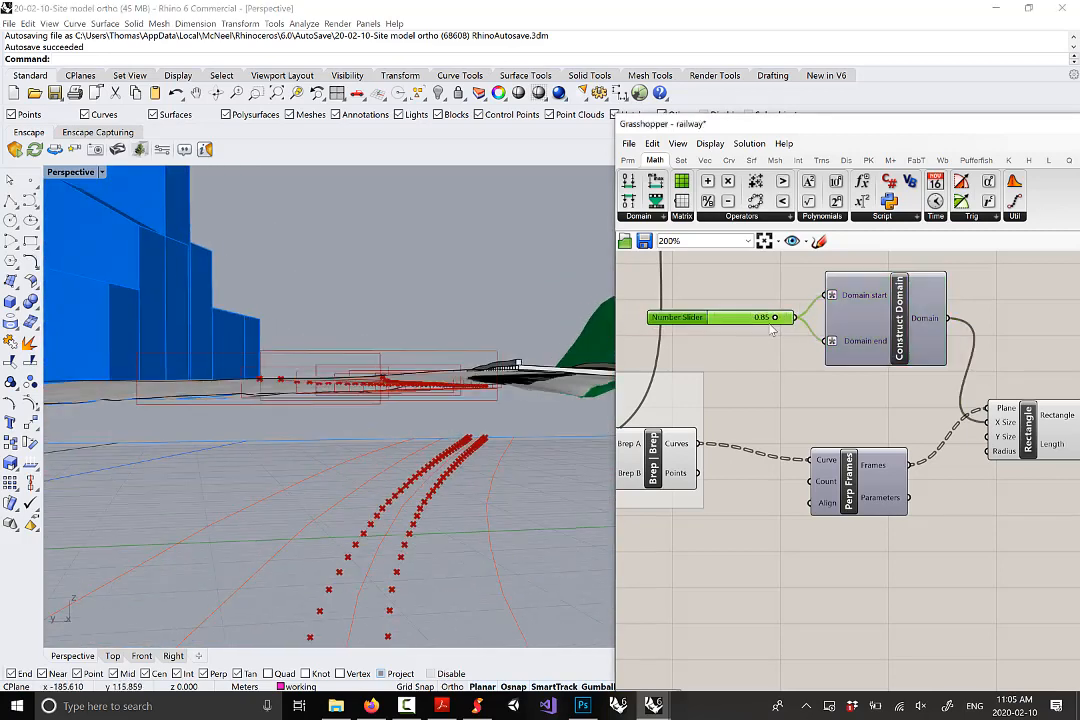
pyautogui.moveTo(960, 349); pyautogui.dragTo(908, 337, button='right')
pyautogui.moveTo(884, 309)
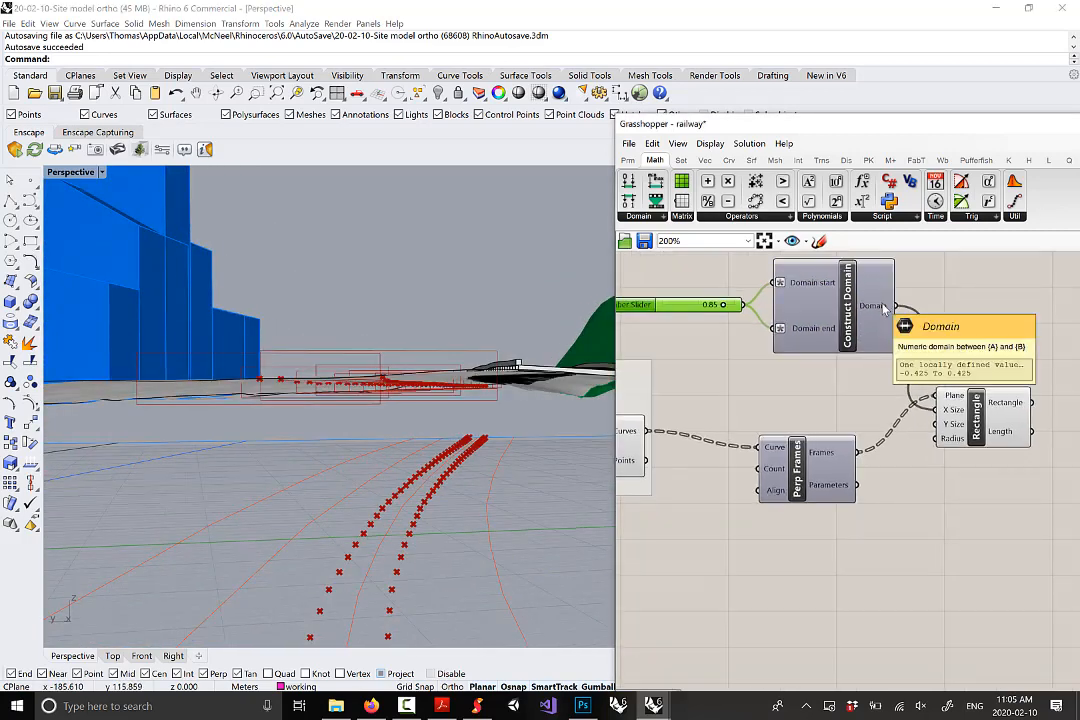
# Connect the Domain output to Rectangle's Y Size input and disconnect it from the X Size input
pyautogui.moveTo(895, 306); pyautogui.dragTo(945, 420)
pyautogui.rightClick(948, 418)
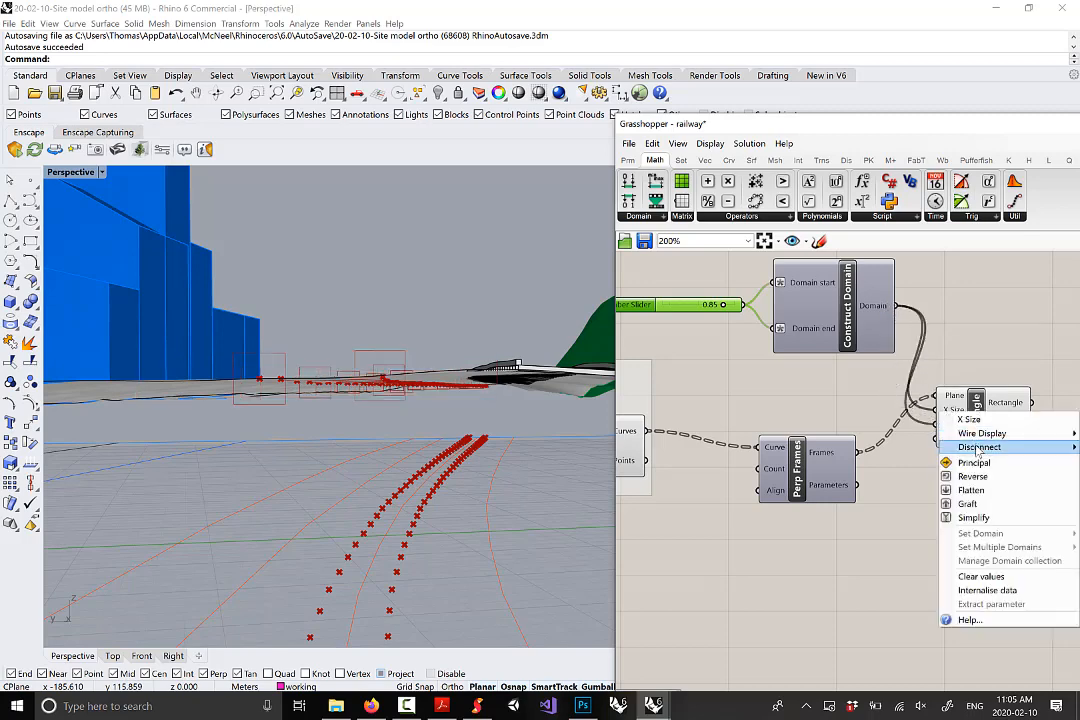
pyautogui.moveTo(975, 446)
pyautogui.click(870, 452)
pyautogui.click(962, 430)
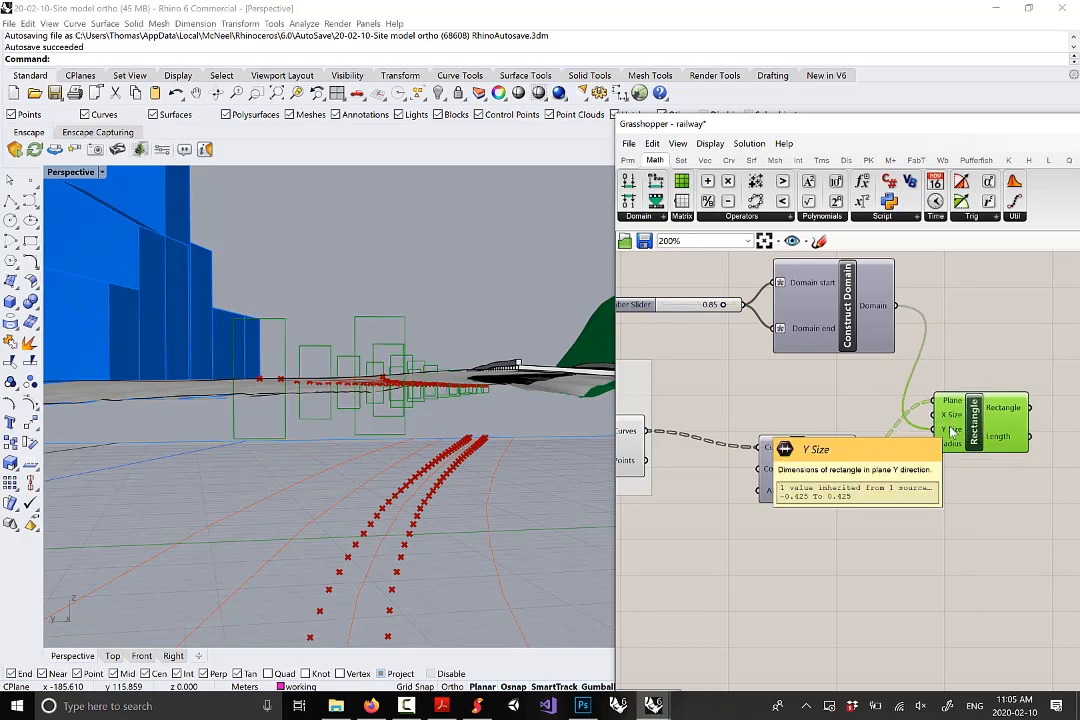
# Move the number slider and Construct Domain together slightly higher above Perp Frames
pyautogui.moveTo(386, 372); pyautogui.dragTo(420, 420, button='right')
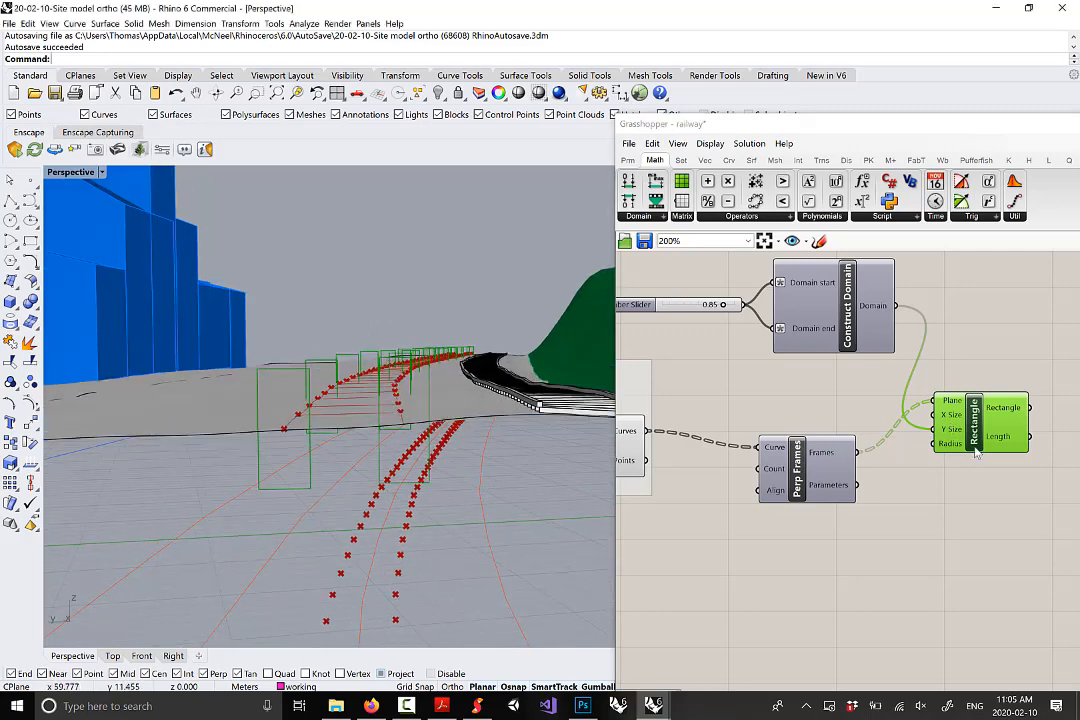
pyautogui.moveTo(333, 398); pyautogui.dragTo(482, 467, button='right')
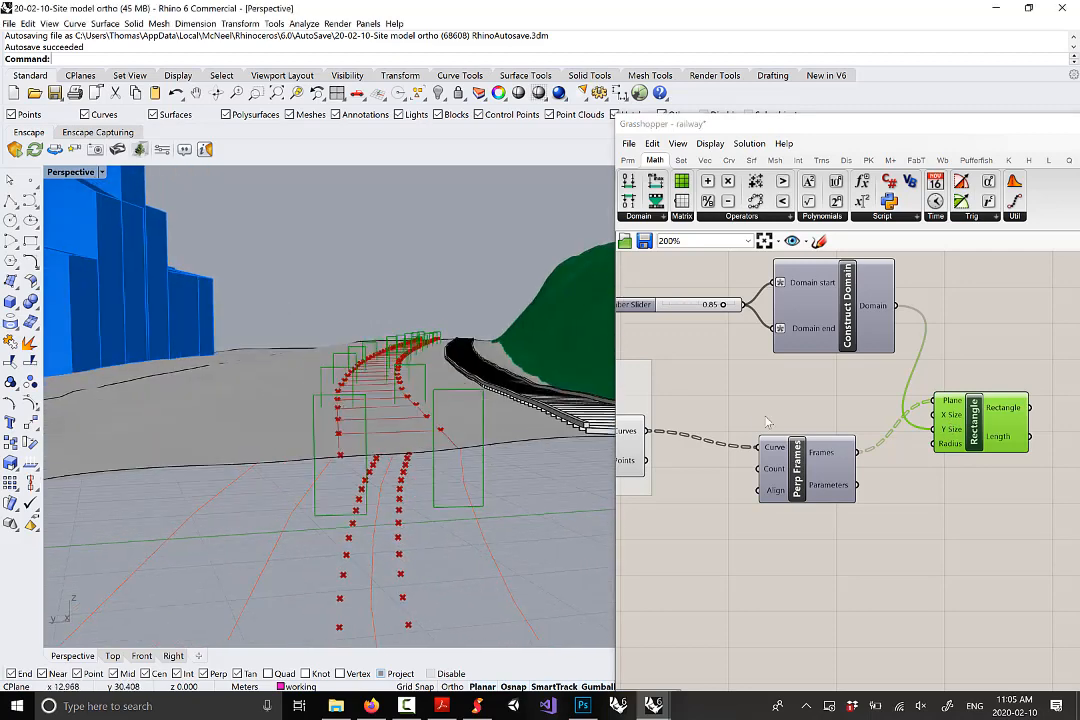
pyautogui.moveTo(767, 422); pyautogui.dragTo(800, 474, button='right')
pyautogui.moveTo(935, 440); pyautogui.dragTo(612, 288)
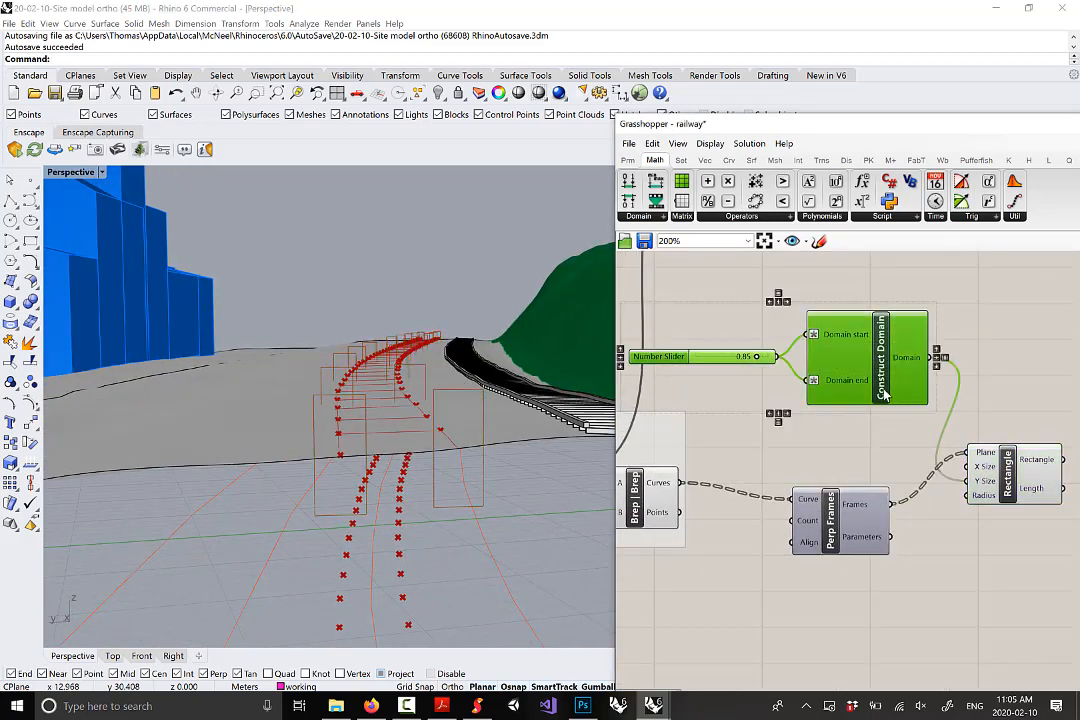
pyautogui.moveTo(883, 395); pyautogui.dragTo(893, 360)
pyautogui.click(730, 381)
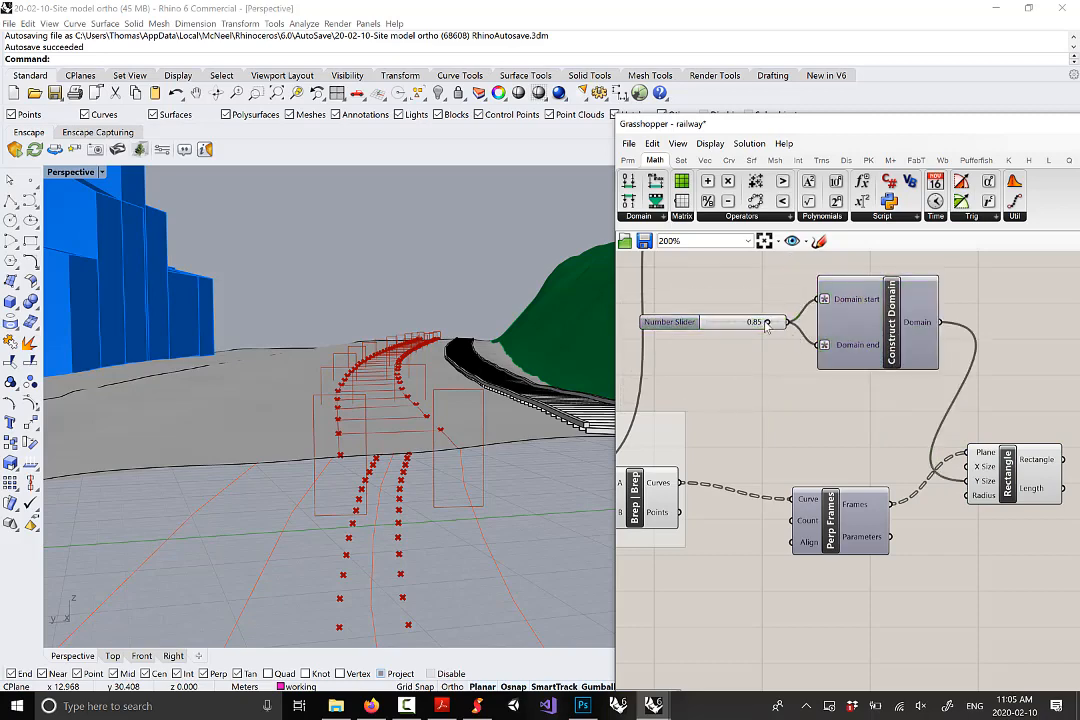
# Set the number slider to 0.12 to narrow the rectangles, and move Construct Domain slightly higher
pyautogui.moveTo(766, 326)
pyautogui.mouseDown()
pyautogui.moveTo(714, 330)
pyautogui.moveTo(793, 316)
pyautogui.moveTo(771, 316)
pyautogui.mouseUp()
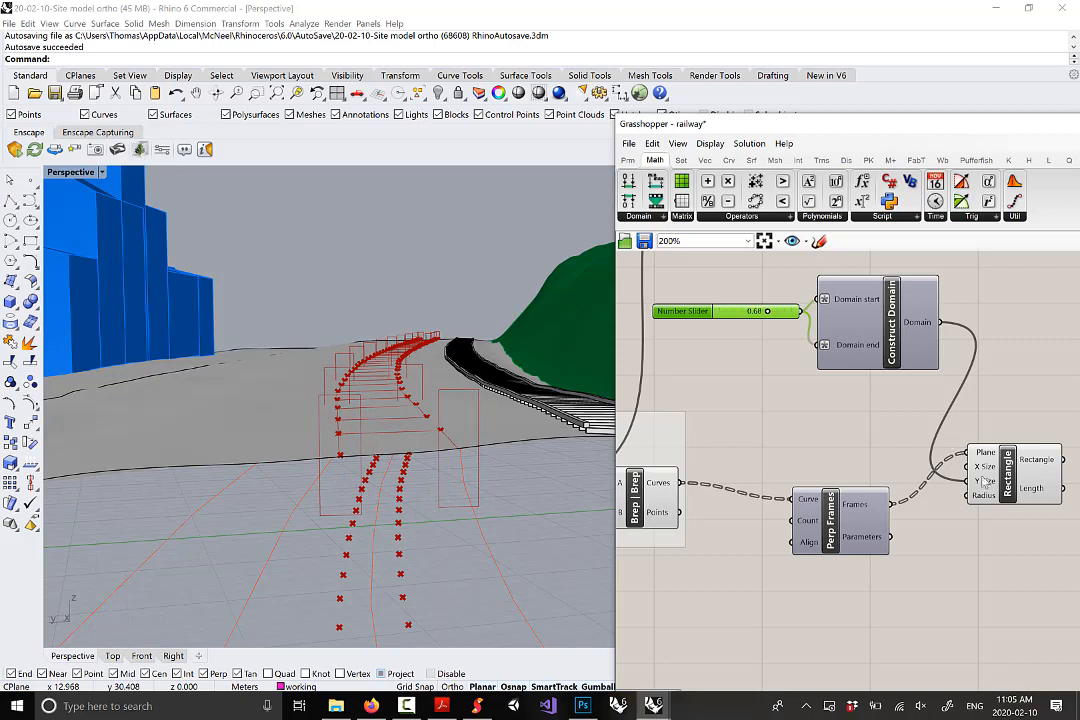
pyautogui.moveTo(768, 312); pyautogui.dragTo(725, 320)
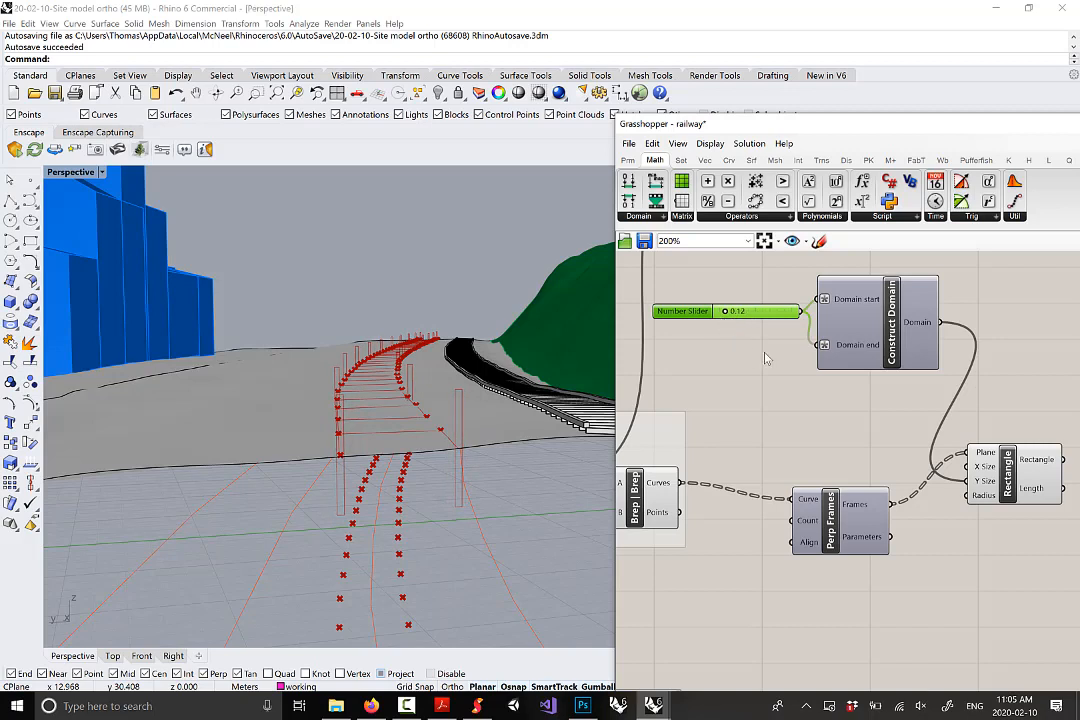
pyautogui.moveTo(899, 347); pyautogui.dragTo(900, 322)
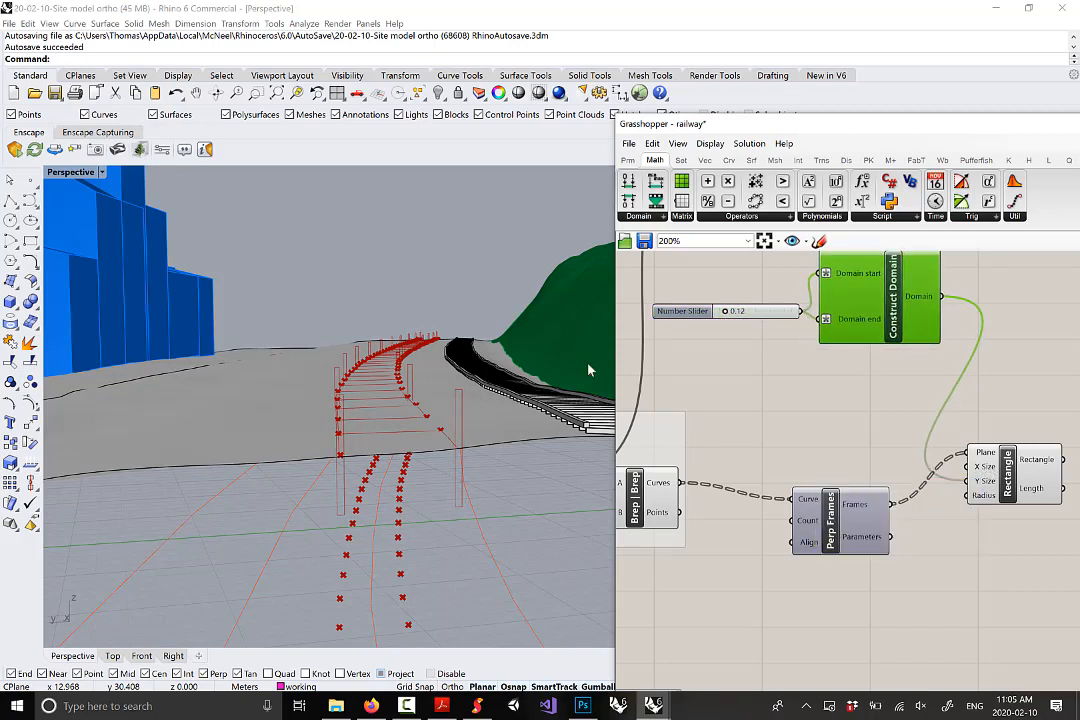
pyautogui.moveTo(420, 380); pyautogui.dragTo(439, 358, button='right')
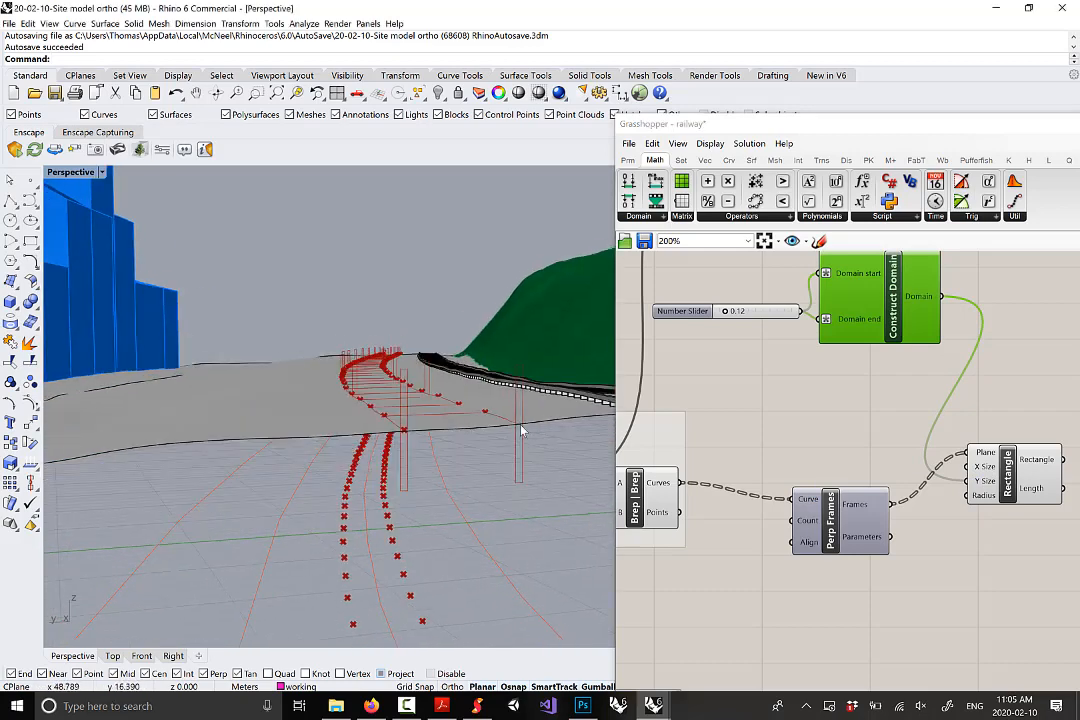
pyautogui.moveTo(928, 470); pyautogui.dragTo(923, 485, button='right')
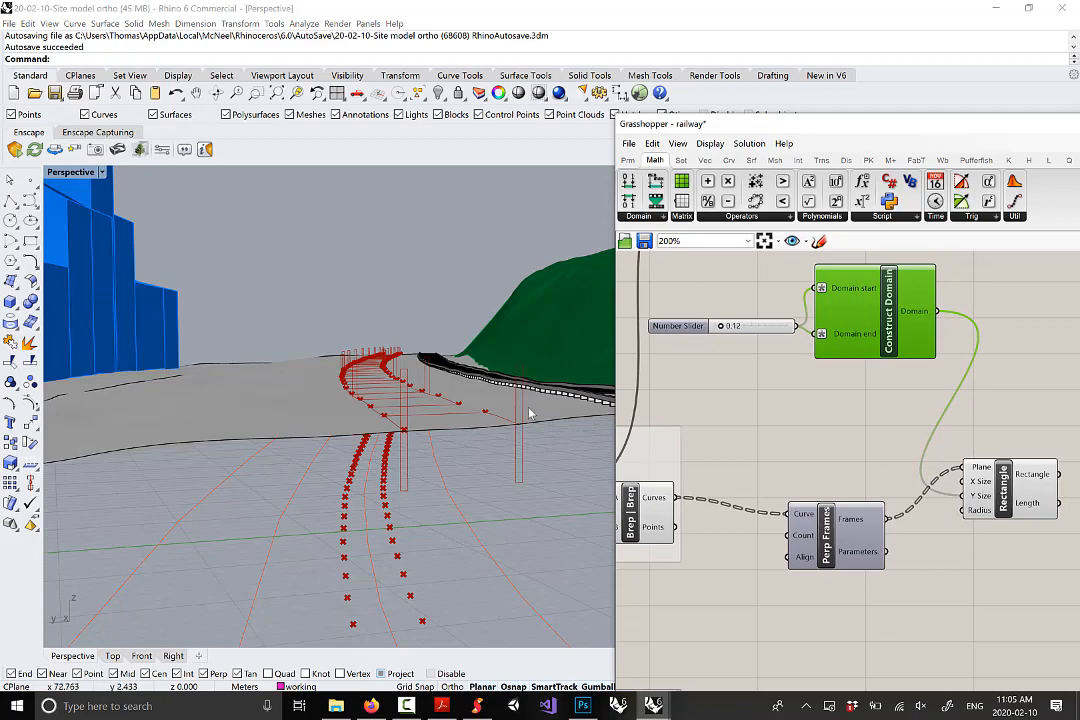
pyautogui.moveTo(475, 417); pyautogui.dragTo(472, 418, button='right')
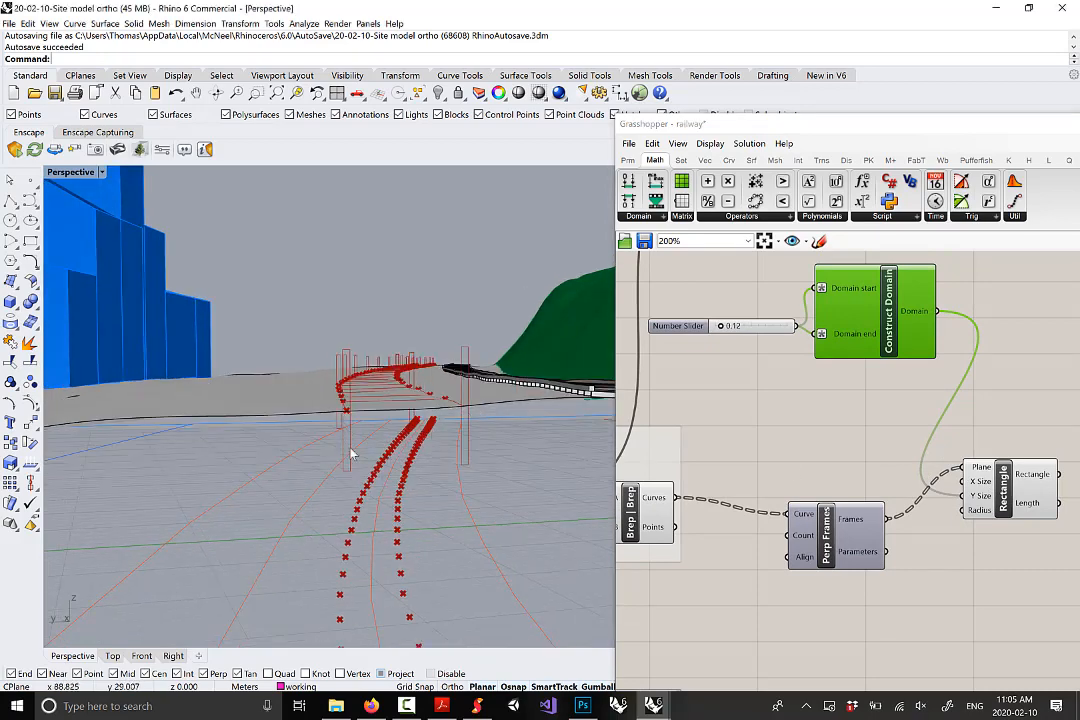
# Add a number slider ranging from 0.01 to 1.00 and connect it to the Rectangle component's X Size input
pyautogui.moveTo(428, 338); pyautogui.dragTo(366, 369, button='right')
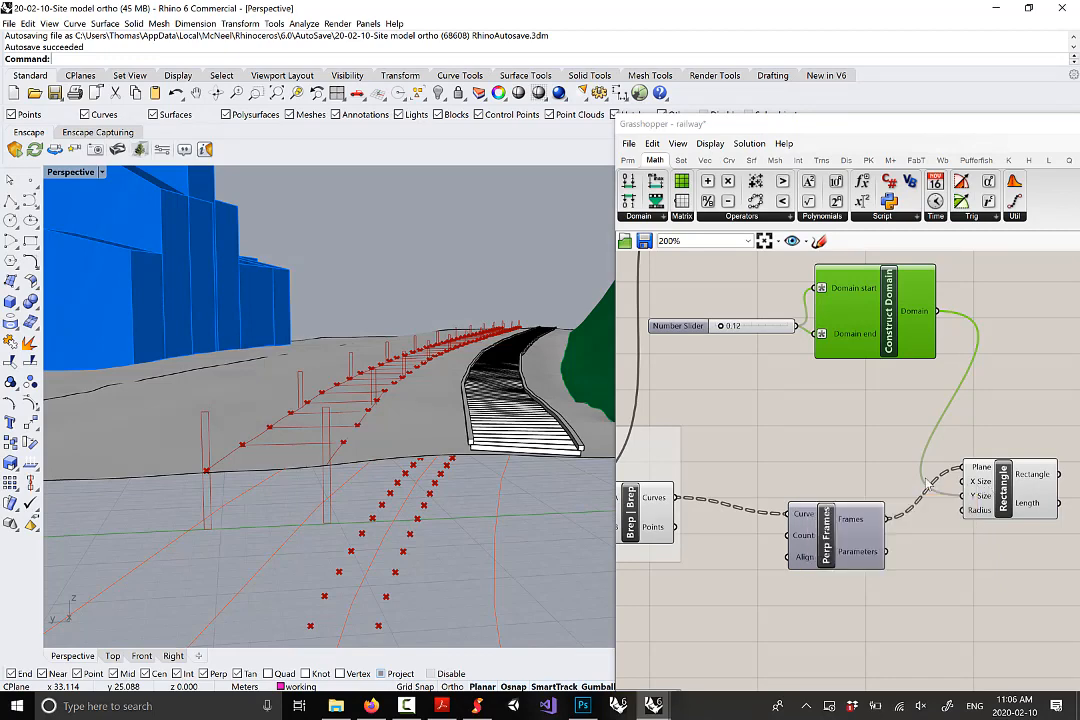
pyautogui.doubleClick(822, 415)
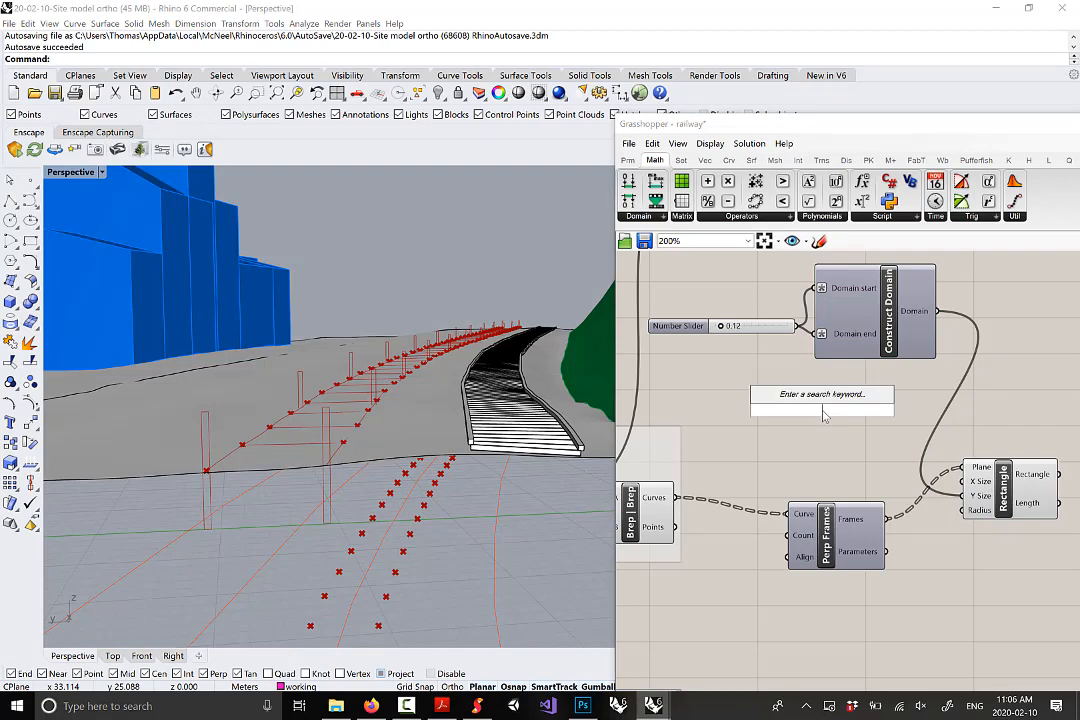
pyautogui.write('0')
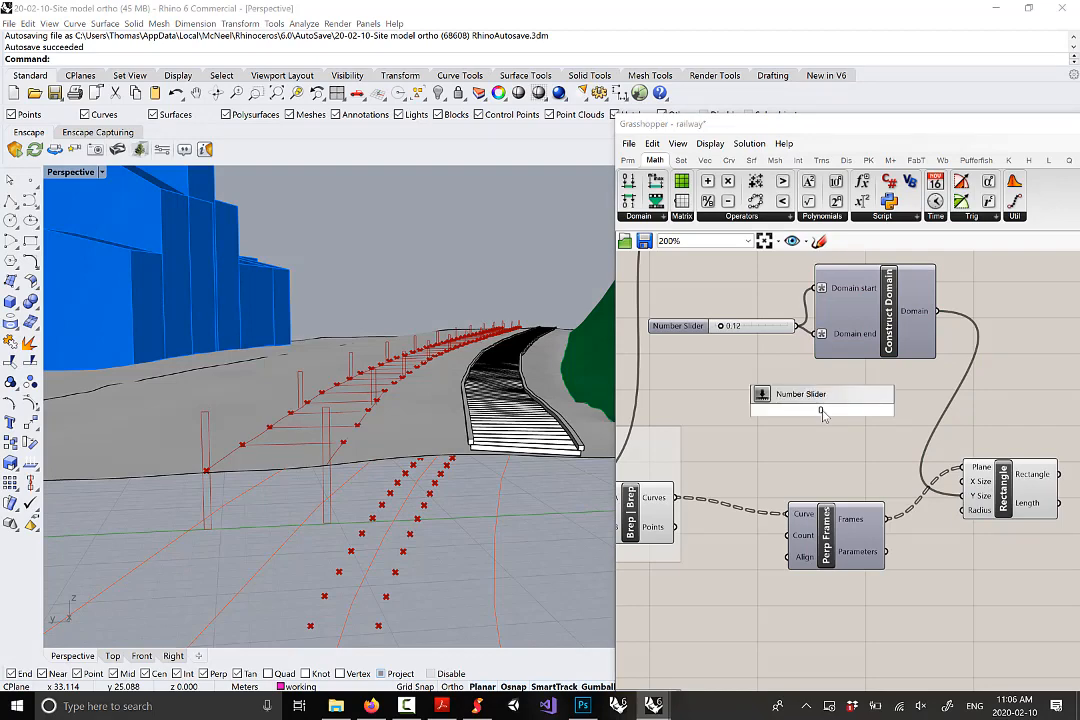
pyautogui.write('.01<1.00')
pyautogui.press('Return')
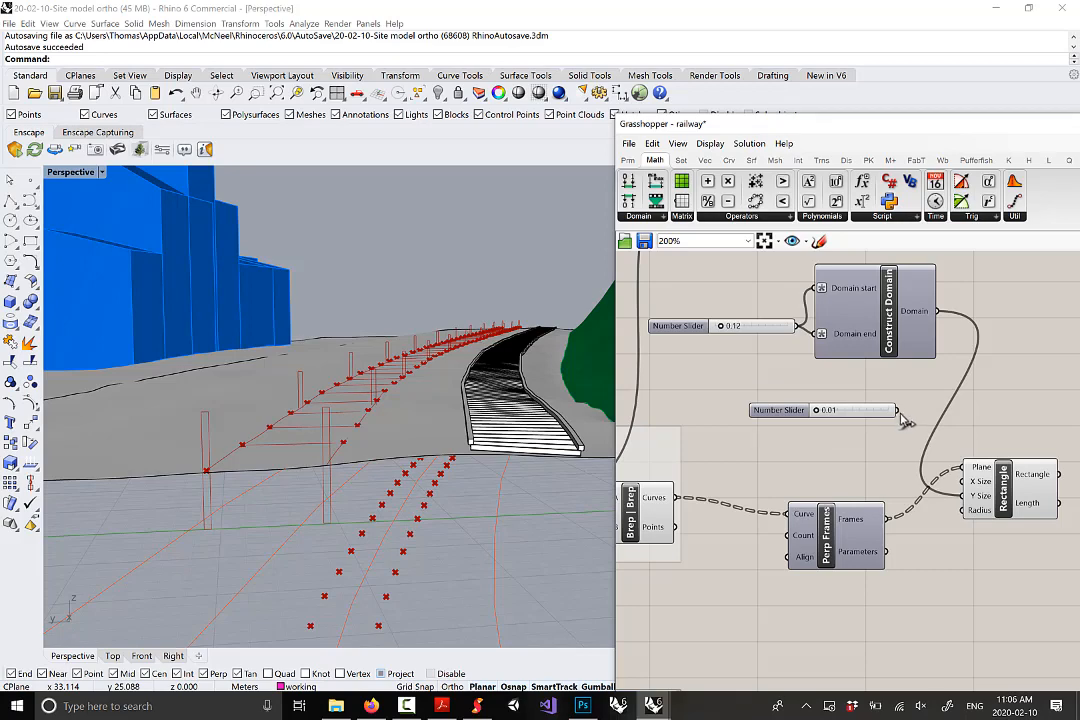
pyautogui.moveTo(897, 411); pyautogui.dragTo(970, 484)
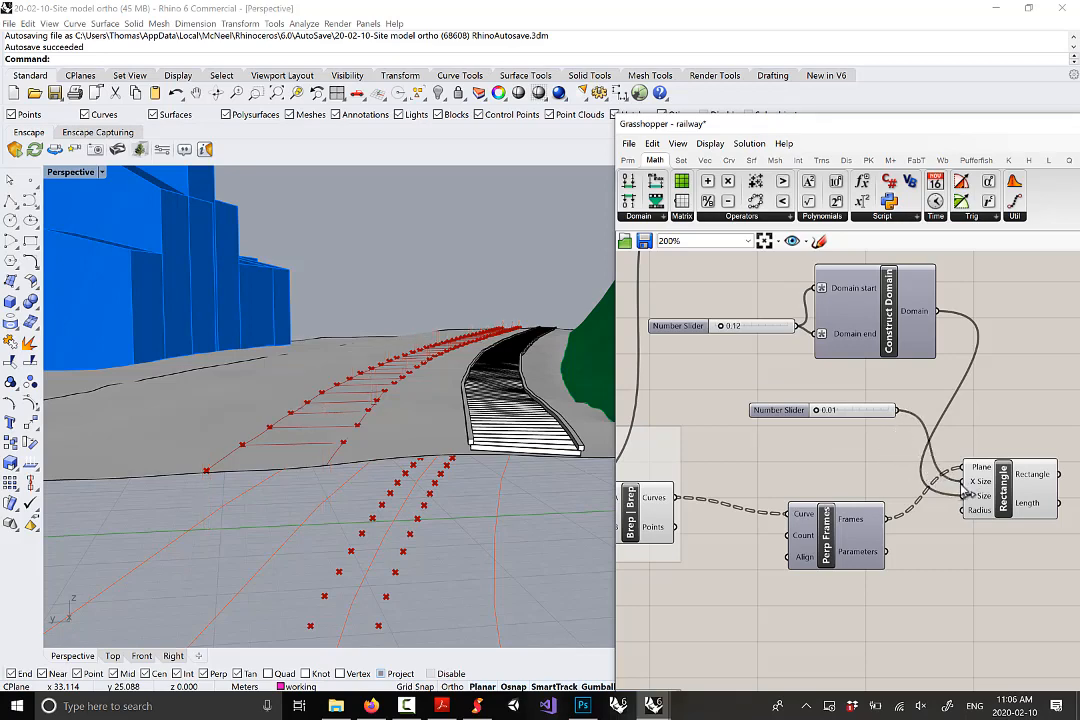
# Set the X Size slider to 1.00 and reposition the slider and the Rectangle component on the canvas
pyautogui.moveTo(818, 410); pyautogui.dragTo(888, 411)
pyautogui.moveTo(386, 434); pyautogui.dragTo(345, 405, button='right')
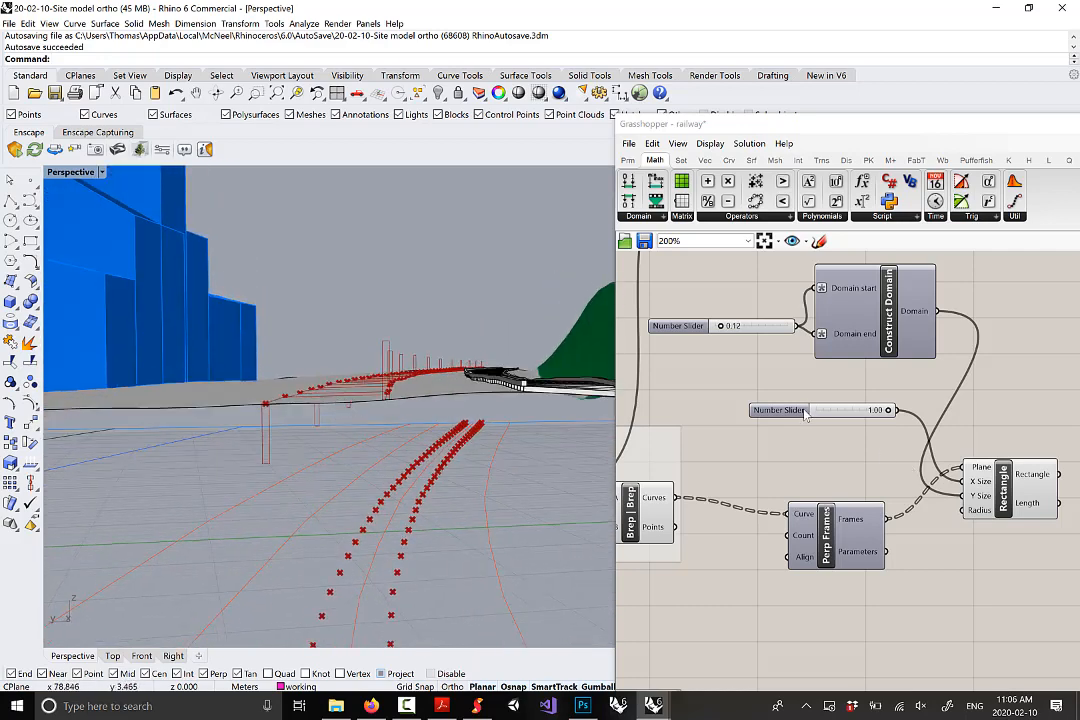
pyautogui.moveTo(805, 415); pyautogui.dragTo(778, 409)
pyautogui.moveTo(893, 444); pyautogui.dragTo(865, 427, button='right')
pyautogui.moveTo(946, 466); pyautogui.dragTo(950, 468)
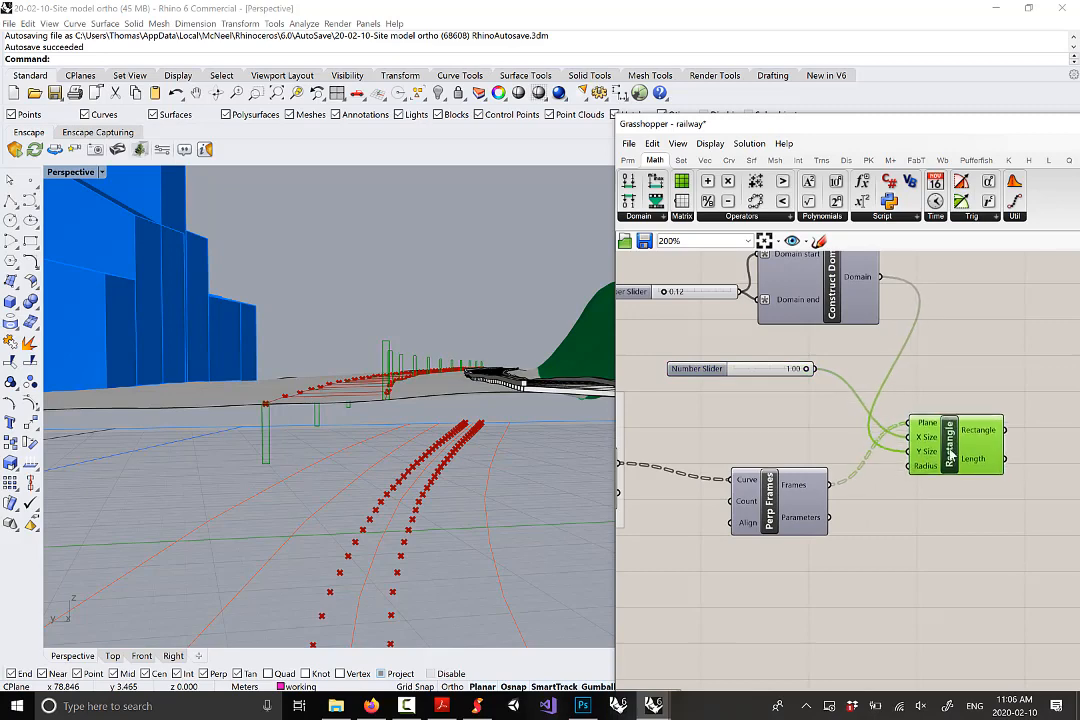
pyautogui.moveTo(469, 390); pyautogui.dragTo(500, 400, button='right')
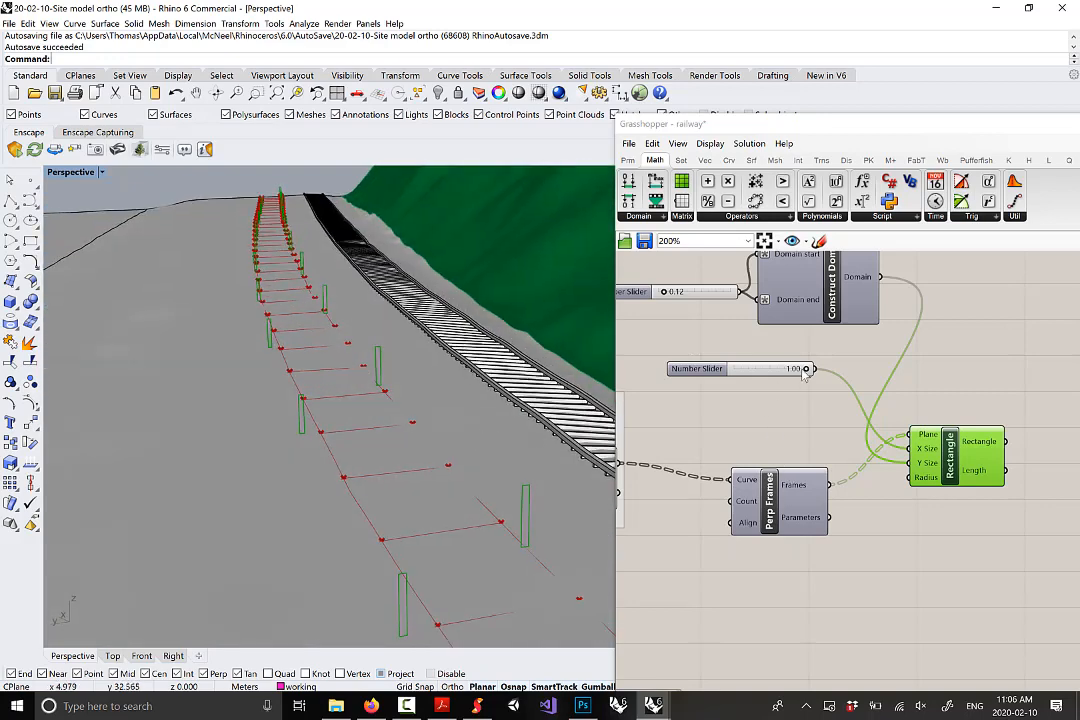
pyautogui.moveTo(809, 369)
pyautogui.mouseDown()
pyautogui.moveTo(745, 370)
pyautogui.moveTo(808, 369)
pyautogui.mouseUp()
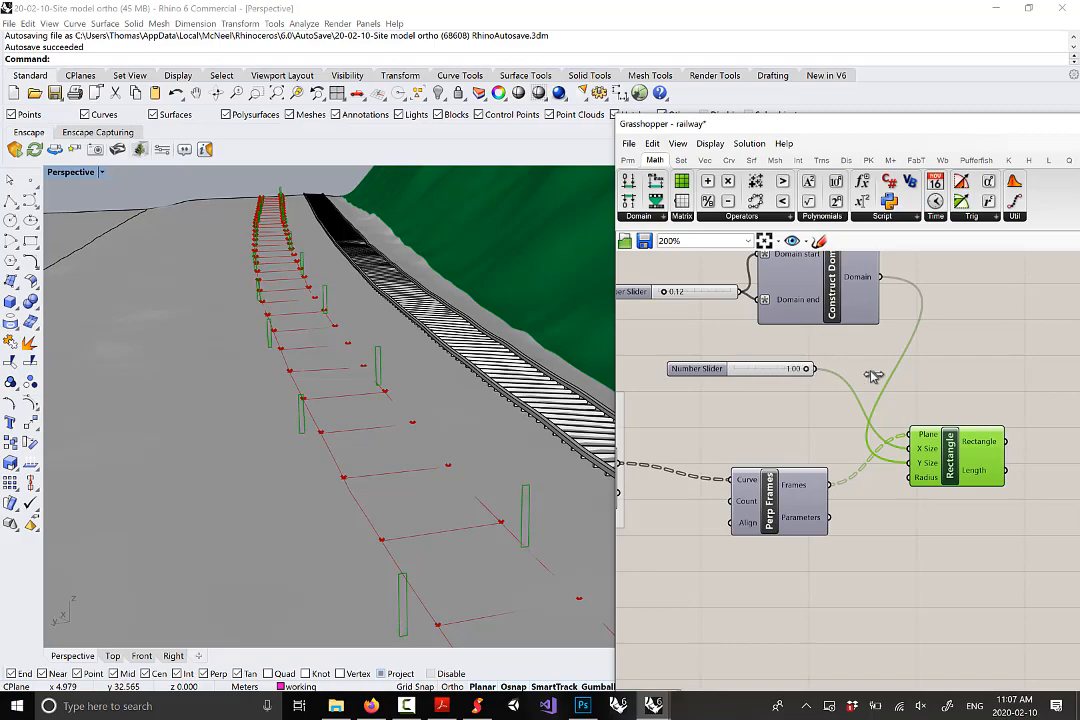
pyautogui.moveTo(390, 383); pyautogui.dragTo(414, 420, button='right')
pyautogui.scroll(-6, 428, 492)
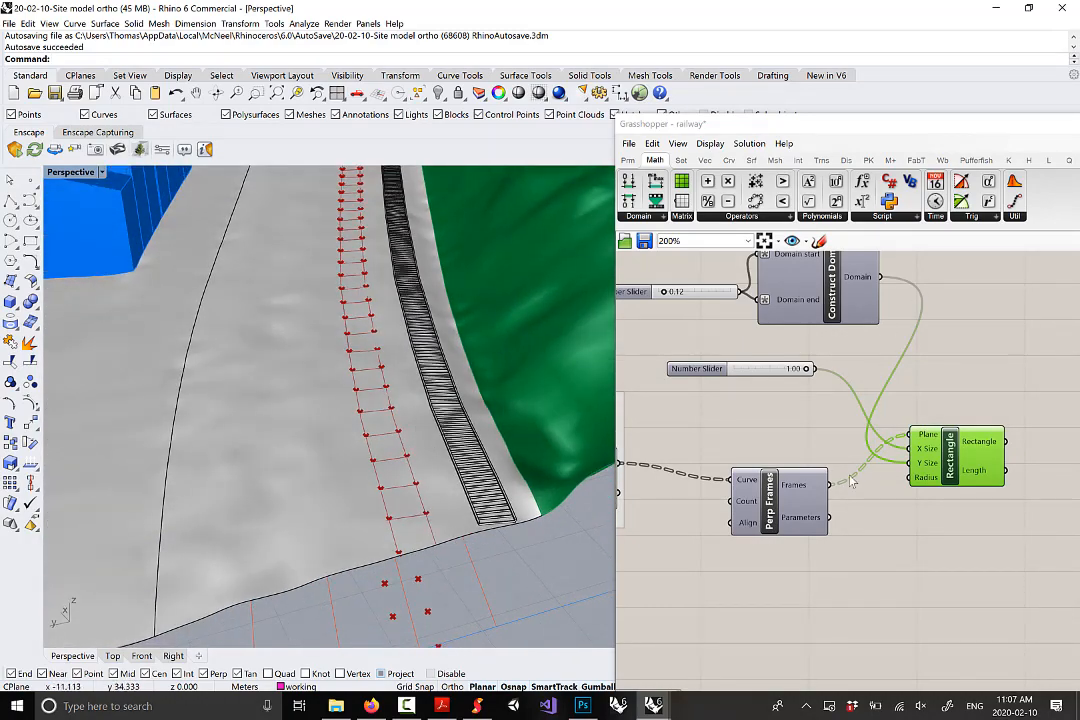
# Spread the Perp Frames, Rectangle and X Size slider components apart to free space between them
pyautogui.moveTo(787, 500); pyautogui.dragTo(777, 528)
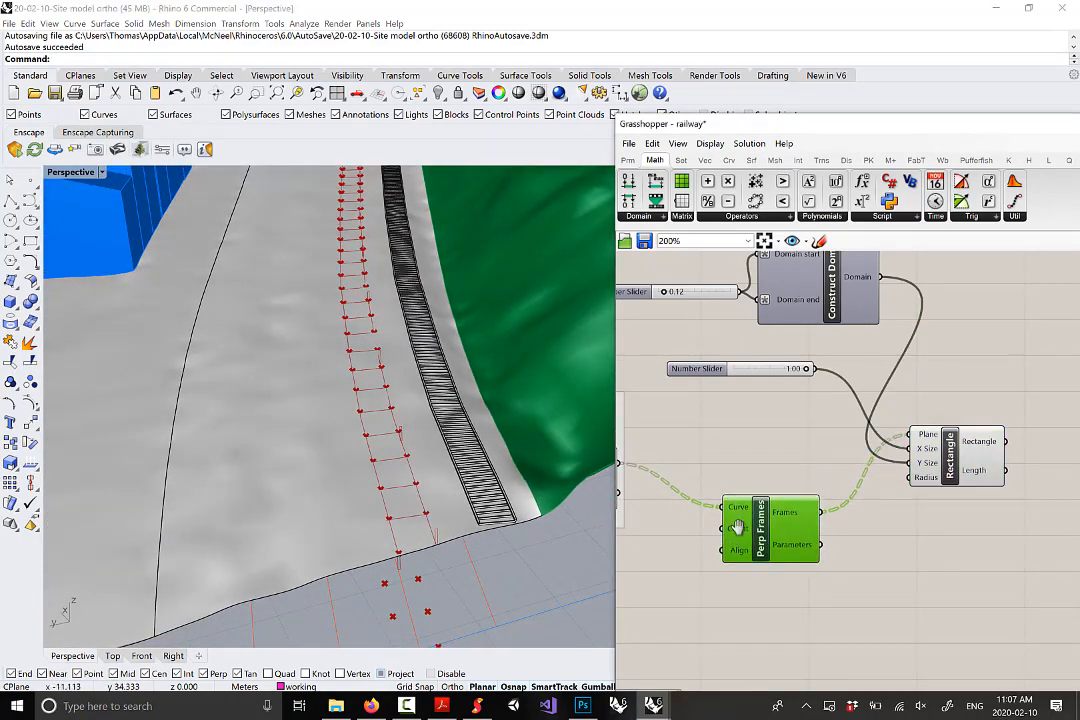
pyautogui.moveTo(725, 535); pyautogui.dragTo(843, 525, button='right')
pyautogui.moveTo(437, 444); pyautogui.dragTo(594, 424, button='right')
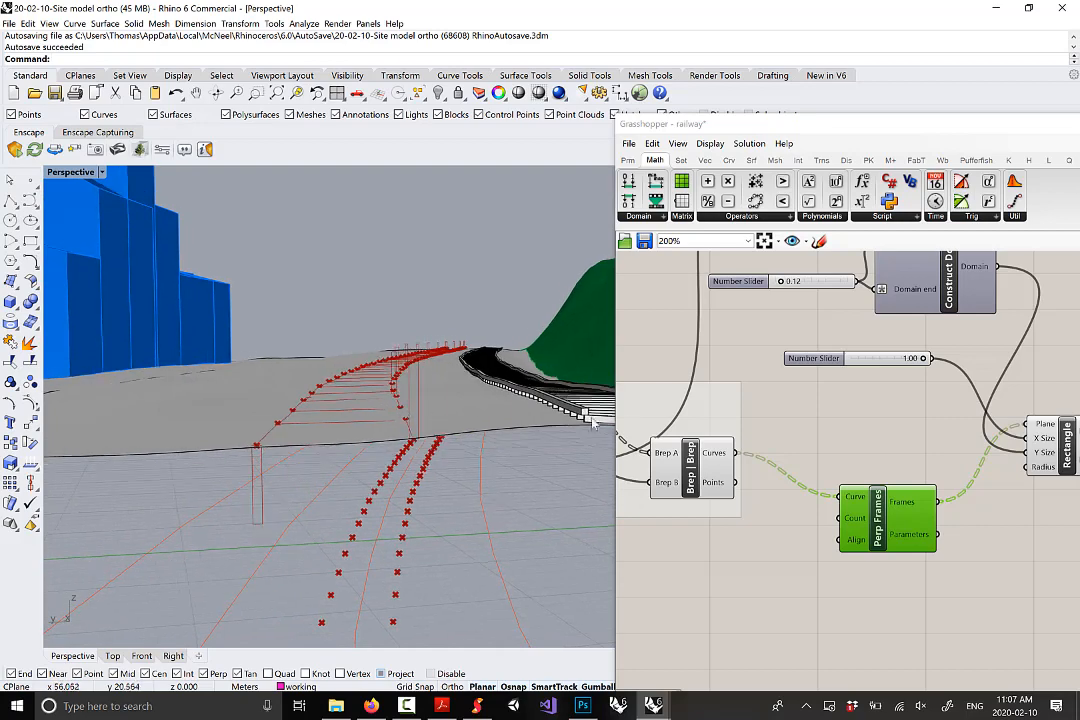
pyautogui.moveTo(800, 437); pyautogui.dragTo(680, 421, button='right')
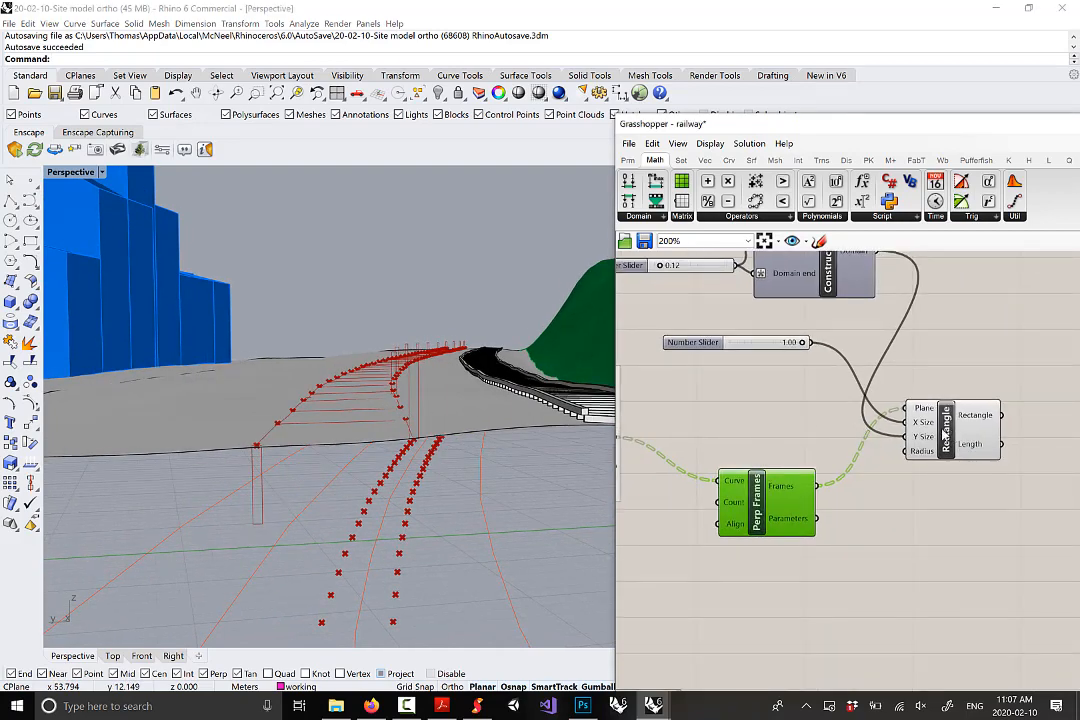
pyautogui.moveTo(579, 414); pyautogui.dragTo(410, 405, button='right')
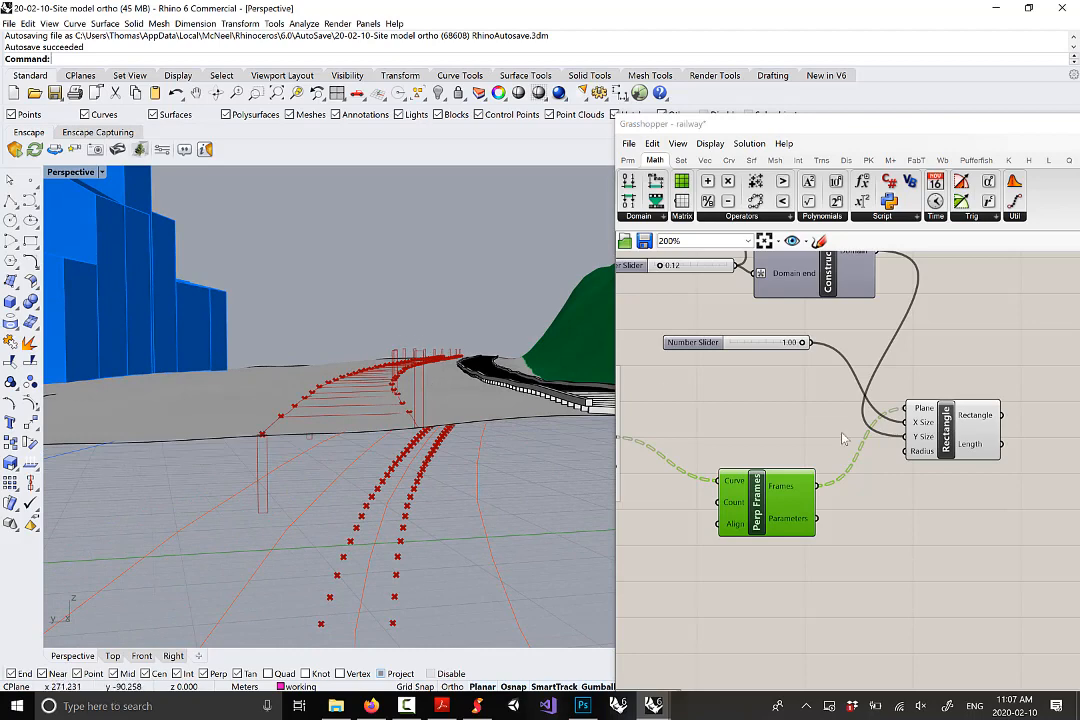
pyautogui.moveTo(955, 443); pyautogui.dragTo(973, 441)
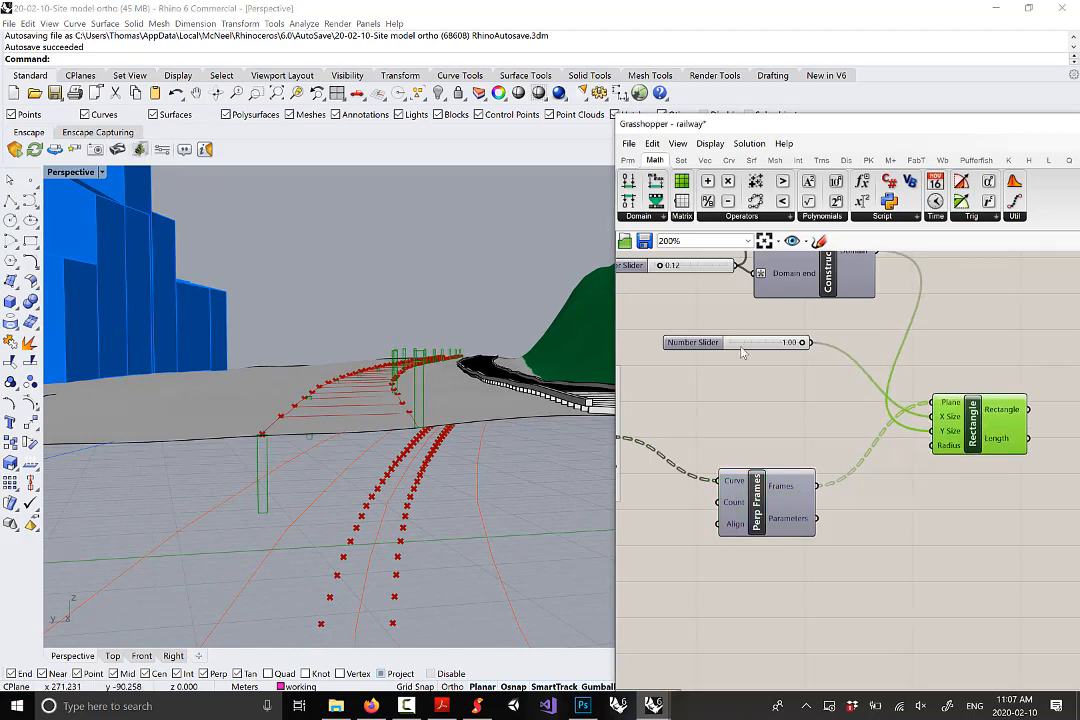
pyautogui.moveTo(741, 350); pyautogui.dragTo(717, 352)
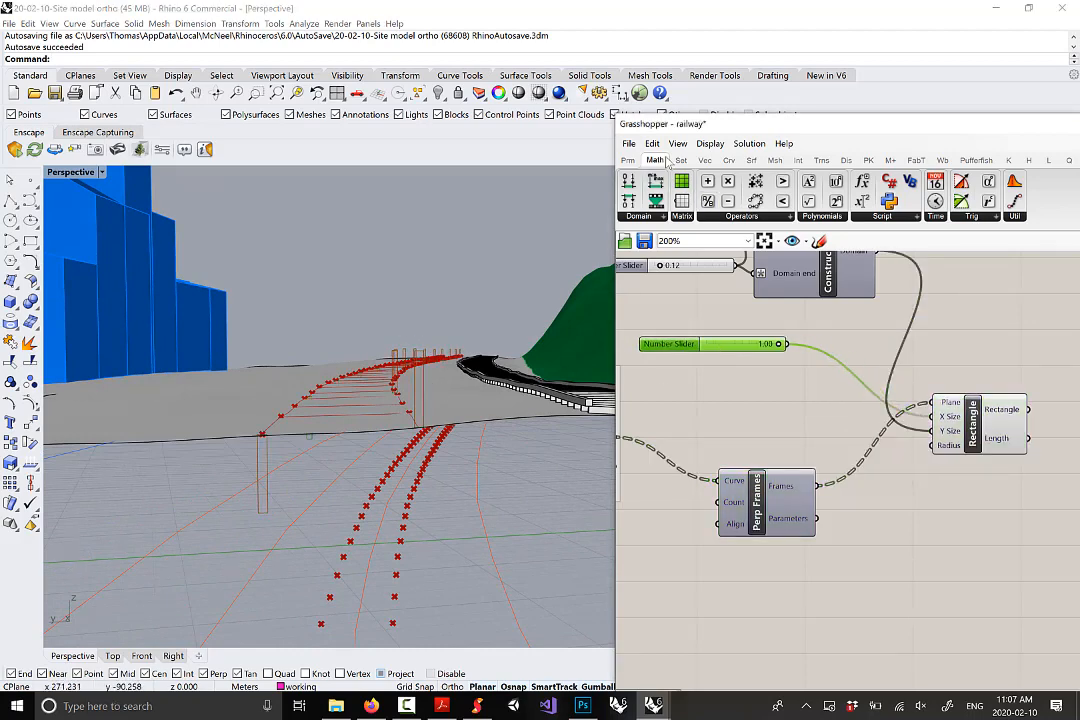
# Add a Negative component fed by the 1.00 slider and connect its result as a second source of the Rectangle's X Size
pyautogui.click(744, 218)
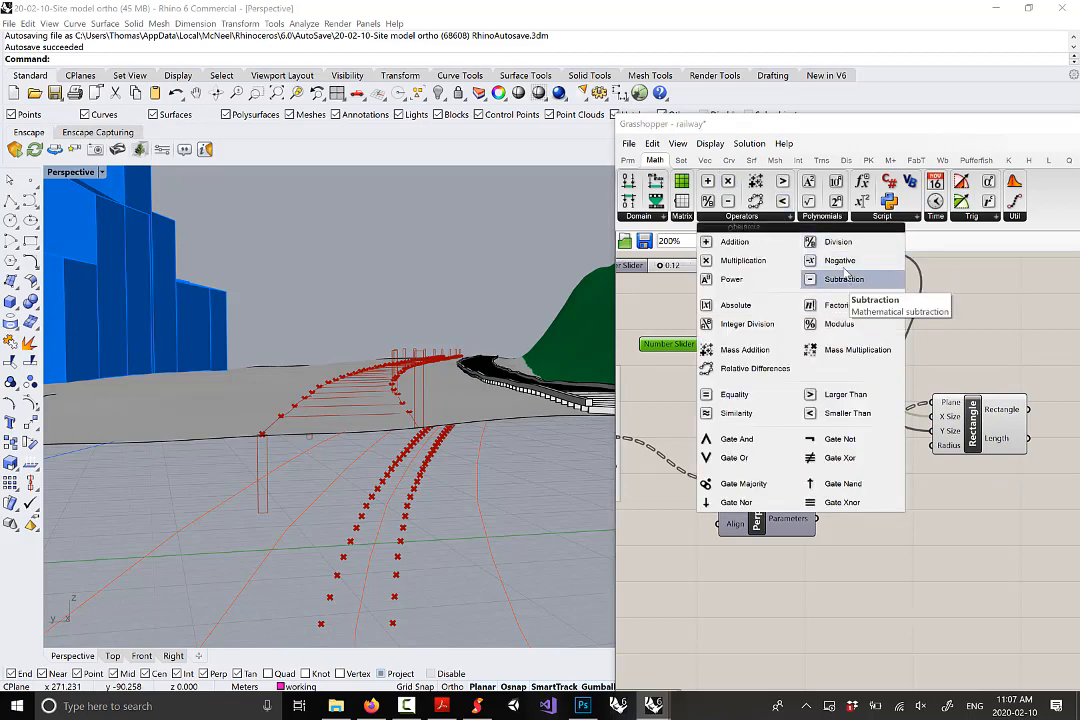
pyautogui.moveTo(843, 270); pyautogui.dragTo(805, 412)
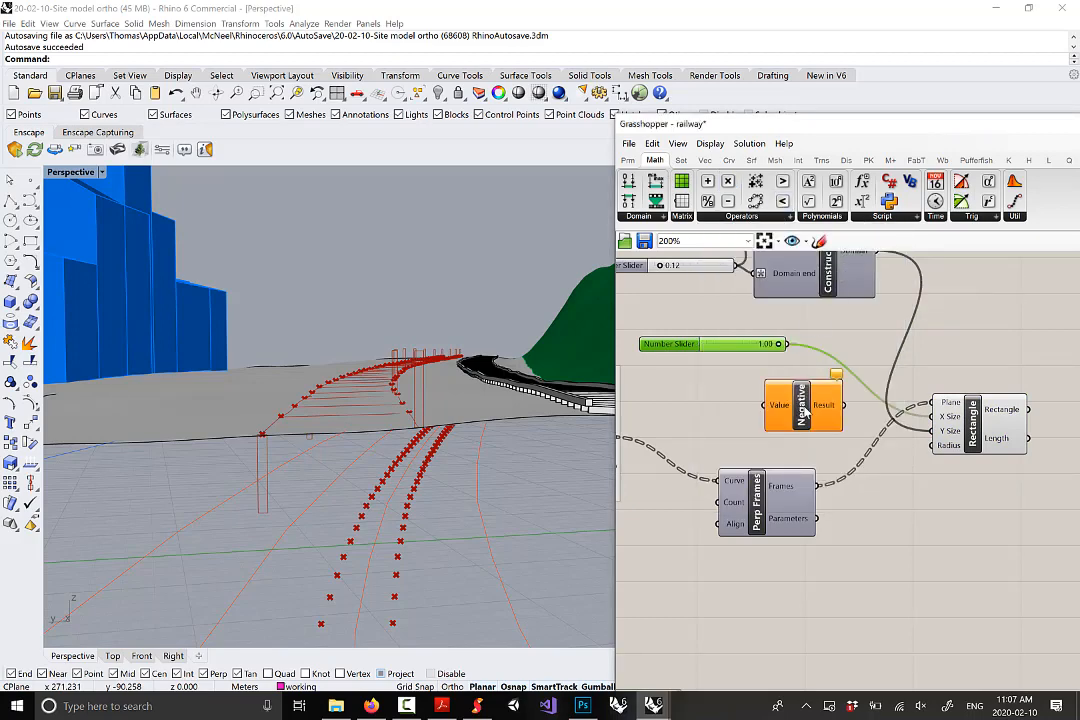
pyautogui.moveTo(788, 344); pyautogui.dragTo(766, 405)
pyautogui.click(830, 410)
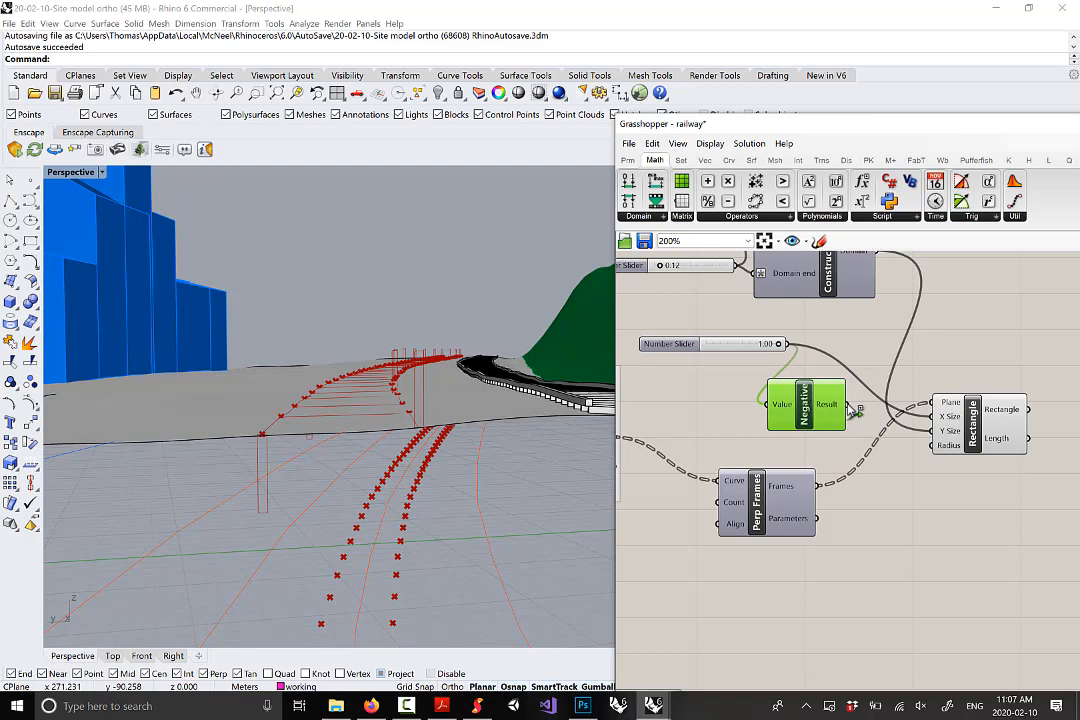
pyautogui.moveTo(850, 408); pyautogui.dragTo(990, 427)
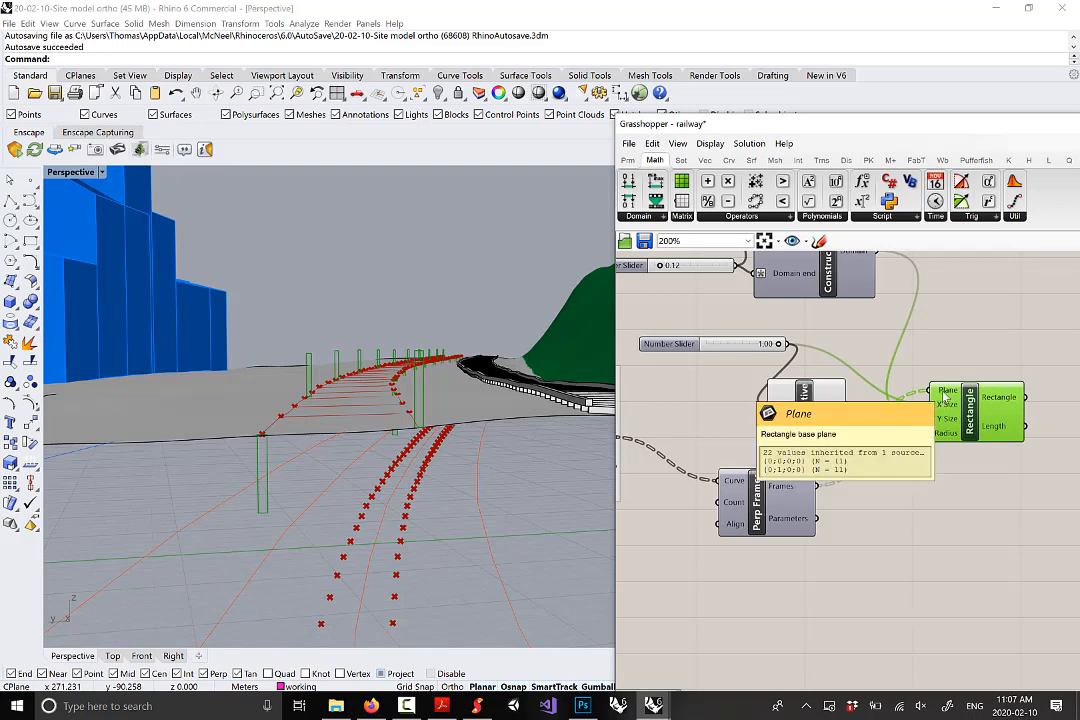
# Graft the Rectangle component's X Size input
pyautogui.rightClick(945, 397)
pyautogui.click(937, 502)
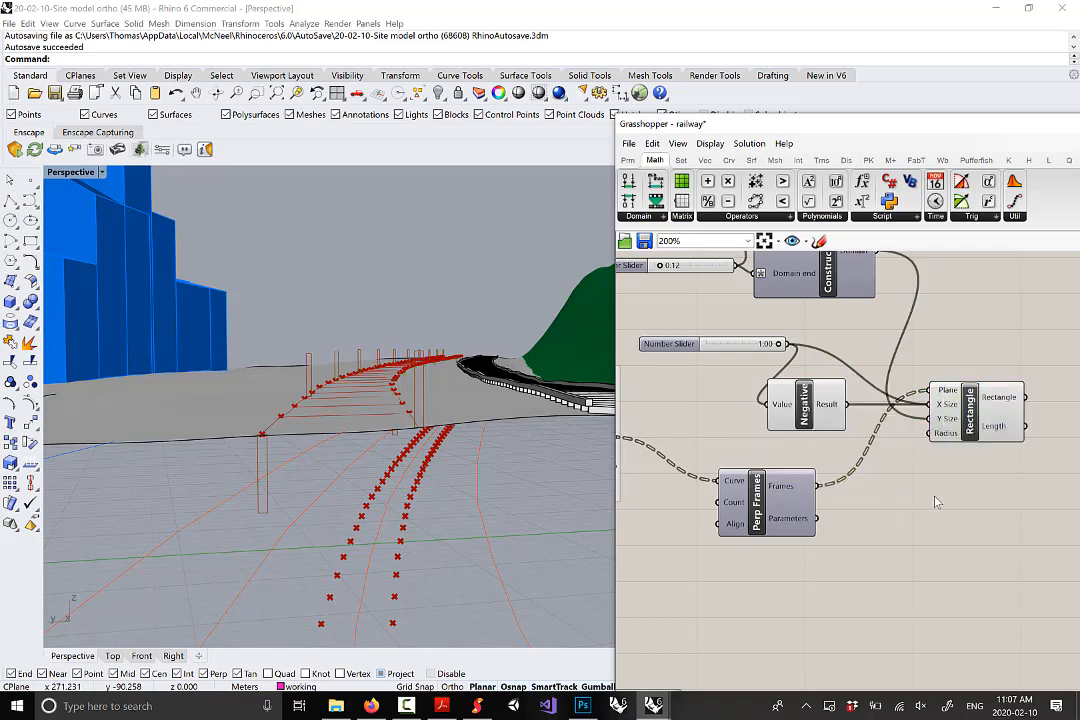
pyautogui.moveTo(937, 502); pyautogui.dragTo(913, 505, button='right')
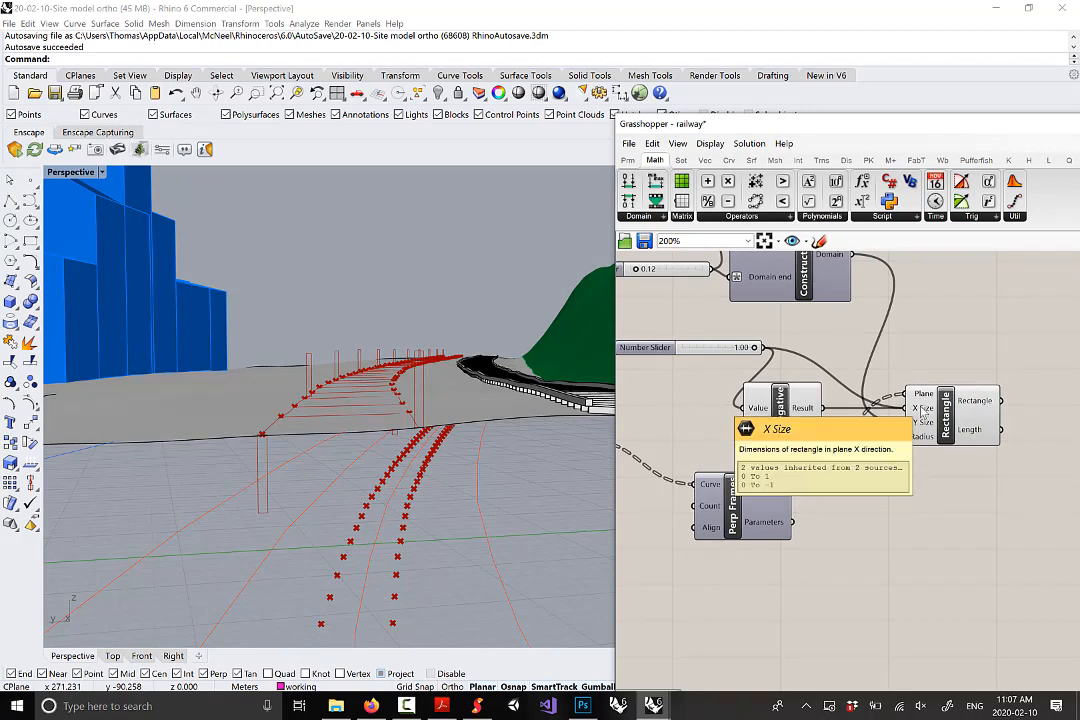
pyautogui.rightClick(920, 409)
pyautogui.click(950, 499)
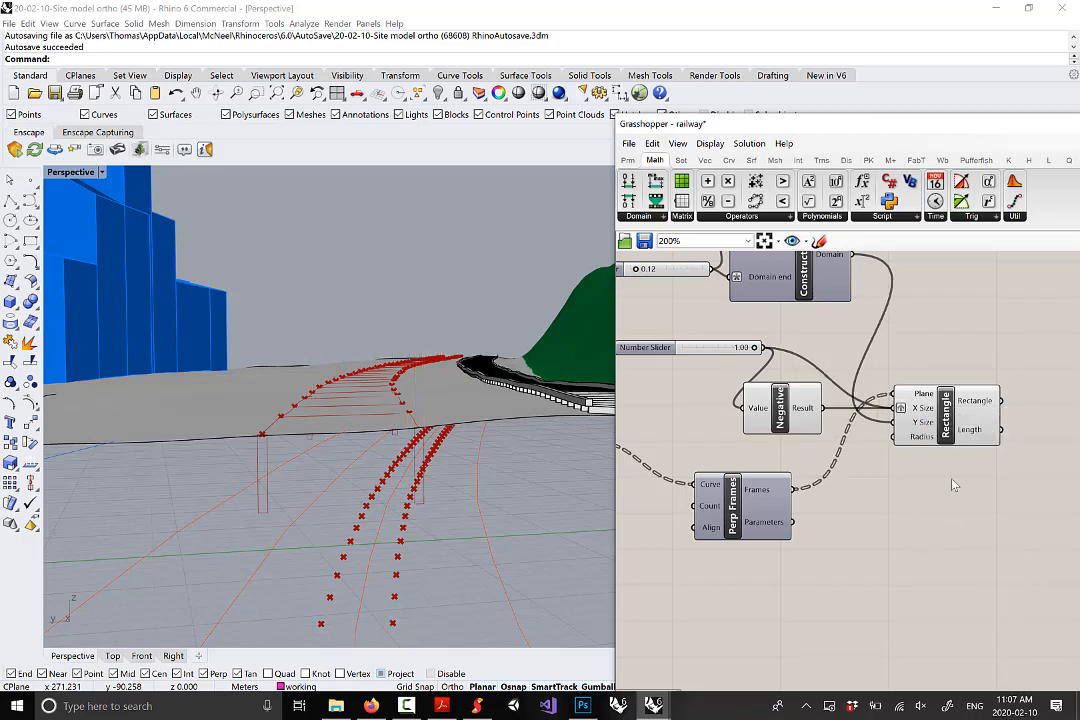
# Examine the rectangles along both rails from several angles, along with the data structure of the X Size input
pyautogui.scroll(3, 447, 460)
pyautogui.moveTo(447, 460)
pyautogui.mouseDown(button='right')
pyautogui.moveTo(431, 470)
pyautogui.moveTo(441, 471)
pyautogui.mouseUp(button='right')
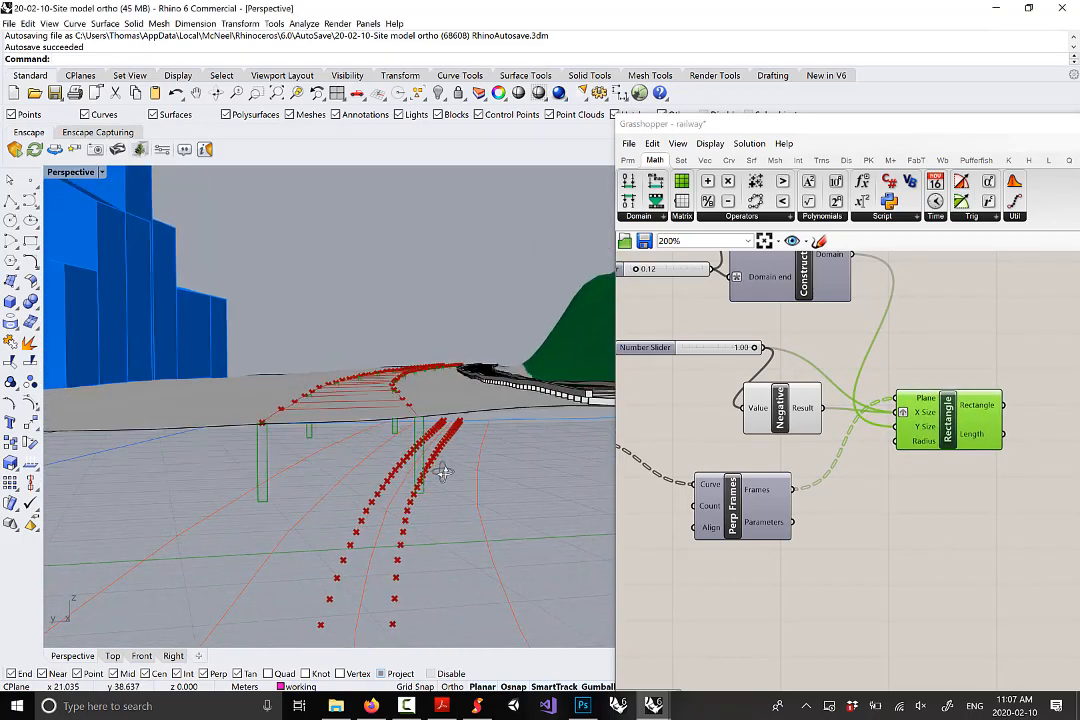
pyautogui.moveTo(405, 398); pyautogui.dragTo(394, 430, button='right')
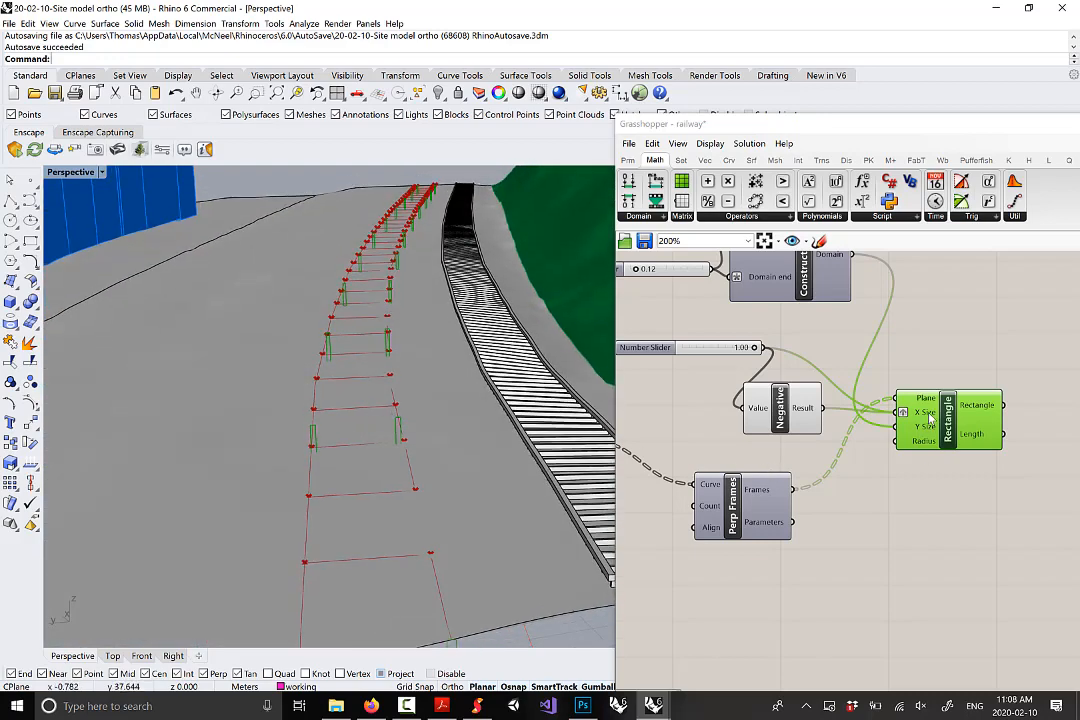
pyautogui.moveTo(929, 420)
pyautogui.moveTo(410, 400); pyautogui.dragTo(346, 332, button='right')
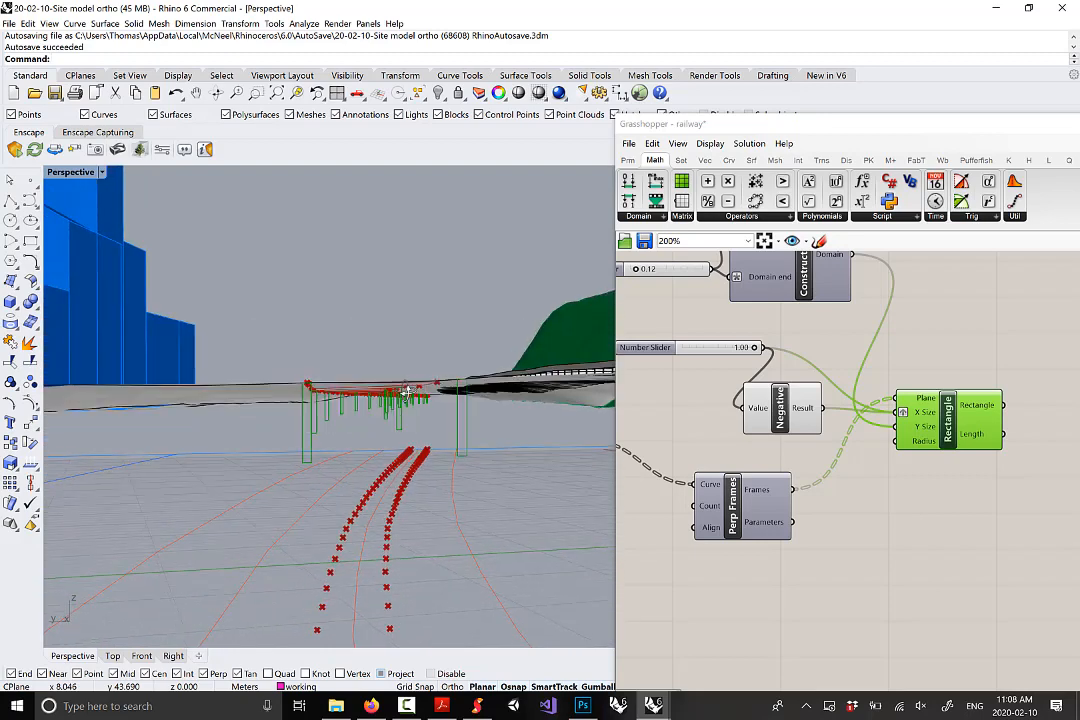
pyautogui.scroll(1, 928, 420)
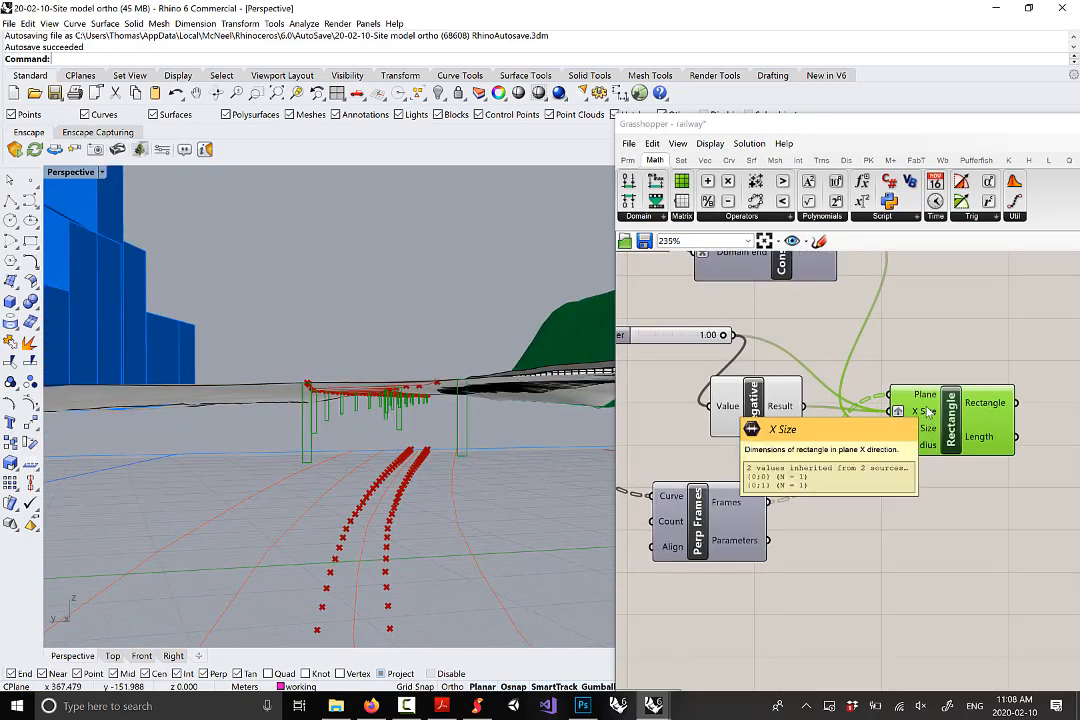
pyautogui.scroll(1, 928, 412)
pyautogui.scroll(5, 441, 430)
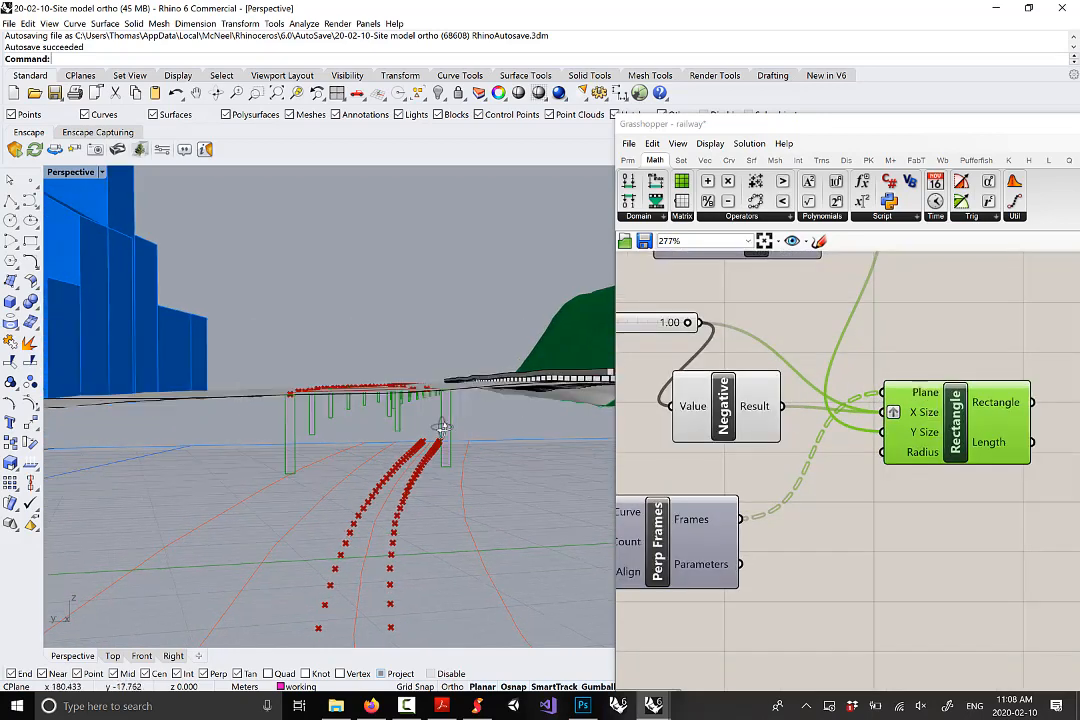
pyautogui.moveTo(447, 422); pyautogui.dragTo(415, 426, button='right')
pyautogui.moveTo(352, 335); pyautogui.dragTo(356, 404, button='right')
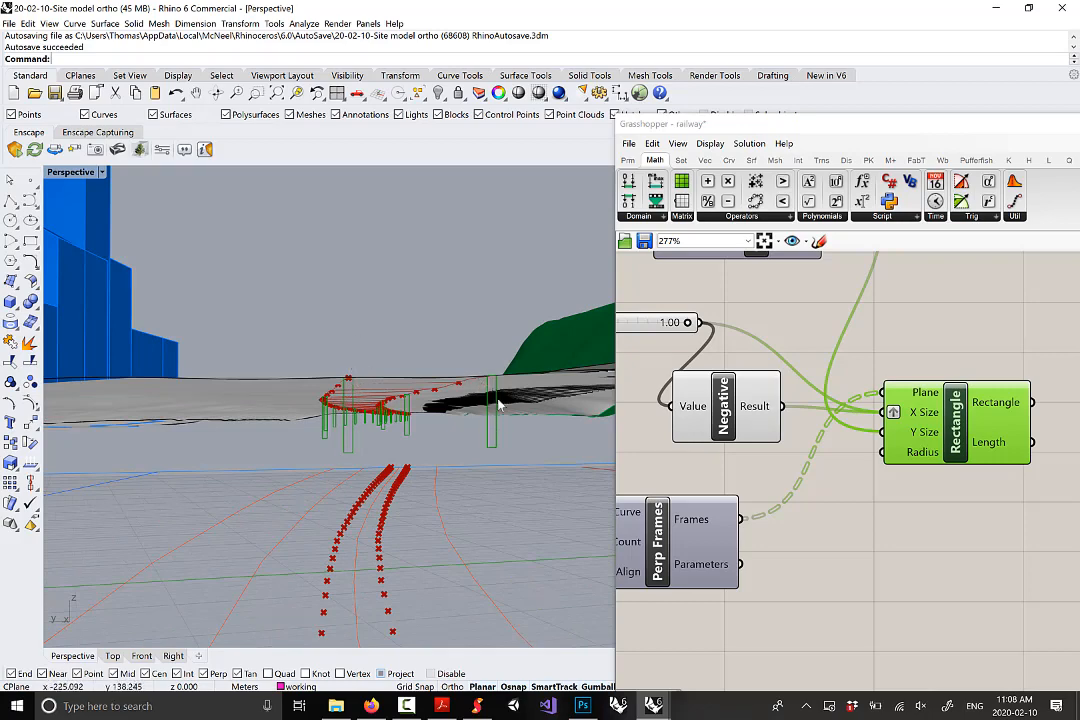
# Simplify the data trees of the Rectangle component's Plane and X Size inputs
pyautogui.scroll(2, 950, 400)
pyautogui.moveTo(950, 400); pyautogui.dragTo(949, 395)
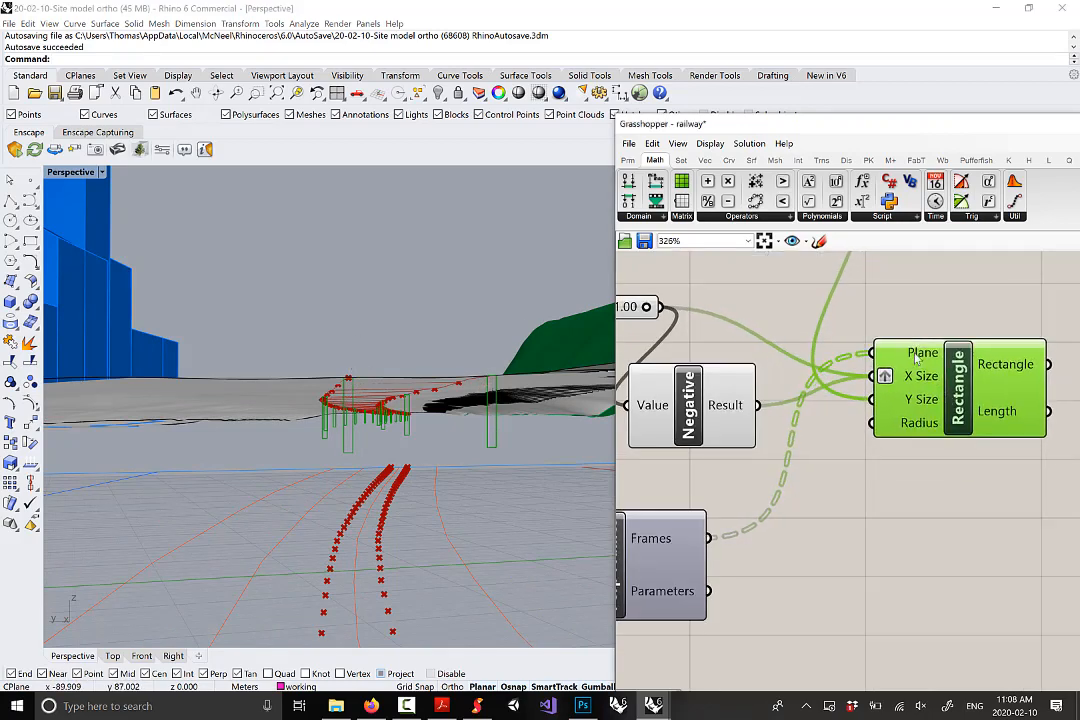
pyautogui.moveTo(915, 358)
pyautogui.rightClick(885, 355)
pyautogui.click(905, 470)
pyautogui.moveTo(903, 358)
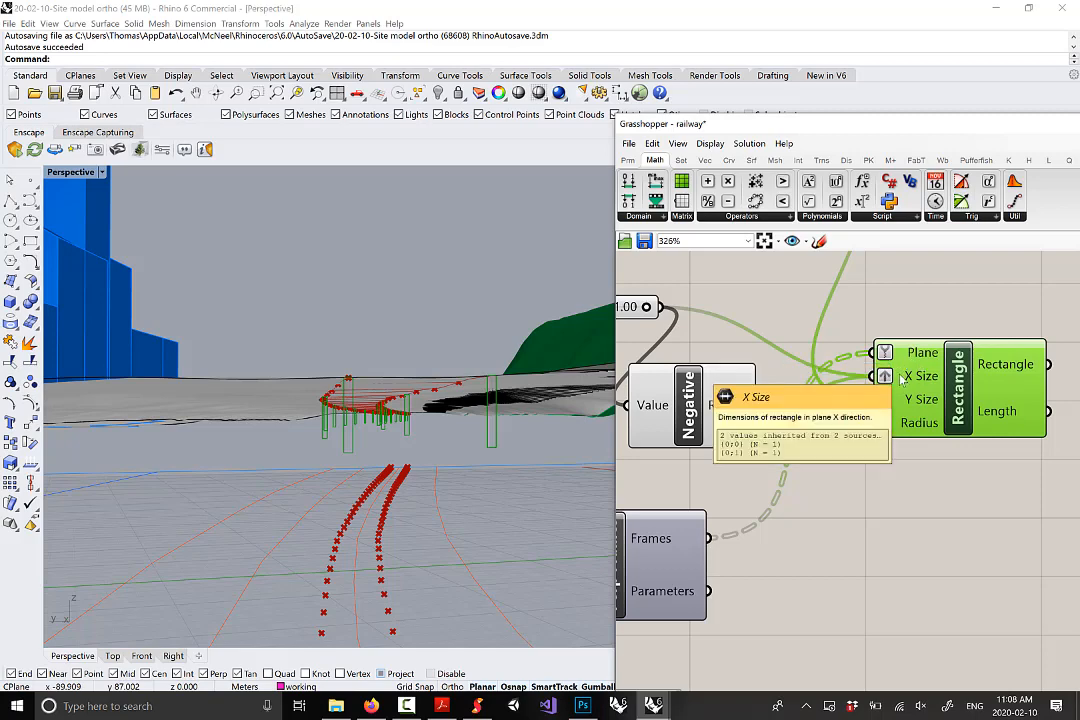
pyautogui.rightClick(902, 378)
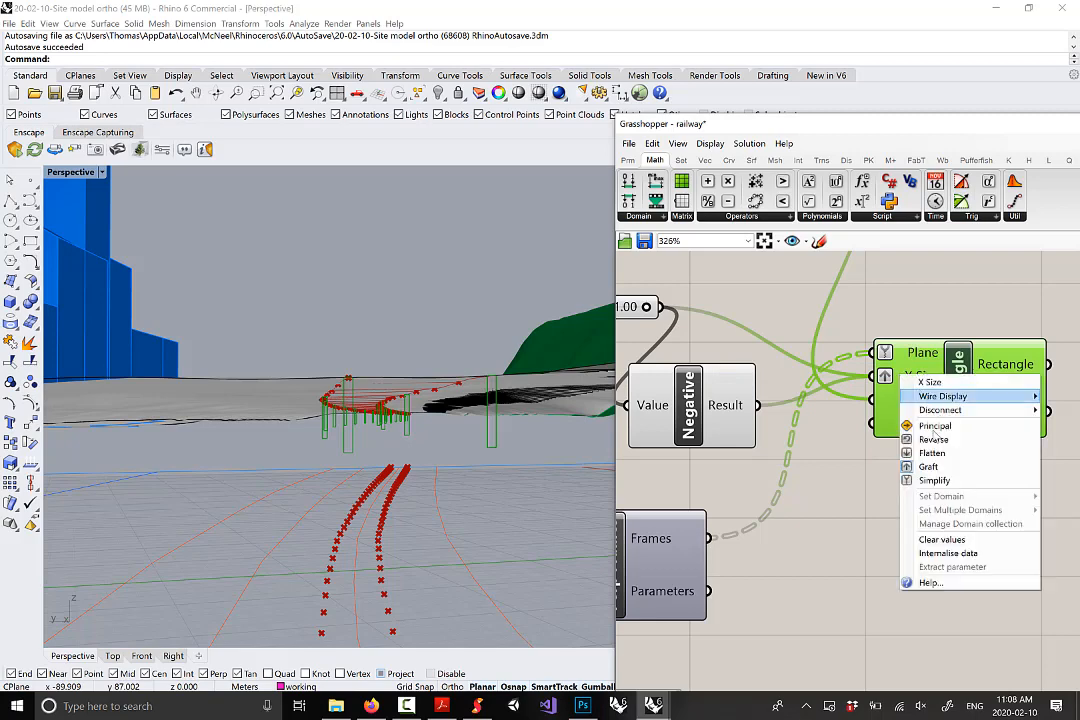
pyautogui.click(915, 479)
pyautogui.moveTo(902, 378)
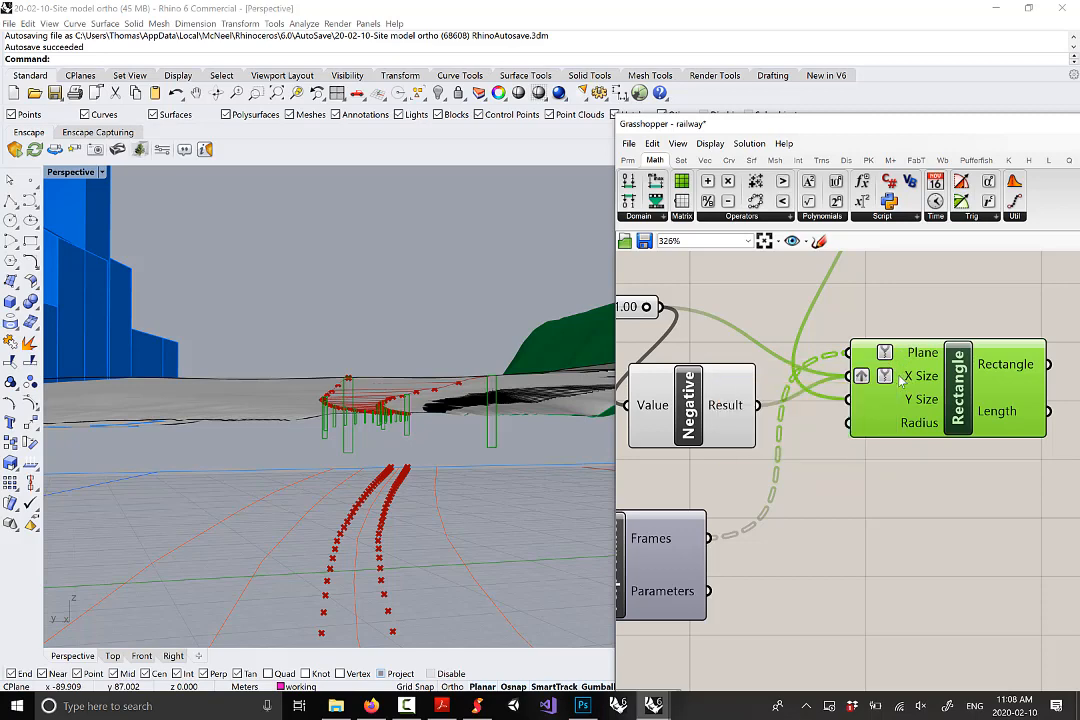
pyautogui.moveTo(957, 372); pyautogui.dragTo(963, 386, button='right')
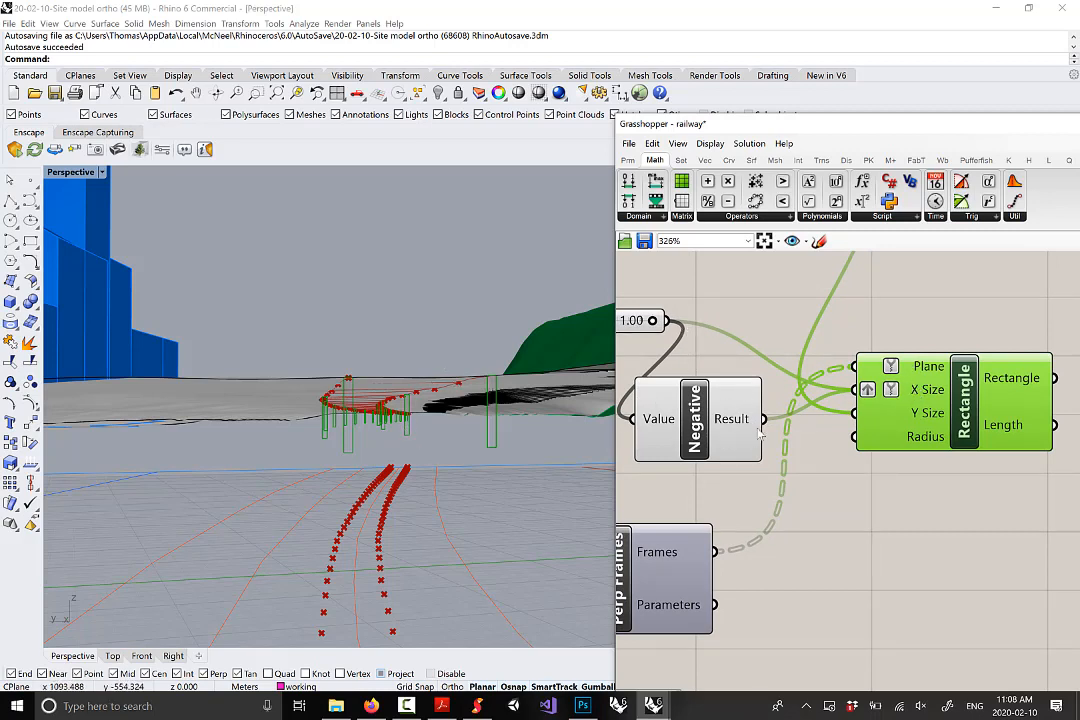
pyautogui.moveTo(556, 385); pyautogui.dragTo(410, 405, button='right')
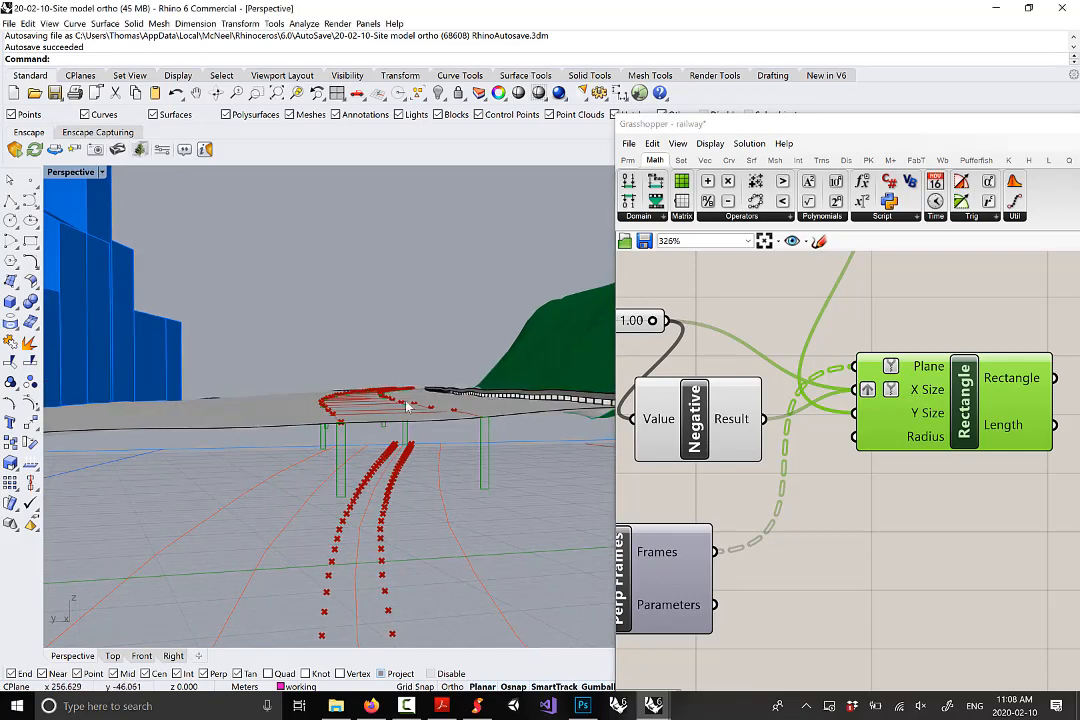
# Examine the orientation of the rectangles along both rails and the data options of the Rectangle component's X Size input
pyautogui.moveTo(491, 430); pyautogui.dragTo(456, 421, button='right')
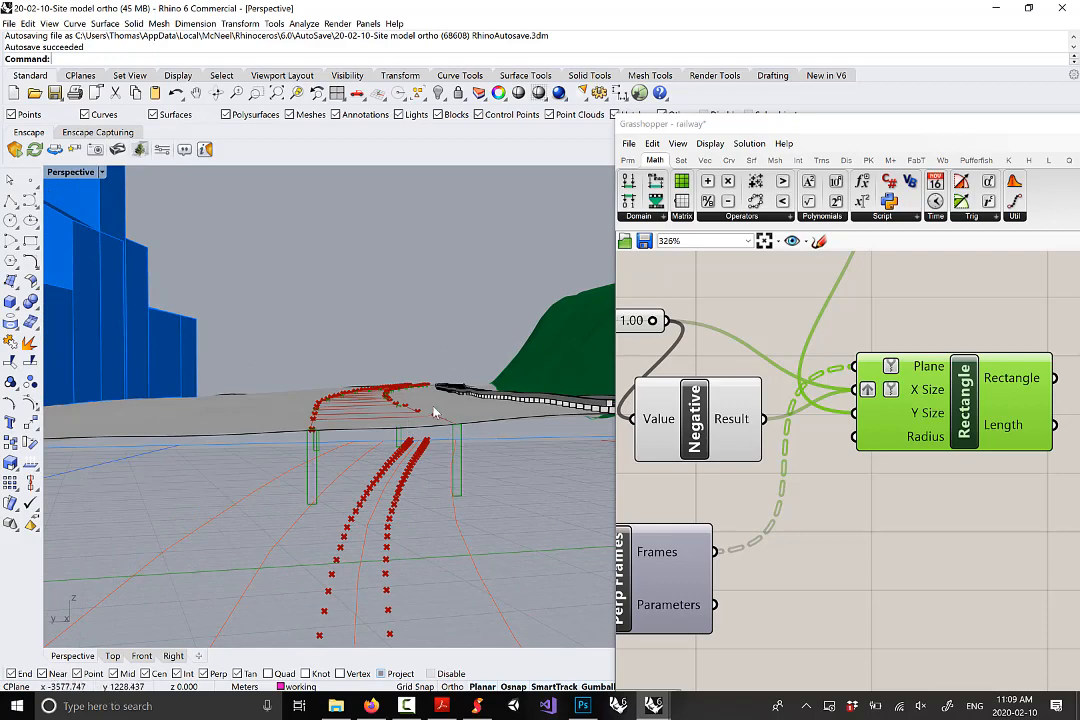
pyautogui.moveTo(439, 429); pyautogui.dragTo(441, 426, button='right')
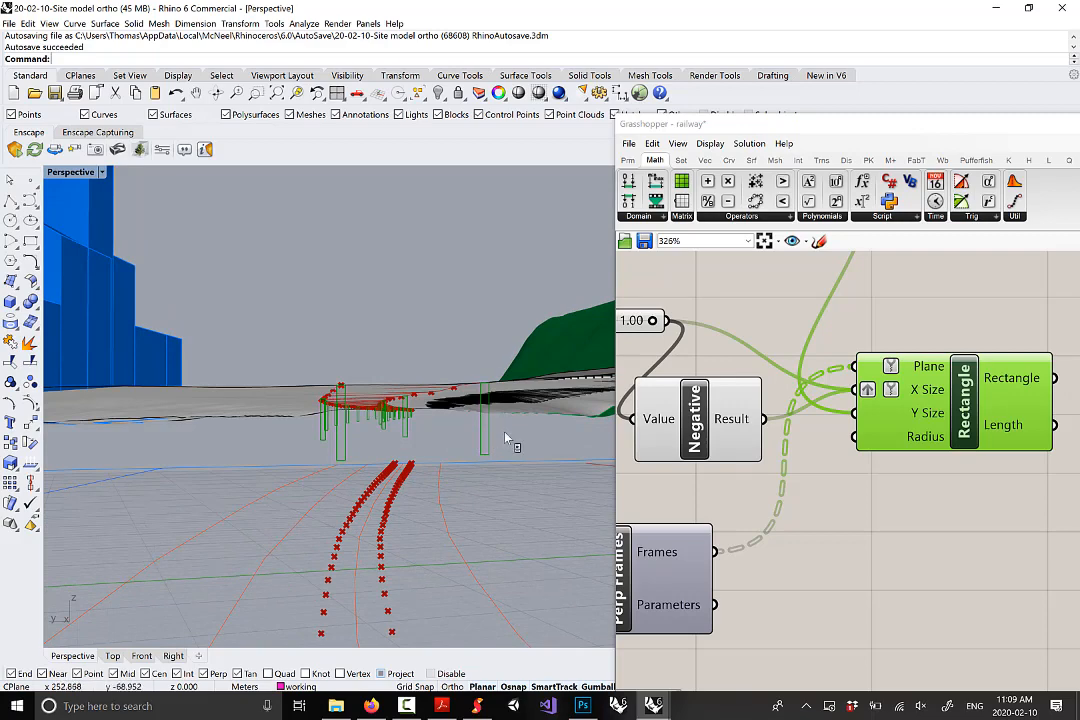
pyautogui.moveTo(505, 437); pyautogui.dragTo(514, 440, button='right')
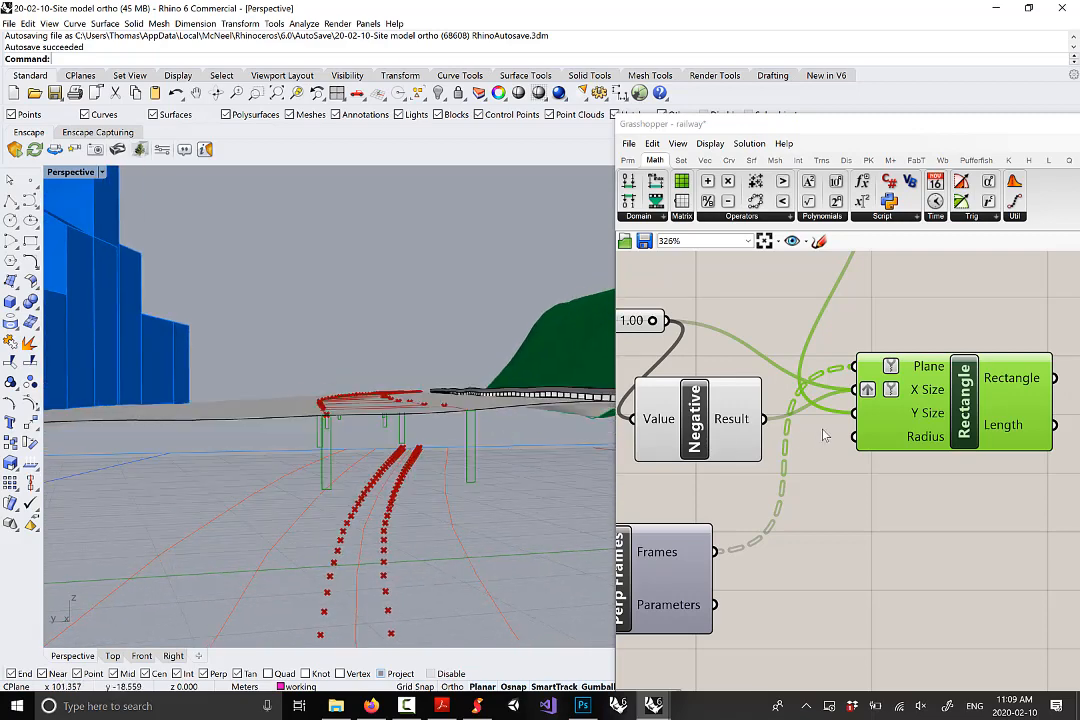
pyautogui.moveTo(926, 428); pyautogui.dragTo(925, 385)
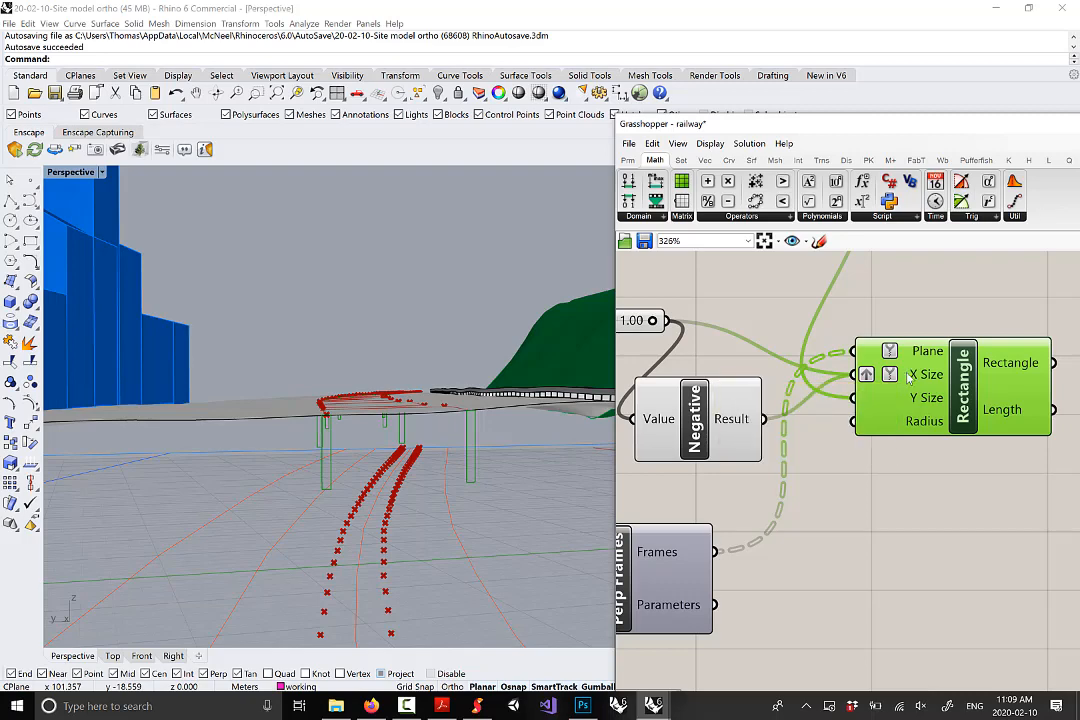
pyautogui.moveTo(700, 440); pyautogui.dragTo(713, 431)
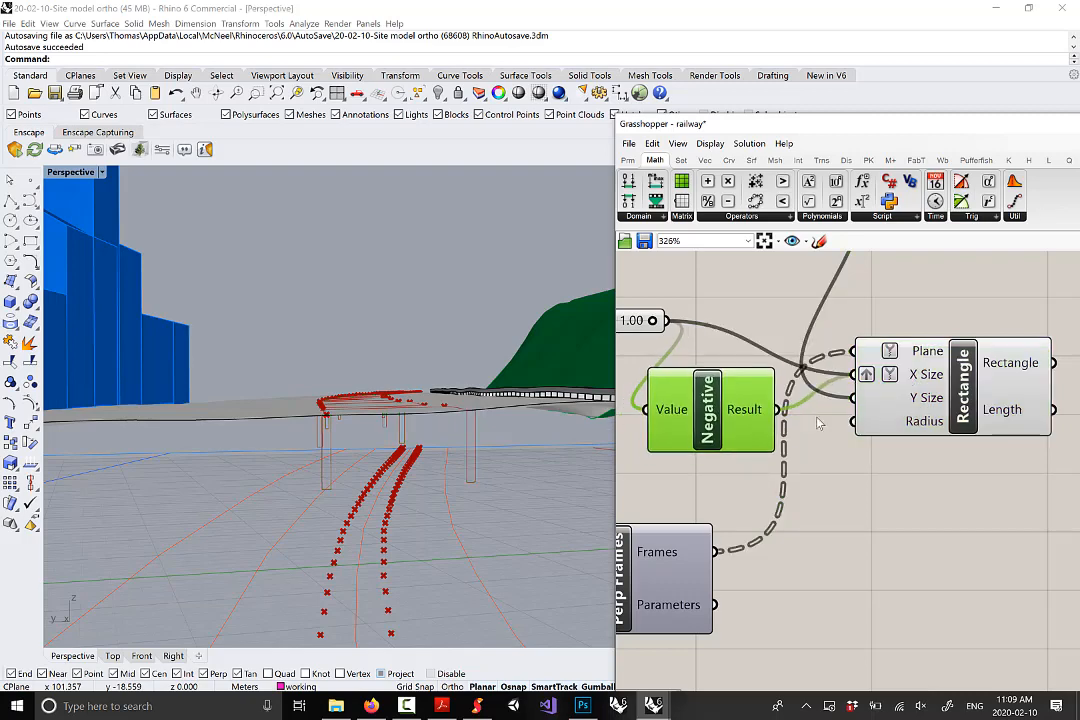
pyautogui.click(940, 395)
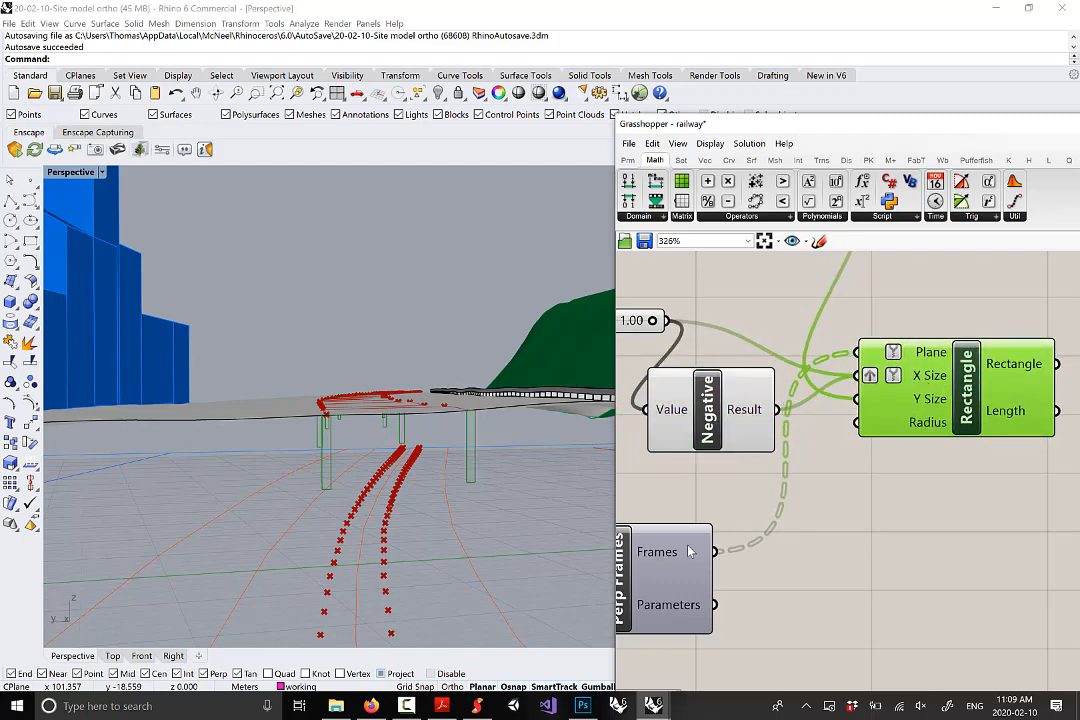
pyautogui.rightClick(907, 375)
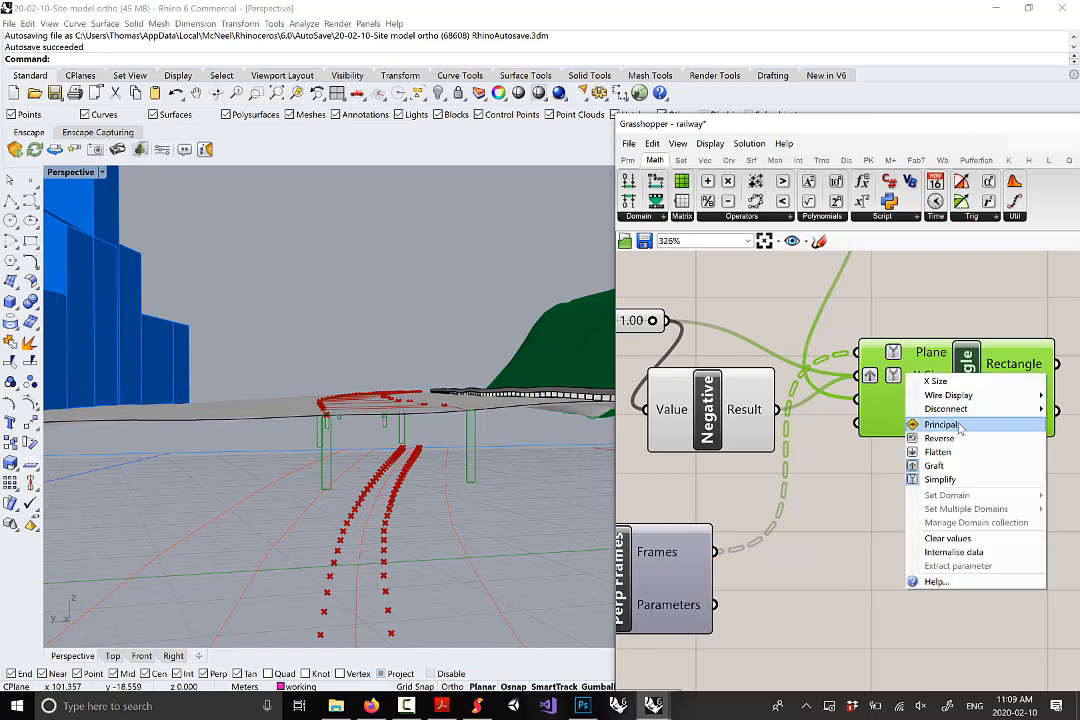
pyautogui.click(795, 480)
pyautogui.moveTo(932, 411)
pyautogui.mouseDown()
pyautogui.moveTo(935, 421)
pyautogui.moveTo(939, 407)
pyautogui.mouseUp()
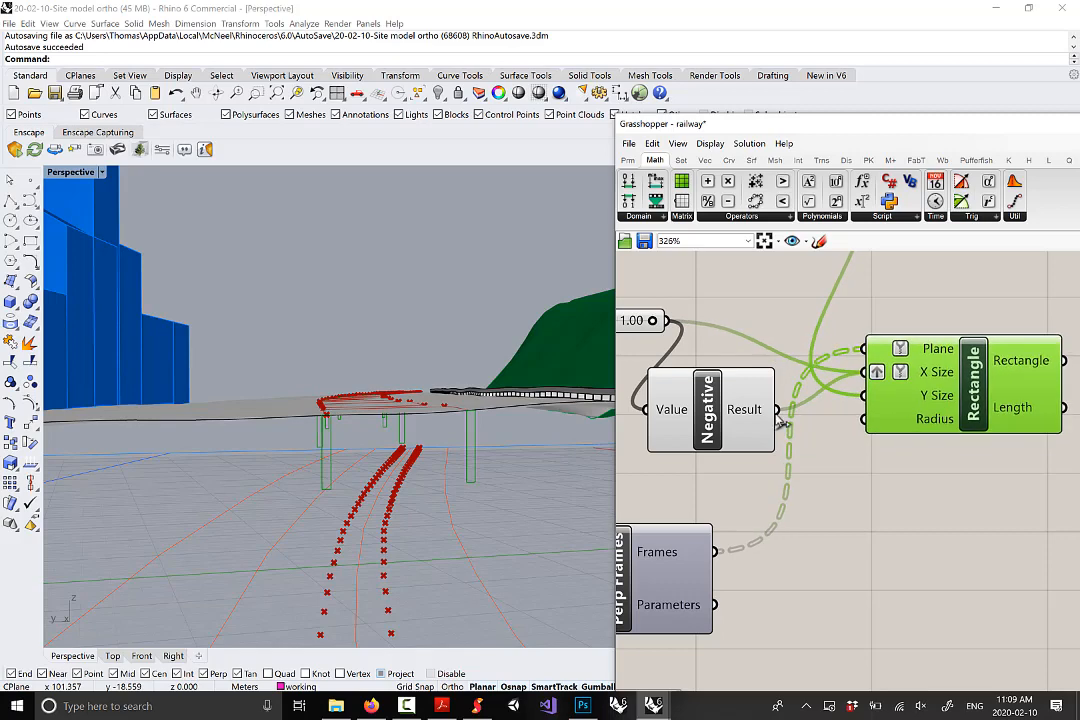
# Rewire the Rectangle's X Size with the Negative result as first source and the 1.00 slider as second, then tidy both components' placement
pyautogui.moveTo(779, 417); pyautogui.dragTo(803, 437, button='right')
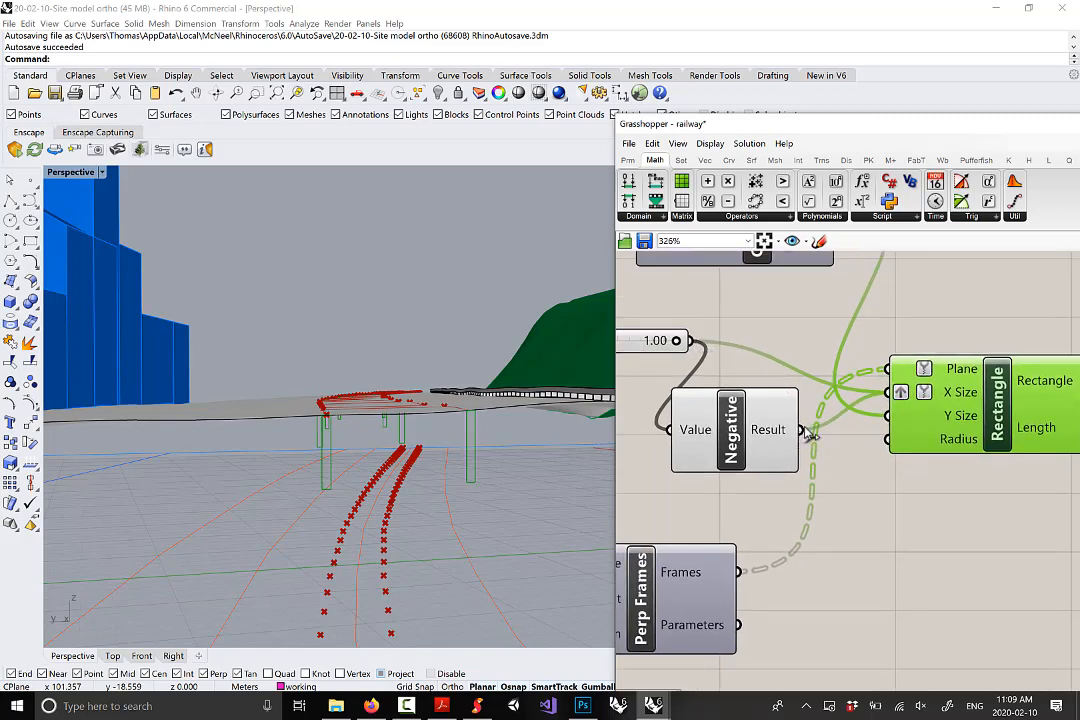
pyautogui.moveTo(805, 432); pyautogui.dragTo(898, 396)
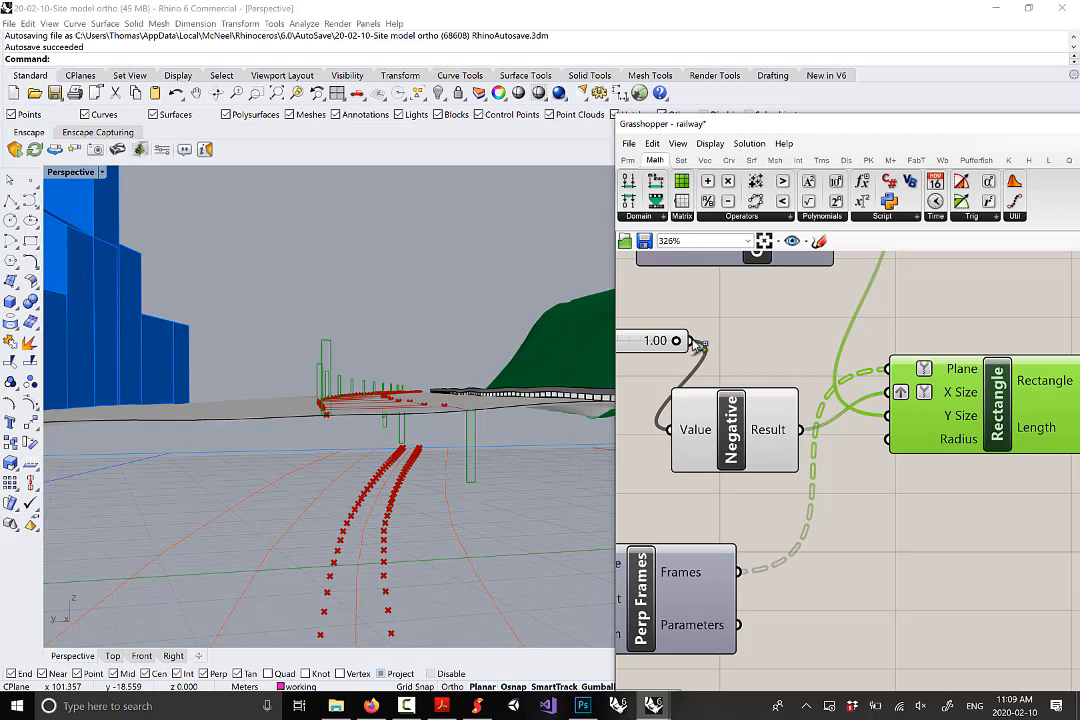
pyautogui.keyDown('shift'); pyautogui.moveTo(698, 344); pyautogui.dragTo(887, 392); pyautogui.keyUp('shift')
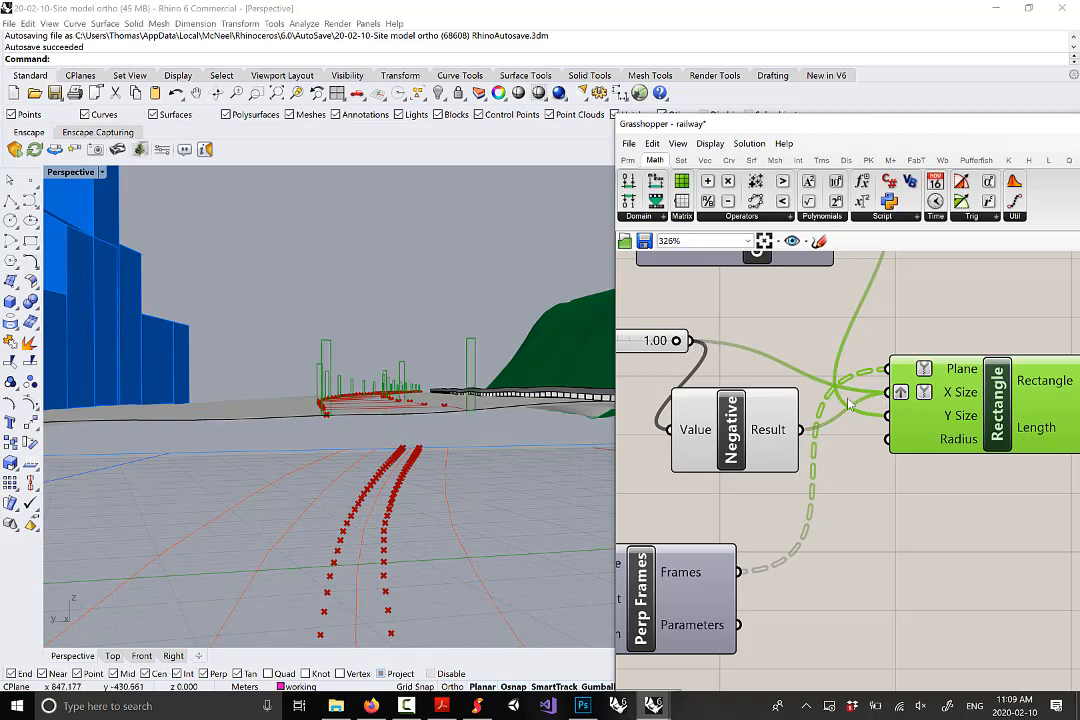
pyautogui.moveTo(745, 430); pyautogui.dragTo(753, 436)
pyautogui.click(983, 425)
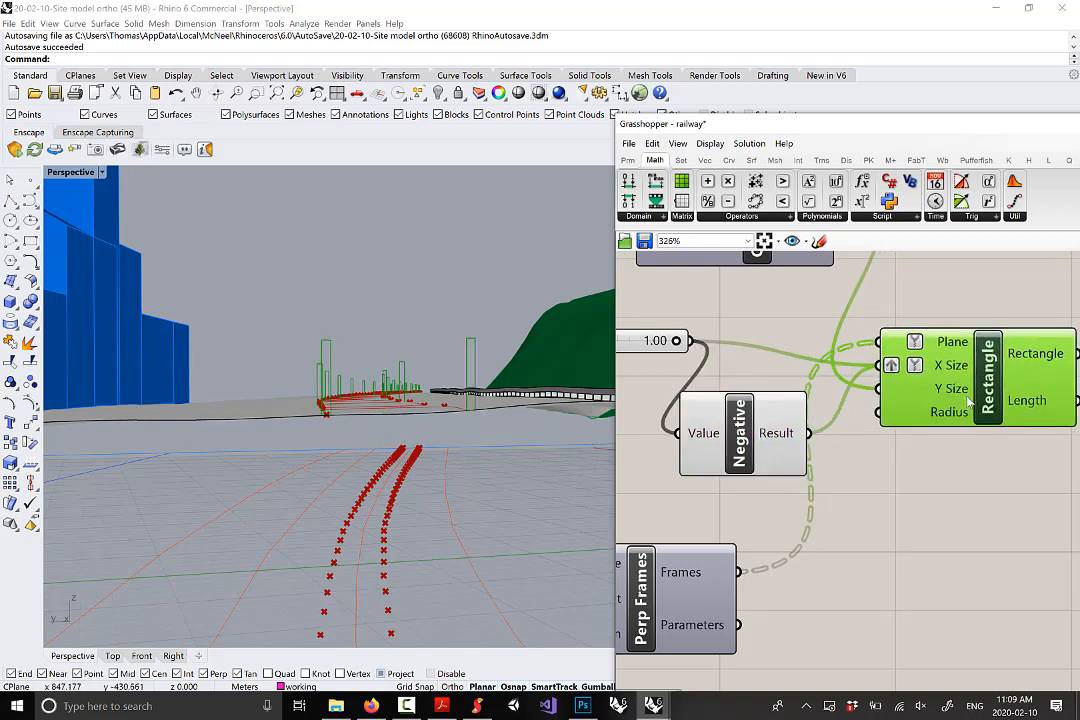
pyautogui.scroll(-3, 980, 405)
pyautogui.scroll(2, 978, 400)
pyautogui.moveTo(978, 397); pyautogui.dragTo(974, 393)
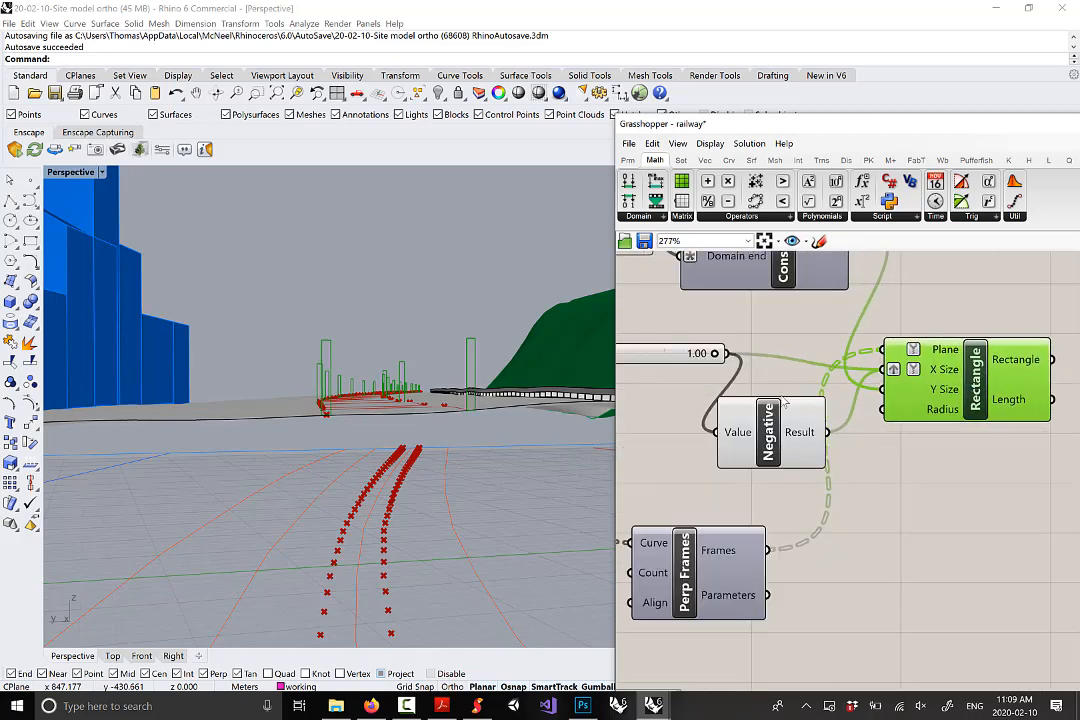
# Reduce the rectangles' width by setting the slider that feeds X Size and the Negative component to 0.28
pyautogui.moveTo(354, 378)
pyautogui.mouseDown(button='right')
pyautogui.moveTo(346, 393)
pyautogui.moveTo(354, 379)
pyautogui.moveTo(342, 382)
pyautogui.moveTo(364, 385)
pyautogui.mouseUp(button='right')
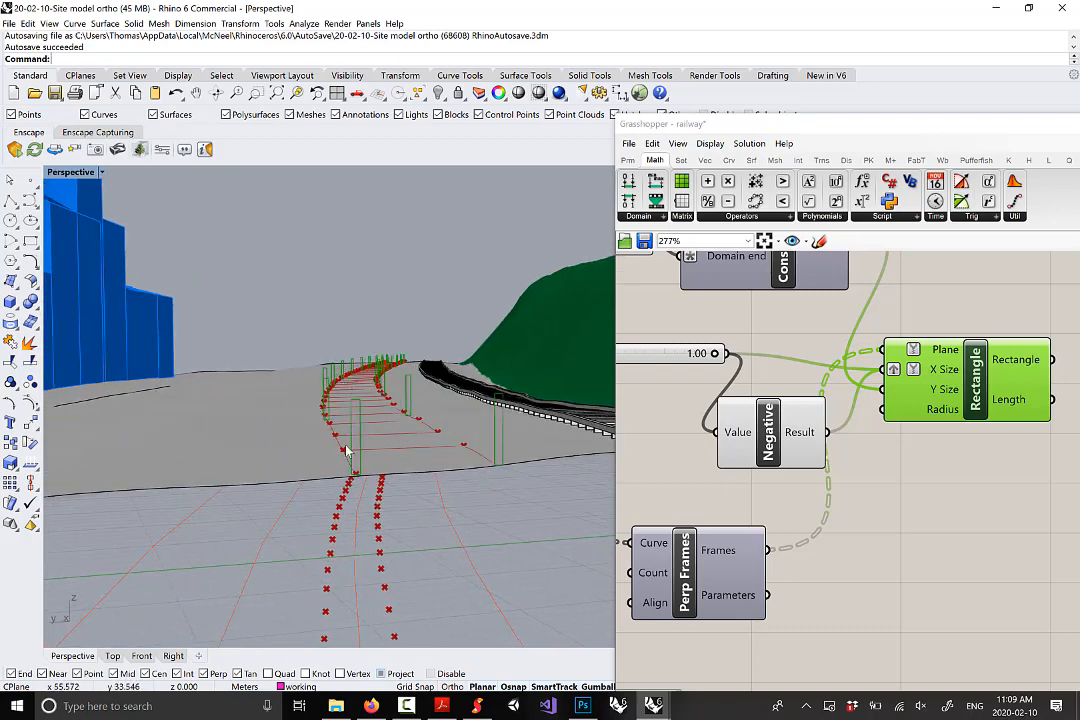
pyautogui.moveTo(460, 434)
pyautogui.mouseDown(button='right')
pyautogui.moveTo(469, 431)
pyautogui.moveTo(456, 430)
pyautogui.mouseUp(button='right')
pyautogui.moveTo(718, 358); pyautogui.dragTo(650, 362)
pyautogui.scroll(-3, 805, 369)
pyautogui.scroll(3, 904, 390)
pyautogui.moveTo(905, 390); pyautogui.dragTo(900, 386)
pyautogui.scroll(-3, 458, 414)
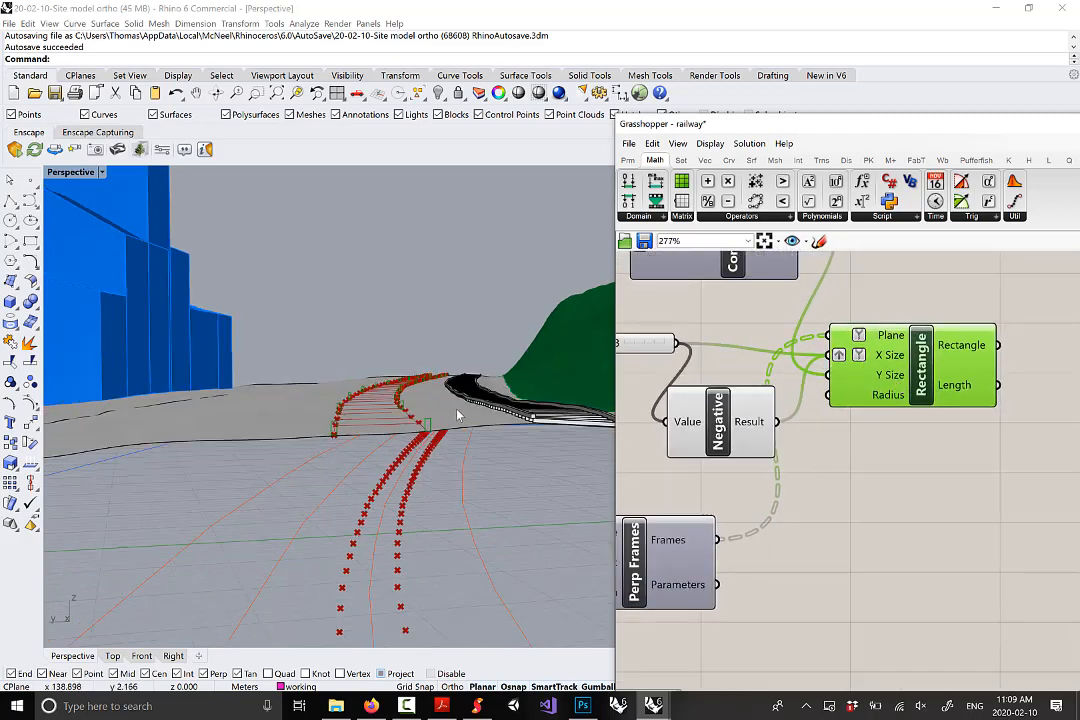
pyautogui.scroll(-8, 817, 397)
pyautogui.moveTo(817, 420); pyautogui.dragTo(827, 508, button='right')
pyautogui.moveTo(940, 388); pyautogui.dragTo(699, 258)
pyautogui.press('Delete')
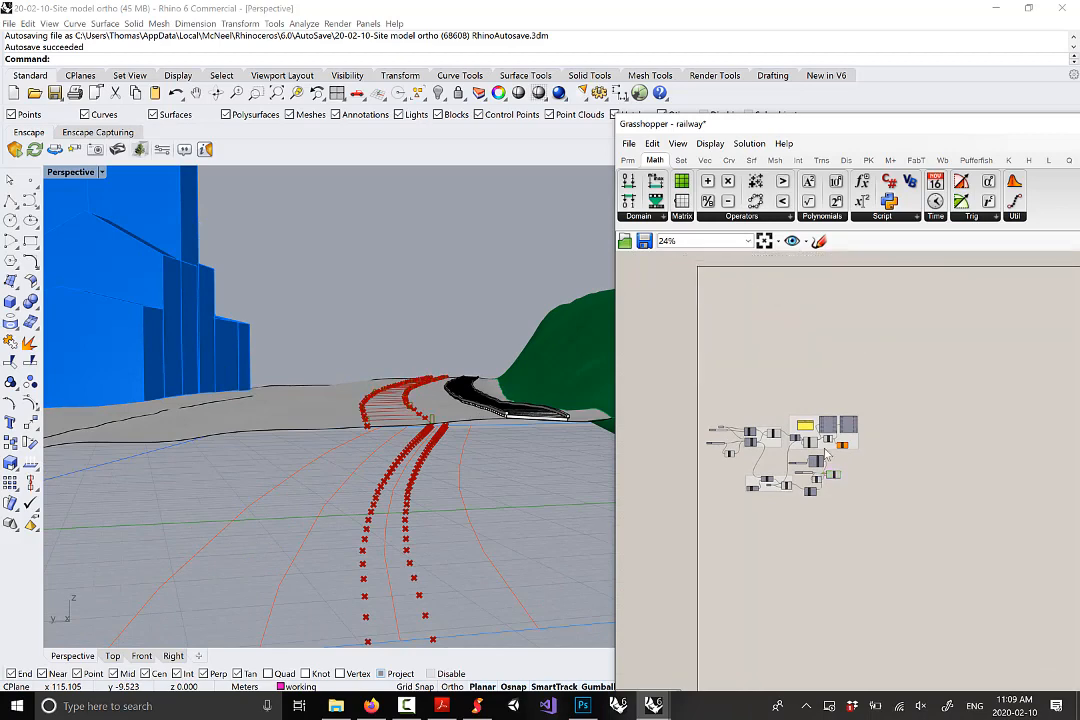
pyautogui.scroll(6, 848, 503)
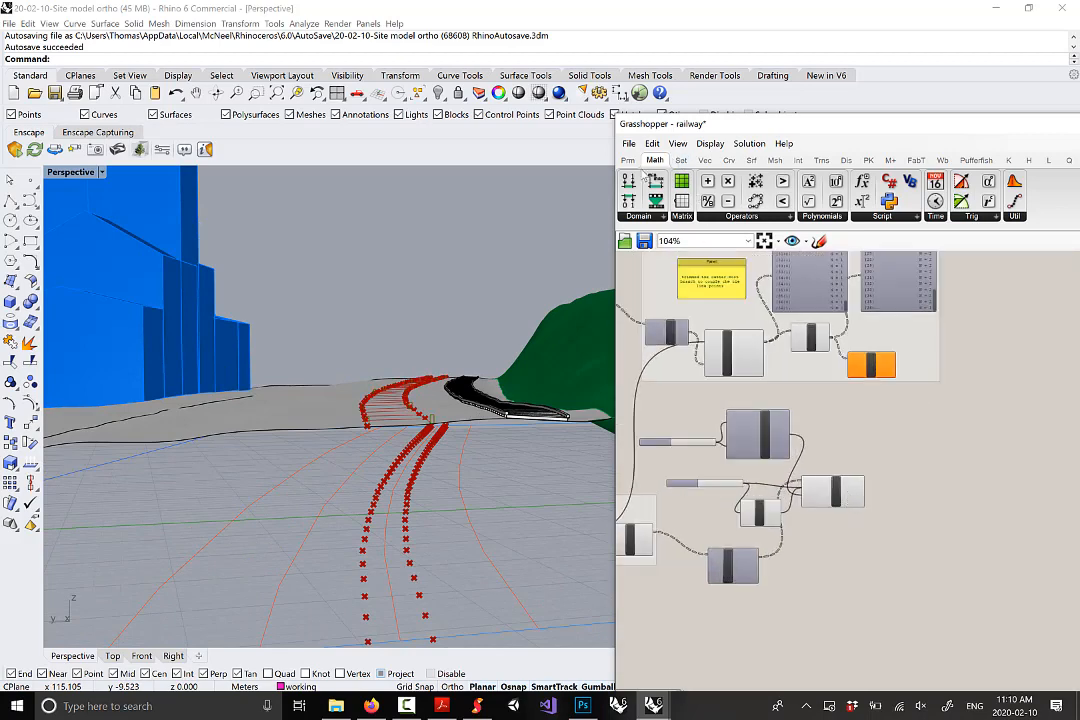
# Save the definition as railway in Dropbox's Media 2 - mod 02 - 2020, Class Files, 20-02-10- GIS and site model editing folder
pyautogui.click(628, 143)
pyautogui.click(725, 240)
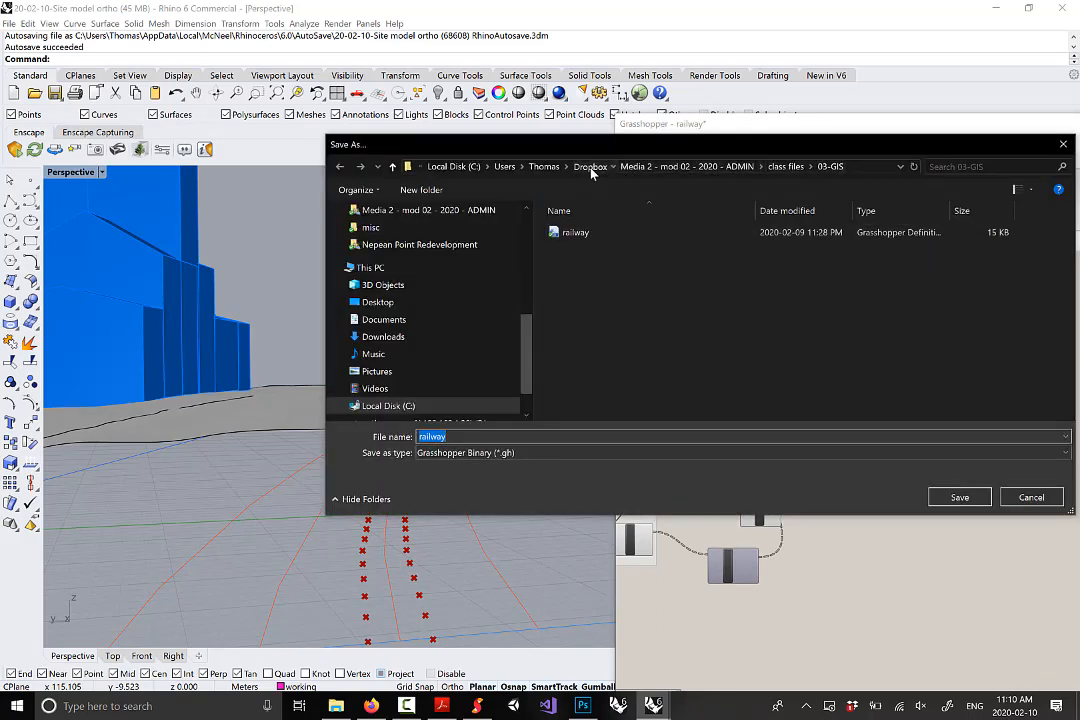
pyautogui.click(590, 166)
pyautogui.click(630, 294)
pyautogui.doubleClick(630, 295)
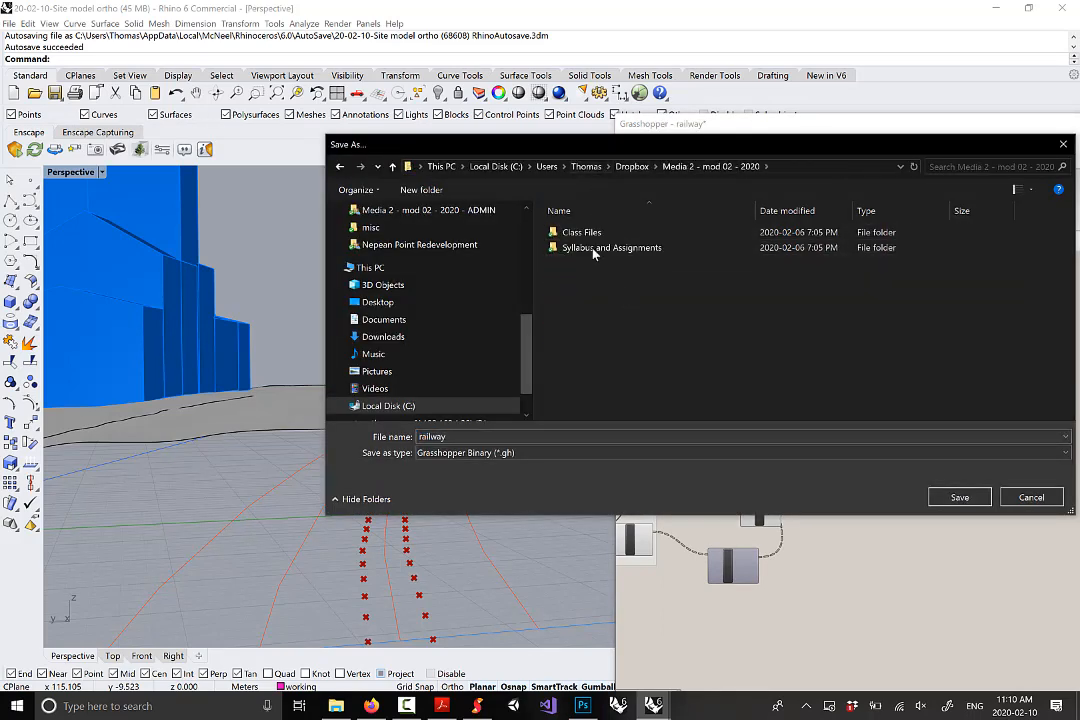
pyautogui.doubleClick(590, 234)
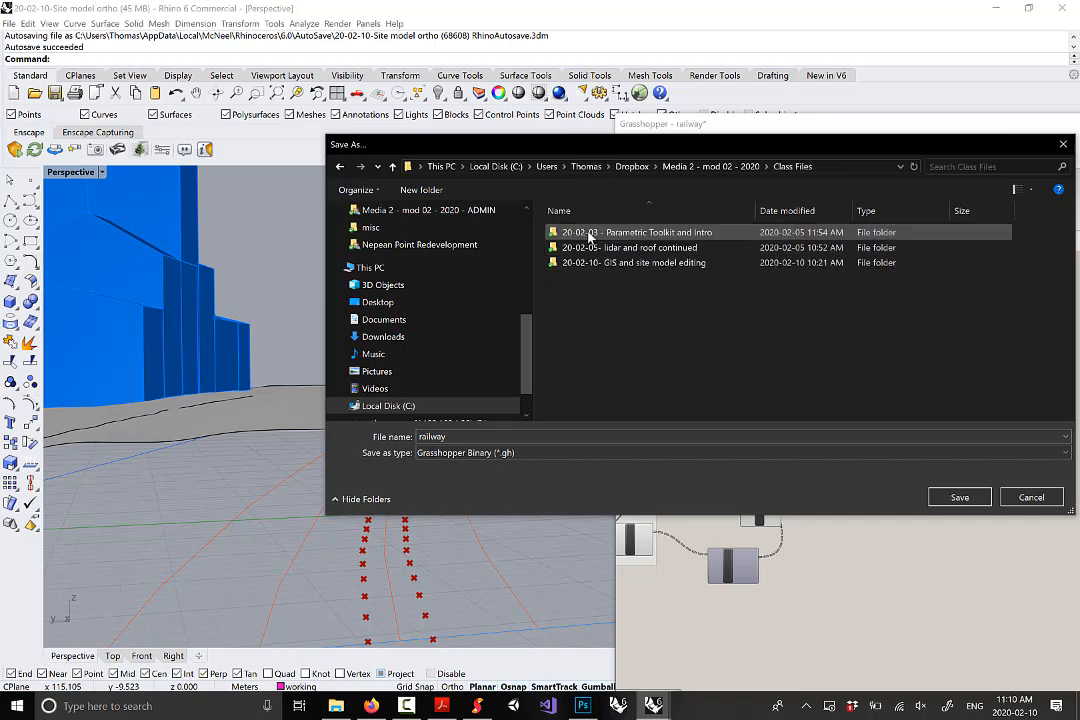
pyautogui.doubleClick(655, 262)
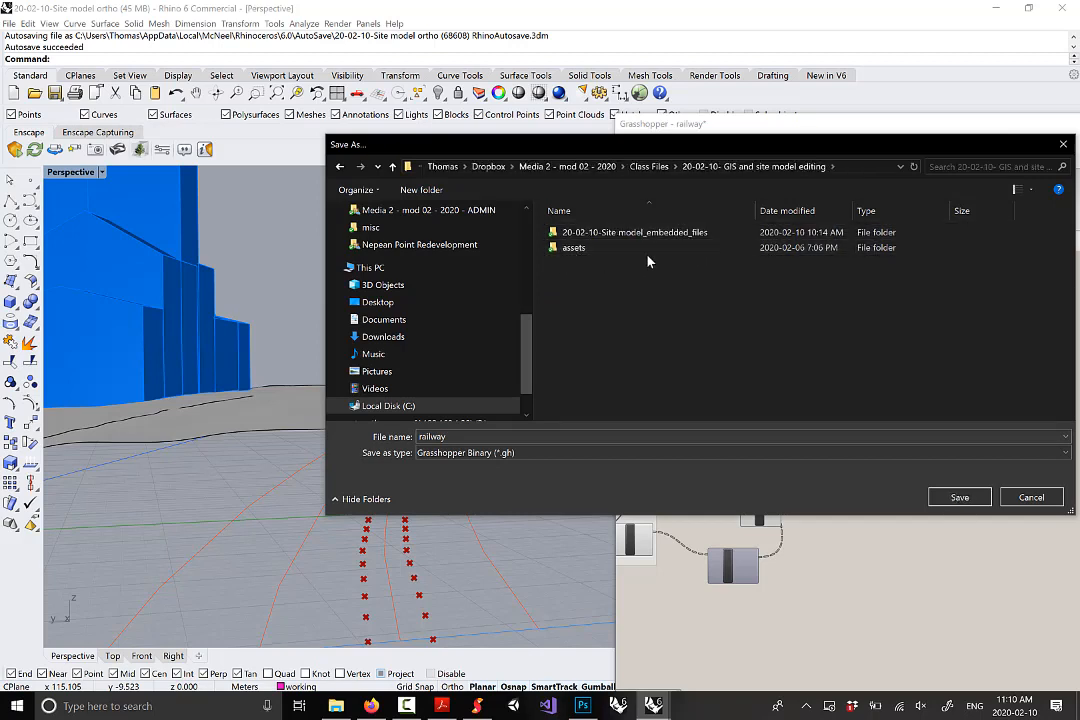
pyautogui.click(959, 497)
# Examine how the Perp Frames, slider and Negative wires feed the Rectangle's inputs and orient the profiles along both rails
pyautogui.scroll(5, 880, 485)
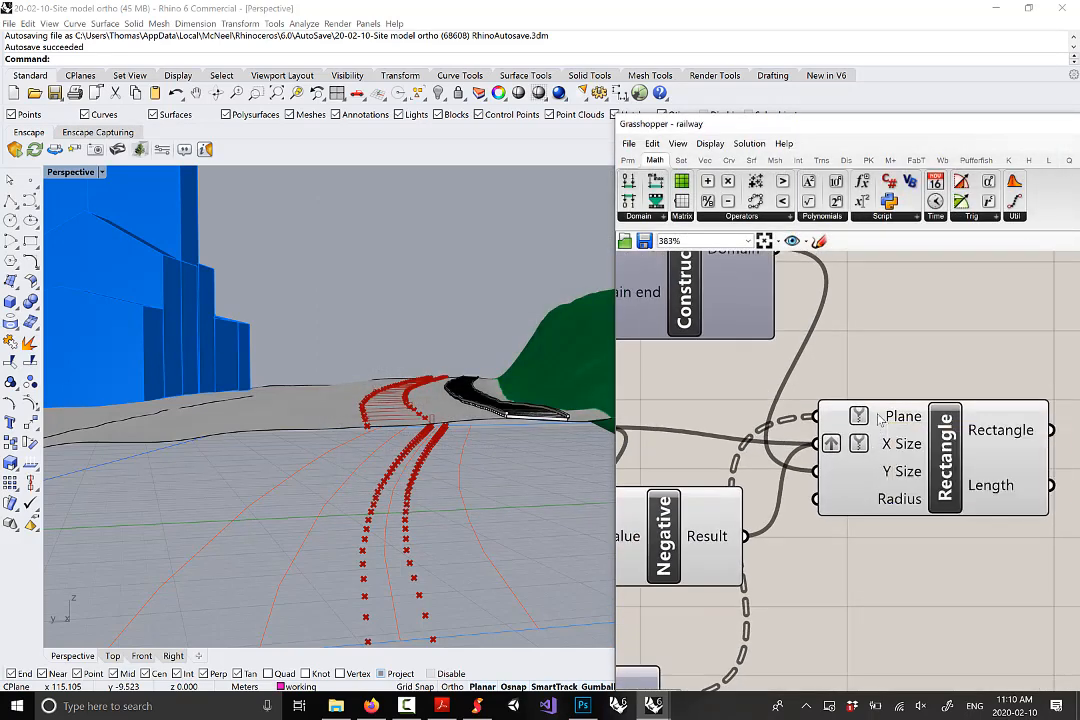
pyautogui.moveTo(880, 420)
pyautogui.scroll(-3, 909, 450)
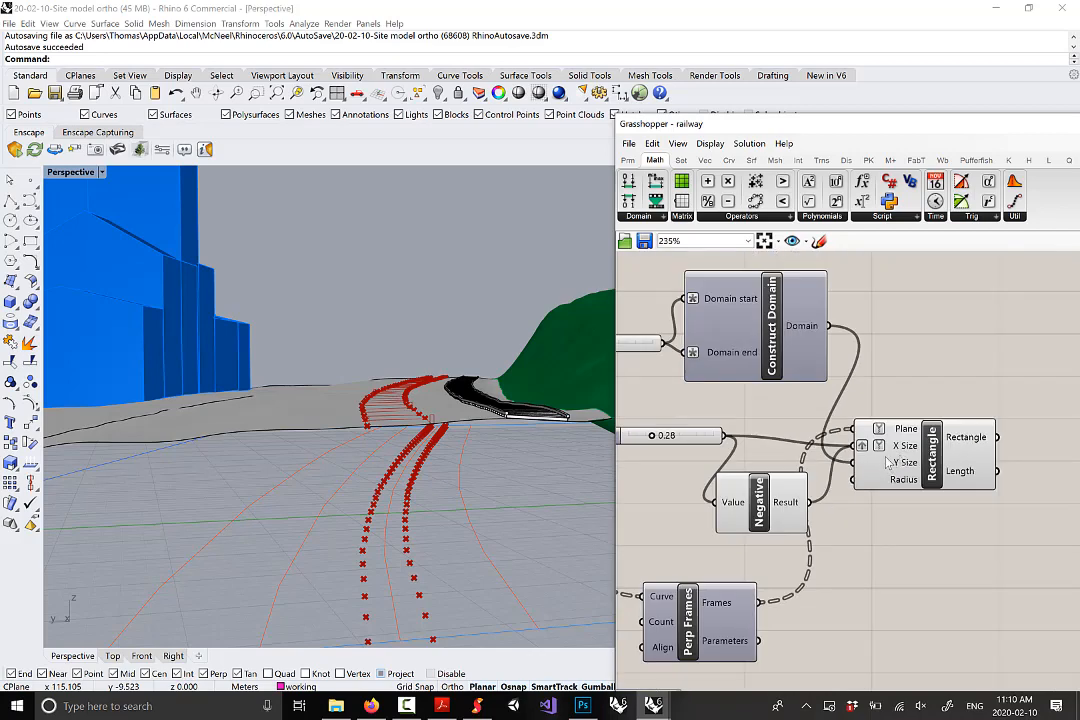
pyautogui.scroll(2, 885, 462)
pyautogui.moveTo(824, 491); pyautogui.dragTo(926, 458, button='right')
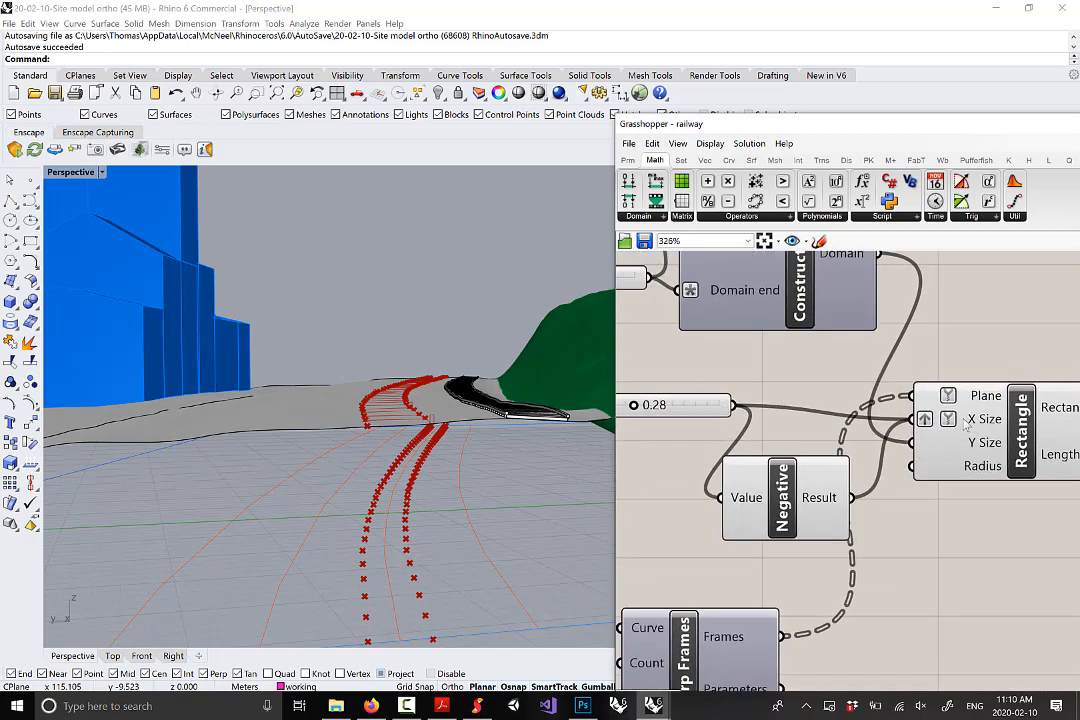
pyautogui.moveTo(966, 425)
pyautogui.moveTo(804, 498); pyautogui.dragTo(800, 497)
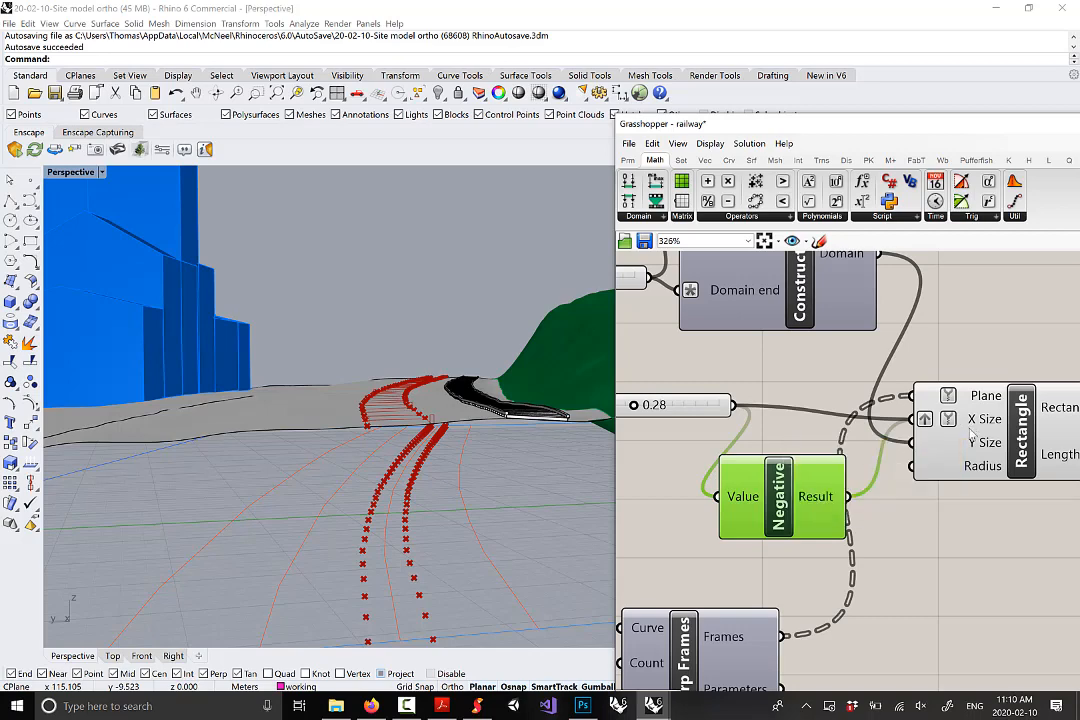
pyautogui.moveTo(973, 434); pyautogui.dragTo(886, 351, button='right')
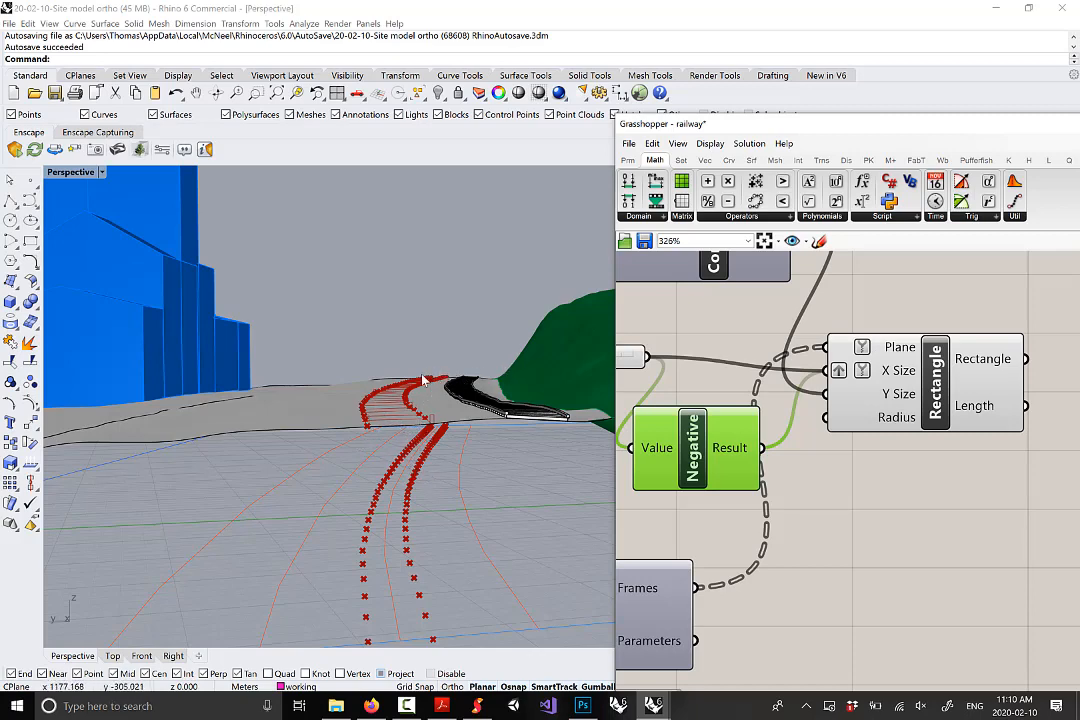
pyautogui.moveTo(406, 418); pyautogui.dragTo(436, 404, button='right')
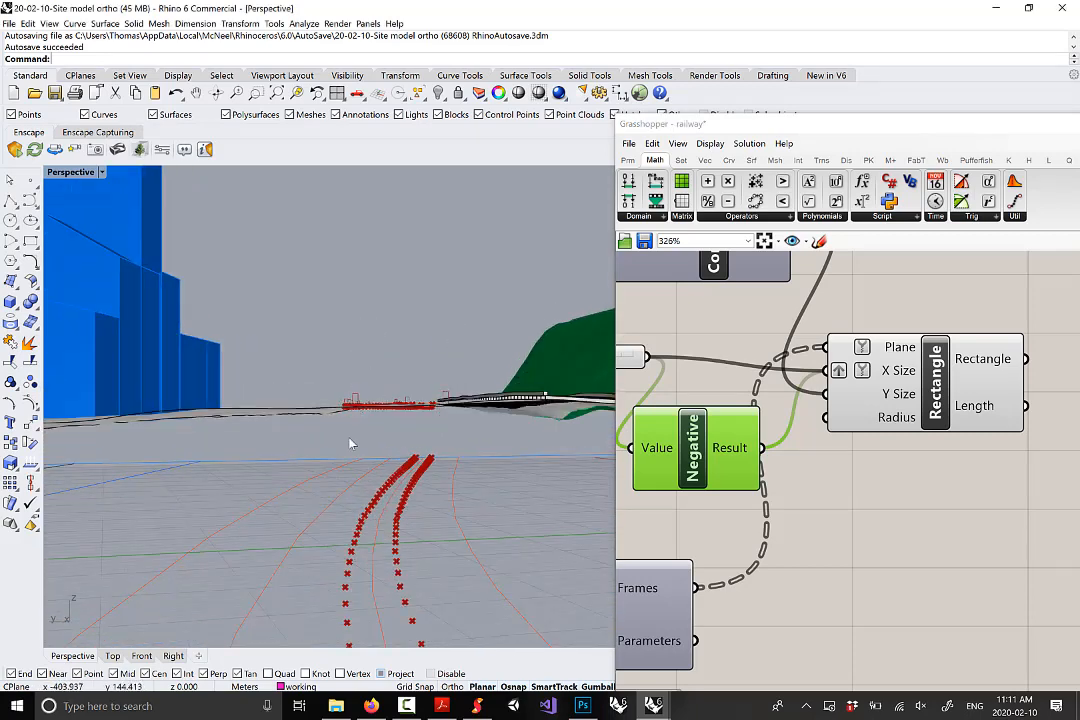
pyautogui.moveTo(693, 454); pyautogui.dragTo(692, 458)
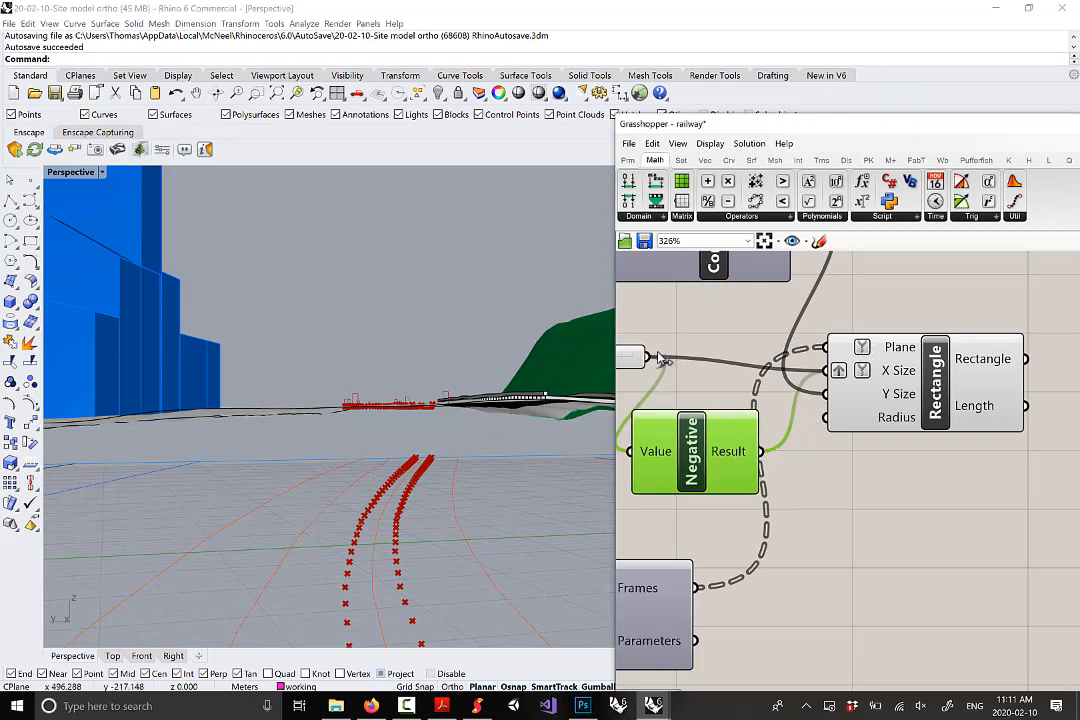
pyautogui.moveTo(876, 374)
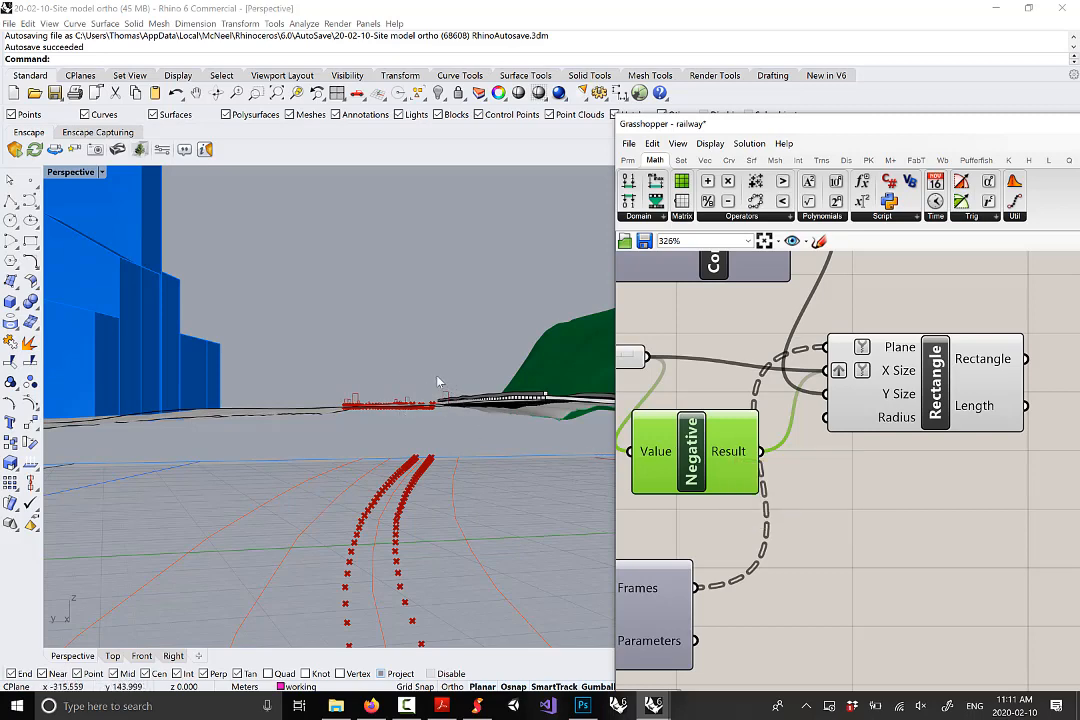
pyautogui.moveTo(848, 371); pyautogui.dragTo(856, 357)
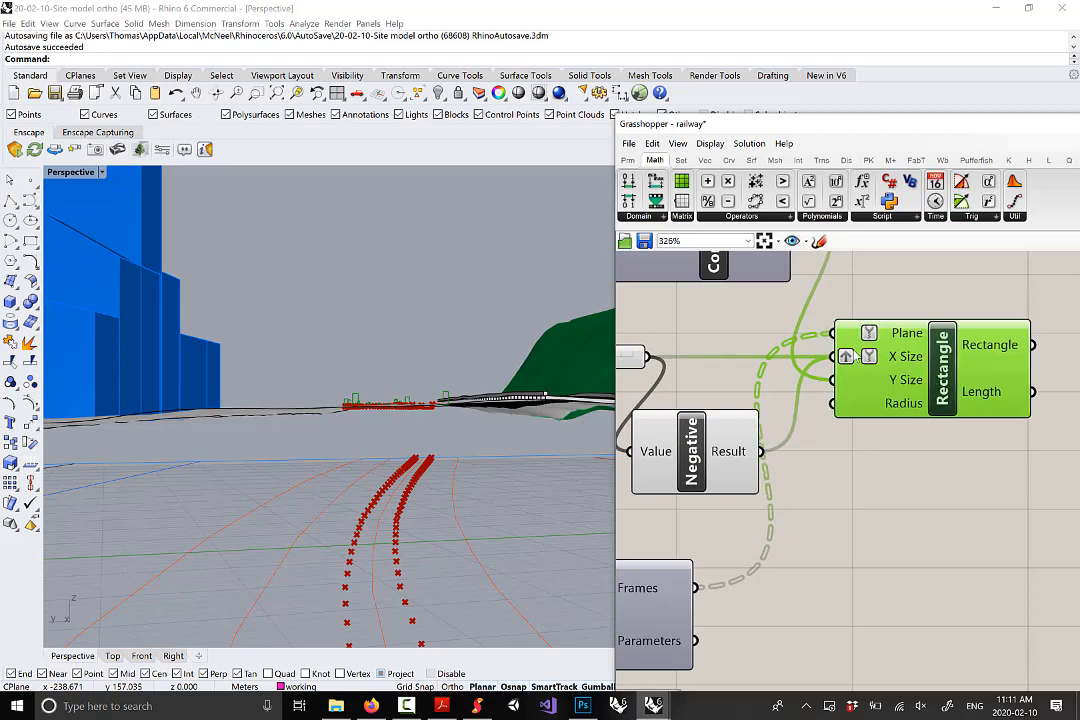
# Disconnect all sources from the Rectangle component's X Size input
pyautogui.moveTo(750, 395); pyautogui.dragTo(815, 412, button='right')
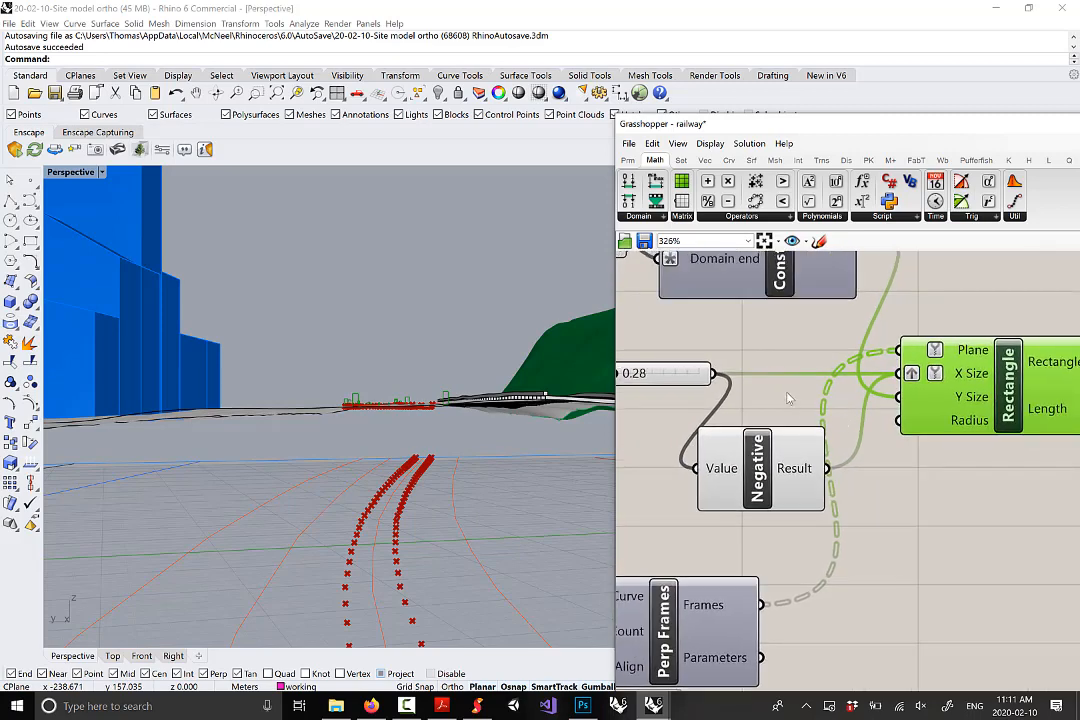
pyautogui.rightClick(958, 374)
pyautogui.moveTo(1008, 408)
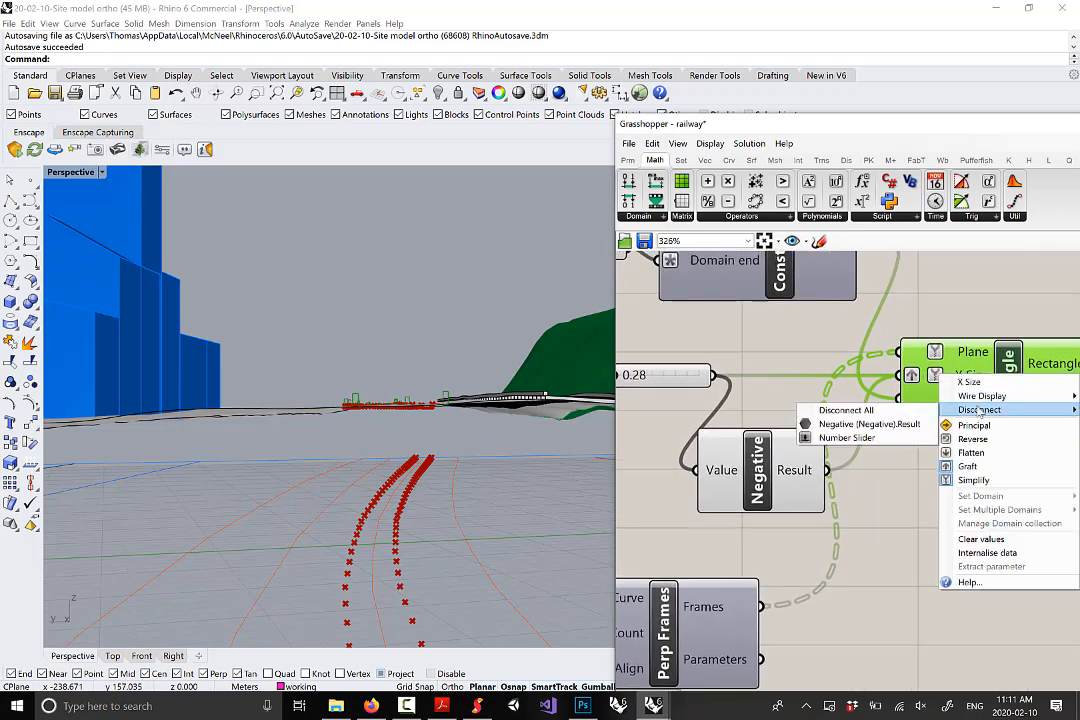
pyautogui.click(846, 410)
# Connect the 0.28 slider to the Rectangle component's X Size input
pyautogui.scroll(-2, 860, 408)
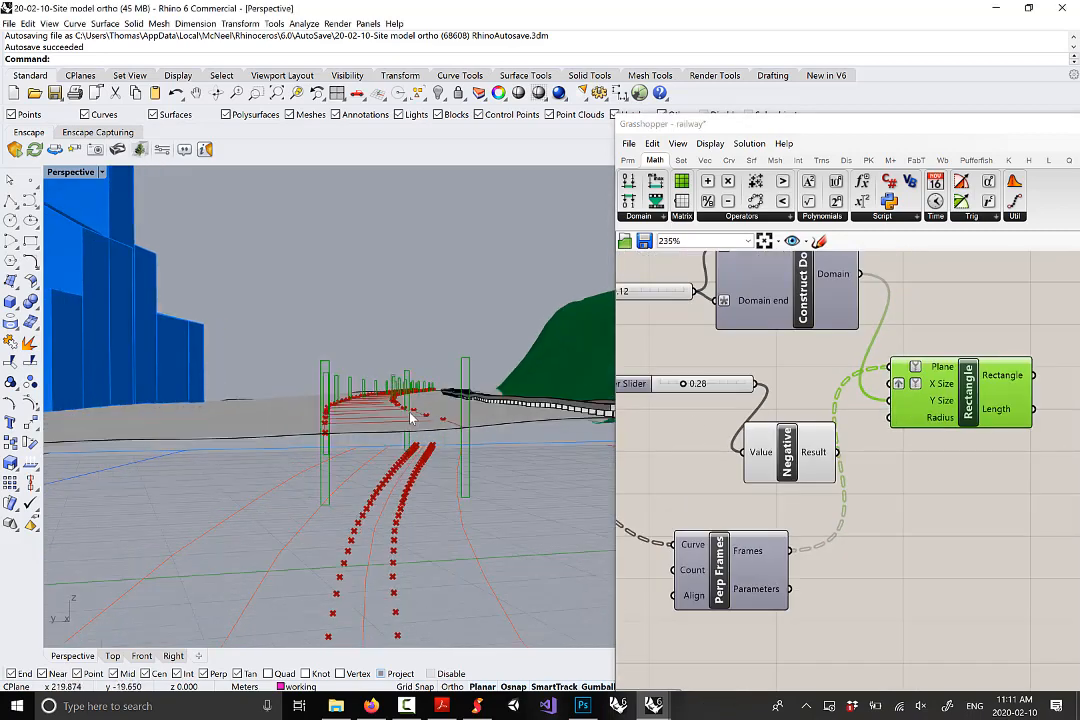
pyautogui.moveTo(410, 402); pyautogui.dragTo(428, 378, button='right')
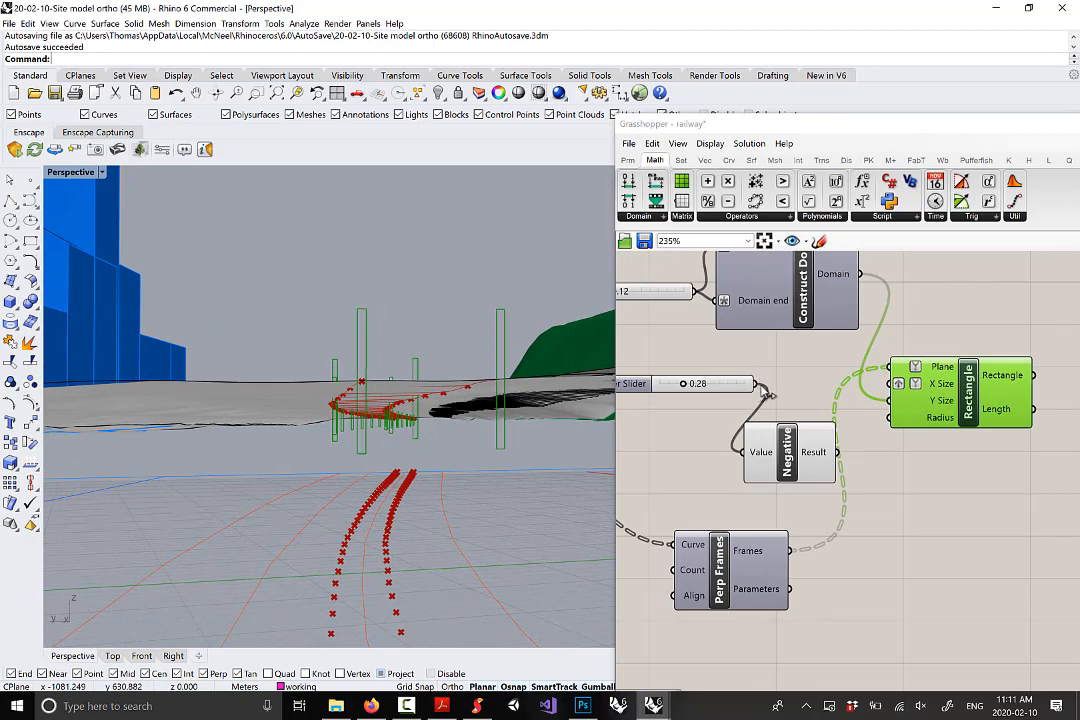
pyautogui.moveTo(756, 384); pyautogui.dragTo(888, 384)
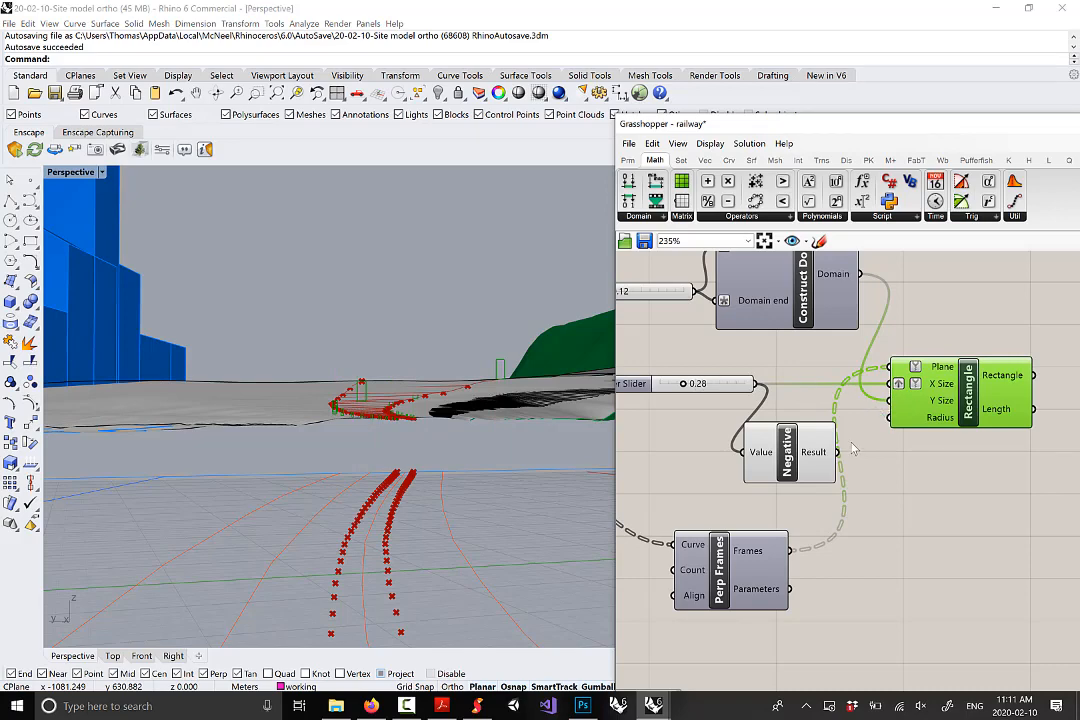
# Add the Negative component's Result as a second source of the Rectangle component's X Size input
pyautogui.moveTo(838, 452); pyautogui.dragTo(890, 384)
pyautogui.moveTo(485, 414); pyautogui.dragTo(478, 408, button='right')
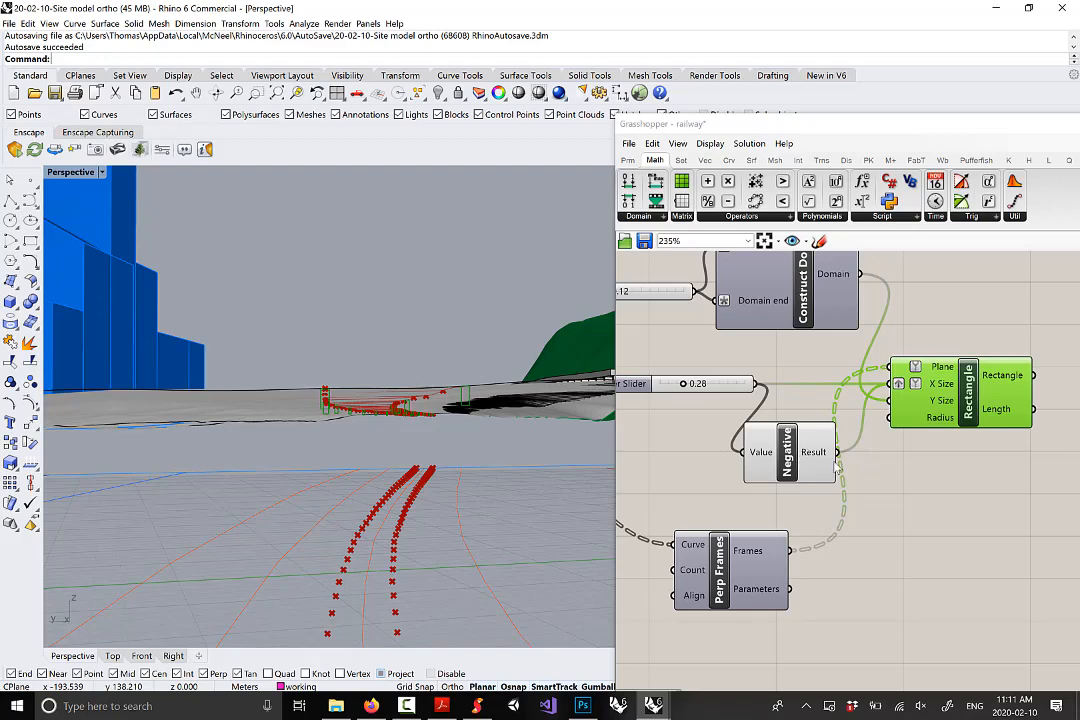
# Disconnect the slider and the Negative result from the Rectangle component's X Size input
pyautogui.rightClick(933, 384)
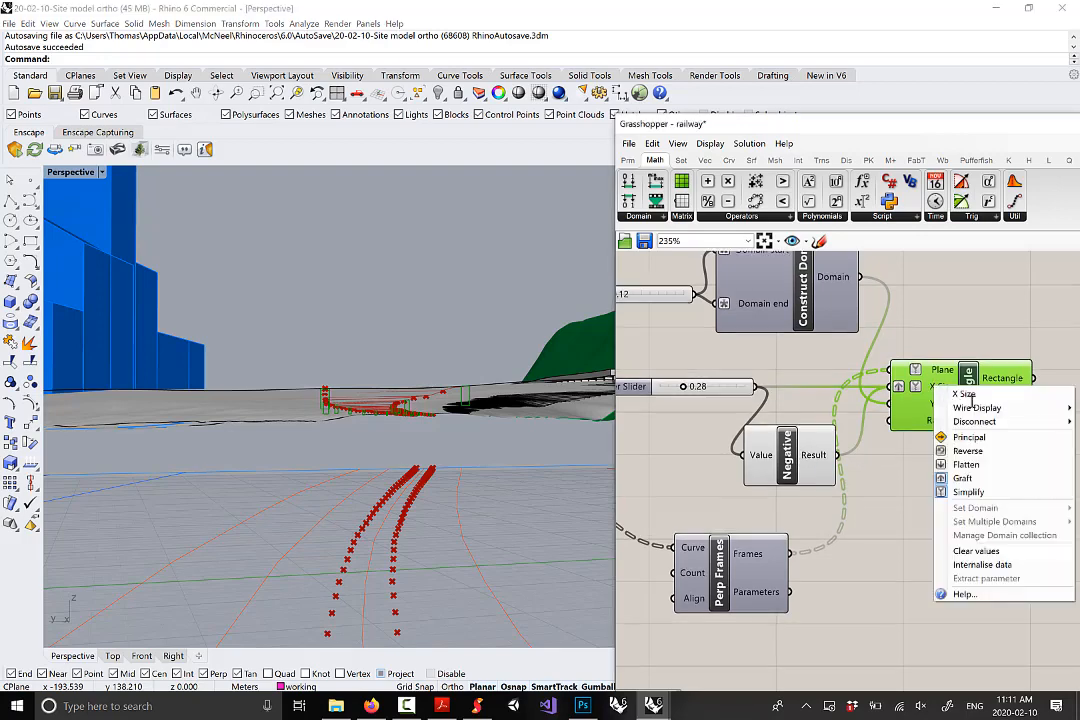
pyautogui.moveTo(997, 423)
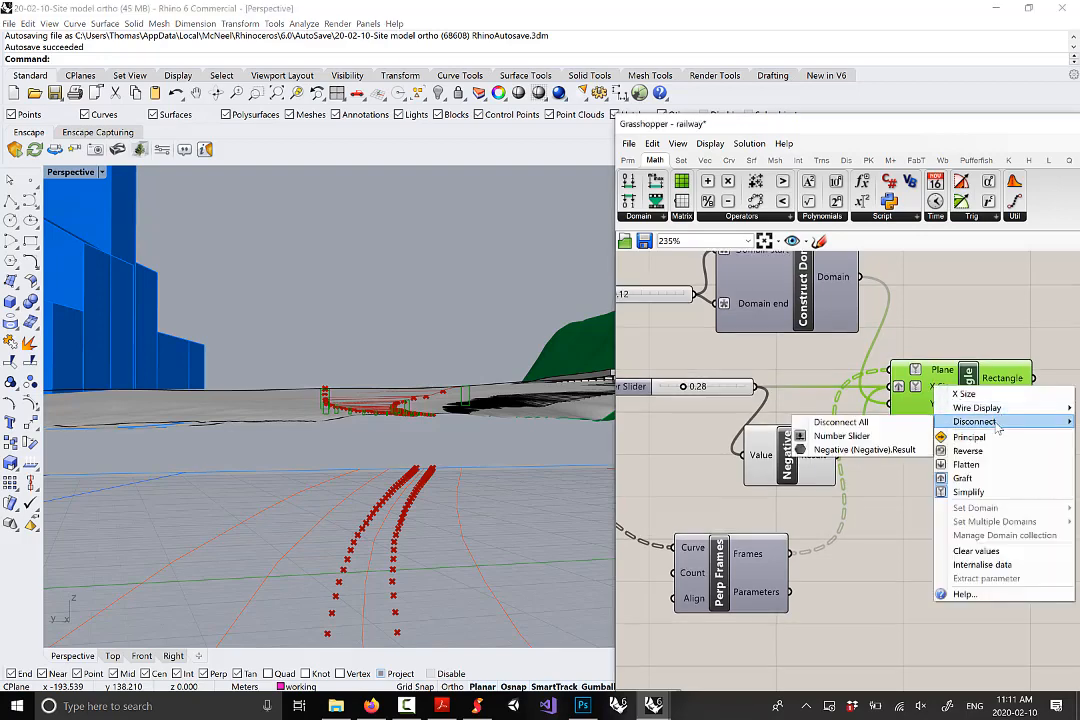
pyautogui.click(846, 424)
# Reconnect the Rectangle's X Size input with the Negative Result as first source and the 0.28 slider as second source
pyautogui.moveTo(815, 460); pyautogui.dragTo(811, 467)
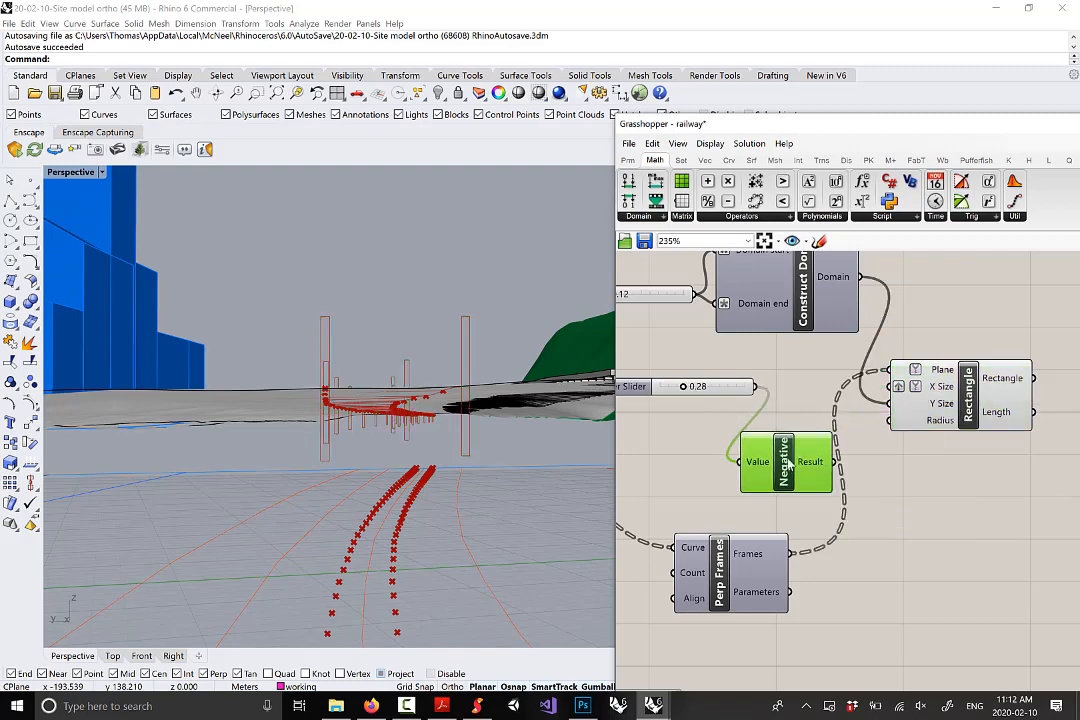
pyautogui.moveTo(834, 462); pyautogui.dragTo(886, 404)
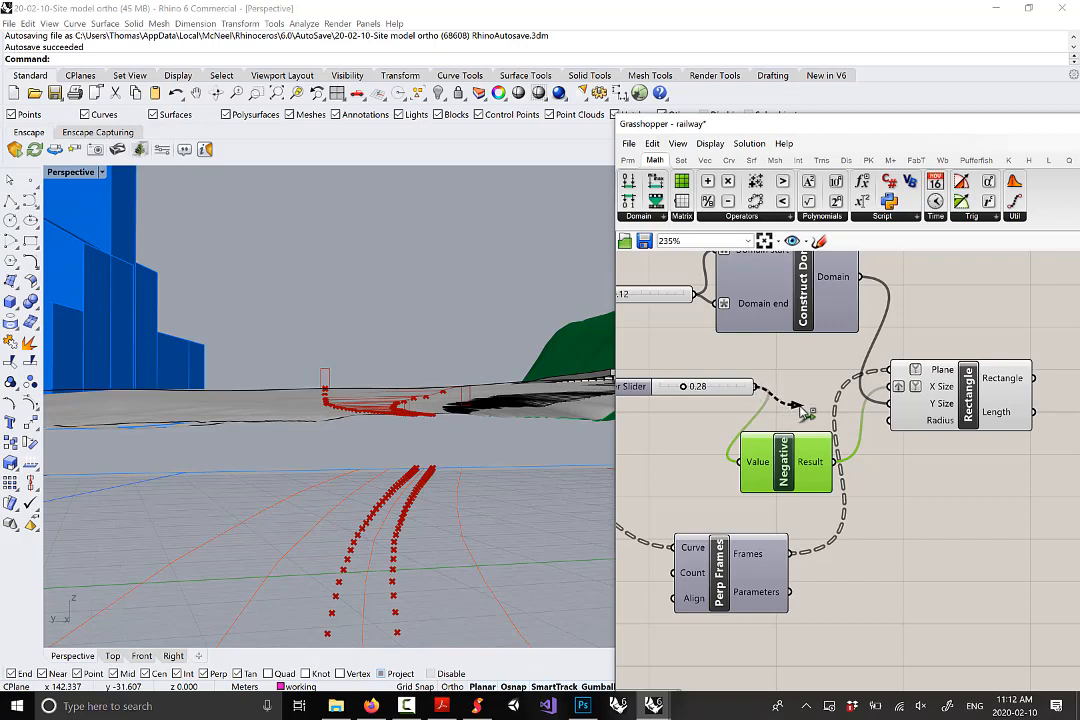
pyautogui.moveTo(757, 387); pyautogui.dragTo(892, 387)
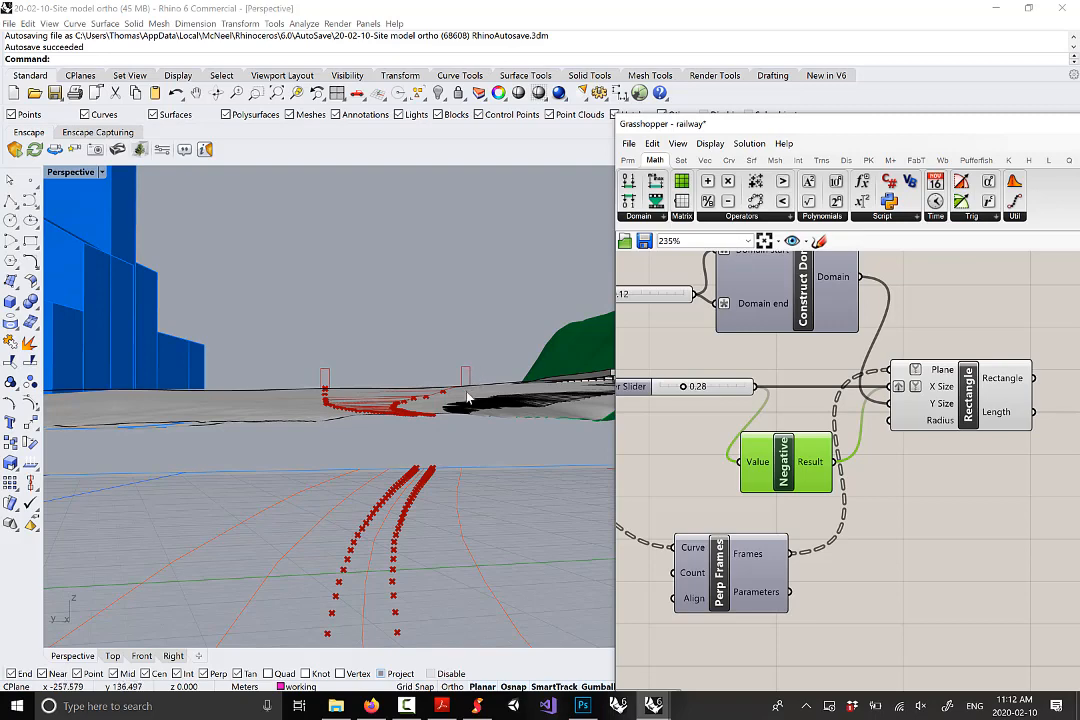
pyautogui.moveTo(473, 396); pyautogui.dragTo(474, 396, button='right')
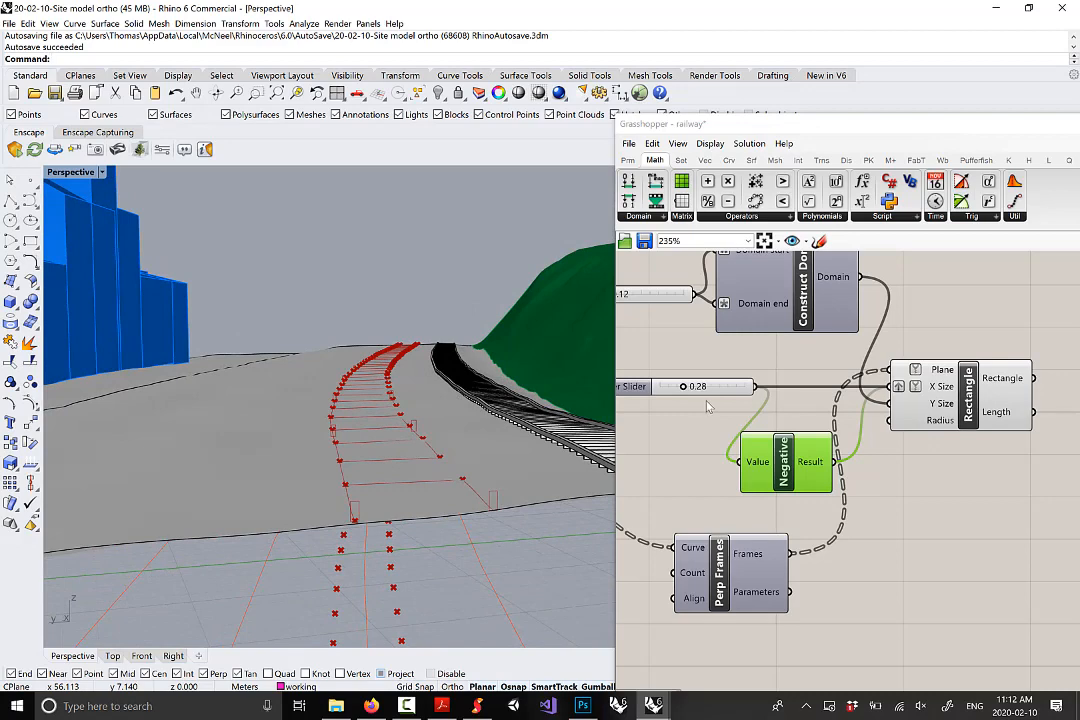
pyautogui.moveTo(373, 412); pyautogui.dragTo(460, 447, button='right')
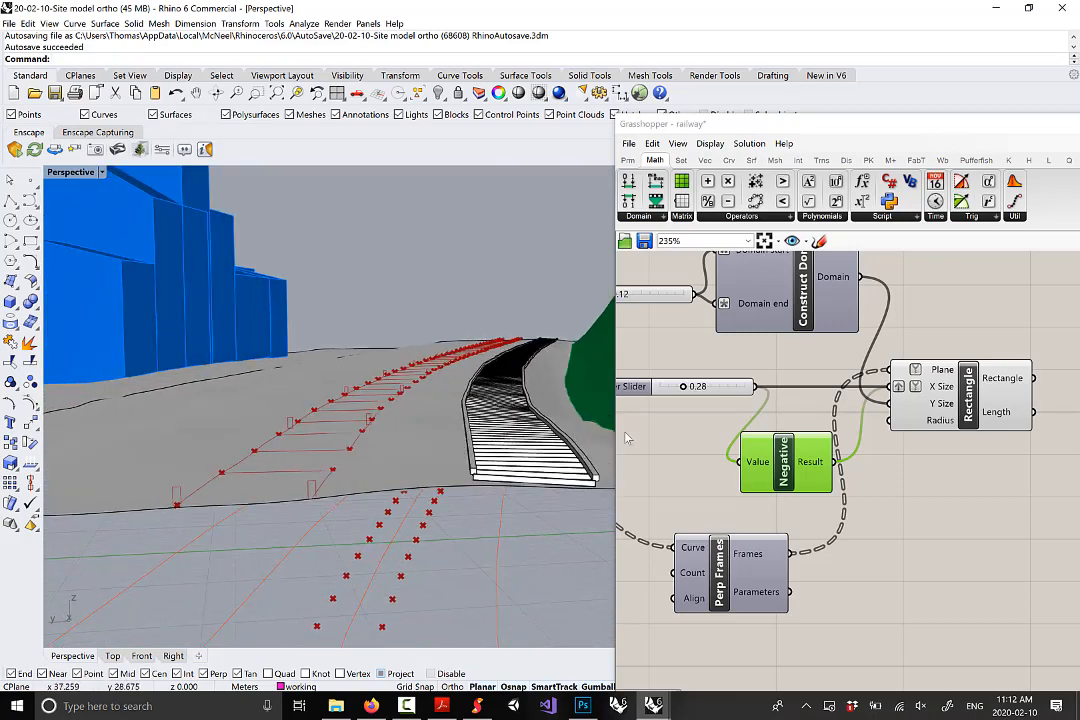
# Examine the order of the X Size sources and how the Rectangle component's profiles sit along both rails
pyautogui.moveTo(795, 462); pyautogui.dragTo(793, 467)
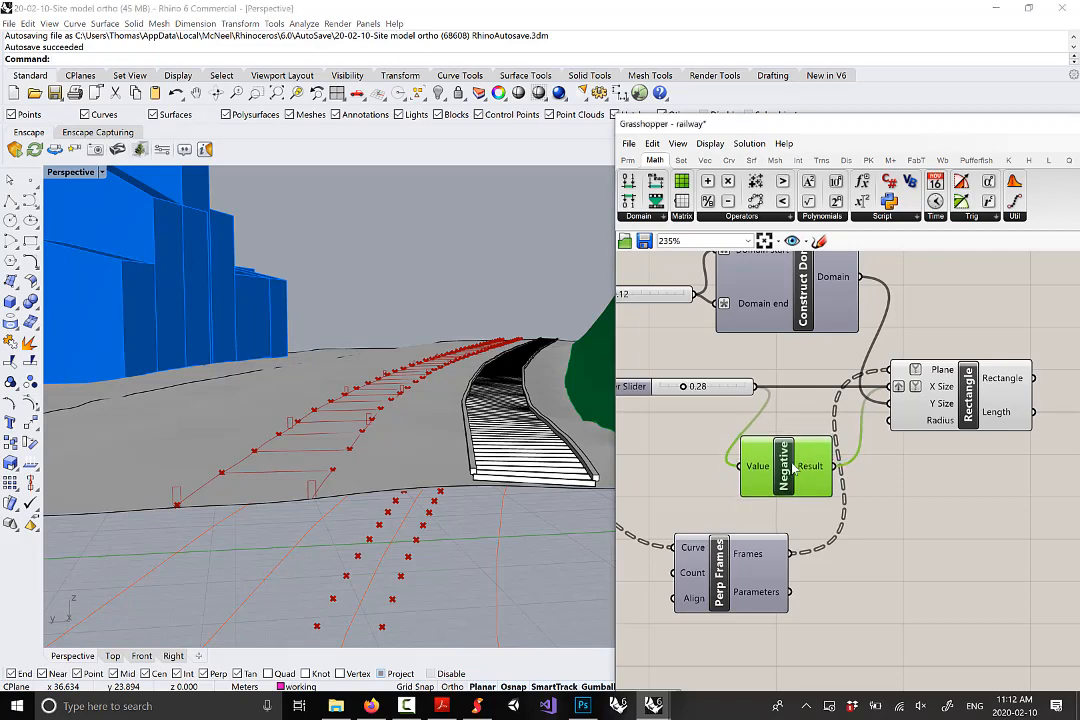
pyautogui.rightClick(932, 391)
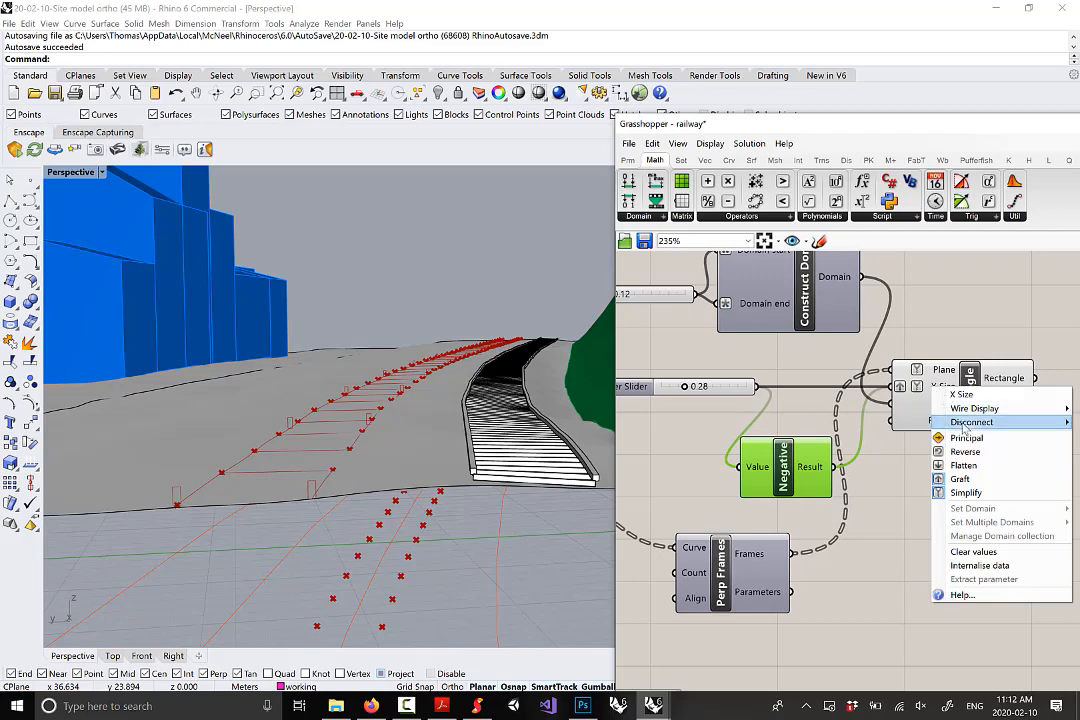
pyautogui.moveTo(970, 422)
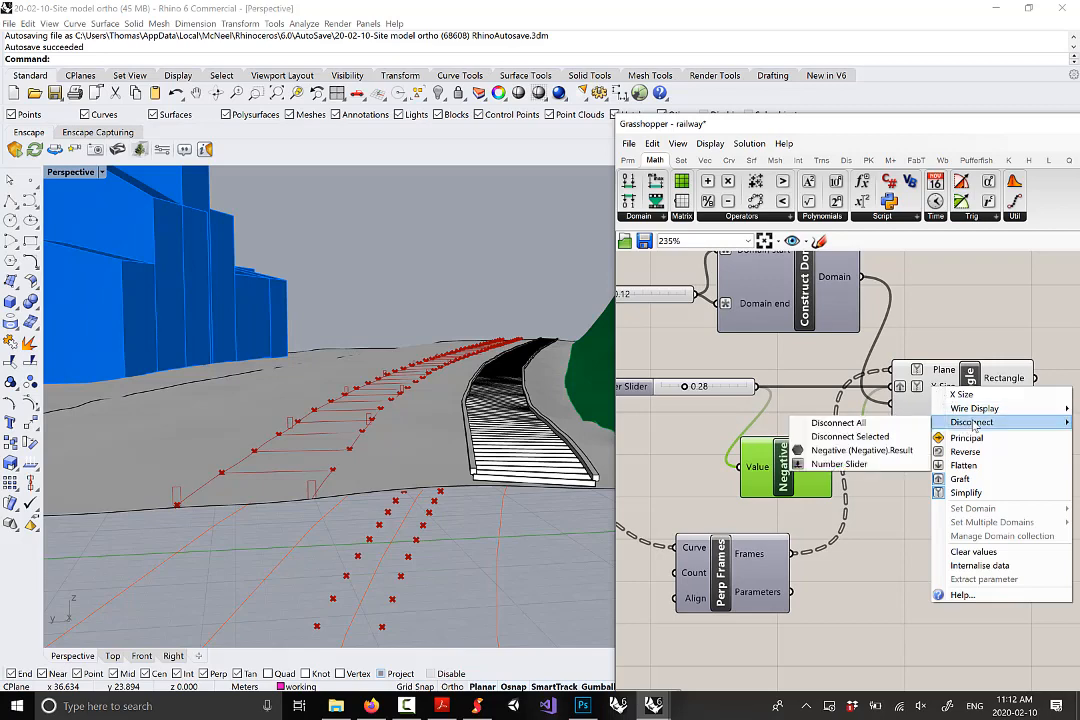
pyautogui.click(858, 451)
pyautogui.click(970, 415)
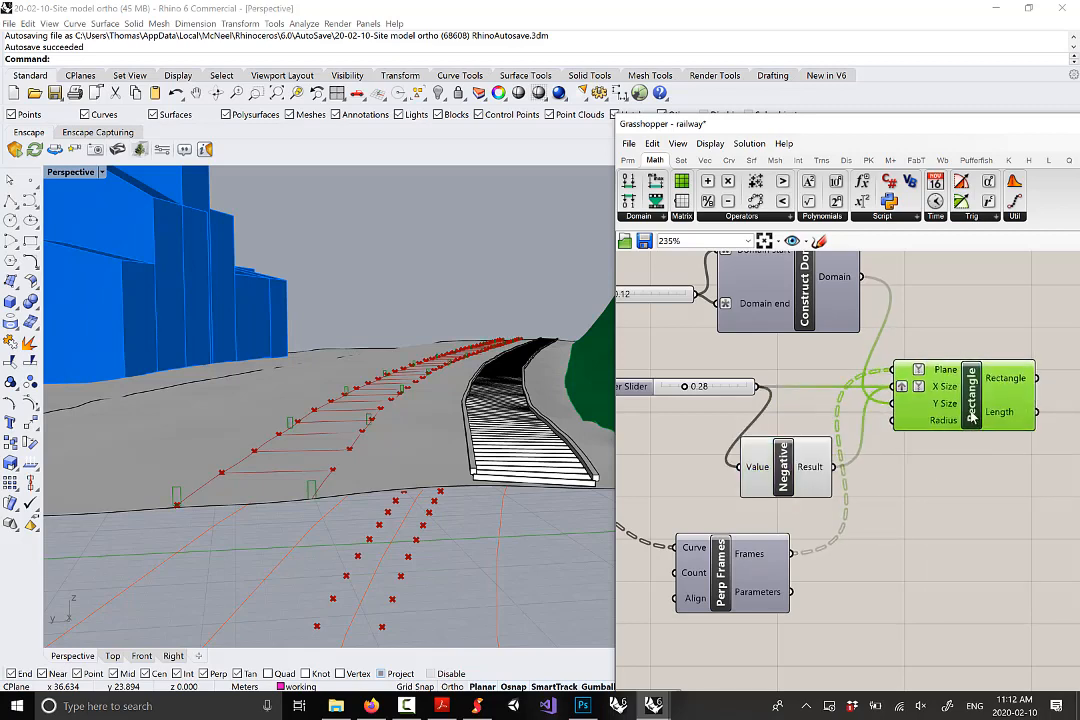
pyautogui.moveTo(1001, 426); pyautogui.dragTo(966, 434, button='right')
pyautogui.moveTo(981, 399)
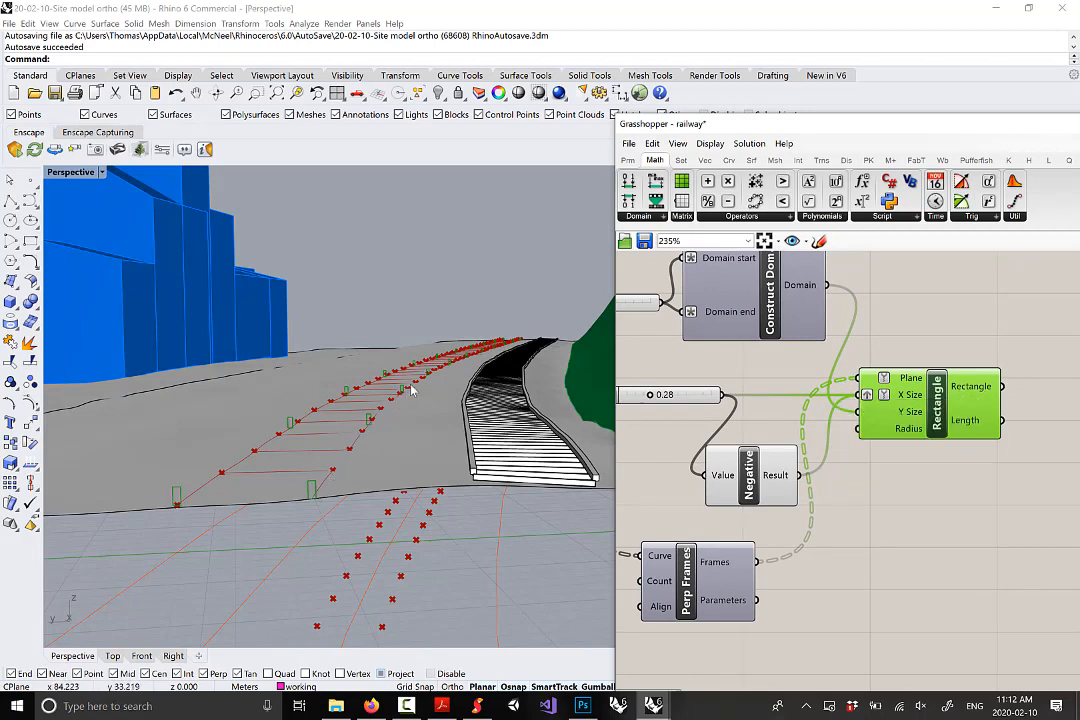
# Add a Sweep1 component to the canvas beside the Rectangle component
pyautogui.click(751, 161)
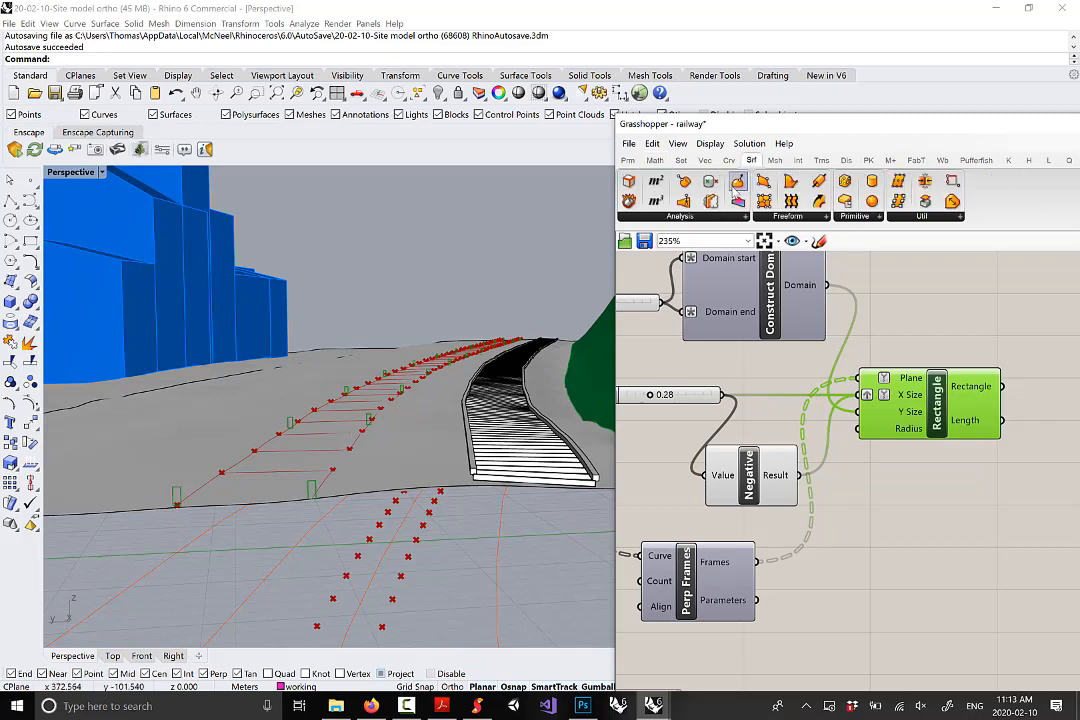
pyautogui.click(795, 217)
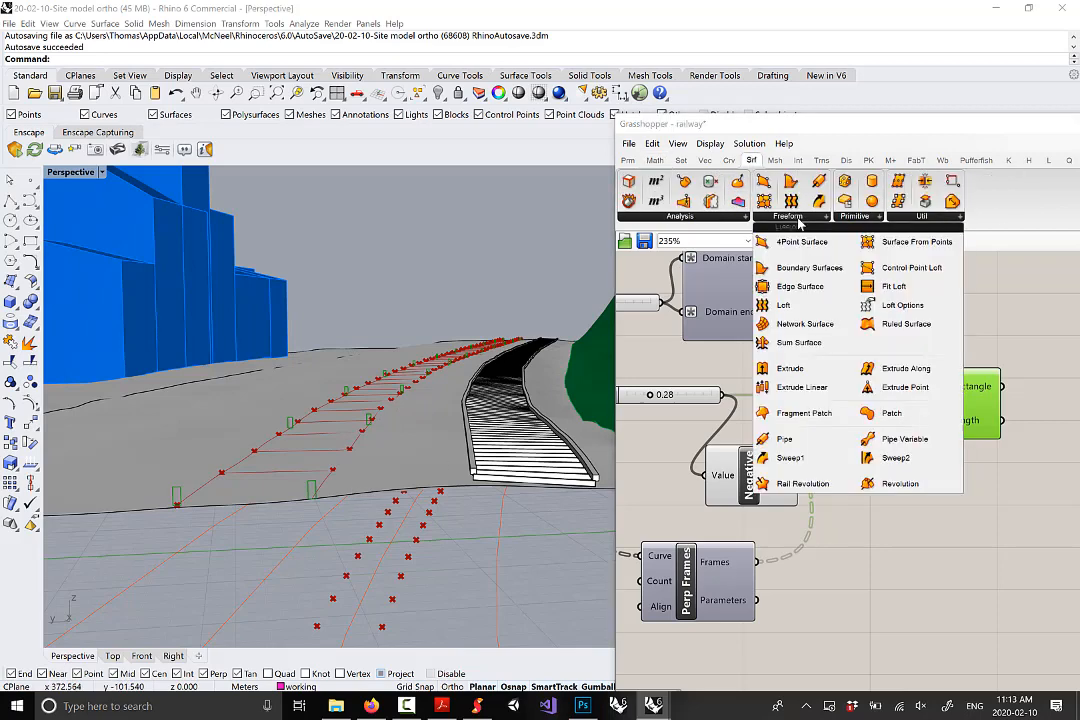
pyautogui.click(790, 458)
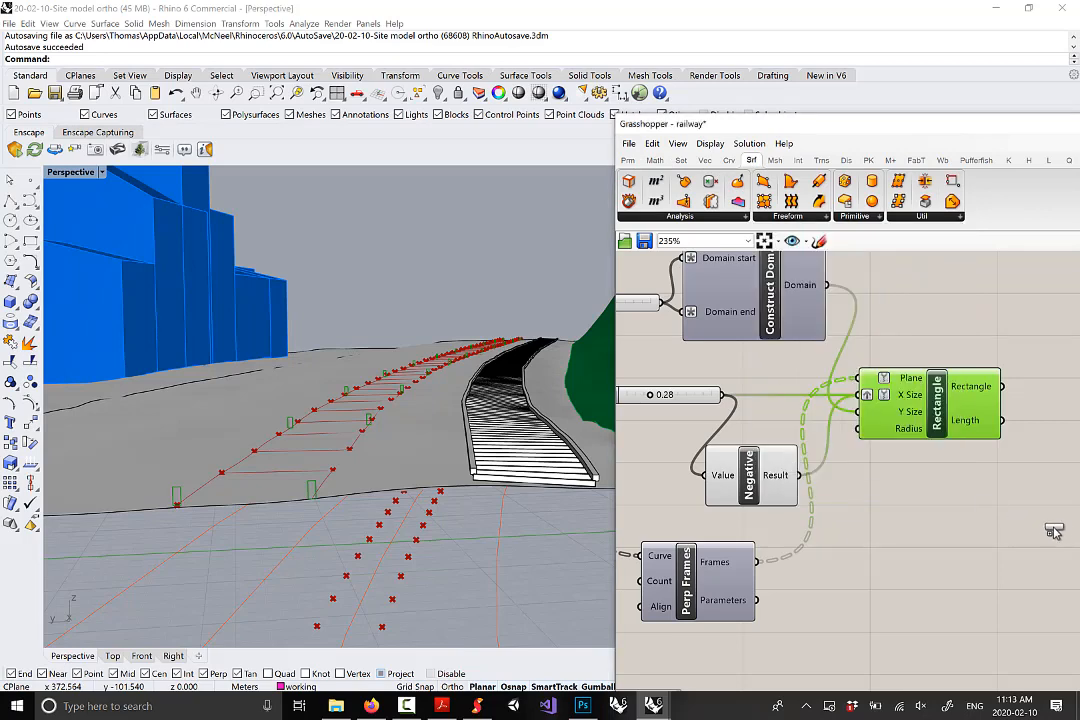
pyautogui.click(895, 452)
pyautogui.scroll(-3, 897, 474)
pyautogui.moveTo(897, 474); pyautogui.dragTo(881, 454, button='right')
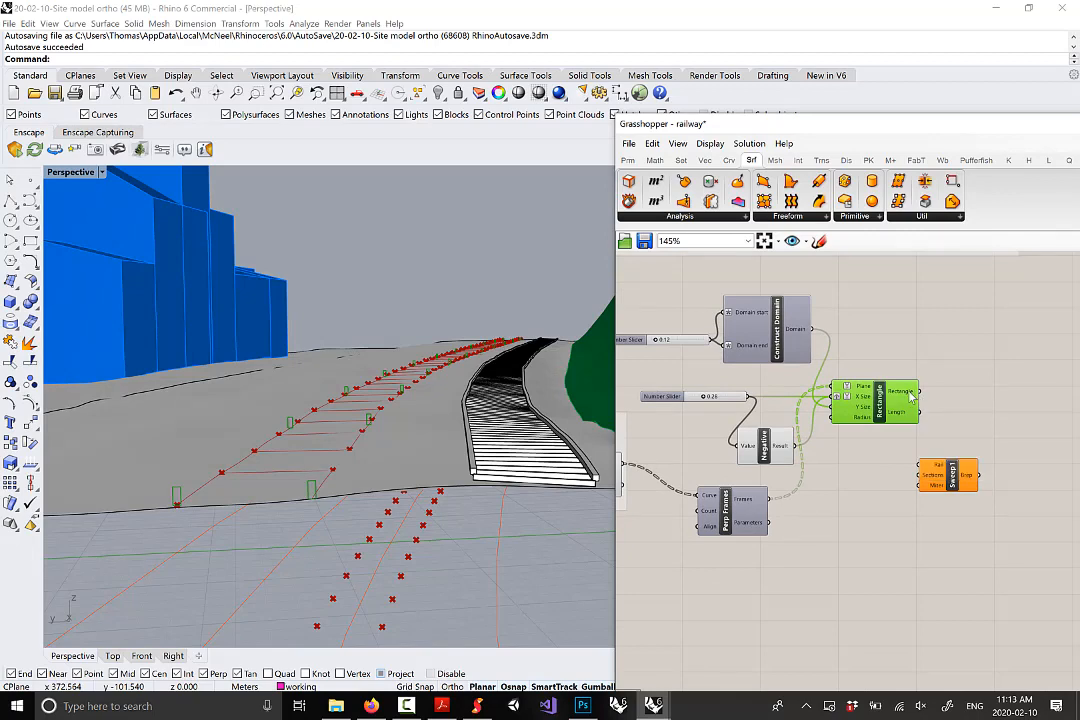
# Connect the Curves output of the Brep | Brep intersection component to Sweep1's Rail input
pyautogui.scroll(2, 938, 476)
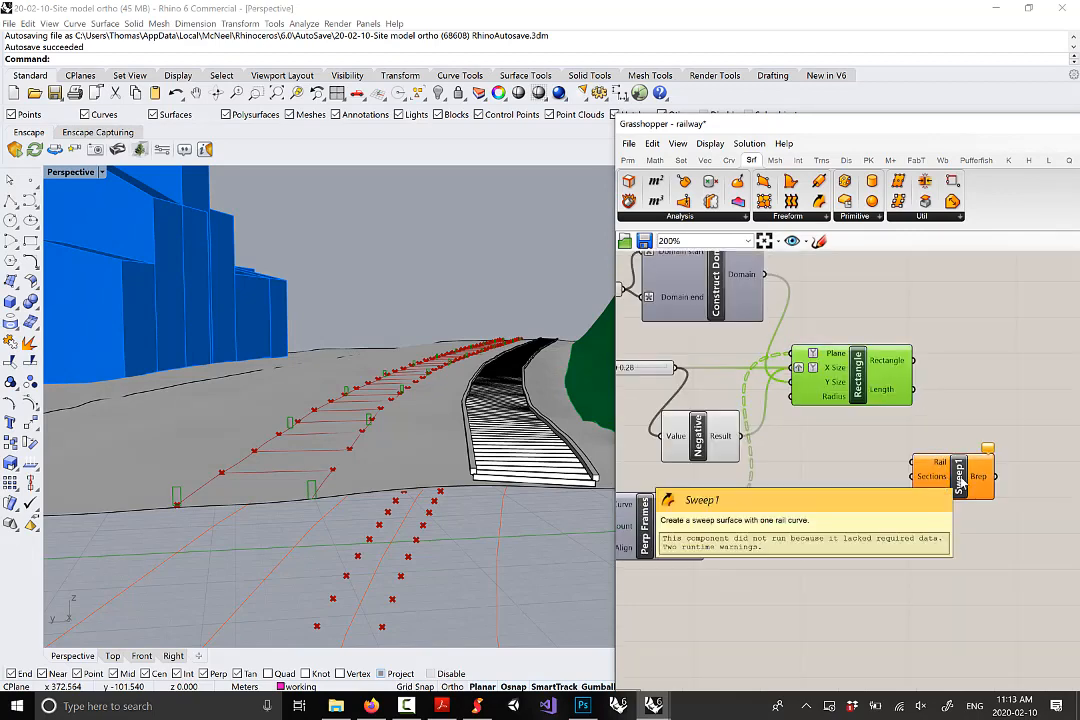
pyautogui.scroll(-2, 940, 472)
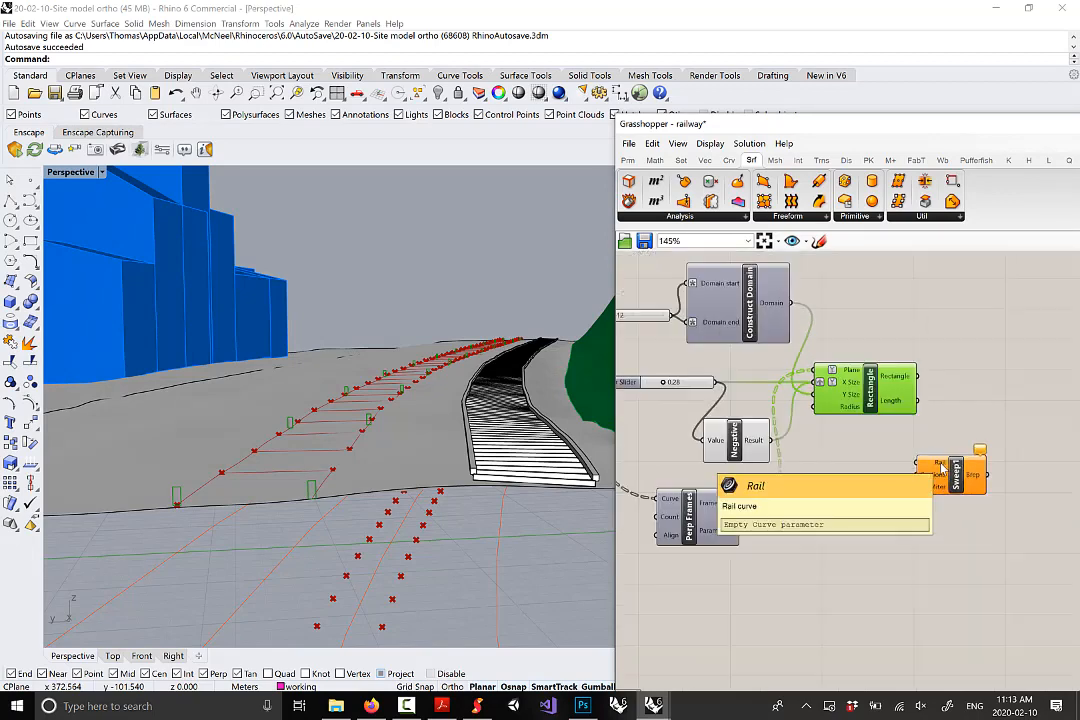
pyautogui.scroll(1, 725, 455)
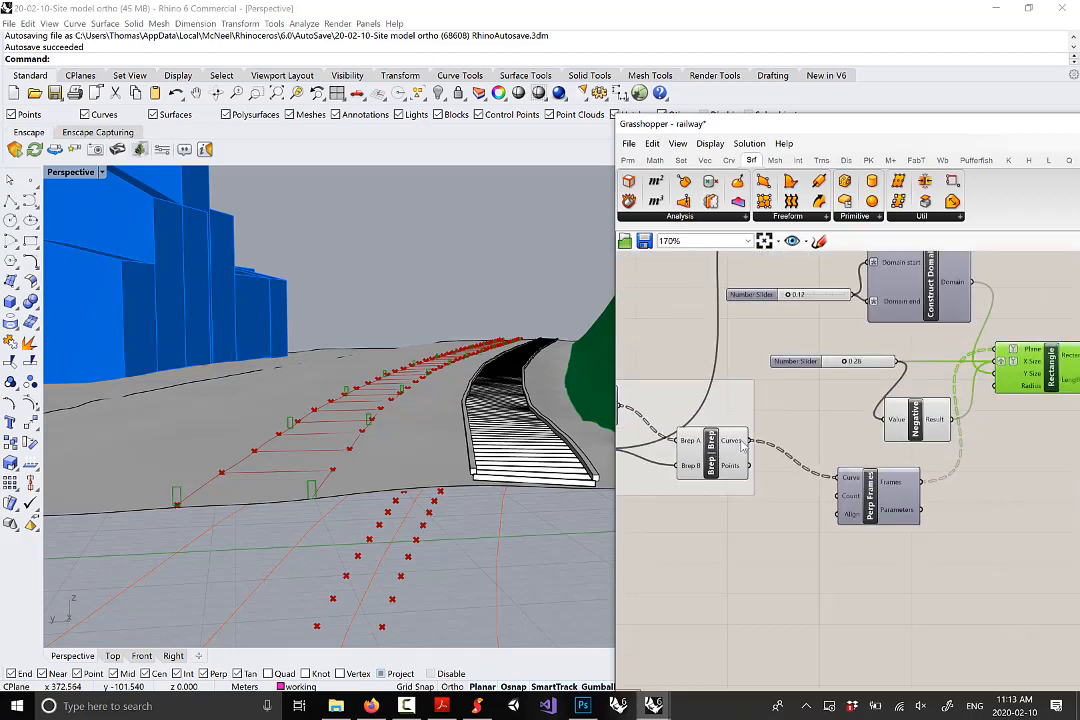
pyautogui.moveTo(741, 446)
pyautogui.scroll(-1, 741, 446)
pyautogui.click(705, 455)
pyautogui.scroll(-2, 725, 455)
pyautogui.moveTo(748, 458); pyautogui.dragTo(957, 449)
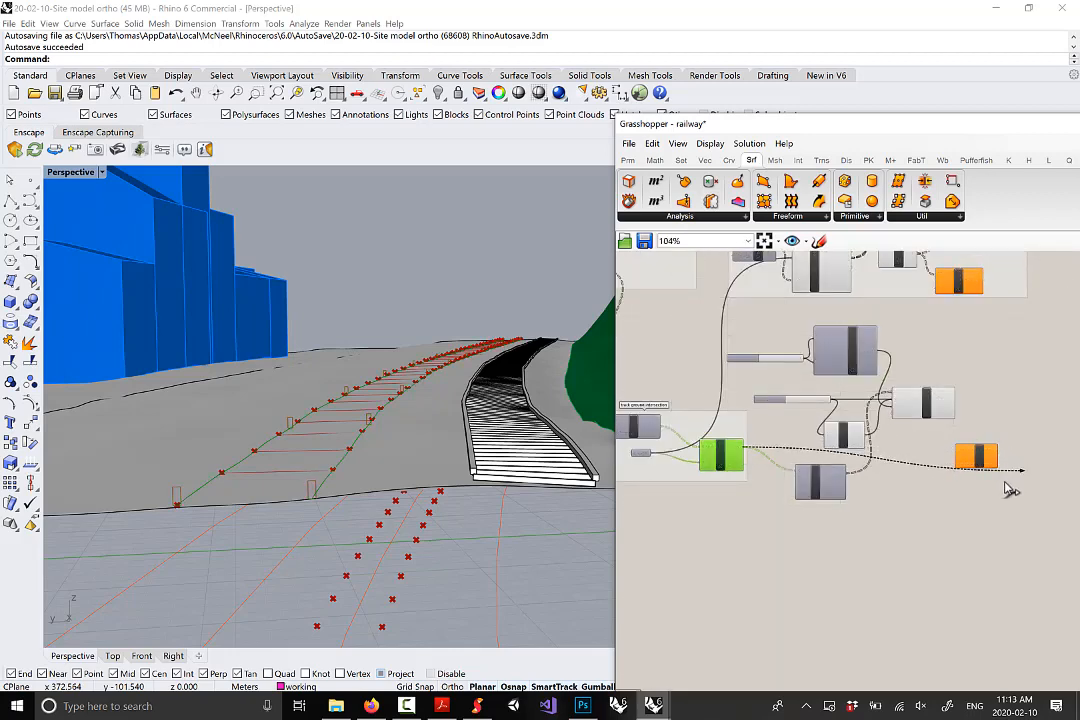
# Simplify the data structure on Sweep1's Rail input
pyautogui.scroll(4, 1005, 485)
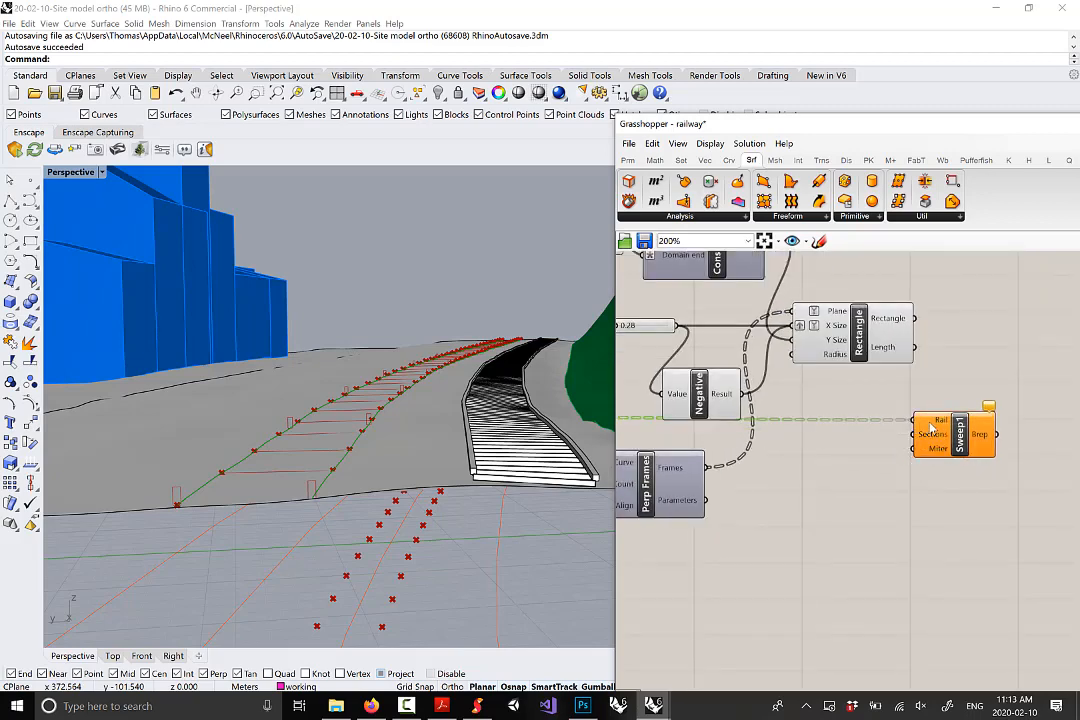
pyautogui.scroll(3, 930, 428)
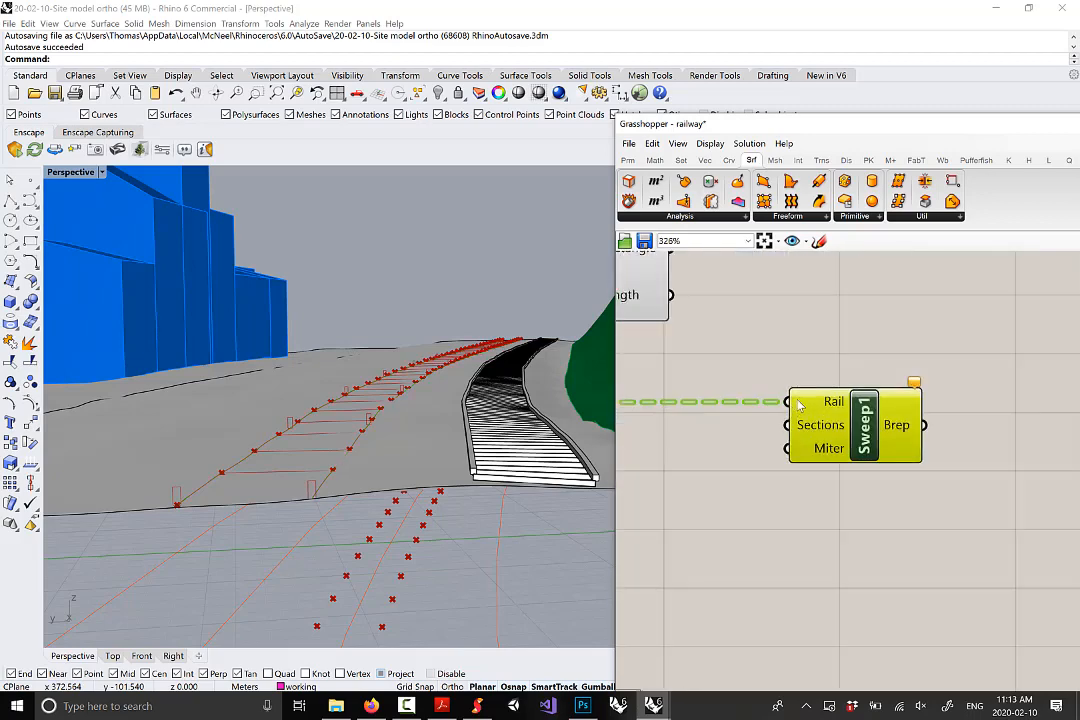
pyautogui.rightClick(799, 404)
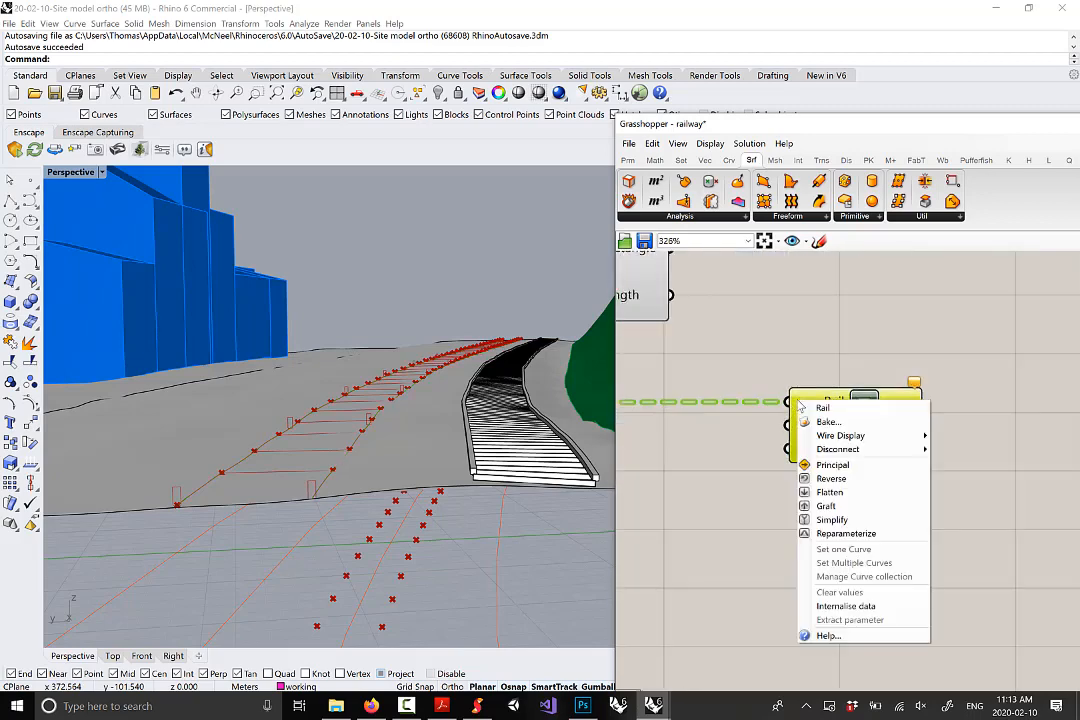
pyautogui.click(846, 533)
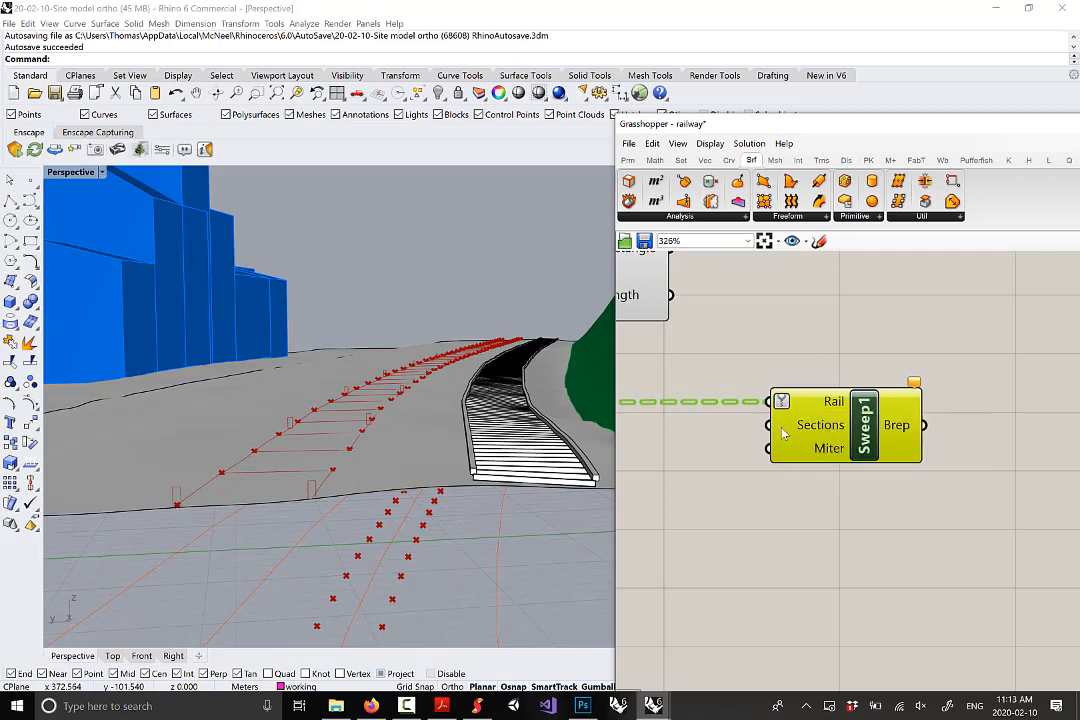
# Connect the Rectangle component's Rectangle output to Sweep1's Sections input and inspect the swept surfaces along both rails
pyautogui.moveTo(713, 470); pyautogui.dragTo(805, 546, button='right')
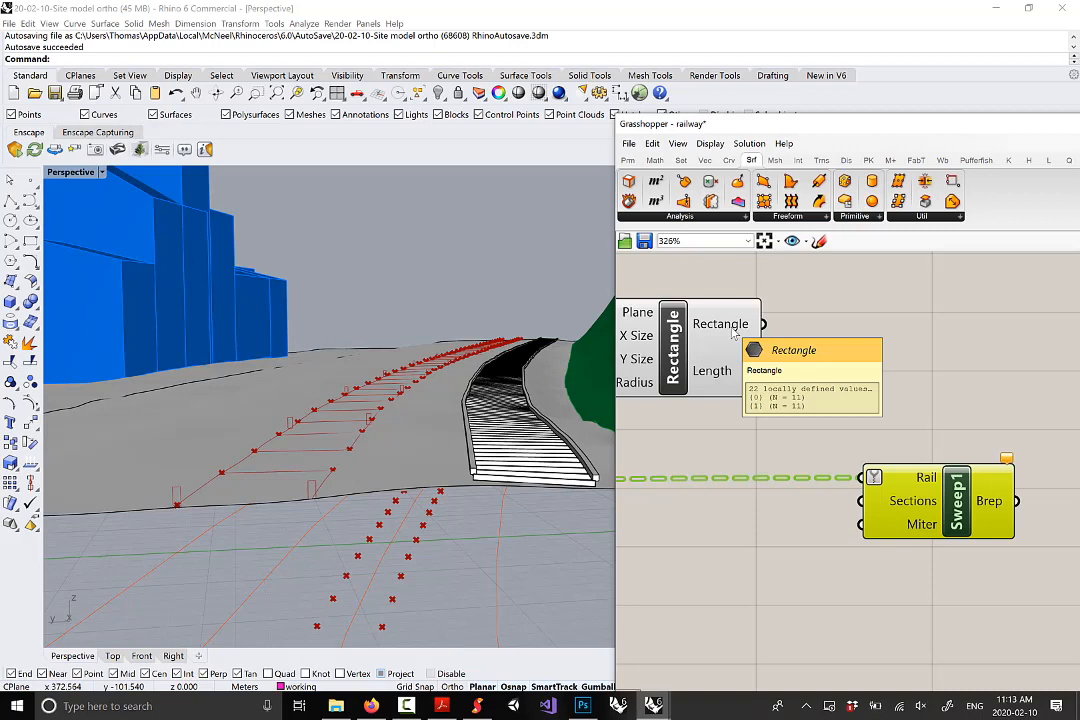
pyautogui.moveTo(763, 324); pyautogui.dragTo(869, 533)
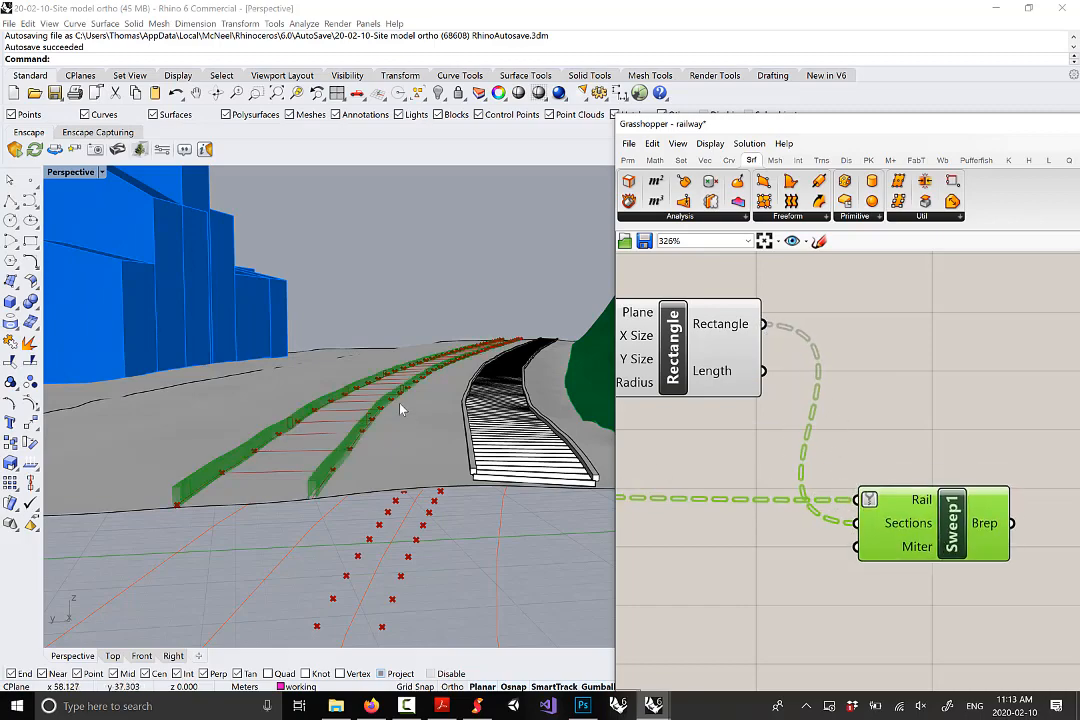
pyautogui.scroll(5, 399, 413)
pyautogui.moveTo(399, 413); pyautogui.dragTo(371, 389, button='right')
pyautogui.moveTo(982, 548); pyautogui.dragTo(896, 522, button='right')
pyautogui.scroll(4, 487, 445)
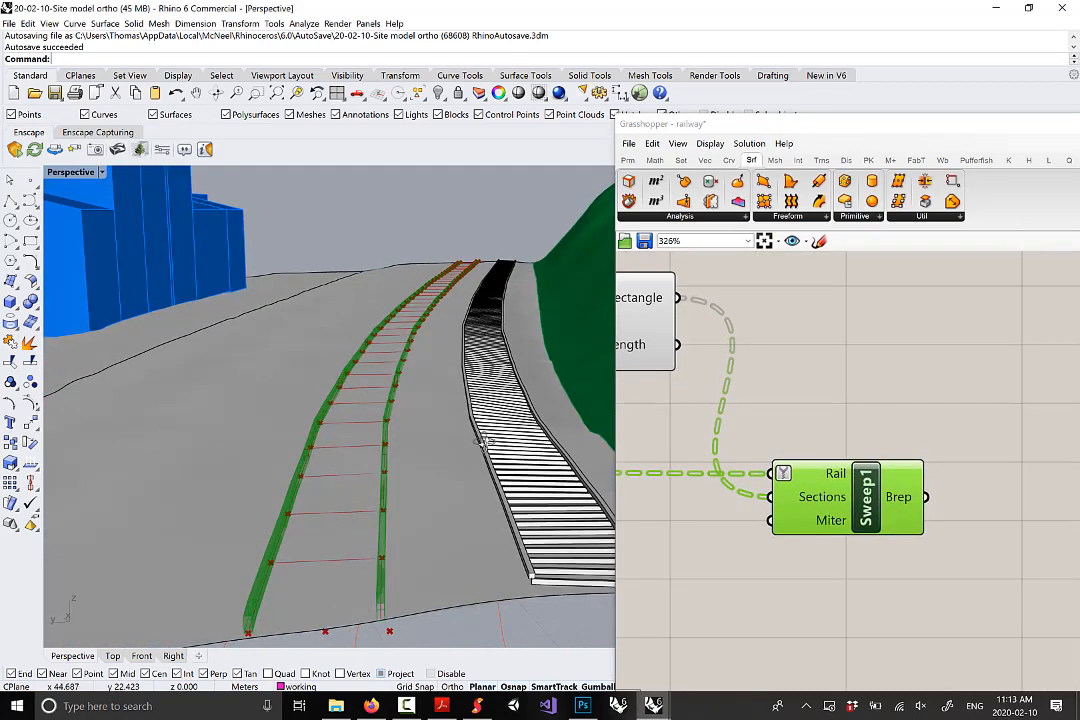
# Turn off the preview of the components feeding Sweep1, from Brep | Brep and Construct Domain through Perp Frames and Rectangle
pyautogui.scroll(-5, 979, 449)
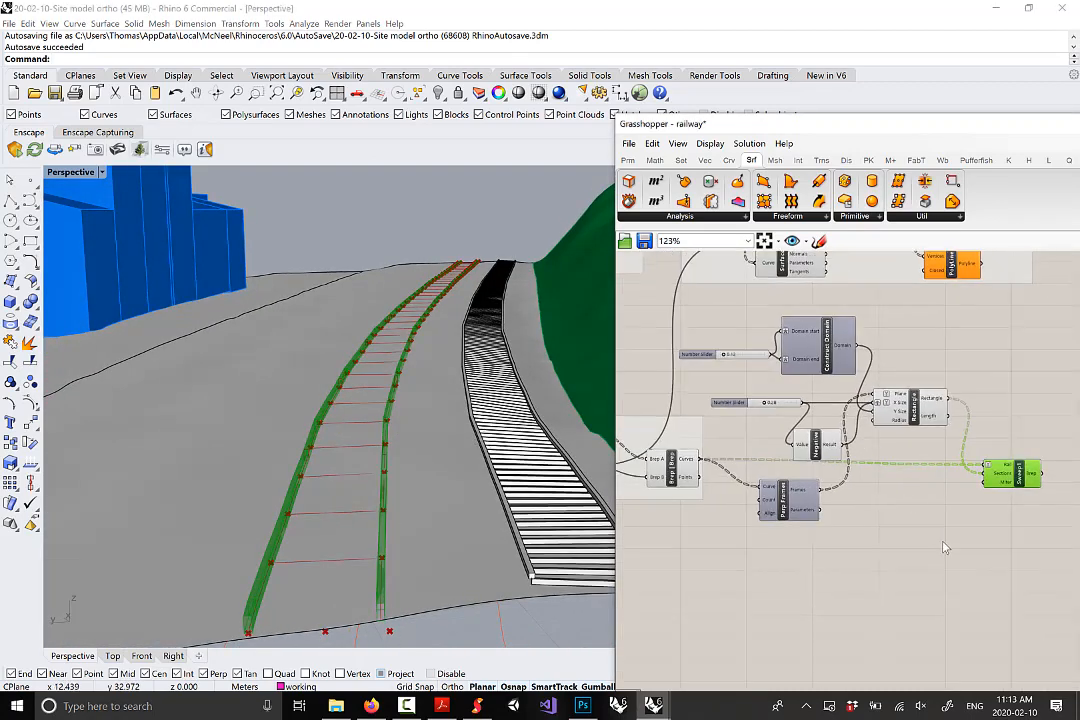
pyautogui.moveTo(942, 541); pyautogui.dragTo(652, 334)
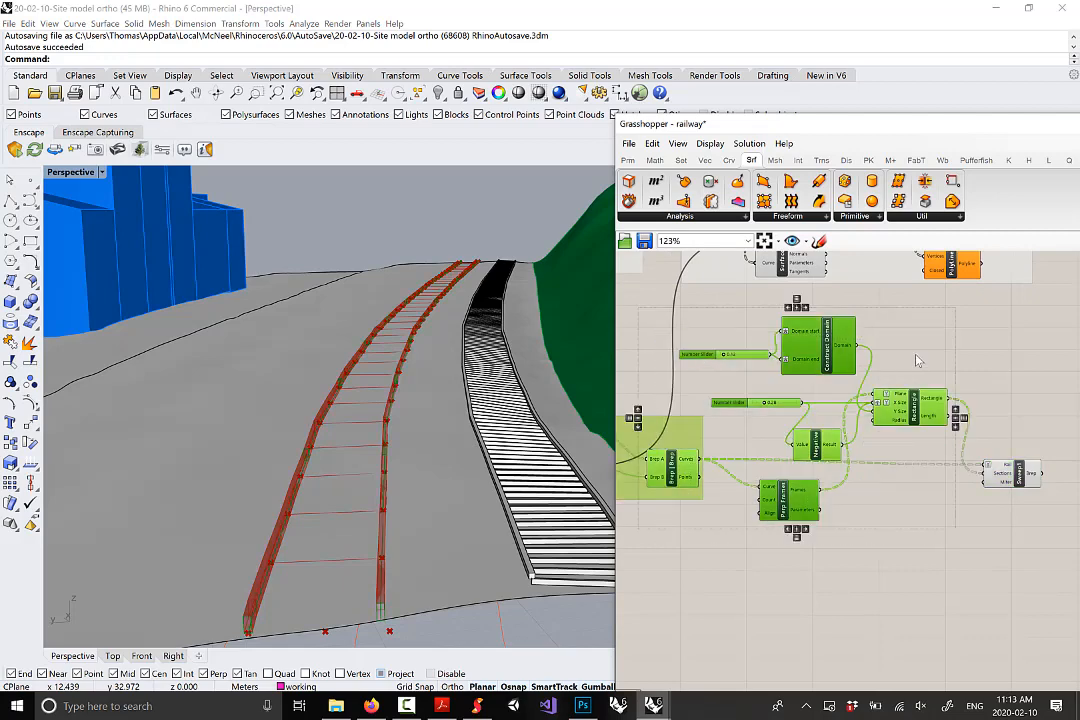
pyautogui.moveTo(1022, 482); pyautogui.dragTo(1028, 474)
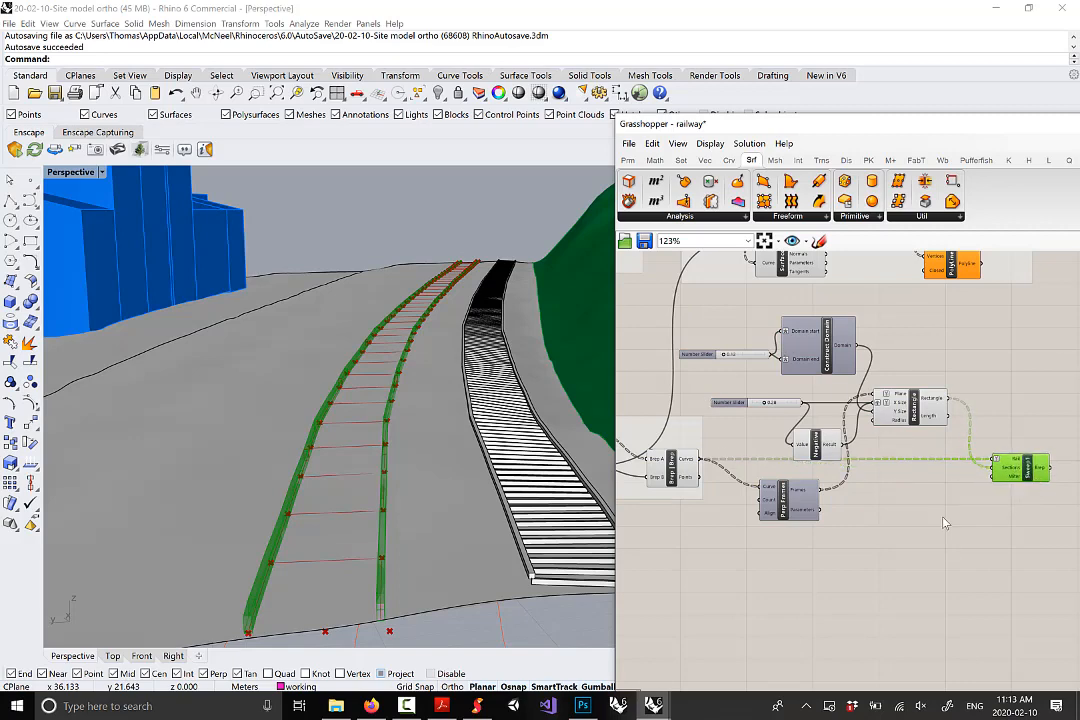
pyautogui.moveTo(950, 545); pyautogui.dragTo(640, 305)
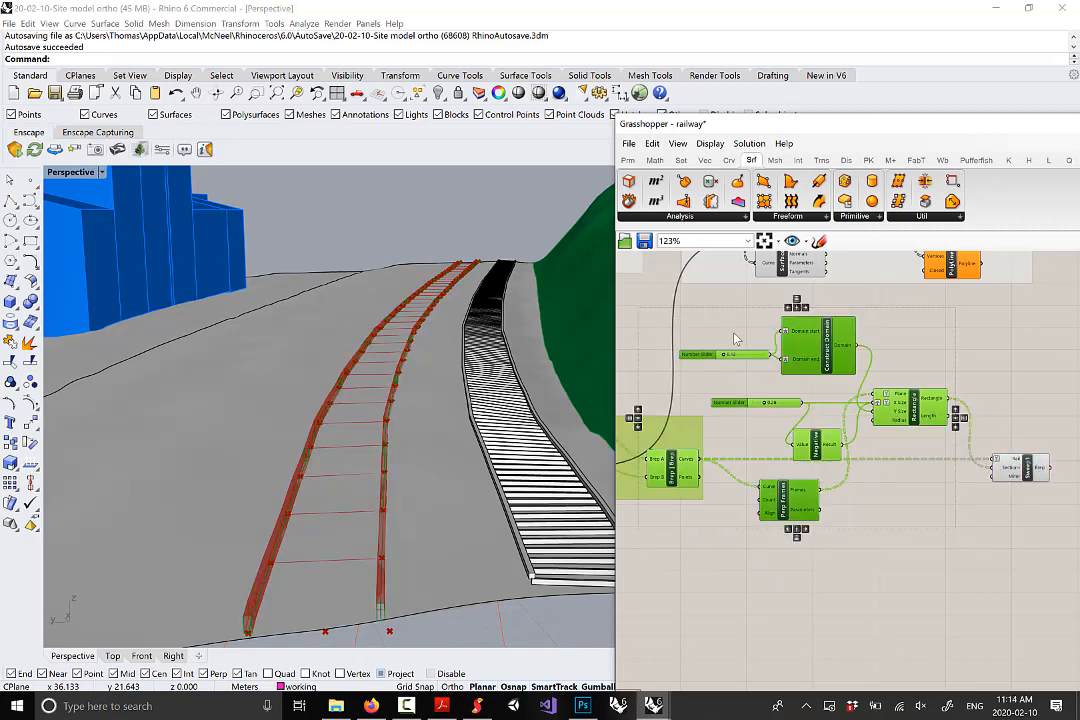
pyautogui.rightClick(735, 335)
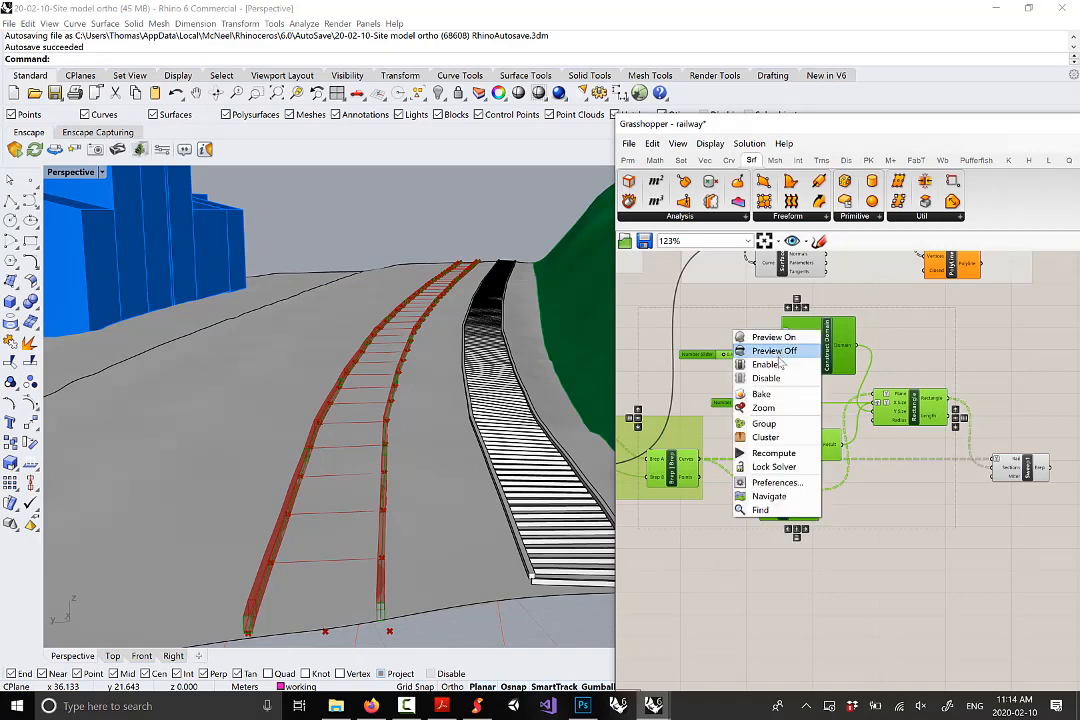
pyautogui.click(752, 350)
# Group the components from Construct Domain and Perp Frames through Sweep1, shift the group clear of Brep | Brep, and name it "building the rails"
pyautogui.moveTo(971, 457); pyautogui.dragTo(984, 462, button='right')
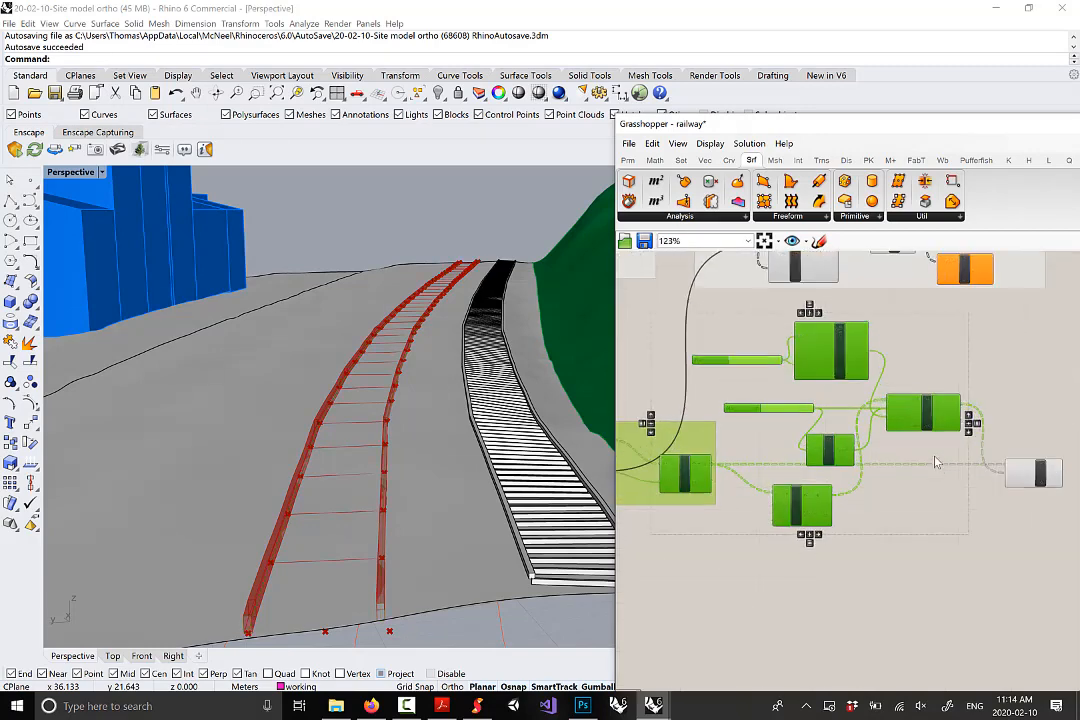
pyautogui.moveTo(1060, 612); pyautogui.dragTo(750, 328)
pyautogui.rightClick(922, 380)
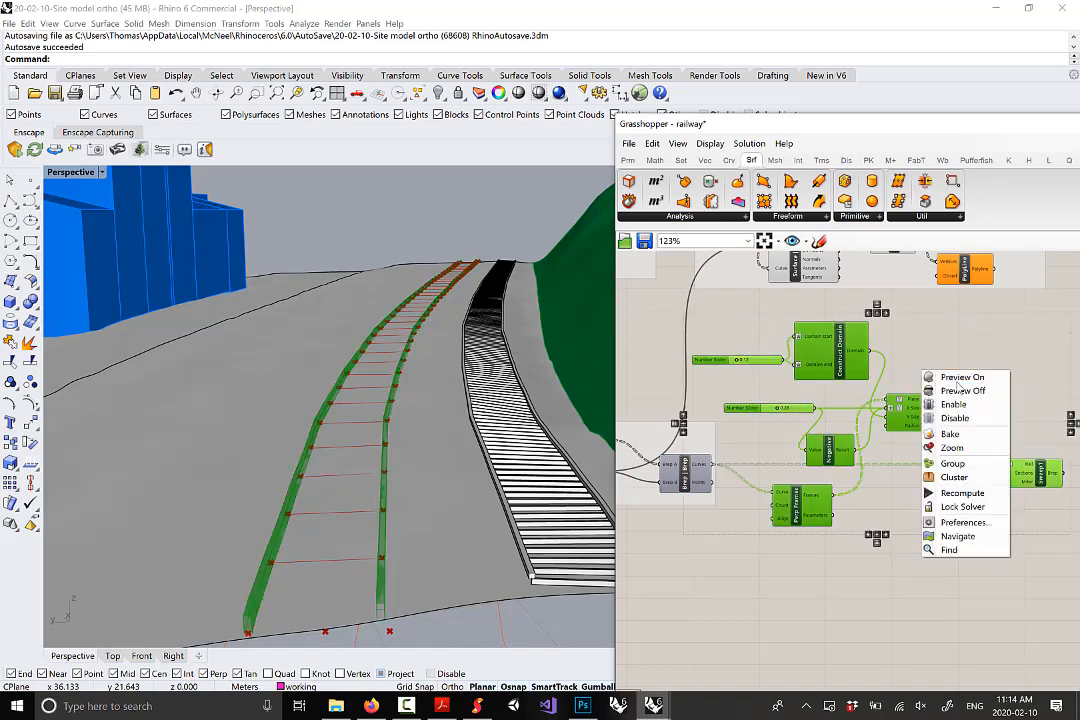
pyautogui.click(955, 463)
pyautogui.moveTo(939, 327); pyautogui.dragTo(989, 350)
pyautogui.rightClick(989, 356)
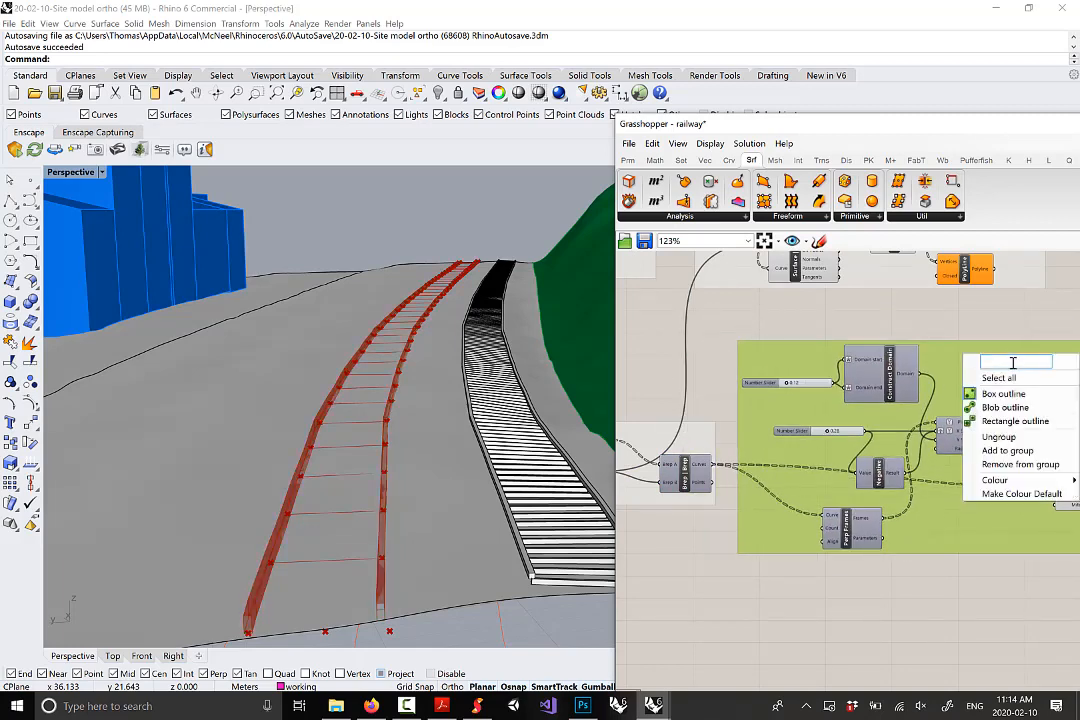
pyautogui.write('building the rails')
pyautogui.click(938, 681)
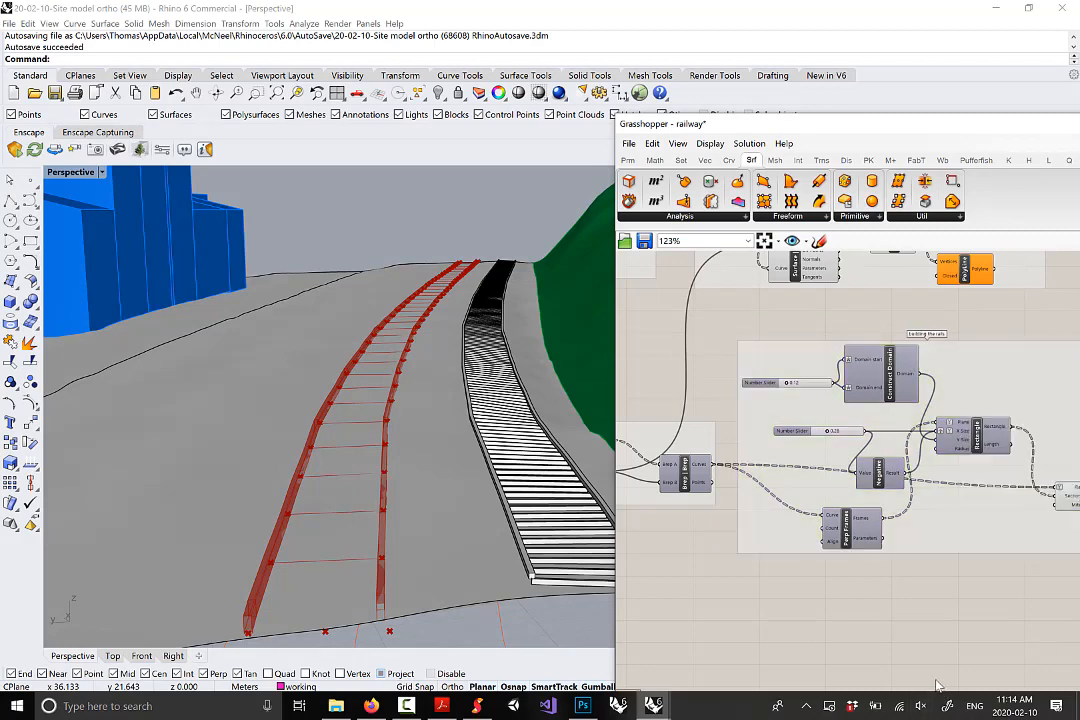
# Space out the Negative and Perp Frames components inside the building the rails group so their wires read clearly
pyautogui.scroll(3, 981, 532)
pyautogui.moveTo(821, 448); pyautogui.dragTo(836, 427)
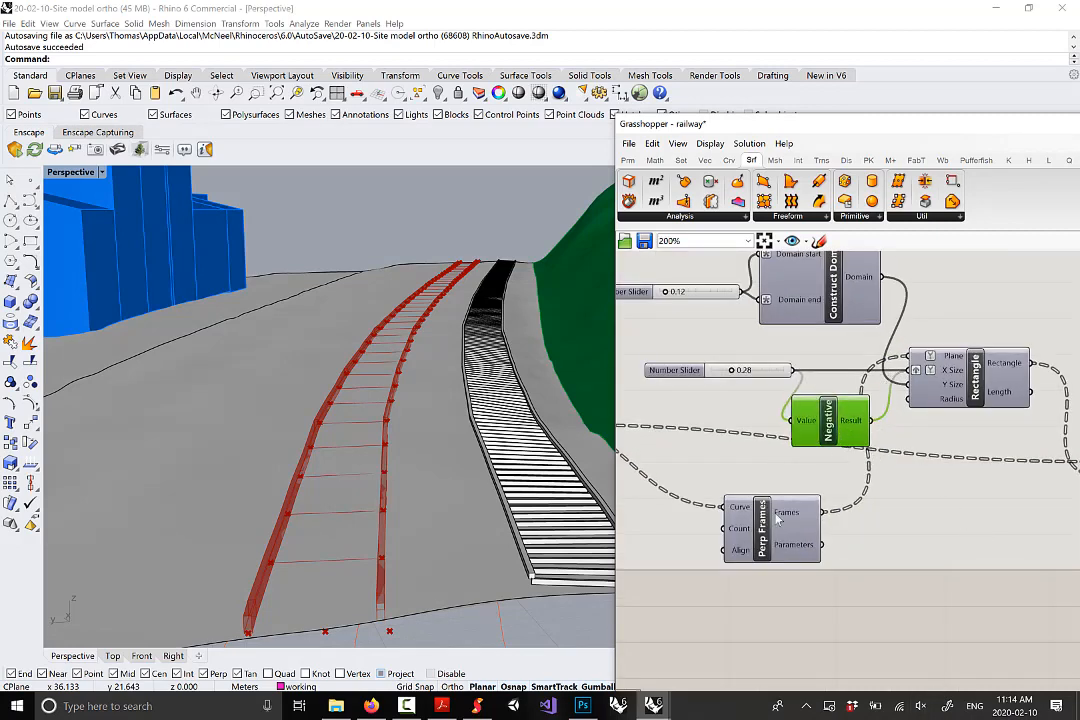
pyautogui.moveTo(785, 520); pyautogui.dragTo(702, 520)
pyautogui.moveTo(911, 624); pyautogui.dragTo(851, 599, button='right')
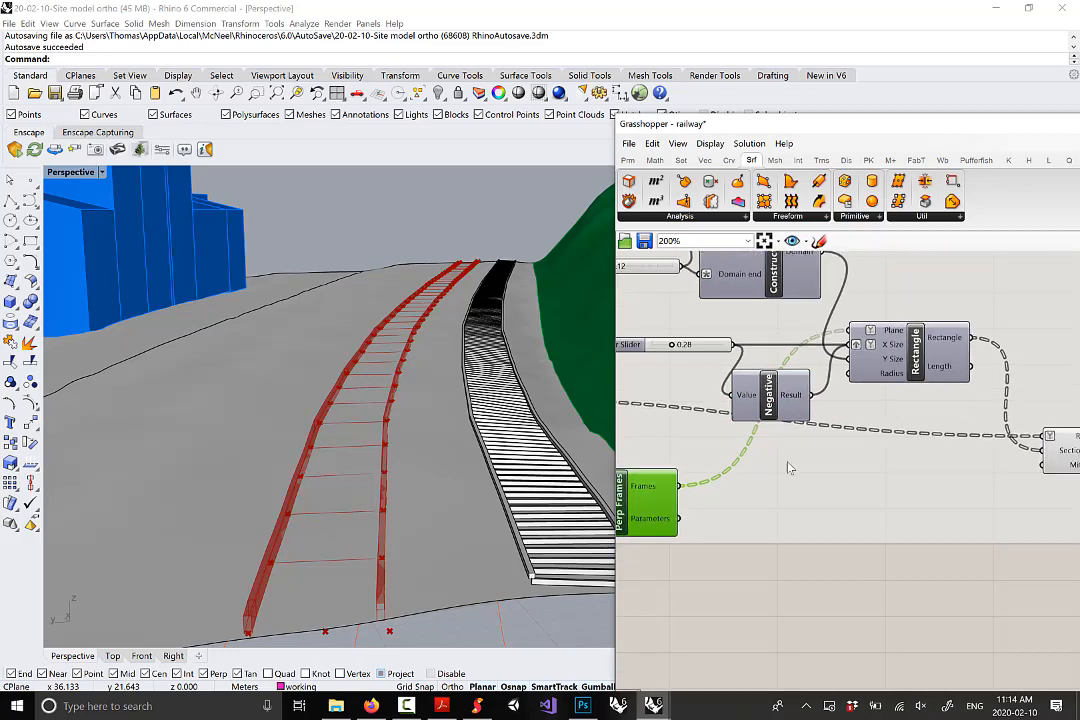
pyautogui.moveTo(784, 392); pyautogui.dragTo(798, 382)
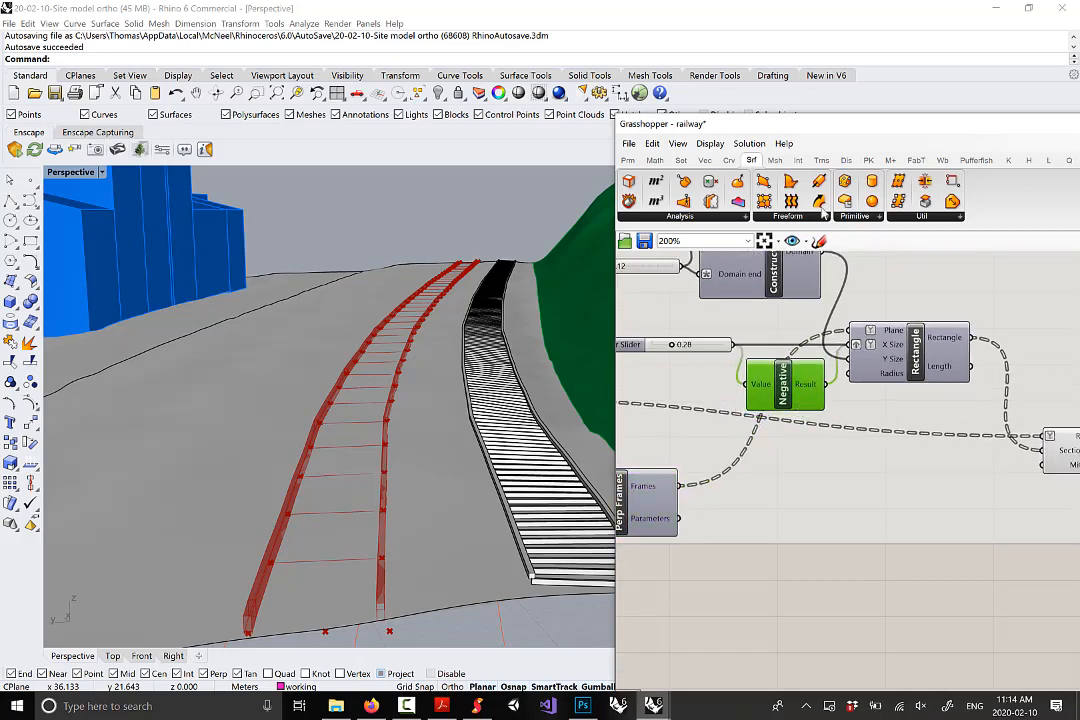
# Sketch a freehand arrow on the canvas pointing up at the Negative component
pyautogui.click(818, 242)
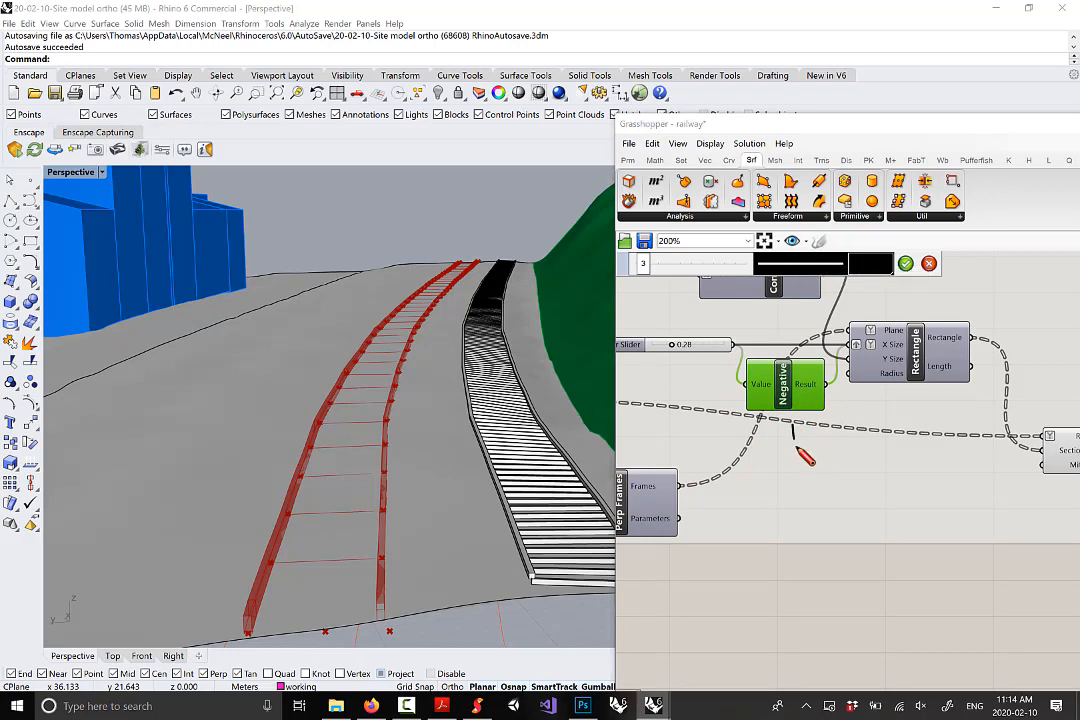
pyautogui.moveTo(796, 446)
pyautogui.mouseDown()
pyautogui.moveTo(795, 427)
pyautogui.moveTo(818, 427)
pyautogui.moveTo(835, 467)
pyautogui.mouseUp()
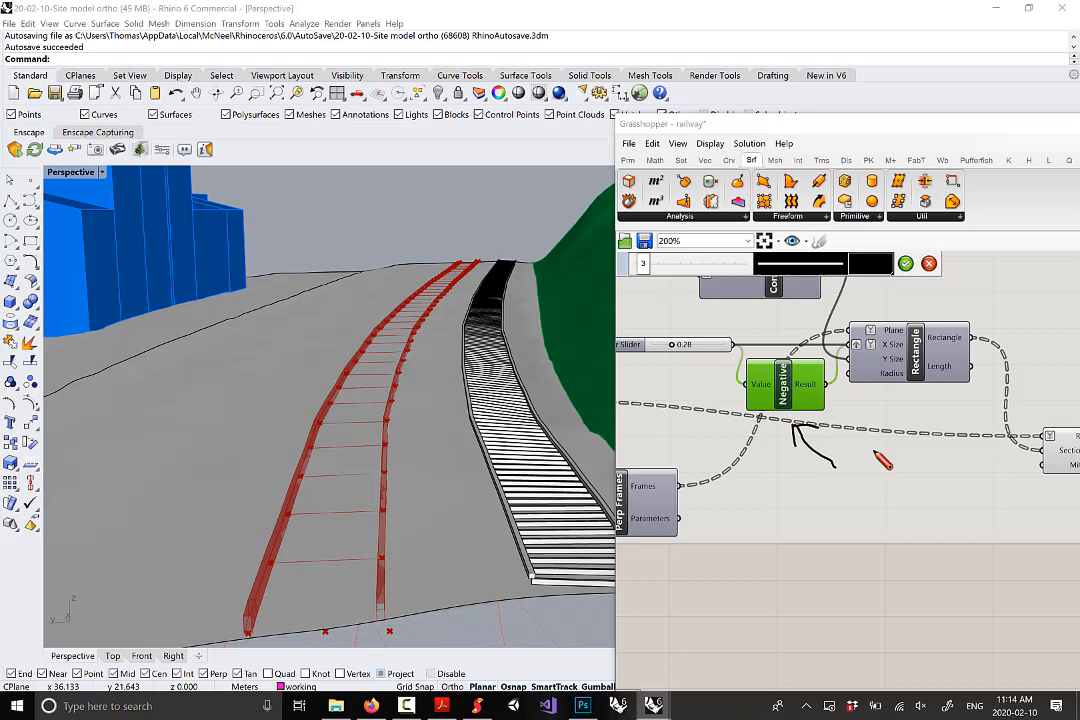
pyautogui.click(905, 263)
# Add a panel below Rectangle reading "refer to the class recording. You might need negative values for your rectangles, positive values, or positive and negative"
pyautogui.click(630, 161)
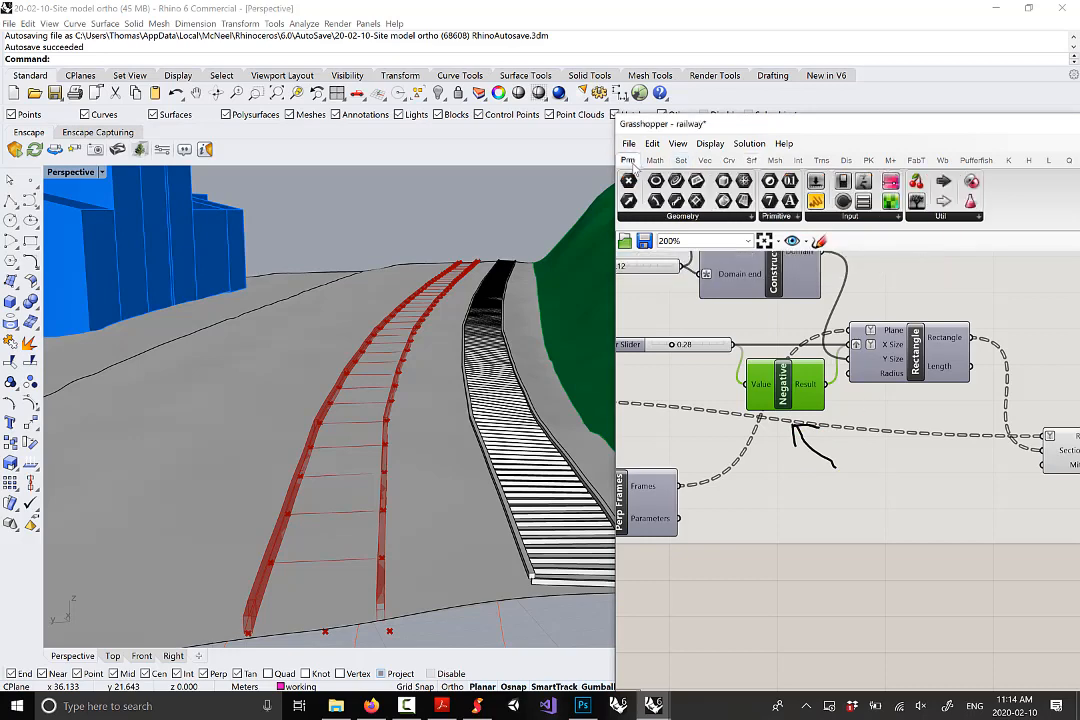
pyautogui.moveTo(927, 497); pyautogui.dragTo(925, 500)
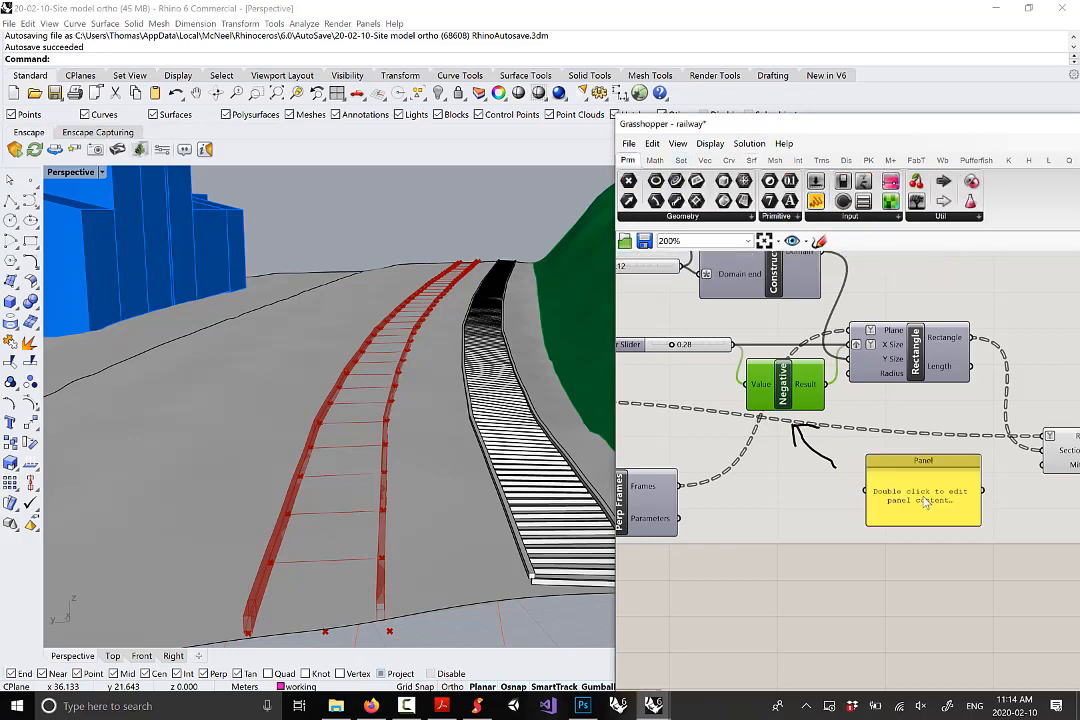
pyautogui.write('refer to t')
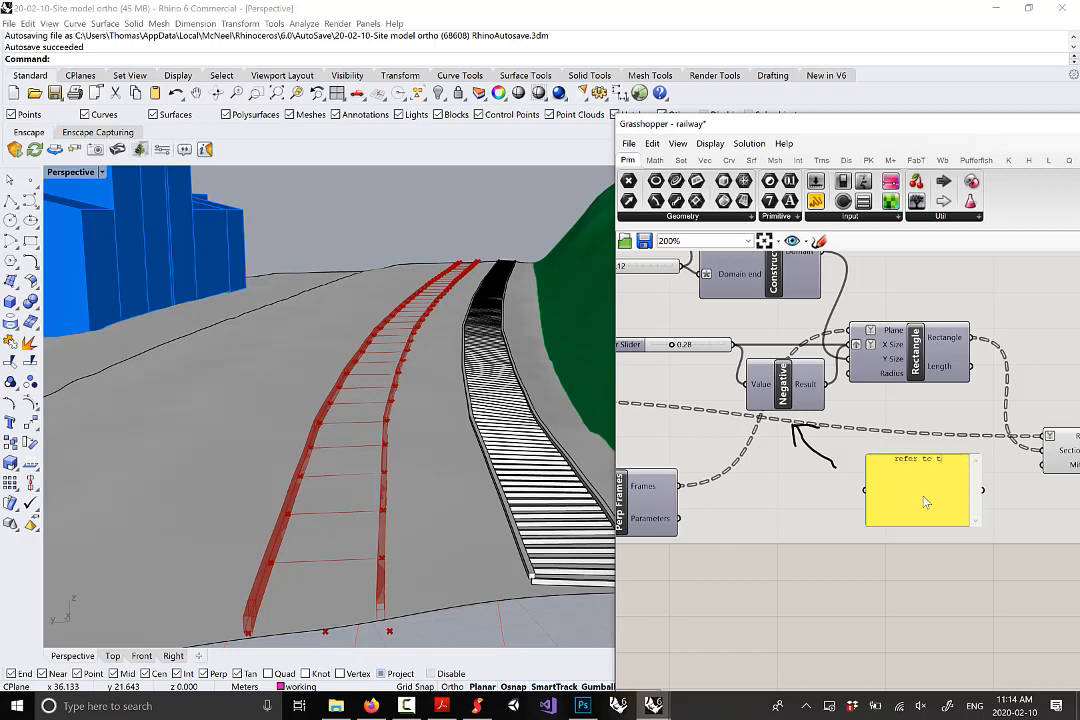
pyautogui.write('he class recording. You might')
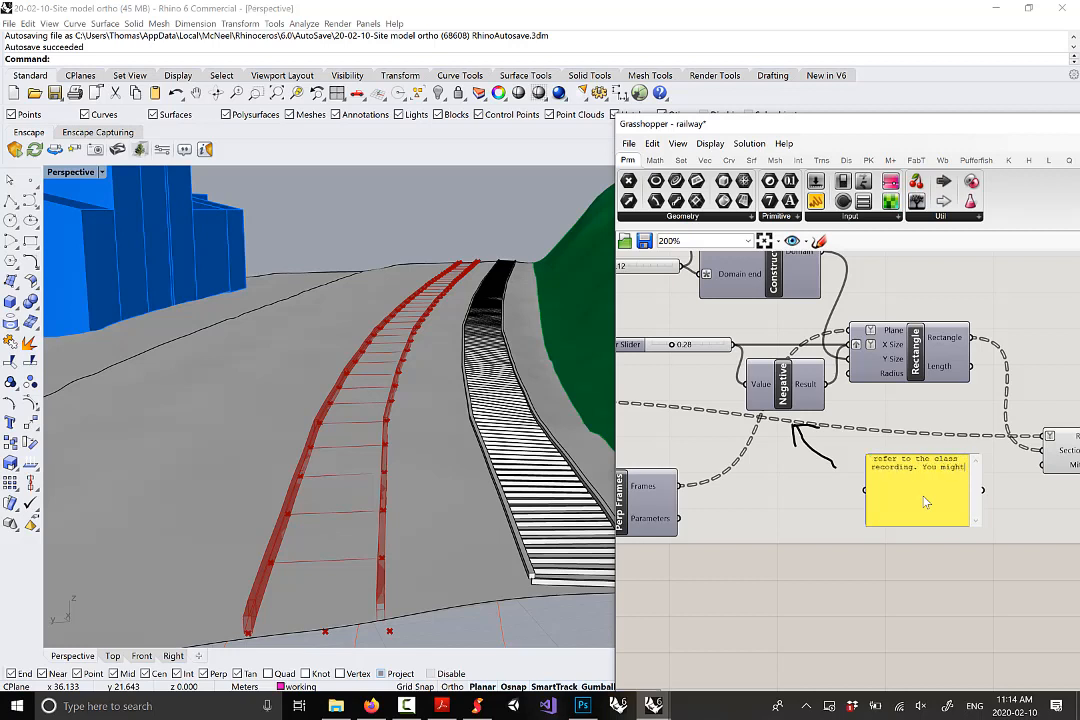
pyautogui.write(' need negative values for y')
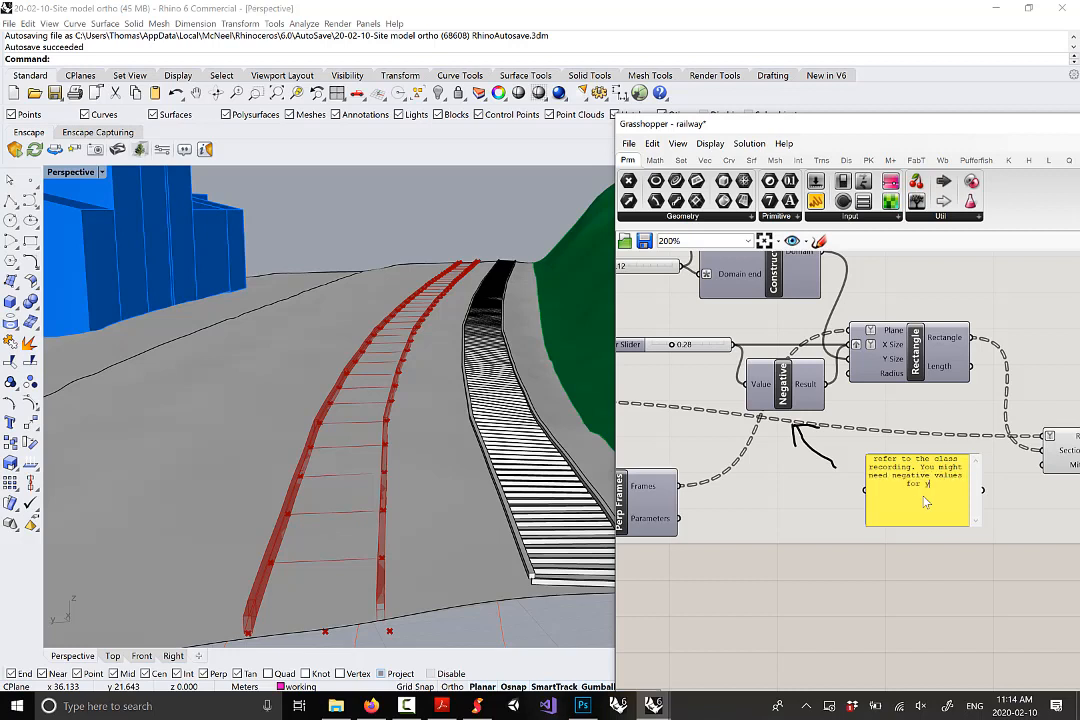
pyautogui.write('our rectangles, positive values, or positive and negative')
pyautogui.scroll(-3, 848, 448)
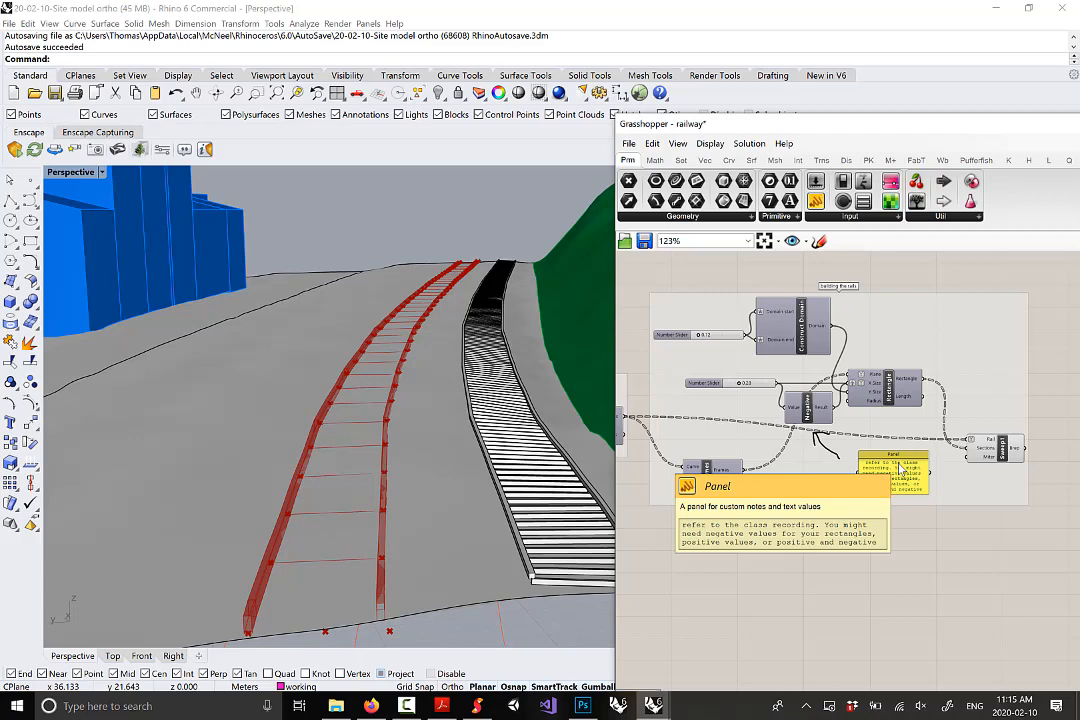
# Set the number slider feeding Negative to 0.30, inspect the rail profiles end-on, and keep Negative just above the sketched arrow
pyautogui.scroll(2, 825, 415)
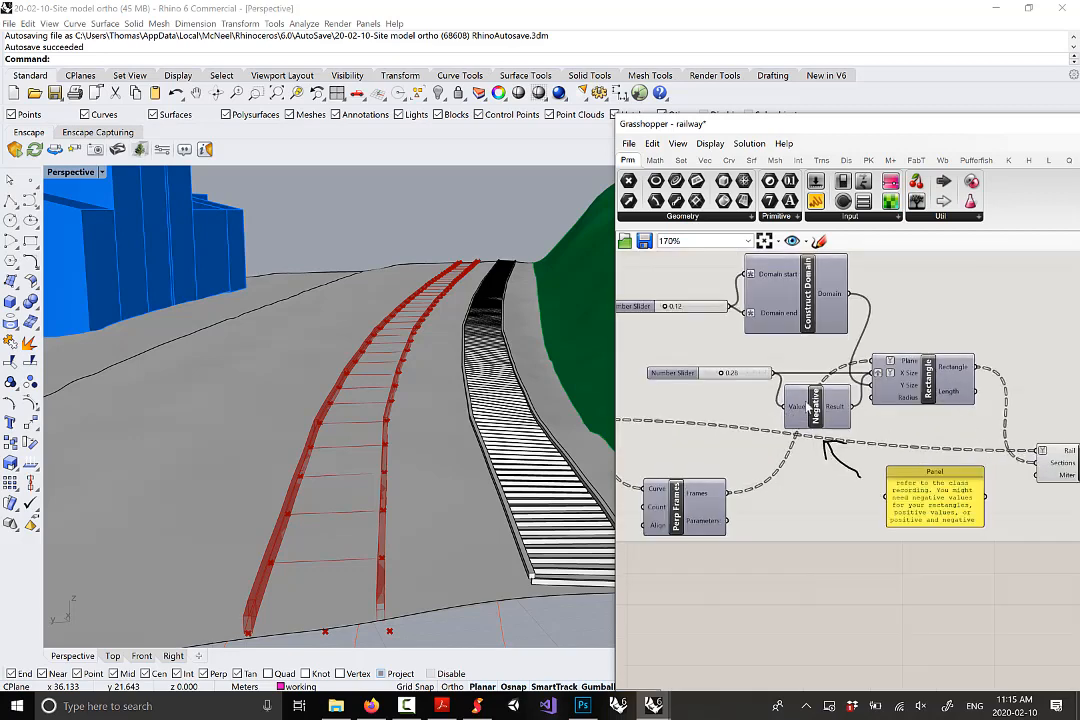
pyautogui.click(825, 415)
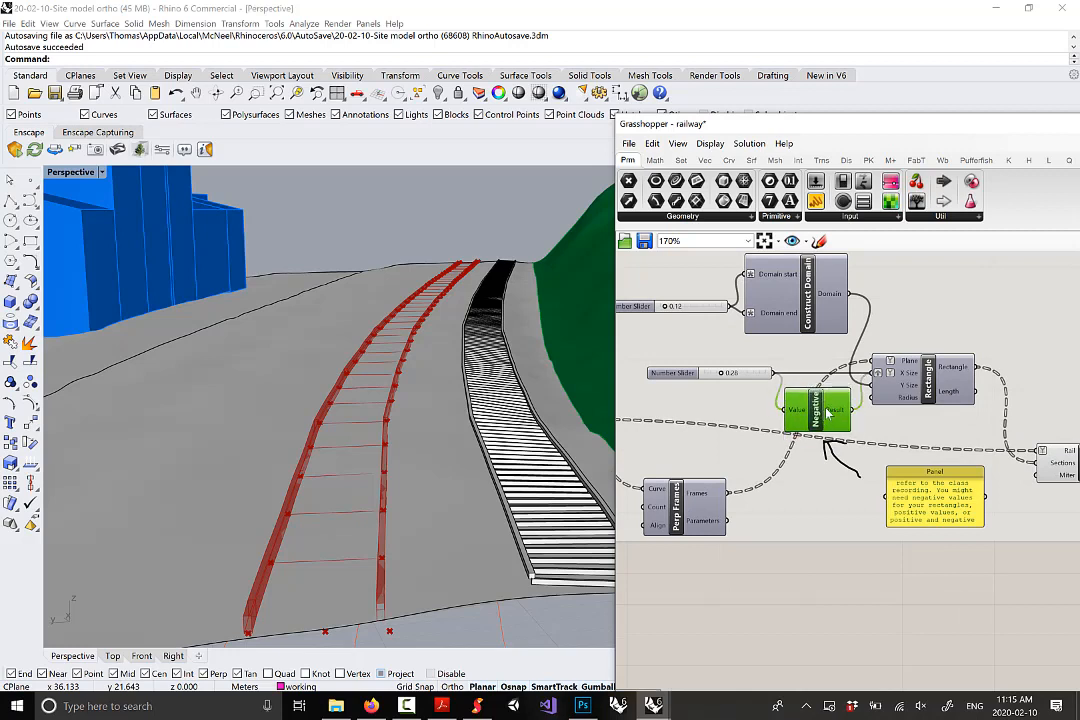
pyautogui.moveTo(826, 409)
pyautogui.mouseDown()
pyautogui.moveTo(839, 420)
pyautogui.moveTo(827, 420)
pyautogui.mouseUp()
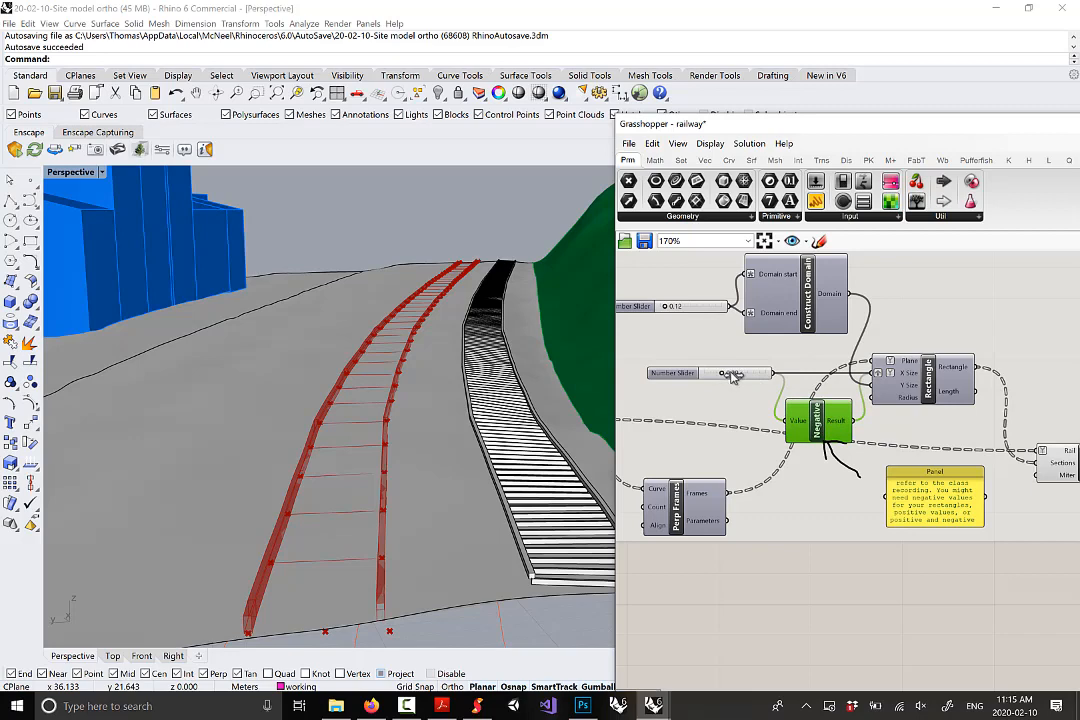
pyautogui.moveTo(733, 375); pyautogui.dragTo(714, 375)
pyautogui.moveTo(434, 461); pyautogui.dragTo(438, 446, button='right')
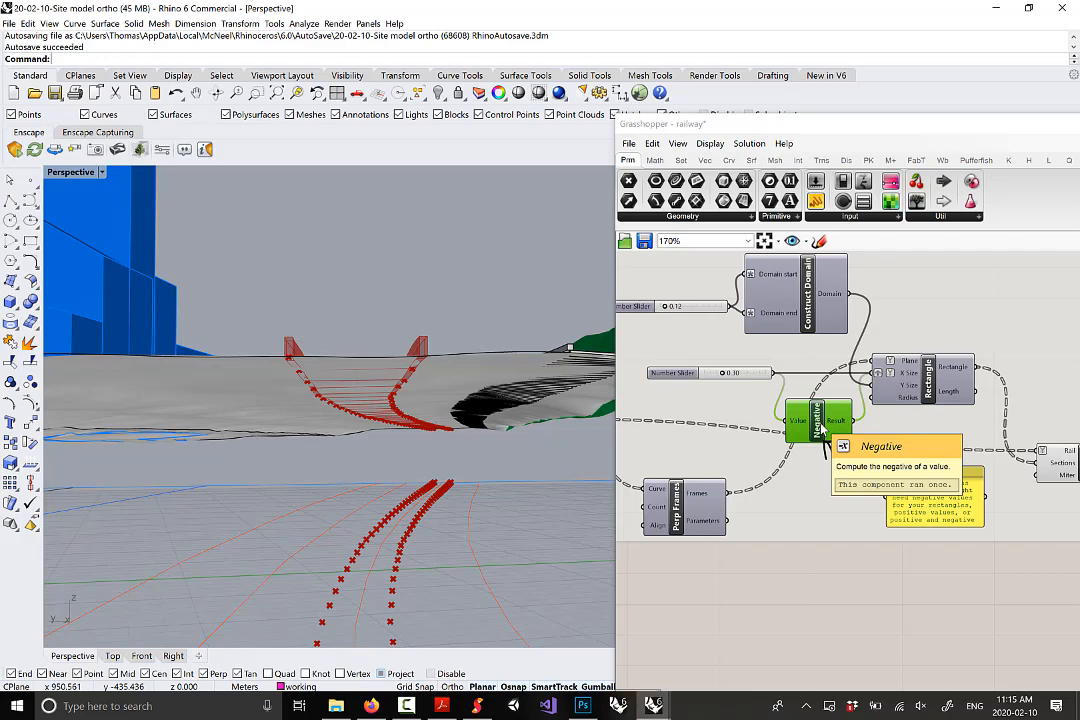
pyautogui.moveTo(822, 427); pyautogui.dragTo(822, 418)
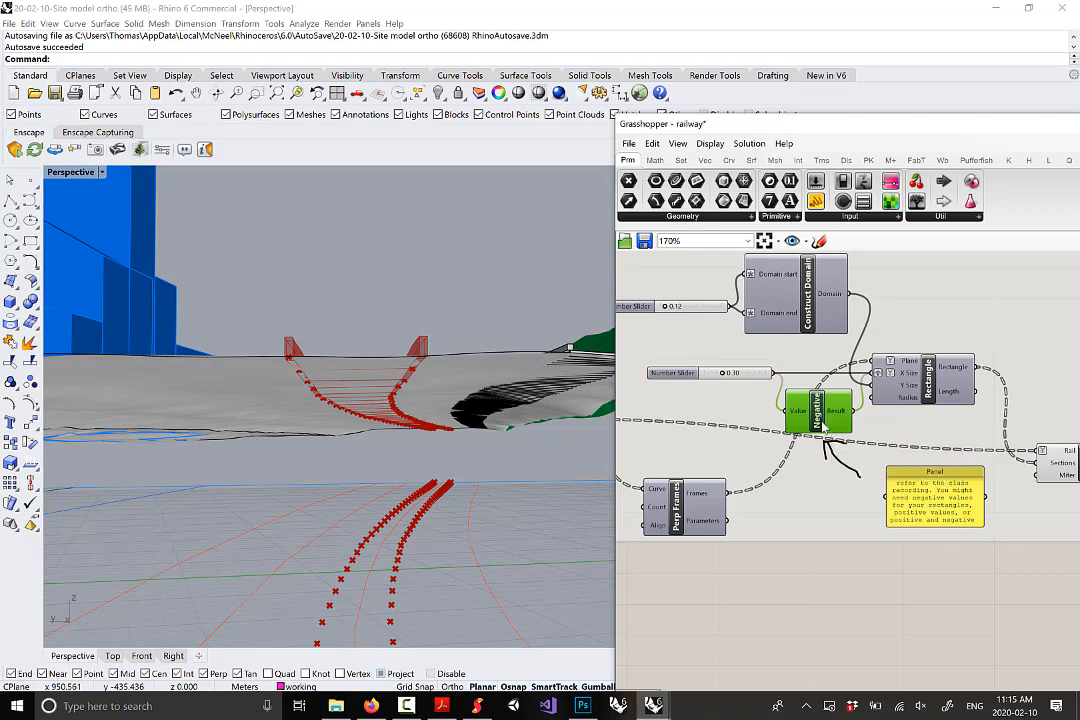
pyautogui.moveTo(842, 420)
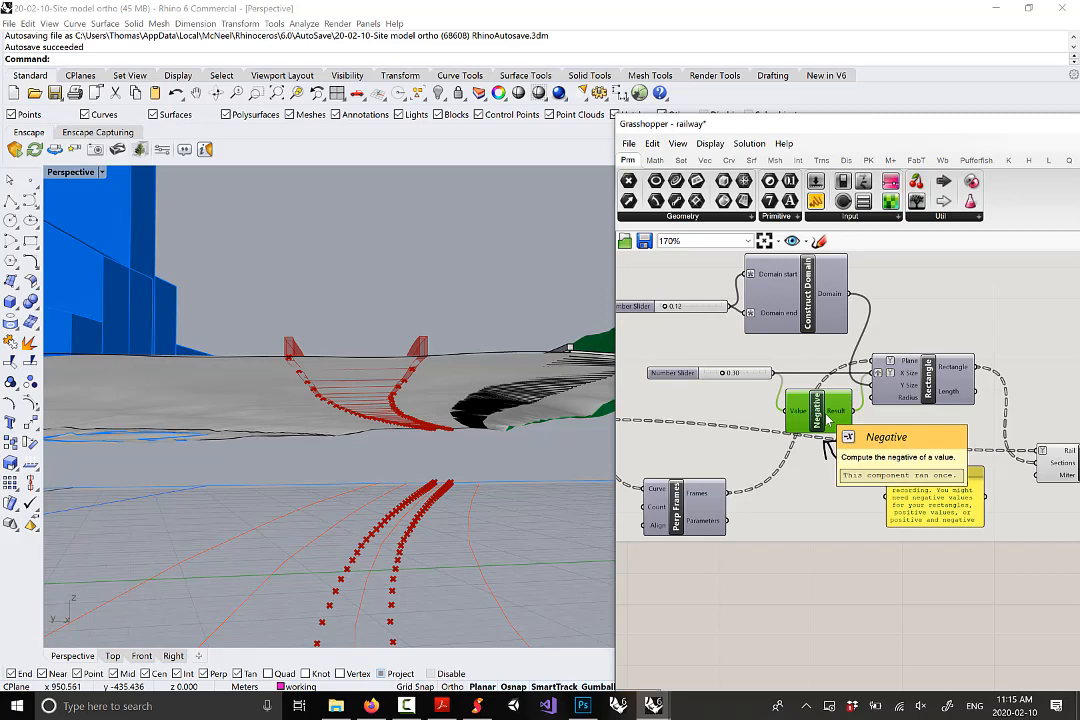
# Move the note panel closer to the tail of the sketched arrow
pyautogui.scroll(-2, 829, 502)
pyautogui.scroll(3, 909, 508)
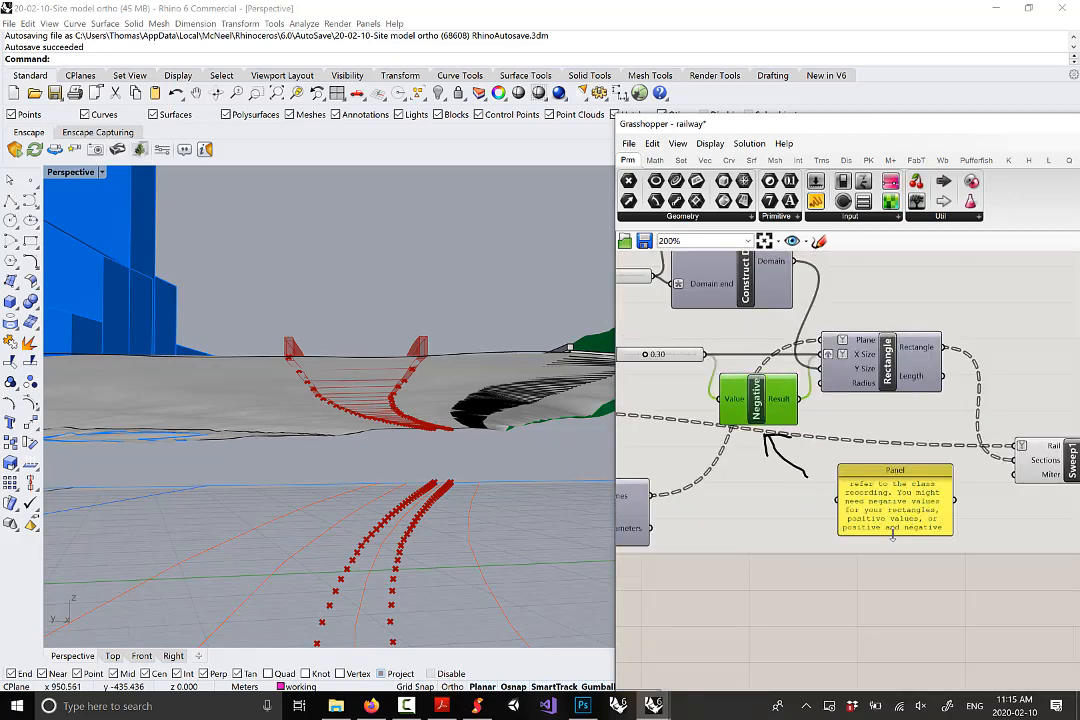
pyautogui.moveTo(890, 531); pyautogui.dragTo(866, 527)
pyautogui.click(940, 608)
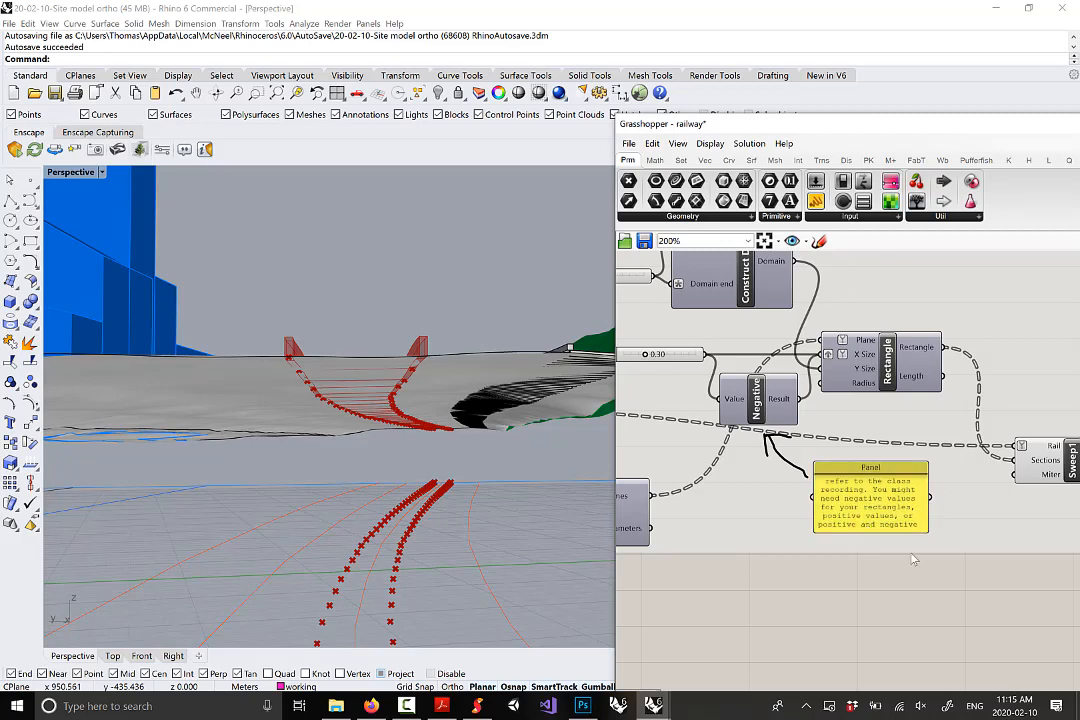
# Examine the Sweep1 rails and the PolyLine component's cross lines between them in the viewport, along with its Polyline output data
pyautogui.moveTo(974, 543); pyautogui.dragTo(799, 540, button='right')
pyautogui.click(897, 463)
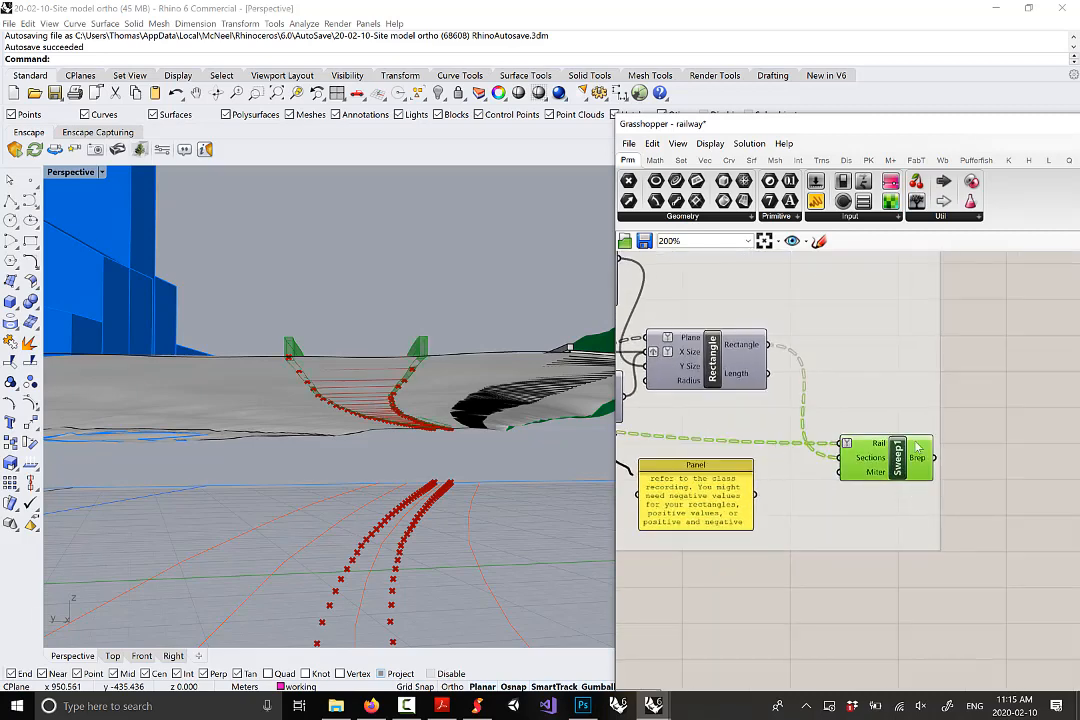
pyautogui.scroll(-8, 917, 447)
pyautogui.scroll(6, 838, 383)
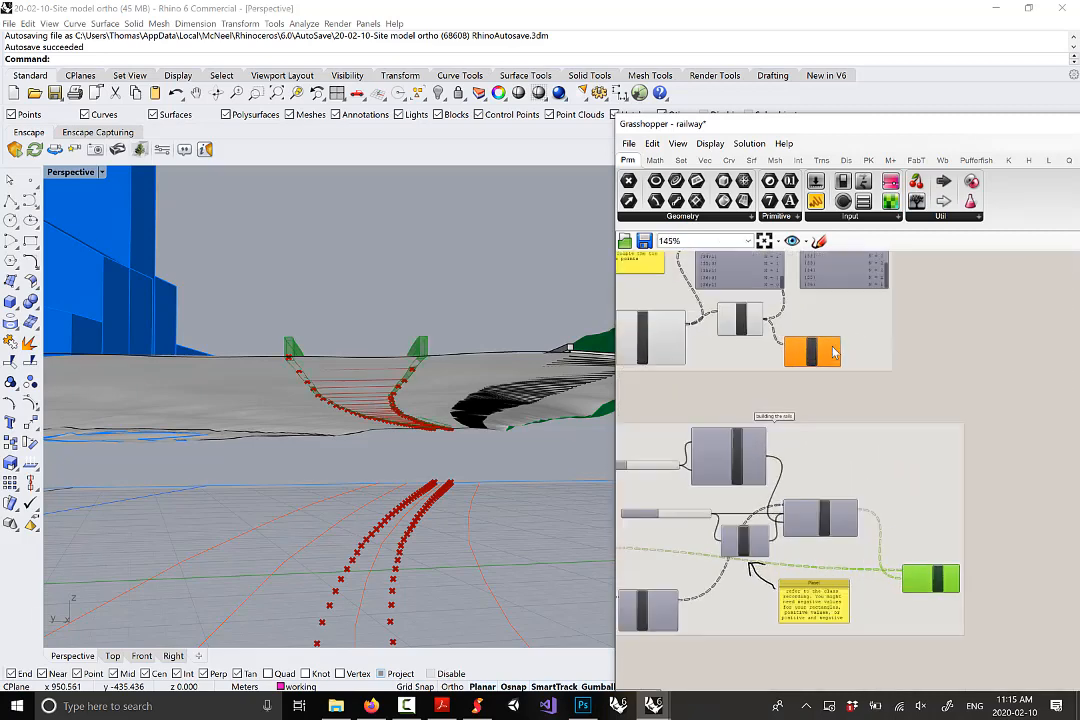
pyautogui.scroll(2, 833, 352)
pyautogui.click(827, 362)
pyautogui.moveTo(508, 366); pyautogui.dragTo(436, 400, button='right')
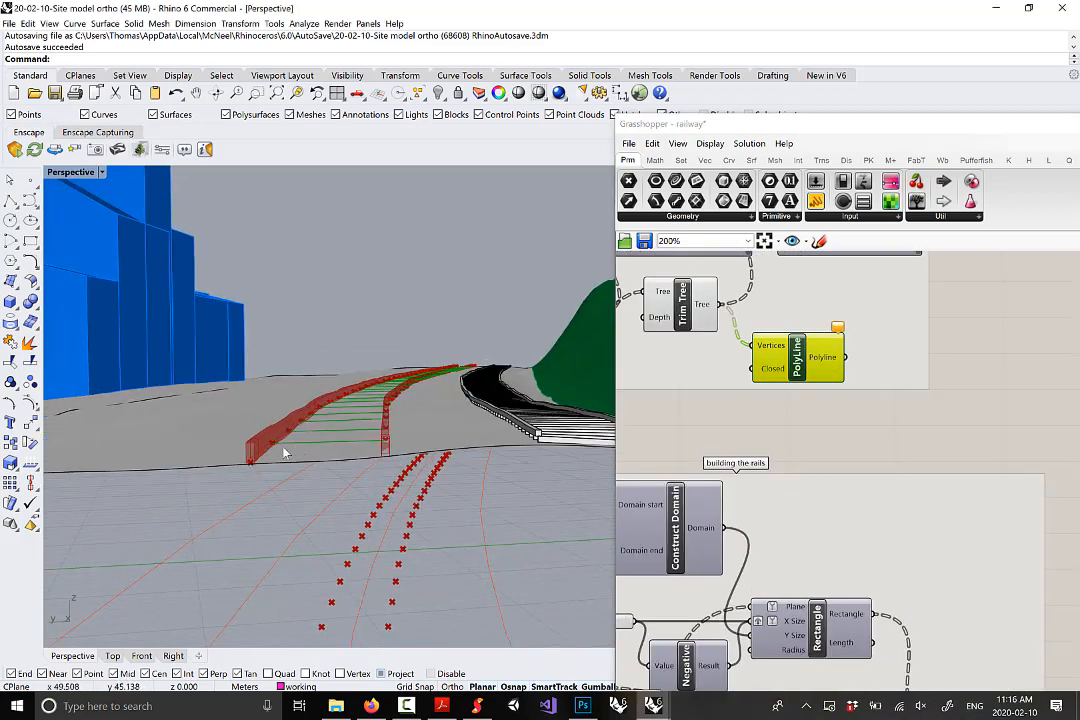
pyautogui.moveTo(907, 376); pyautogui.dragTo(843, 384, button='right')
pyautogui.moveTo(768, 377)
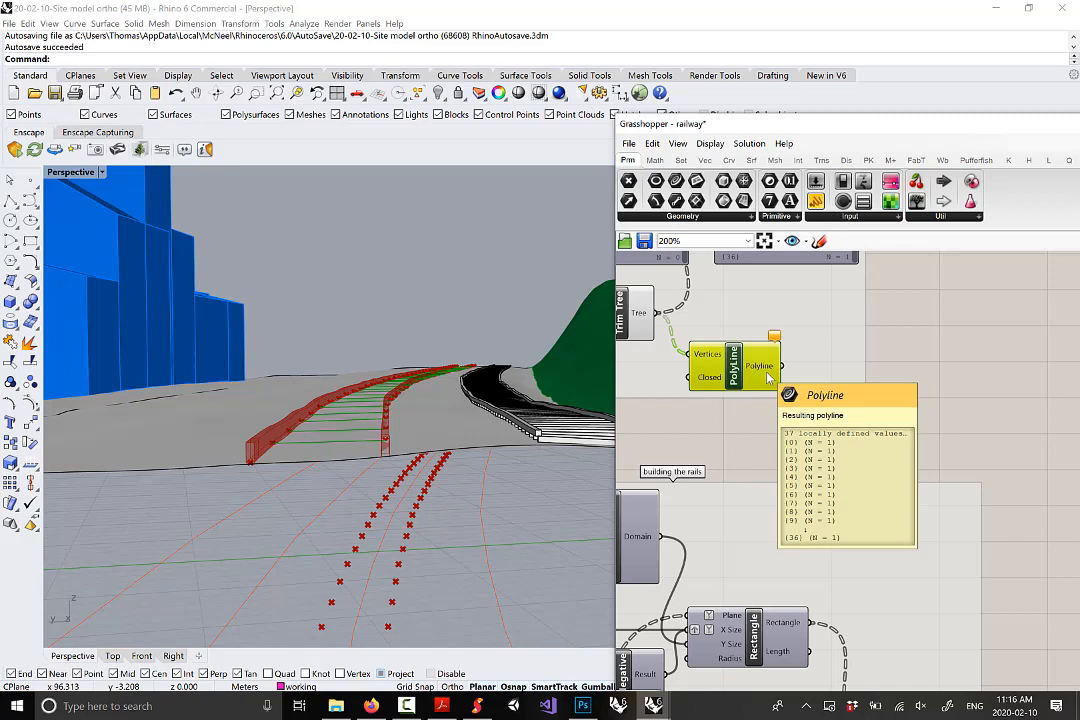
pyautogui.moveTo(827, 544); pyautogui.dragTo(812, 504, button='right')
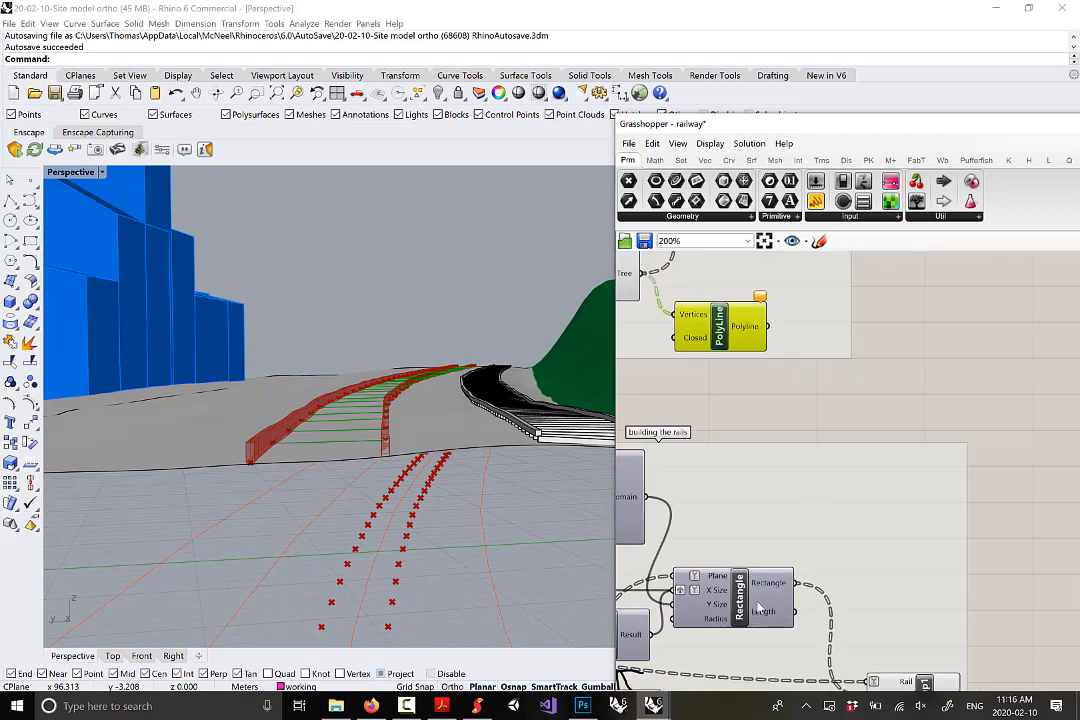
# Add a Perp Frames component beside PolyLine, connect the Polyline output to its Curve input, and inspect the frames along the track
pyautogui.moveTo(765, 602); pyautogui.dragTo(711, 632, button='right')
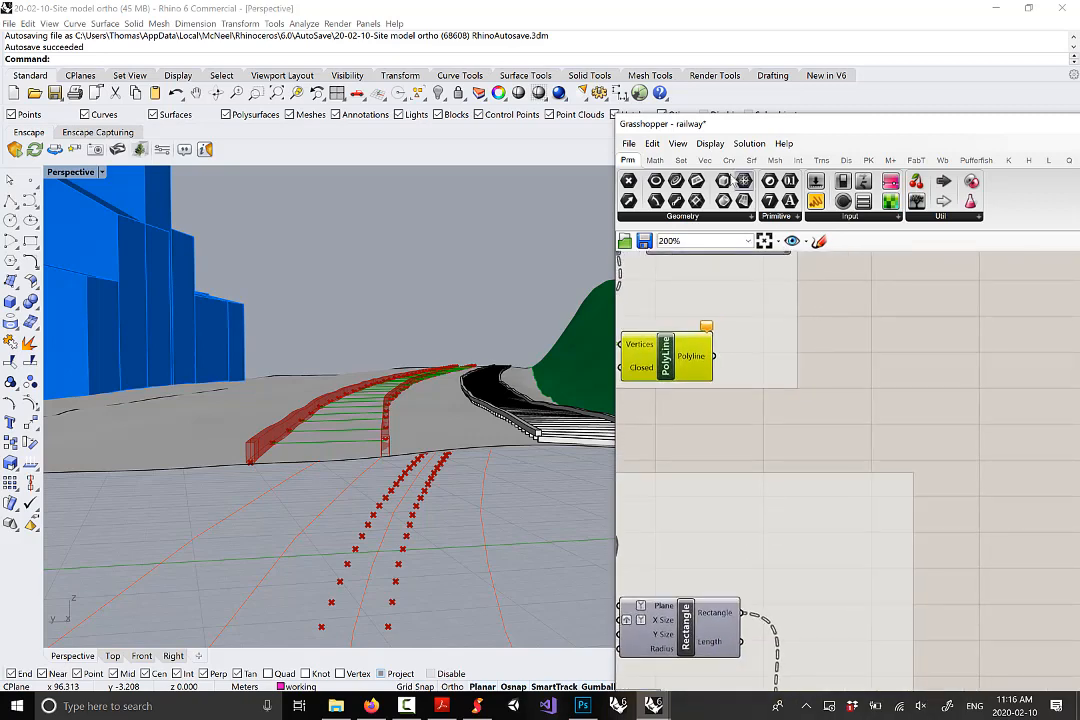
pyautogui.click(731, 163)
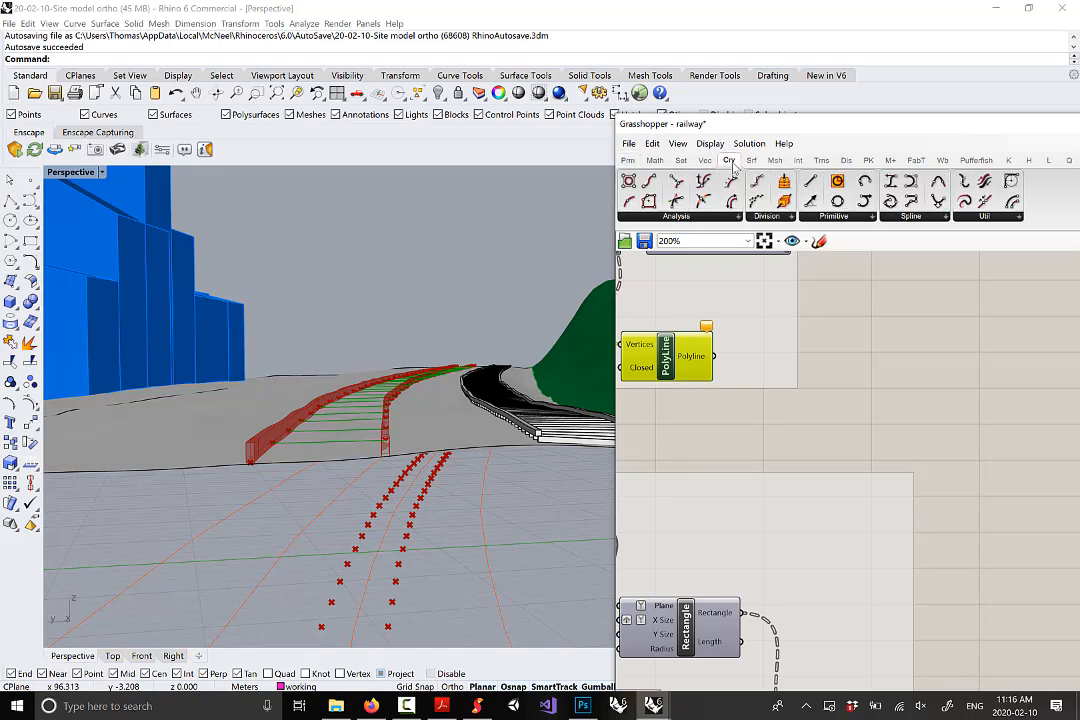
pyautogui.click(779, 218)
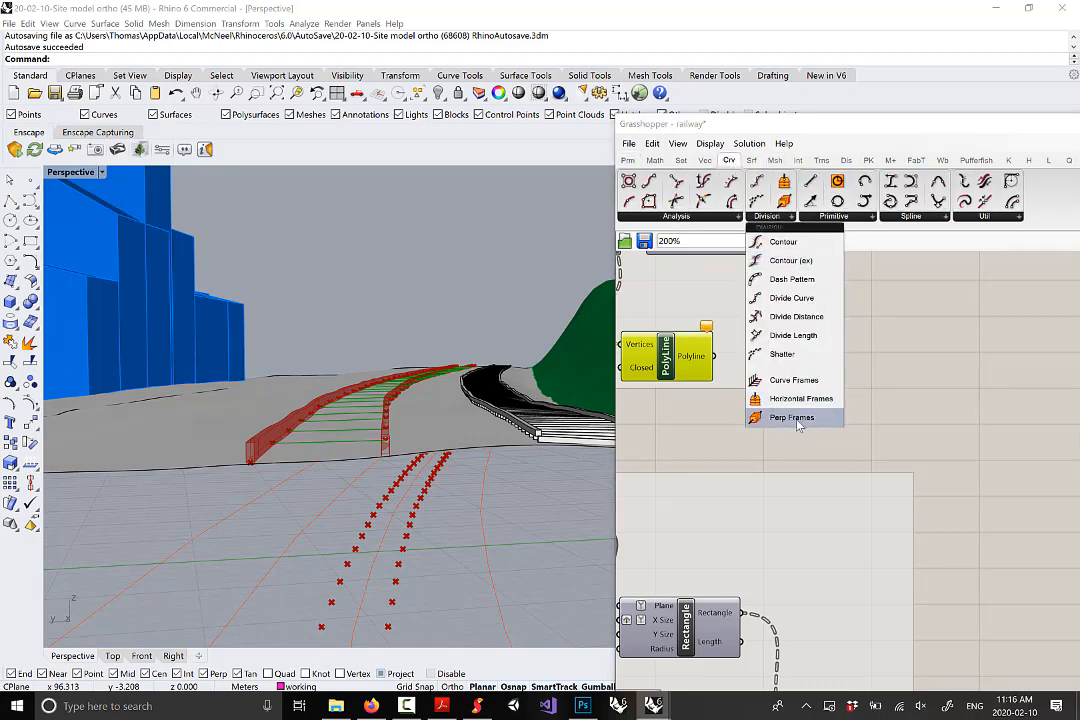
pyautogui.moveTo(808, 425); pyautogui.dragTo(828, 402)
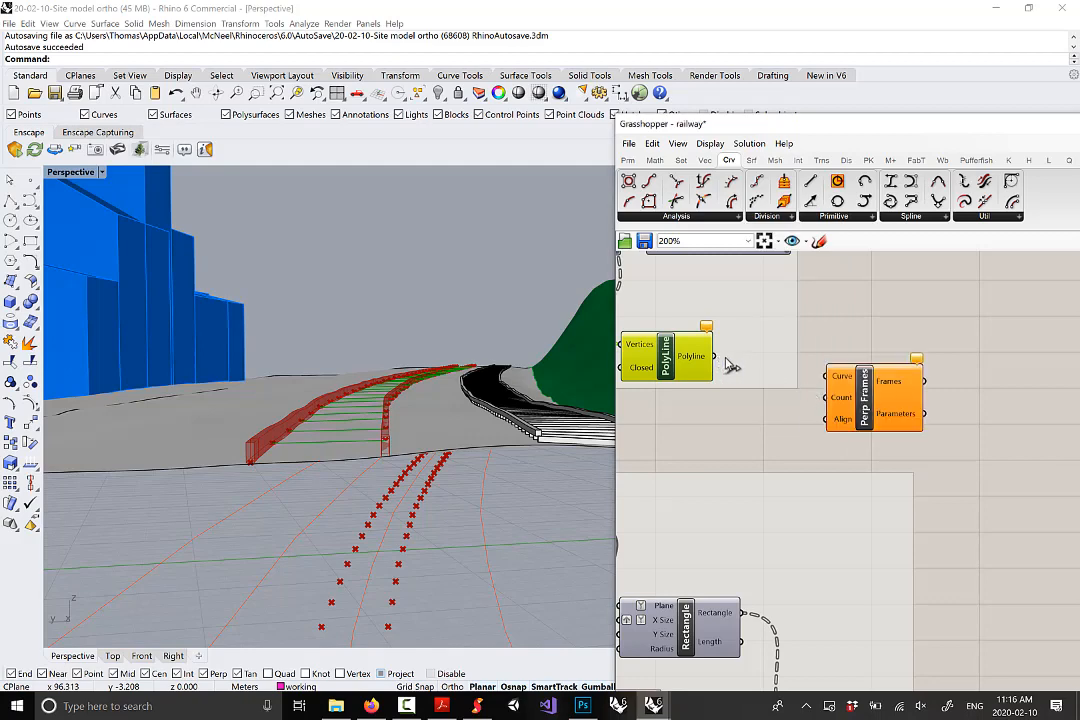
pyautogui.moveTo(714, 357); pyautogui.dragTo(827, 377)
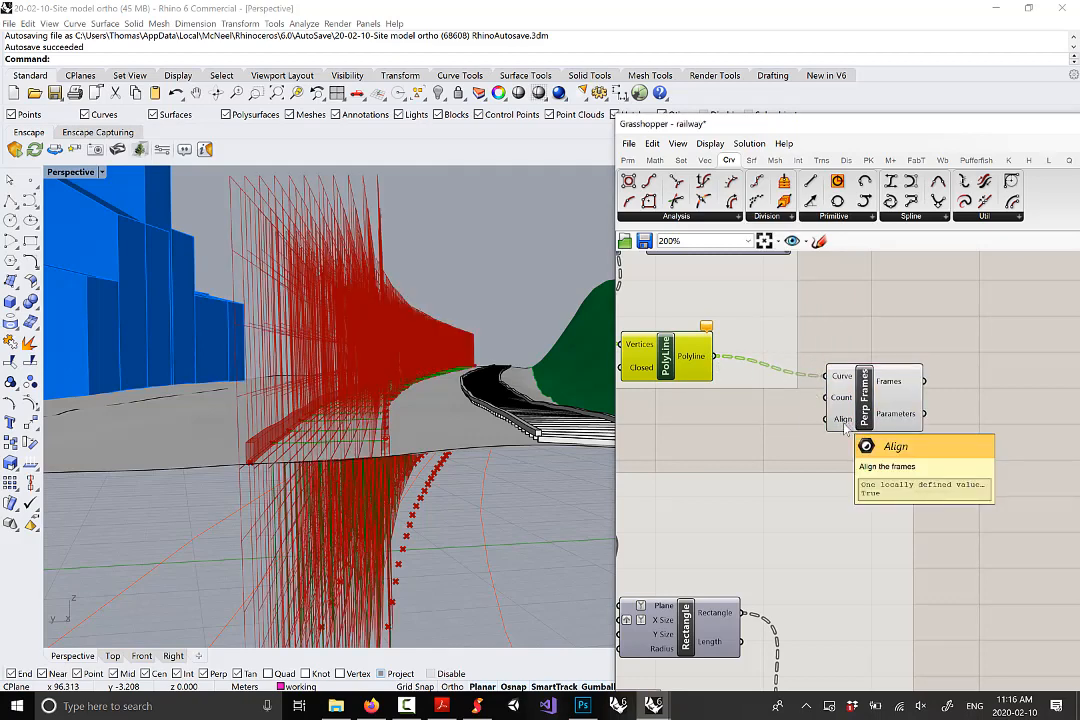
pyautogui.moveTo(845, 421); pyautogui.dragTo(869, 407)
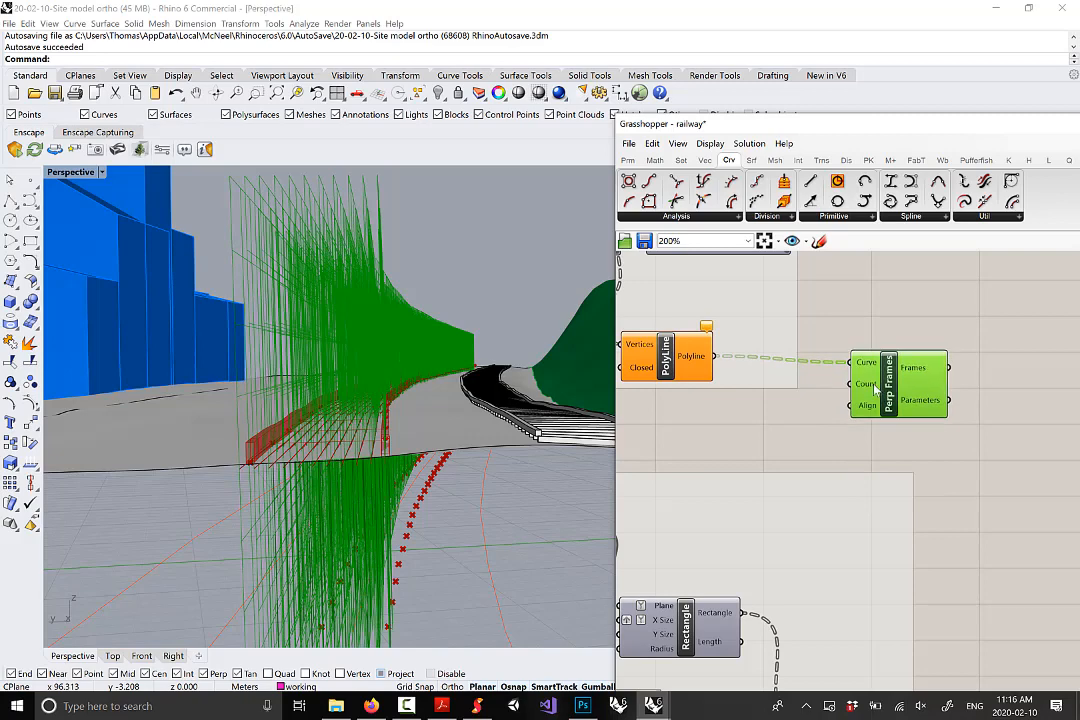
pyautogui.moveTo(365, 372); pyautogui.dragTo(407, 403, button='right')
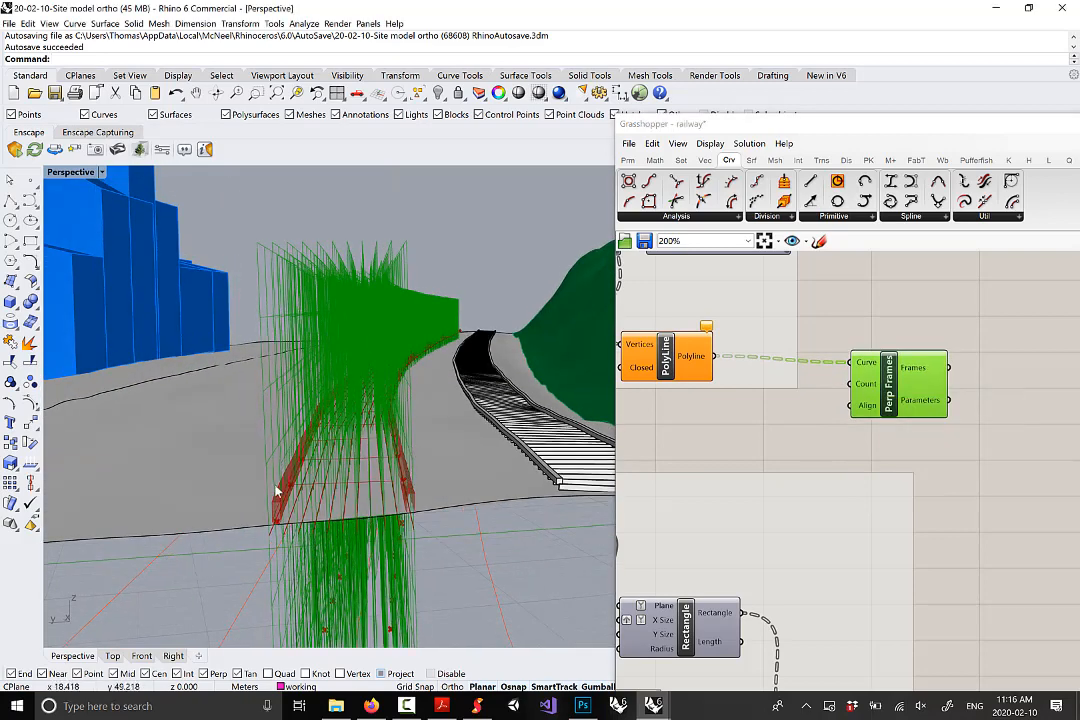
# Set the Perp Frames component's Count input to 1
pyautogui.rightClick(874, 388)
pyautogui.moveTo(954, 508)
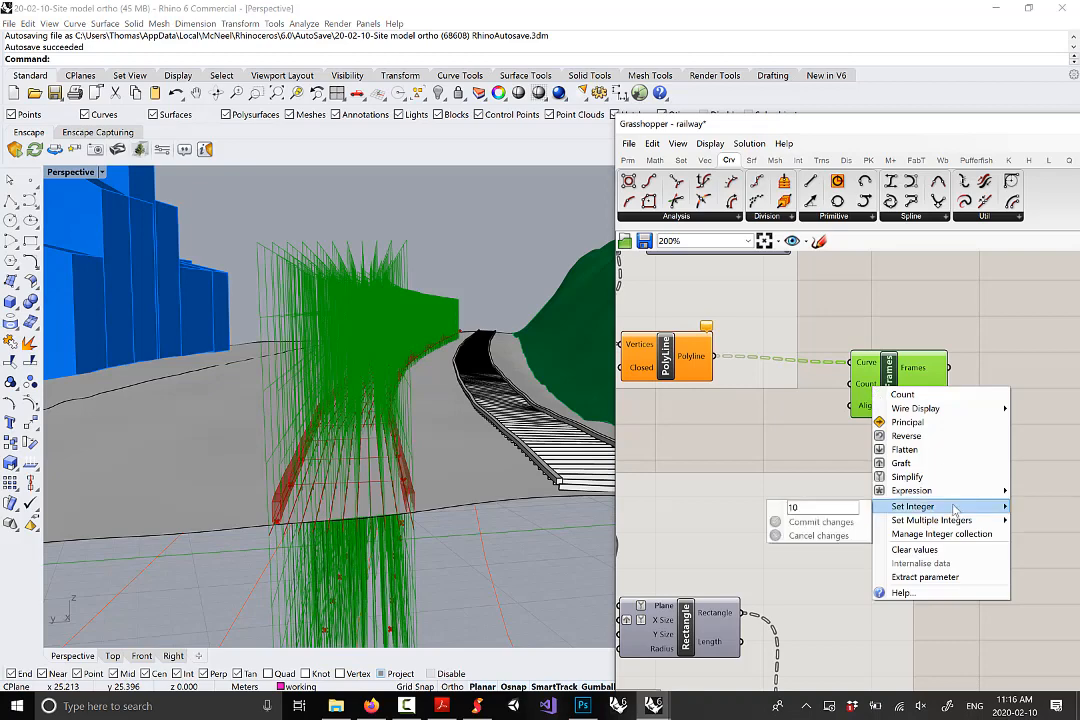
pyautogui.moveTo(815, 506); pyautogui.dragTo(774, 506)
pyautogui.write('1')
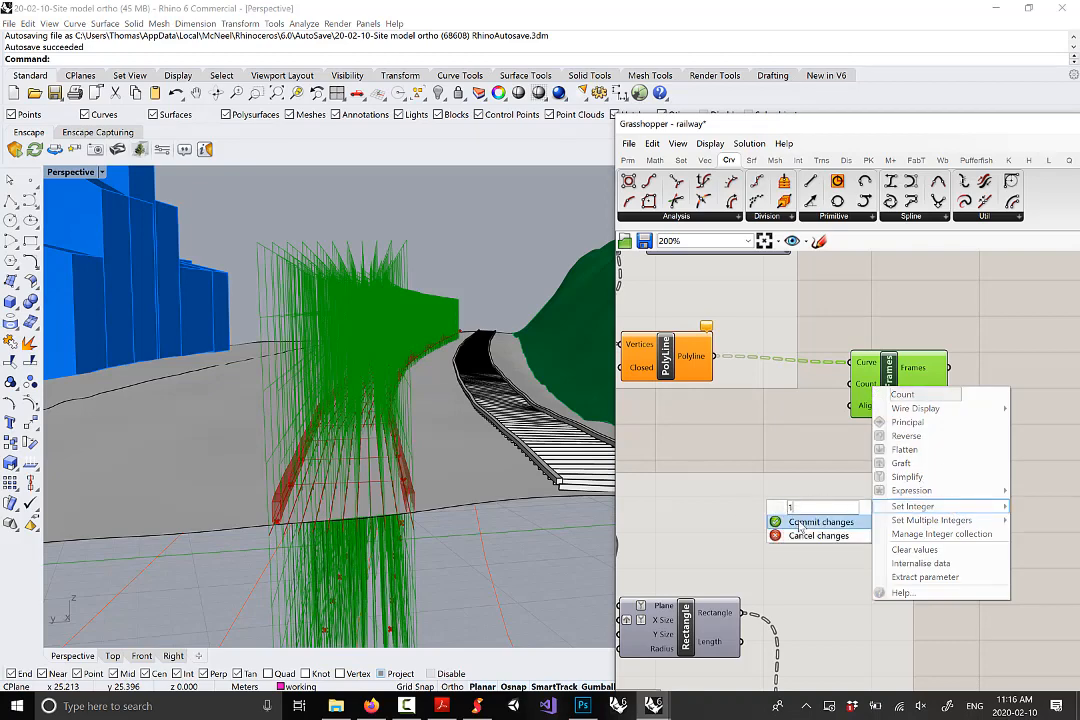
pyautogui.click(798, 523)
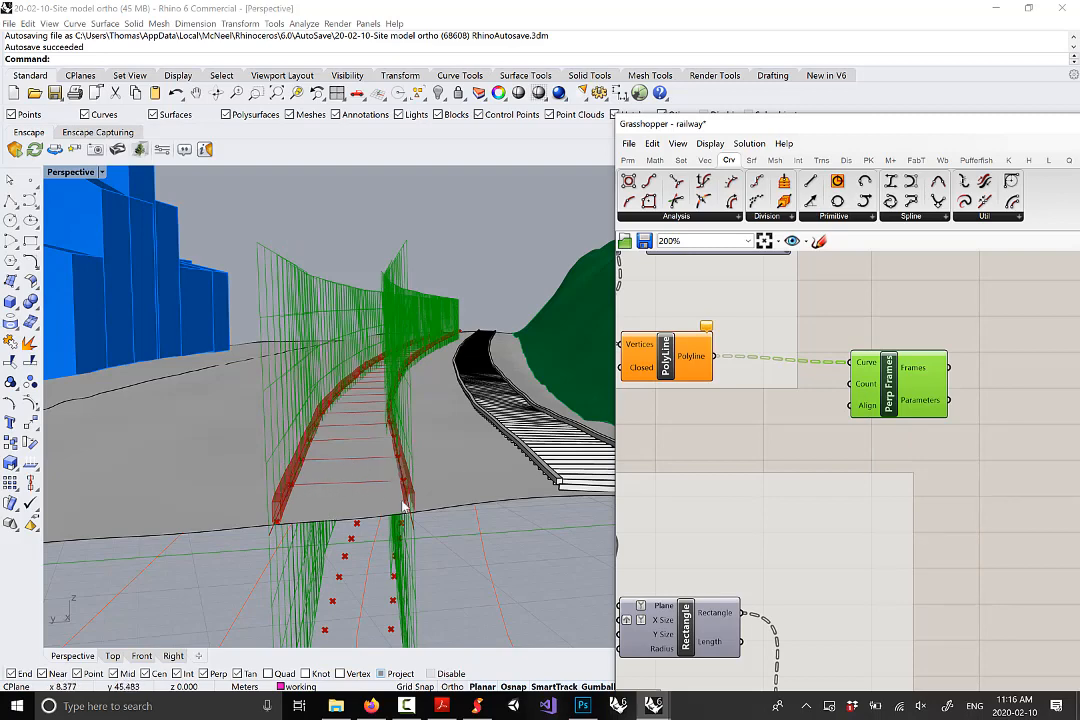
# Add a Rectangle component beside Perp Frames and connect the Frames output to its Plane input
pyautogui.scroll(-3, 840, 428)
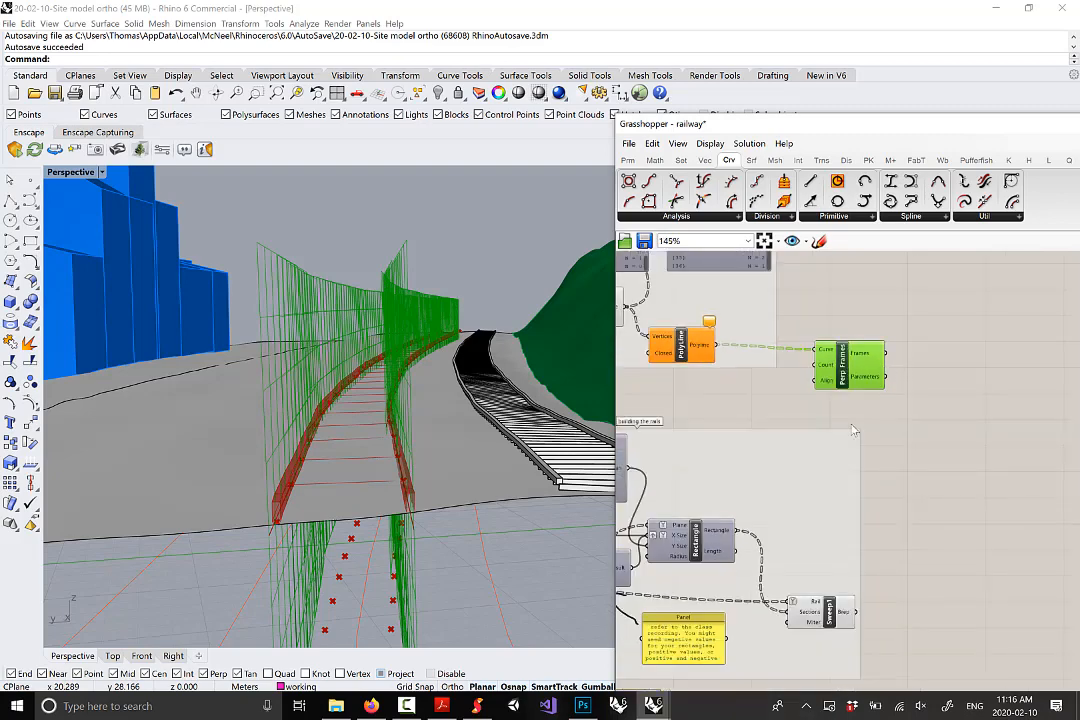
pyautogui.scroll(-1, 840, 428)
pyautogui.moveTo(836, 526)
pyautogui.mouseDown()
pyautogui.moveTo(842, 535)
pyautogui.moveTo(844, 526)
pyautogui.mouseUp()
pyautogui.moveTo(886, 496); pyautogui.dragTo(847, 490, button='right')
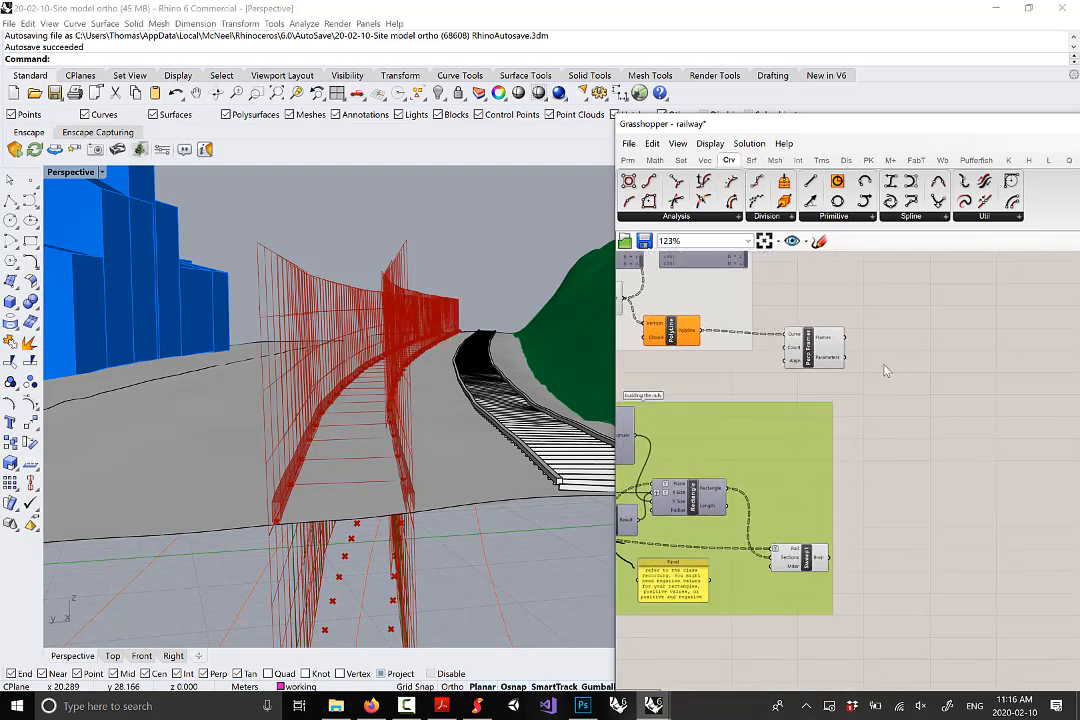
pyautogui.click(836, 217)
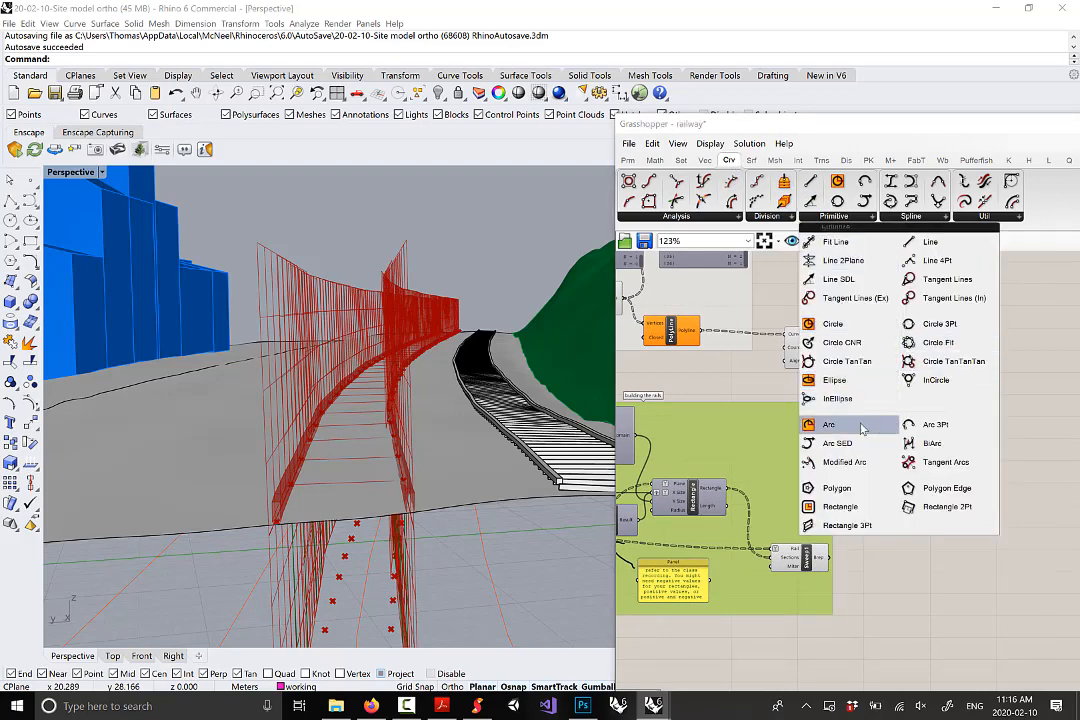
pyautogui.click(830, 506)
pyautogui.click(928, 362)
pyautogui.scroll(2, 928, 365)
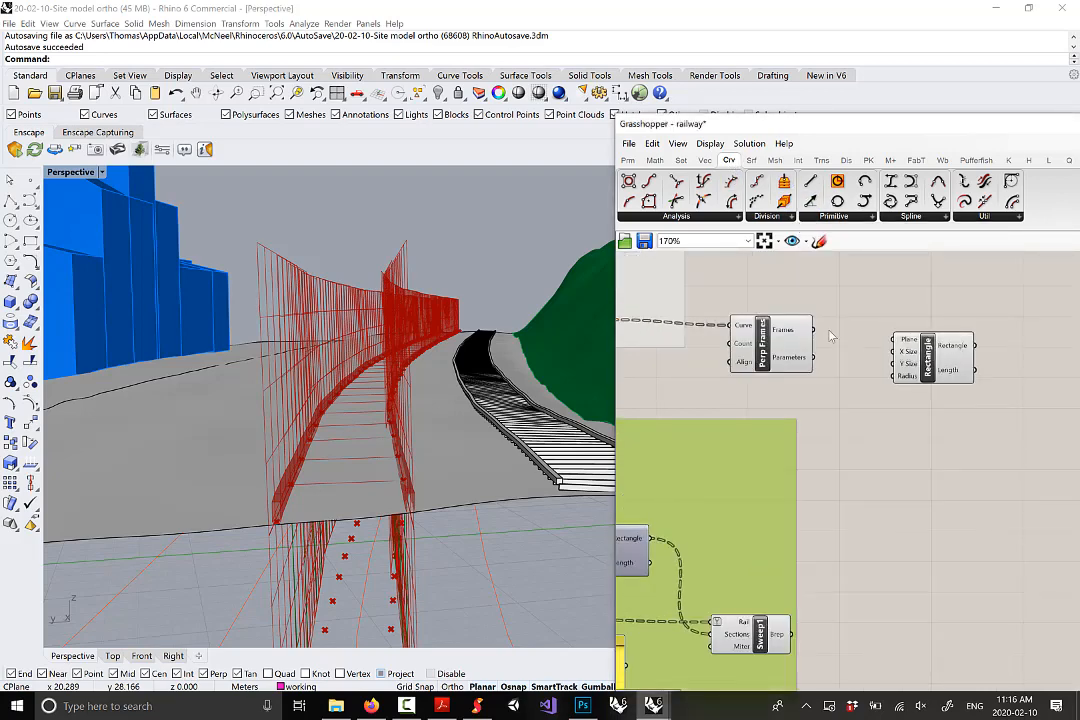
pyautogui.moveTo(812, 330); pyautogui.dragTo(939, 345)
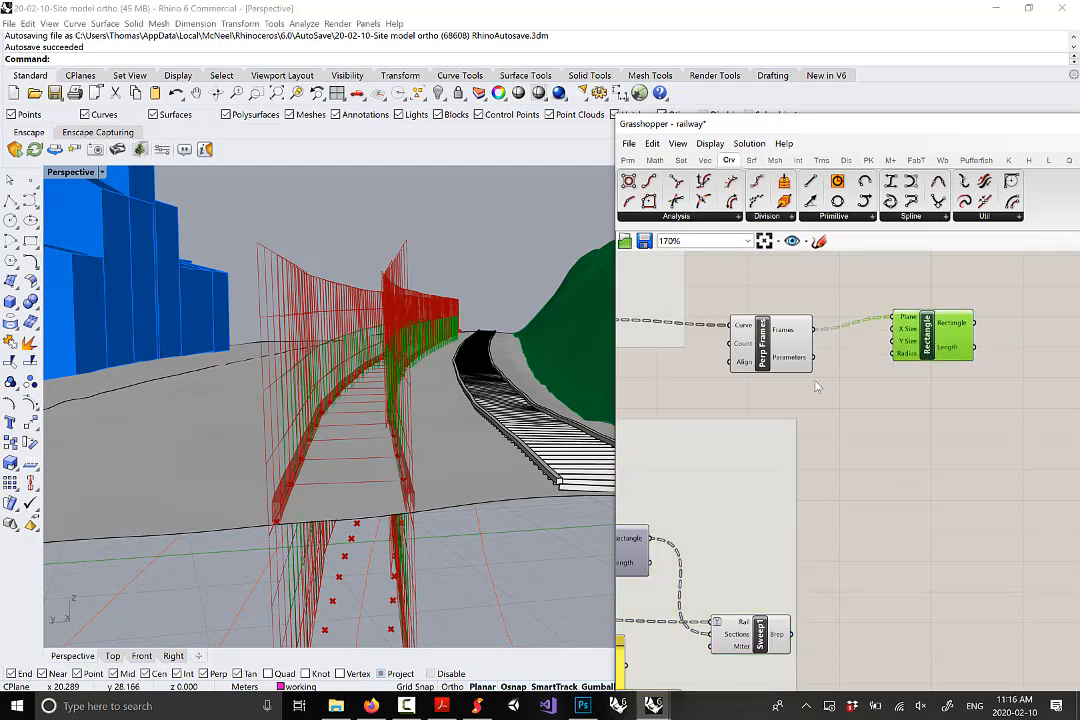
# Inspect the rectangles along the rails, then space Perp Frames and Rectangle farther apart on the canvas
pyautogui.moveTo(463, 436); pyautogui.dragTo(399, 367, button='right')
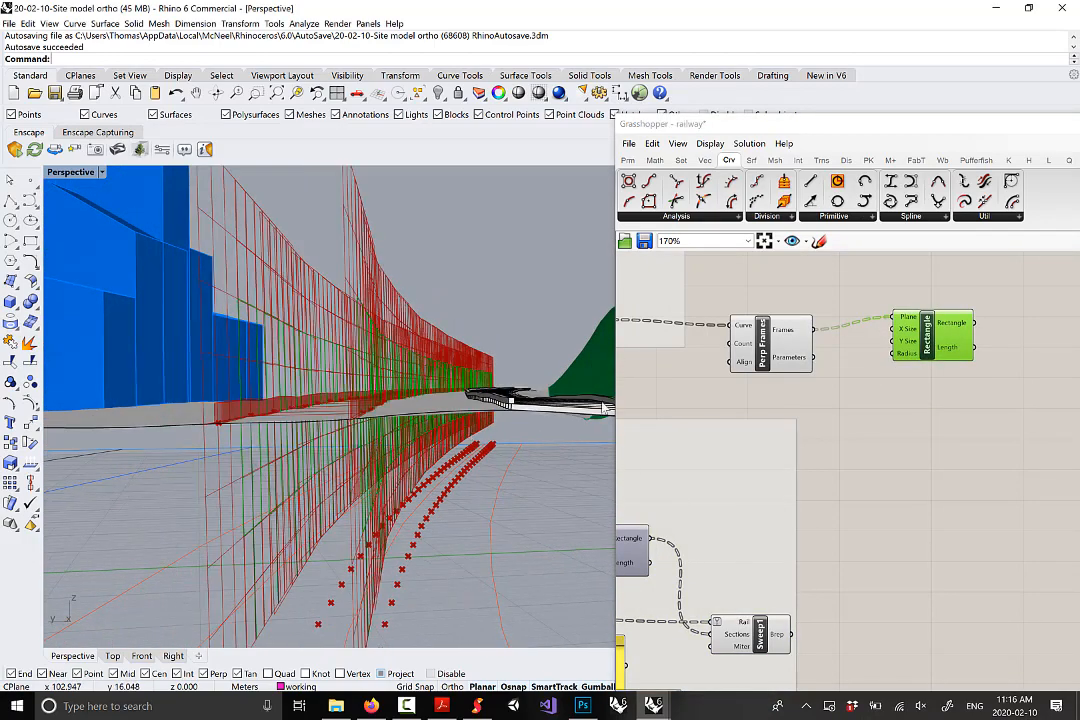
pyautogui.moveTo(928, 337); pyautogui.dragTo(938, 343)
pyautogui.moveTo(932, 357); pyautogui.dragTo(916, 372, button='right')
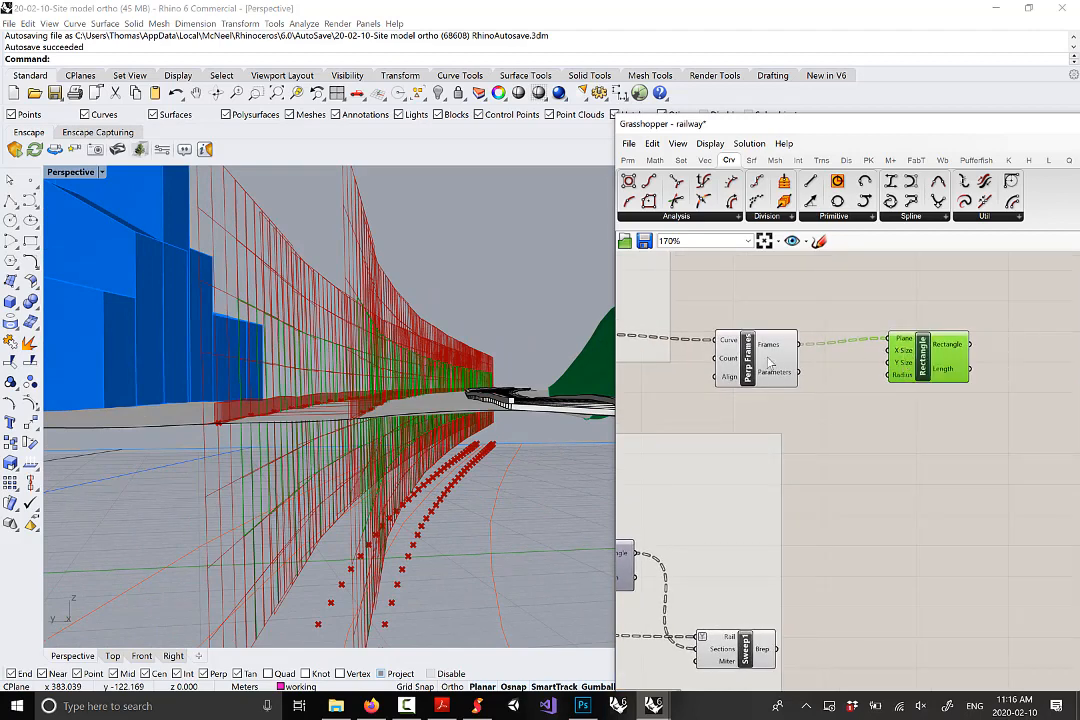
pyautogui.moveTo(770, 363); pyautogui.dragTo(797, 372)
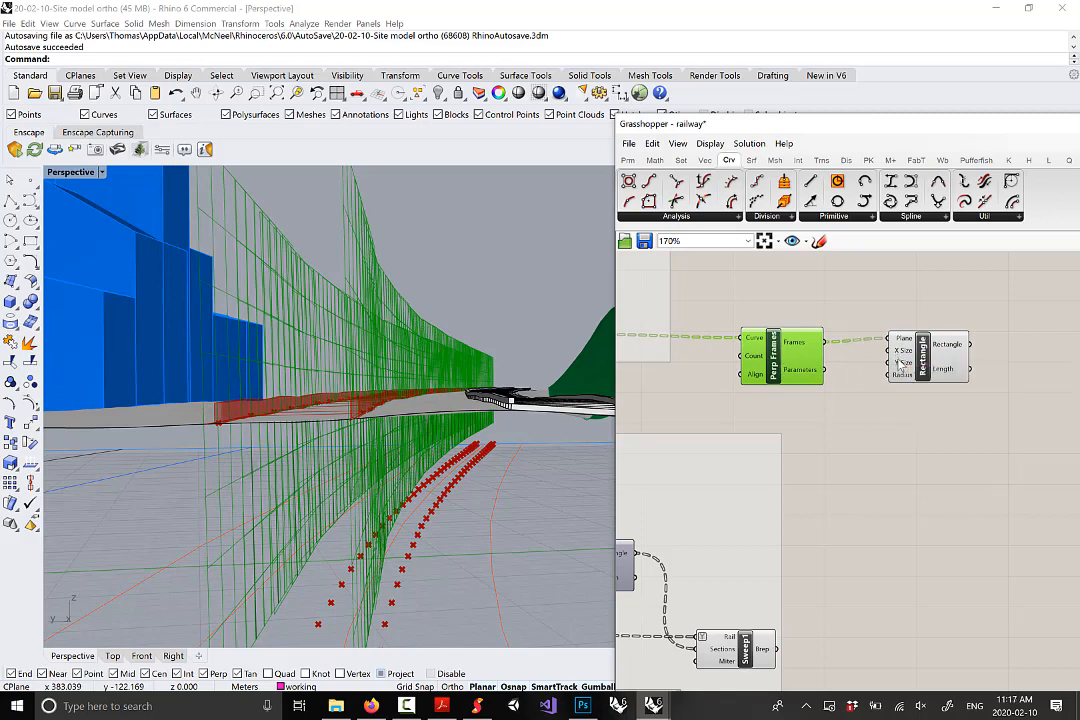
pyautogui.moveTo(938, 371); pyautogui.dragTo(886, 388, button='right')
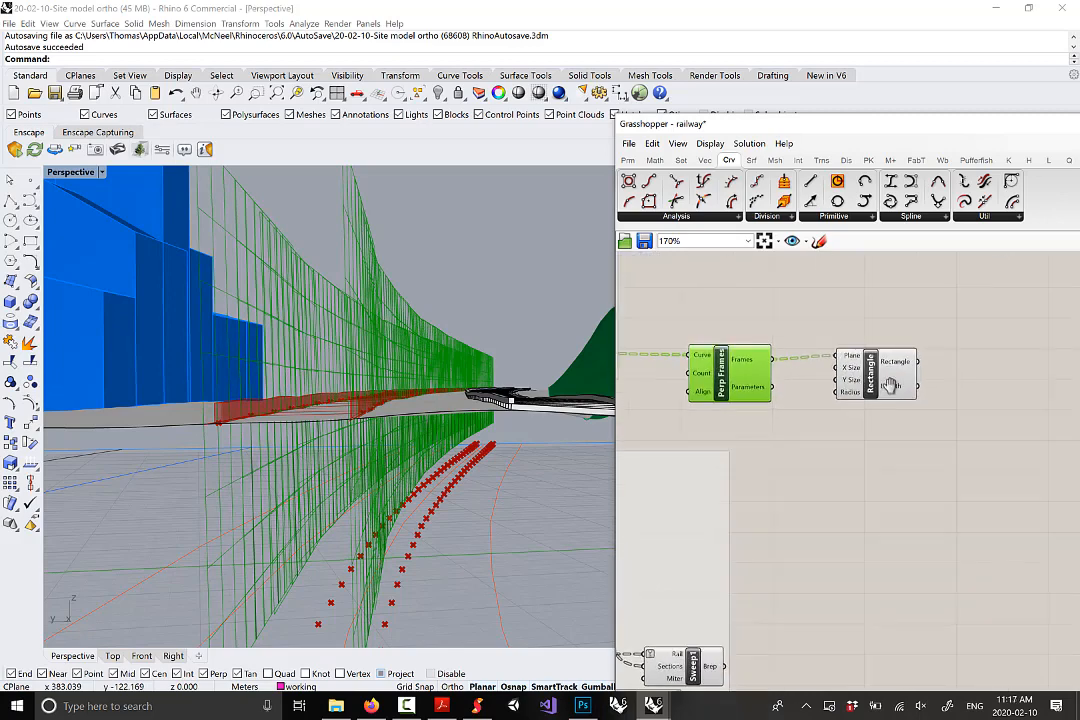
pyautogui.moveTo(886, 388); pyautogui.dragTo(974, 392)
pyautogui.click(851, 301)
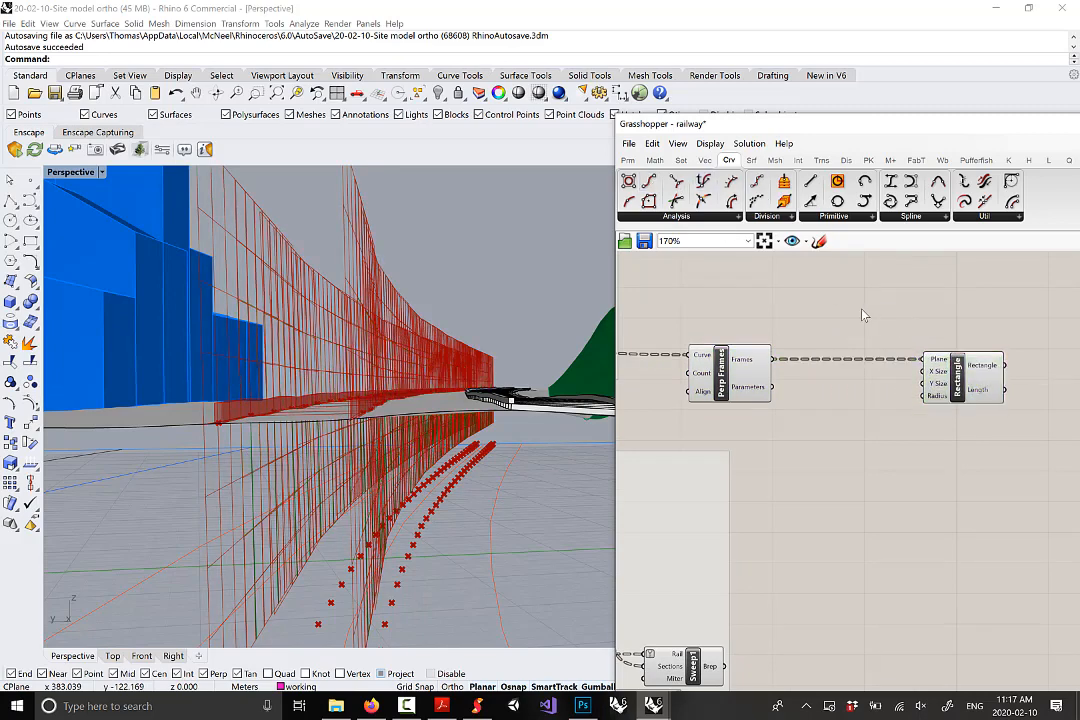
# Add a number slider ranging from 0.01 to 1.00 above Perp Frames and name it Tie Width
pyautogui.doubleClick(863, 315)
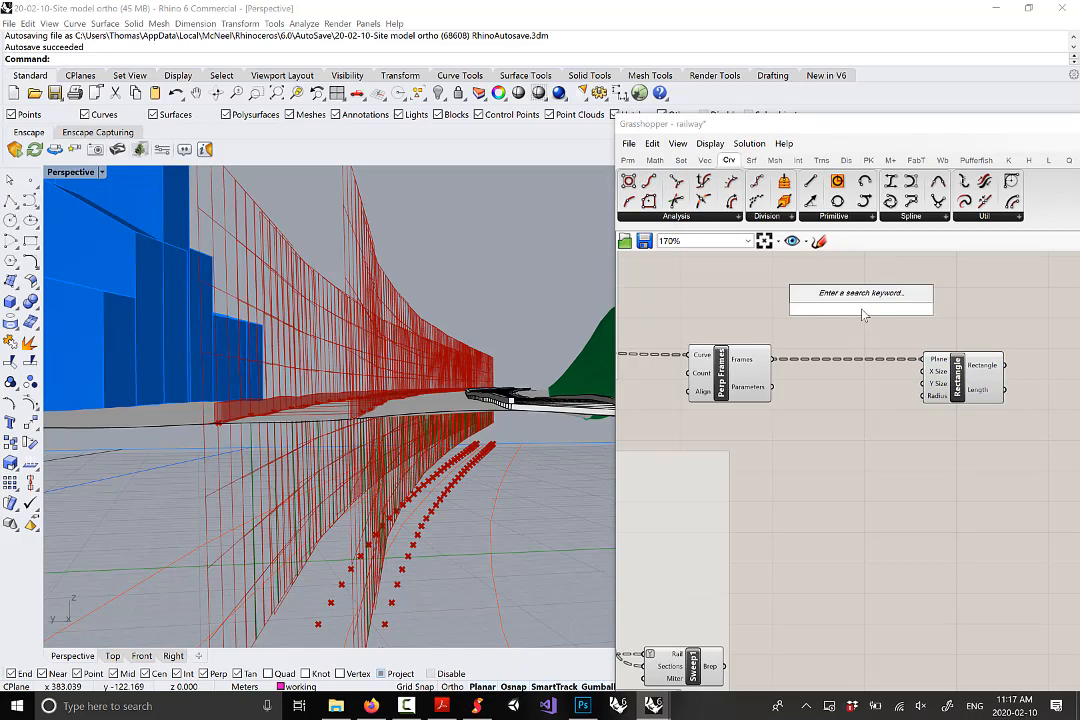
pyautogui.write('0.01<')
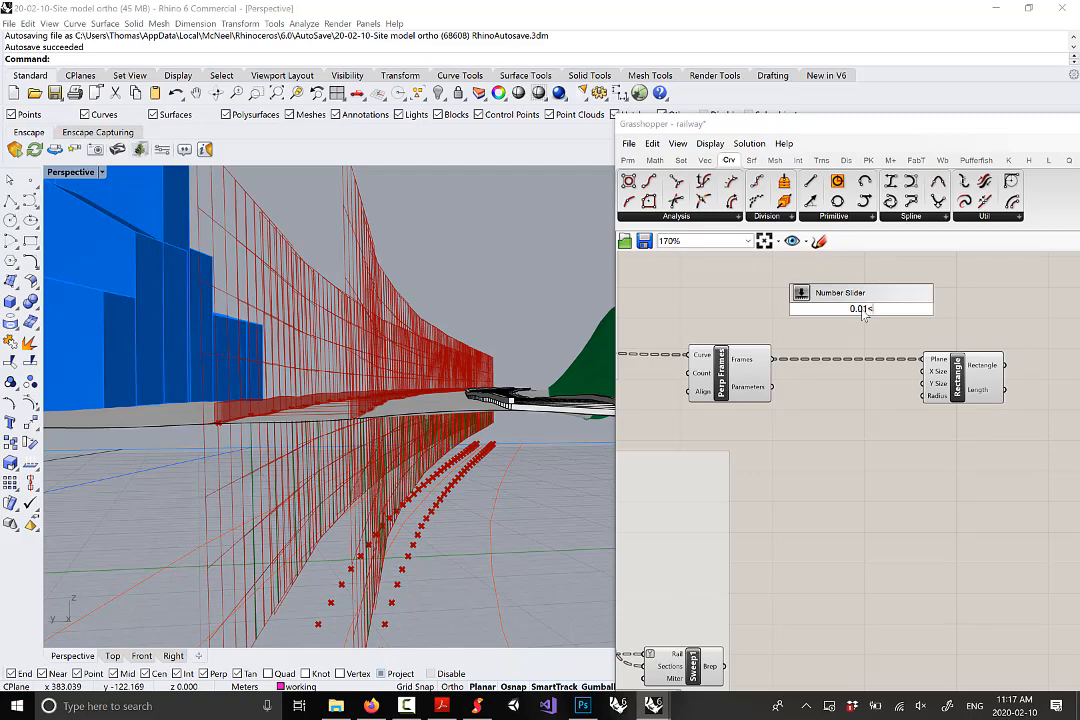
pyautogui.write('1.00')
pyautogui.press('Return')
pyautogui.moveTo(815, 313); pyautogui.dragTo(754, 305)
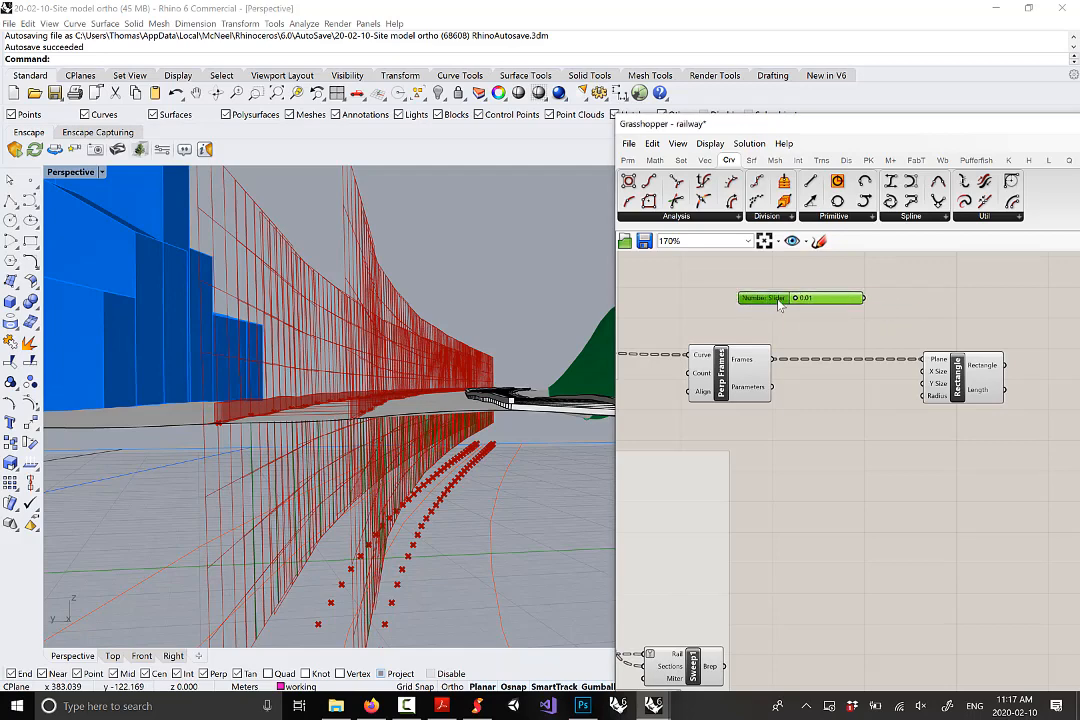
pyautogui.rightClick(779, 306)
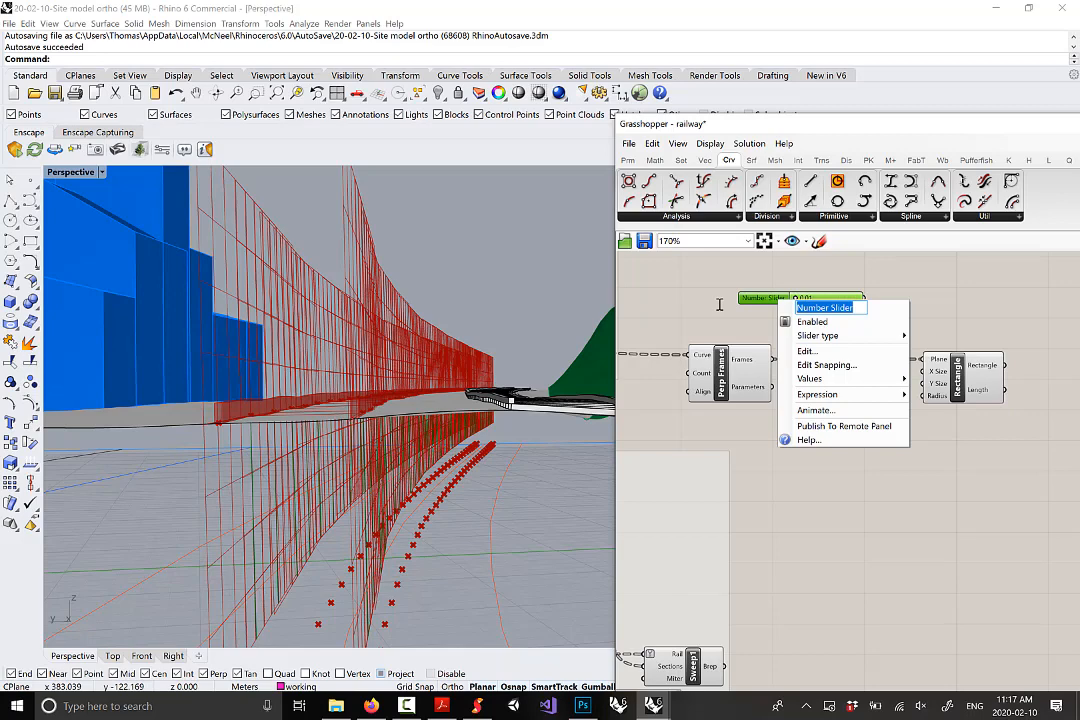
pyautogui.write('Tie Width')
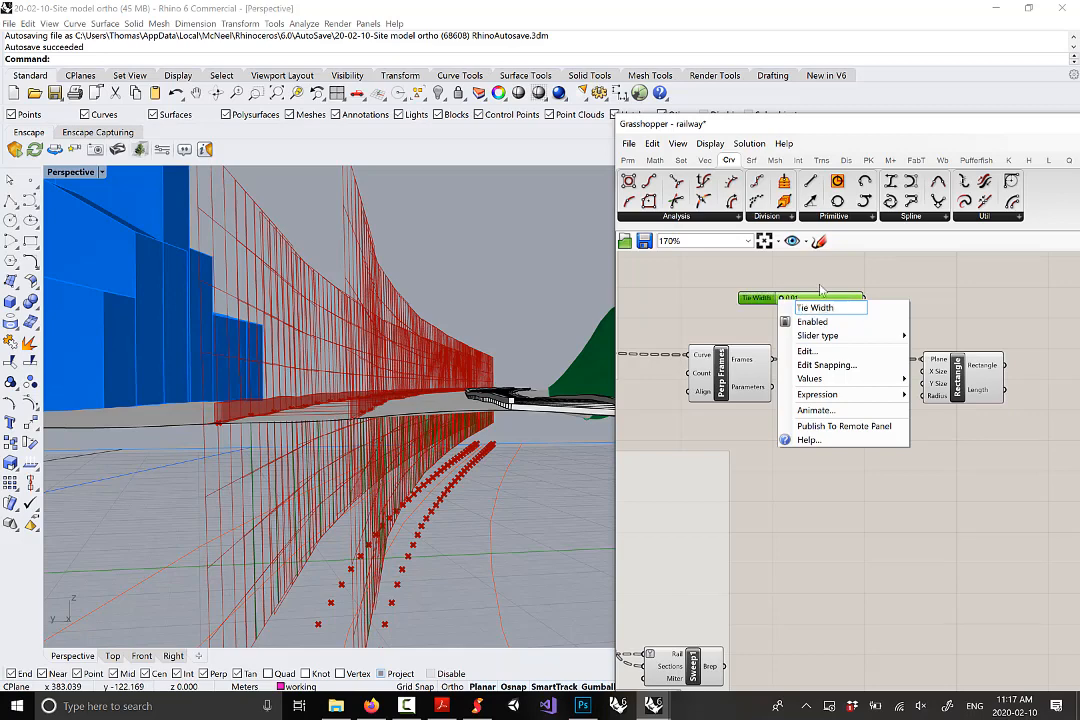
pyautogui.press('Return')
# Shift Rectangle farther along, add a Negative component, and connect the Tie Width slider to its Value input
pyautogui.moveTo(935, 357); pyautogui.dragTo(997, 357)
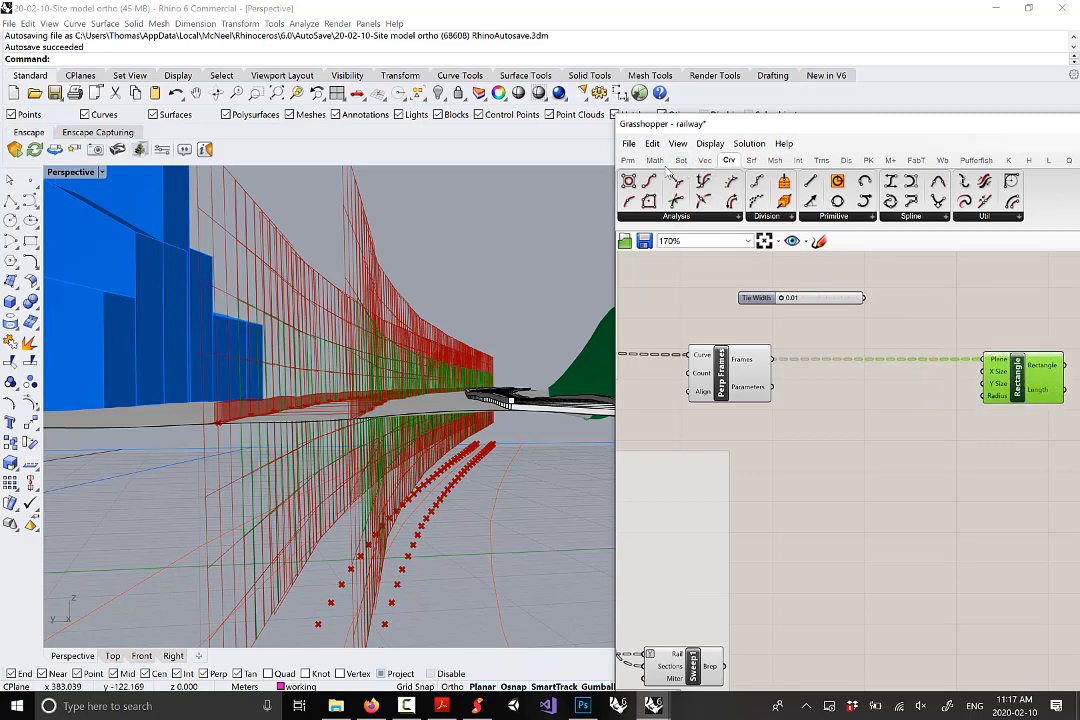
pyautogui.click(654, 160)
pyautogui.click(768, 217)
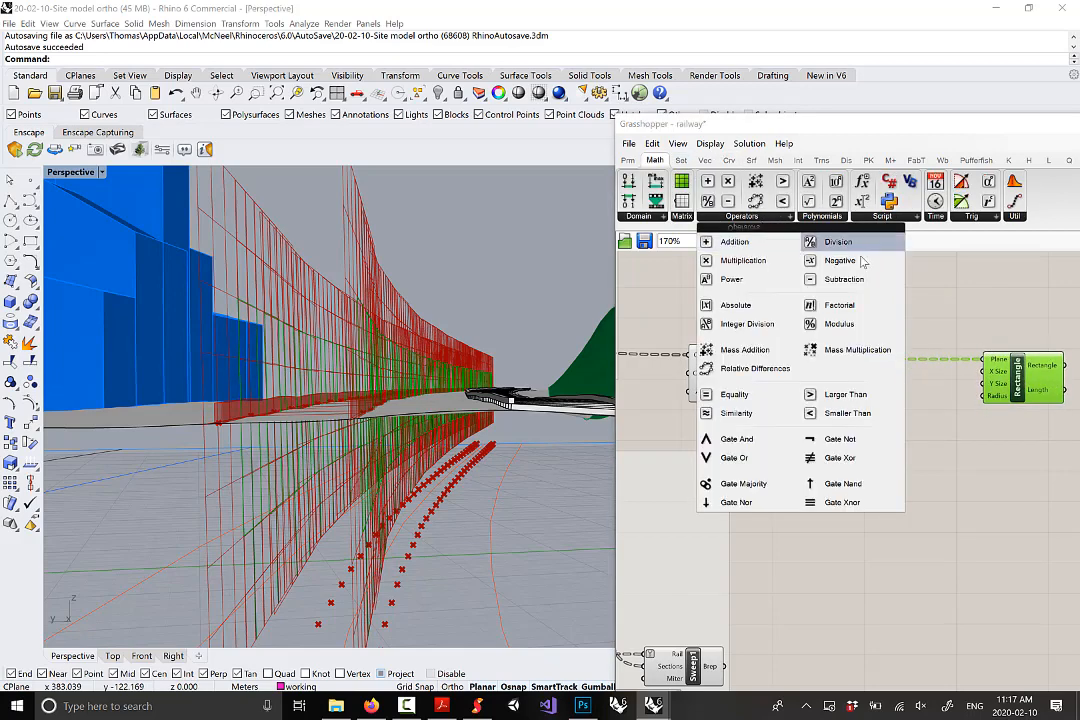
pyautogui.moveTo(832, 262); pyautogui.dragTo(925, 306)
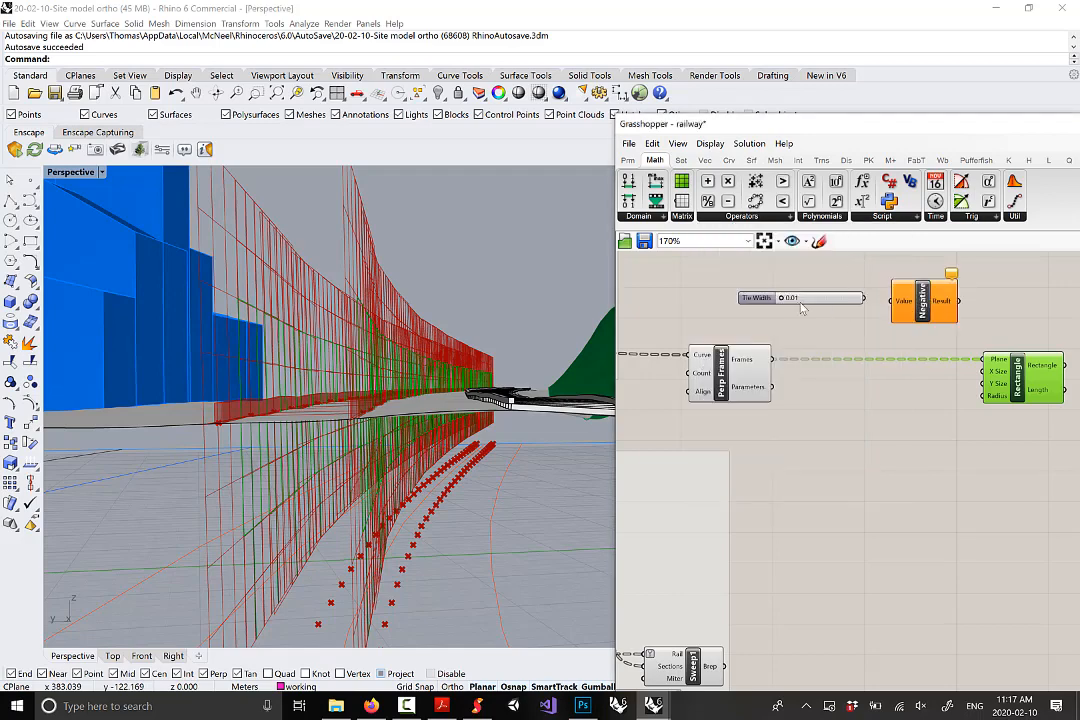
pyautogui.moveTo(763, 303); pyautogui.dragTo(745, 283)
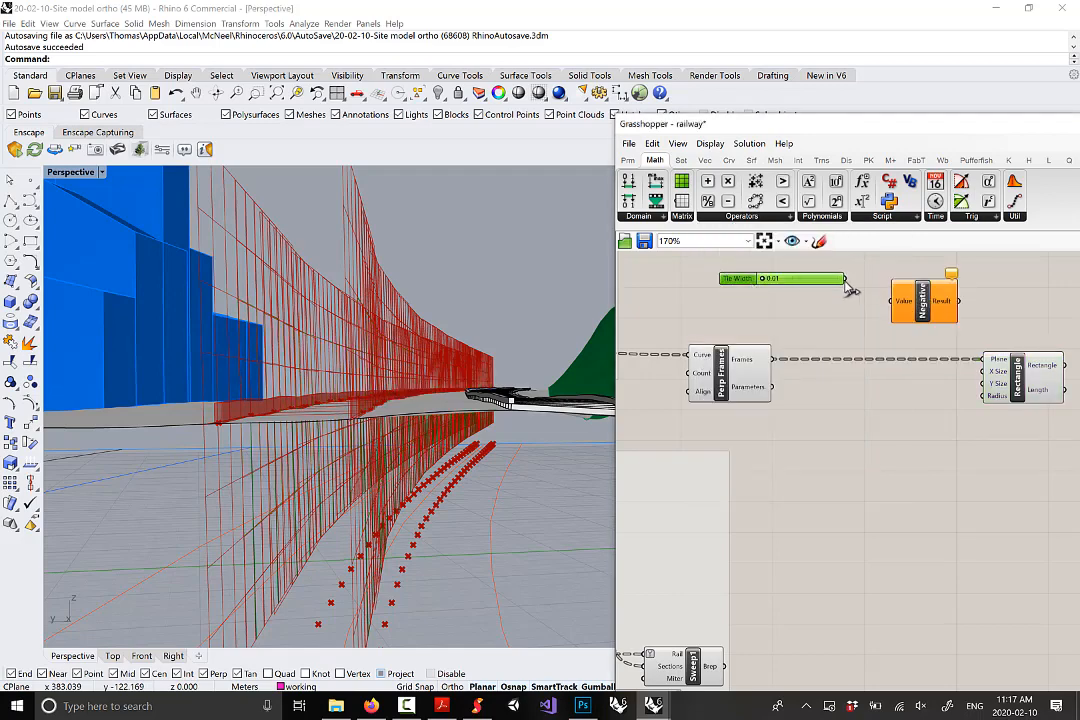
pyautogui.moveTo(846, 282); pyautogui.dragTo(918, 288)
pyautogui.moveTo(970, 347); pyautogui.dragTo(853, 349, button='right')
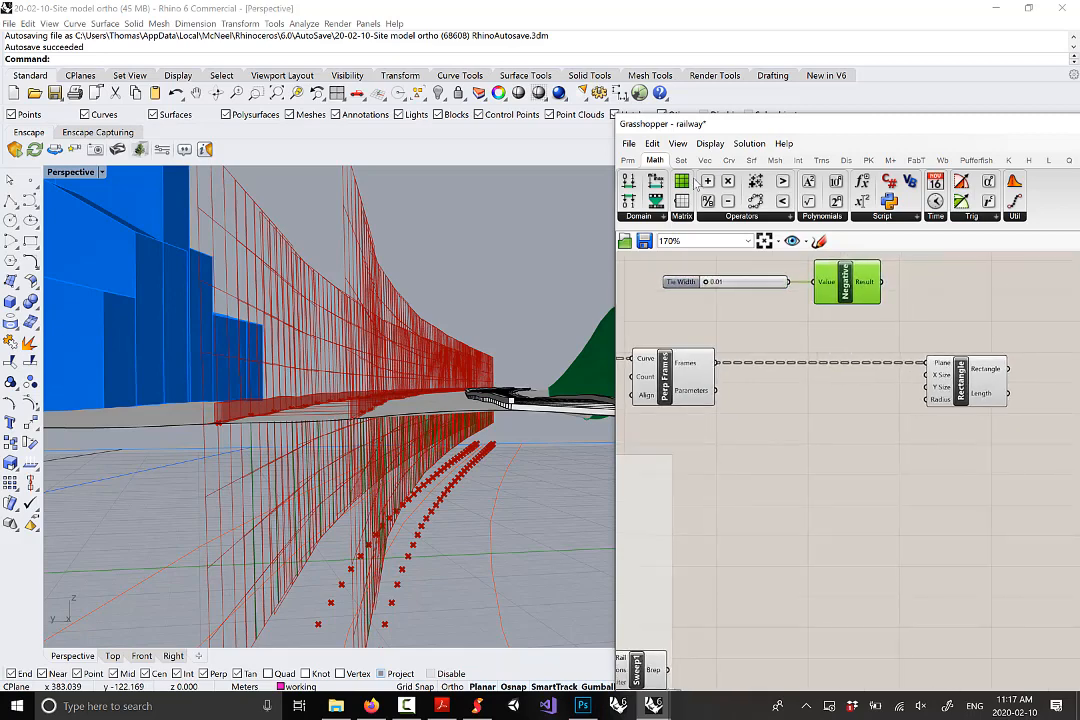
# Add a Construct Domain component above Rectangle and arrange the Rectangle, Tie Width slider and Negative component around it
pyautogui.moveTo(960, 372); pyautogui.dragTo(1032, 378)
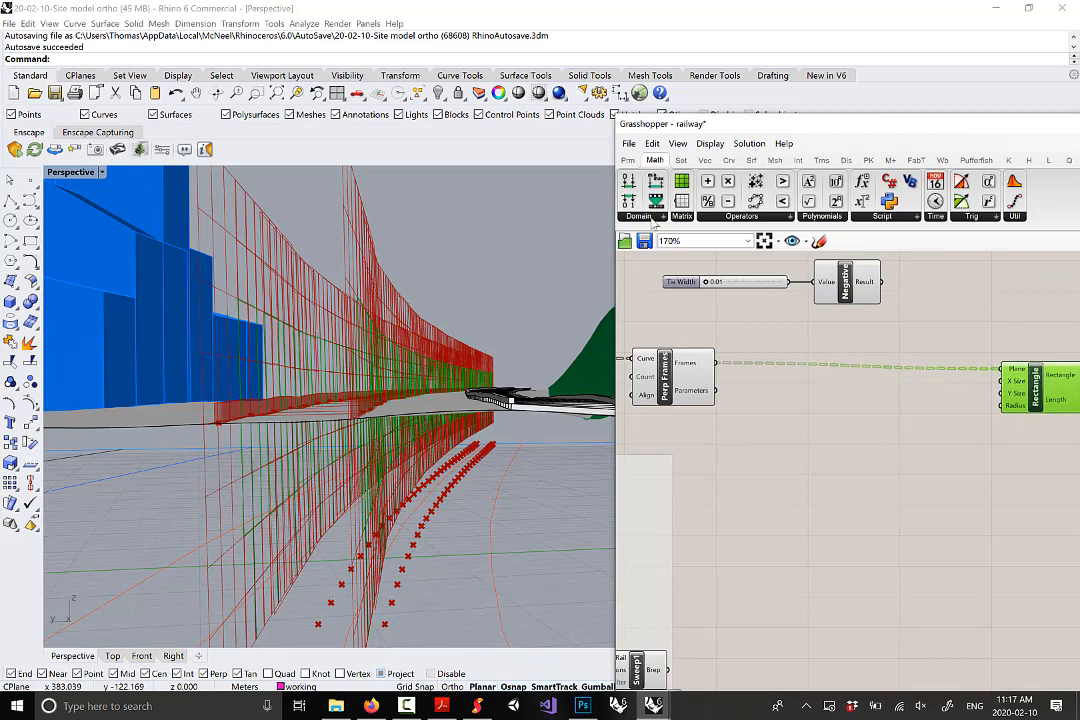
pyautogui.click(635, 218)
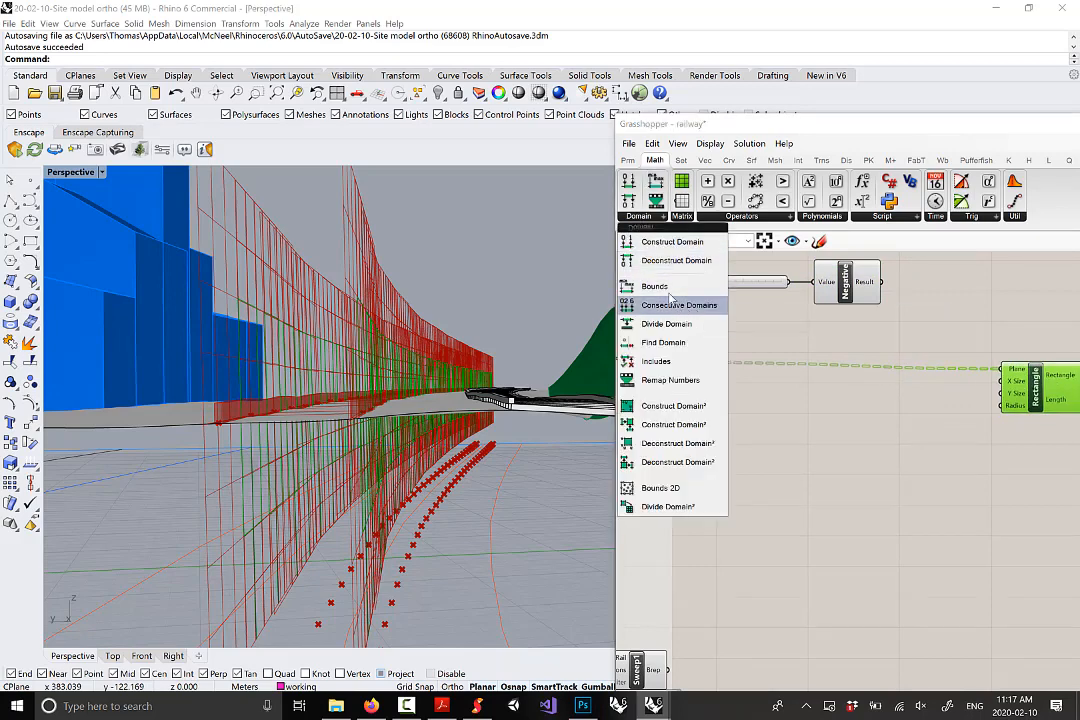
pyautogui.moveTo(672, 242); pyautogui.dragTo(980, 313)
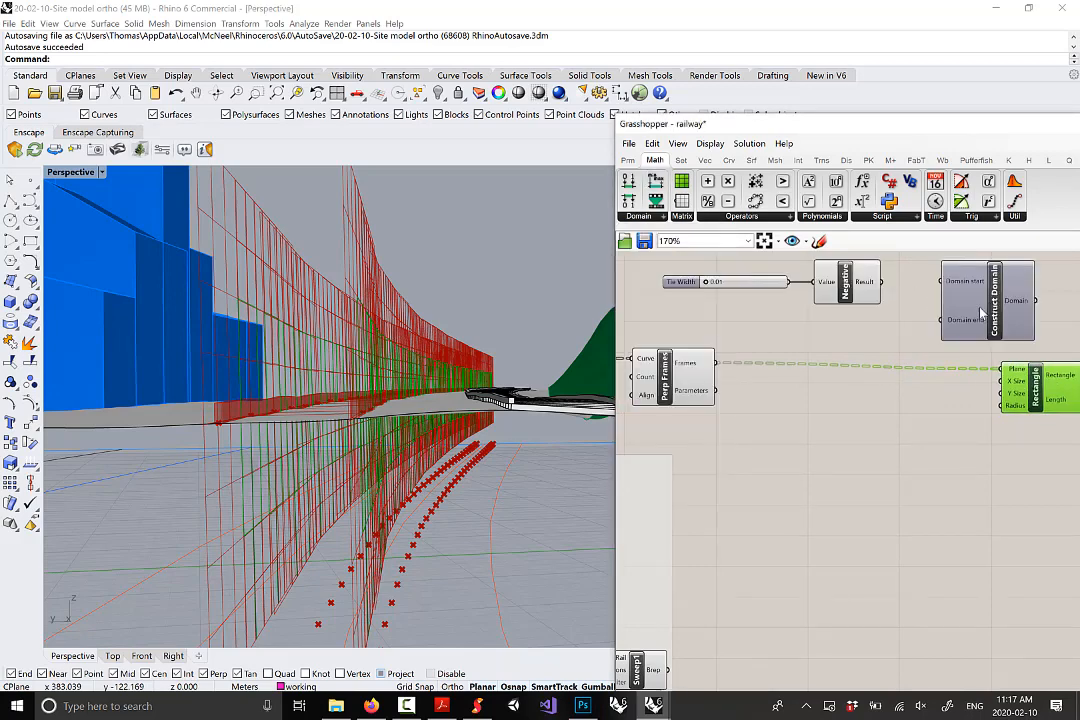
pyautogui.moveTo(856, 298); pyautogui.dragTo(852, 354)
pyautogui.scroll(2, 866, 322)
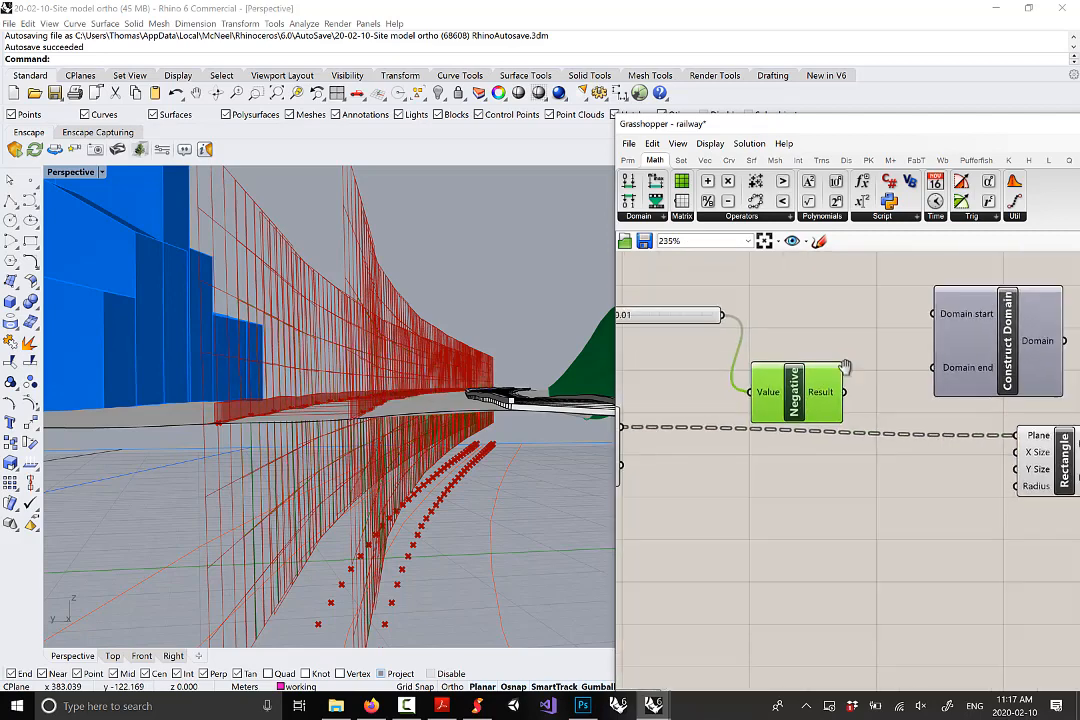
pyautogui.scroll(-2, 798, 355)
pyautogui.moveTo(727, 328); pyautogui.dragTo(787, 315)
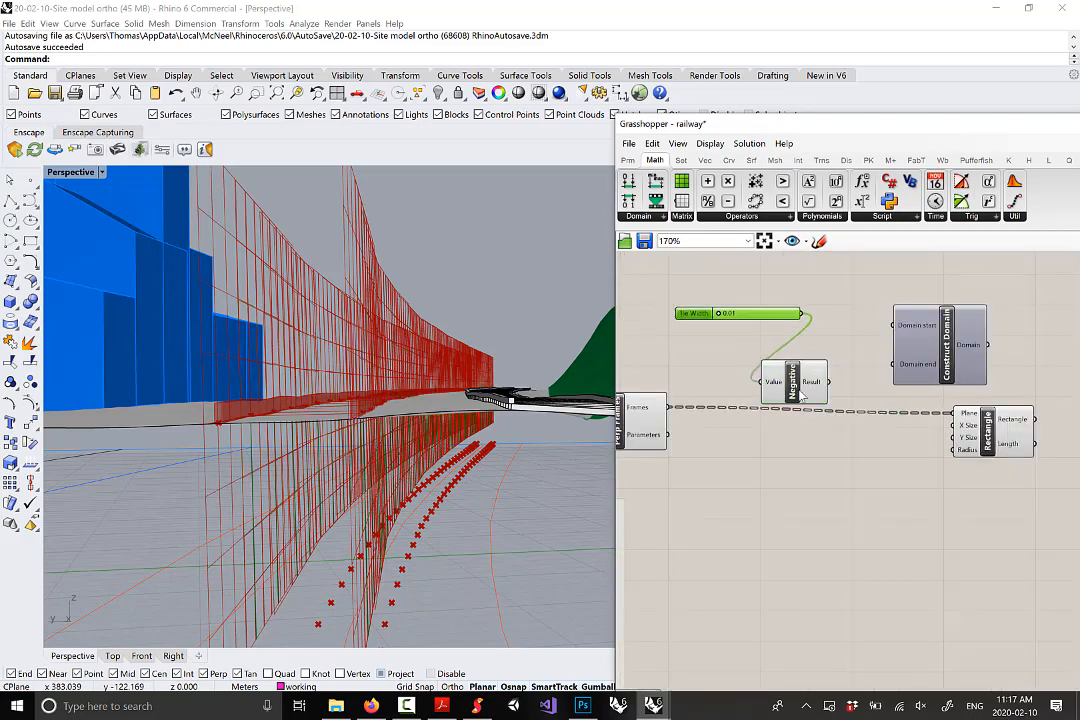
pyautogui.moveTo(794, 378); pyautogui.dragTo(812, 366)
# Connect Tie Width to Construct Domain's Domain start and the Negative result to its Domain end
pyautogui.moveTo(802, 314); pyautogui.dragTo(894, 326)
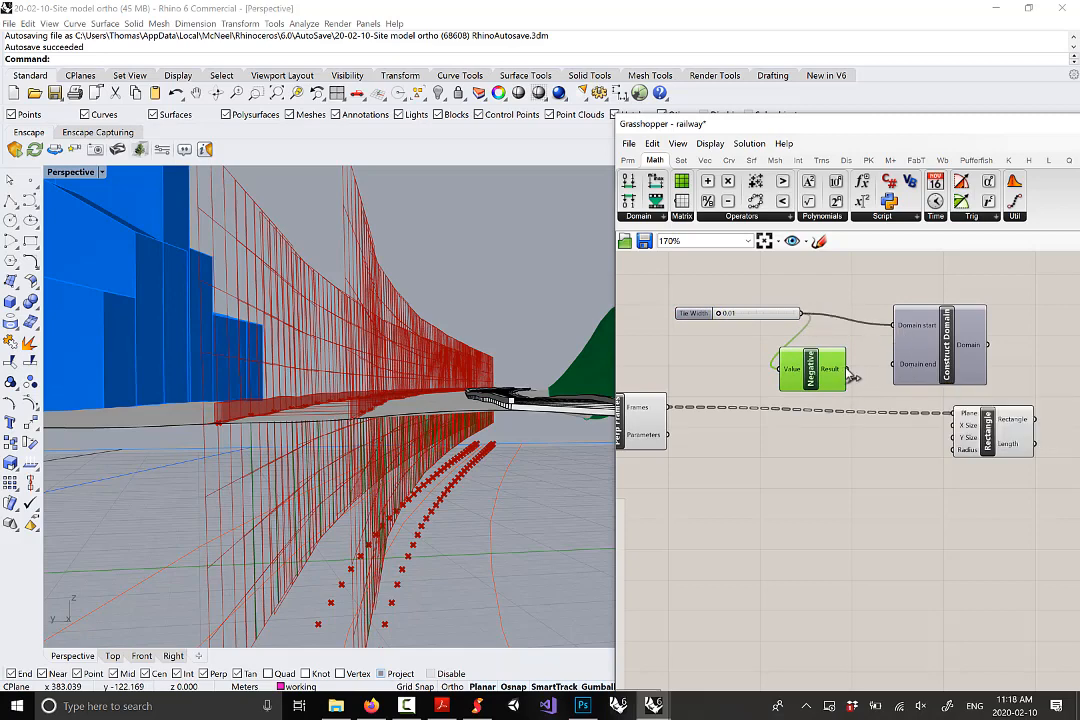
pyautogui.moveTo(848, 371); pyautogui.dragTo(901, 371)
pyautogui.moveTo(944, 396); pyautogui.dragTo(918, 398, button='right')
pyautogui.moveTo(788, 366); pyautogui.dragTo(799, 361)
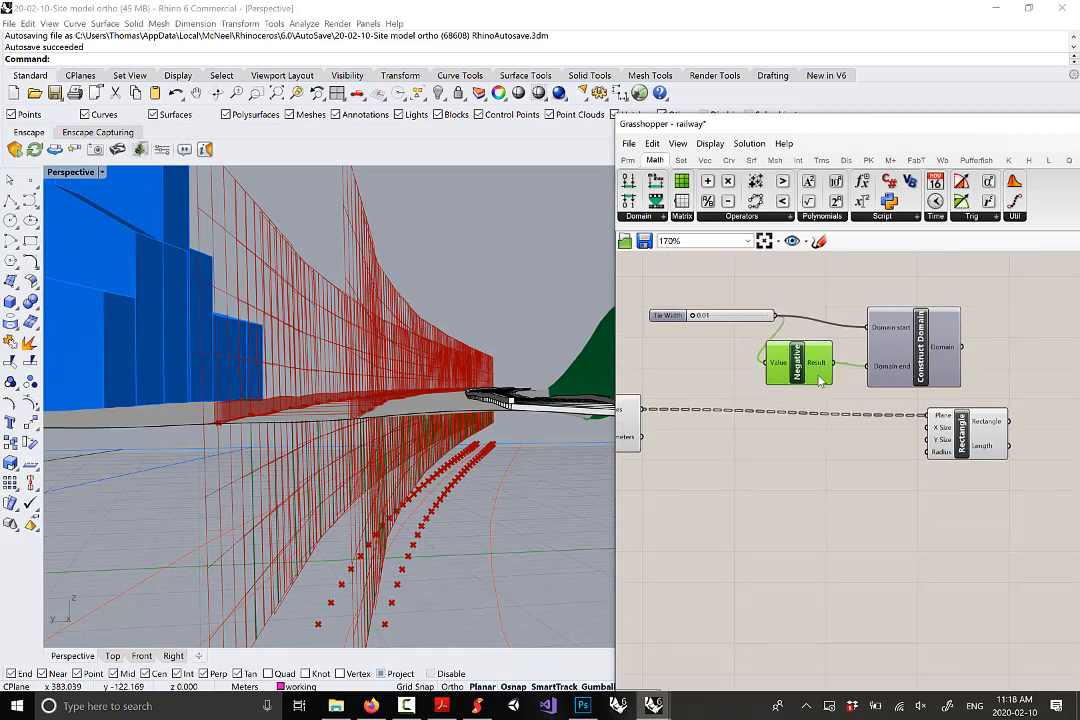
# Set the expression x/2 on Construct Domain's Domain start input
pyautogui.moveTo(927, 407); pyautogui.dragTo(890, 385, button='right')
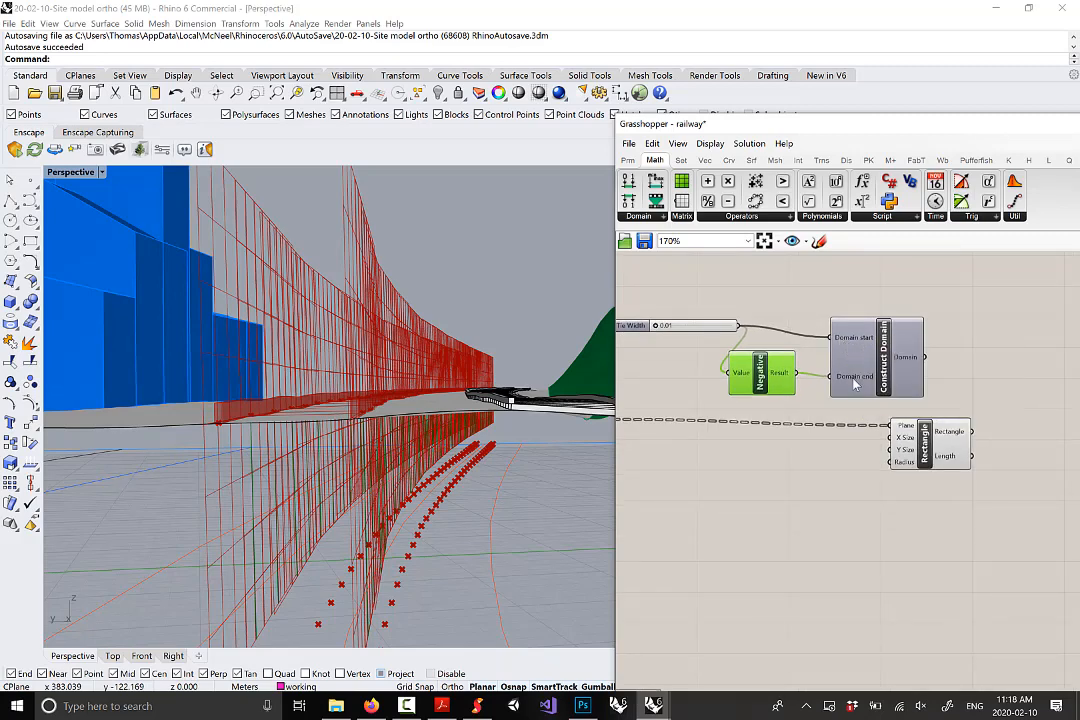
pyautogui.rightClick(850, 342)
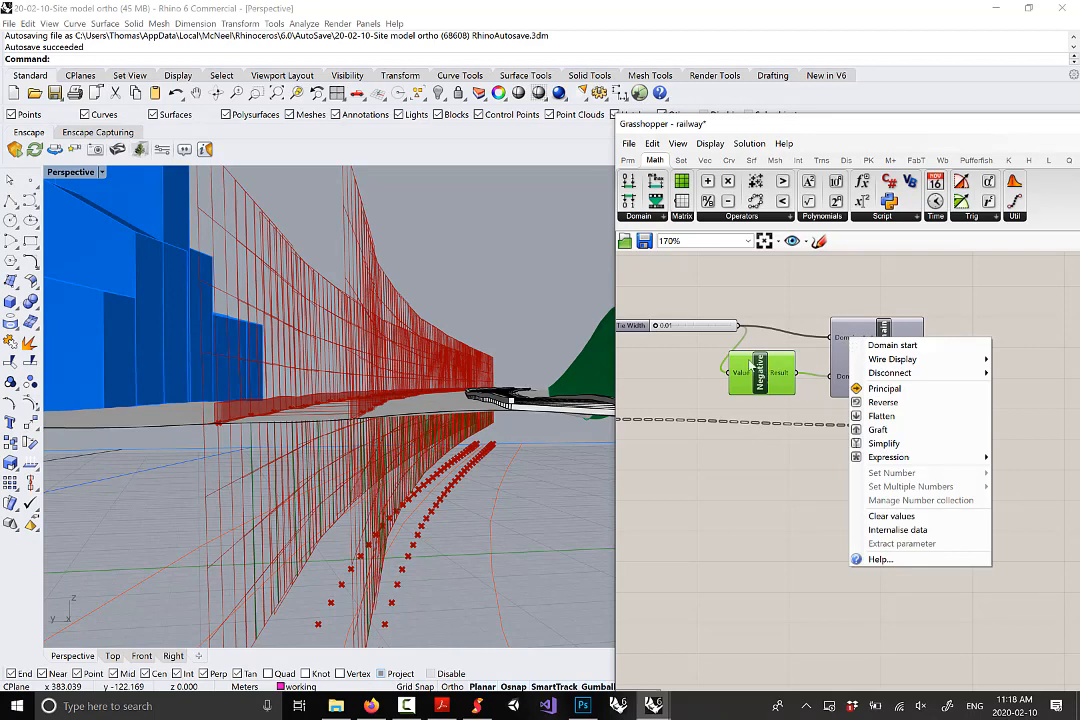
pyautogui.rightClick(841, 336)
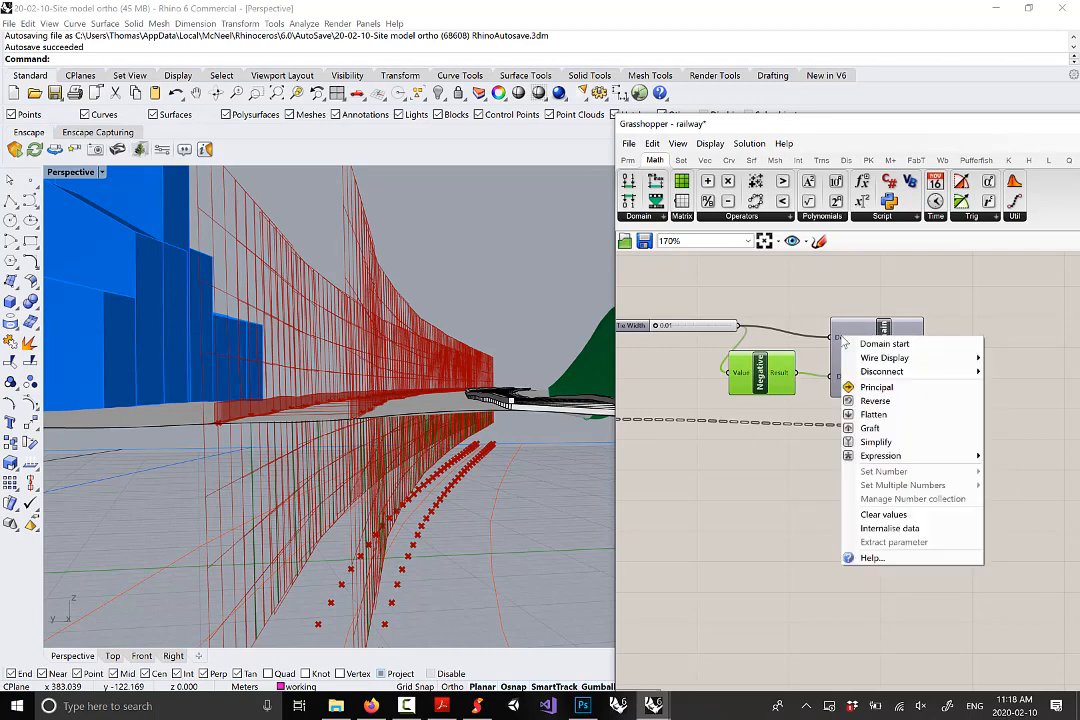
pyautogui.moveTo(901, 463)
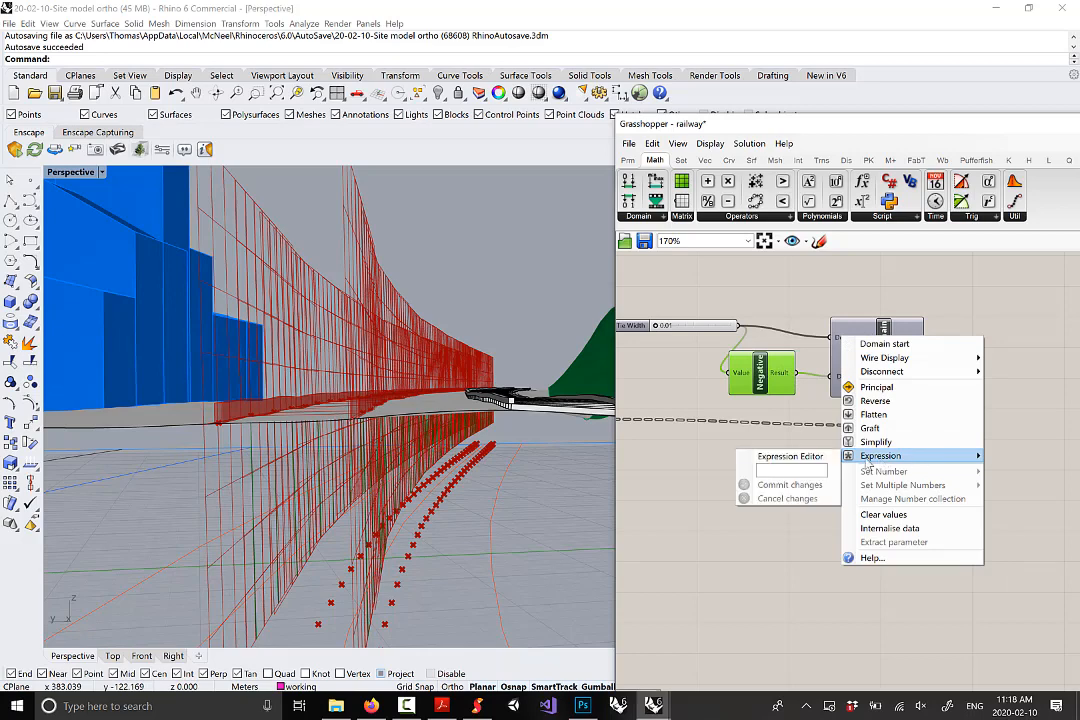
pyautogui.click(803, 471)
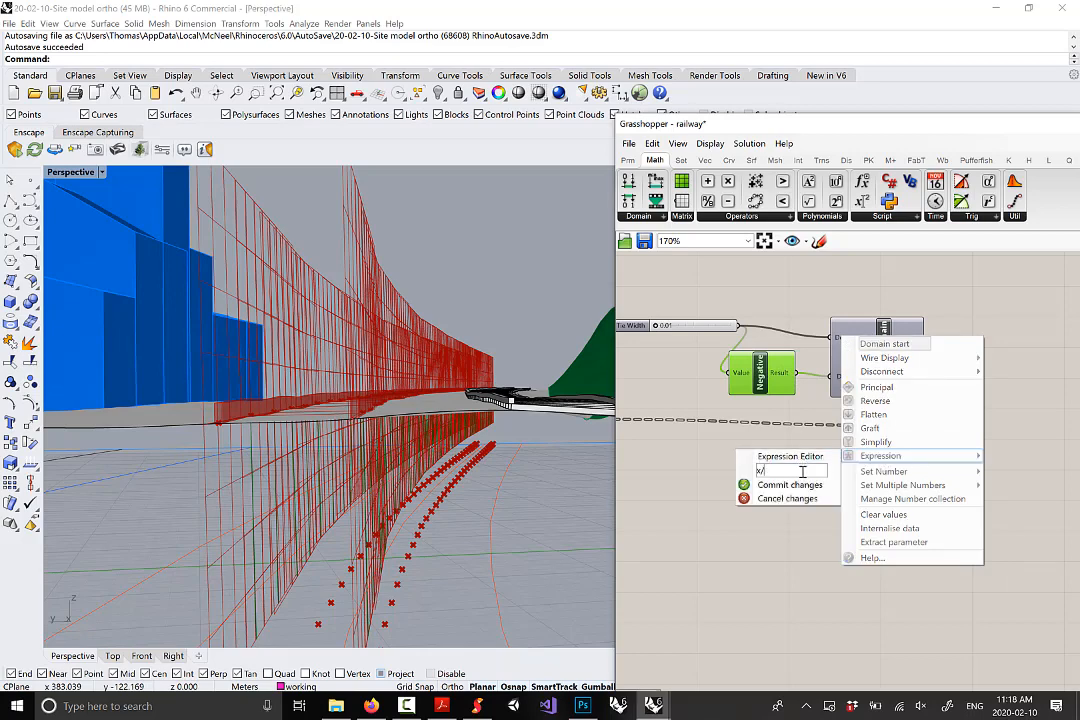
pyautogui.click(790, 484)
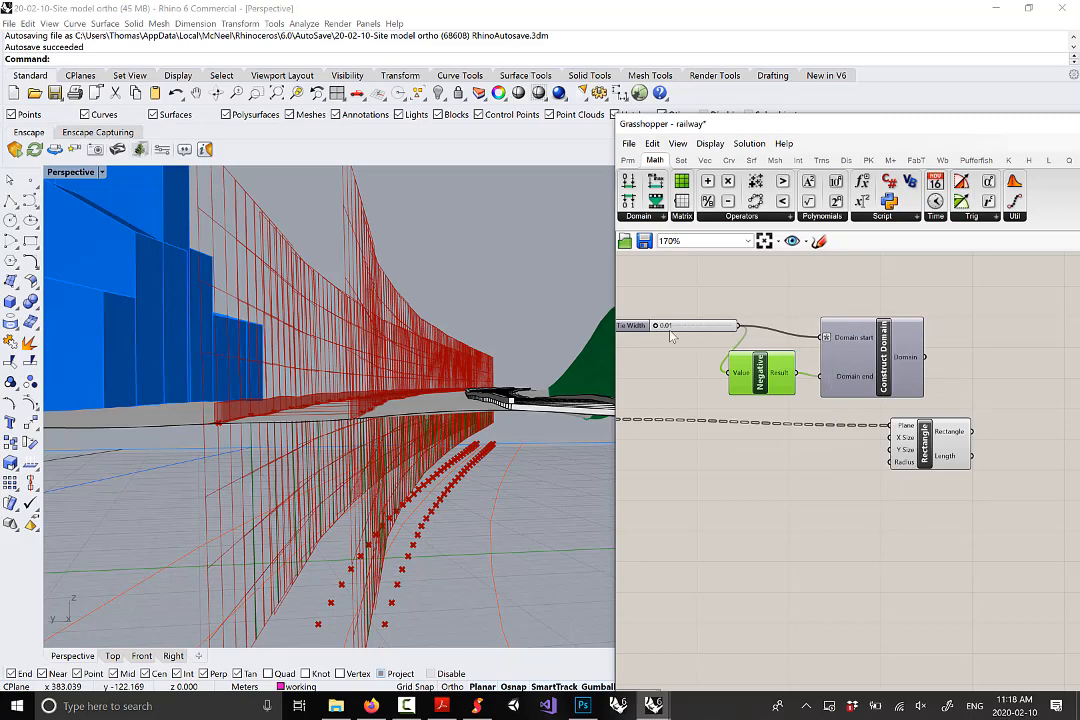
# Set the expression x/2 on Construct Domain's Domain end input
pyautogui.rightClick(829, 381)
pyautogui.moveTo(879, 499)
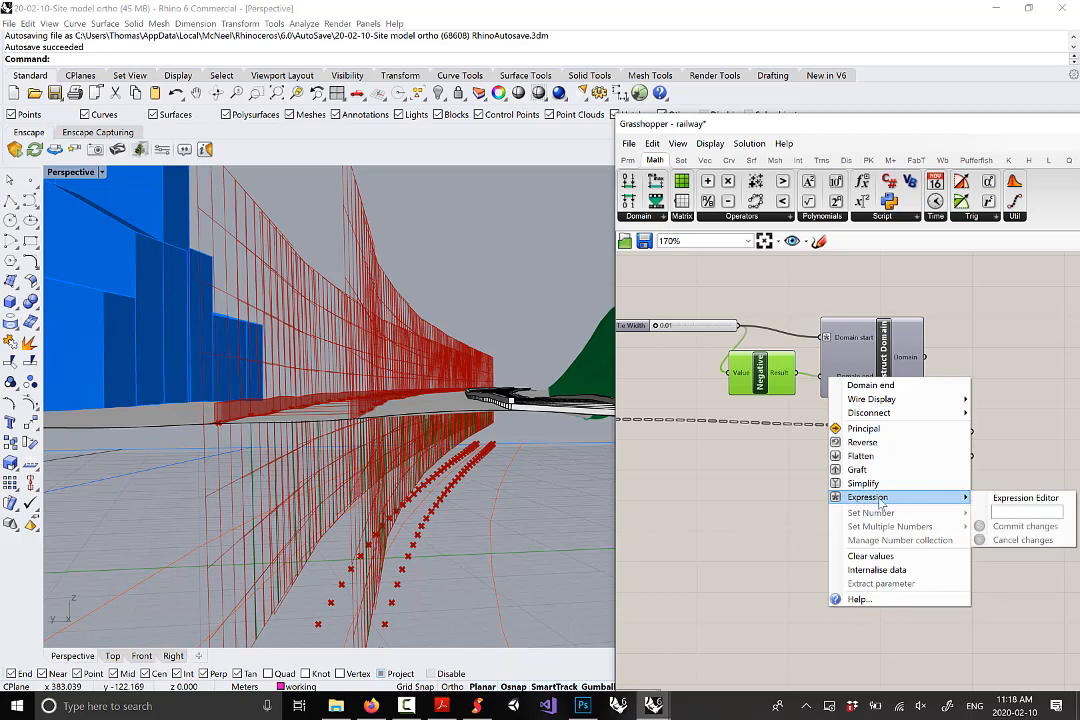
pyautogui.click(1003, 511)
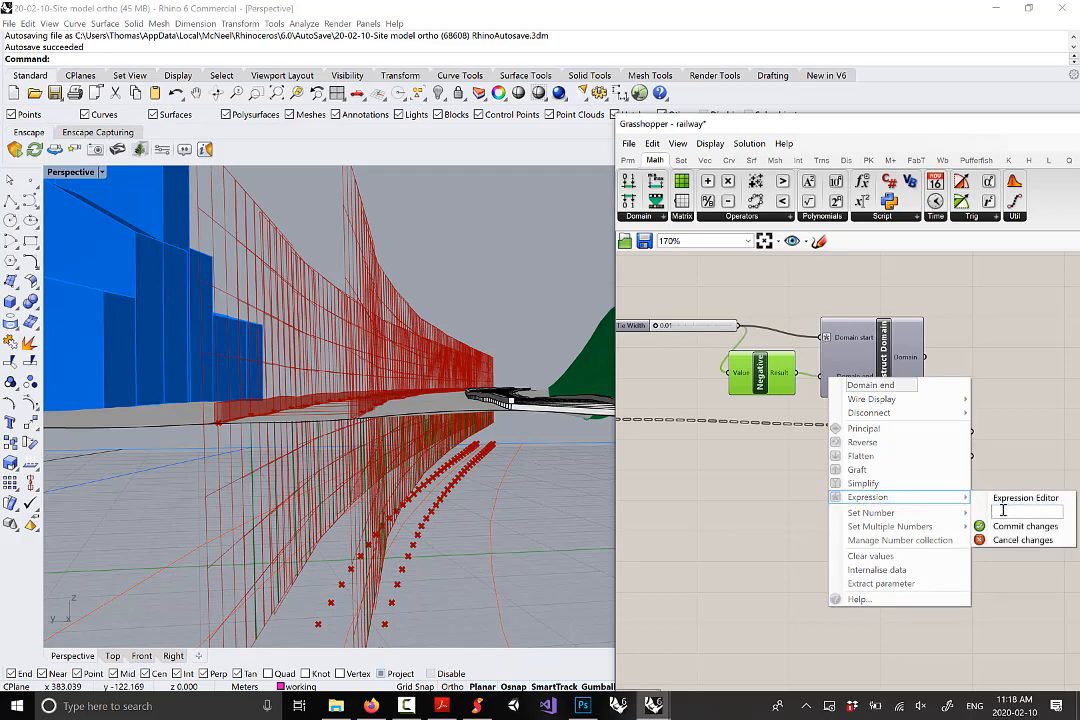
pyautogui.write('x/2')
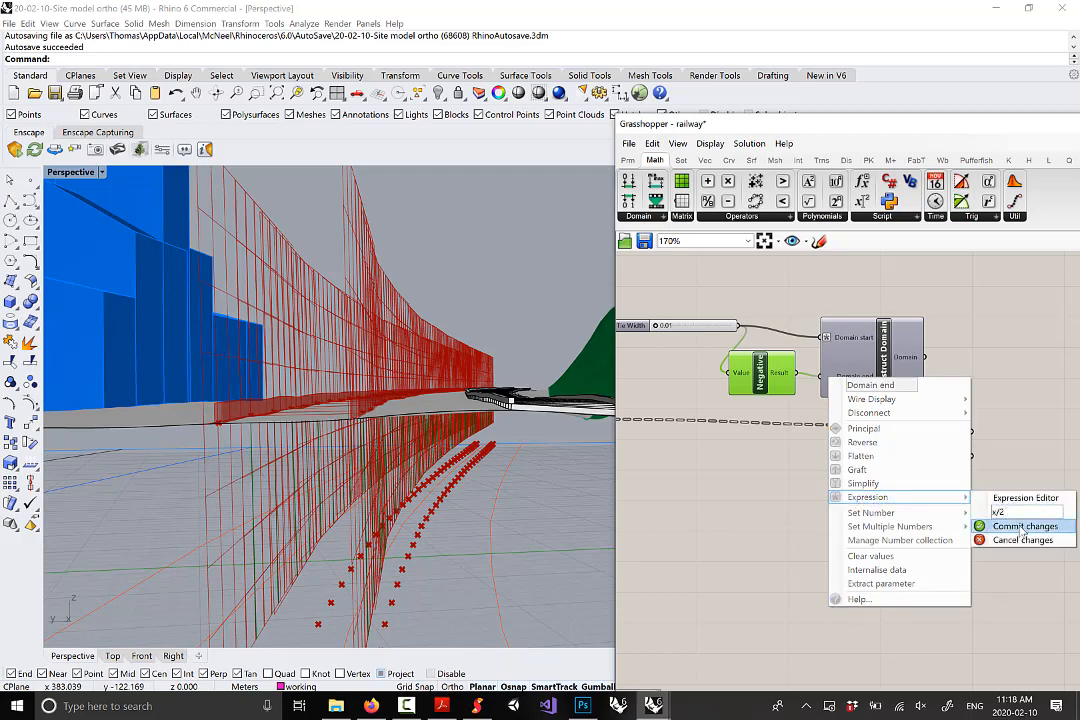
pyautogui.click(1022, 526)
# Move Rectangle farther from Construct Domain and connect the Domain output to both its X Size and Y Size inputs
pyautogui.moveTo(951, 443); pyautogui.dragTo(1018, 437)
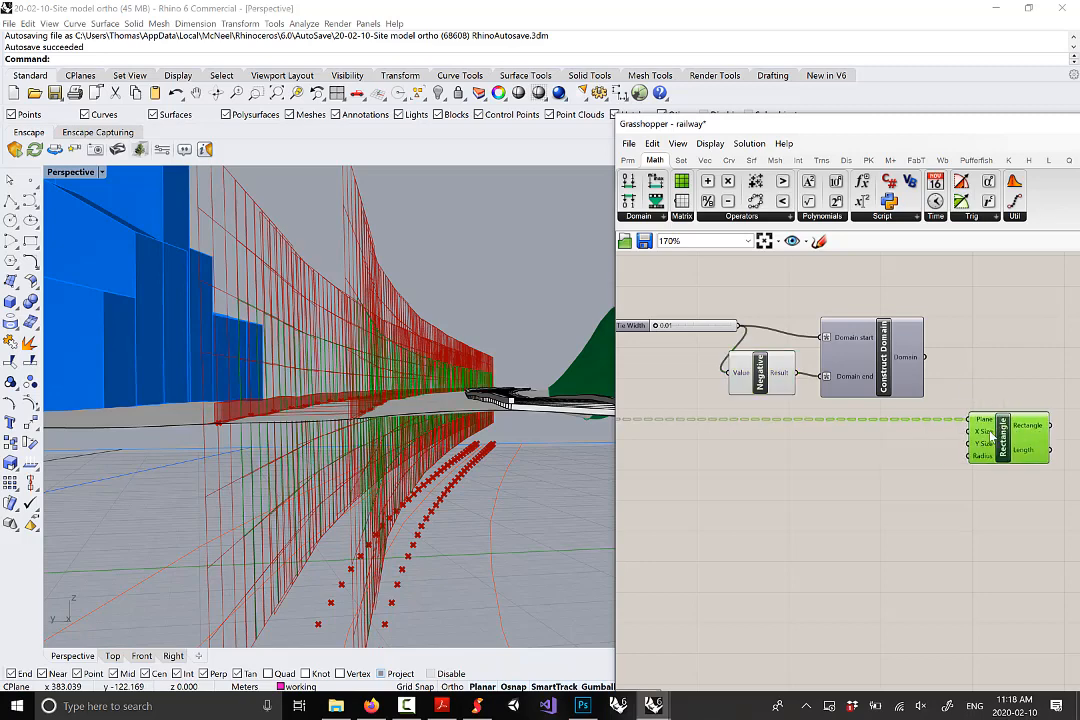
pyautogui.moveTo(924, 357); pyautogui.dragTo(977, 432)
pyautogui.moveTo(925, 358); pyautogui.dragTo(978, 445)
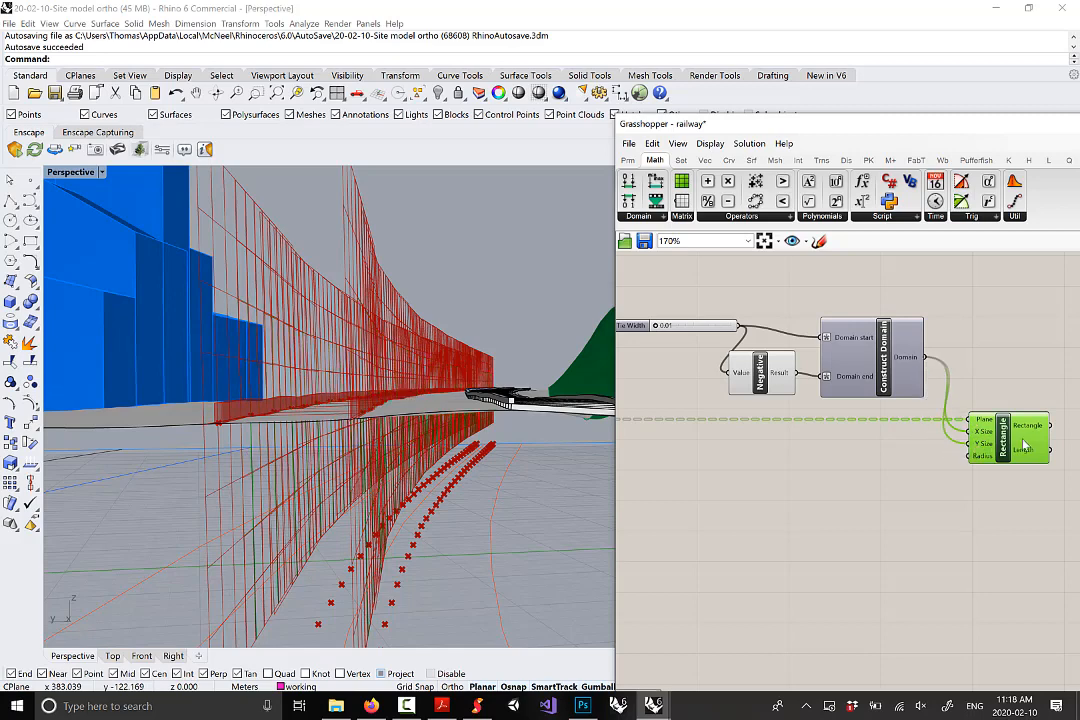
# Turn off the preview of the Perp Frames component
pyautogui.moveTo(796, 395); pyautogui.dragTo(908, 393, button='right')
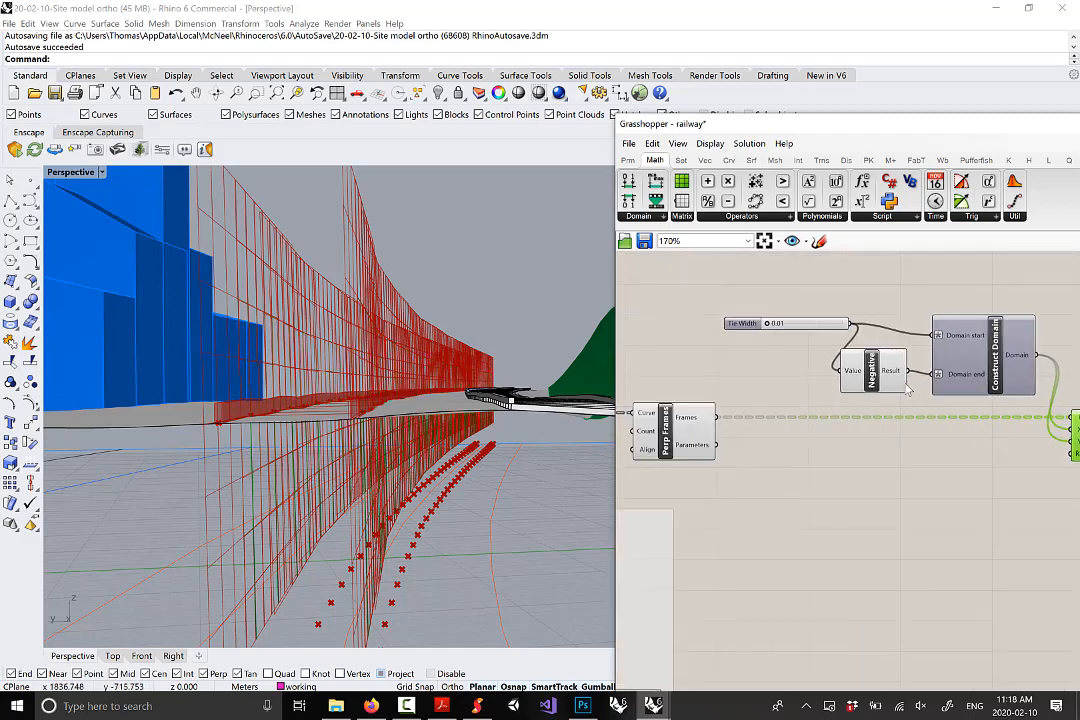
pyautogui.scroll(-2, 908, 390)
pyautogui.click(703, 425)
pyautogui.rightClick(700, 357)
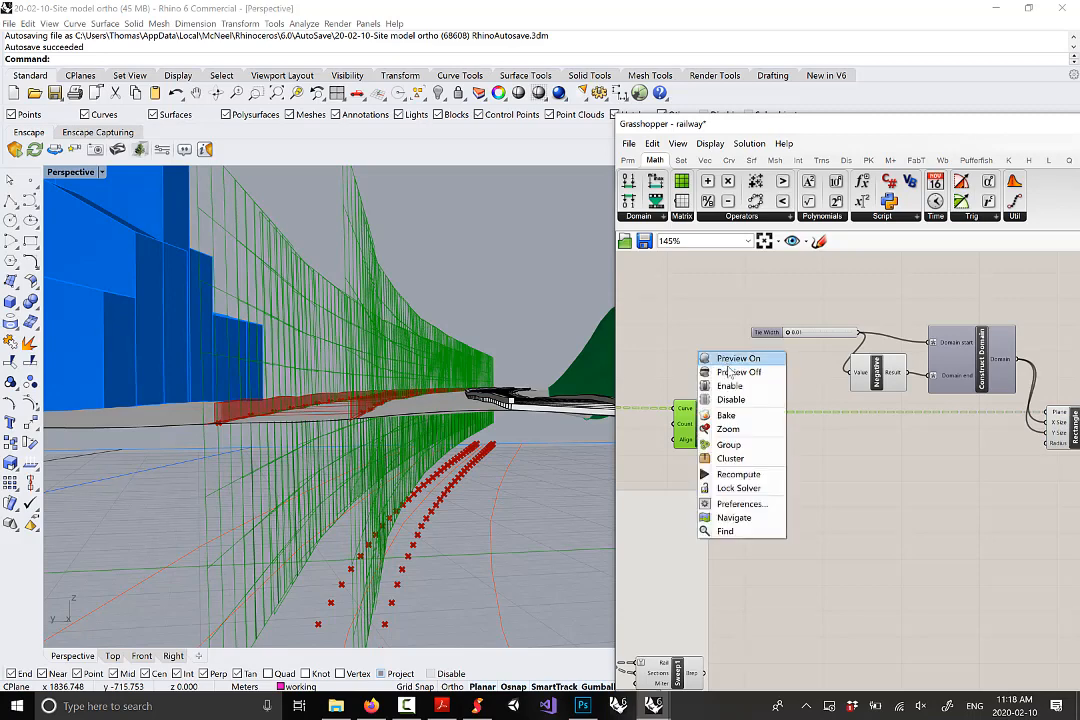
pyautogui.click(722, 358)
pyautogui.moveTo(402, 376); pyautogui.dragTo(437, 399, button='right')
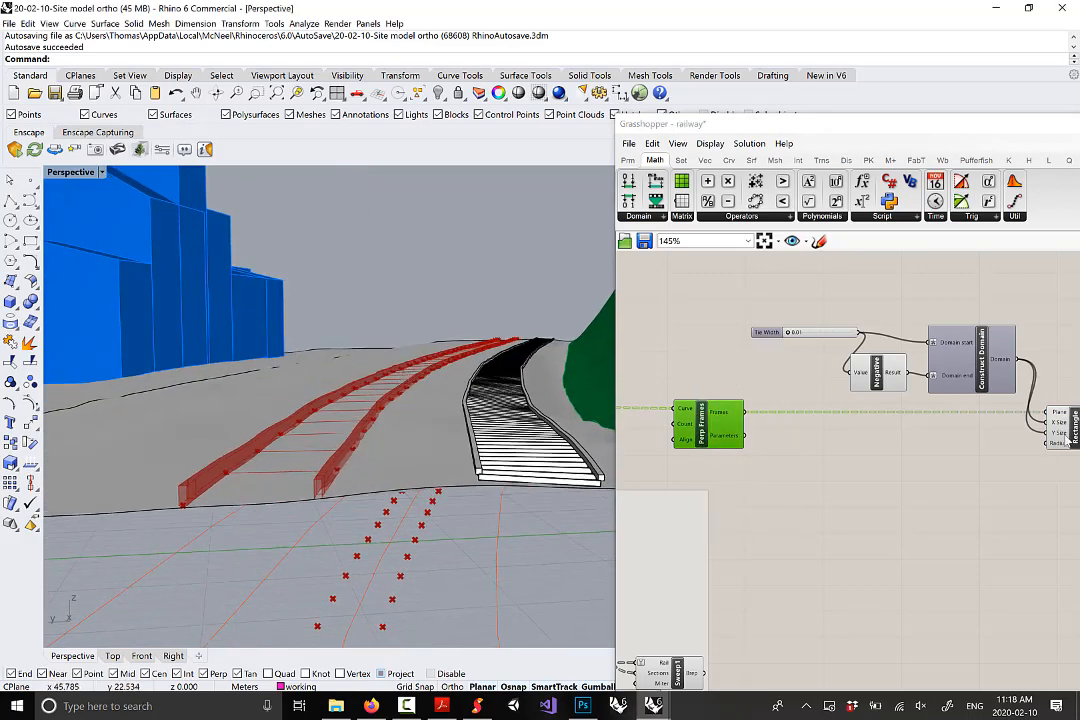
# Select the Rectangle component and increase the Tie Width slider to enlarge the tie rectangles
pyautogui.moveTo(1056, 434); pyautogui.dragTo(971, 429, button='right')
pyautogui.click(991, 425)
pyautogui.scroll(3, 714, 350)
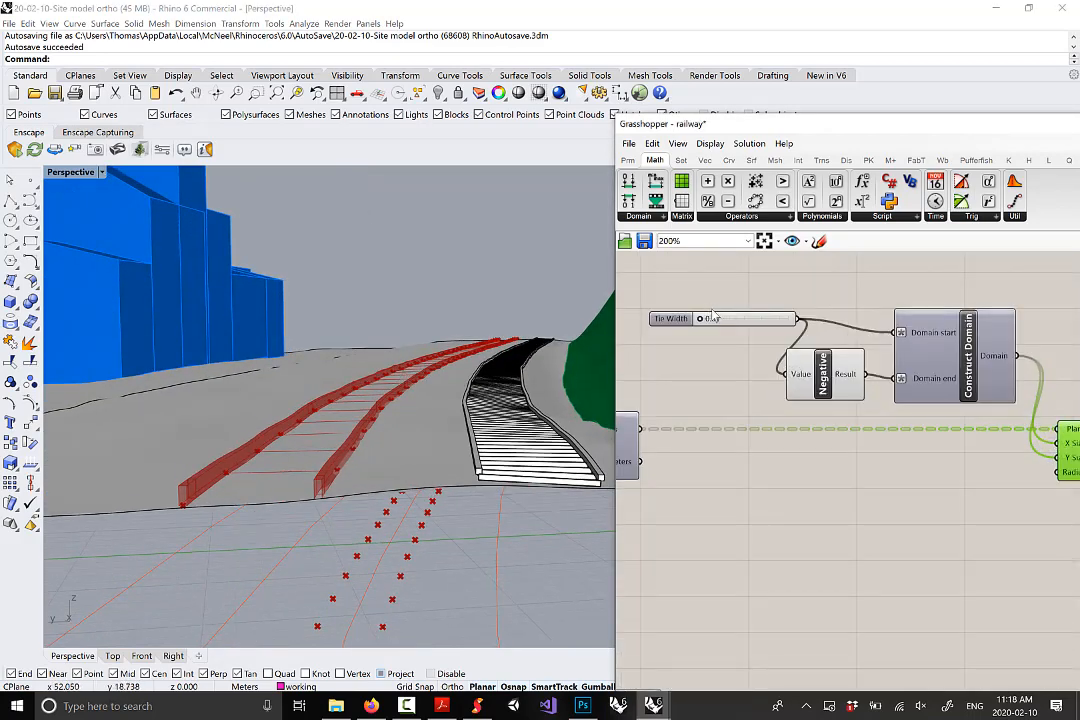
pyautogui.moveTo(703, 323)
pyautogui.mouseDown()
pyautogui.moveTo(733, 321)
pyautogui.moveTo(722, 323)
pyautogui.mouseUp()
pyautogui.moveTo(879, 396); pyautogui.dragTo(719, 386, button='right')
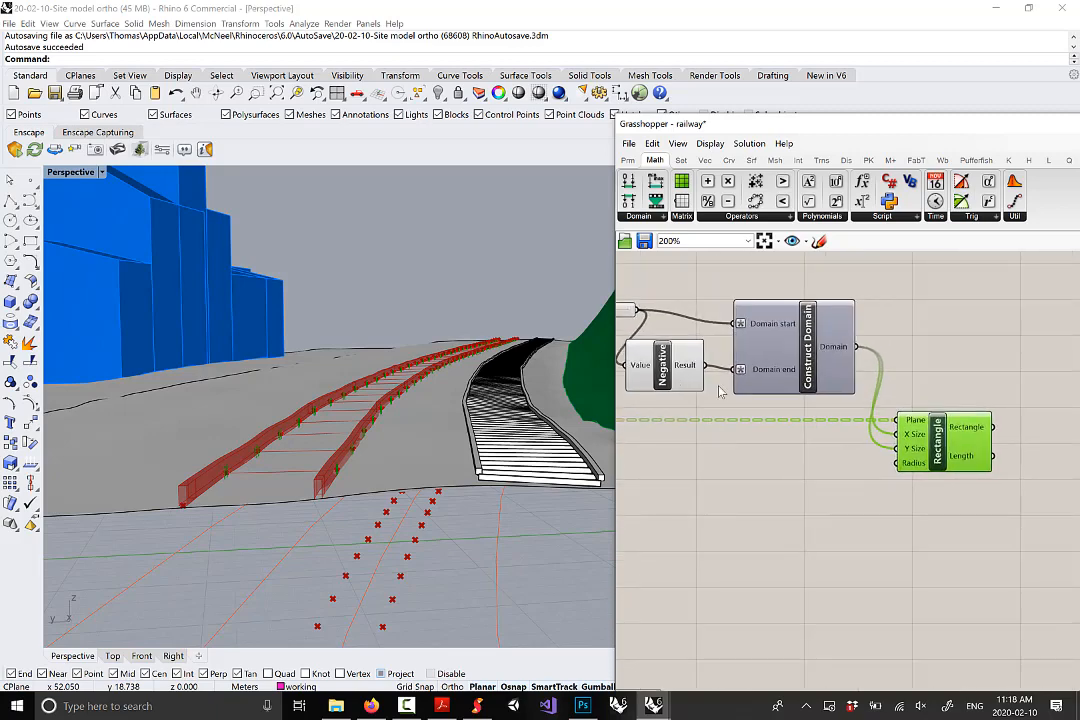
# Add a Loft component beyond Rectangle, connect the Rectangle output to its Curves input, and inspect the lofted ties
pyautogui.moveTo(953, 429)
pyautogui.moveTo(928, 403); pyautogui.dragTo(831, 396, button='right')
pyautogui.click(751, 161)
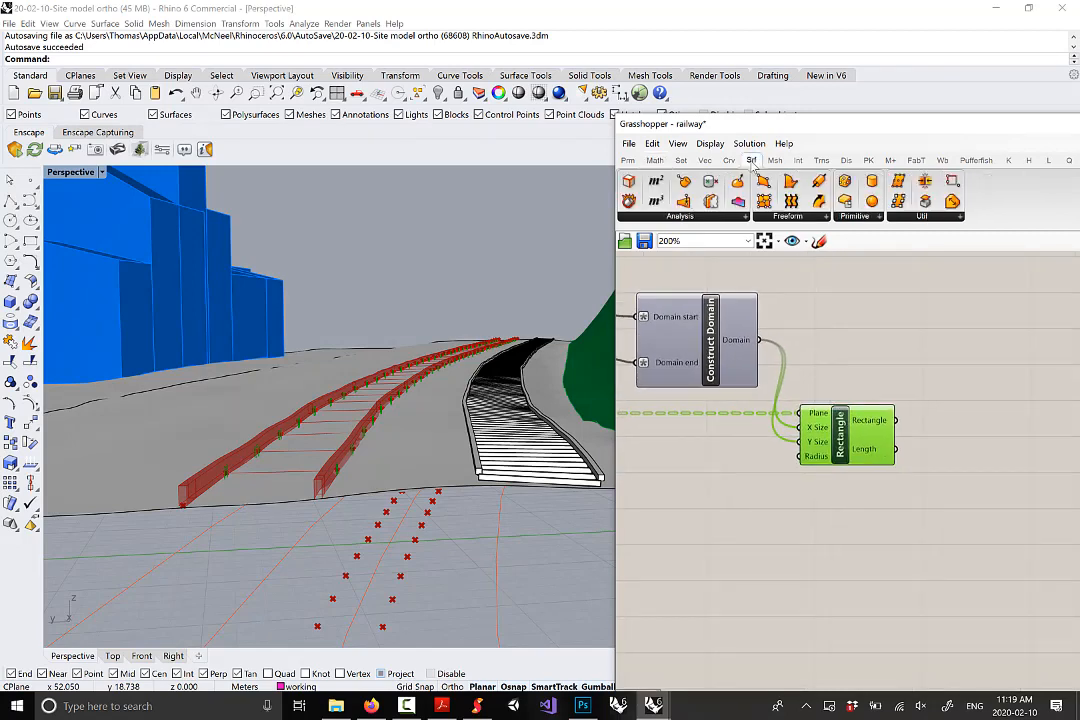
pyautogui.click(796, 216)
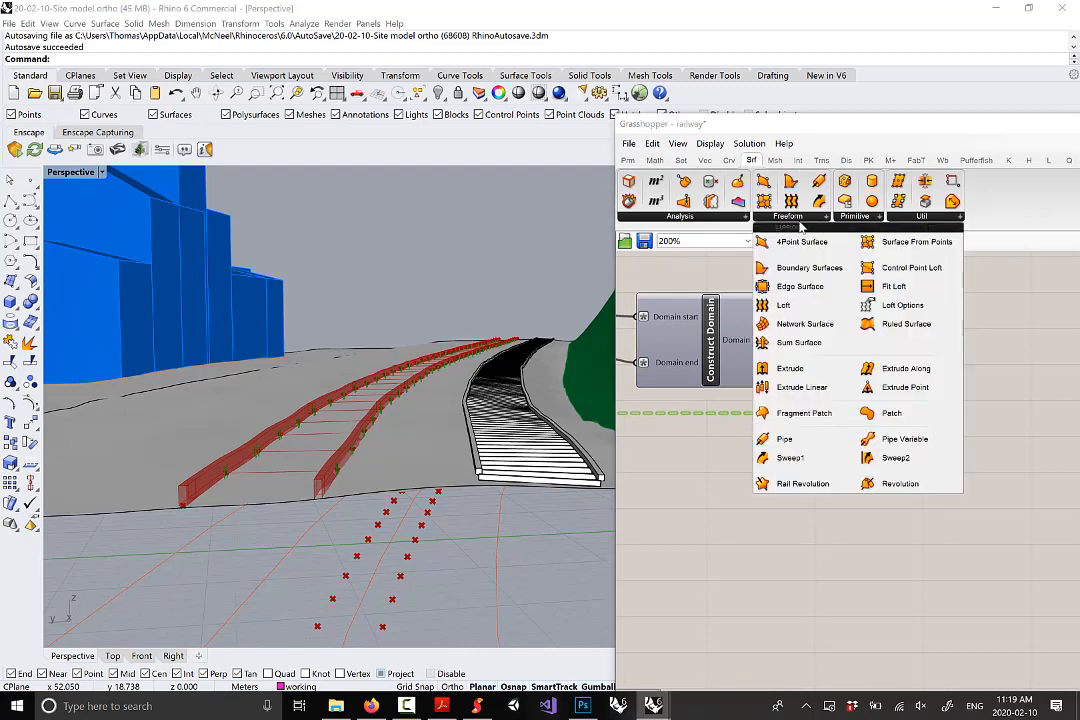
pyautogui.click(801, 306)
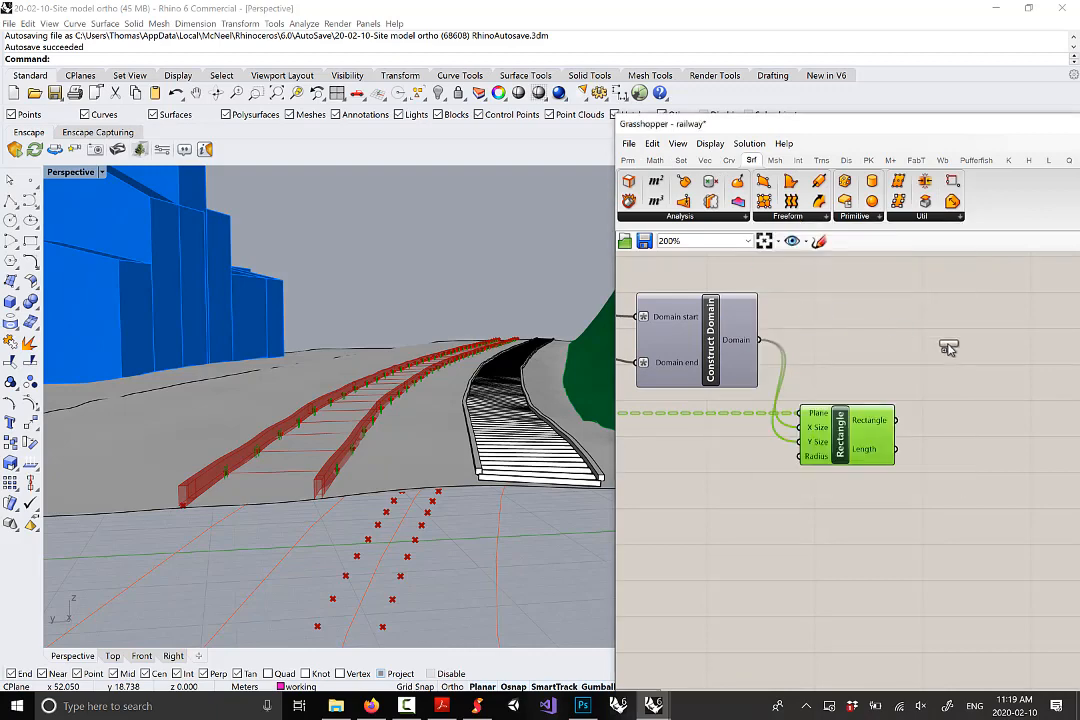
pyautogui.click(950, 344)
pyautogui.moveTo(886, 423)
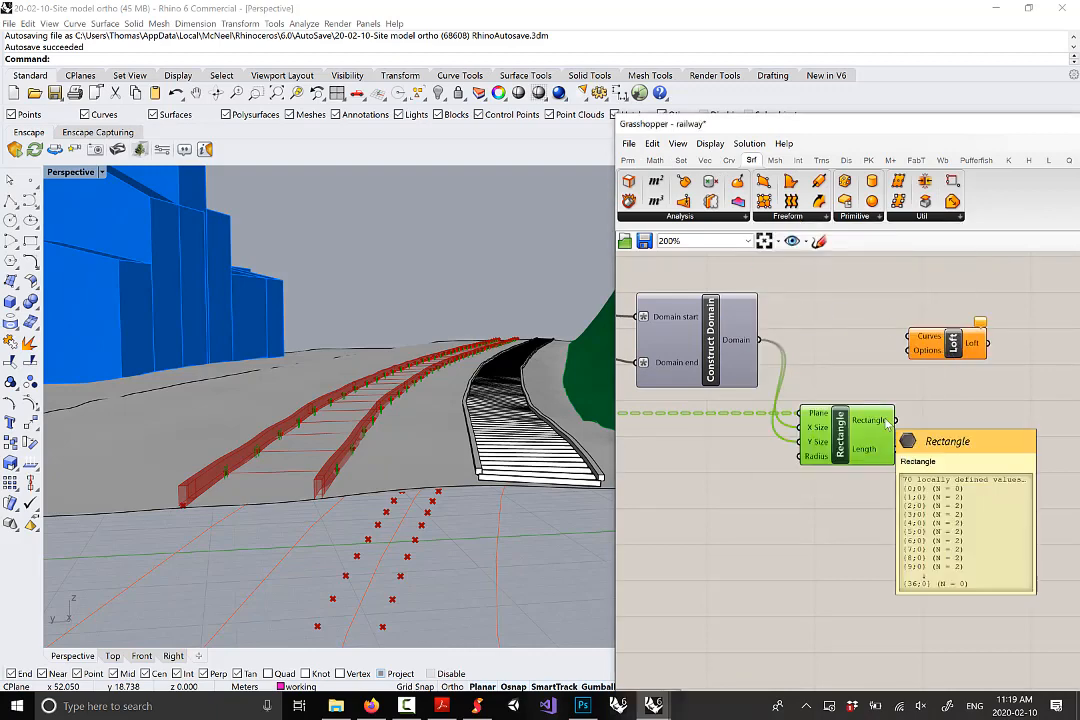
pyautogui.moveTo(886, 421); pyautogui.dragTo(964, 331)
pyautogui.scroll(8, 357, 451)
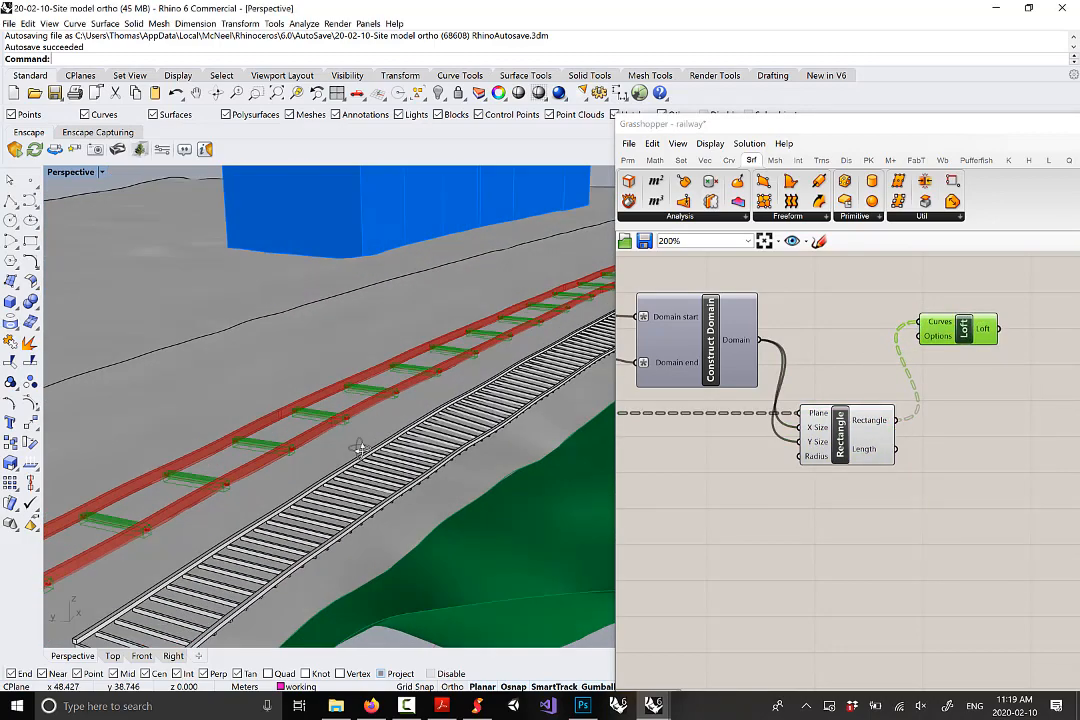
pyautogui.moveTo(345, 443); pyautogui.dragTo(380, 412, button='right')
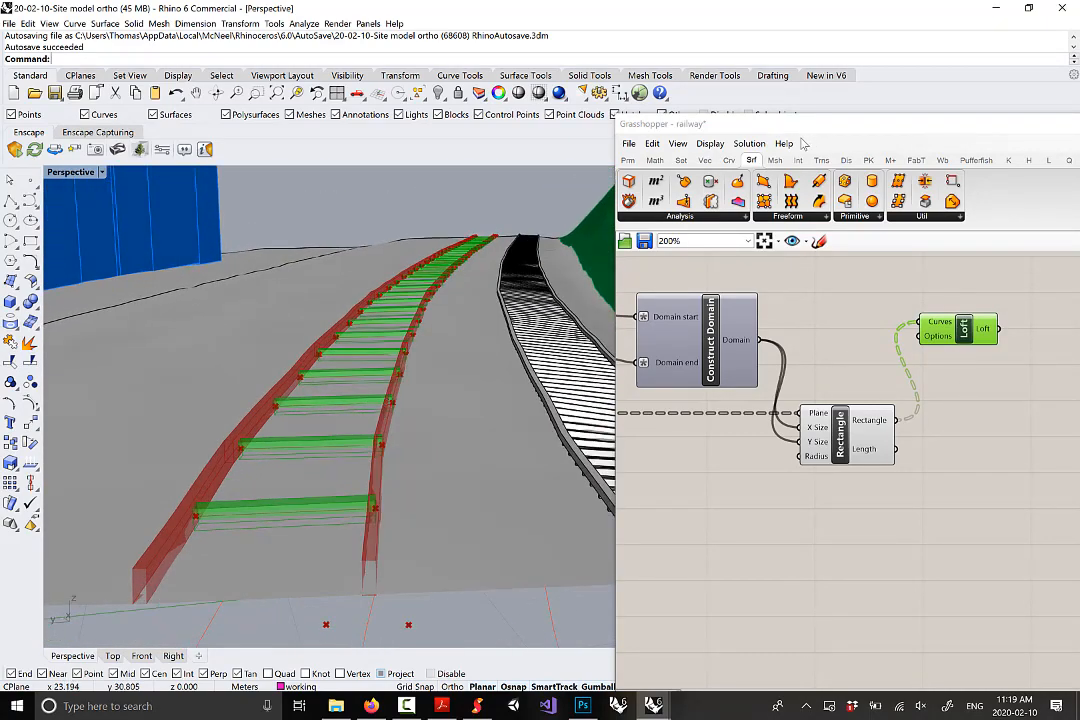
# Add a Cap Holes component after Loft, connect the Loft output to its Brep input, and inspect the capped ties
pyautogui.click(916, 215)
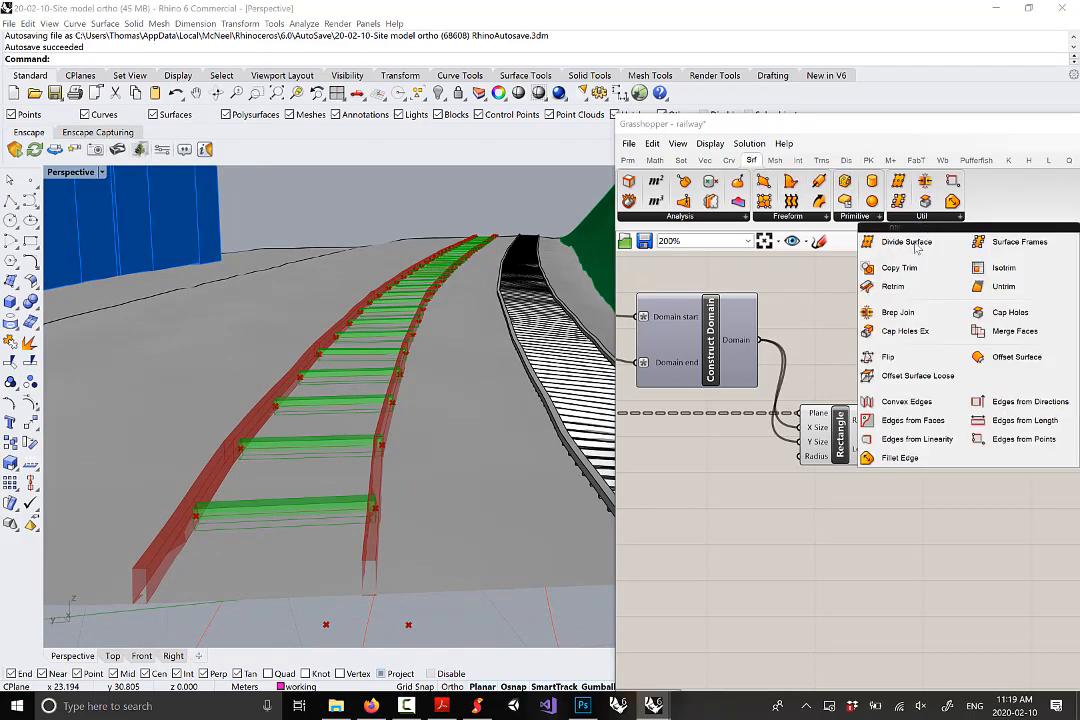
pyautogui.click(991, 316)
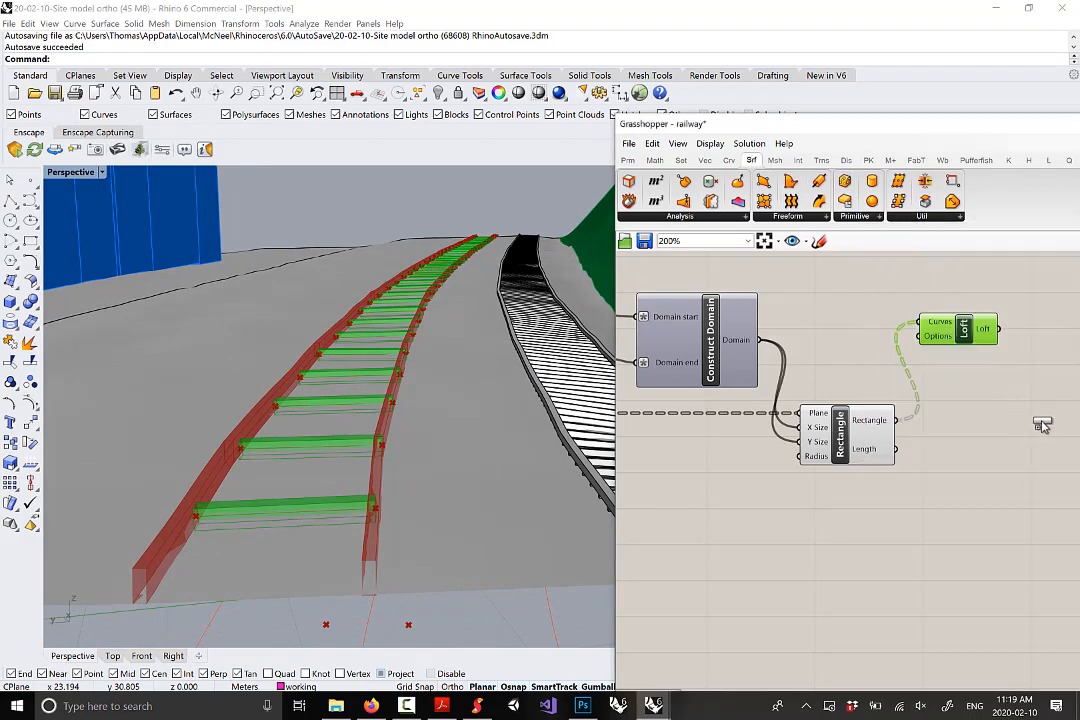
pyautogui.click(1040, 424)
pyautogui.moveTo(1040, 424); pyautogui.dragTo(947, 447, button='right')
pyautogui.moveTo(908, 354); pyautogui.dragTo(943, 417)
pyautogui.scroll(5, 453, 405)
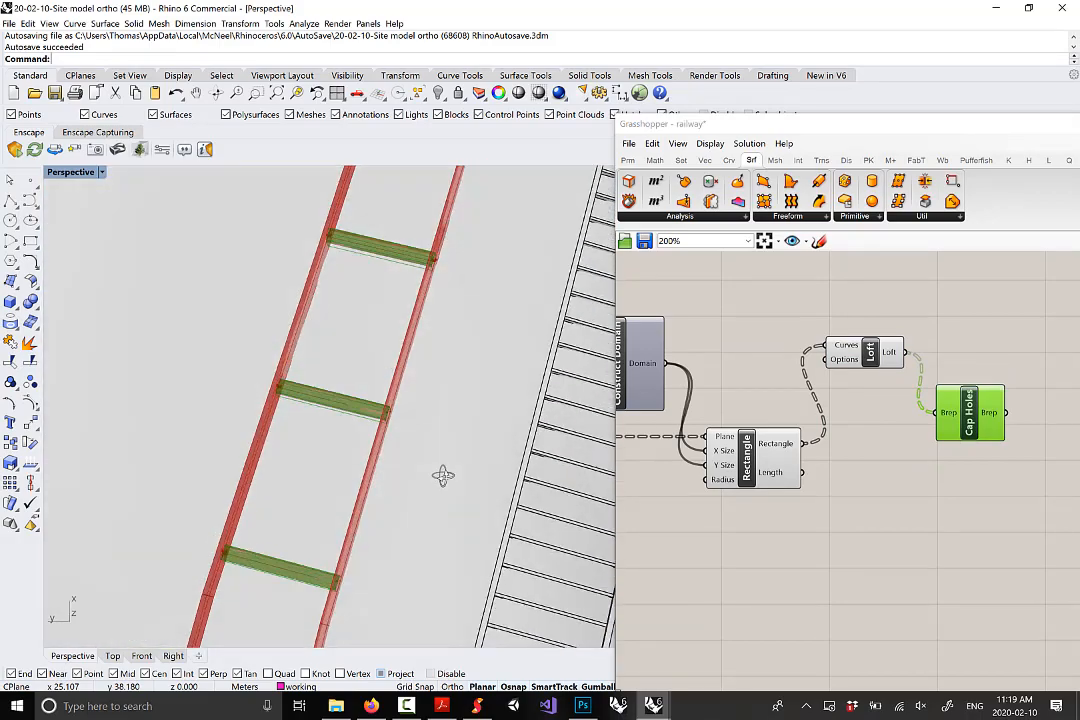
pyautogui.scroll(-3, 441, 475)
pyautogui.scroll(2, 465, 410)
pyautogui.scroll(-6, 456, 428)
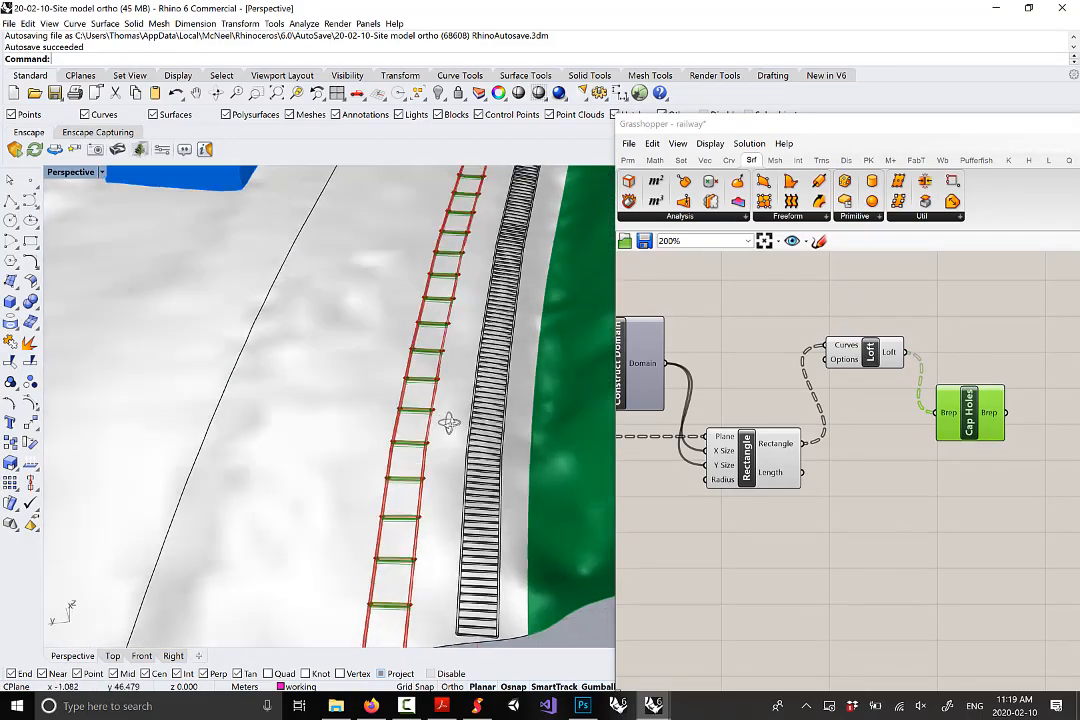
pyautogui.scroll(4, 441, 425)
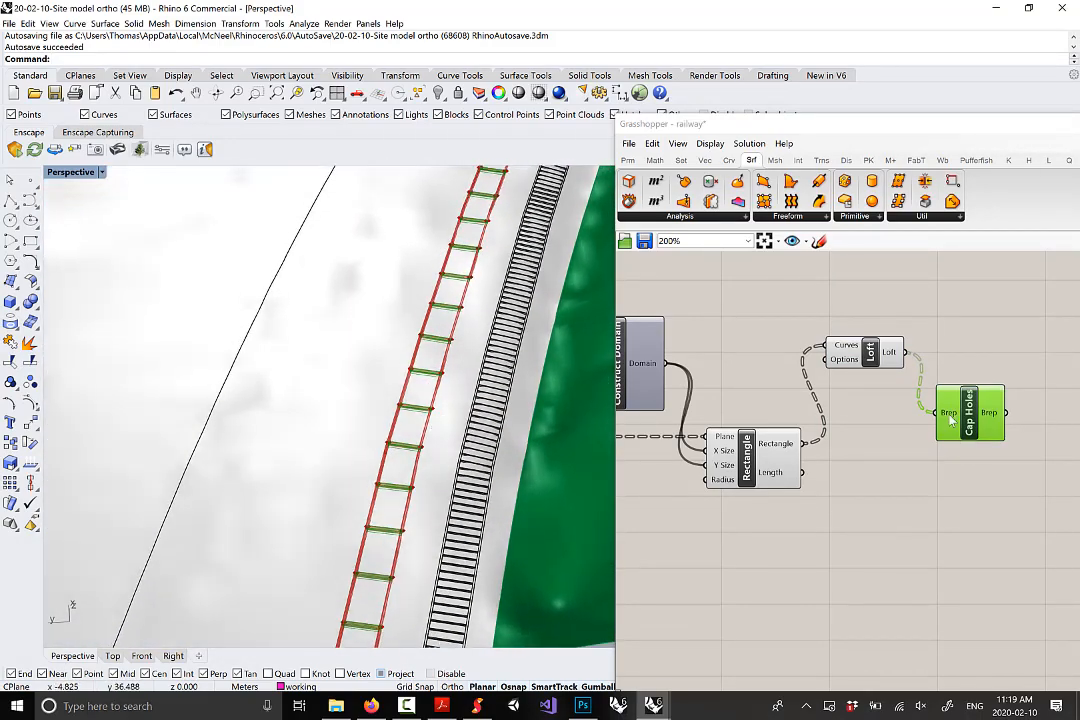
# Tidy the tie definition by moving Perp Frames closer to the Tie Width components and spacing Cap Holes away from Loft
pyautogui.moveTo(966, 420); pyautogui.dragTo(941, 448)
pyautogui.scroll(-5, 874, 448)
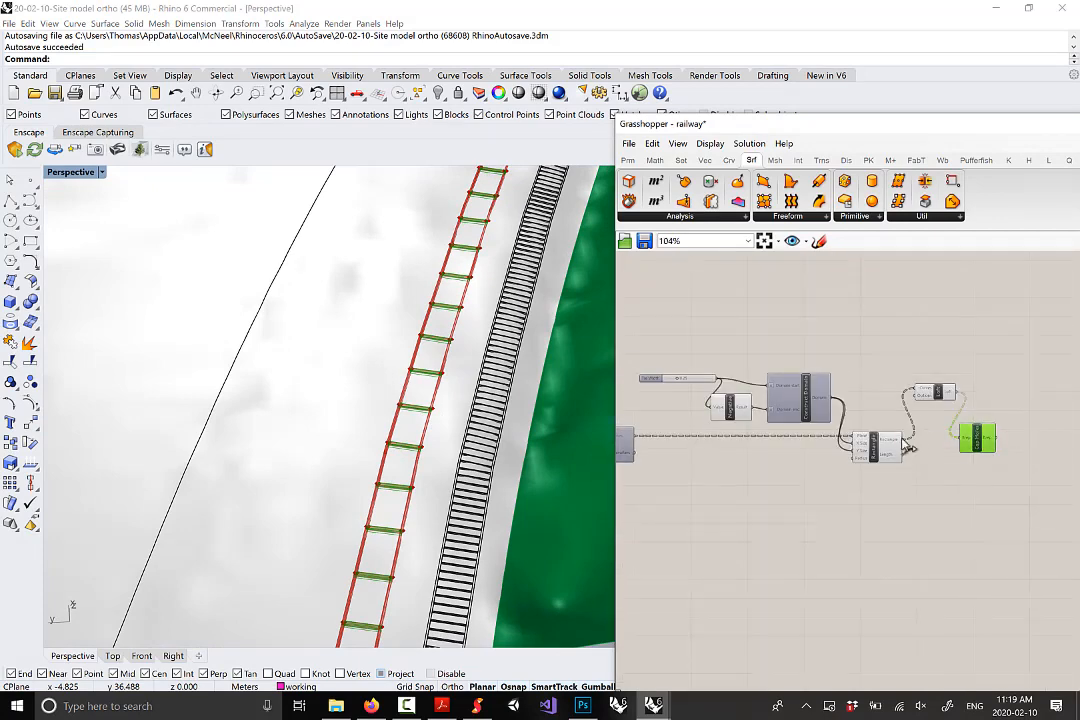
pyautogui.scroll(2, 759, 448)
pyautogui.moveTo(746, 458); pyautogui.dragTo(808, 452)
pyautogui.moveTo(870, 474); pyautogui.dragTo(762, 451, button='right')
pyautogui.moveTo(1003, 436); pyautogui.dragTo(1034, 436)
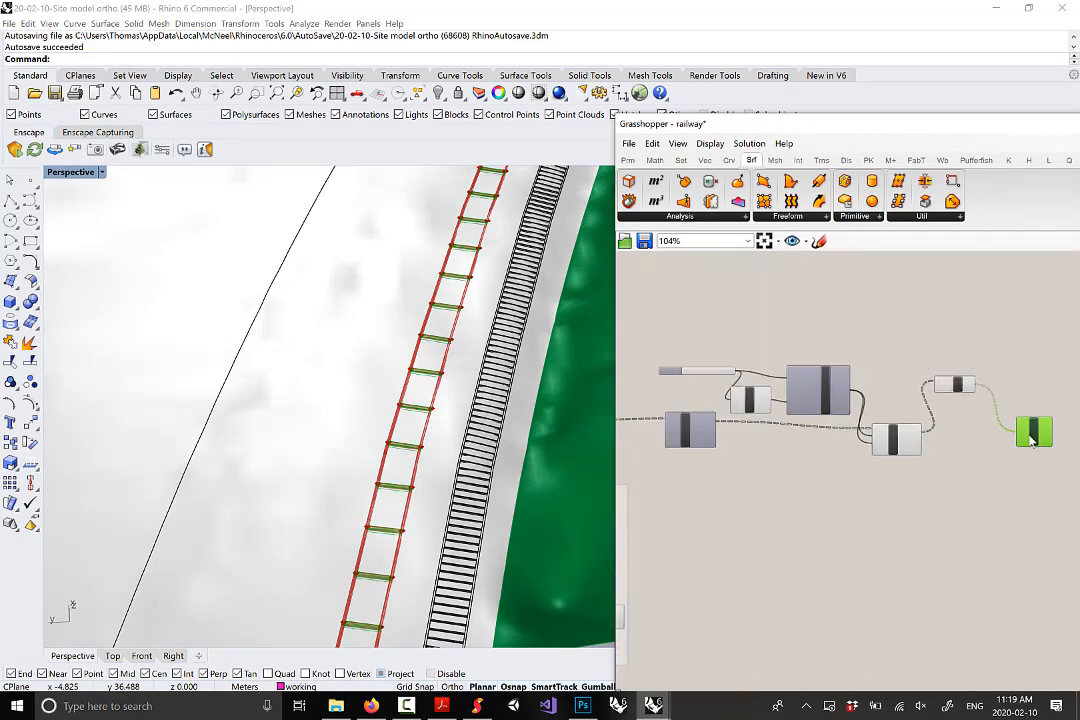
# Group all the tie components from Perp Frames and Tie Width through Cap Holes, and name the group
pyautogui.moveTo(1049, 491); pyautogui.dragTo(661, 317)
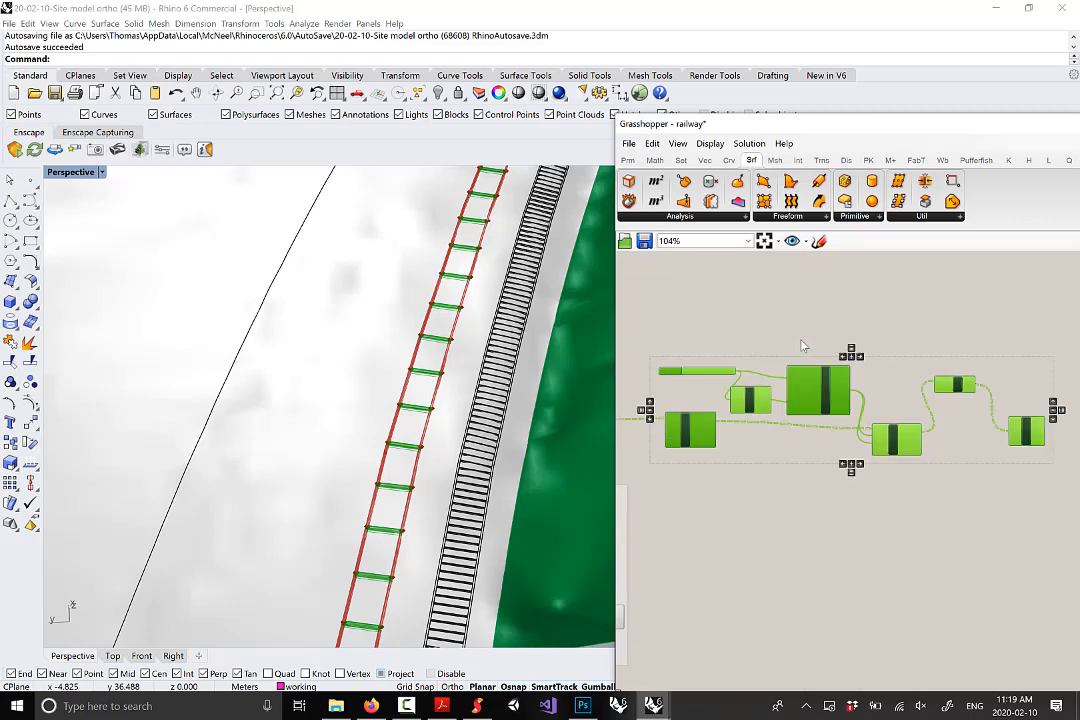
pyautogui.rightClick(788, 320)
pyautogui.click(812, 414)
pyautogui.click(893, 323)
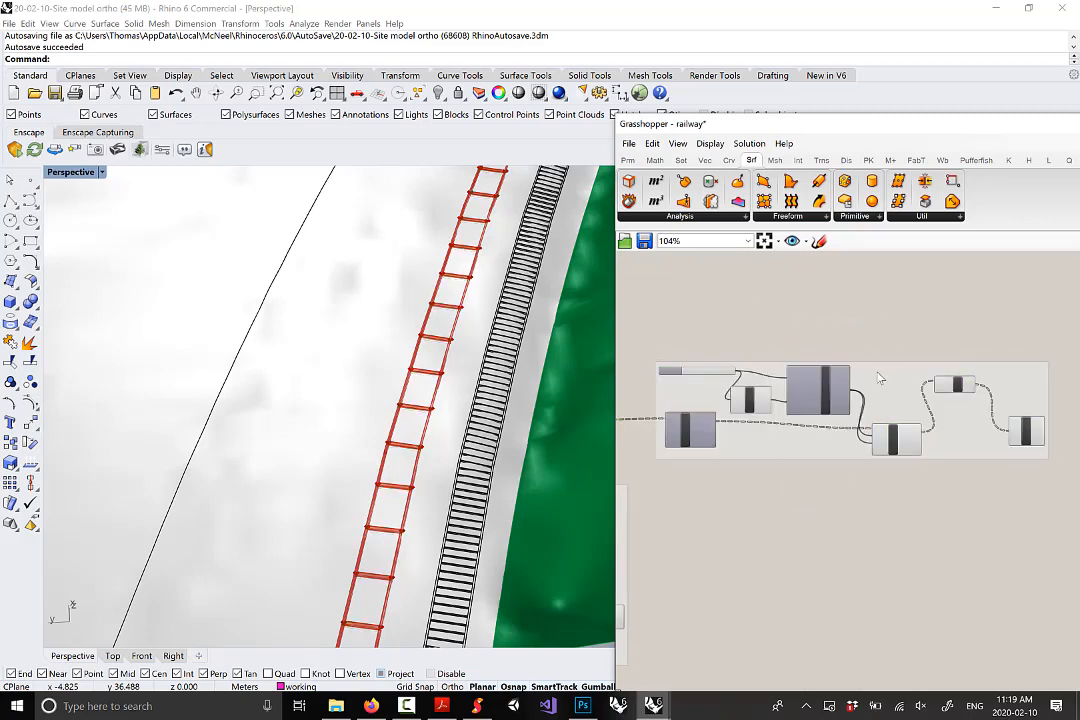
pyautogui.rightClick(878, 372)
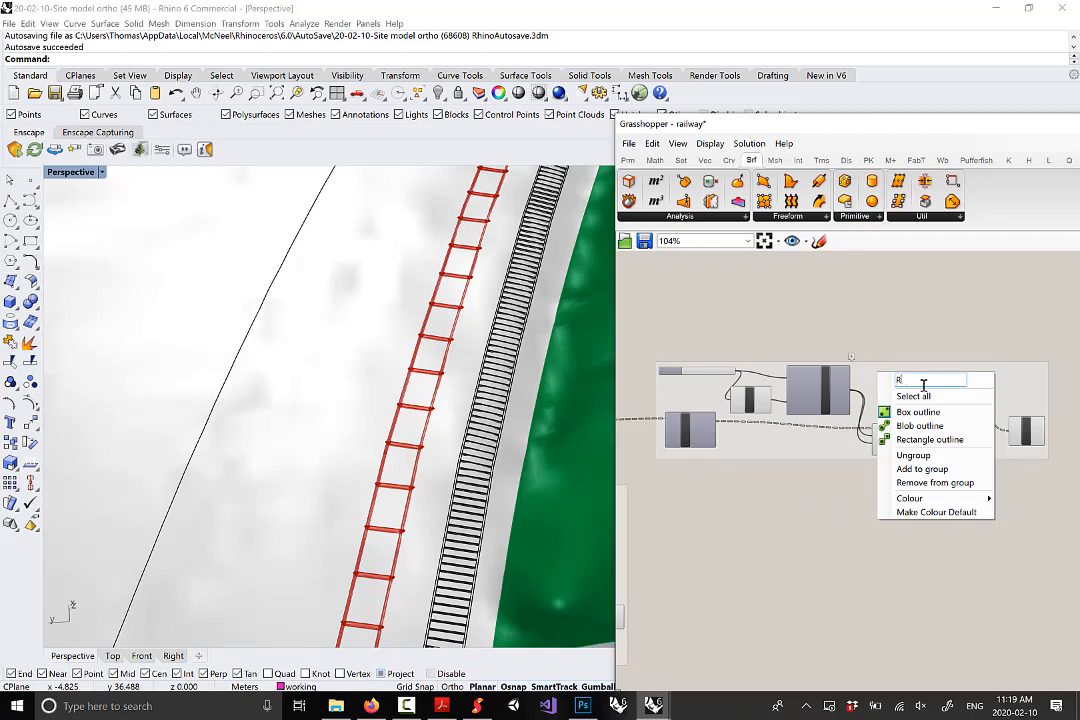
pyautogui.click(922, 317)
# Turn off the preview of all grouped tie components except Cap Holes
pyautogui.moveTo(448, 452)
pyautogui.mouseDown(button='right')
pyautogui.moveTo(466, 400)
pyautogui.moveTo(413, 473)
pyautogui.moveTo(415, 441)
pyautogui.moveTo(494, 455)
pyautogui.moveTo(403, 462)
pyautogui.moveTo(436, 453)
pyautogui.moveTo(421, 479)
pyautogui.moveTo(470, 475)
pyautogui.mouseUp(button='right')
pyautogui.moveTo(960, 482)
pyautogui.mouseDown()
pyautogui.moveTo(834, 362)
pyautogui.moveTo(680, 326)
pyautogui.mouseUp()
pyautogui.middleClick(778, 294)
pyautogui.click(829, 315)
pyautogui.scroll(3, 437, 502)
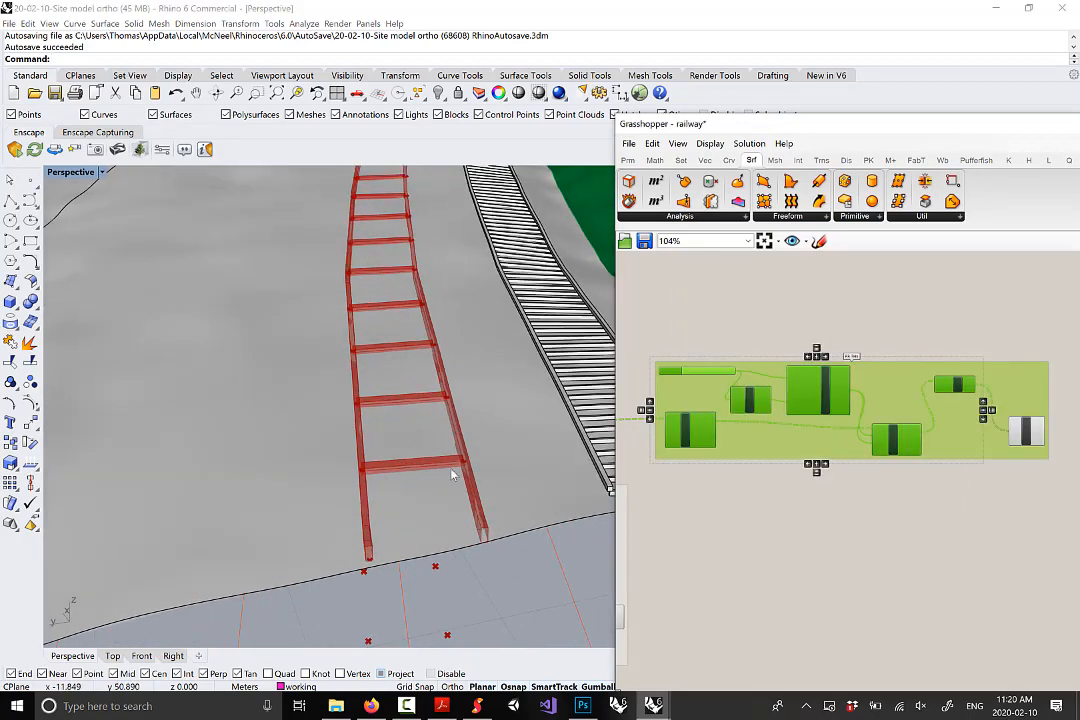
pyautogui.click(729, 160)
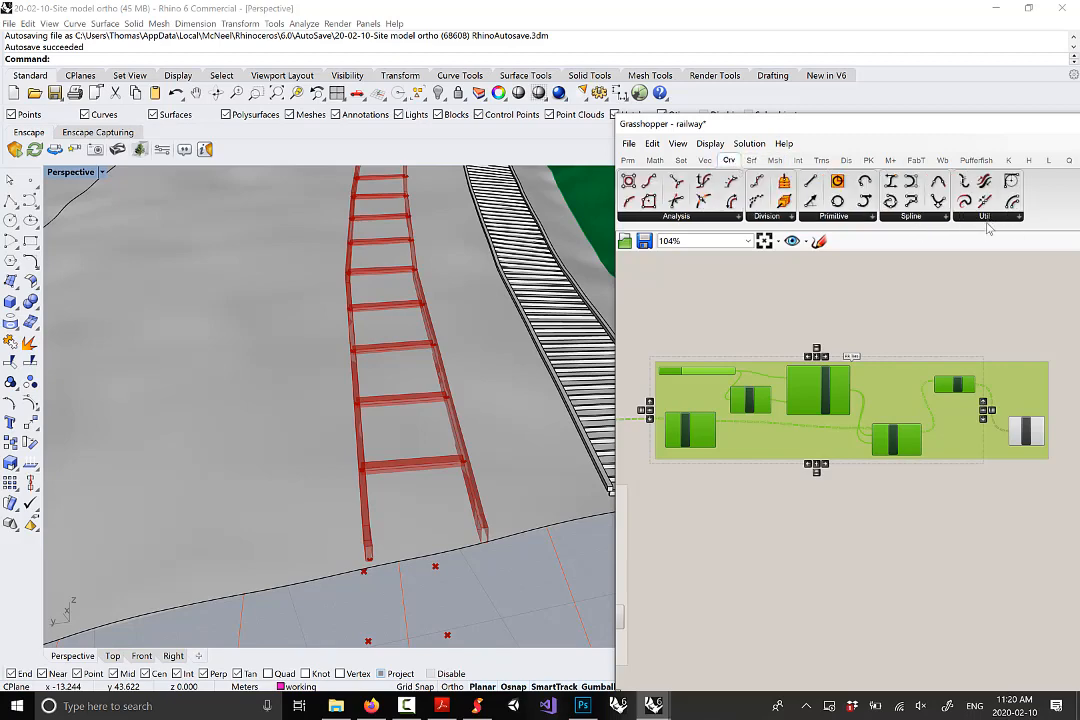
pyautogui.moveTo(482, 429)
pyautogui.mouseDown(button='right')
pyautogui.moveTo(485, 403)
pyautogui.moveTo(492, 441)
pyautogui.mouseUp(button='right')
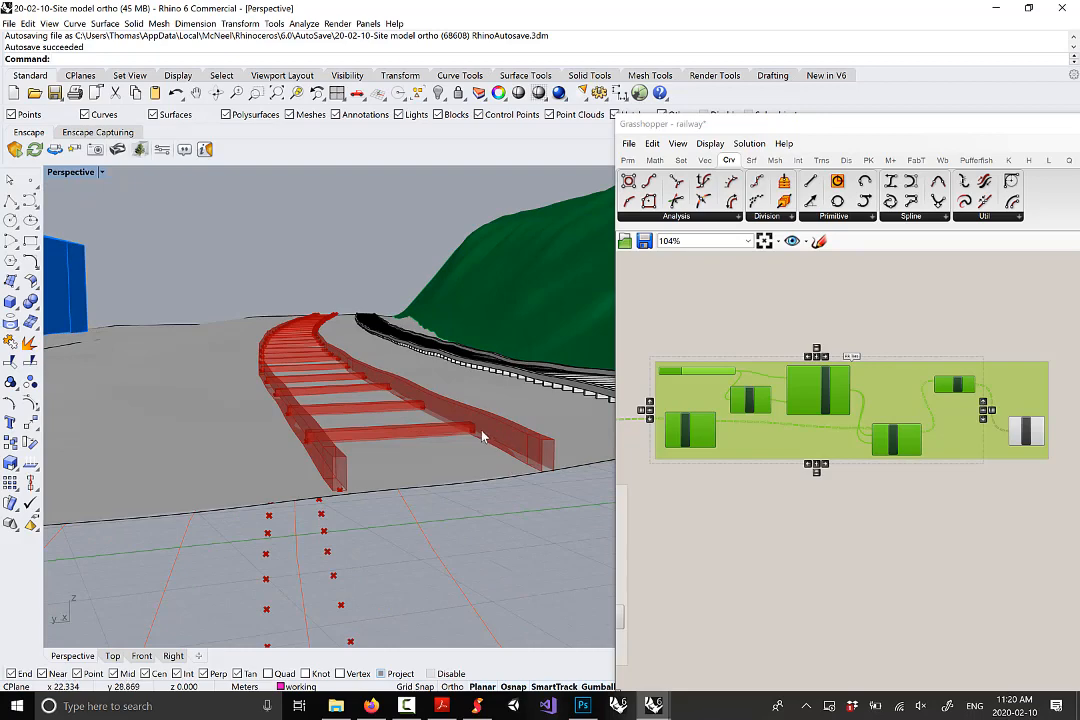
# Add a Move component to the canvas below the group of tie components
pyautogui.scroll(-3, 940, 405)
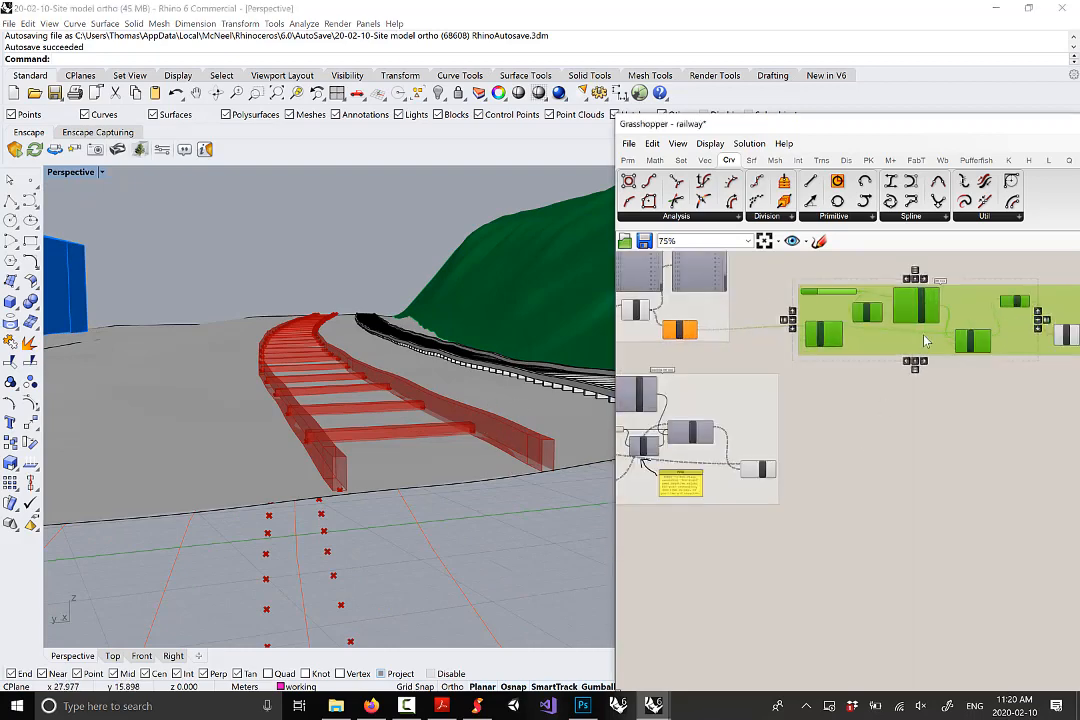
pyautogui.scroll(4, 930, 300)
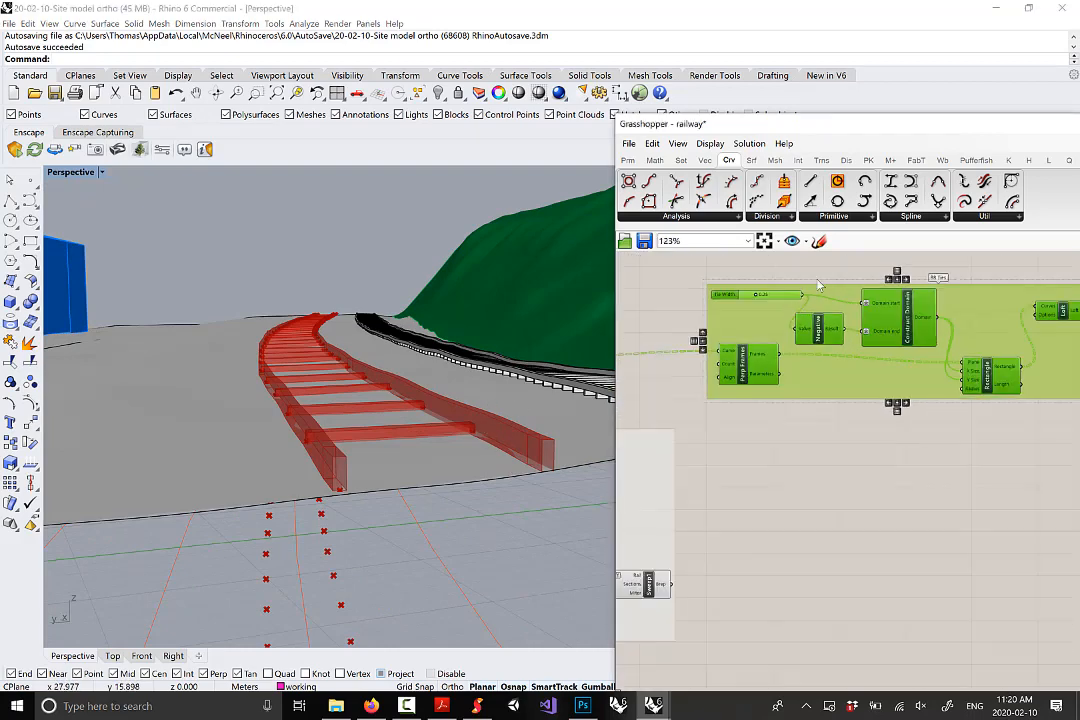
pyautogui.click(822, 161)
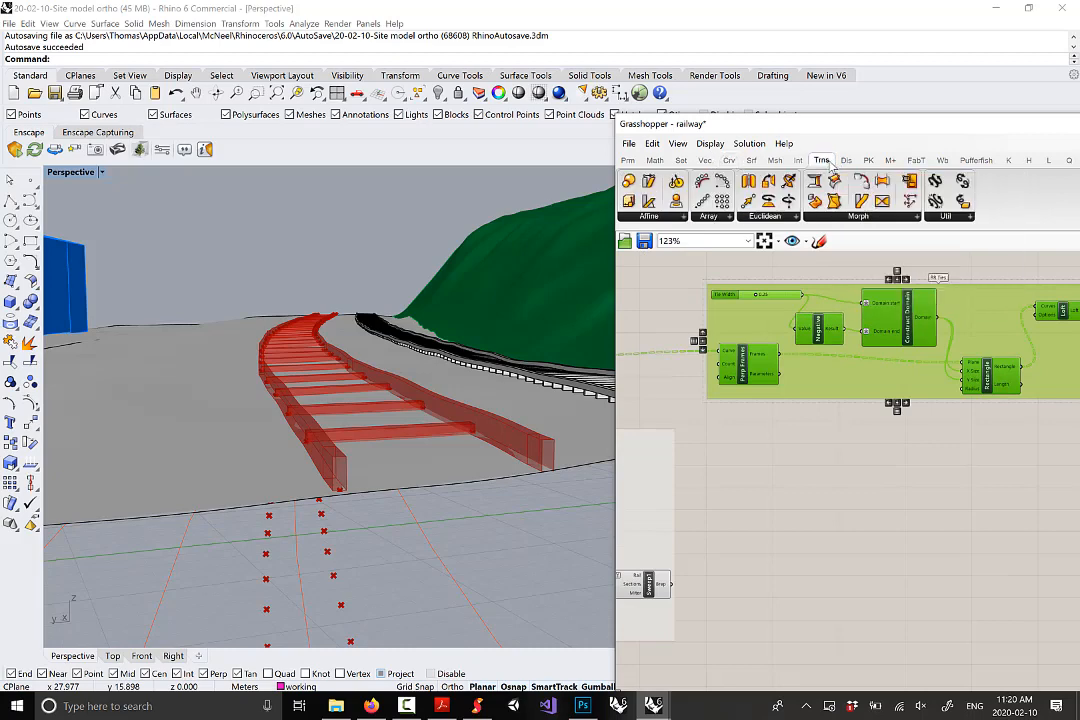
pyautogui.click(773, 217)
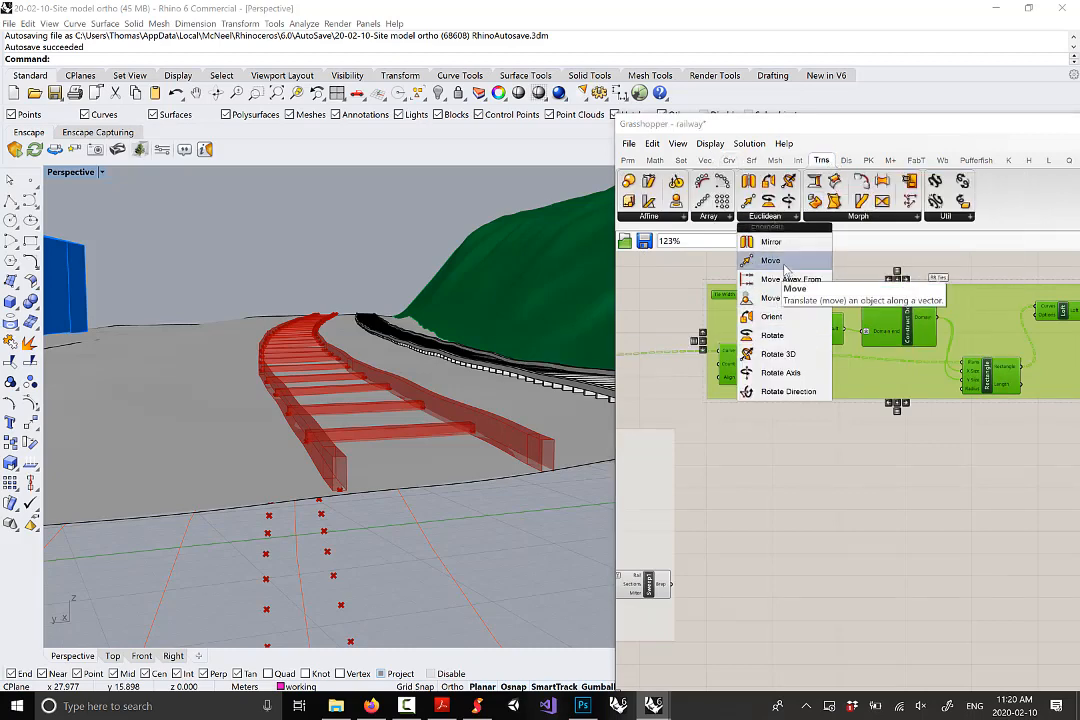
pyautogui.click(775, 260)
pyautogui.click(889, 554)
pyautogui.moveTo(806, 522); pyautogui.dragTo(812, 506, button='right')
pyautogui.click(819, 490)
# Add a Unit Z component beside Move and connect its Unit vector output to Move's Motion input
pyautogui.click(706, 161)
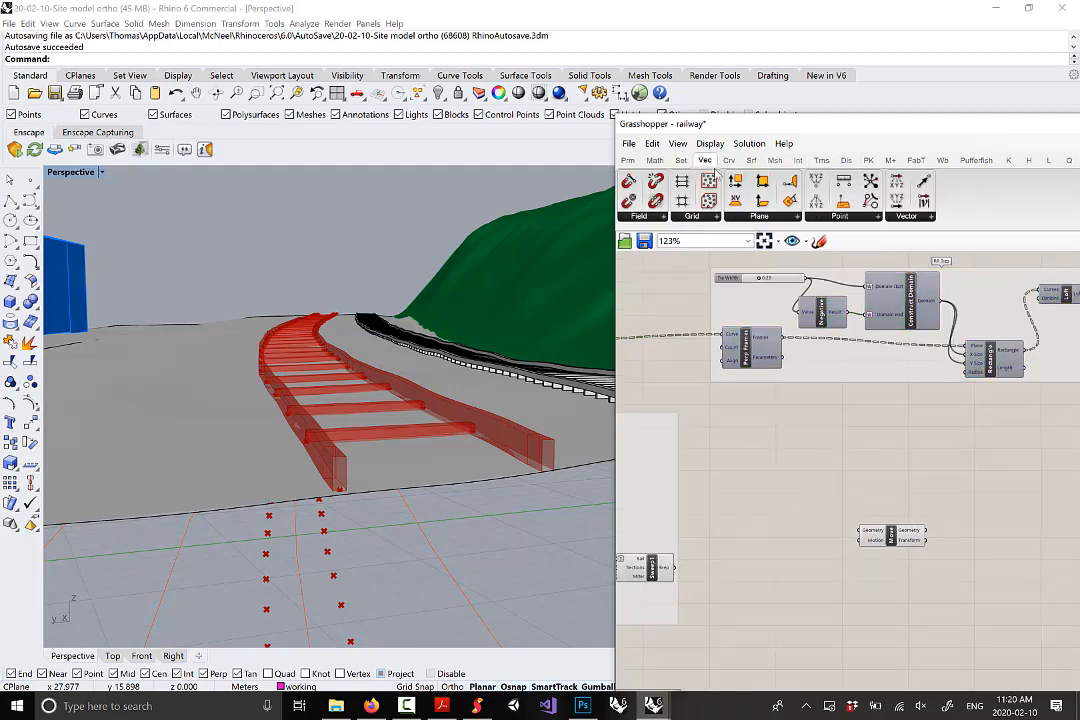
pyautogui.click(908, 216)
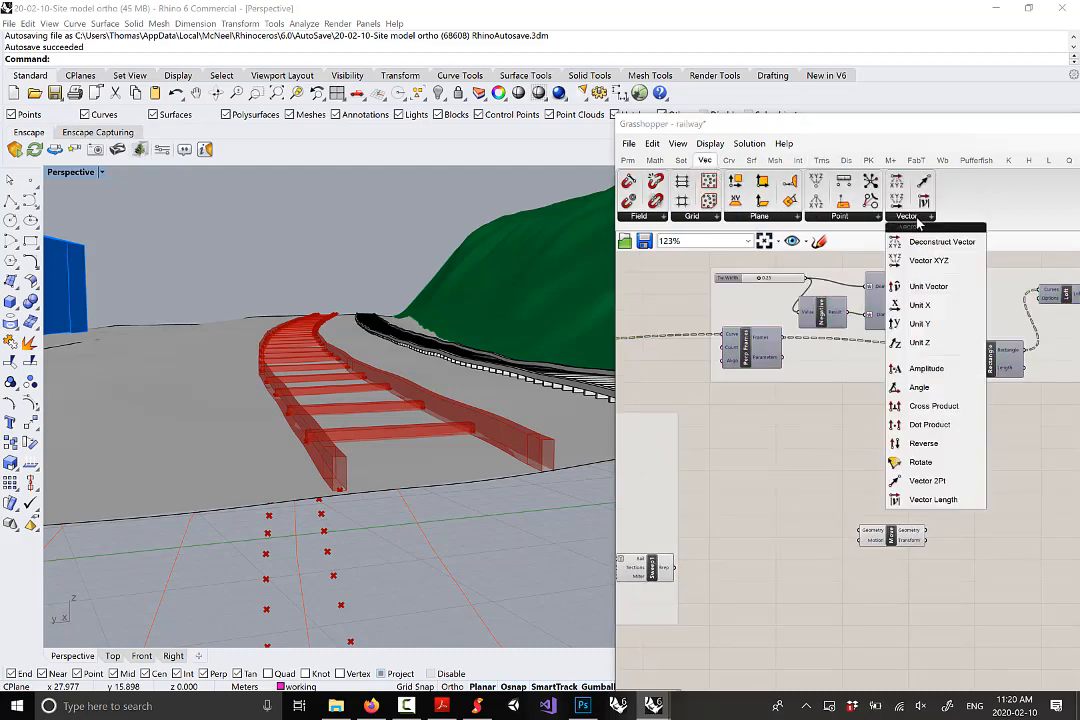
pyautogui.click(905, 344)
pyautogui.click(835, 500)
pyautogui.moveTo(862, 501); pyautogui.dragTo(951, 537)
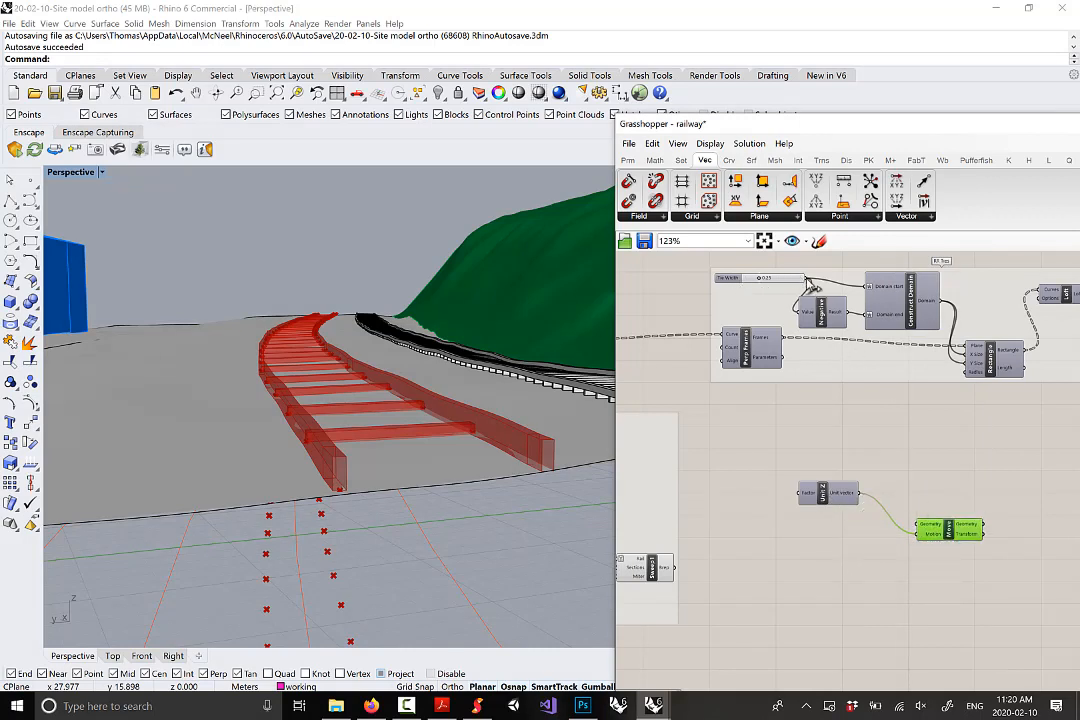
# Feed the Tie Width slider into Unit Z's Factor input and give that input the expression x/2
pyautogui.moveTo(846, 311); pyautogui.dragTo(848, 535)
pyautogui.click(833, 506)
pyautogui.rightClick(846, 538)
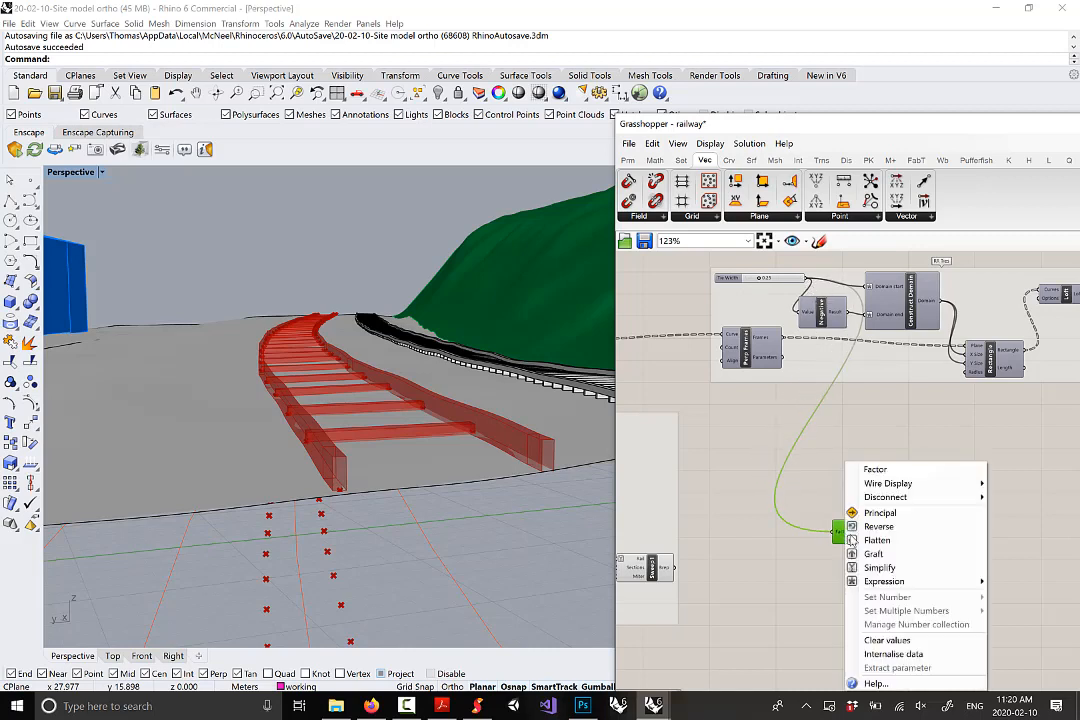
pyautogui.moveTo(968, 581)
pyautogui.click(791, 597)
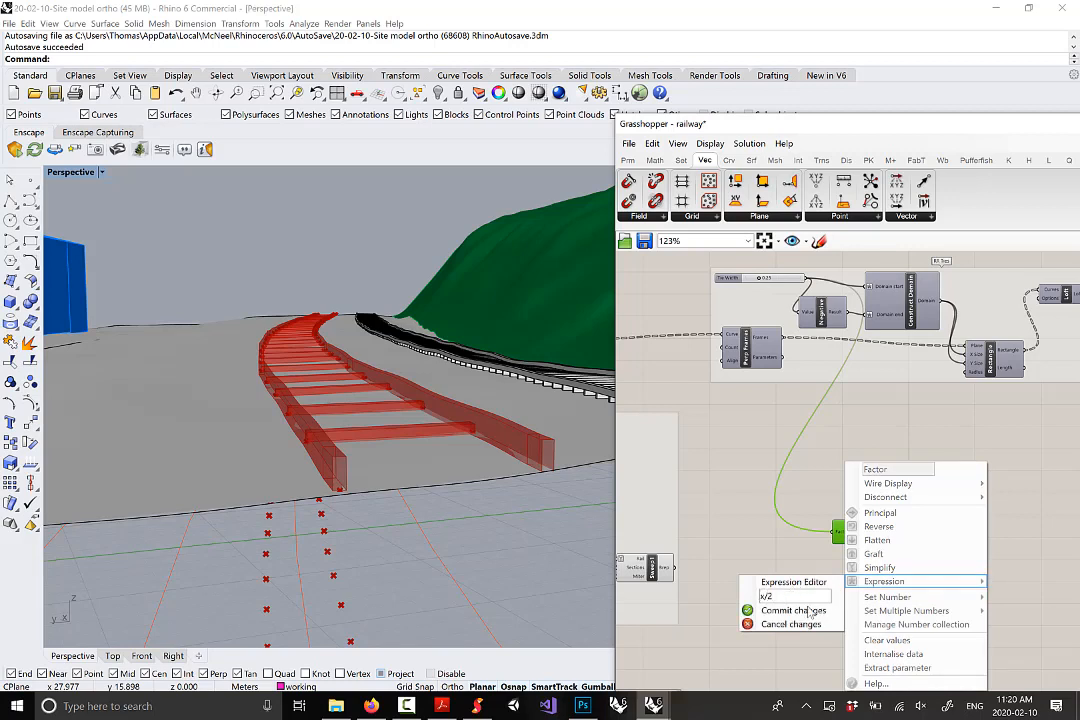
pyautogui.click(810, 611)
pyautogui.moveTo(866, 533); pyautogui.dragTo(853, 561)
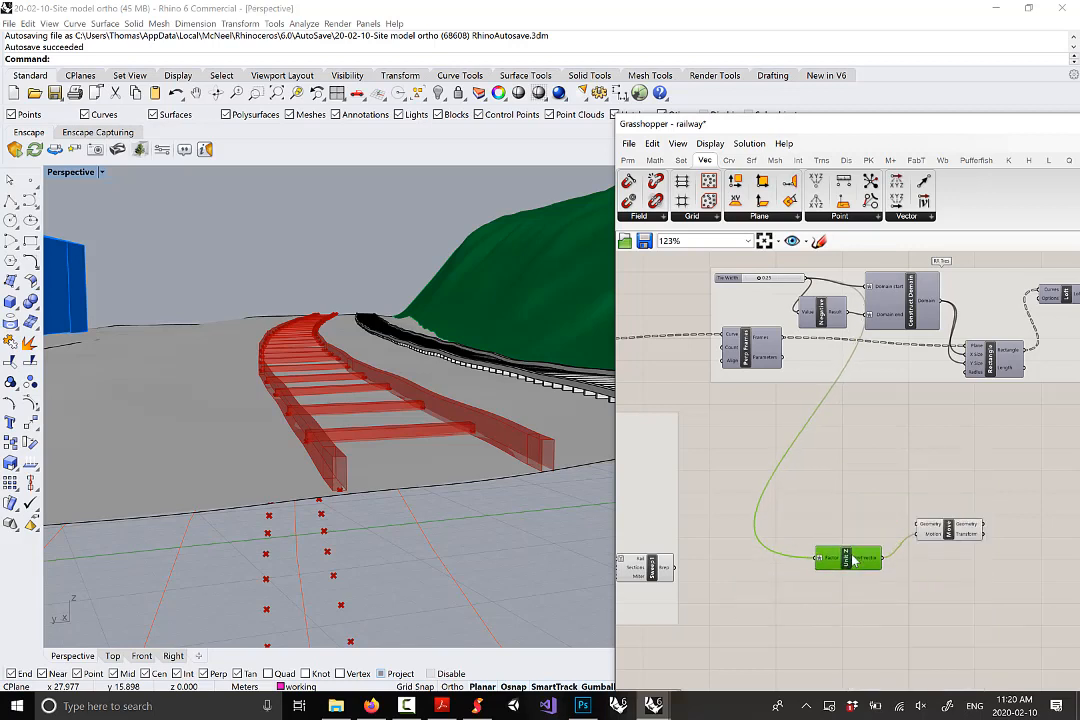
# Connect the rail Sweep1 Brep output to Move's Geometry input and turn off the preview of the original rail sweep
pyautogui.click(660, 569)
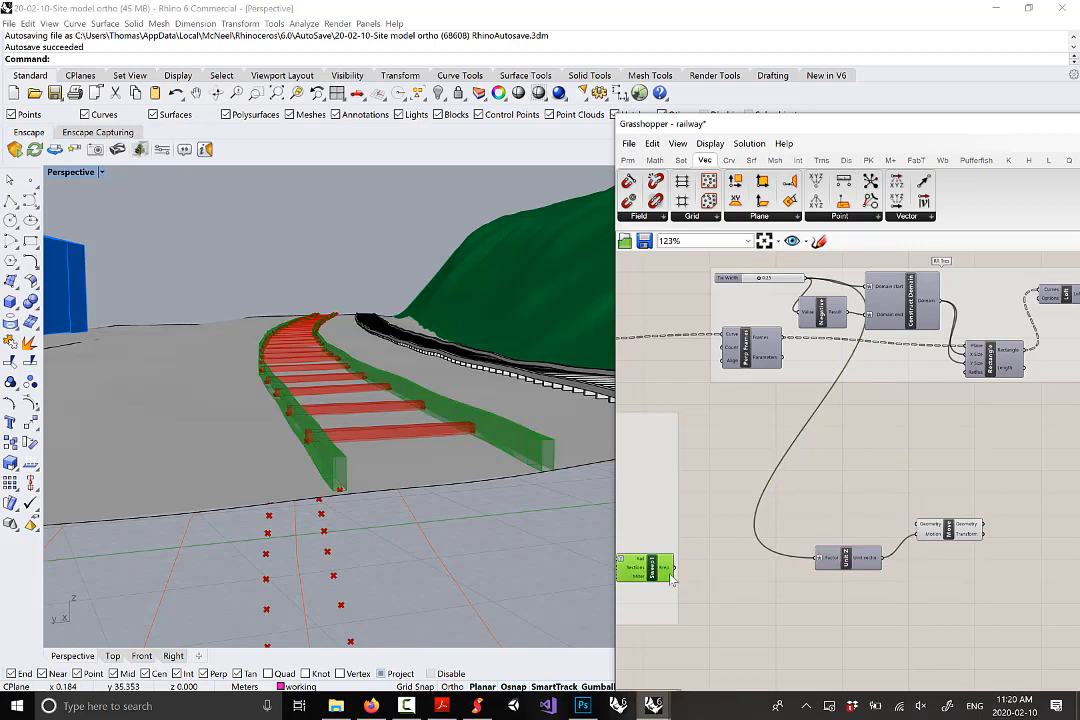
pyautogui.moveTo(692, 562); pyautogui.dragTo(925, 526)
pyautogui.click(955, 536)
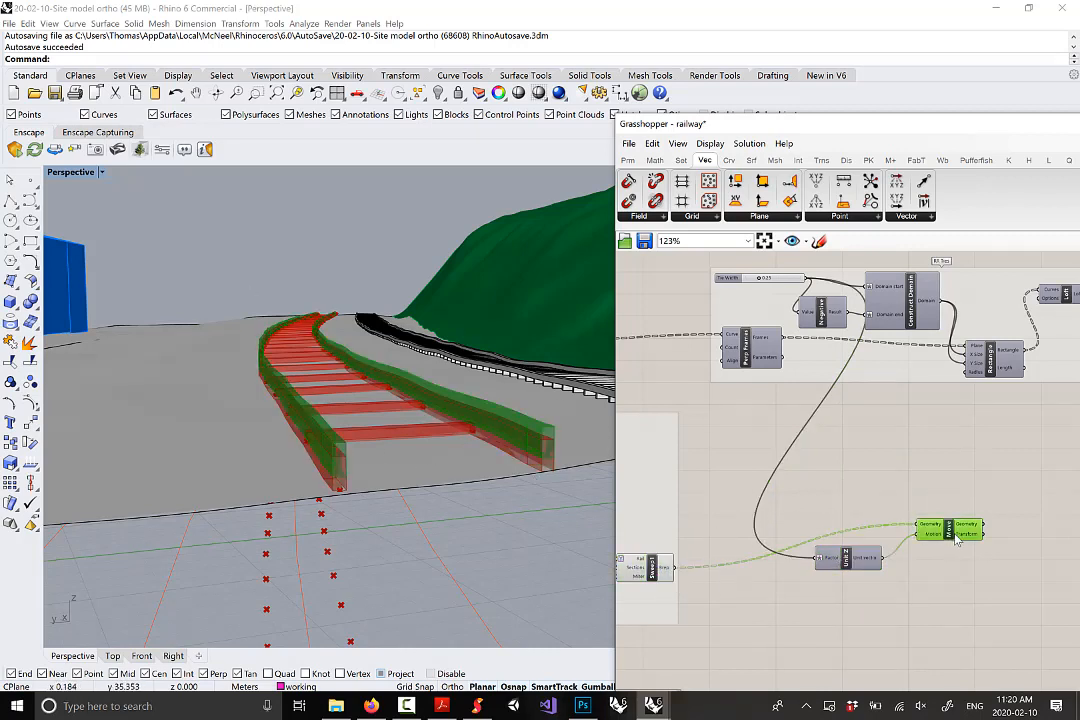
pyautogui.moveTo(726, 597); pyautogui.dragTo(618, 548)
pyautogui.rightClick(718, 501)
pyautogui.click(748, 521)
# Examine the raised rails and ties along the track and compare them with the existing railway in the site model
pyautogui.moveTo(509, 428)
pyautogui.mouseDown(button='right')
pyautogui.moveTo(493, 425)
pyautogui.moveTo(494, 491)
pyautogui.moveTo(494, 441)
pyautogui.moveTo(520, 450)
pyautogui.mouseUp(button='right')
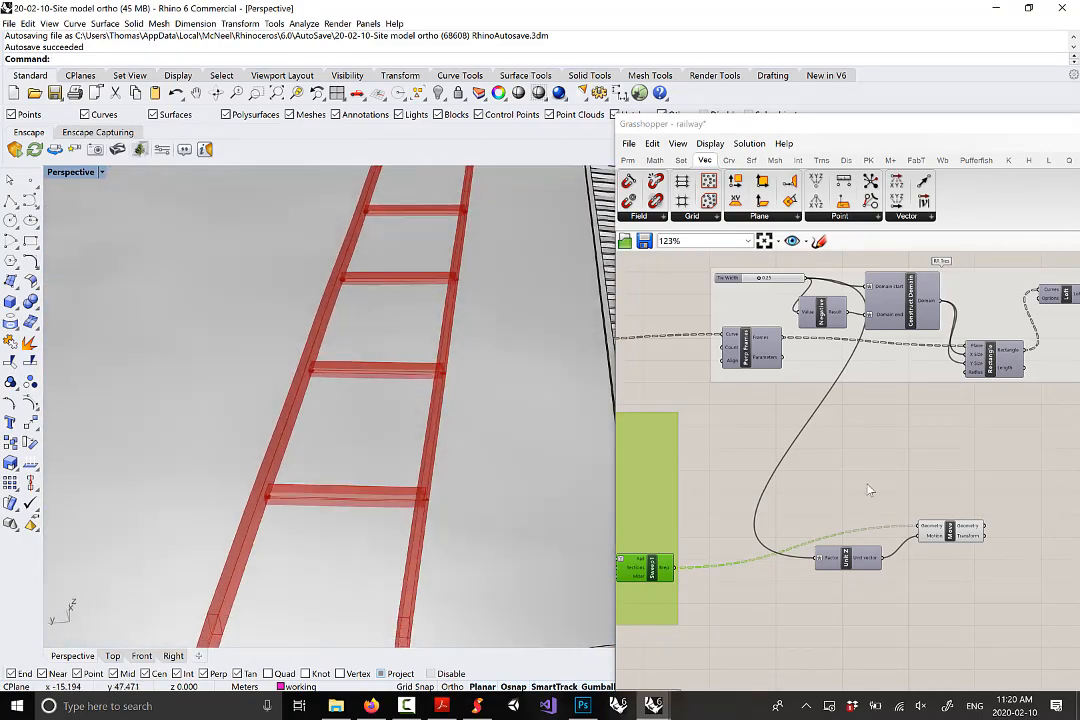
pyautogui.click(850, 562)
pyautogui.scroll(-5, 920, 535)
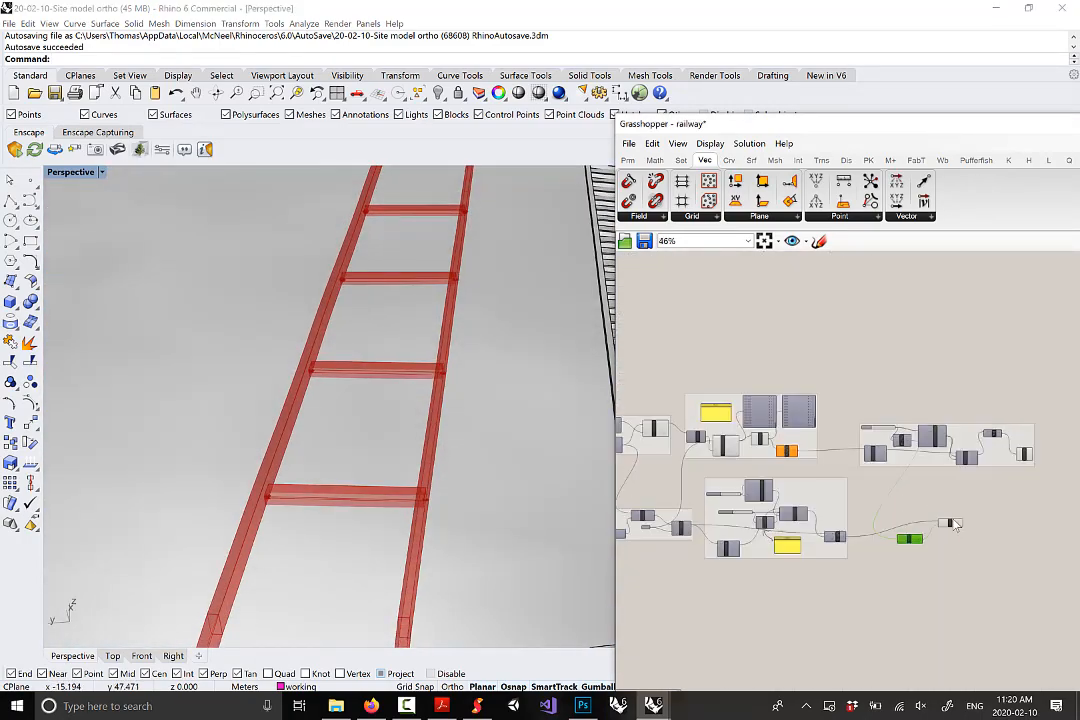
pyautogui.scroll(-3, 955, 525)
pyautogui.scroll(-6, 300, 440)
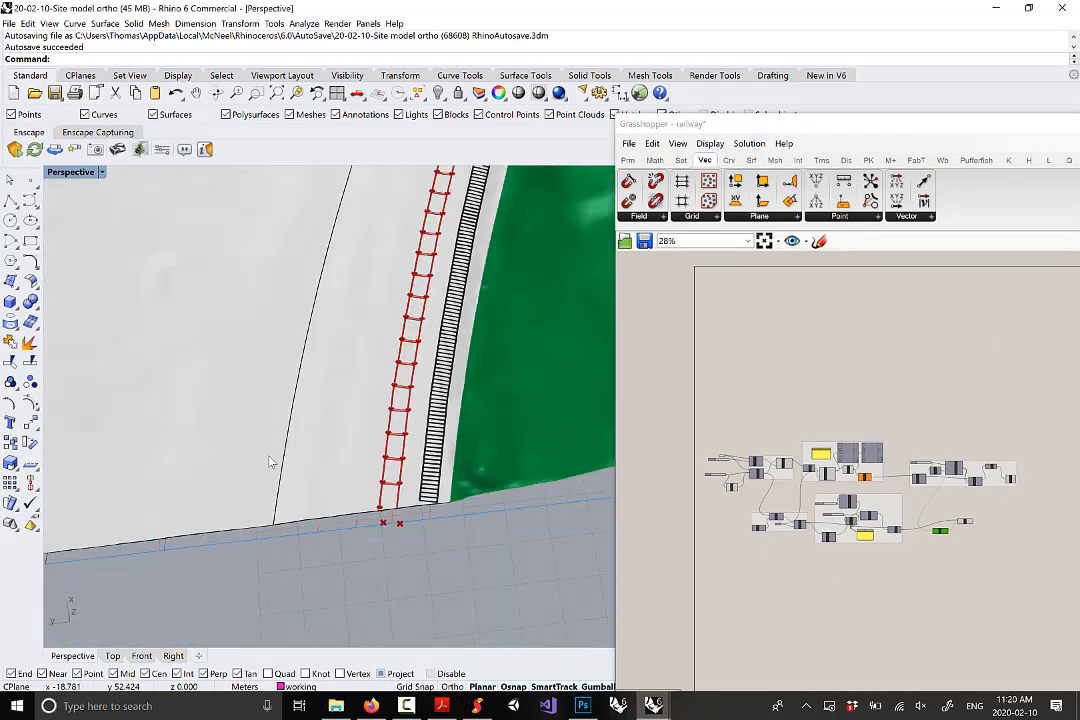
pyautogui.moveTo(269, 462); pyautogui.dragTo(518, 379, button='right')
pyautogui.scroll(-7, 476, 381)
pyautogui.moveTo(412, 400); pyautogui.dragTo(453, 369, button='right')
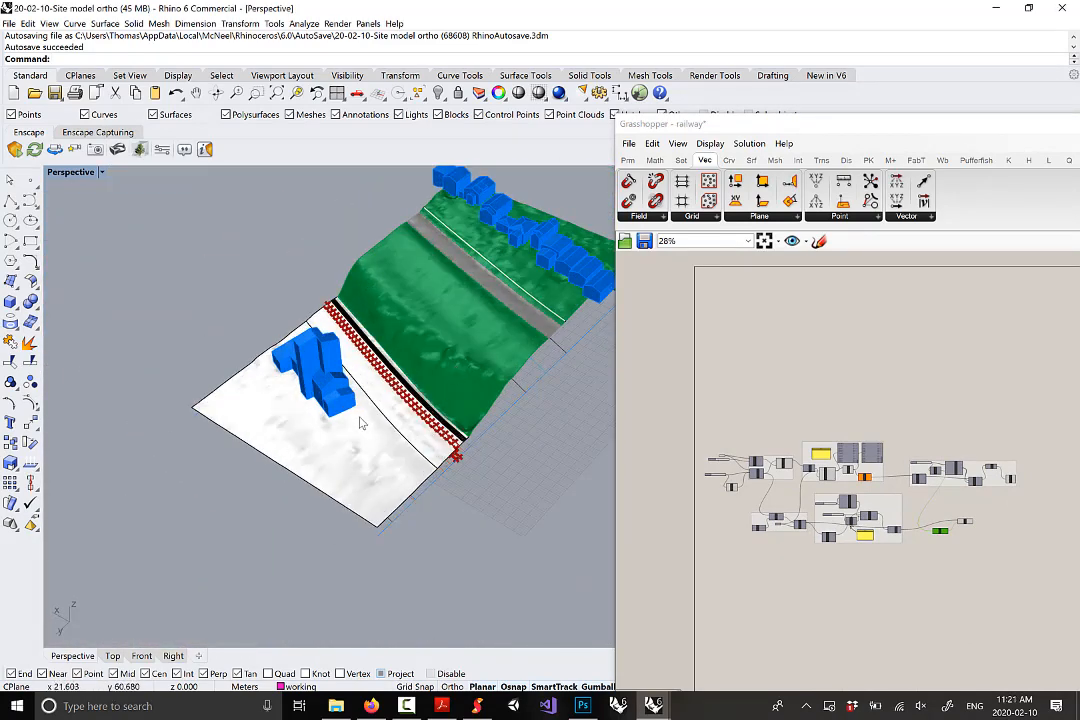
pyautogui.moveTo(362, 414); pyautogui.dragTo(483, 286, button='right')
pyautogui.scroll(8, 366, 398)
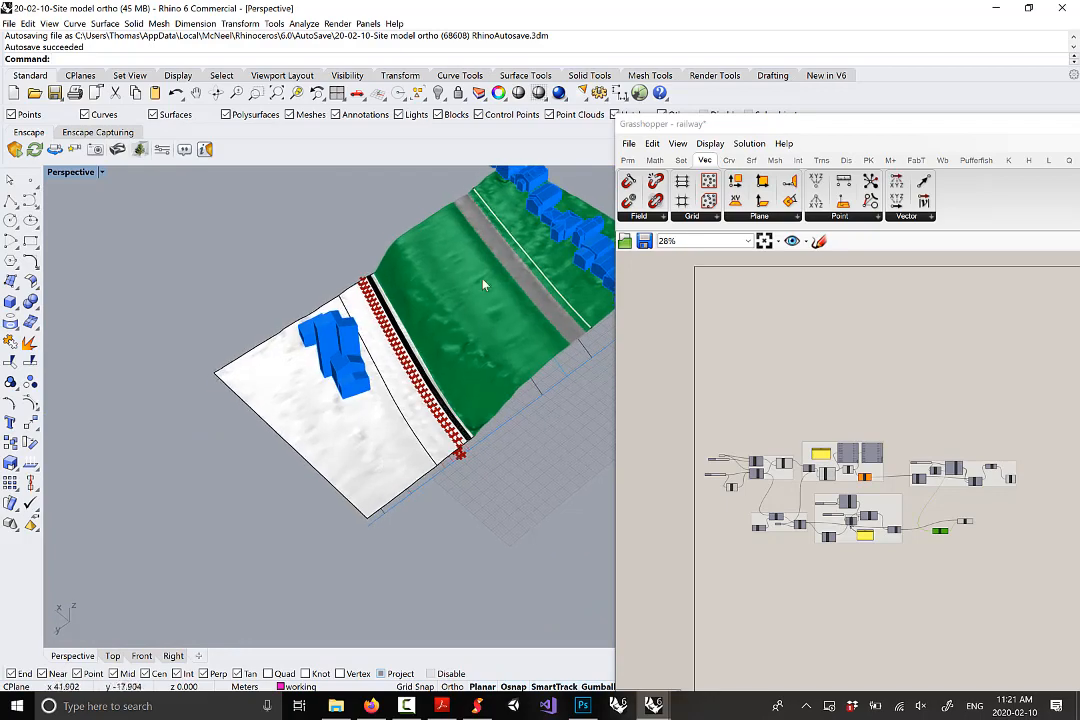
pyautogui.moveTo(390, 424); pyautogui.dragTo(417, 405, button='right')
pyautogui.scroll(10, 410, 420)
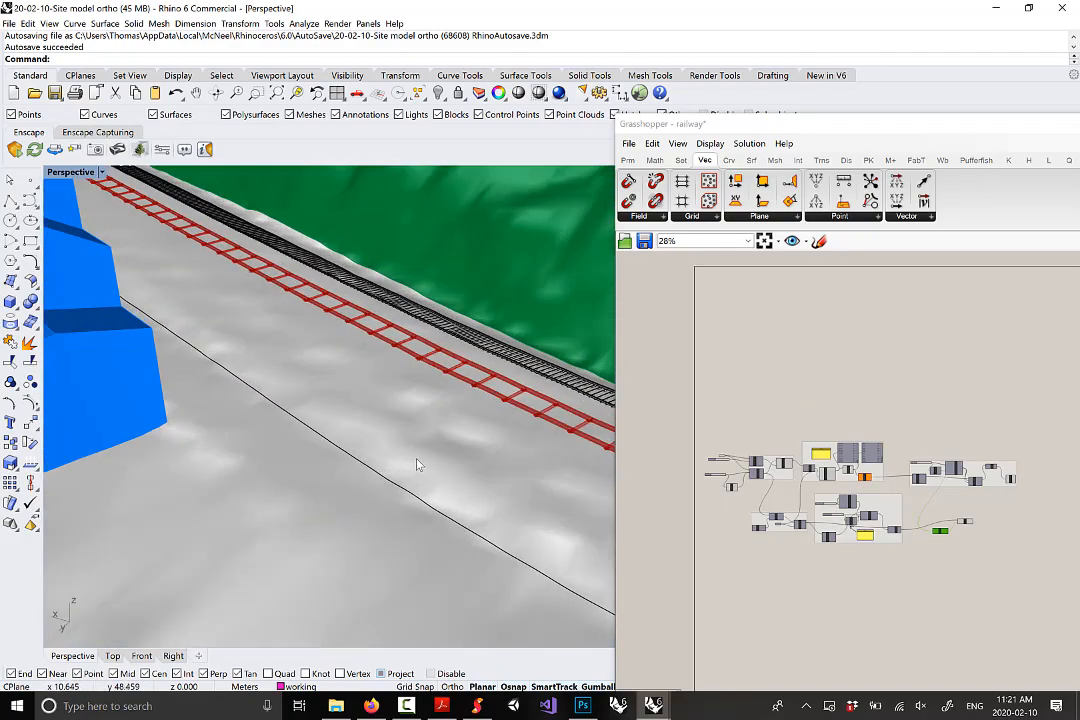
pyautogui.moveTo(419, 463); pyautogui.dragTo(468, 388, button='right')
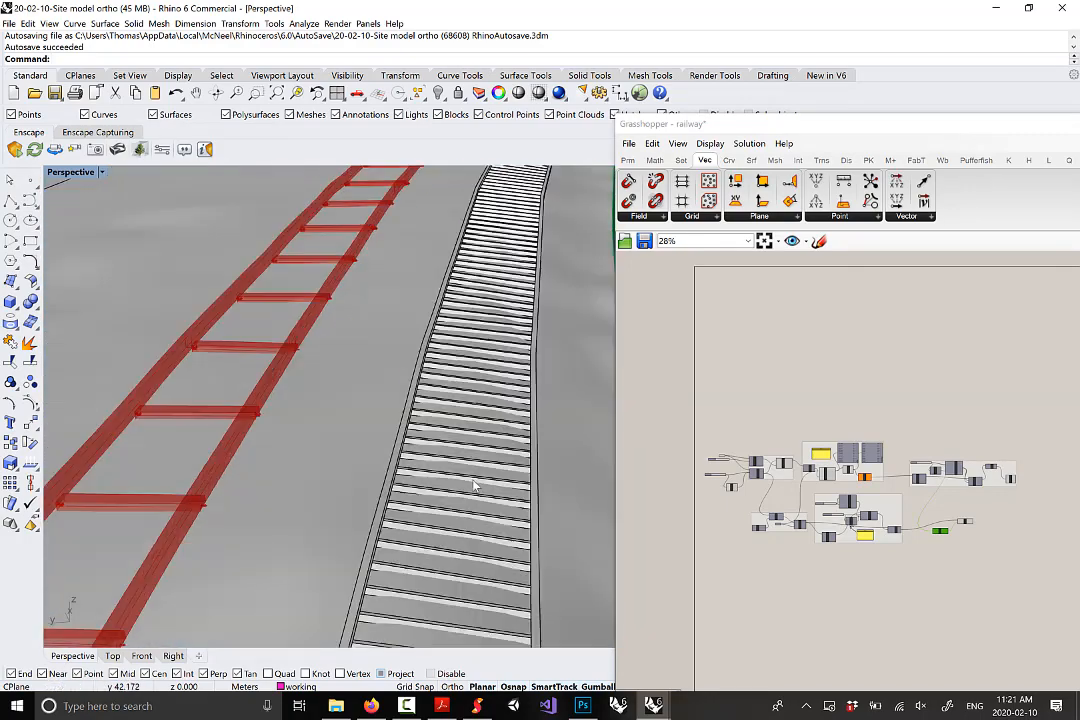
pyautogui.scroll(-10, 468, 388)
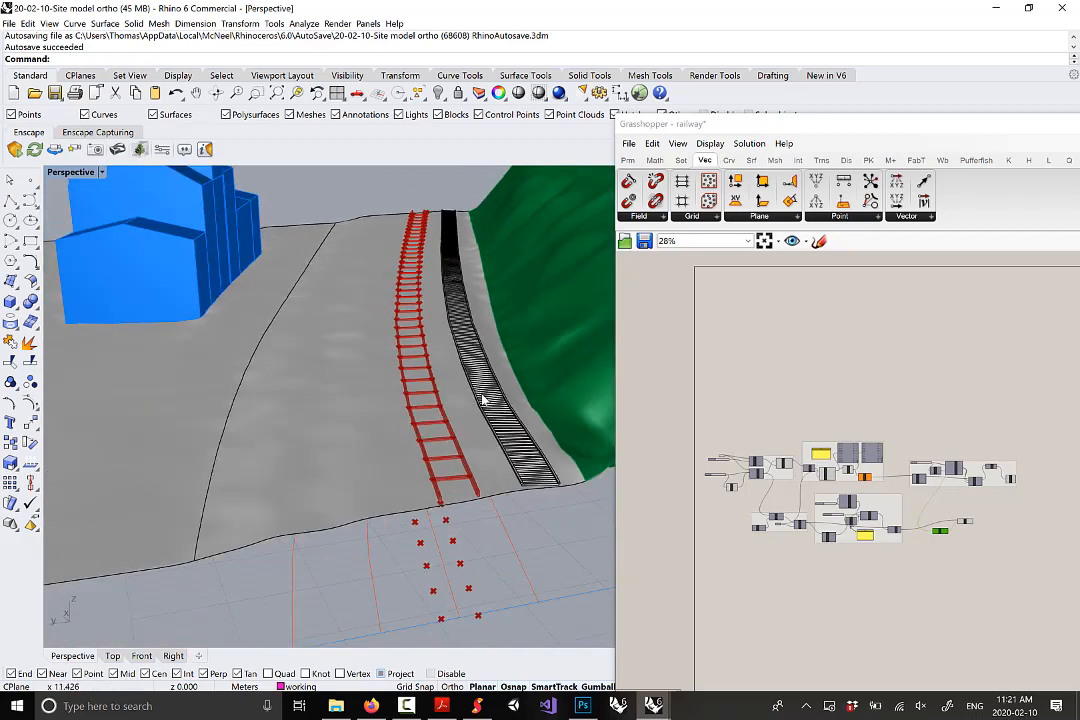
# Tidy the rail-raising definition by placing the Unit Z and Move components close together
pyautogui.scroll(2, 972, 536)
pyautogui.moveTo(971, 519); pyautogui.dragTo(971, 505)
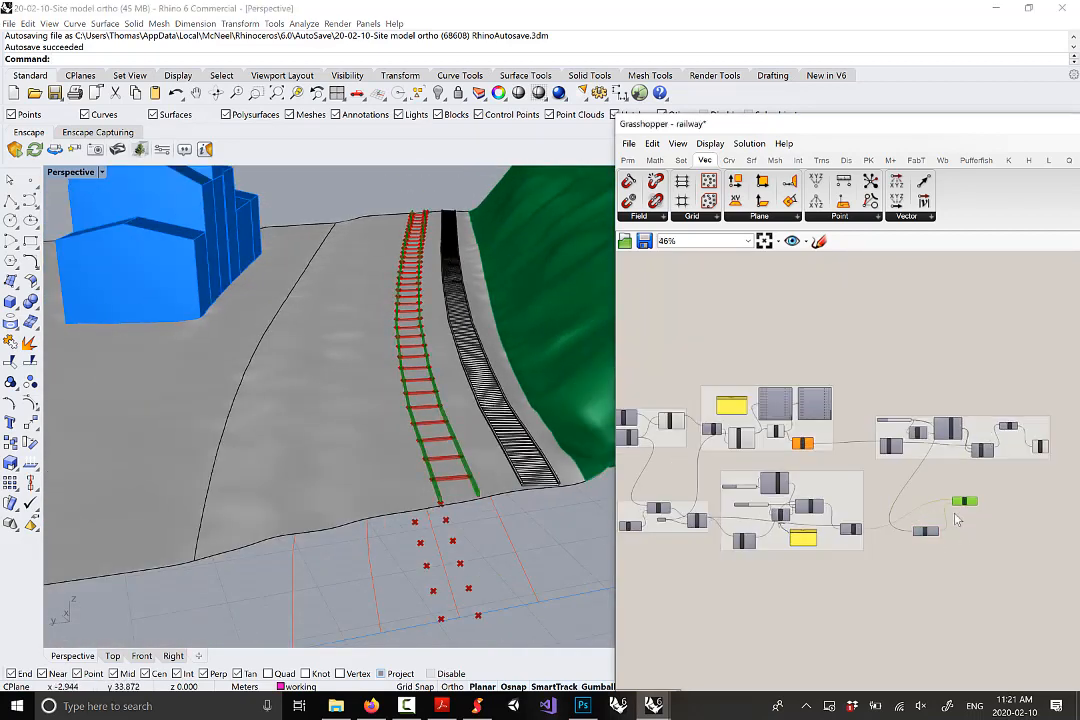
pyautogui.scroll(2, 928, 534)
pyautogui.moveTo(919, 532); pyautogui.dragTo(914, 517)
pyautogui.moveTo(1076, 480); pyautogui.dragTo(966, 486, button='right')
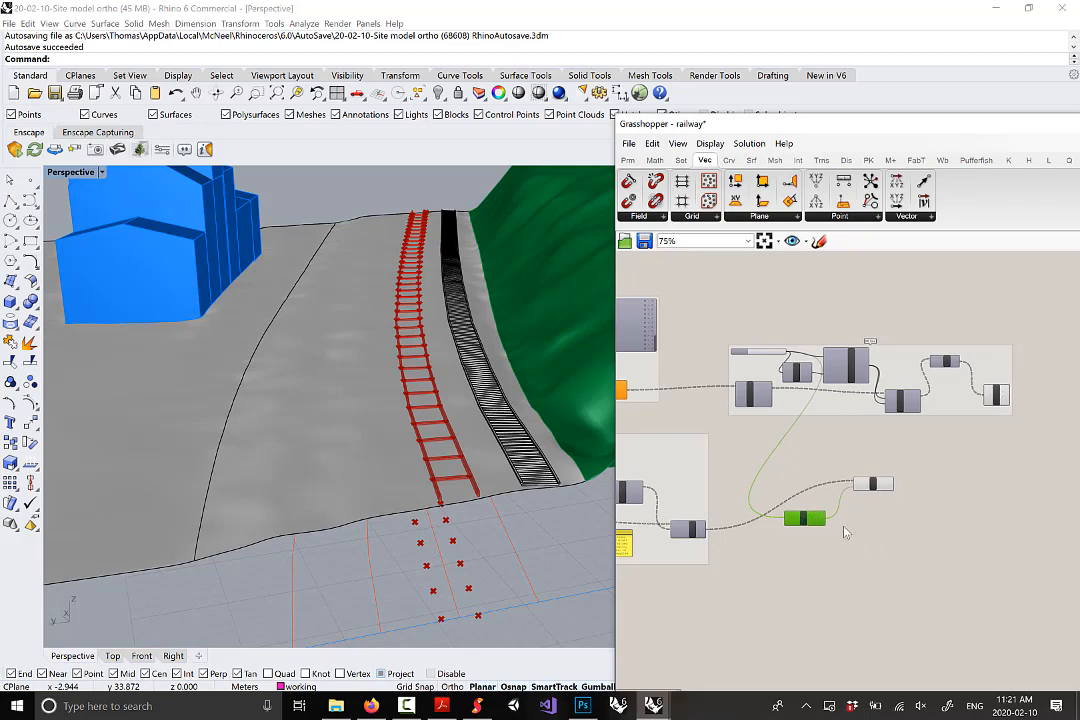
pyautogui.scroll(3, 840, 530)
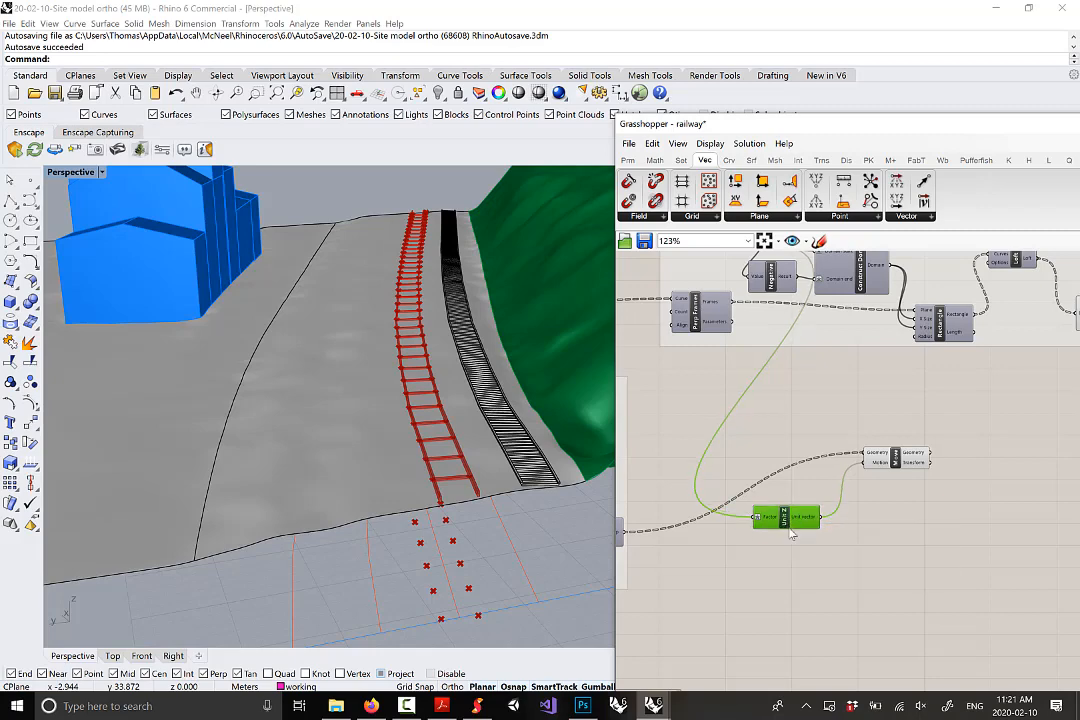
pyautogui.moveTo(786, 517); pyautogui.dragTo(793, 533)
pyautogui.moveTo(903, 462); pyautogui.dragTo(875, 504)
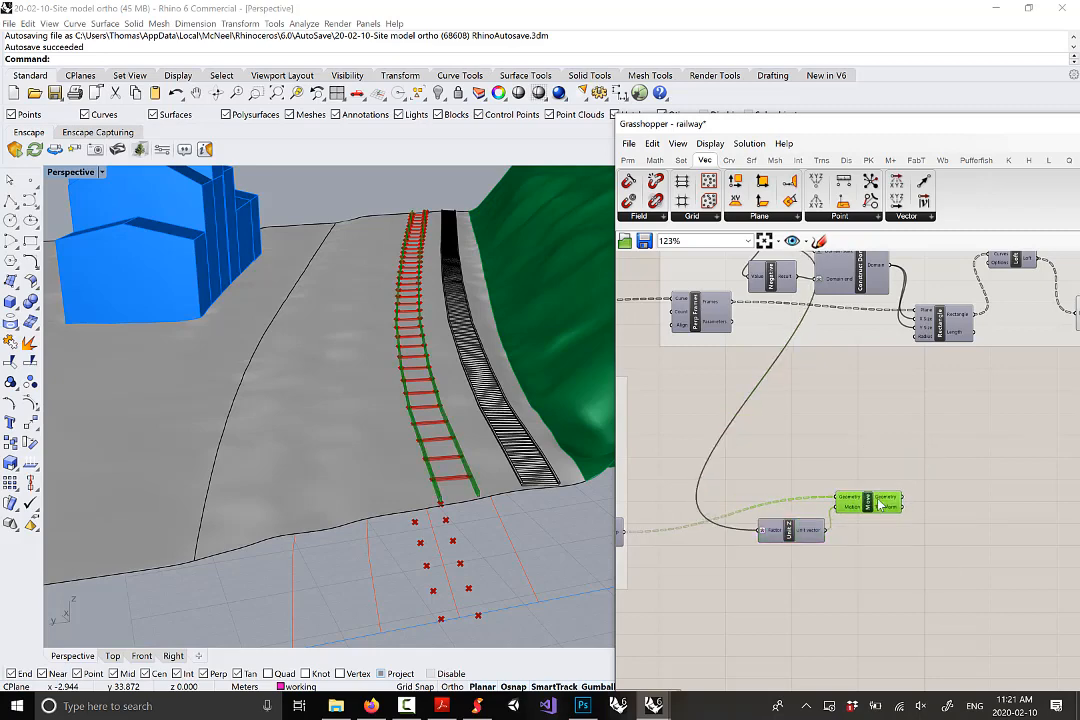
# Save the railway definition and close the Grasshopper window
pyautogui.click(629, 143)
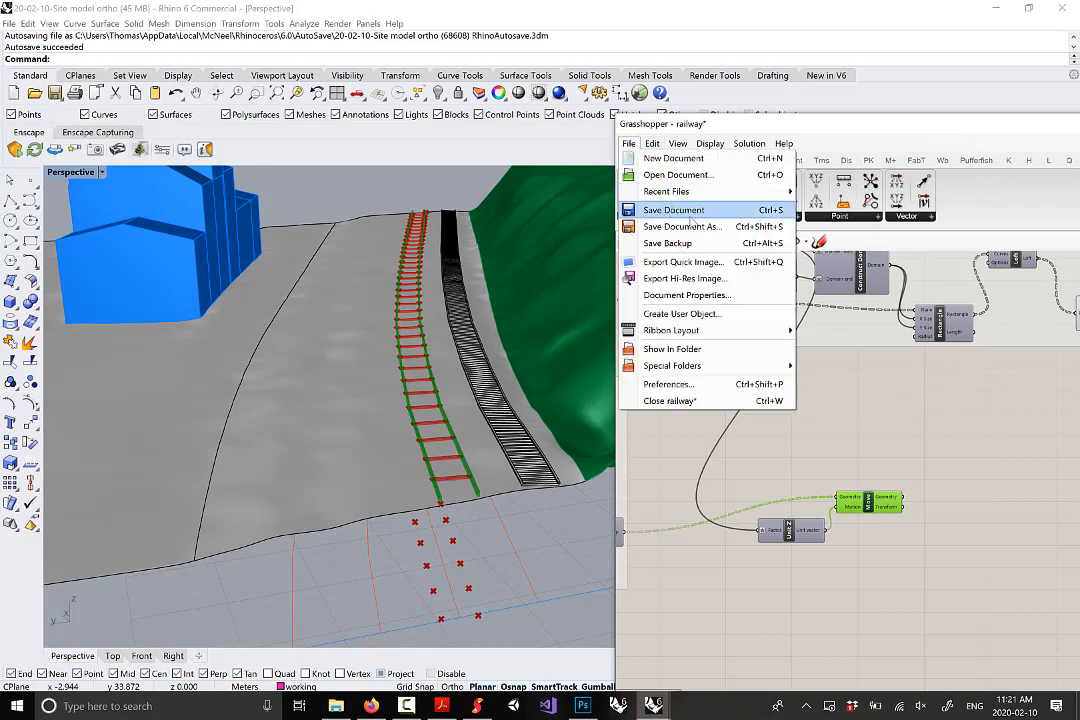
pyautogui.click(660, 209)
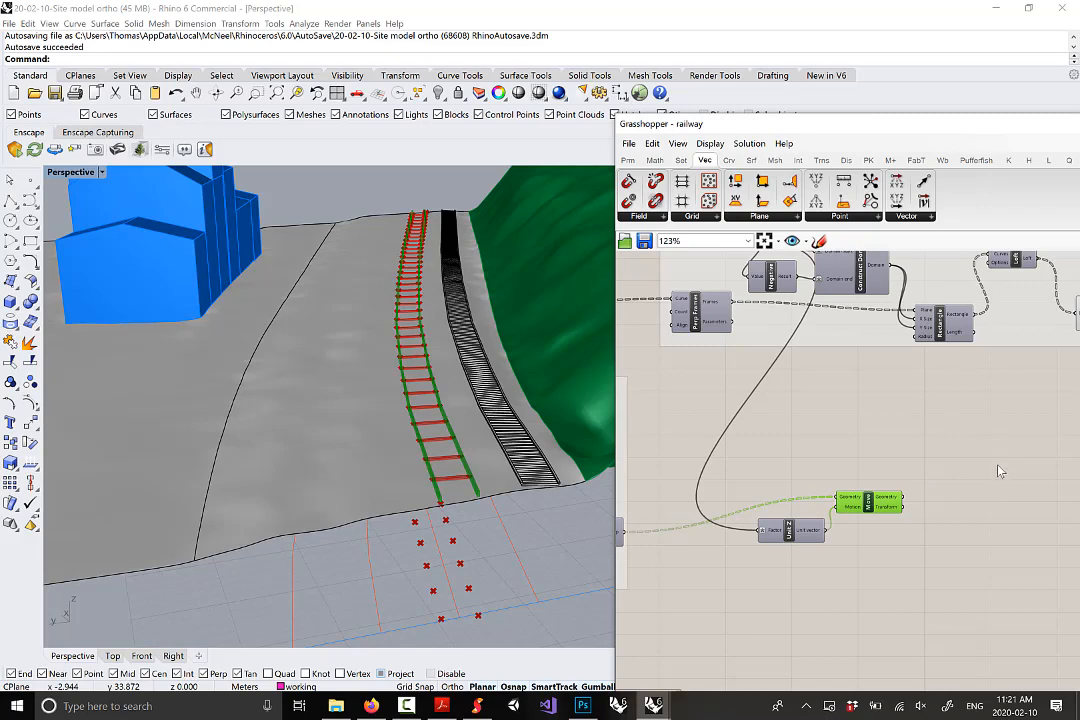
pyautogui.moveTo(918, 443); pyautogui.dragTo(875, 446, button='right')
pyautogui.scroll(-3, 872, 446)
pyautogui.scroll(1, 885, 428)
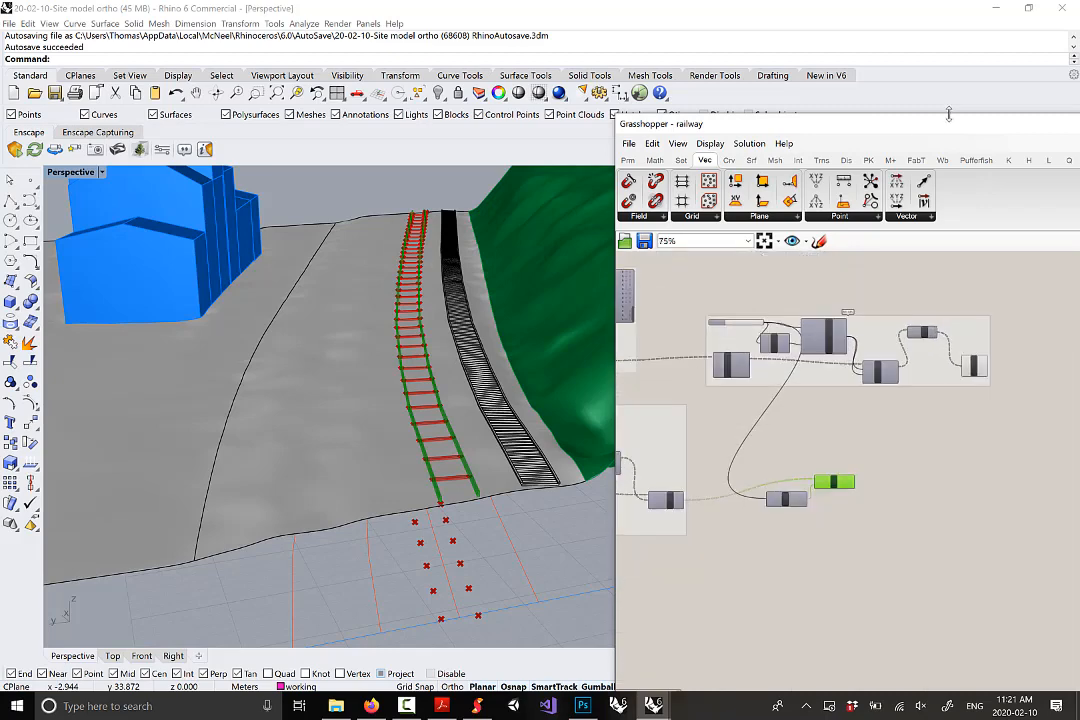
pyautogui.moveTo(956, 126); pyautogui.dragTo(656, 99)
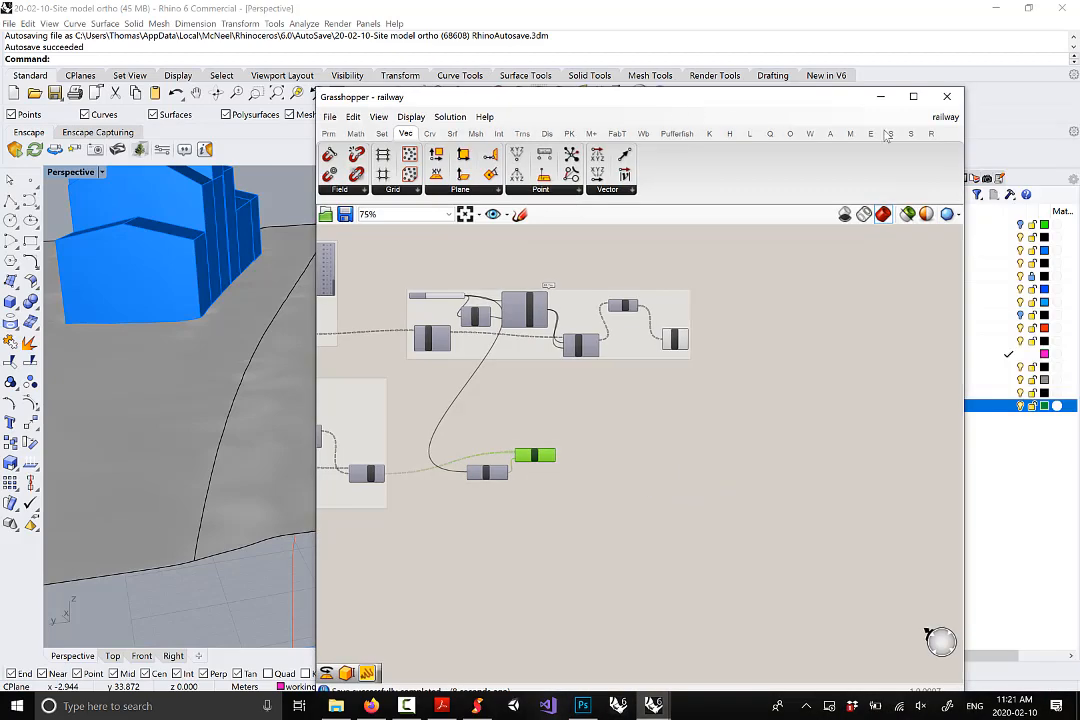
pyautogui.click(947, 98)
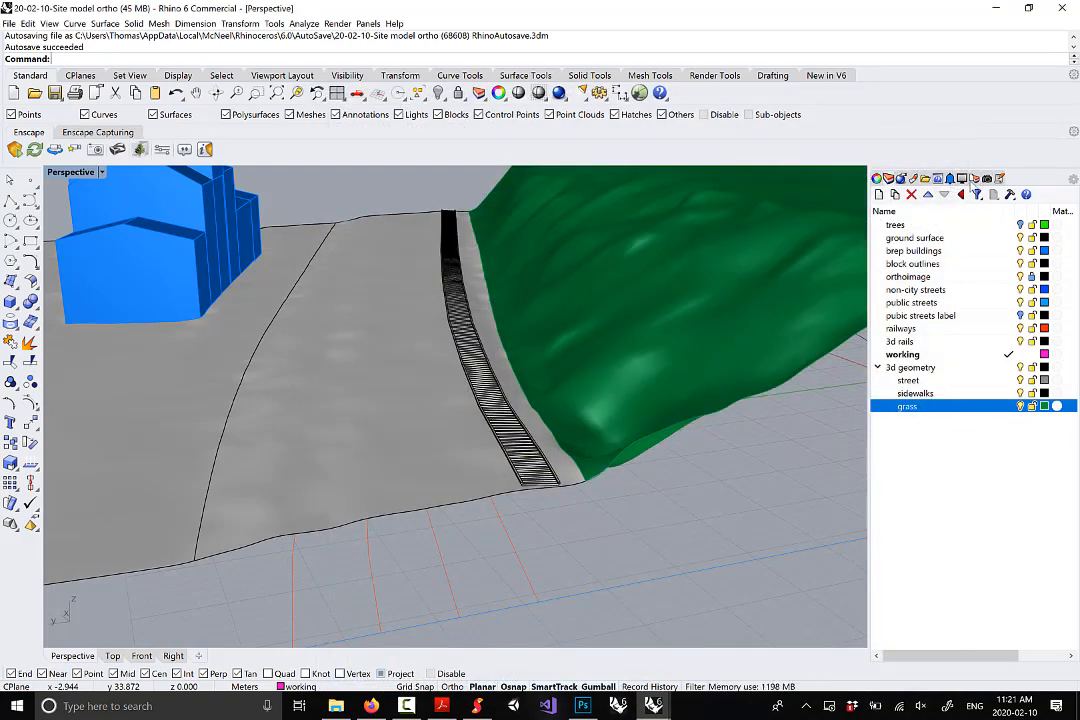
# Open the document notes and review the task list and the whole site model, including its open edges
pyautogui.click(1000, 179)
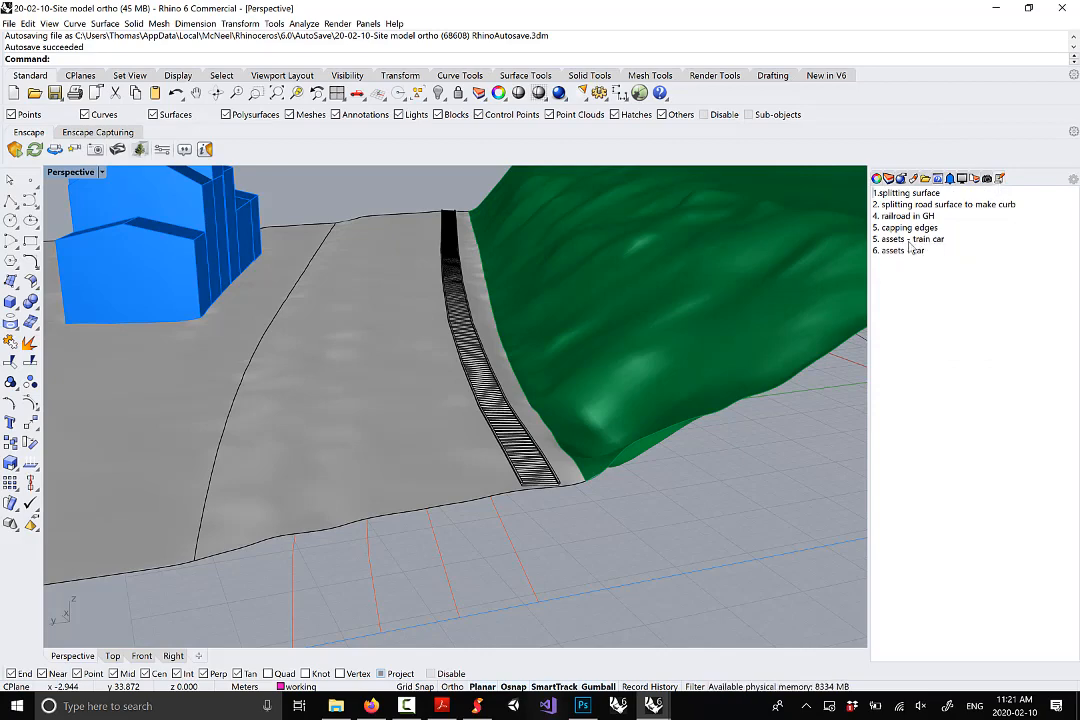
pyautogui.scroll(-8, 590, 364)
pyautogui.moveTo(590, 364); pyautogui.dragTo(791, 342, button='right')
pyautogui.moveTo(641, 318); pyautogui.dragTo(717, 326, button='right')
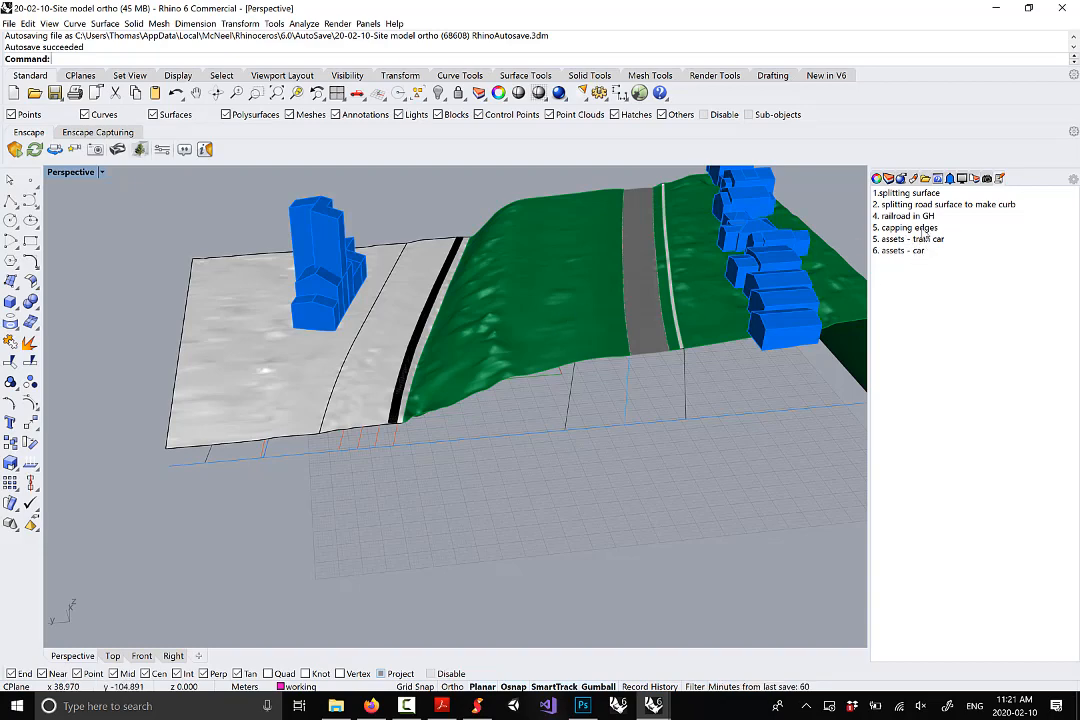
pyautogui.doubleClick(926, 240)
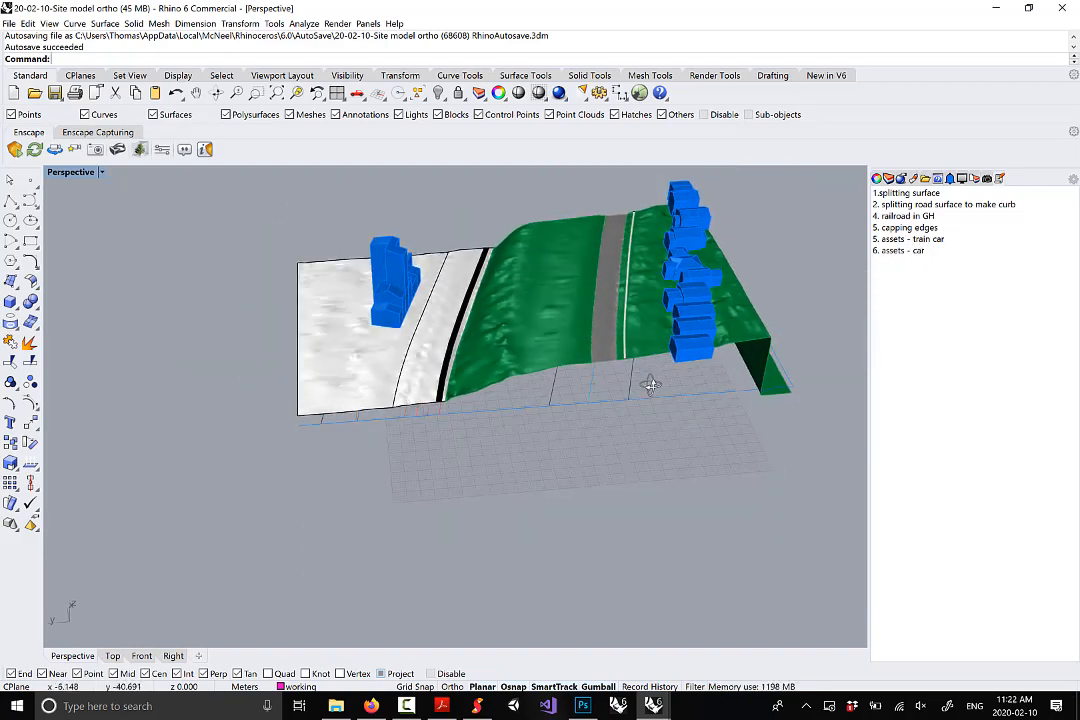
pyautogui.moveTo(763, 398); pyautogui.dragTo(720, 368, button='right')
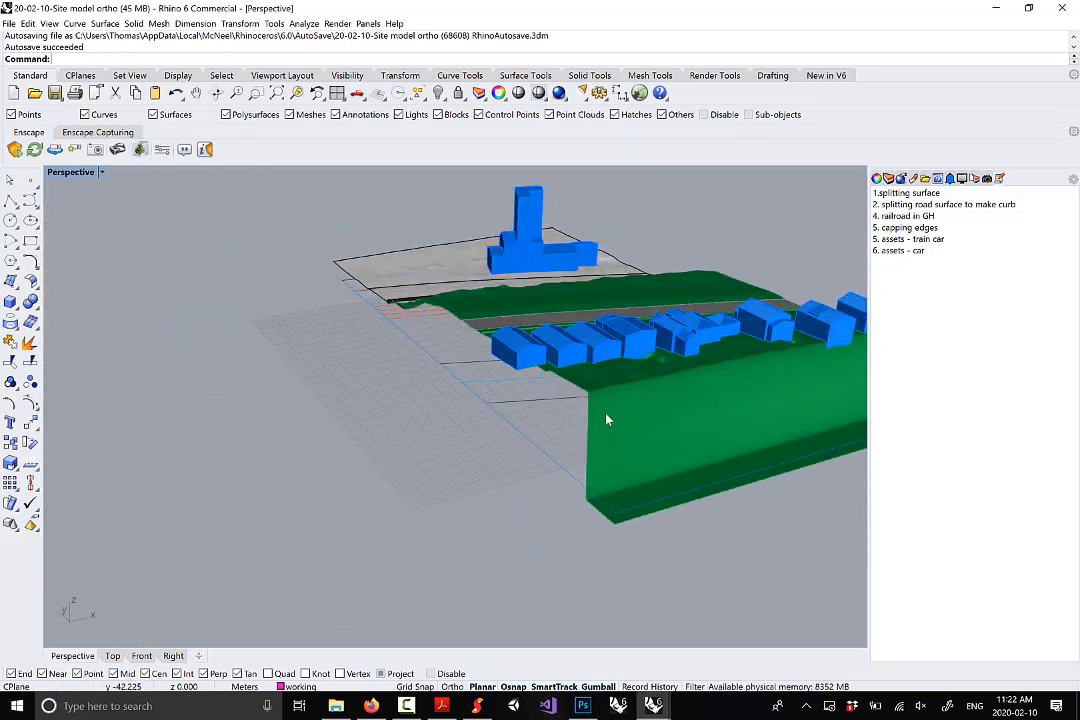
pyautogui.moveTo(606, 419); pyautogui.dragTo(636, 458, button='right')
pyautogui.moveTo(621, 308); pyautogui.dragTo(619, 336, button='right')
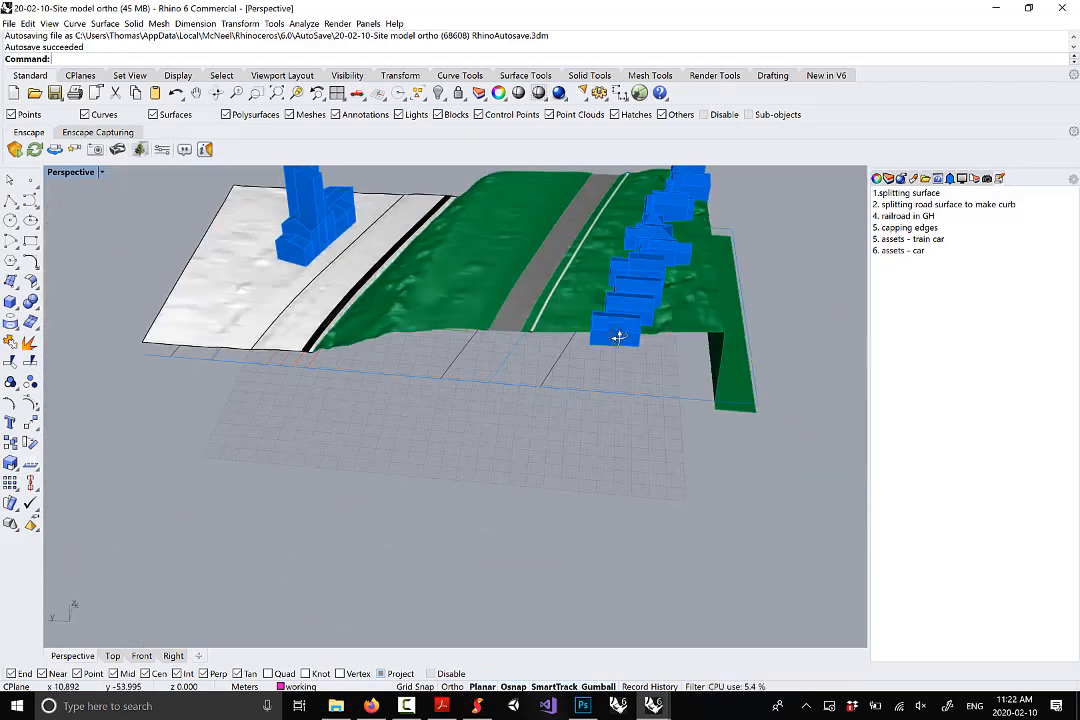
pyautogui.hotkey('alt', 'Tab')
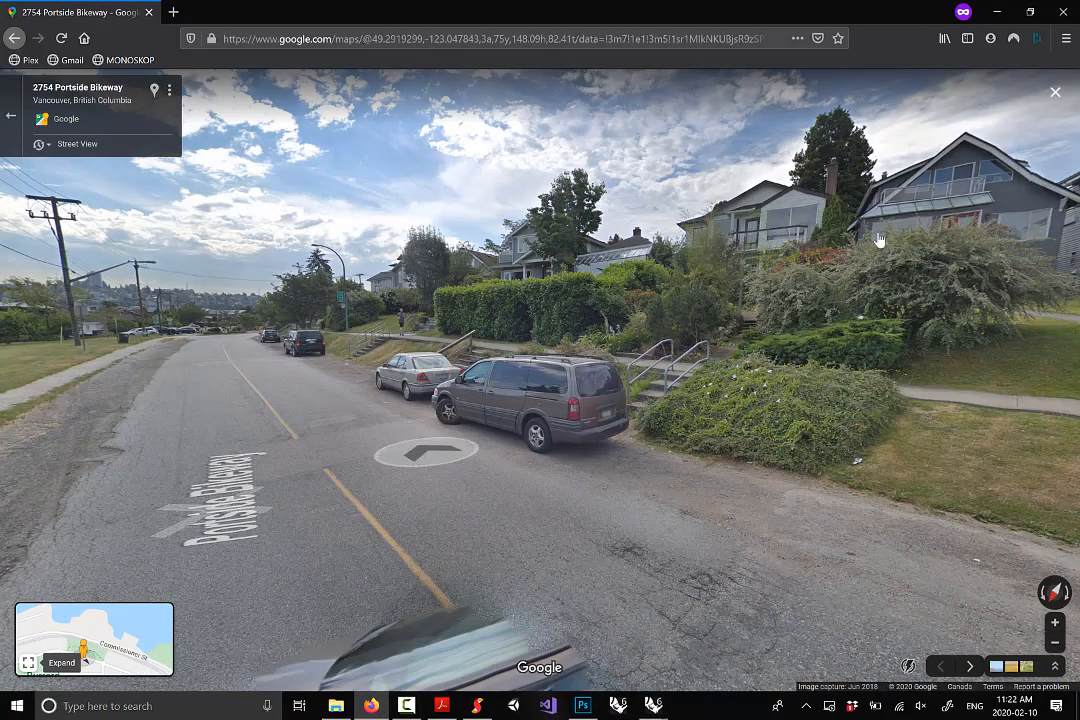
pyautogui.hotkey('alt', 'Tab')
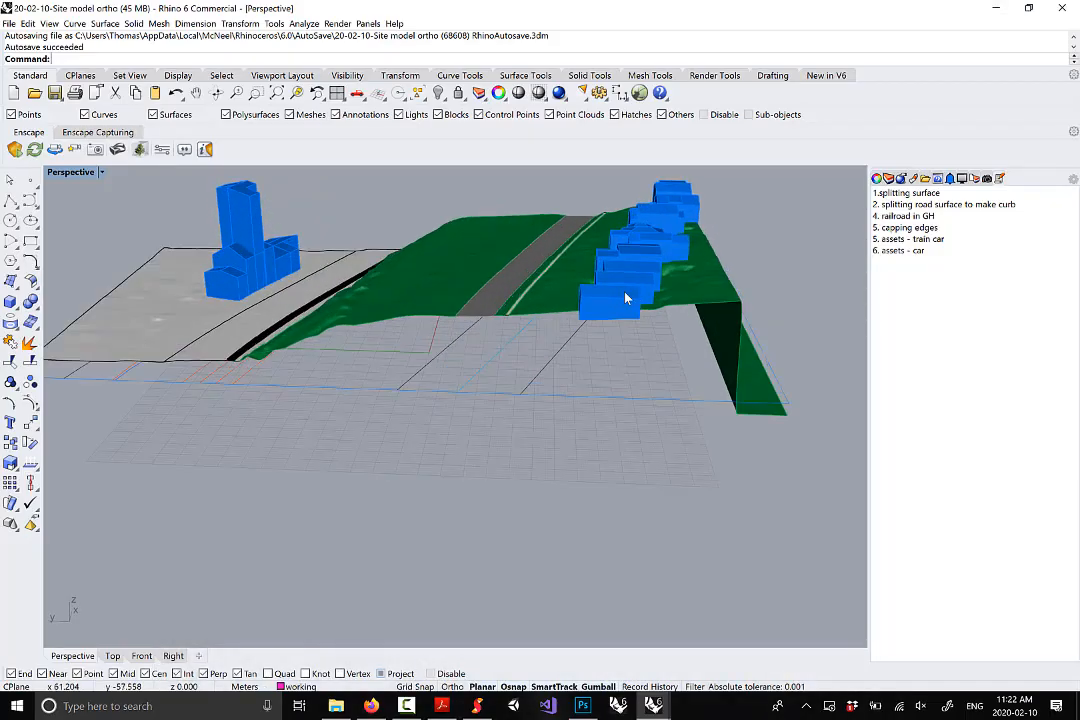
pyautogui.moveTo(648, 378)
pyautogui.mouseDown(button='right')
pyautogui.moveTo(571, 374)
pyautogui.moveTo(632, 374)
pyautogui.mouseUp(button='right')
pyautogui.scroll(-3, 571, 374)
pyautogui.scroll(3, 571, 374)
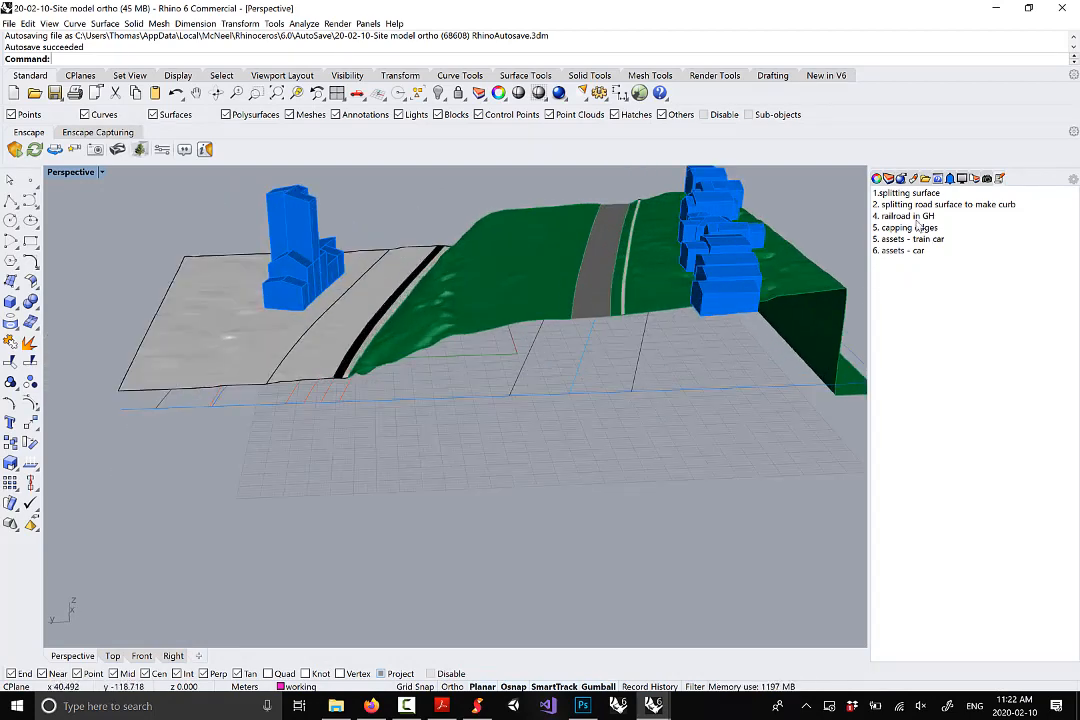
# Delete the capping edges entry and its leftover blank line from the task list in the notes
pyautogui.click(953, 229)
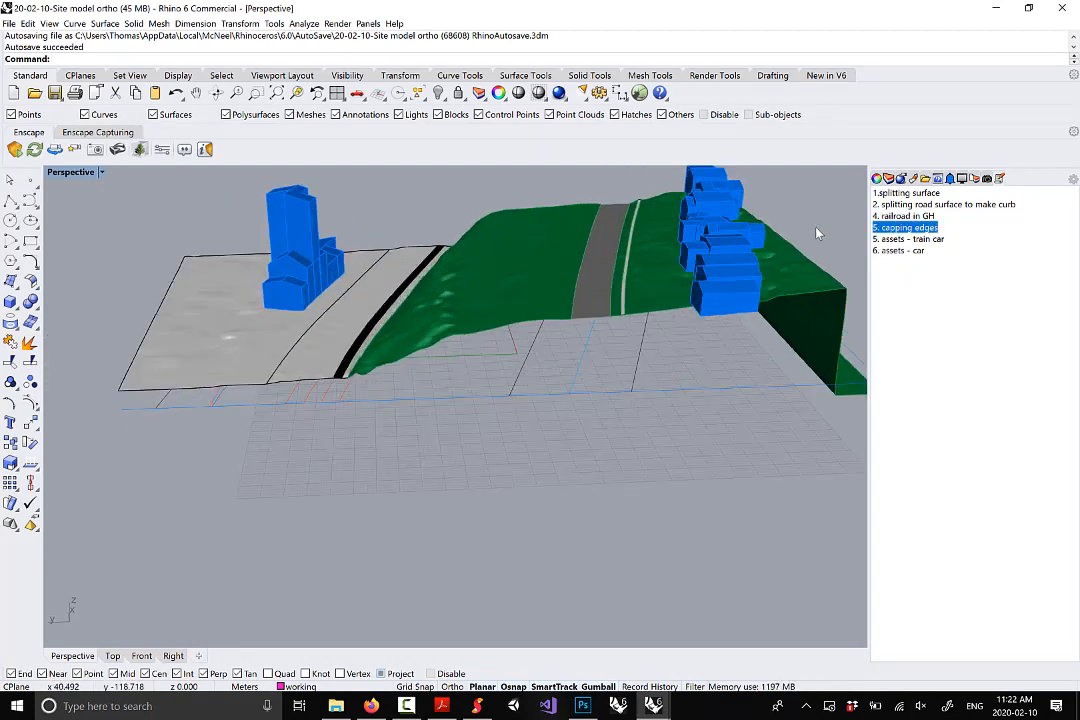
pyautogui.press('Delete')
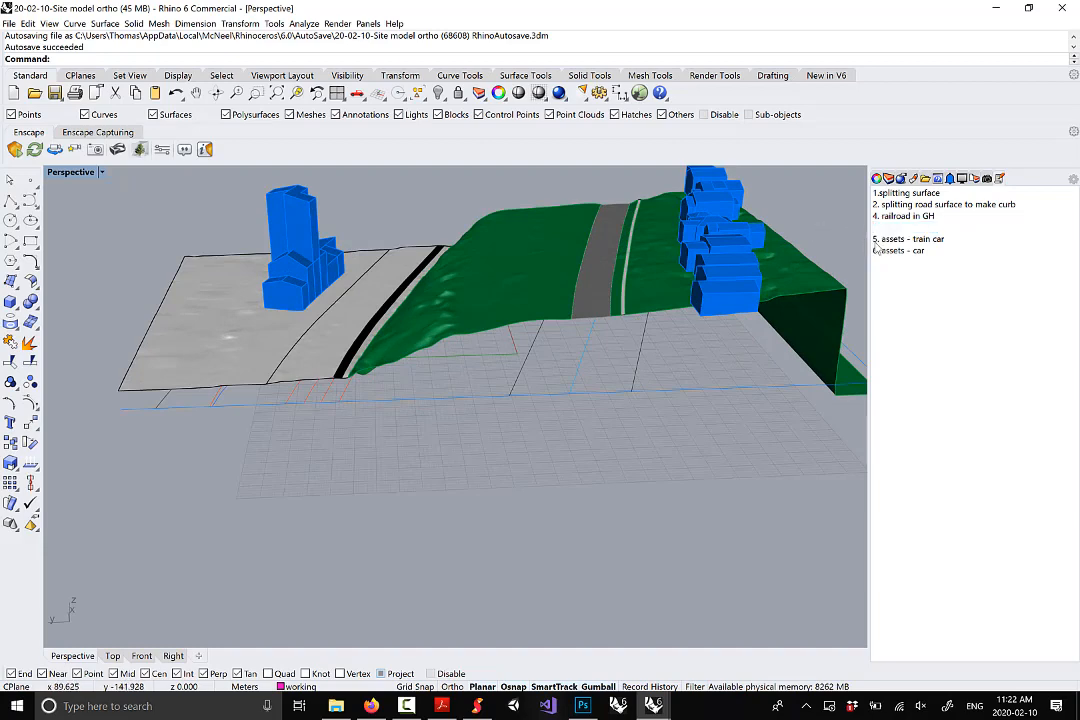
pyautogui.press('BackSpace')
pyautogui.moveTo(606, 388)
pyautogui.mouseDown(button='right')
pyautogui.moveTo(600, 417)
pyautogui.moveTo(596, 408)
pyautogui.mouseUp(button='right')
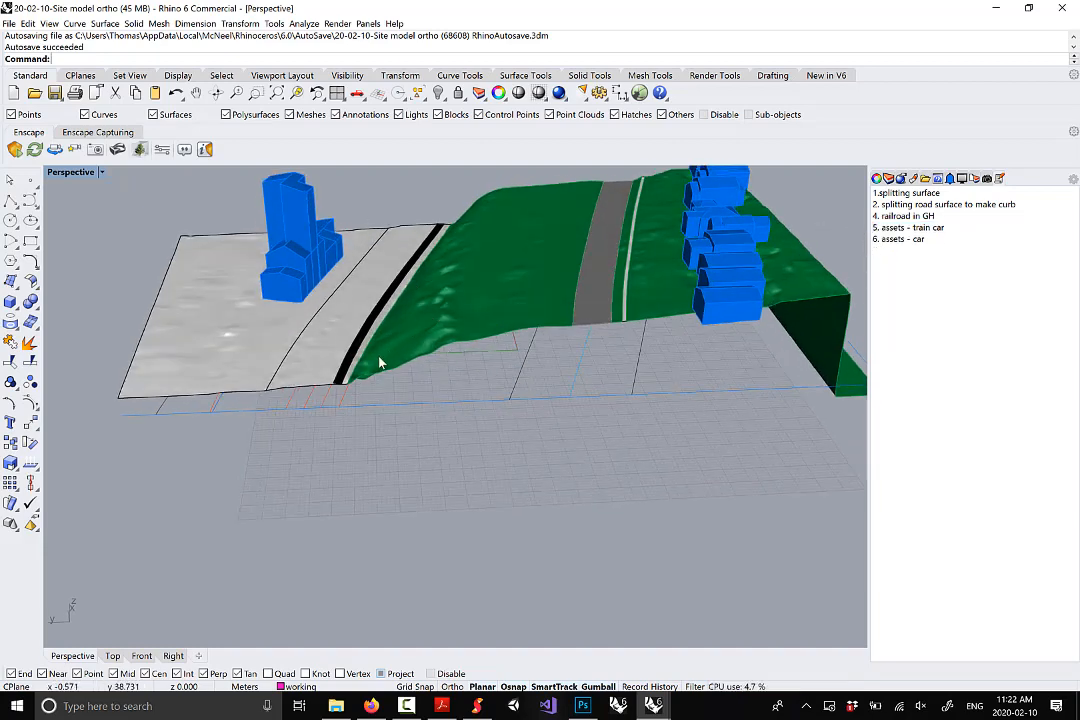
pyautogui.moveTo(436, 318); pyautogui.dragTo(533, 354, button='right')
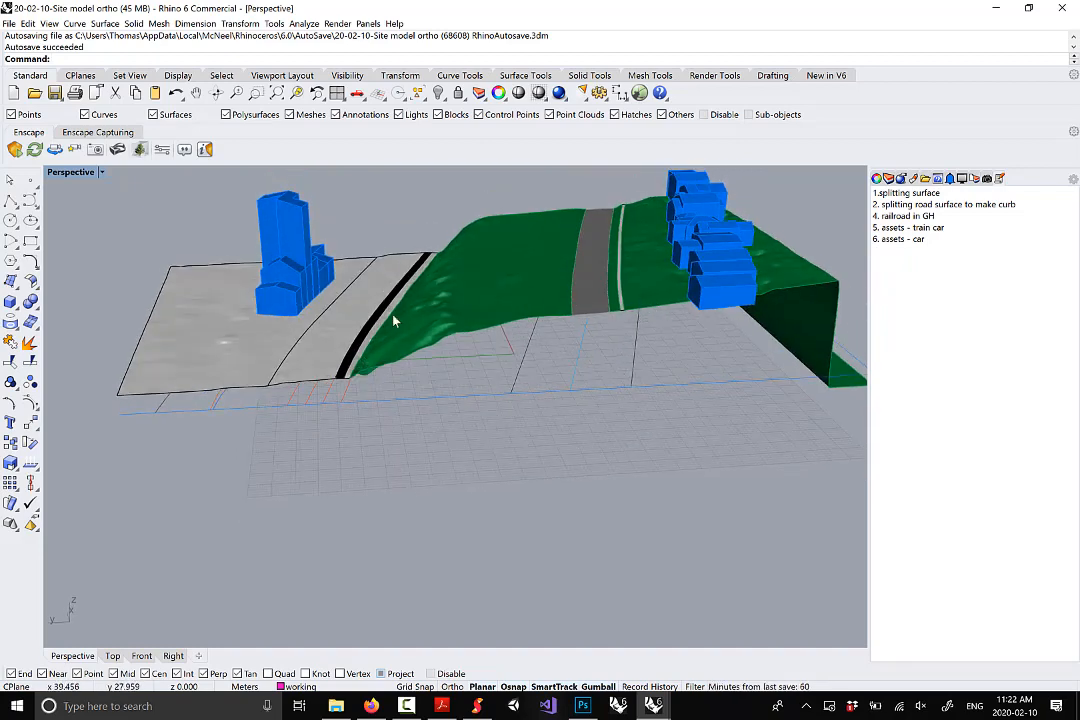
pyautogui.moveTo(588, 234); pyautogui.dragTo(585, 276, button='right')
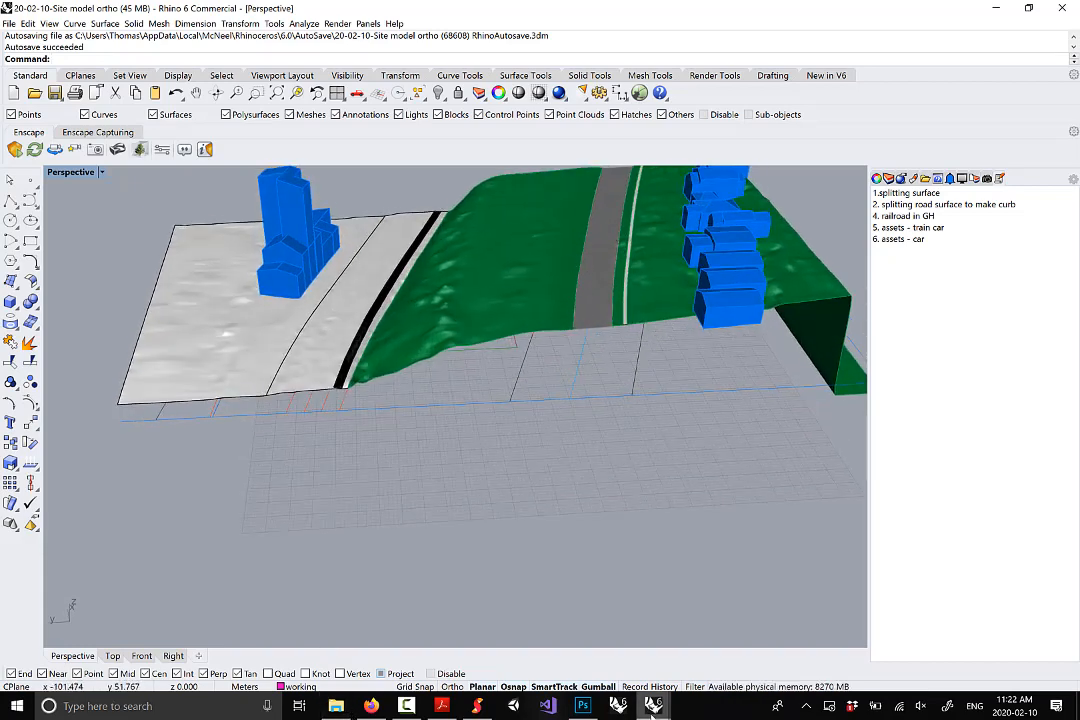
# Switch to File Explorer and browse to the Box car folder inside the class session's assets folder
pyautogui.click(336, 706)
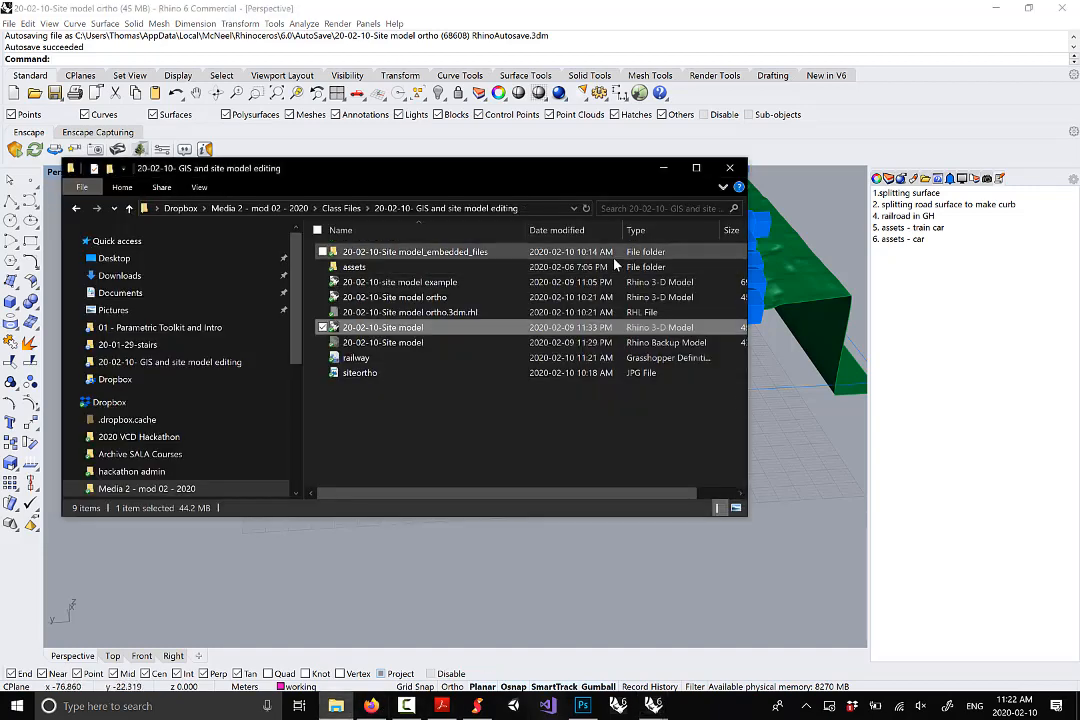
pyautogui.click(341, 208)
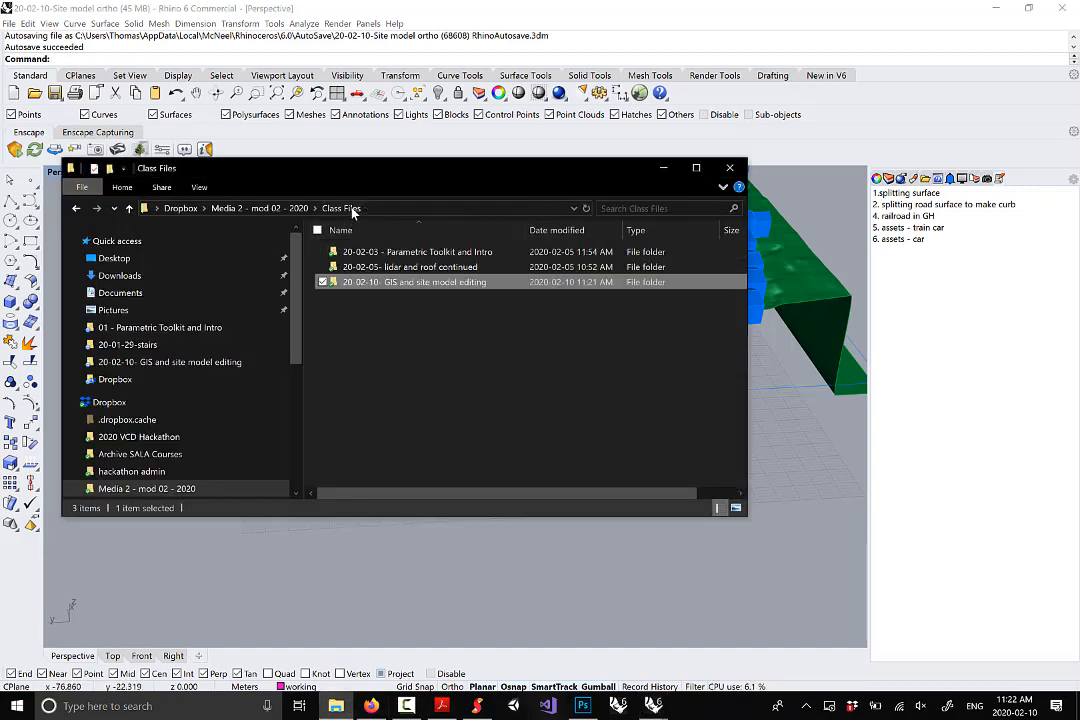
pyautogui.doubleClick(414, 282)
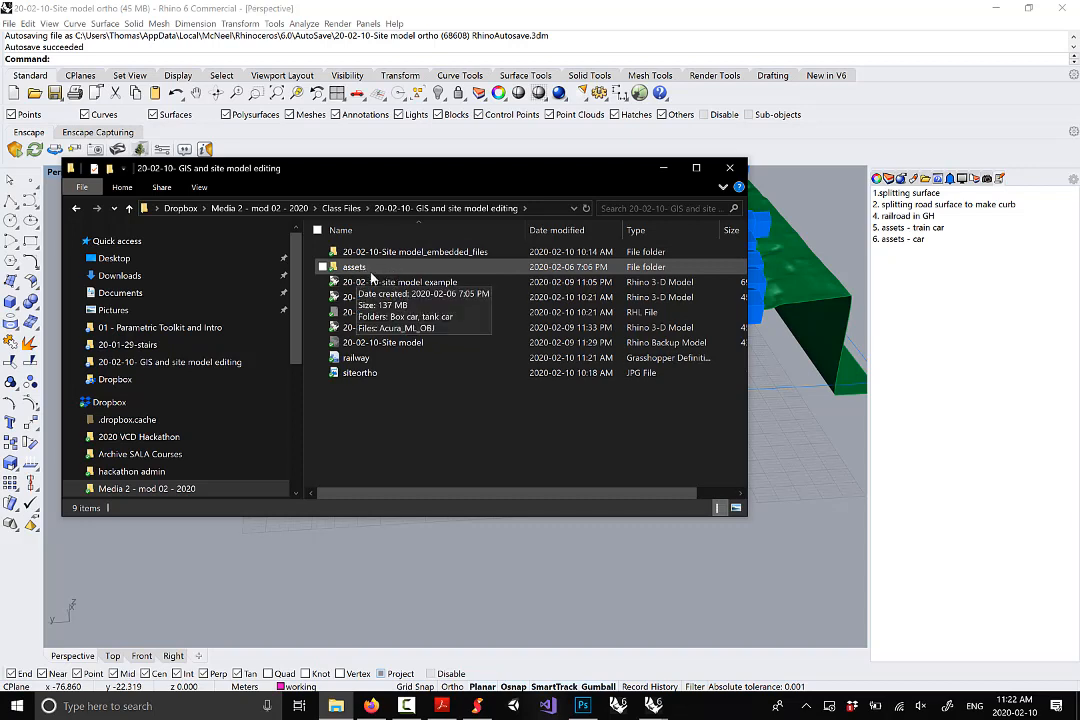
pyautogui.doubleClick(371, 271)
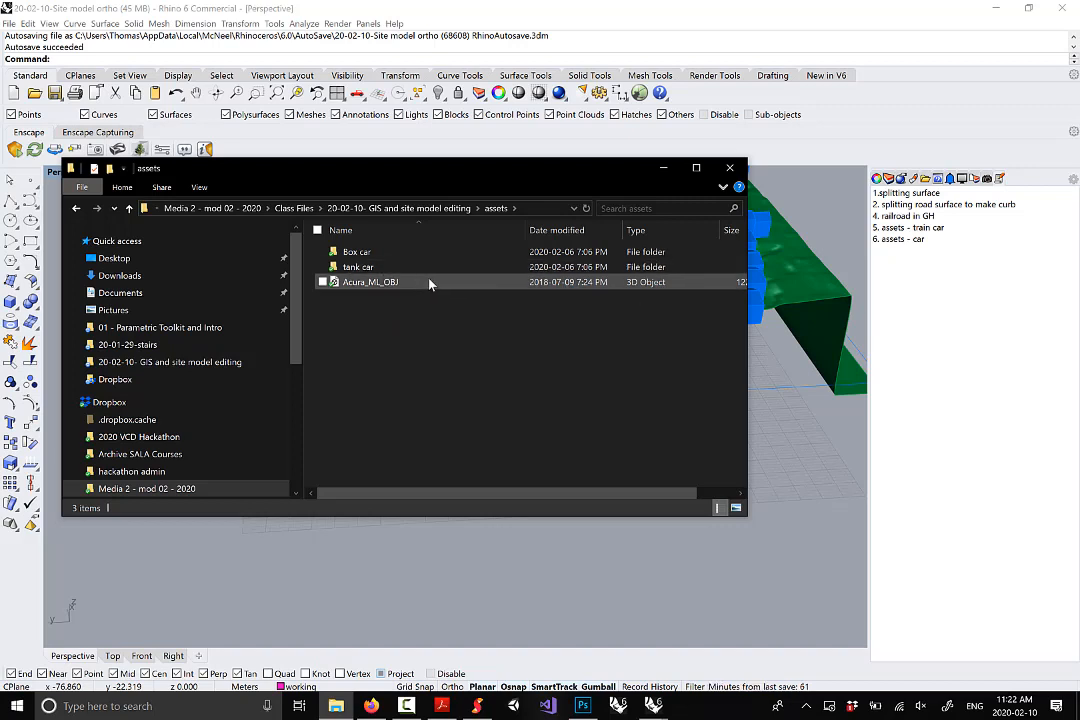
pyautogui.doubleClick(378, 258)
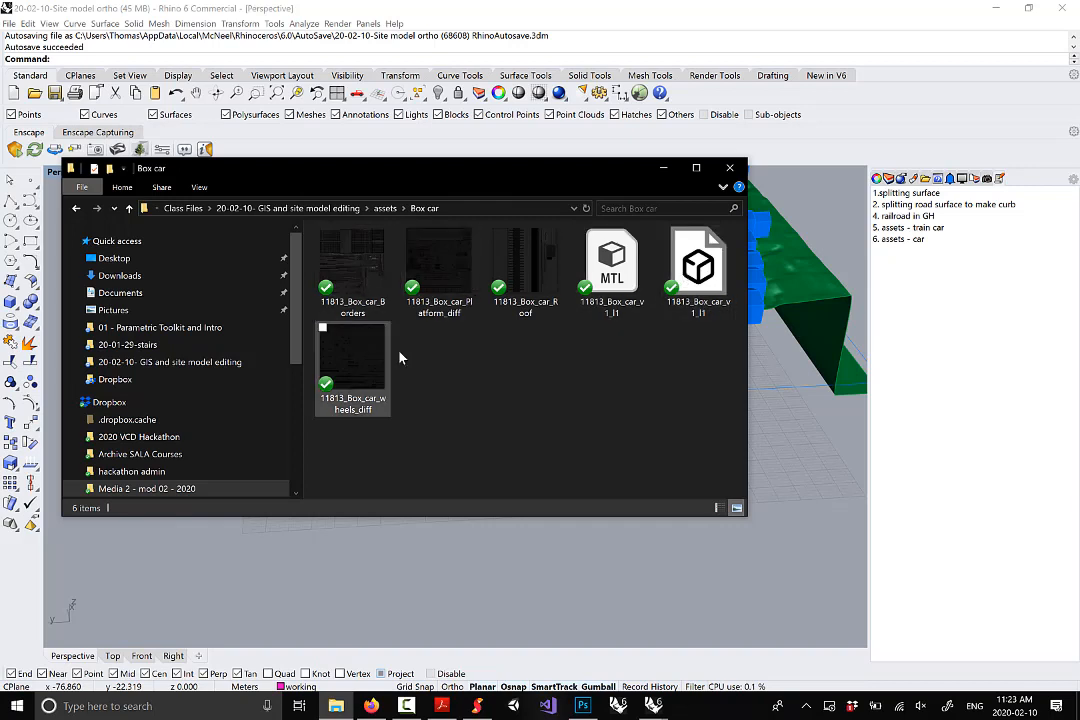
# Open the 11813_Box_car_v1_l1 OBJ model in a new Rhino 6 session, importing its OBJ groups as Groups
pyautogui.moveTo(713, 277); pyautogui.dragTo(717, 276, button='right')
pyautogui.rightClick(704, 275)
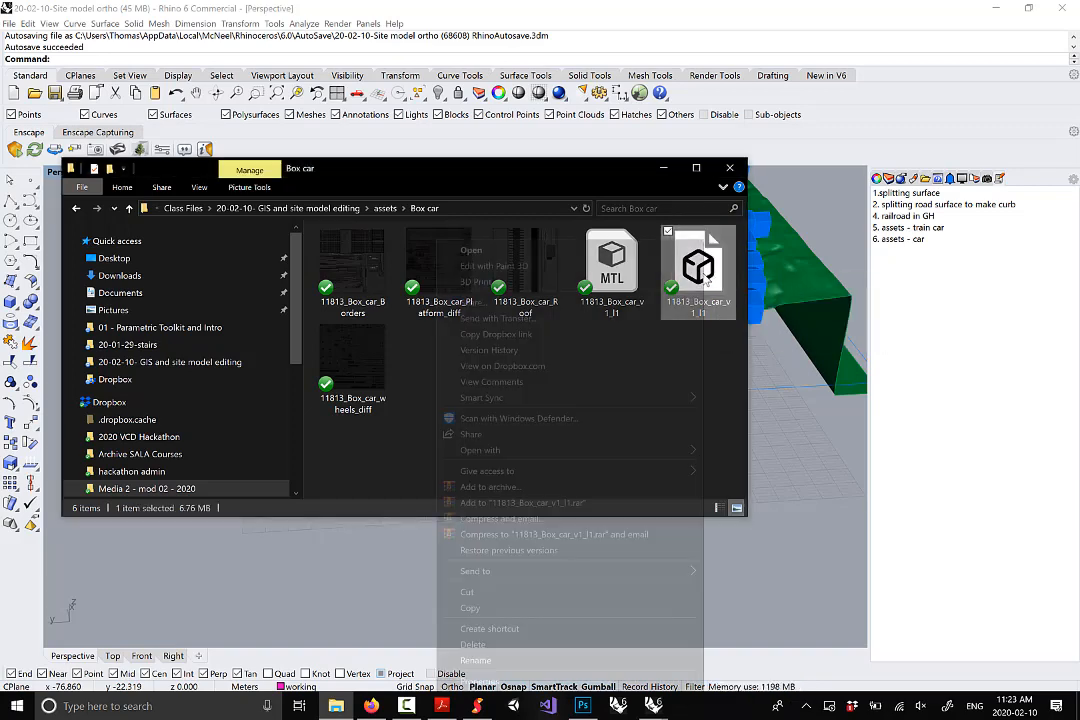
pyautogui.moveTo(632, 452)
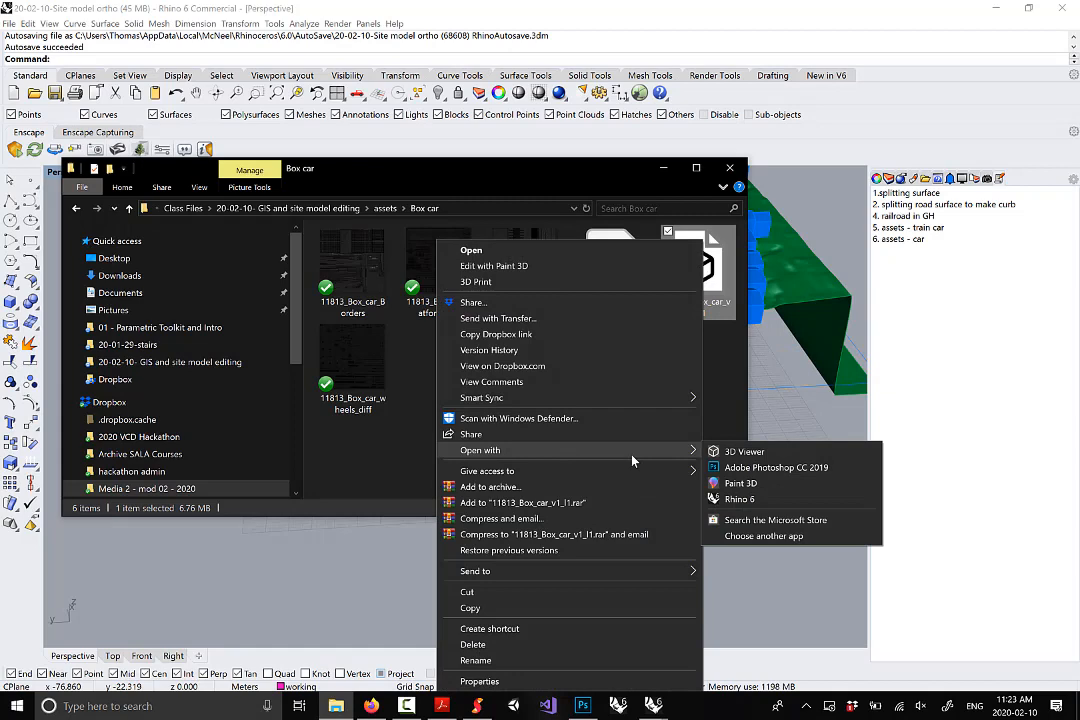
pyautogui.click(745, 500)
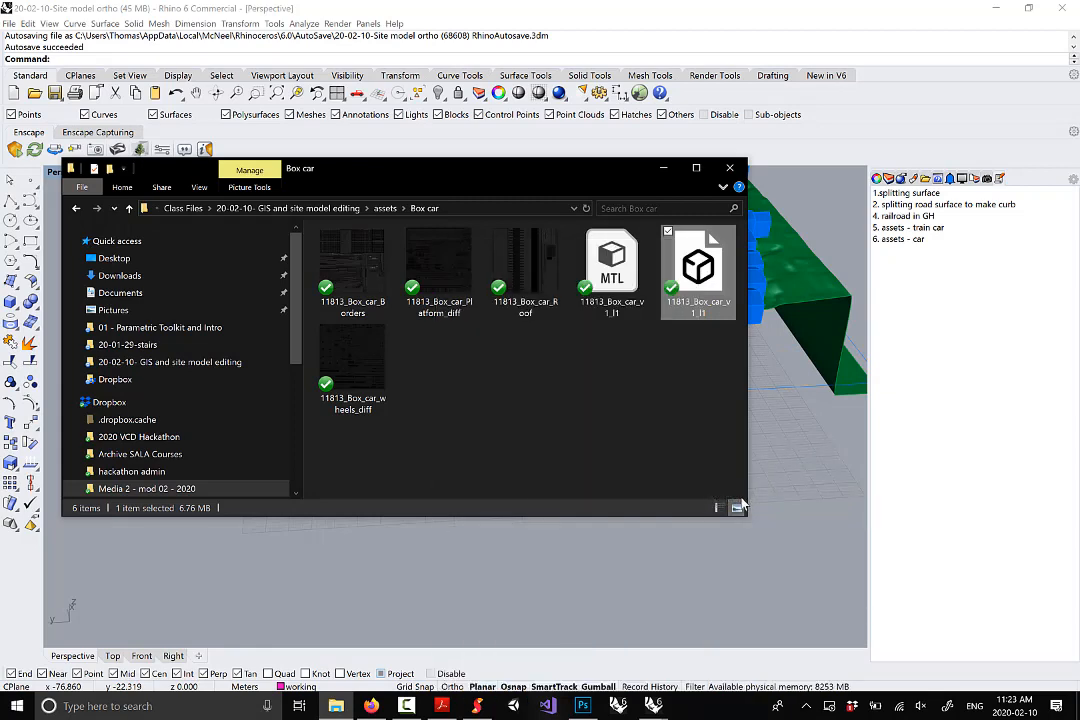
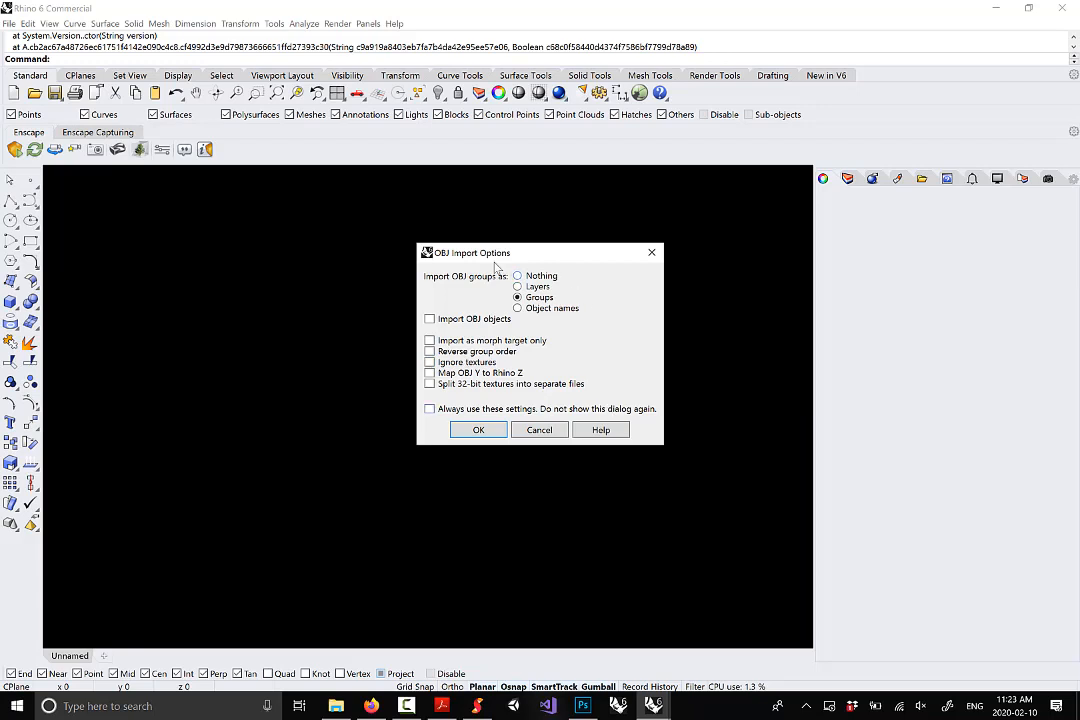
pyautogui.click(479, 430)
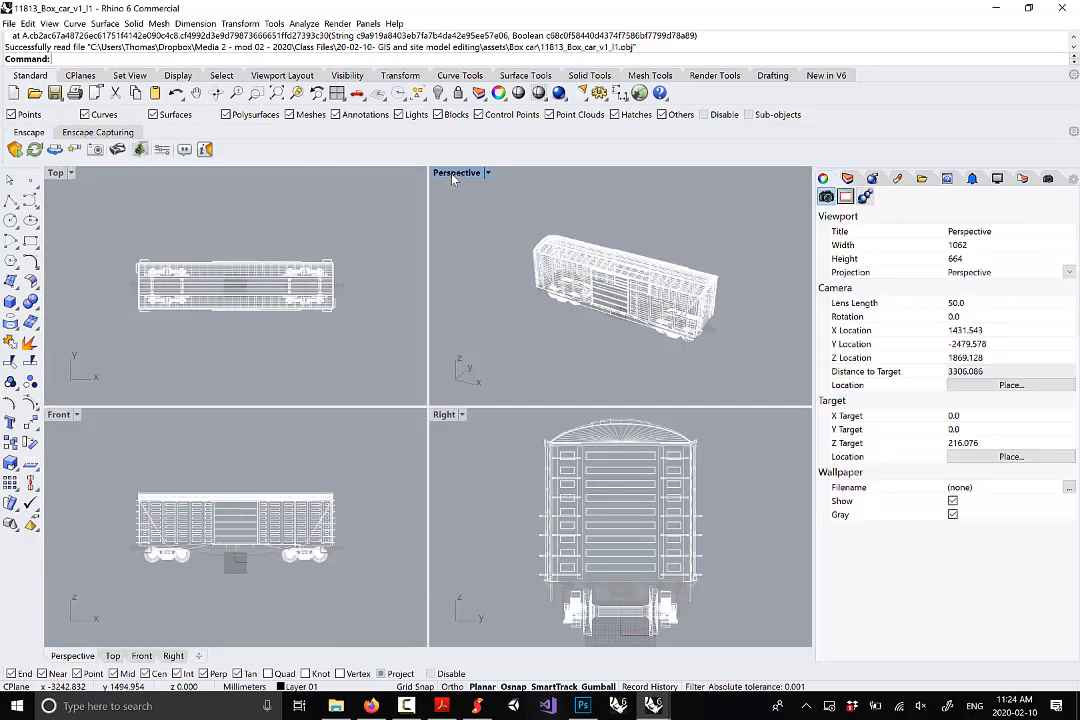
# Maximize the Perspective view of the boxcar and set its display mode to Rendered
pyautogui.doubleClick(452, 177)
pyautogui.moveTo(513, 411); pyautogui.dragTo(487, 431, button='right')
pyautogui.click(543, 464)
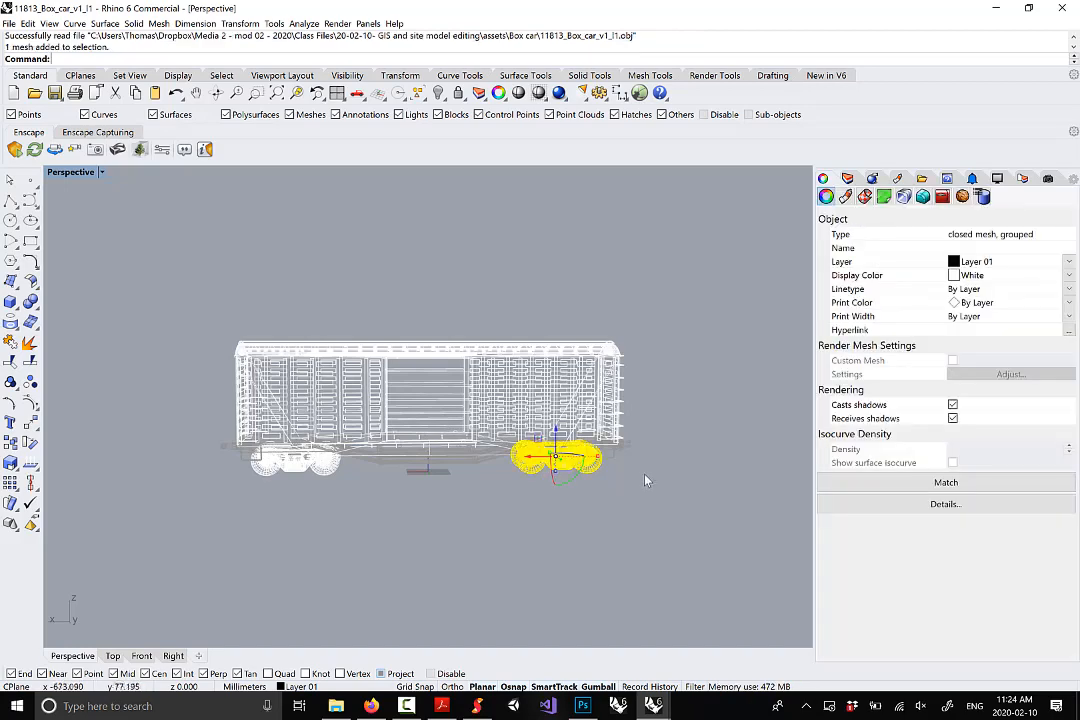
pyautogui.click(644, 475)
pyautogui.moveTo(626, 481); pyautogui.dragTo(530, 520, button='right')
pyautogui.click(48, 23)
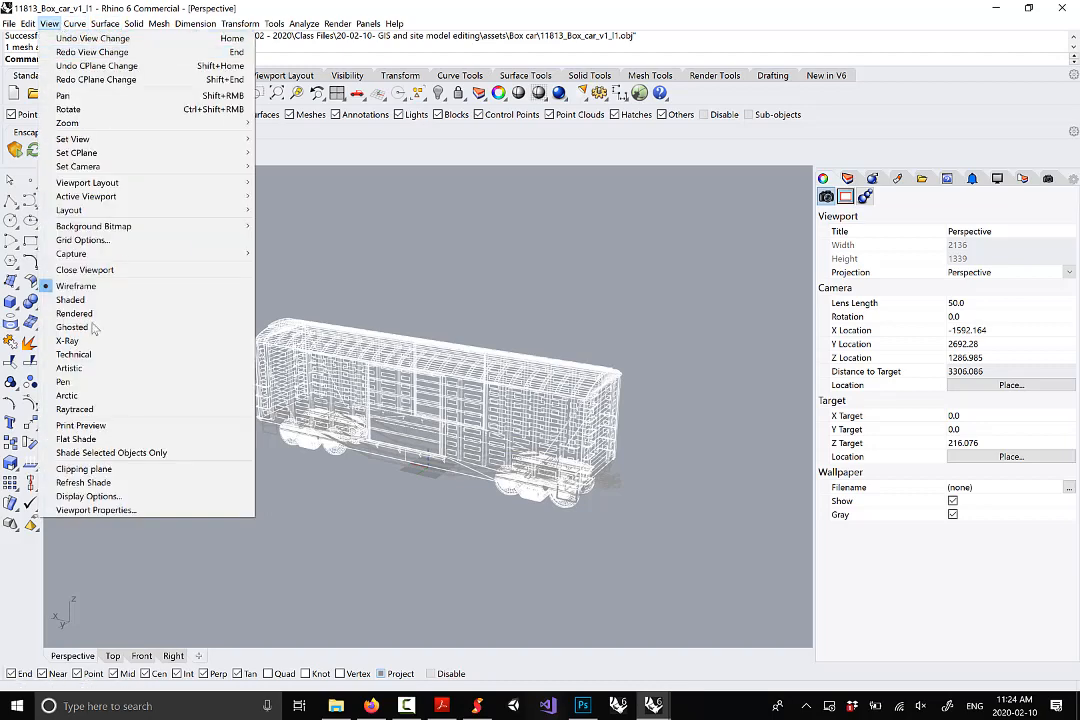
pyautogui.click(90, 314)
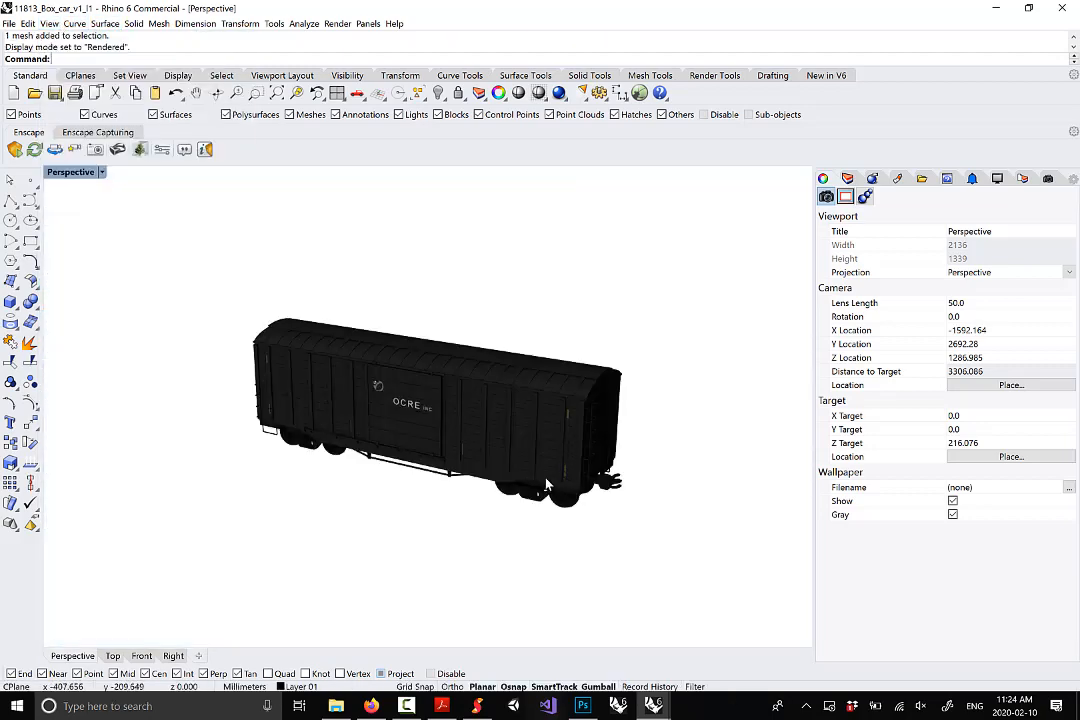
# Examine the textured boxcar up close and from several sides, including its door lettering, wheels and undercarriage
pyautogui.moveTo(549, 484); pyautogui.dragTo(535, 460, button='right')
pyautogui.scroll(10, 437, 441)
pyautogui.moveTo(417, 443); pyautogui.dragTo(475, 442, button='right')
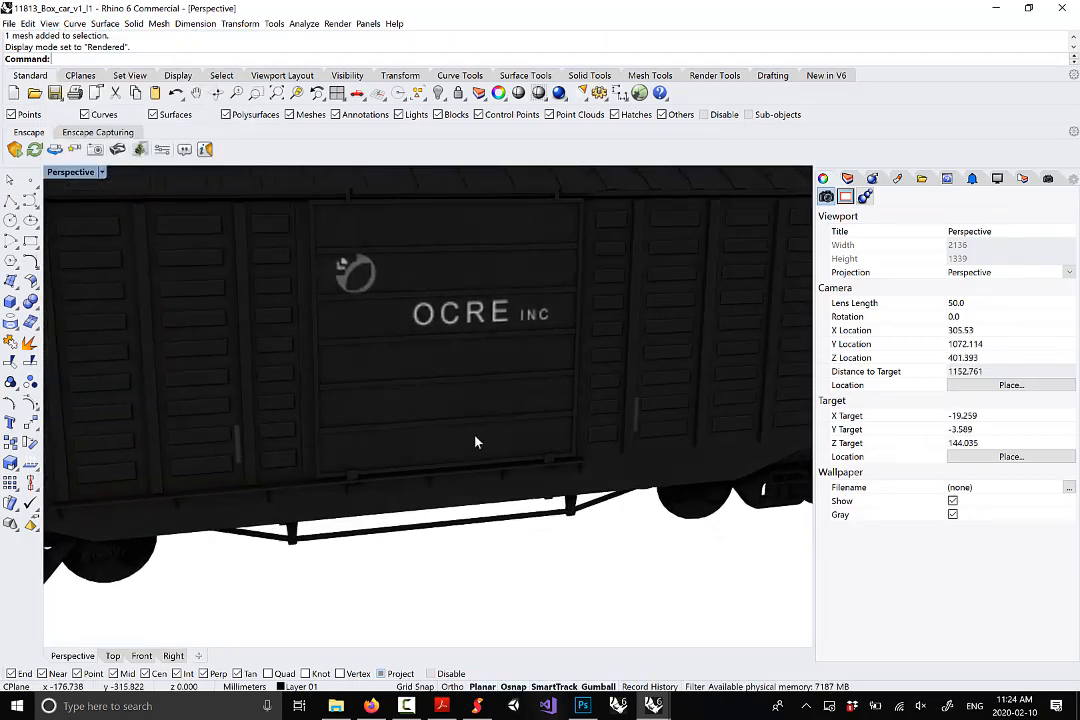
pyautogui.scroll(-6, 485, 439)
pyautogui.scroll(6, 497, 380)
pyautogui.moveTo(533, 386); pyautogui.dragTo(378, 381, button='right')
pyautogui.scroll(-8, 380, 381)
pyautogui.moveTo(604, 395); pyautogui.dragTo(443, 370, button='right')
pyautogui.scroll(2, 456, 421)
pyautogui.moveTo(566, 438); pyautogui.dragTo(640, 445, button='right')
pyautogui.scroll(-2, 531, 362)
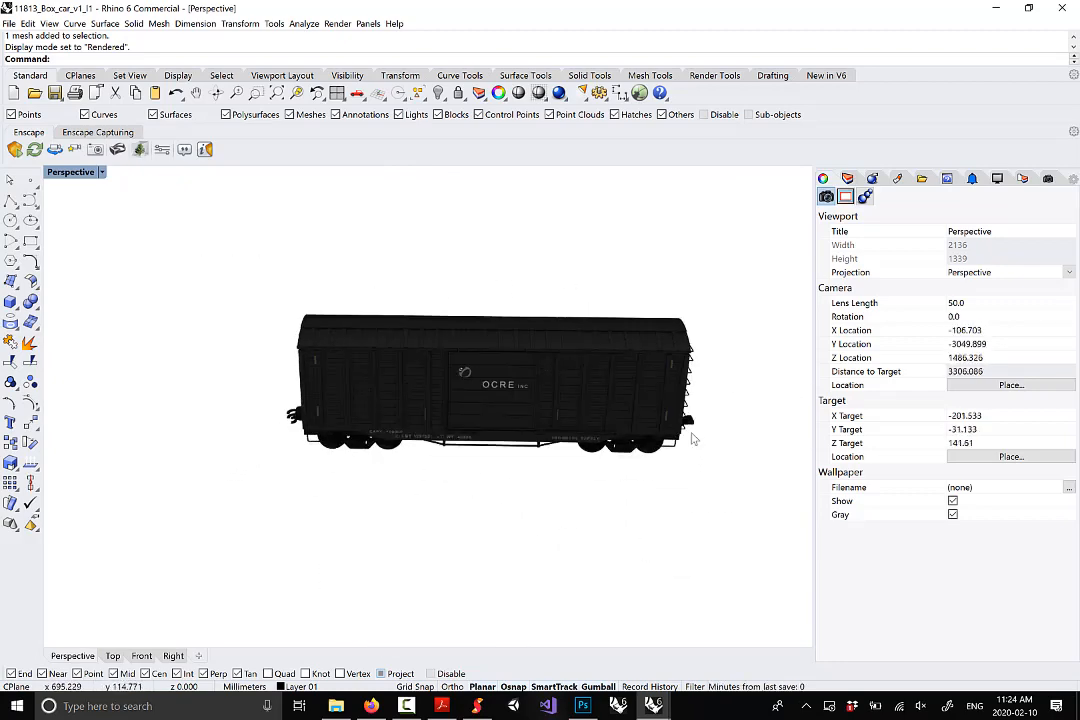
pyautogui.scroll(2, 695, 438)
pyautogui.moveTo(477, 448); pyautogui.dragTo(520, 476, button='right')
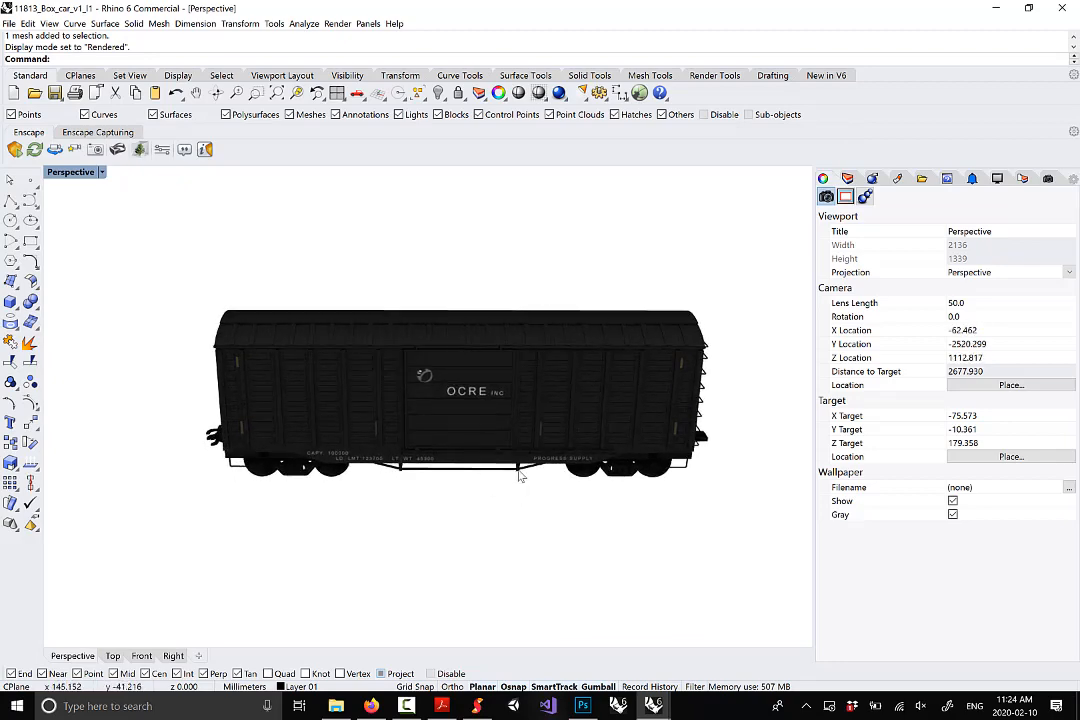
pyautogui.moveTo(665, 480)
pyautogui.mouseDown(button='right')
pyautogui.moveTo(675, 475)
pyautogui.moveTo(634, 465)
pyautogui.moveTo(677, 487)
pyautogui.mouseUp(button='right')
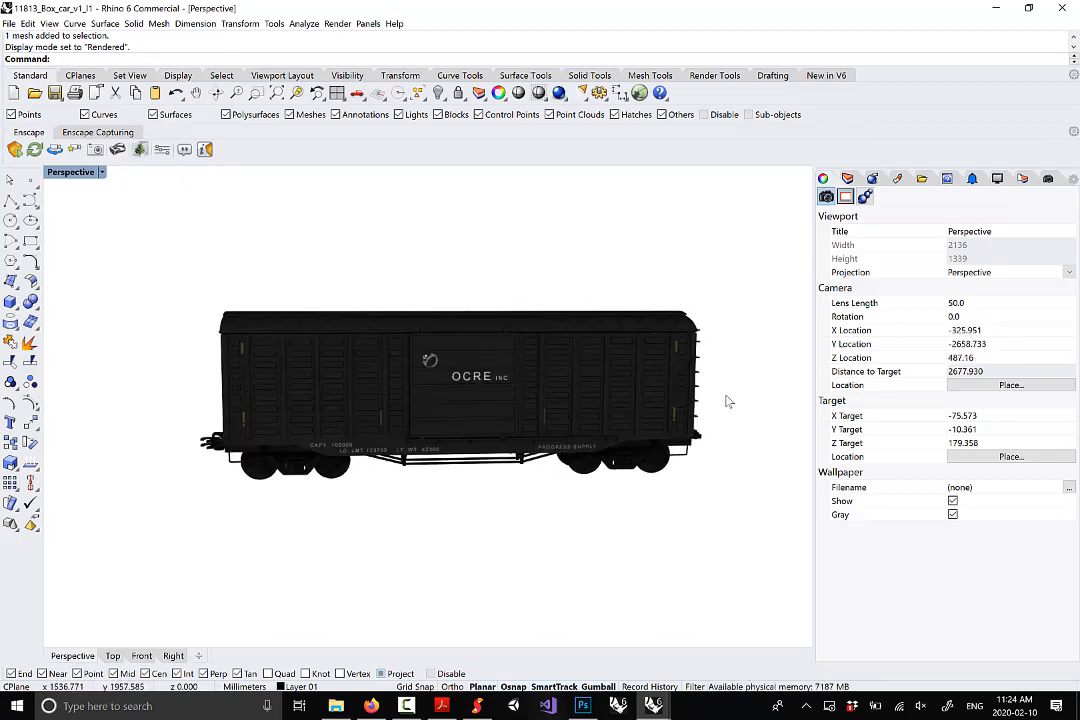
pyautogui.moveTo(673, 389); pyautogui.dragTo(750, 361, button='right')
# Create a layer named boxcar and move all of the train car's meshes onto it
pyautogui.click(847, 178)
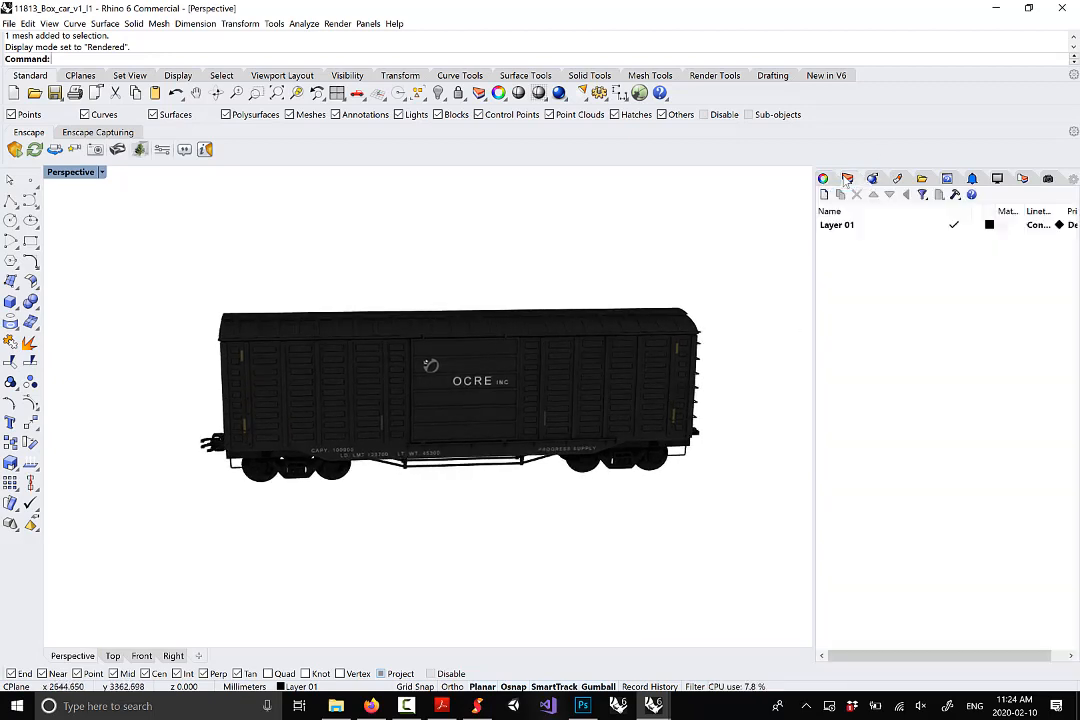
pyautogui.moveTo(684, 327); pyautogui.dragTo(630, 352, button='right')
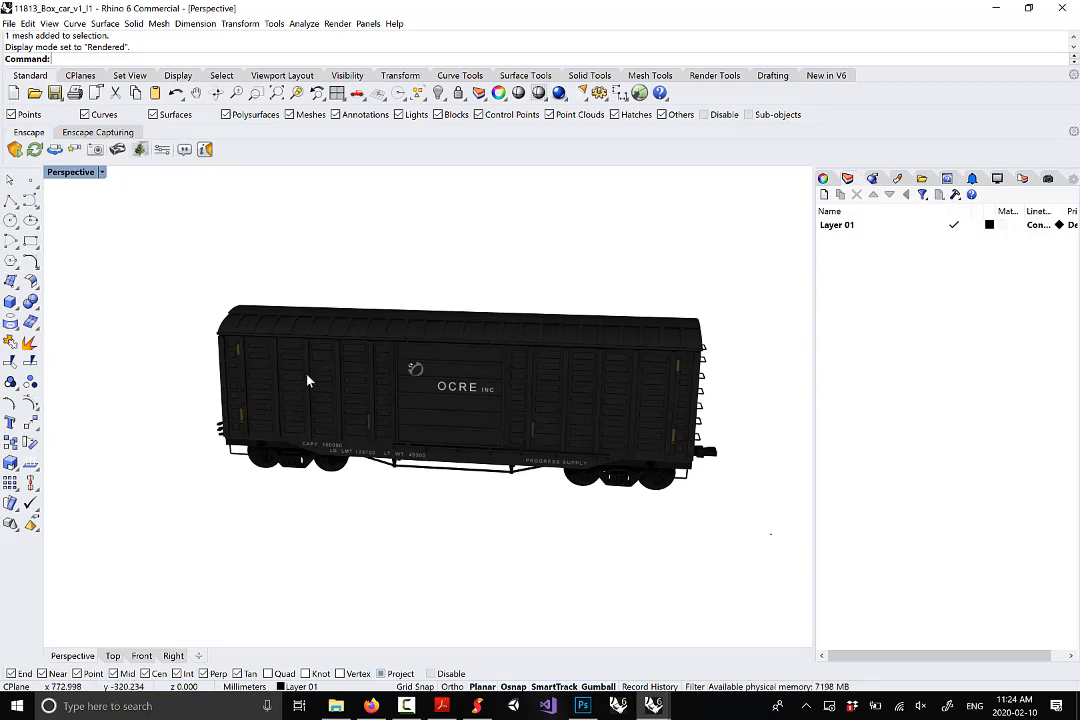
pyautogui.moveTo(762, 535); pyautogui.dragTo(185, 262)
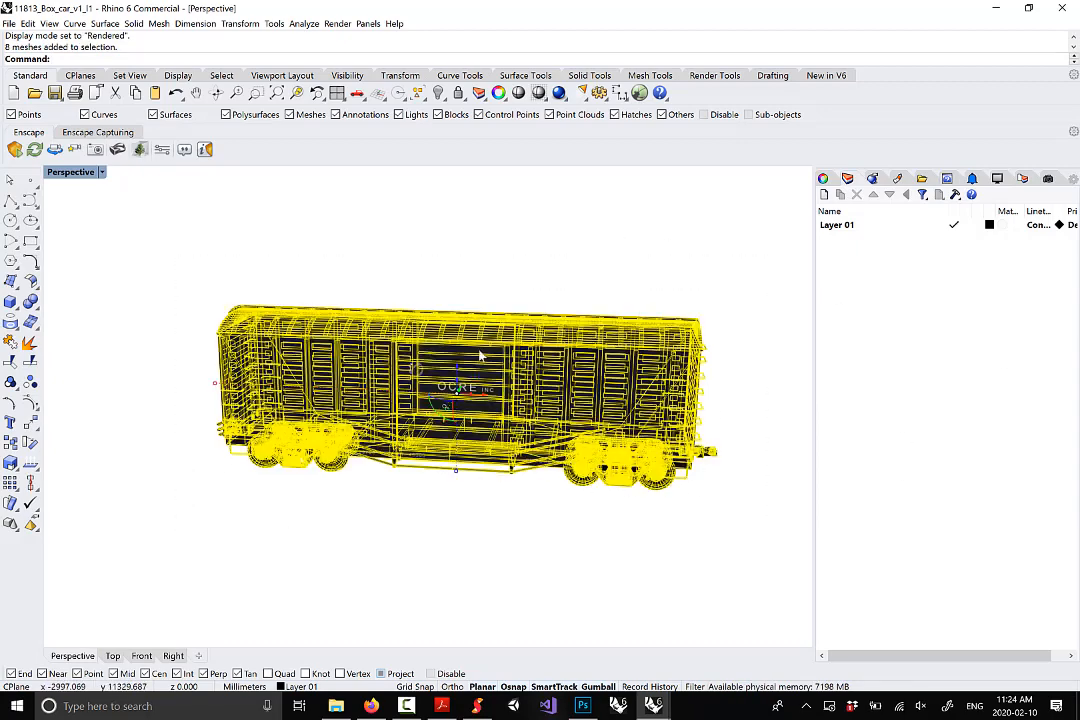
pyautogui.rightClick(853, 298)
pyautogui.click(887, 300)
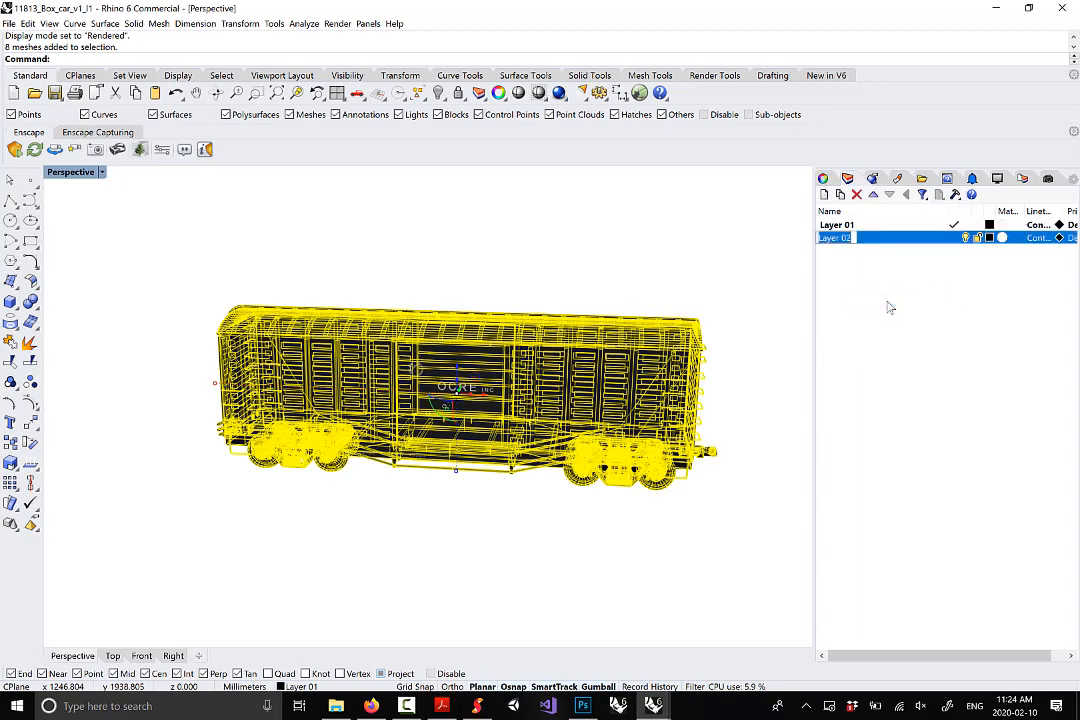
pyautogui.write('boxcar')
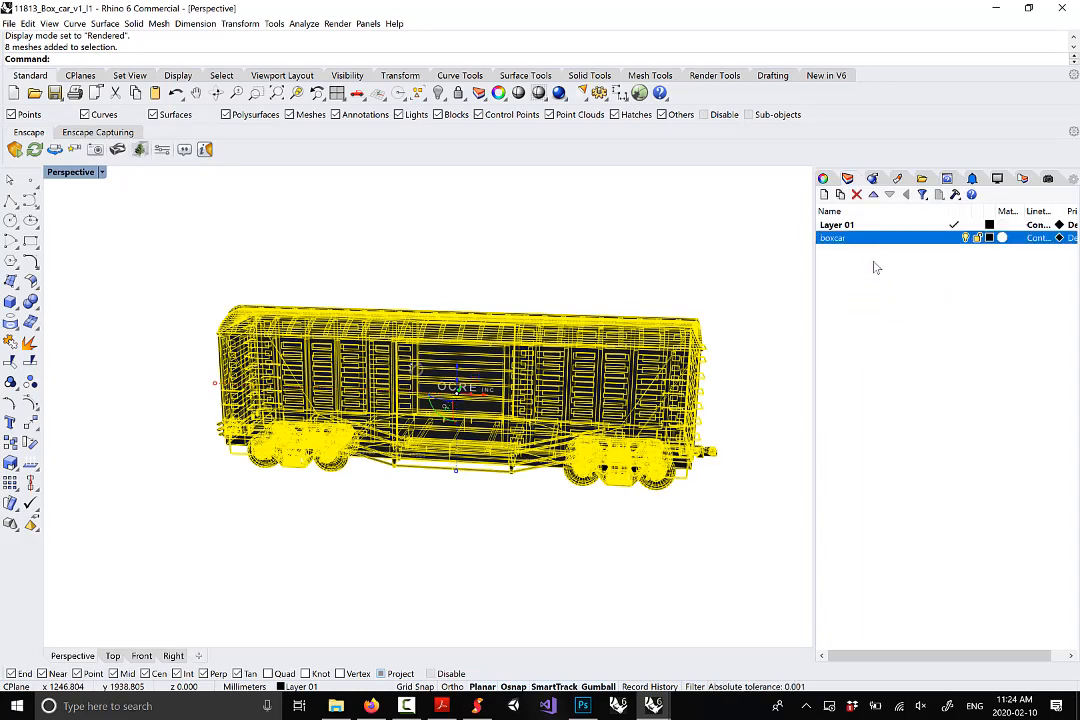
pyautogui.rightClick(853, 240)
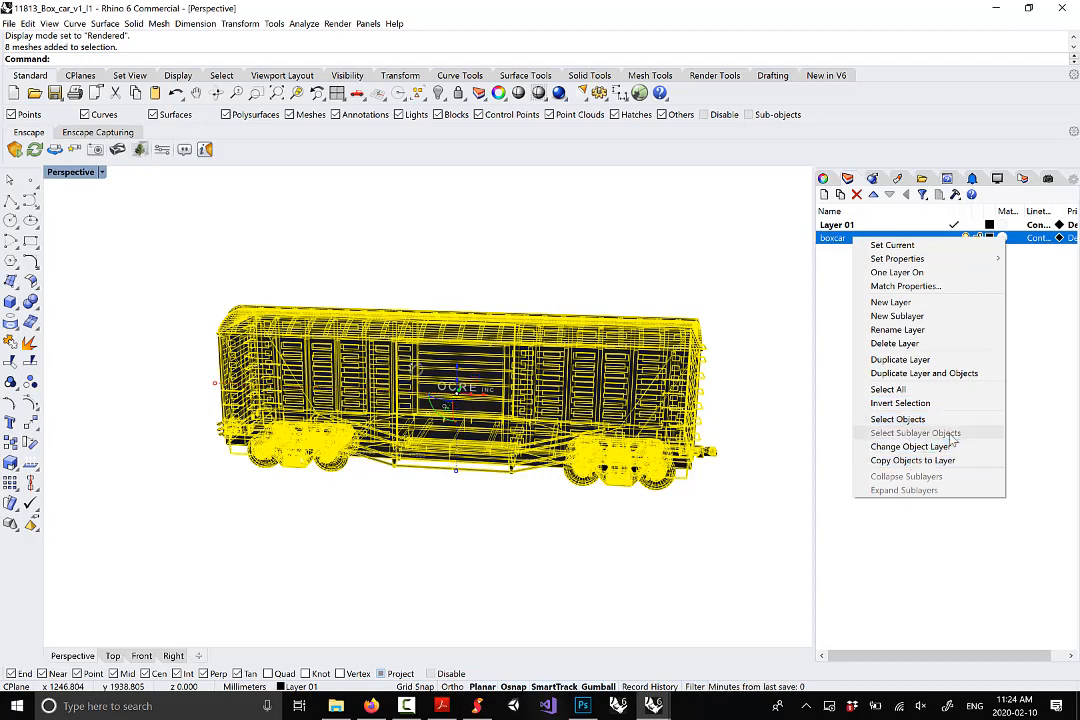
pyautogui.click(920, 447)
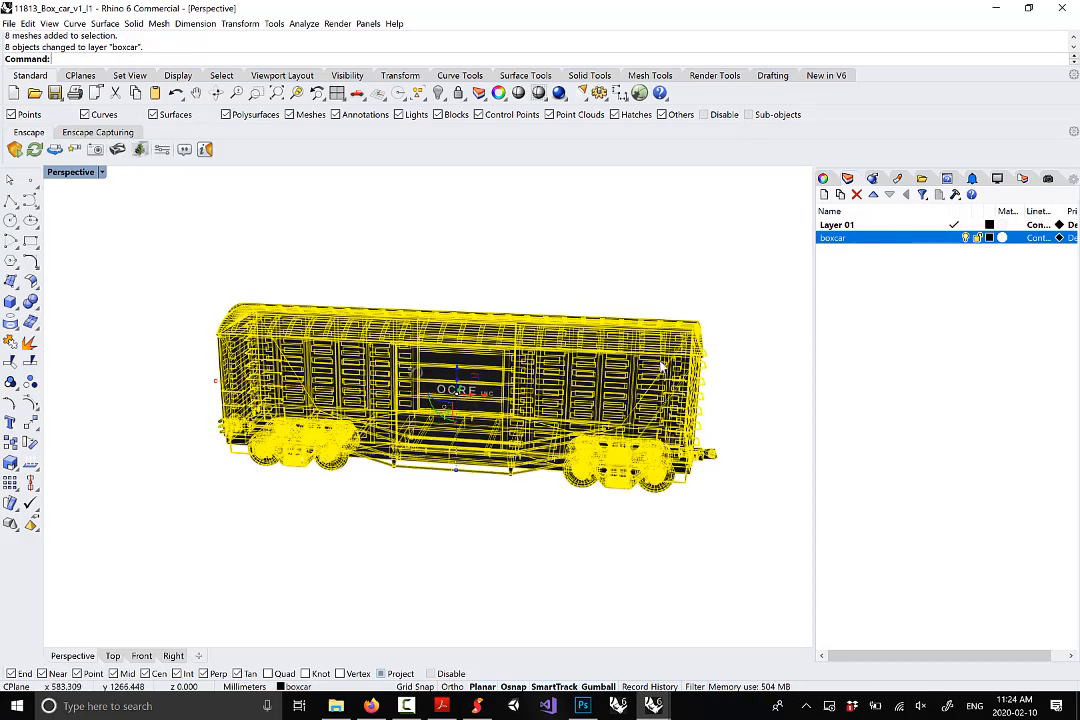
# Define the selected train car meshes as a block named boxcar, with its base point just below the car beside the wheels
pyautogui.write('Block')
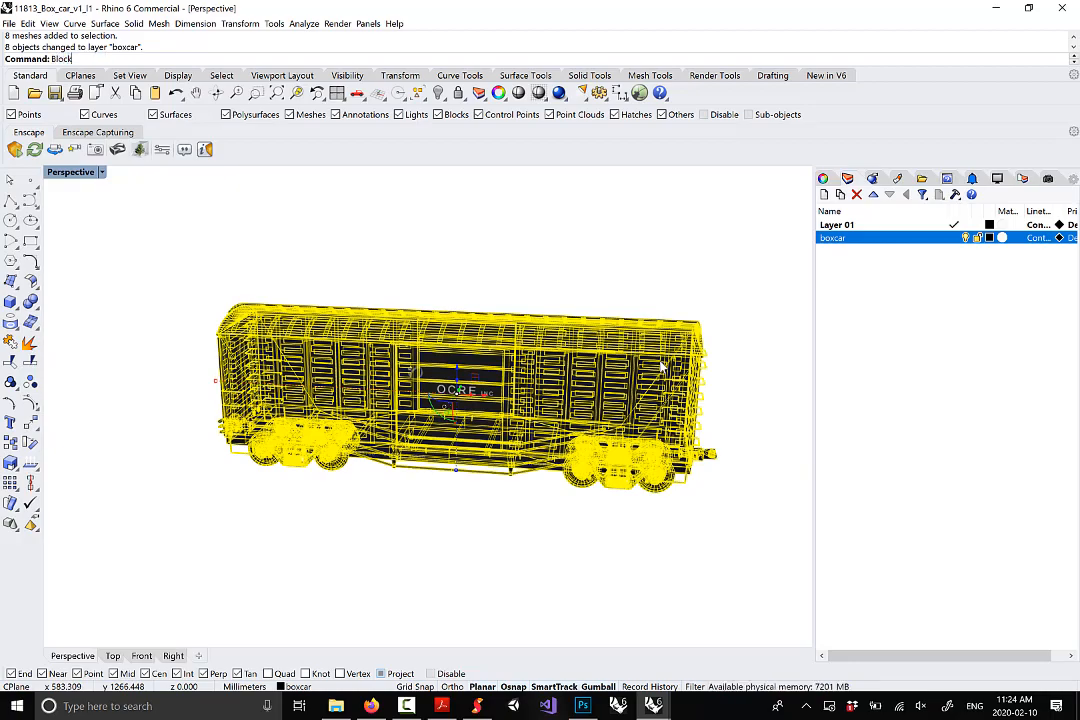
pyautogui.press('Return')
pyautogui.scroll(8, 275, 460)
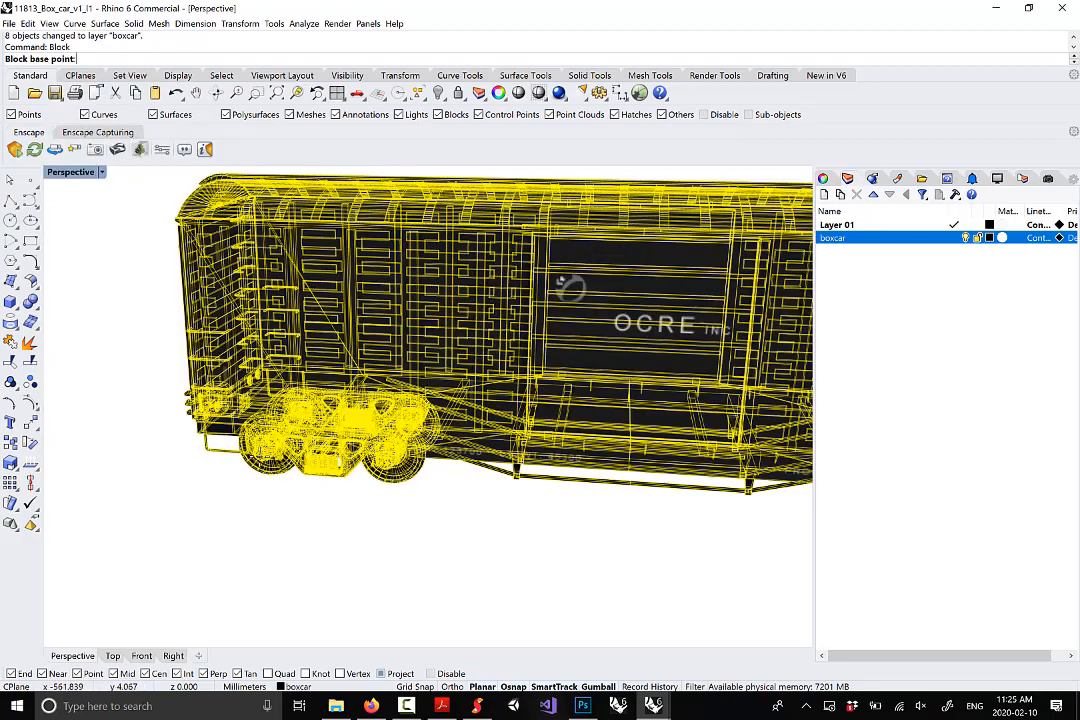
pyautogui.scroll(-4, 400, 500)
pyautogui.scroll(3, 422, 477)
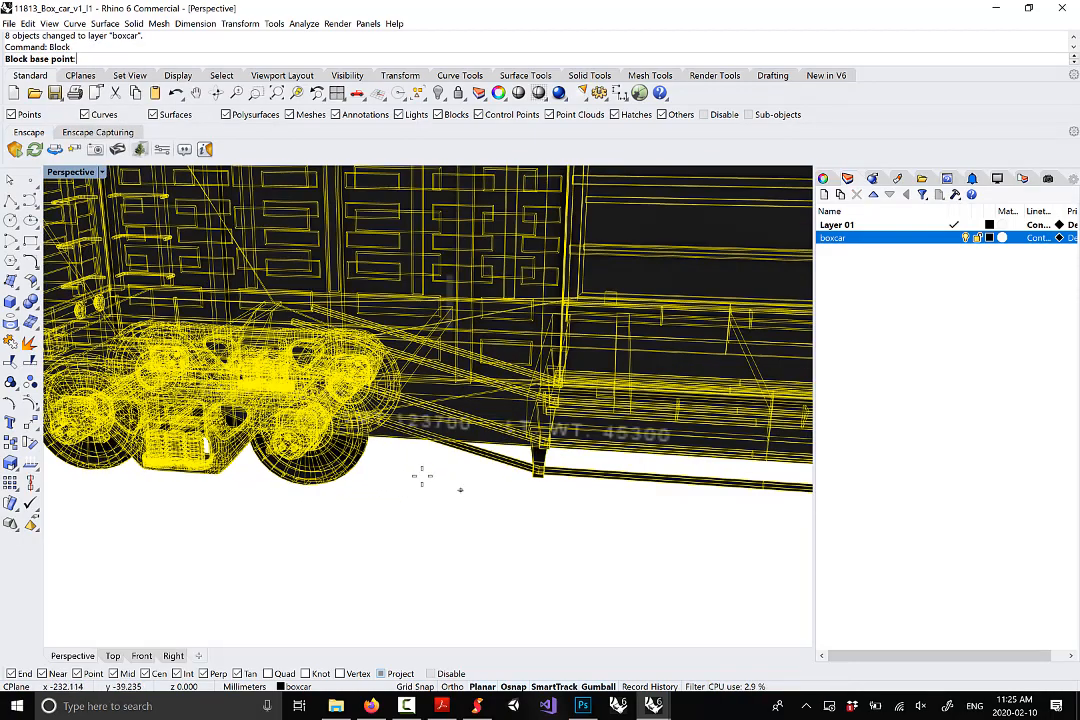
pyautogui.click(403, 469)
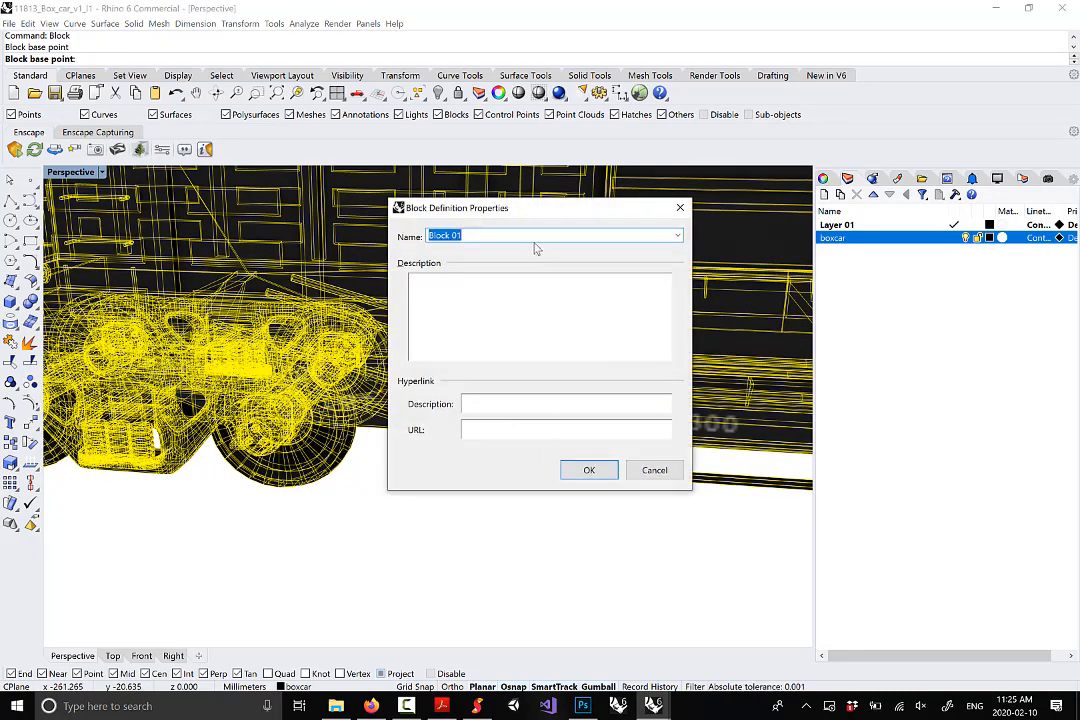
pyautogui.write('boxcar')
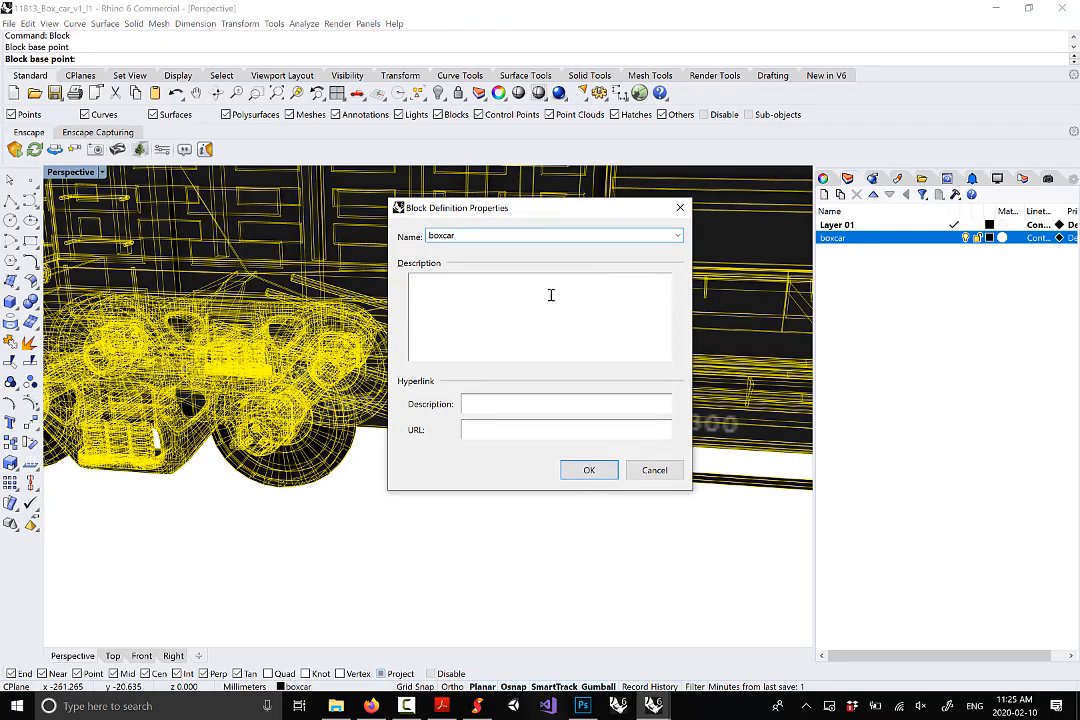
pyautogui.click(589, 470)
pyautogui.scroll(-5, 441, 462)
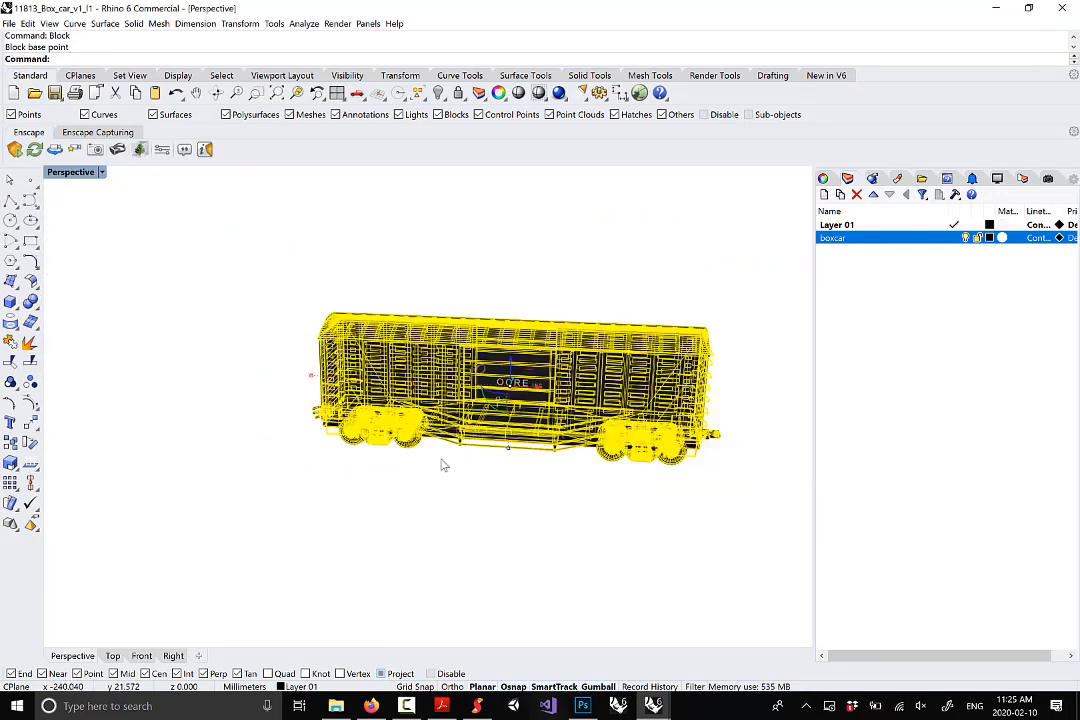
pyautogui.scroll(-6, 426, 446)
pyautogui.scroll(4, 484, 424)
# Duplicate the boxcar block along the train's length so the two cars stand end to end
pyautogui.click(489, 423)
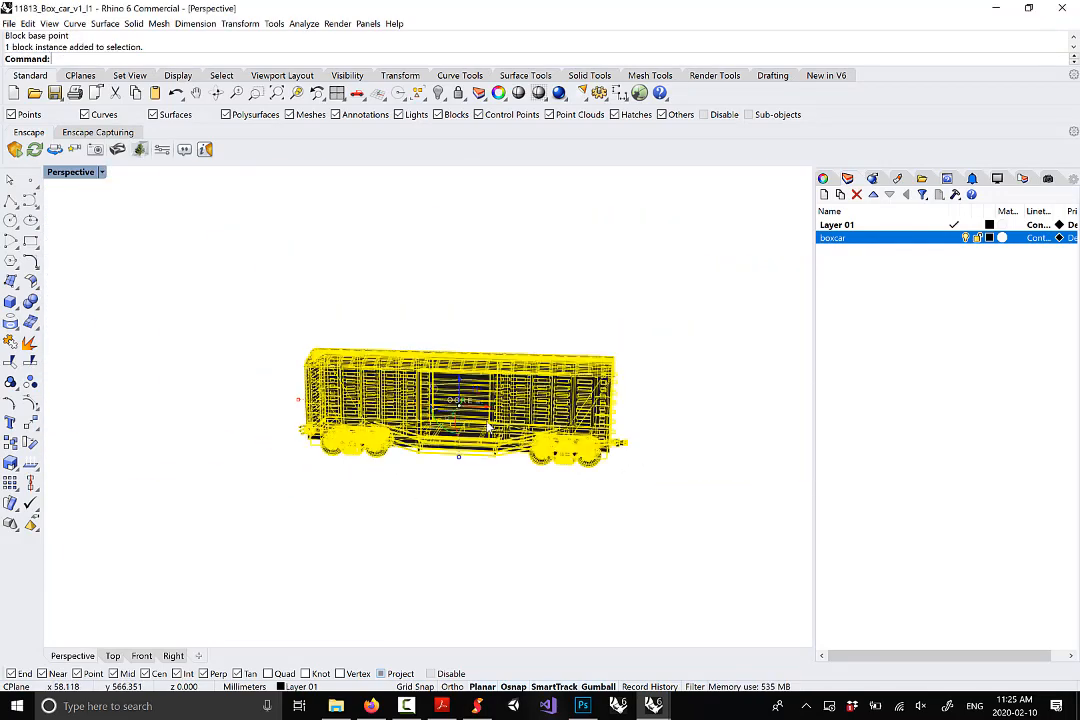
pyautogui.moveTo(490, 412); pyautogui.dragTo(806, 445)
pyautogui.scroll(-8, 464, 446)
pyautogui.click(532, 511)
pyautogui.scroll(6, 560, 468)
pyautogui.moveTo(502, 438)
pyautogui.mouseDown(button='right')
pyautogui.moveTo(509, 429)
pyautogui.moveTo(515, 440)
pyautogui.mouseUp(button='right')
pyautogui.moveTo(518, 385); pyautogui.dragTo(514, 410, button='right')
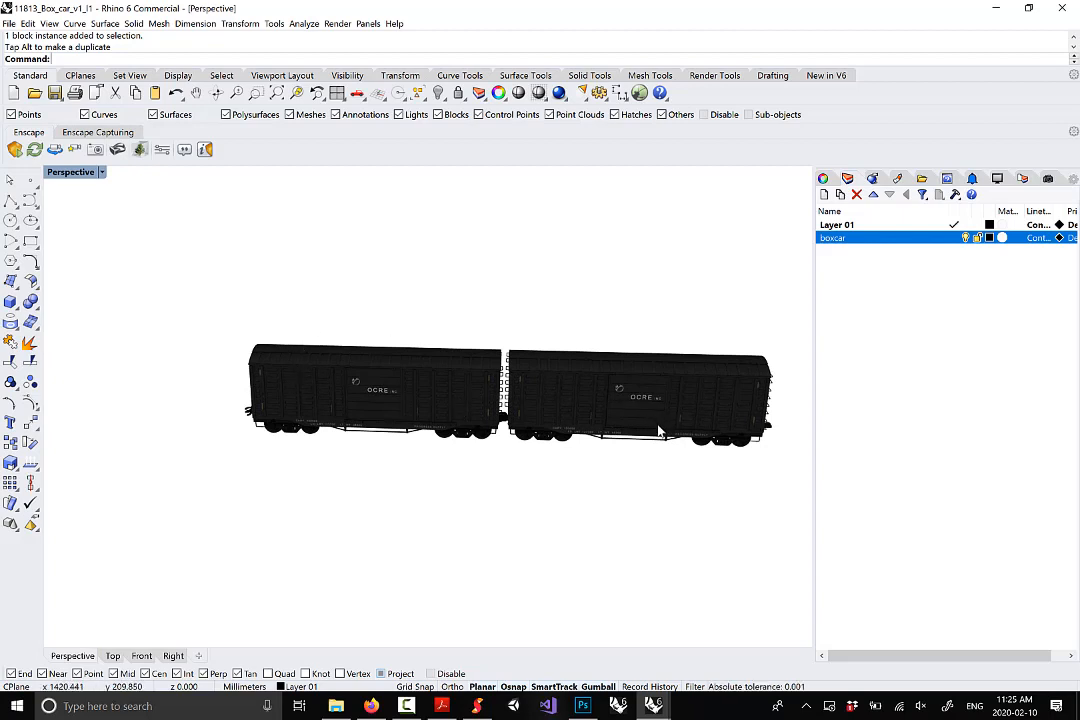
# Open the duplicated boxcar's block definition for in-place editing
pyautogui.scroll(2, 722, 400)
pyautogui.click(716, 407)
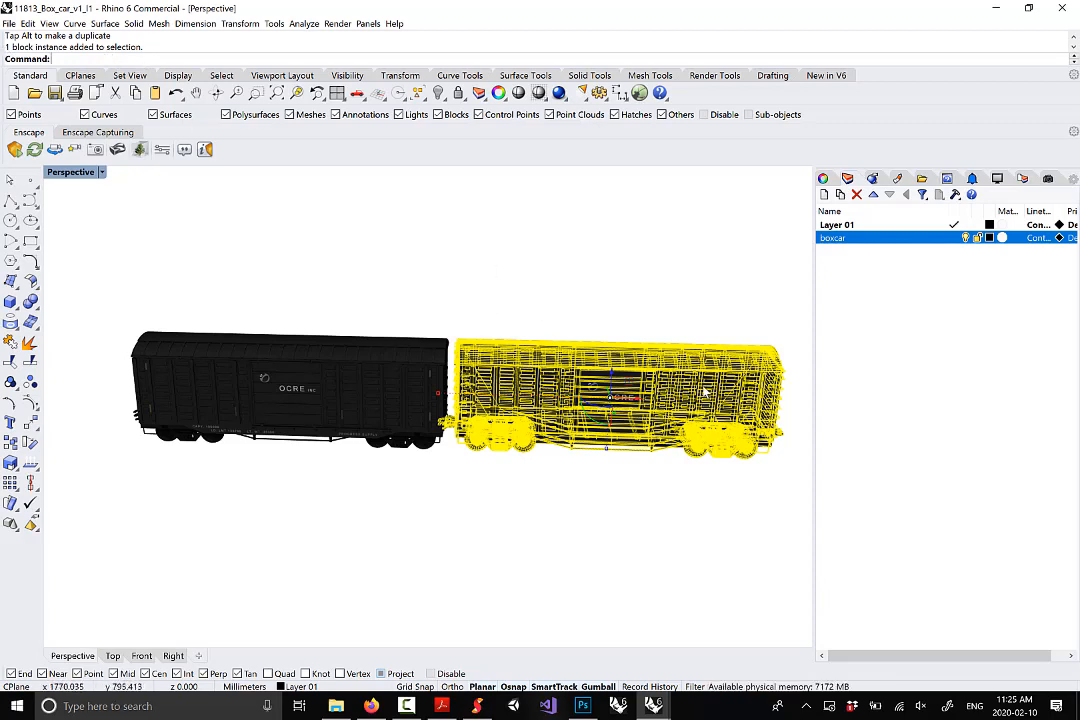
pyautogui.doubleClick(641, 392)
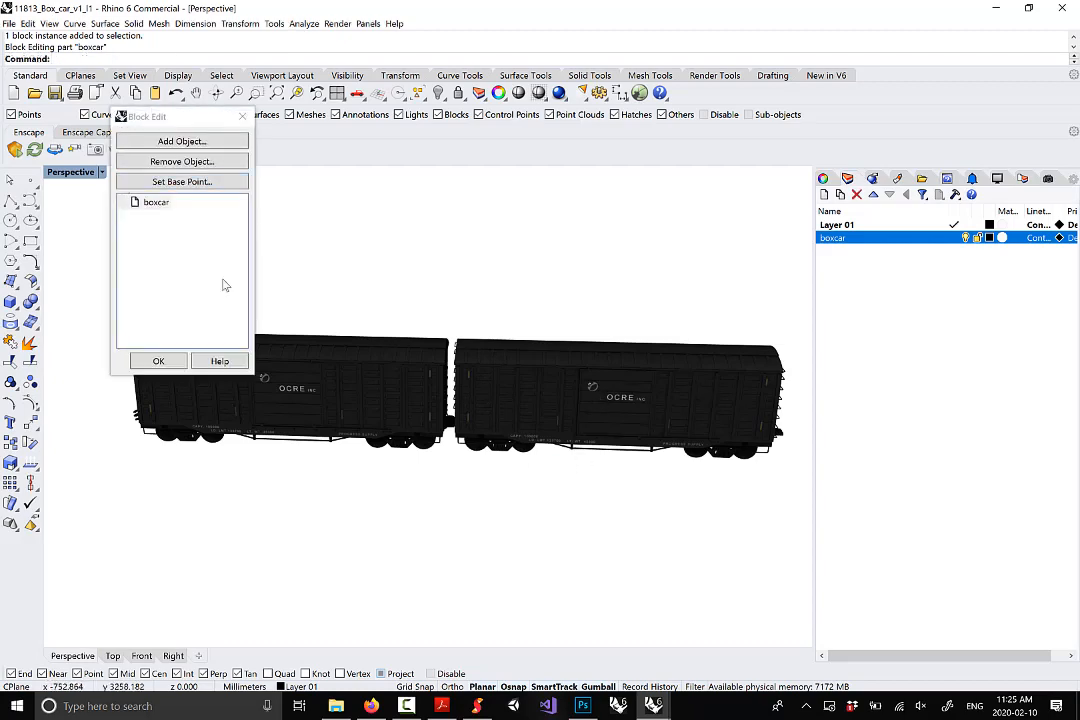
pyautogui.scroll(5, 675, 410)
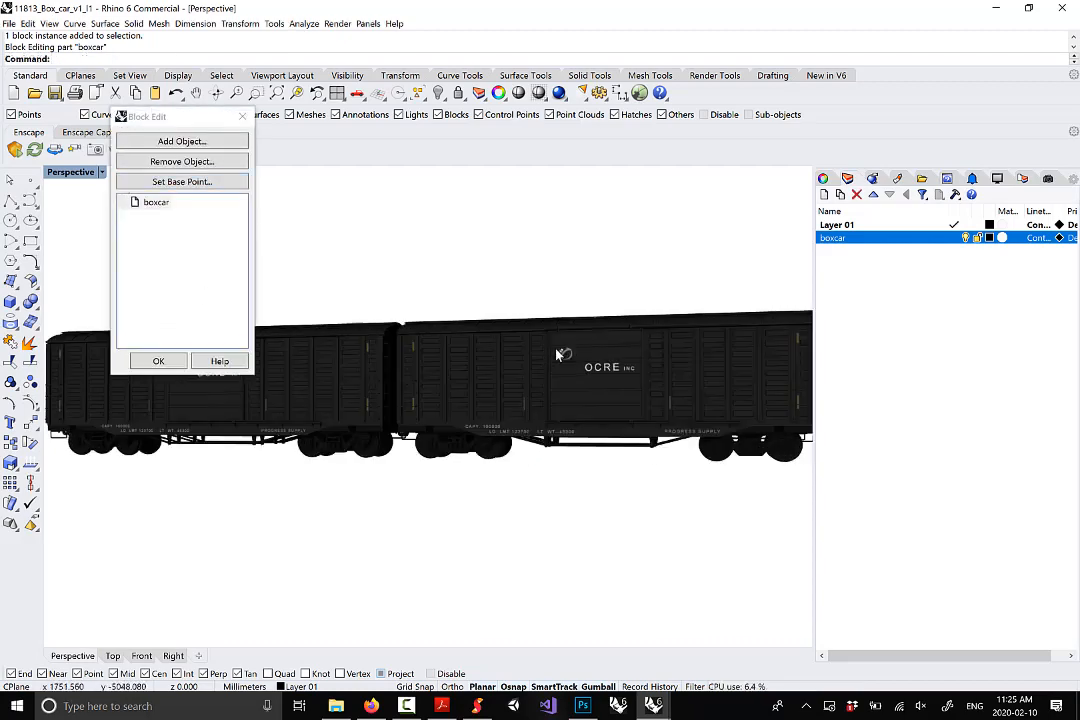
pyautogui.scroll(-5, 495, 335)
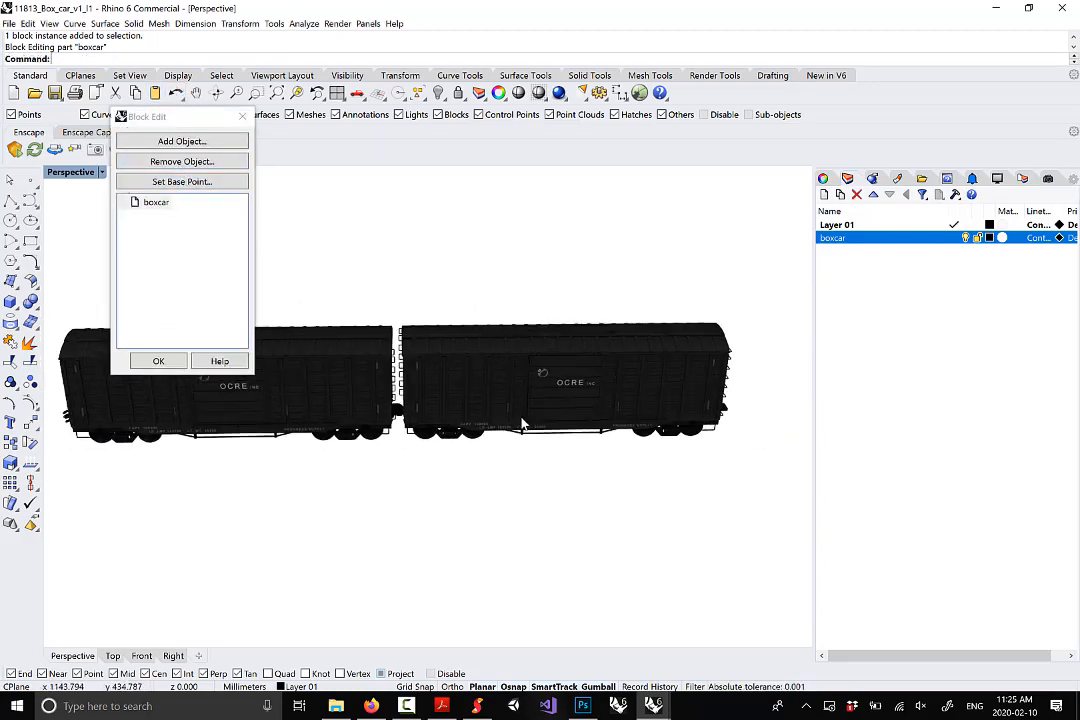
pyautogui.scroll(6, 590, 430)
pyautogui.moveTo(597, 436); pyautogui.dragTo(545, 427, button='right')
pyautogui.scroll(3, 380, 470)
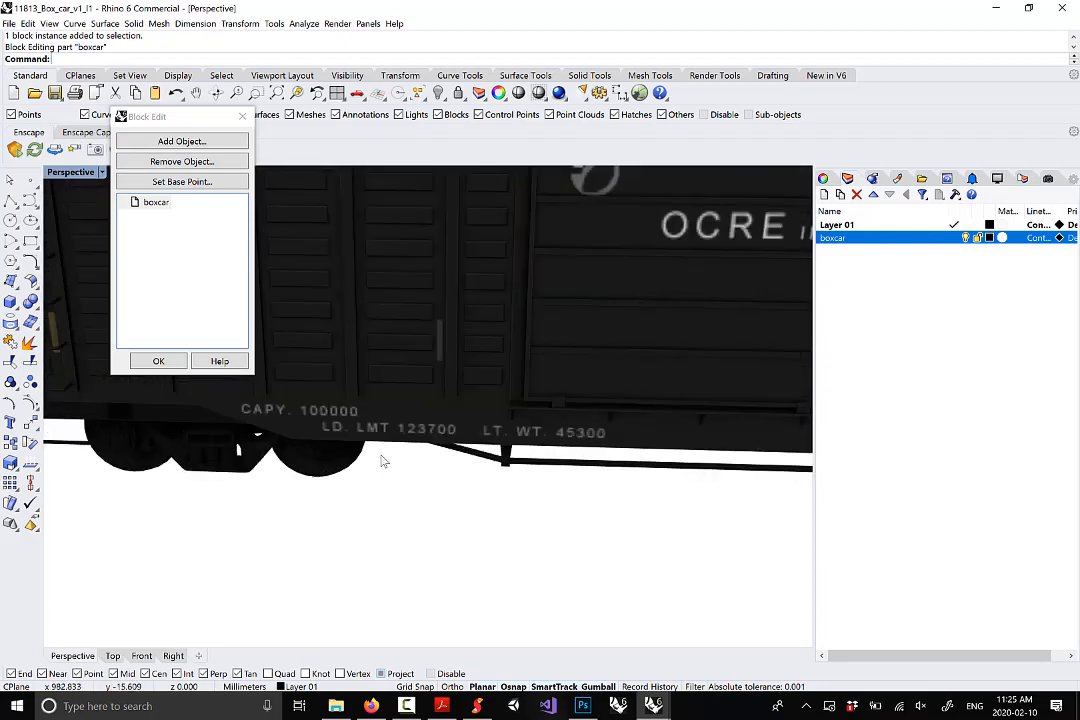
# Assign the Default material to the undercarriage platform mesh inside the boxcar block
pyautogui.click(561, 467)
pyautogui.scroll(-4, 639, 490)
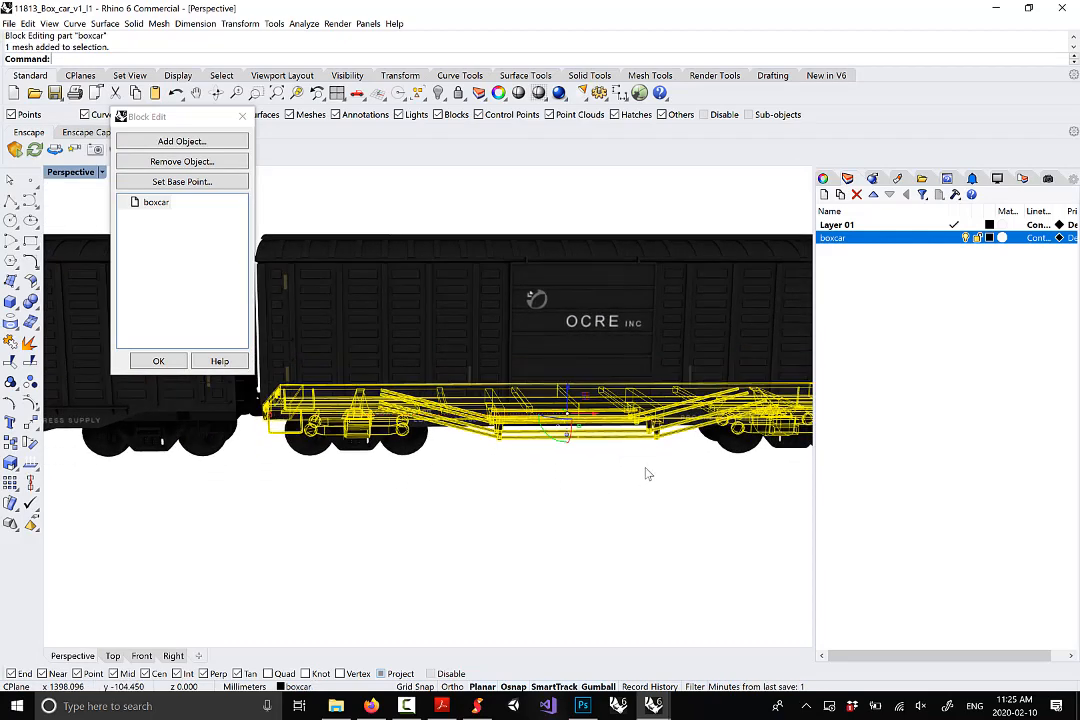
pyautogui.moveTo(640, 455); pyautogui.dragTo(634, 473, button='right')
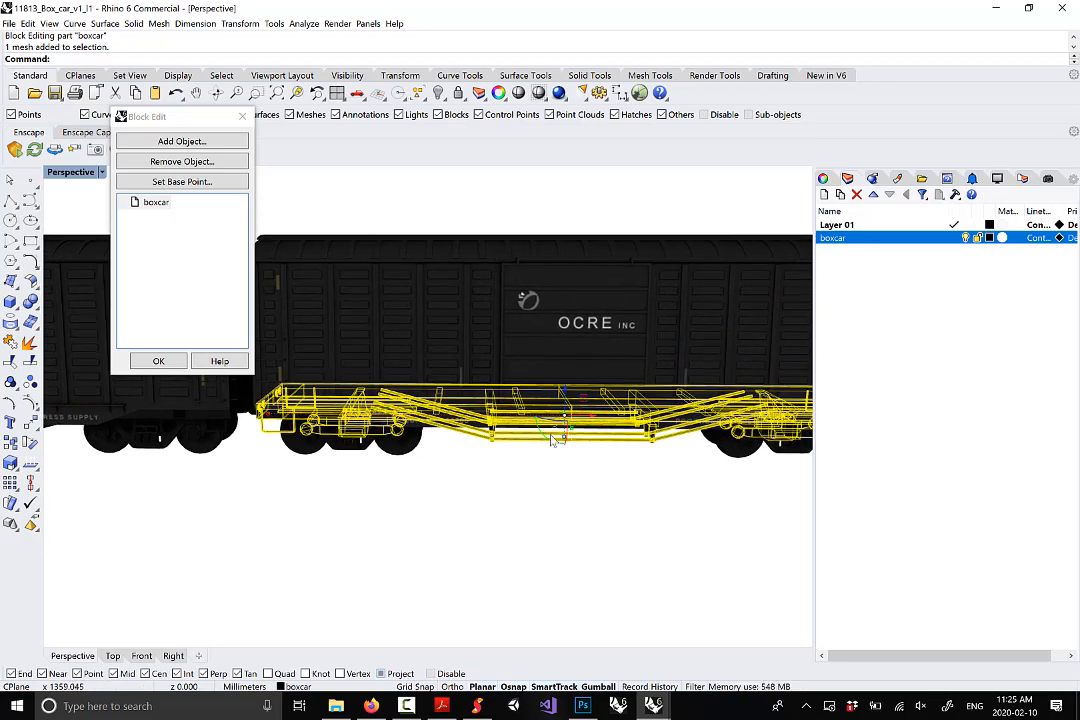
pyautogui.moveTo(551, 452); pyautogui.dragTo(505, 484, button='right')
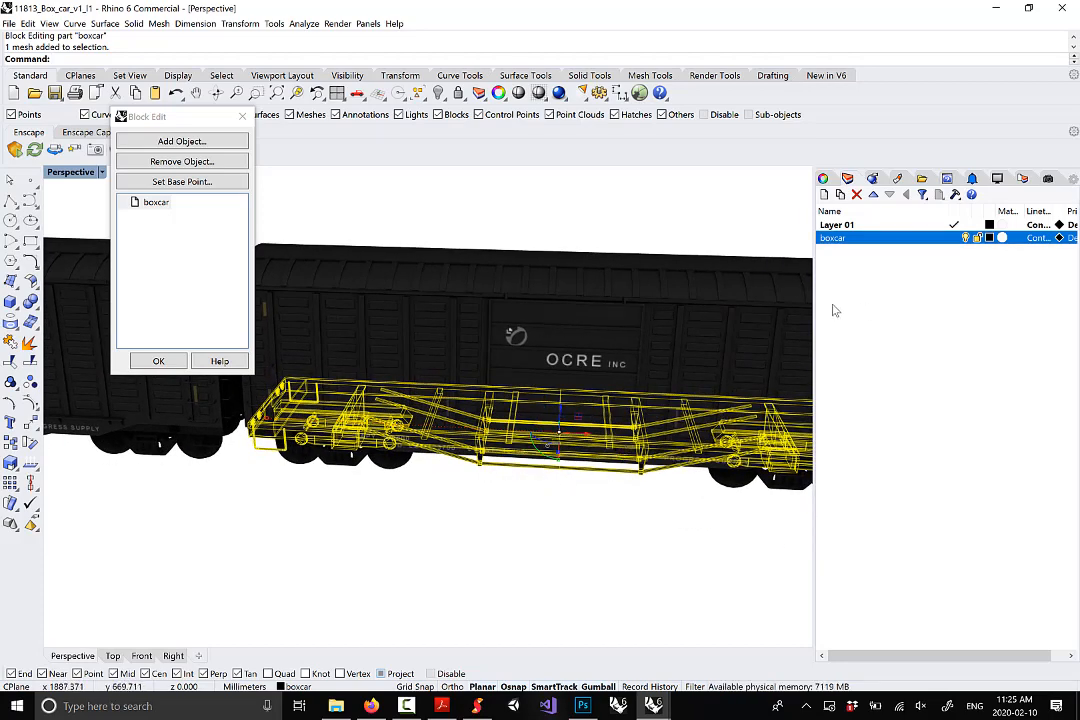
pyautogui.click(824, 178)
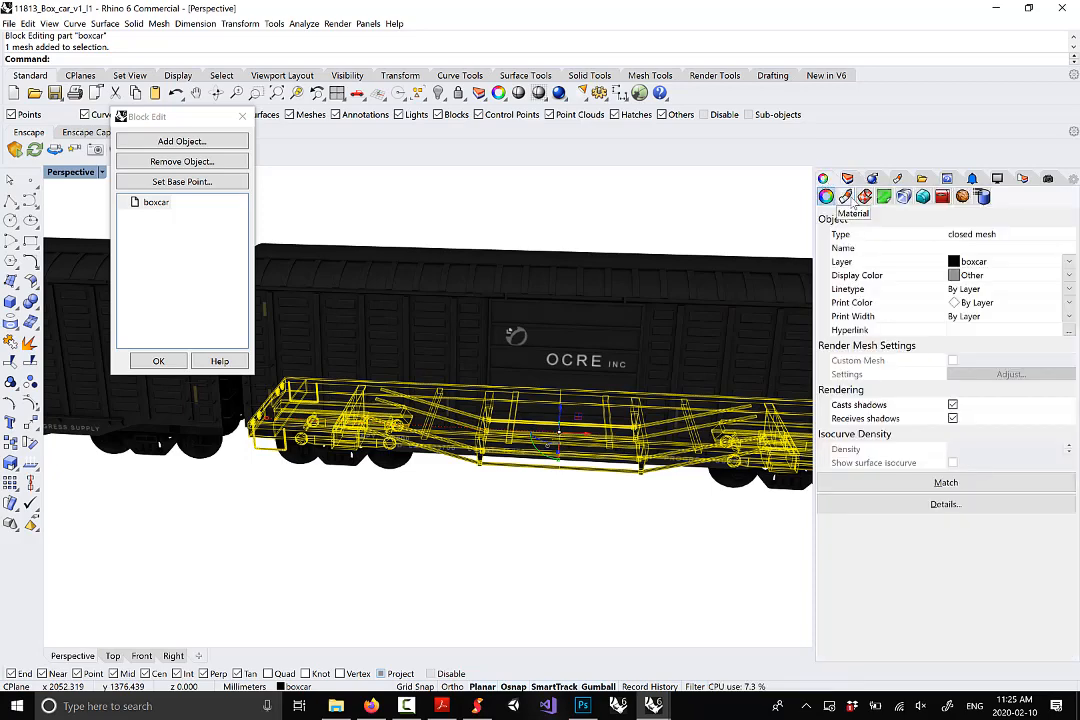
pyautogui.click(845, 196)
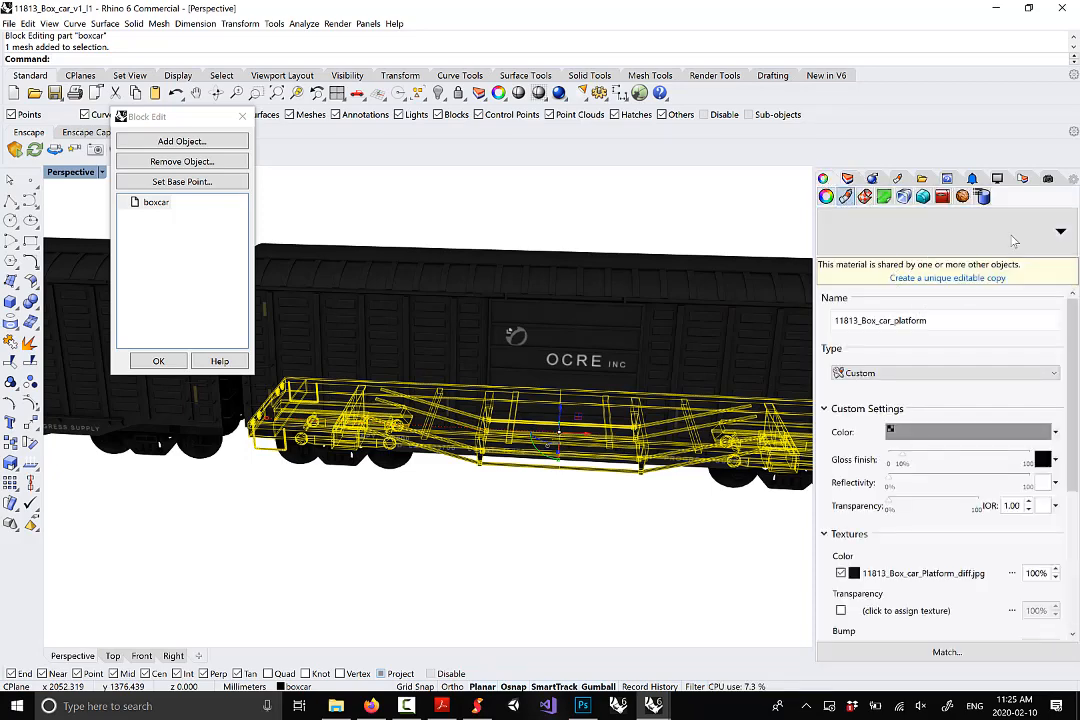
pyautogui.click(910, 231)
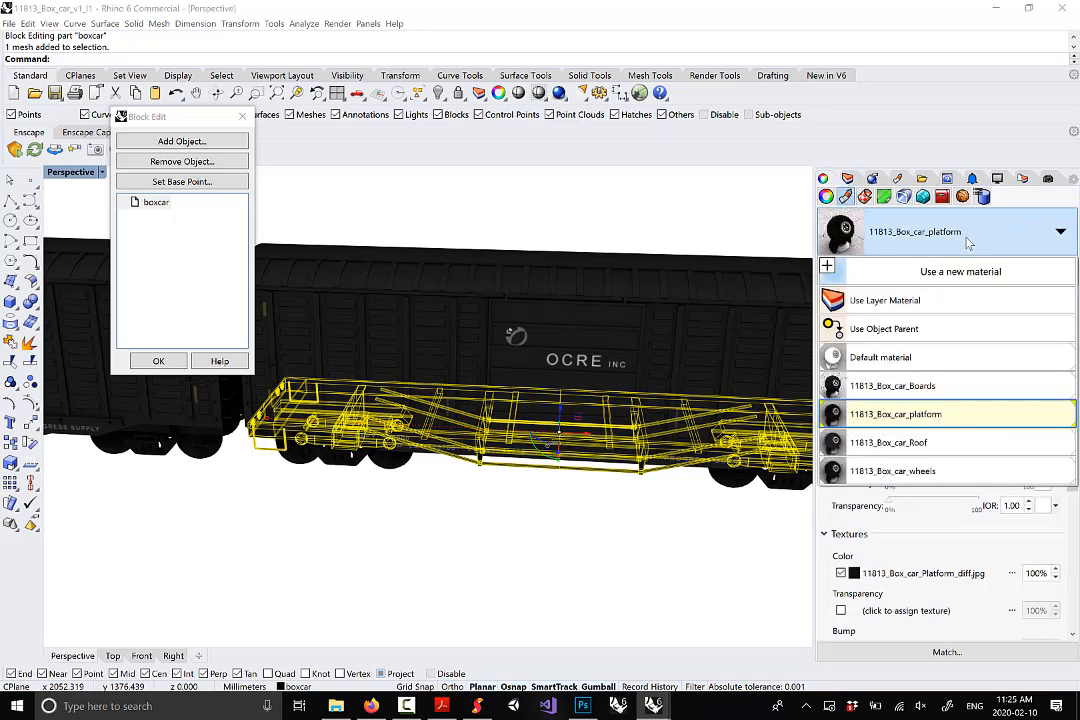
pyautogui.click(880, 357)
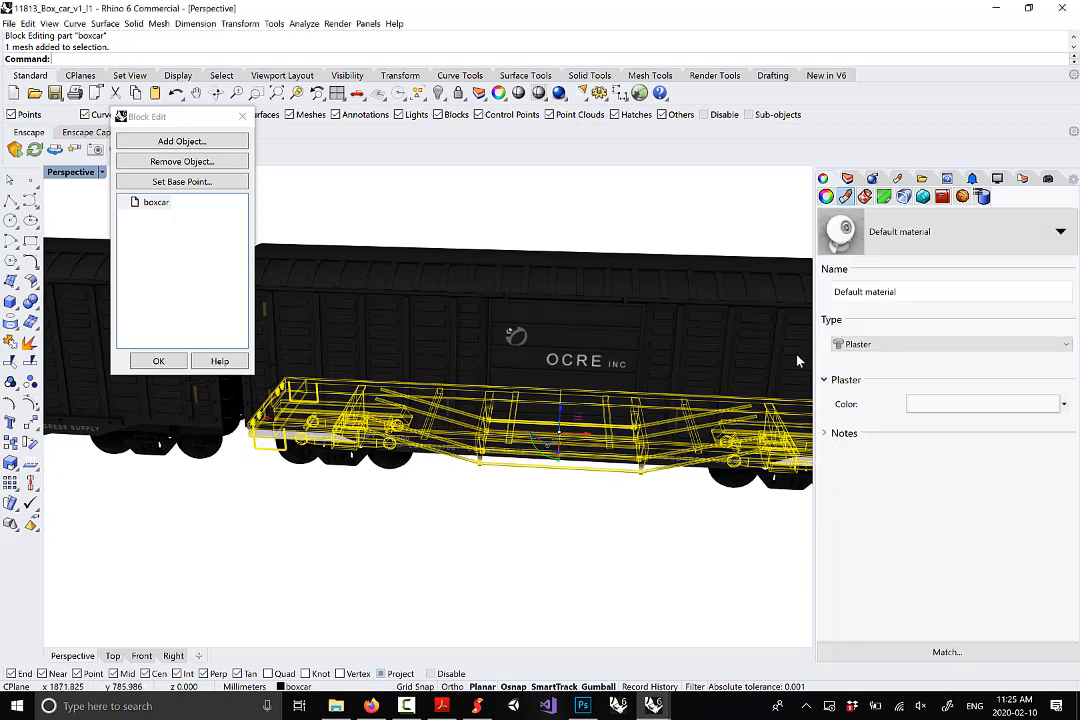
pyautogui.moveTo(571, 525); pyautogui.dragTo(692, 438, button='right')
pyautogui.click(585, 508)
pyautogui.scroll(4, 605, 452)
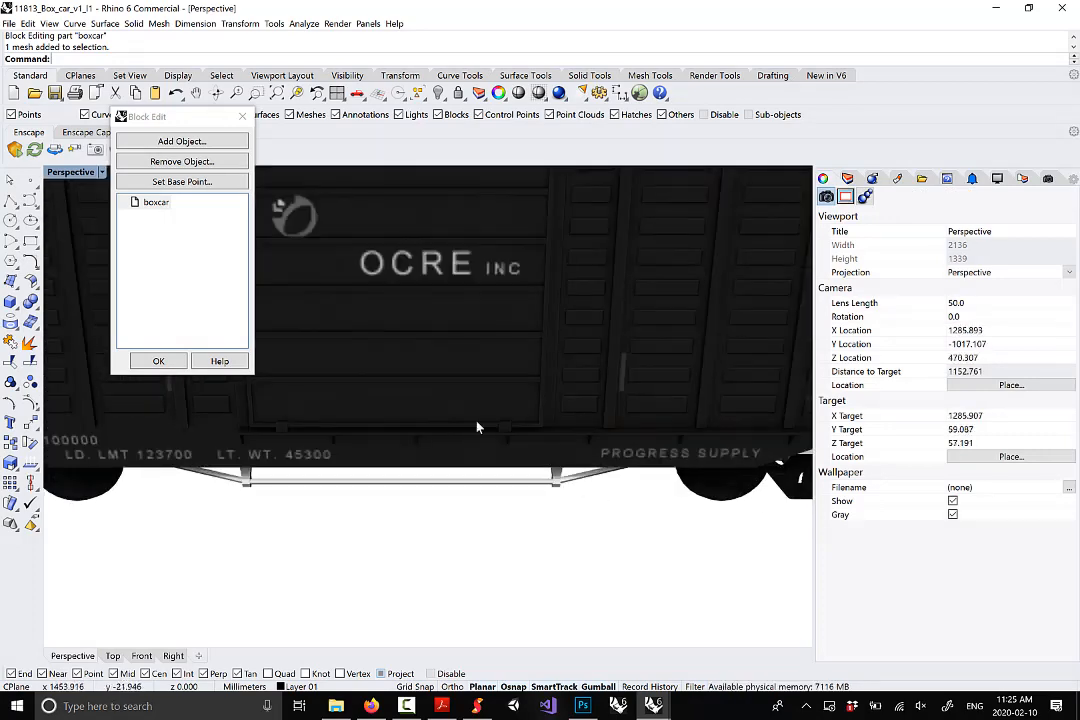
# Finish editing the block and compare the undercarriages of both boxcar instances
pyautogui.click(159, 361)
pyautogui.scroll(-5, 485, 372)
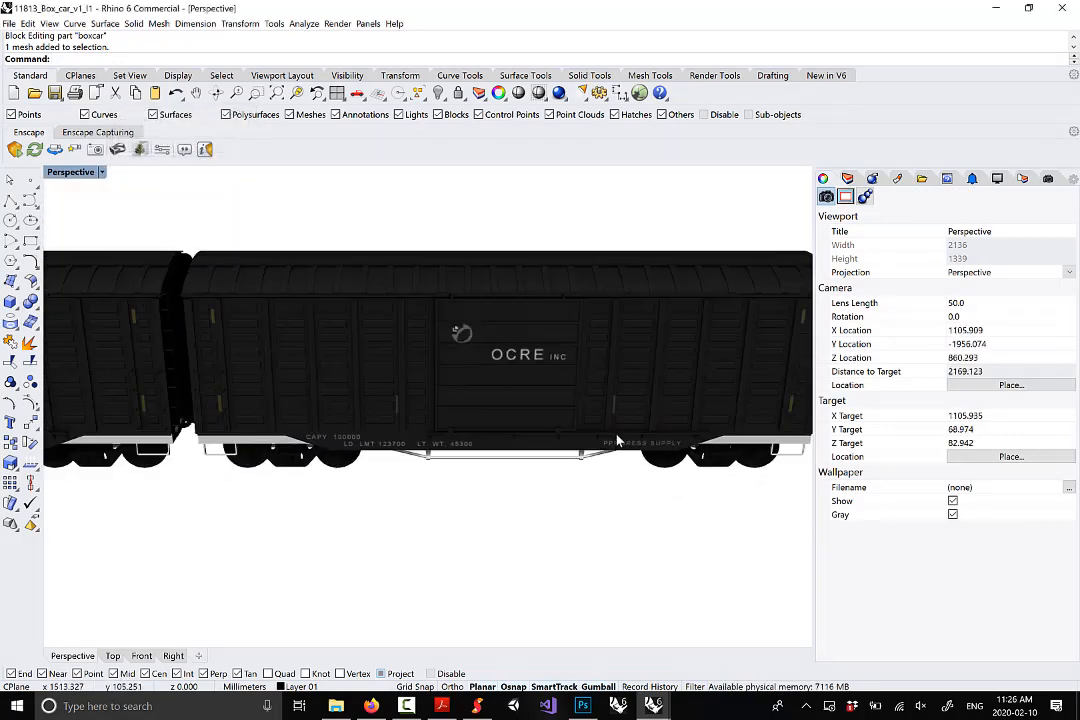
pyautogui.scroll(5, 210, 435)
pyautogui.scroll(-3, 330, 440)
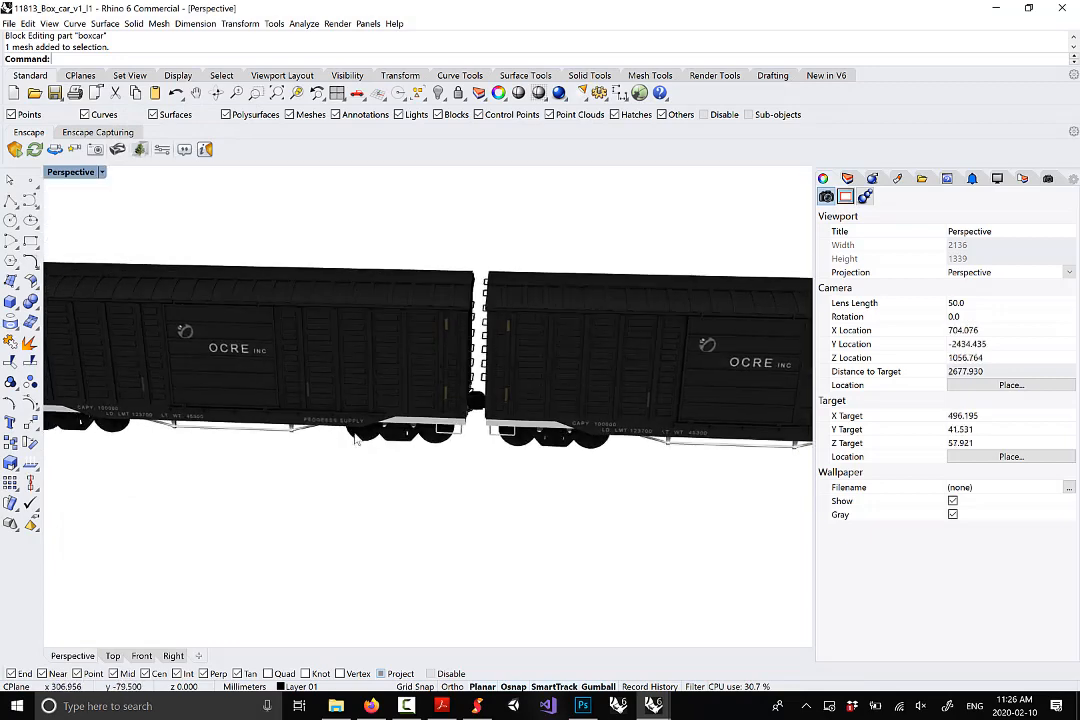
pyautogui.scroll(-2, 593, 352)
pyautogui.scroll(4, 593, 352)
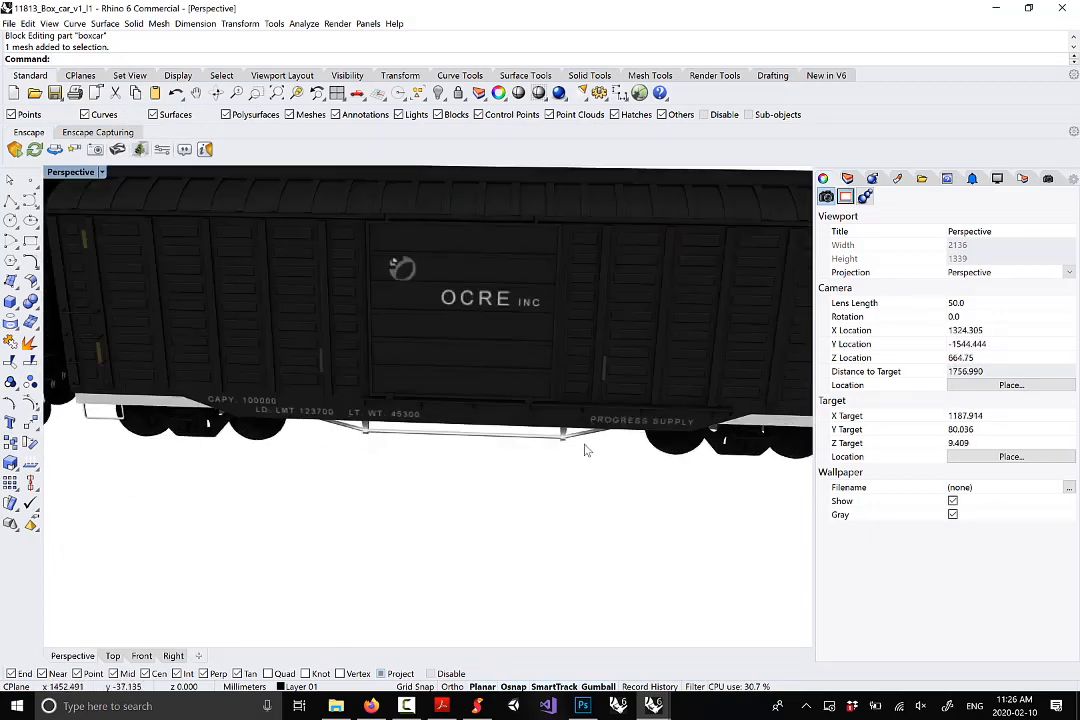
# Reopen the boxcar block for editing and model a small box below the car, between the truss rod and the wheels
pyautogui.click(593, 353)
pyautogui.doubleClick(593, 353)
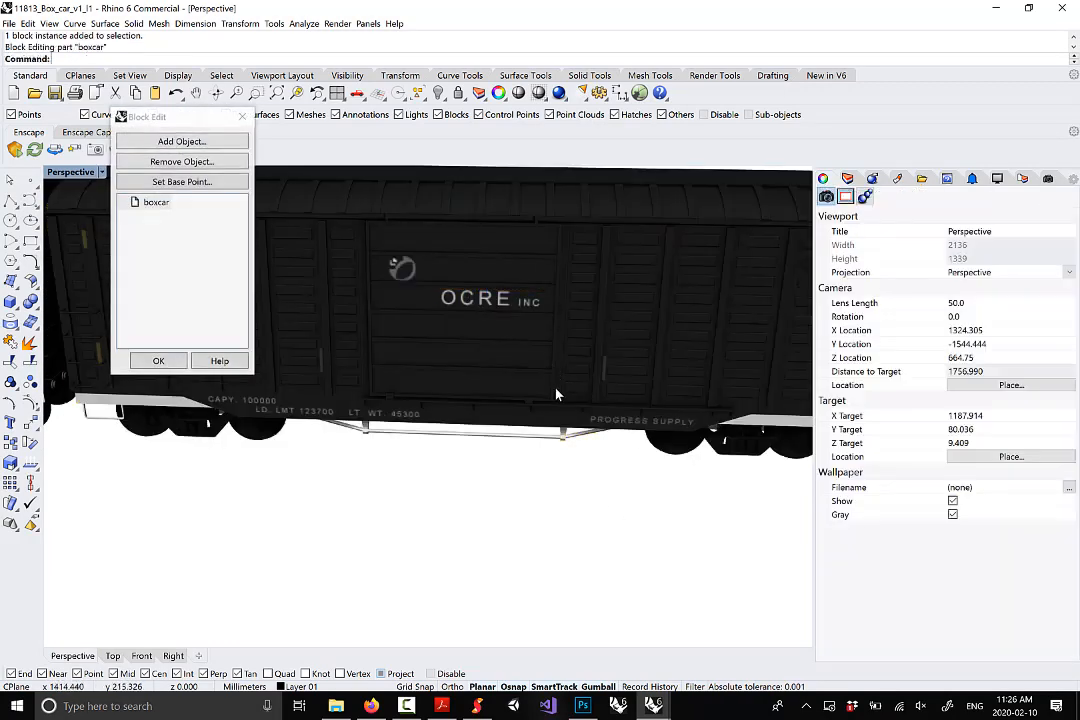
pyautogui.click(10, 301)
pyautogui.scroll(4, 508, 440)
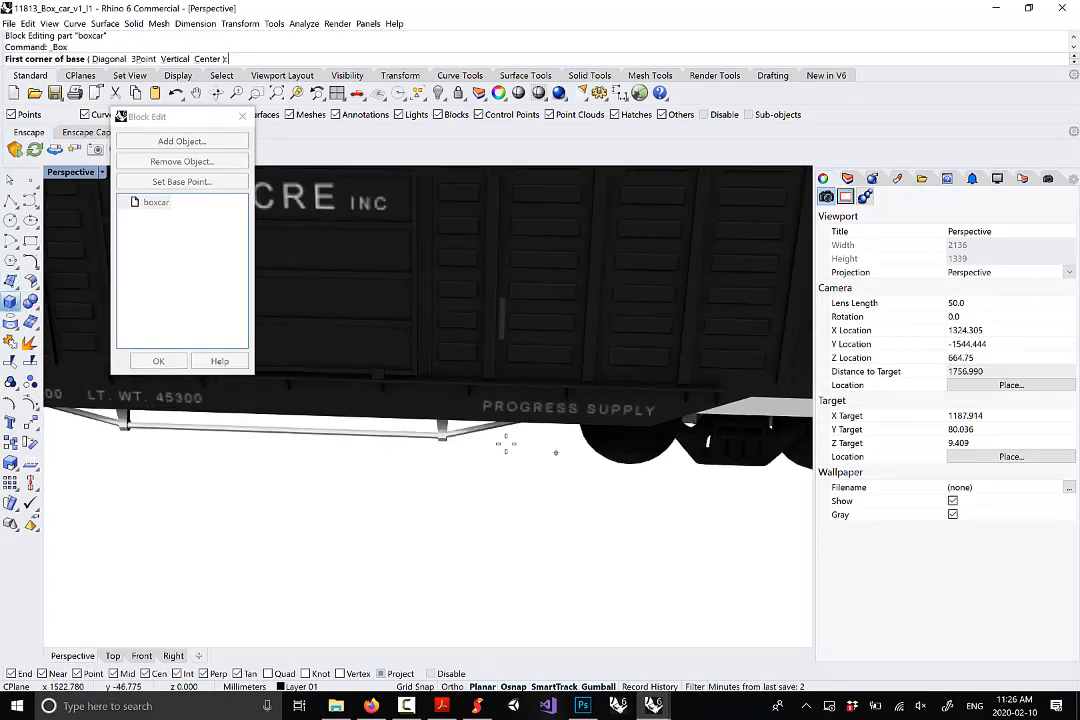
pyautogui.click(508, 440)
pyautogui.click(590, 419)
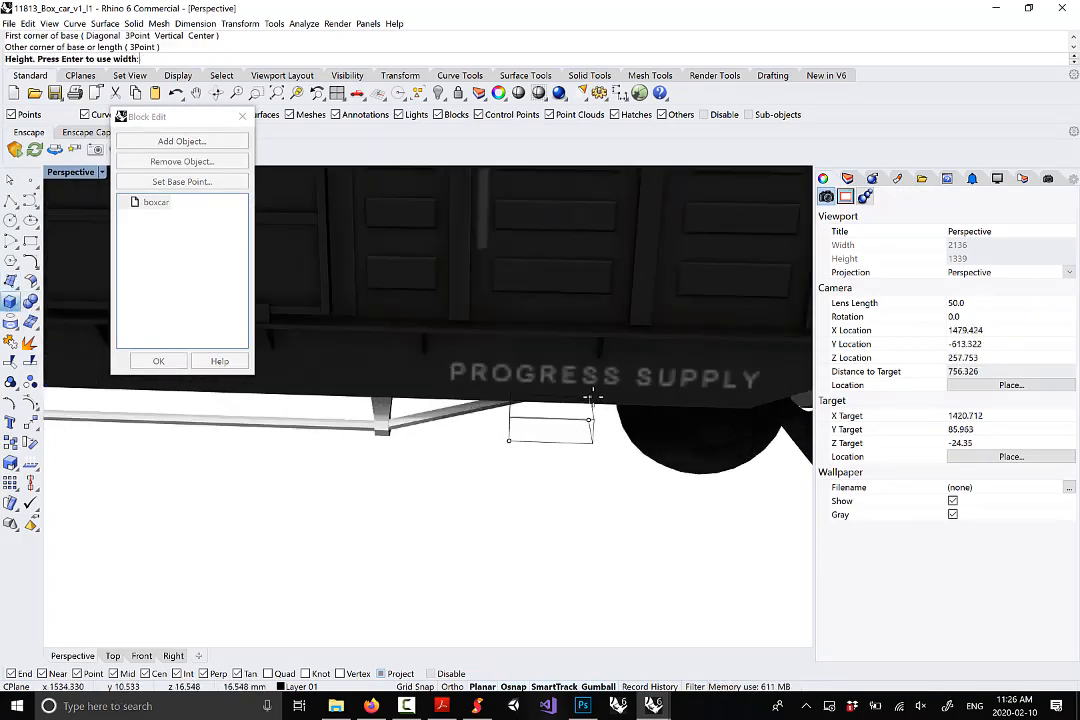
pyautogui.click(582, 495)
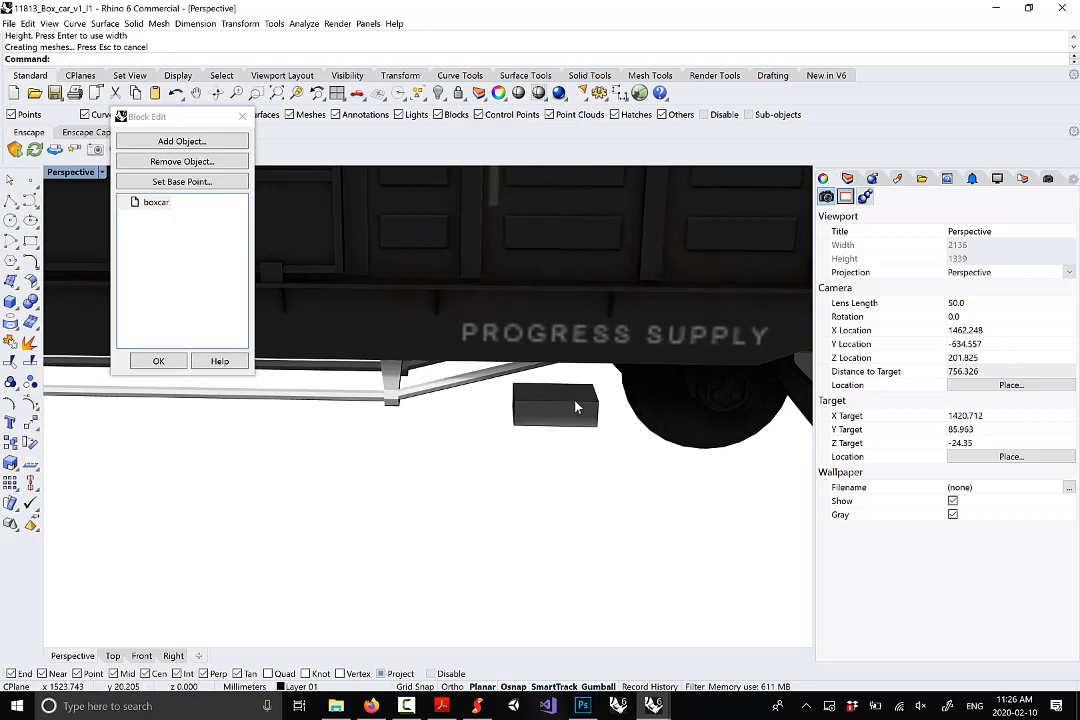
# Add the small box beneath the car to the boxcar block, finish the block edit and check the other instance
pyautogui.click(575, 407)
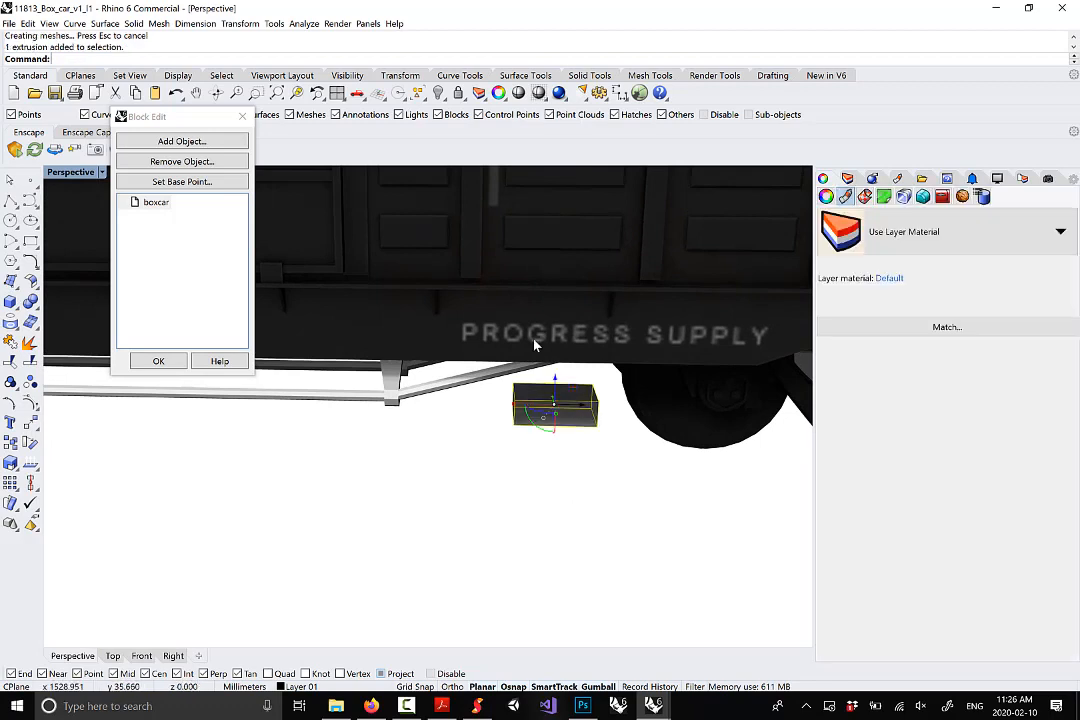
pyautogui.click(190, 142)
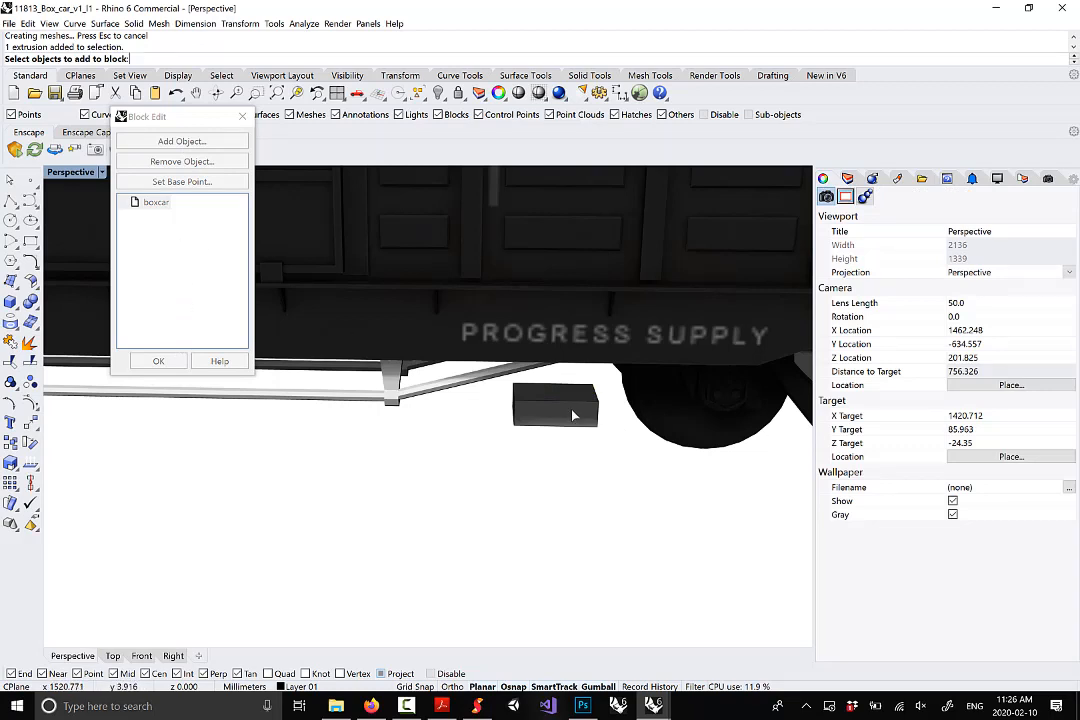
pyautogui.moveTo(553, 381); pyautogui.dragTo(590, 458)
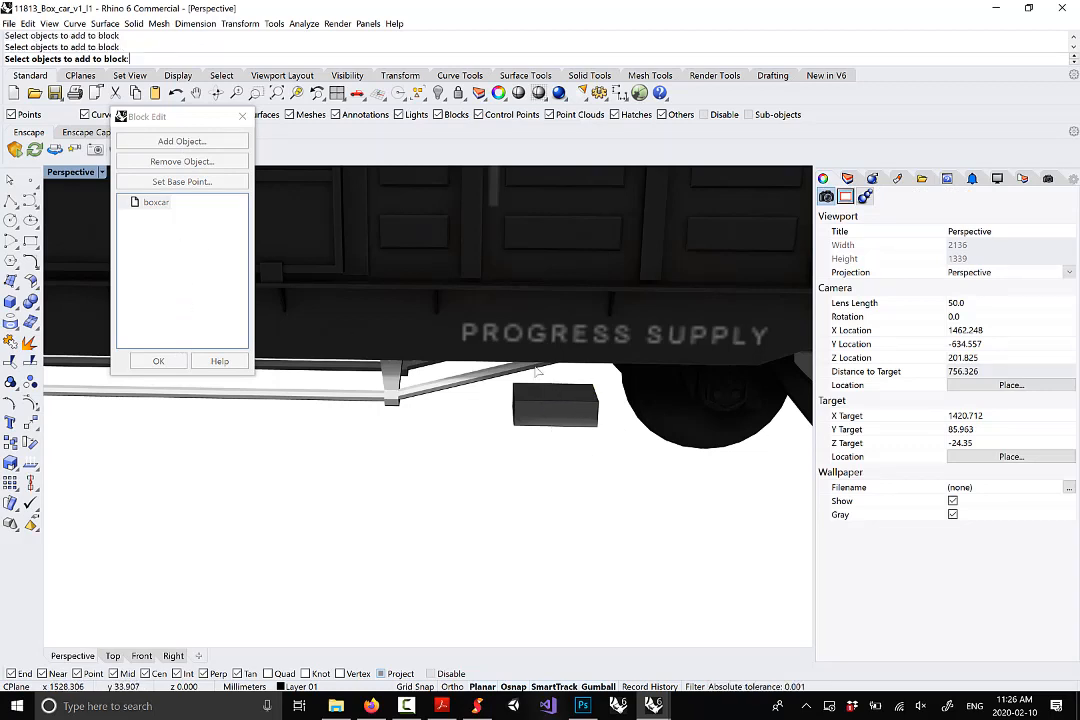
pyautogui.click(167, 361)
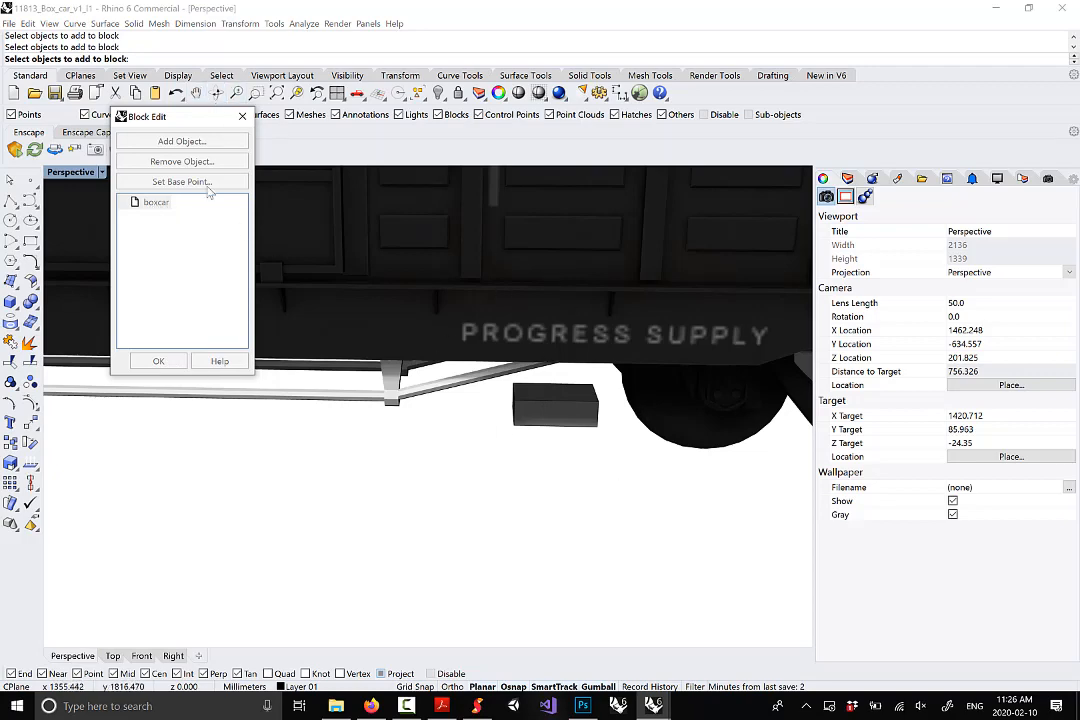
pyautogui.moveTo(491, 320); pyautogui.dragTo(518, 409, button='right')
pyautogui.moveTo(352, 432); pyautogui.dragTo(494, 453, button='right')
pyautogui.click(566, 410)
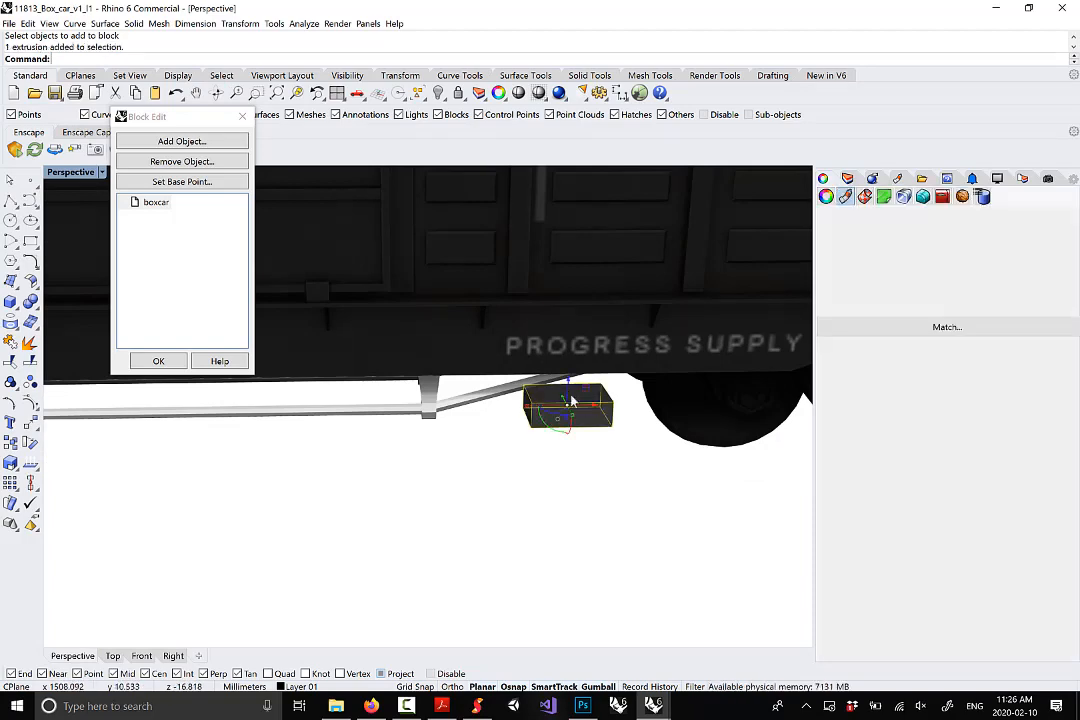
pyautogui.click(156, 360)
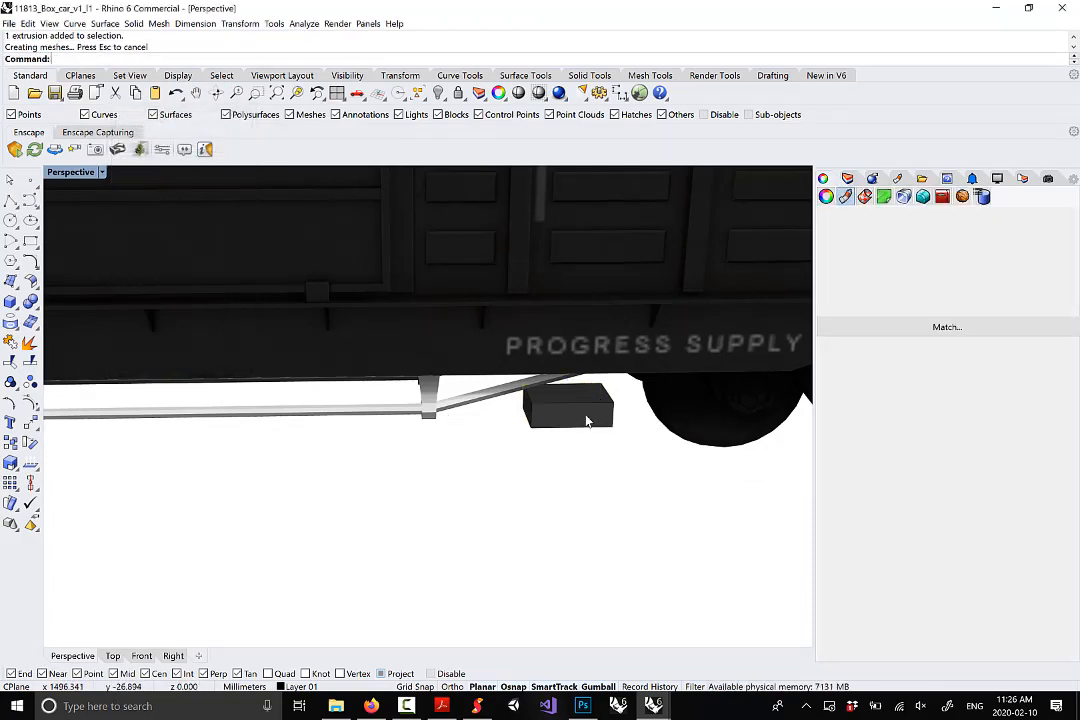
pyautogui.scroll(-5, 200, 446)
pyautogui.scroll(4, 200, 446)
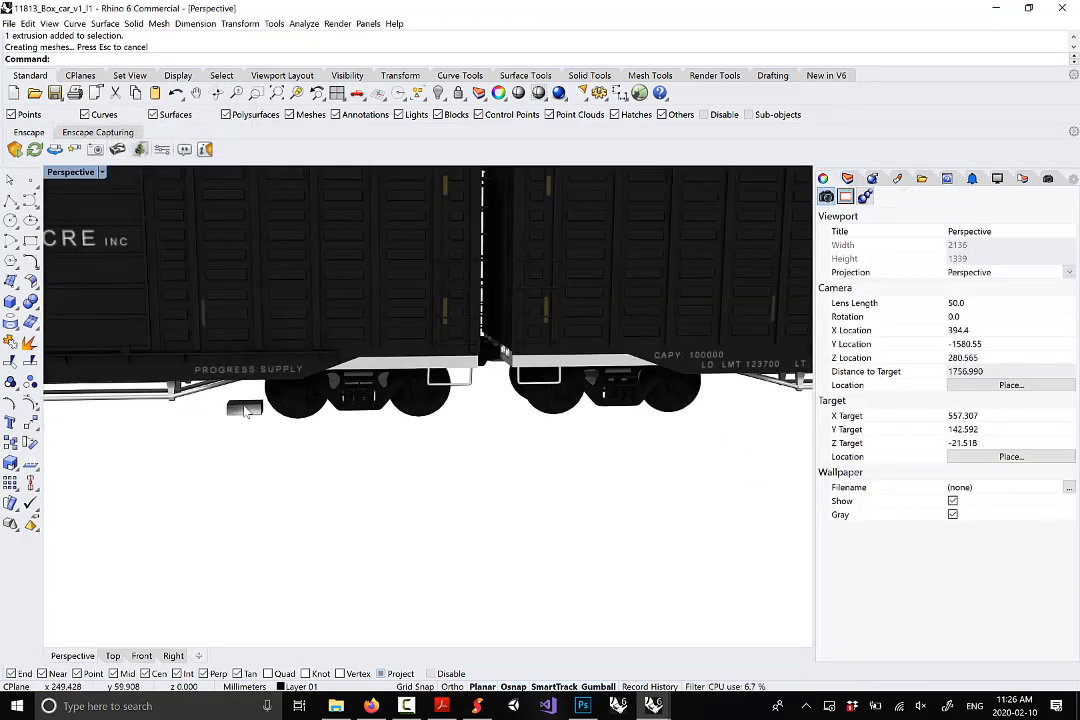
# Examine both coupled boxcar instances from a wider view and check how each one selects
pyautogui.scroll(-8, 245, 415)
pyautogui.scroll(5, 250, 420)
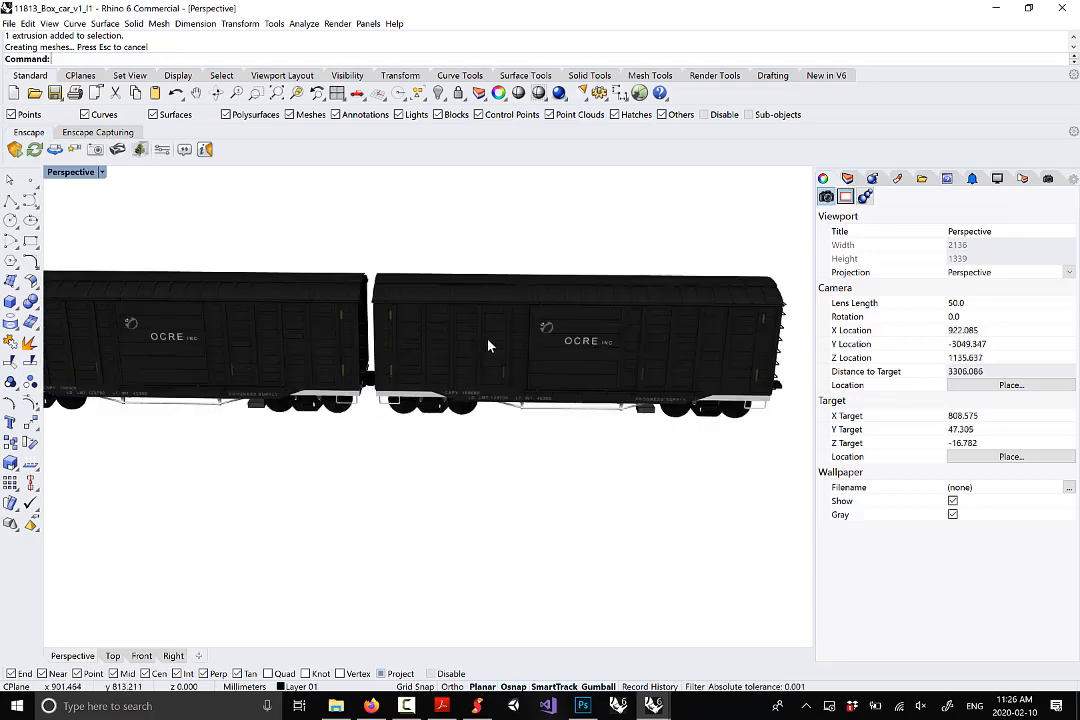
pyautogui.moveTo(511, 352); pyautogui.dragTo(672, 368, button='right')
pyautogui.scroll(-4, 595, 374)
pyautogui.moveTo(595, 374); pyautogui.dragTo(641, 380, button='right')
pyautogui.scroll(2, 648, 380)
pyautogui.scroll(2, 690, 385)
pyautogui.click(682, 396)
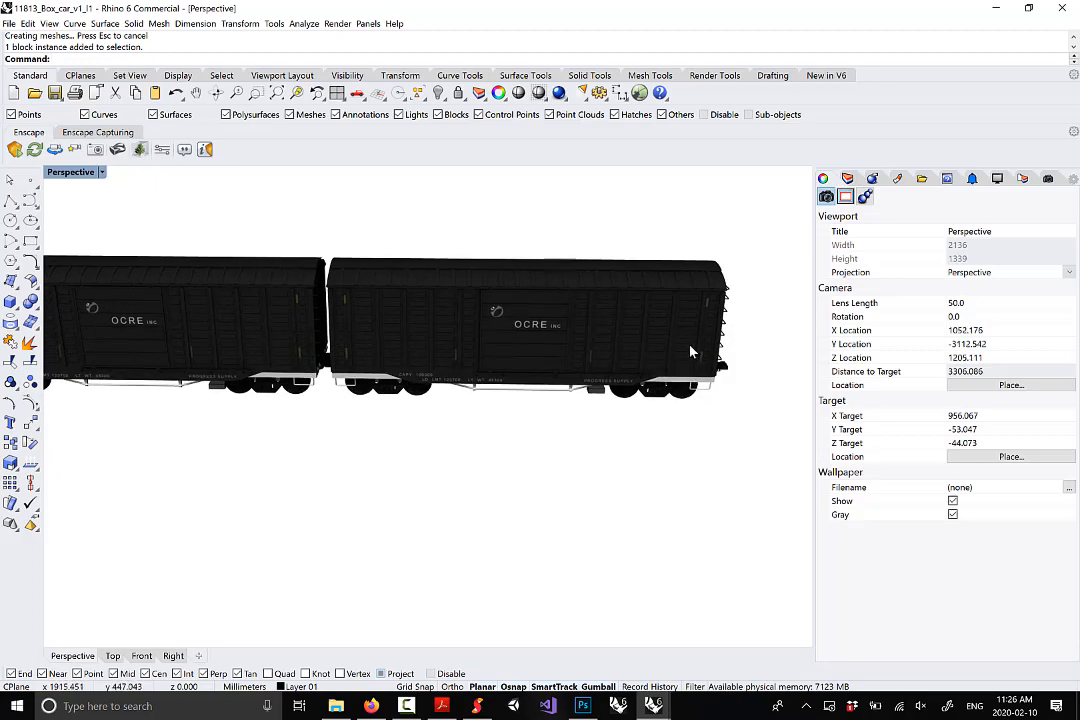
pyautogui.click(463, 366)
pyautogui.click(535, 208)
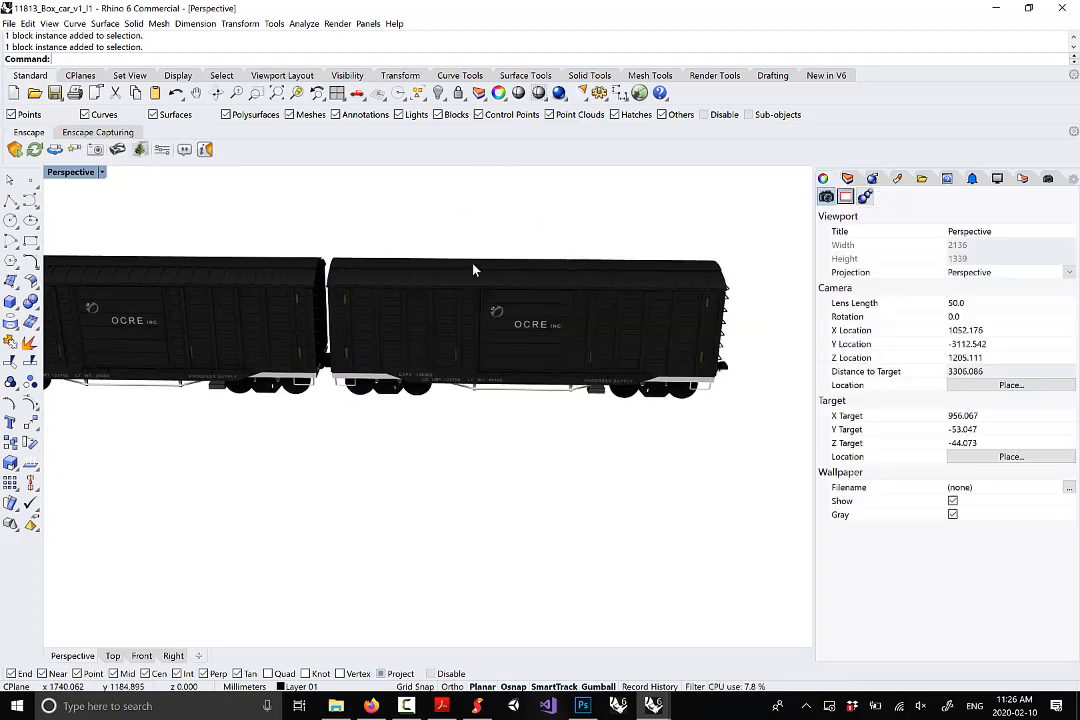
# Measure the length of the boxcar with the Distance command, from one end to the other
pyautogui.click(304, 23)
pyautogui.click(285, 125)
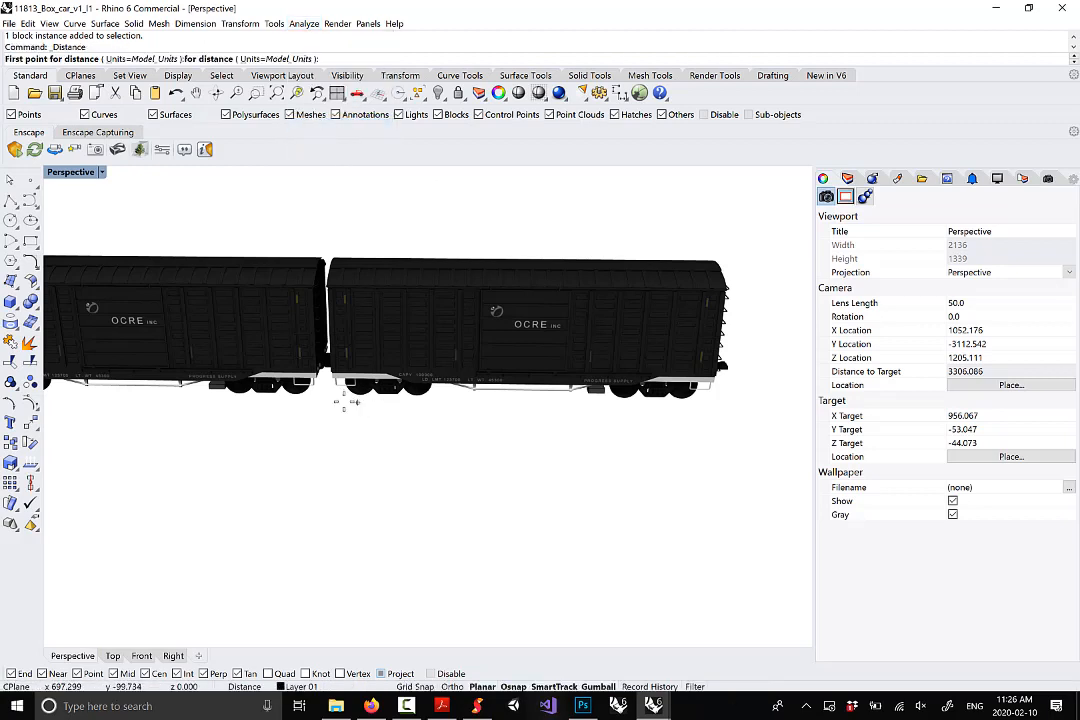
pyautogui.click(333, 402)
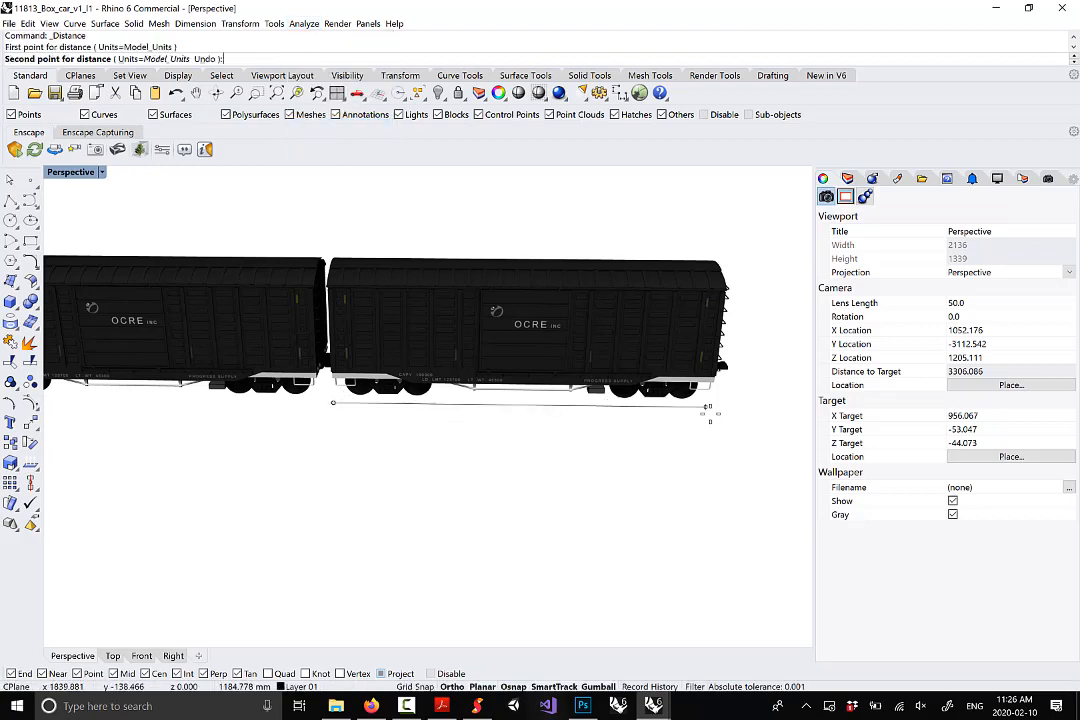
pyautogui.click(706, 408)
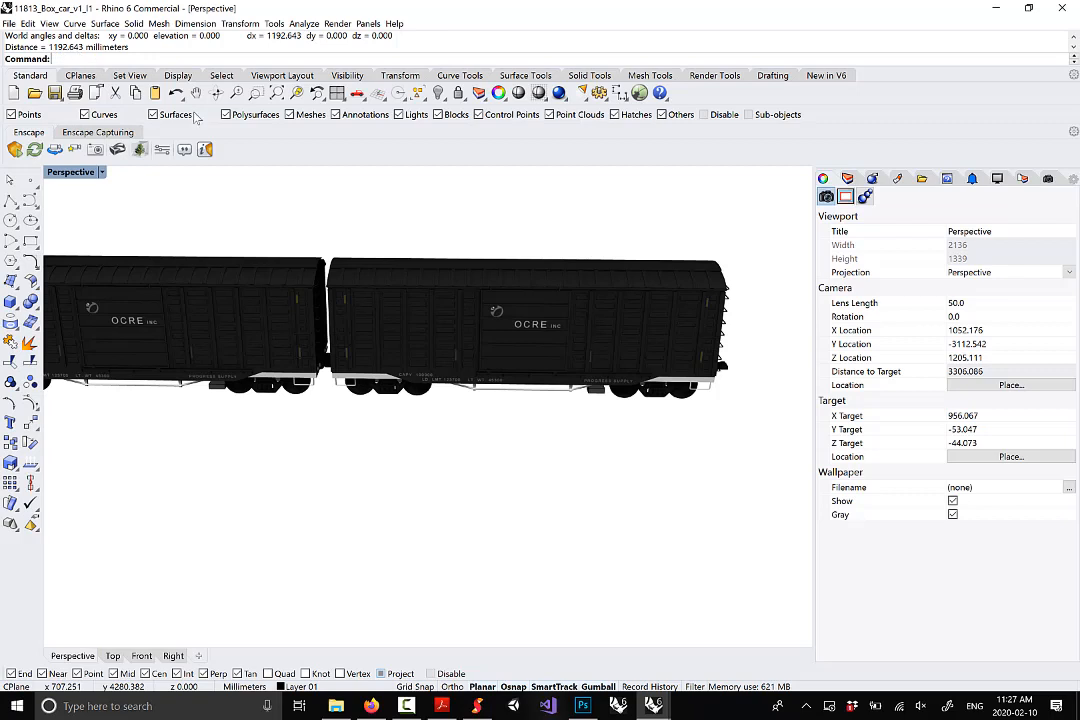
# Select the boxcar block instance that has its far end free and copy it to the clipboard
pyautogui.scroll(-5, 513, 358)
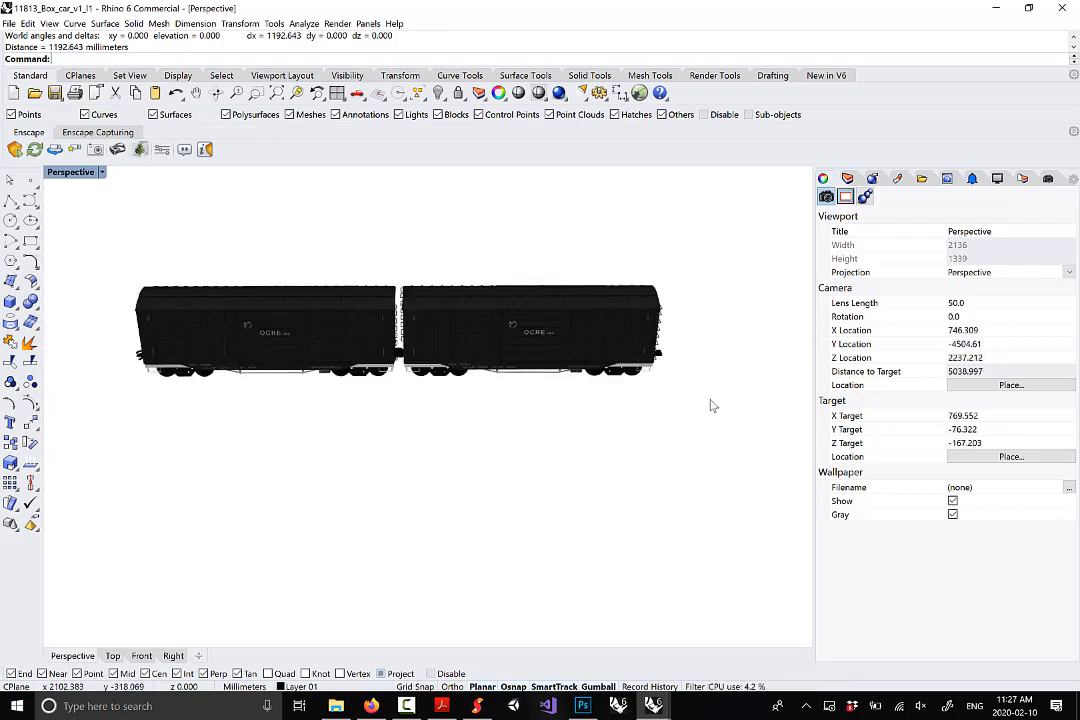
pyautogui.moveTo(710, 400); pyautogui.dragTo(485, 354)
pyautogui.scroll(2, 582, 335)
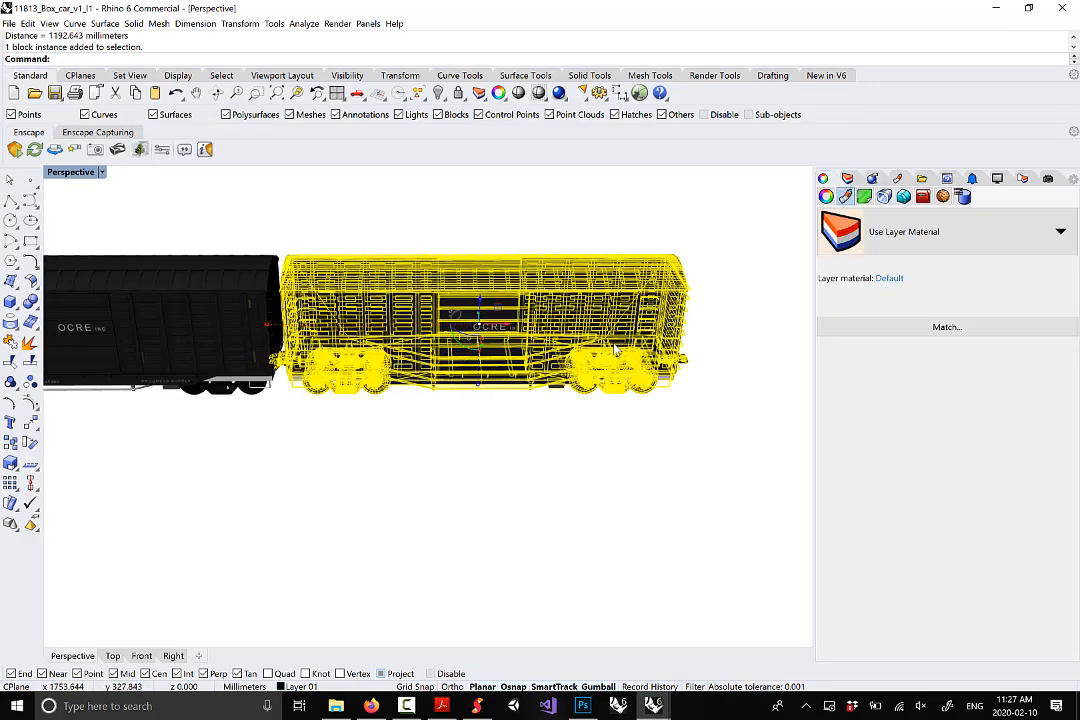
pyautogui.scroll(-2, 589, 339)
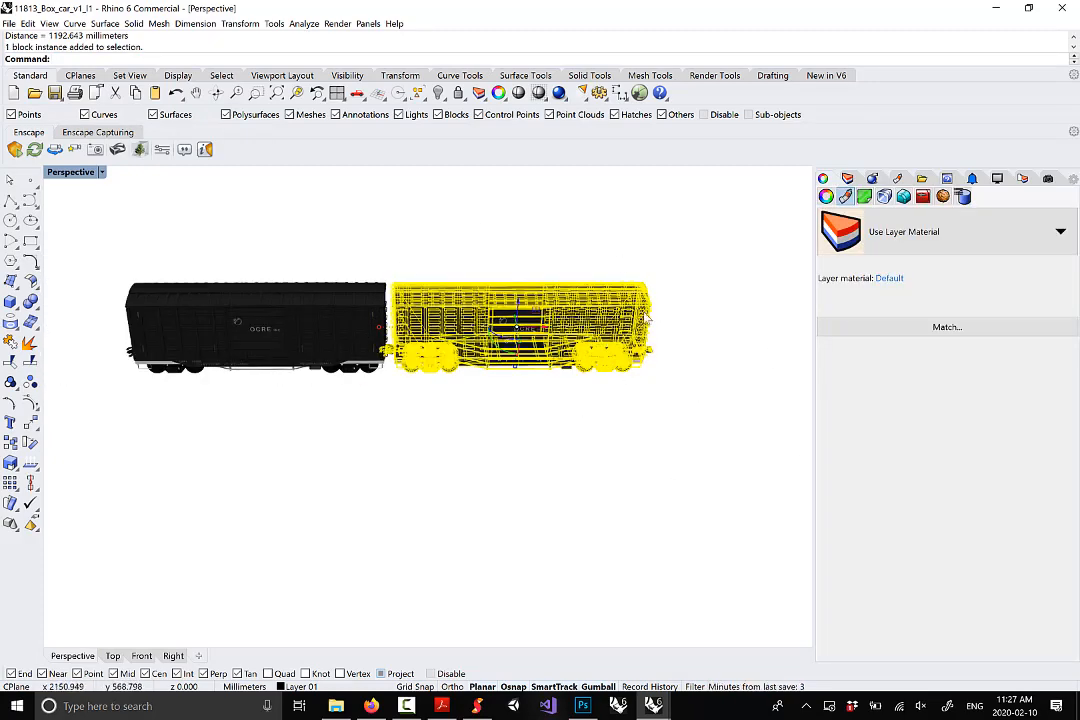
pyautogui.scroll(4, 575, 330)
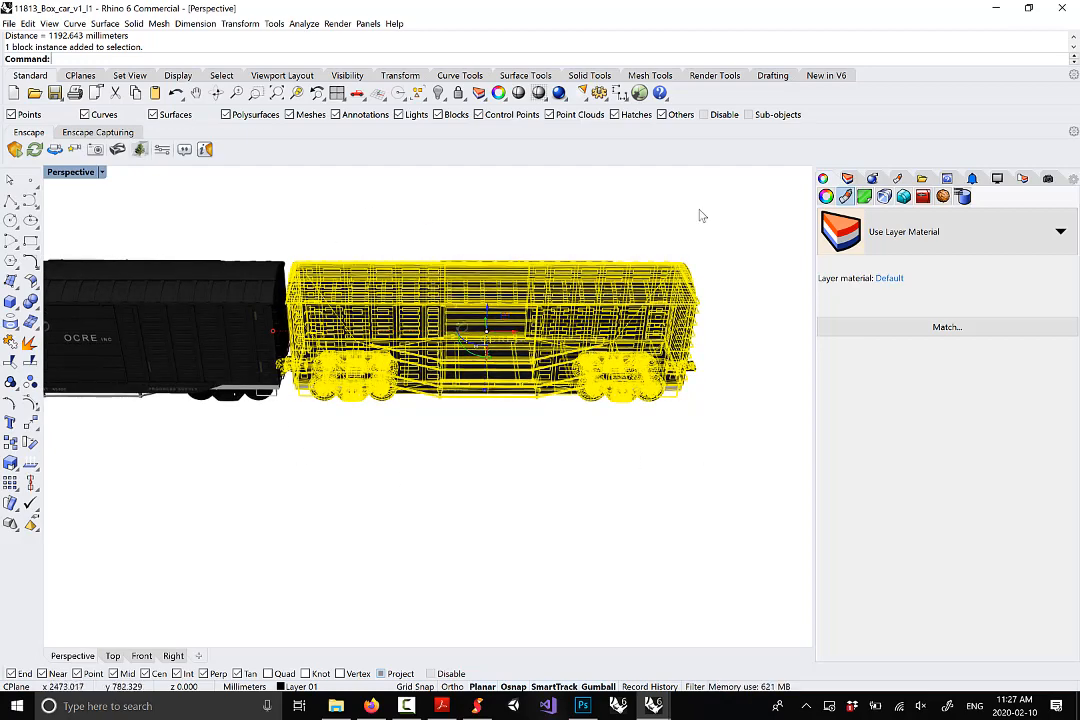
pyautogui.hotkey('ctrl', 'c')
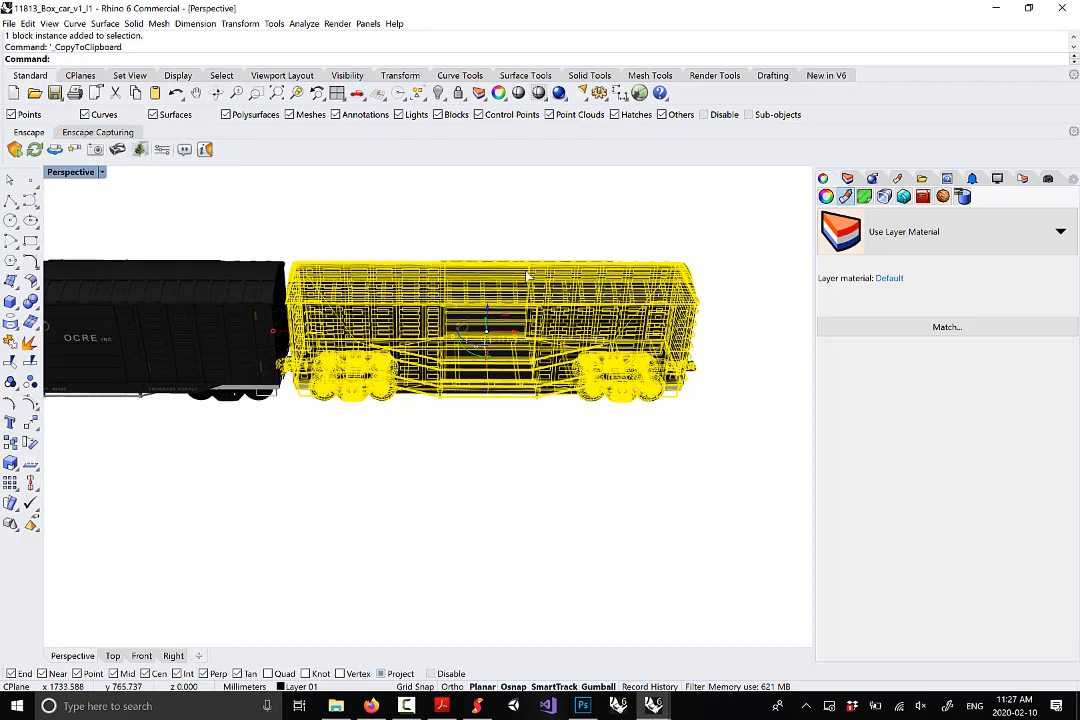
# Switch to the 20-02-10-Site model ortho file, show its layers, paste the boxcar block and locate it near the origin
pyautogui.click(653, 706)
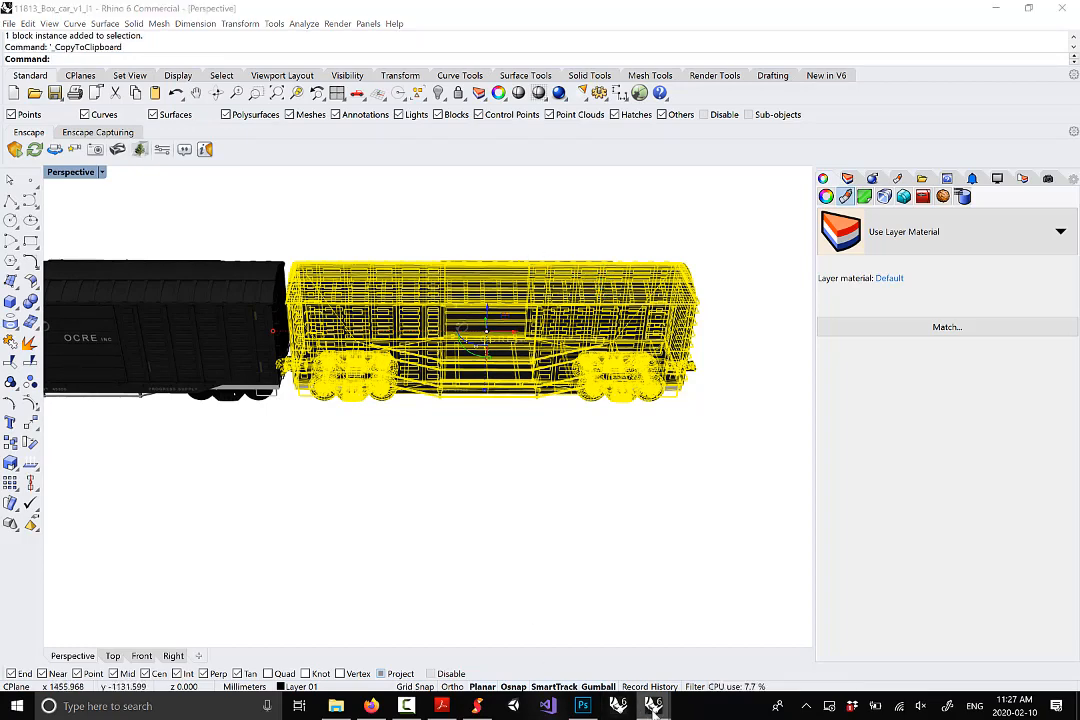
pyautogui.click(675, 660)
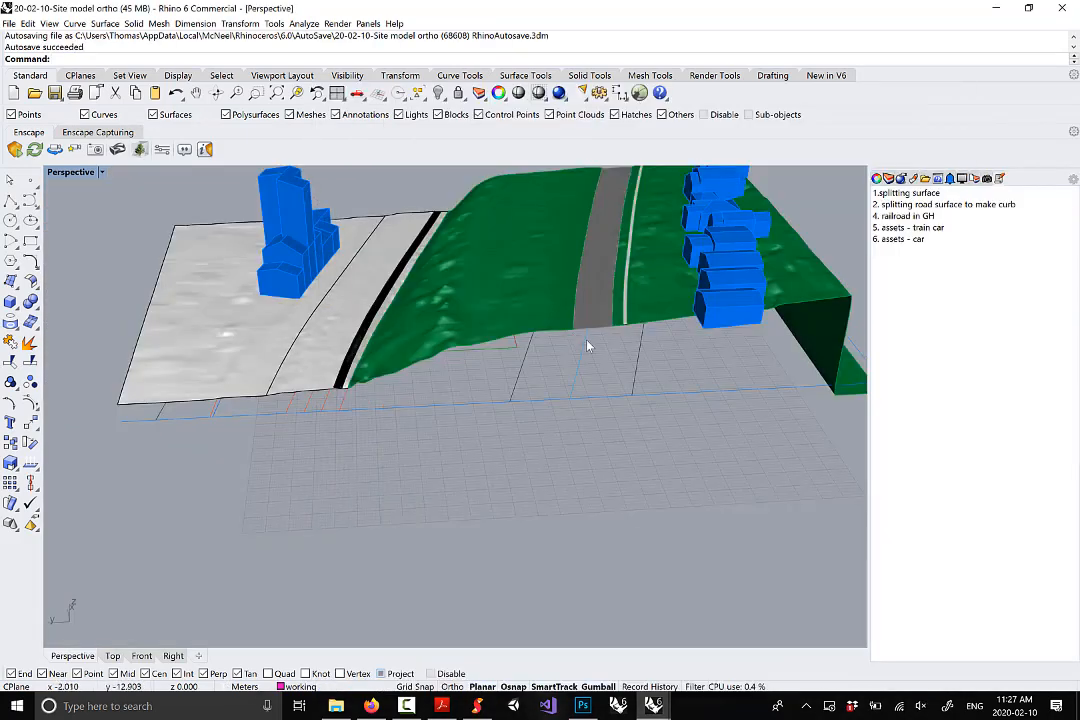
pyautogui.scroll(-10, 587, 346)
pyautogui.click(900, 180)
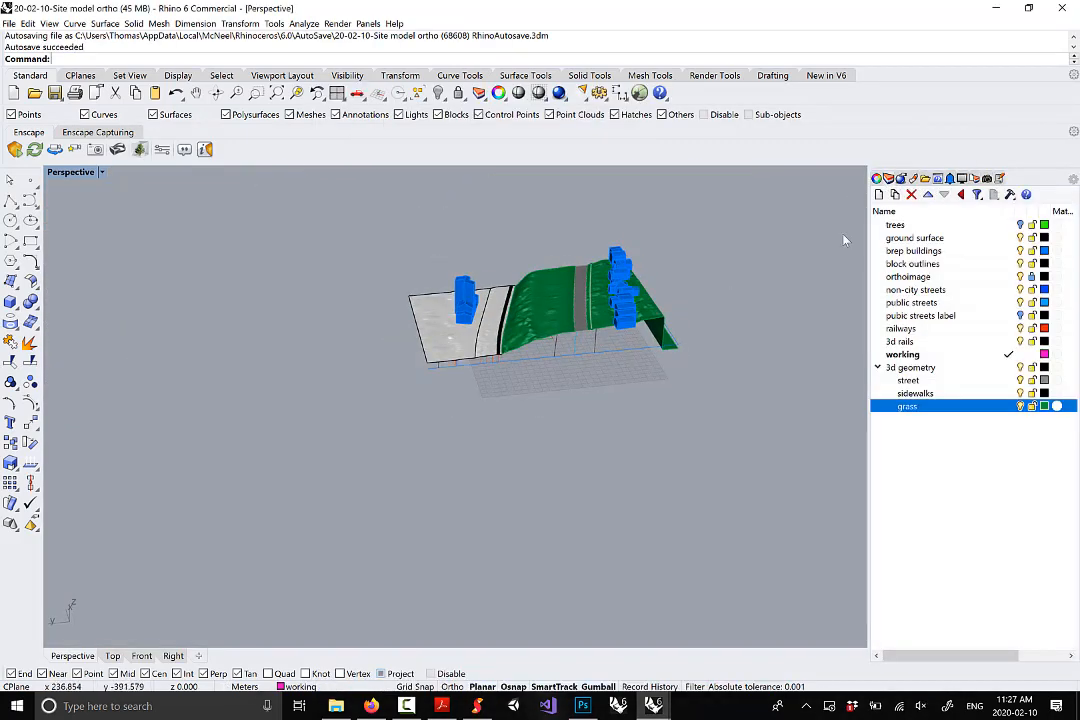
pyautogui.hotkey('ctrl', 'v')
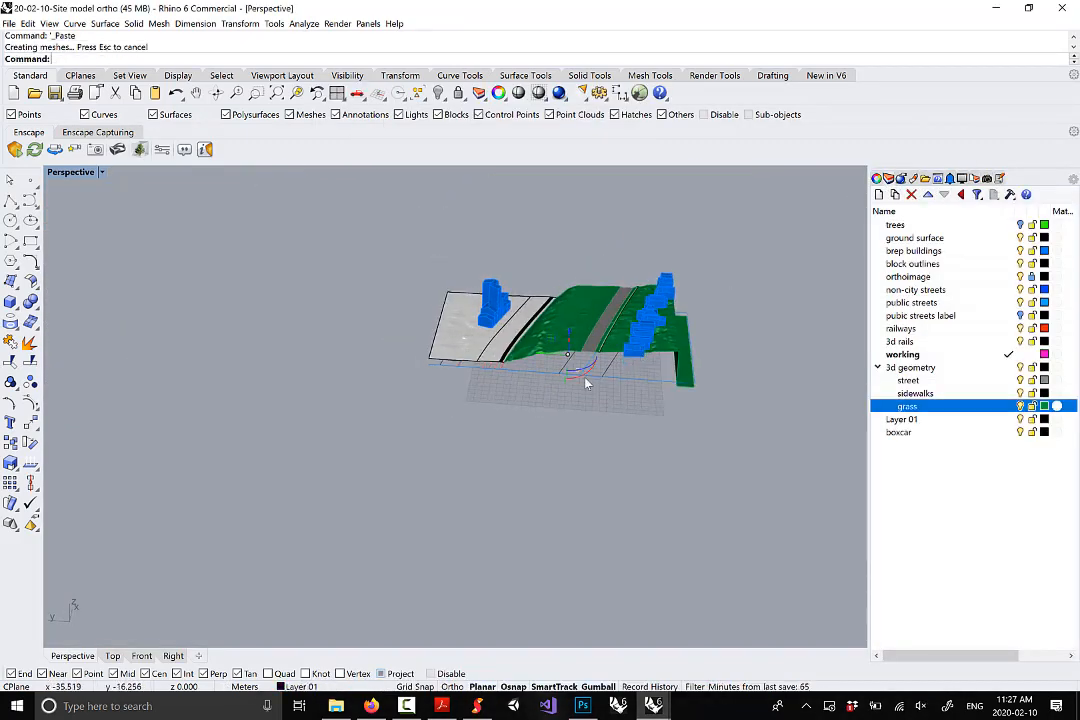
pyautogui.scroll(10, 571, 362)
pyautogui.scroll(-12, 547, 398)
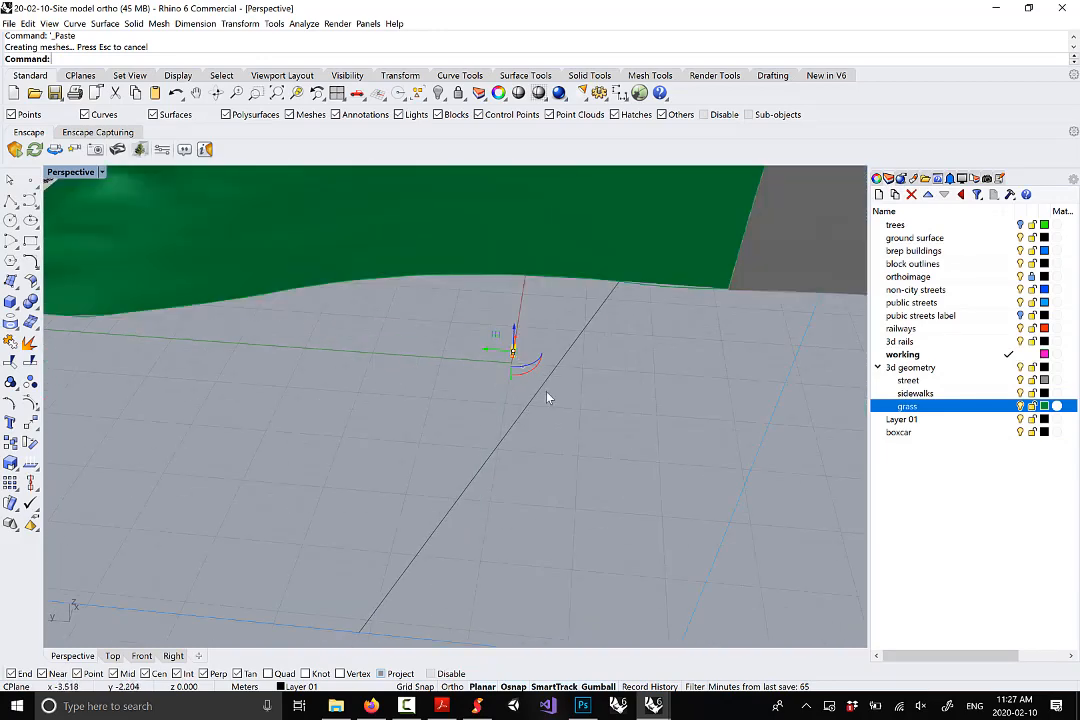
pyautogui.moveTo(548, 392); pyautogui.dragTo(559, 372, button='right')
pyautogui.scroll(3, 535, 380)
pyautogui.scroll(8, 533, 378)
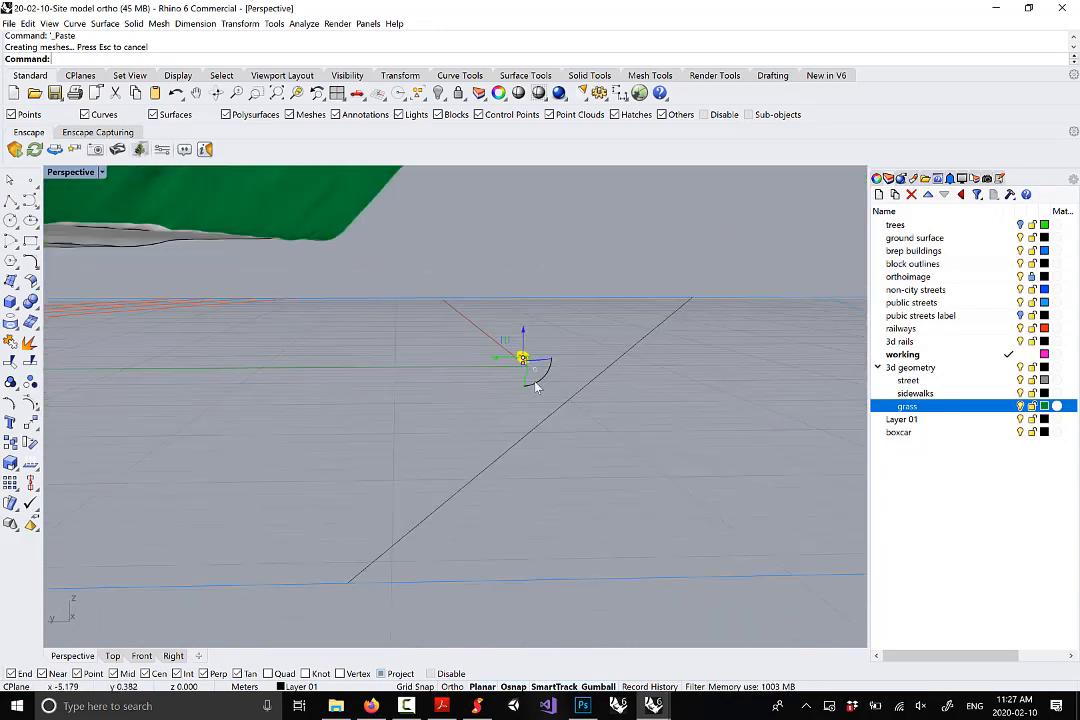
pyautogui.scroll(3, 513, 341)
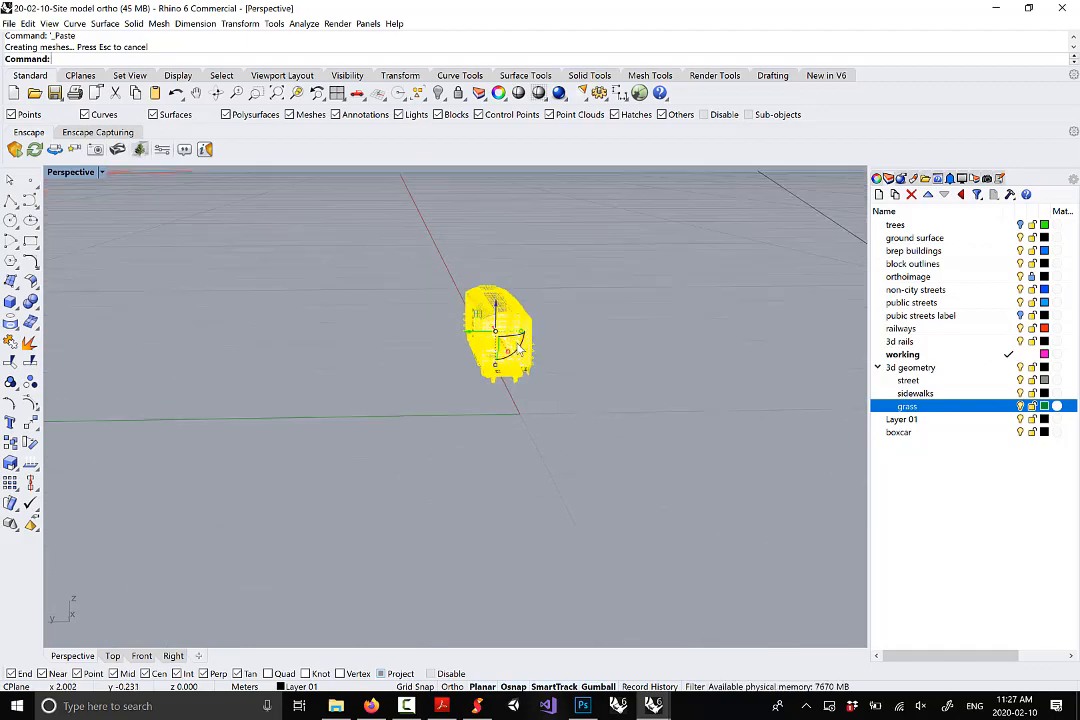
# Switch to Firefox and search the web for "box car size"
pyautogui.click(406, 706)
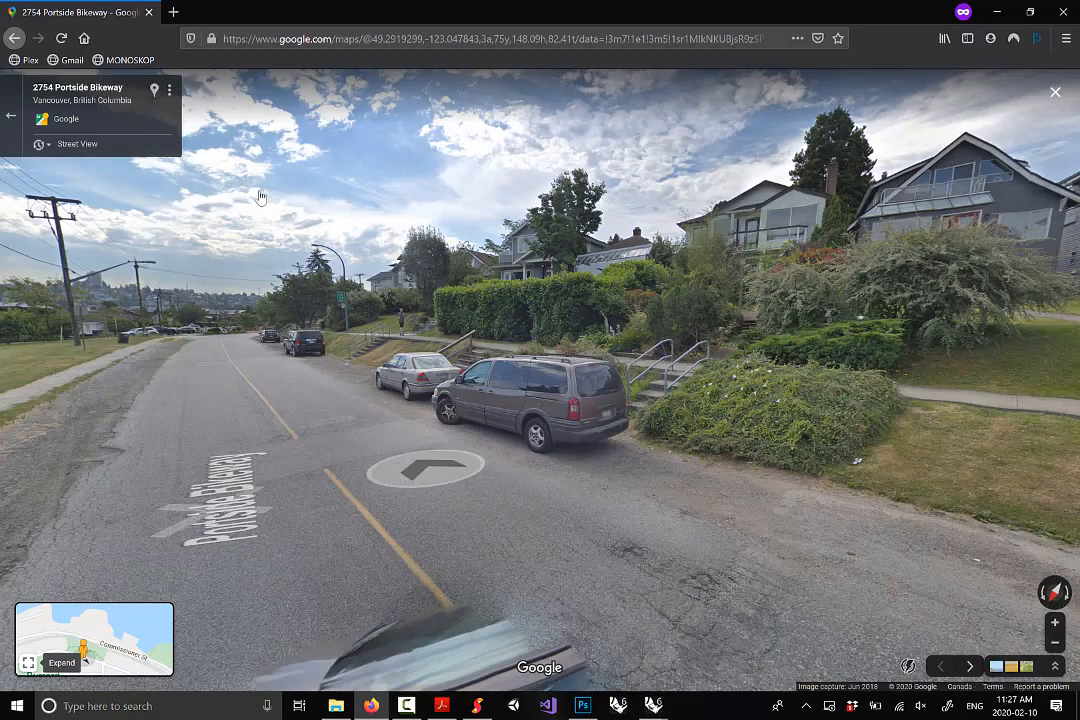
pyautogui.click(269, 38)
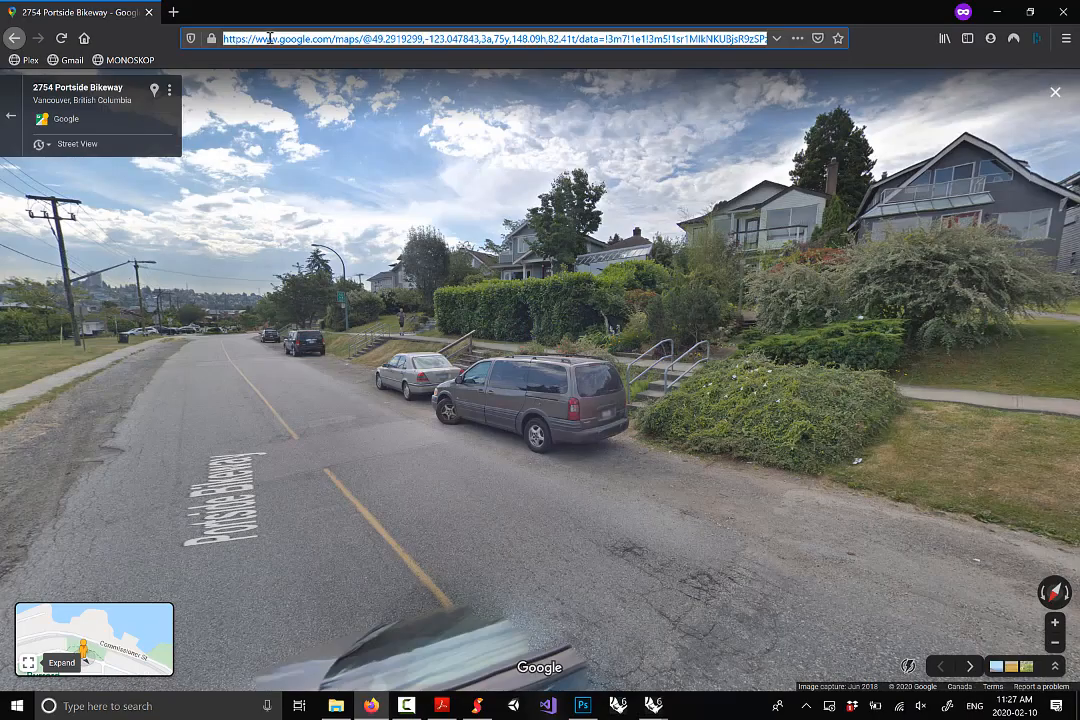
pyautogui.write('box car size')
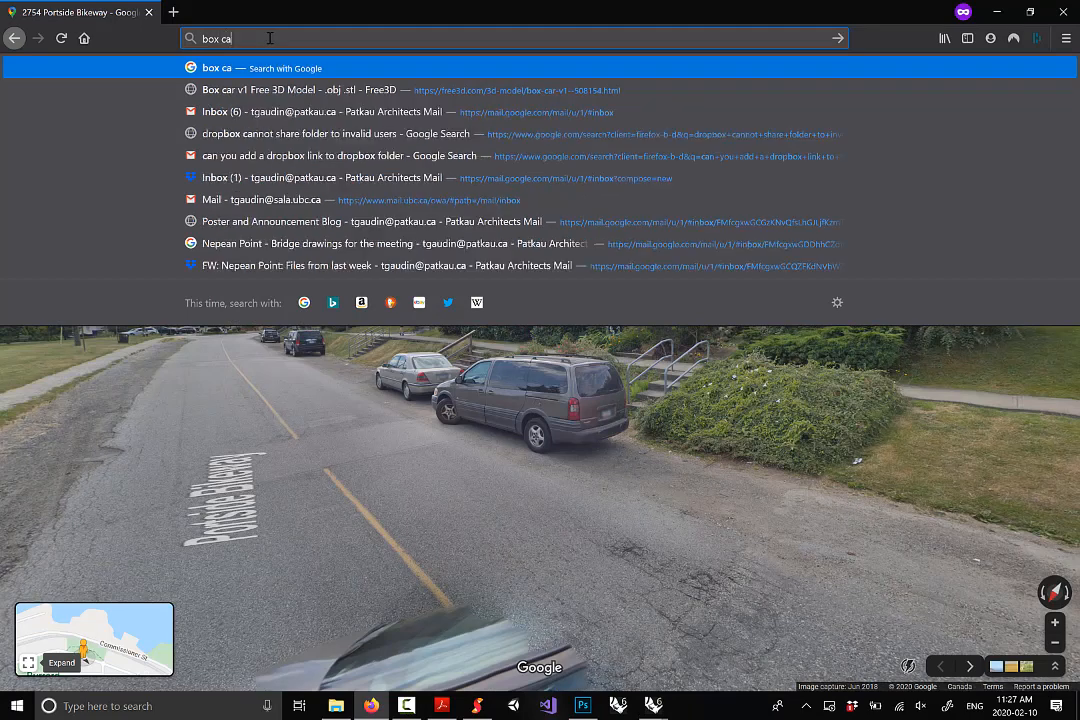
pyautogui.press('Return')
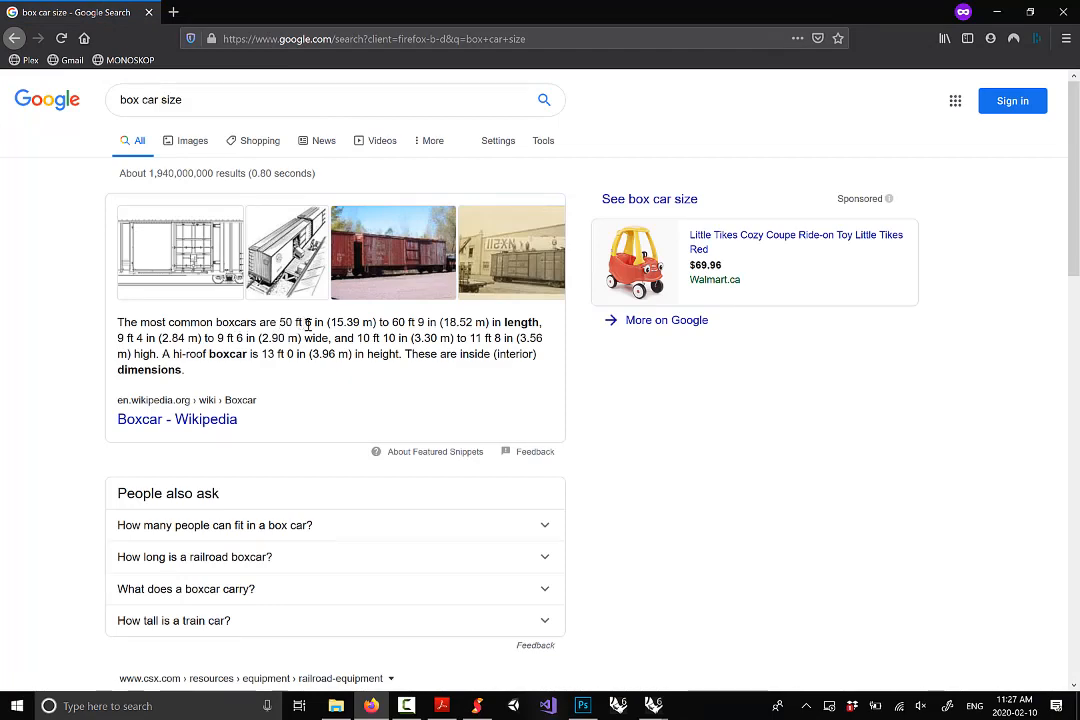
# Return to the site model and scale the pasted boxcar uniformly in 3D, using its length as reference and 40' as the new length
pyautogui.moveTo(653, 706)
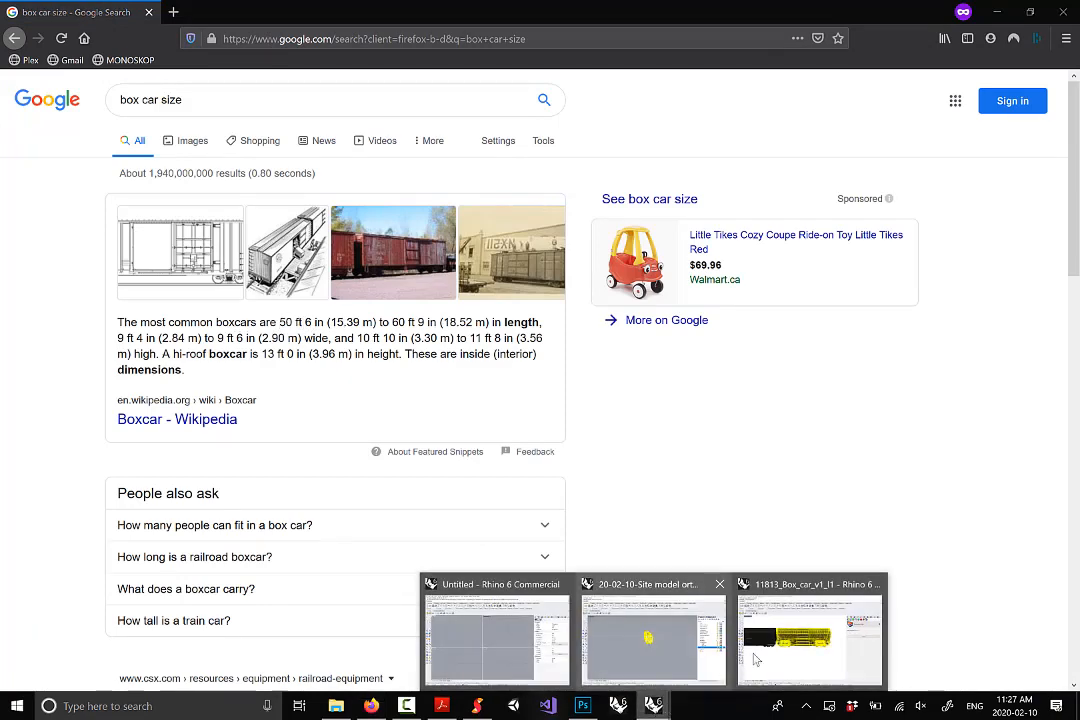
pyautogui.click(688, 645)
pyautogui.scroll(5, 509, 474)
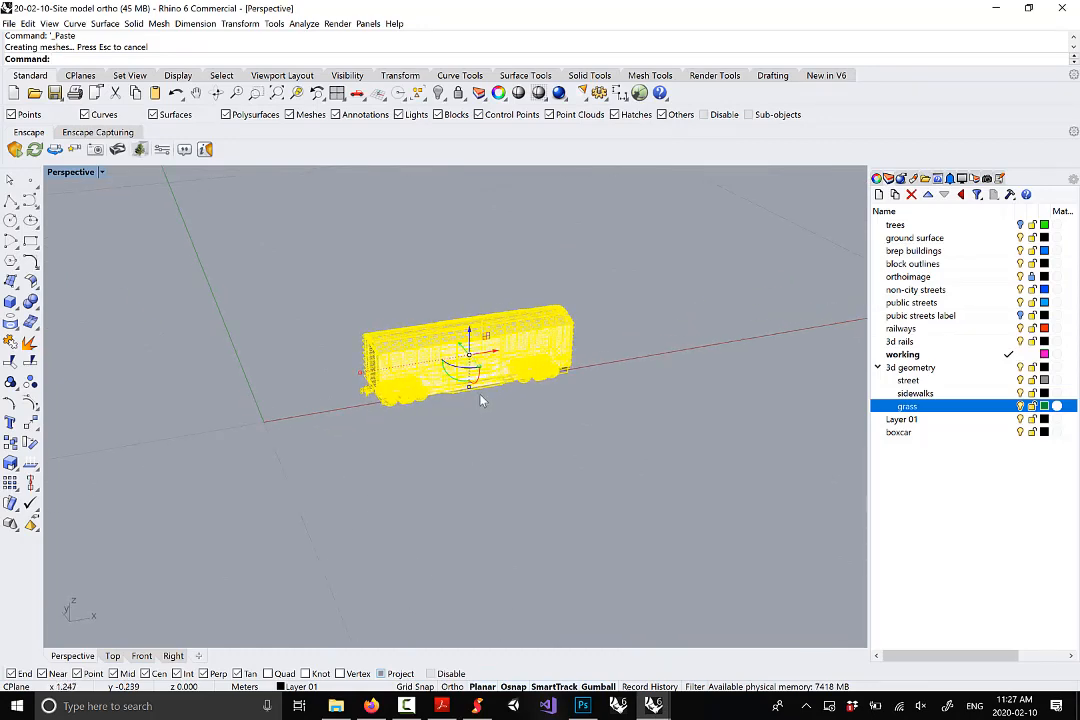
pyautogui.click(476, 472)
pyautogui.click(215, 359)
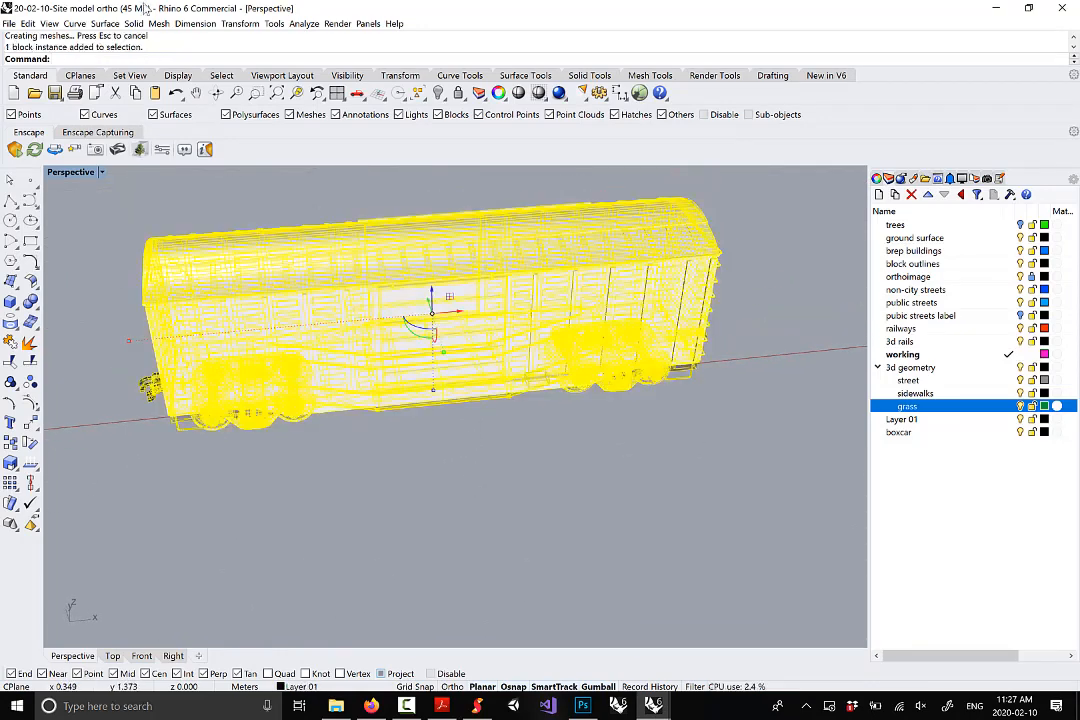
pyautogui.click(240, 23)
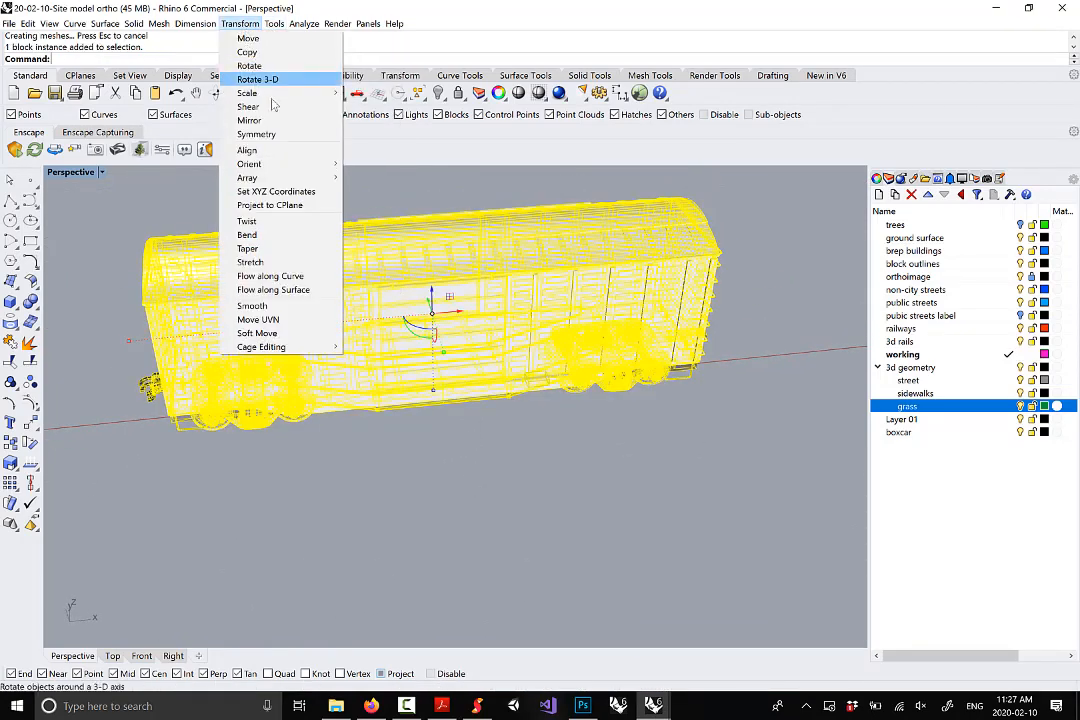
pyautogui.moveTo(295, 95)
pyautogui.click(376, 93)
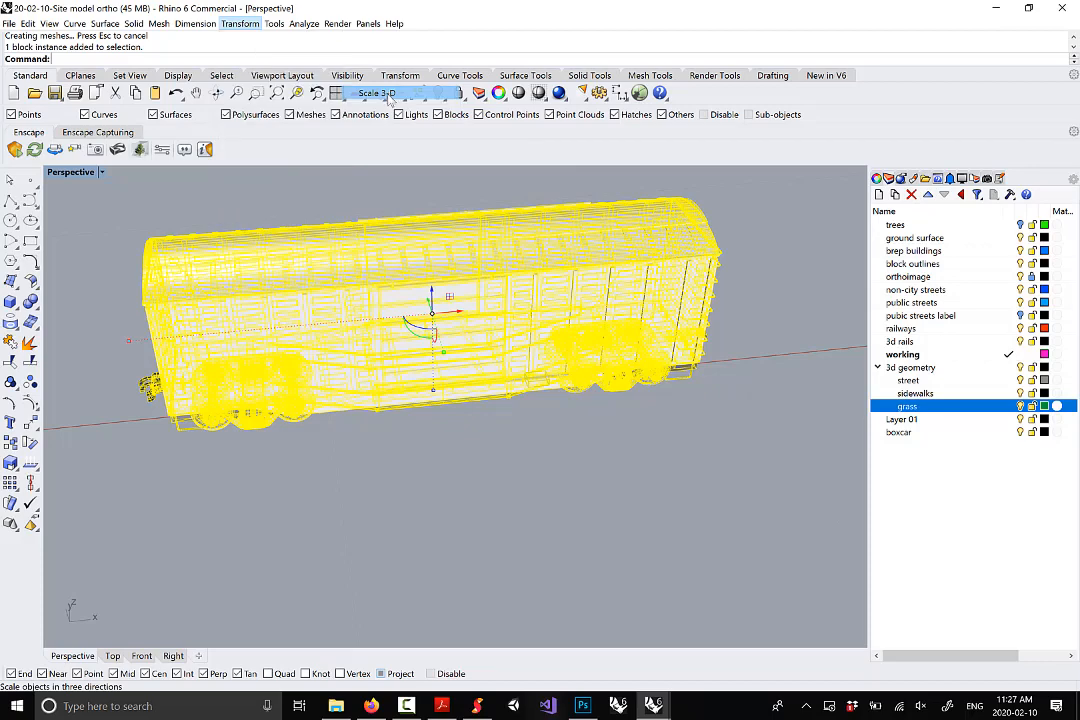
pyautogui.click(177, 442)
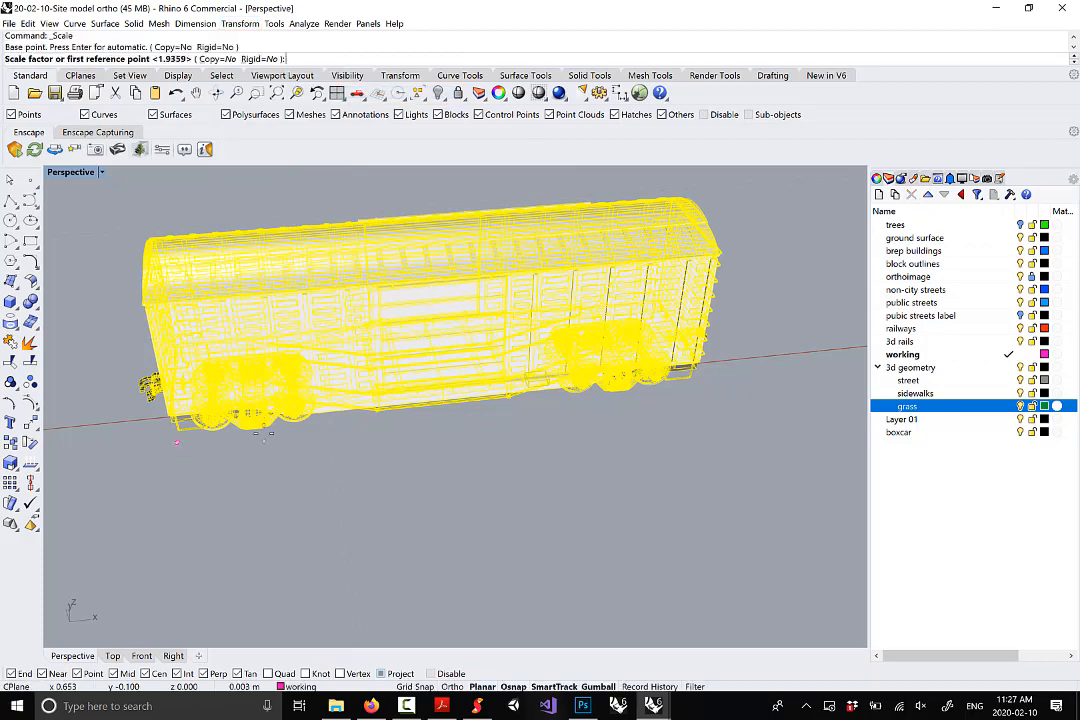
pyautogui.click(697, 389)
pyautogui.write("40'")
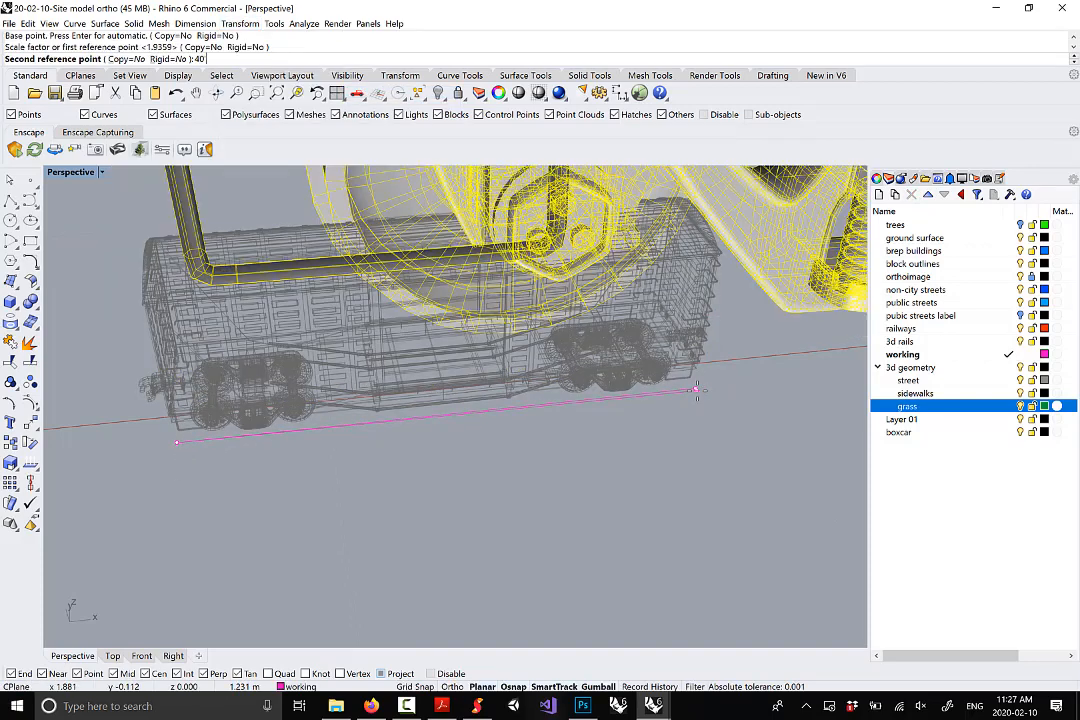
pyautogui.press('Return')
# Move the scaled boxcar across the site to a spot beside the 3D railway track
pyautogui.scroll(-3, 575, 418)
pyautogui.scroll(-8, 575, 418)
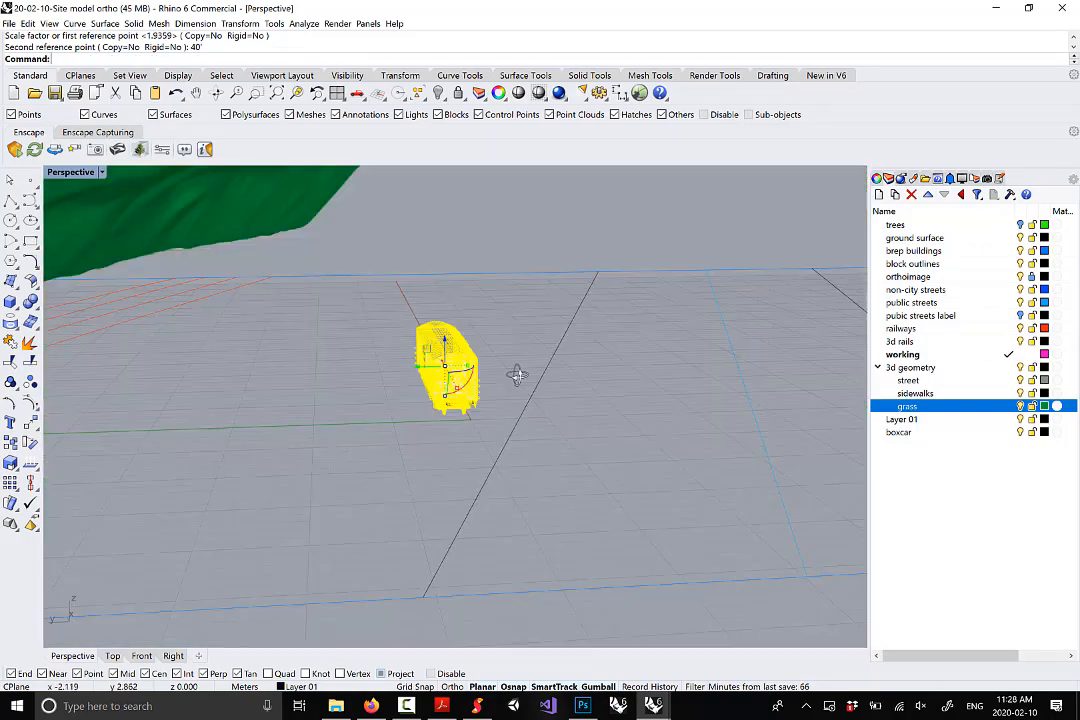
pyautogui.moveTo(490, 337); pyautogui.dragTo(285, 242)
pyautogui.moveTo(285, 244); pyautogui.dragTo(297, 300, button='right')
pyautogui.moveTo(308, 214); pyautogui.dragTo(306, 348)
pyautogui.scroll(4, 200, 393)
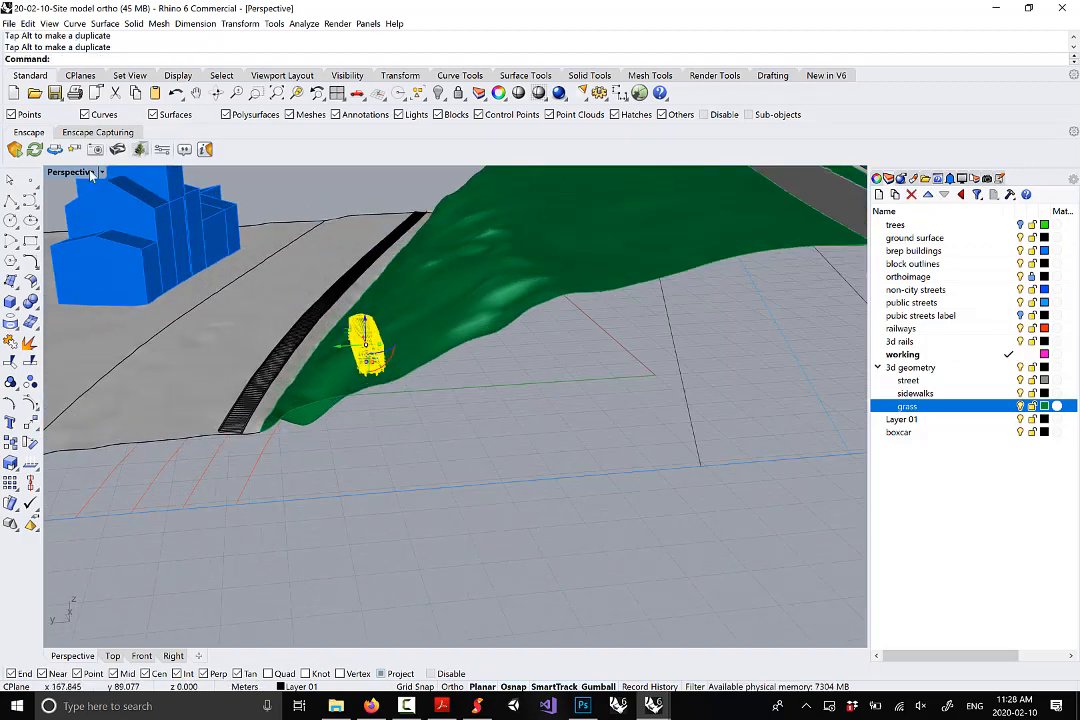
# Working in the Top view, move the boxcar onto the track and rotate it to follow the rails' direction
pyautogui.doubleClick(84, 173)
pyautogui.doubleClick(62, 173)
pyautogui.moveTo(80, 296); pyautogui.dragTo(489, 424, button='right')
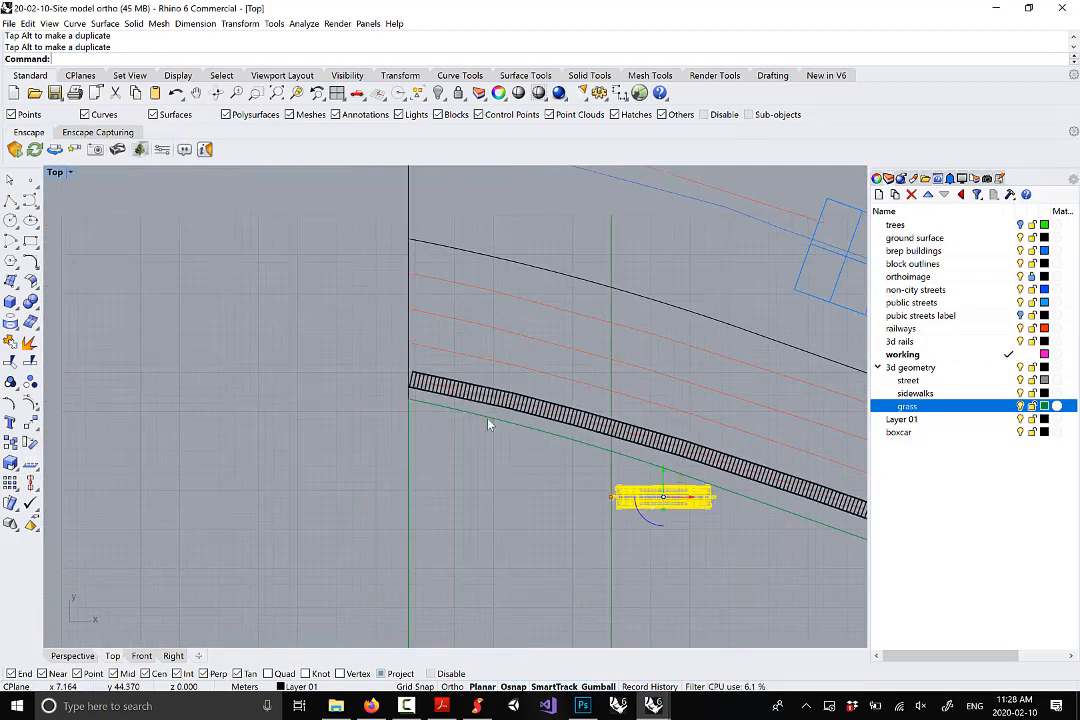
pyautogui.scroll(3, 690, 497)
pyautogui.moveTo(690, 497); pyautogui.dragTo(684, 396)
pyautogui.scroll(5, 617, 410)
pyautogui.moveTo(597, 406); pyautogui.dragTo(598, 364)
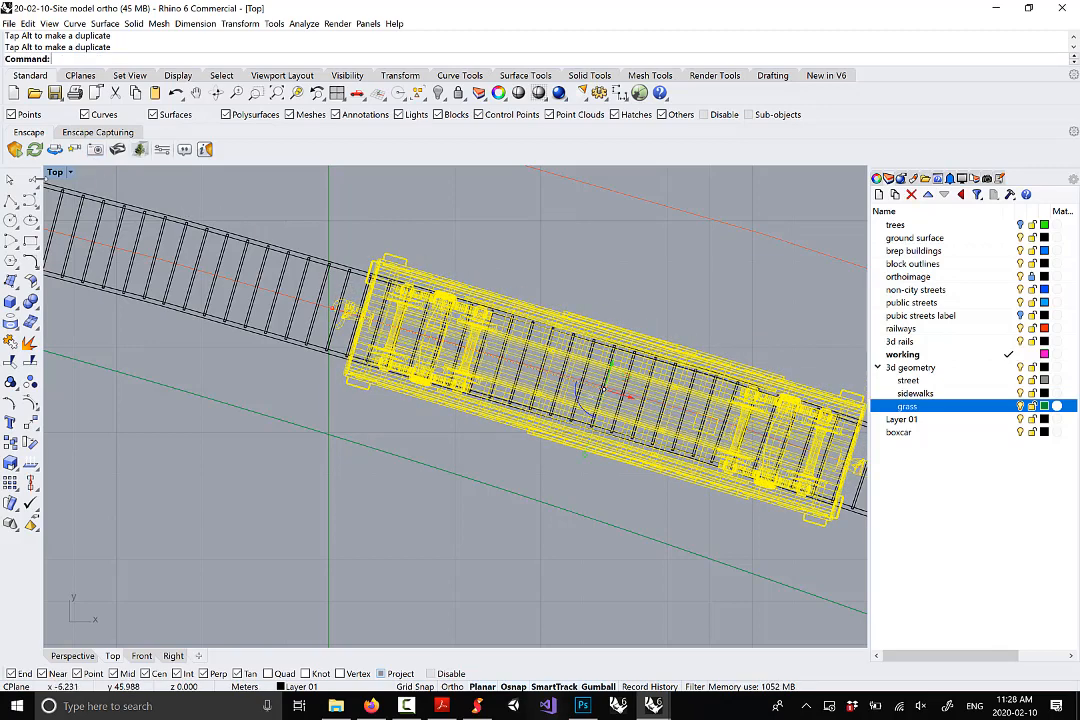
# Return to the Perspective view, raise the boxcar vertically above the track, deselect it and check its height from the side
pyautogui.doubleClick(56, 175)
pyautogui.doubleClick(481, 173)
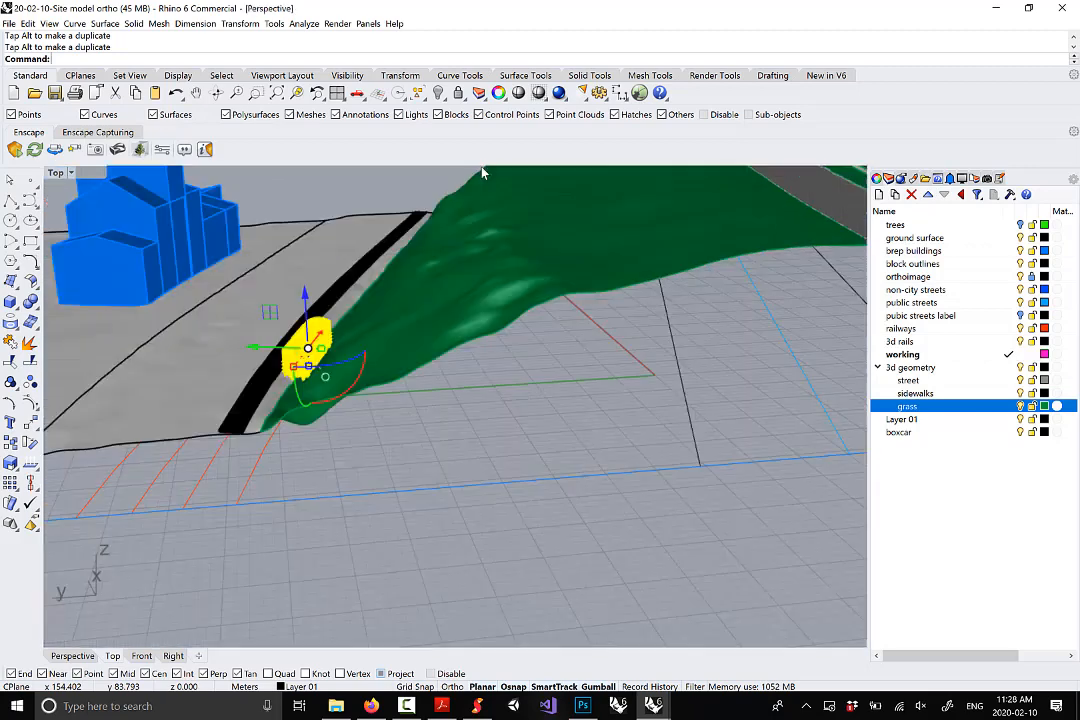
pyautogui.moveTo(482, 169); pyautogui.dragTo(288, 294, button='right')
pyautogui.moveTo(314, 326); pyautogui.dragTo(312, 287)
pyautogui.click(516, 388)
pyautogui.moveTo(516, 388); pyautogui.dragTo(402, 414, button='right')
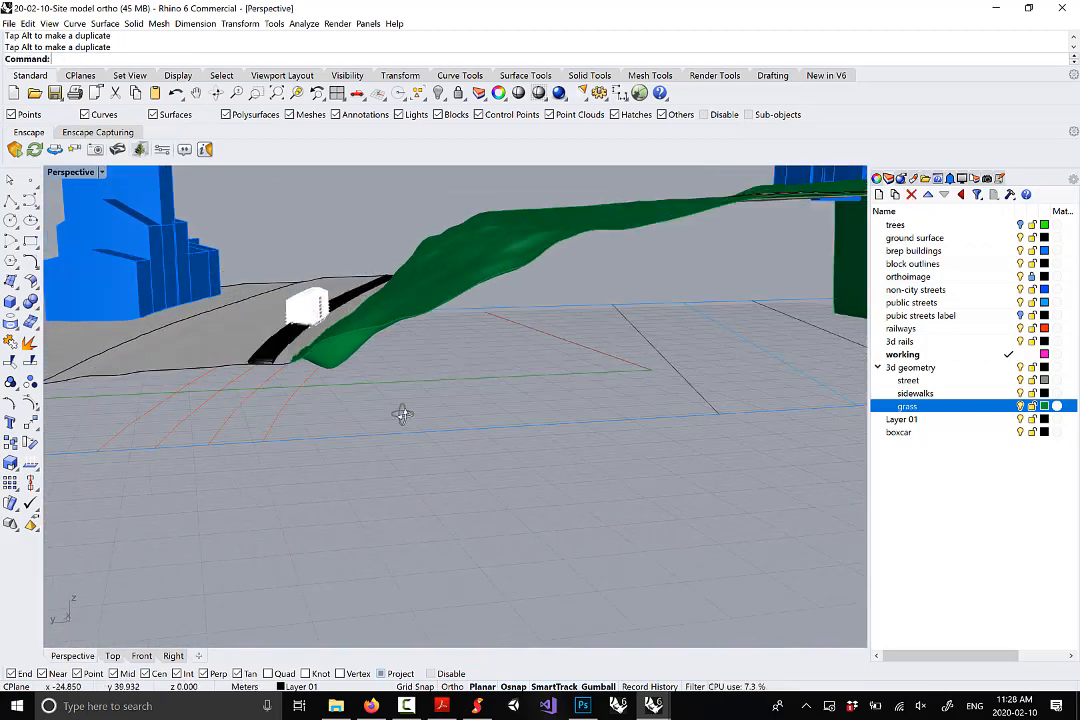
# Fine-tune the boxcar's vertical position so its wheels sit on the rails, deselect it and check the fit from the track's end
pyautogui.scroll(5, 390, 300)
pyautogui.click(389, 296)
pyautogui.moveTo(384, 285); pyautogui.dragTo(382, 268)
pyautogui.click(379, 229)
pyautogui.moveTo(379, 234); pyautogui.dragTo(289, 306, button='right')
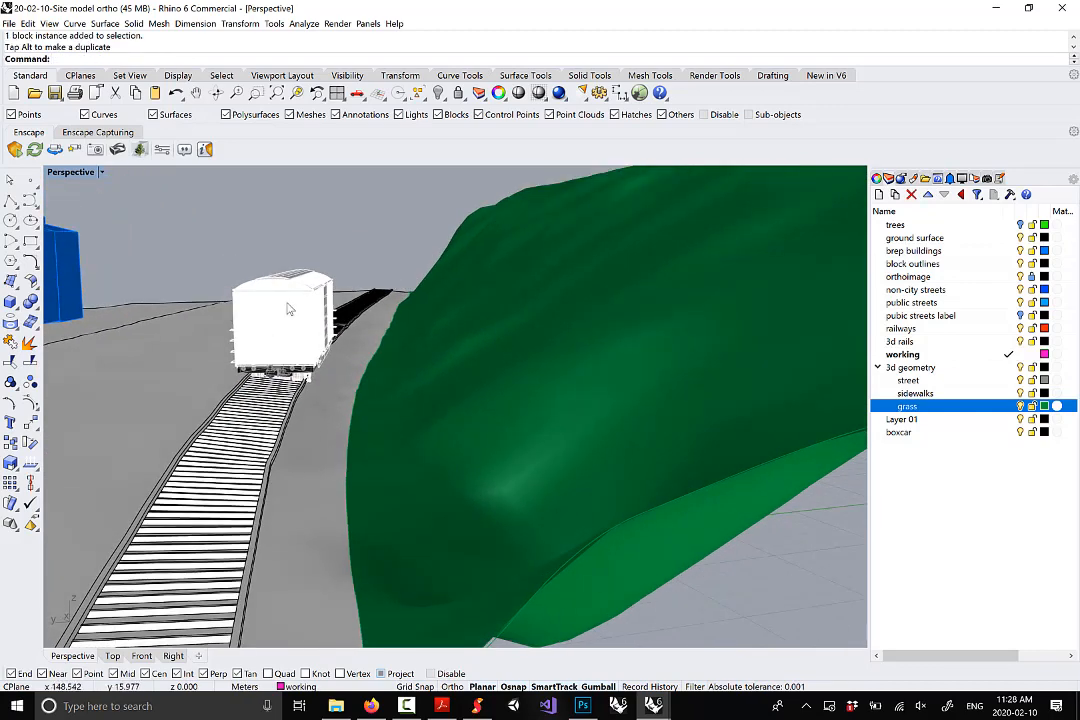
pyautogui.click(289, 306)
pyautogui.click(323, 203)
pyautogui.scroll(-6, 386, 322)
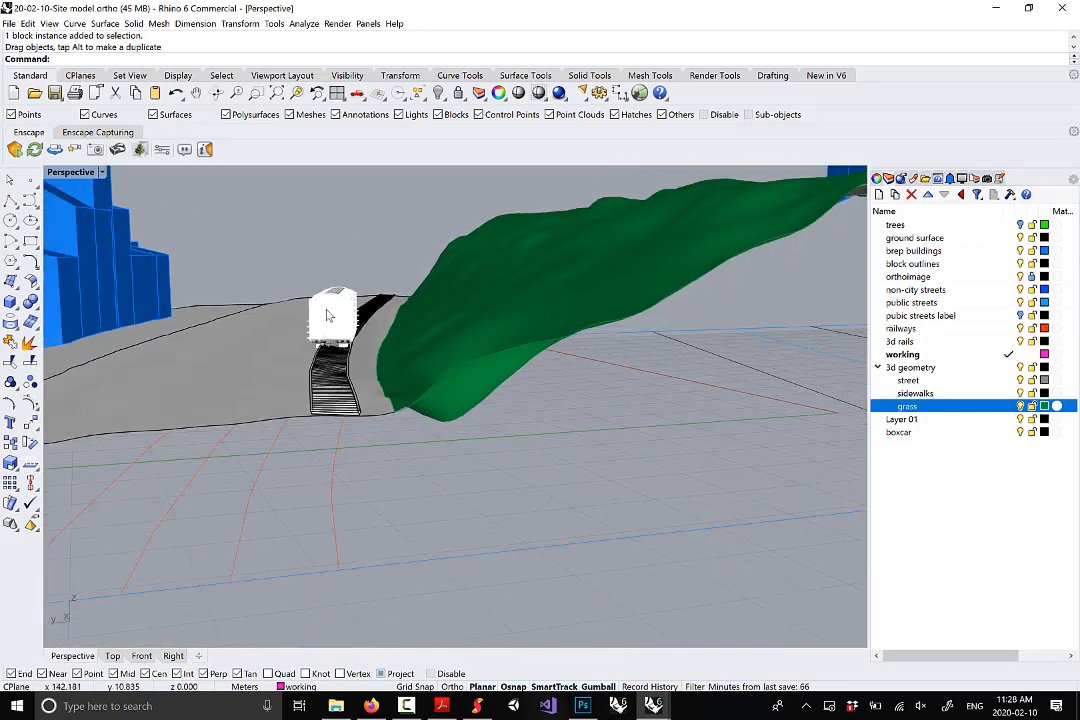
# Shift the boxcar slightly sideways to centre it between the rails, deselect it and check the alignment from above
pyautogui.scroll(7, 331, 316)
pyautogui.click(339, 326)
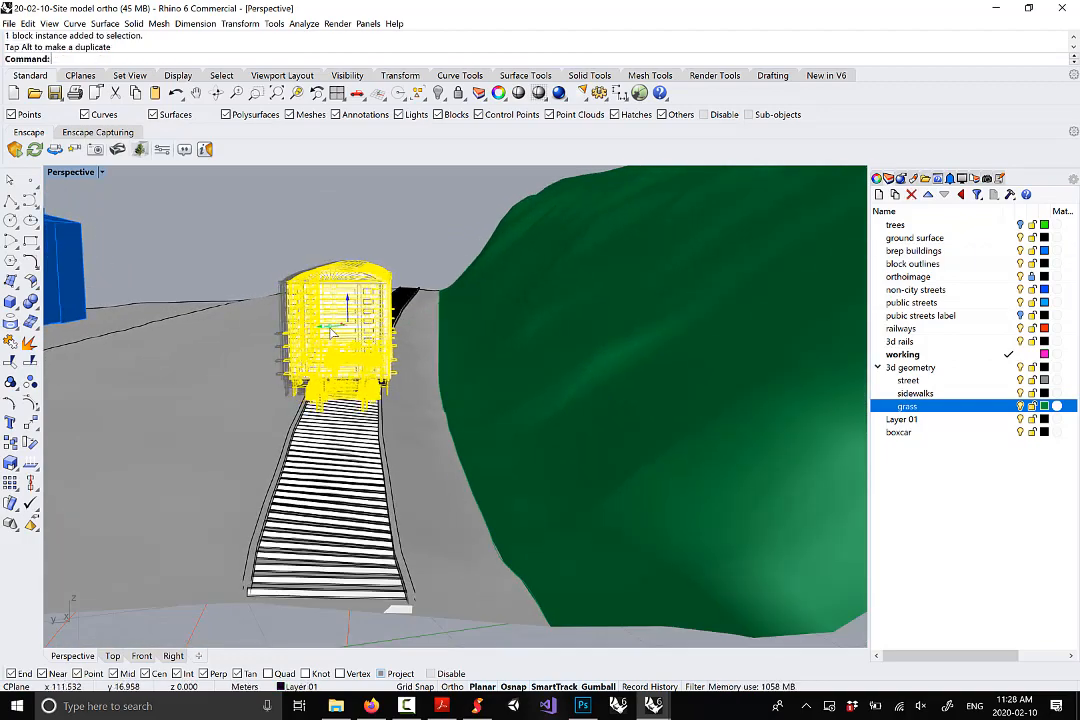
pyautogui.click(429, 374)
pyautogui.moveTo(429, 374); pyautogui.dragTo(460, 383, button='right')
pyautogui.scroll(6, 477, 359)
pyautogui.scroll(6, 487, 409)
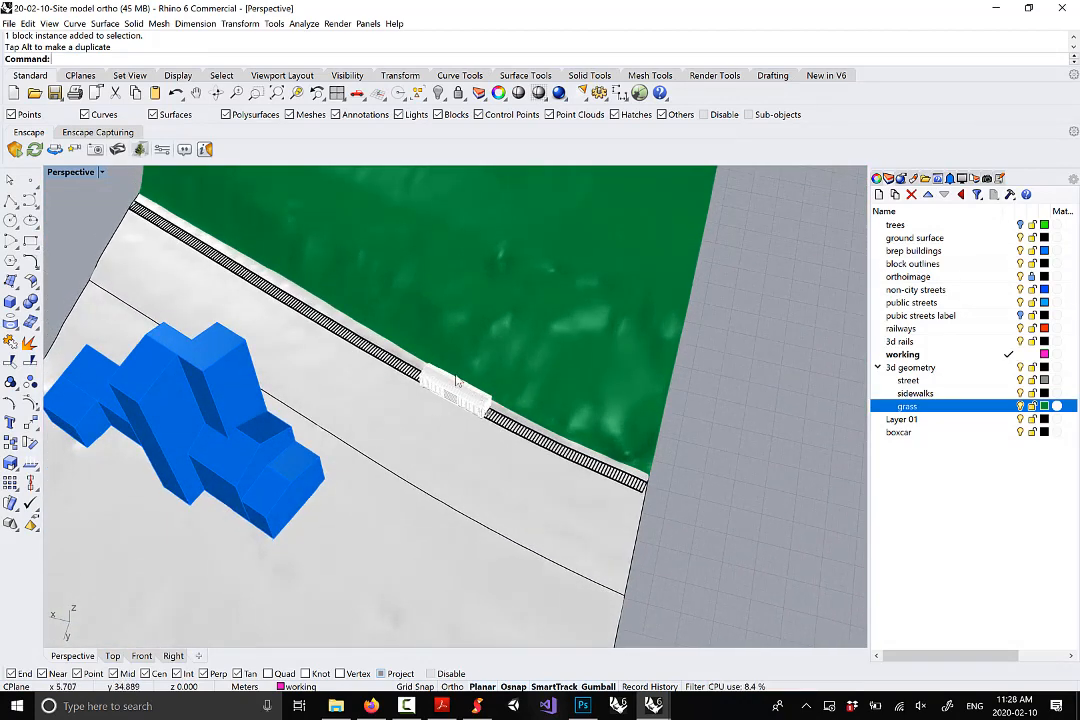
# Set the Perspective view's display mode to Rendered and inspect the boxcar on the track within the whole site
pyautogui.scroll(-4, 462, 446)
pyautogui.moveTo(470, 480); pyautogui.dragTo(470, 420, button='right')
pyautogui.click(49, 23)
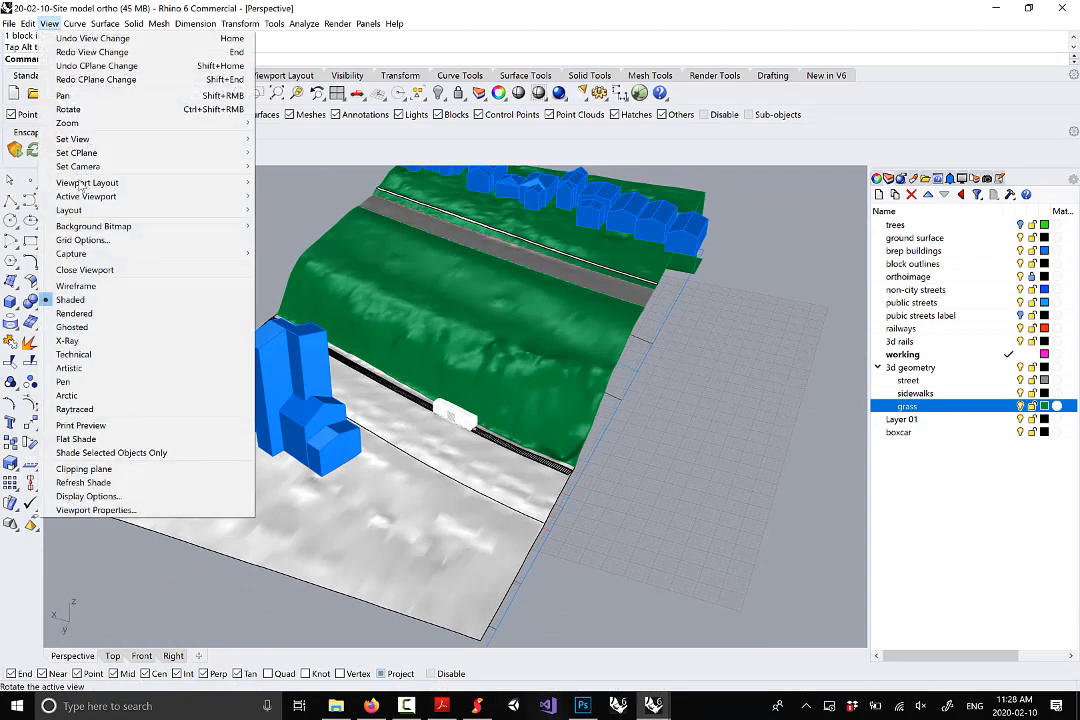
pyautogui.click(76, 313)
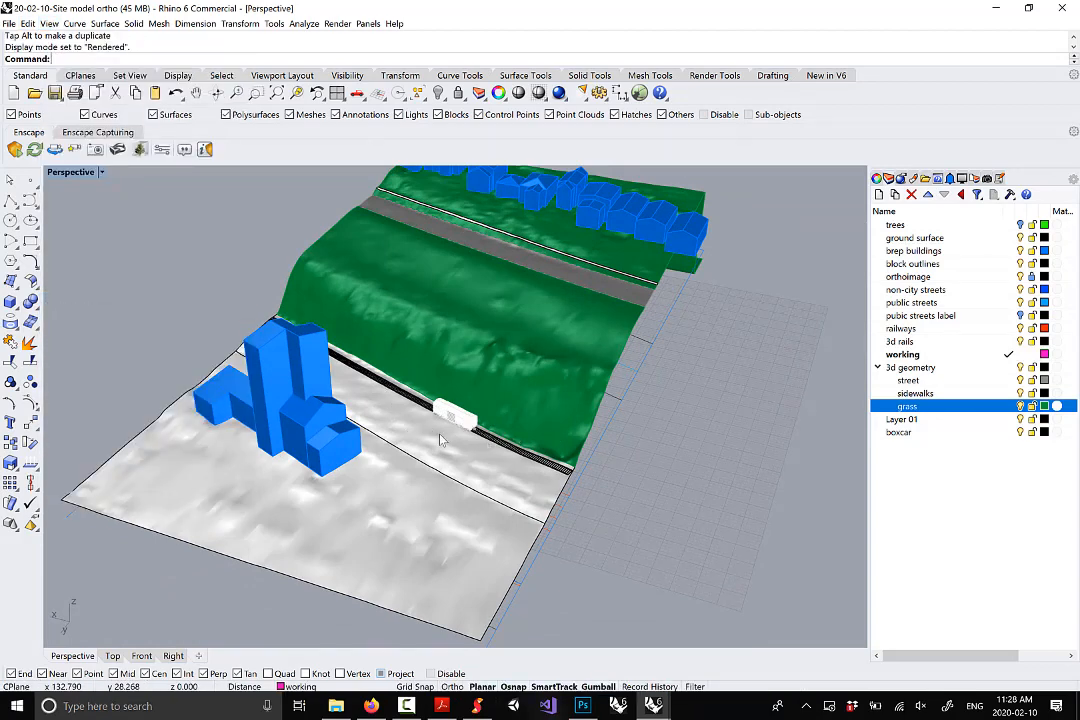
pyautogui.scroll(8, 455, 430)
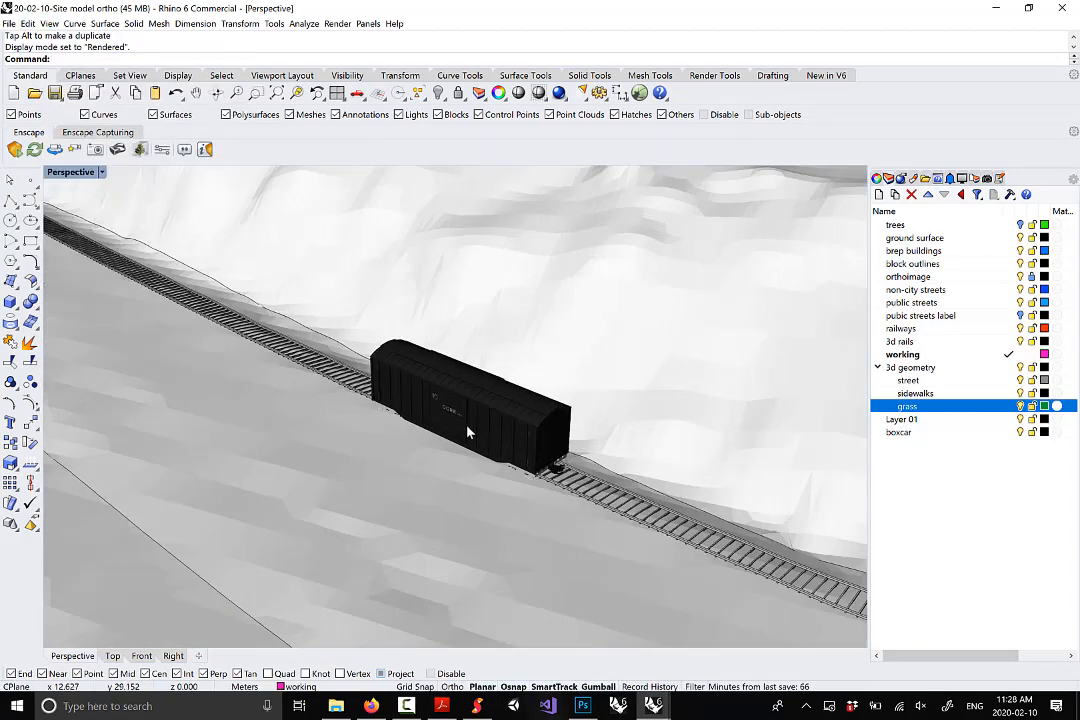
pyautogui.scroll(-5, 470, 417)
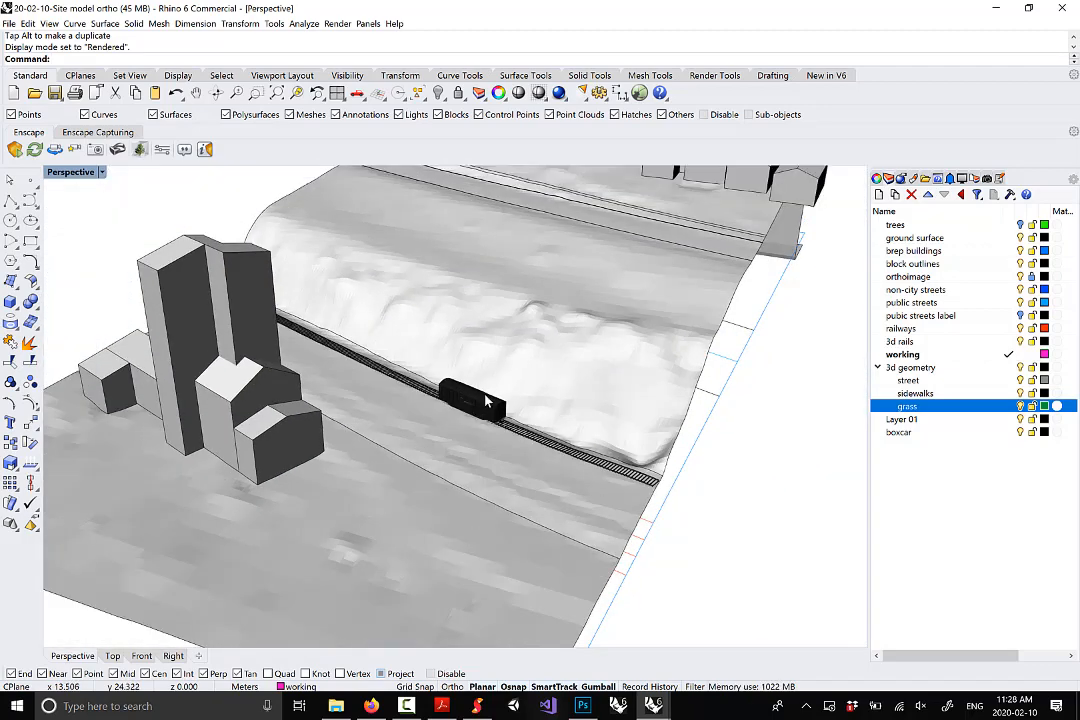
pyautogui.scroll(-5, 490, 399)
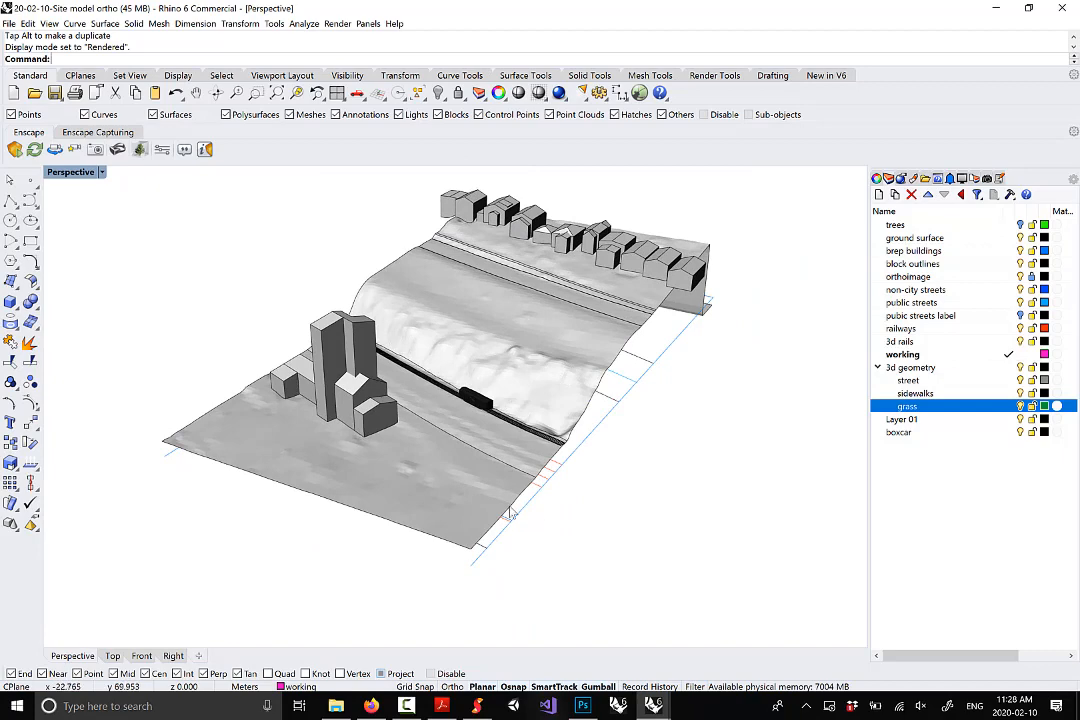
# Switch to Firefox and search Google for "car free 3d obj"
pyautogui.click(371, 705)
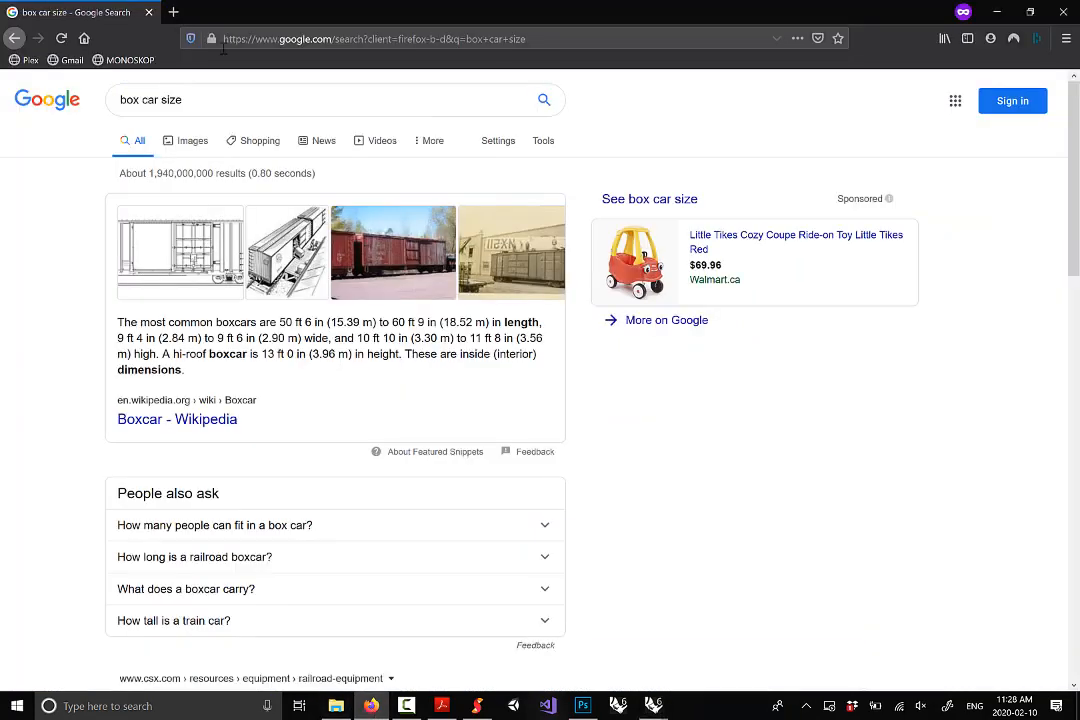
pyautogui.click(427, 40)
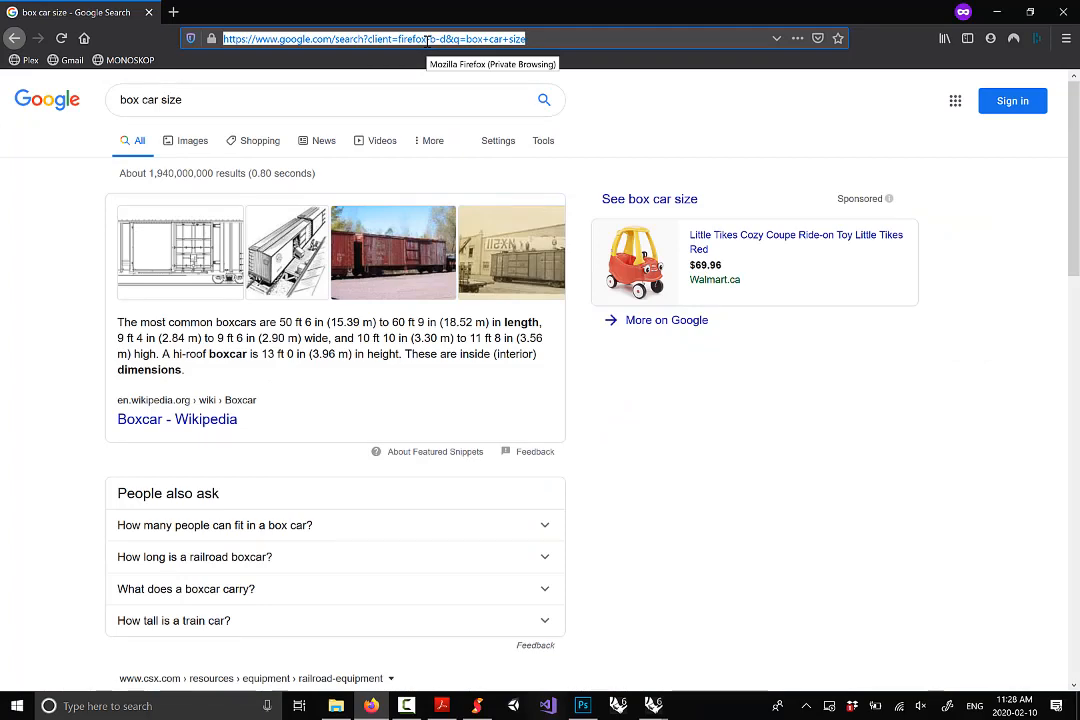
pyautogui.write('car free')
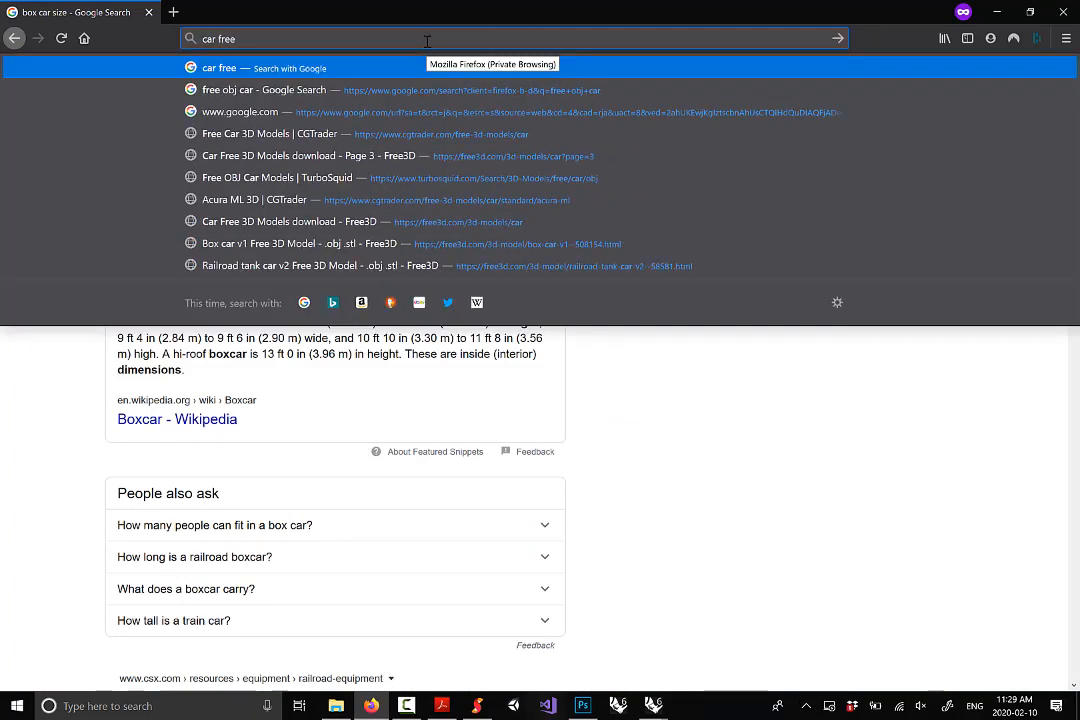
pyautogui.write(' 3d obj')
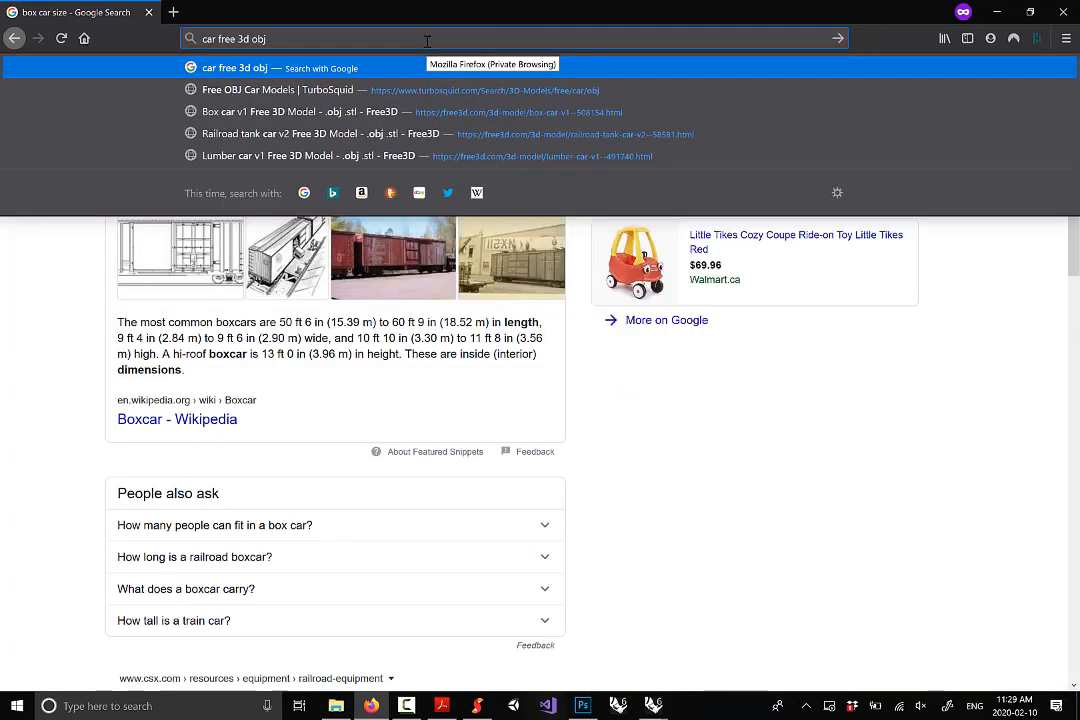
pyautogui.press('Return')
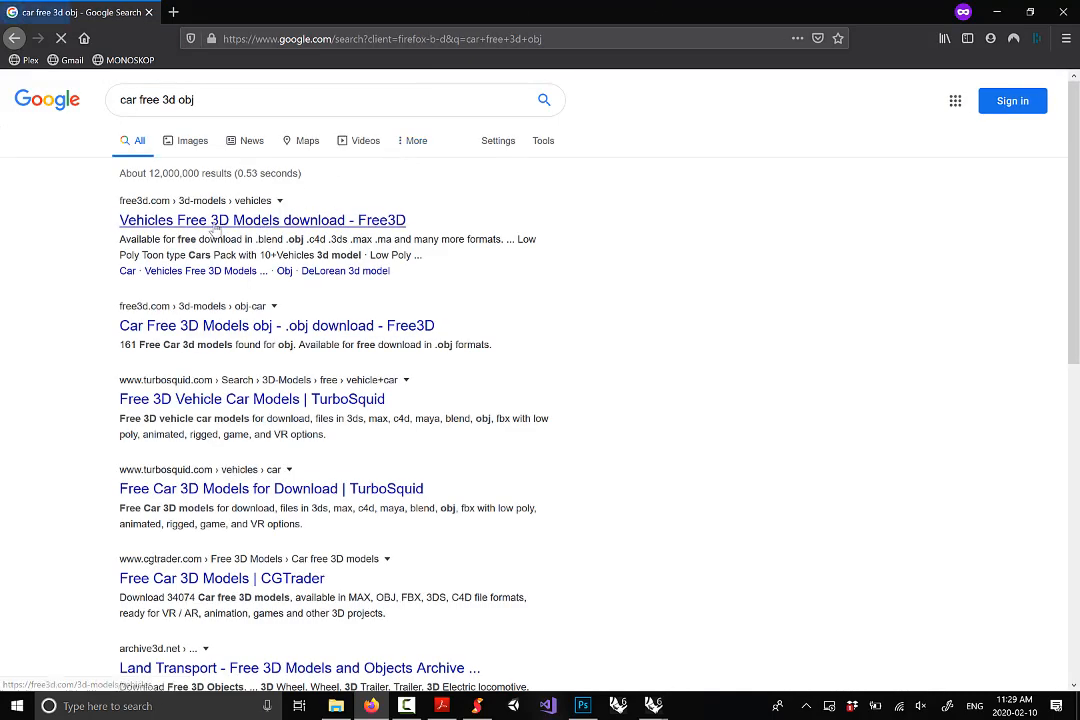
# Open Free3D's vehicles page from the search results, browse the available models and close the page
pyautogui.click(231, 221)
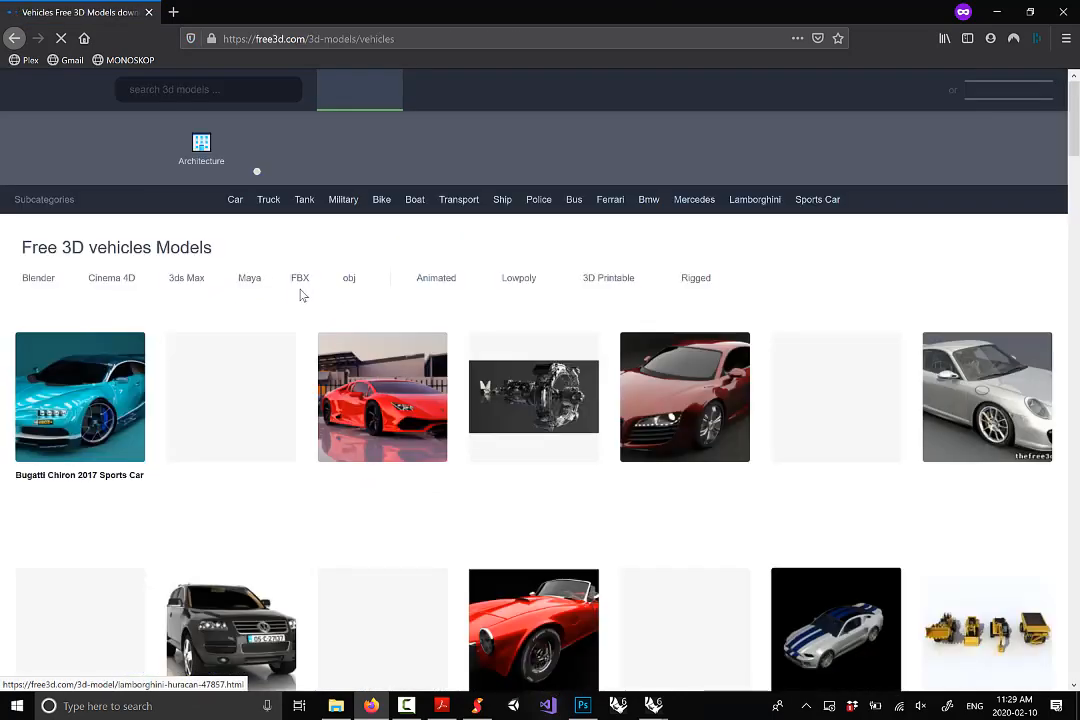
pyautogui.scroll(-3, 458, 386)
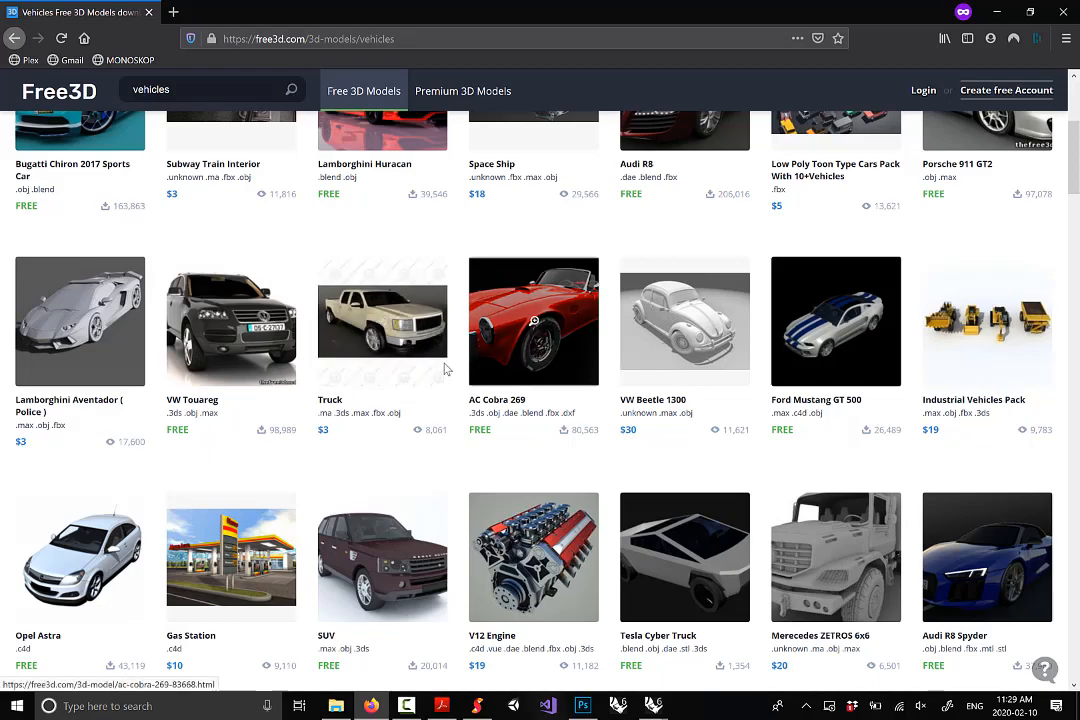
pyautogui.scroll(3, 447, 370)
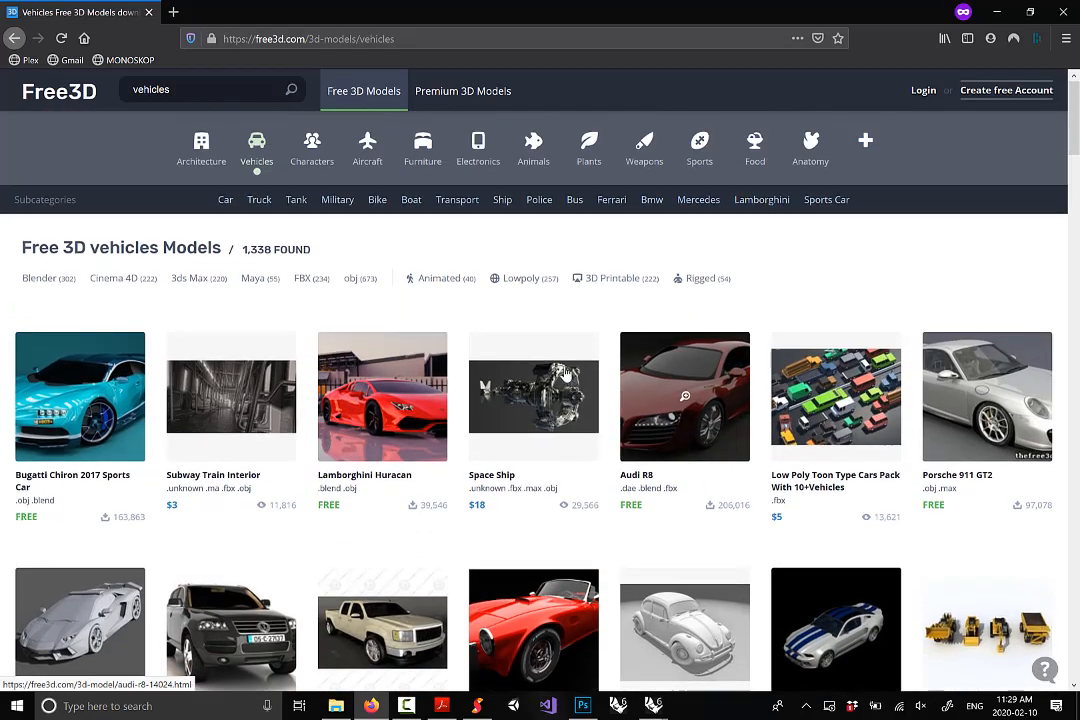
pyautogui.scroll(-3, 565, 373)
pyautogui.scroll(-5, 512, 280)
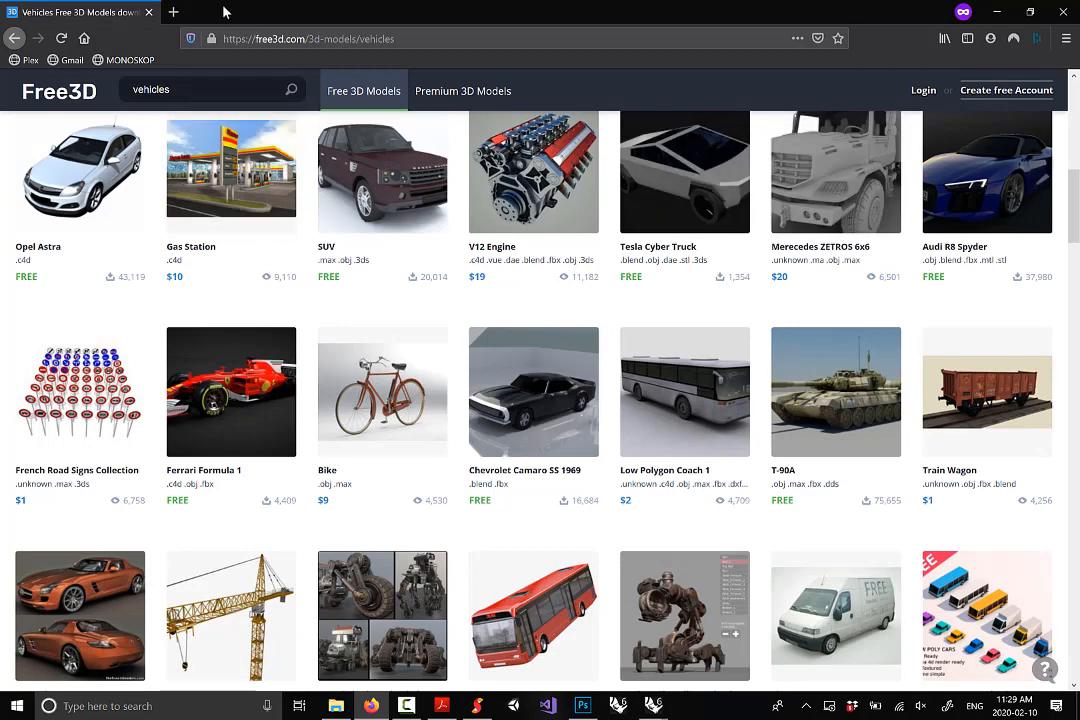
pyautogui.click(151, 13)
# Return to Rhino and examine the rendered site model from several angles, including the slope, railway, boxcar and buildings
pyautogui.click(666, 706)
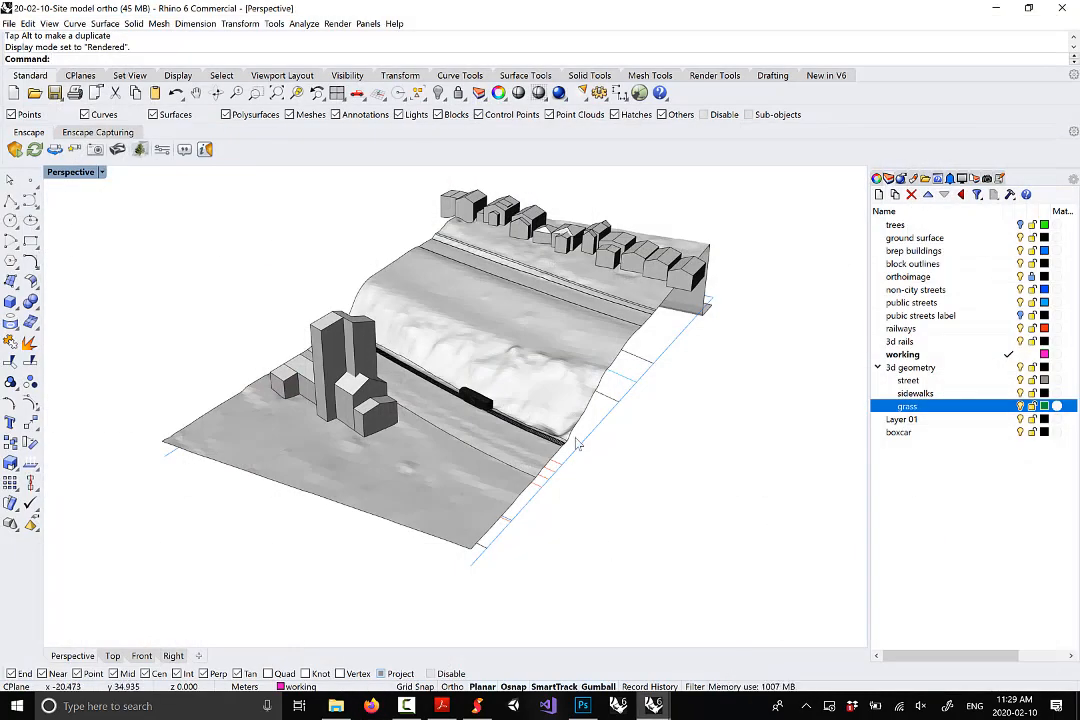
pyautogui.moveTo(572, 443); pyautogui.dragTo(550, 434, button='right')
pyautogui.scroll(3, 493, 447)
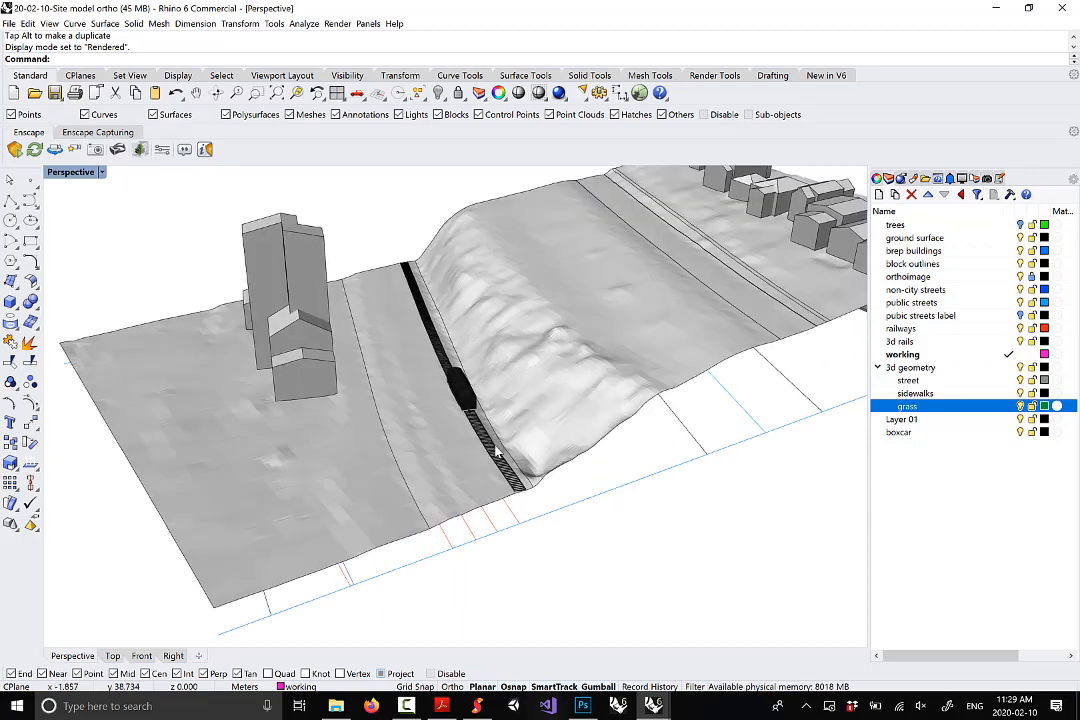
pyautogui.scroll(-3, 505, 461)
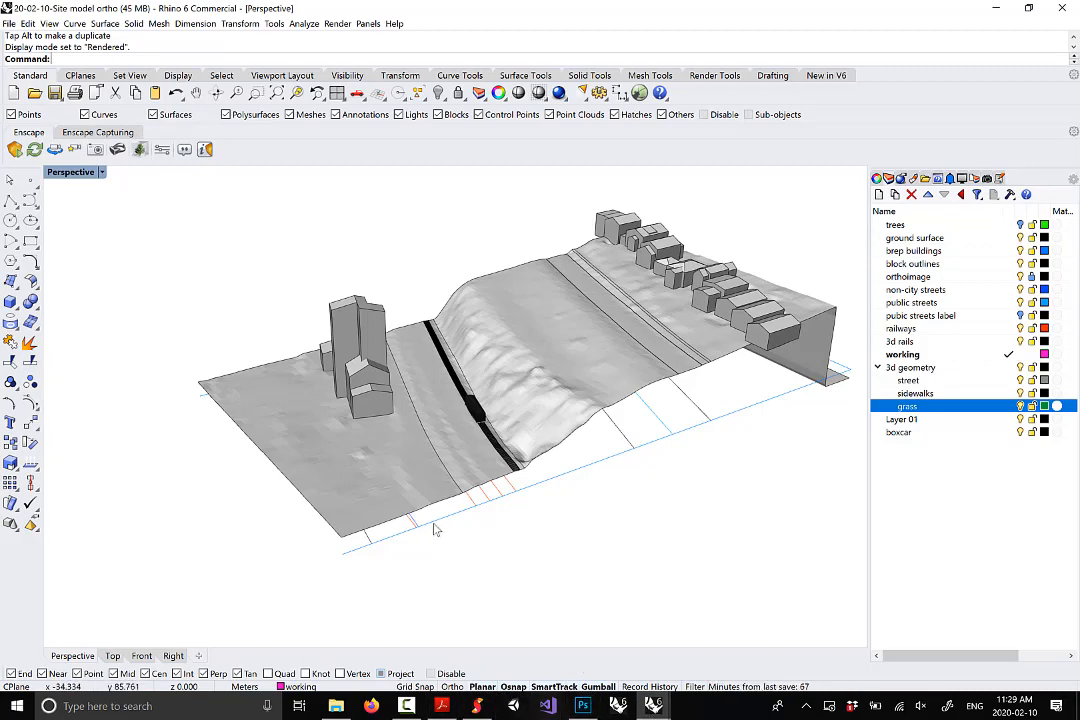
pyautogui.moveTo(434, 525); pyautogui.dragTo(625, 420, button='right')
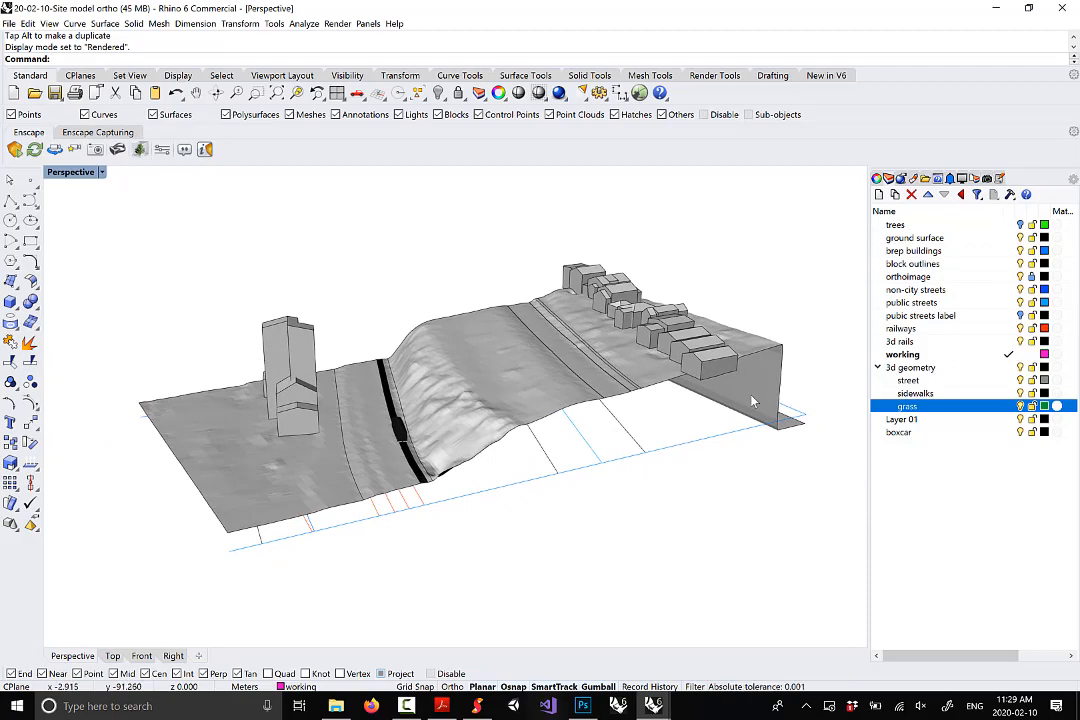
pyautogui.moveTo(753, 401); pyautogui.dragTo(658, 441, button='right')
pyautogui.moveTo(701, 430); pyautogui.dragTo(632, 463, button='right')
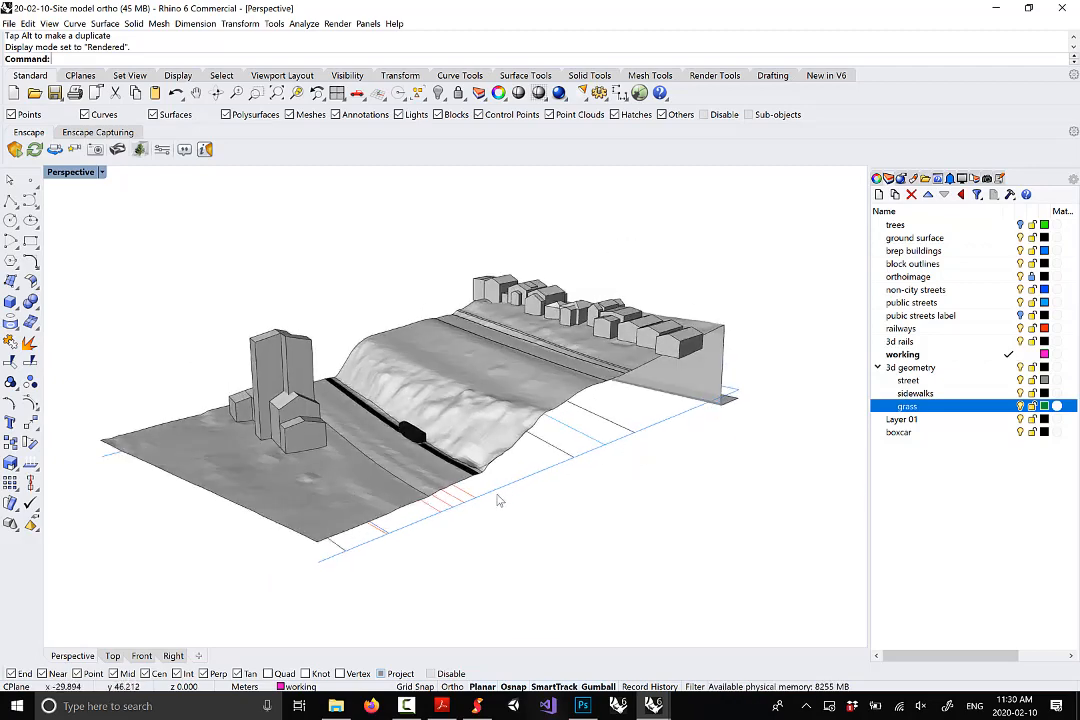
pyautogui.moveTo(551, 430); pyautogui.dragTo(571, 472, button='right')
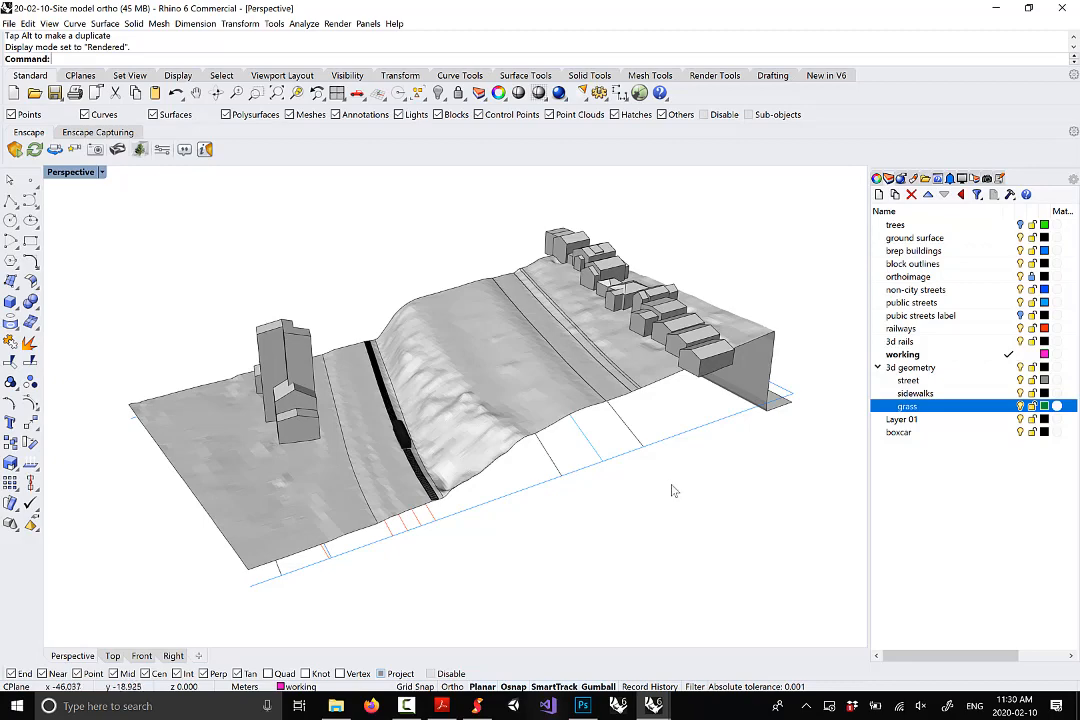
pyautogui.moveTo(632, 497); pyautogui.dragTo(733, 408, button='right')
pyautogui.scroll(-6, 587, 409)
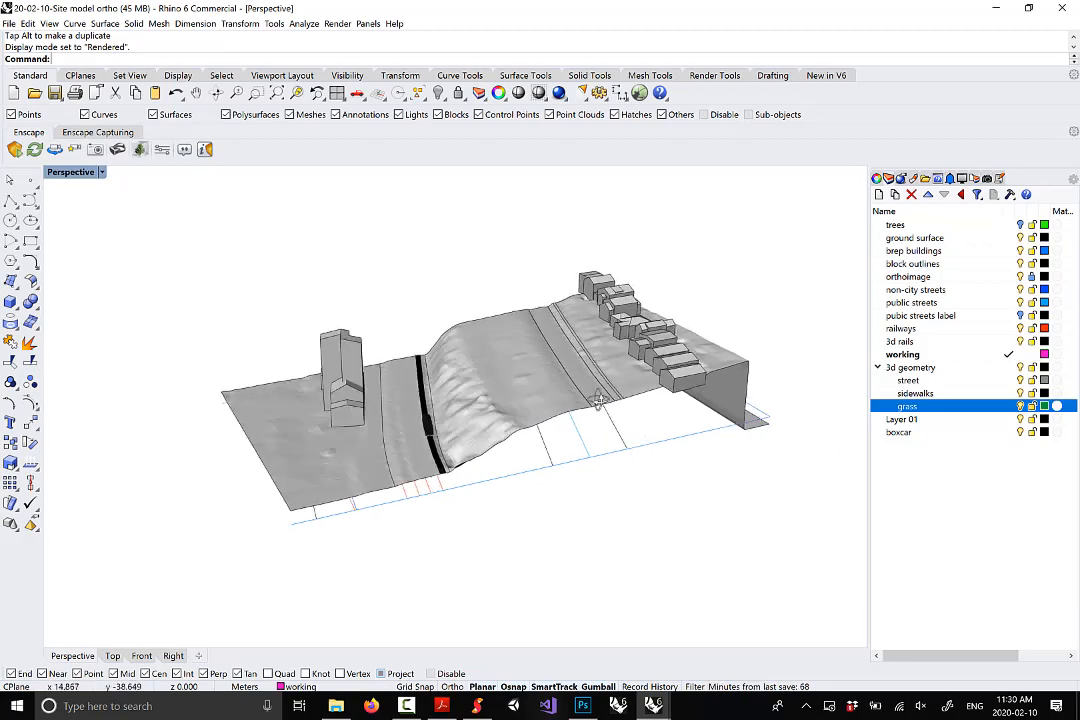
pyautogui.moveTo(591, 408); pyautogui.dragTo(656, 400, button='right')
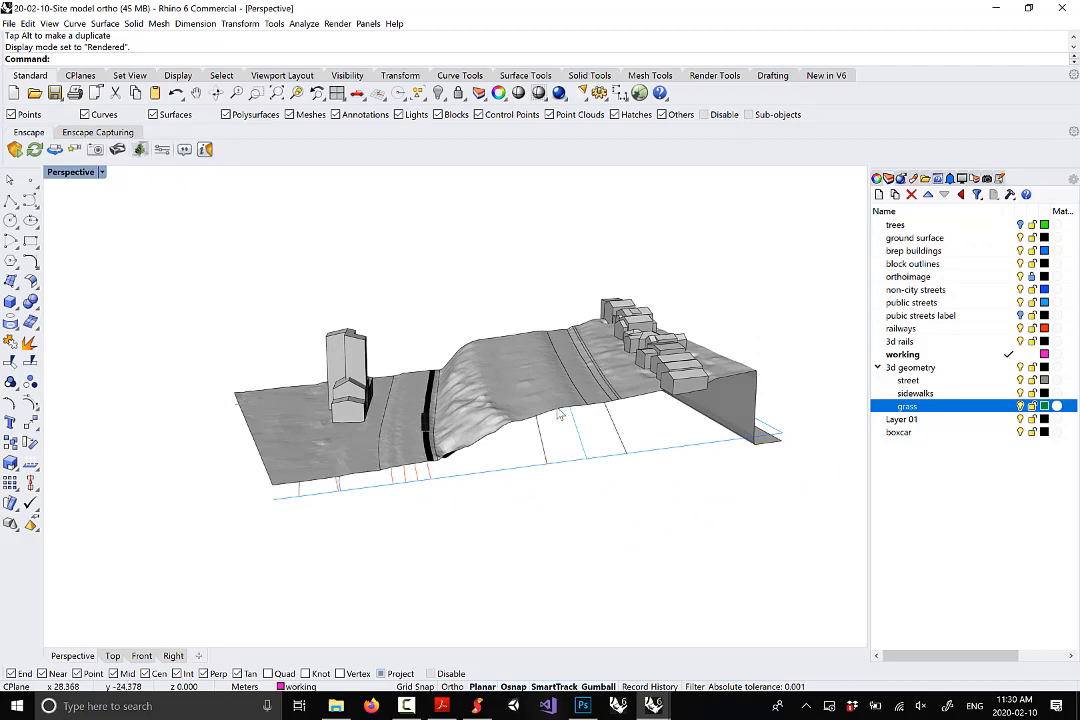
pyautogui.moveTo(560, 415); pyautogui.dragTo(515, 381, button='right')
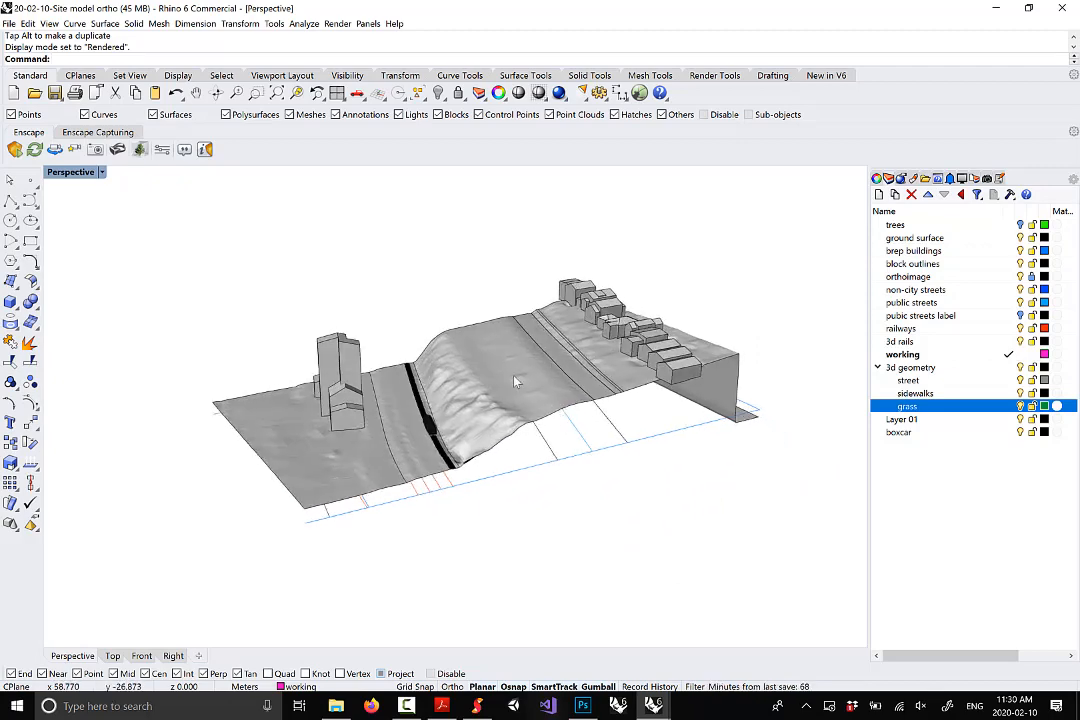
pyautogui.scroll(2, 515, 381)
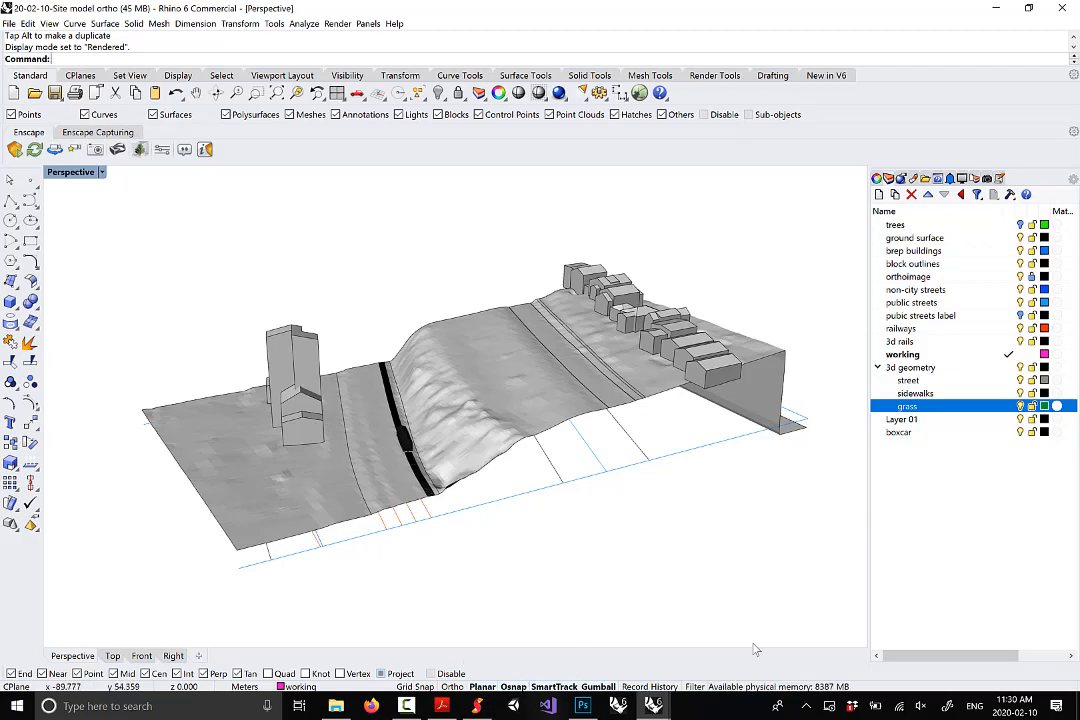
pyautogui.moveTo(636, 292); pyautogui.dragTo(641, 309, button='right')
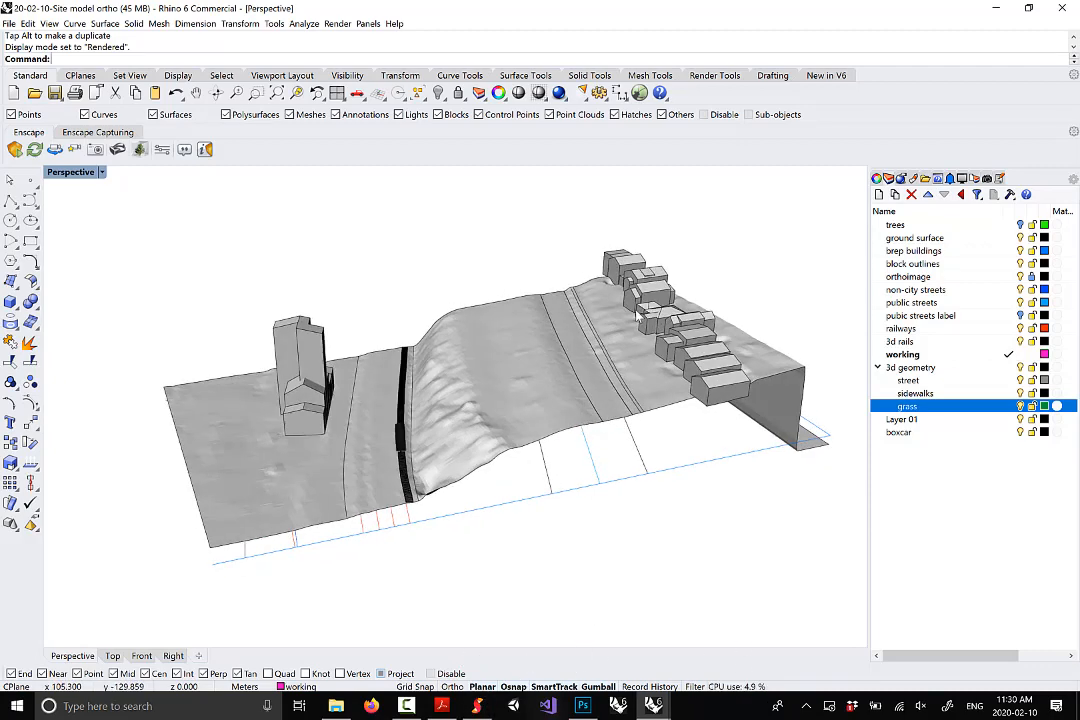